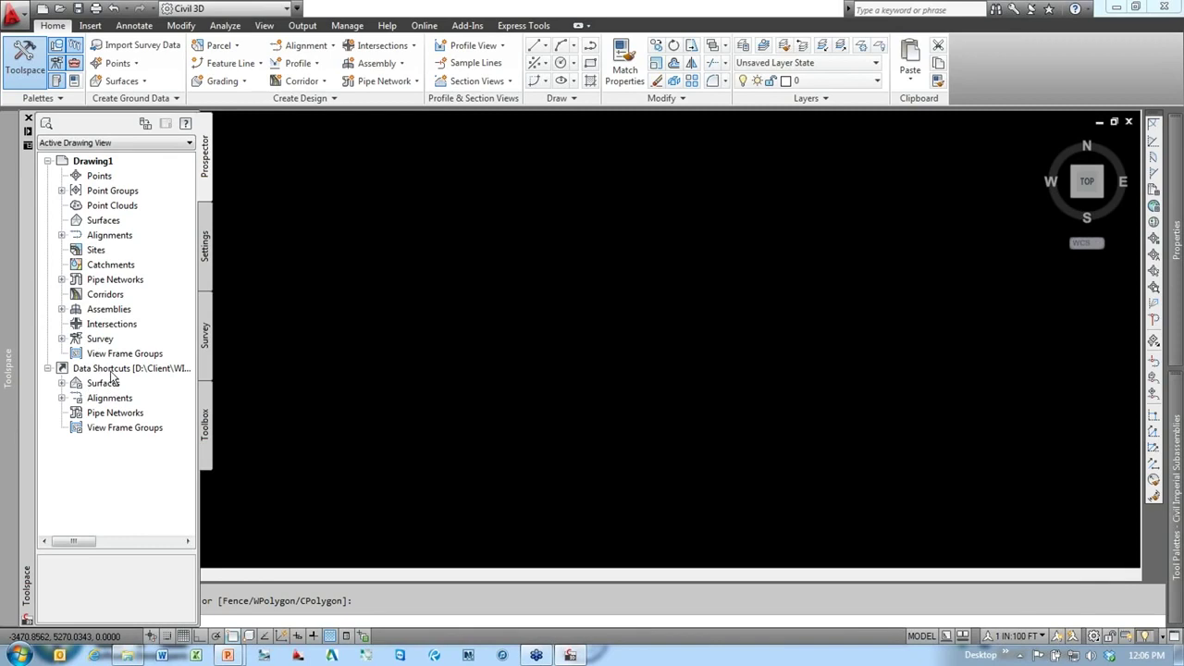
Step: Set the data shortcuts working folder to WISDOT\Training\Webinars\131112 C3D Road design for WISDOT
click(112, 370)
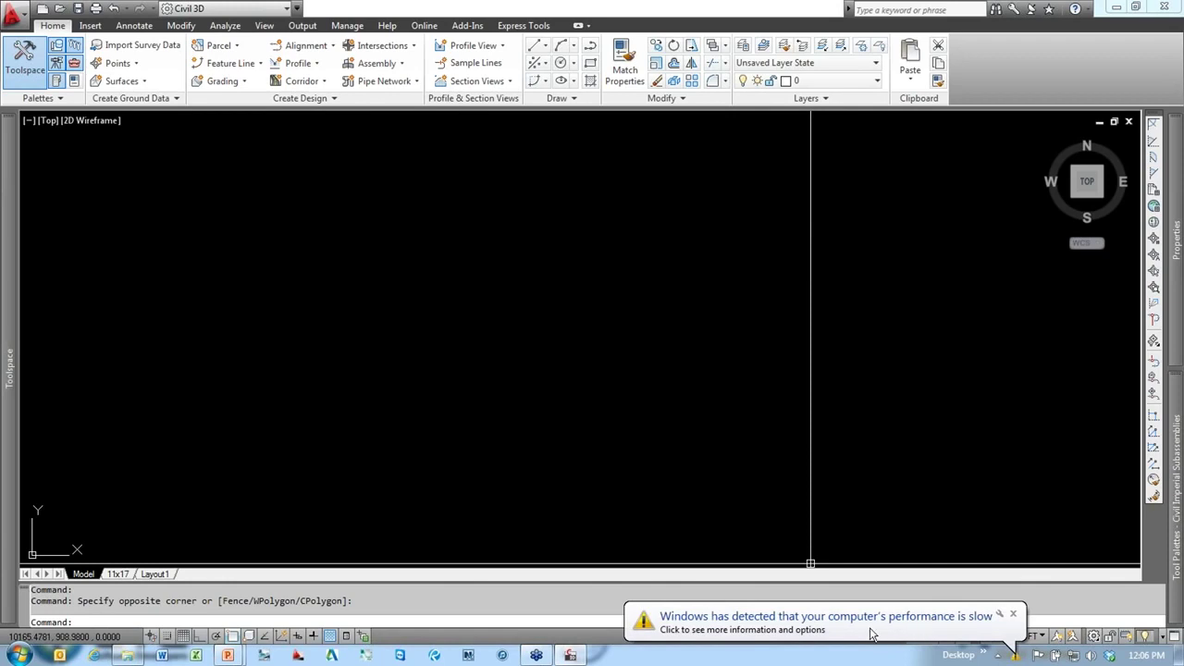
click(1014, 615)
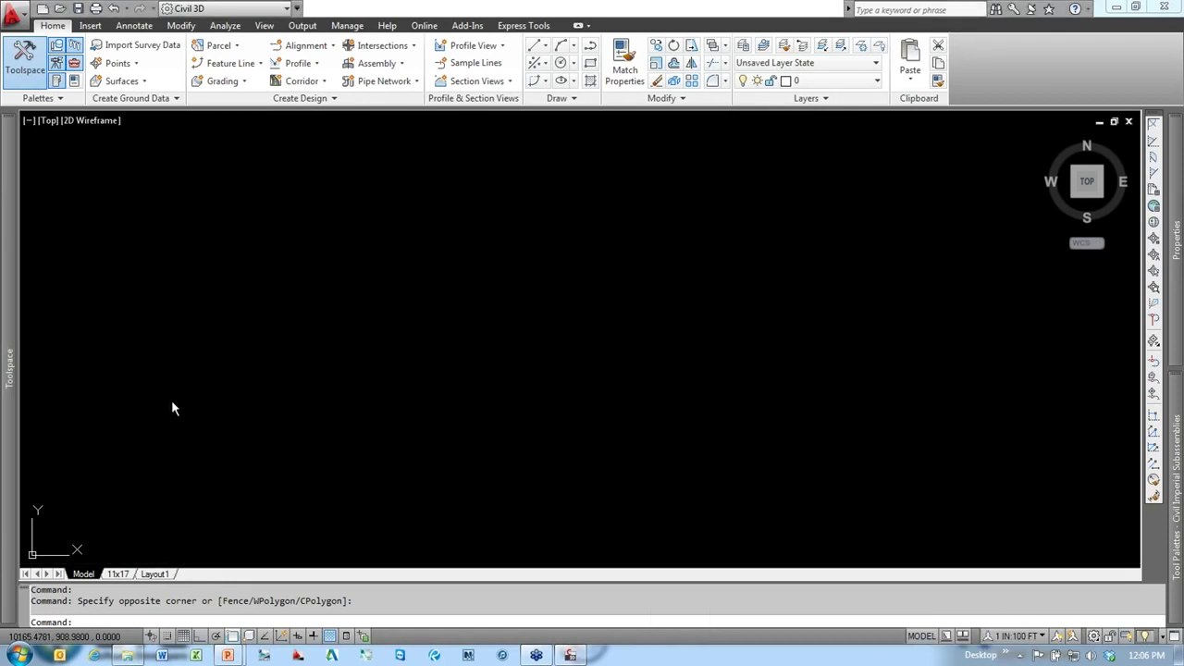
mouse_move(9, 444)
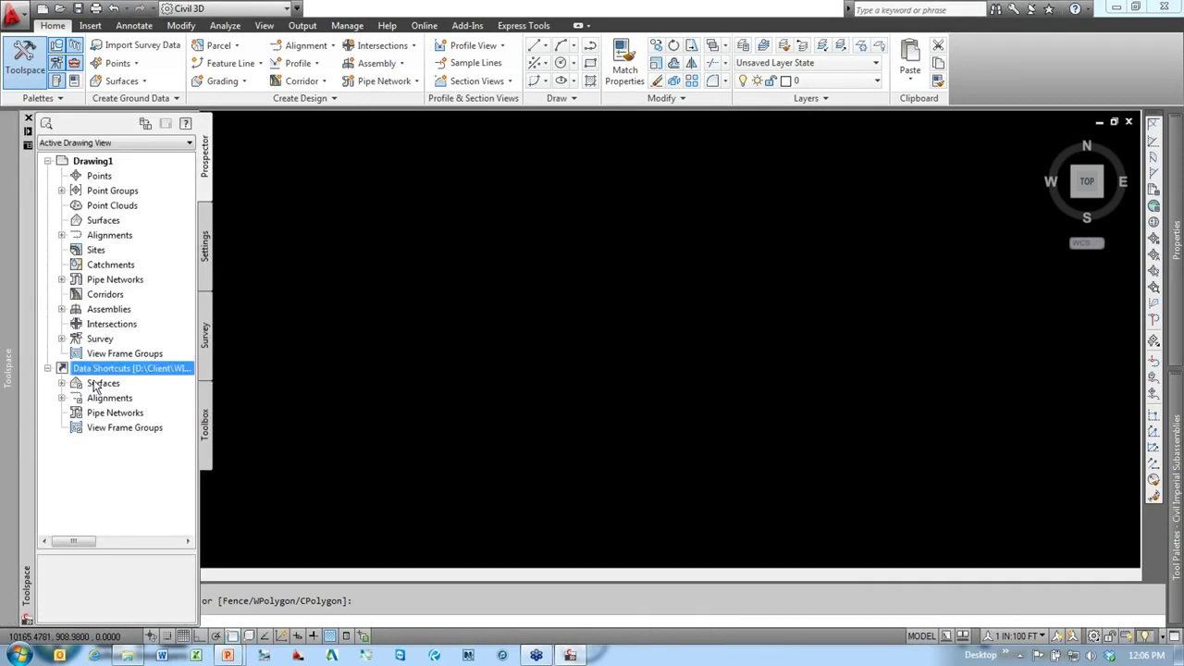
right_click(95, 372)
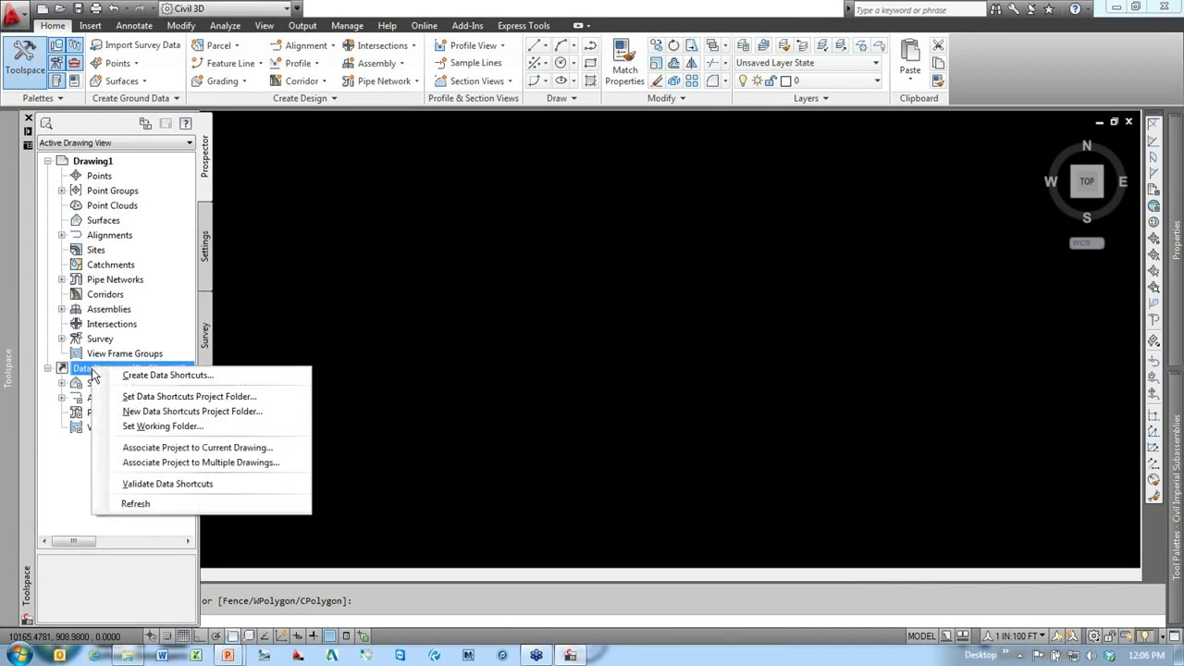
click(162, 426)
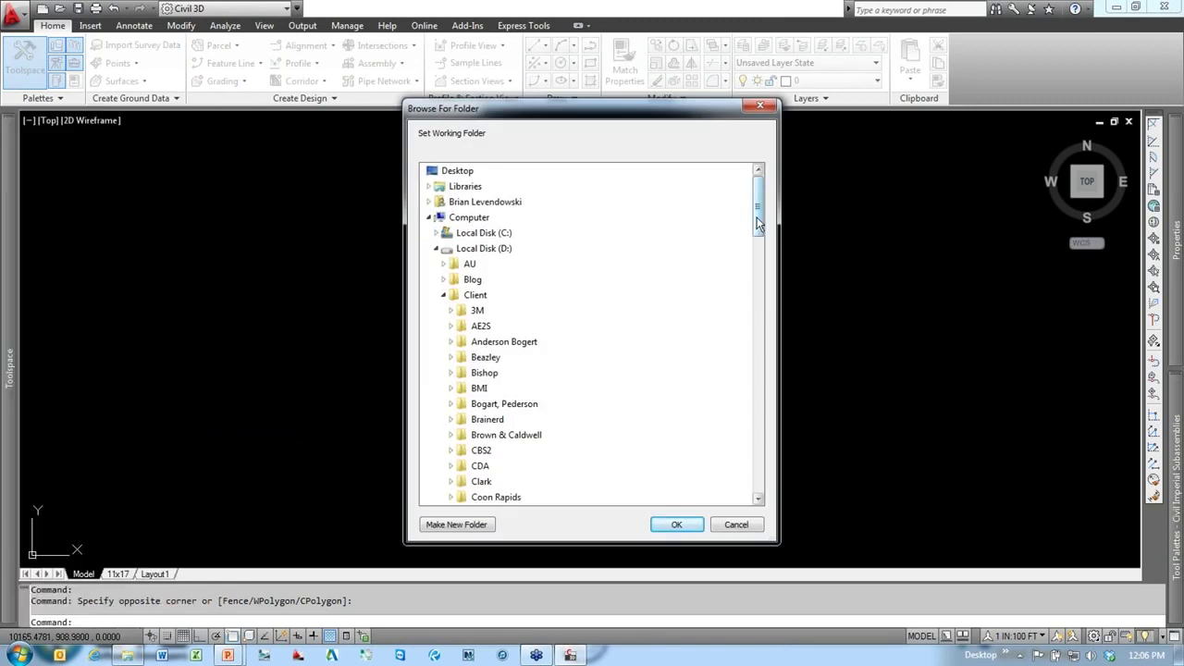
drag(756, 228, 764, 387)
scroll(571, 400, up, 2)
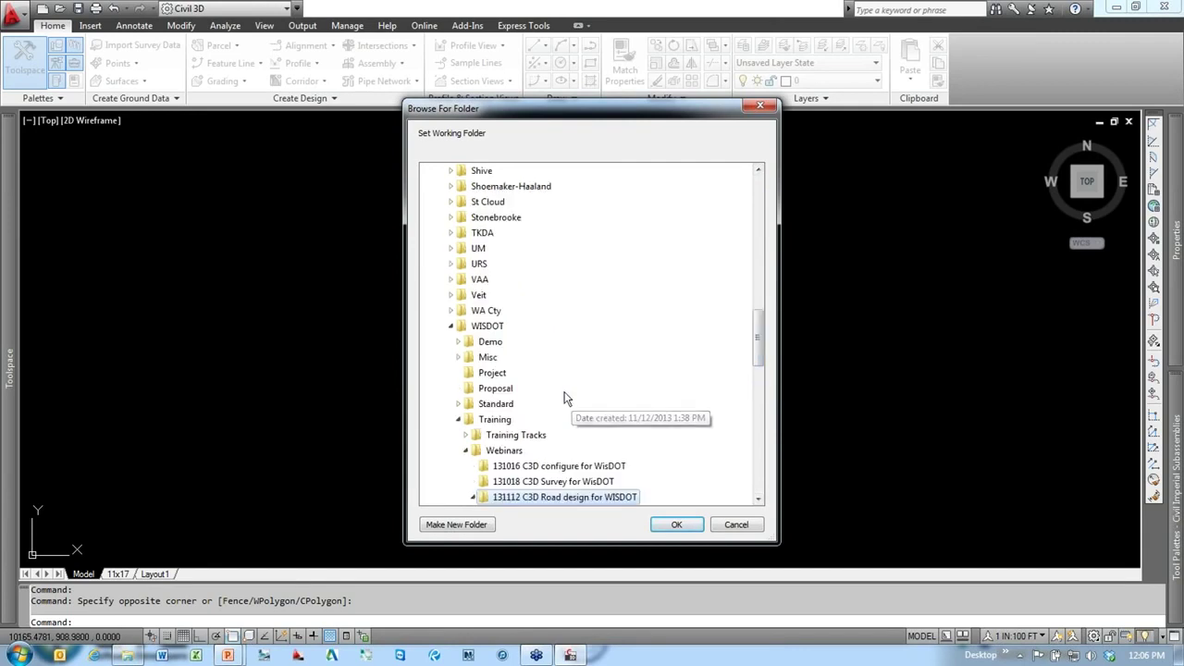
click(676, 524)
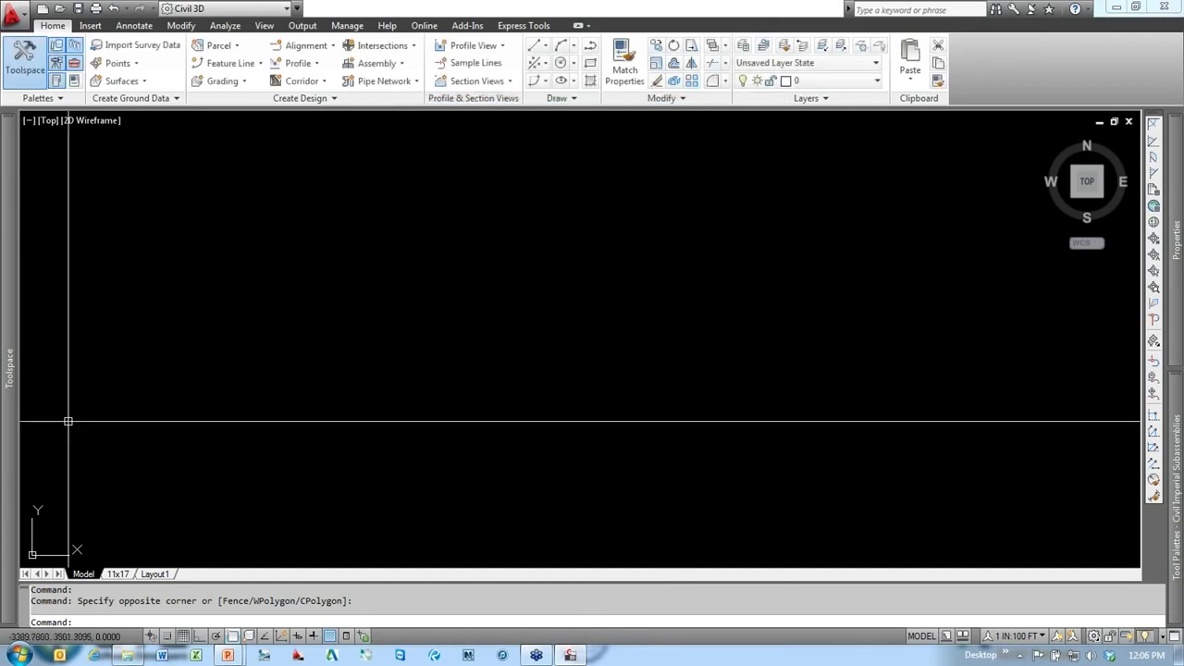
Step: Create a new data shortcuts project folder named 56567878 using the WisDOTProjectTemplate project template
mouse_move(8, 407)
right_click(100, 374)
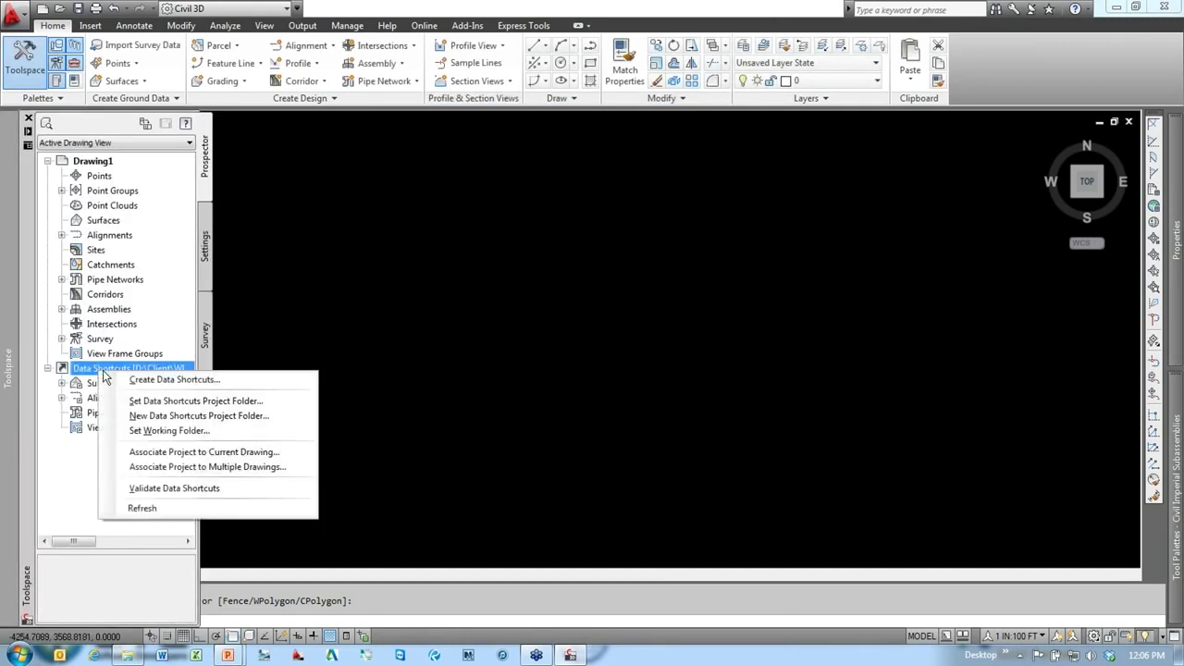
click(163, 417)
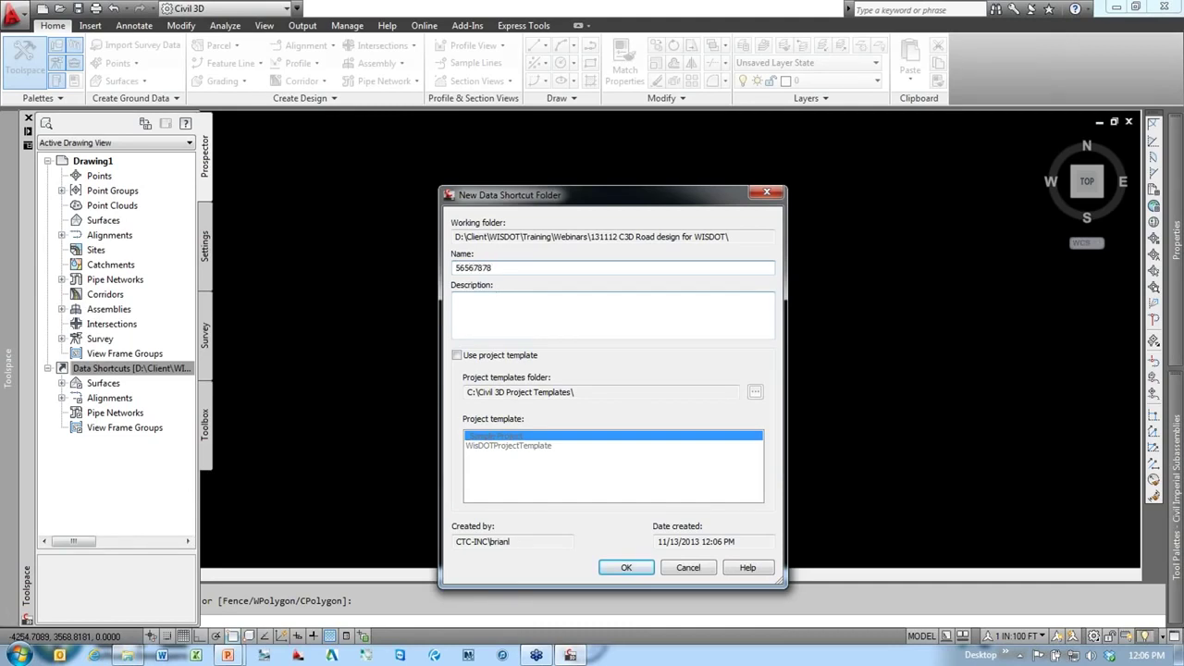
click(456, 357)
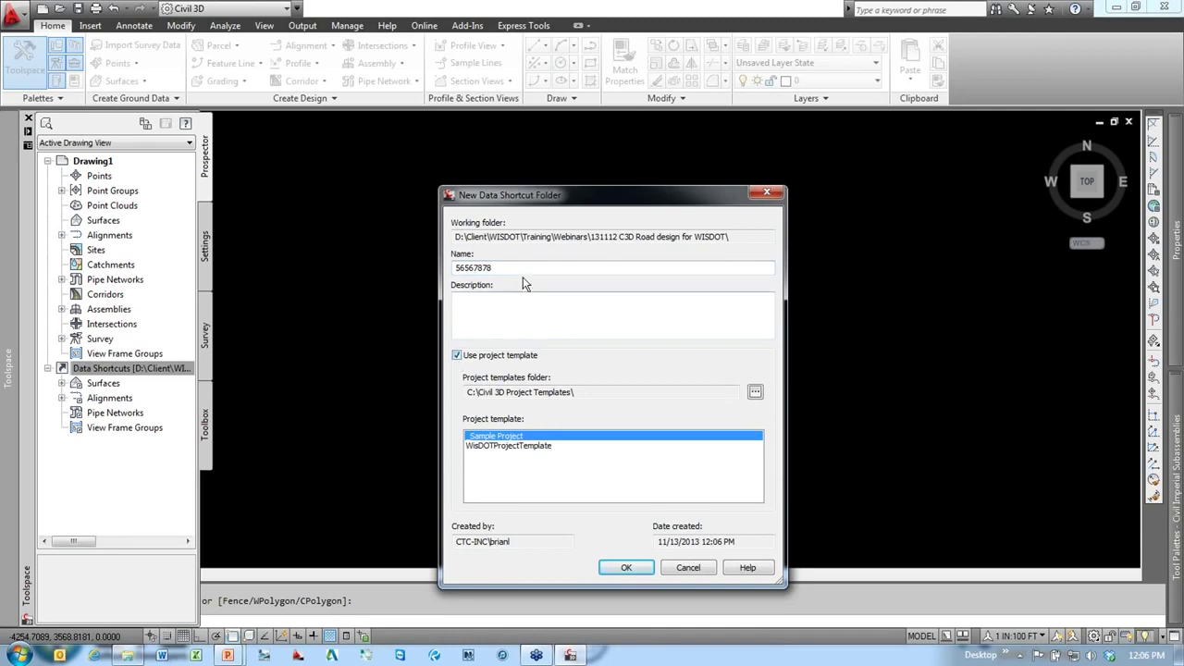
click(500, 448)
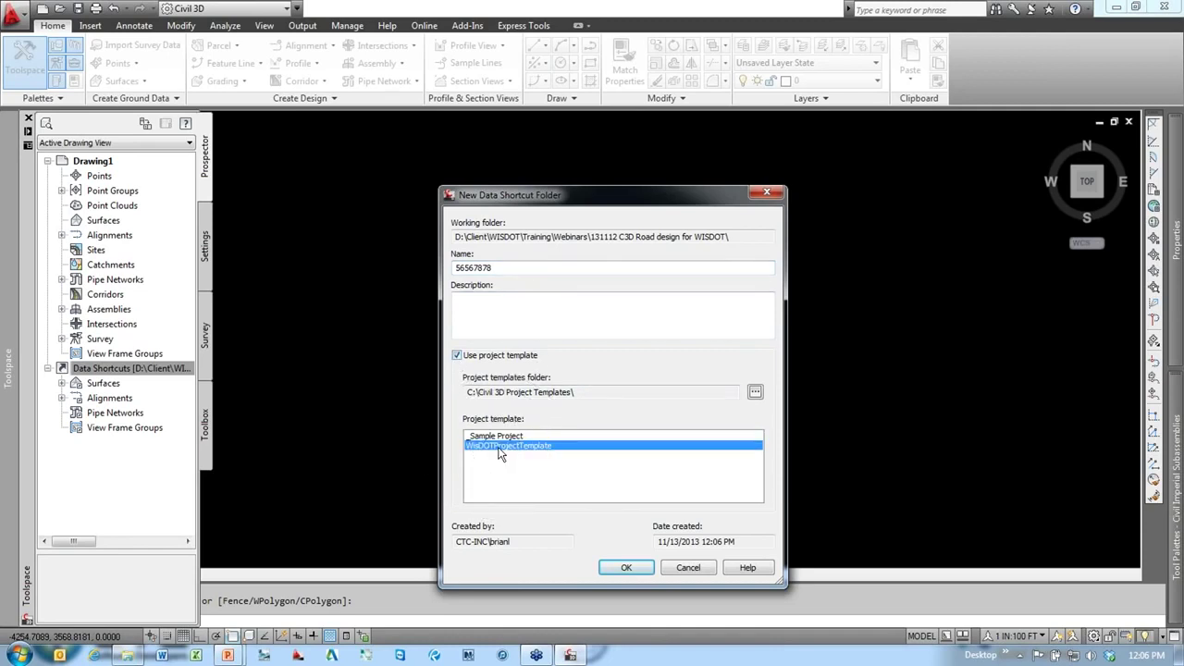
click(626, 568)
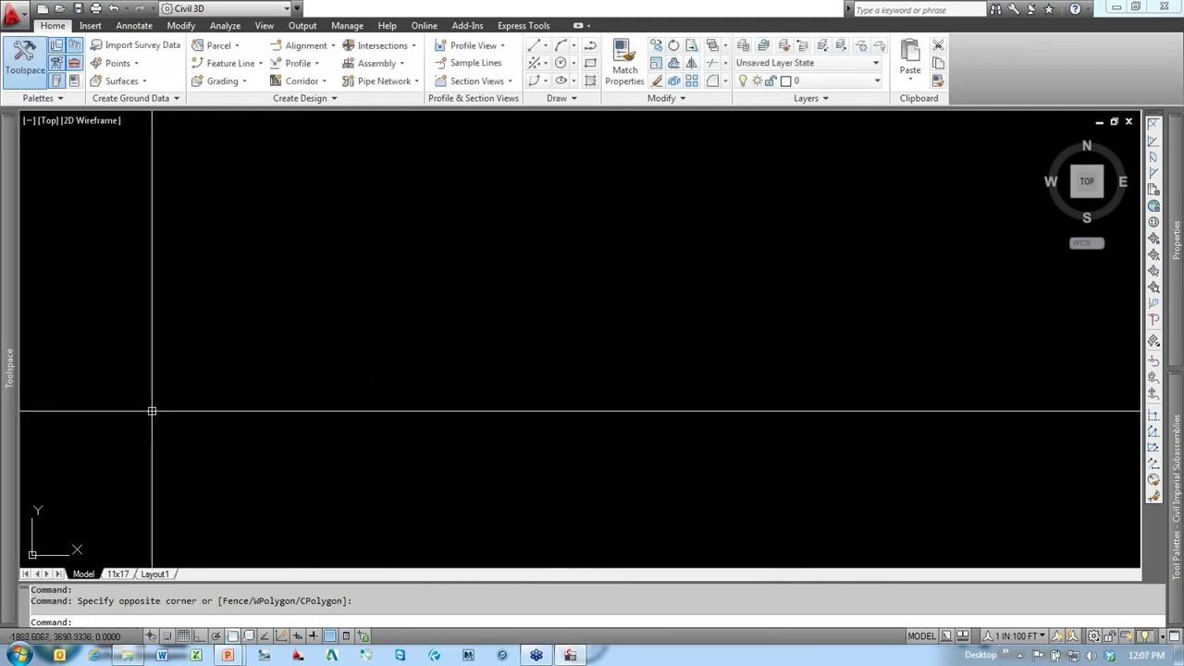
Step: Widen the Toolspace to read the full data shortcuts project path, and narrow it again
mouse_move(10, 453)
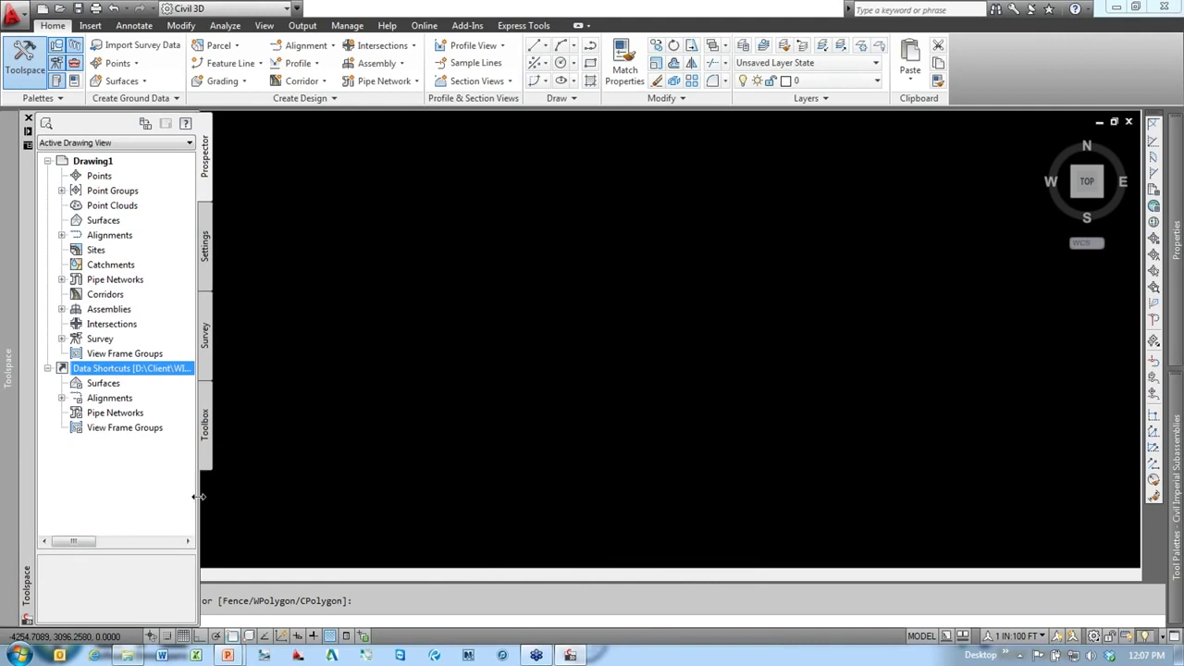
drag(198, 497, 525, 435)
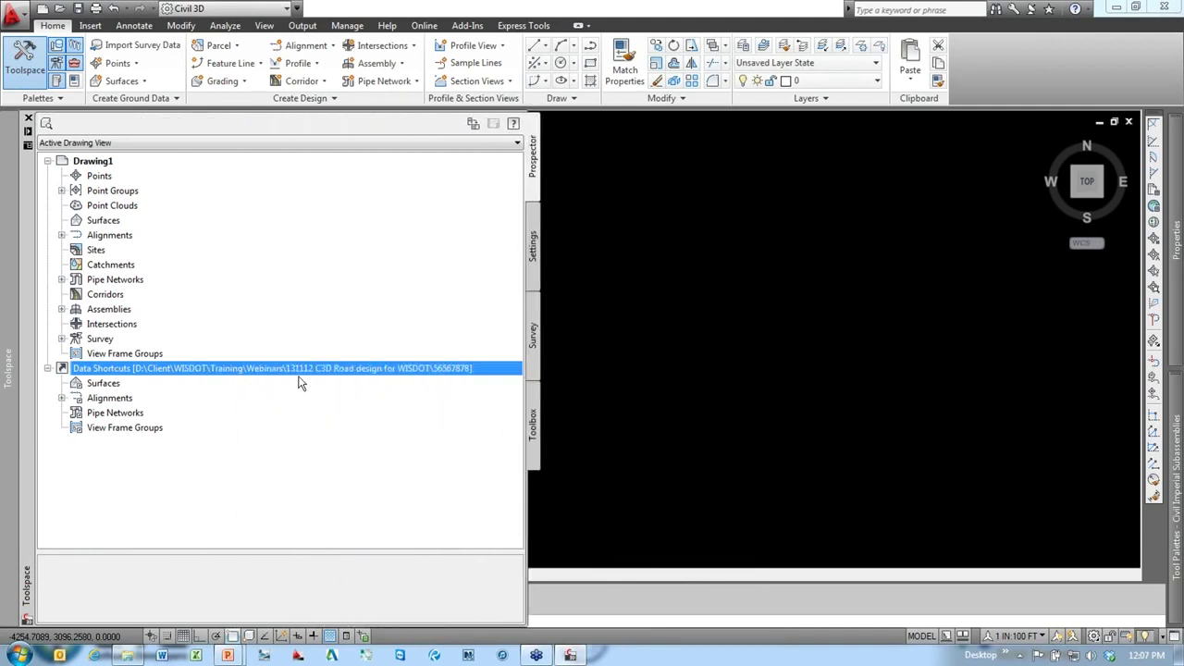
drag(527, 506, 246, 435)
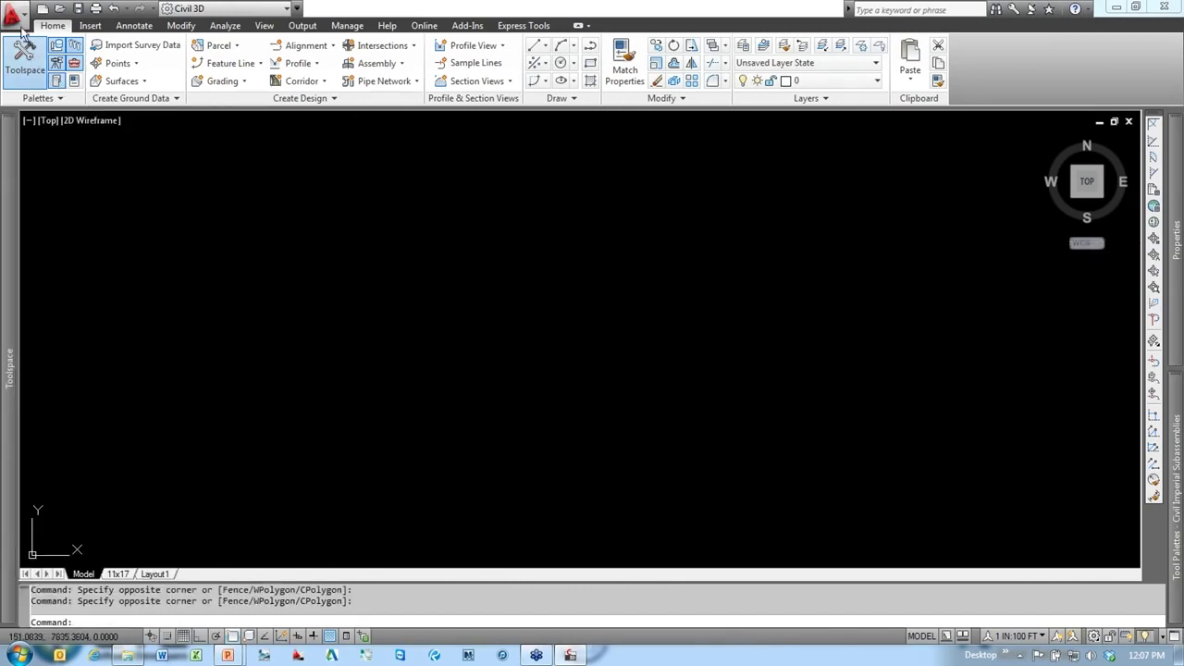
Step: Create a new drawing from the wisdot12.dwt template
click(14, 11)
click(47, 92)
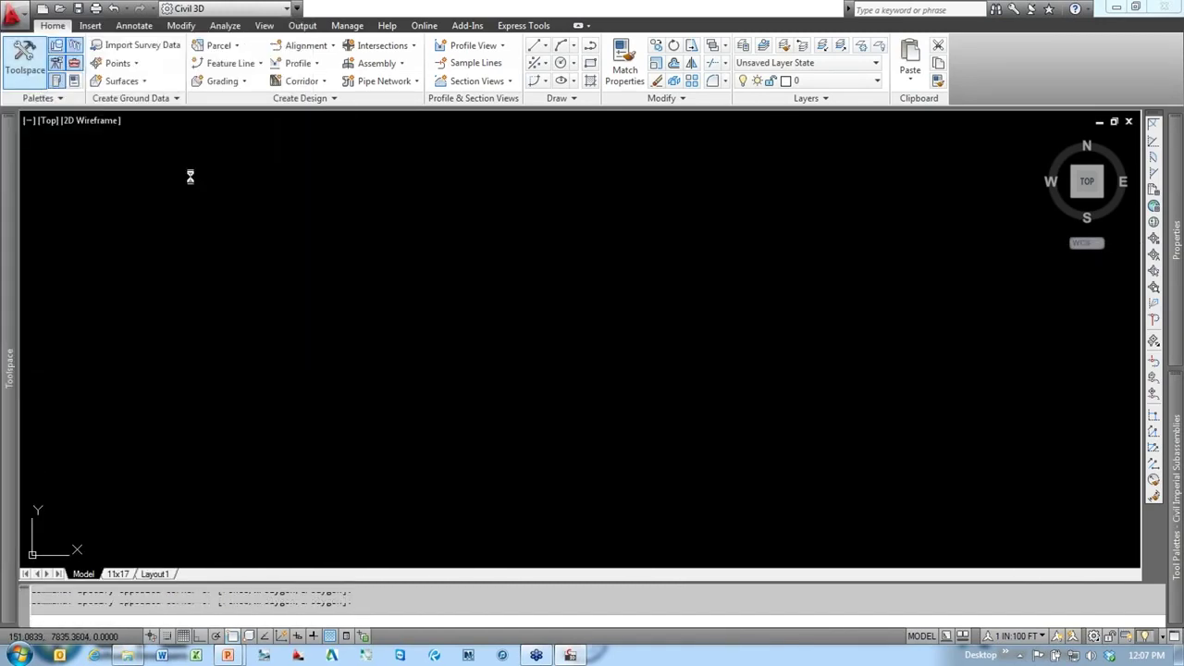
click(467, 268)
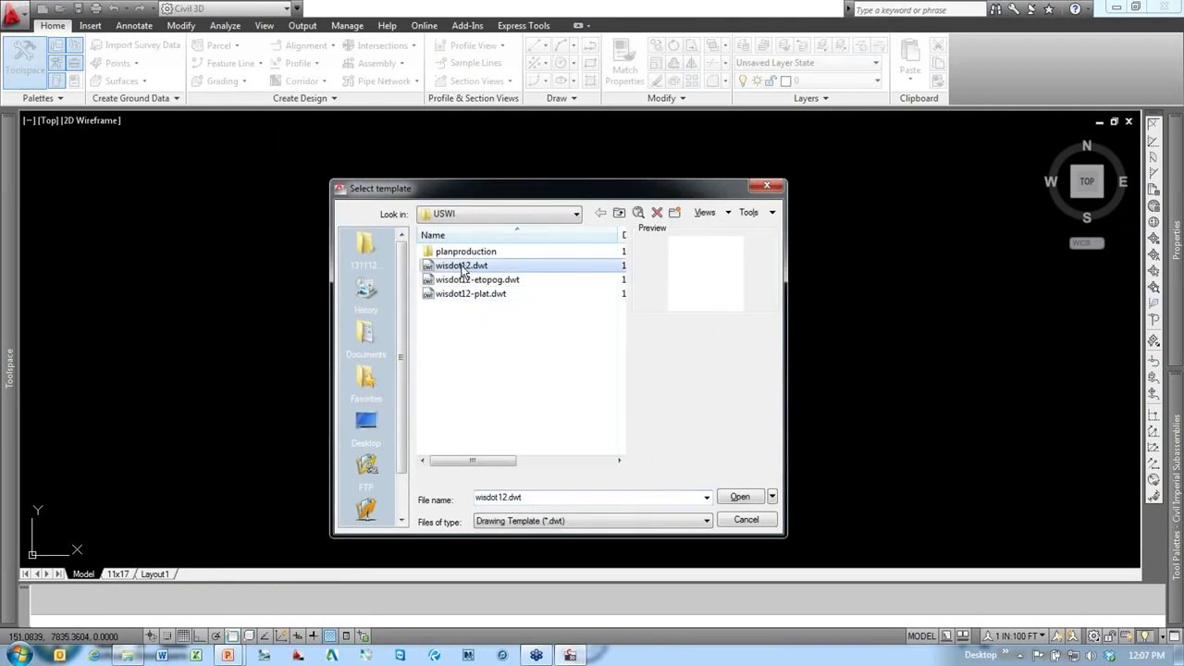
double_click(464, 268)
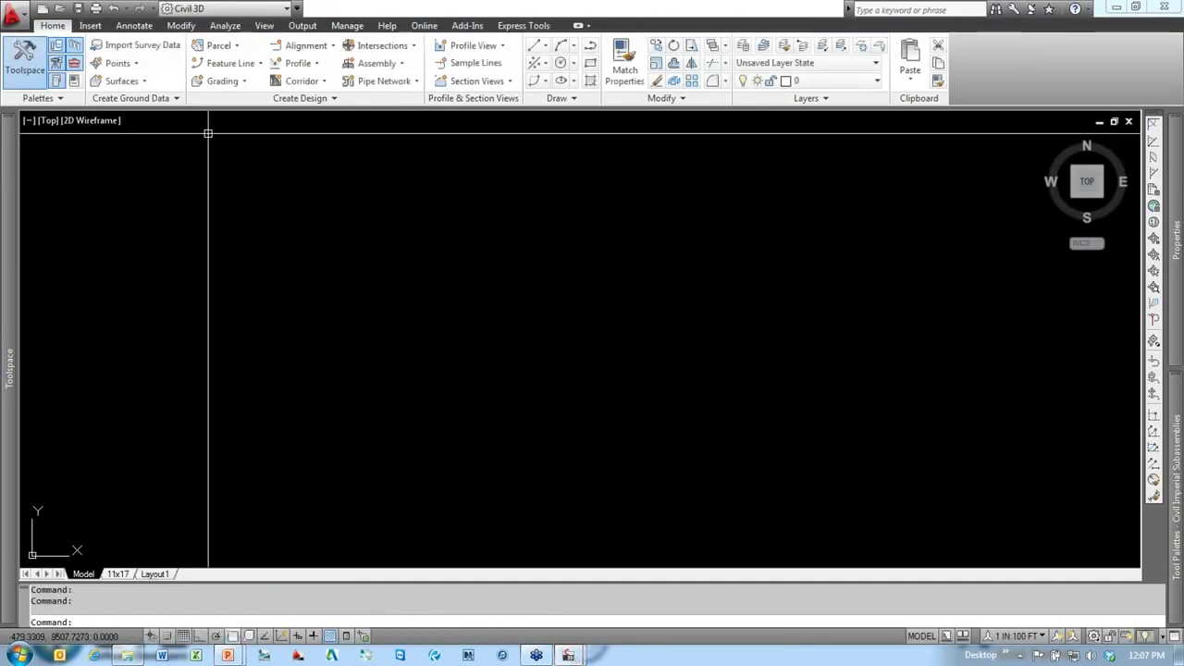
Step: Save the new drawing as Corridor in the project's 56567878\Design\Corridors\PavementCorridors folder
click(20, 20)
click(52, 195)
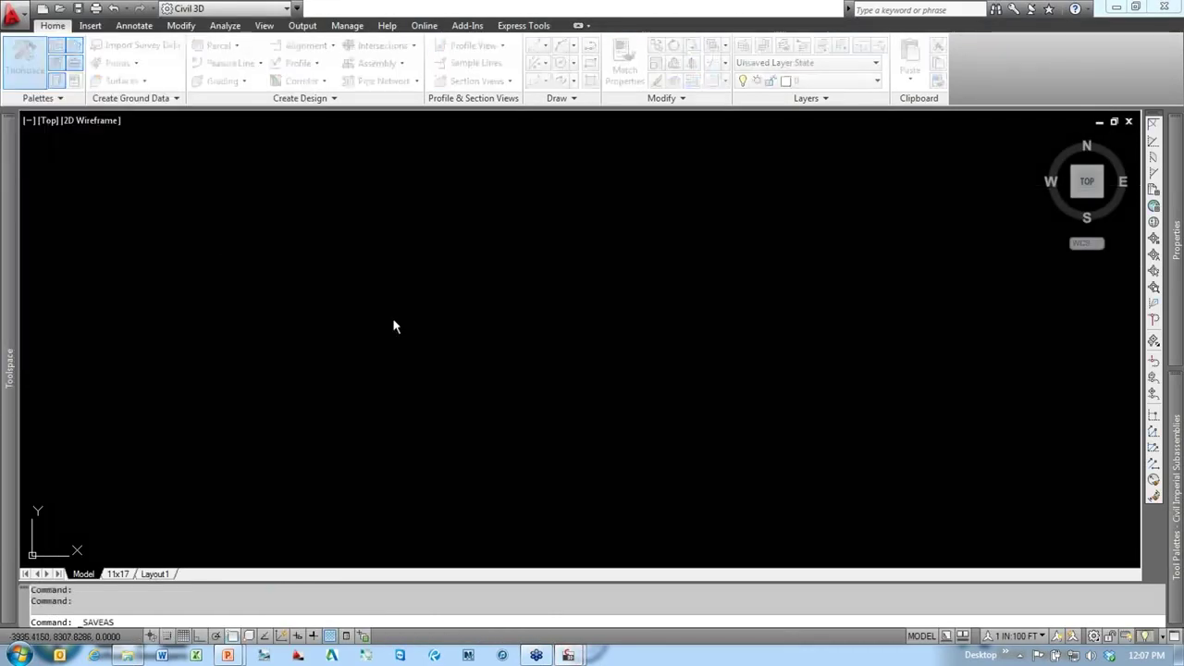
click(400, 273)
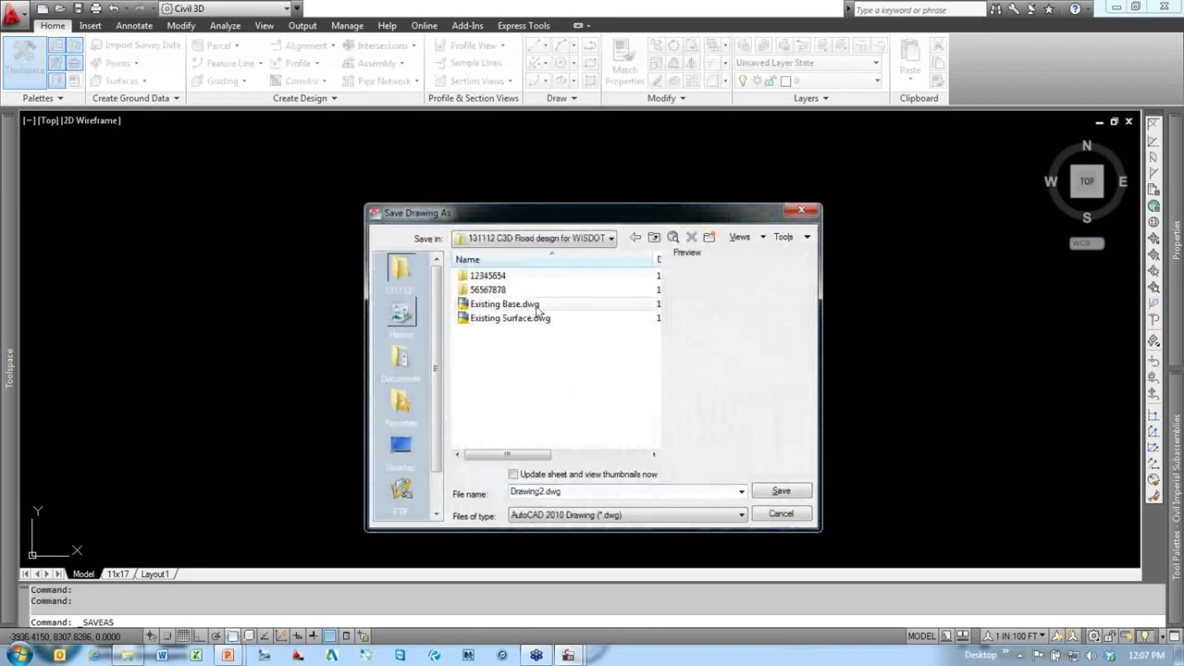
double_click(488, 290)
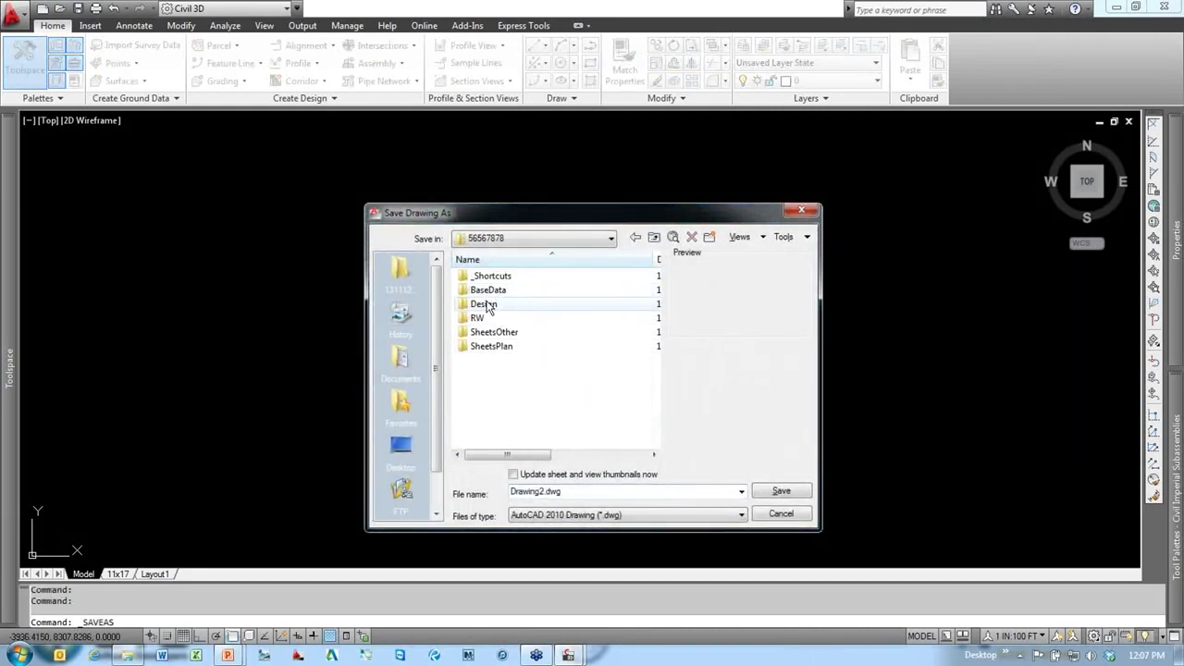
double_click(485, 305)
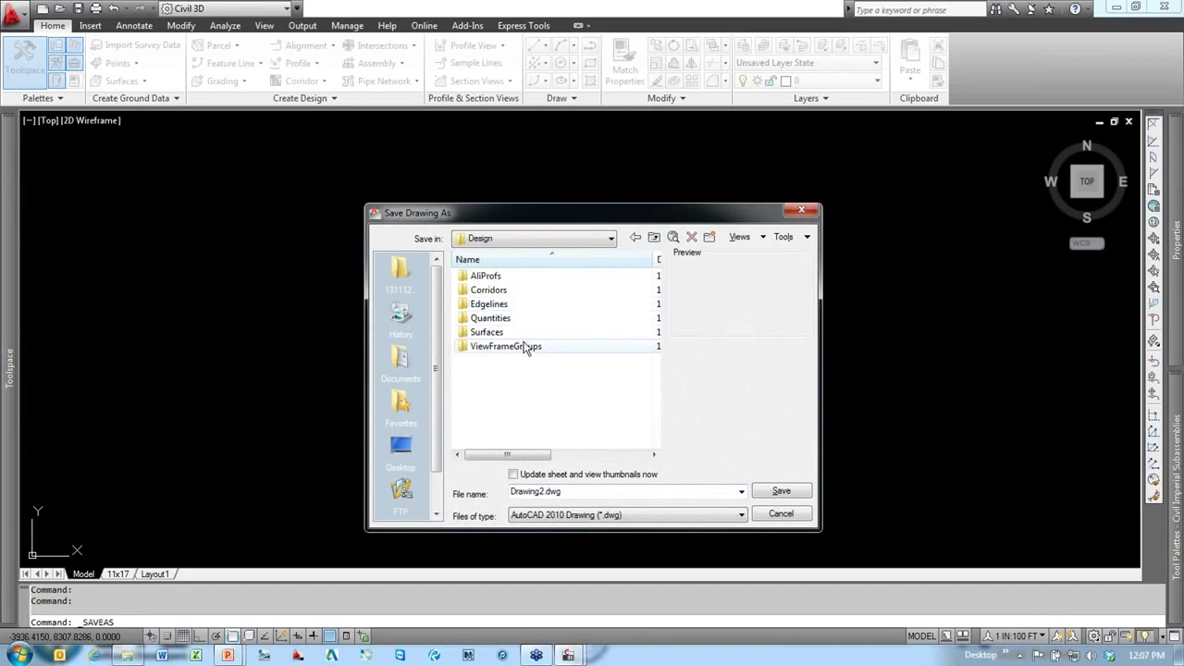
double_click(489, 290)
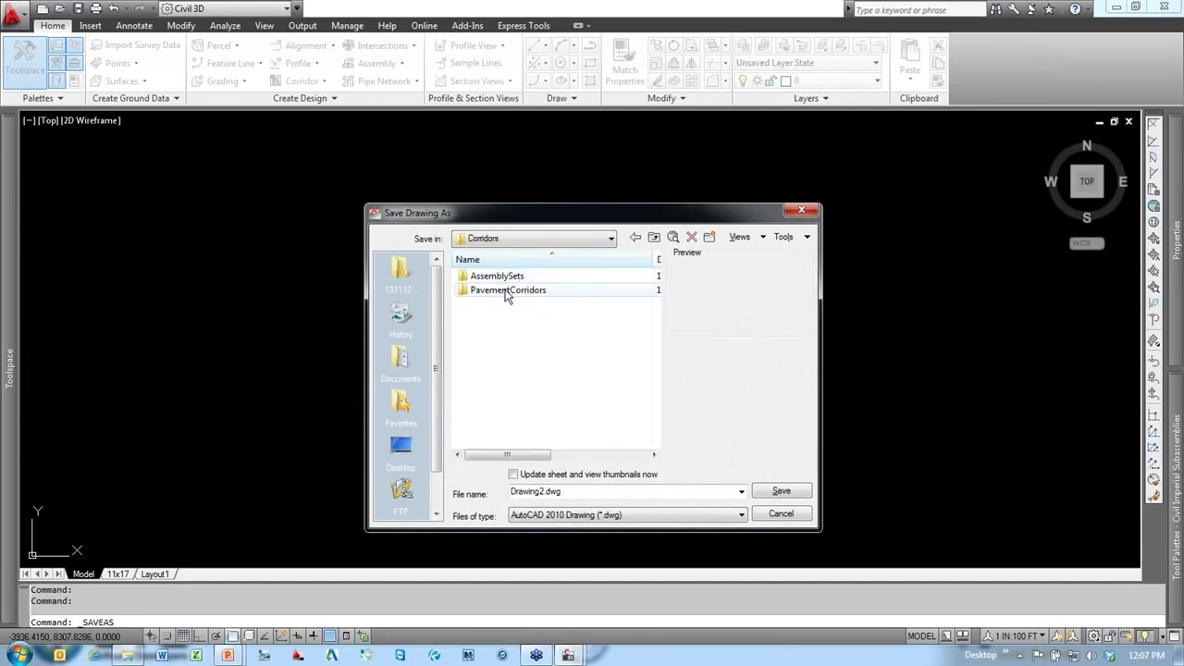
double_click(507, 291)
click(578, 491)
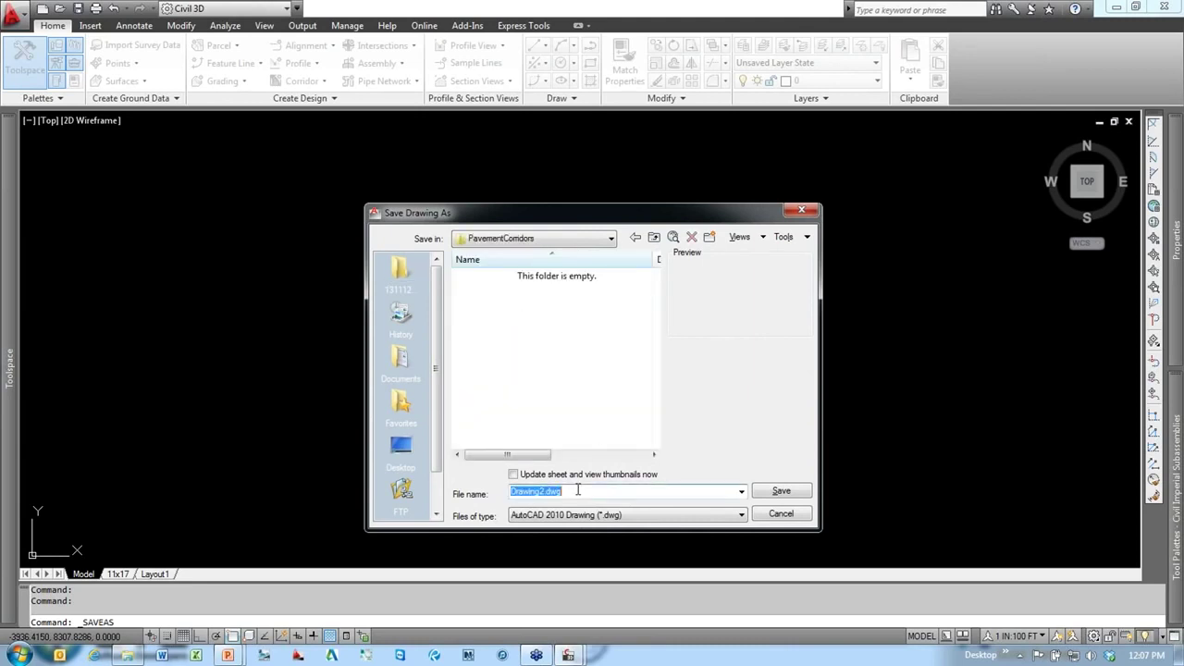
text(Corridor)
click(780, 492)
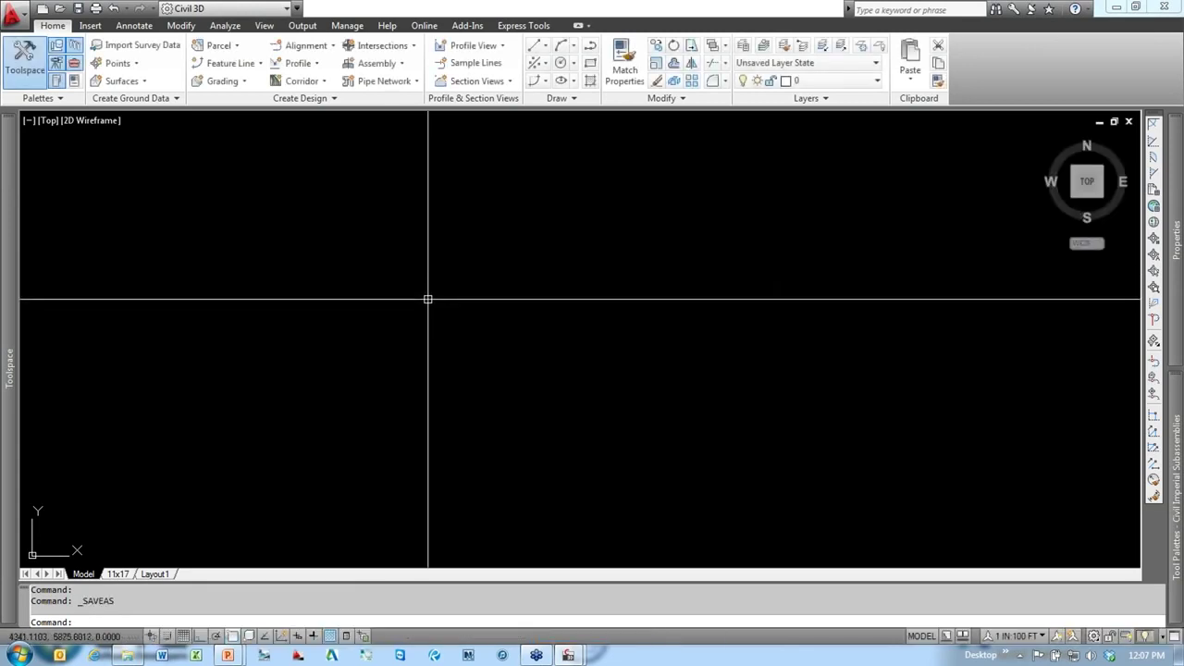
Step: Start attaching a DWG external reference and copy Existing Base.dwg and Existing Surface.dwg from the webinar folder in the file selection dialog
text(xr)
key(Return)
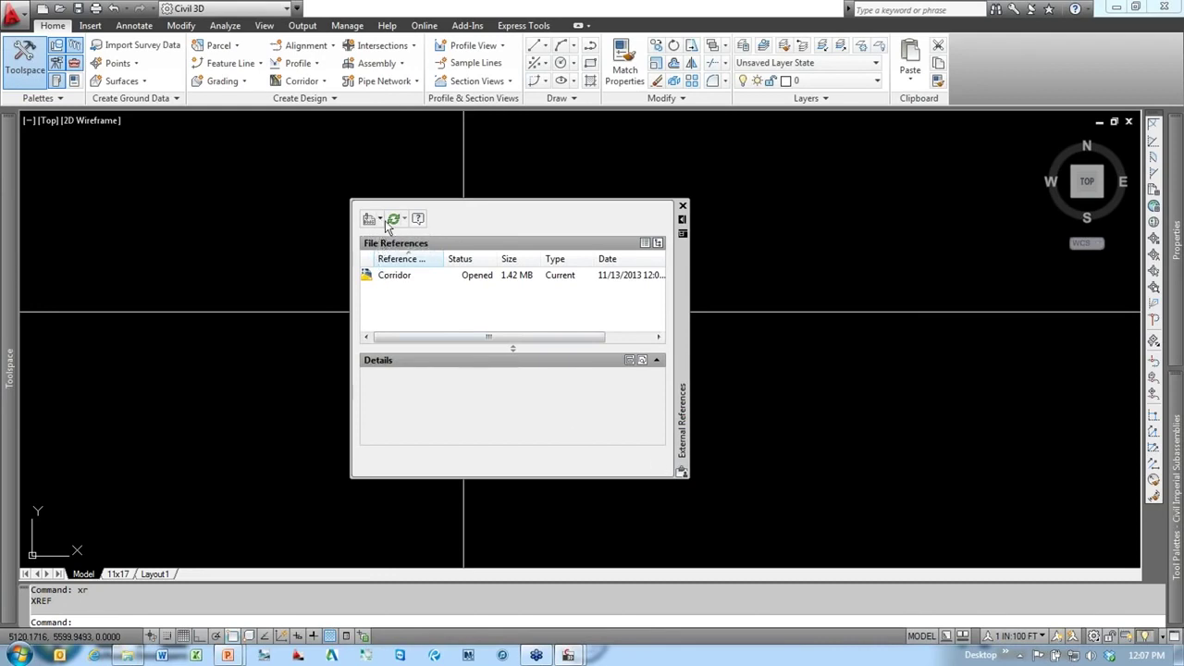
click(379, 219)
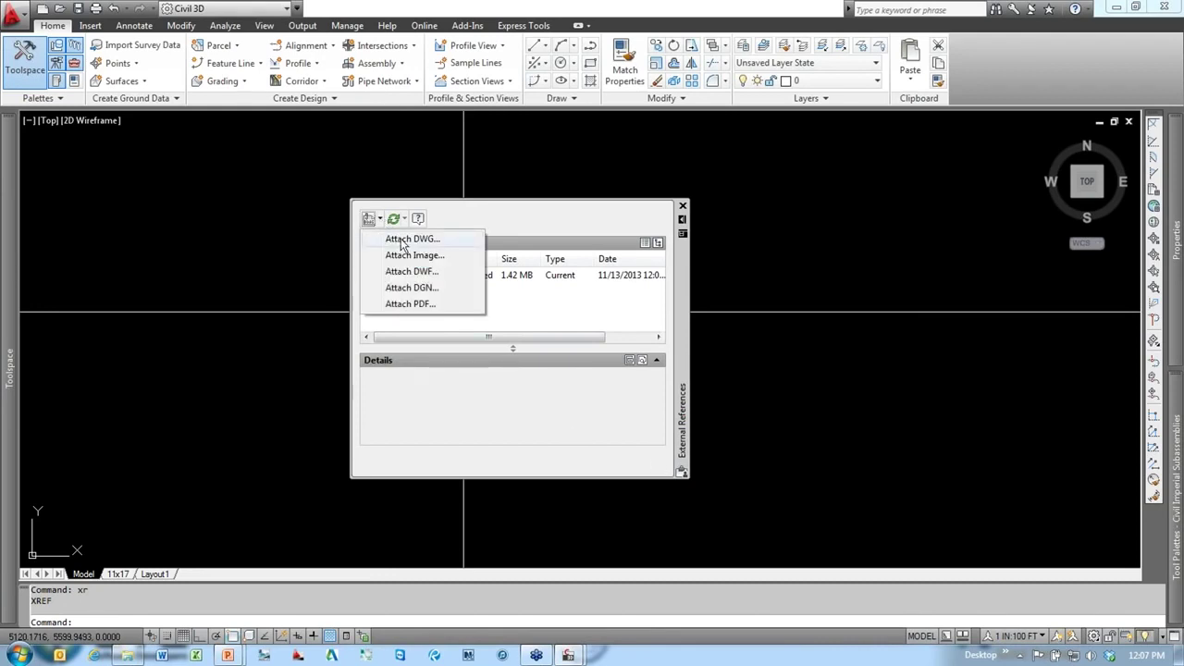
click(407, 240)
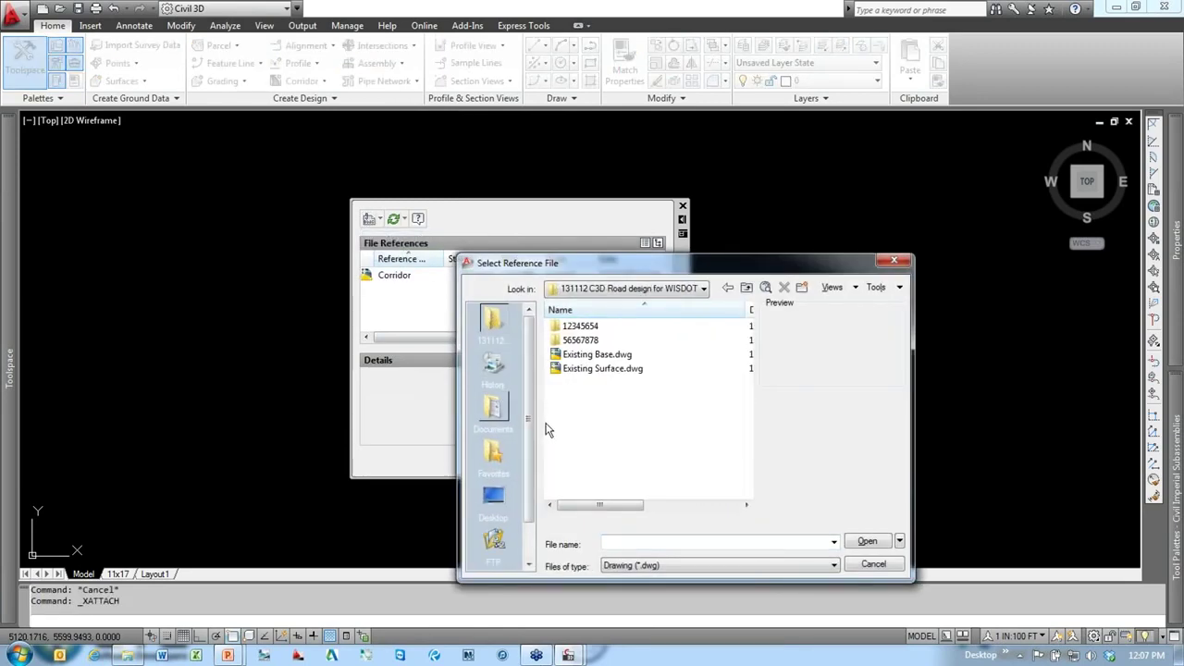
click(599, 355)
ctrl+click(595, 369)
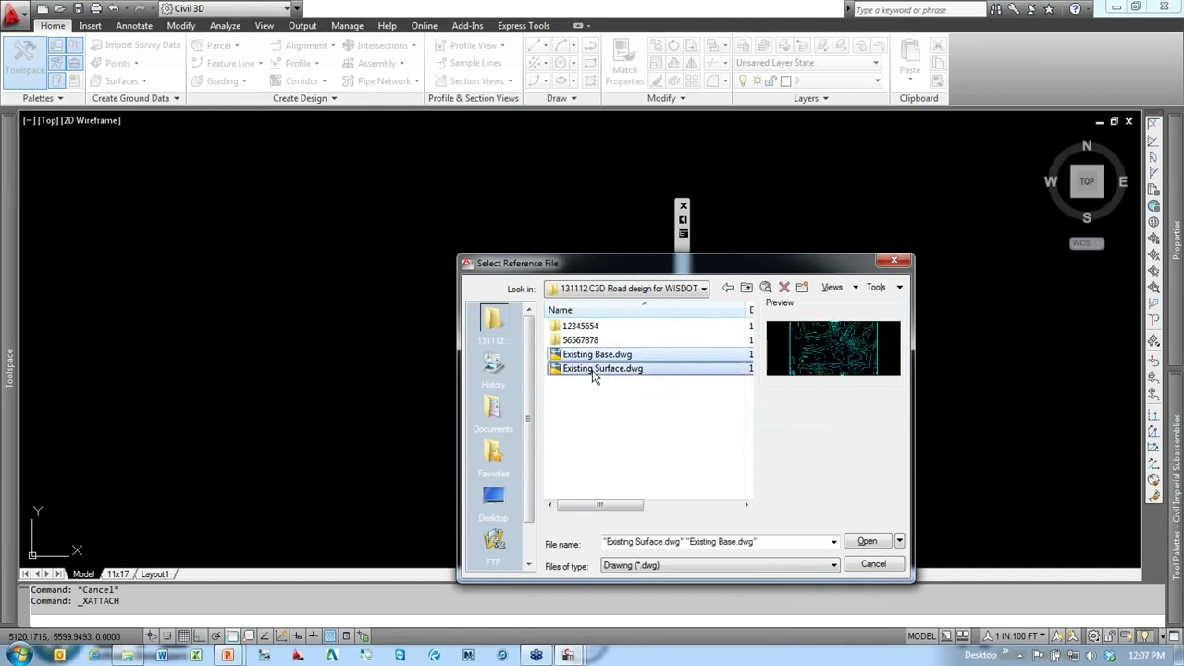
right_click(596, 370)
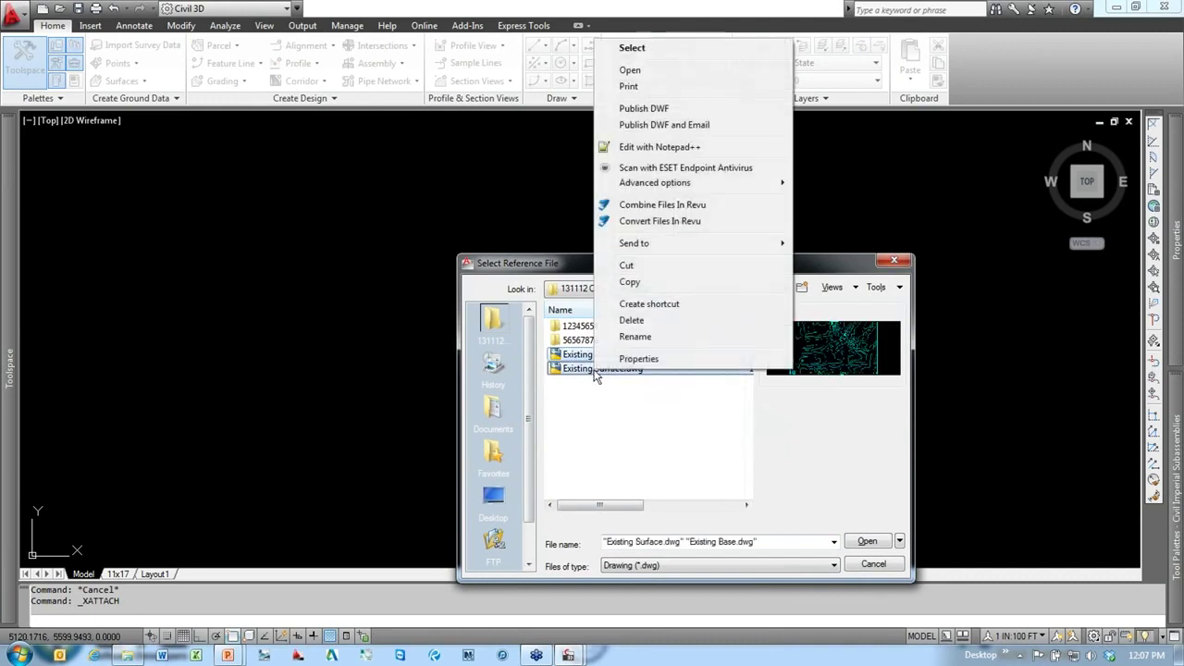
click(653, 283)
Step: Paste the copied Existing Base and Existing Surface drawings into the project's 56567878\BaseData\Survey\Orig folder
click(585, 342)
double_click(585, 344)
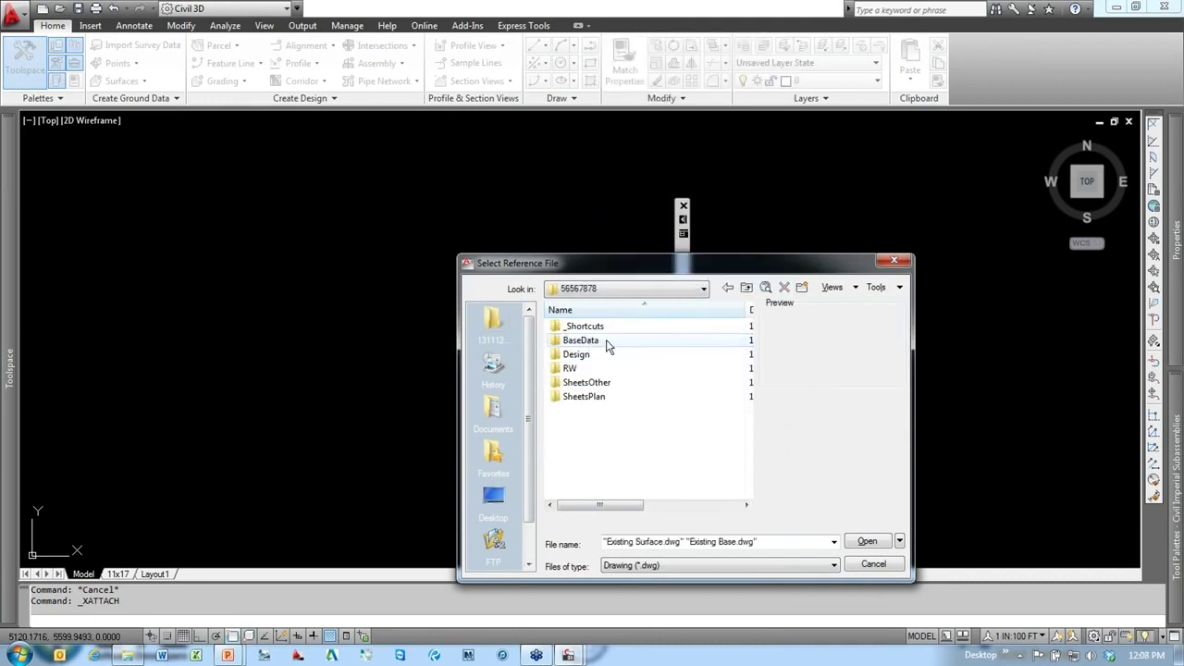
double_click(597, 342)
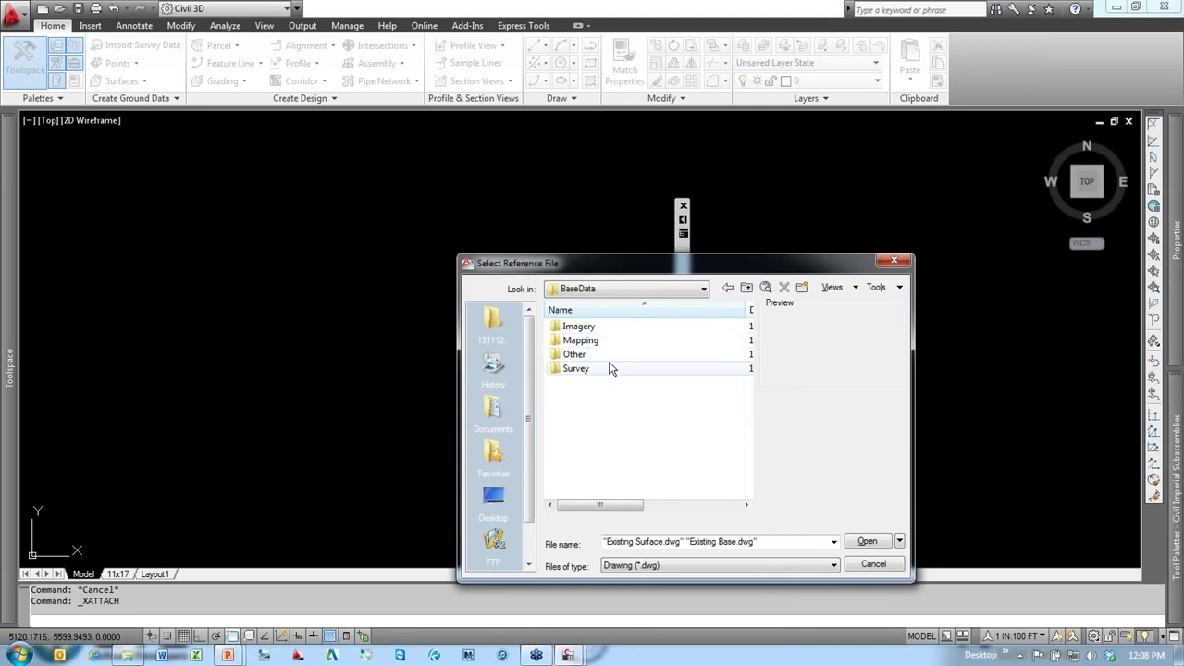
click(581, 370)
double_click(582, 370)
double_click(568, 327)
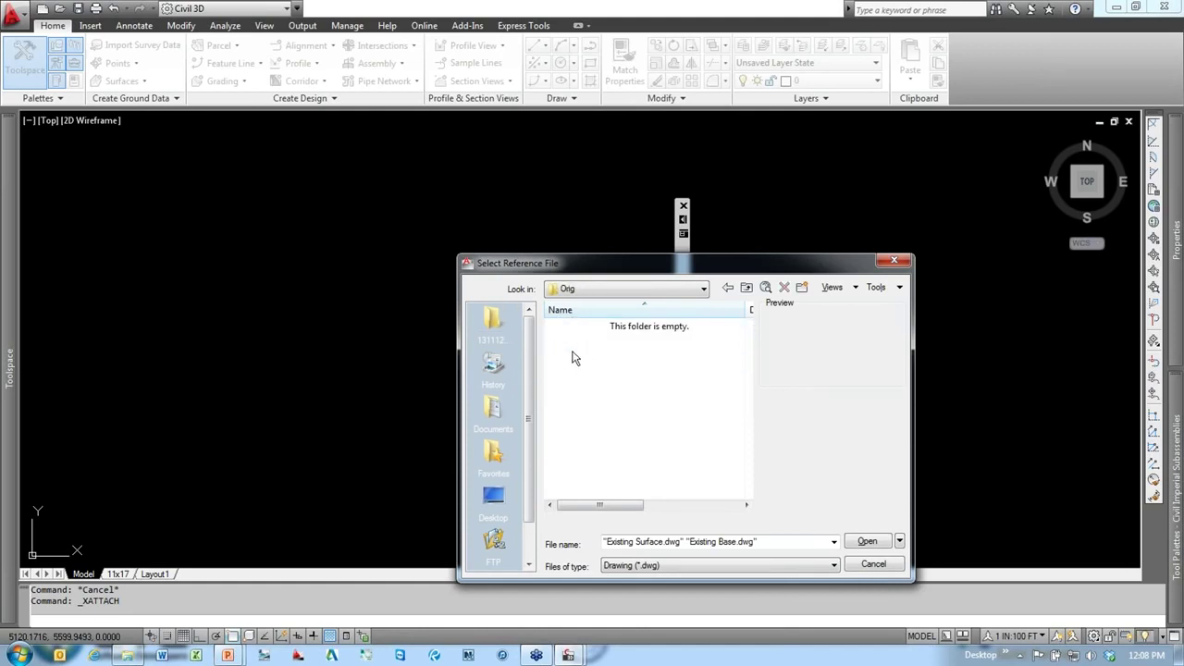
right_click(574, 353)
click(623, 432)
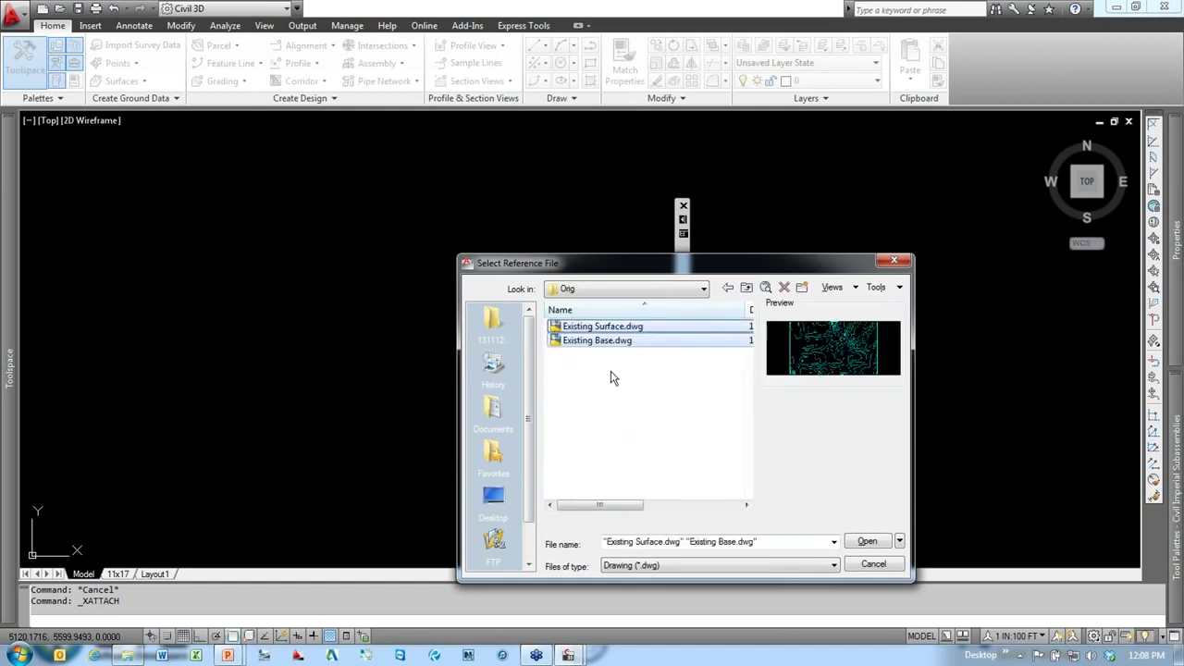
click(627, 396)
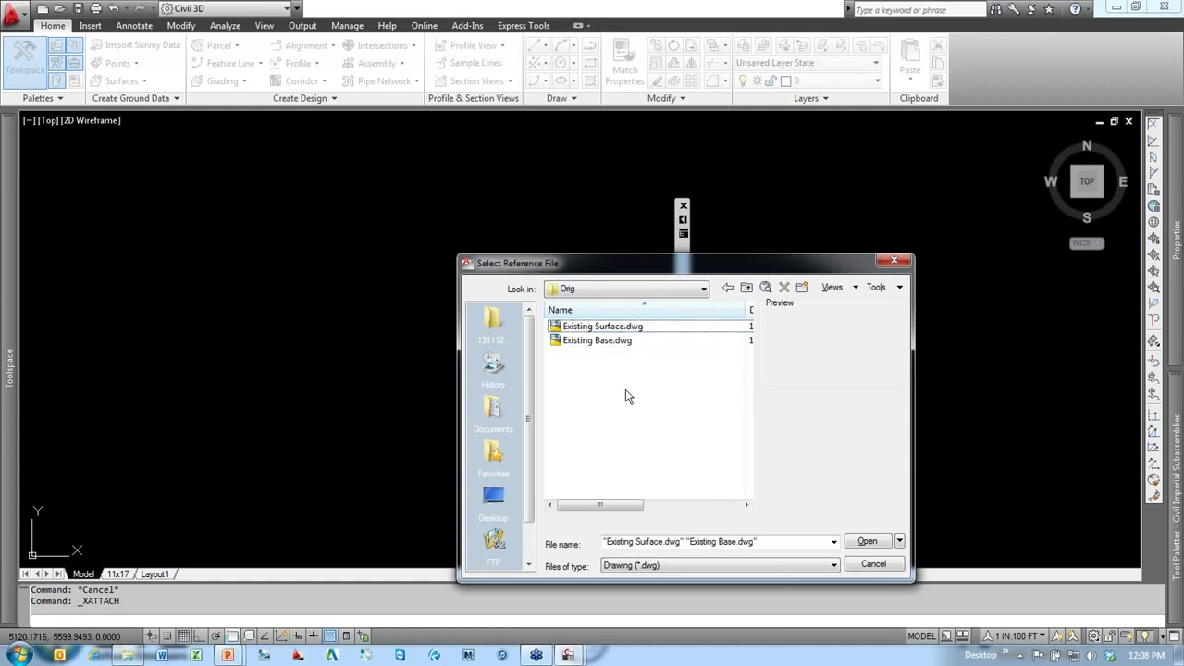
Step: Attach Existing Base.dwg as an overlay external reference with full path at 0,0,0 and close the External References palette
click(594, 341)
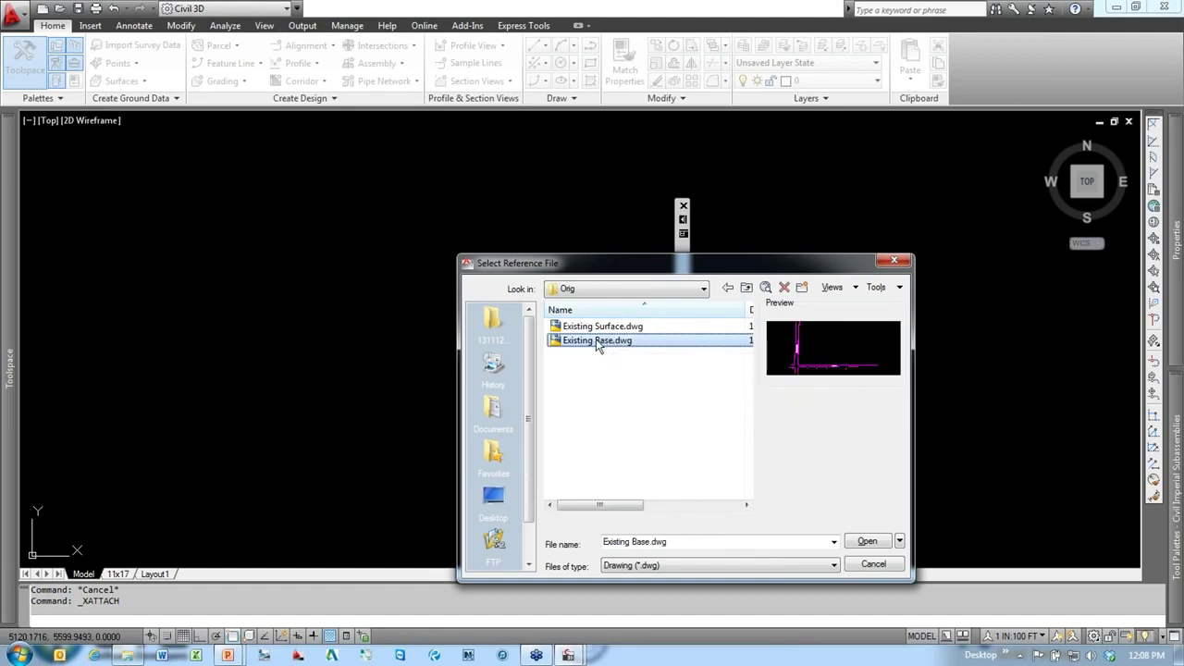
double_click(596, 339)
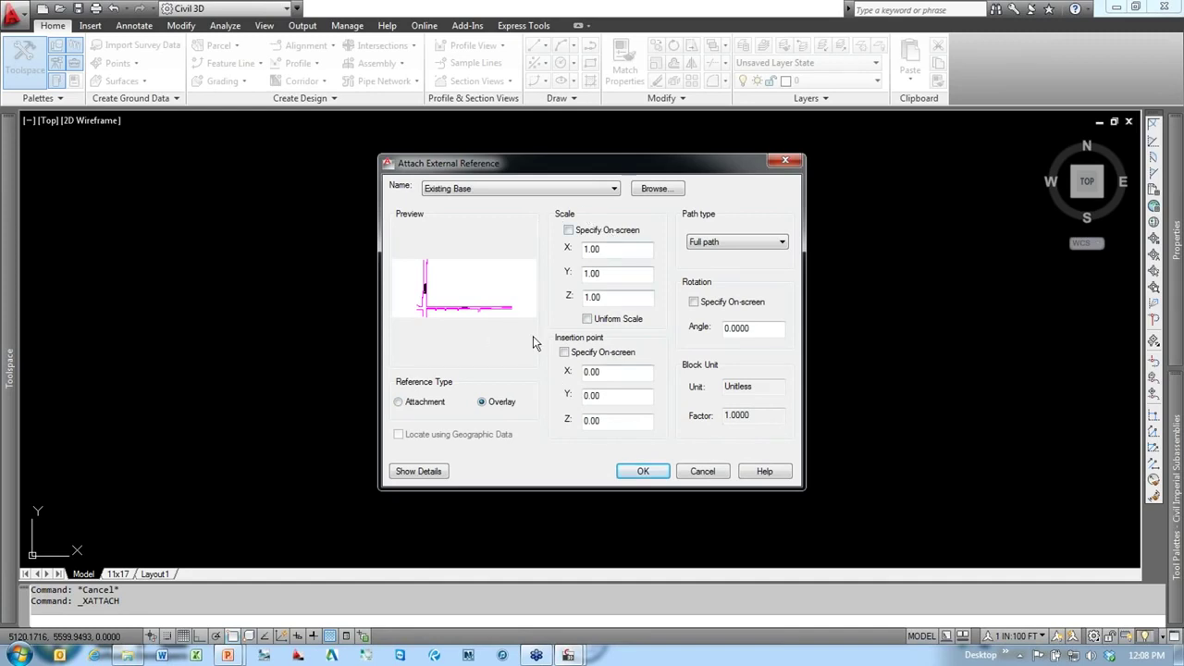
click(648, 472)
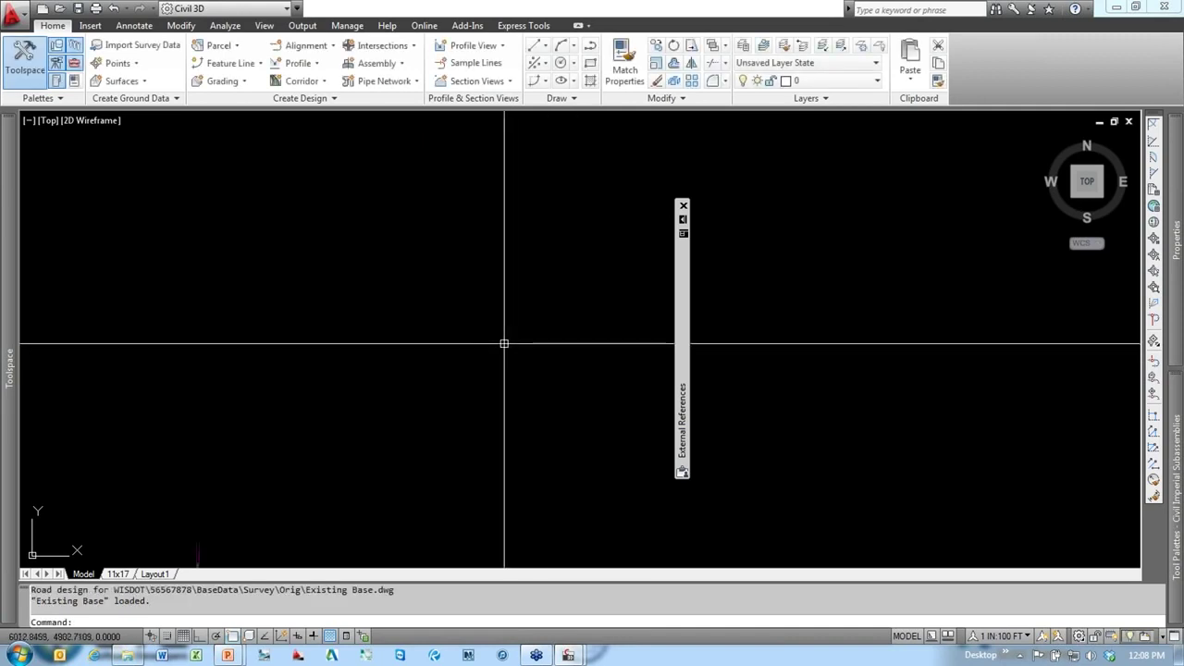
middle_click(492, 341)
middle_click(492, 342)
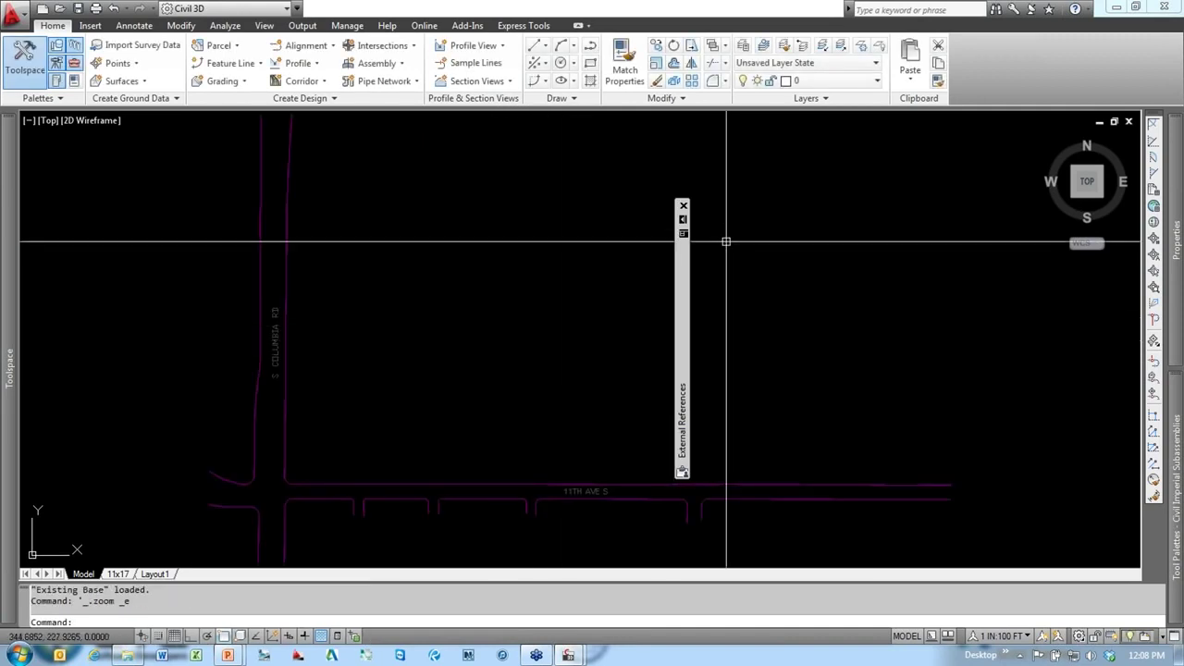
click(683, 207)
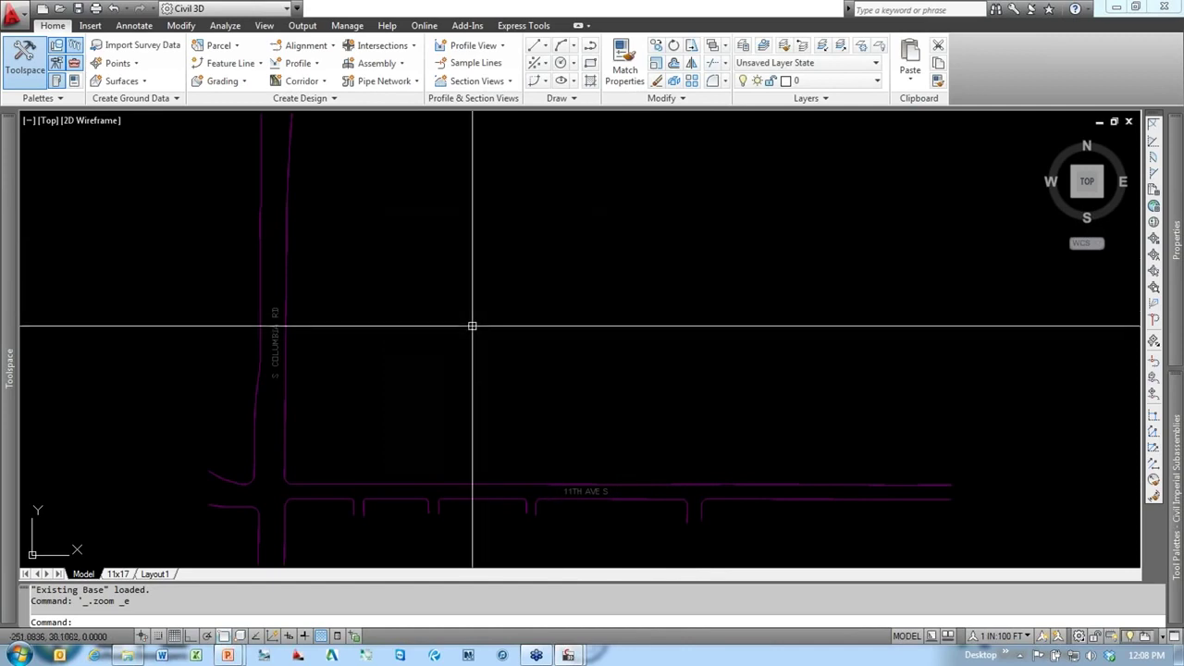
click(311, 333)
click(85, 333)
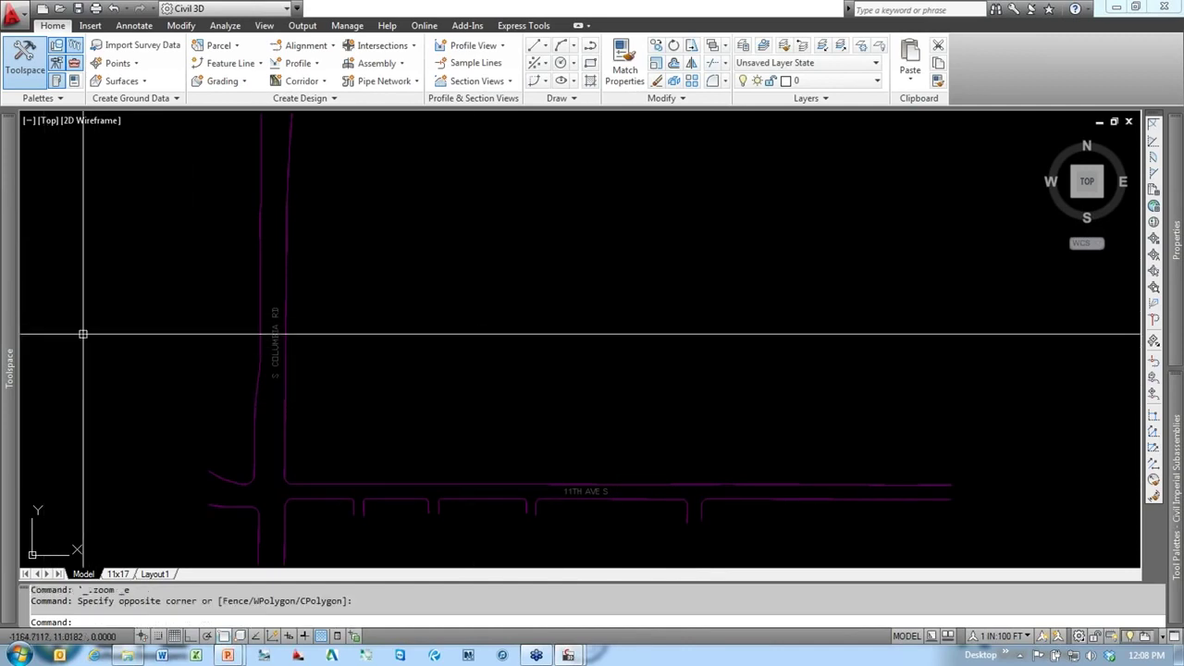
Step: Open Existing Surface.dwg from the project's 56567878\BaseData\Survey\Orig folder
click(58, 8)
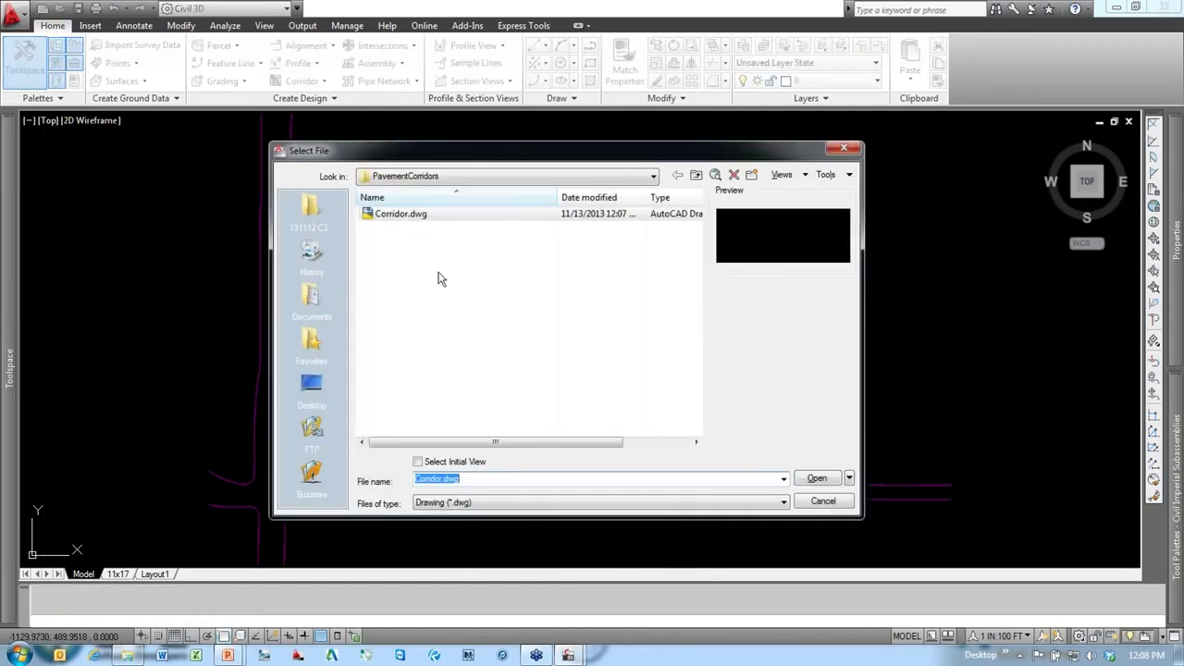
click(456, 176)
scroll(555, 222, up, 1)
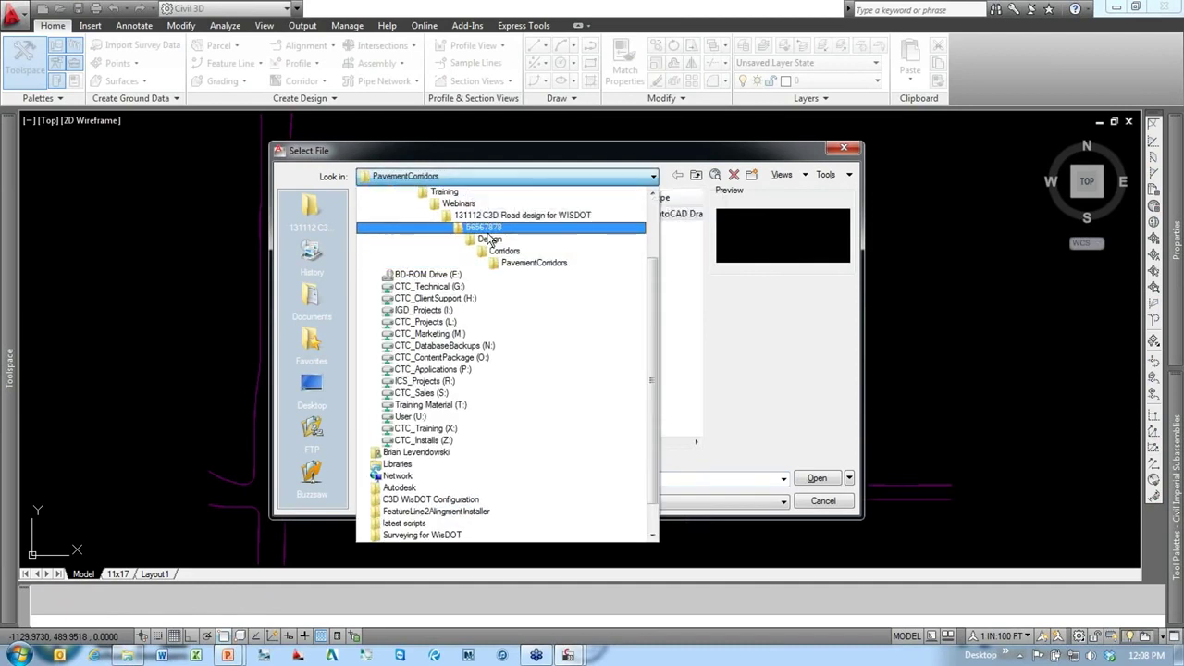
click(491, 227)
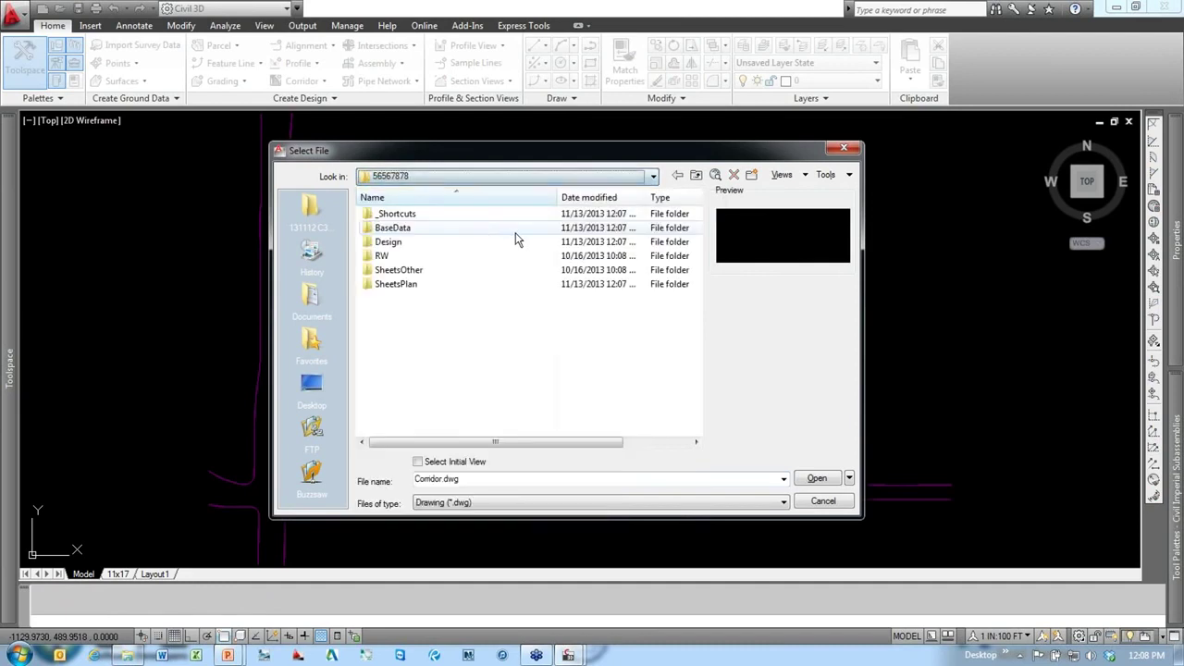
click(403, 231)
double_click(404, 232)
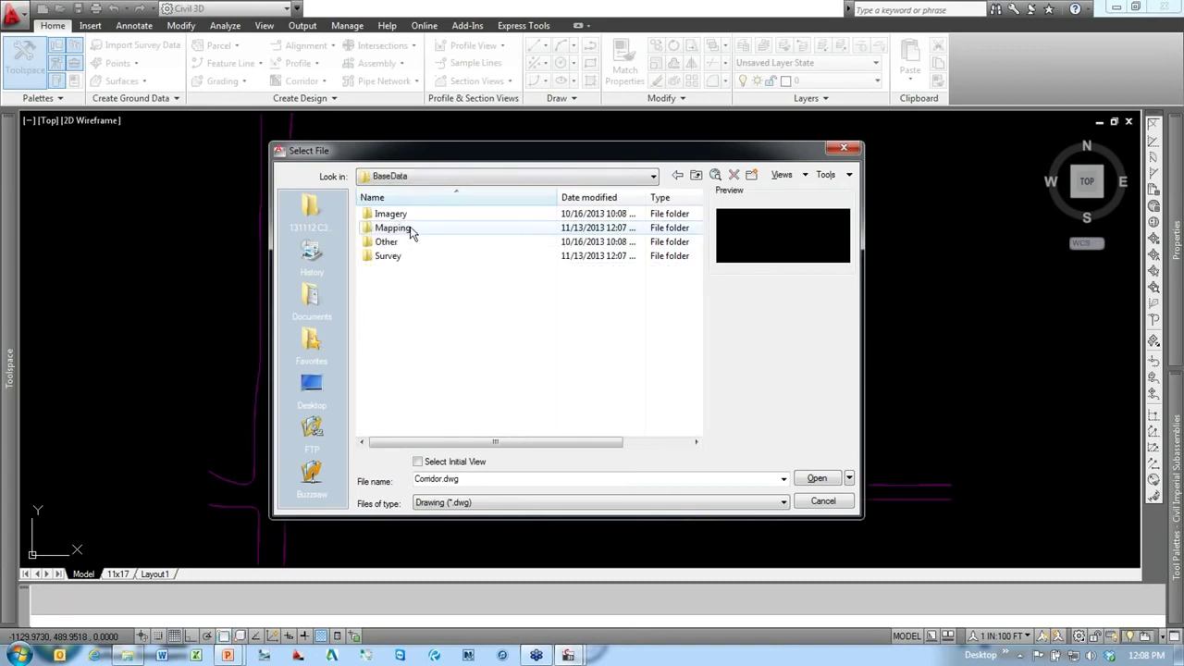
double_click(392, 258)
double_click(387, 219)
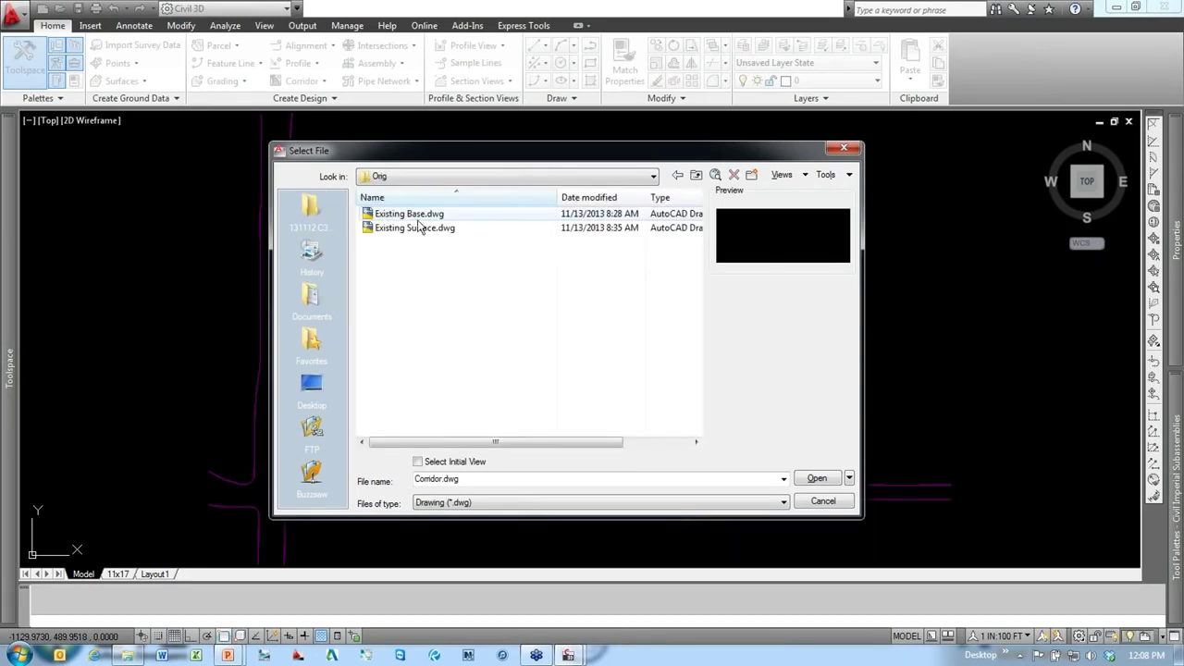
double_click(410, 230)
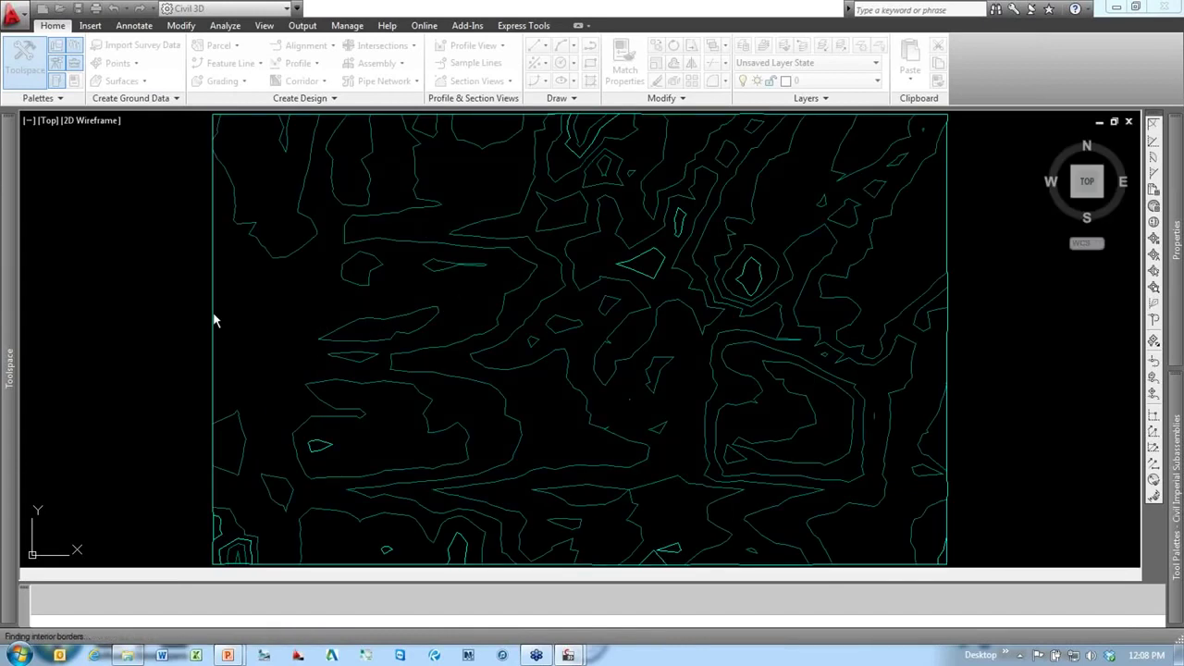
click(170, 339)
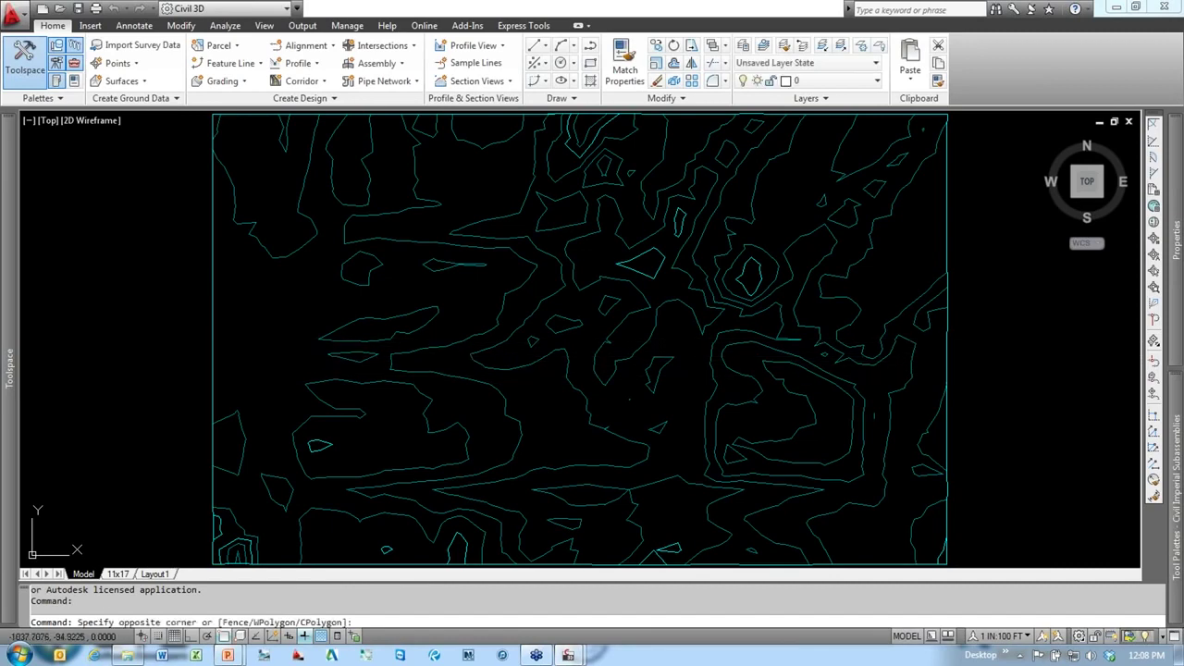
Step: Associate the Existing Surface drawing with the 56567878 data shortcuts project and save it
mouse_move(21, 455)
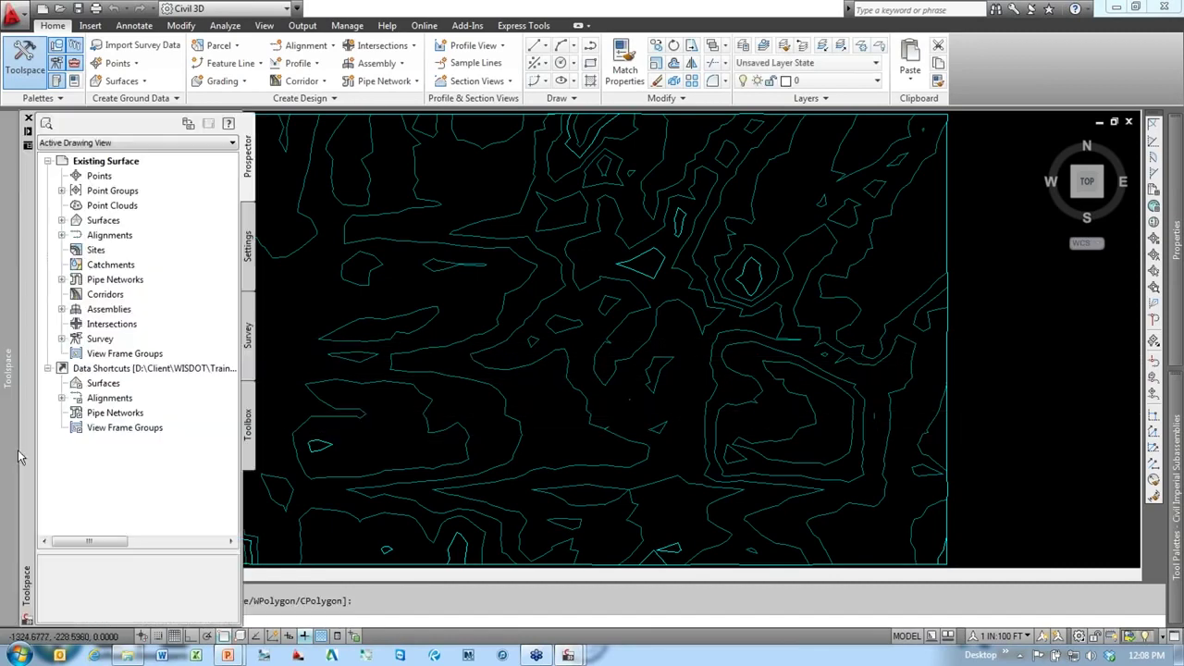
right_click(122, 370)
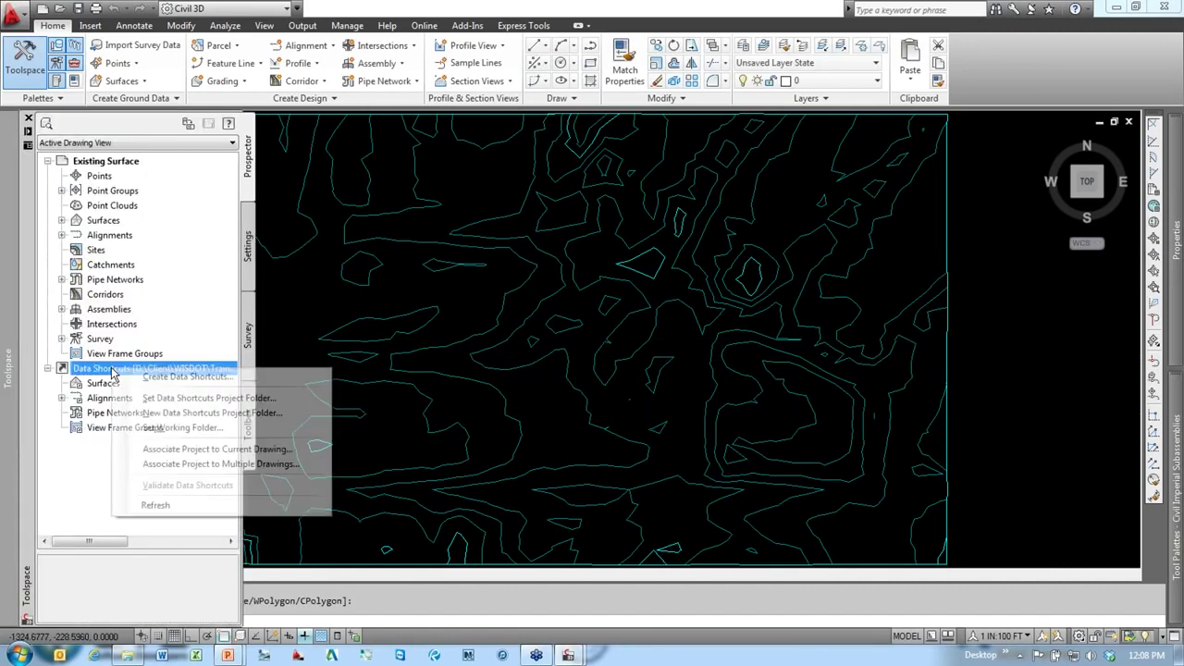
click(209, 454)
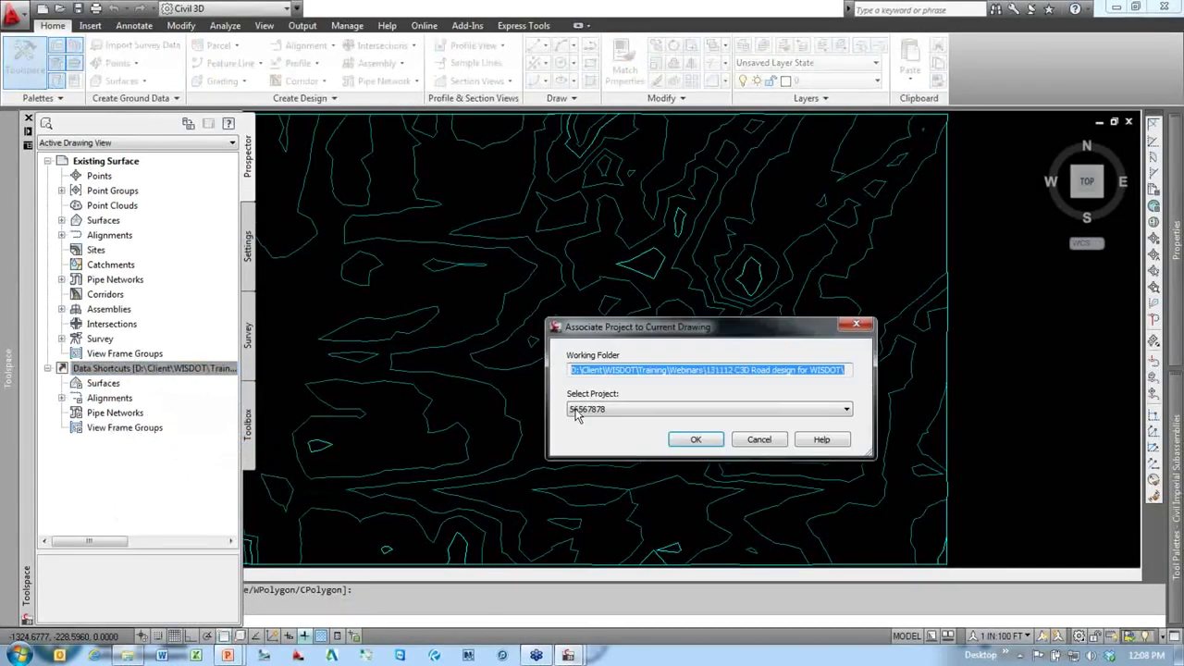
click(693, 439)
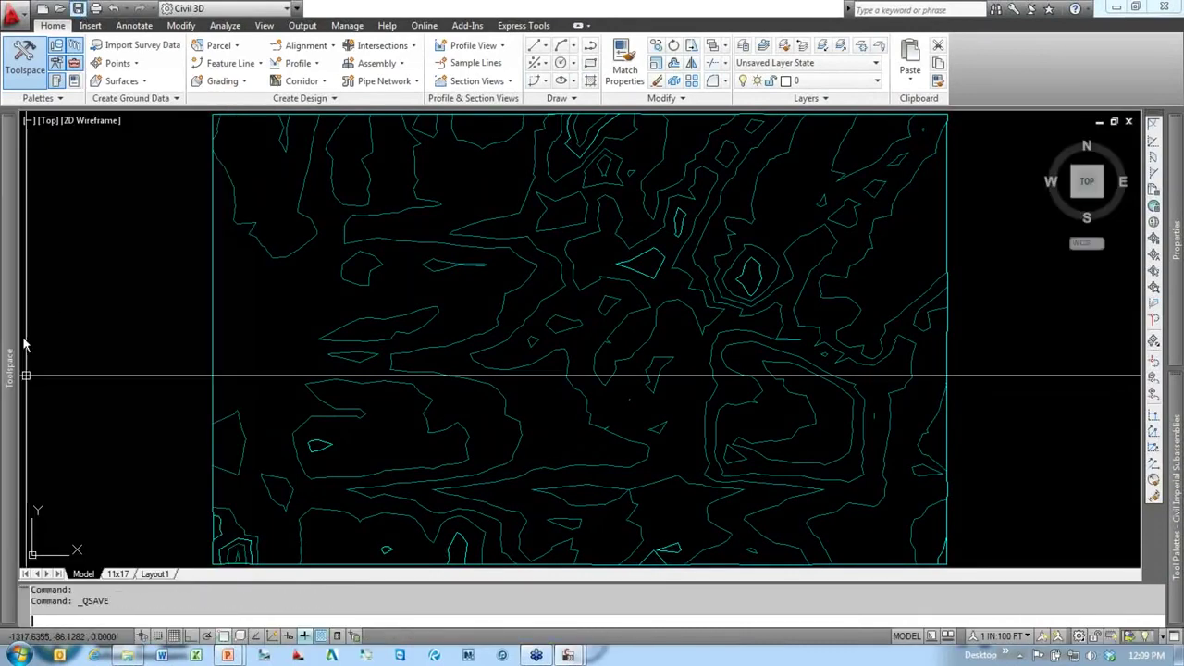
Step: Create a data shortcut for the EG surface and close the Existing Surface drawing
mouse_move(21, 343)
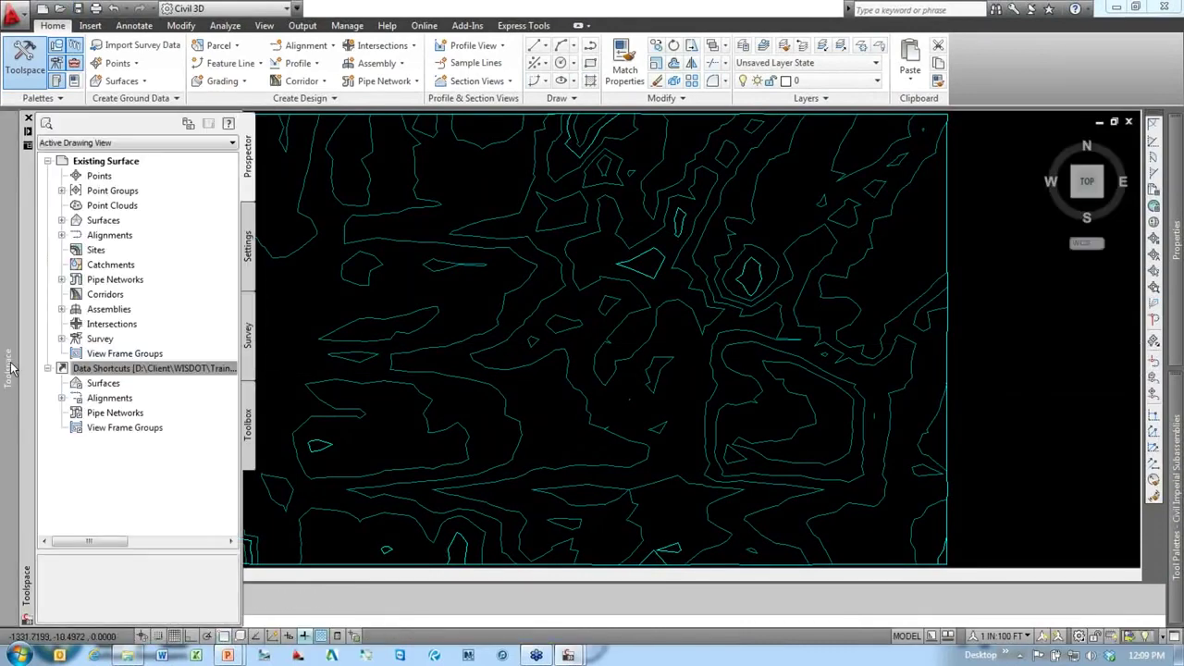
right_click(120, 372)
click(189, 378)
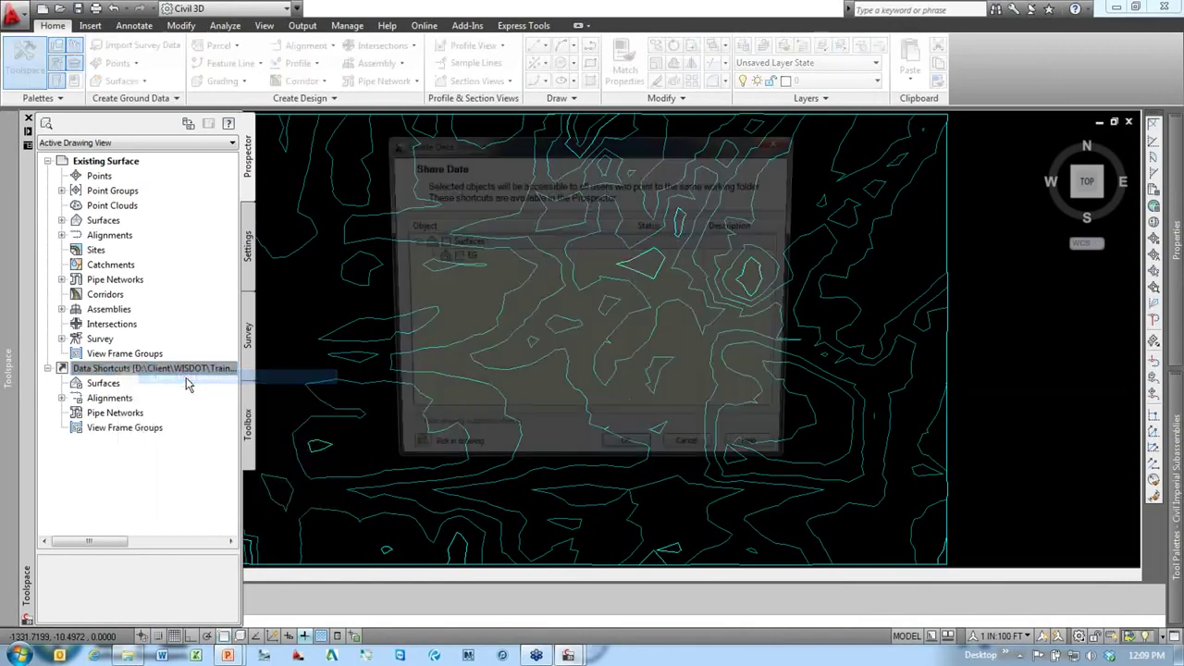
click(451, 256)
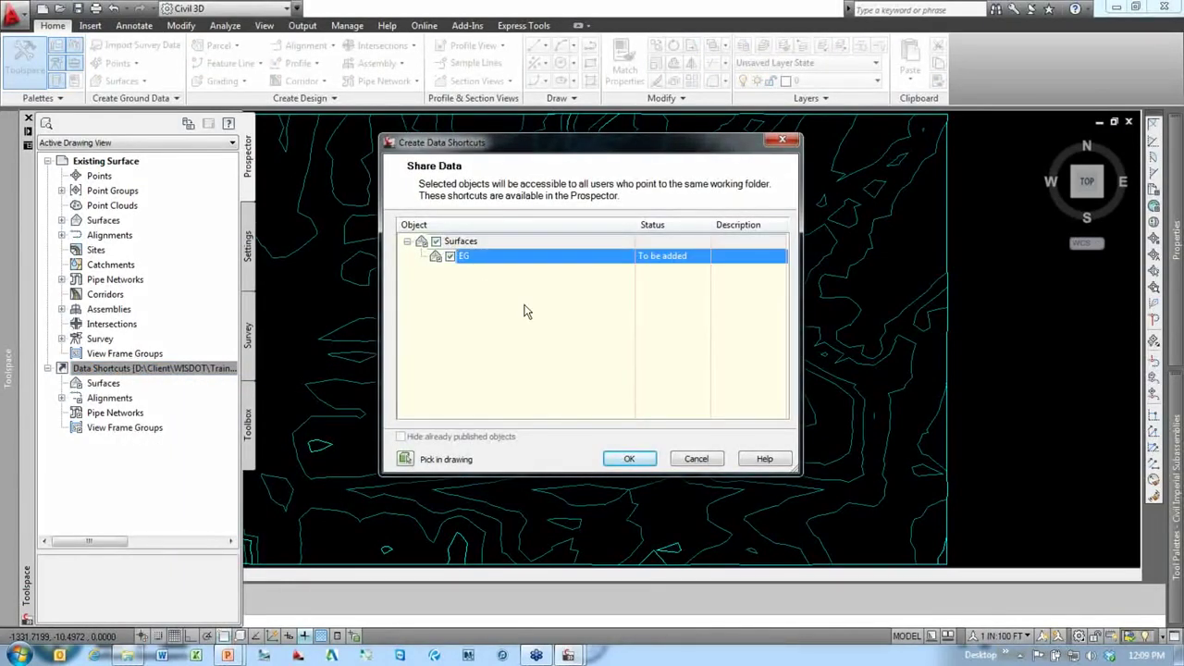
drag(597, 151, 553, 152)
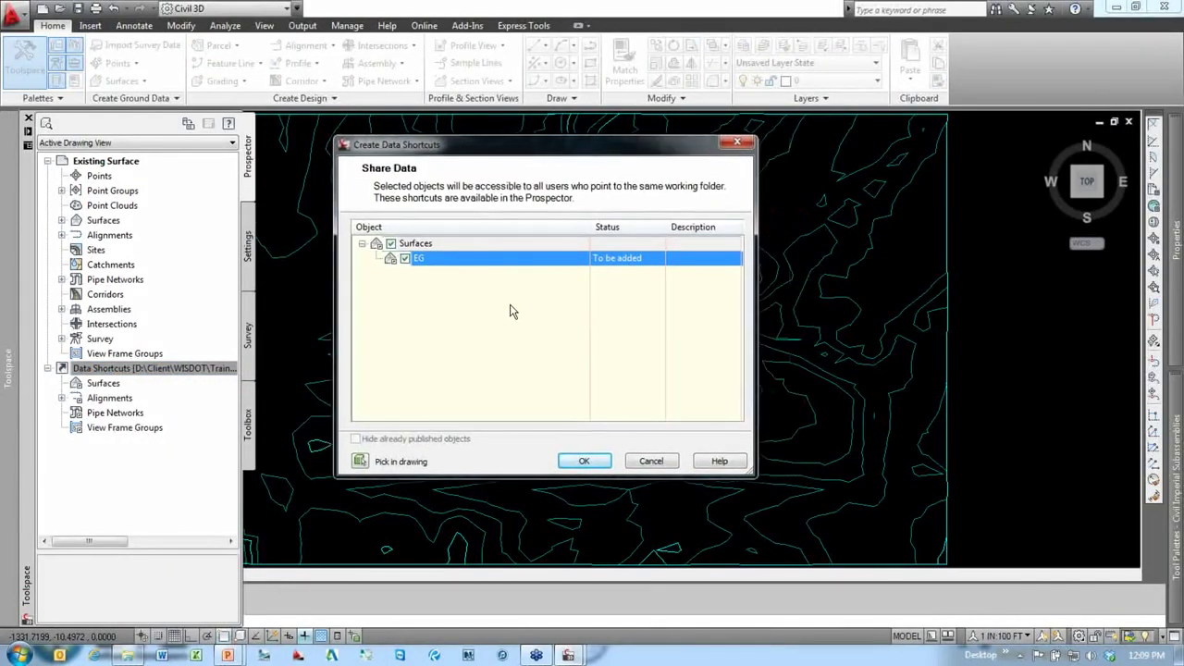
click(583, 461)
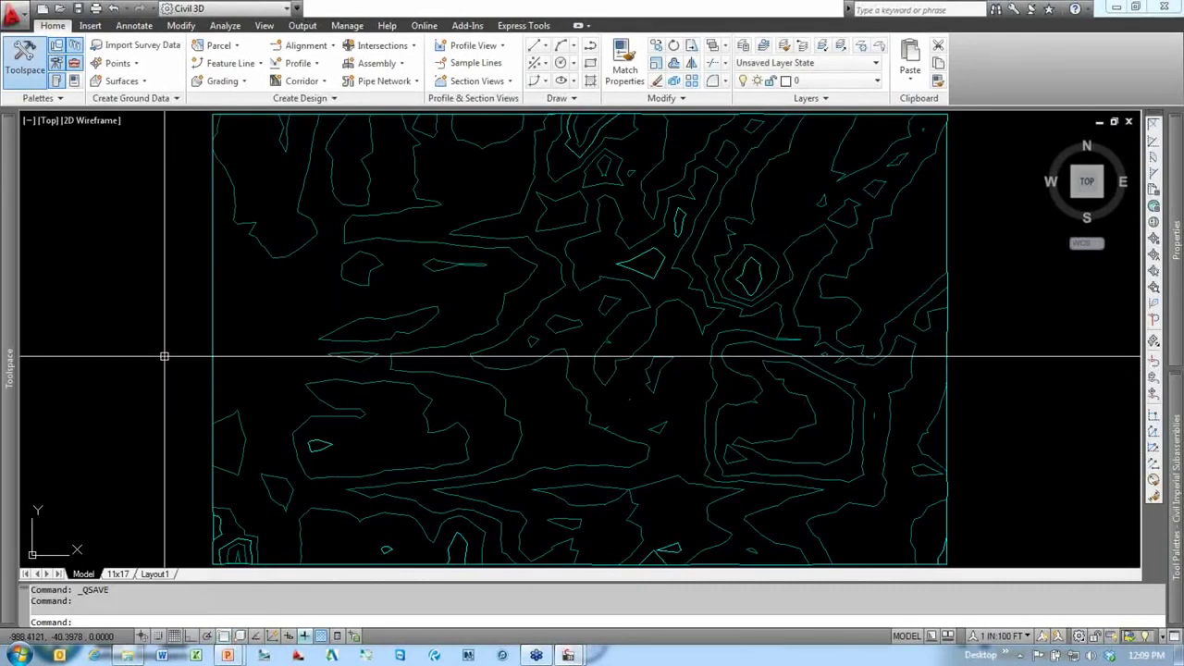
click(1129, 123)
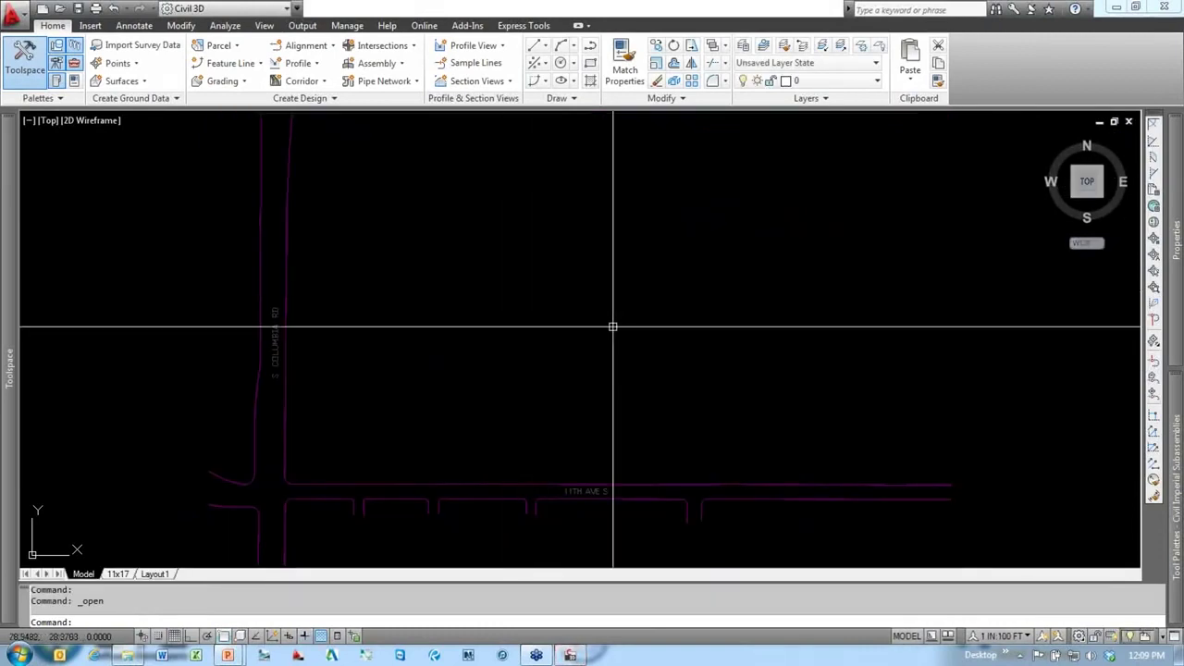
Step: Start creating a surface reference in the Corridor drawing from the EG data shortcut
click(148, 366)
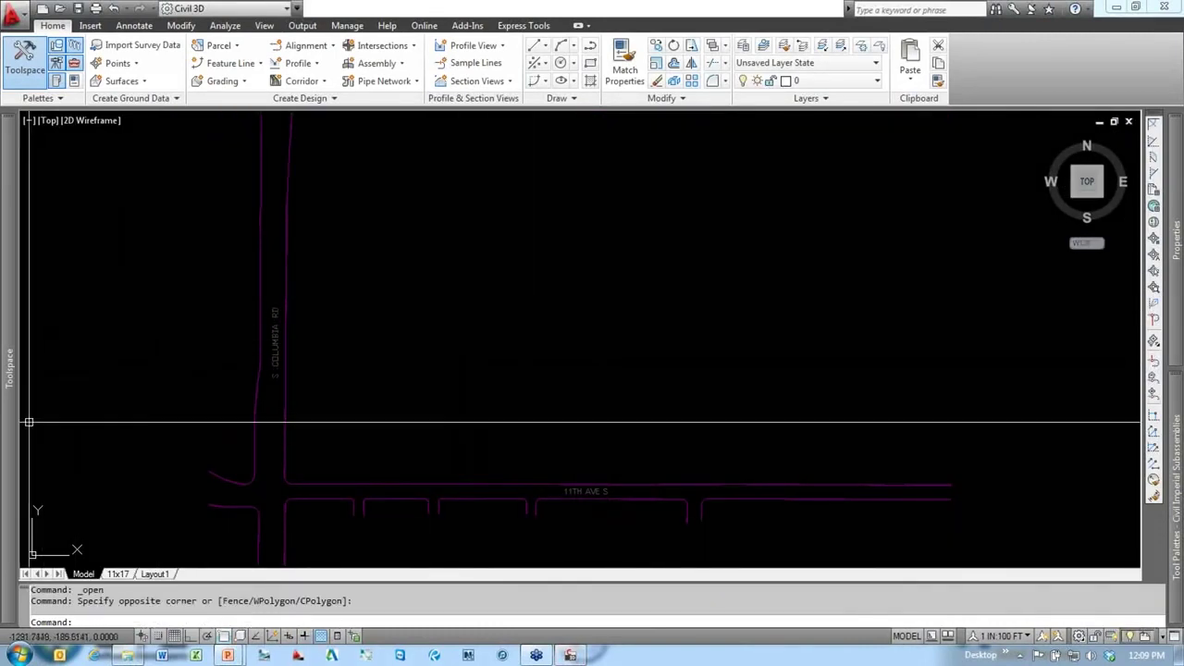
mouse_move(32, 444)
click(106, 370)
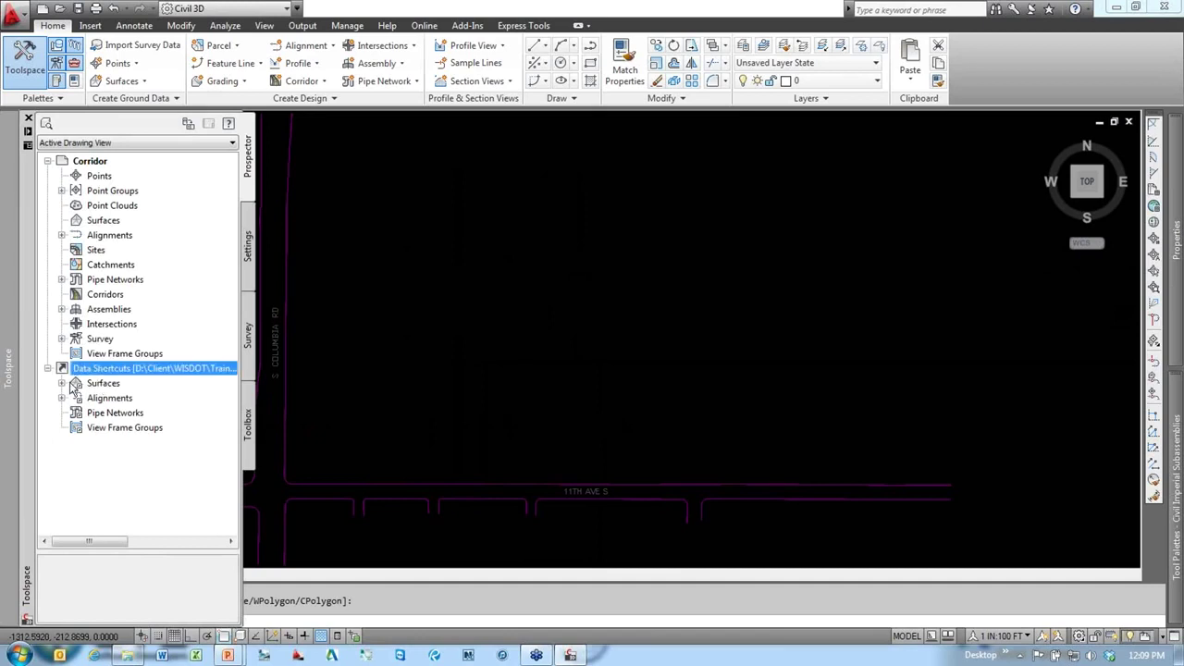
click(61, 383)
click(108, 398)
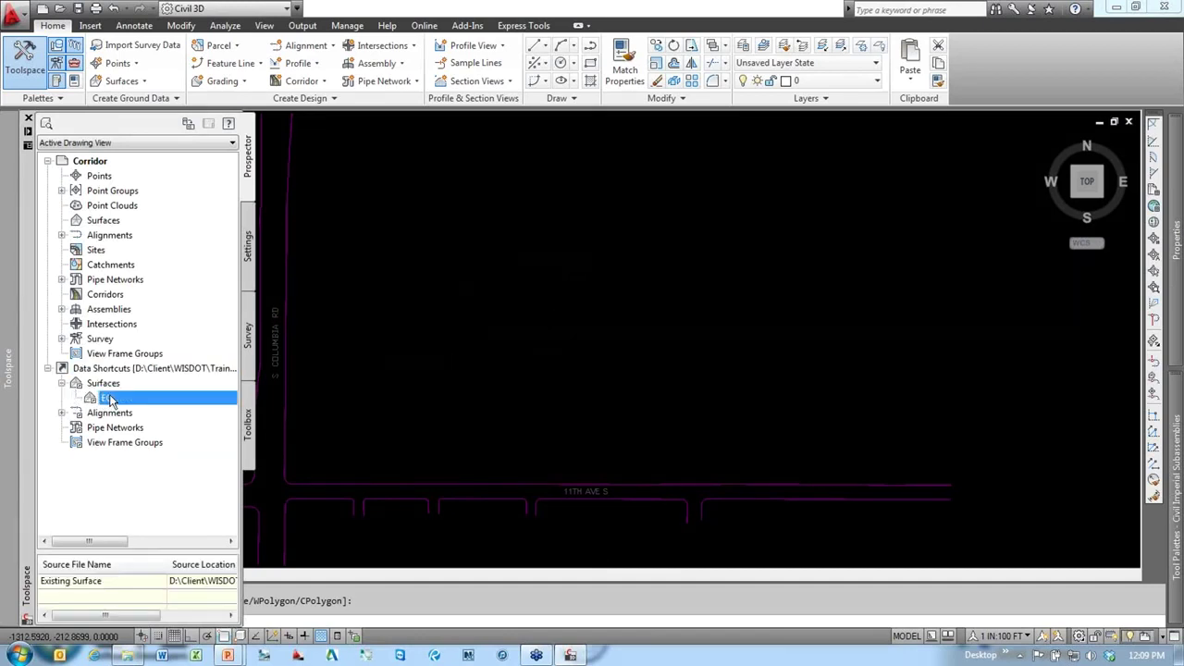
right_click(112, 398)
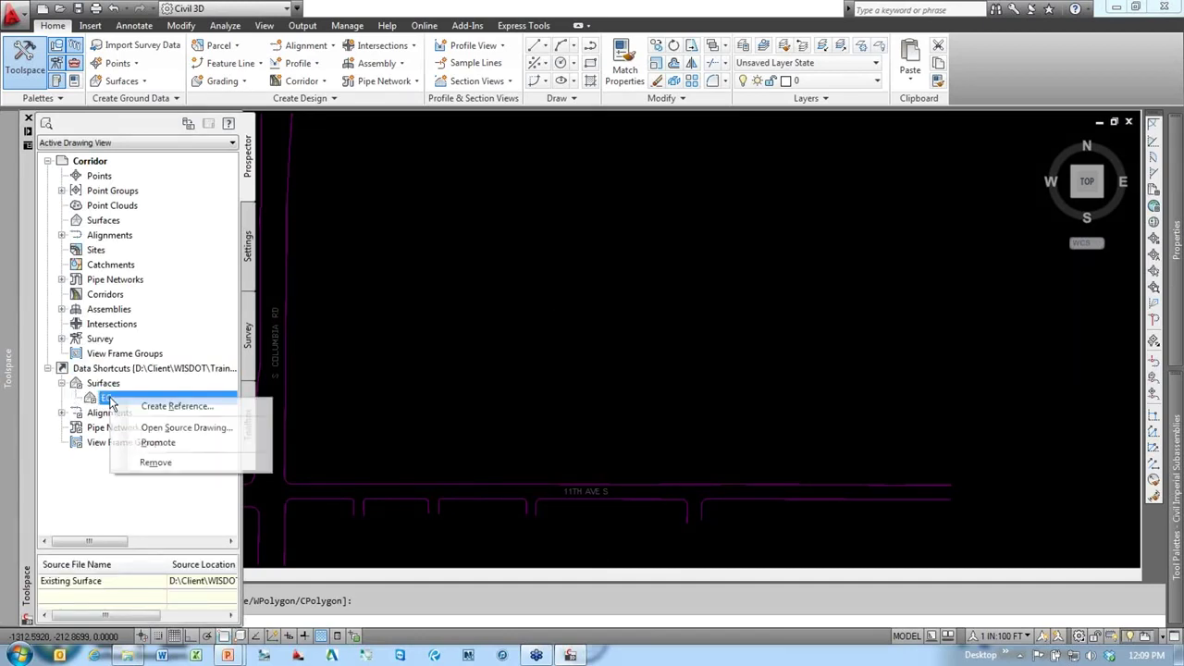
click(159, 409)
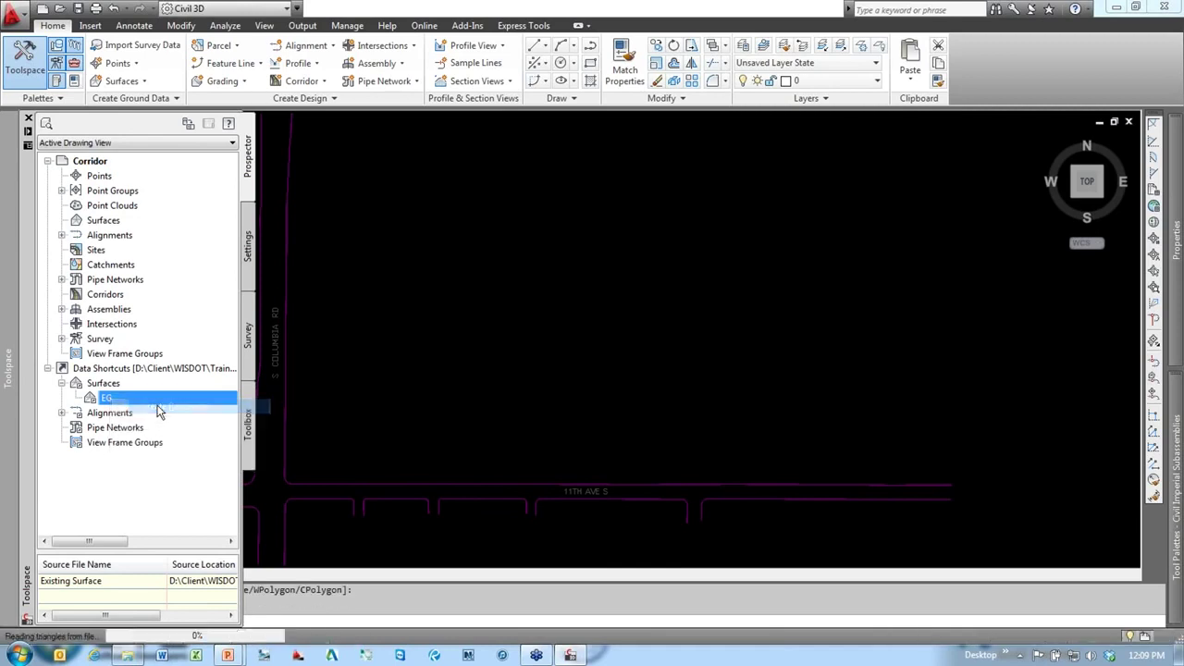
drag(669, 298, 583, 192)
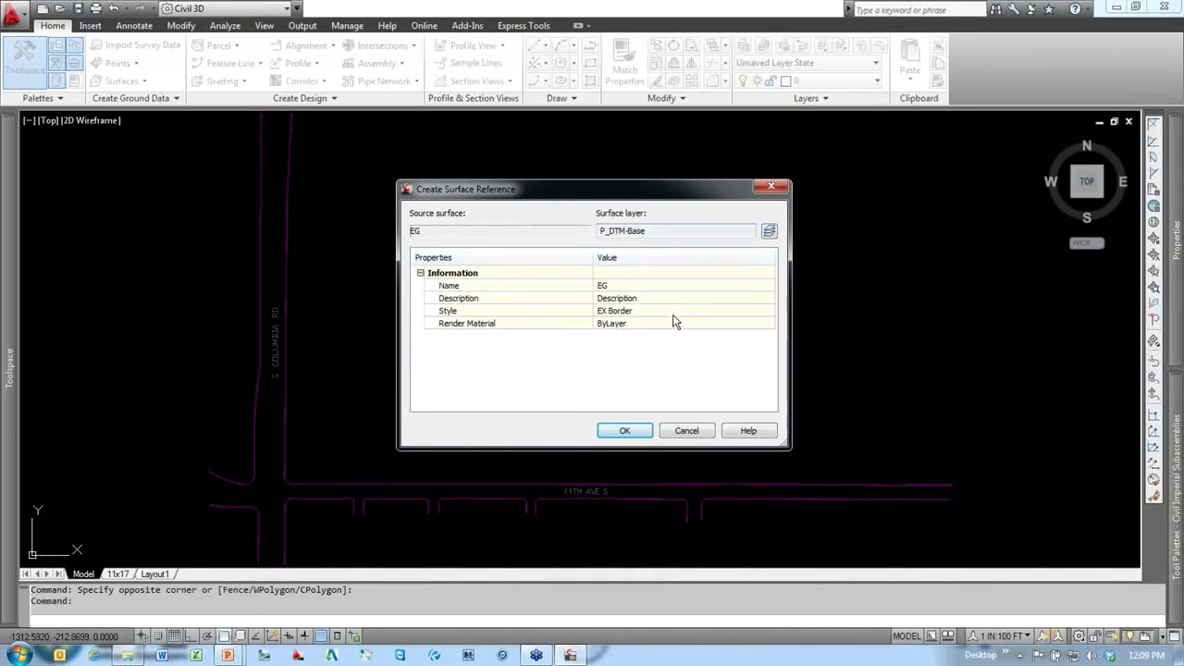
Step: Set the EG surface reference's style to EX Contours 5' Major:1' Minor and create the reference
click(769, 315)
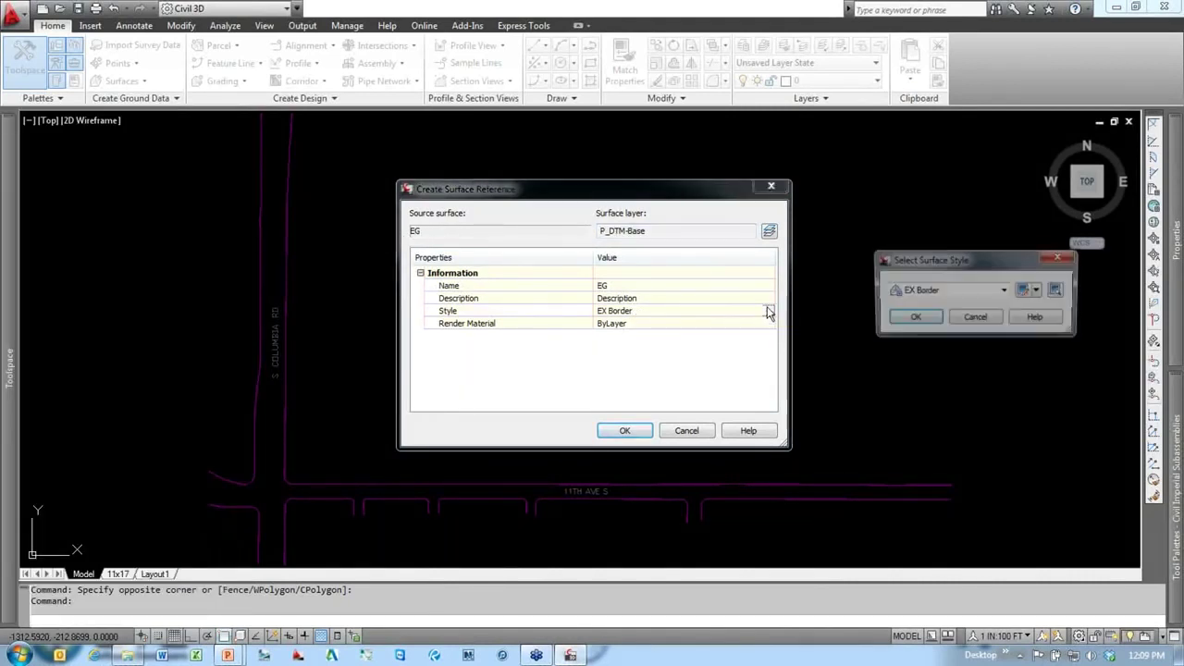
click(947, 293)
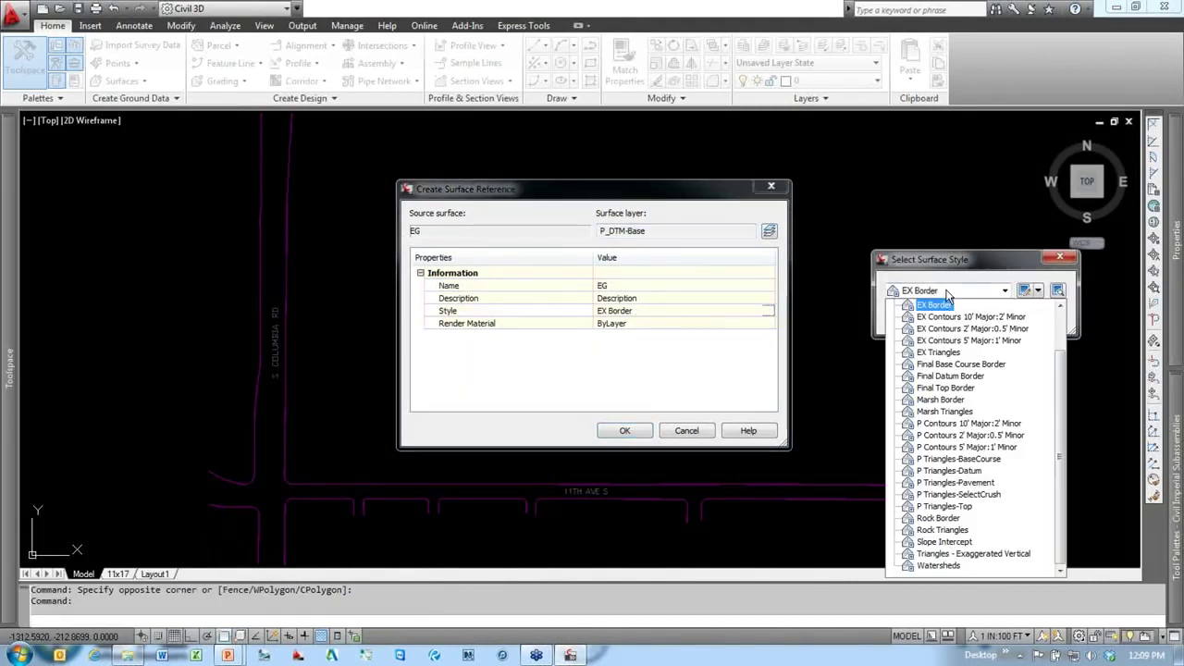
click(983, 342)
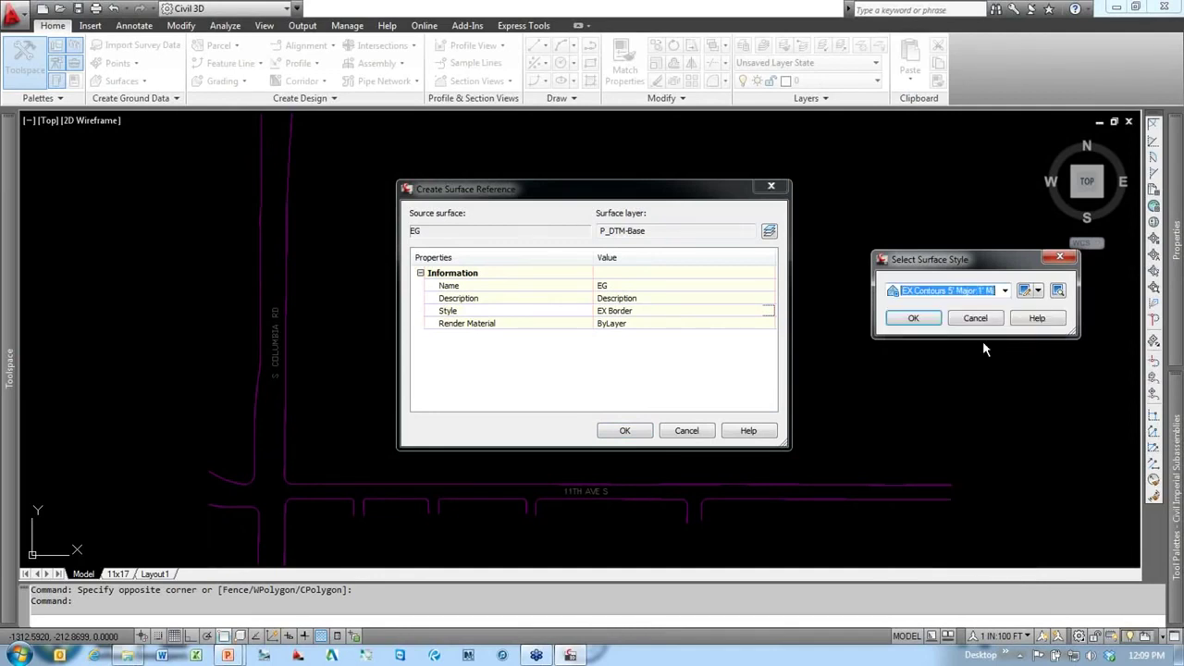
click(914, 319)
click(635, 431)
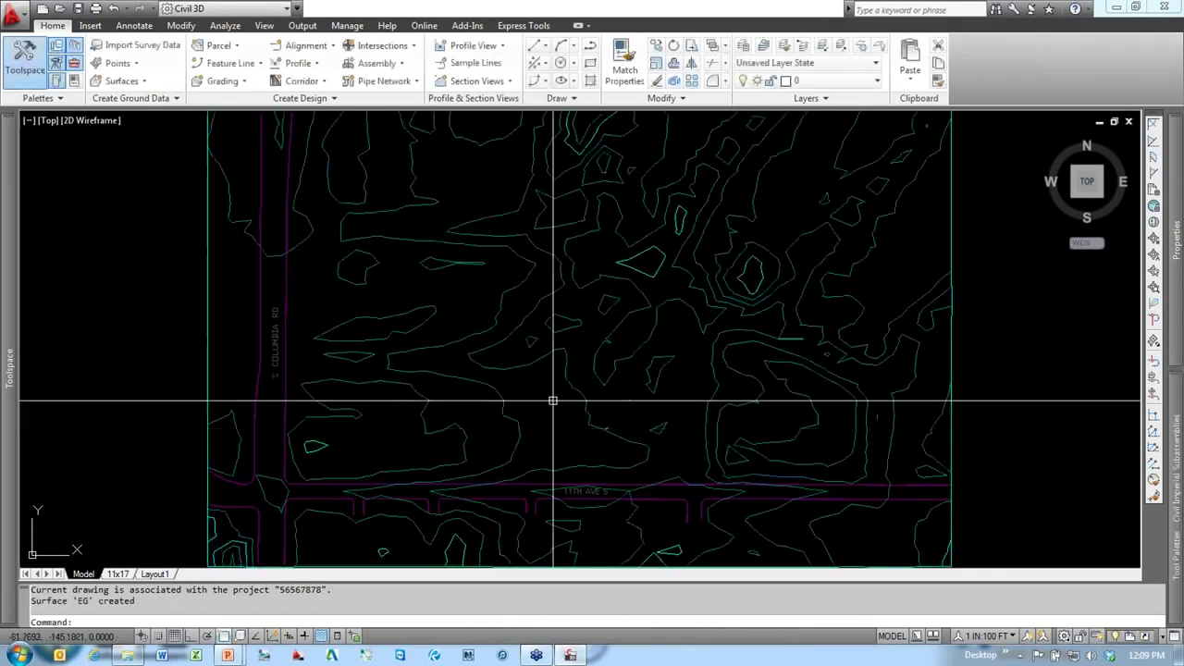
Step: Select the referenced EG surface in the Corridor drawing
scroll(469, 399, down, 2)
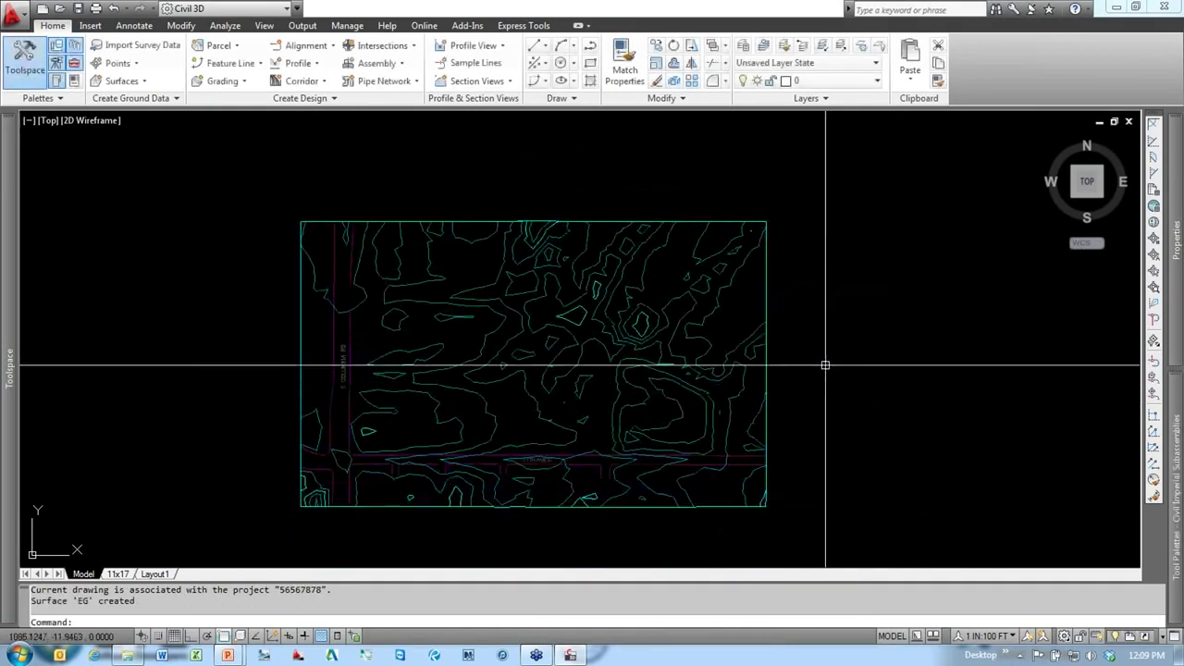
click(463, 309)
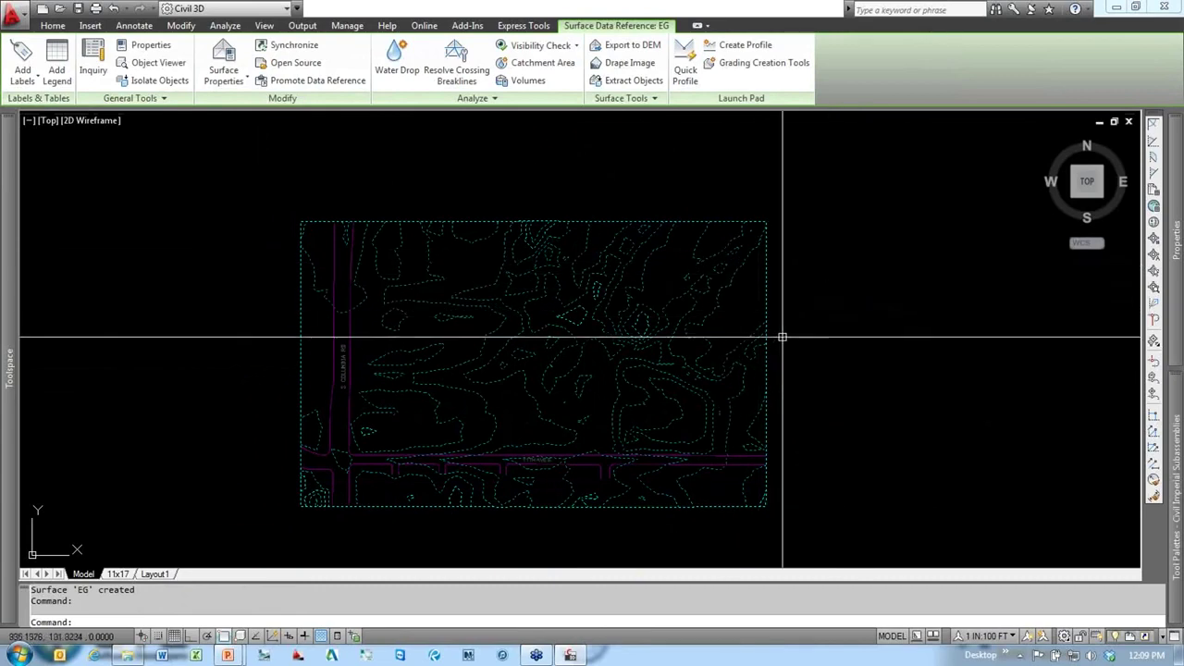
Step: Deselect the EG surface and fit the whole Corridor drawing in the view
key(Escape)
middle_click(828, 318)
middle_click(828, 318)
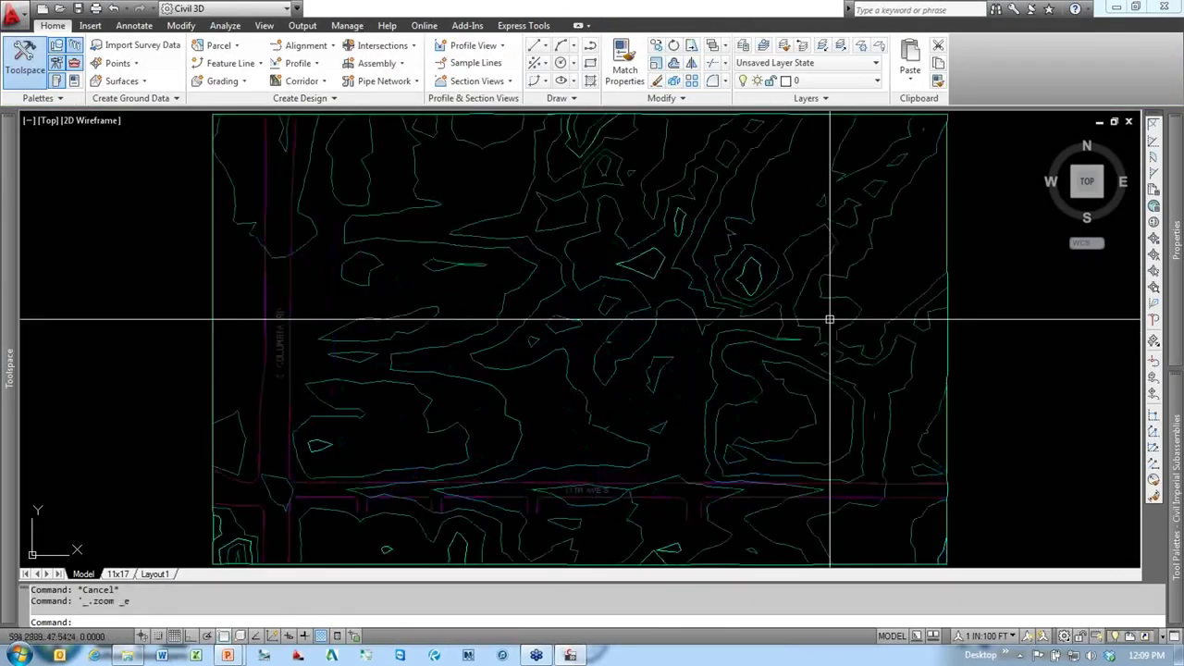
click(101, 257)
click(102, 254)
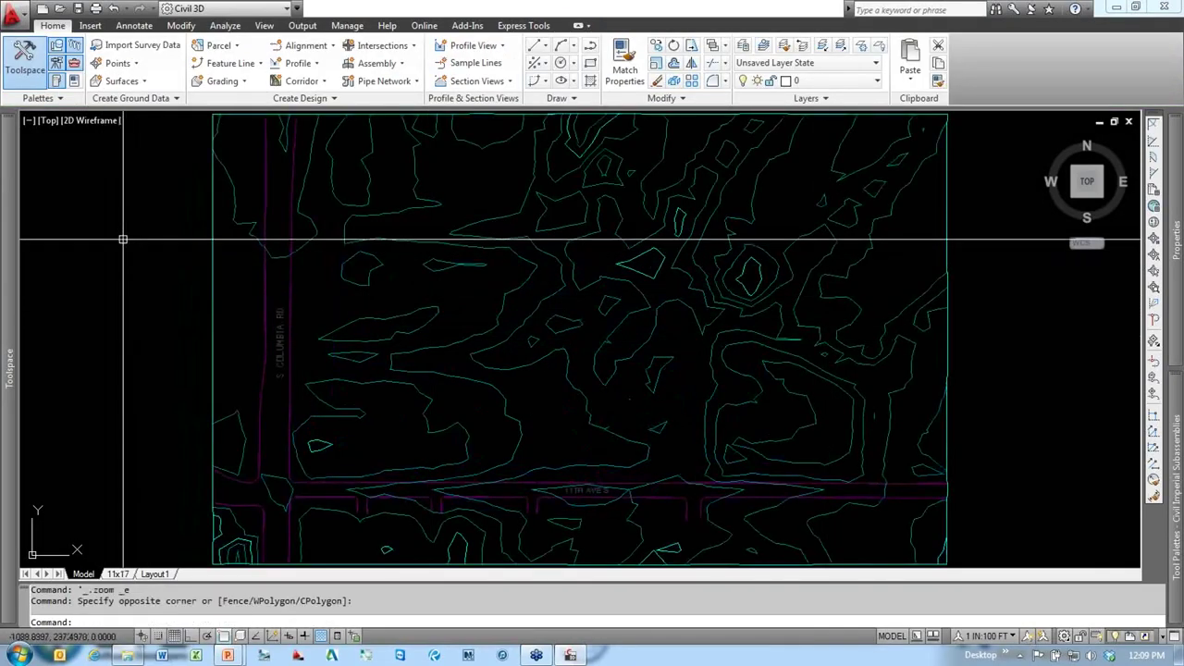
click(110, 317)
click(110, 317)
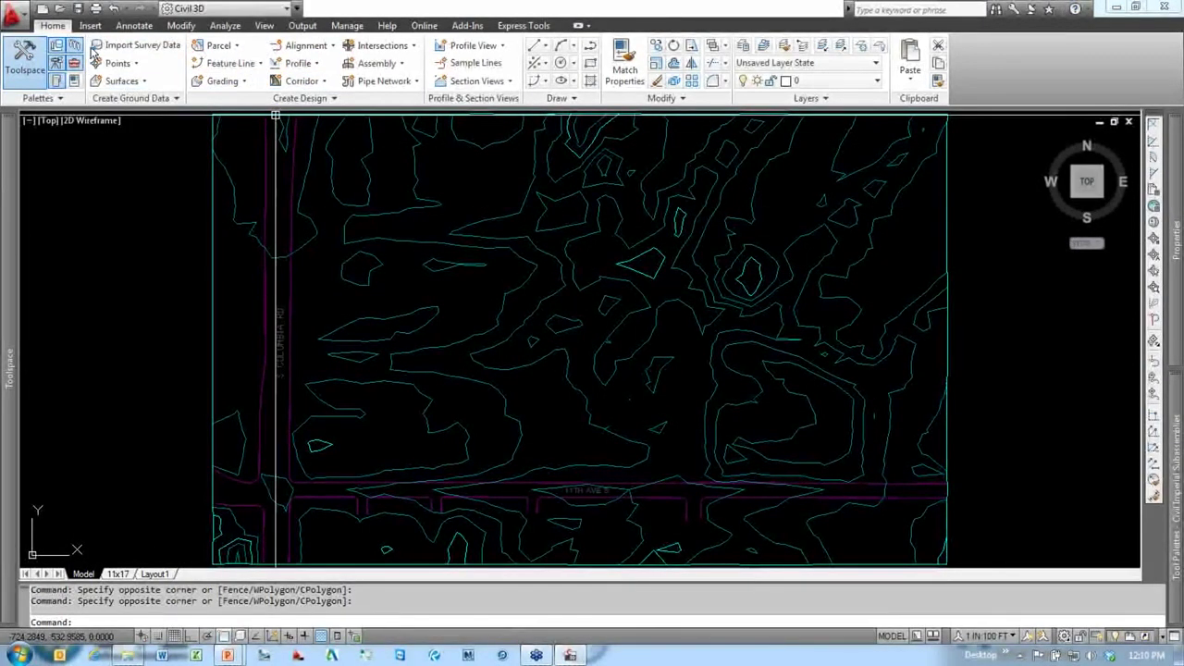
Step: Create a centerline alignment named 13th Ave with style ALI Proposed and label set 1IN 50FT-Ticks 100' Major:50' Minor
click(309, 46)
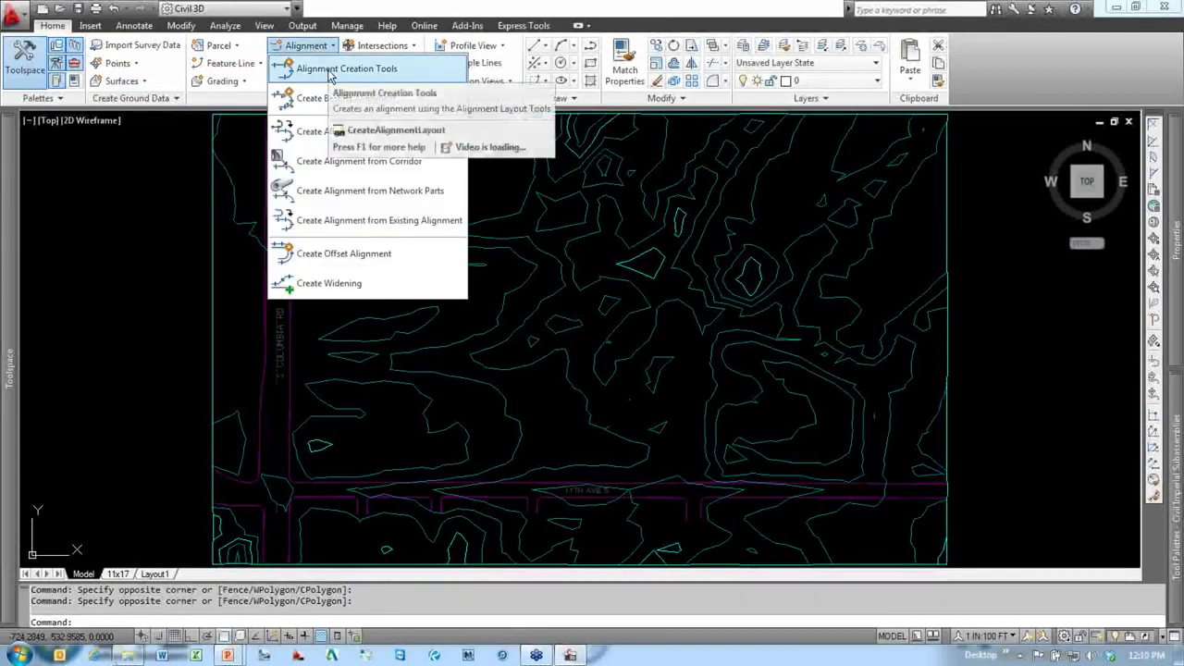
click(330, 70)
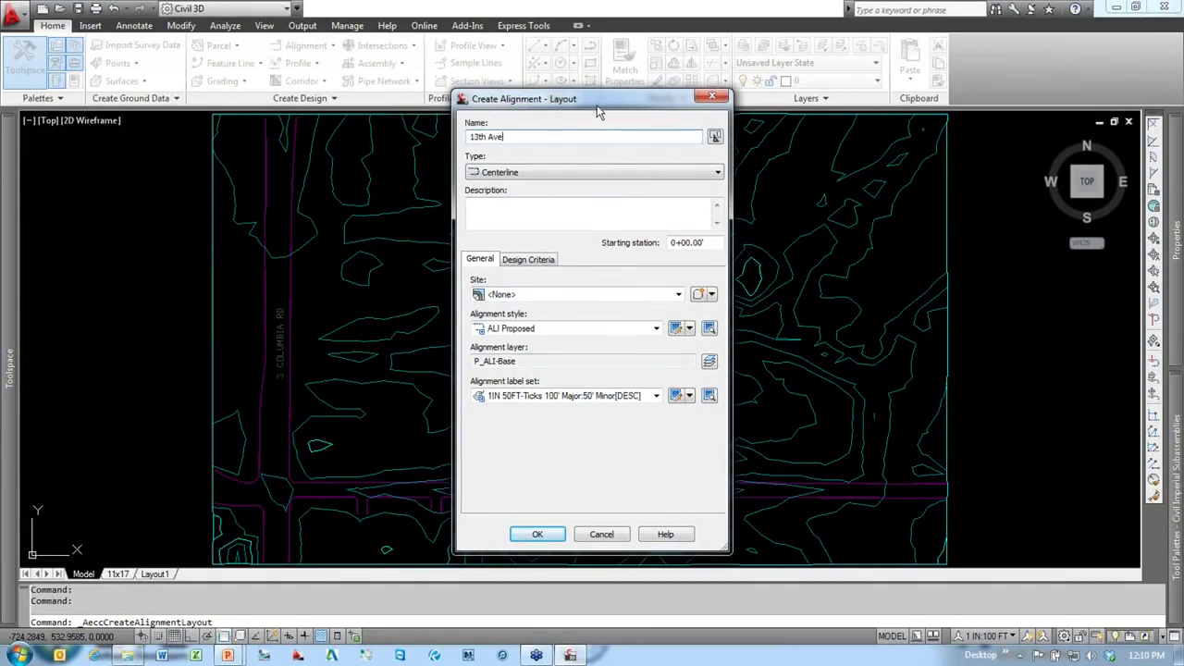
drag(607, 100, 694, 92)
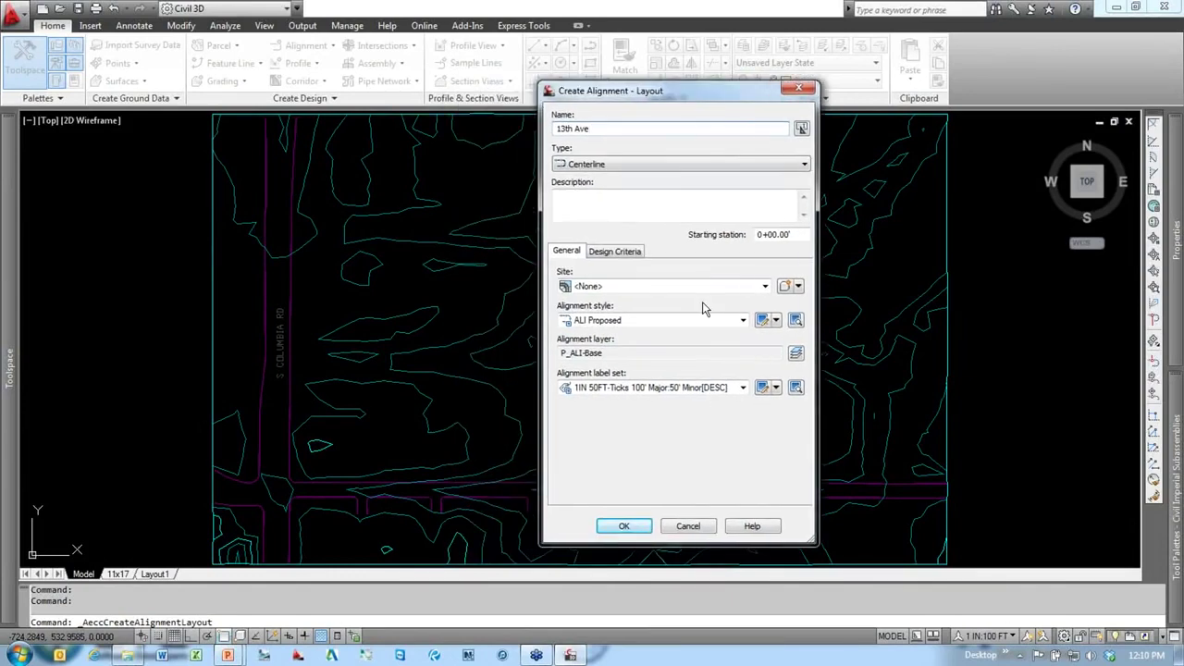
click(660, 389)
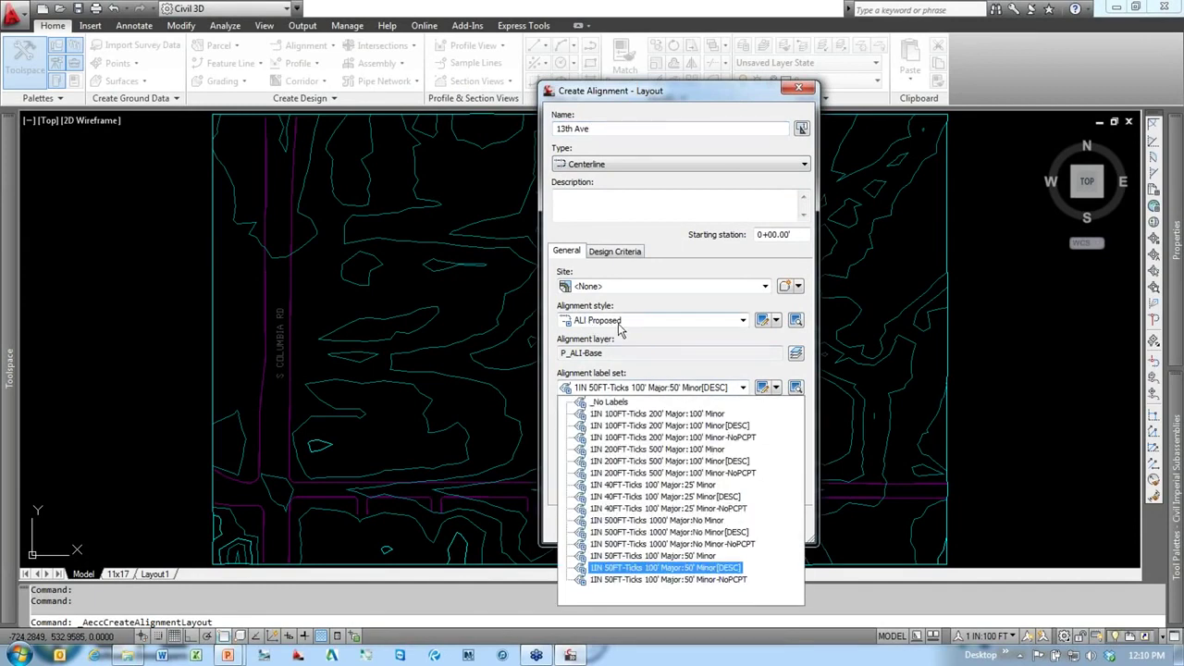
click(629, 568)
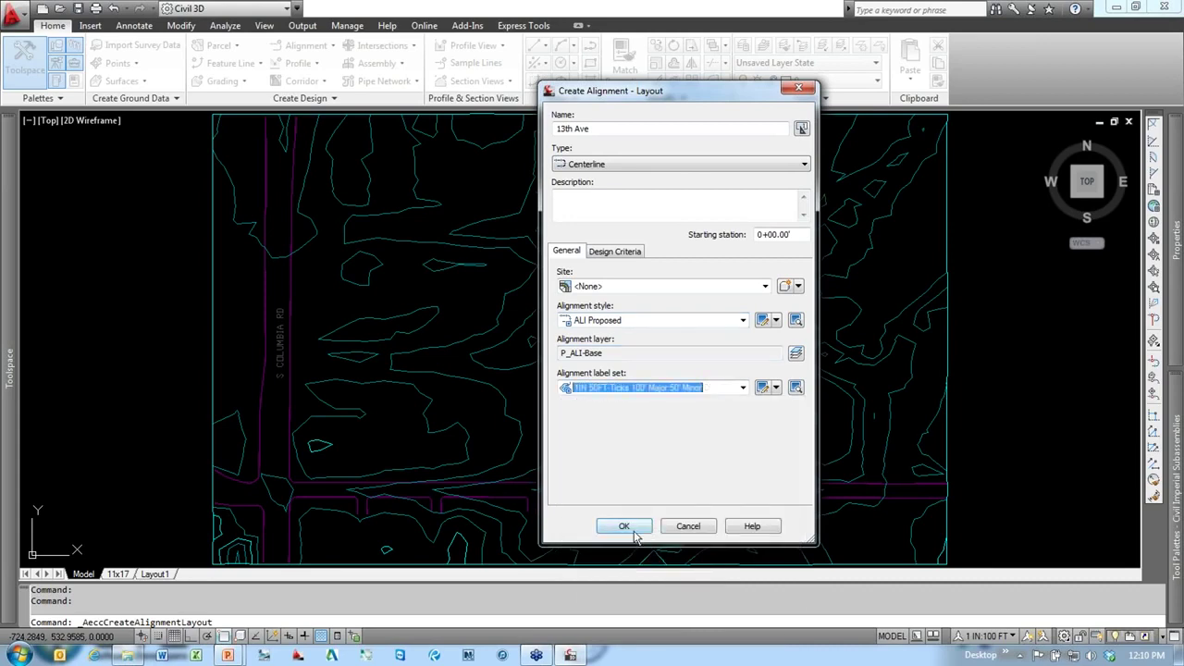
click(624, 527)
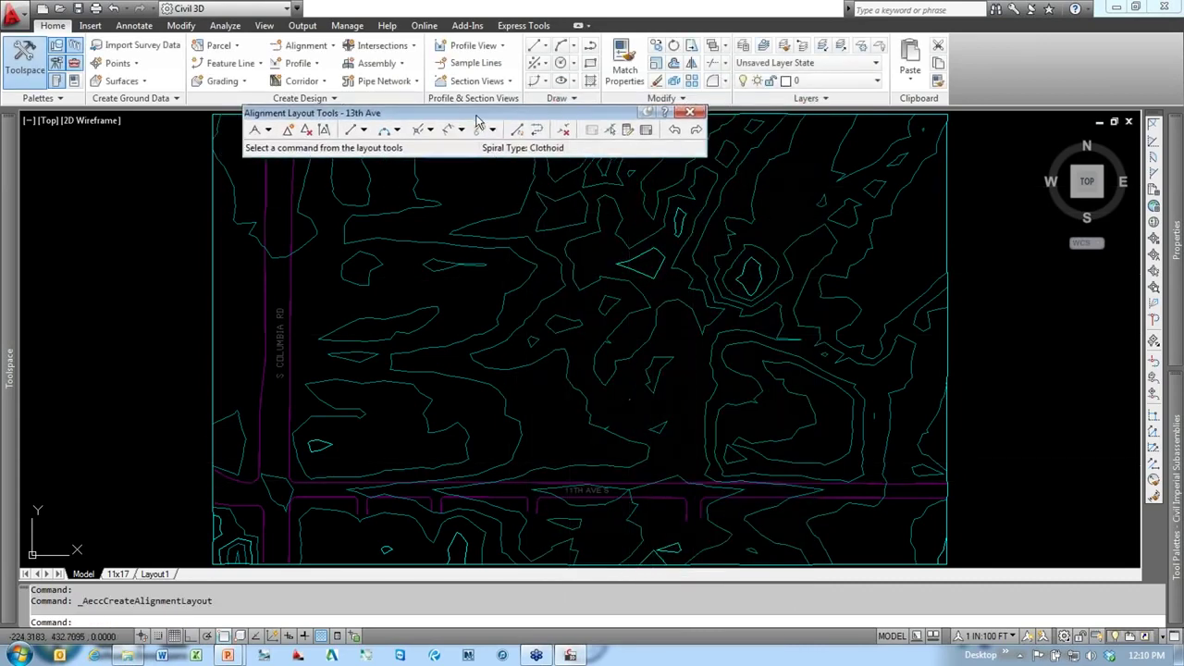
Step: Start a Tangent-Tangent (With curves) layout, placing its start point midway between the two edges of S Columbia Rd
drag(477, 117, 601, 126)
middle_drag(513, 283, 516, 326)
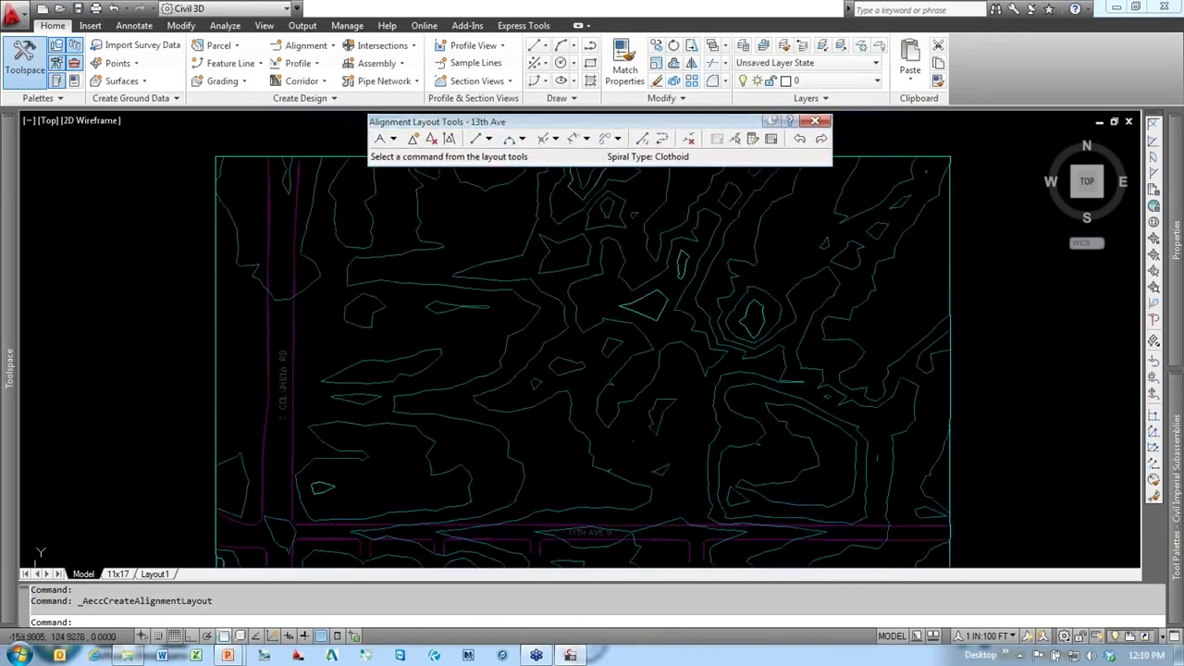
click(155, 261)
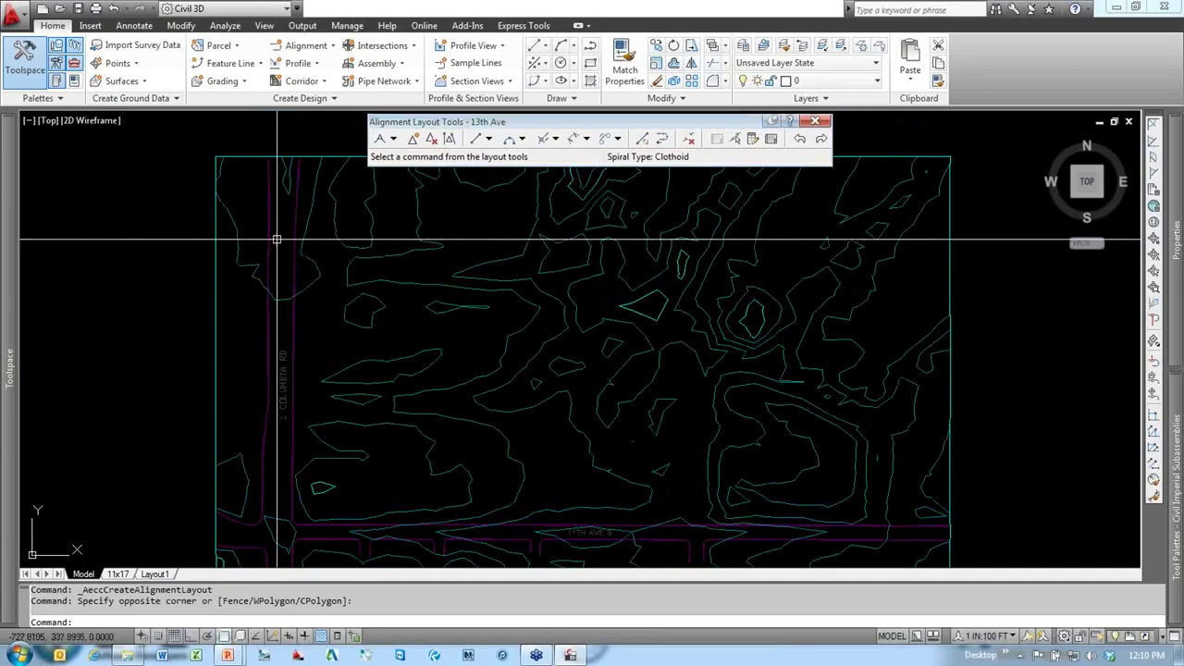
click(394, 139)
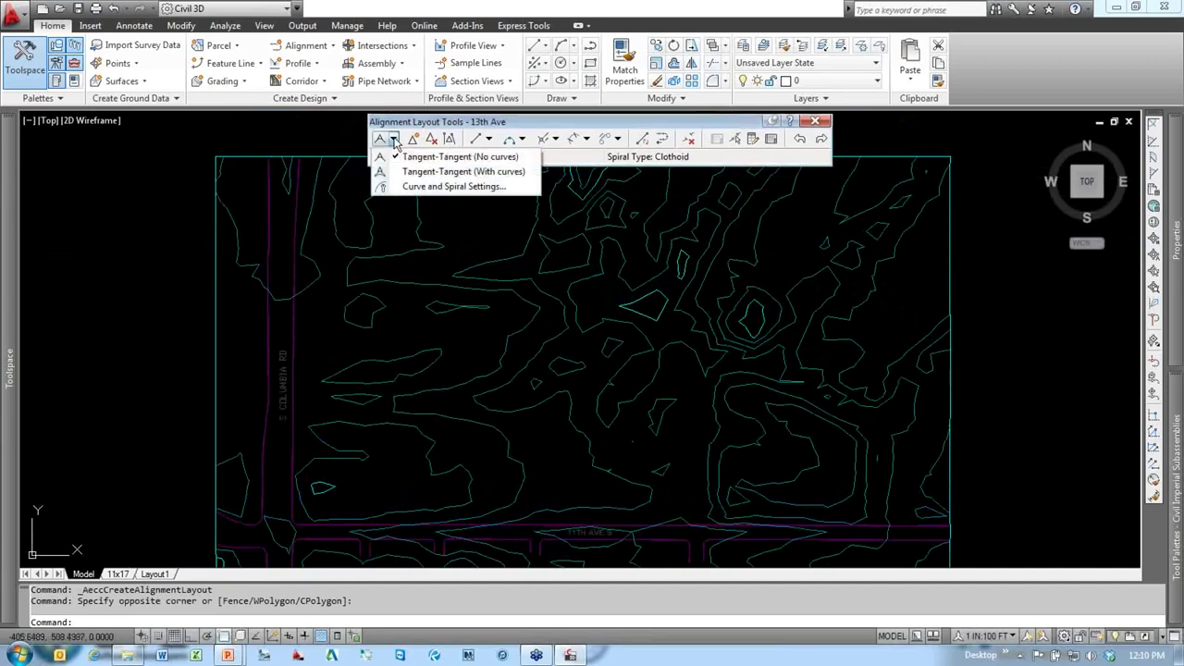
click(431, 177)
middle_drag(285, 345, 335, 398)
scroll(335, 399, up, 6)
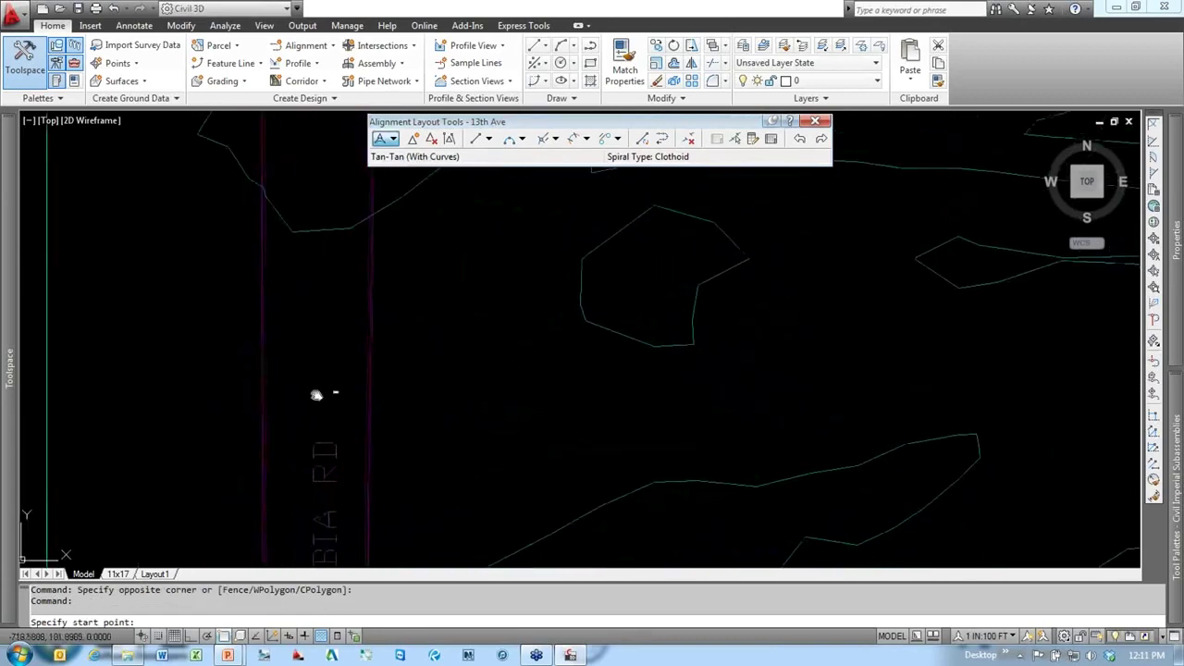
shift+right_click(408, 324)
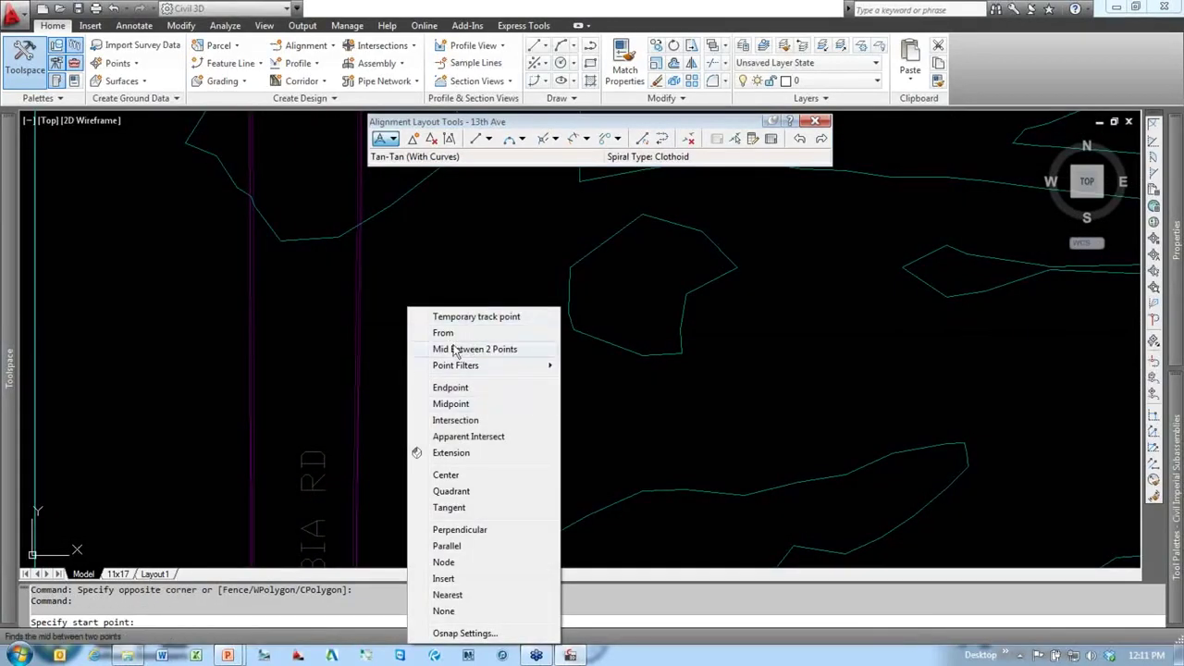
click(451, 350)
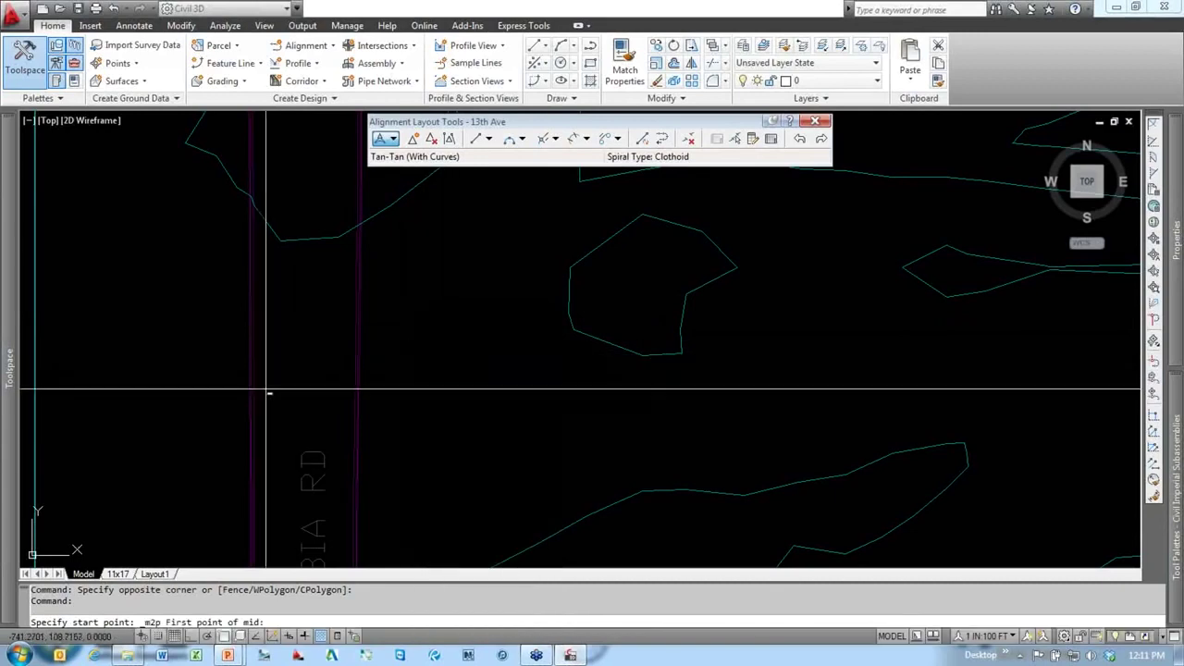
click(293, 402)
click(330, 399)
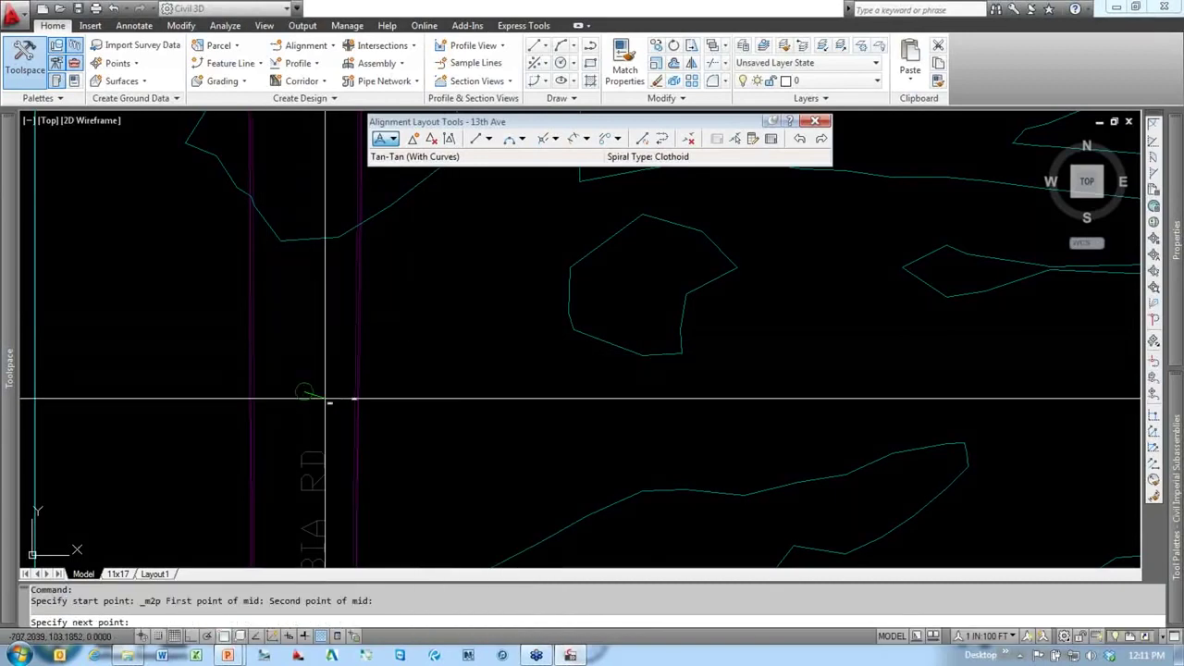
Step: With object snap off, lay out the 13th Ave alignment eastward through one intersection point to an end point, then finish the layout
scroll(420, 400, down, 4)
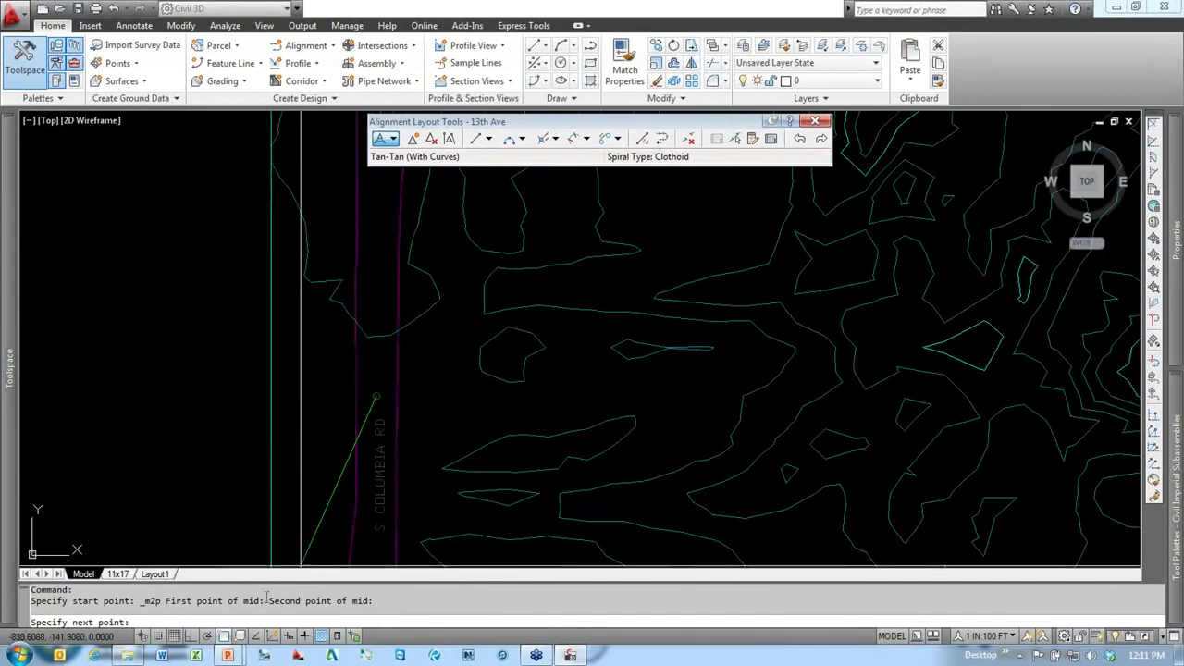
key(F3)
scroll(488, 415, down, 4)
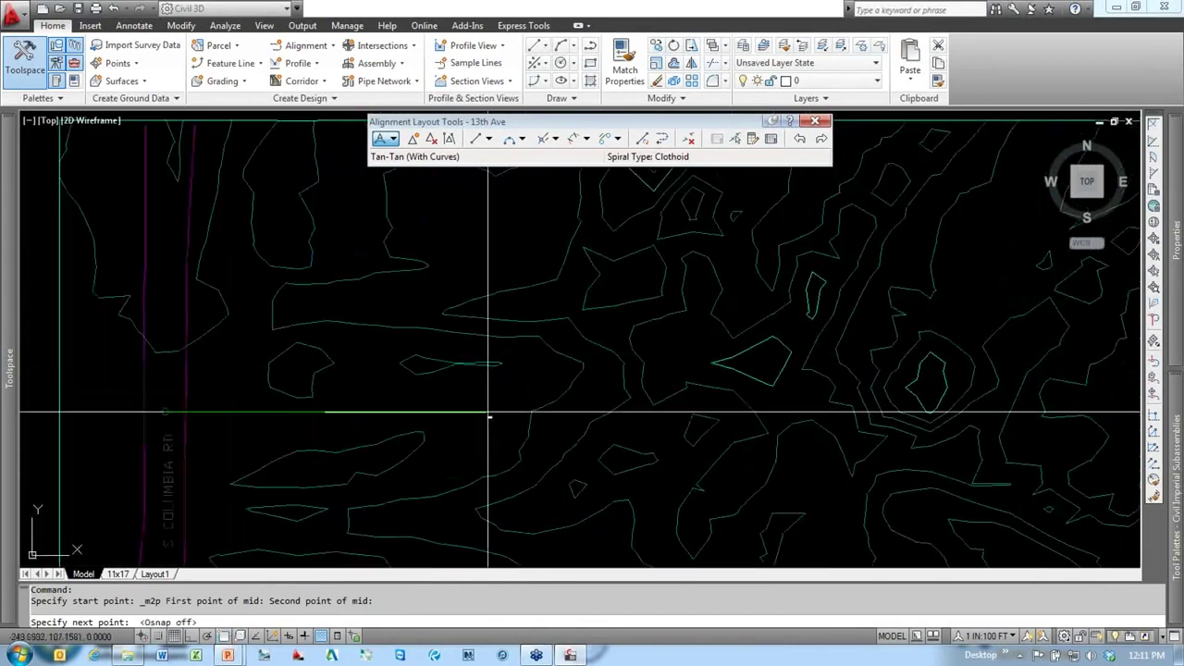
click(603, 420)
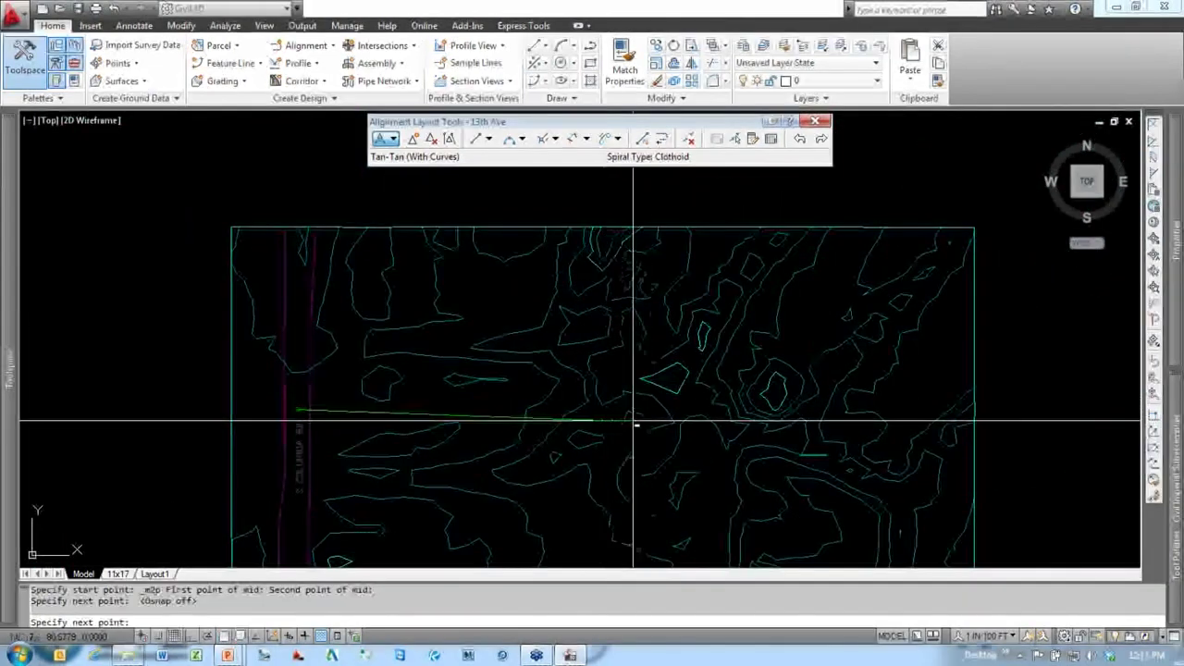
click(879, 407)
key(Return)
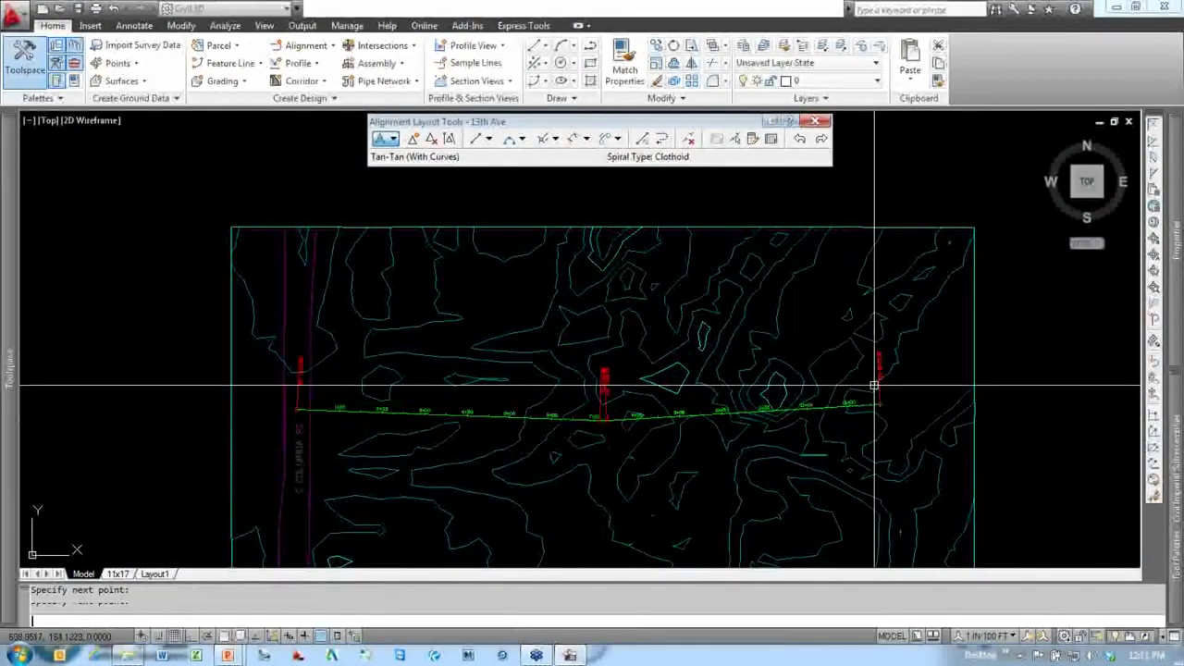
scroll(602, 426, up, 3)
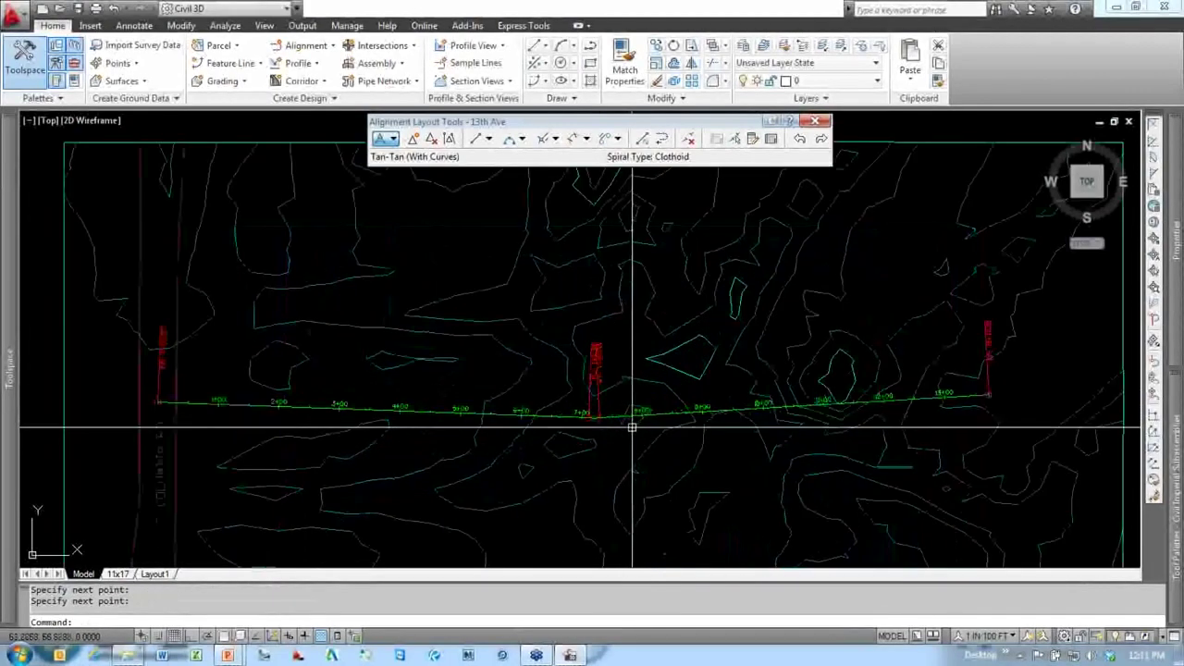
key(Escape)
key(Escape)
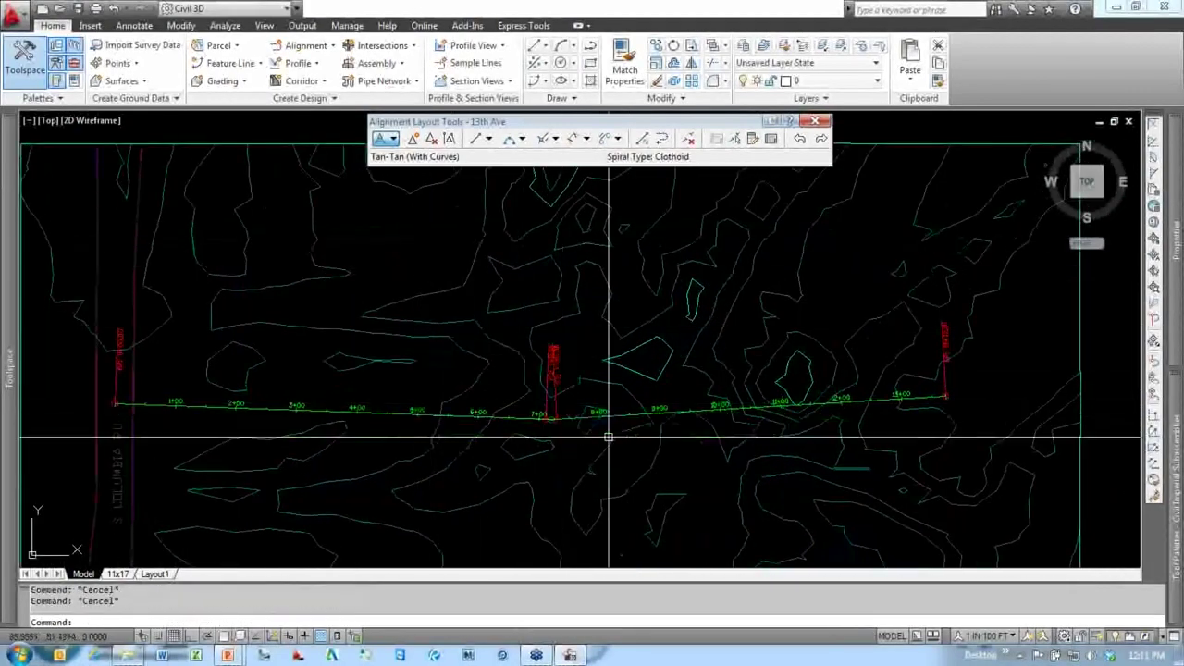
Step: Grip-stretch the 13th Ave alignment's east end point southward, then back north to slightly beyond its original location
scroll(608, 423, up, 3)
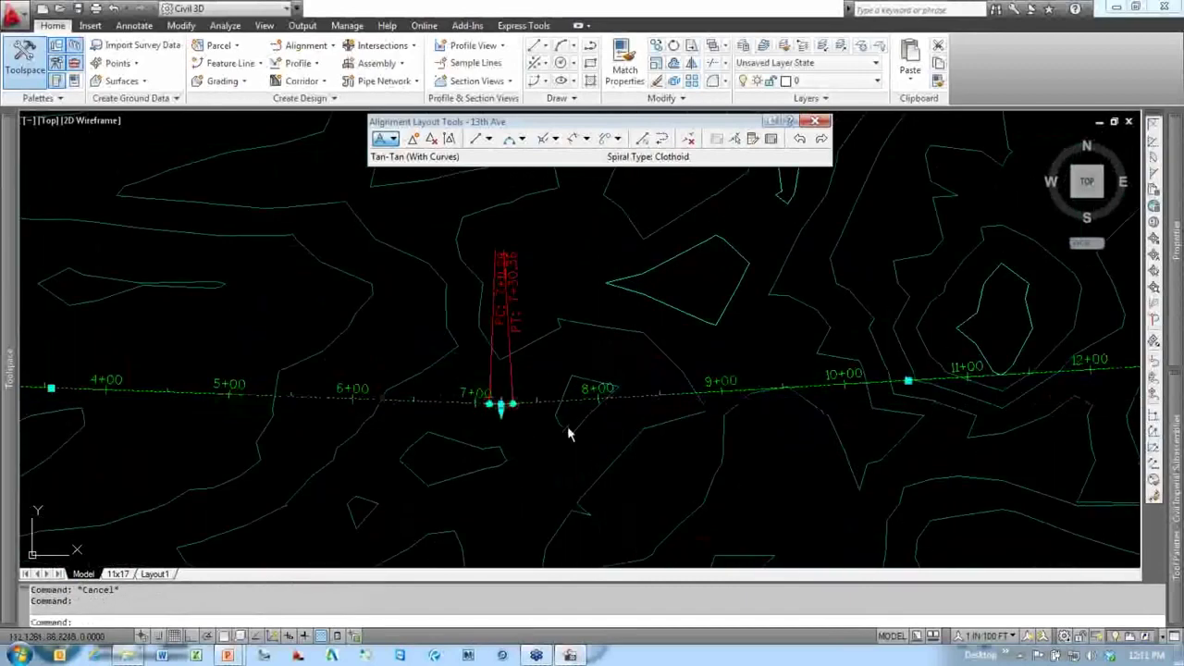
scroll(567, 433, down, 2)
middle_drag(820, 451, 738, 446)
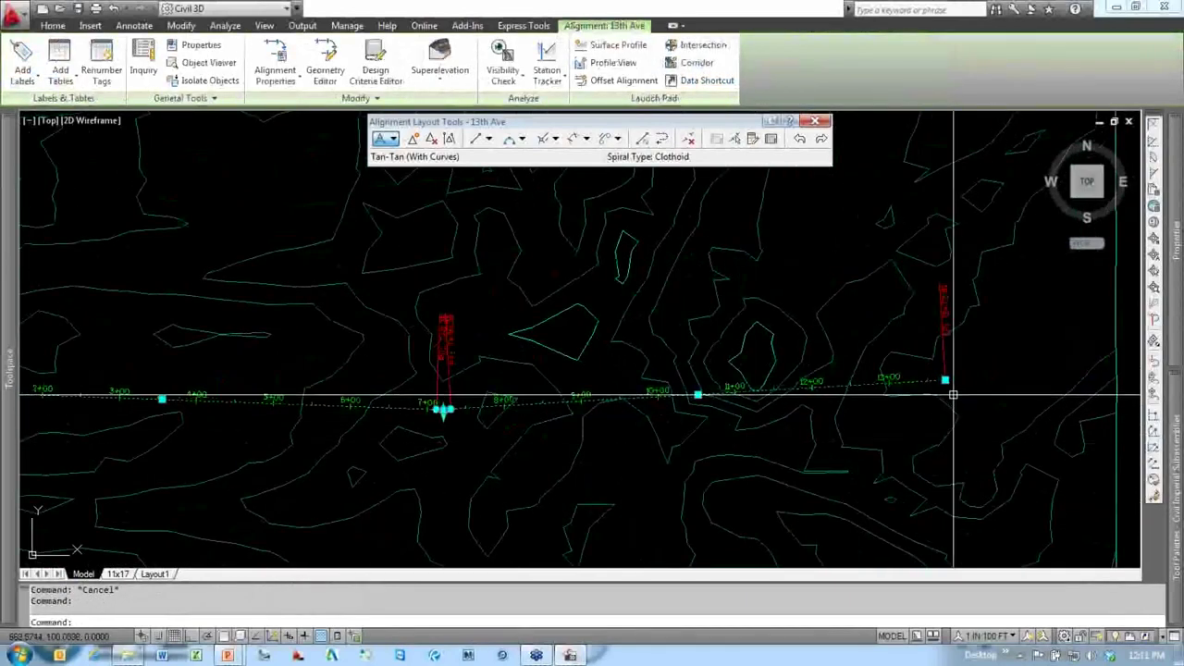
click(944, 382)
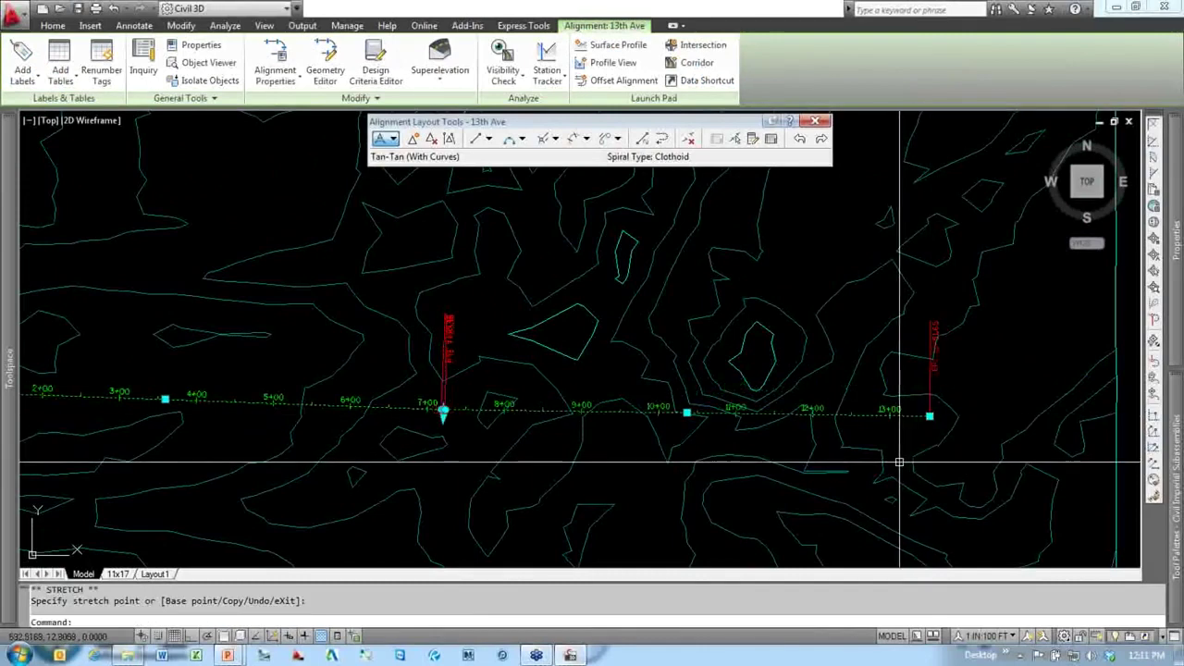
click(930, 416)
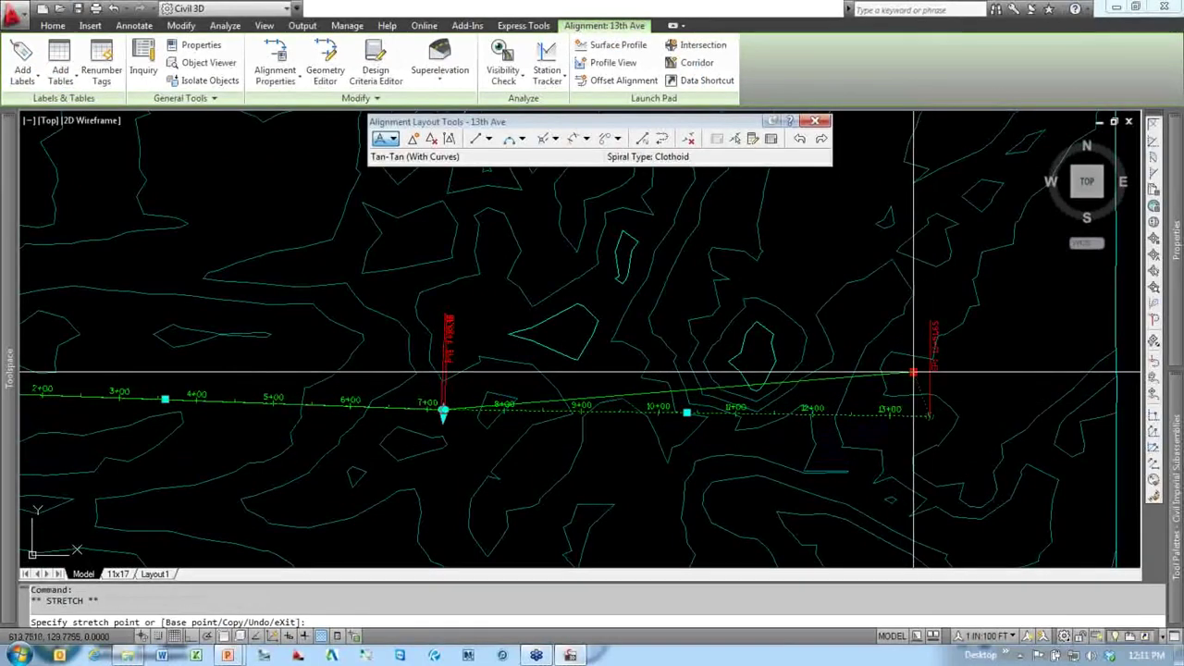
click(958, 375)
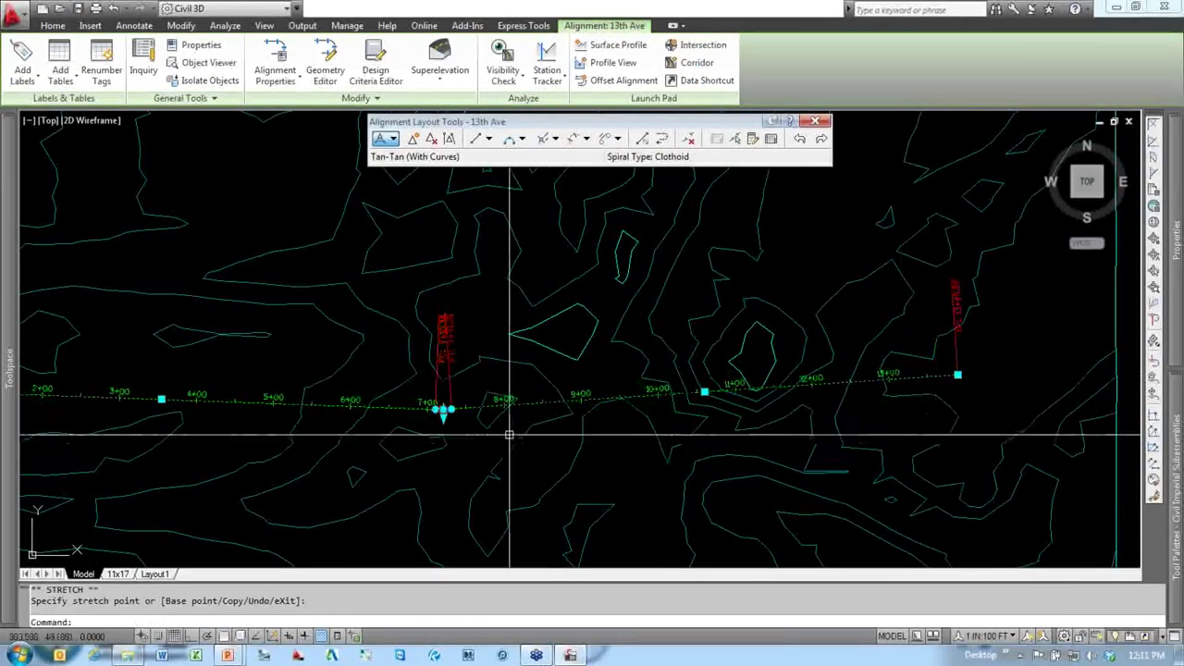
Step: Open the grid view listing the 13th Ave alignment's entities
scroll(446, 421, up, 2)
middle_drag(497, 425, 598, 437)
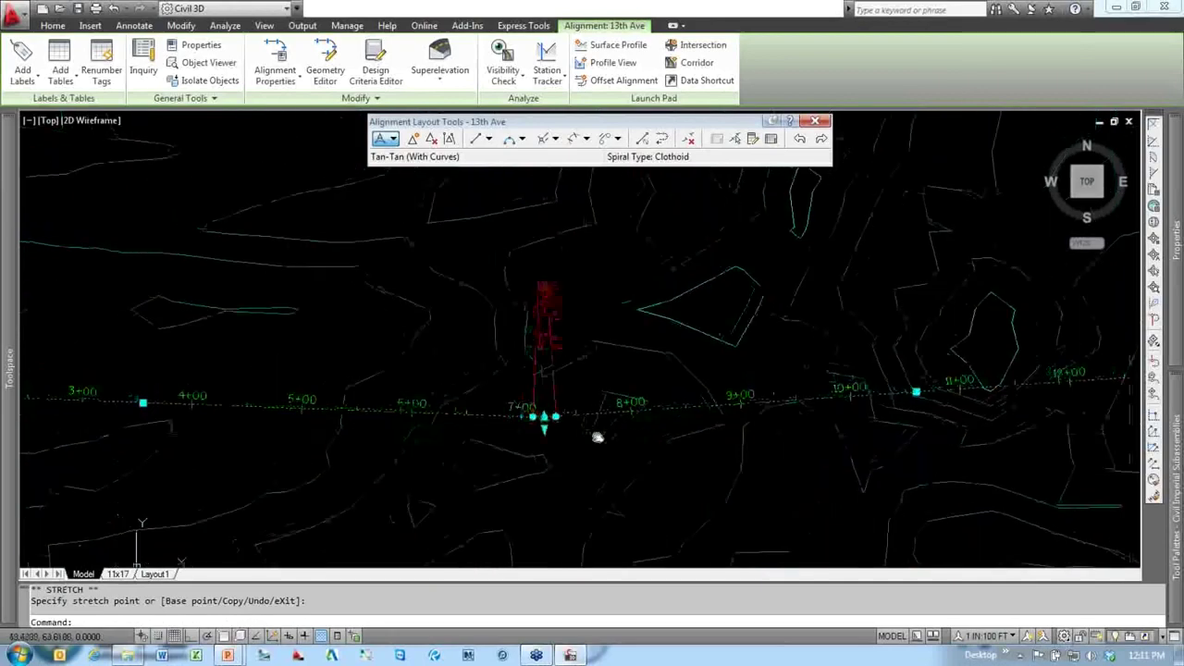
scroll(555, 412, up, 4)
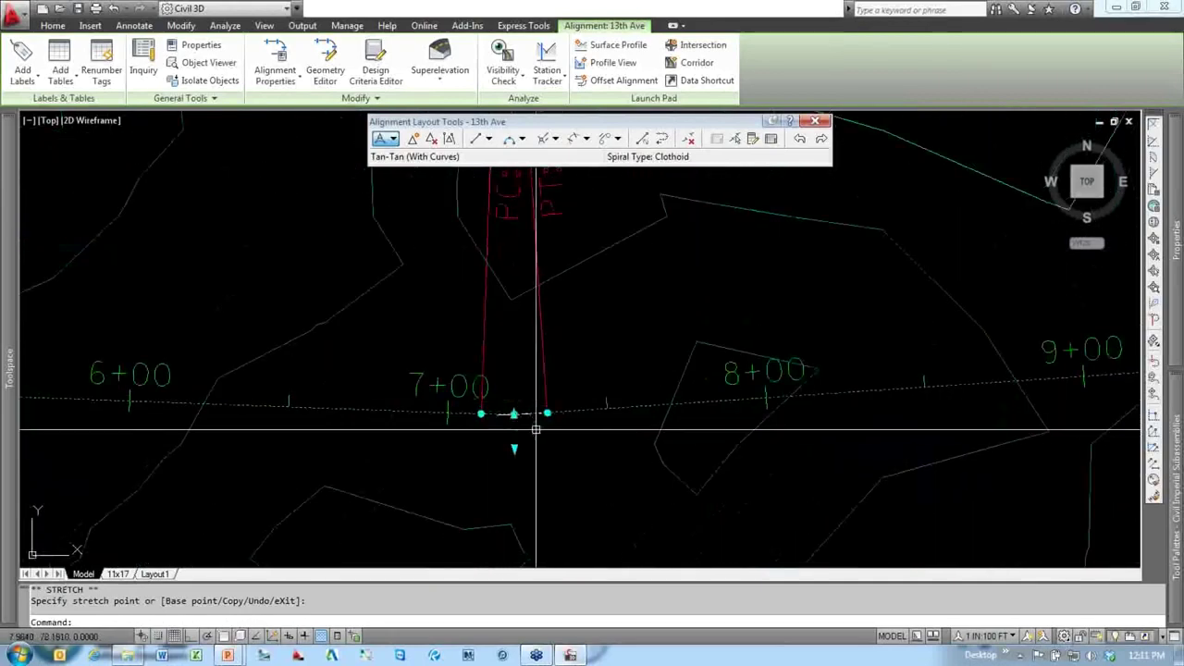
scroll(536, 428, down, 2)
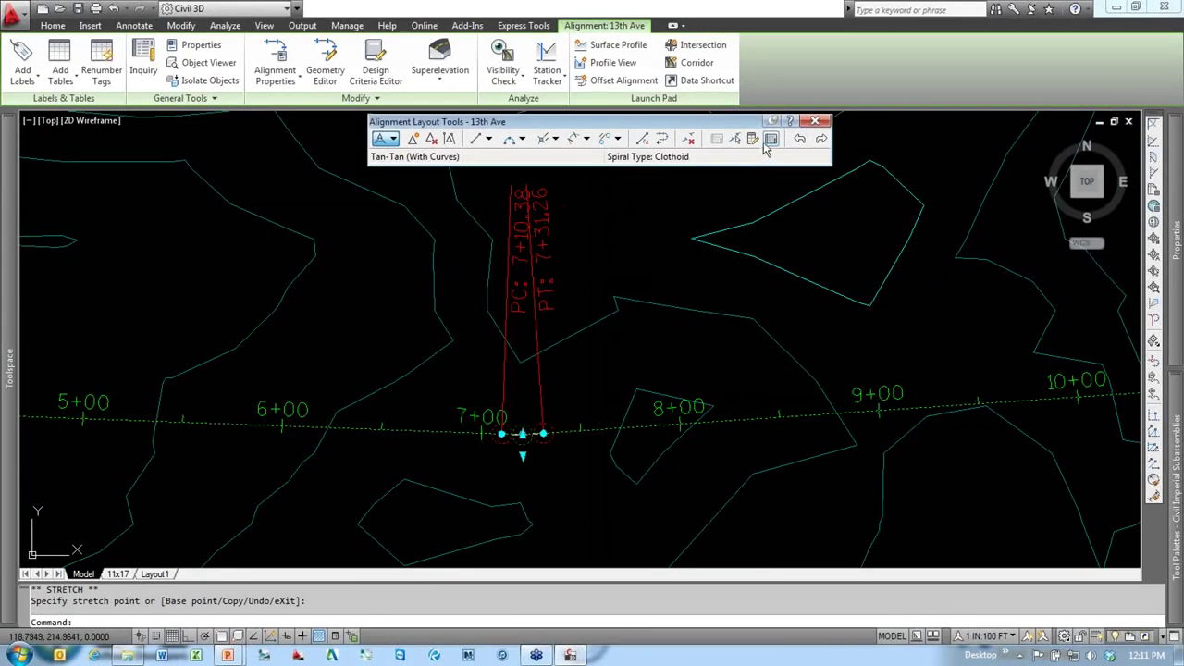
click(769, 138)
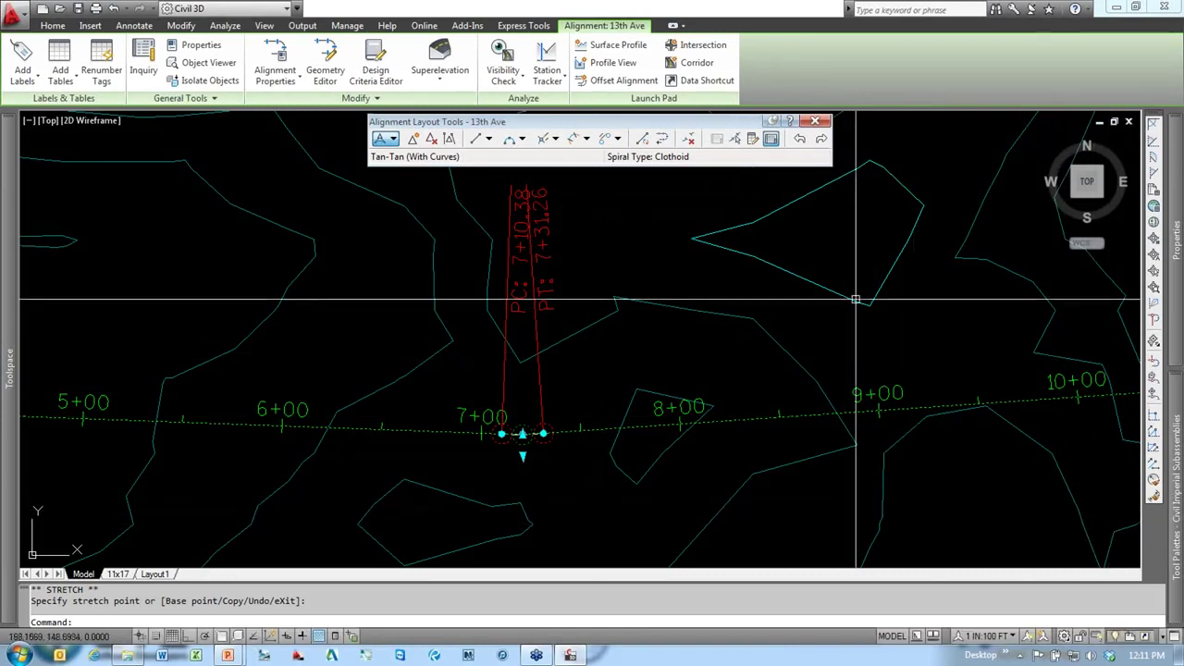
click(772, 140)
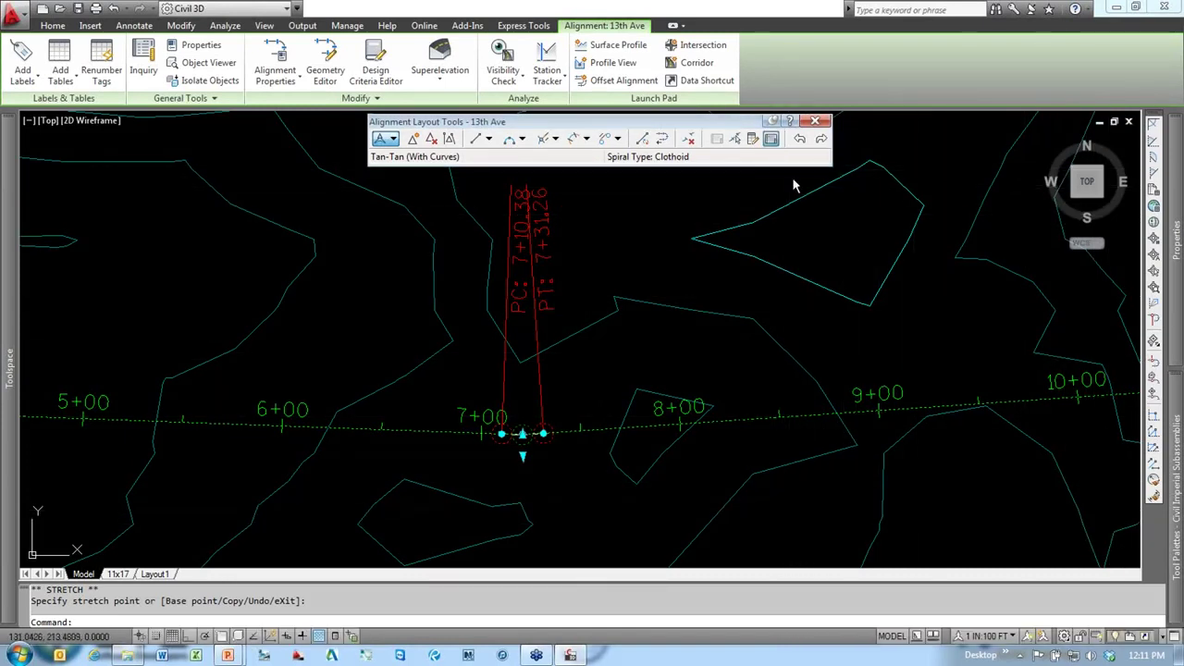
mouse_move(1118, 514)
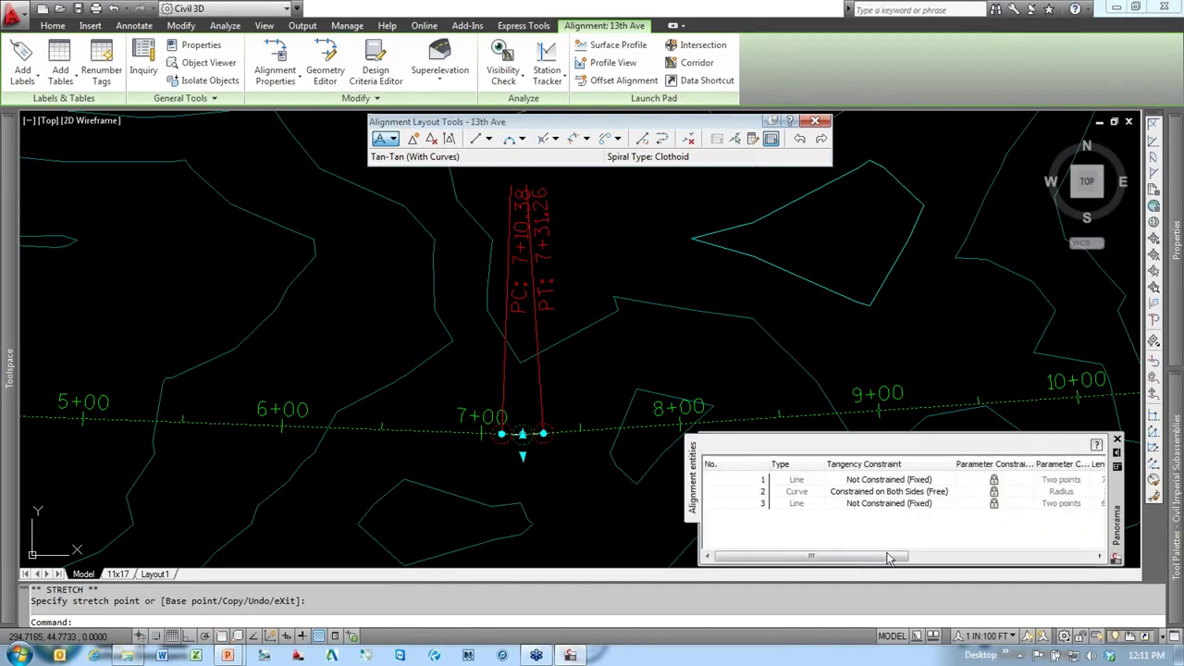
Step: Set the radius of the 13th Ave alignment's curve to 1000 ft and clear the selection
drag(887, 558, 979, 558)
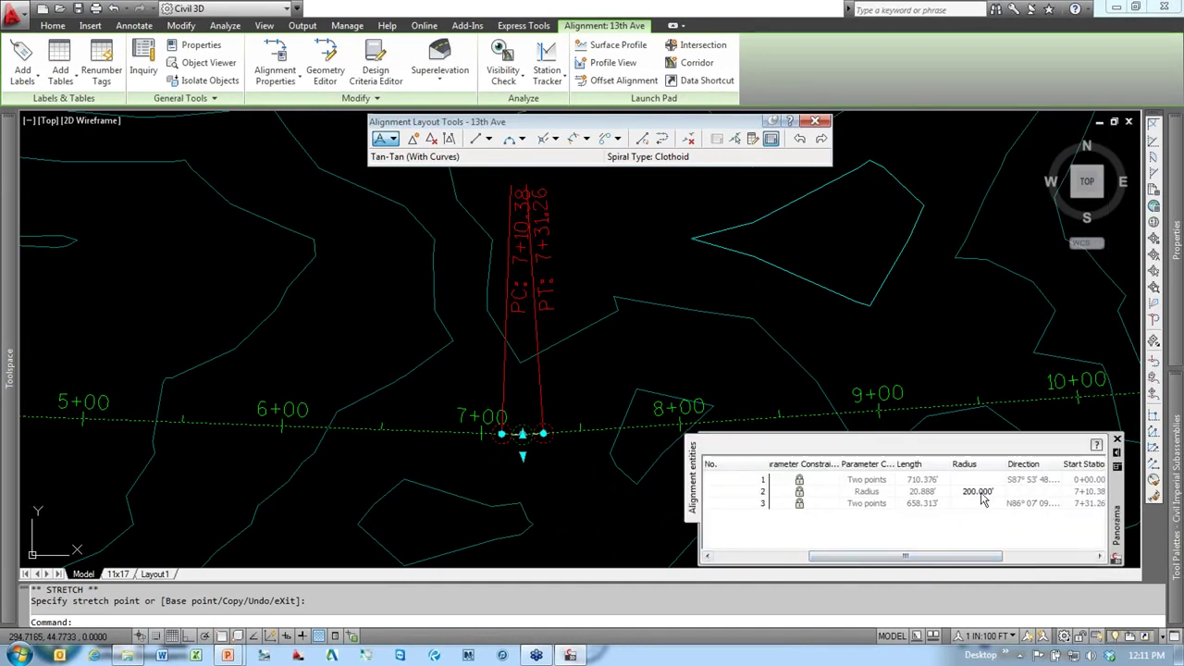
click(983, 498)
click(983, 495)
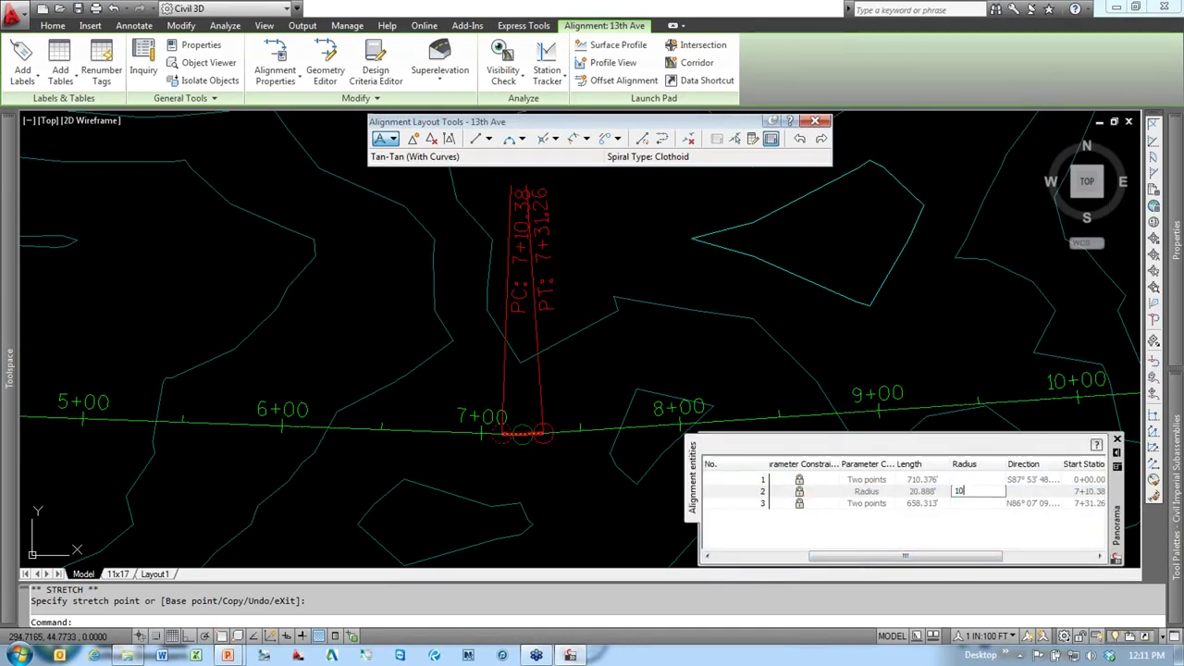
key(Return)
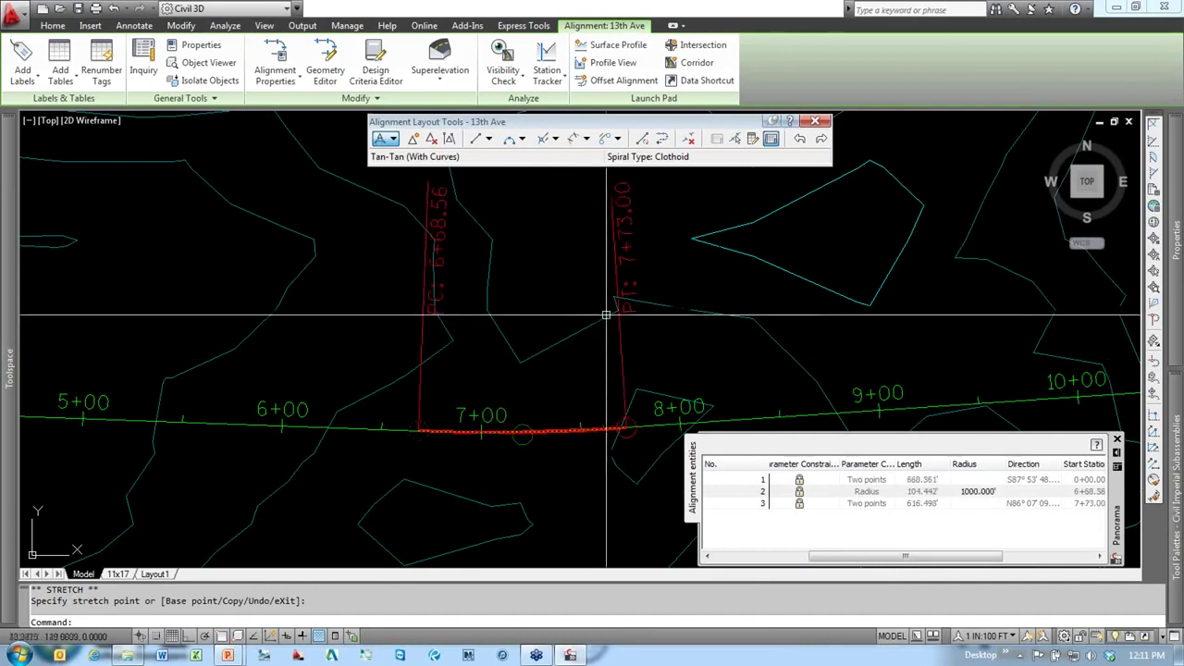
click(556, 278)
key(Escape)
key(Escape)
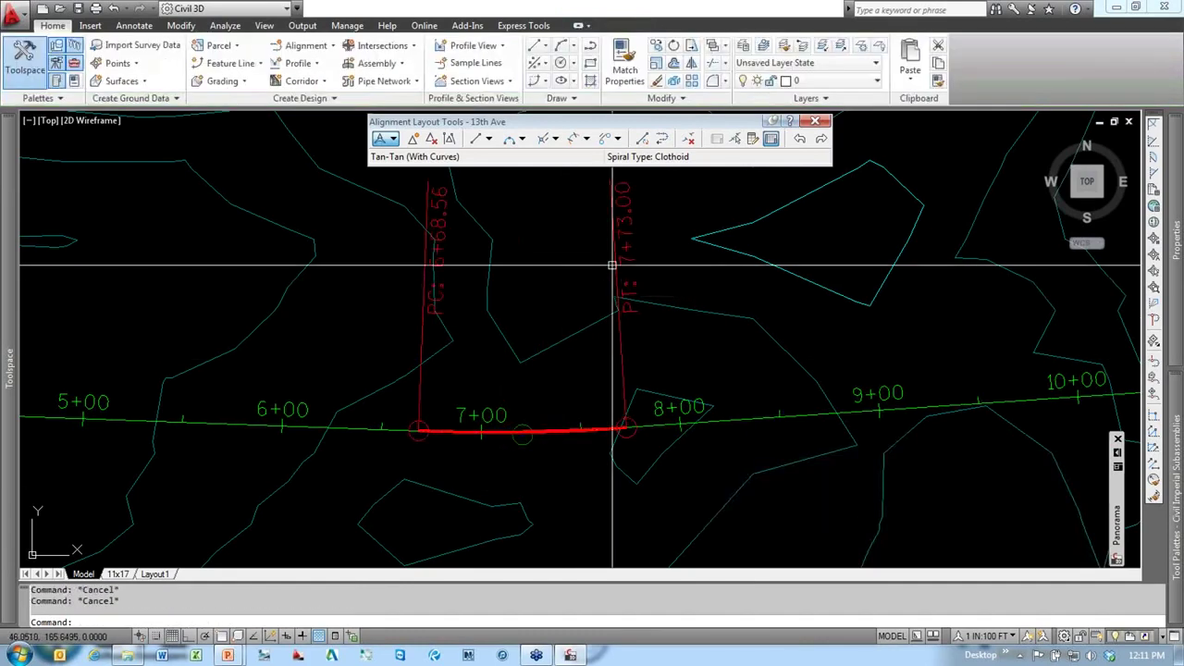
click(350, 292)
scroll(408, 352, down, 5)
middle_drag(349, 311, 430, 356)
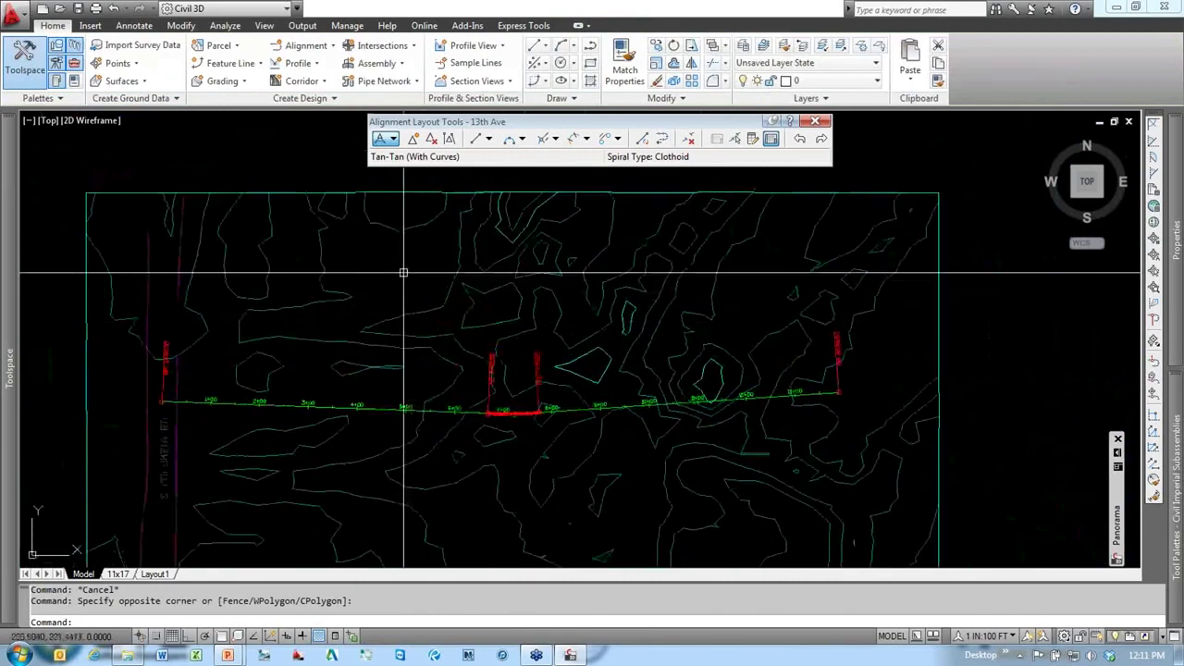
double_click(403, 267)
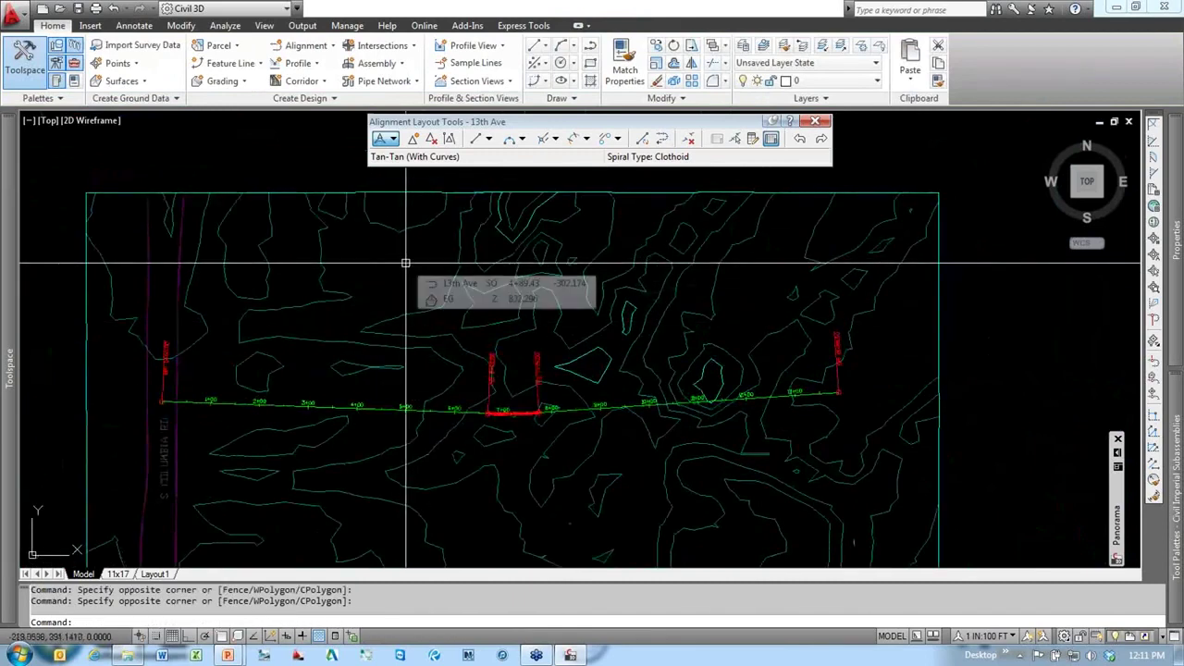
click(304, 49)
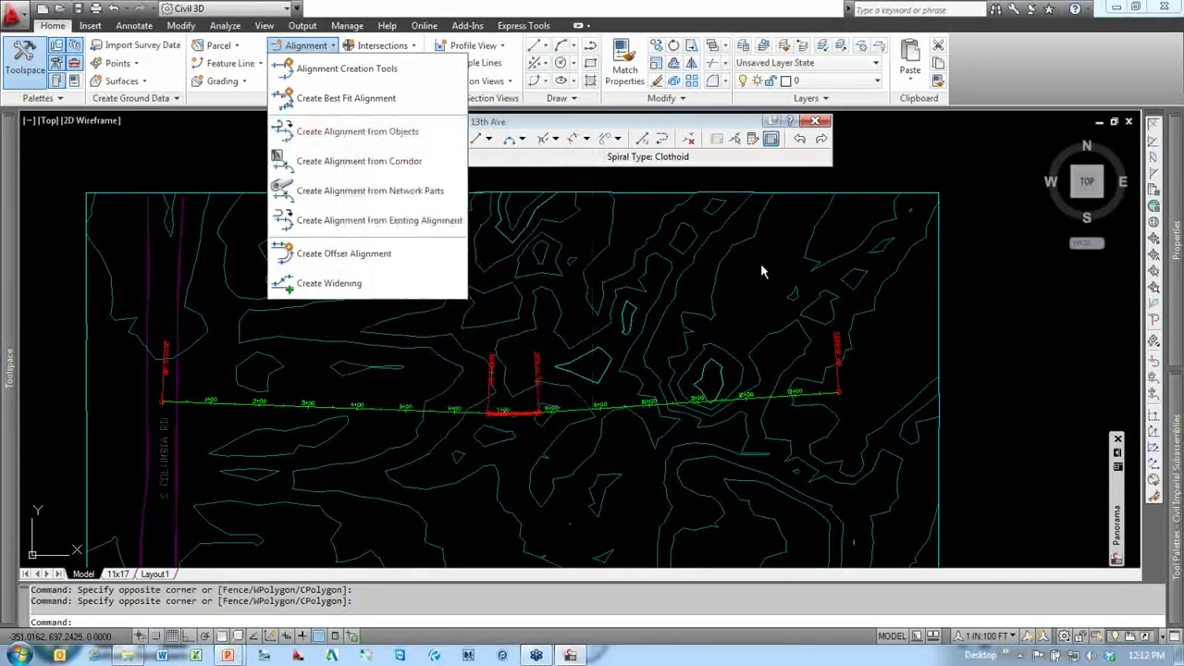
key(Escape)
key(Escape)
key(Escape)
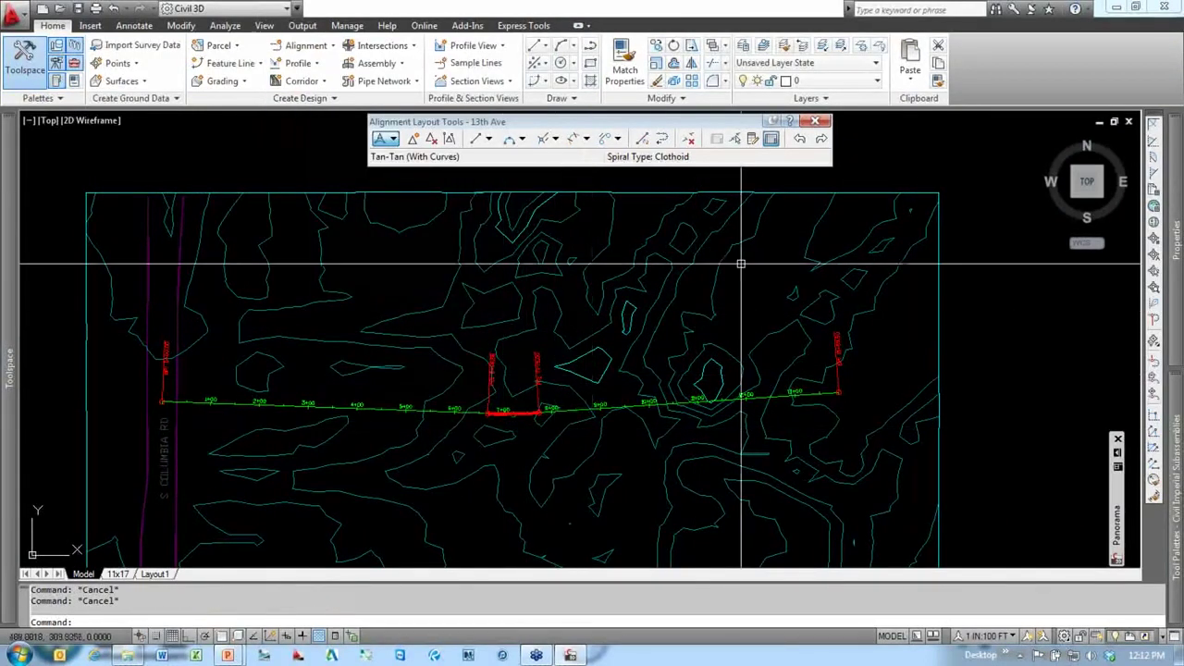
Step: Close the grid view of the alignment's entities
mouse_move(1117, 520)
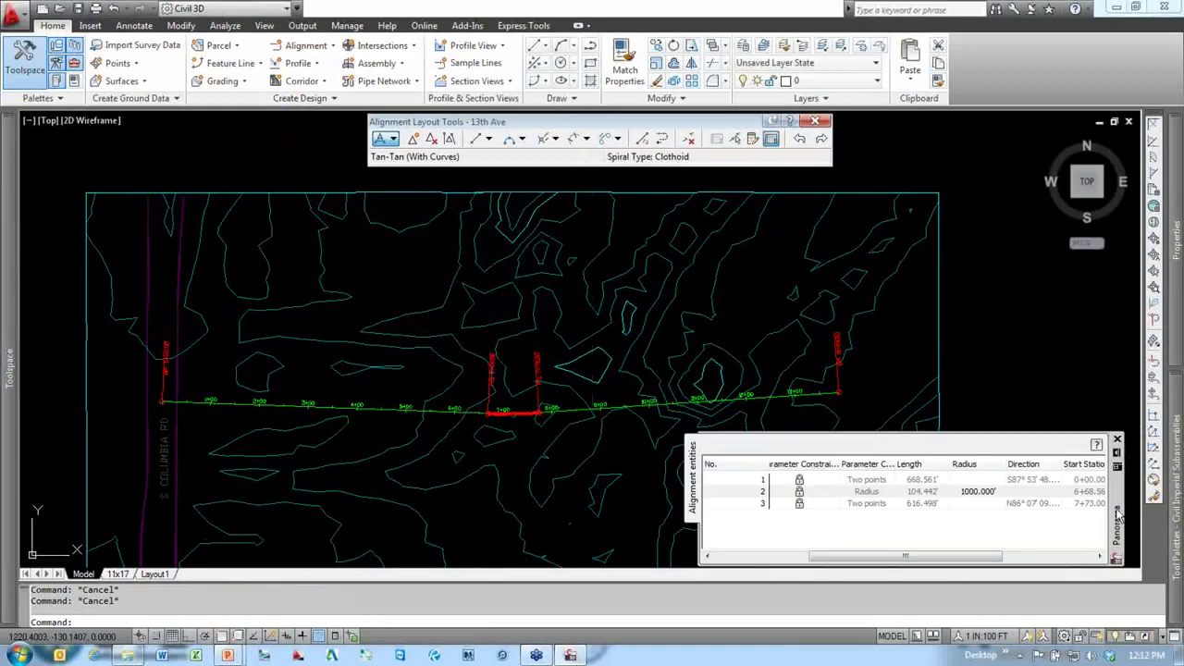
click(1118, 441)
scroll(423, 415, up, 2)
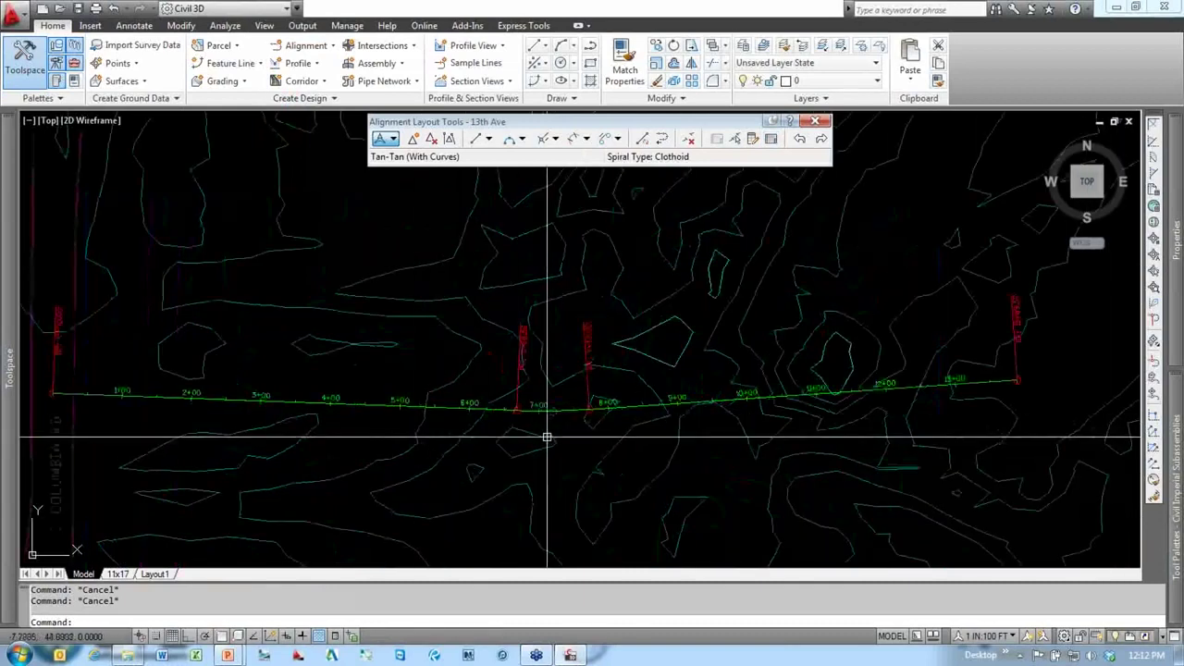
scroll(547, 438, up, 1)
scroll(586, 435, up, 3)
scroll(667, 381, down, 3)
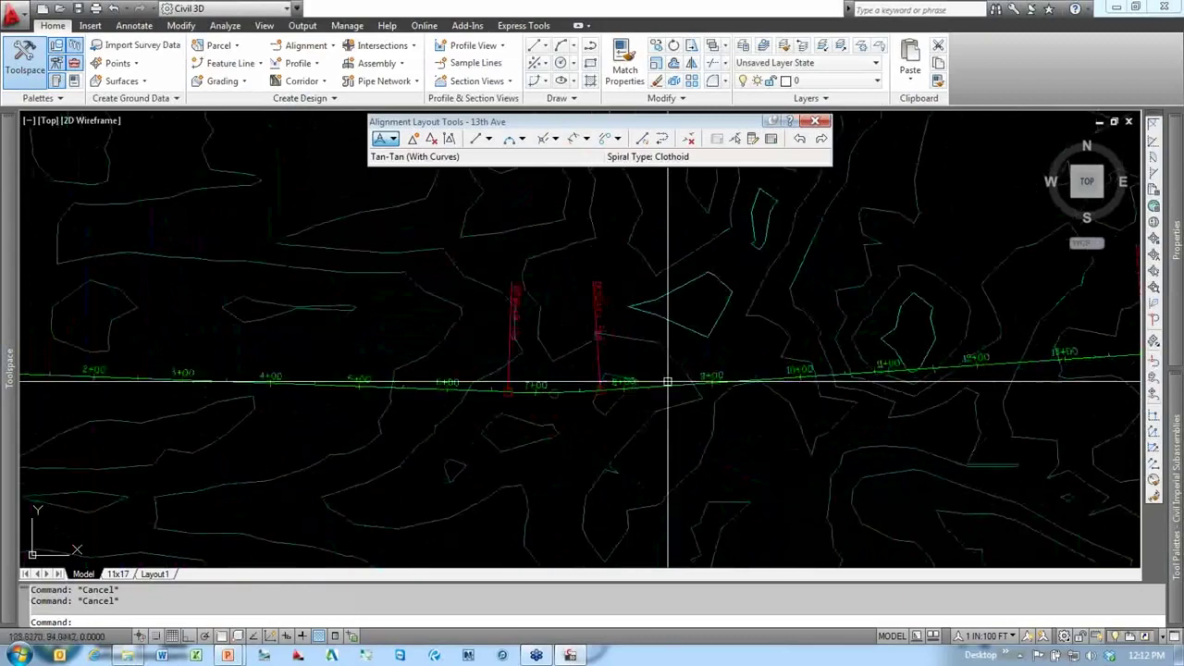
middle_drag(625, 287, 565, 333)
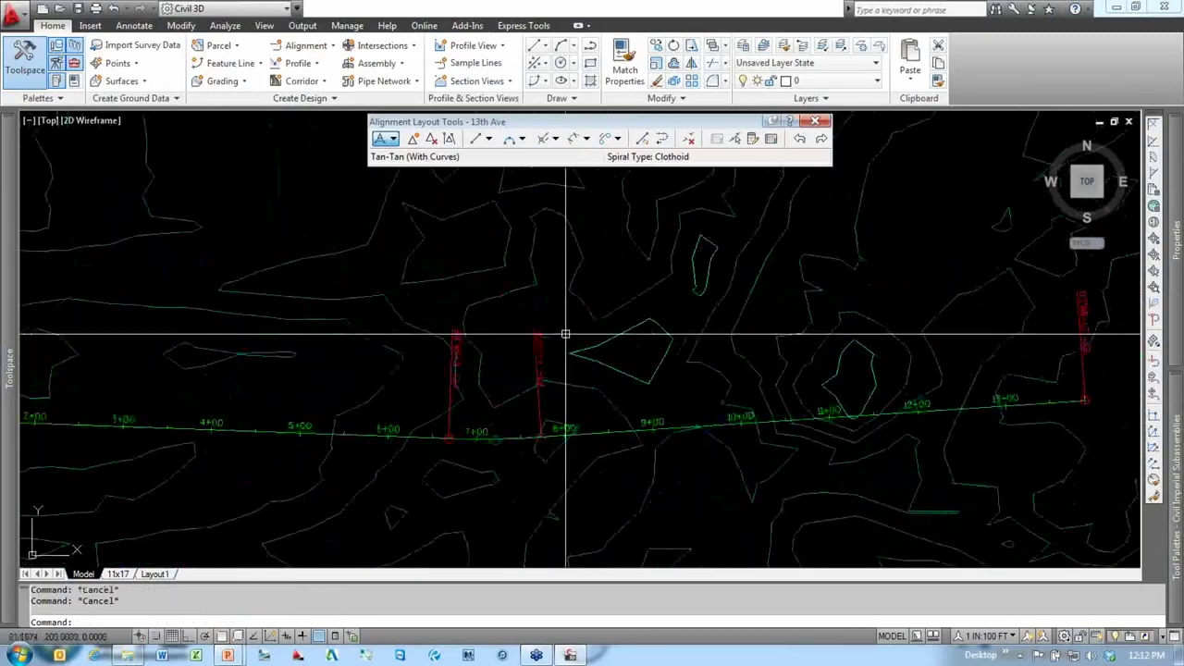
scroll(566, 333, down, 2)
scroll(564, 400, up, 1)
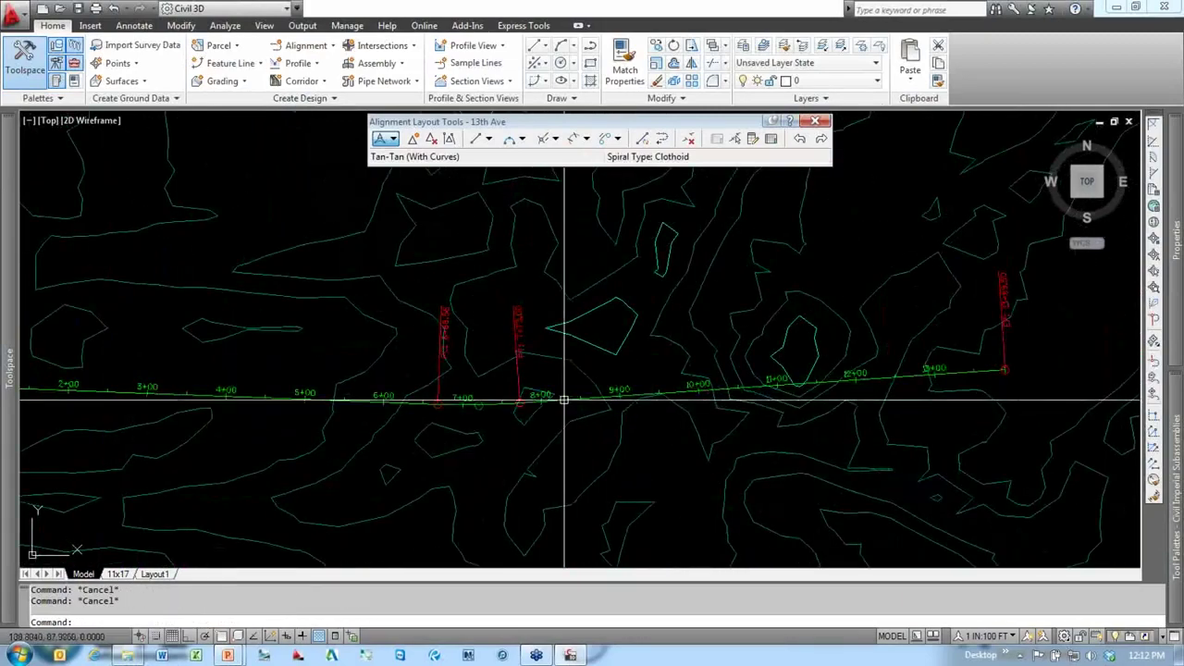
Step: Create a surface profile along the 13th Ave alignment from the EG surface and proceed to draw it in a profile view
click(564, 400)
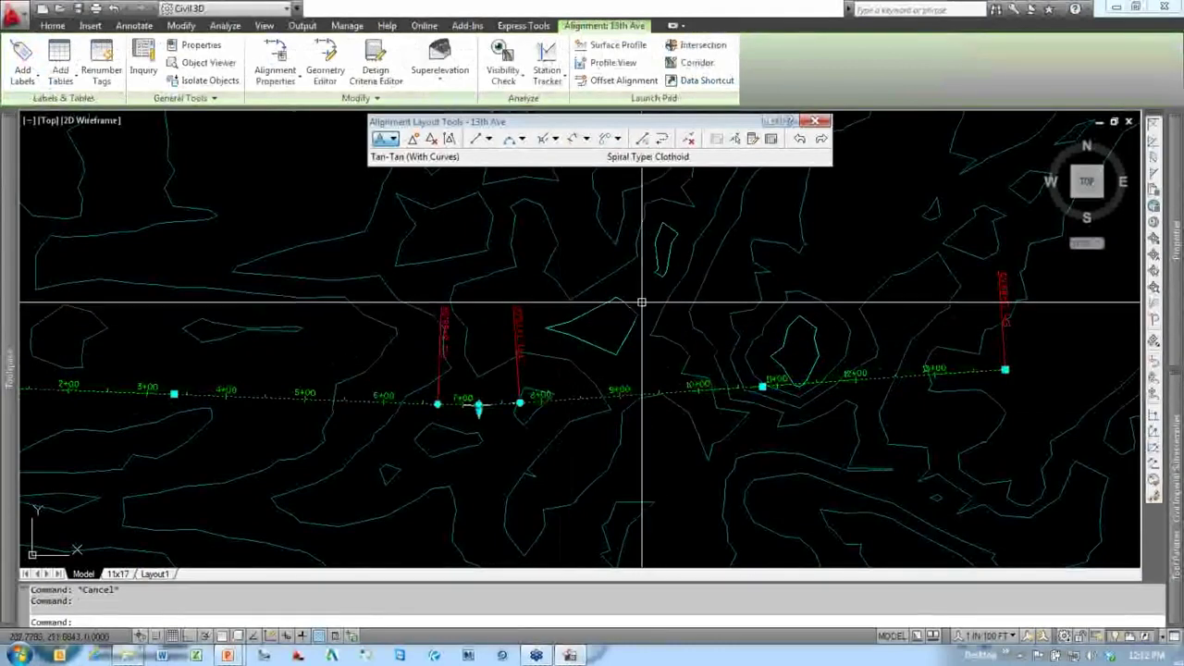
scroll(609, 310, down, 2)
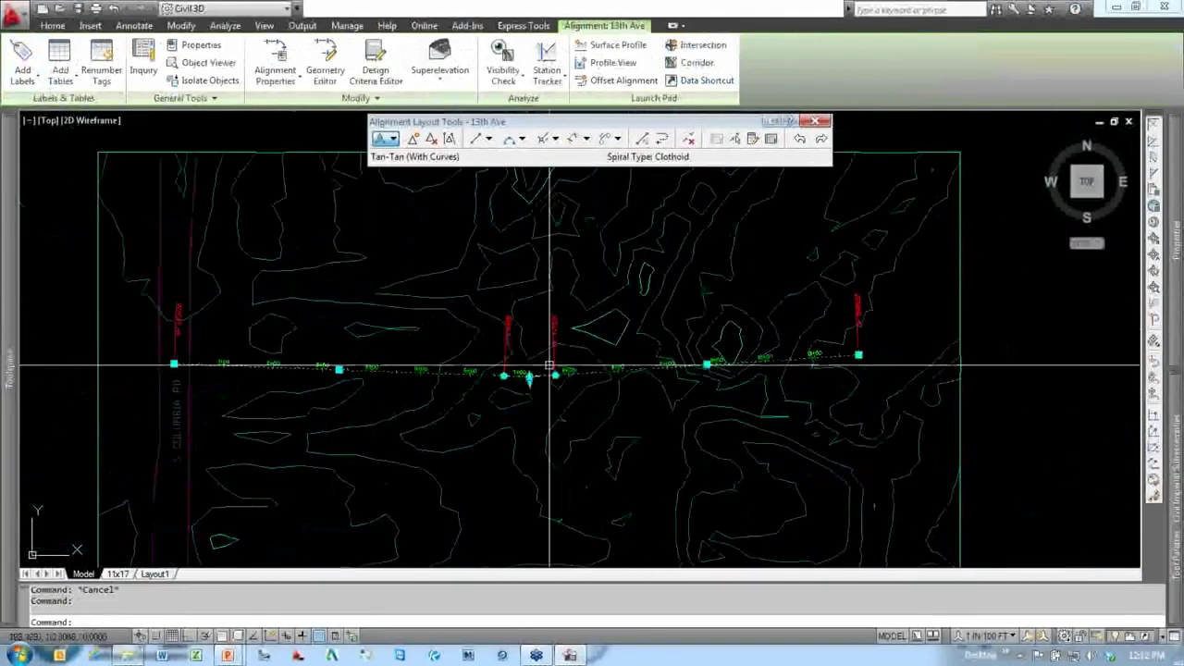
click(622, 51)
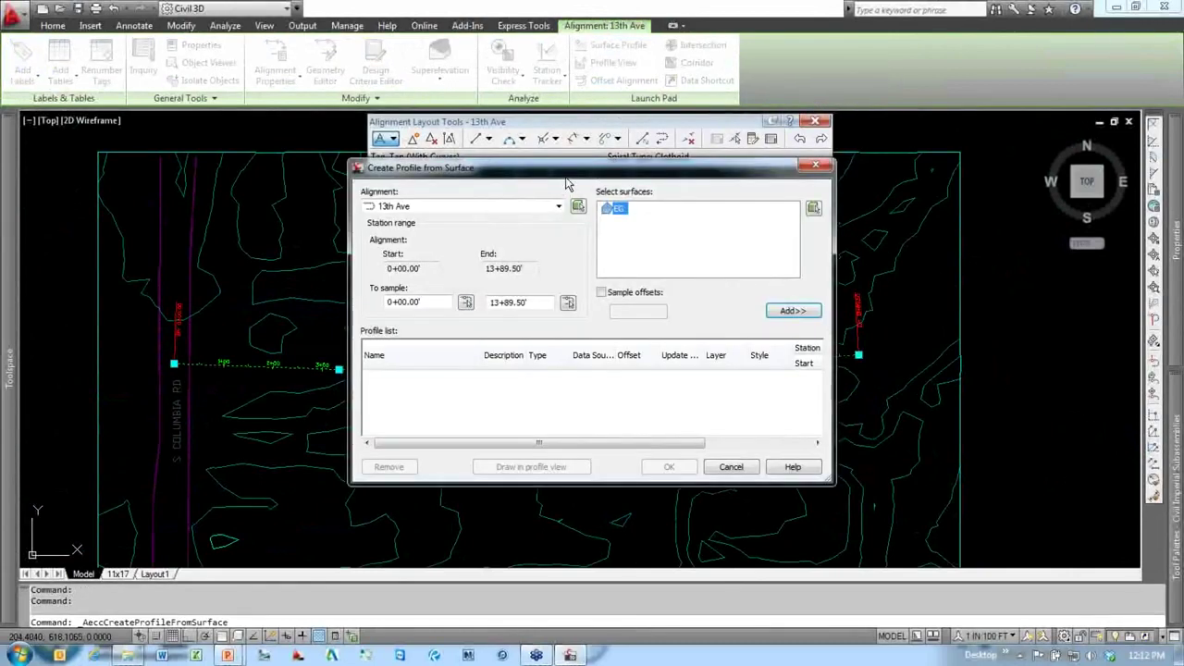
drag(578, 173, 514, 182)
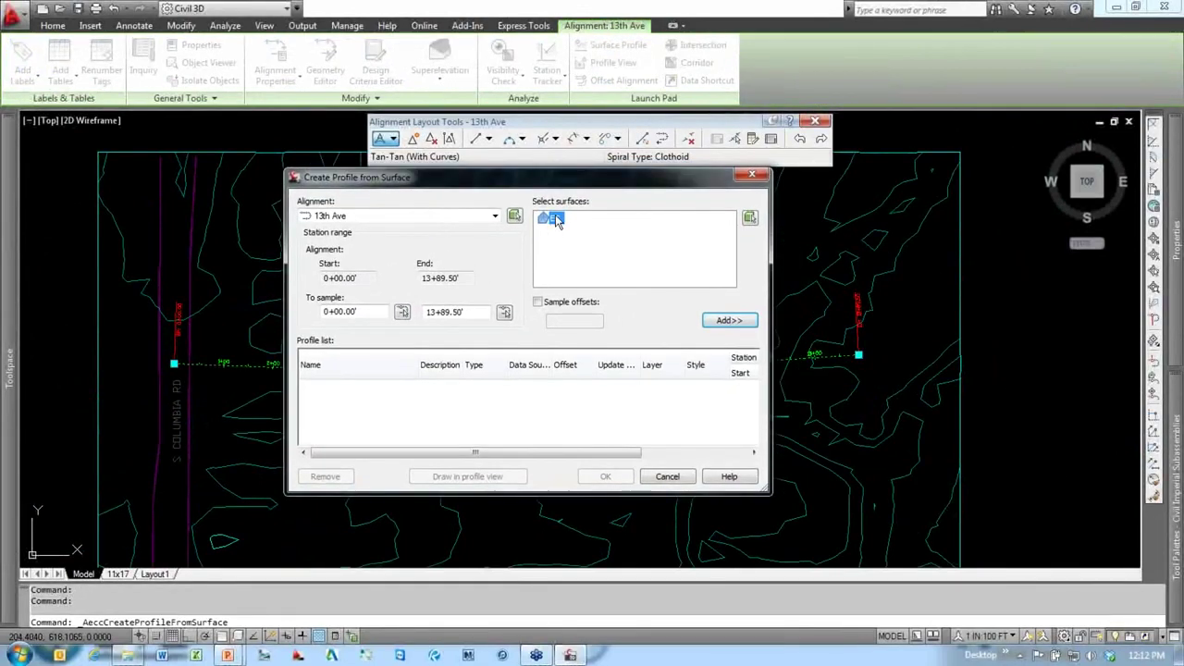
click(730, 320)
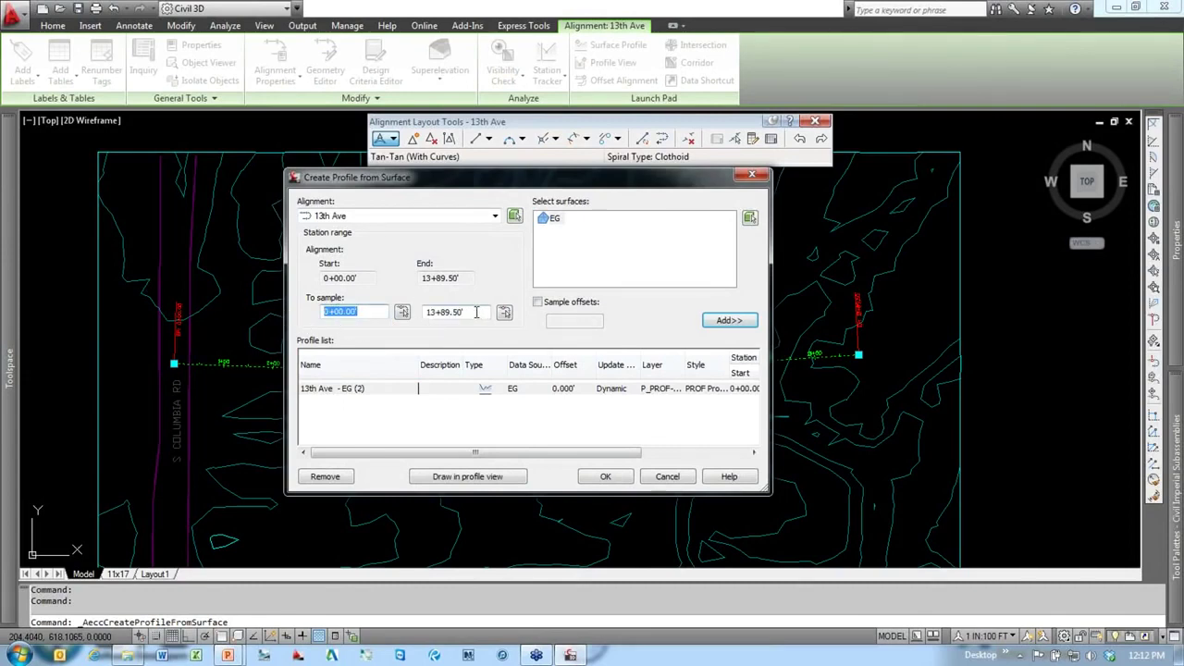
click(378, 218)
click(344, 232)
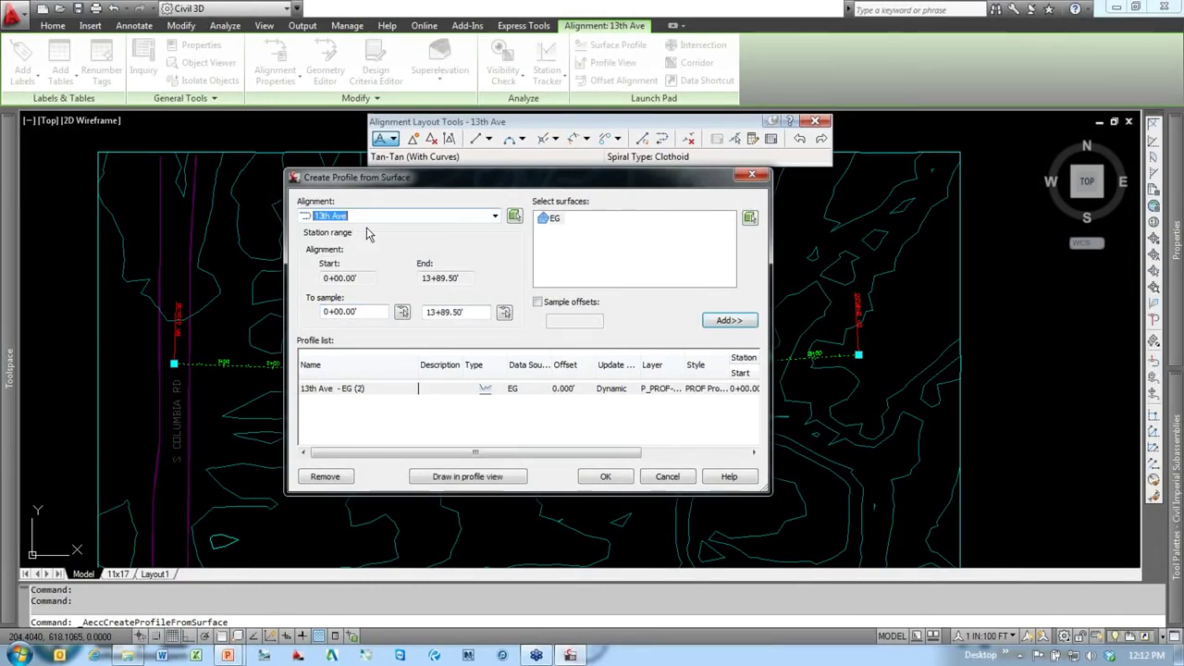
mouse_move(491, 183)
mouse_down()
mouse_move(468, 193)
mouse_move(479, 189)
mouse_up()
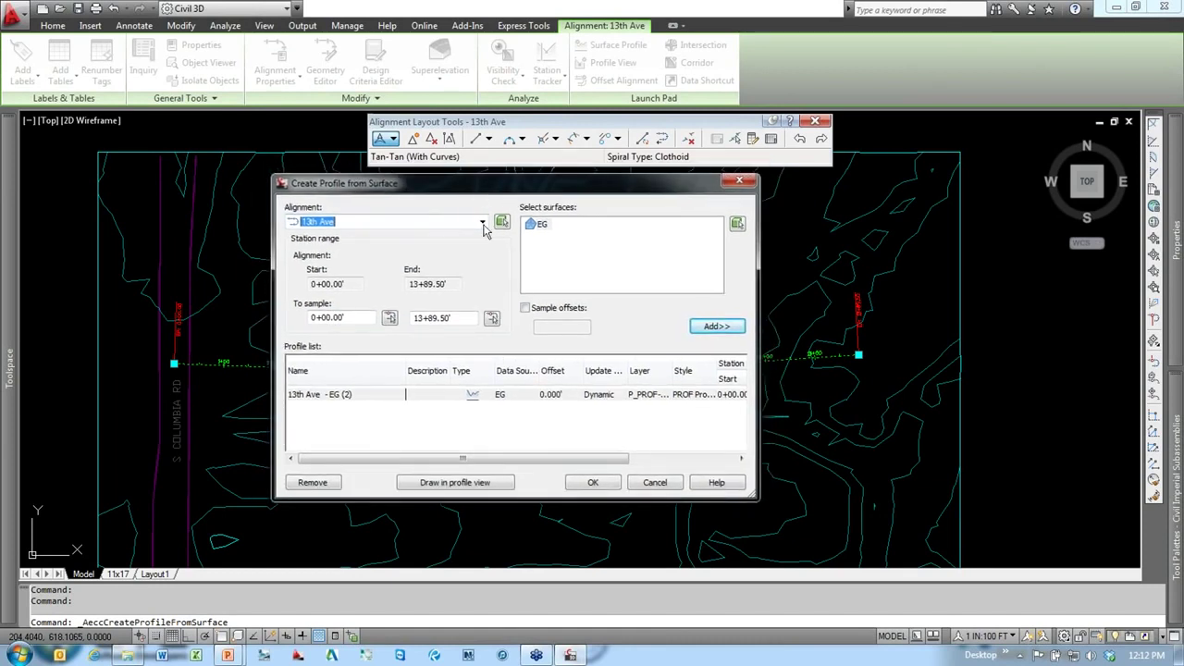
click(471, 485)
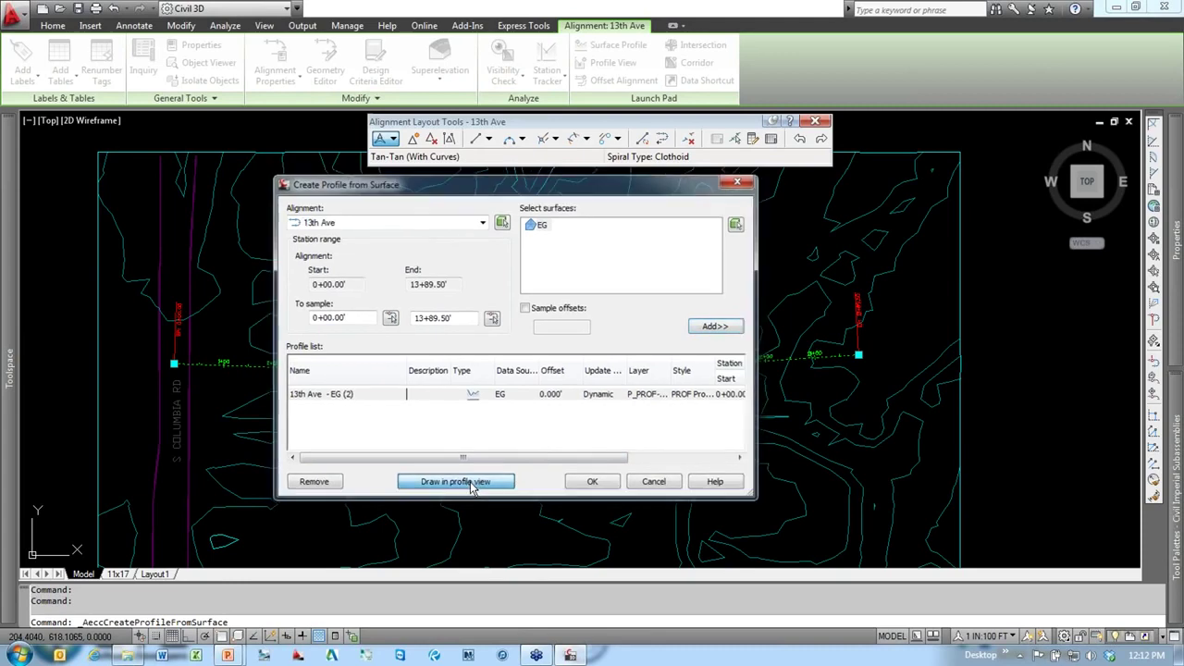
Step: Use profile view style Stations 100' Major:50' Minor with the automatic station range, and continue to the profile view height settings
drag(622, 150, 586, 181)
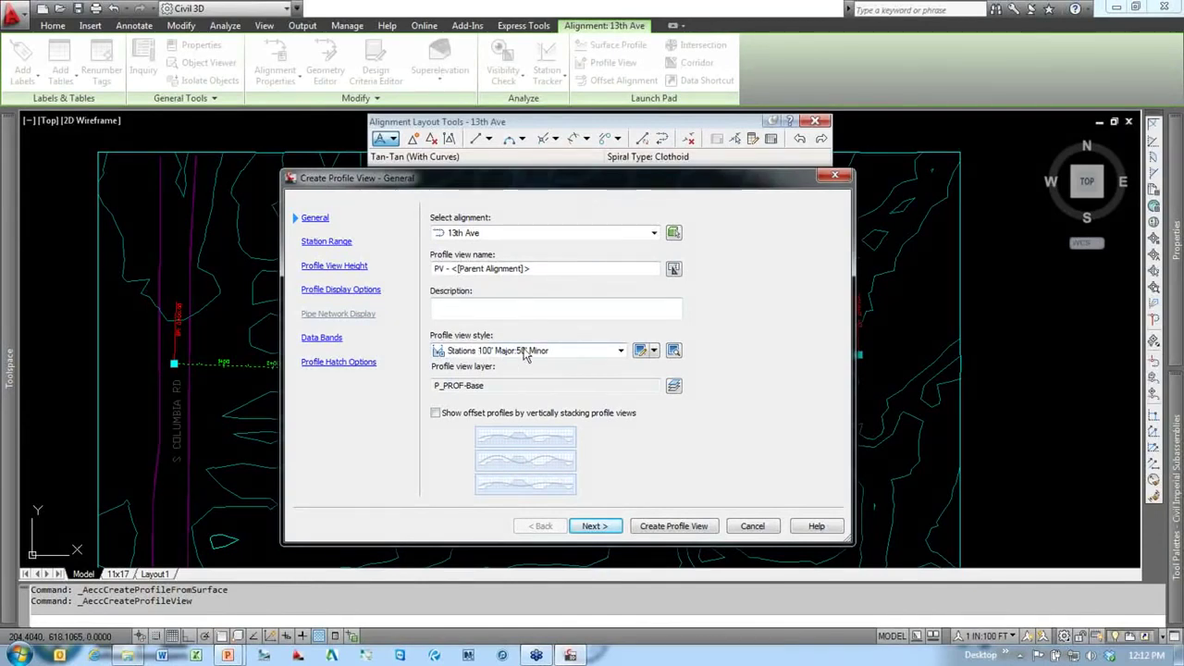
mouse_move(631, 185)
mouse_down()
mouse_move(613, 190)
mouse_move(645, 193)
mouse_up()
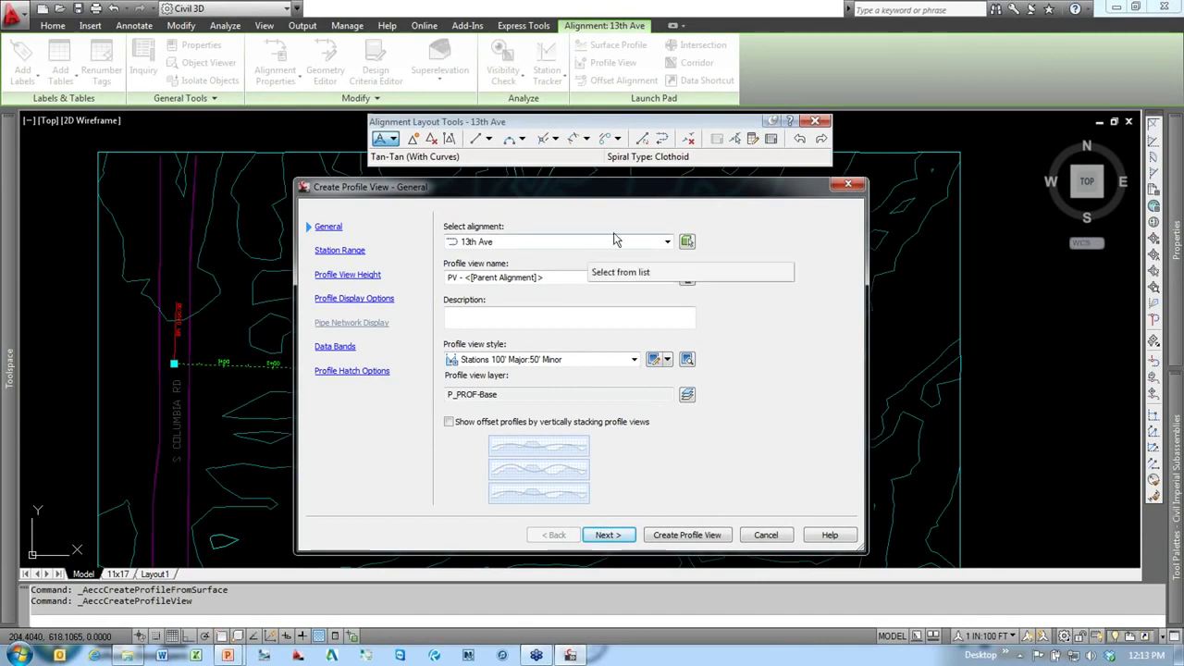
drag(611, 195, 579, 192)
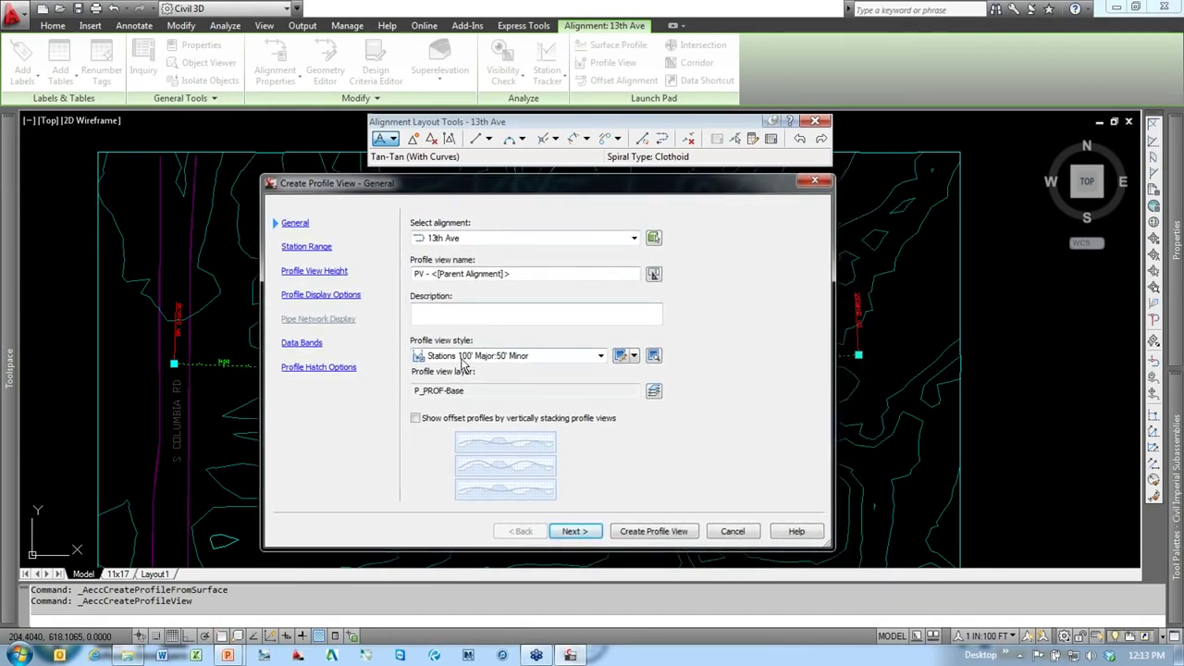
click(466, 357)
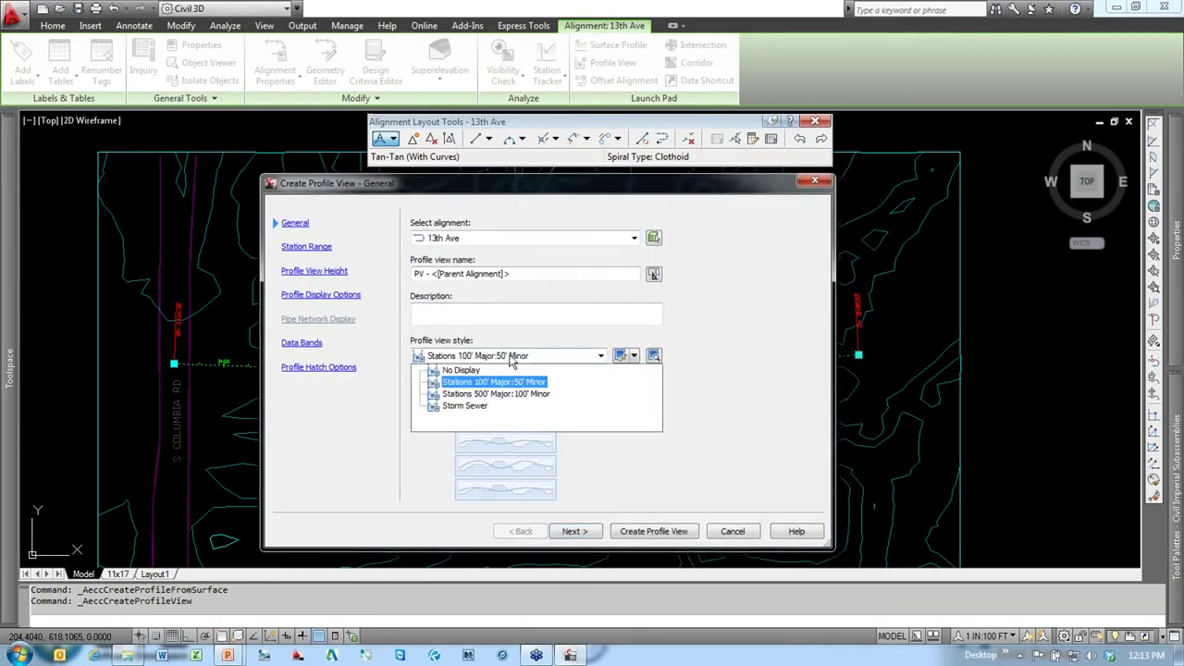
click(460, 383)
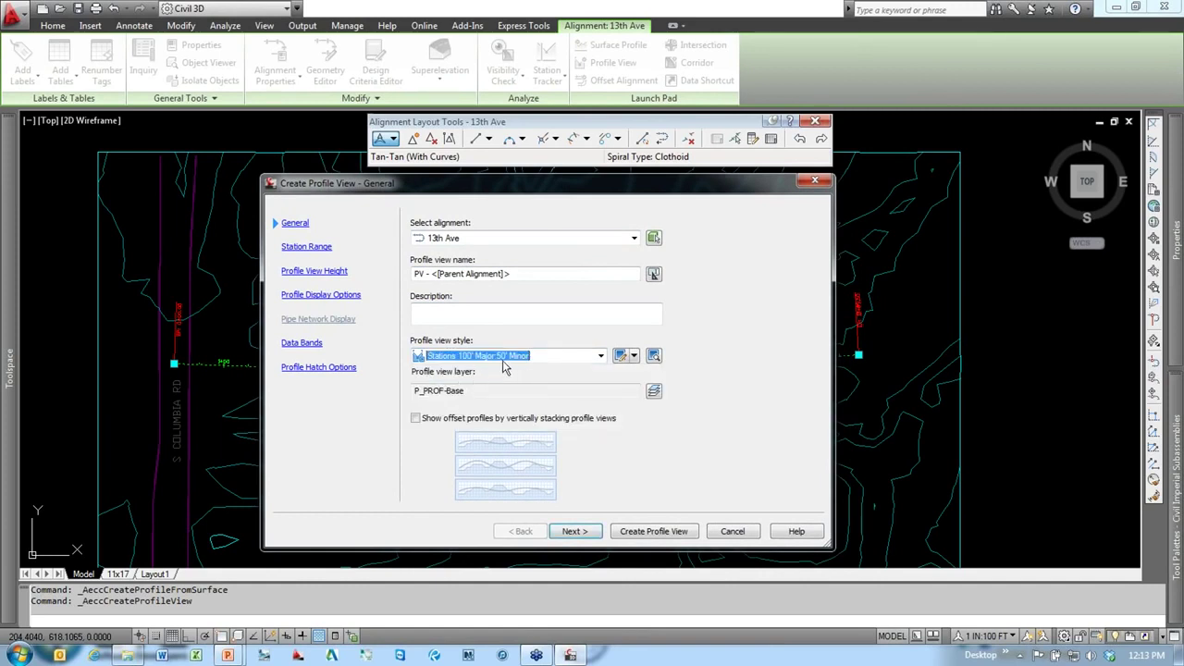
click(573, 536)
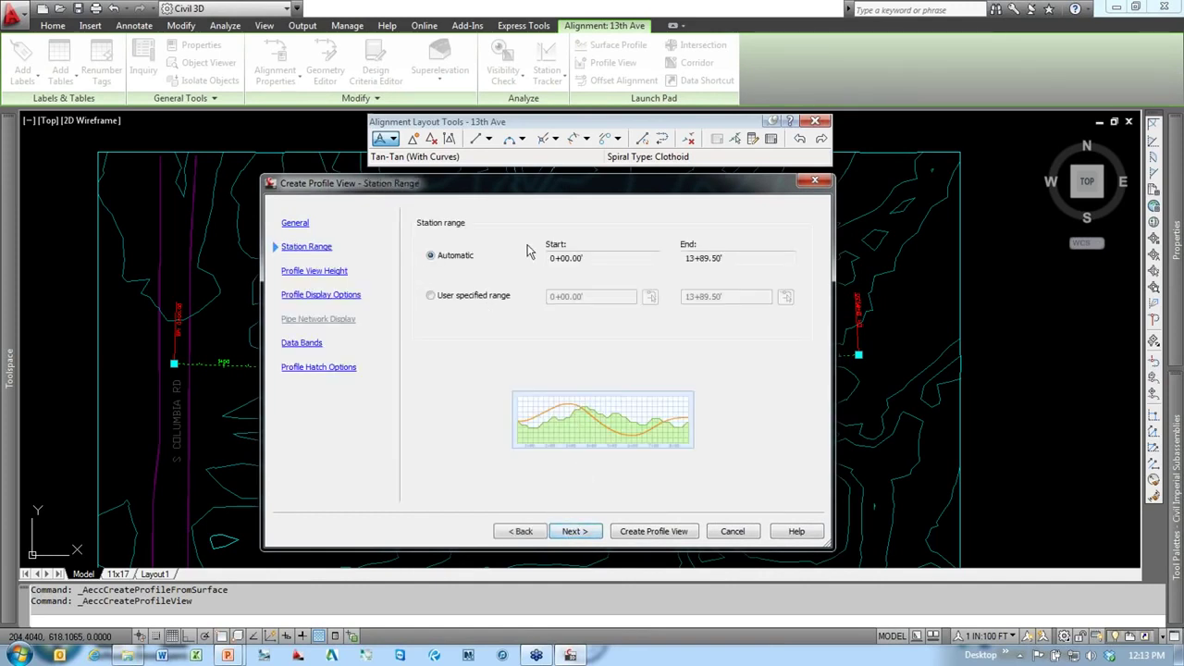
drag(685, 193, 684, 200)
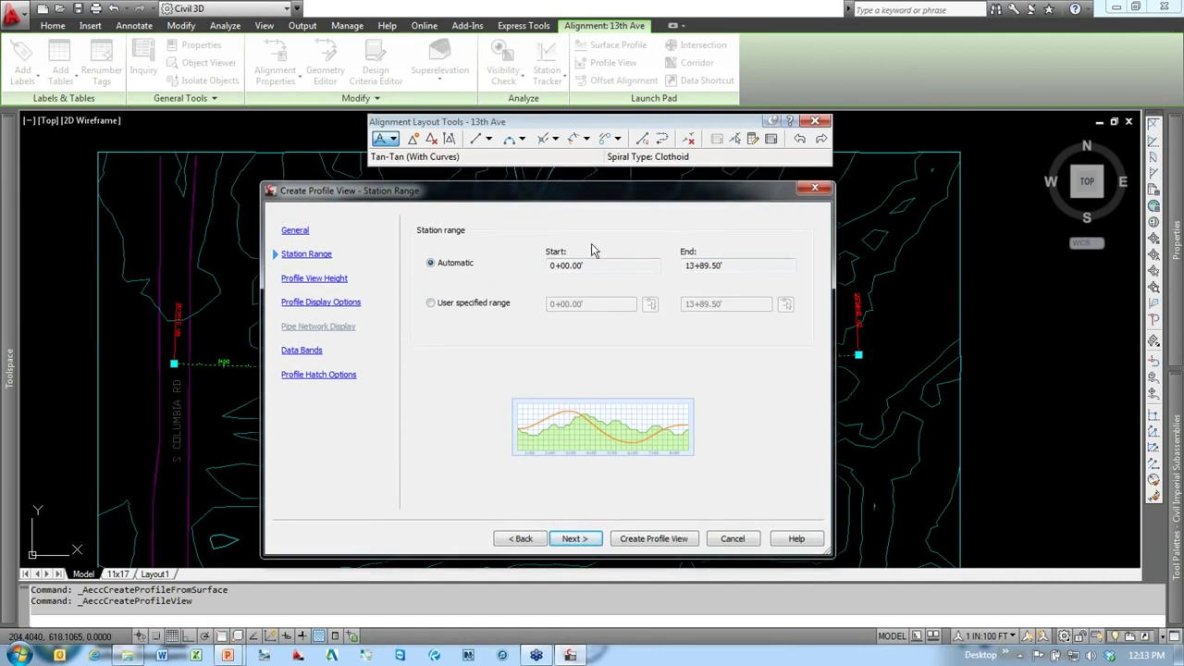
click(574, 539)
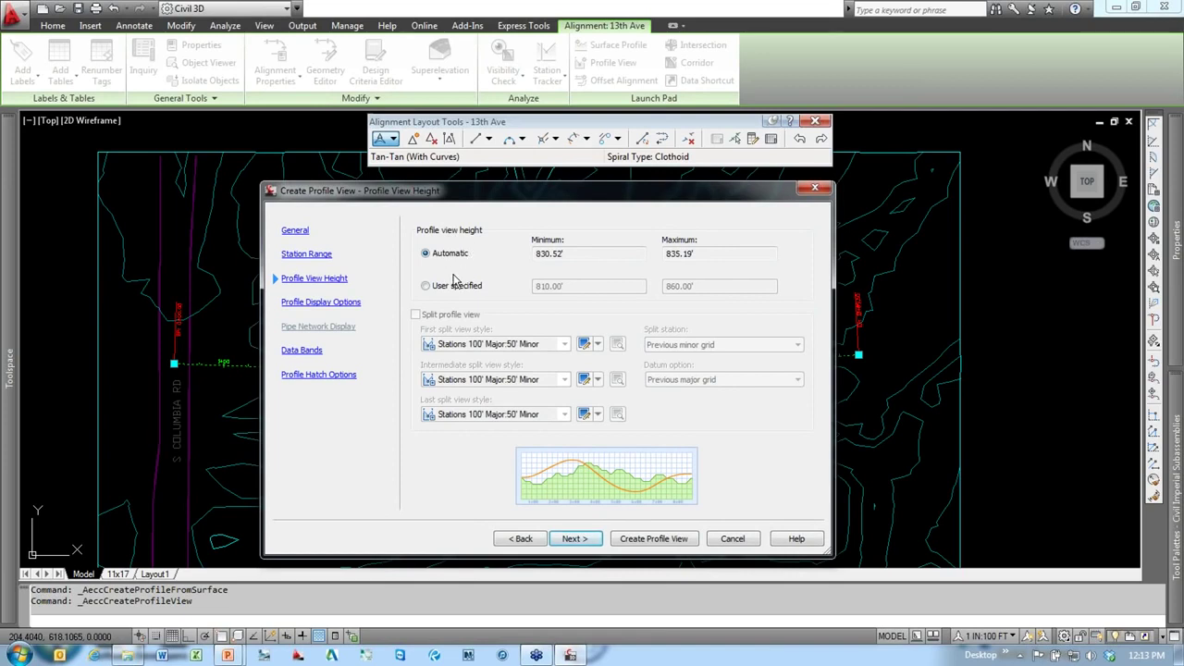
Step: Keep the automatic profile view height and continue to the profile display options
drag(575, 256, 505, 250)
drag(692, 259, 507, 263)
click(576, 539)
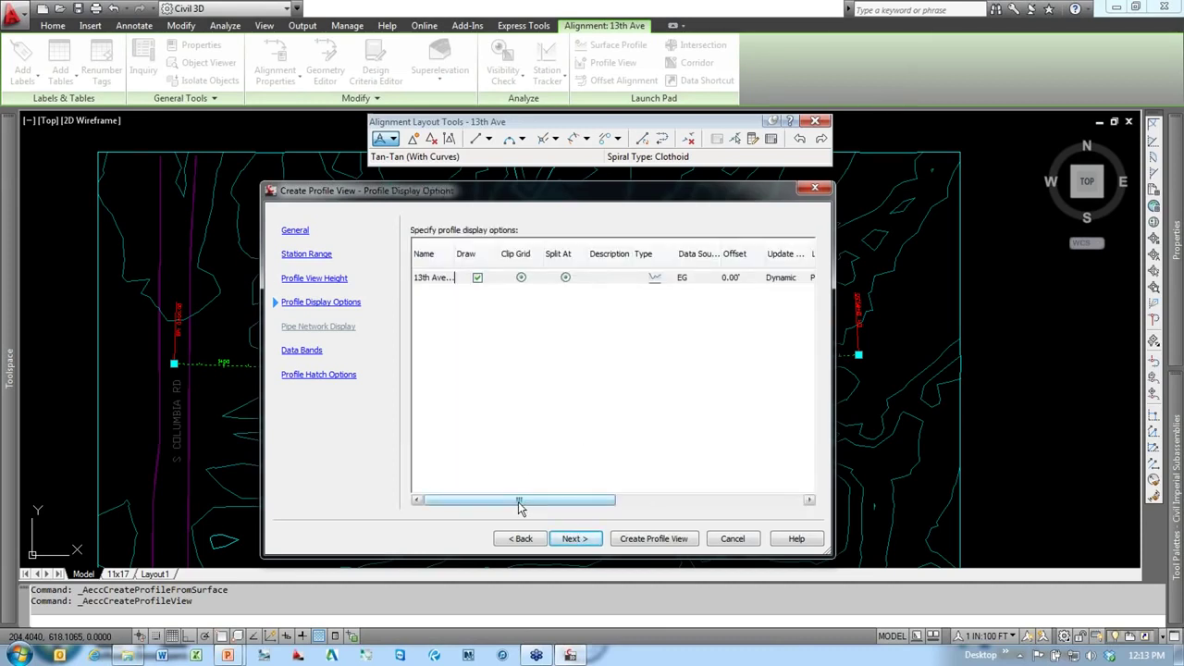
Step: Widen the Style column and set the EG surface profile's style to PROF Existing
drag(519, 504, 700, 481)
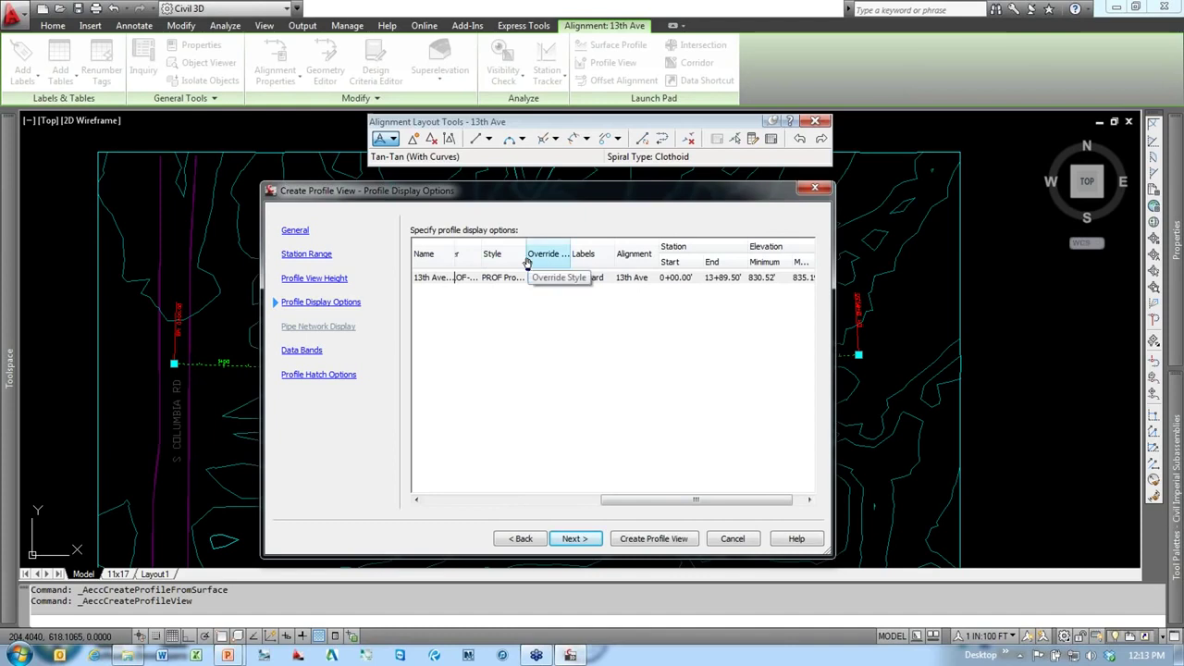
drag(524, 256, 593, 256)
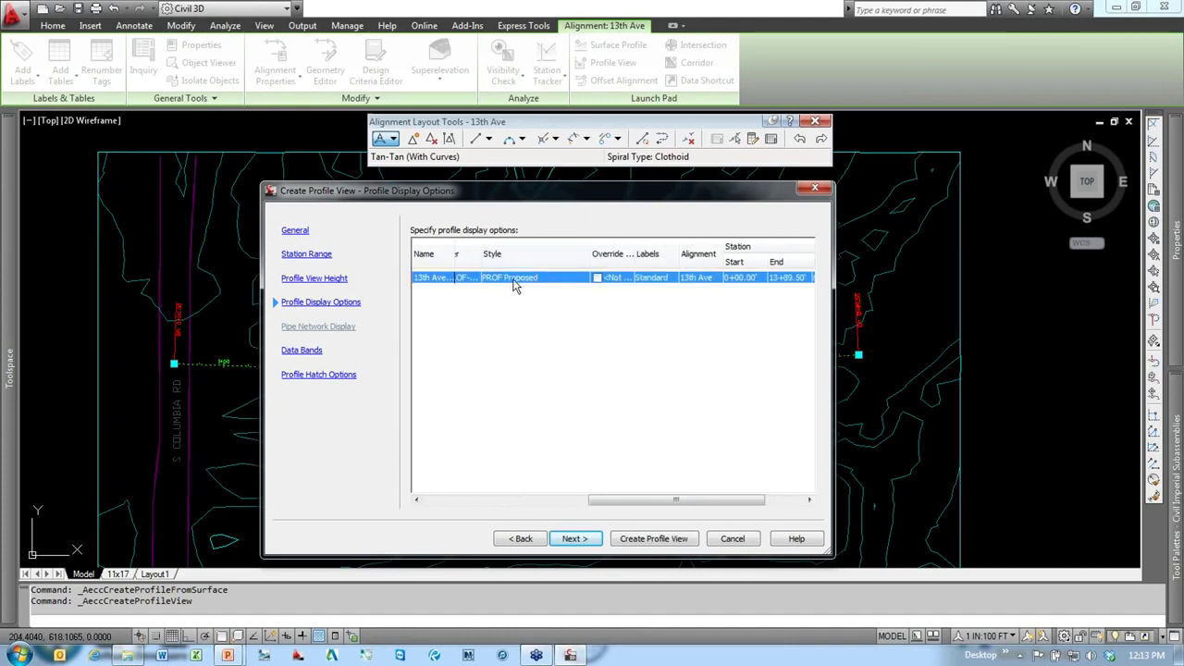
click(514, 280)
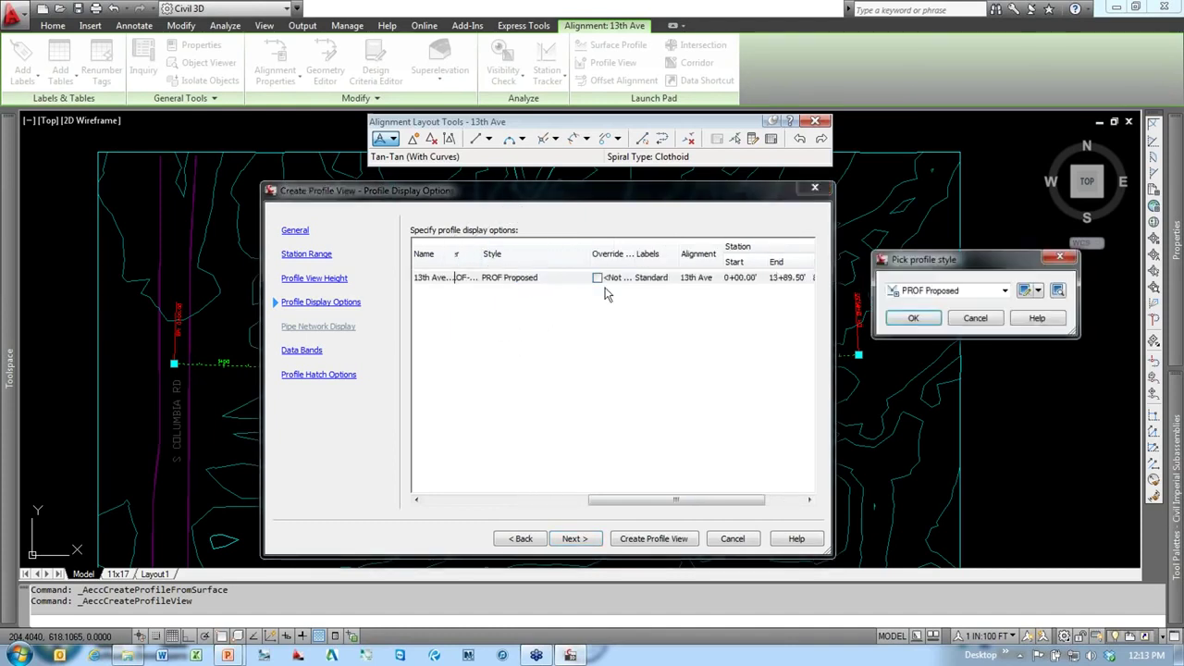
click(959, 292)
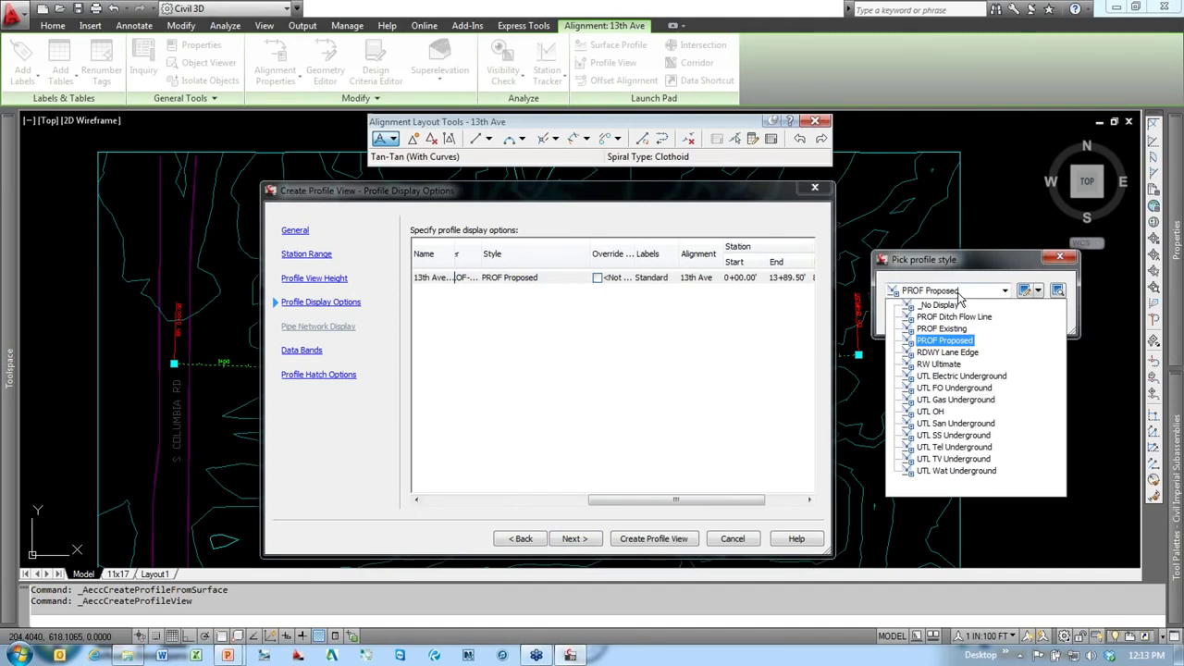
click(941, 328)
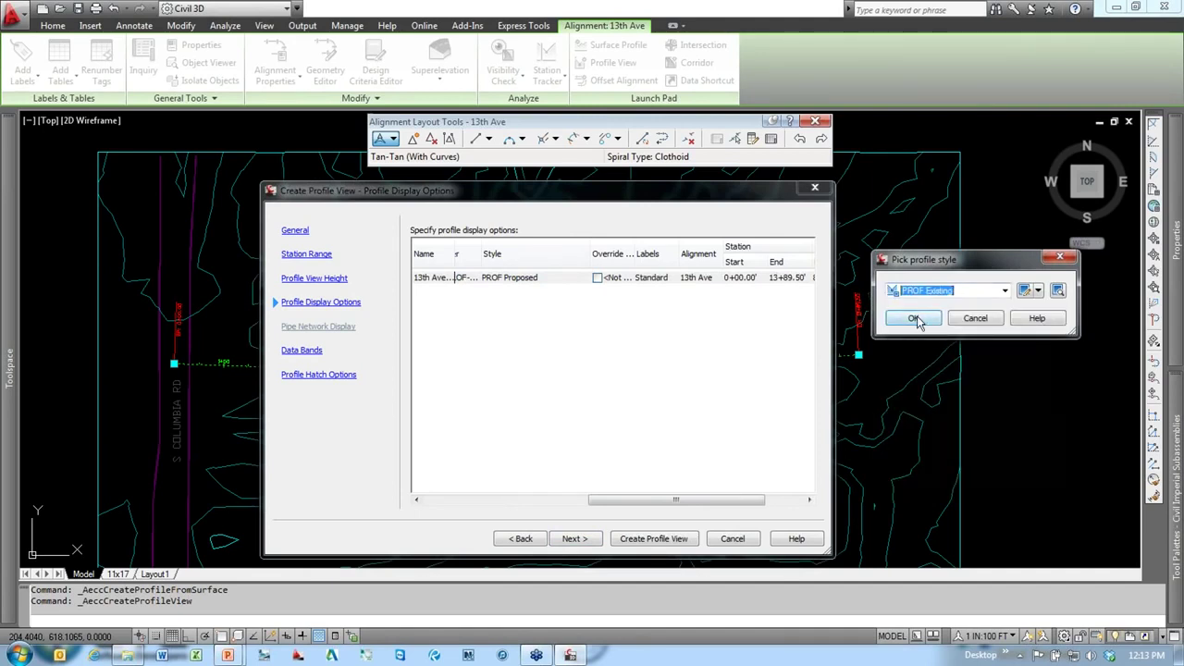
click(914, 319)
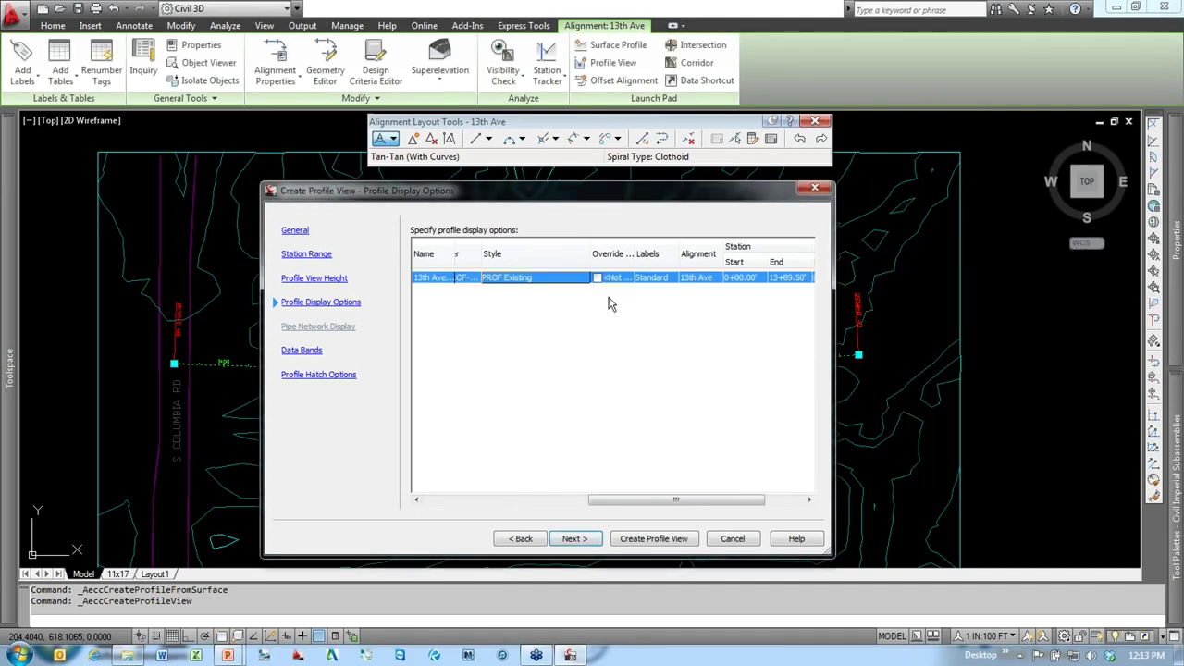
Step: Set the EG surface profile's label set to Standard [PROF DESC]
click(671, 282)
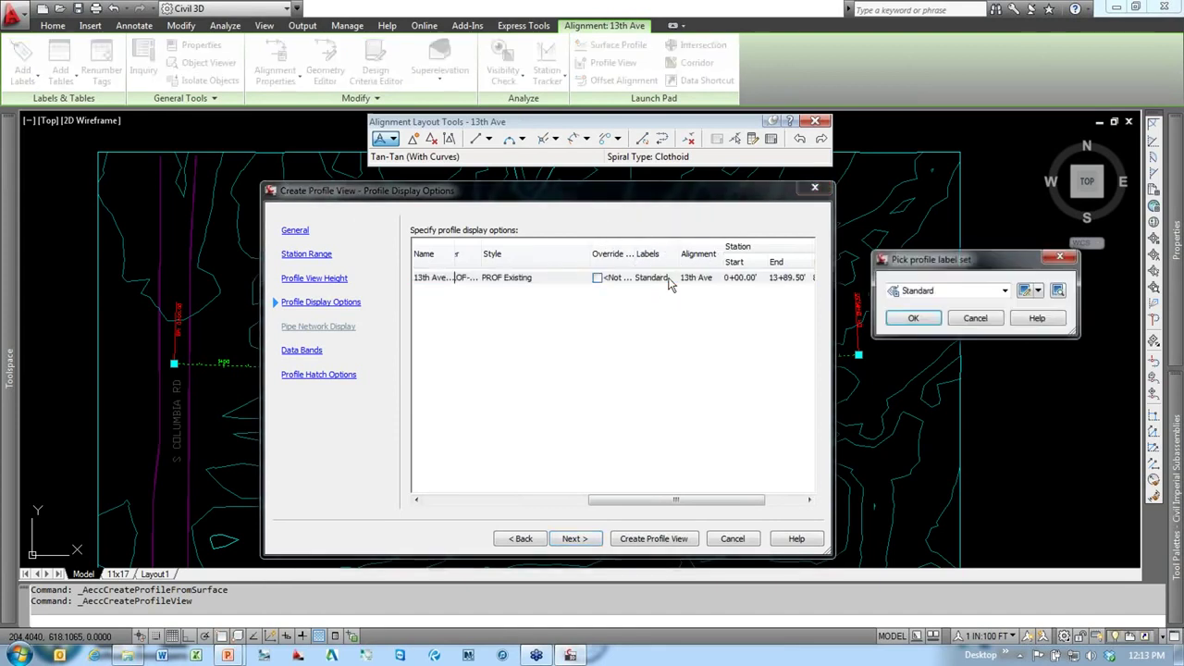
click(967, 294)
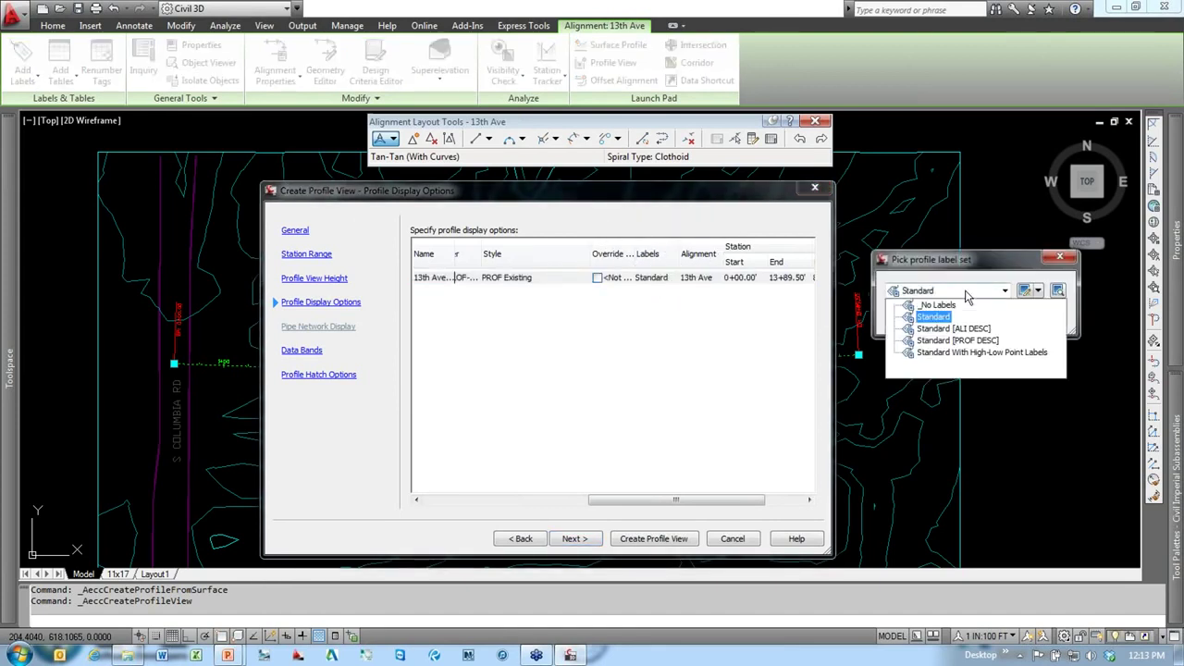
click(951, 341)
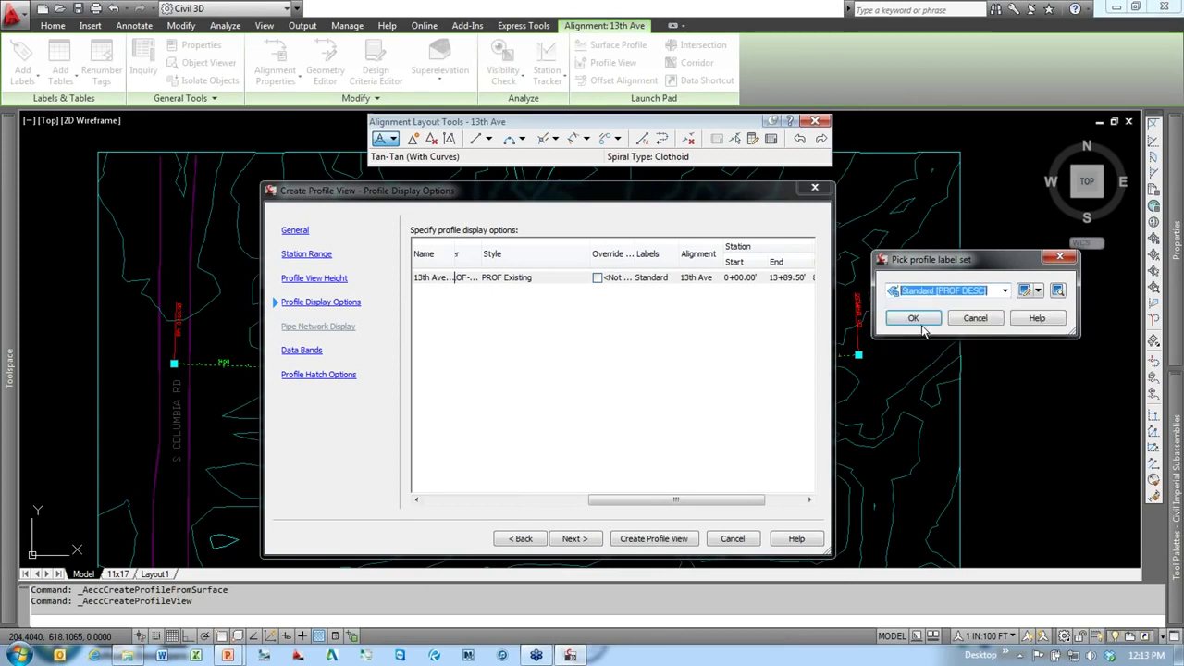
click(916, 320)
Step: Set the EG surface profile's label set to _No Labels and continue to the data bands
click(661, 280)
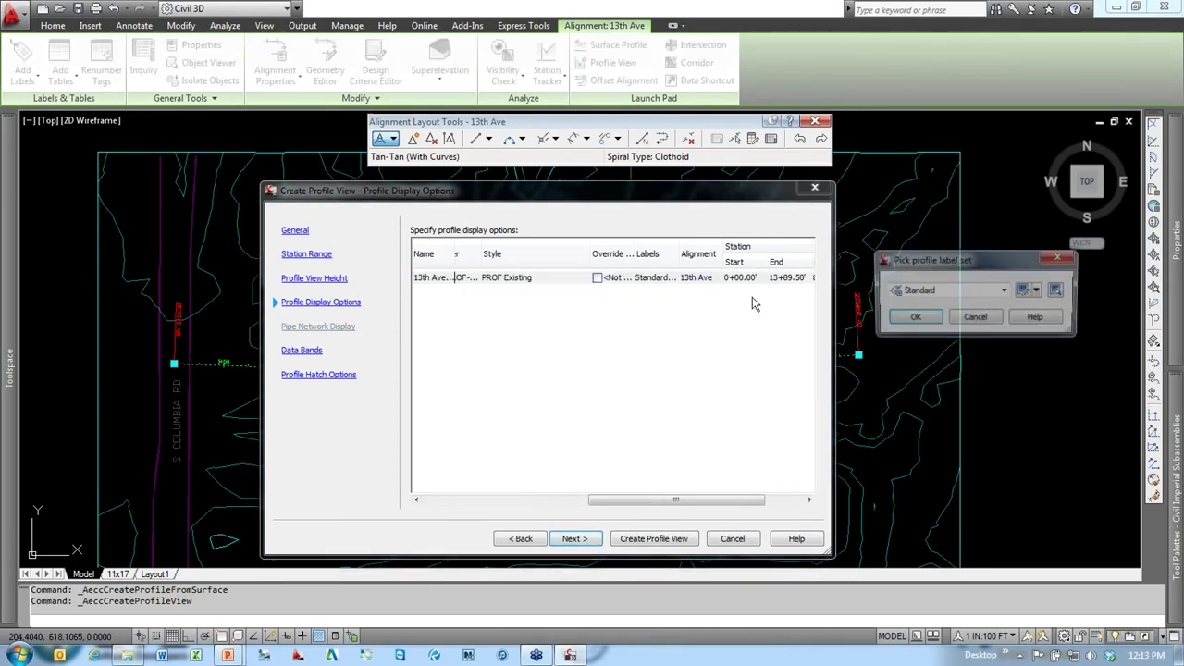
click(971, 291)
click(934, 304)
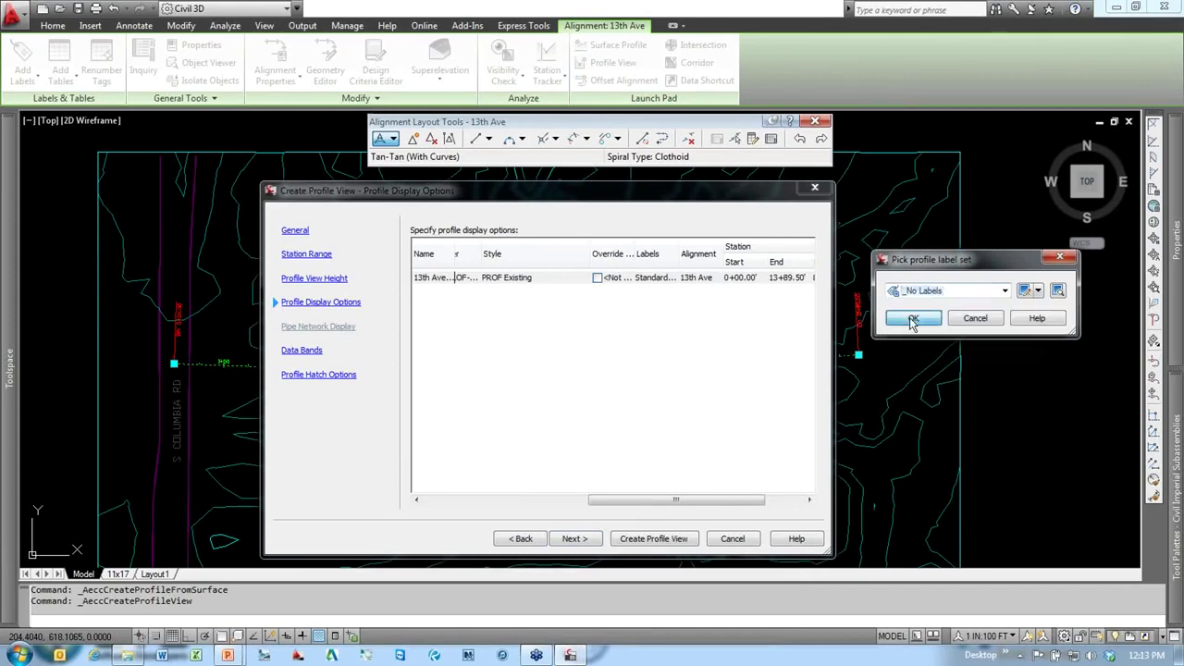
click(912, 317)
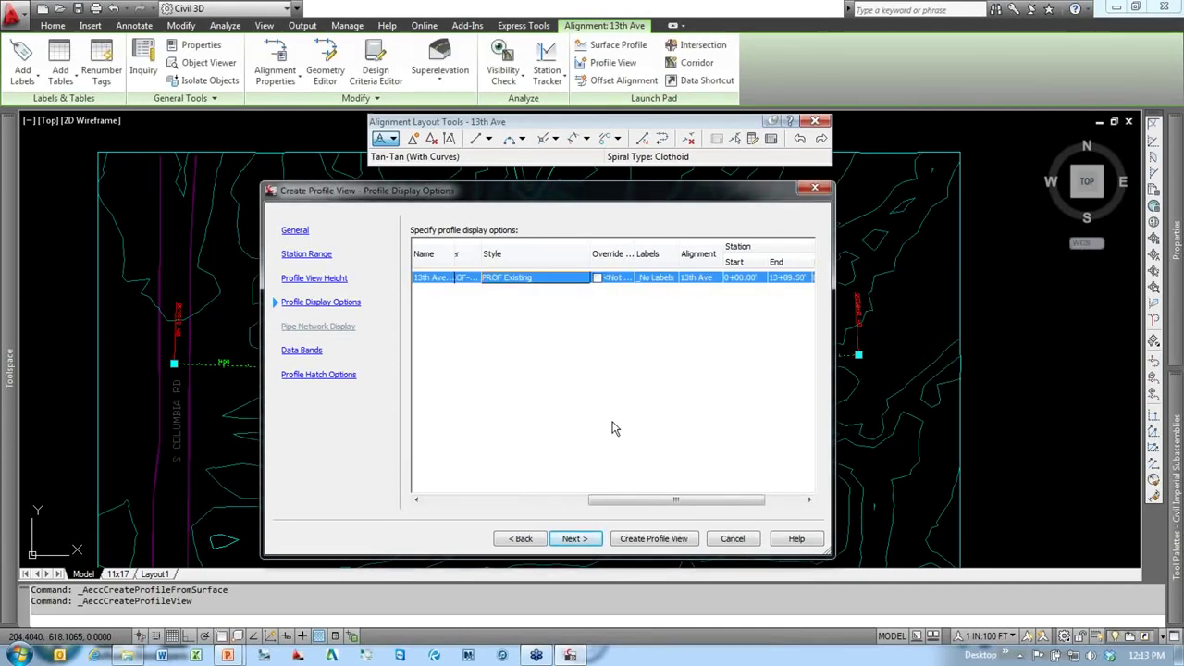
click(577, 542)
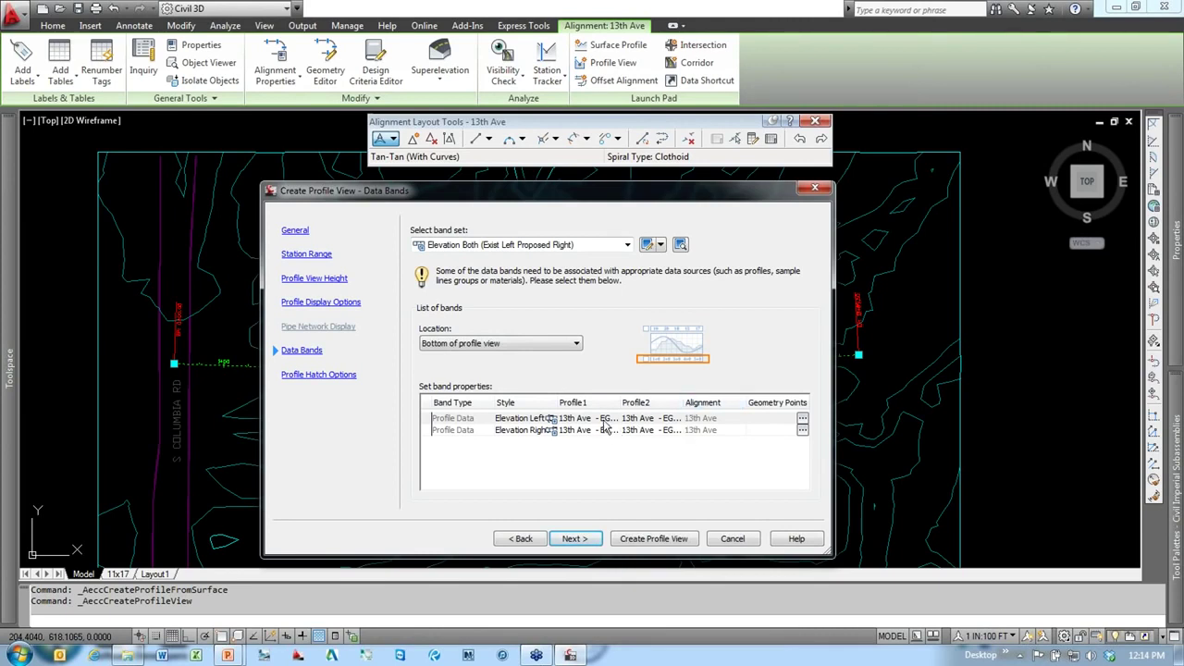
Step: Keep band set Elevation Both (Exist Left Proposed Right) without hatching, and place the profile view in the empty space east of the surface
click(669, 421)
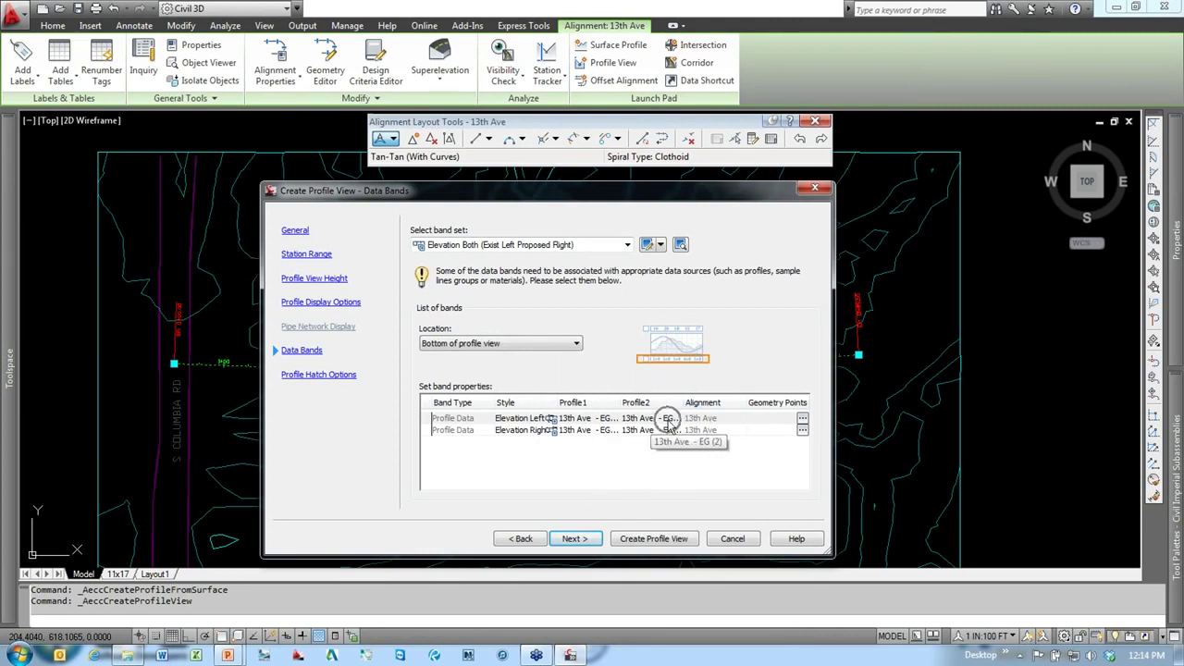
click(574, 539)
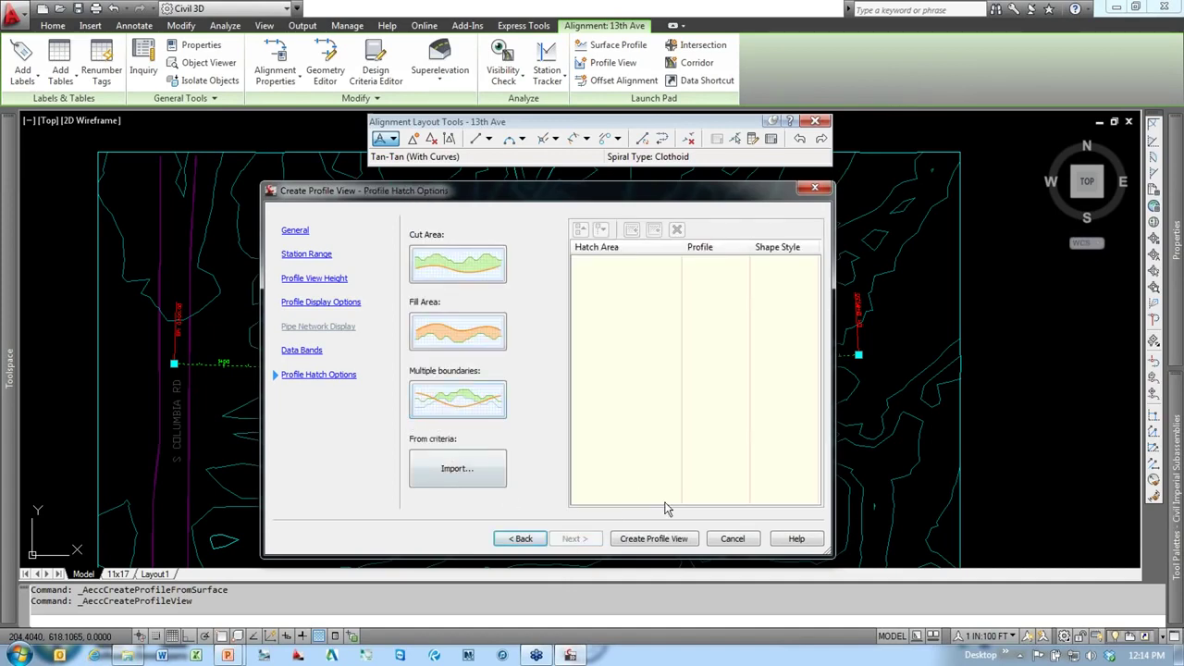
click(653, 540)
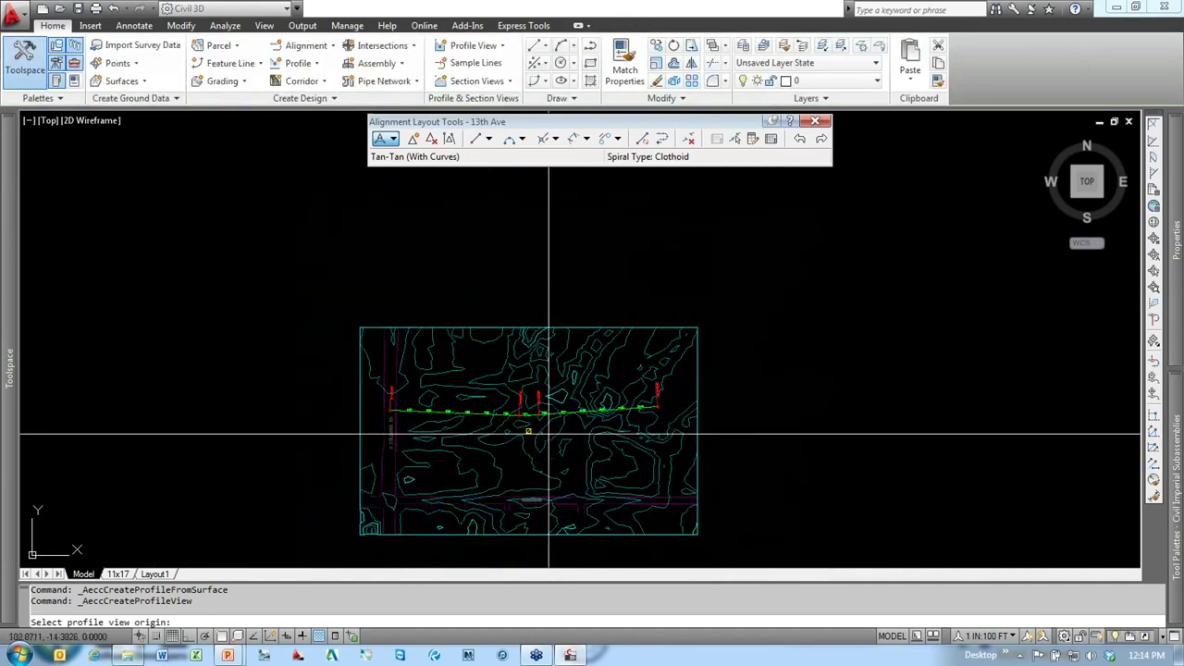
middle_drag(774, 411, 676, 425)
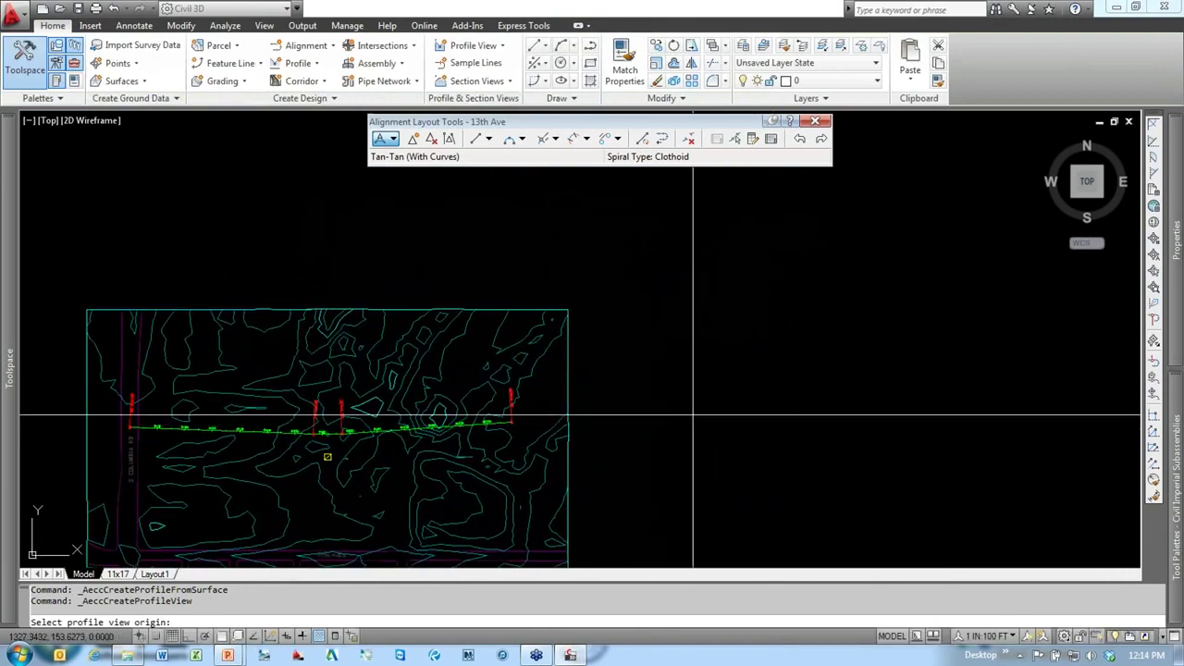
click(693, 414)
Step: Examine the grid, elevation bands and existing ground line of the 13th Ave profile view
scroll(693, 425, up, 4)
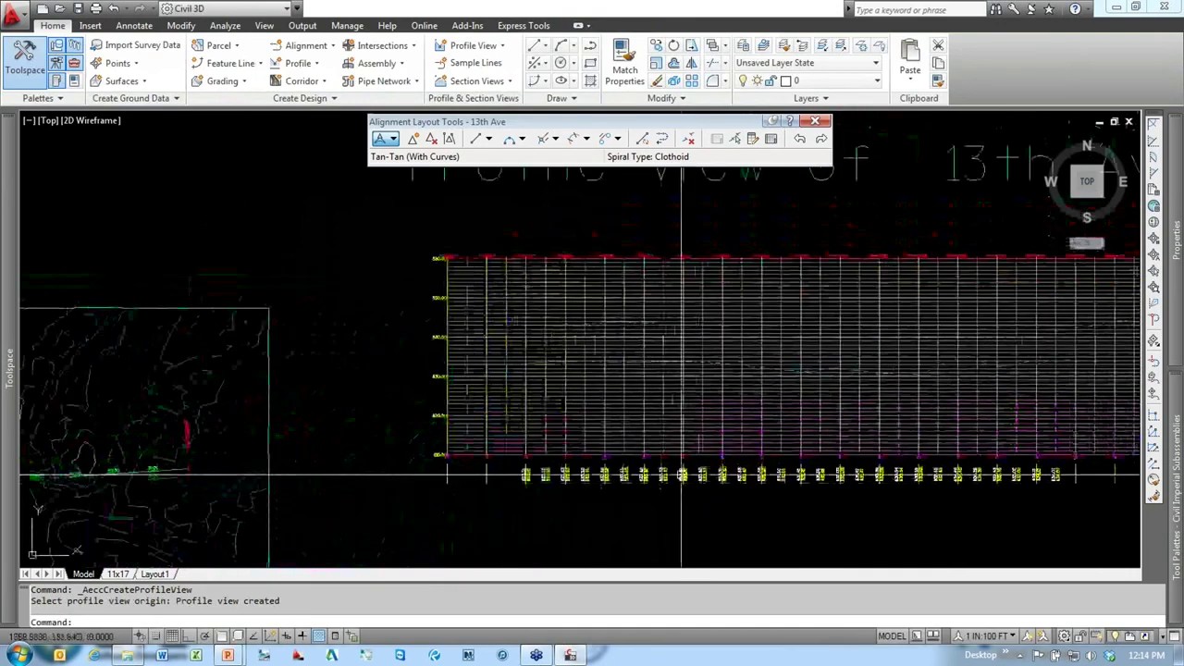
scroll(636, 354, up, 2)
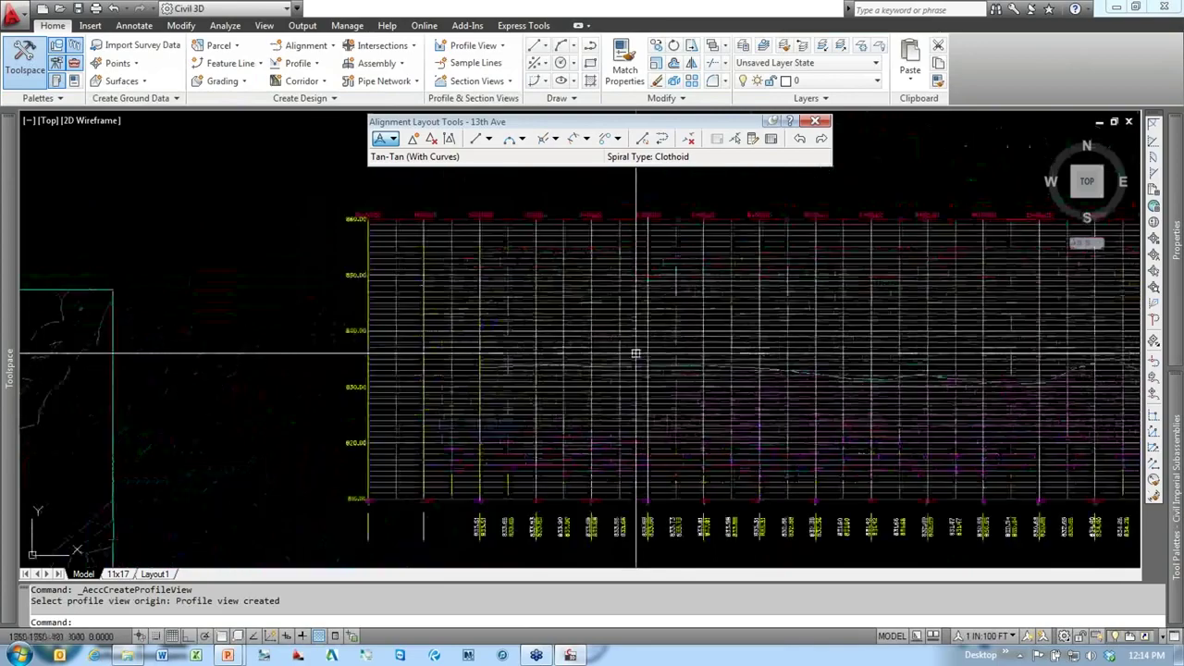
scroll(703, 378, up, 3)
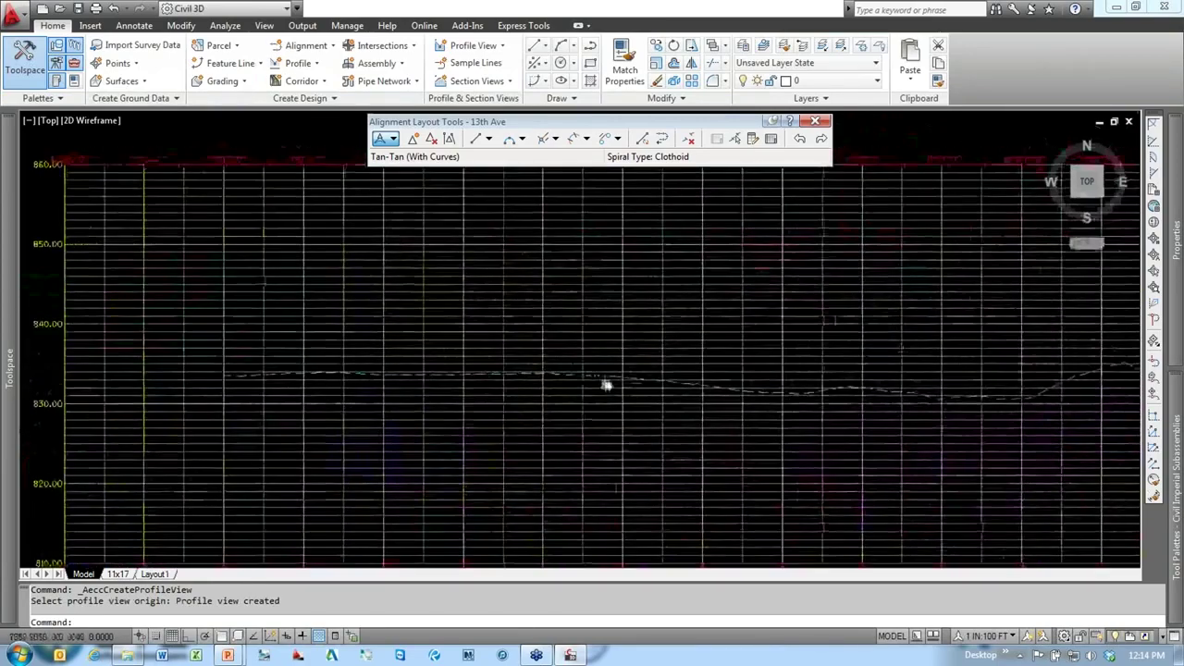
scroll(610, 384, down, 4)
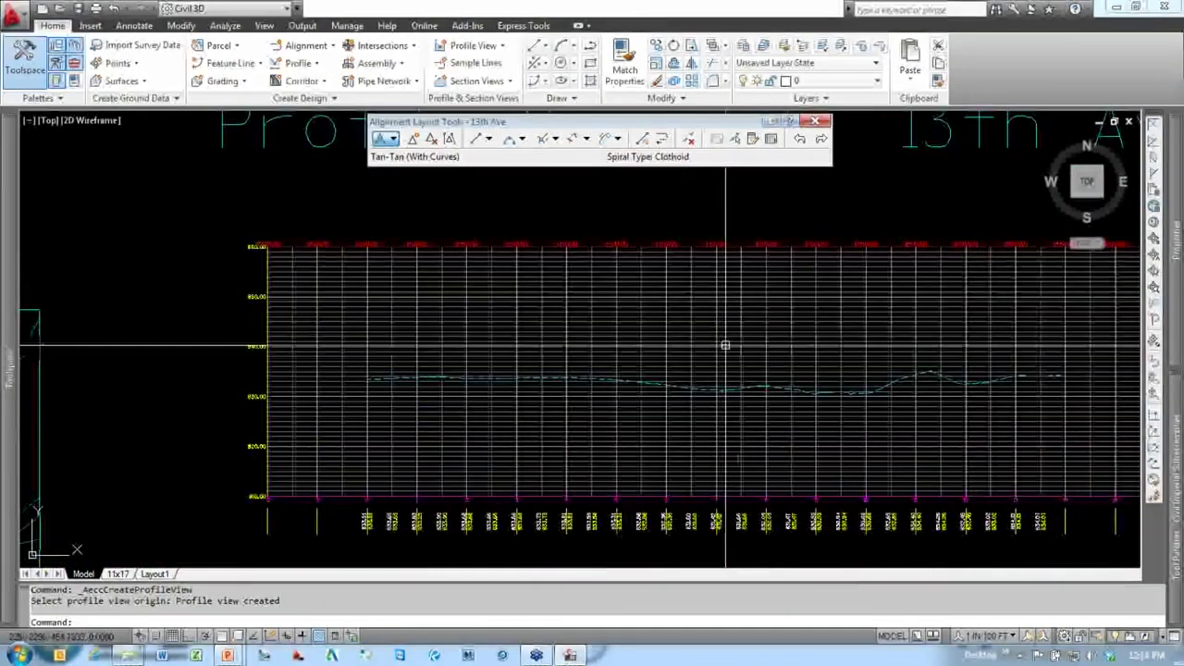
scroll(720, 340, up, 2)
click(701, 343)
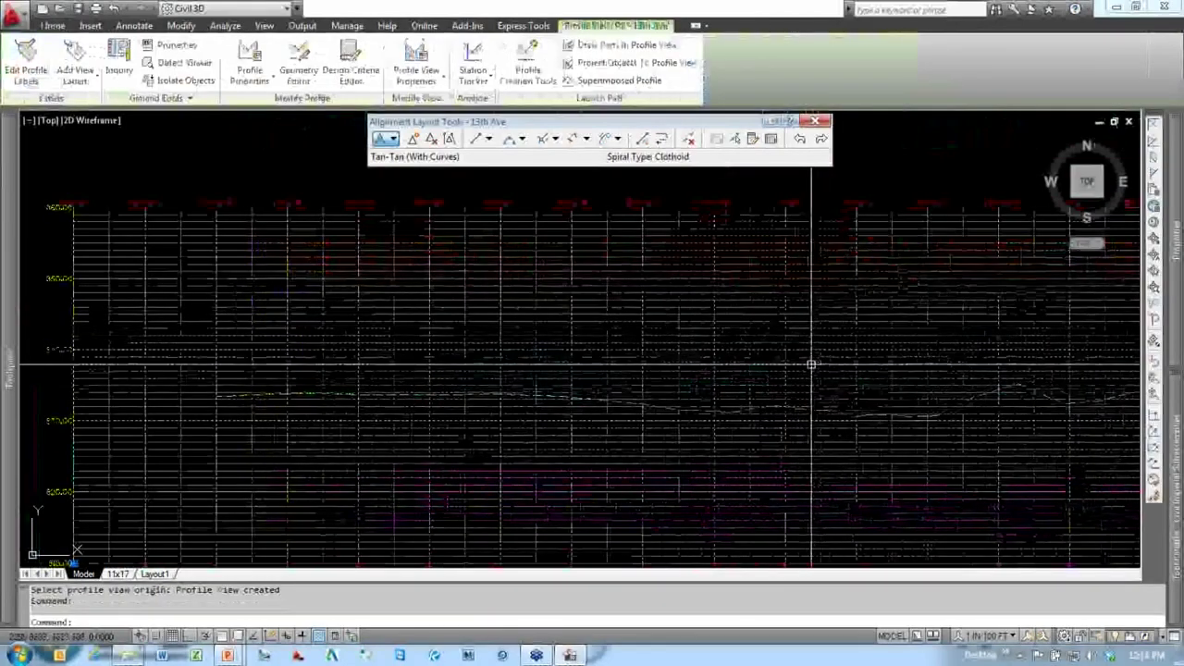
scroll(793, 432, down, 3)
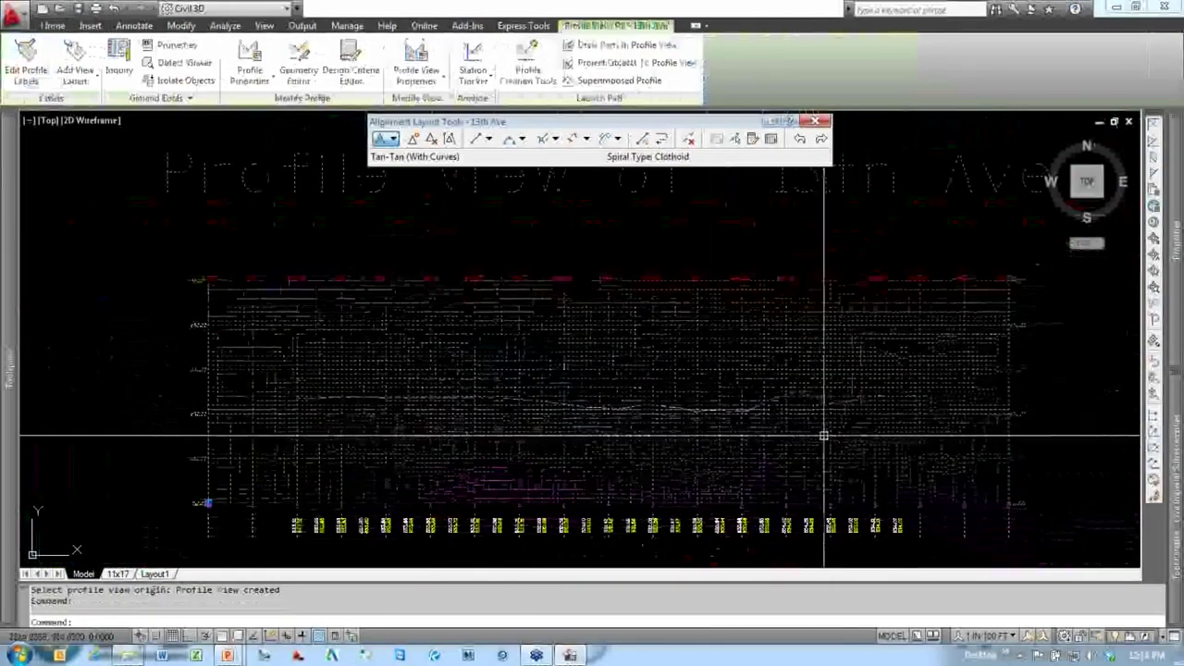
scroll(802, 394, up, 3)
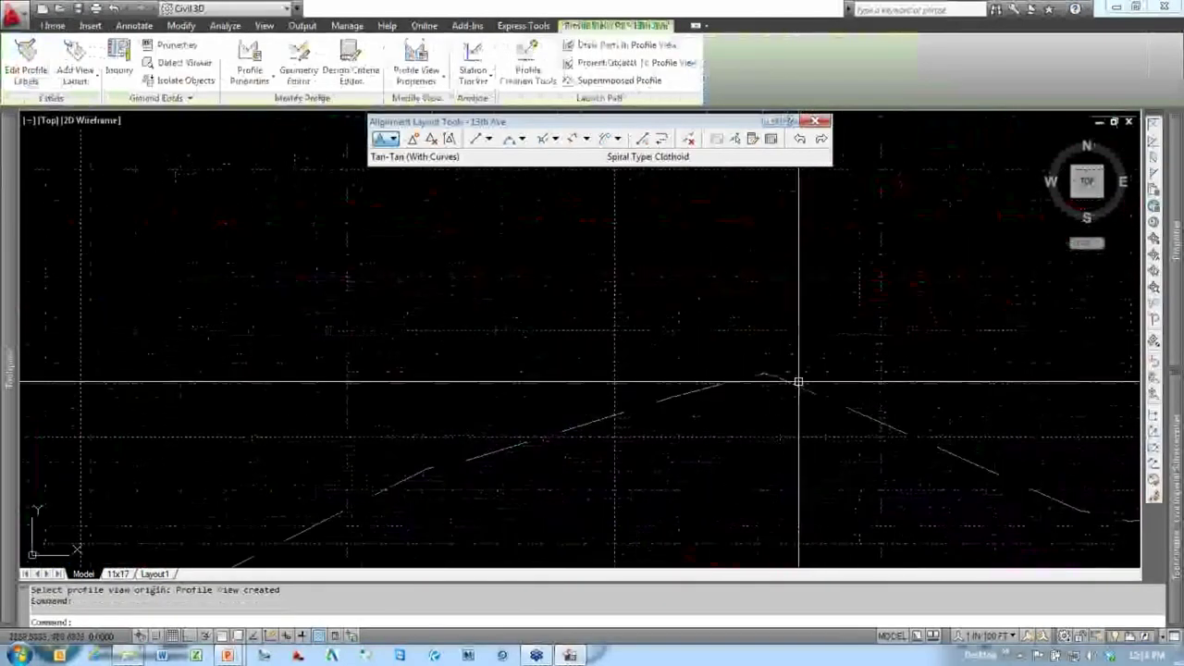
key(Escape)
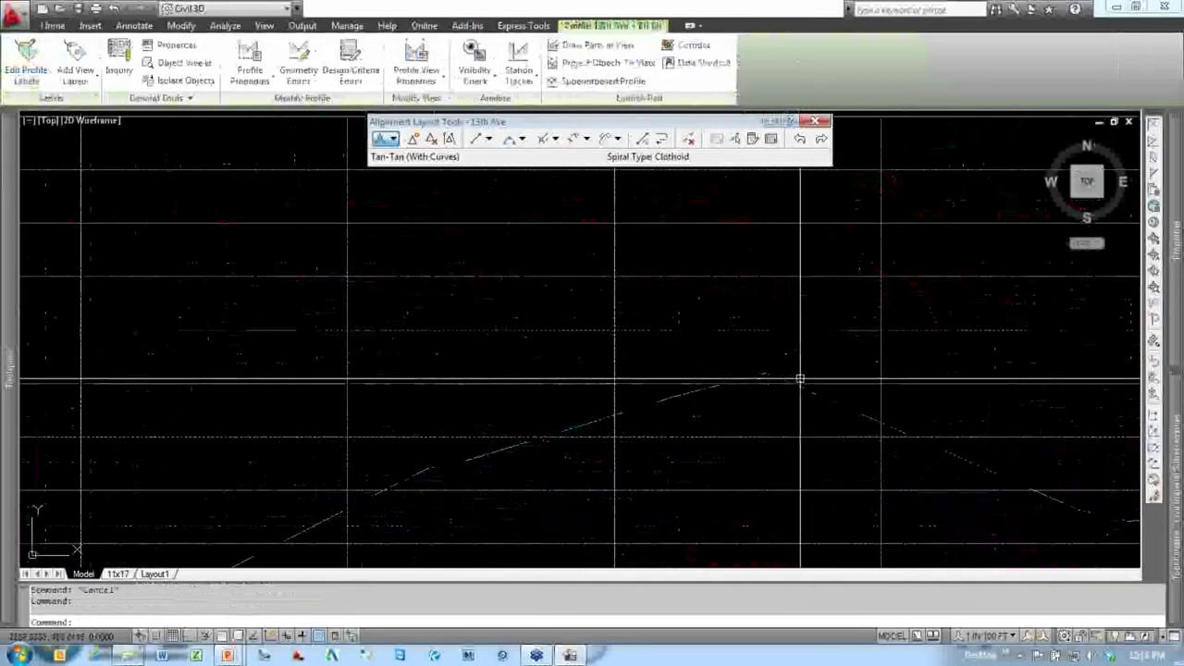
scroll(799, 378, down, 4)
scroll(800, 378, down, 3)
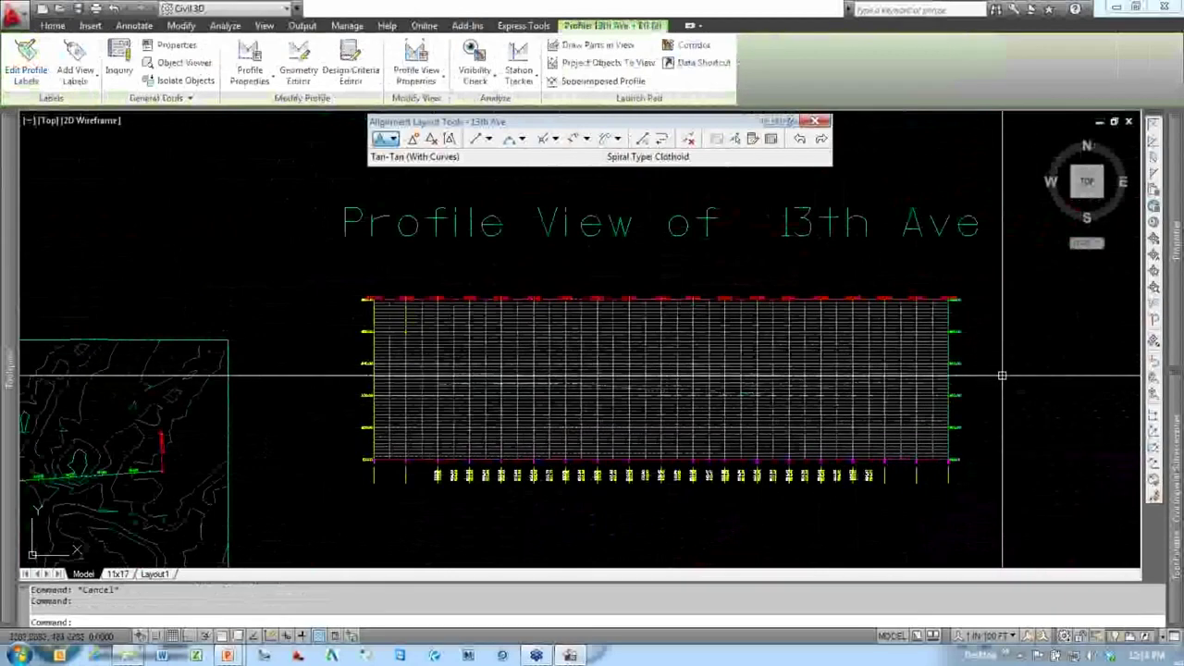
key(Escape)
scroll(446, 424, down, 2)
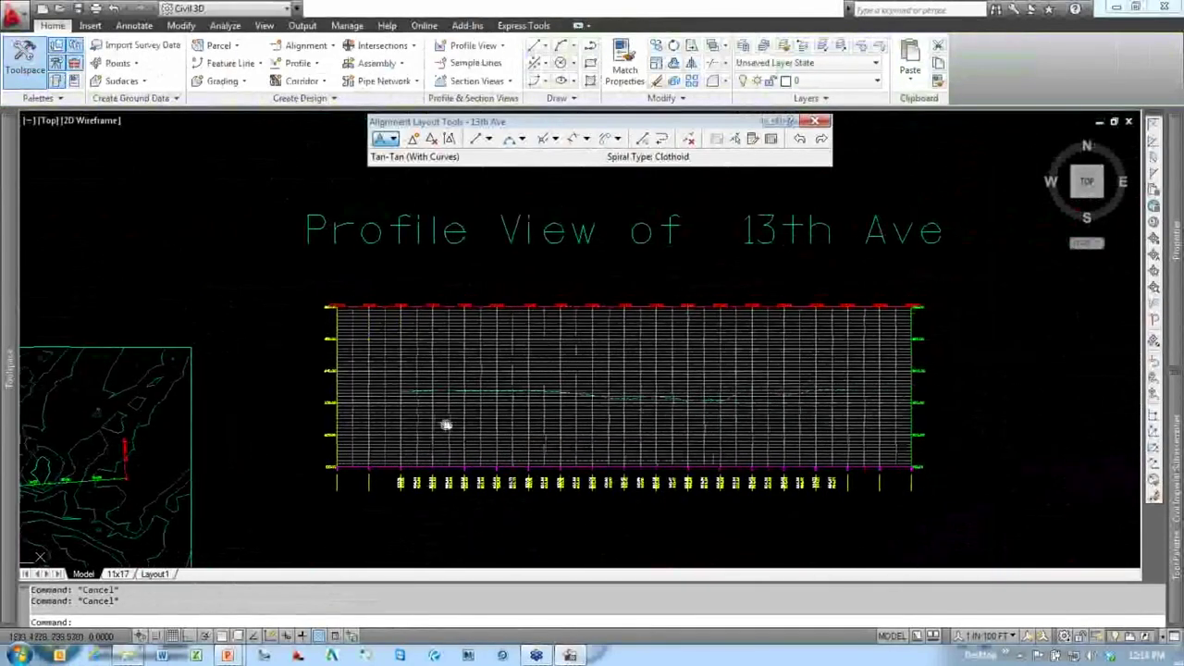
middle_drag(446, 423, 608, 398)
scroll(612, 397, up, 2)
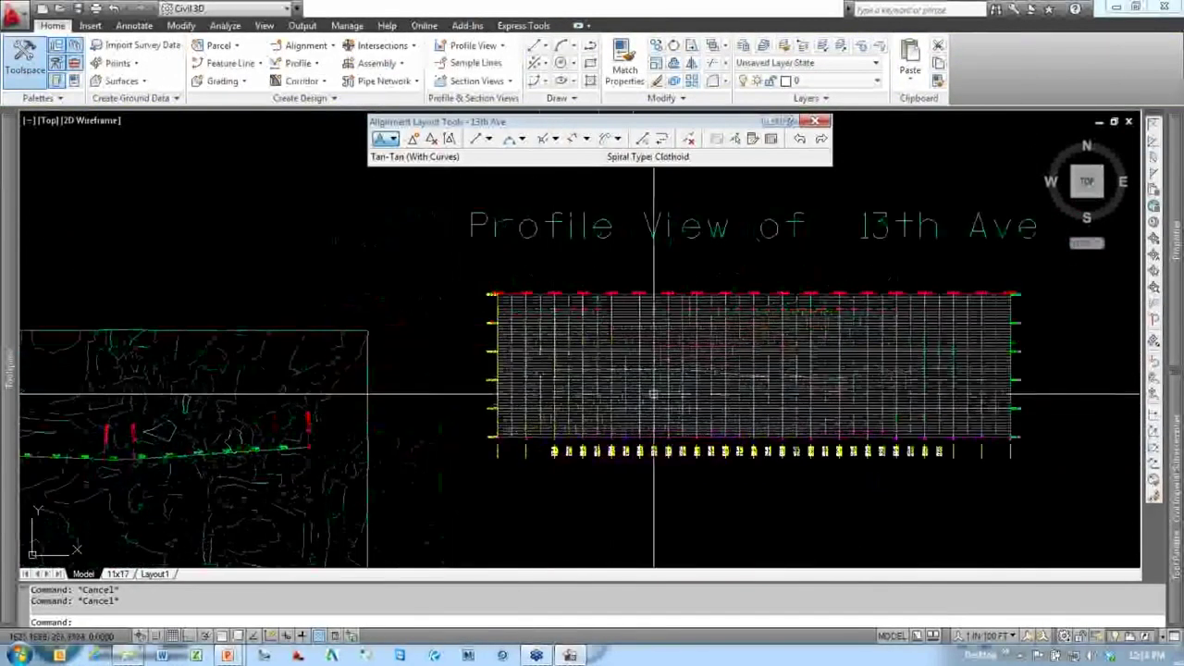
Step: Start a layout profile in the 13th Ave profile view with style PROF Proposed and label set Standard [PROF DESC]
click(625, 504)
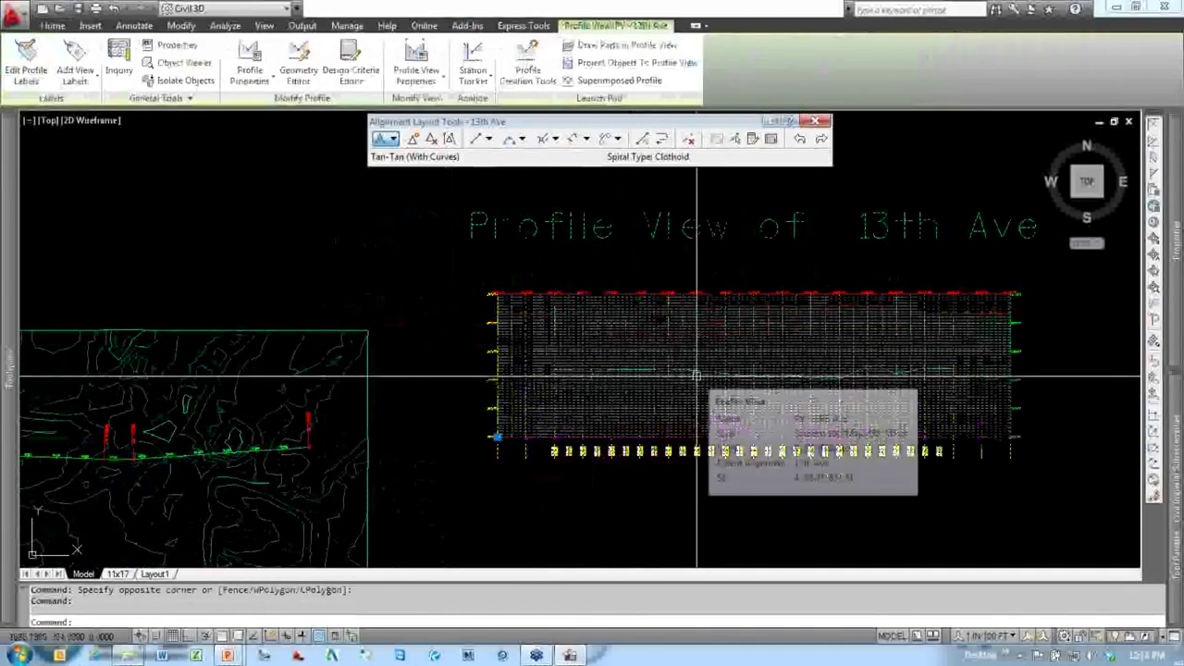
click(527, 72)
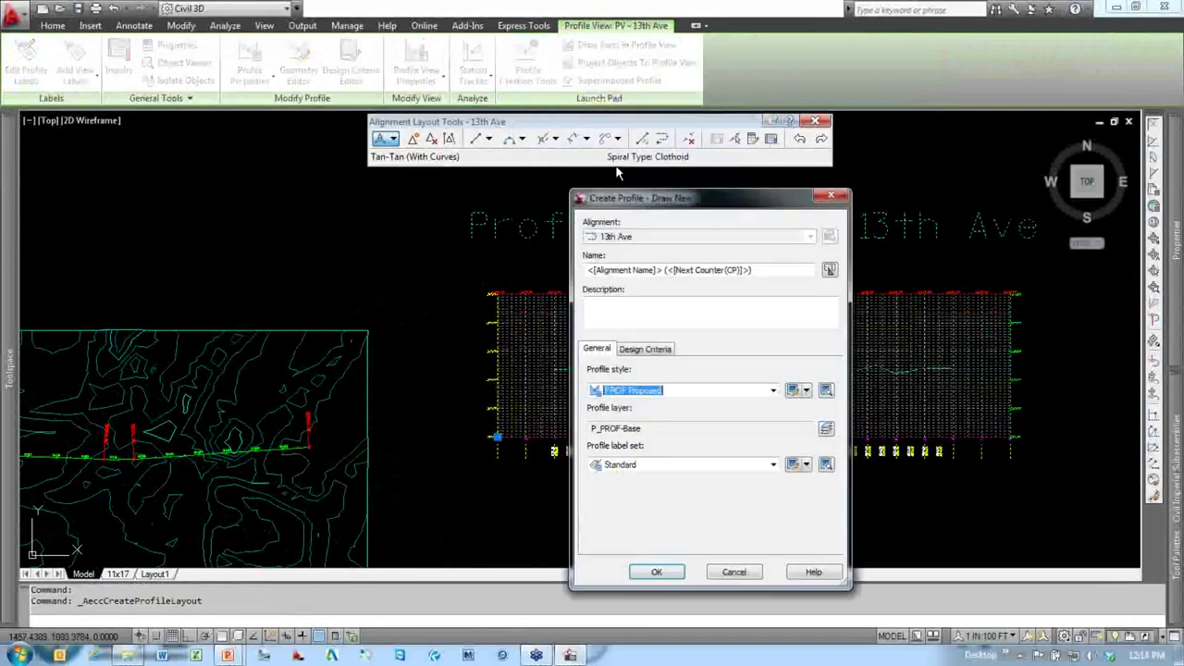
drag(711, 211, 511, 123)
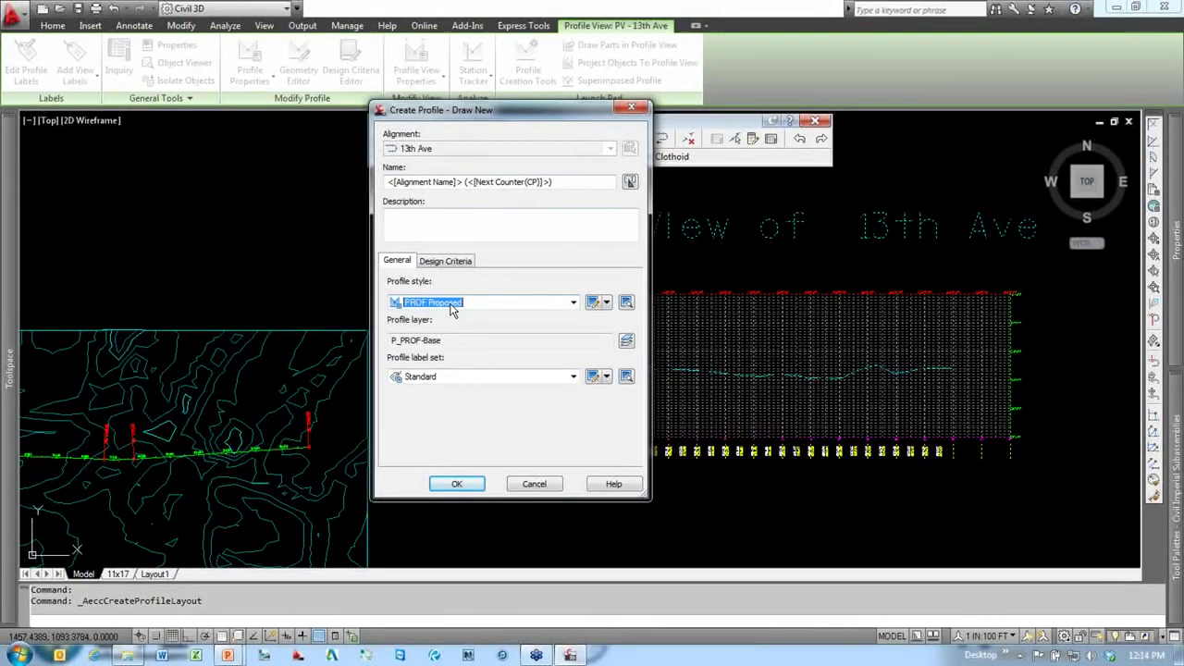
click(447, 378)
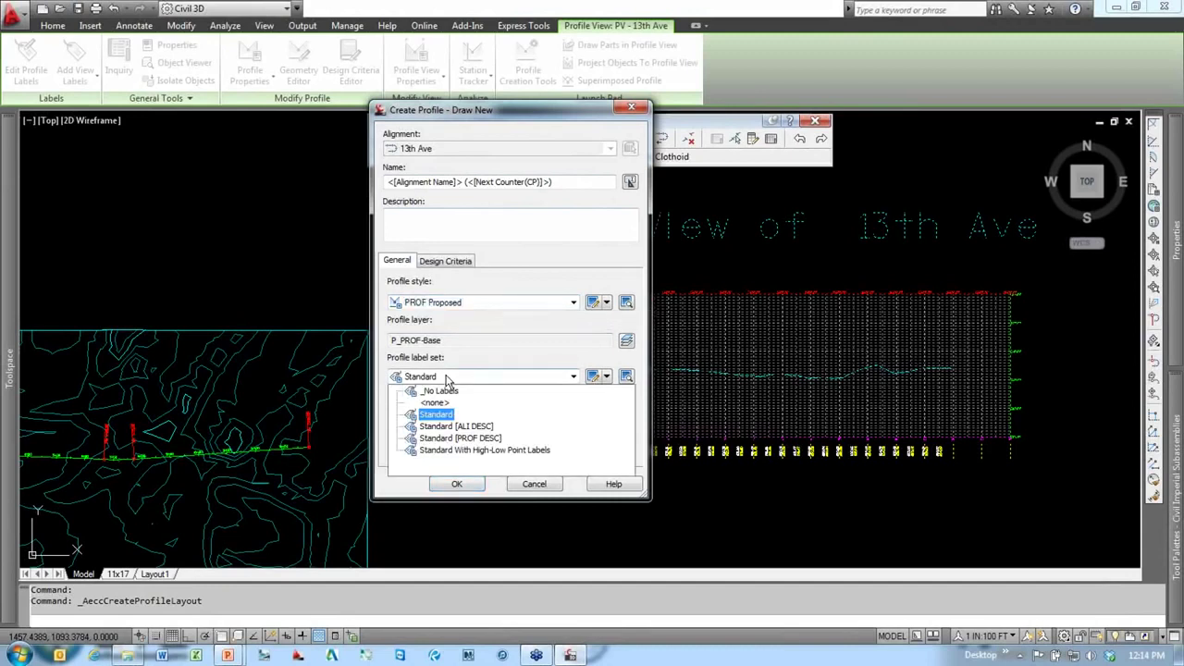
click(483, 440)
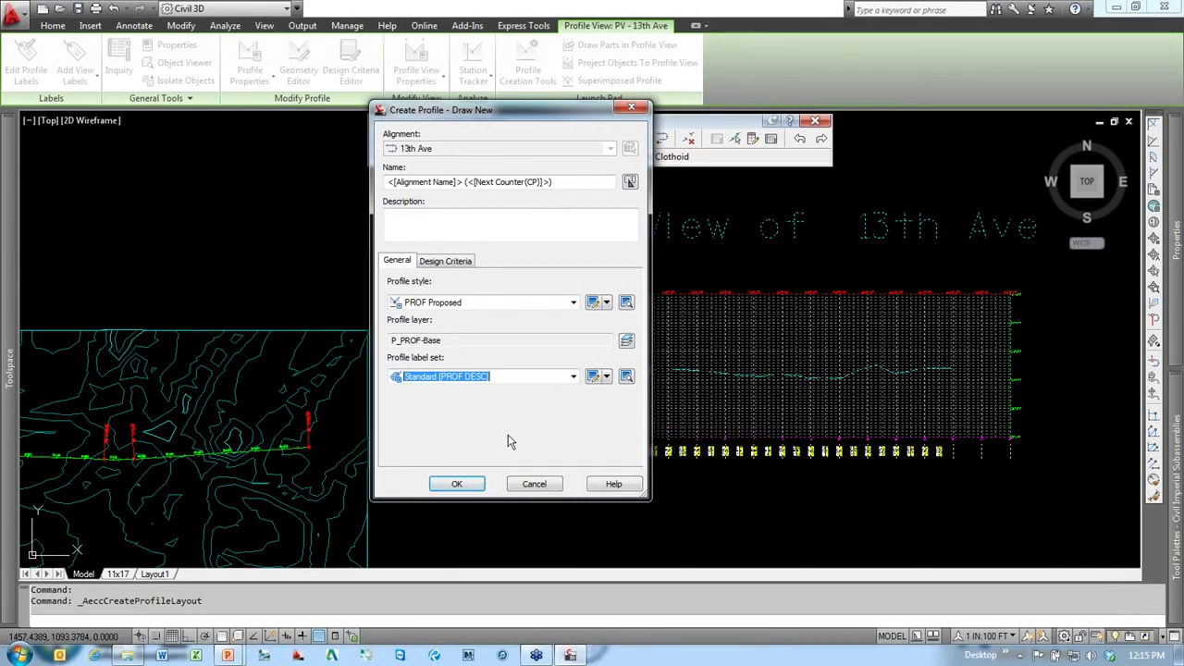
click(460, 487)
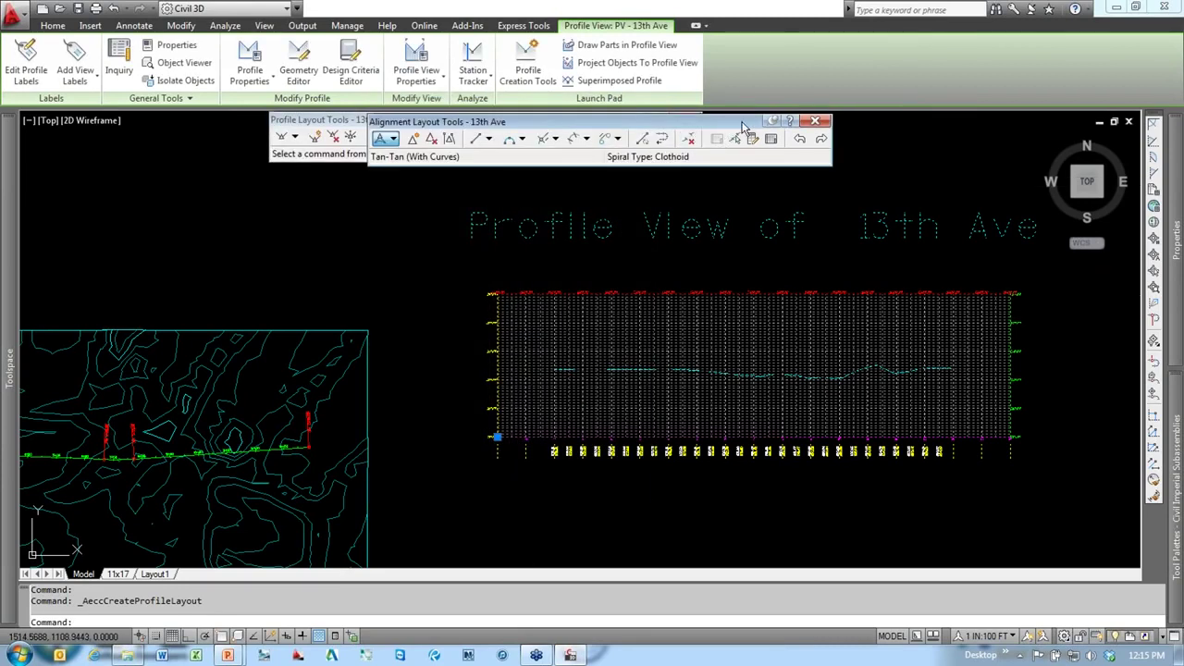
Step: Close the Alignment Layout Tools, clear the profile view selection and move the Profile Layout Tools clear of the profile view
drag(743, 127, 828, 157)
click(902, 154)
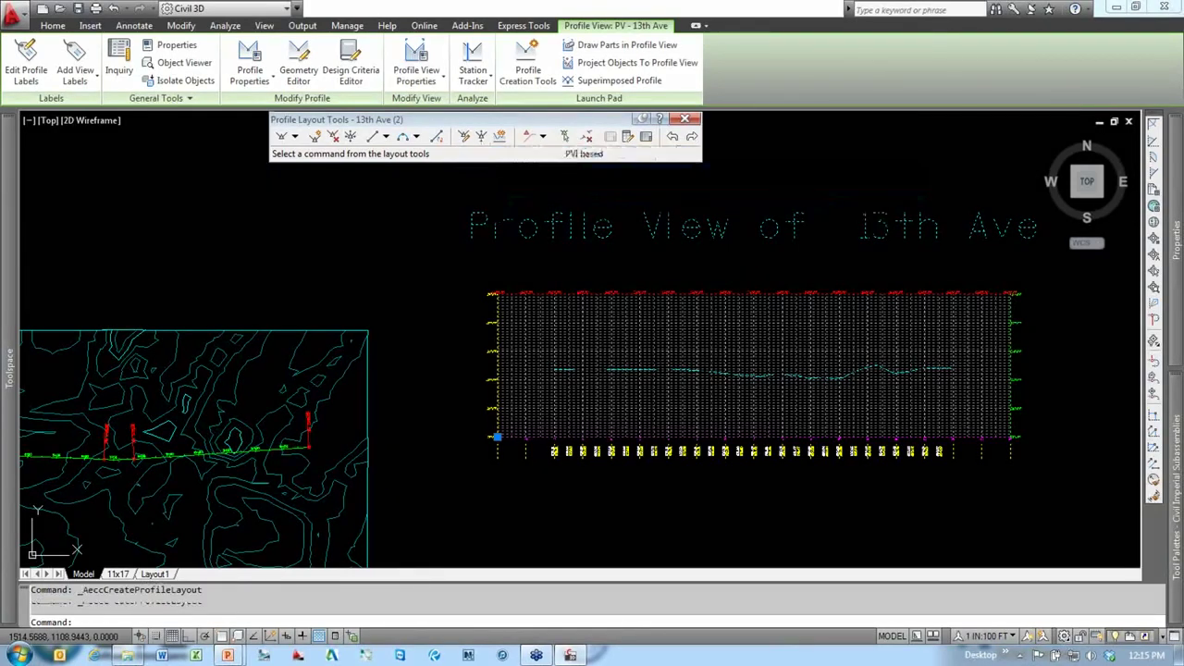
key(Escape)
key(Escape)
drag(562, 123, 667, 137)
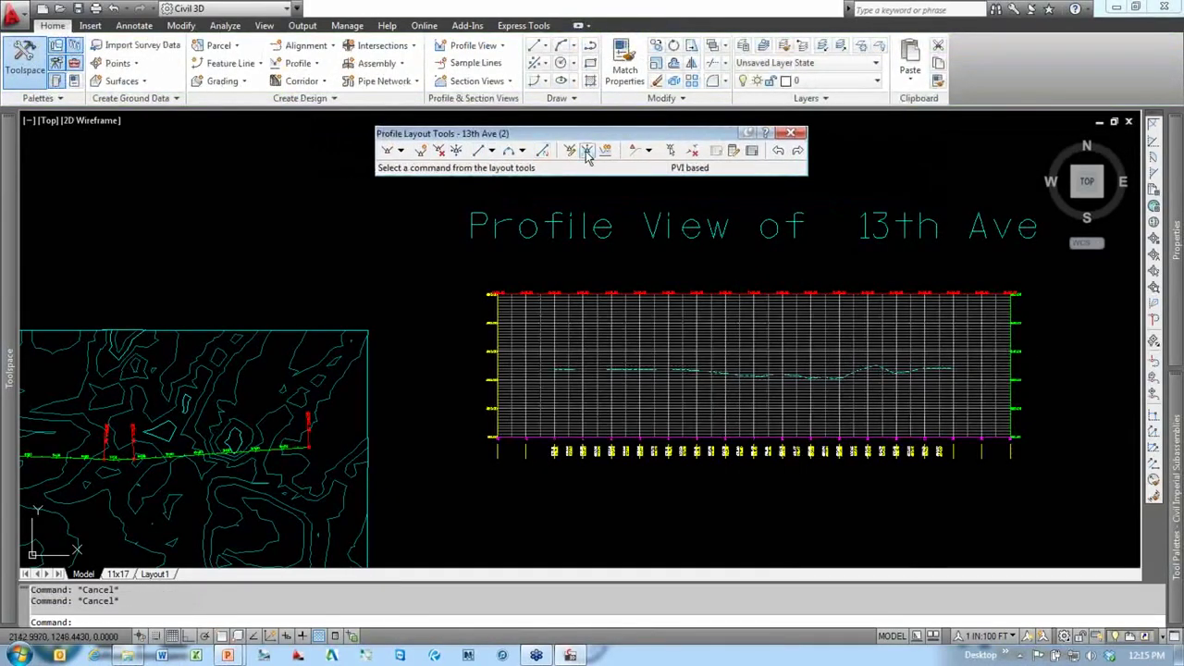
drag(544, 135, 533, 146)
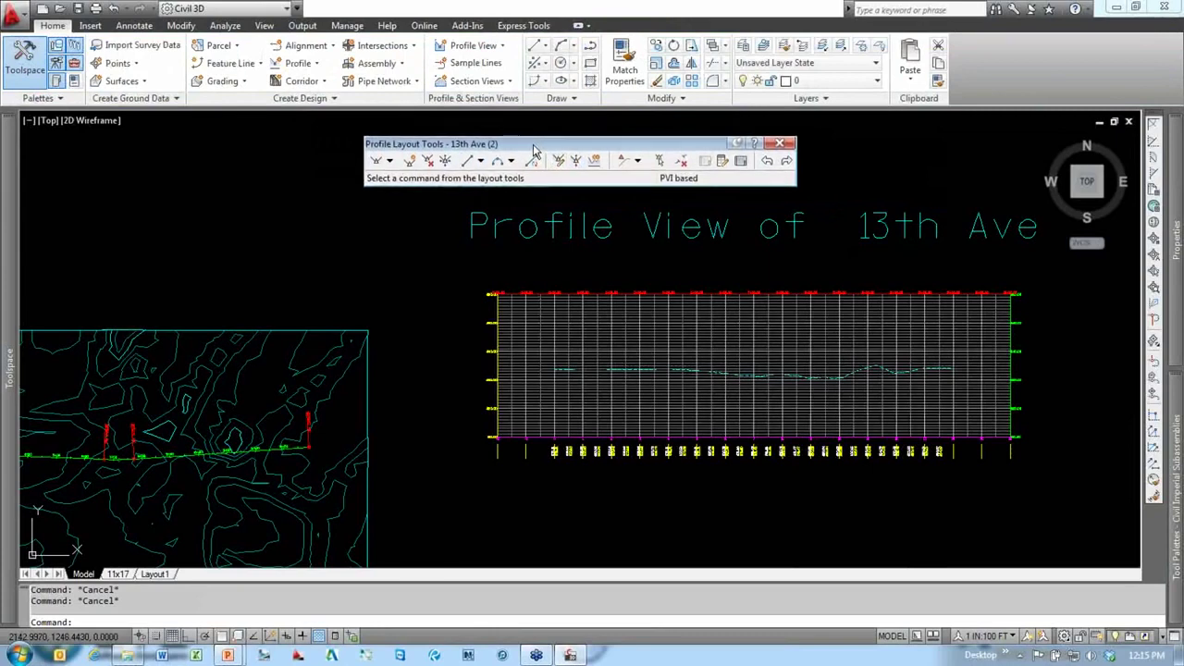
Step: Set the vertical curve settings to parabolic curves with a length of 100 for both crest and sag curves
click(391, 161)
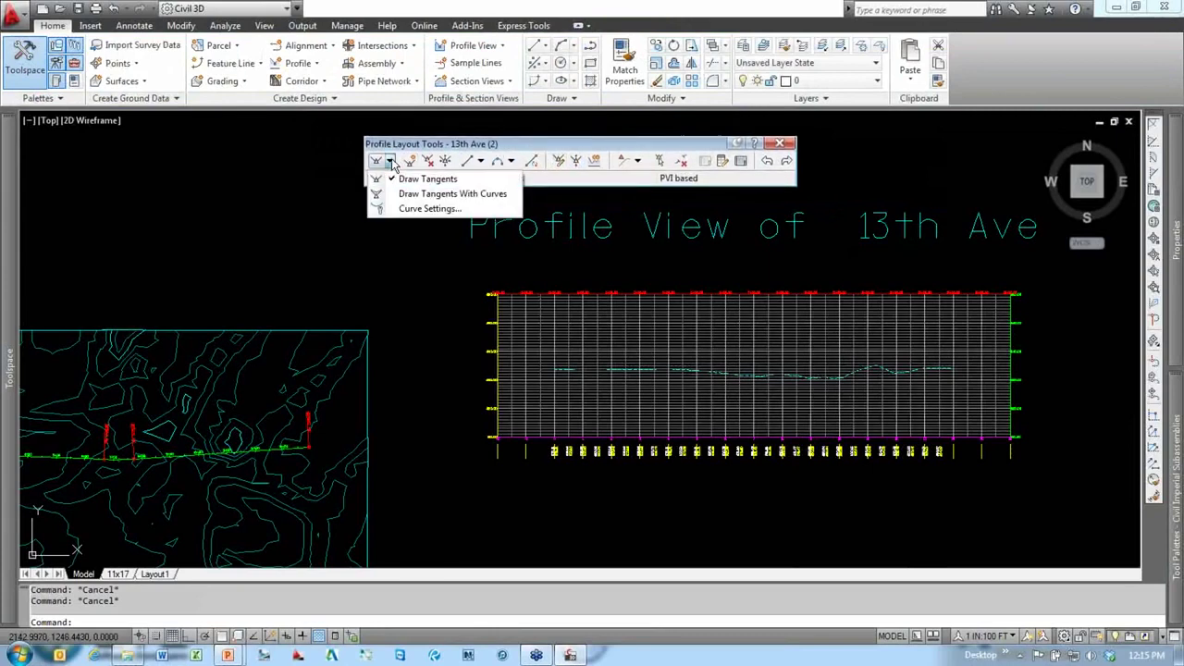
click(439, 209)
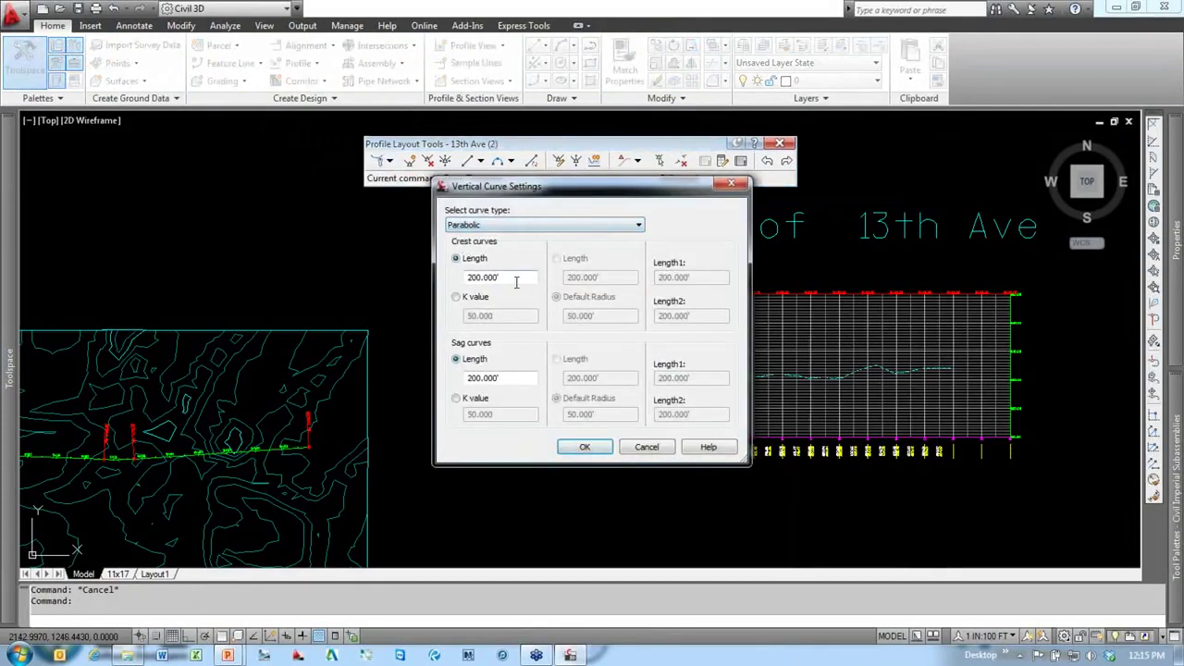
drag(516, 281, 407, 273)
drag(511, 382, 440, 389)
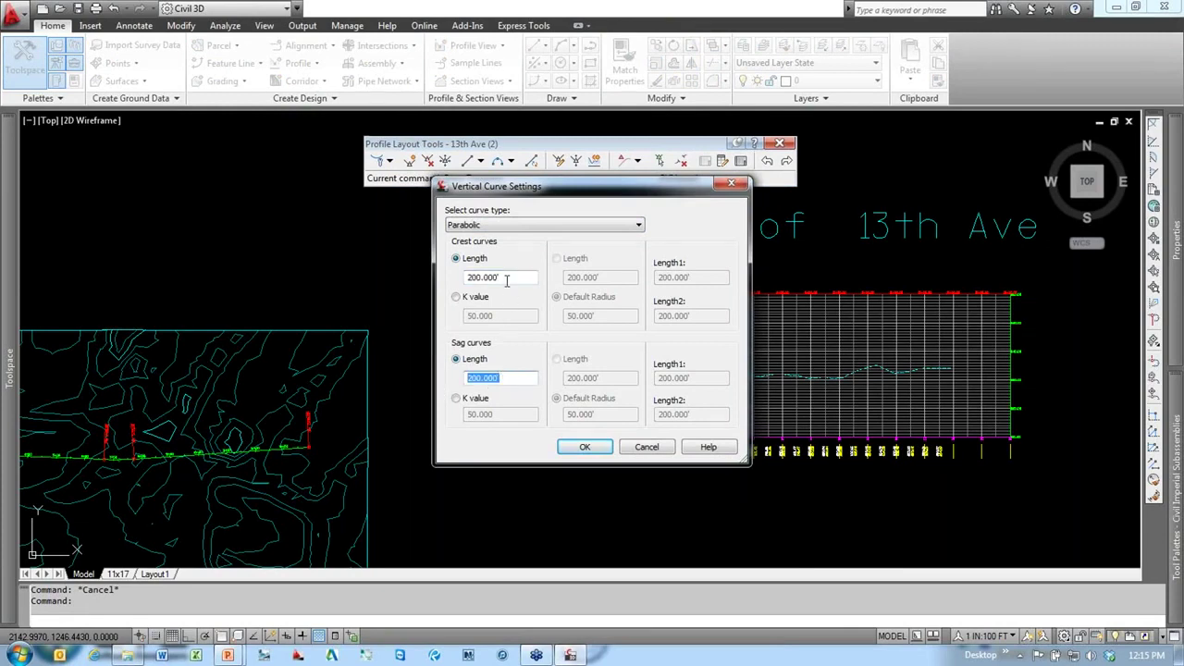
drag(506, 281, 440, 280)
drag(514, 380, 442, 387)
drag(522, 277, 441, 279)
text(100)
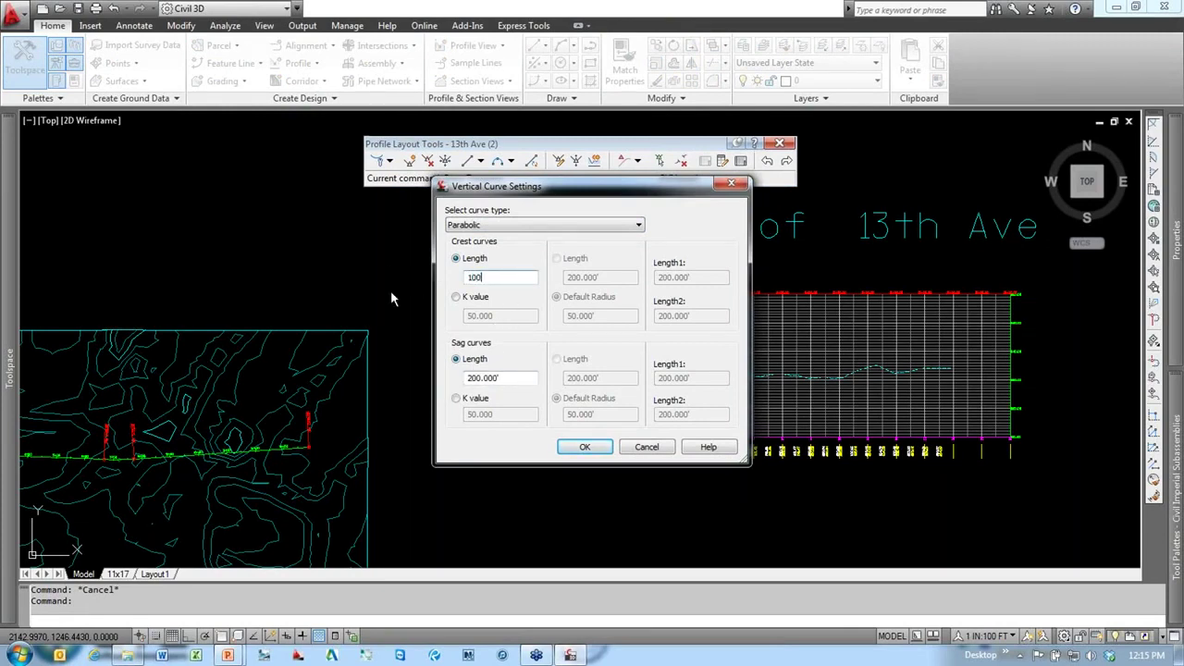
drag(516, 378, 443, 381)
text(100)
click(584, 447)
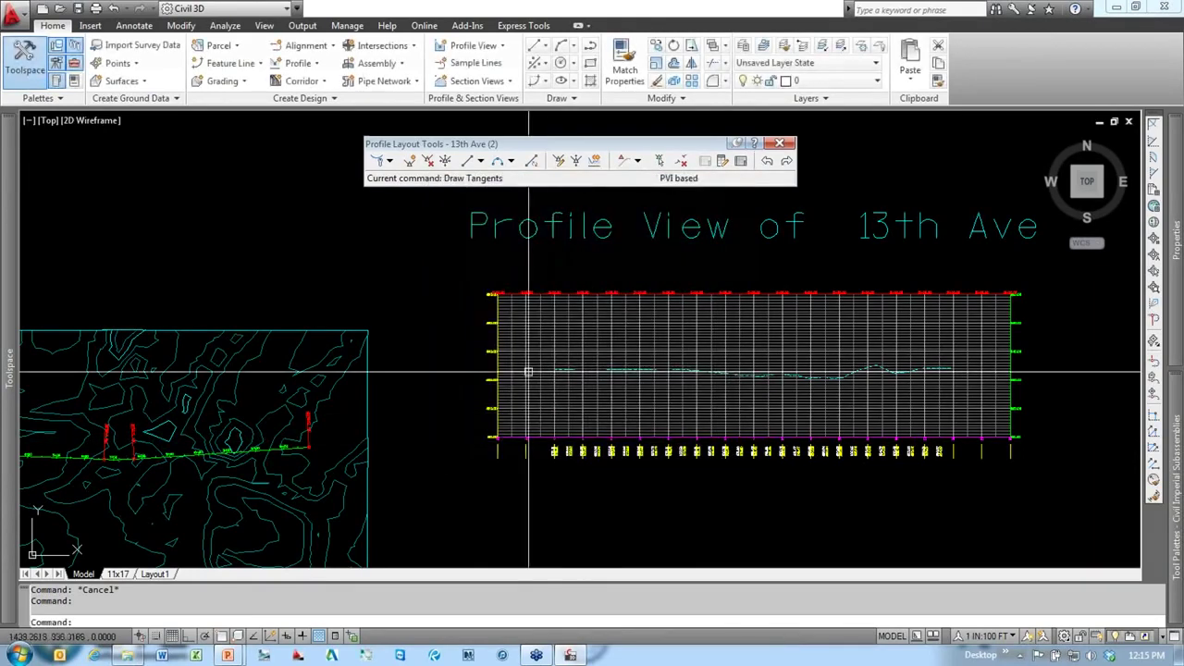
Step: Start Draw Tangents With Curves and snap the first point to the beginning of the existing ground line
click(390, 161)
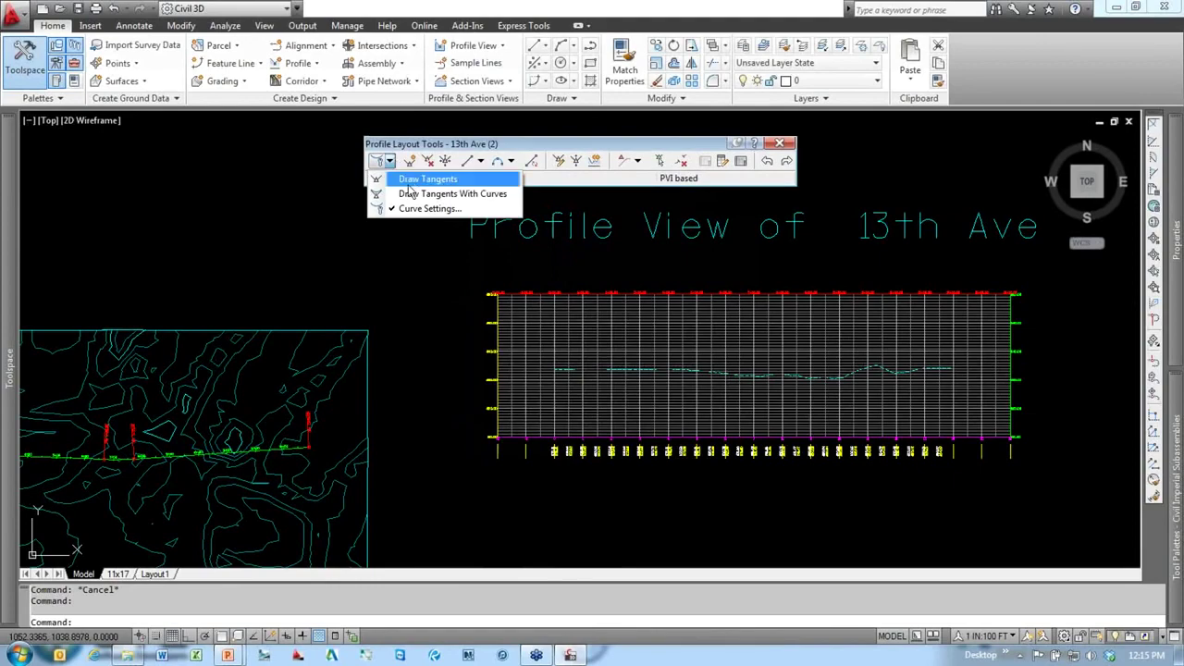
click(413, 196)
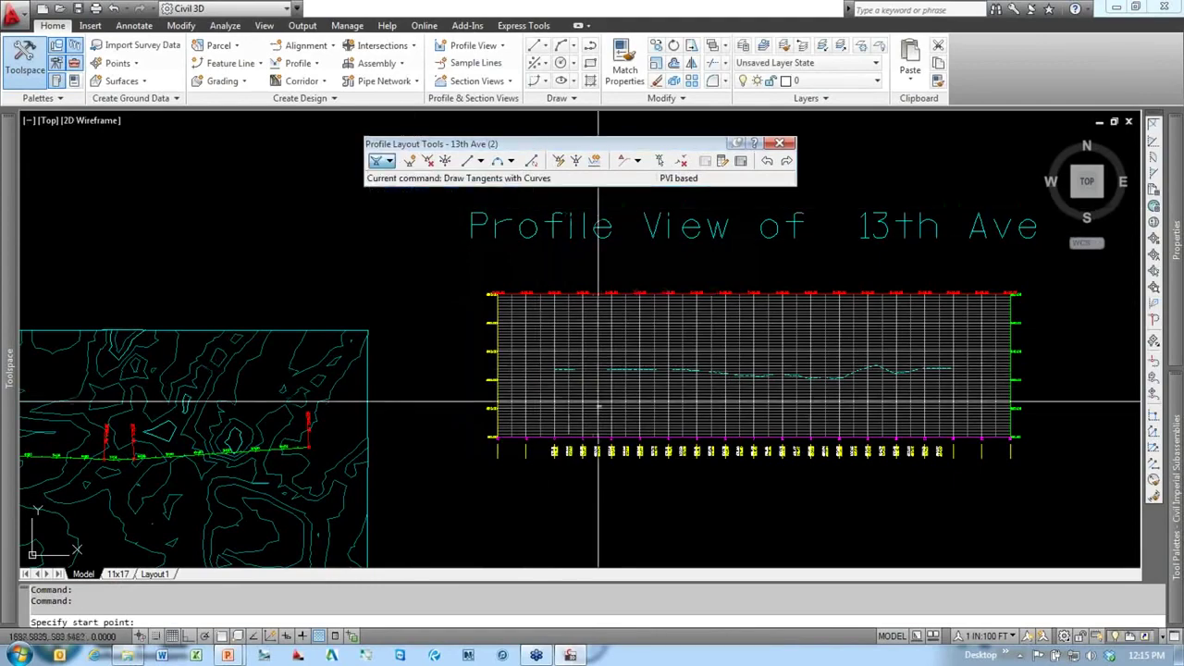
scroll(574, 379, up, 5)
scroll(539, 339, down, 4)
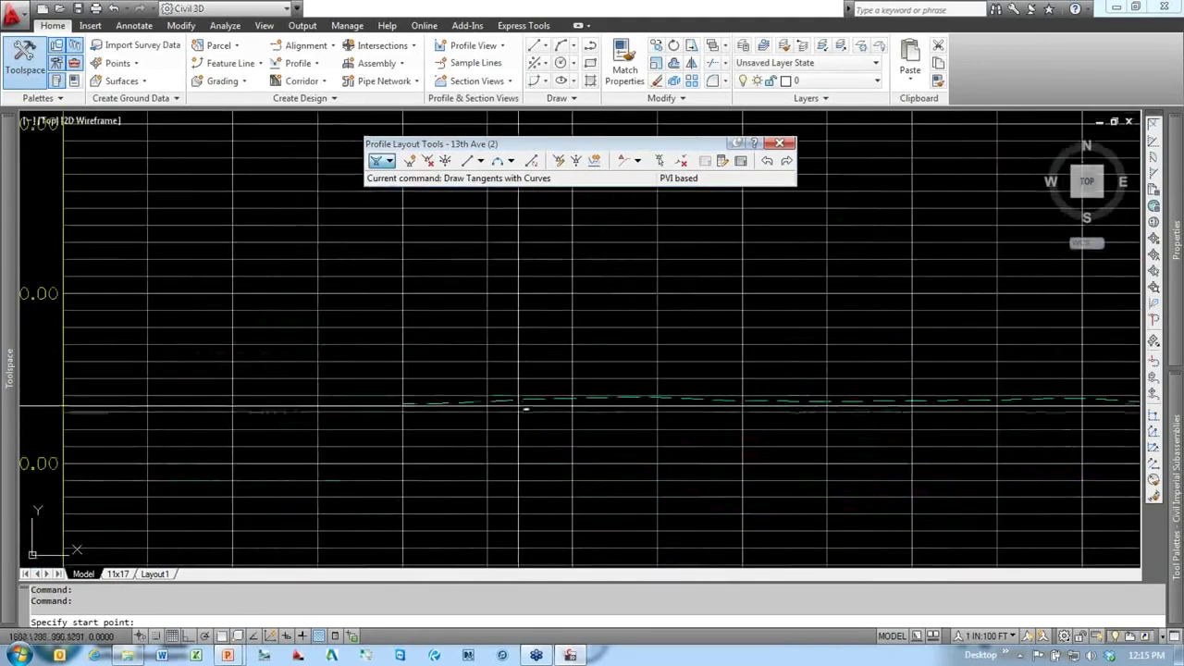
scroll(401, 414, up, 2)
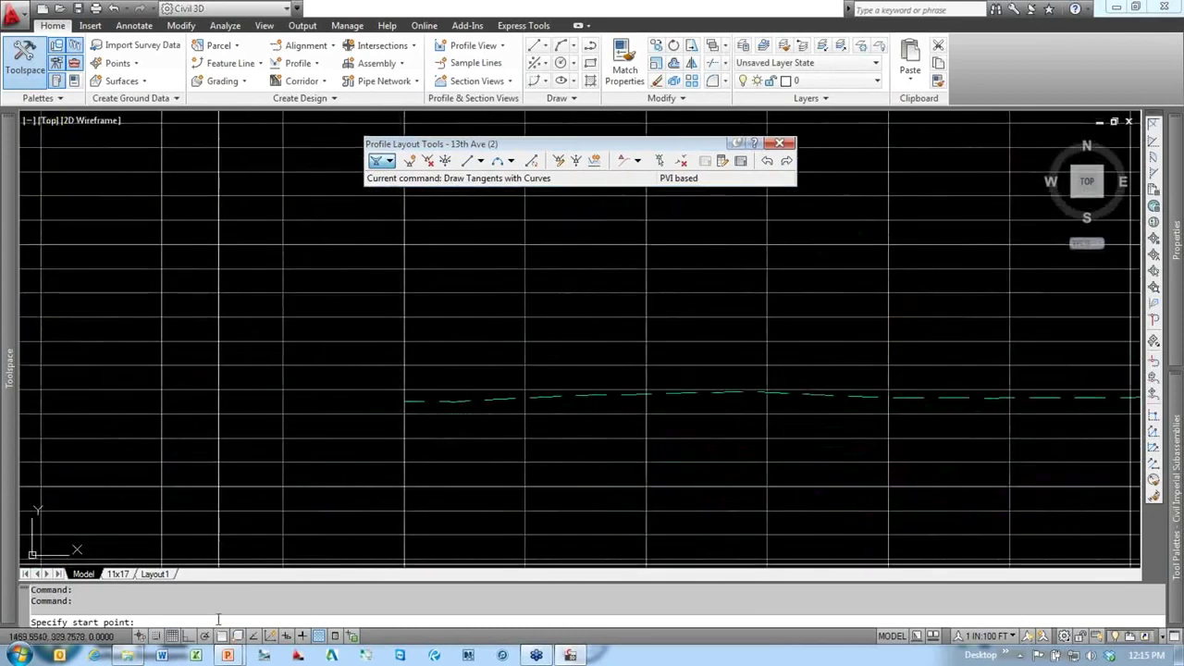
key(F3)
click(404, 403)
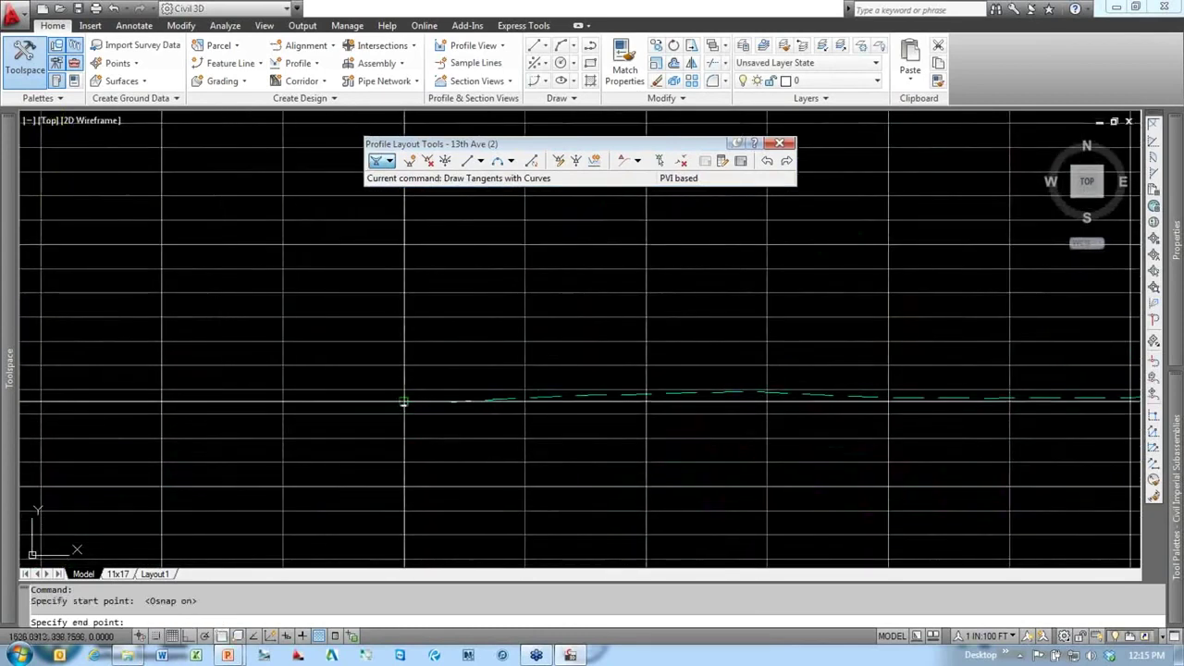
Step: With object snap off, place PVIs near stations 4+01, 7+25, 10+06 and 11+61, and finish at the existing ground line's far endpoint
scroll(510, 377, down, 3)
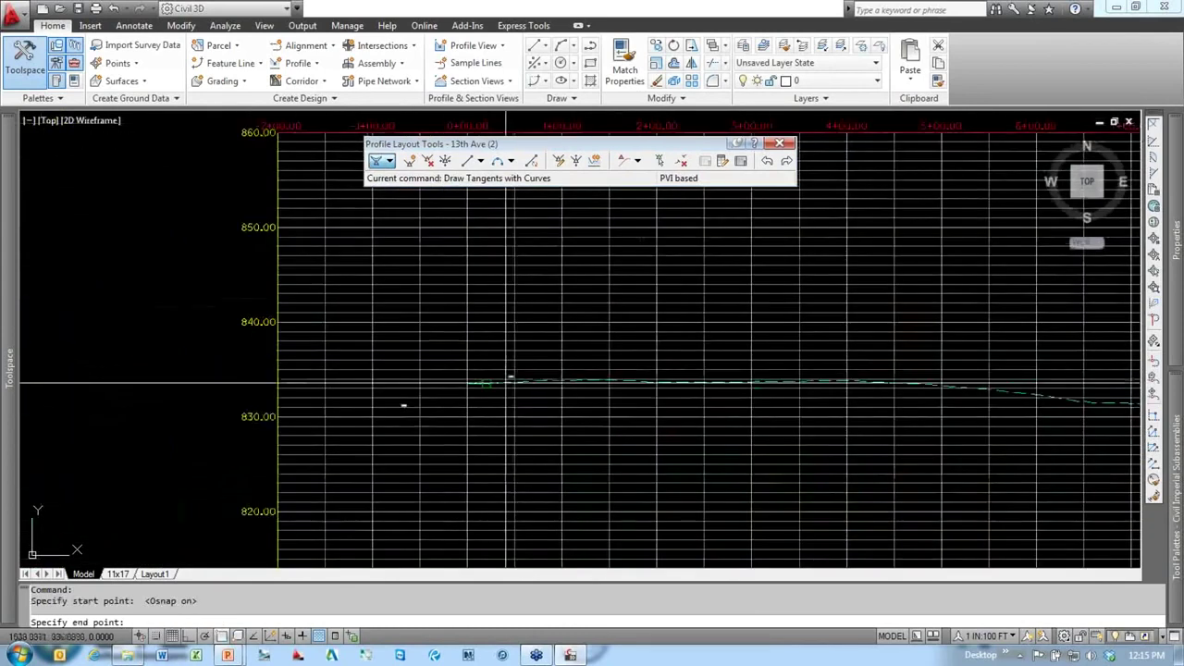
click(221, 636)
scroll(444, 414, down, 4)
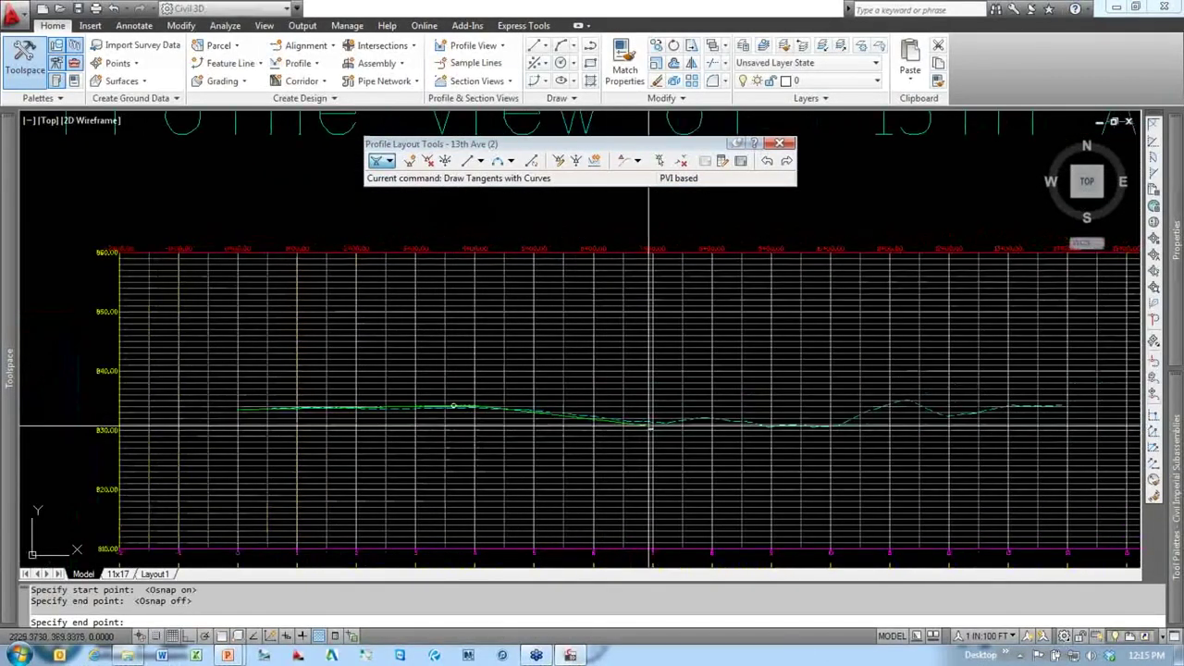
click(671, 426)
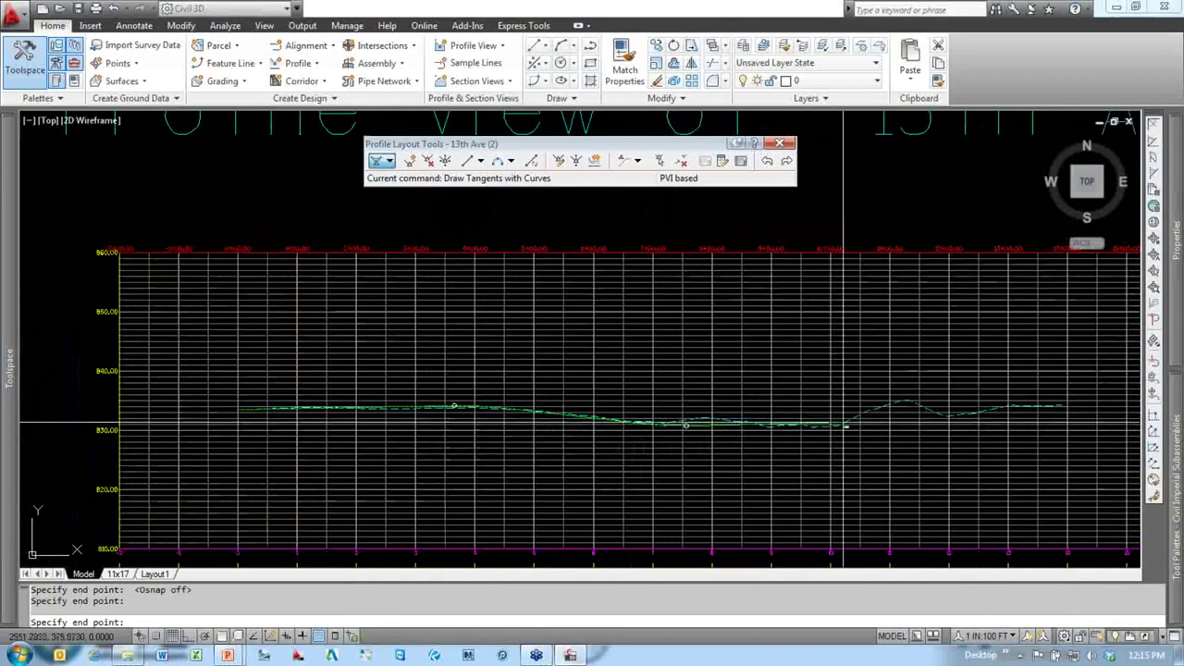
click(810, 428)
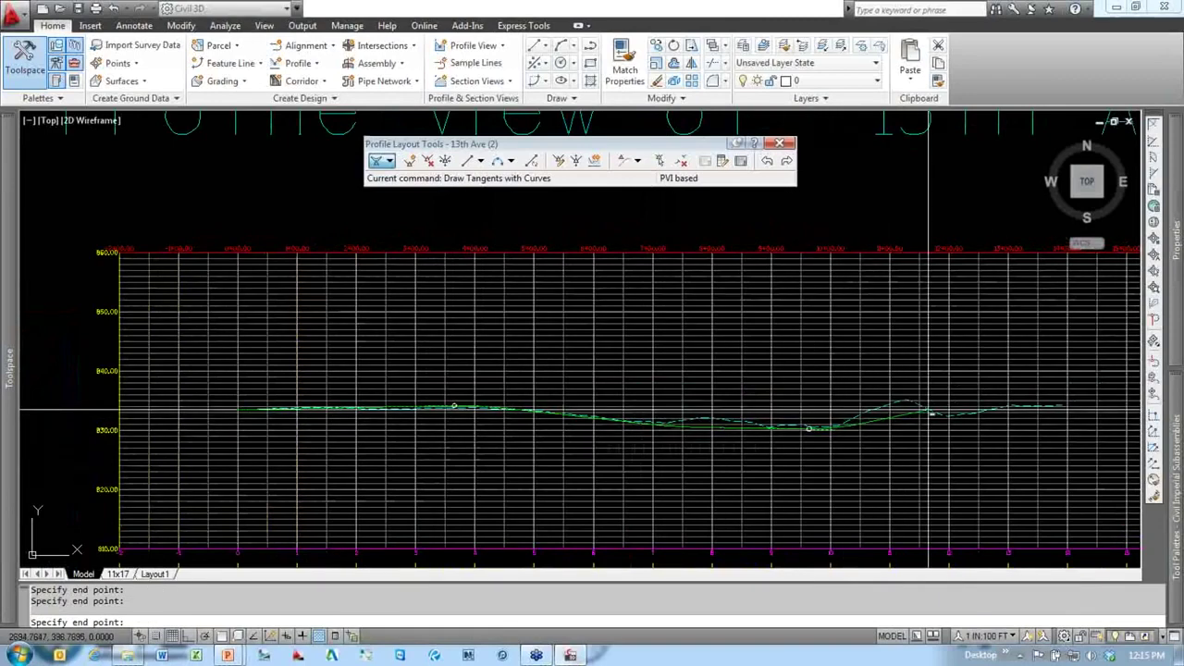
scroll(1041, 405, up, 3)
shift+right_click(1041, 404)
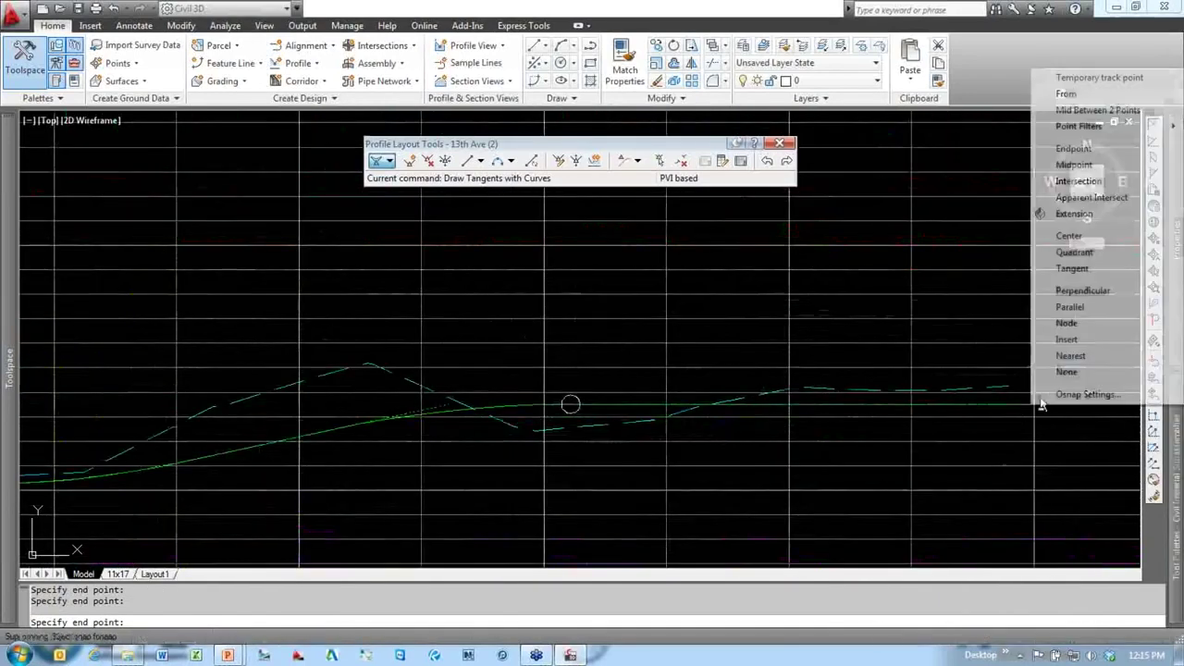
click(1073, 148)
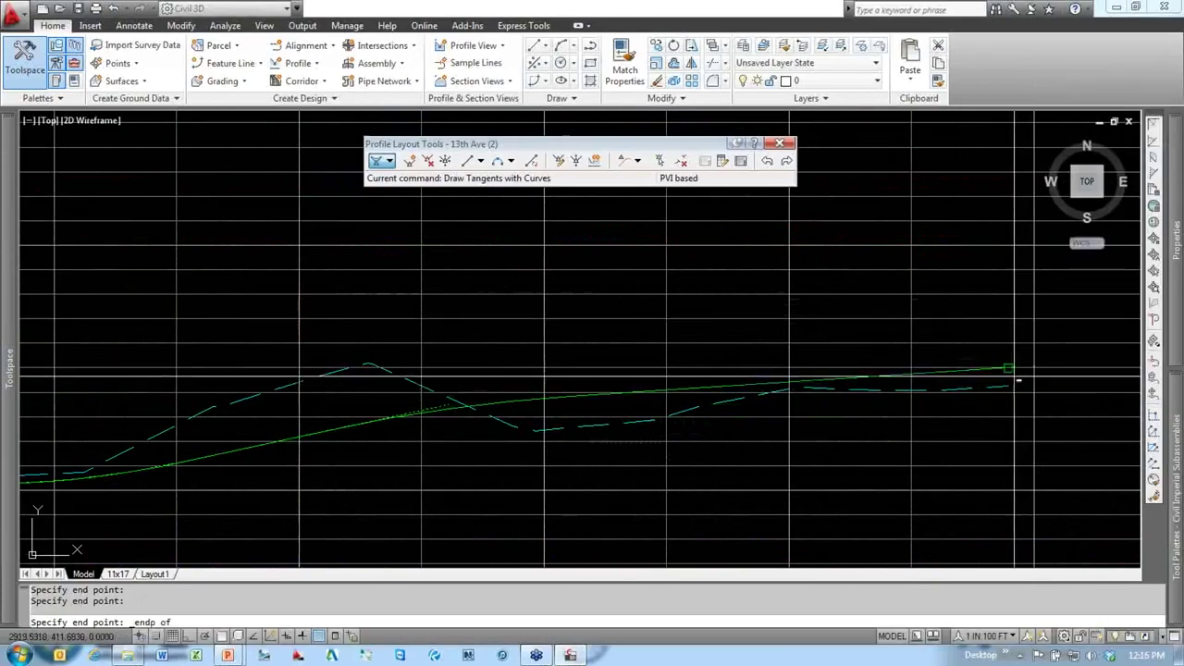
click(1018, 380)
key(Return)
scroll(906, 387, down, 5)
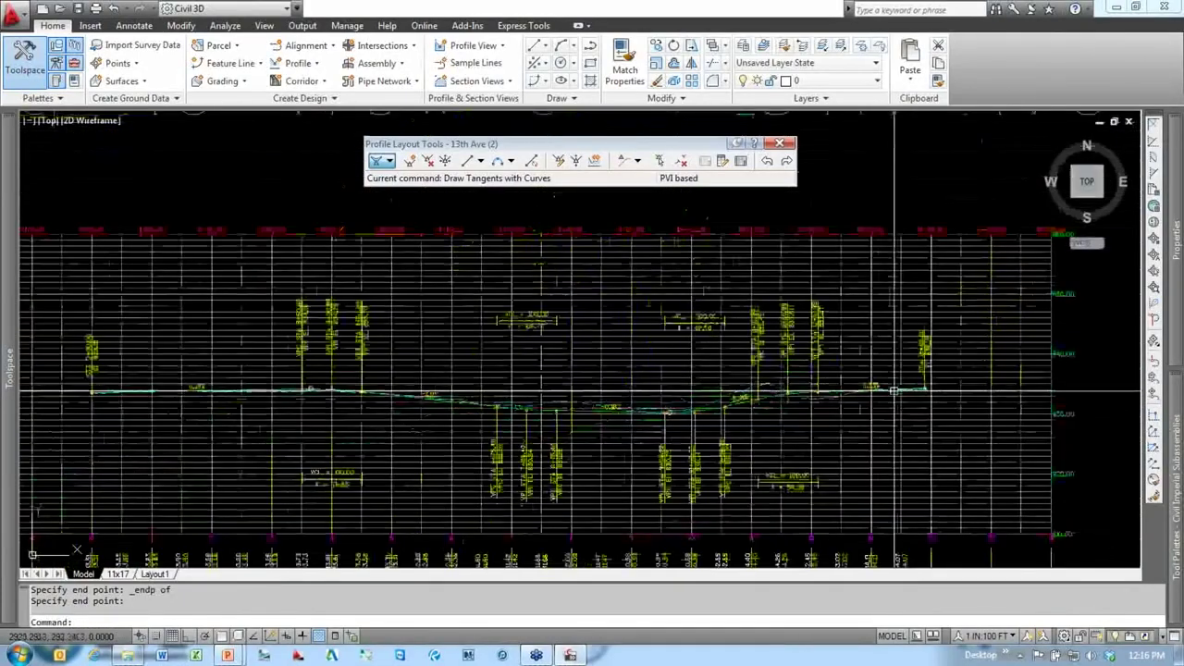
scroll(408, 412, up, 1)
scroll(408, 411, up, 2)
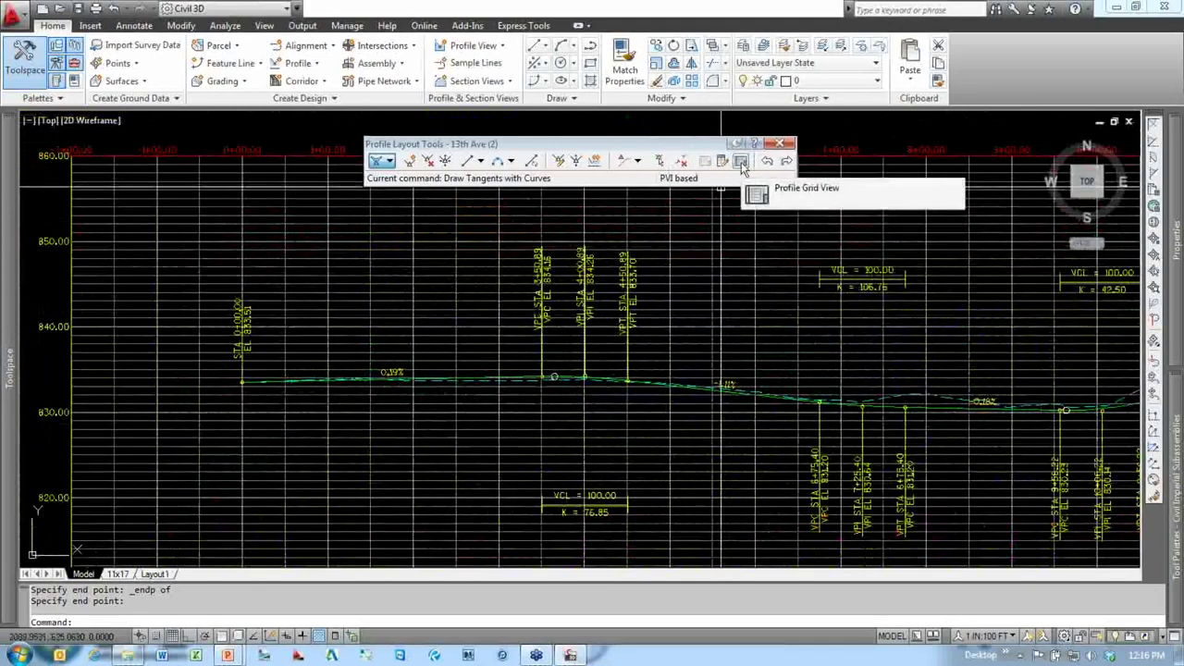
Step: In the Profile Grid View, set PVI 2's station to 4+00 and its elevation to 834.3
click(742, 162)
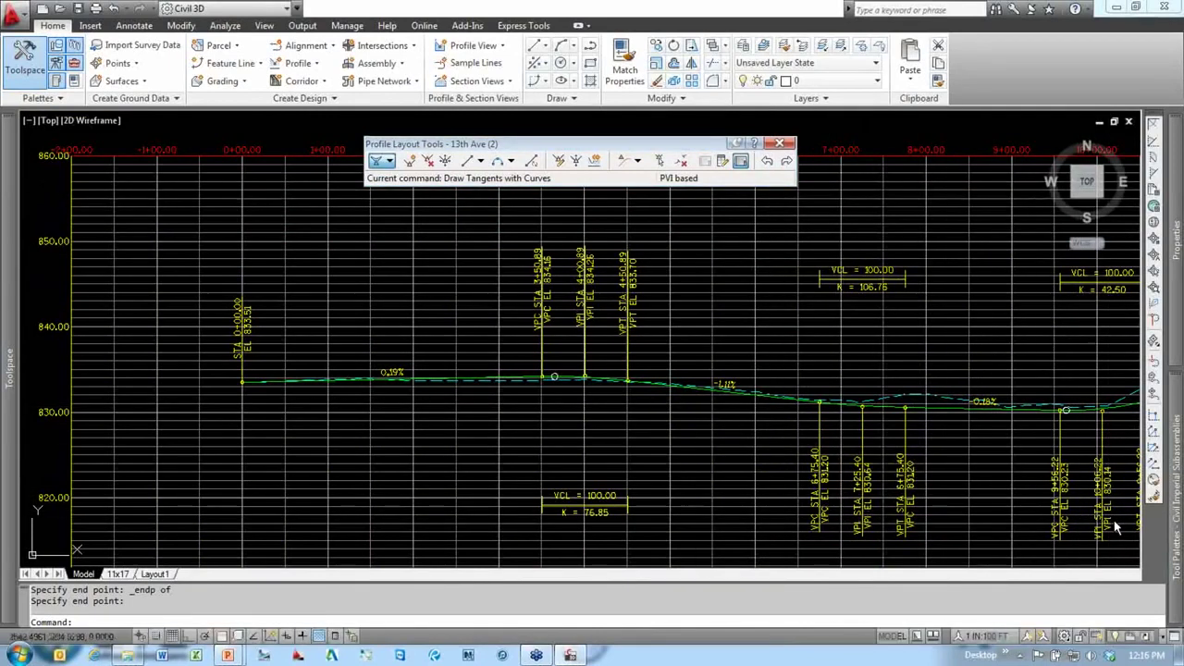
scroll(746, 328, down, 4)
scroll(844, 356, down, 1)
middle_drag(1046, 291, 899, 337)
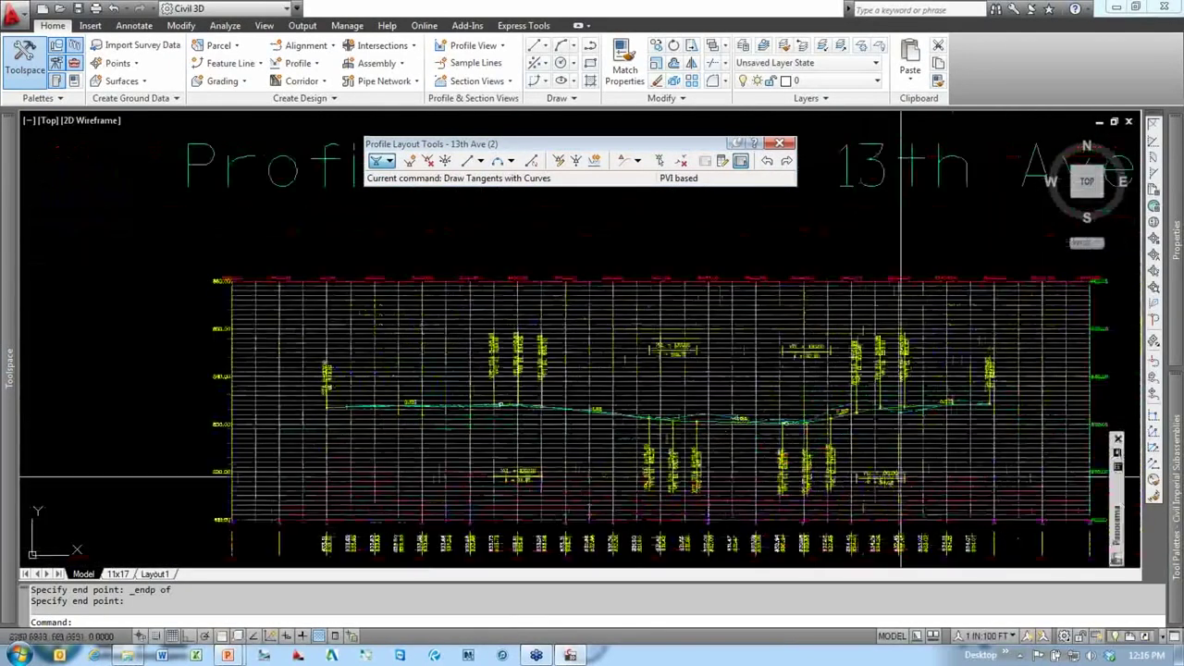
mouse_move(1118, 531)
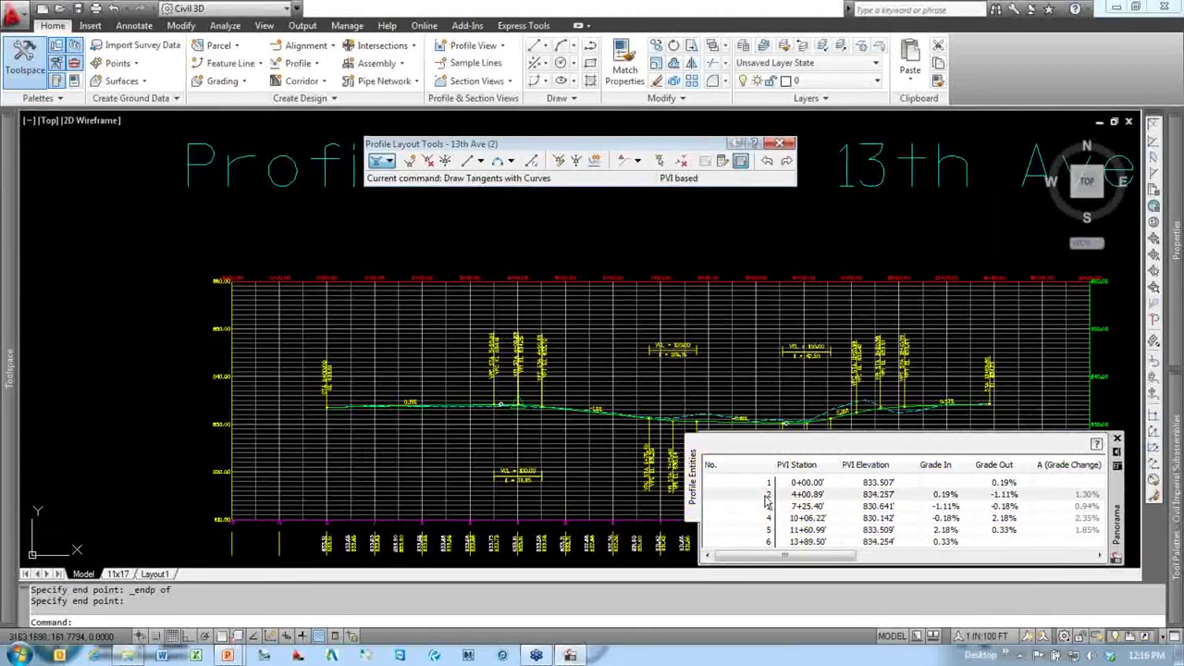
double_click(806, 495)
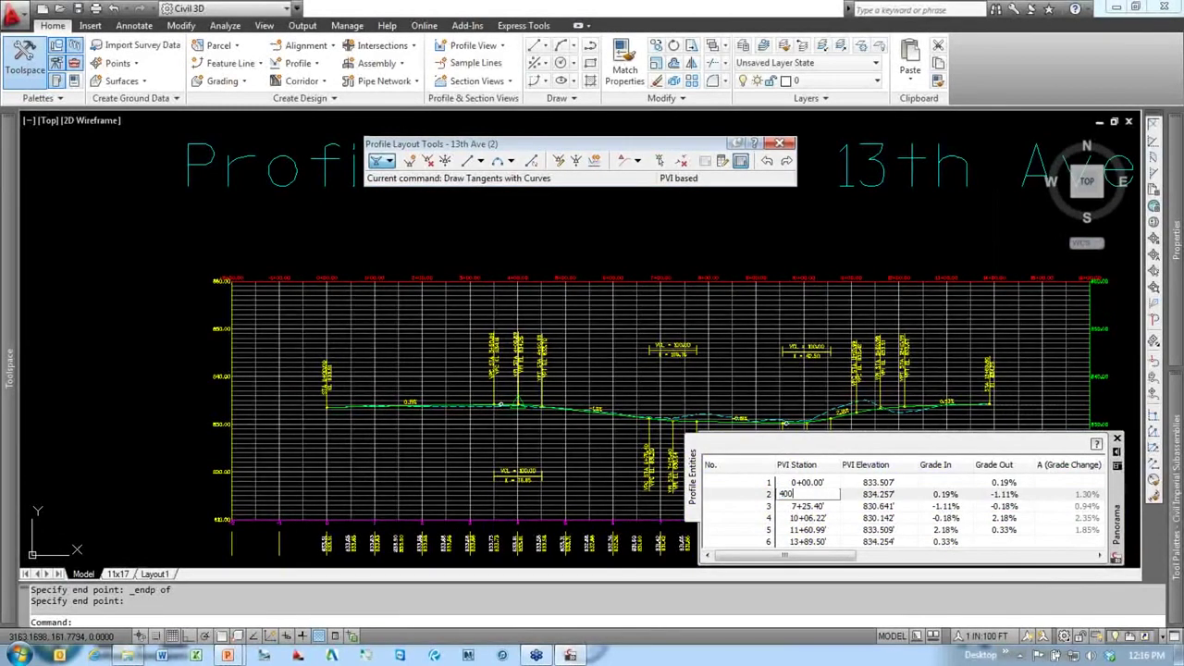
key(Return)
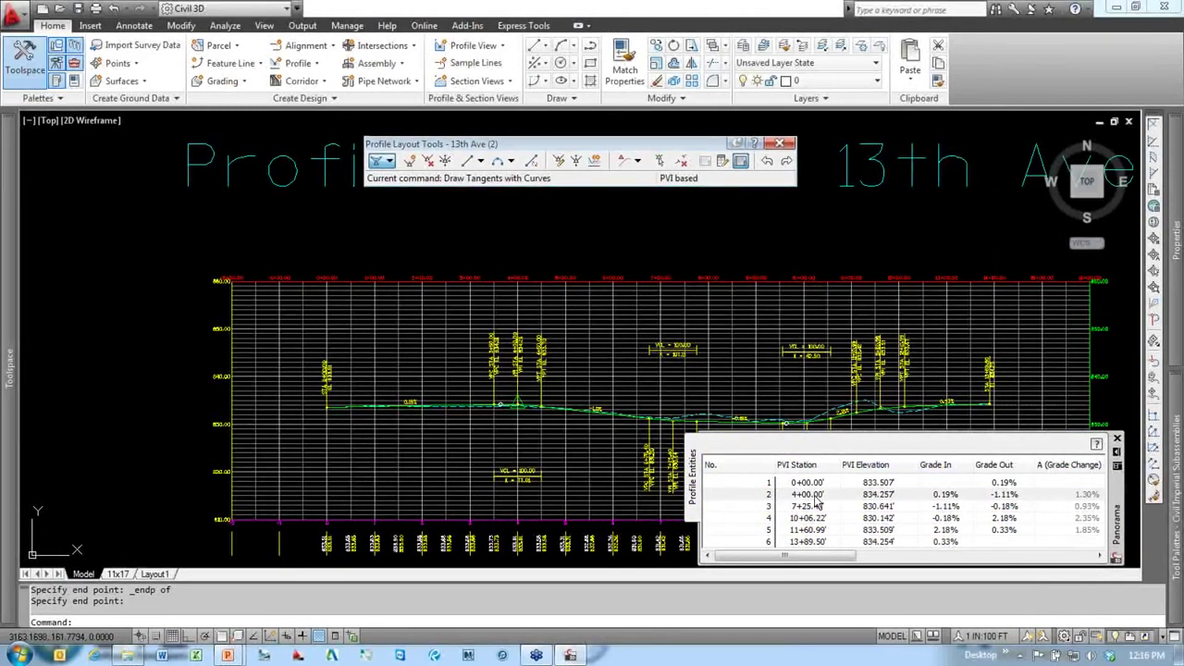
double_click(880, 497)
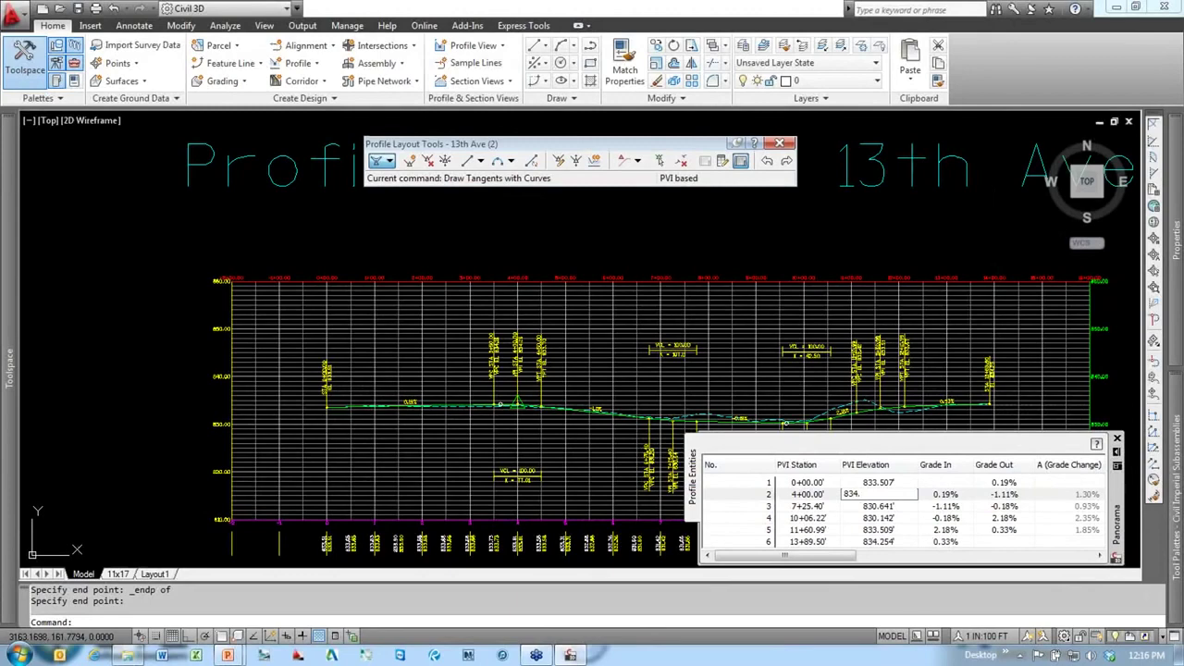
text(834.3)
key(Return)
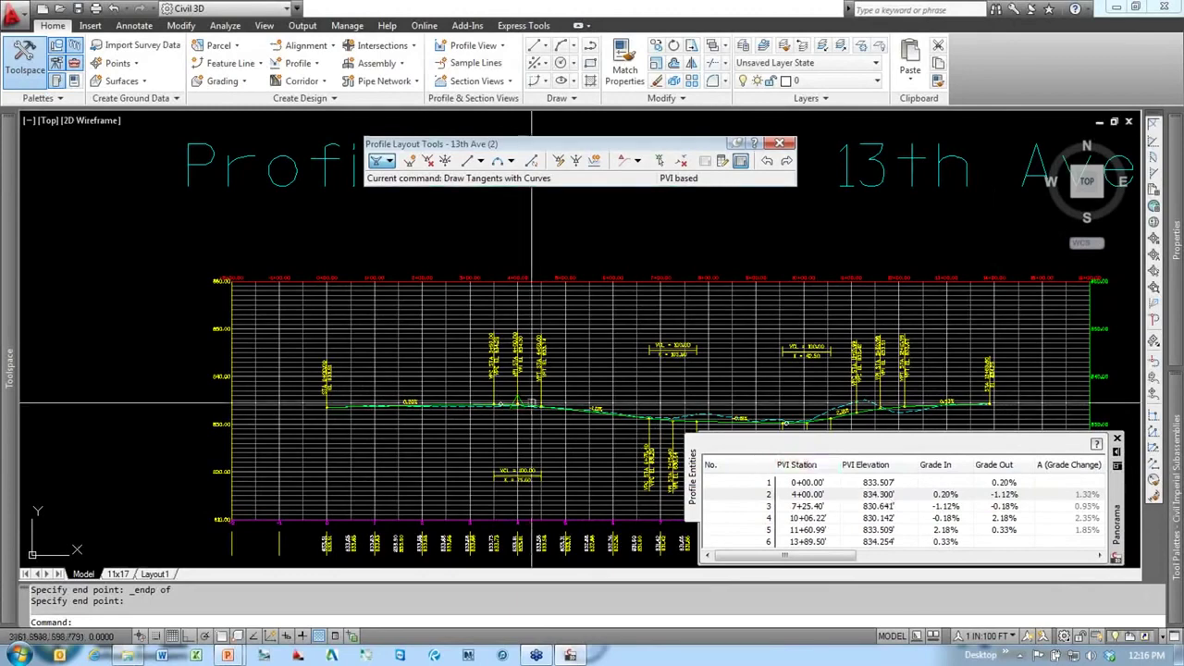
Step: Examine the labels around the PVI at station 4+00, and select the layout profile to inspect its grips
scroll(505, 368, up, 5)
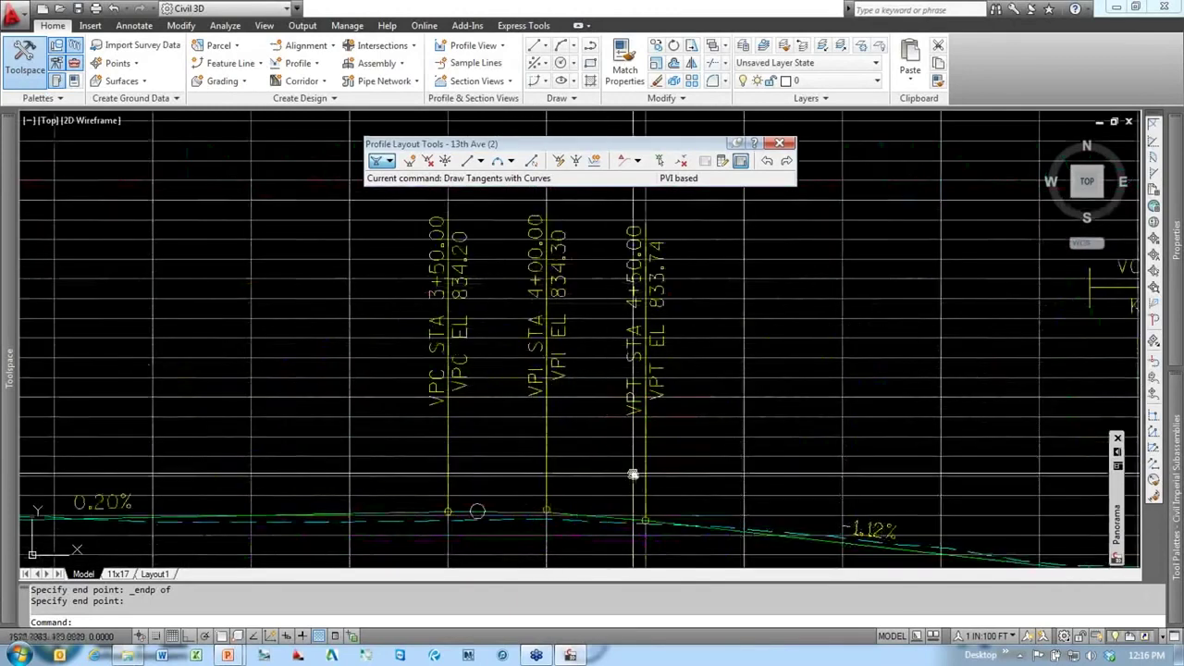
middle_drag(635, 476, 563, 421)
key(Escape)
key(Escape)
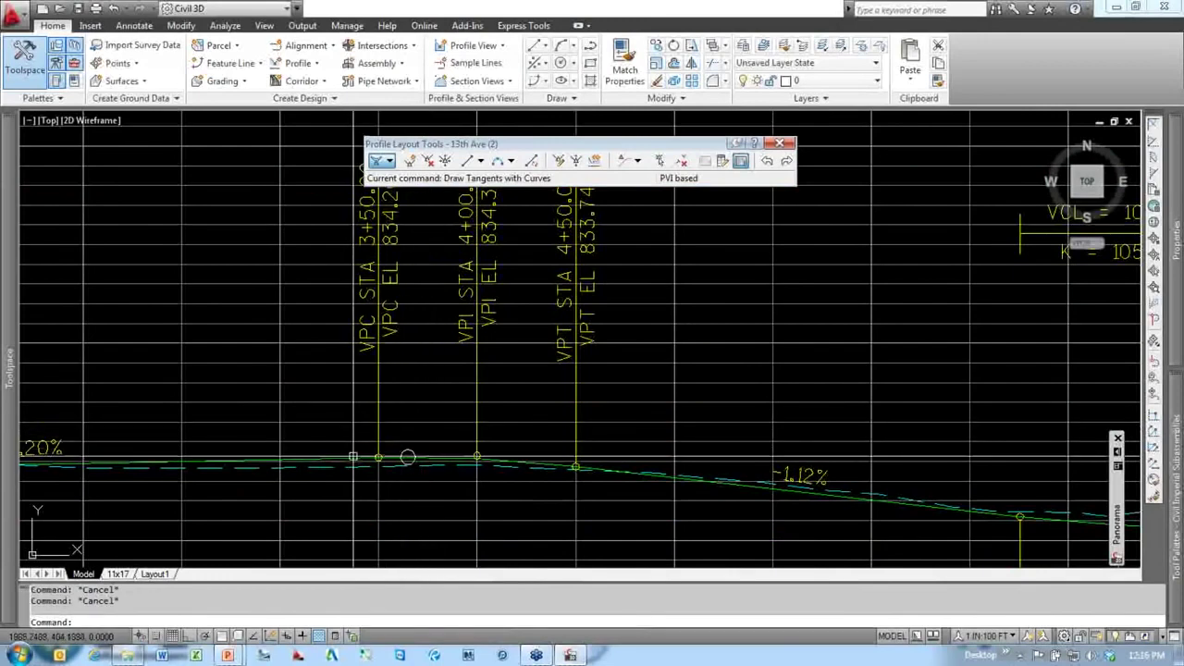
click(408, 457)
scroll(457, 450, down, 2)
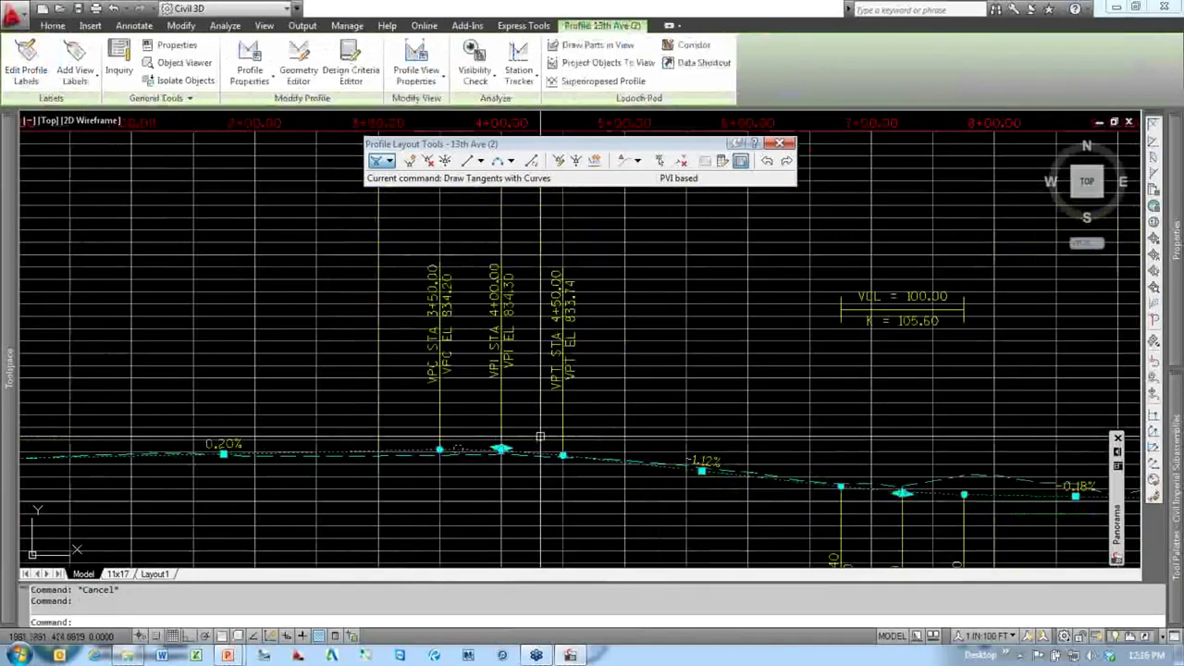
scroll(604, 460, down, 4)
scroll(675, 460, up, 3)
middle_drag(679, 441, 661, 404)
scroll(544, 411, up, 3)
scroll(618, 372, down, 4)
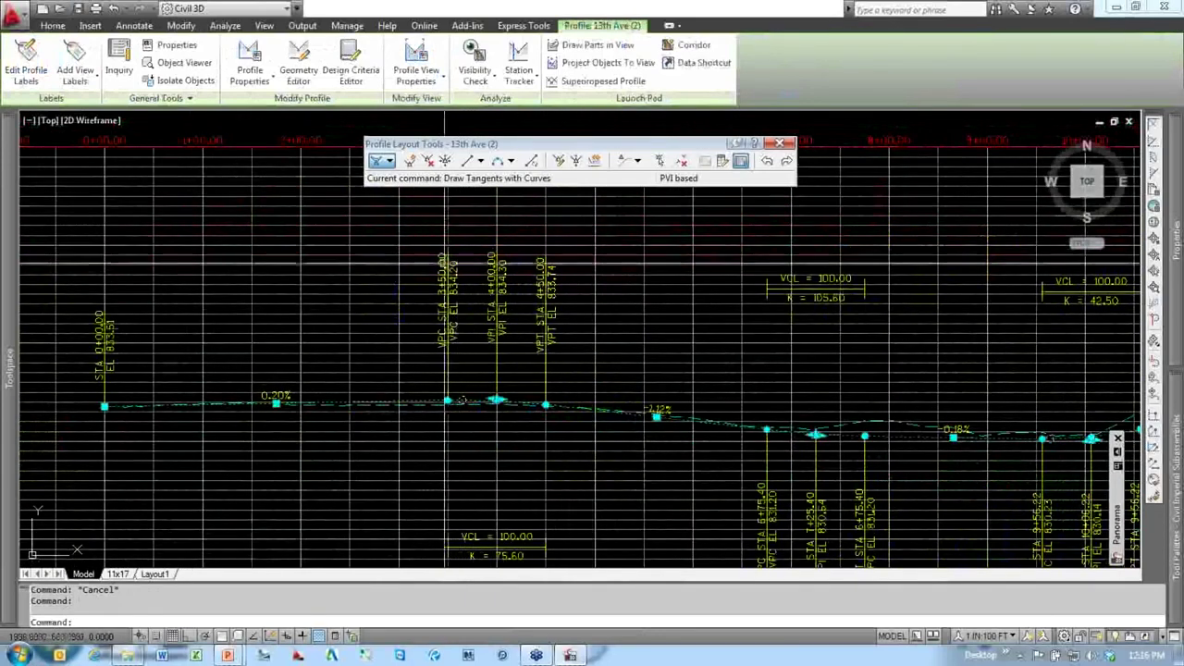
scroll(500, 400, up, 2)
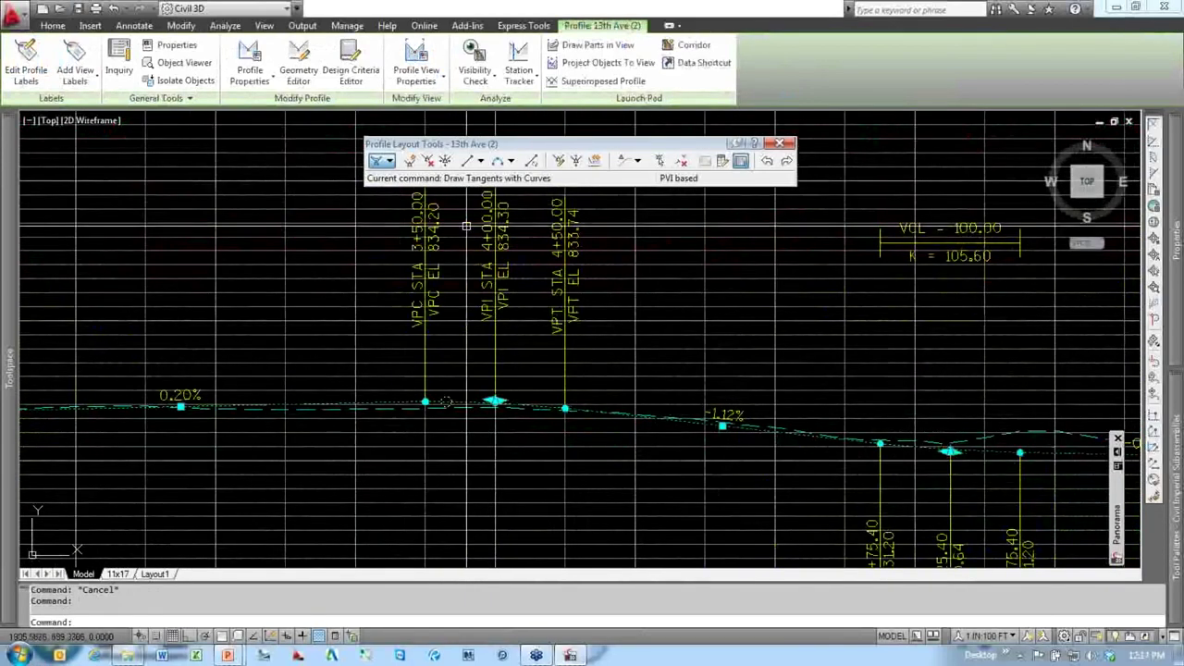
Step: Delete the PVI at station 4+00 from the layout profile
click(428, 163)
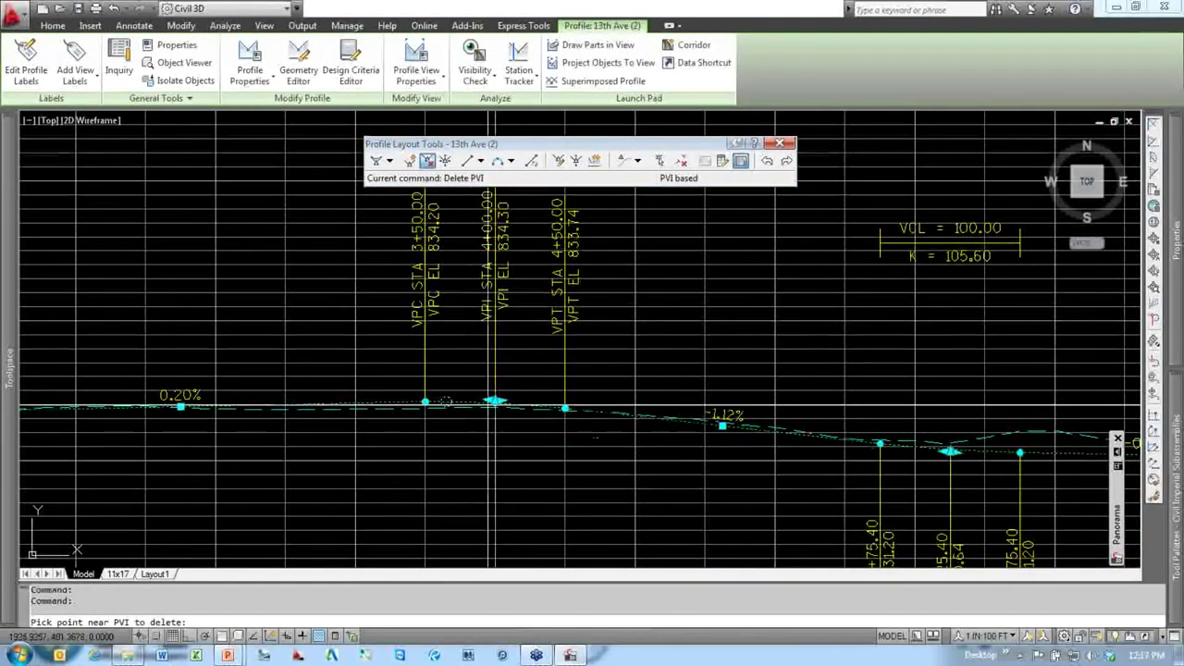
click(495, 403)
key(Return)
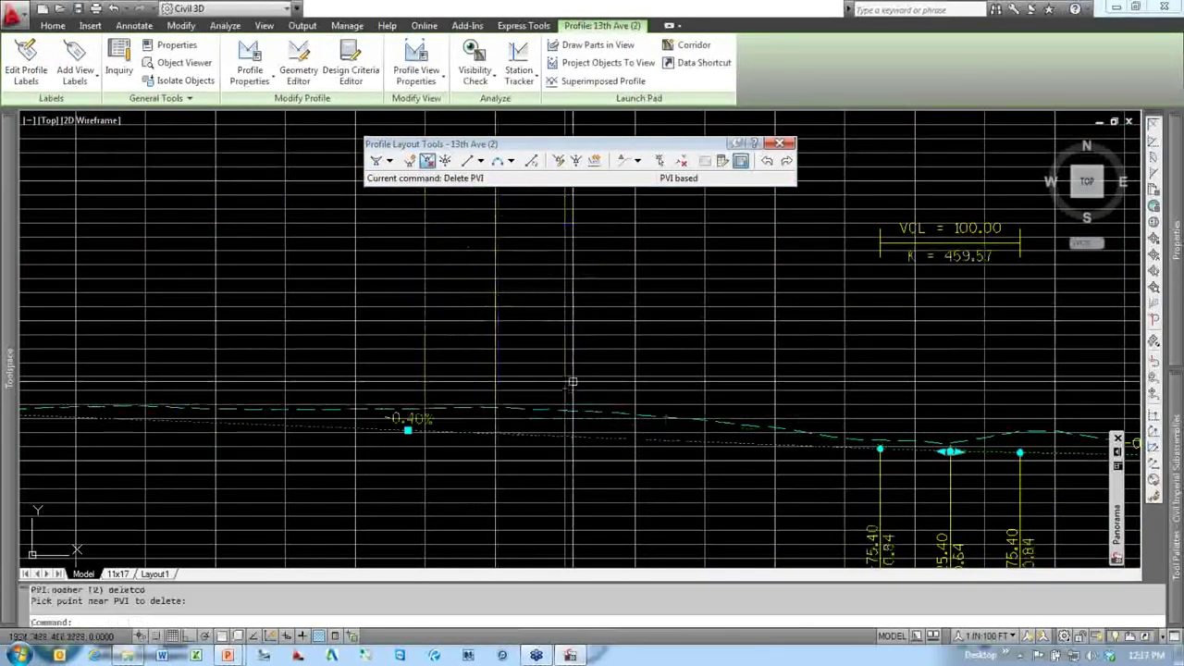
Step: Insert a PVI on the layout profile at about station 4+14, elevation about 833.97
scroll(592, 380, down, 2)
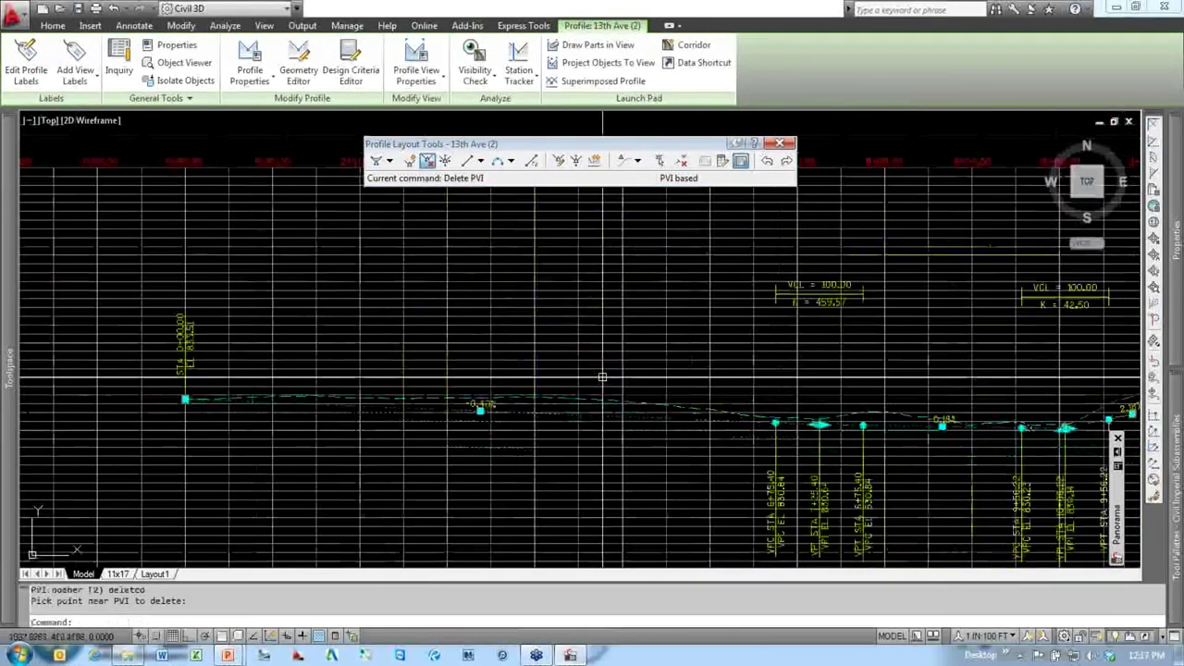
click(411, 163)
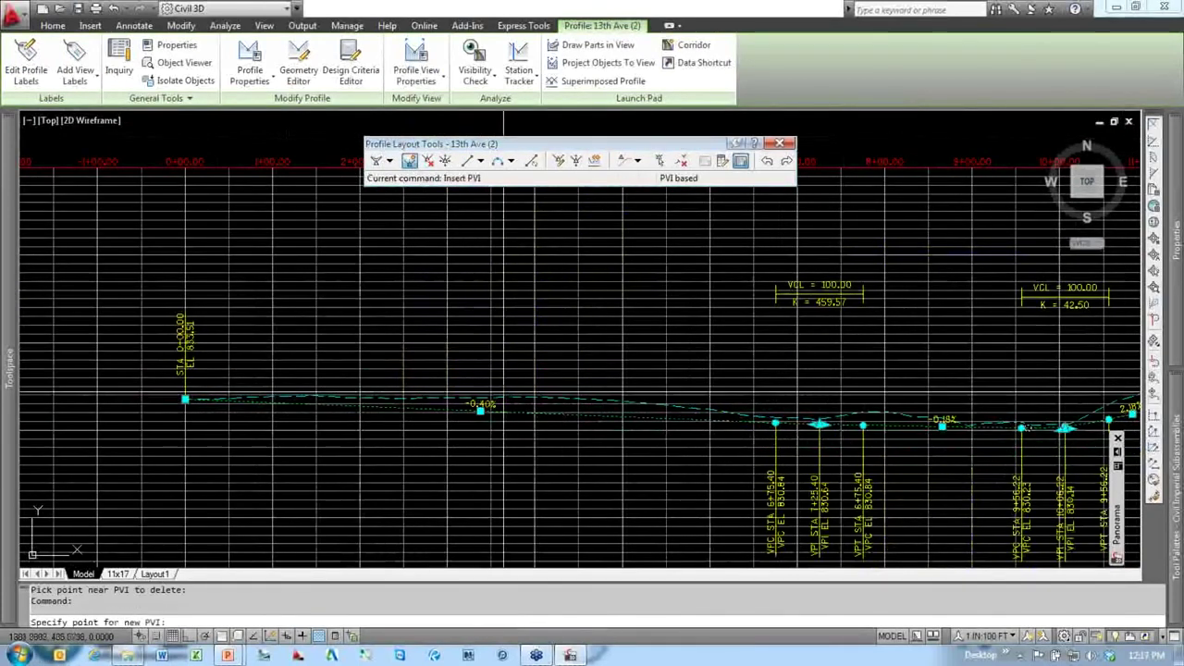
click(548, 396)
key(Return)
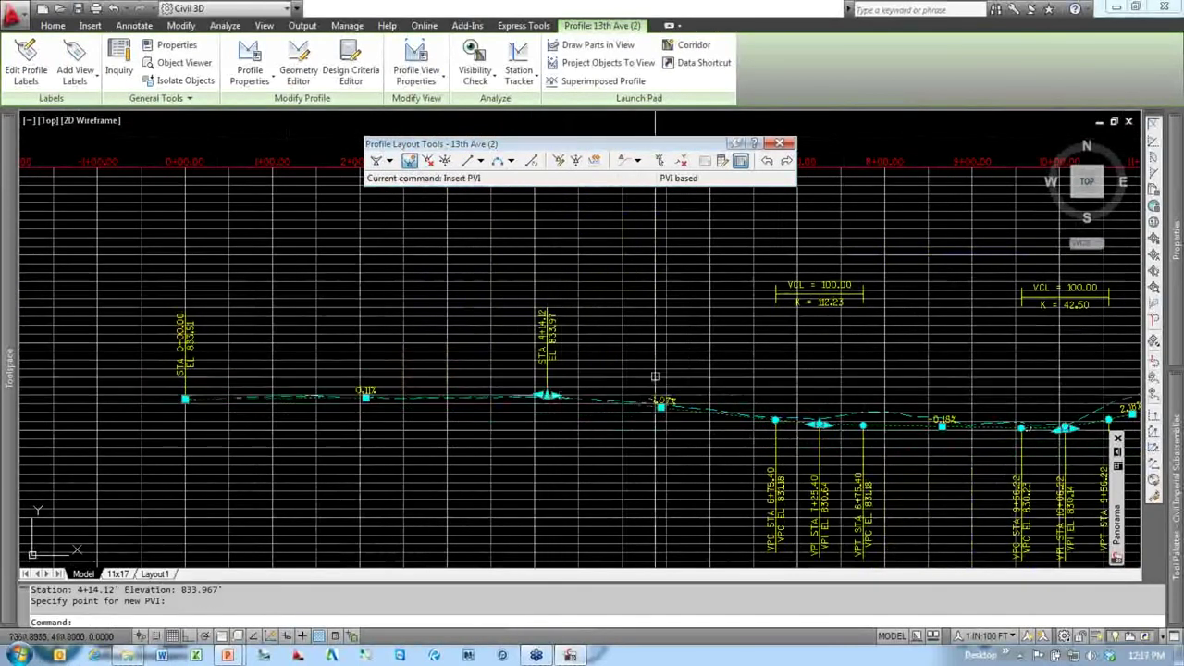
scroll(555, 393, up, 2)
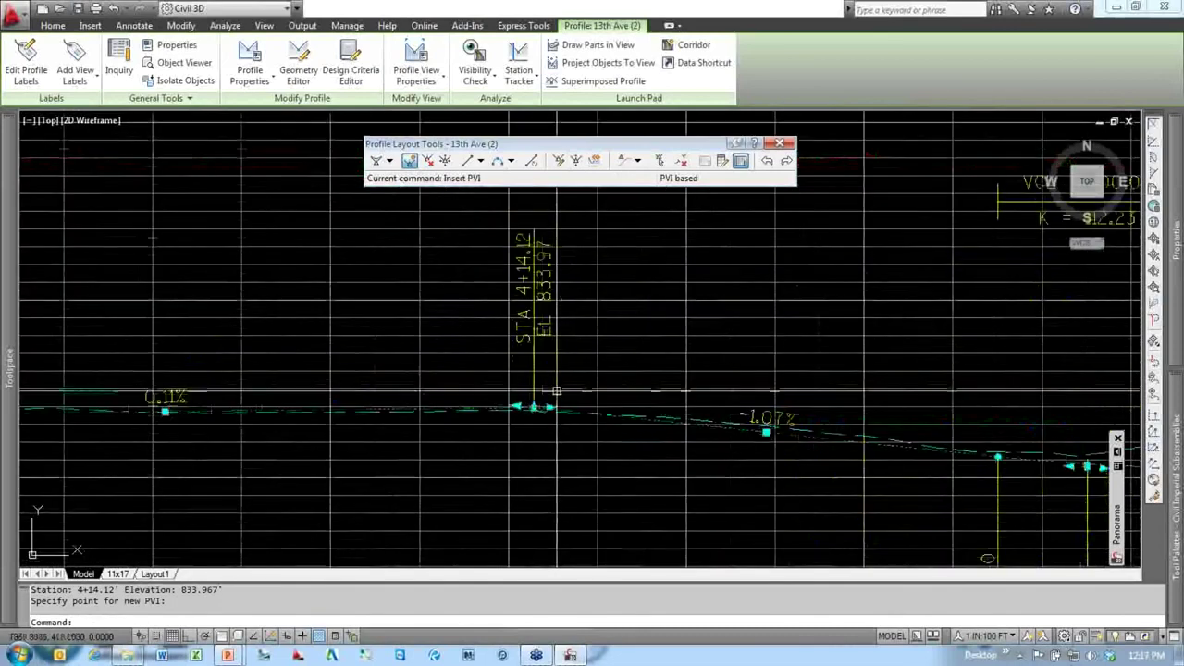
Step: Add a PVI-based free vertical parabola with a 50-foot curve length at the PVI near station 4+14
click(512, 162)
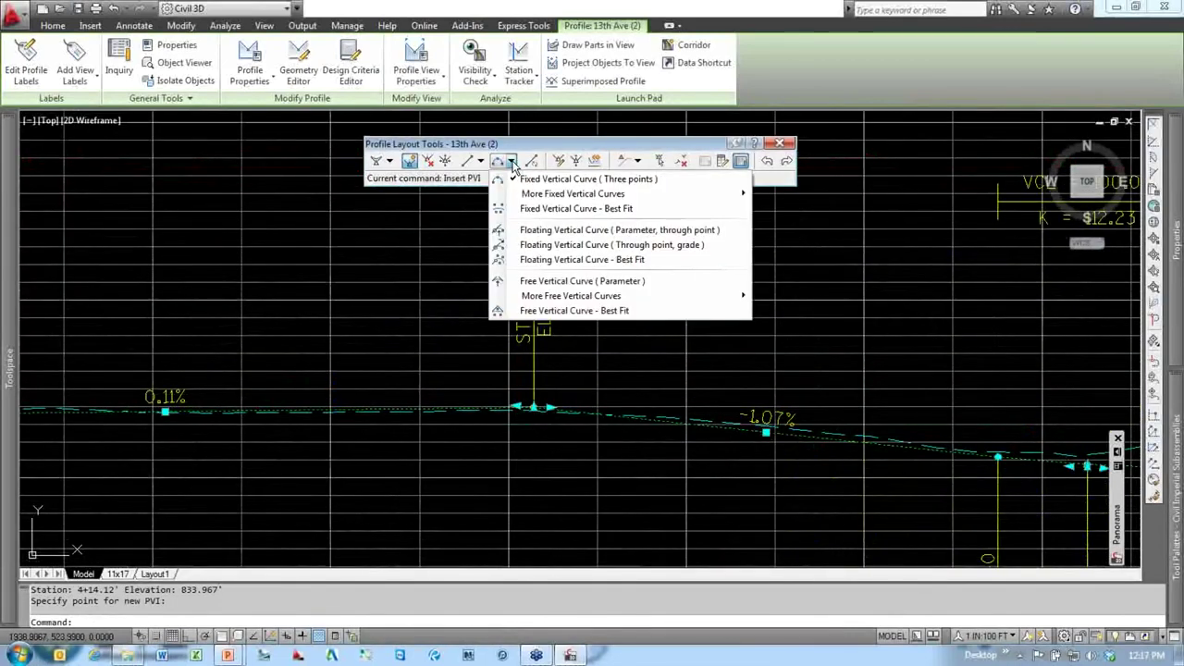
mouse_move(600, 301)
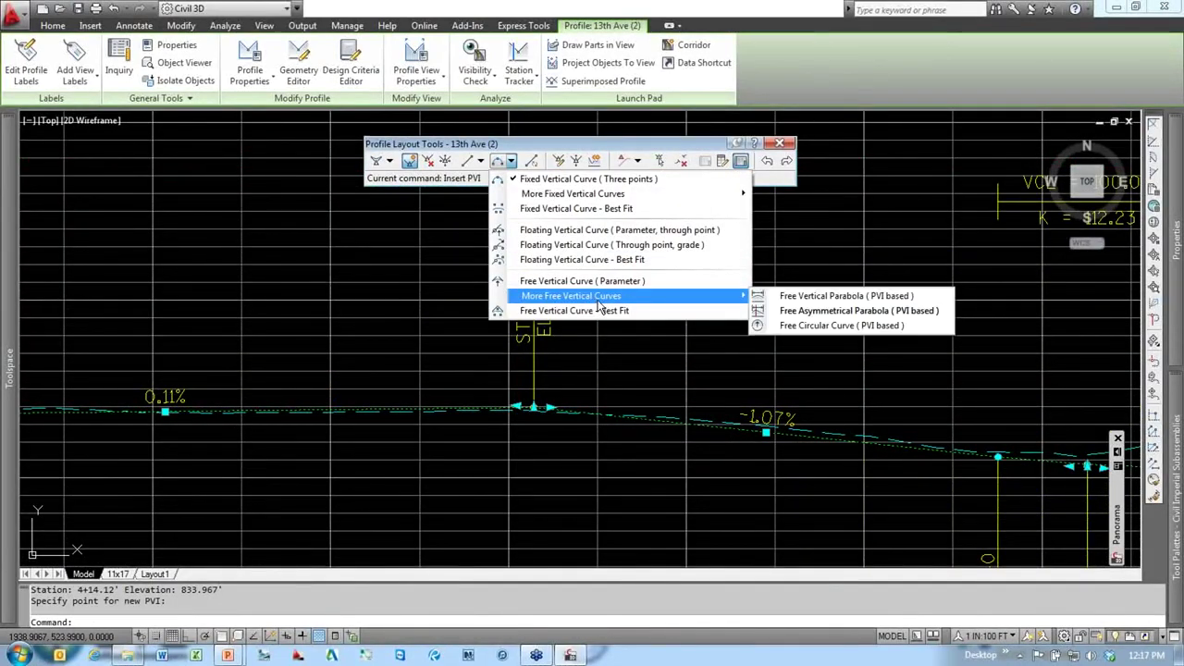
click(805, 297)
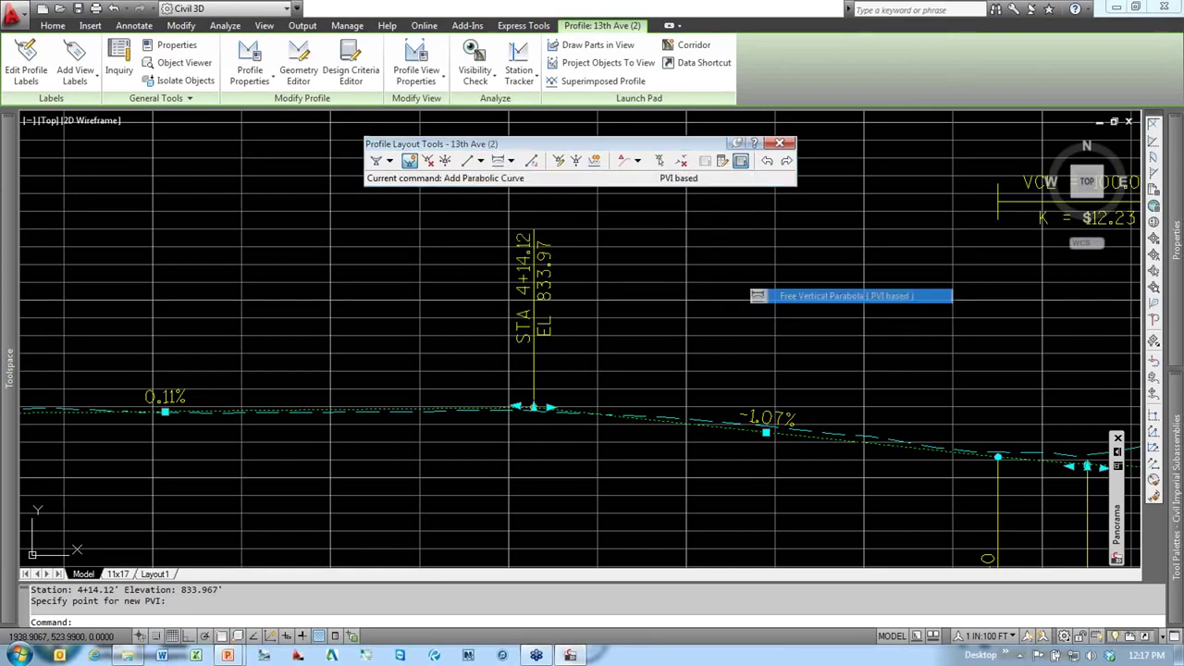
click(534, 410)
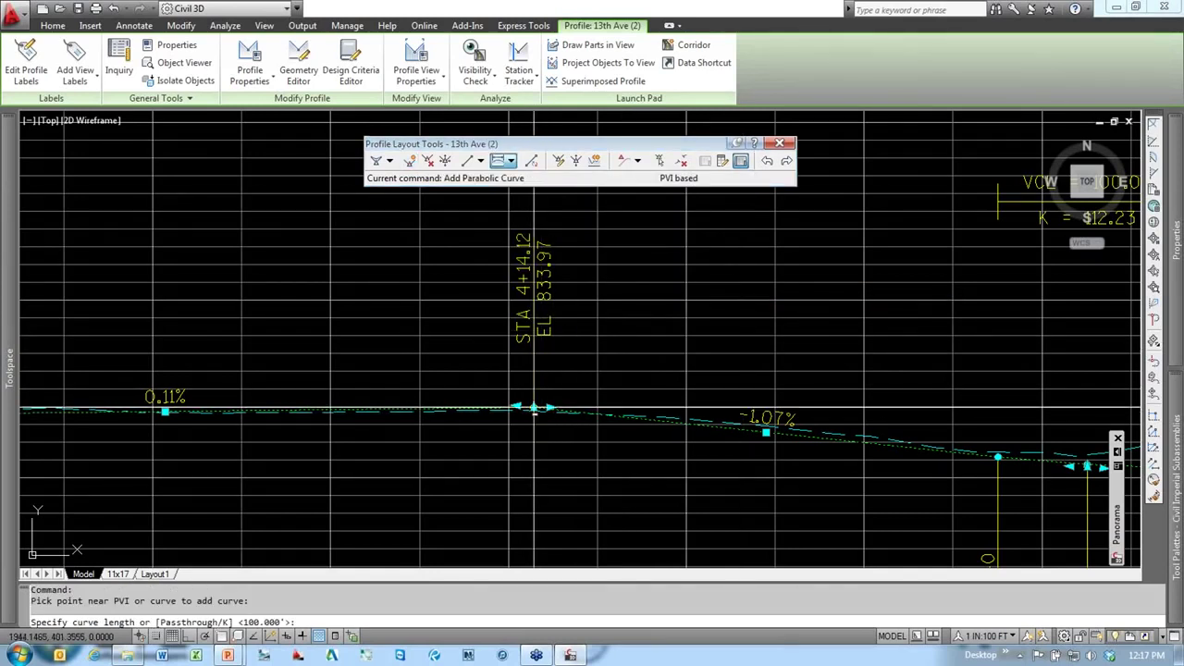
text(50)
key(Return)
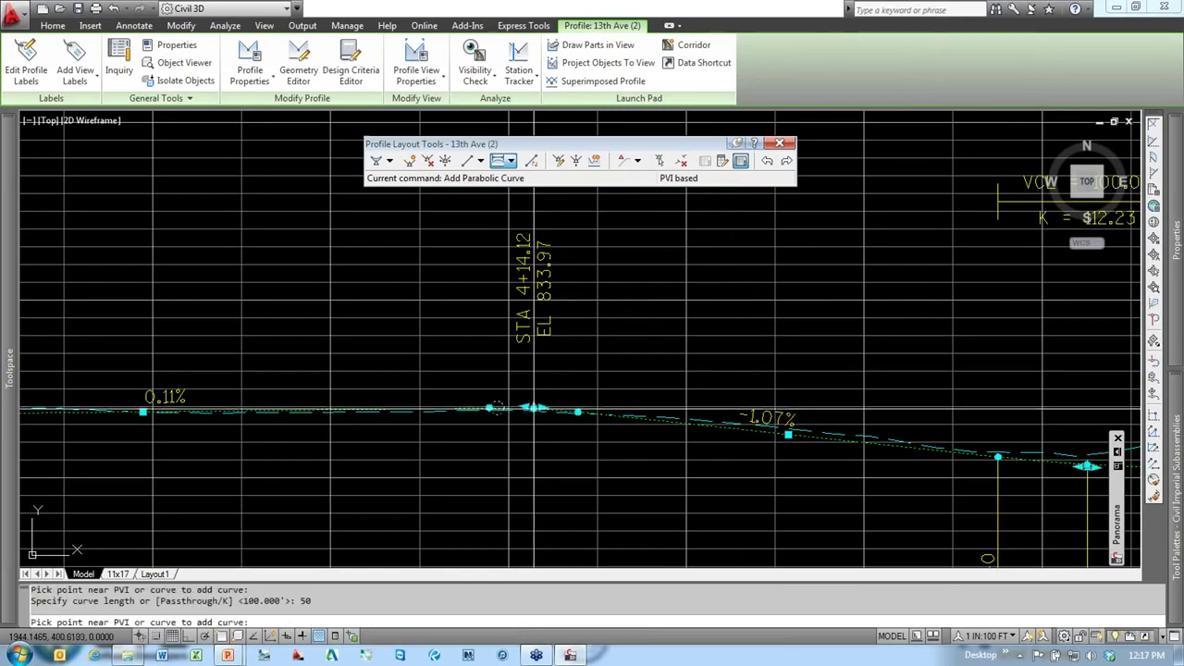
key(Return)
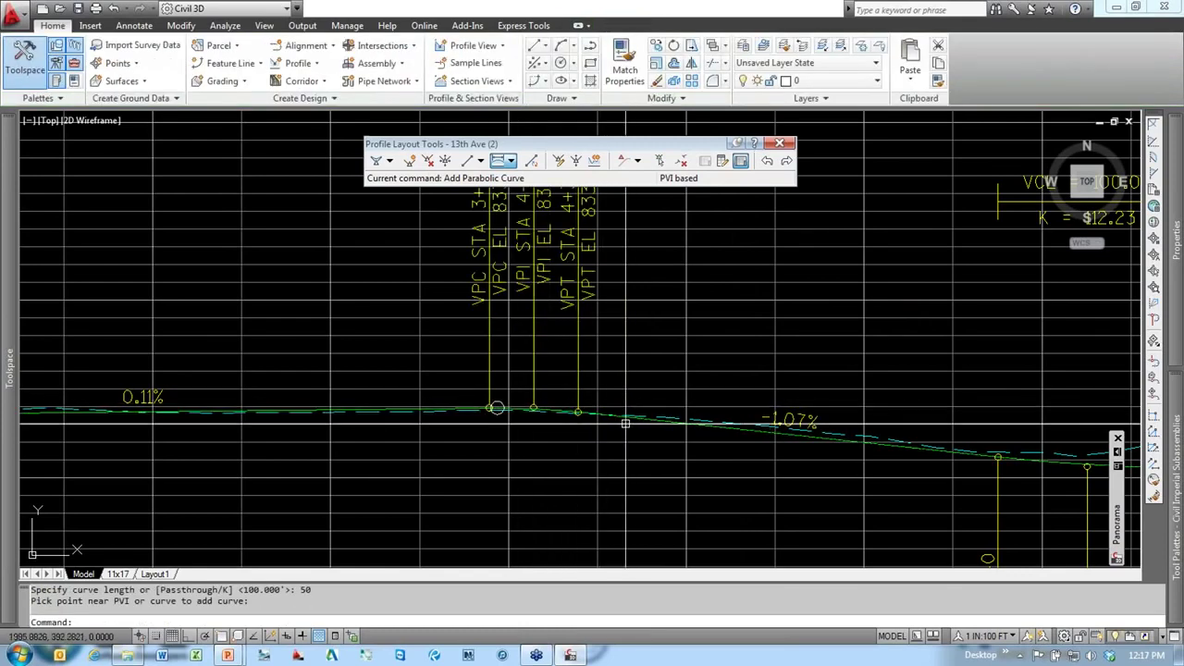
Step: Review the revised layout profile and close the Profile Layout Tools
scroll(666, 386, down, 3)
scroll(648, 385, down, 3)
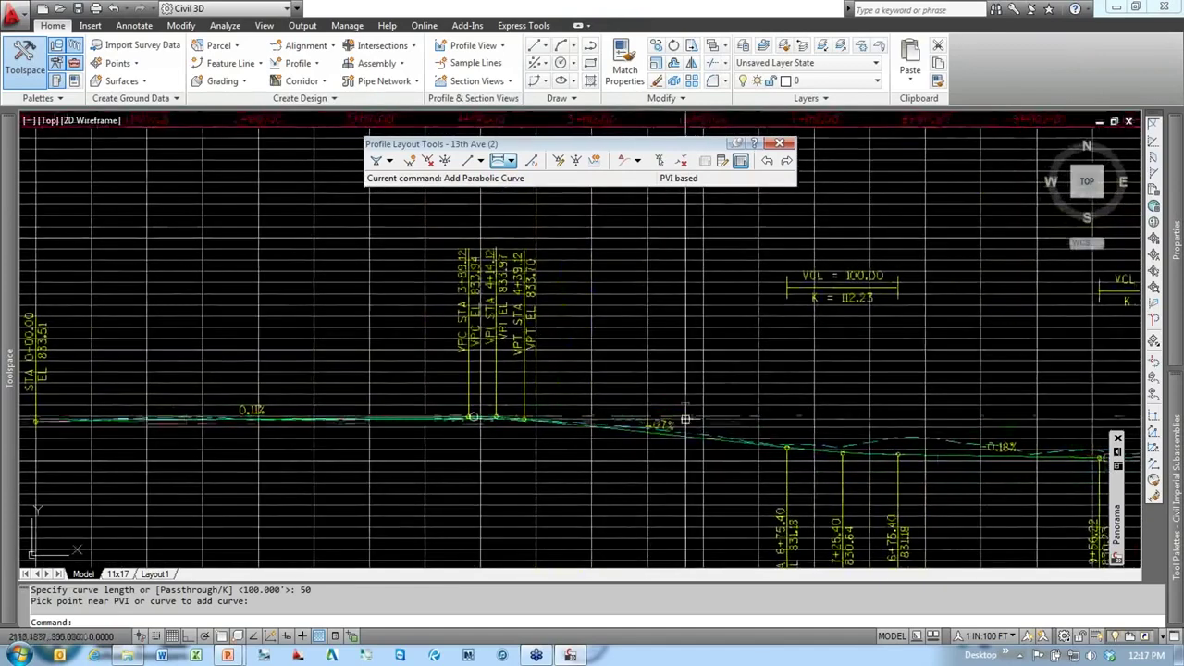
scroll(634, 385, up, 2)
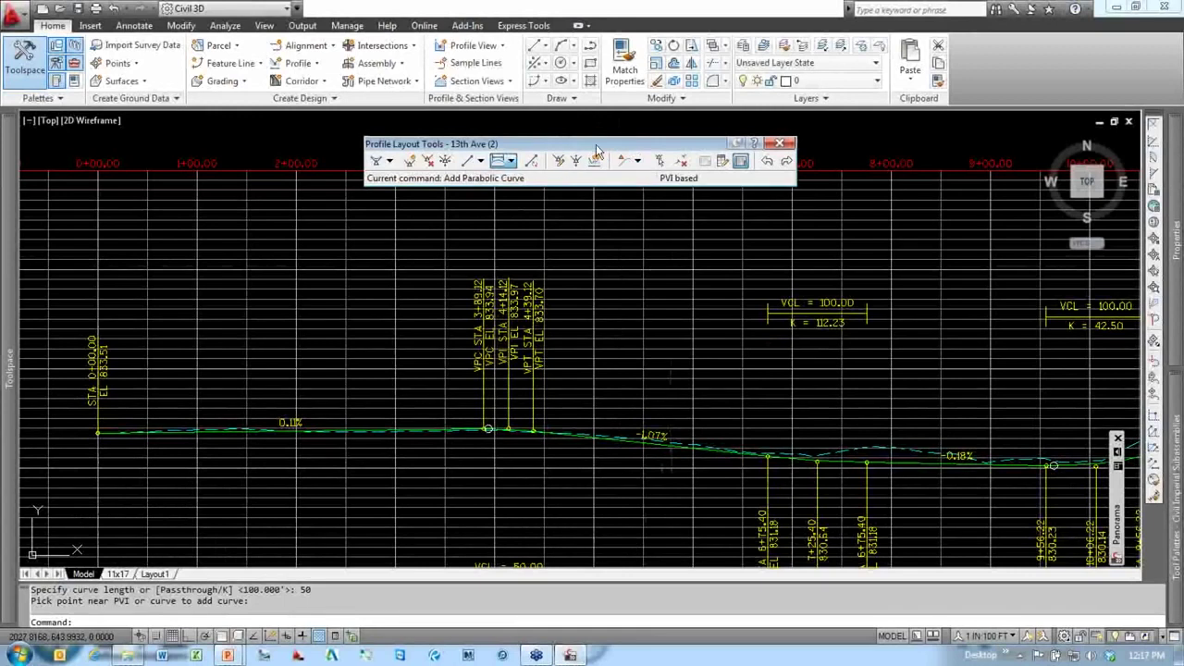
click(778, 145)
click(716, 371)
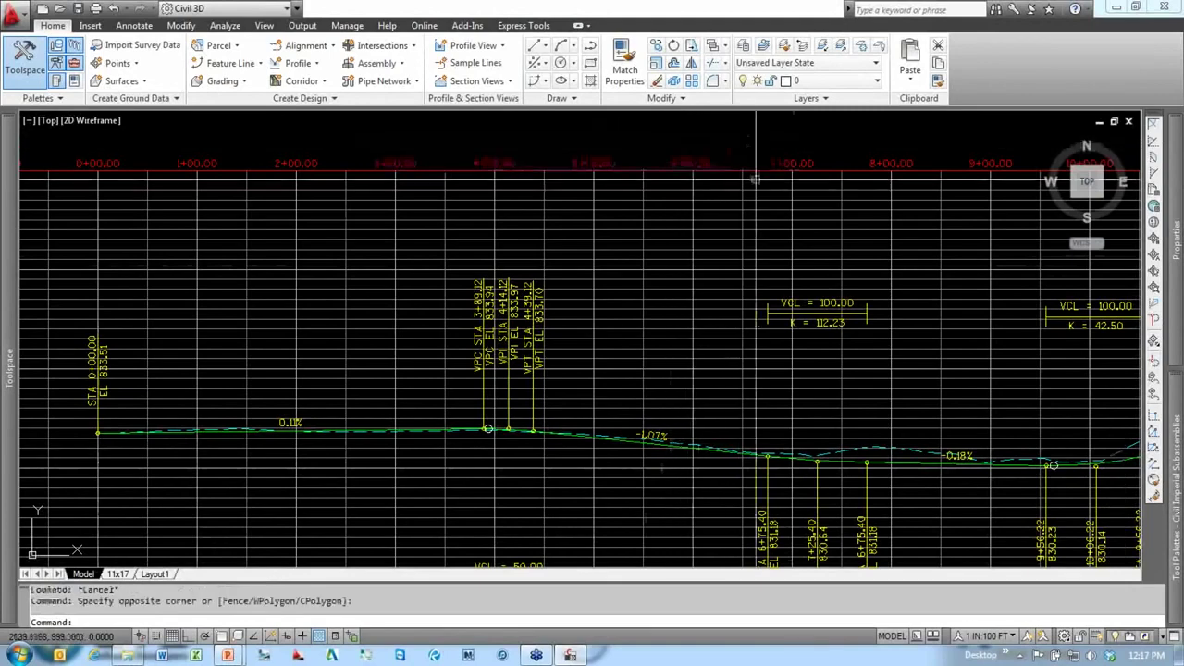
Step: Examine in plan where the start of the 13th Ave alignment crosses the edge lines of Columbia Rd
scroll(716, 371, down, 5)
scroll(357, 370, up, 8)
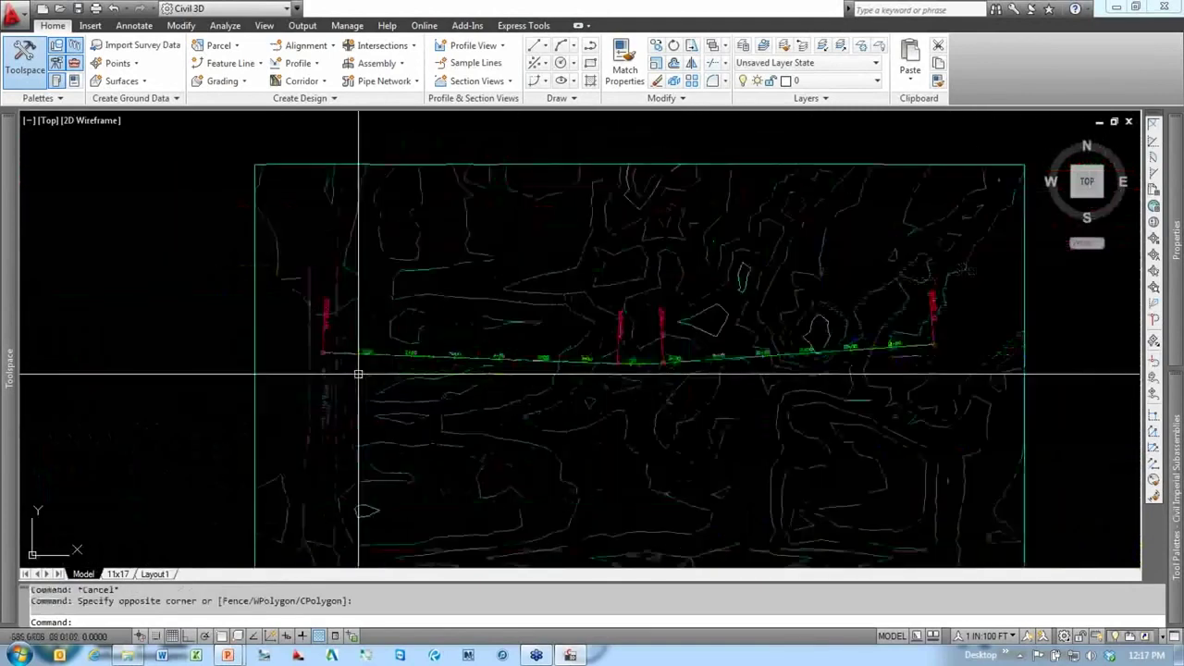
scroll(330, 326, up, 5)
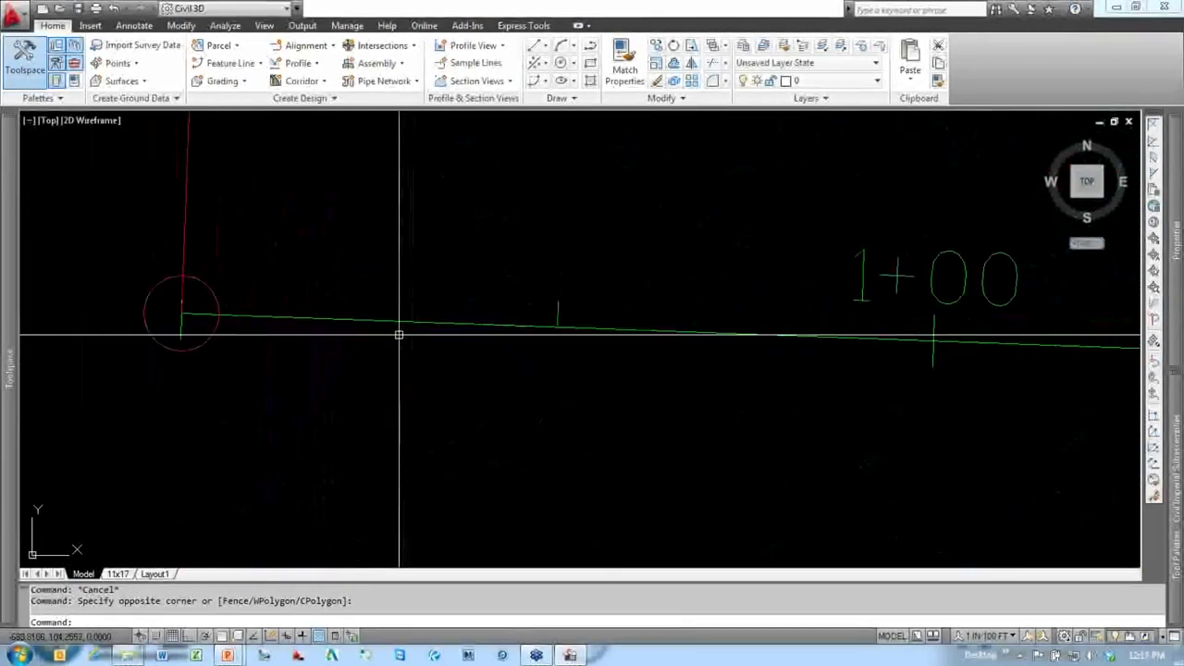
key(Escape)
middle_drag(439, 342, 476, 346)
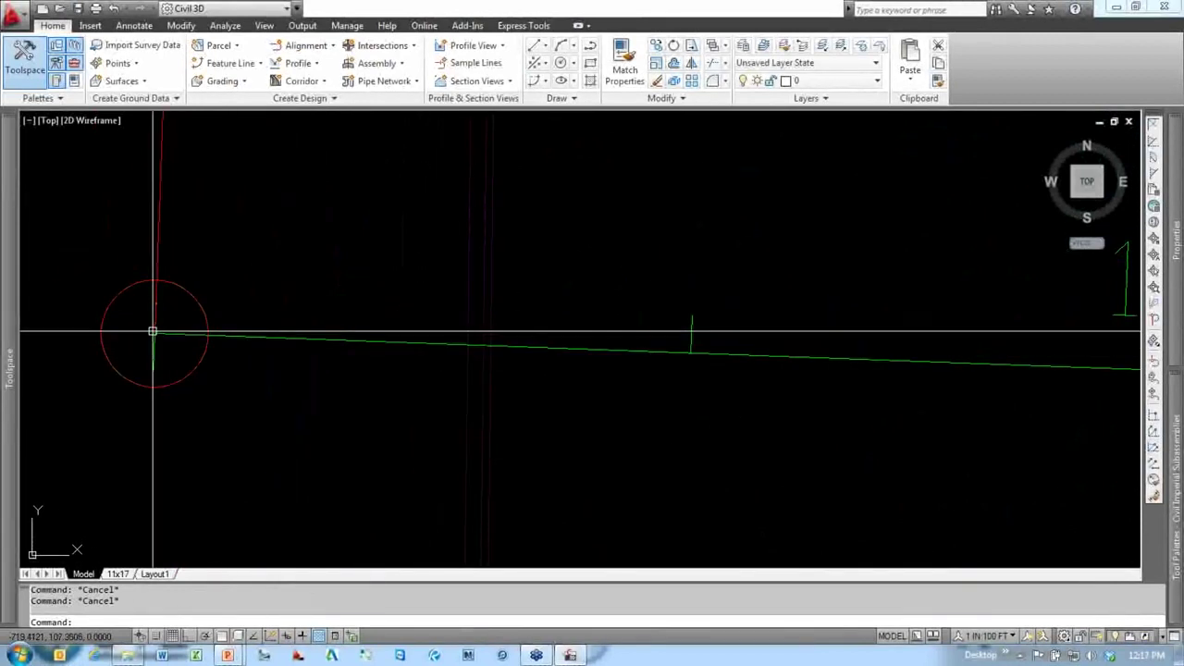
mouse_move(152, 331)
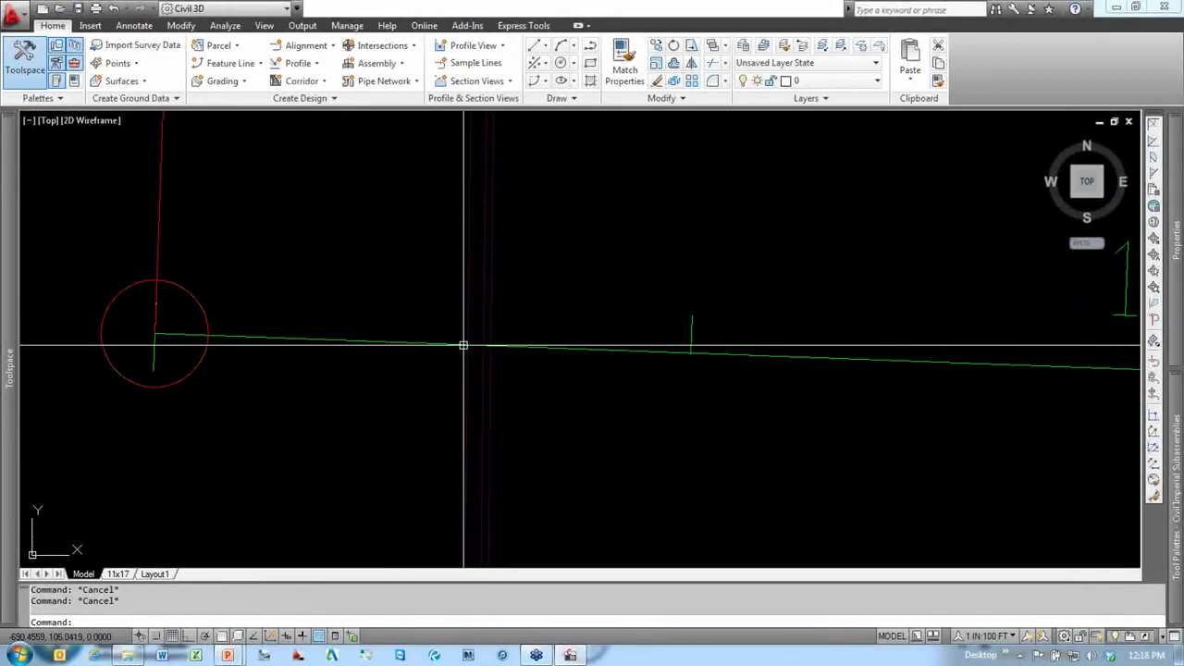
mouse_move(465, 345)
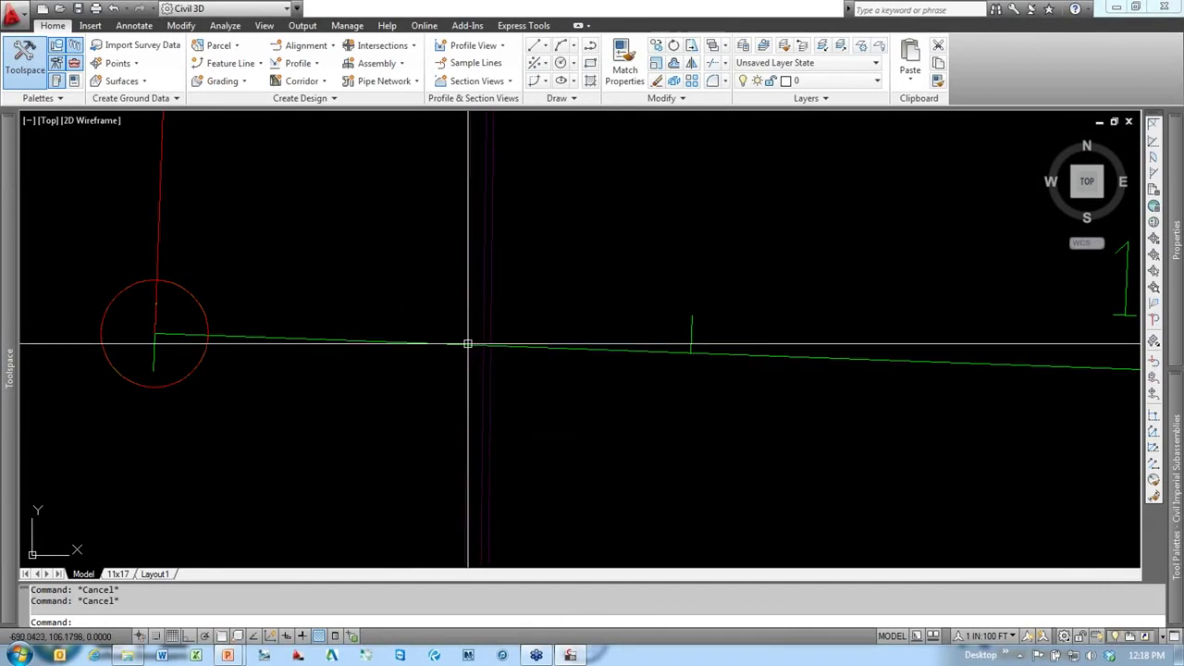
scroll(463, 346, down, 1)
scroll(464, 345, up, 6)
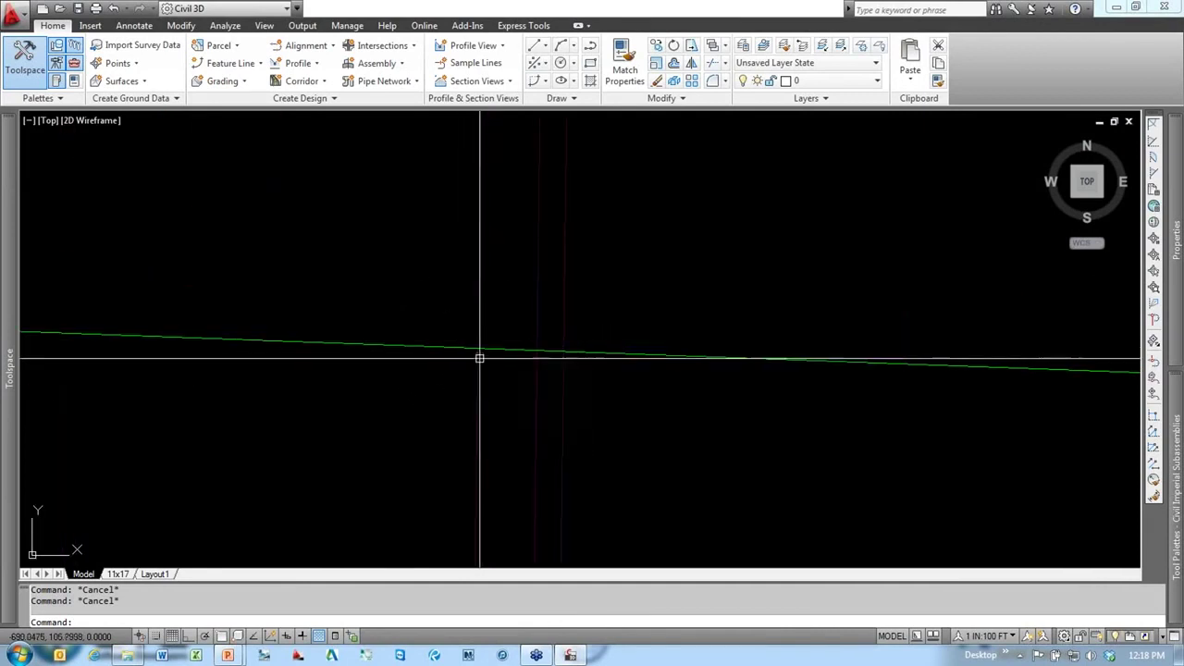
scroll(471, 340, down, 6)
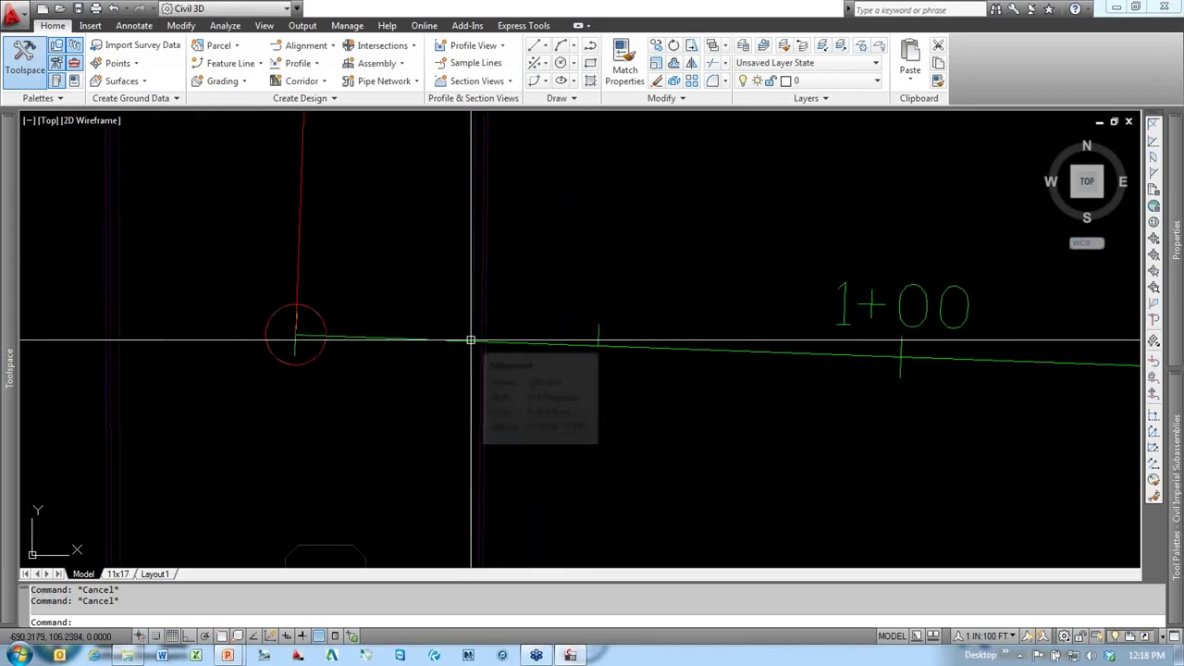
scroll(471, 341, down, 6)
middle_drag(523, 383, 295, 354)
click(296, 354)
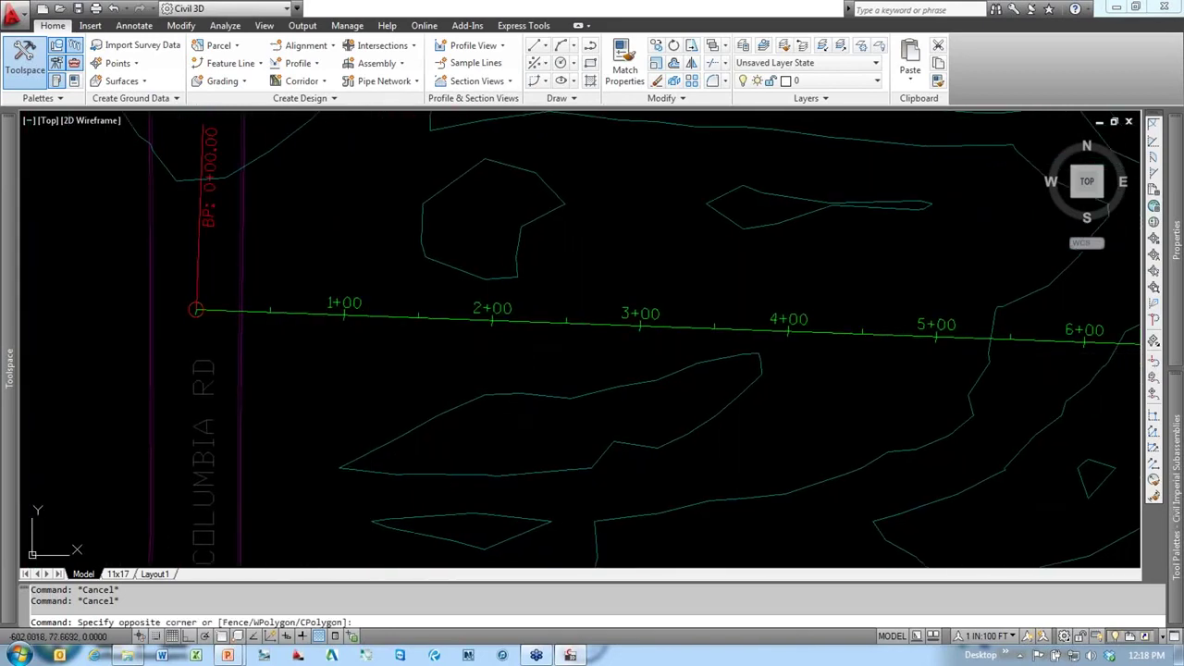
click(297, 356)
key(Escape)
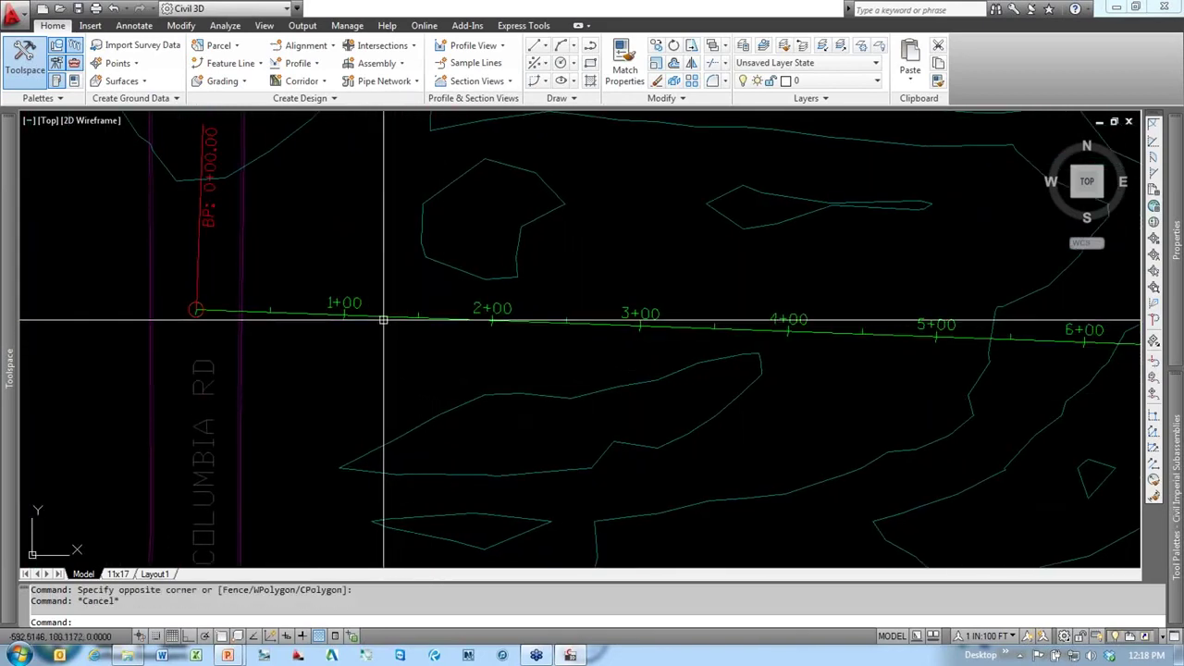
Step: Query the 13th Ave alignment's station, offset and EG surface elevation at its apparent intersection with Columbia Rd's first edge line east of the start
click(386, 318)
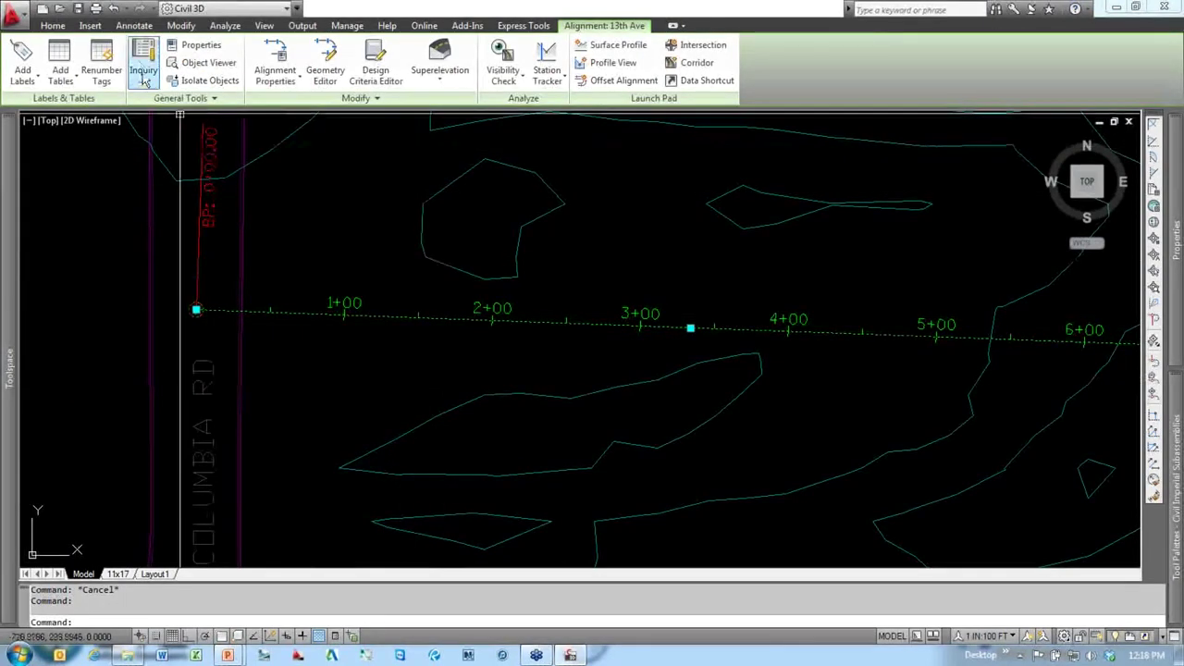
click(144, 66)
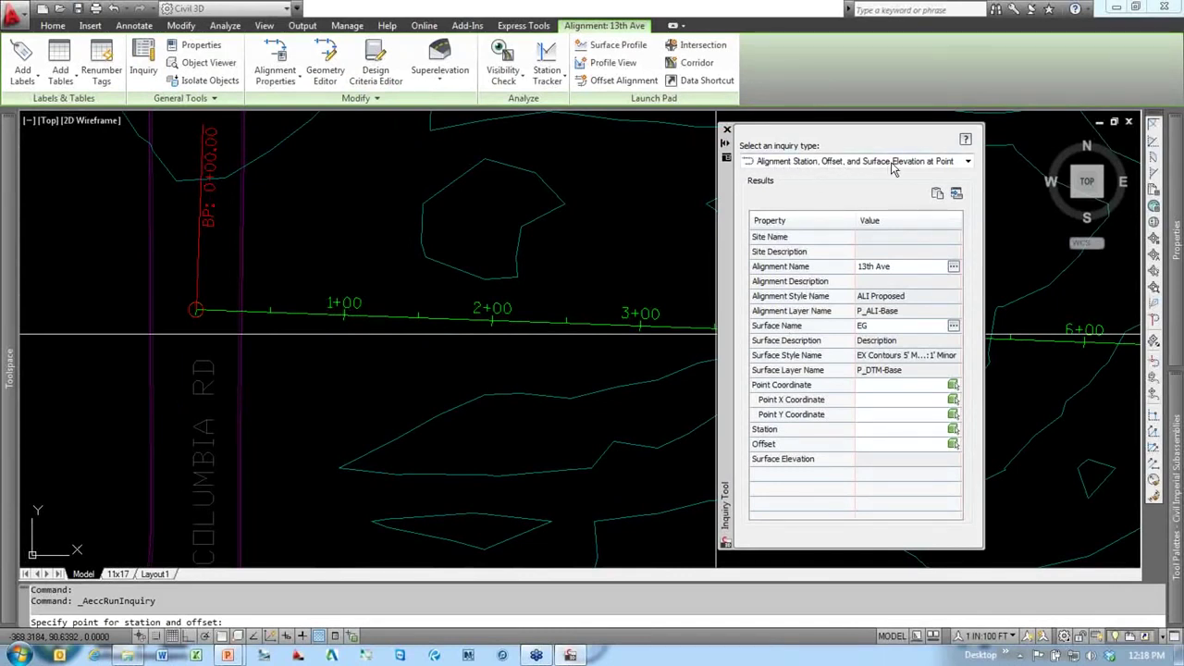
click(933, 166)
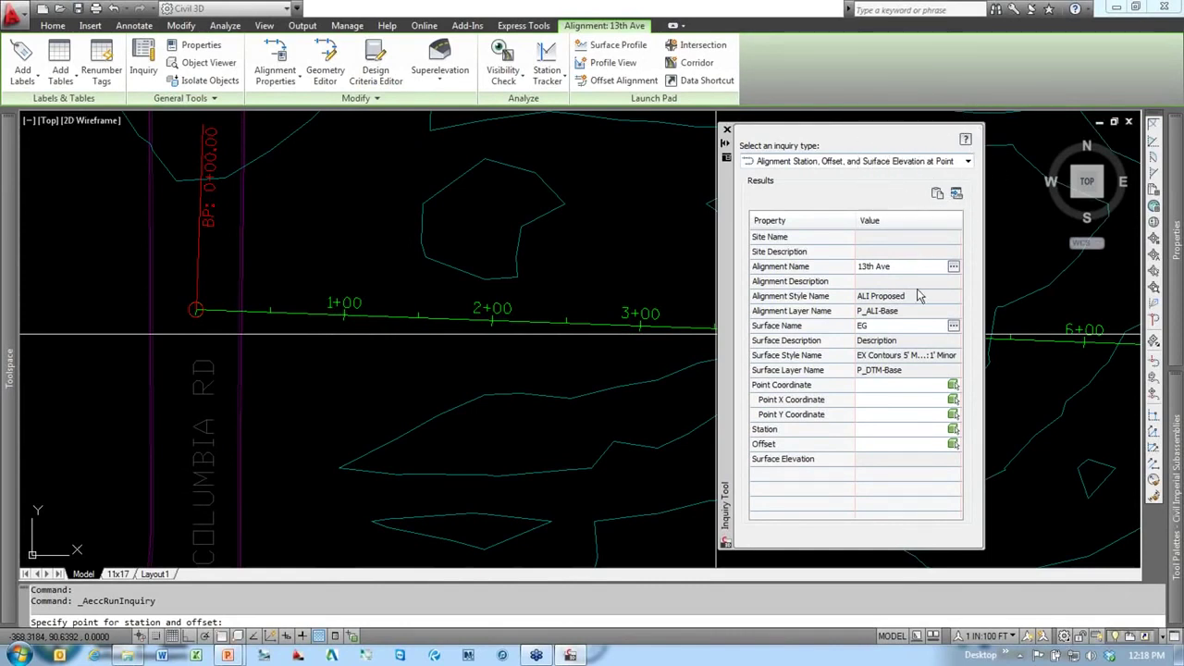
click(954, 388)
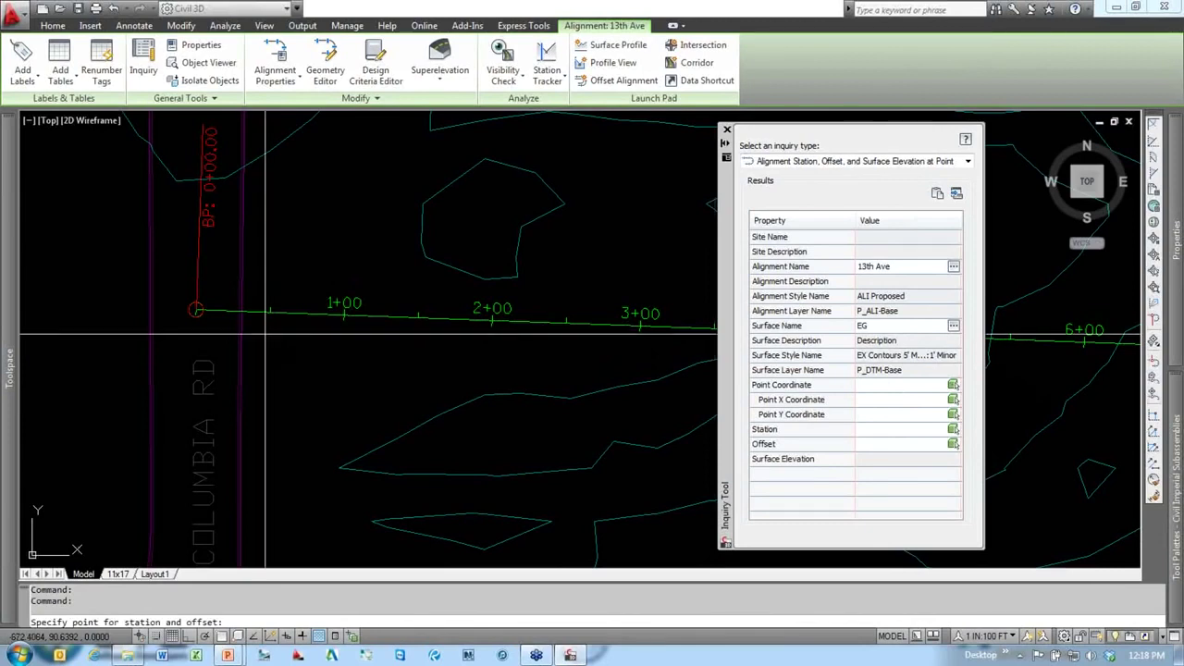
scroll(232, 301, up, 6)
shift+right_click(215, 253)
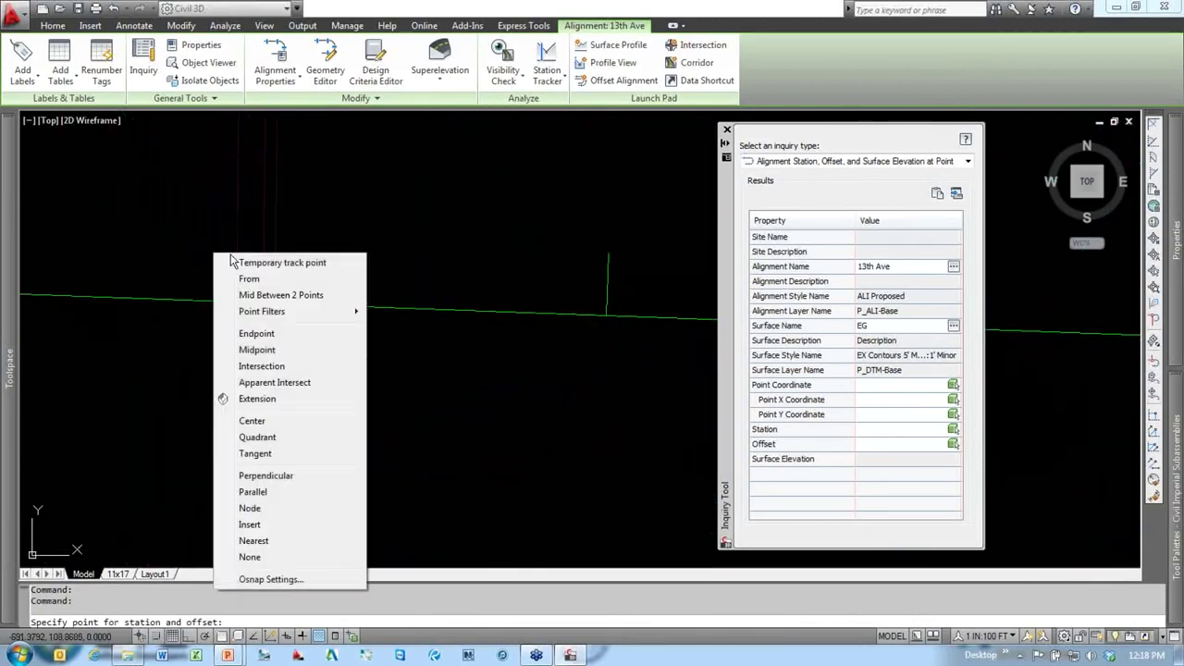
click(274, 383)
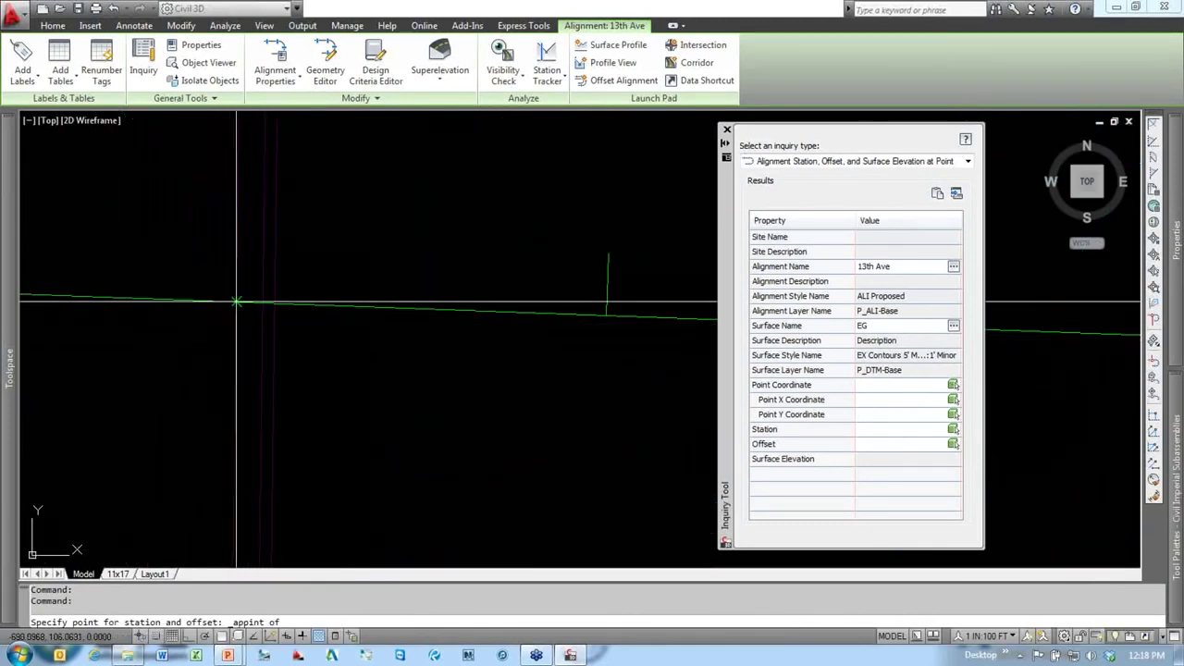
click(237, 301)
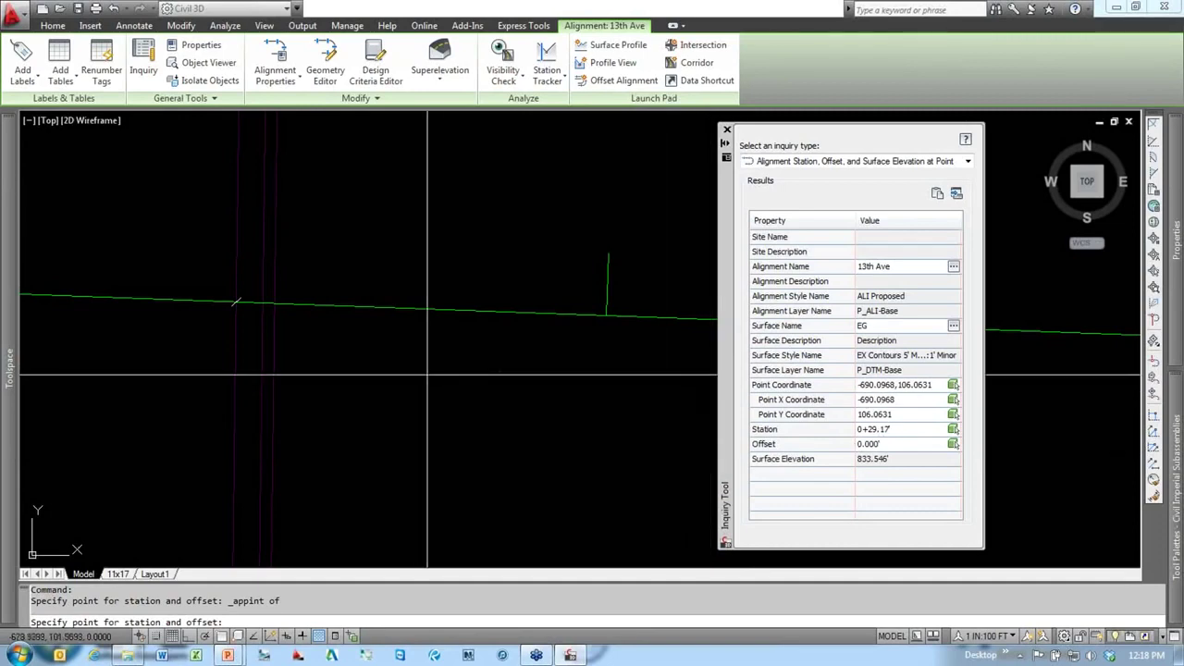
key(Escape)
key(Escape)
Step: Select the 13th Ave layout profile in the profile view and open its geometry for editing
scroll(460, 394, down, 6)
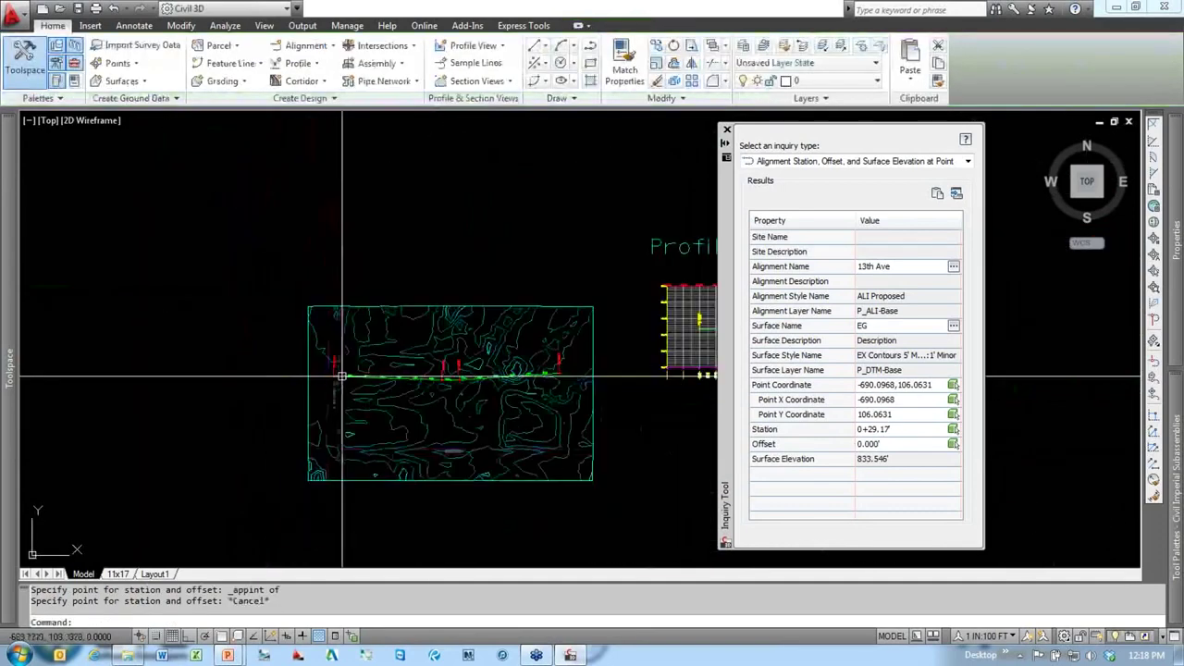
scroll(448, 421, up, 8)
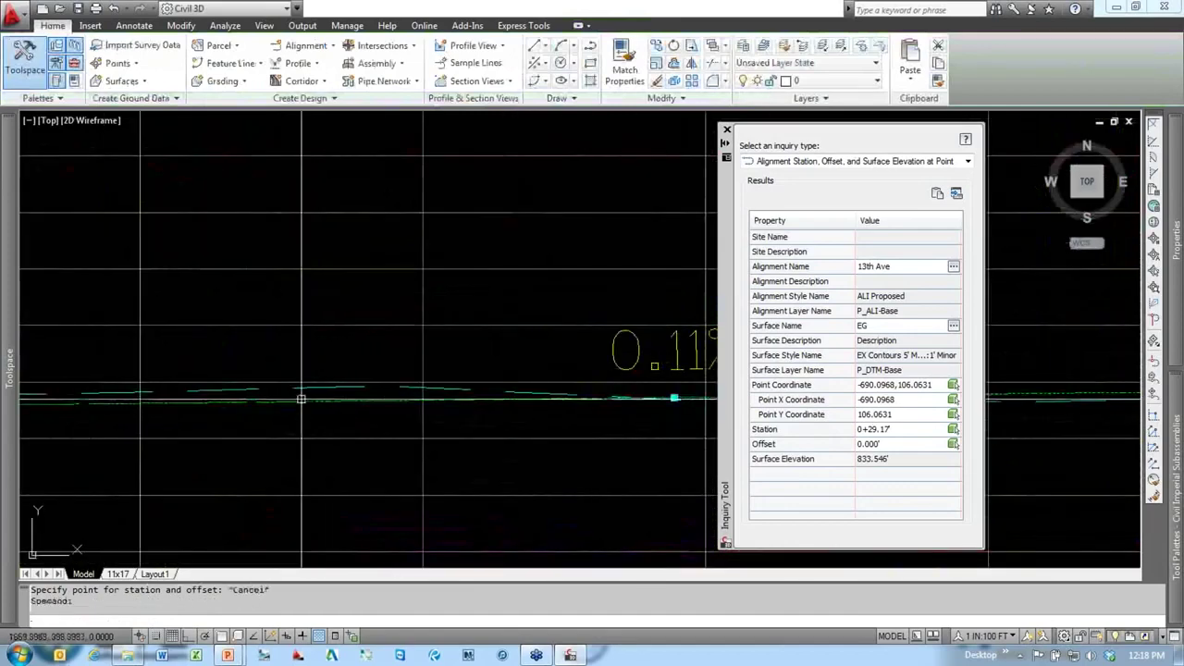
click(302, 397)
scroll(301, 397, down, 5)
right_click(414, 340)
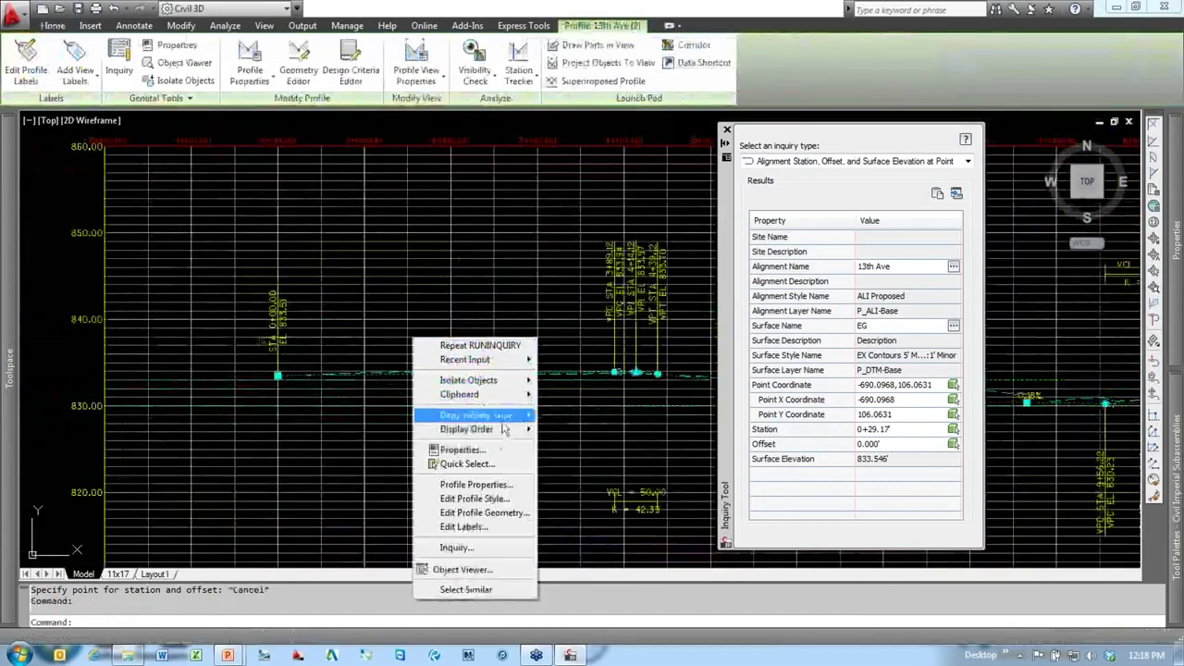
click(477, 514)
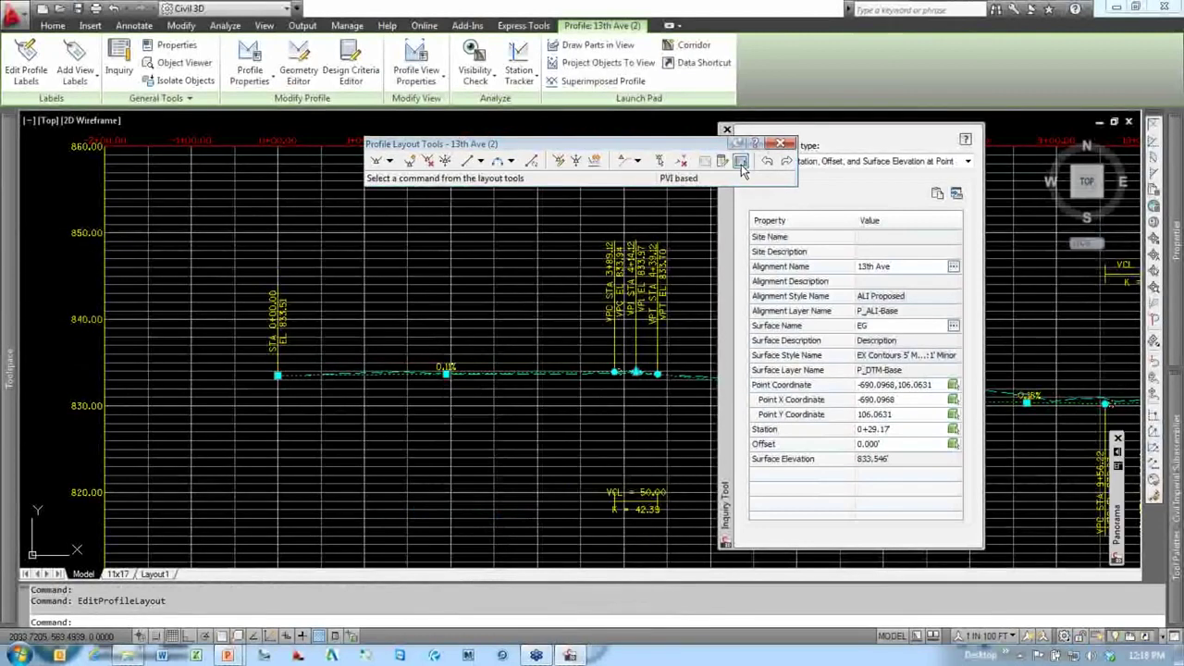
Step: Bring up the profile's PVI table and move the Inquiry Tool palette clear so its results stay readable
mouse_move(1115, 523)
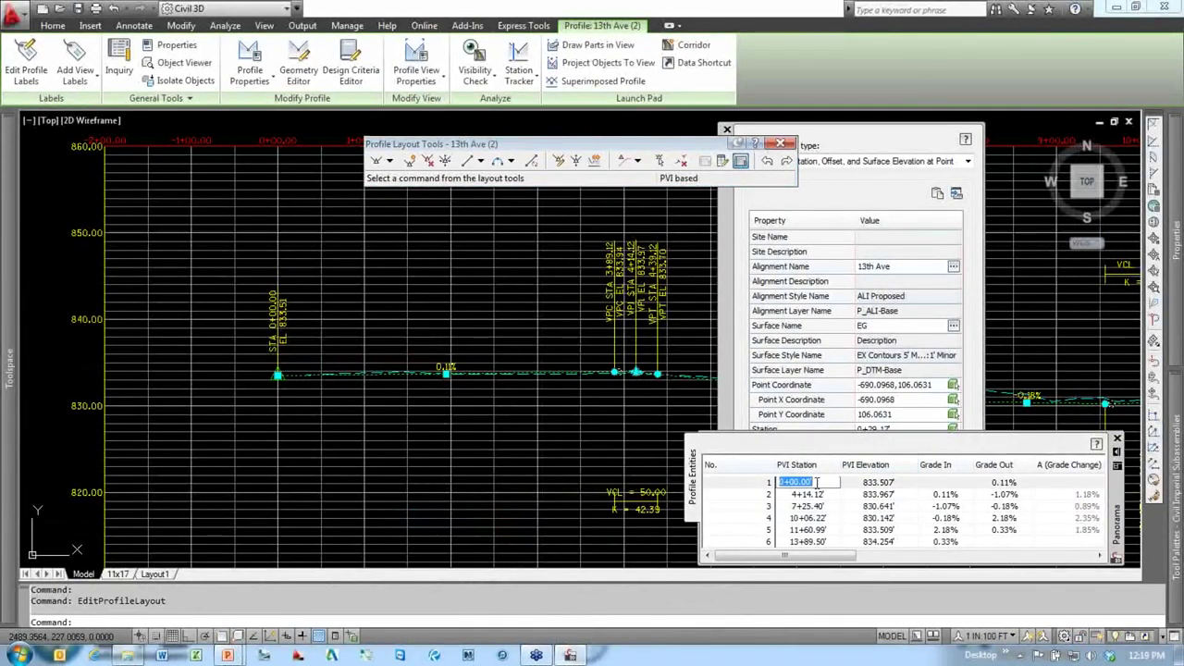
drag(728, 404, 799, 292)
mouse_move(1115, 523)
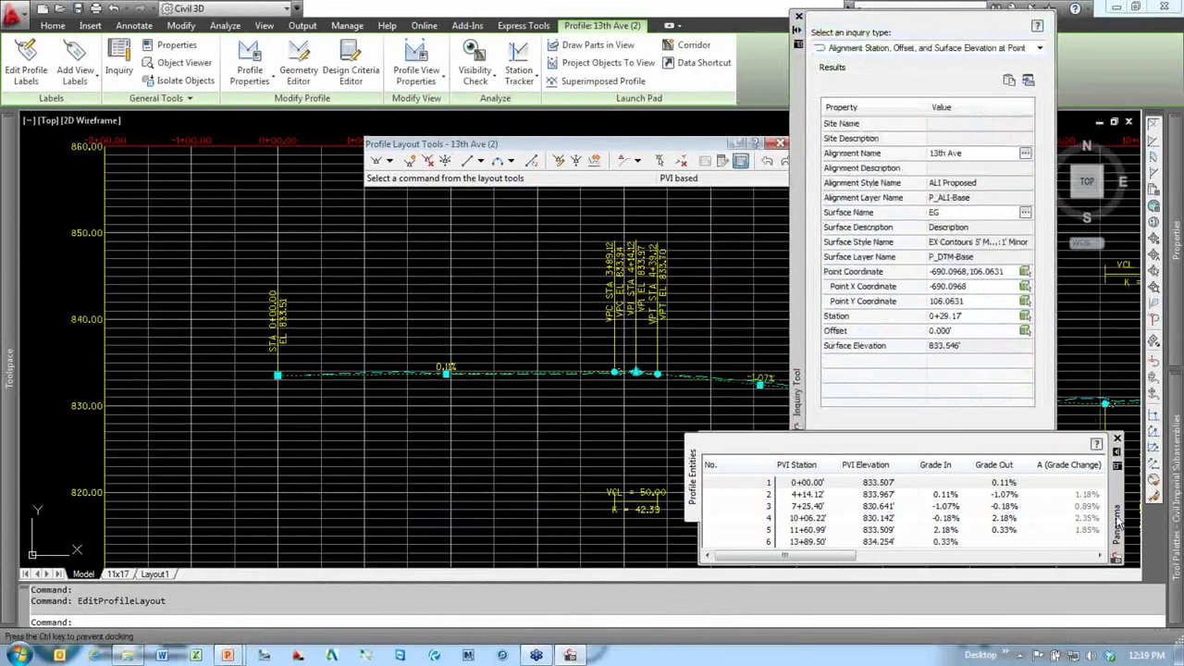
Step: Set the first PVI of the 13th Ave layout profile to station 0+29.17 and elevation 833.546
click(807, 497)
click(808, 497)
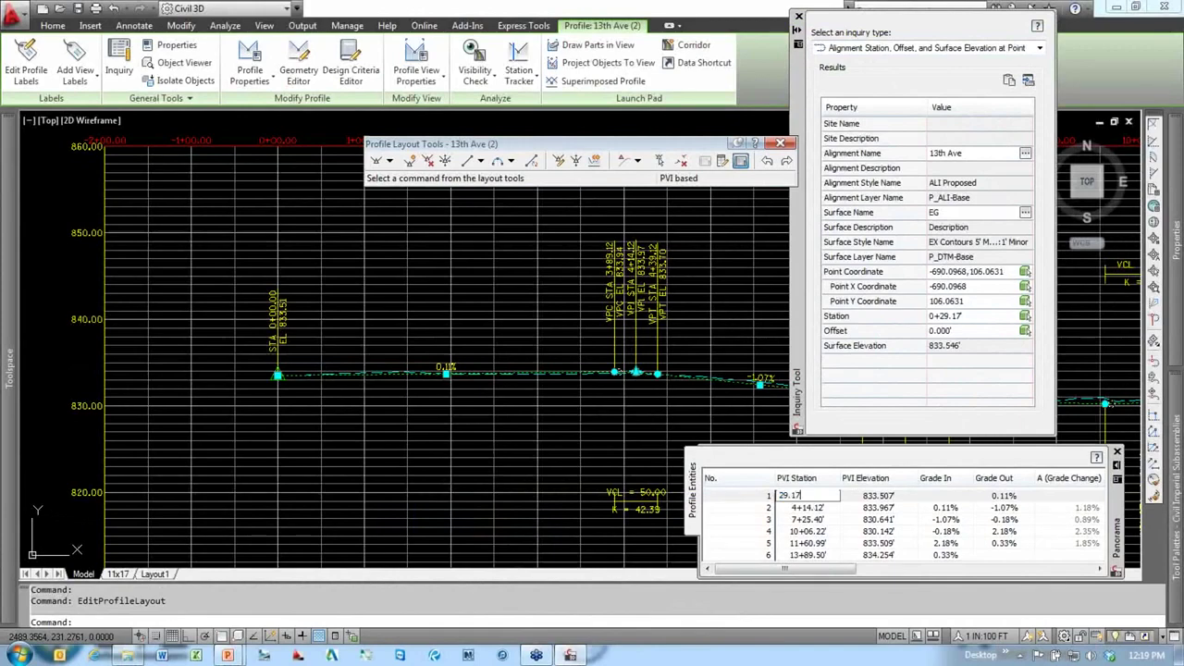
key(Return)
double_click(888, 496)
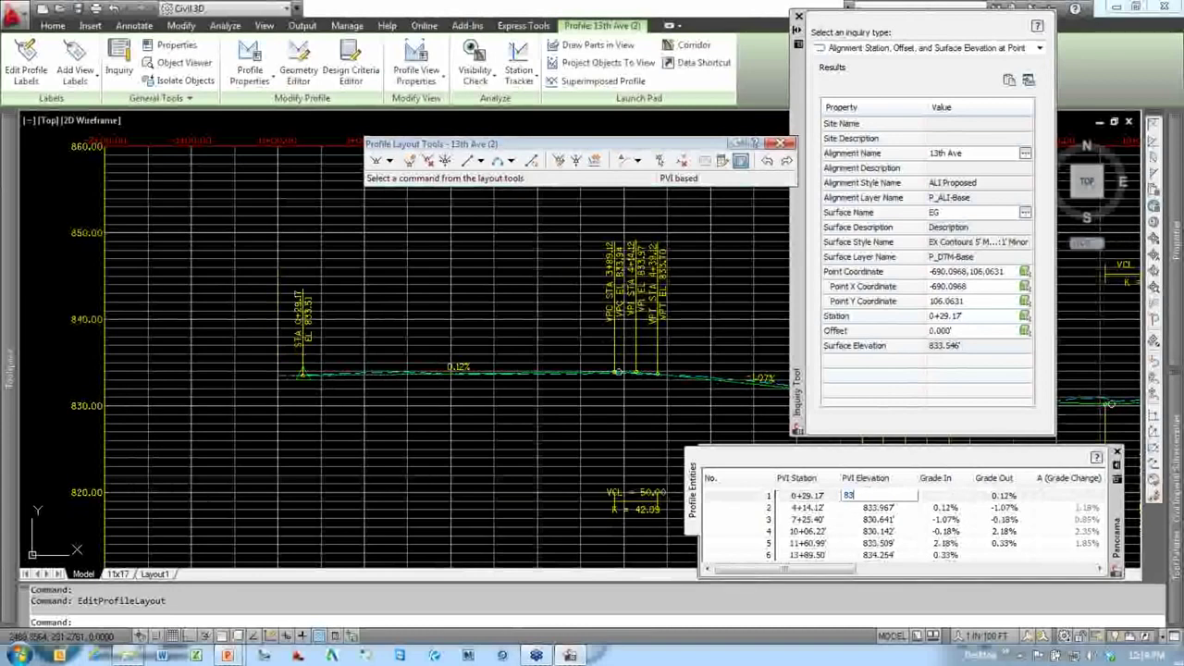
text(833.546)
key(Return)
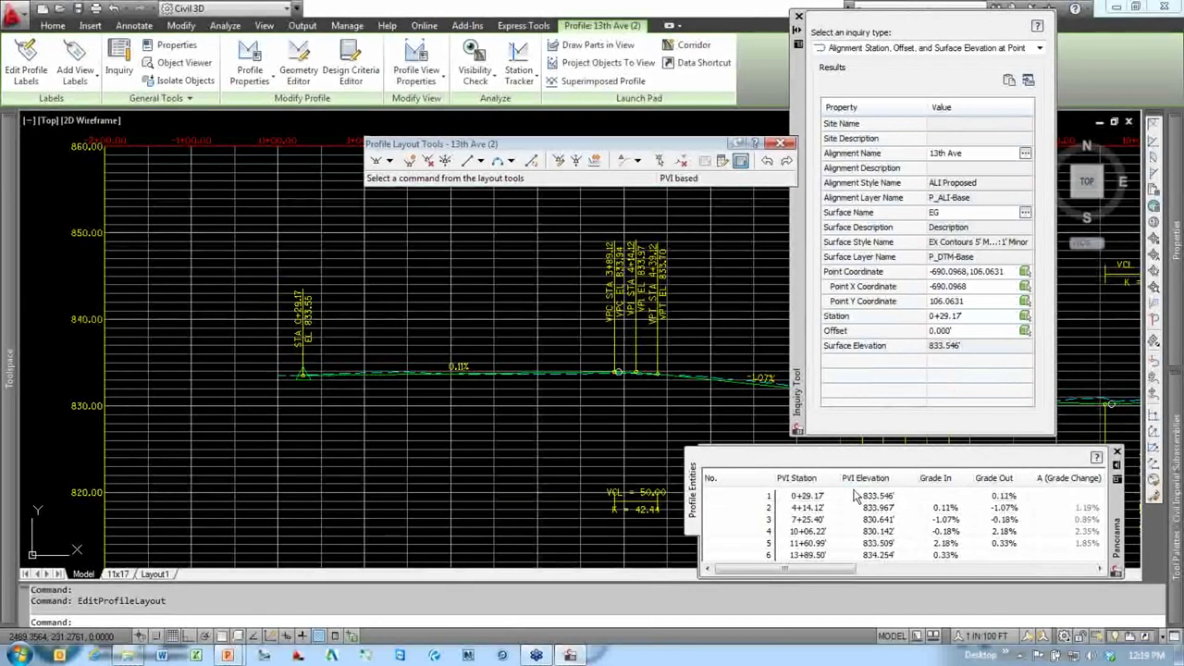
key(Escape)
key(Escape)
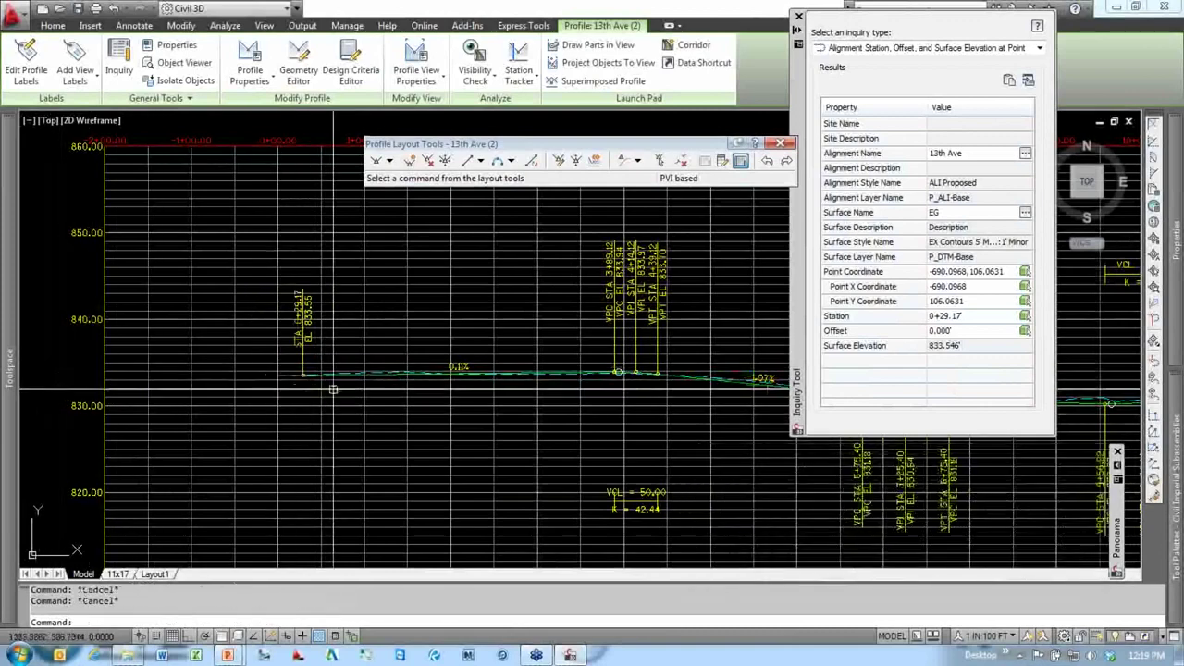
Step: Inspect the start of the layout profile against the existing ground line up close, and close the Inquiry Tool
scroll(335, 392, down, 5)
middle_drag(341, 423, 514, 414)
scroll(539, 401, up, 5)
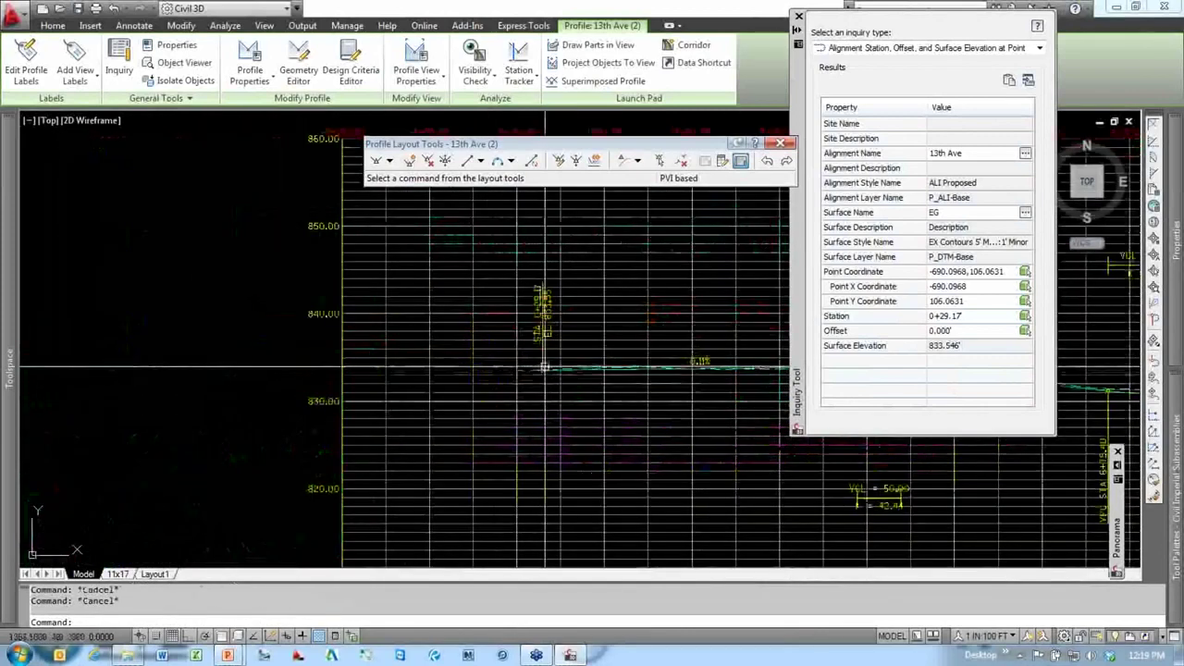
scroll(545, 368, up, 5)
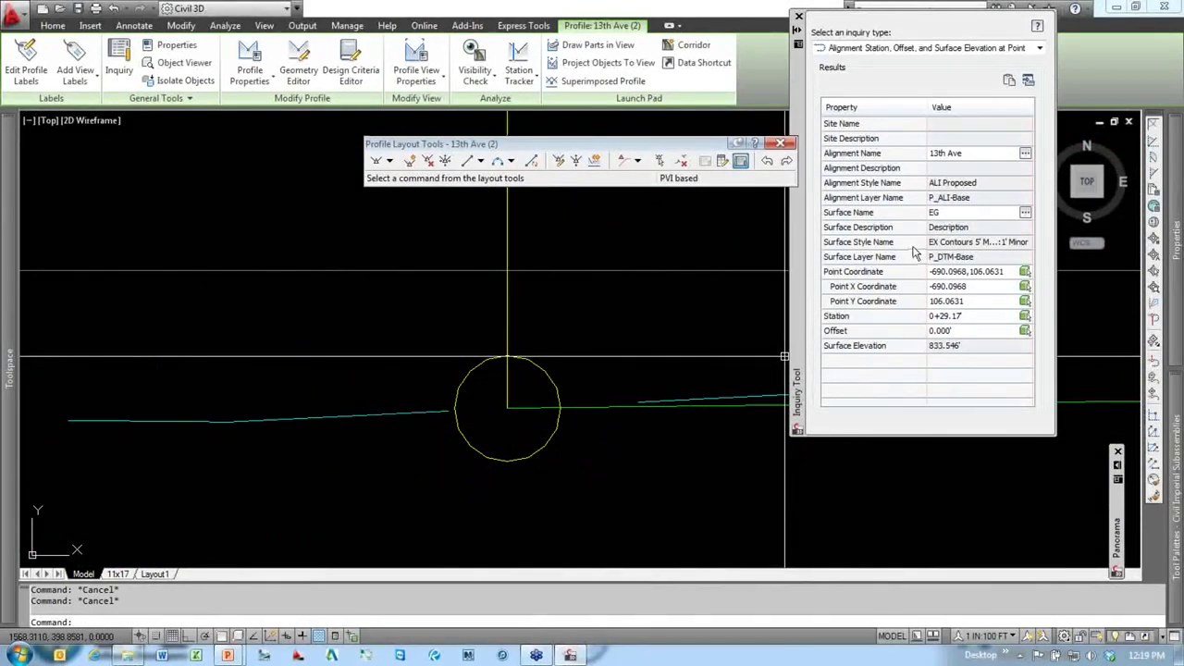
click(800, 17)
Step: Examine the 13th Ave alignment in plan and its layout profile in the profile view by selecting each in turn
scroll(586, 393, down, 10)
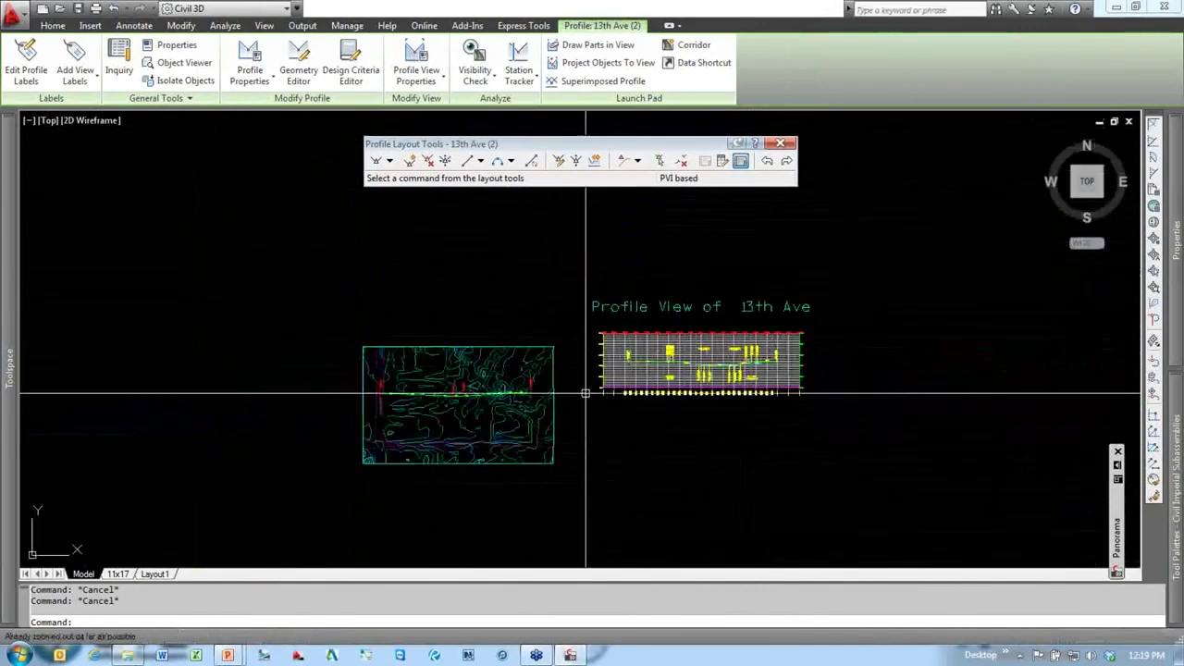
scroll(411, 392, up, 6)
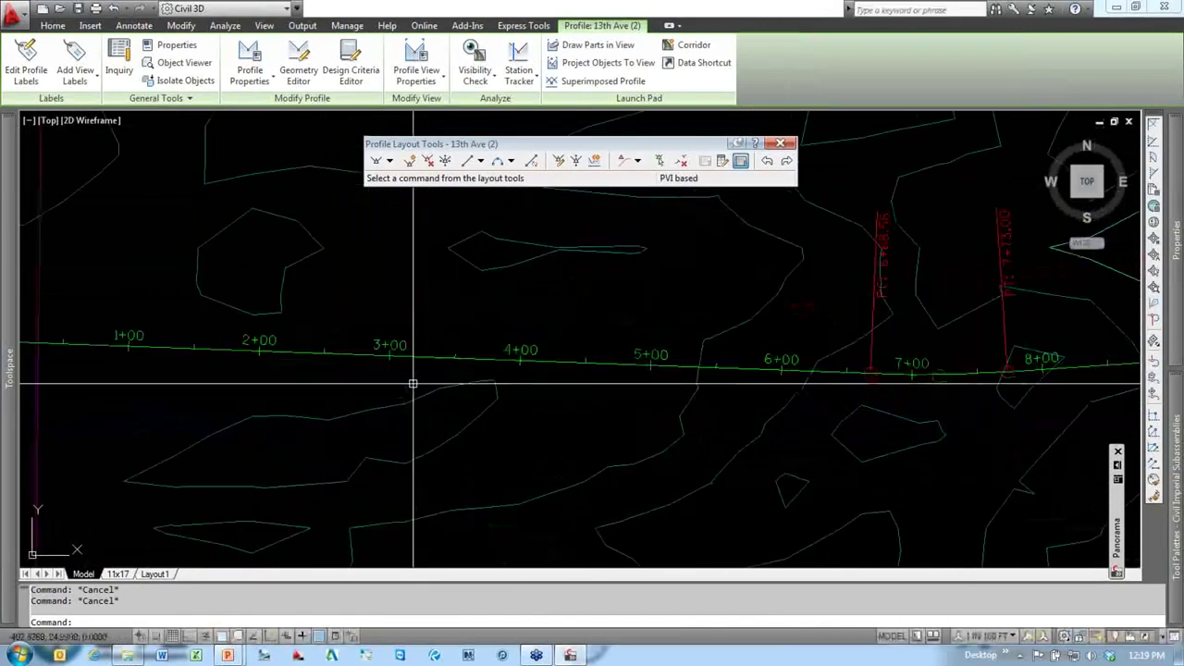
click(411, 357)
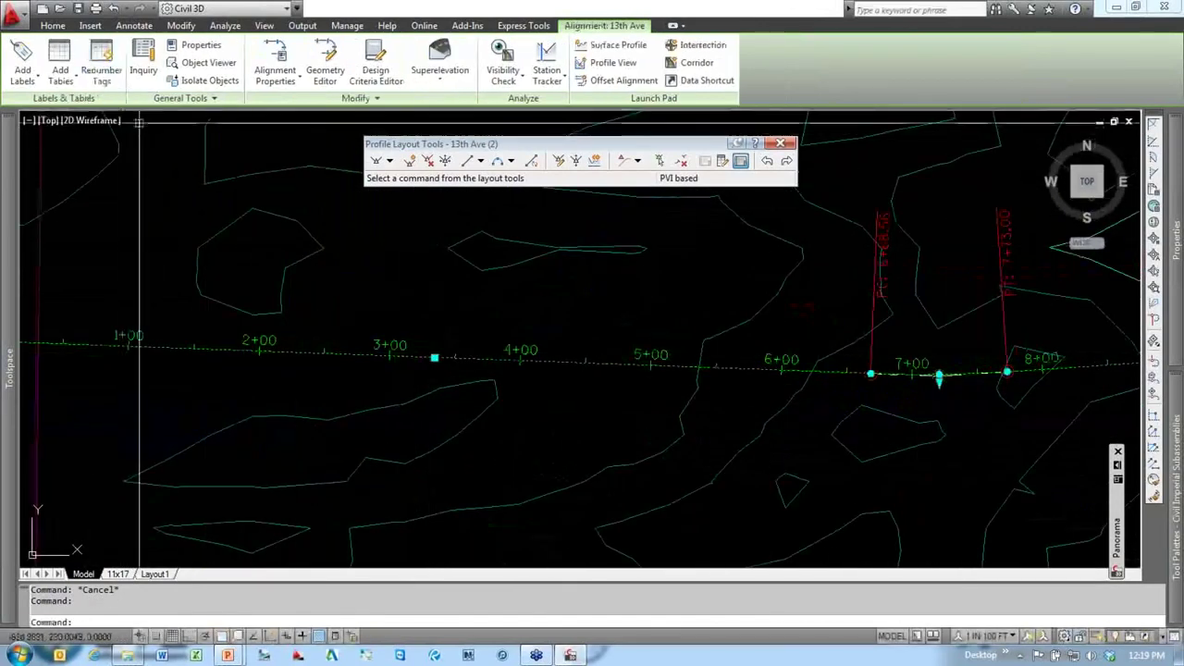
scroll(206, 312, down, 8)
scroll(674, 282, up, 9)
key(Escape)
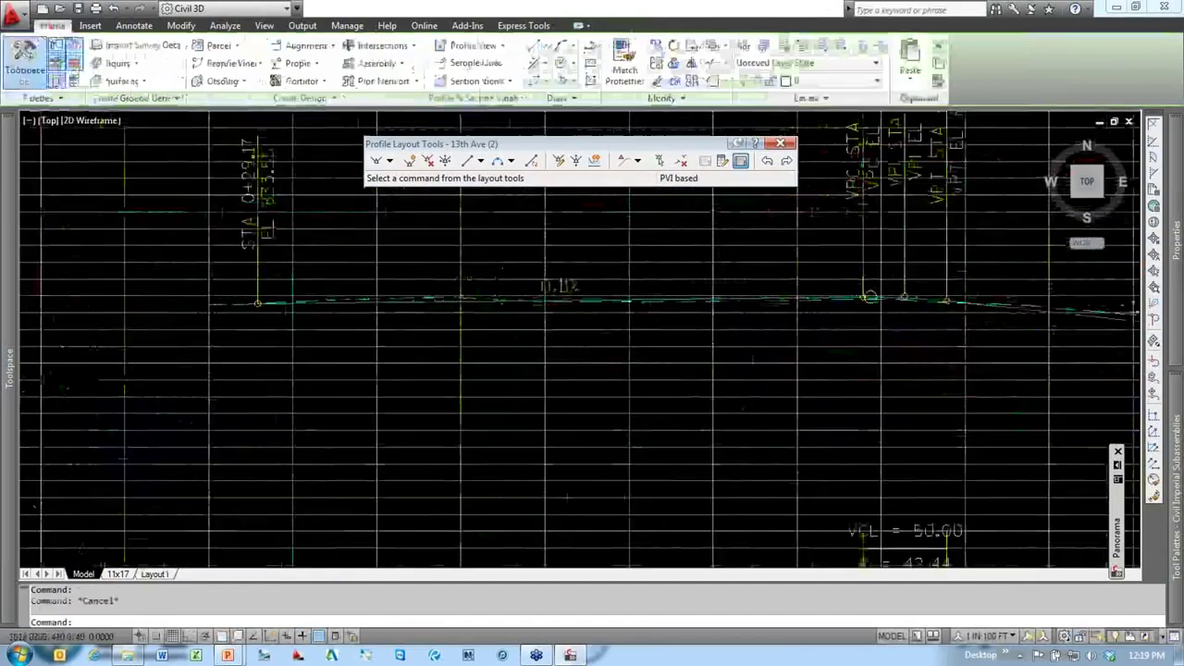
click(585, 309)
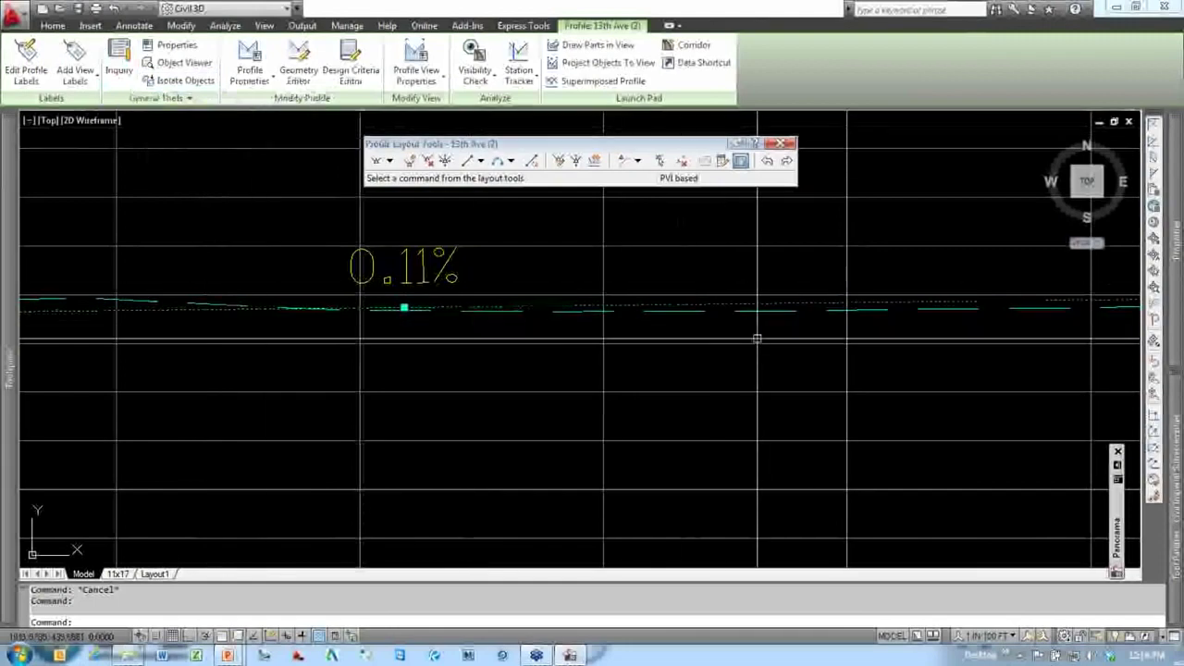
scroll(765, 356, down, 8)
key(Escape)
scroll(513, 391, up, 7)
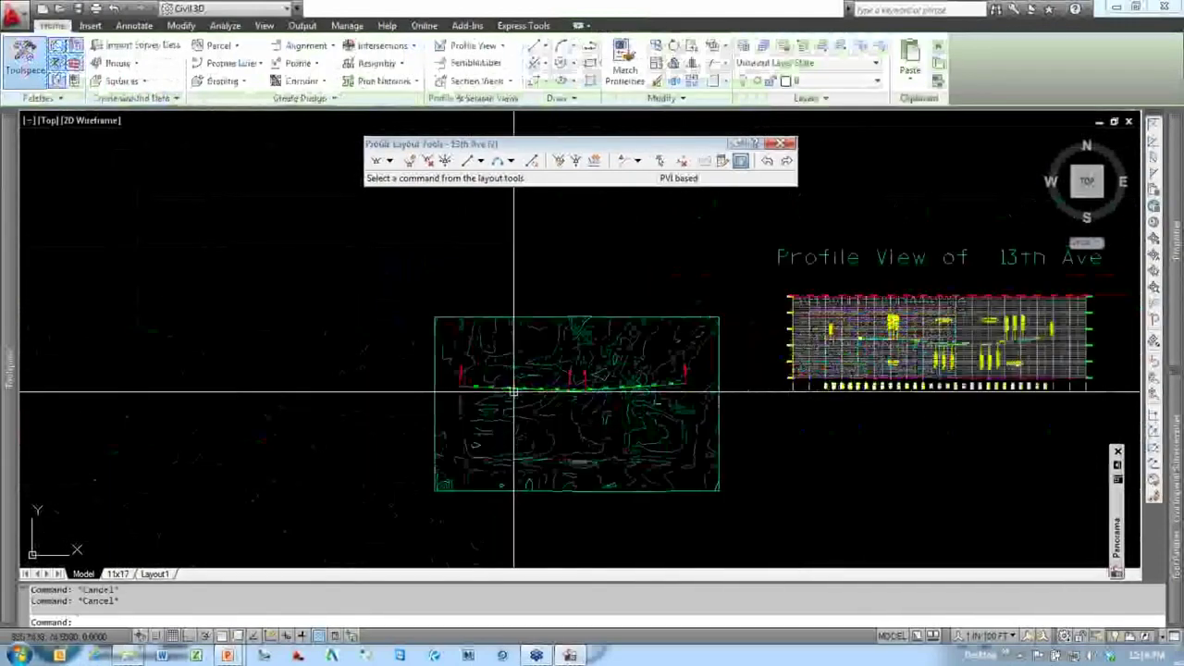
scroll(521, 392, down, 3)
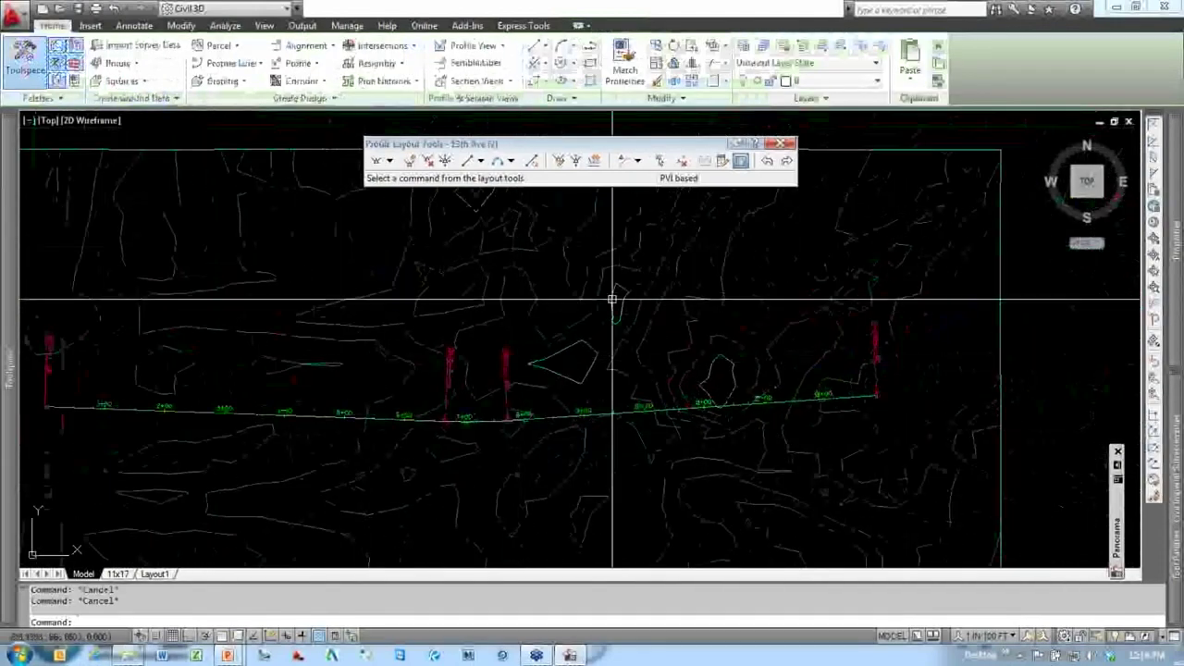
Step: Close the profile layout tools for 13th Ave
click(782, 144)
click(760, 180)
click(740, 199)
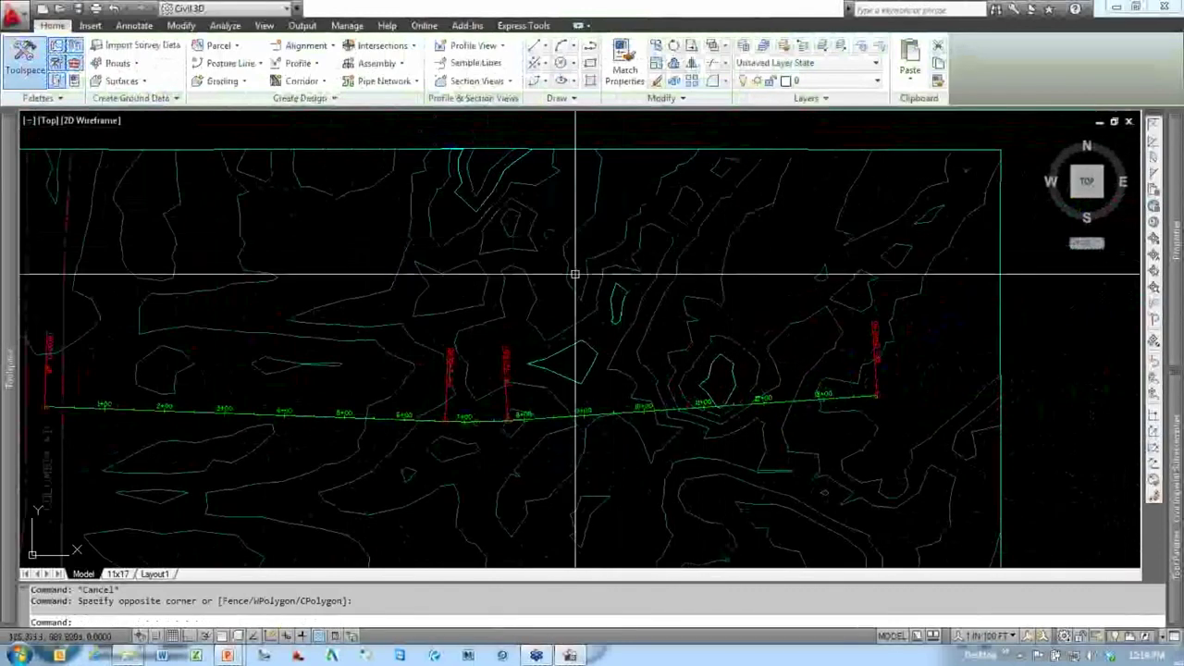
Step: Start an offset alignment from 13th Ave with 0 offsets on the left and 1 on the right at 12 feet
scroll(572, 281, down, 6)
middle_drag(726, 326, 619, 380)
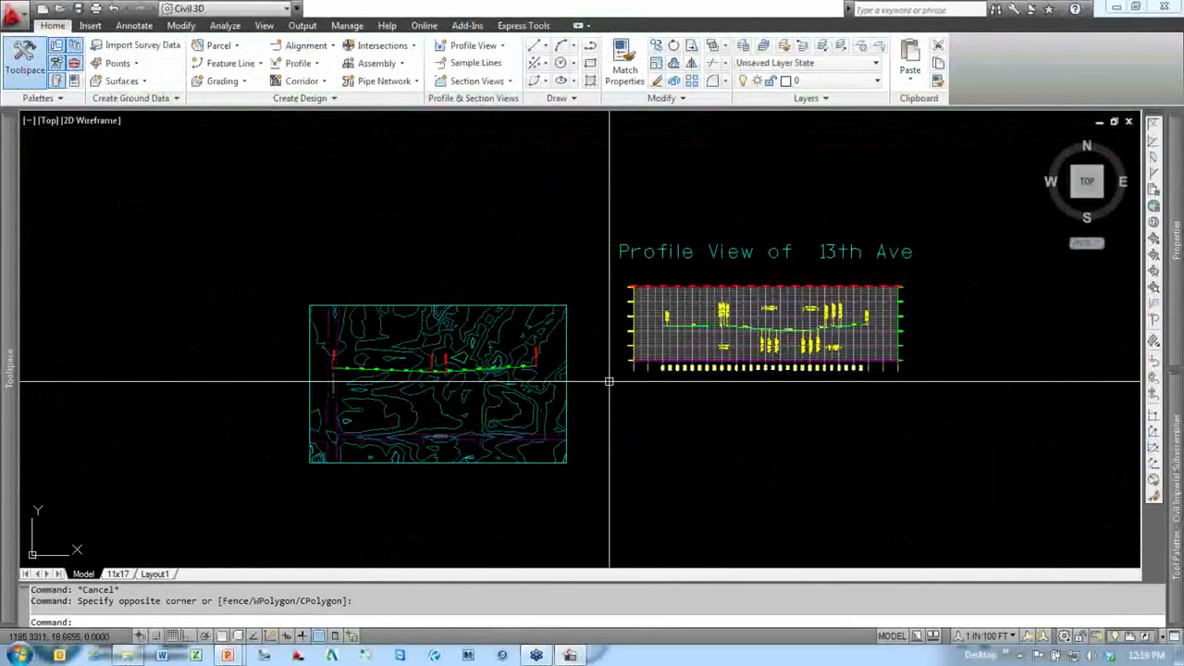
scroll(417, 370, up, 8)
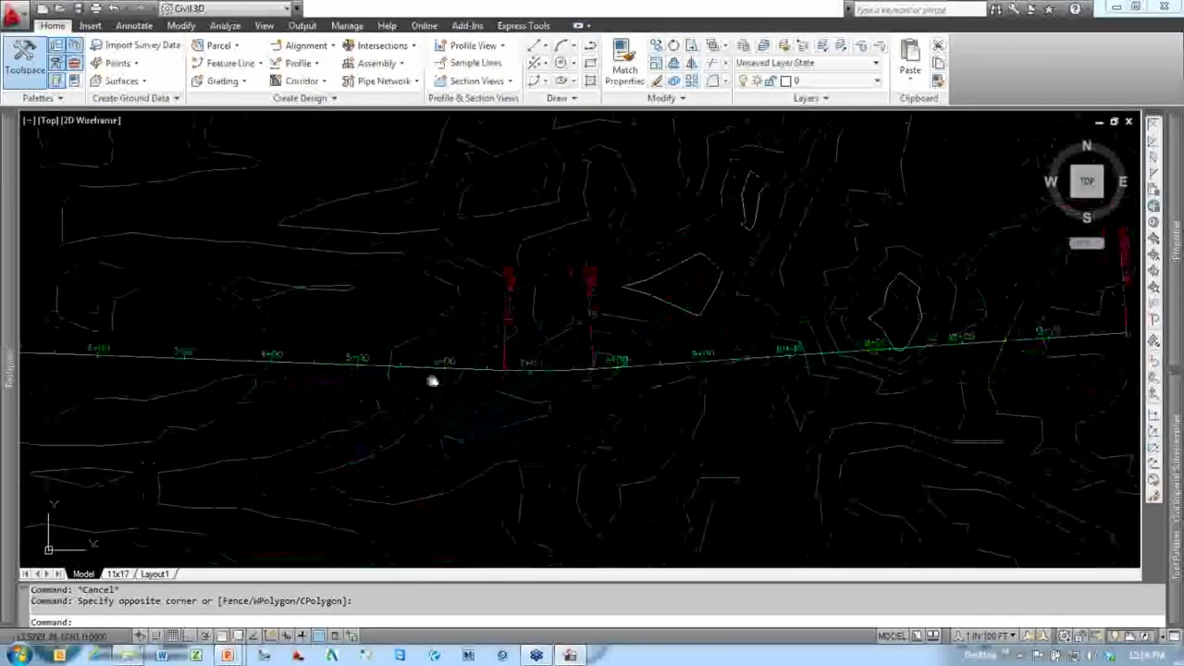
double_click(509, 313)
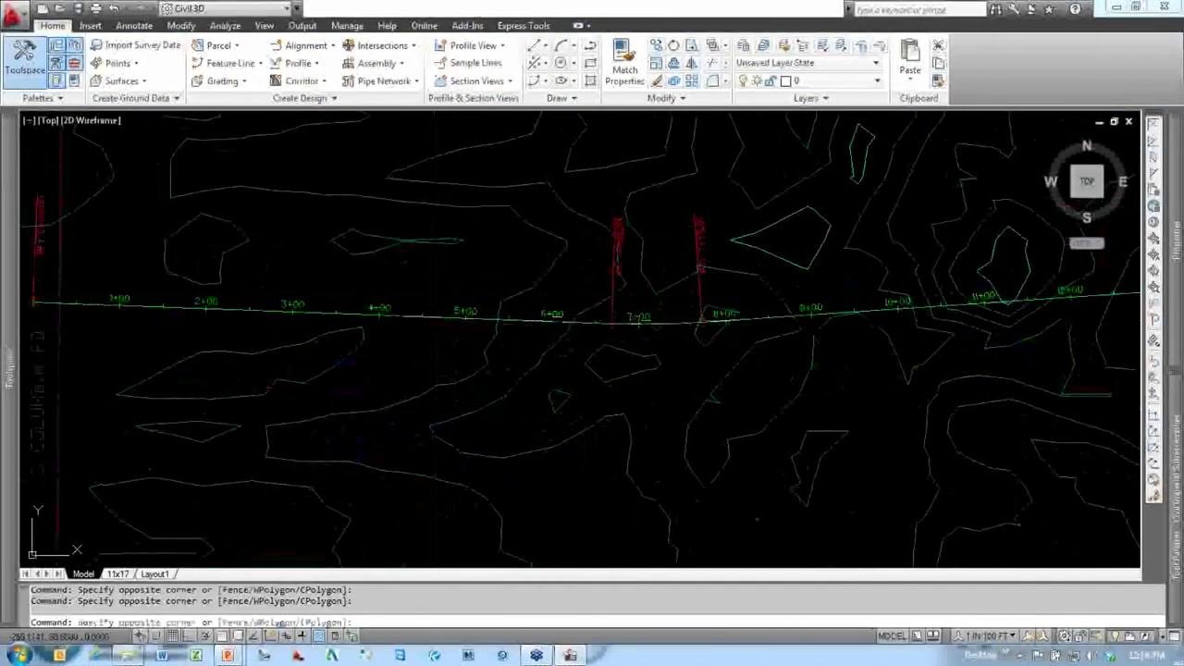
click(443, 314)
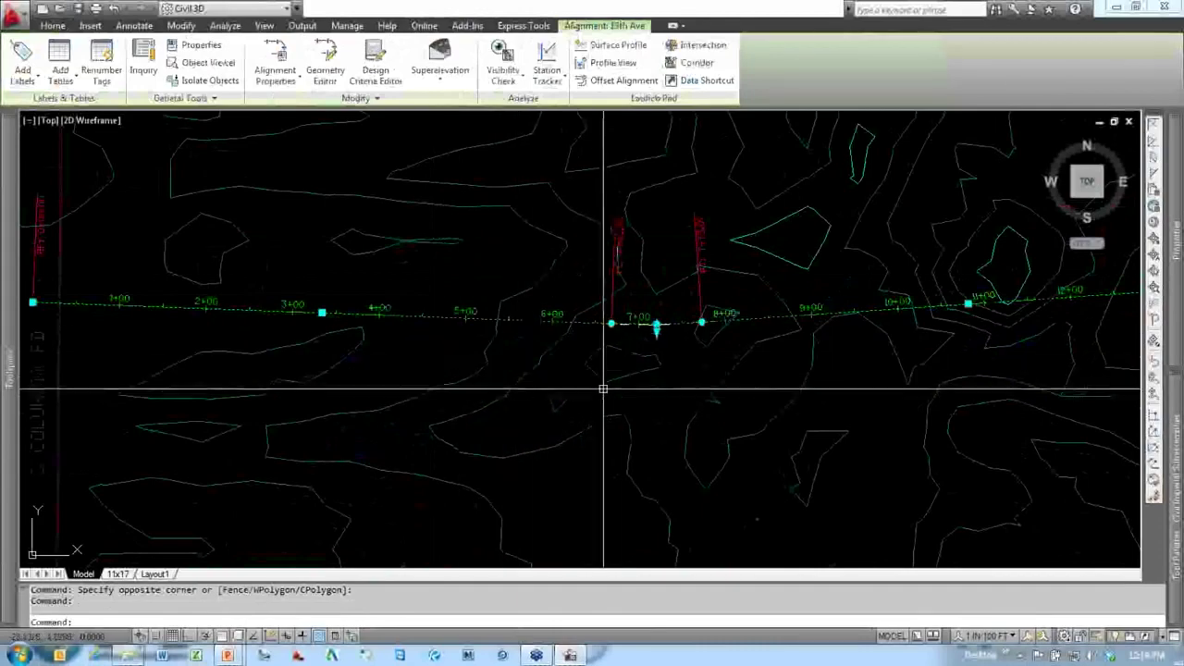
mouse_move(639, 392)
middle_down()
mouse_move(606, 410)
mouse_move(467, 436)
middle_up()
scroll(549, 408, down, 2)
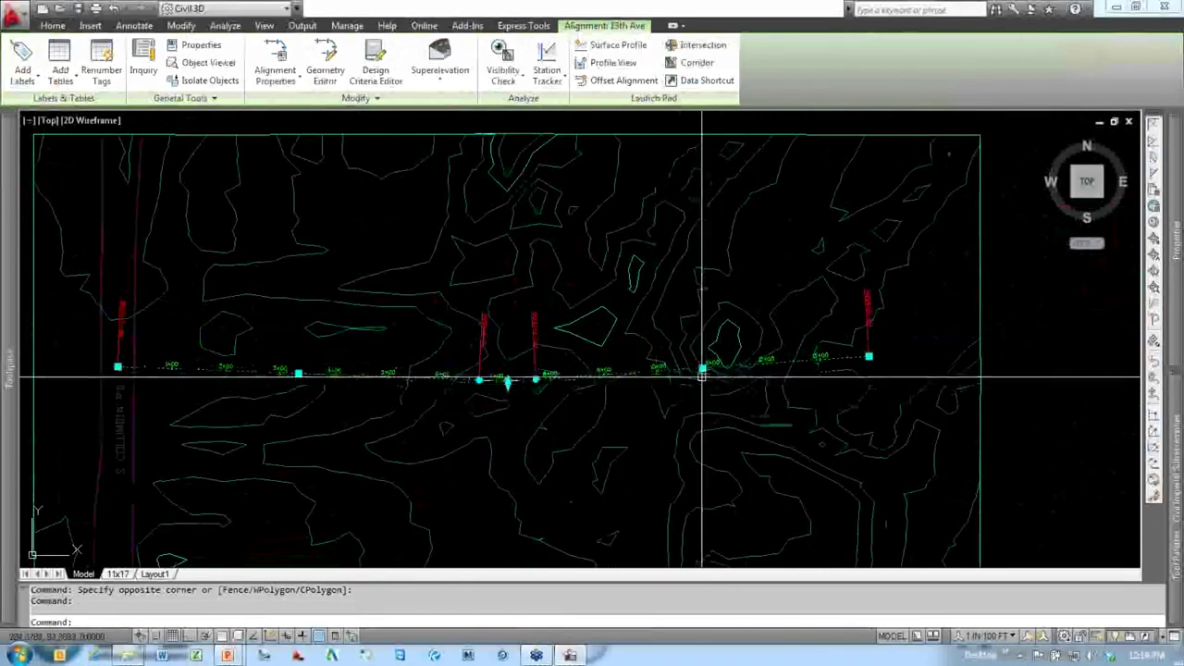
middle_drag(528, 398, 618, 357)
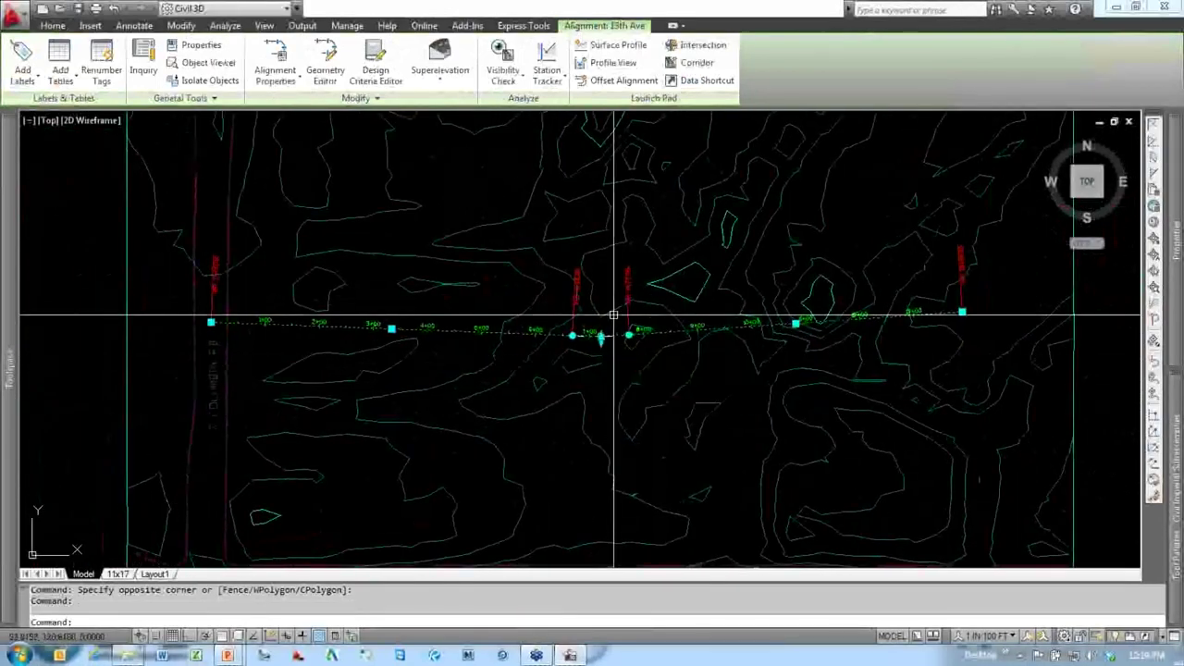
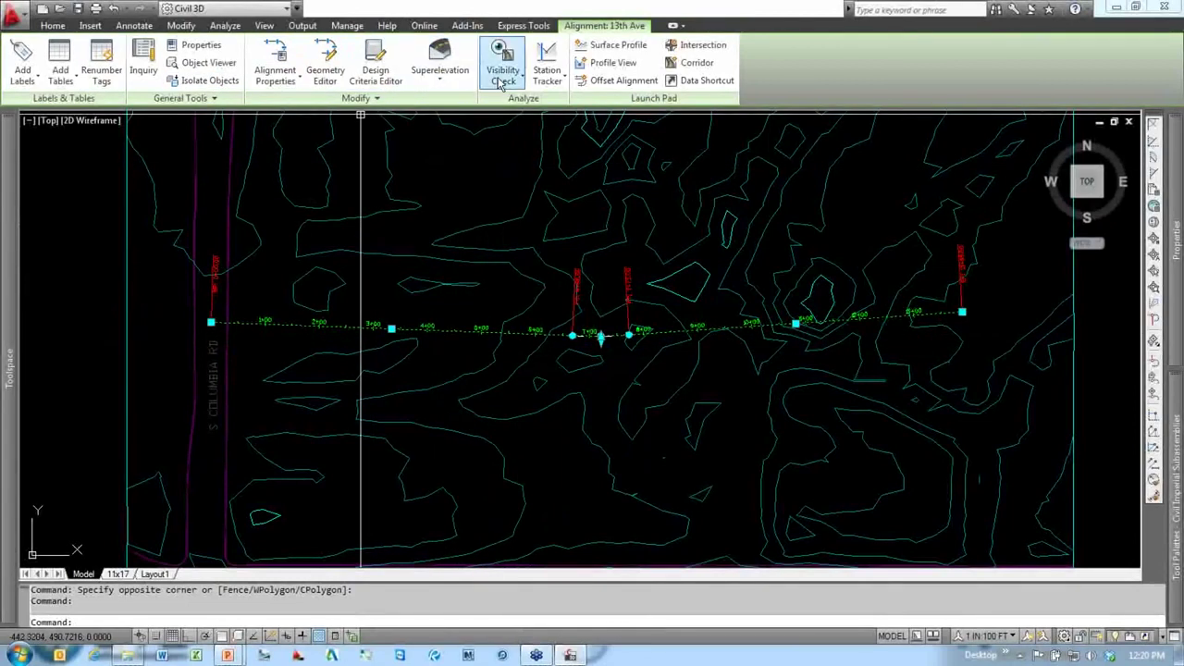
click(603, 81)
drag(615, 66, 344, 51)
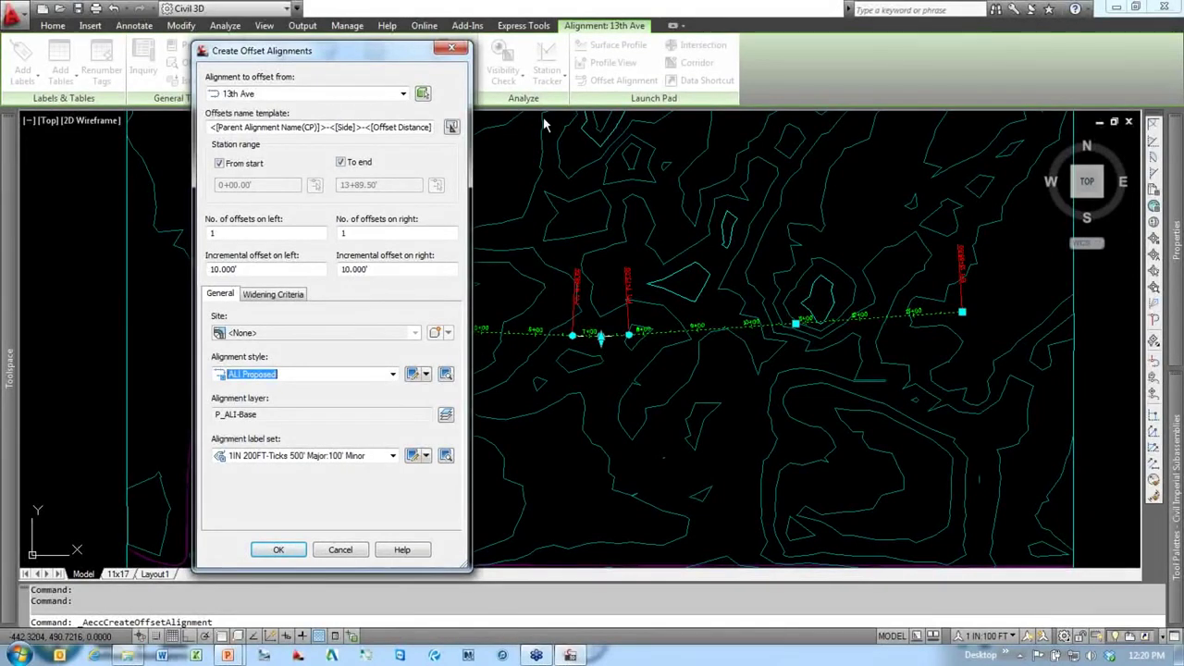
drag(361, 57, 304, 44)
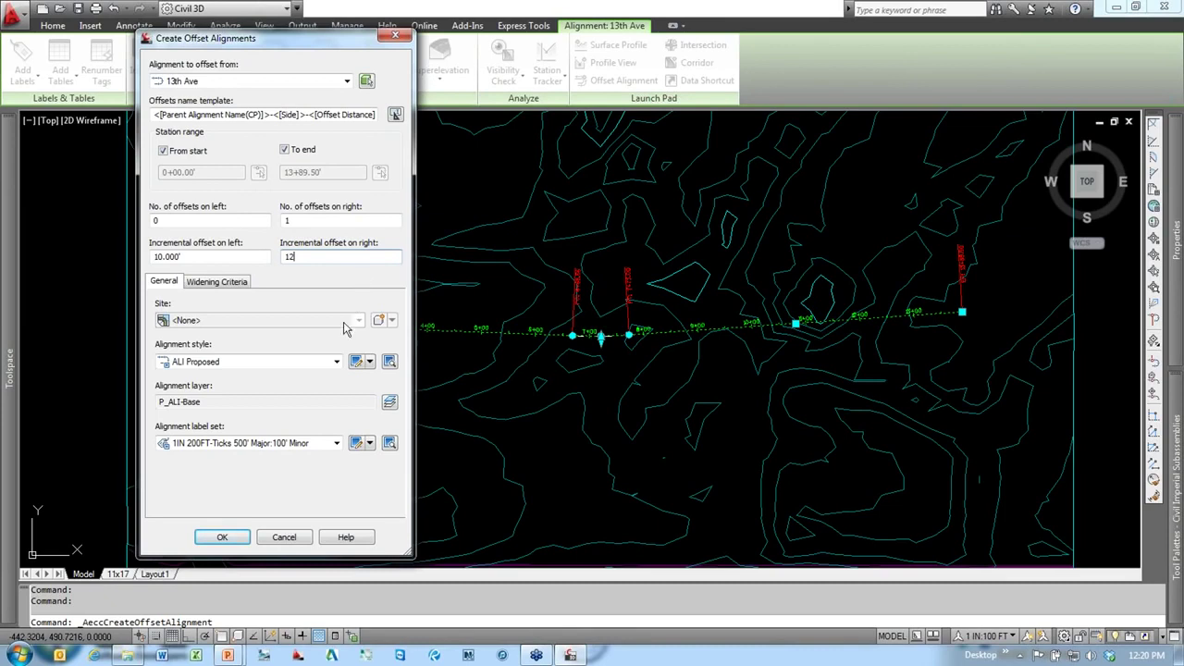
Step: Assign the RDWY Pavement Edge style and the No Labels set to the offset alignment, and create it
click(260, 364)
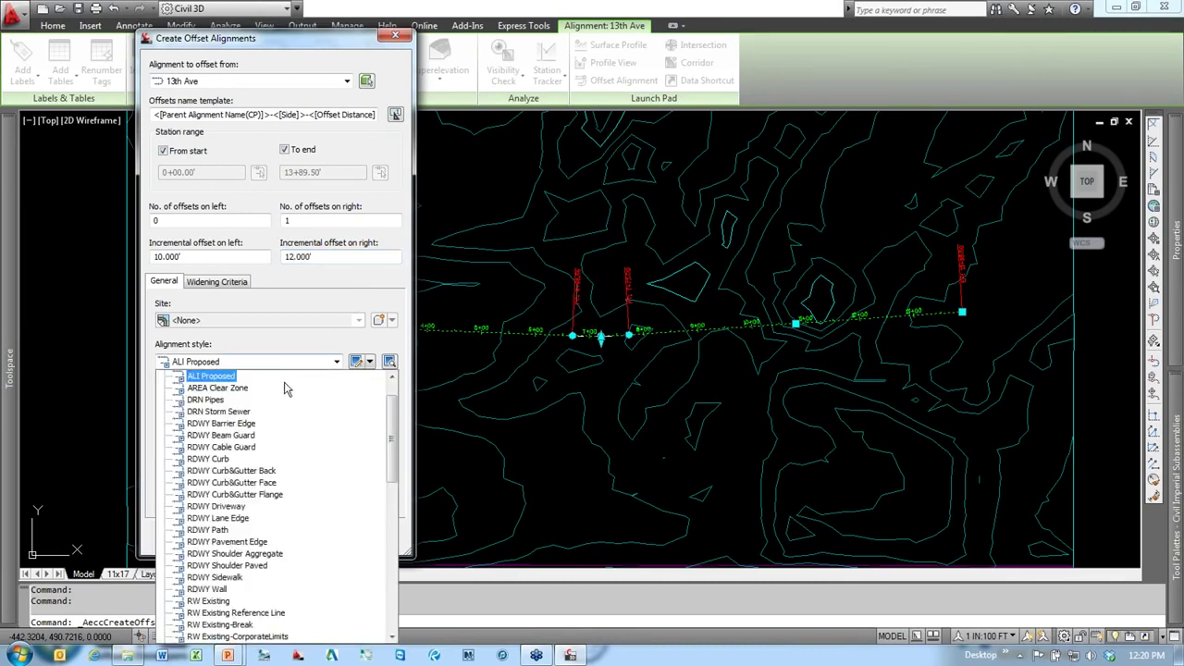
scroll(287, 394, down, 2)
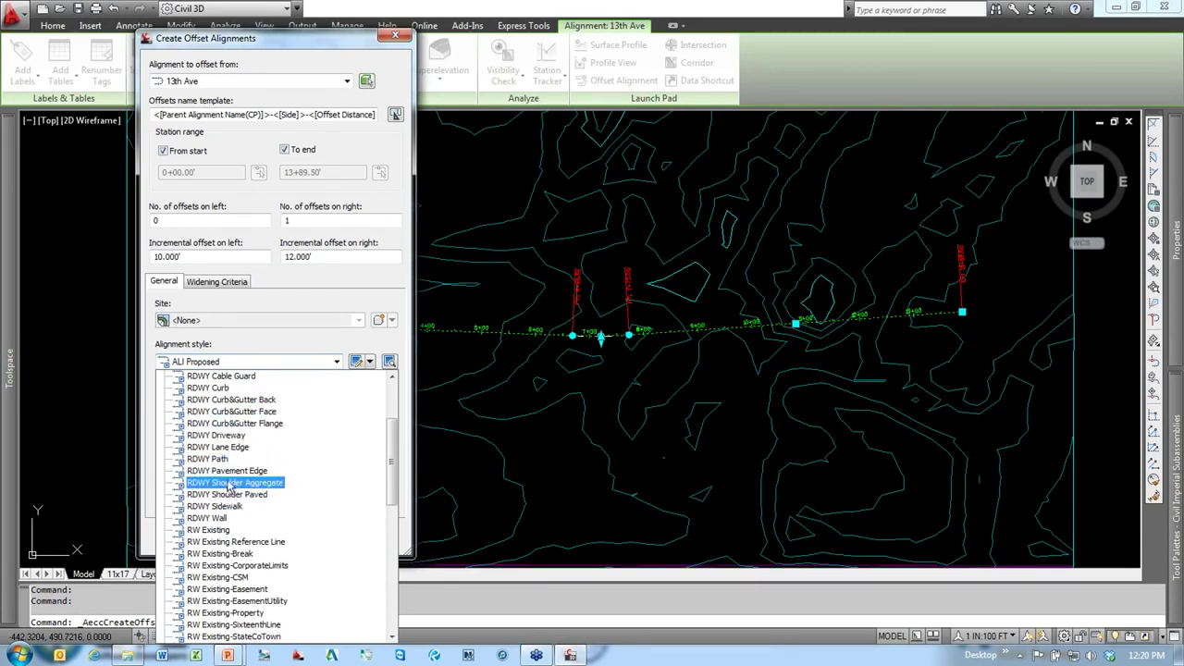
click(229, 472)
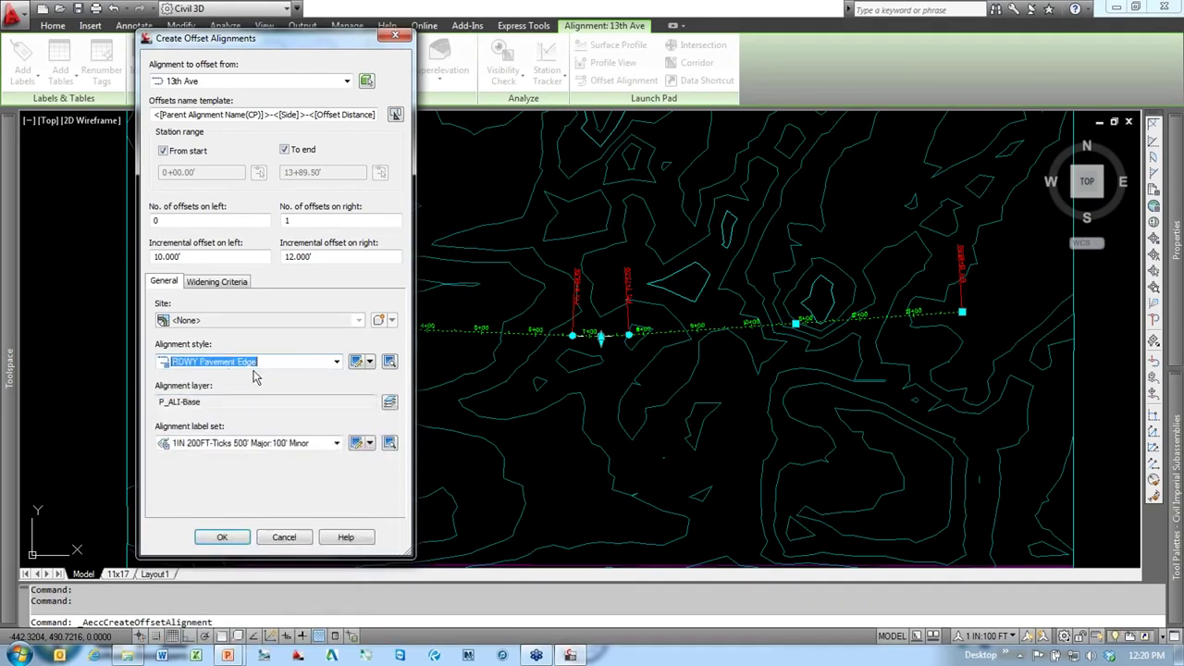
click(231, 444)
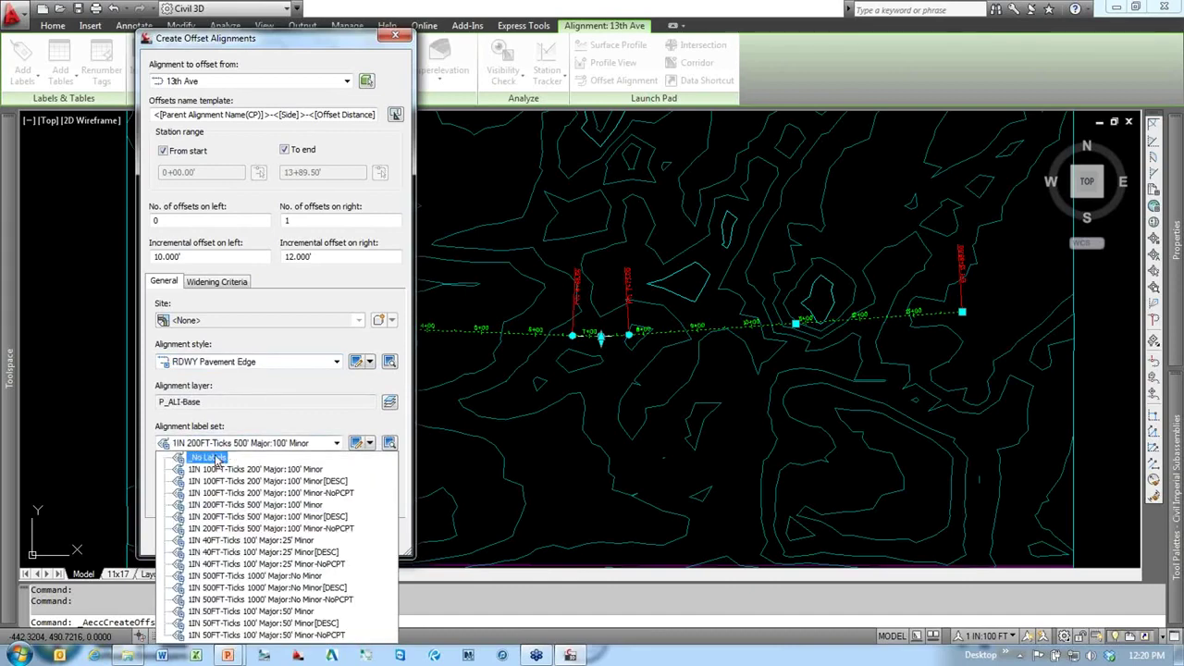
click(211, 458)
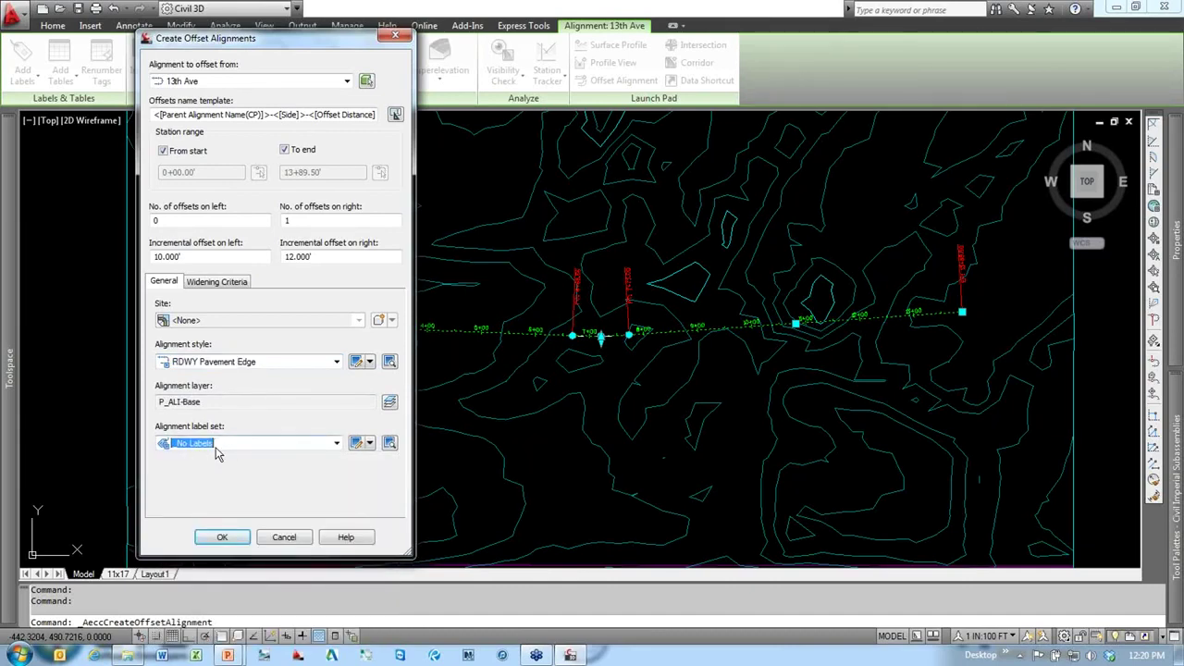
click(222, 537)
Step: Offset the 13th Ave alignment 12 feet to its north side as plain linework using the Offset command
scroll(568, 375, up, 5)
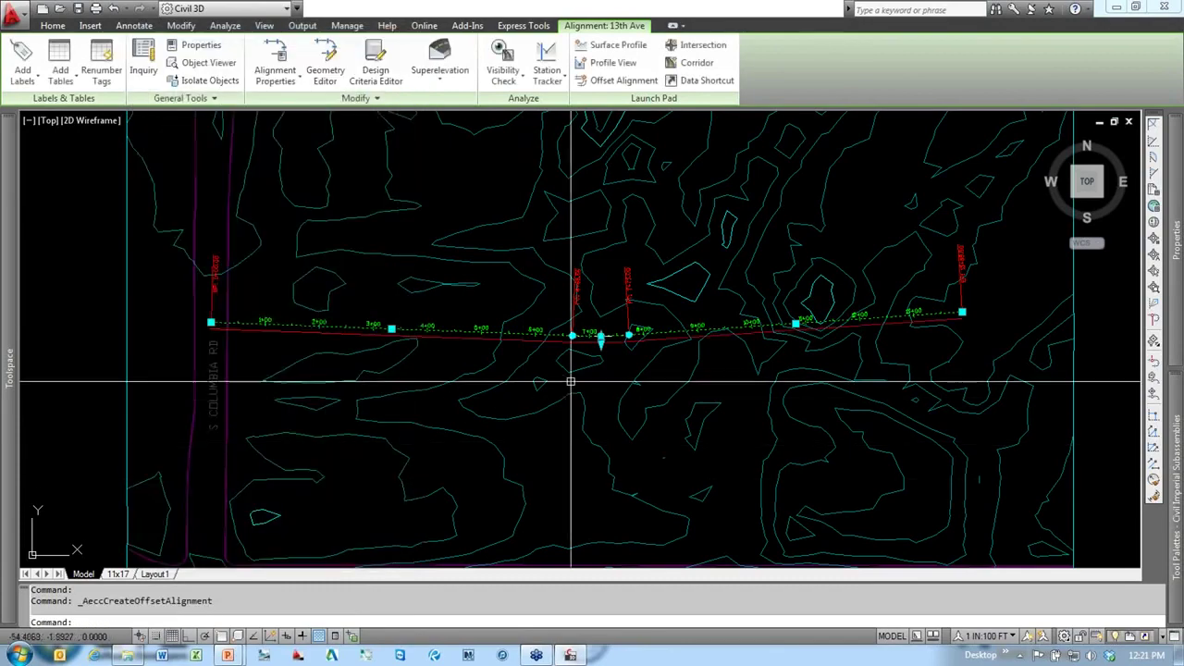
scroll(717, 327, up, 2)
mouse_move(793, 330)
middle_down()
mouse_move(481, 375)
mouse_move(436, 397)
middle_up()
scroll(541, 395, down, 5)
key(Escape)
key(Escape)
scroll(703, 375, up, 6)
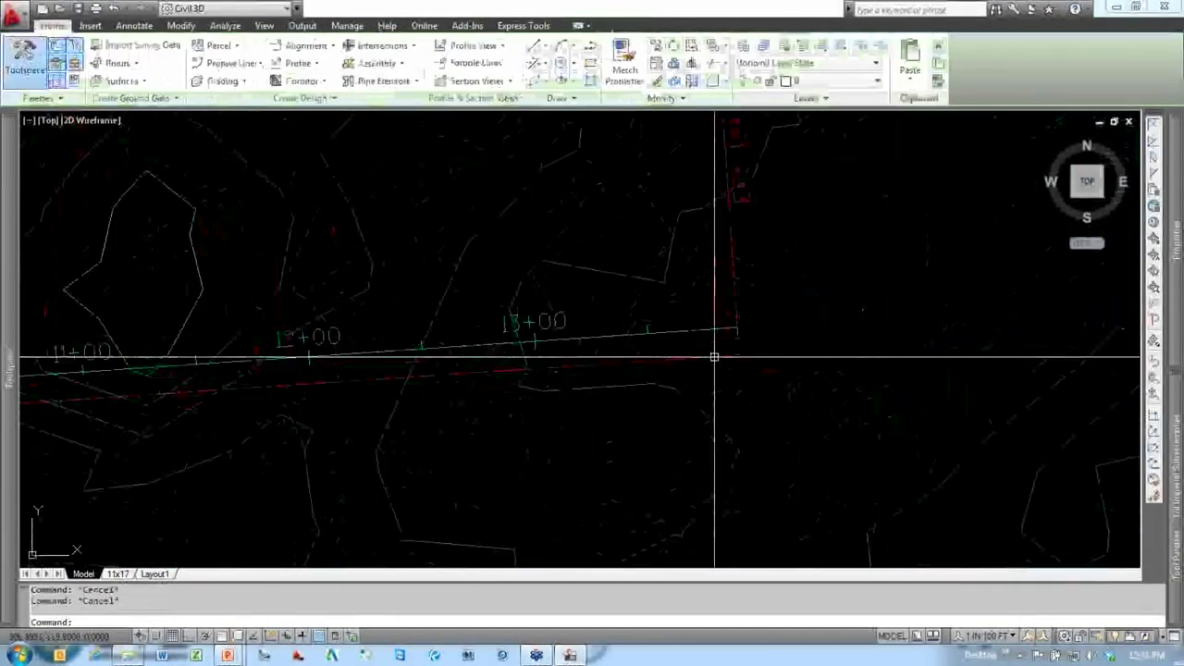
mouse_move(693, 342)
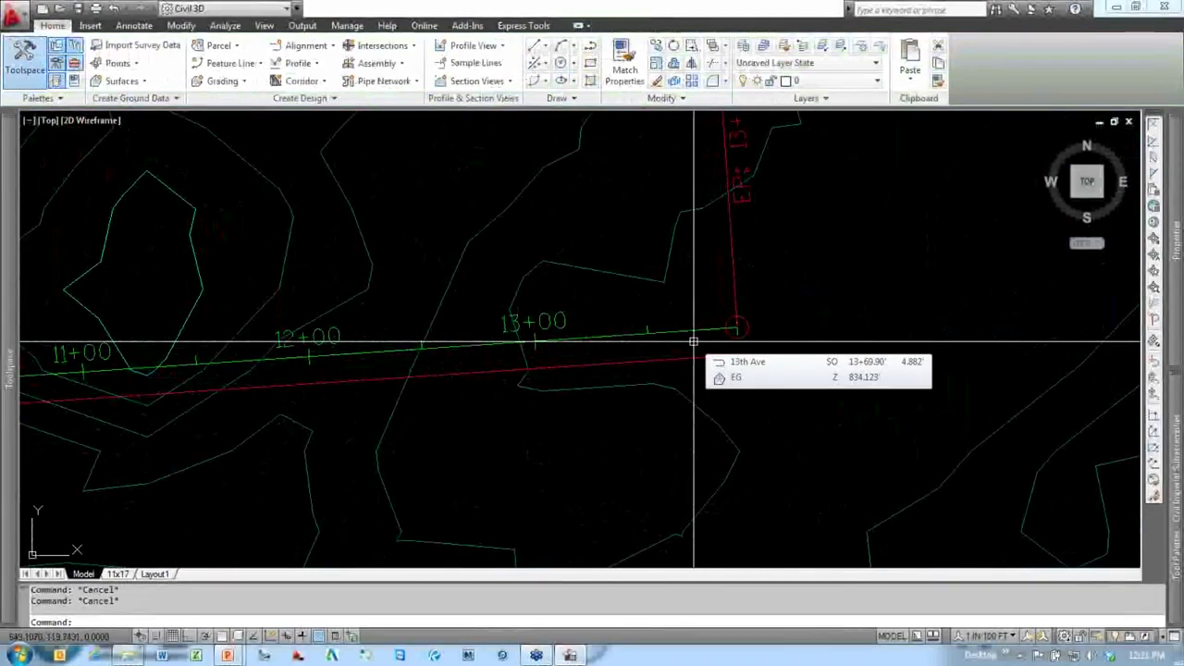
text(o)
key(Return)
text(12)
key(Return)
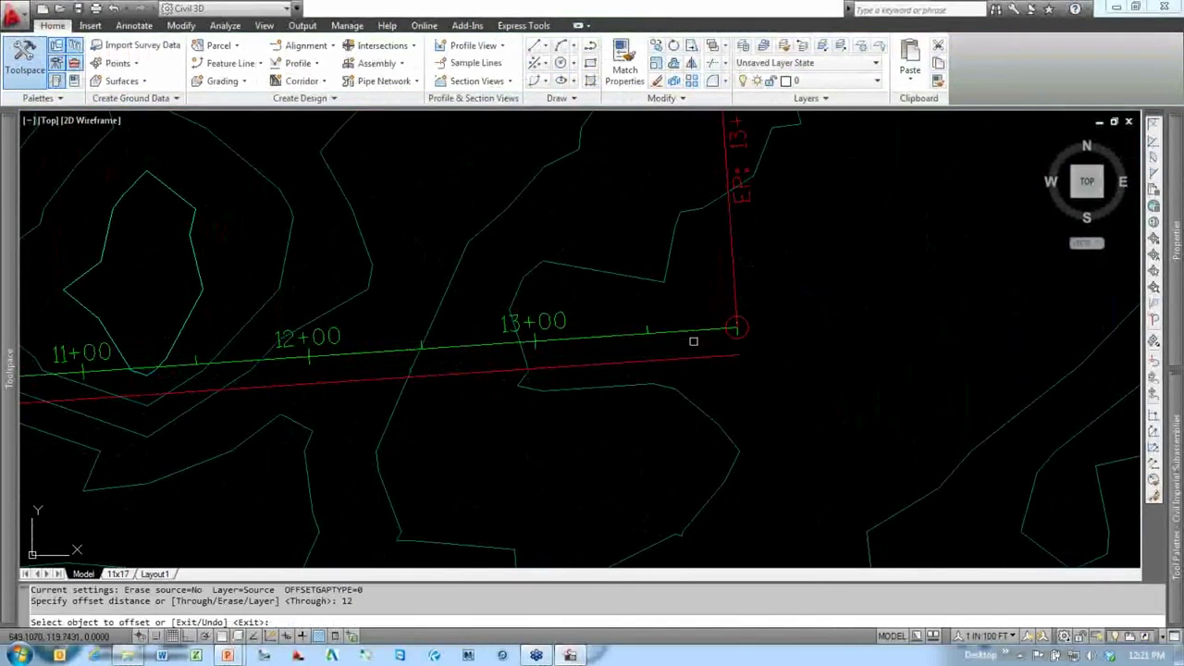
click(676, 328)
click(682, 306)
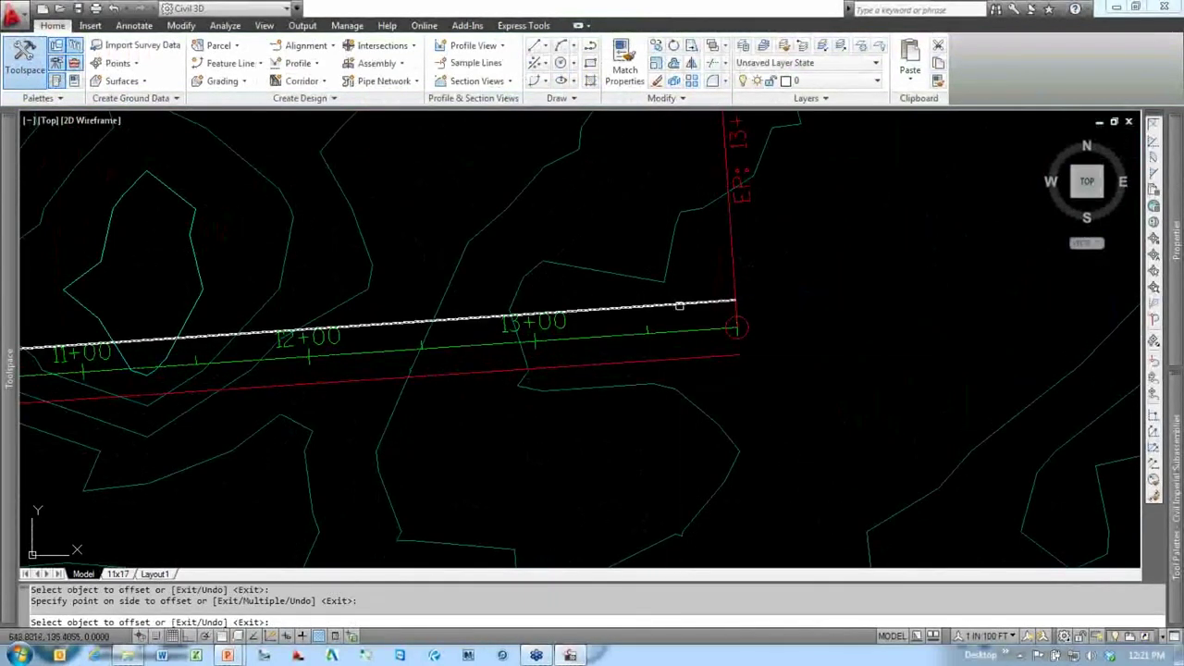
key(Escape)
Step: Stretch the east end point of the 13th Ave alignment southeast to about station 14+04
click(693, 329)
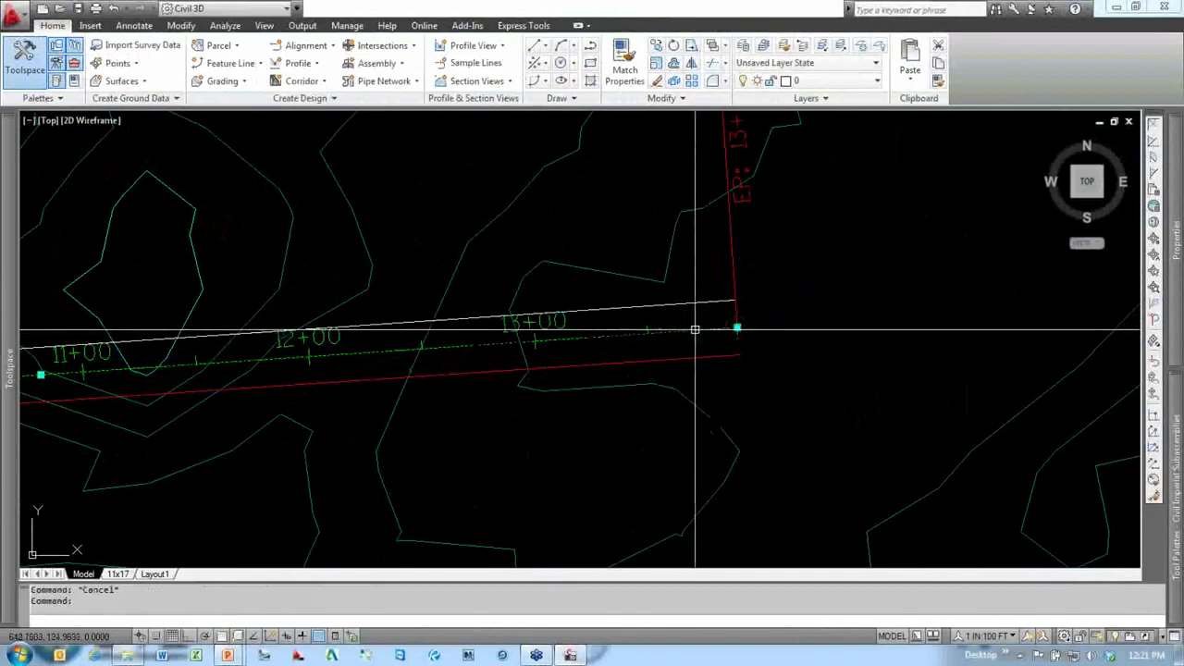
click(736, 328)
click(773, 401)
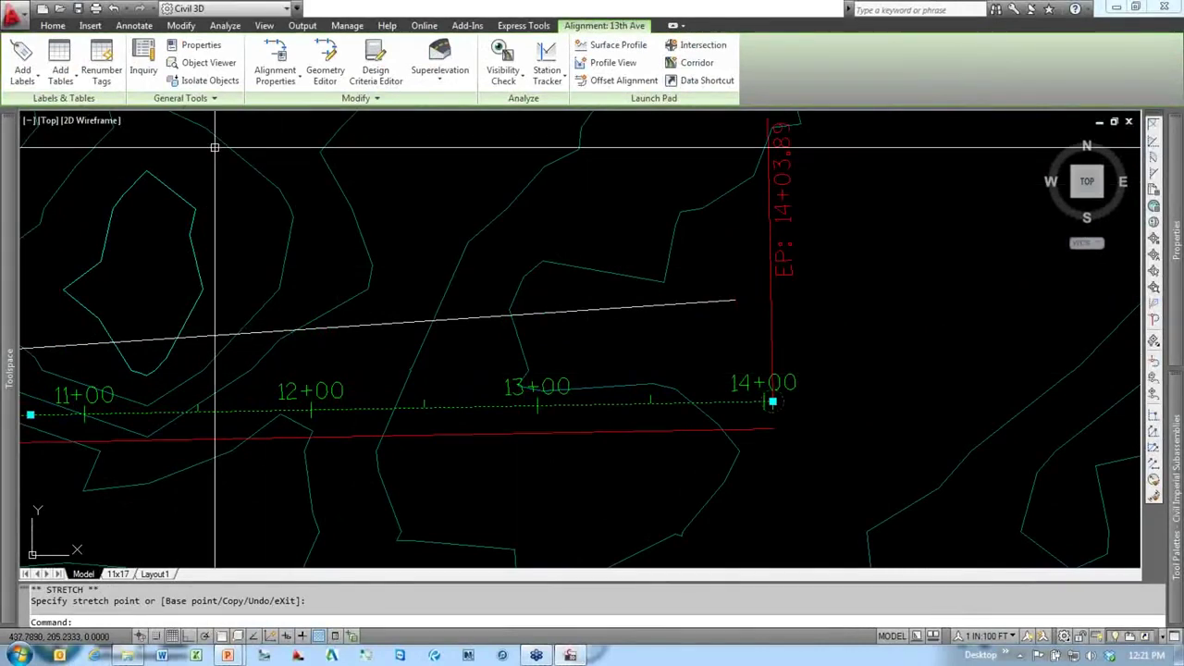
Step: Undo the stretch of the 13th Ave alignment's east end point and erase the plain linework offset north of it
click(113, 8)
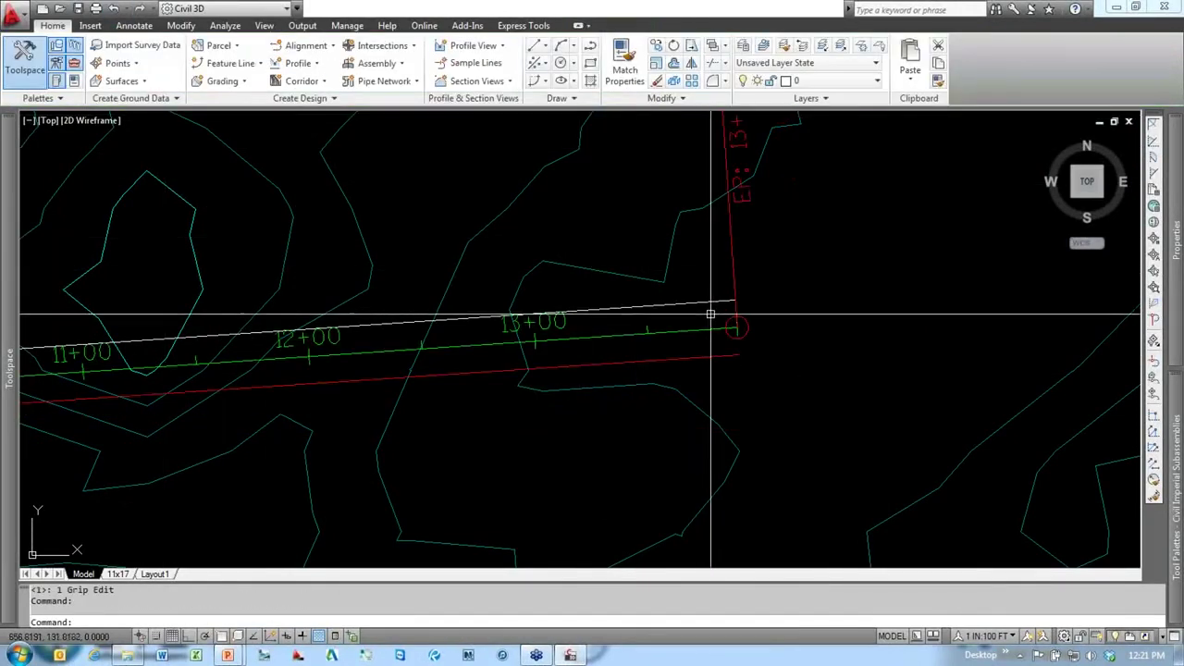
scroll(693, 433, down, 5)
scroll(631, 453, up, 2)
middle_drag(631, 454, 714, 443)
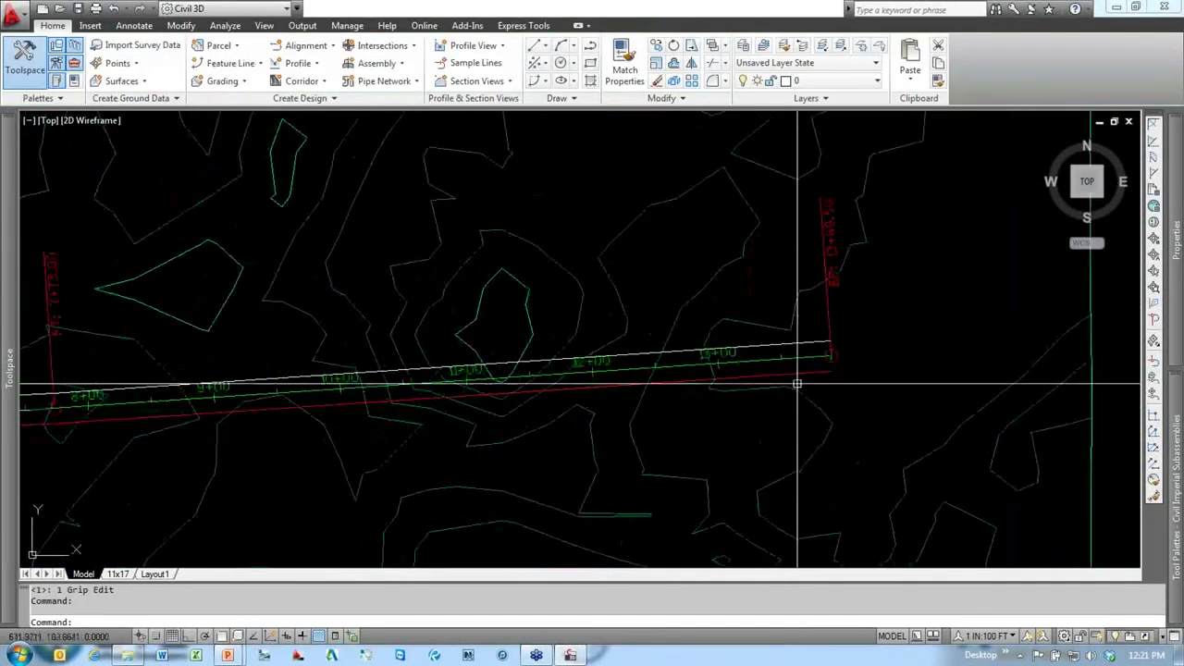
key(Escape)
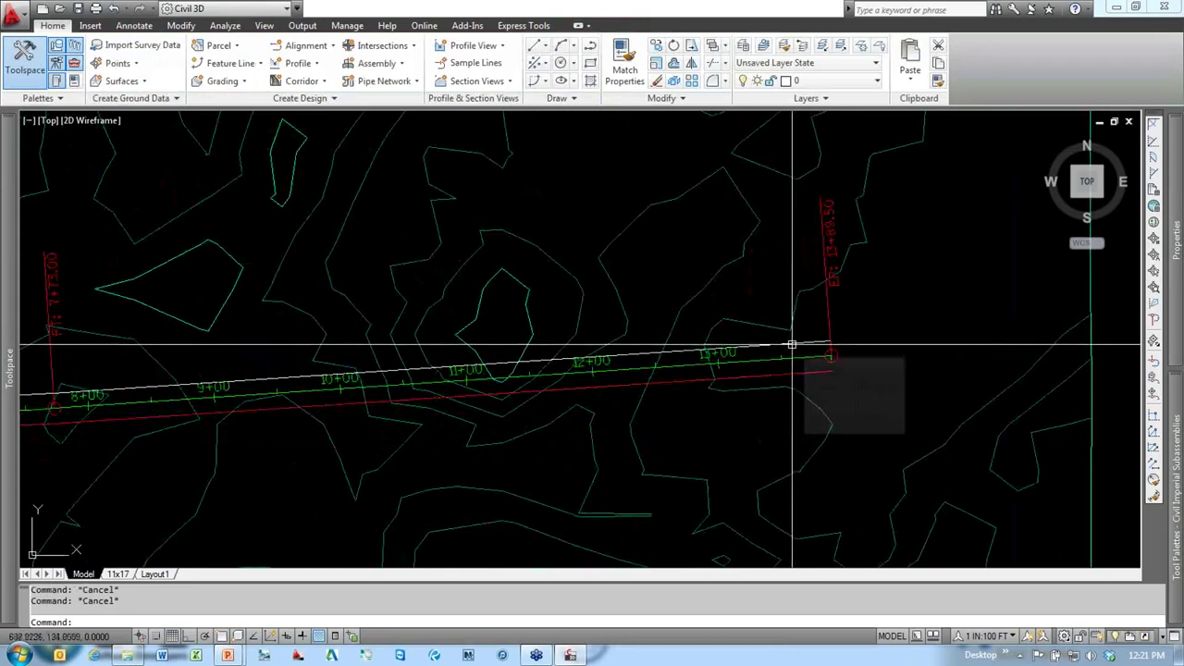
click(792, 344)
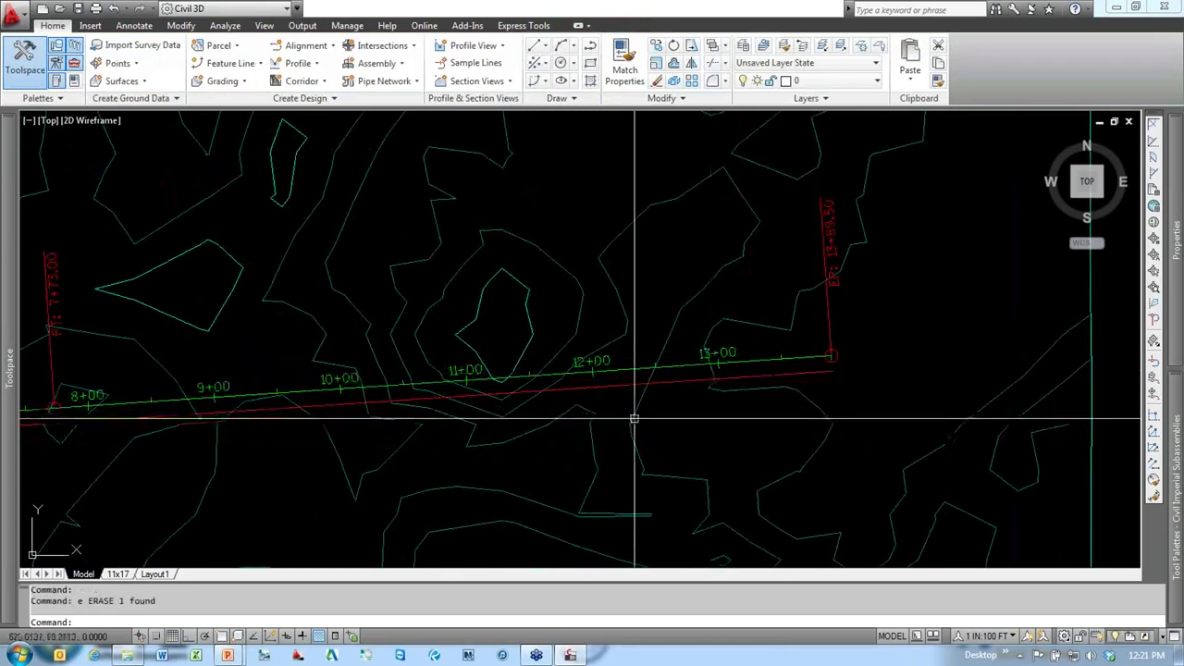
Step: Start a widening on the 12-foot right offset alignment of 13th Ave, without making the widened portion a new alignment
middle_drag(568, 424, 838, 383)
scroll(710, 387, down, 2)
middle_drag(456, 402, 391, 401)
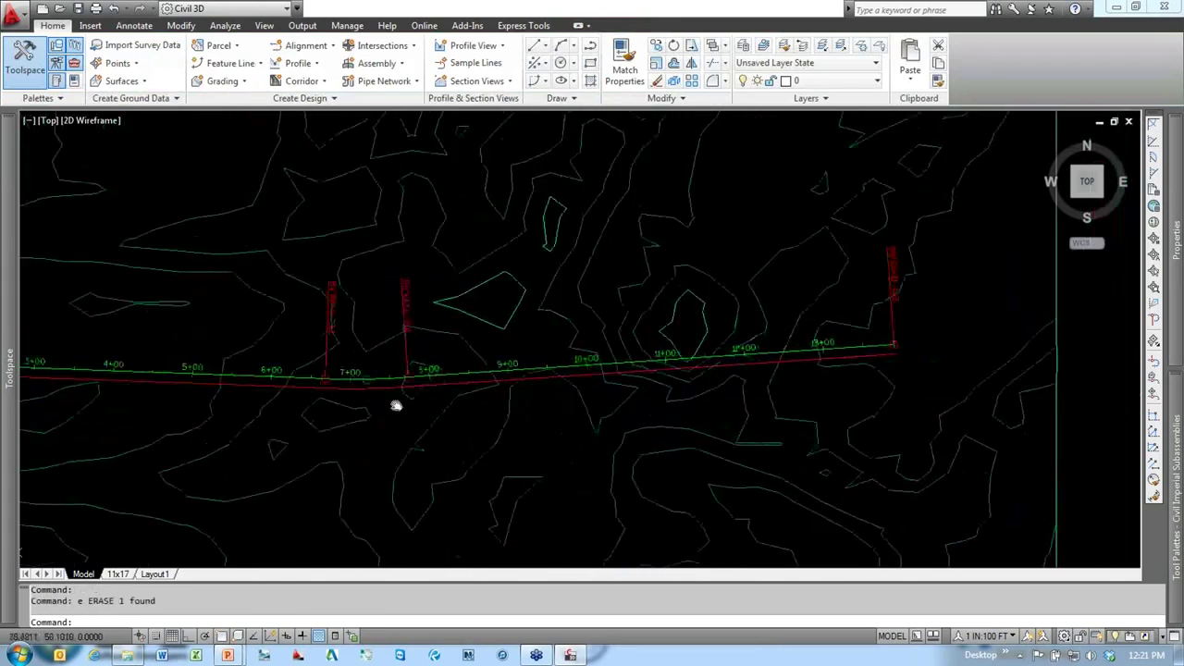
scroll(521, 379, up, 2)
click(548, 374)
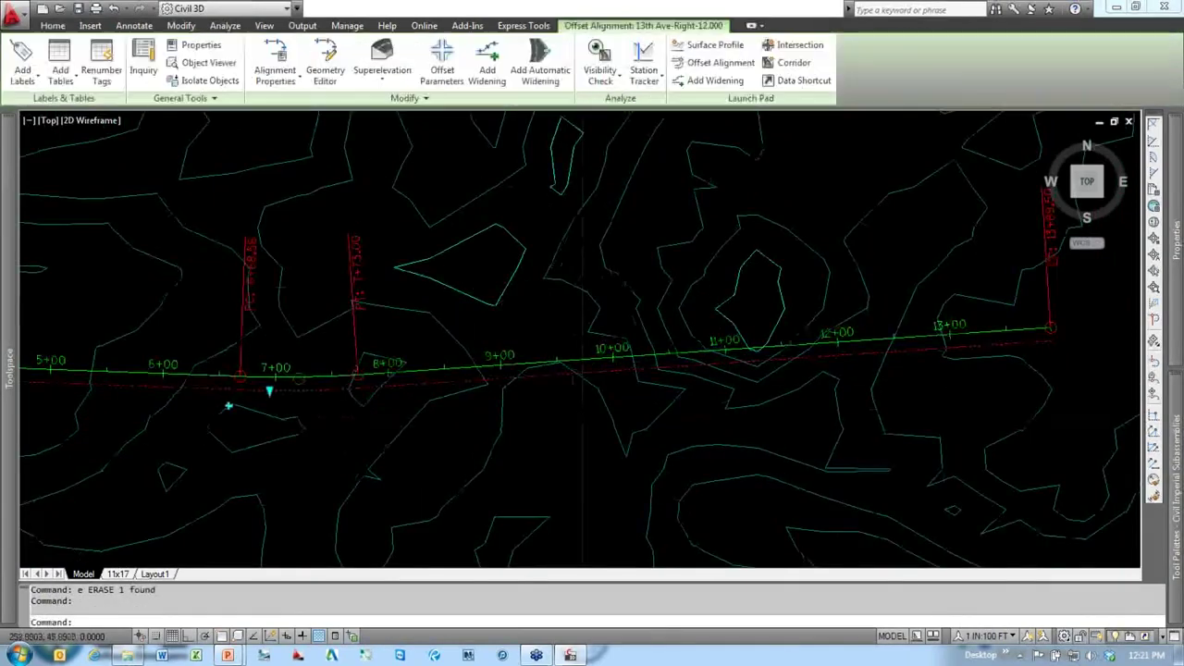
scroll(579, 440, down, 2)
mouse_move(555, 420)
middle_down()
mouse_move(643, 415)
mouse_move(634, 425)
middle_up()
scroll(606, 423, down, 2)
scroll(531, 417, up, 5)
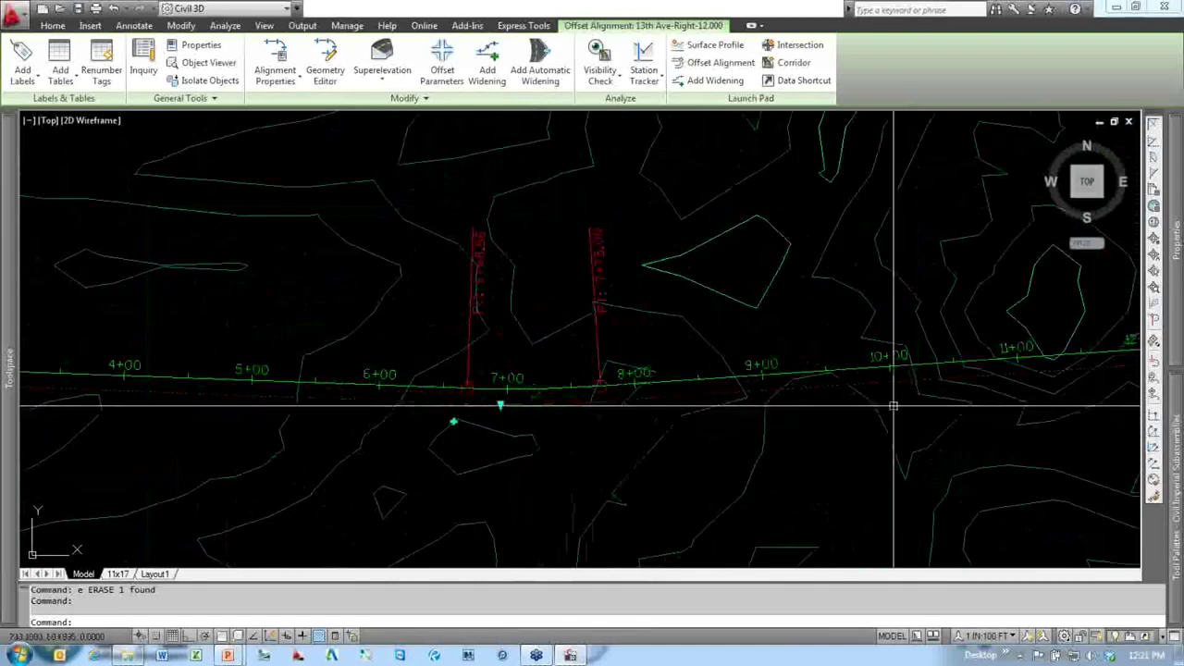
middle_drag(895, 405, 694, 412)
scroll(694, 411, down, 2)
scroll(652, 436, up, 2)
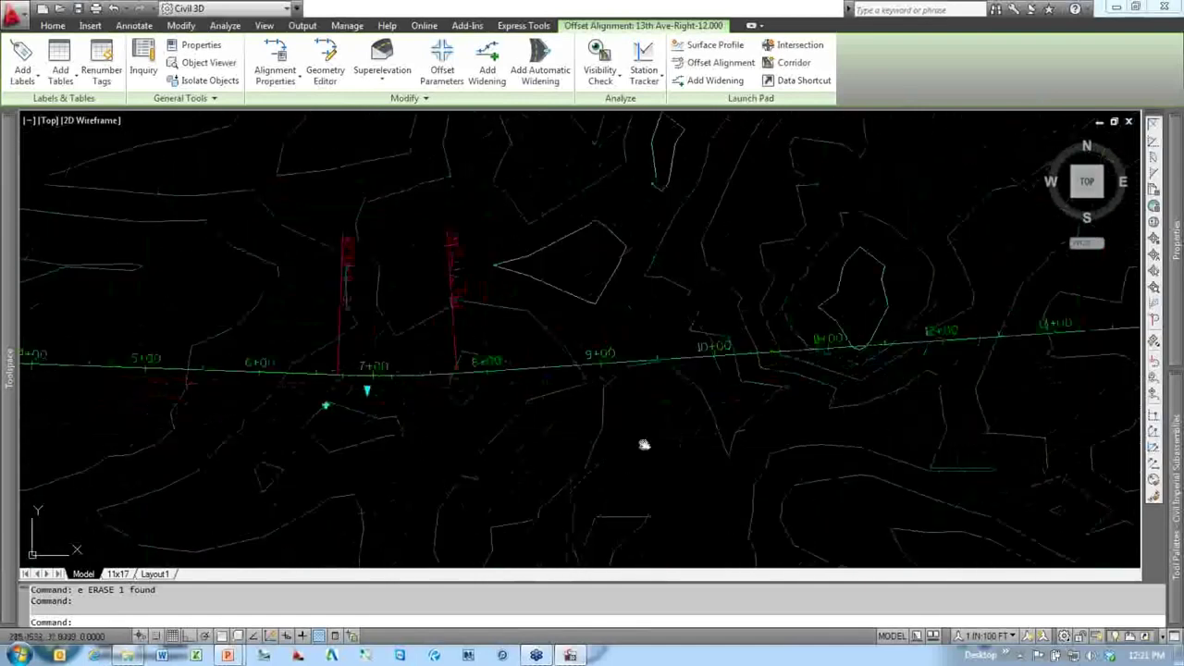
middle_drag(640, 444, 539, 426)
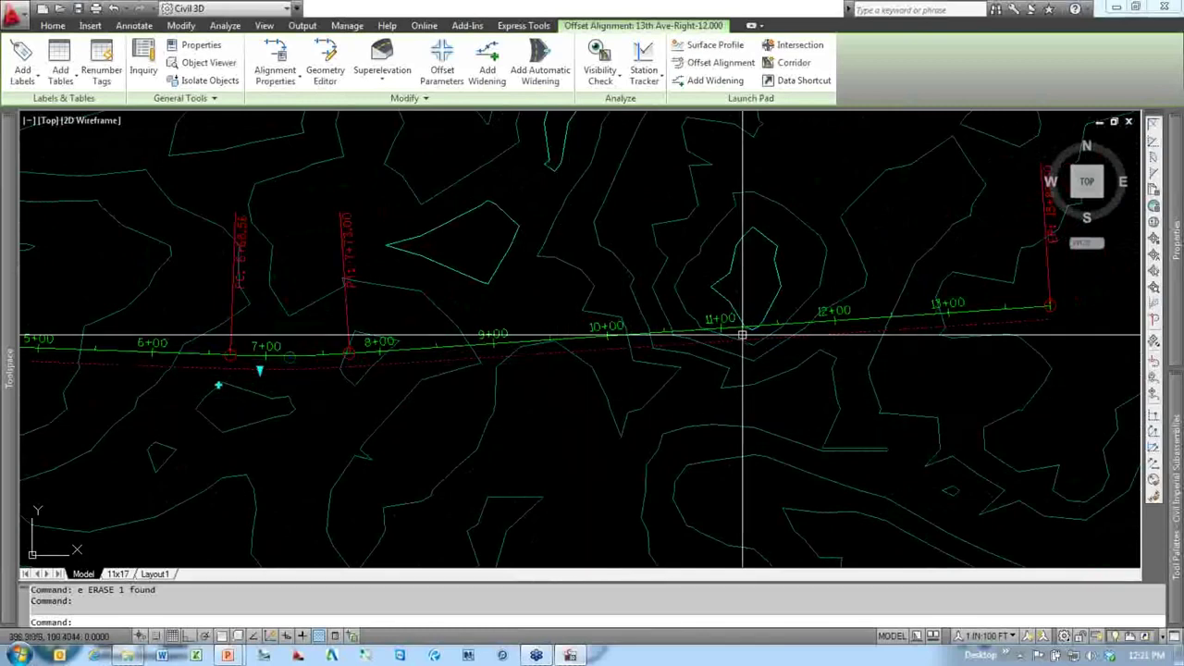
click(487, 63)
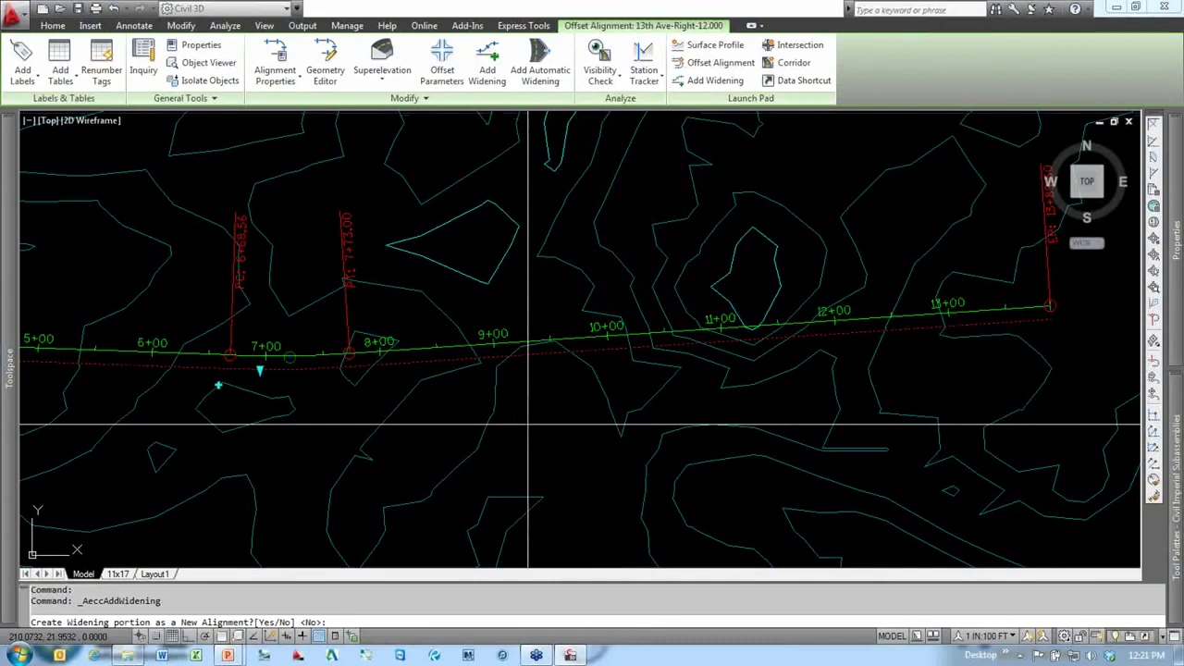
text(n)
key(Return)
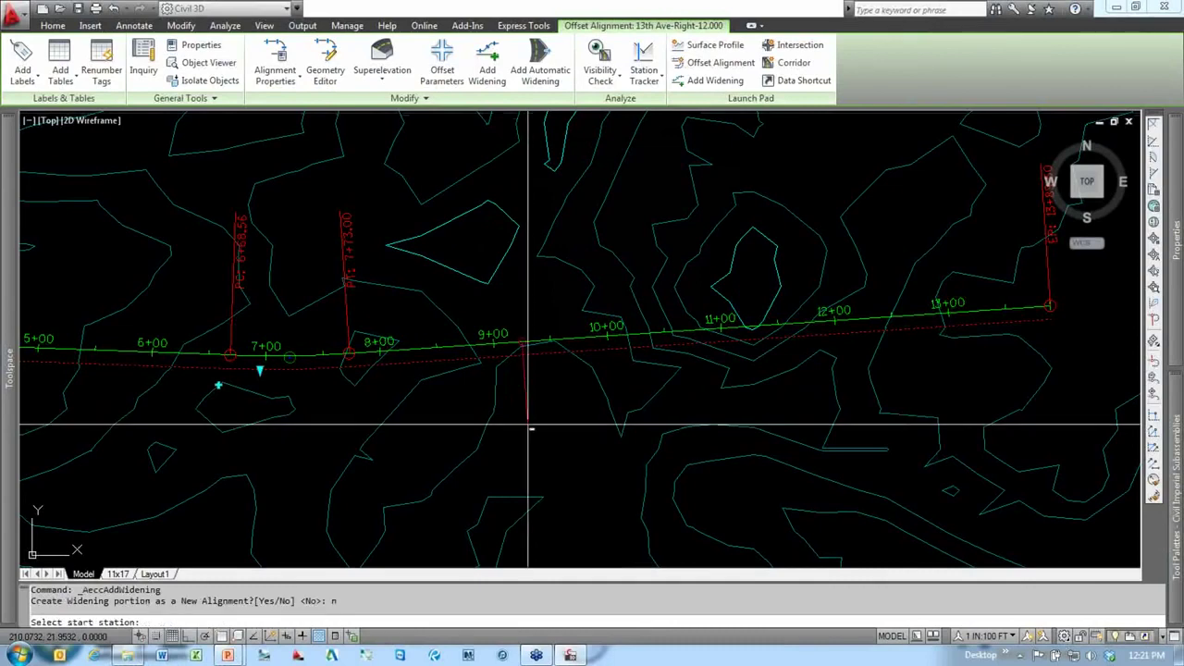
Step: Define the widening from station 9+00 to station 12+00 with an offset of 24 feet
middle_drag(557, 425, 556, 430)
scroll(507, 368, up, 3)
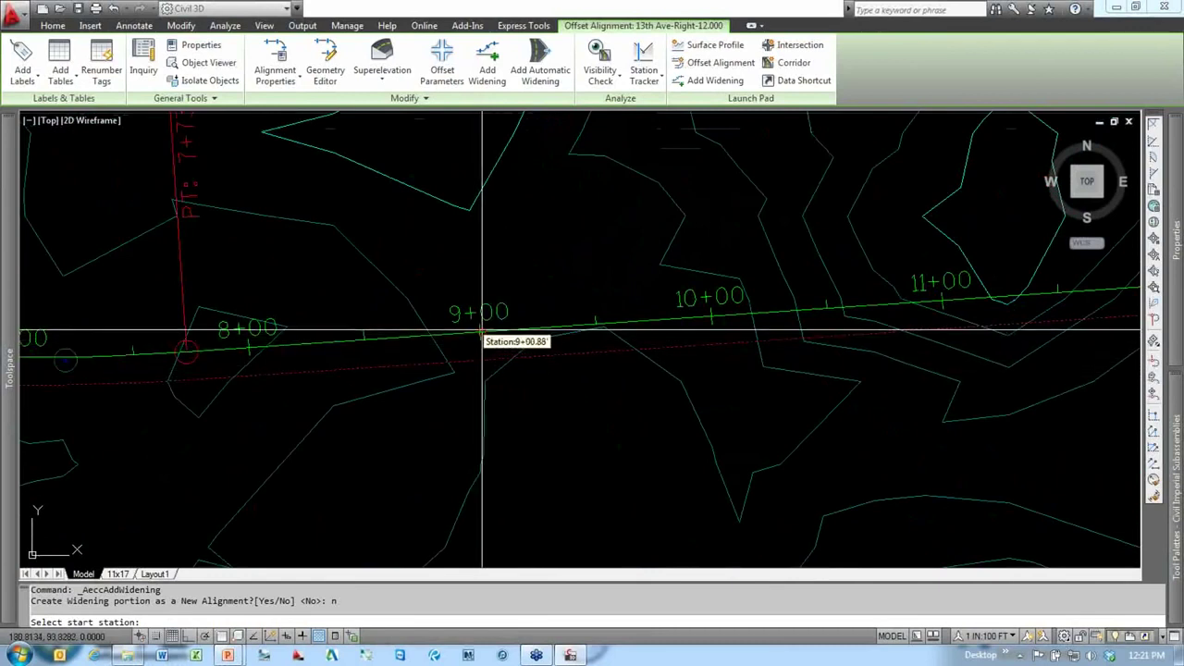
shift+right_click(529, 404)
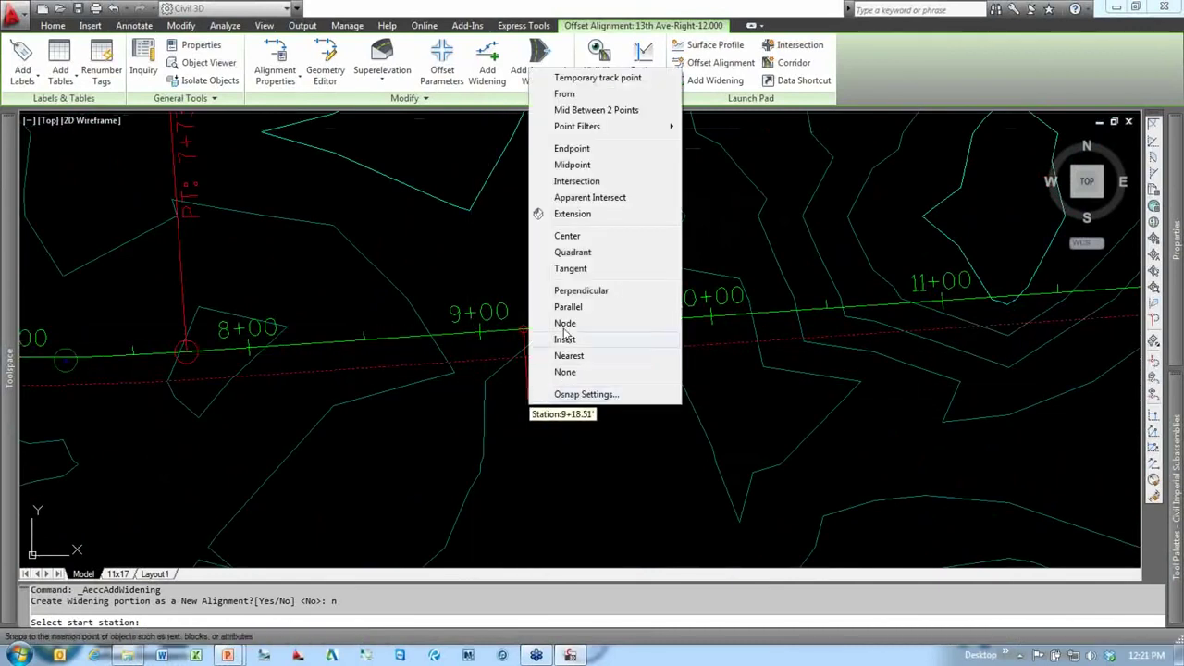
click(572, 150)
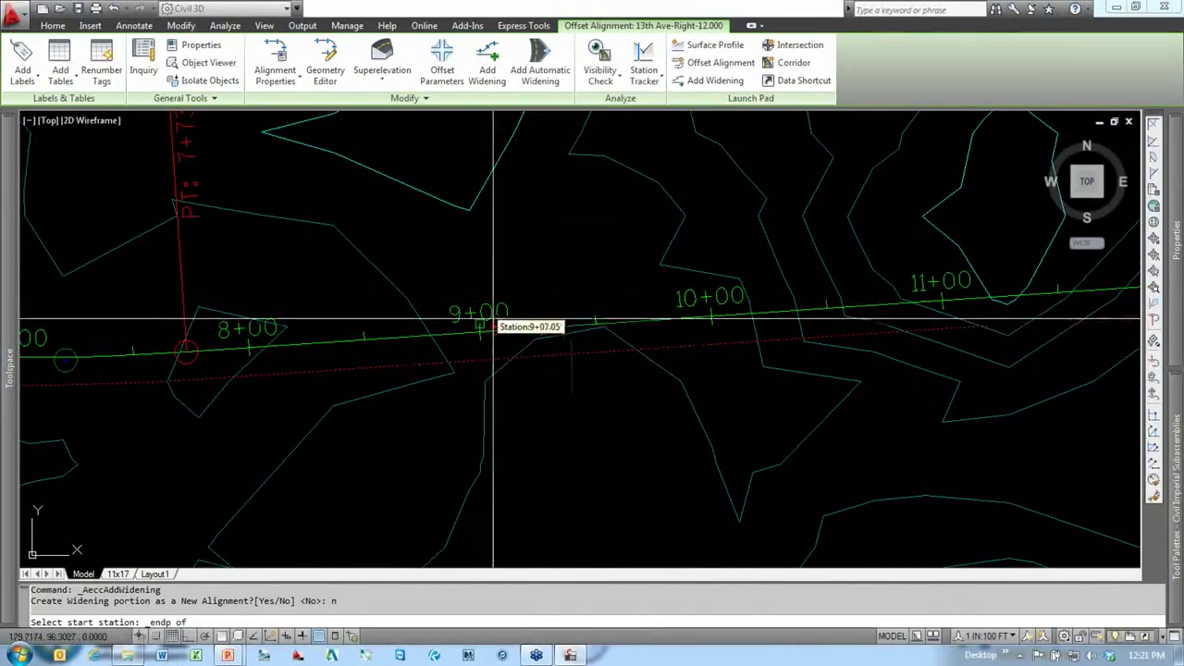
click(480, 333)
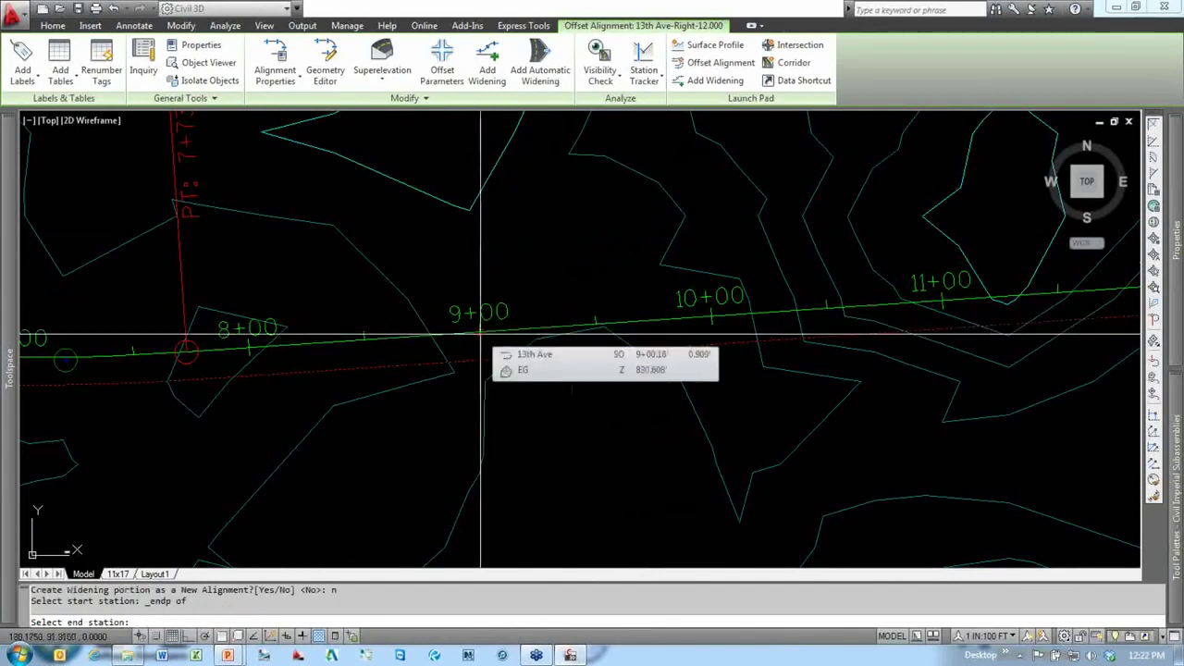
scroll(546, 357, down, 3)
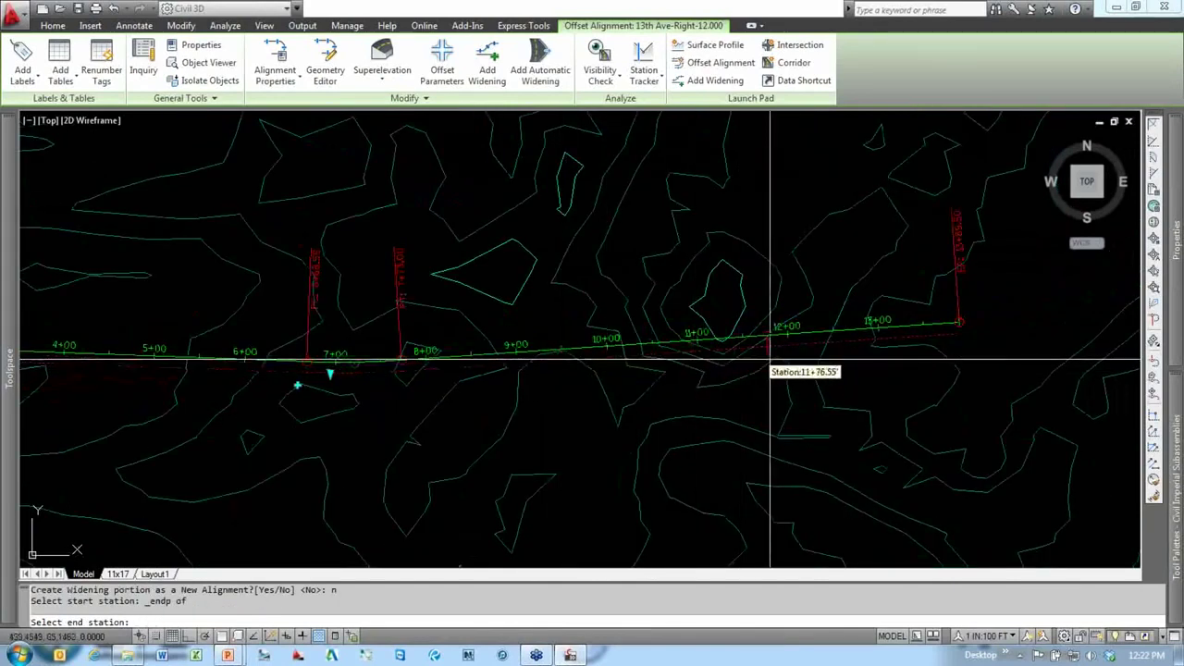
scroll(771, 363, up, 3)
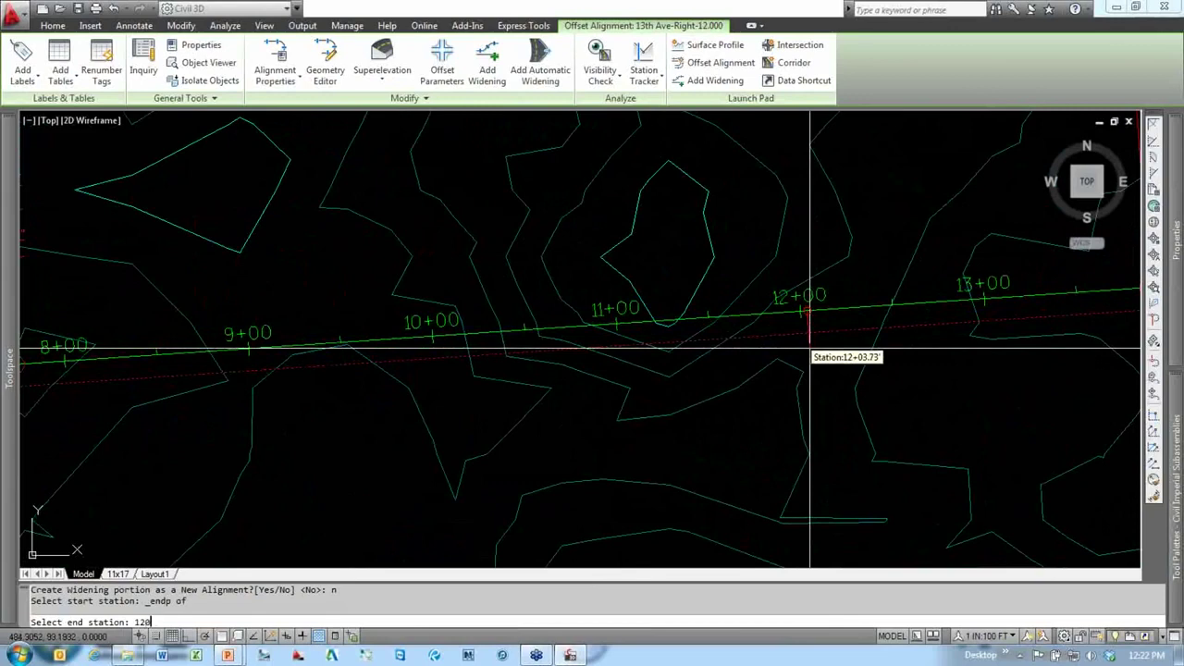
text(1200)
key(Return)
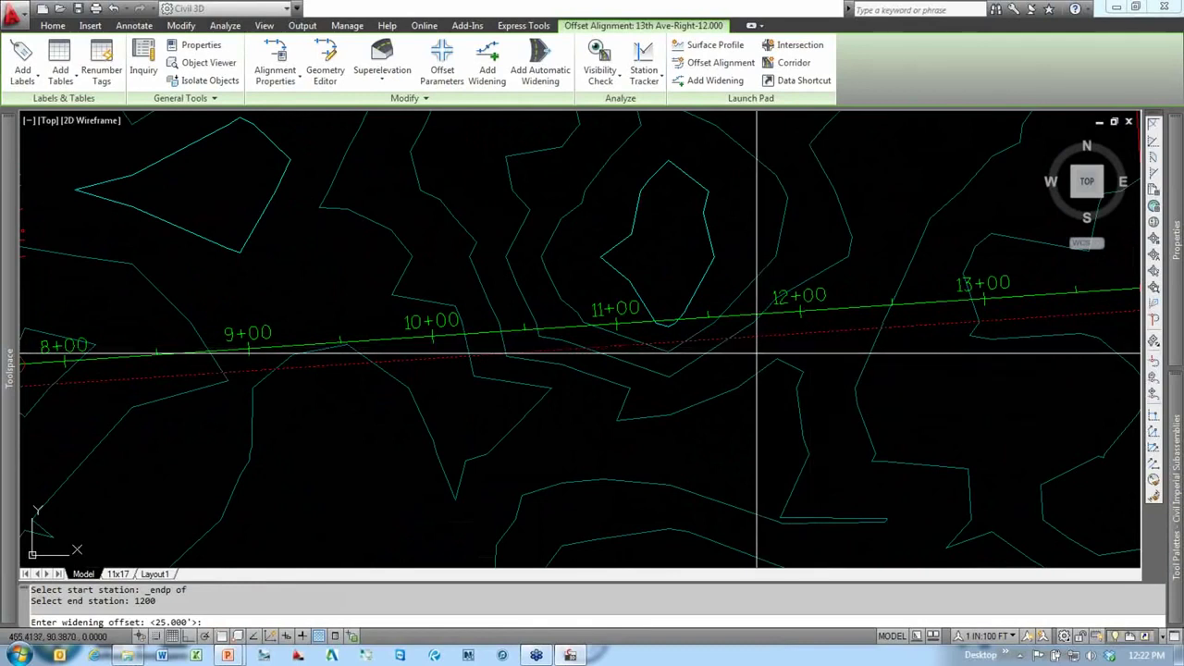
text(24)
key(Return)
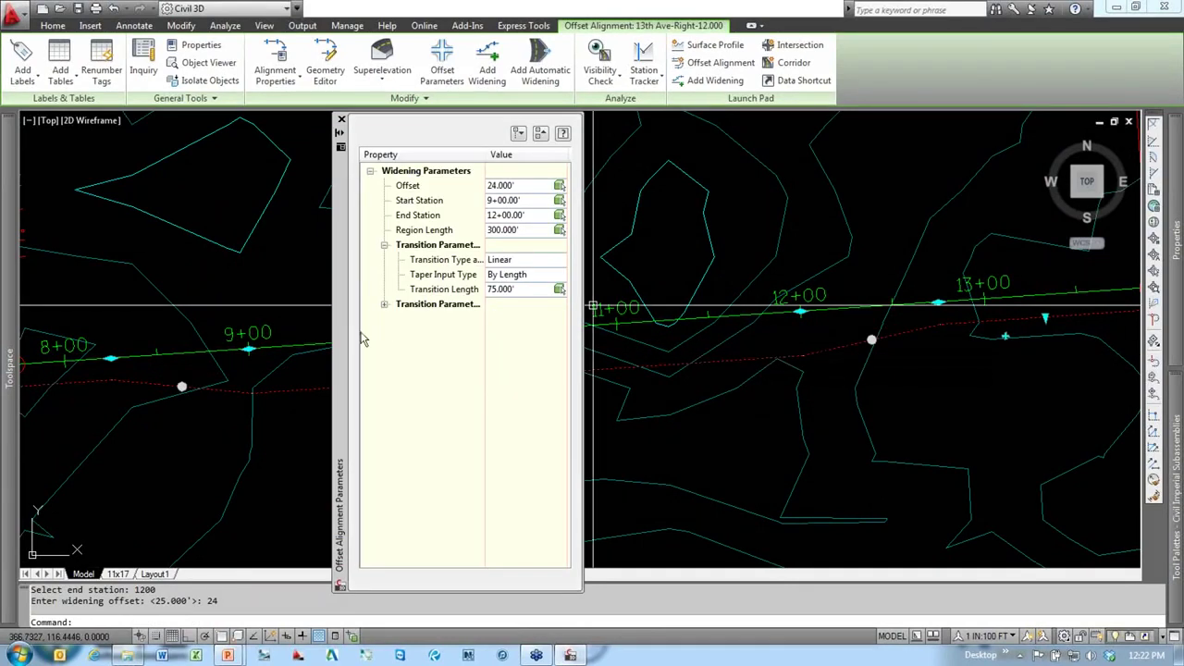
Step: Move the widening's start station to the 9+50 tick on the 13th Ave alignment using an endpoint snap
drag(342, 355, 128, 329)
scroll(748, 432, down, 2)
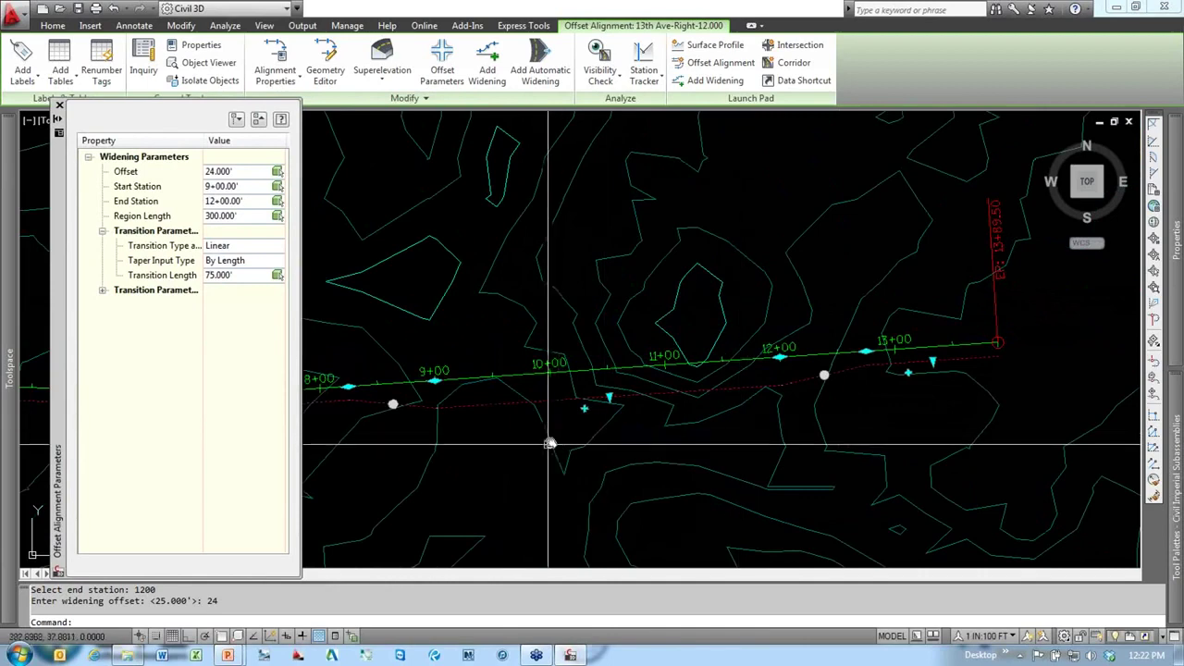
middle_drag(546, 442, 715, 419)
scroll(645, 394, up, 3)
middle_drag(602, 379, 676, 370)
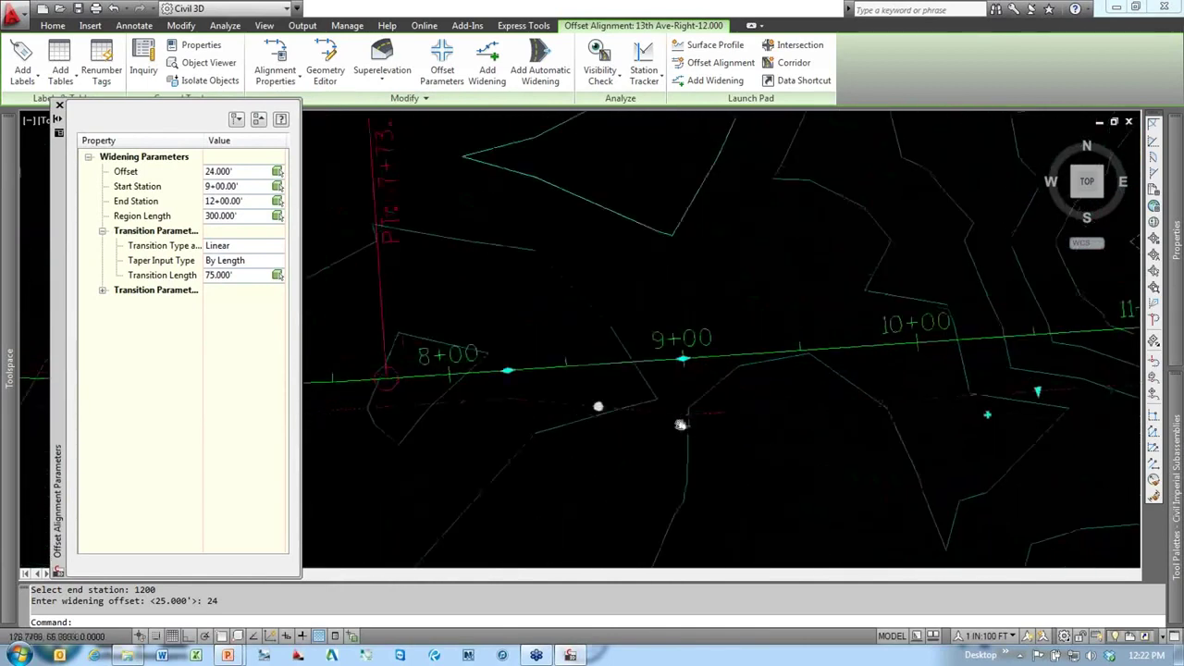
shift+right_click(798, 356)
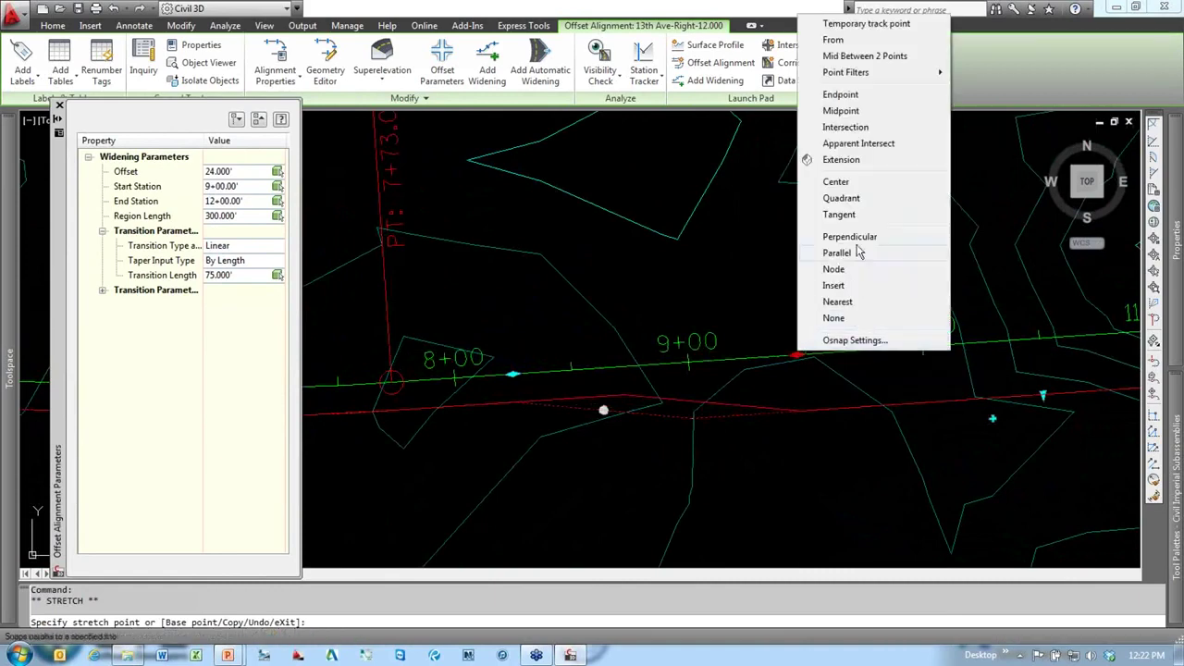
click(842, 95)
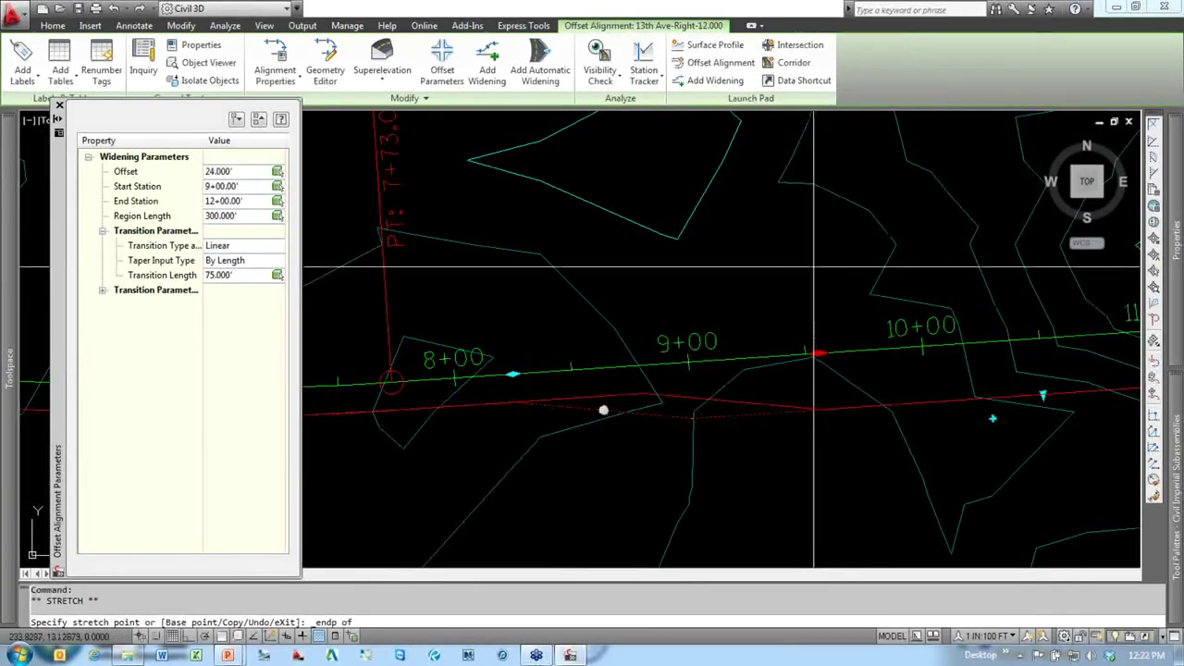
click(806, 356)
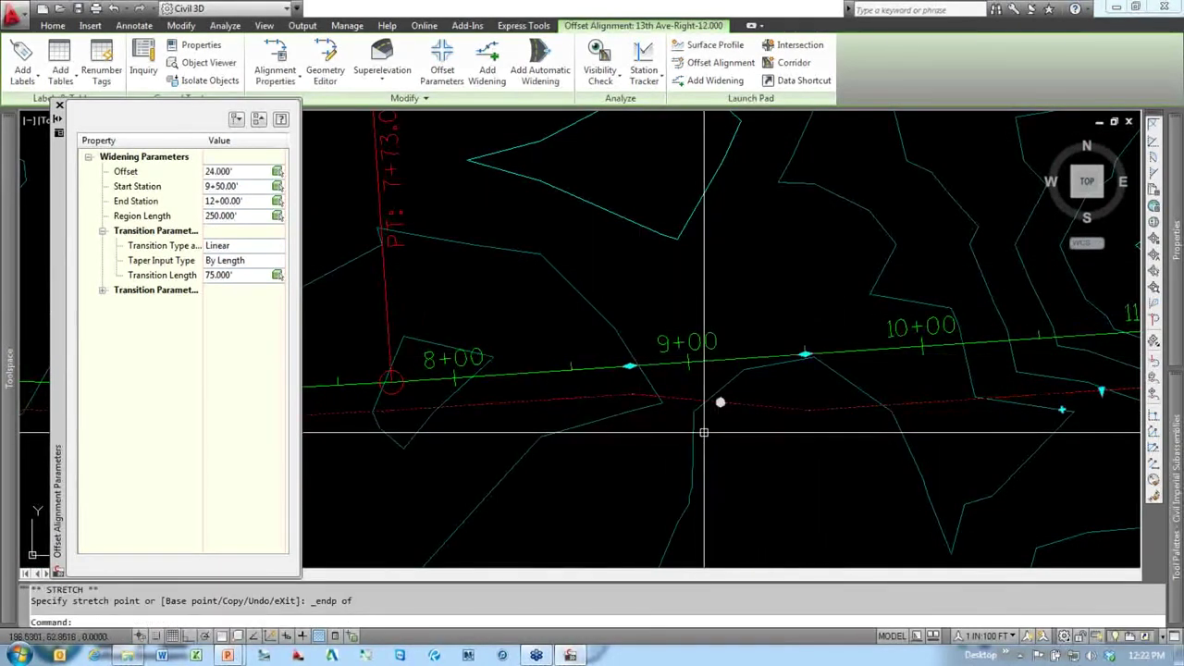
Step: Stretch the start of the entry transition back to the 8+50 tick, giving a transition length of 100 feet
scroll(721, 404, up, 3)
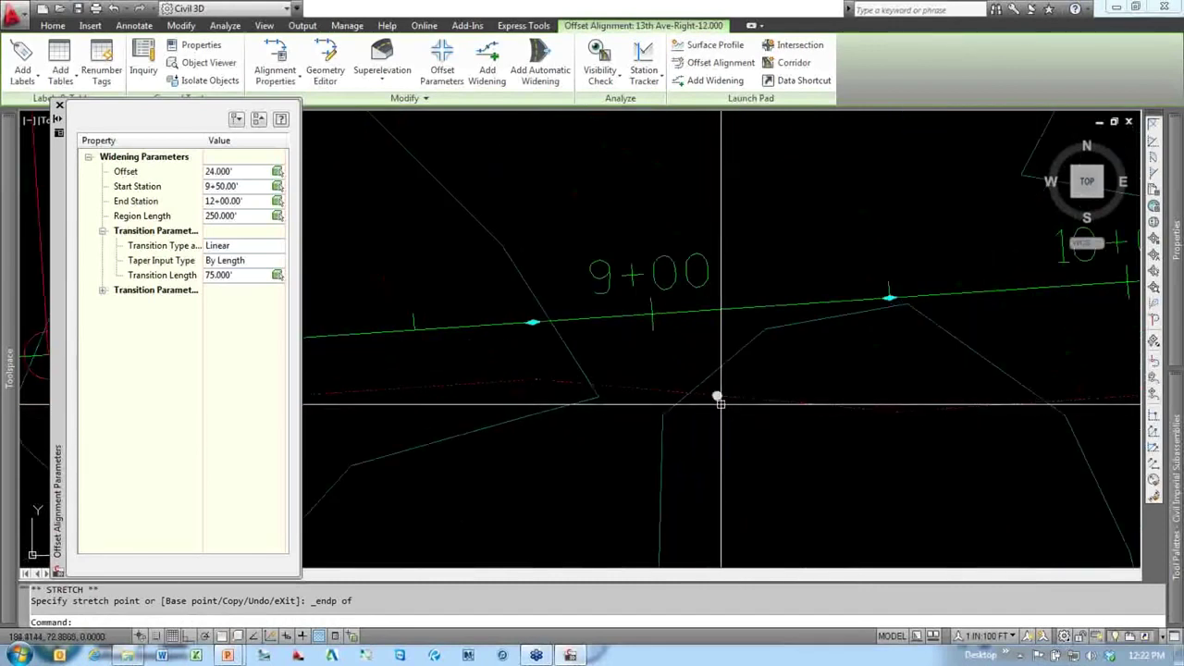
click(717, 396)
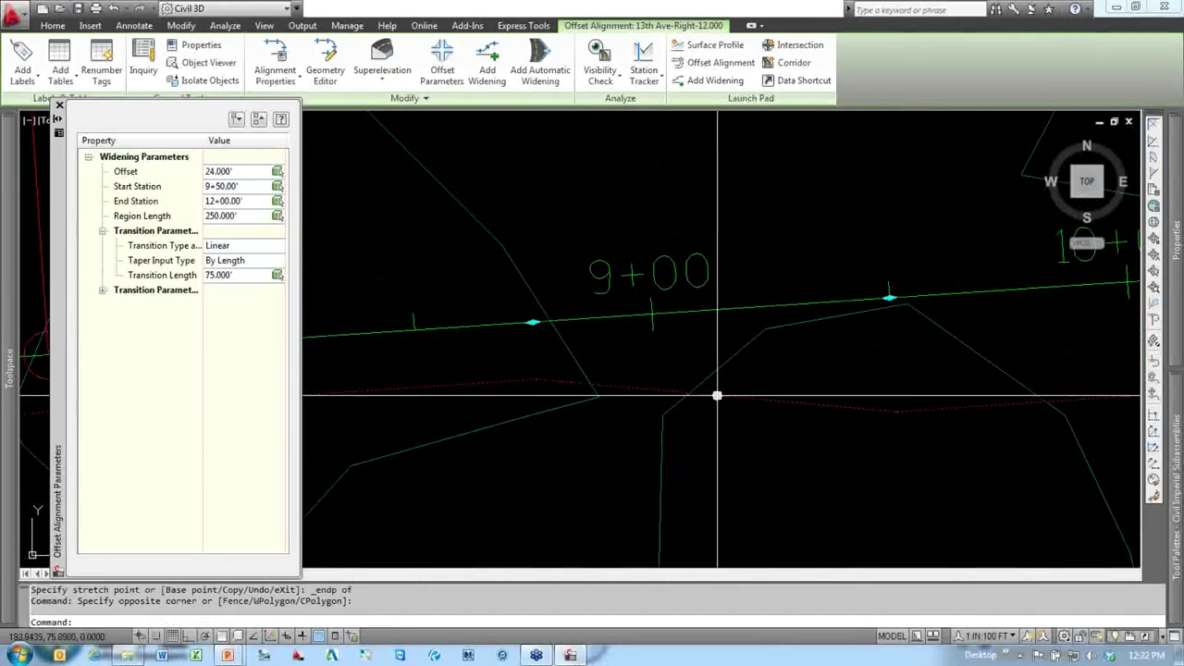
scroll(717, 396, down, 3)
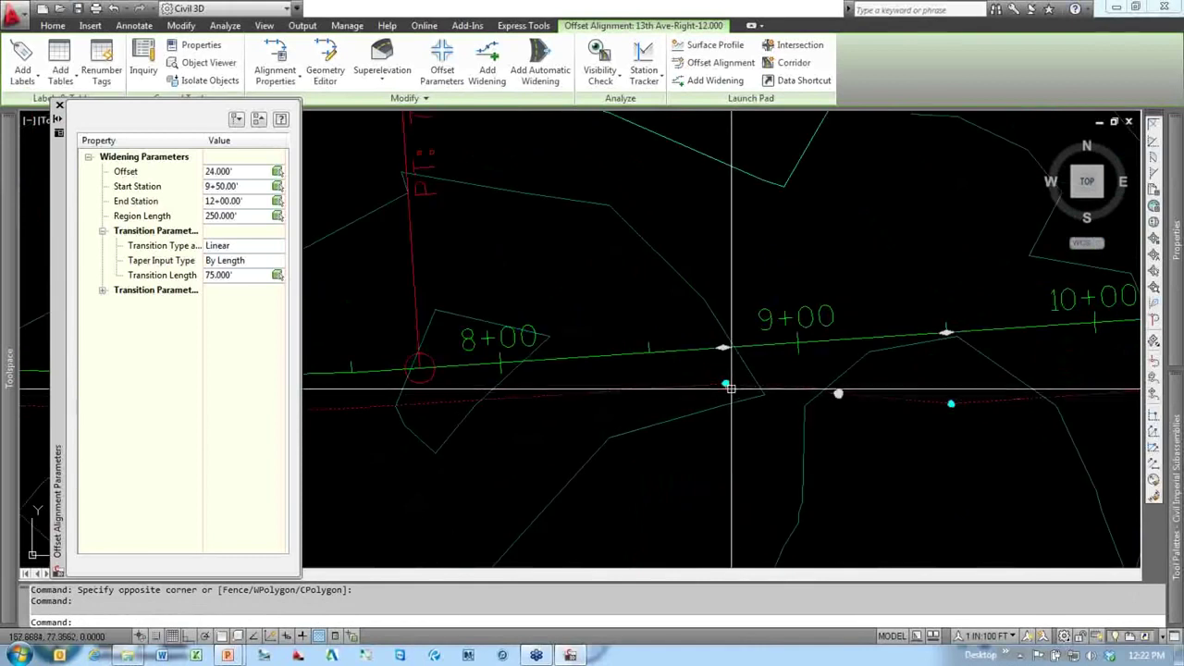
click(725, 384)
shift+right_click(657, 369)
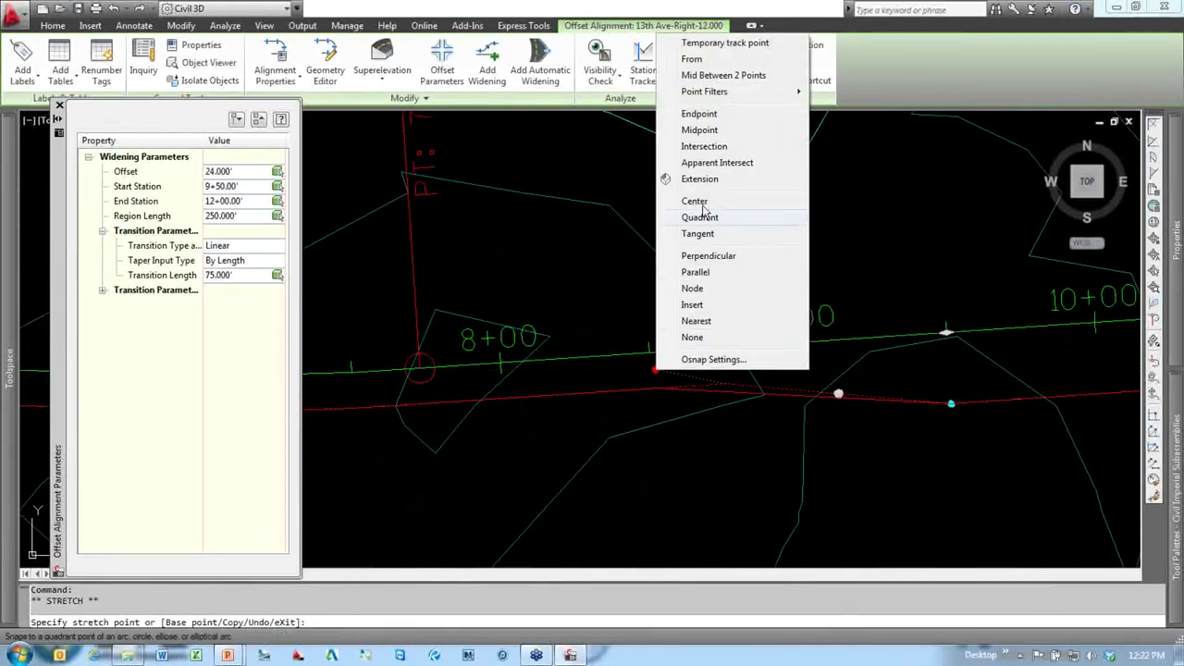
click(699, 114)
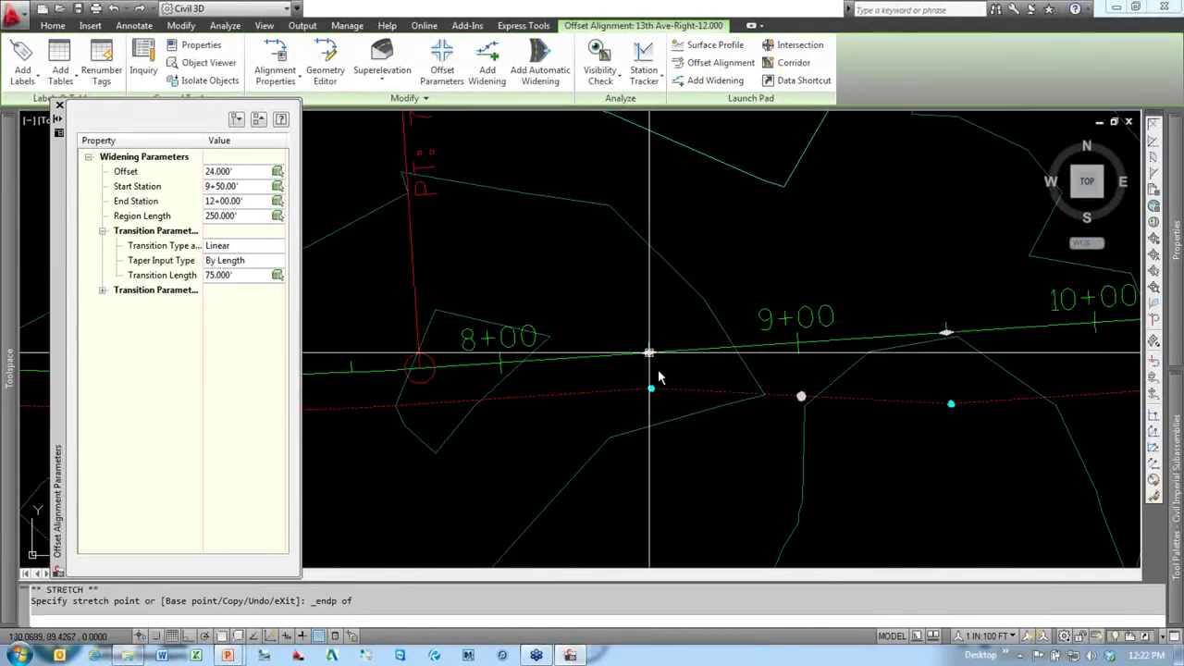
click(656, 392)
Step: Examine the entry transition's type options and highlight the transition and the widening region in the drawing
scroll(570, 426, down, 2)
middle_drag(769, 457, 555, 455)
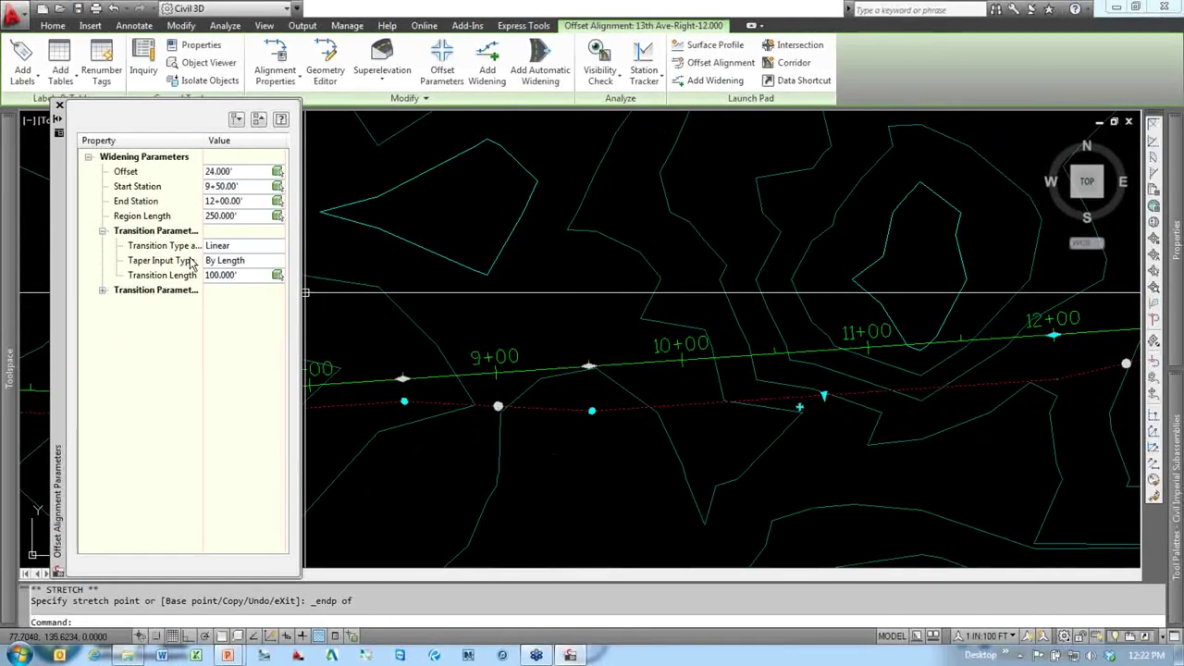
click(199, 247)
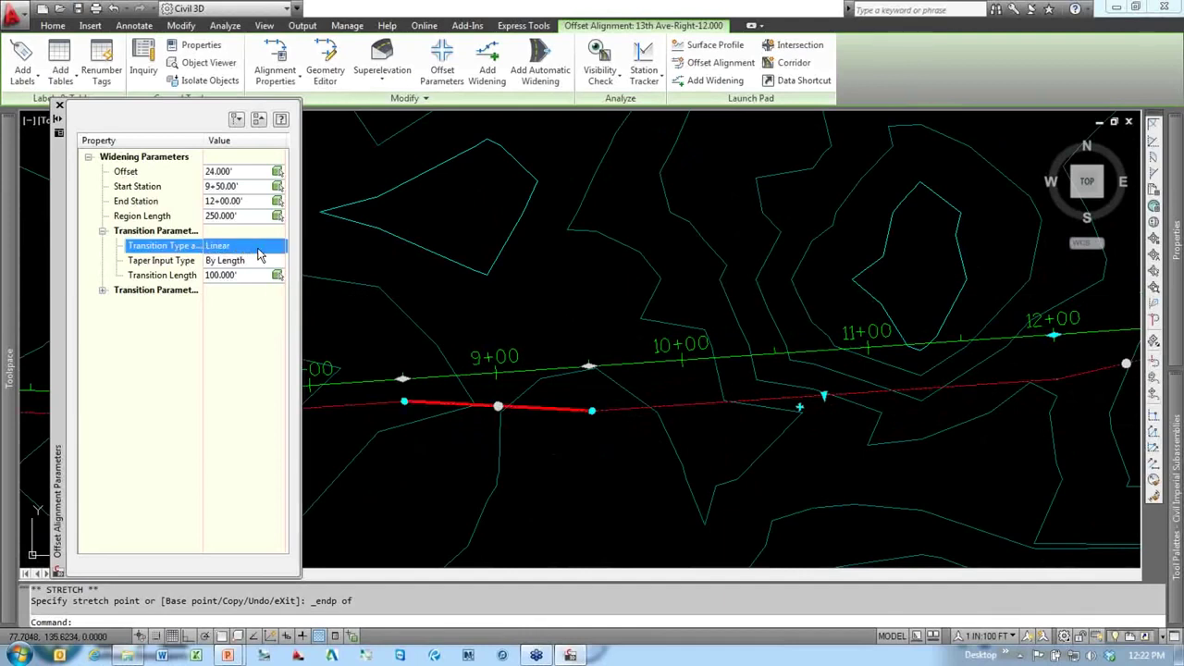
click(258, 249)
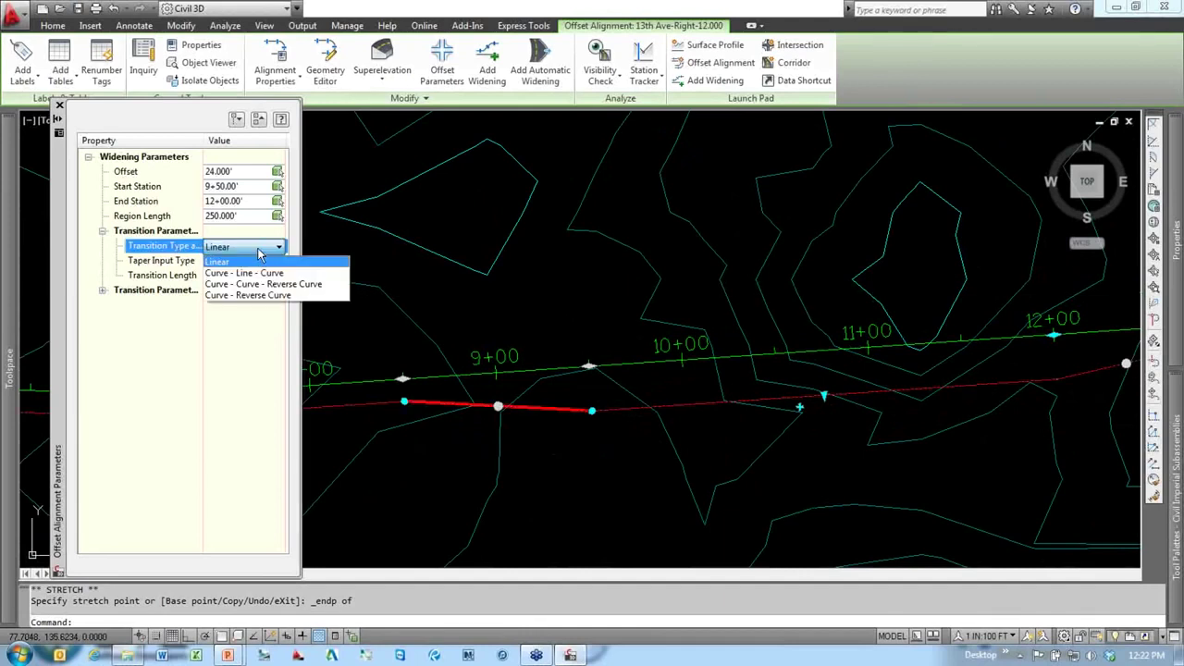
click(160, 245)
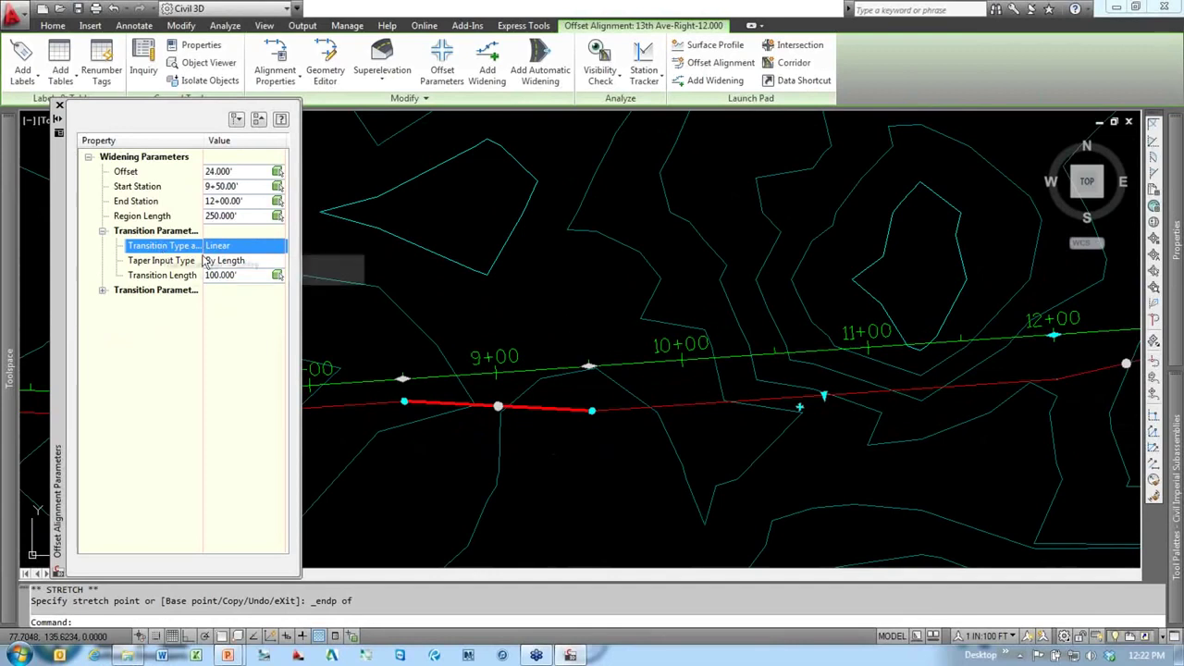
click(553, 333)
click(555, 333)
middle_drag(584, 343, 678, 333)
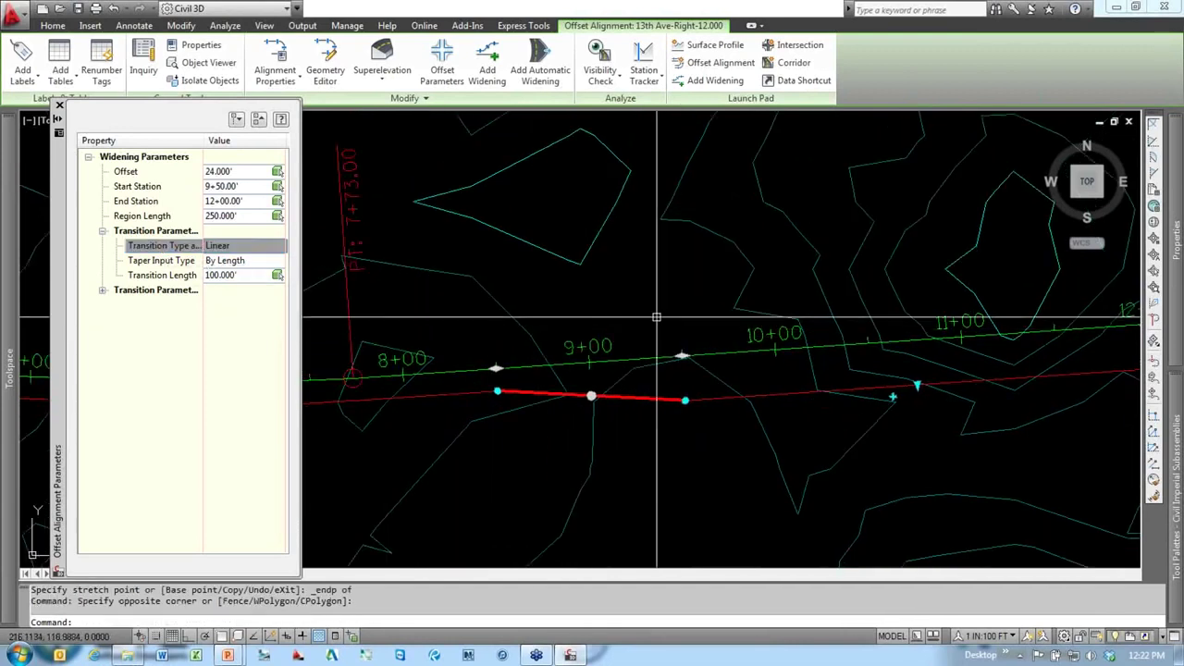
click(143, 158)
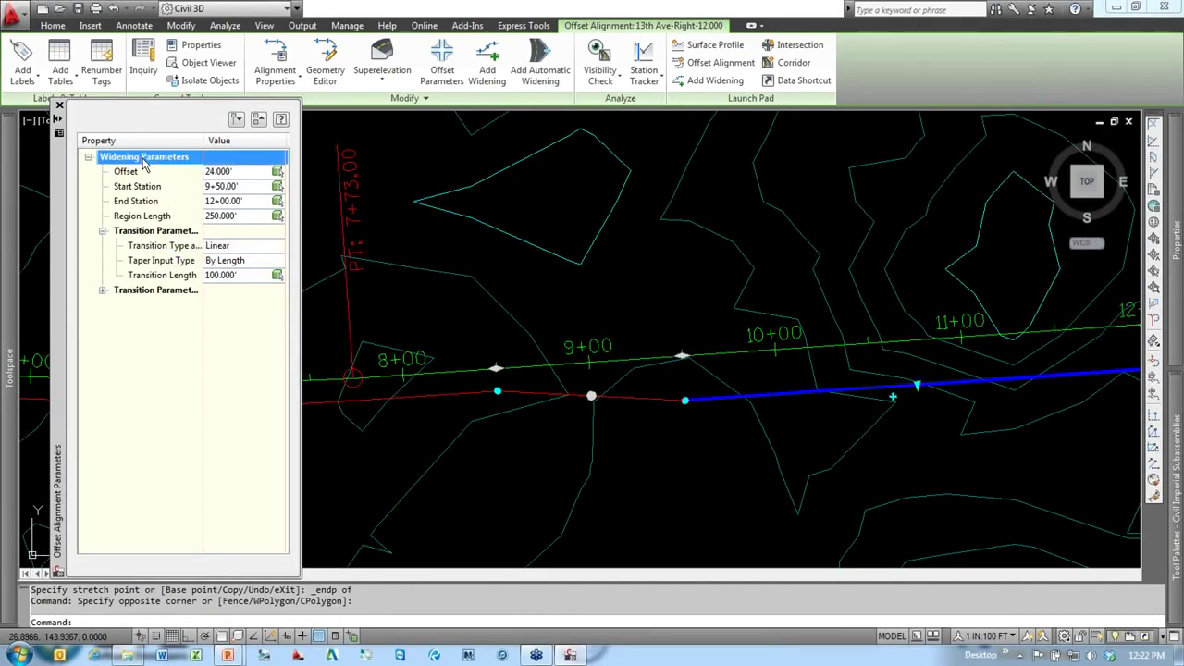
Step: Close the offset alignment's parameters and clear the selection
click(59, 109)
key(Escape)
key(Escape)
scroll(831, 418, down, 2)
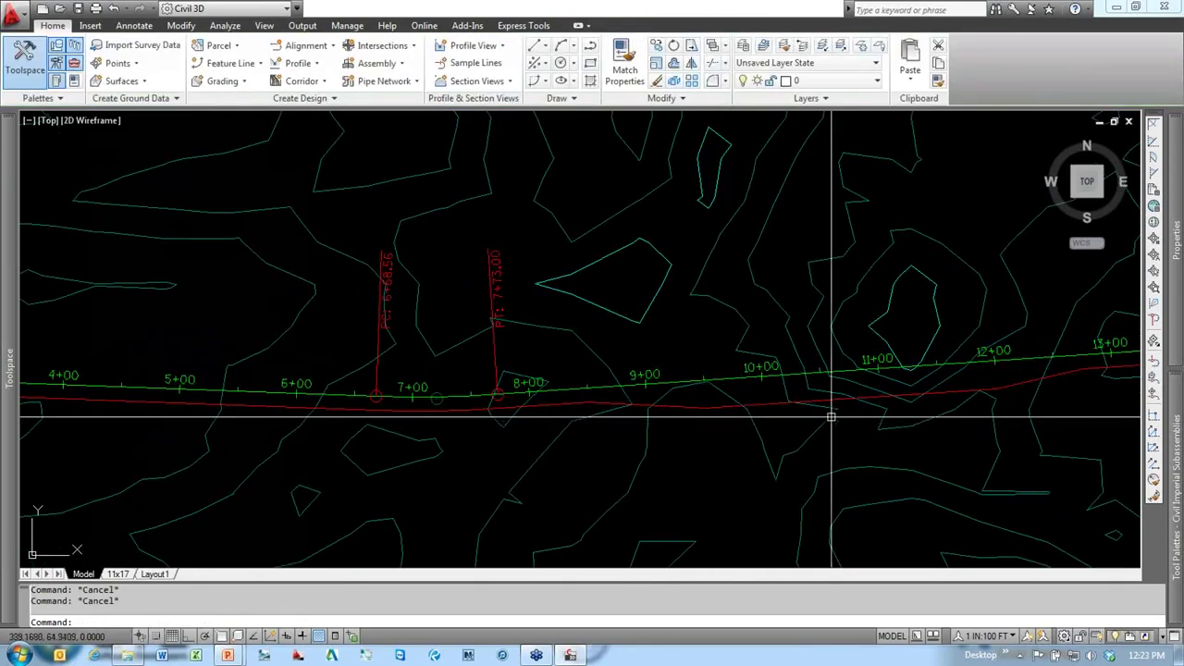
Step: Try stretching the east end point of the 13th Ave alignment southward, and undo the stretch
middle_drag(831, 417, 510, 423)
click(804, 361)
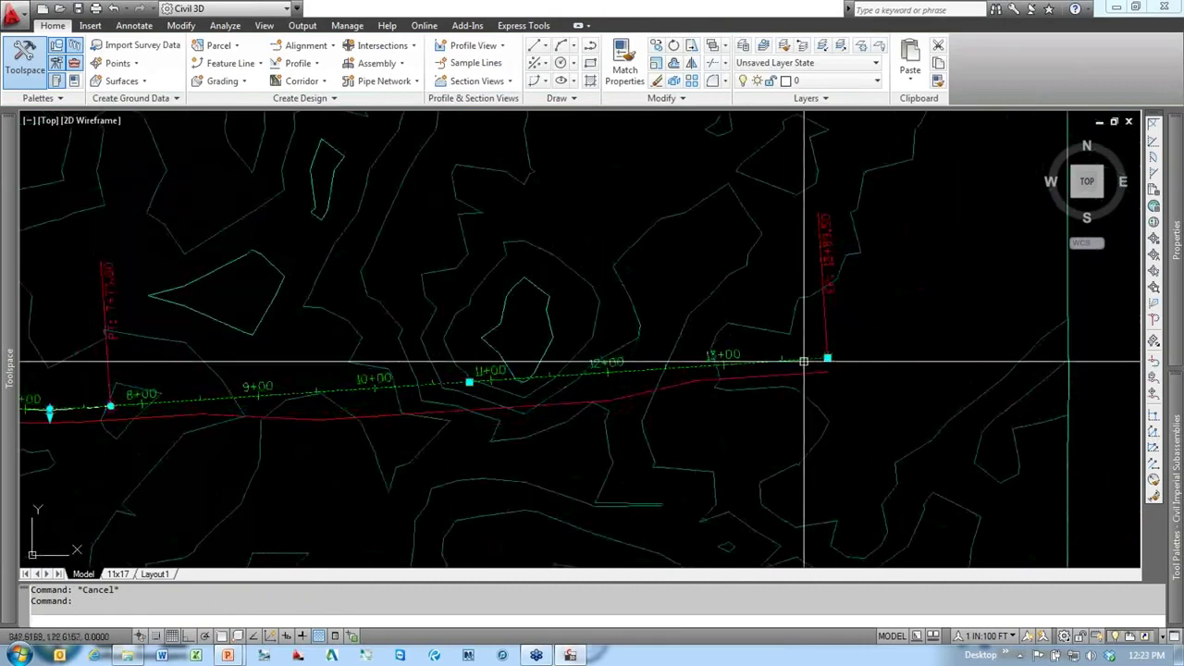
click(827, 357)
click(841, 410)
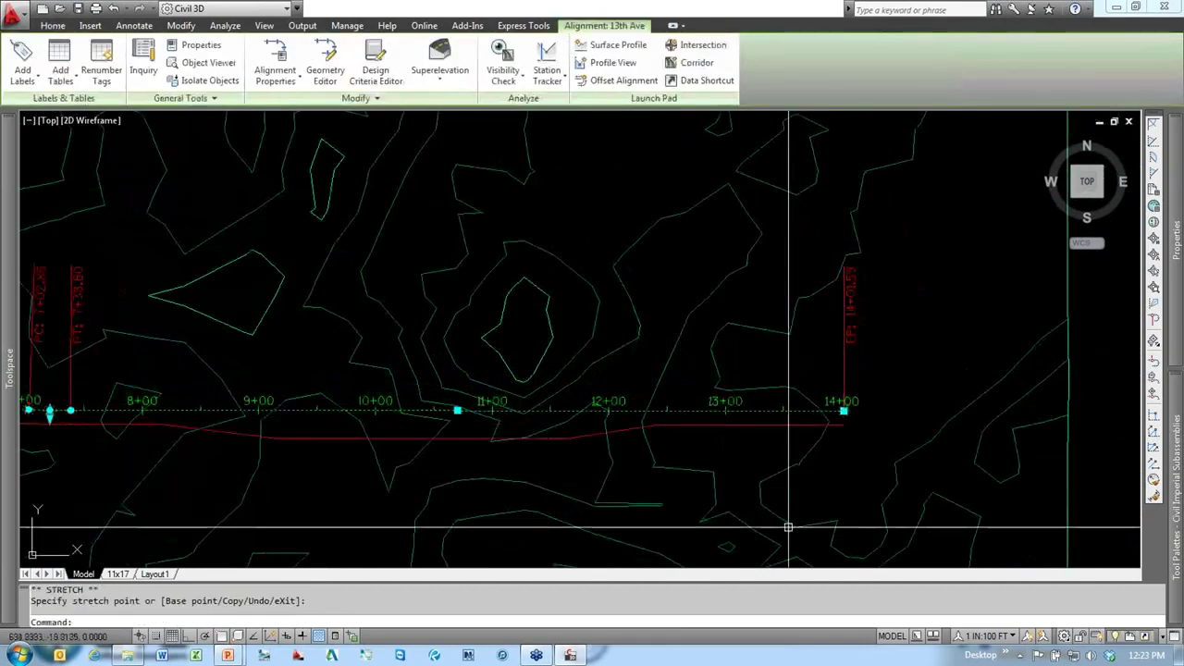
click(113, 9)
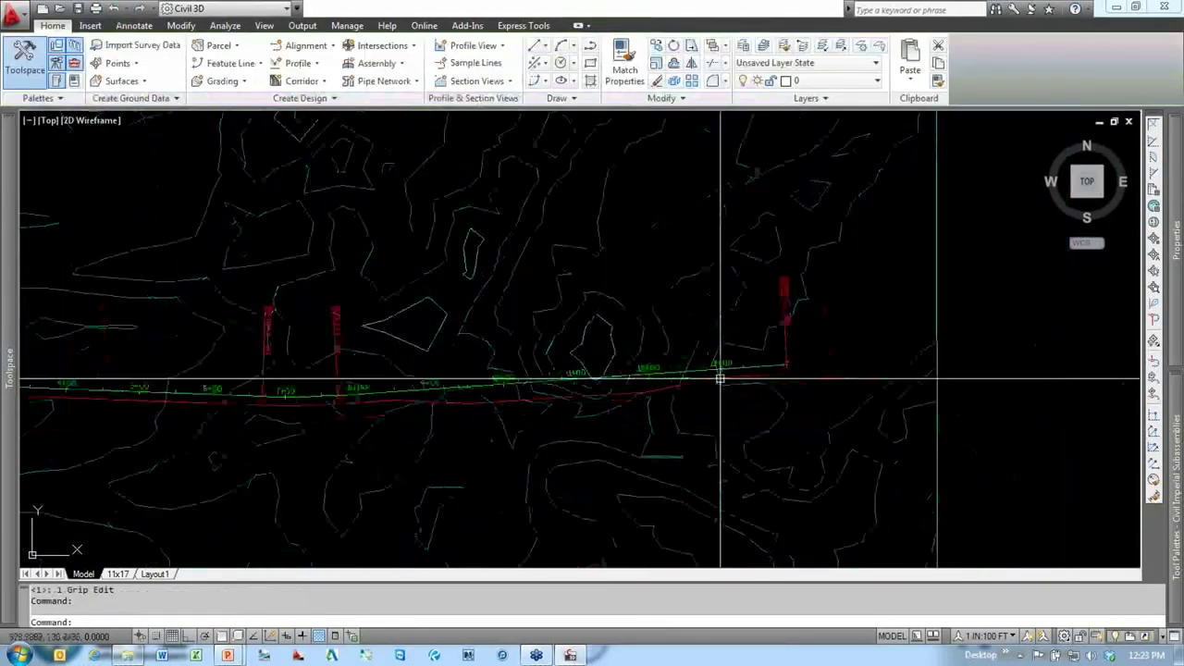
scroll(720, 378, down, 3)
click(596, 247)
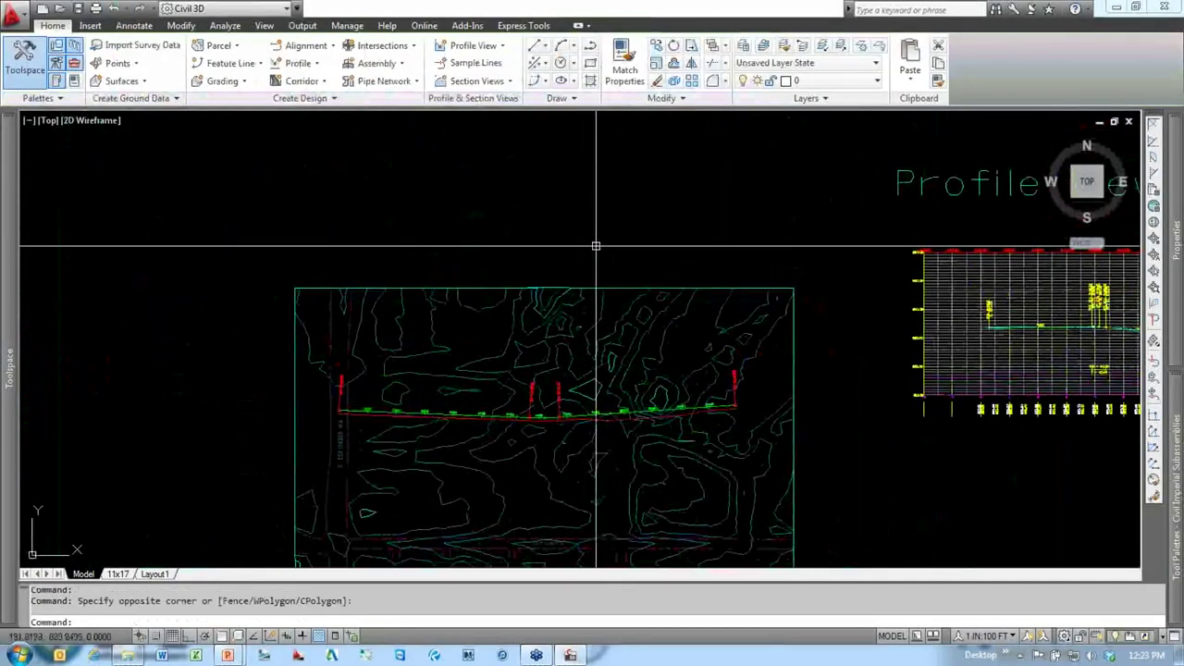
middle_drag(628, 246, 544, 219)
double_click(520, 212)
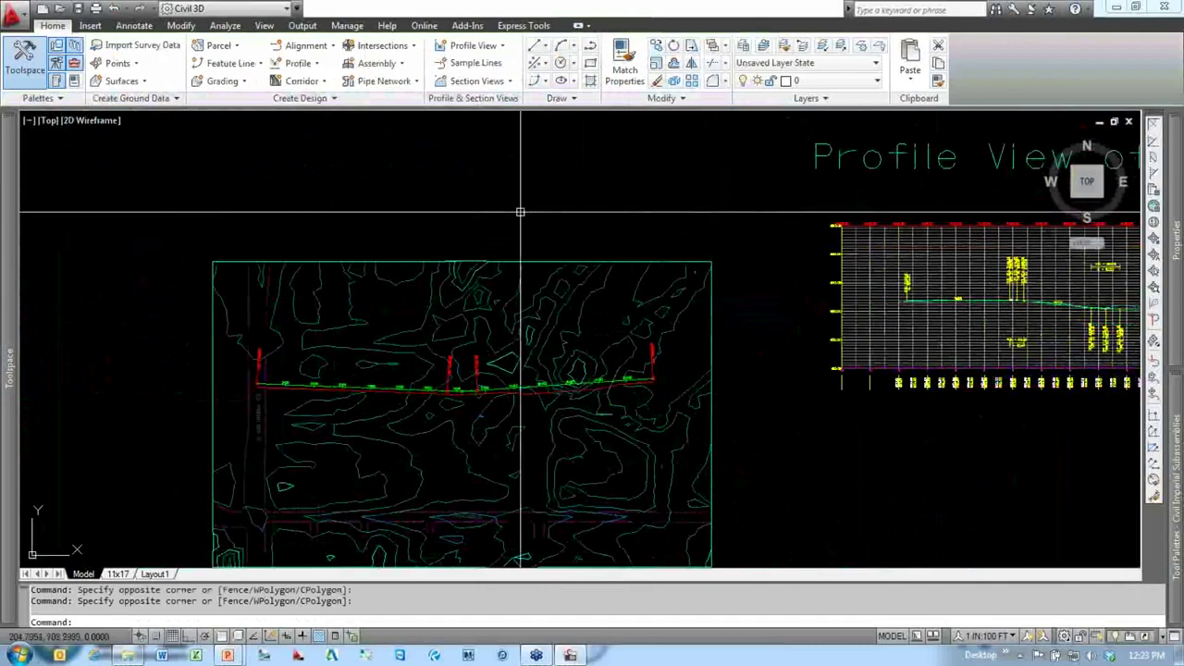
mouse_move(521, 213)
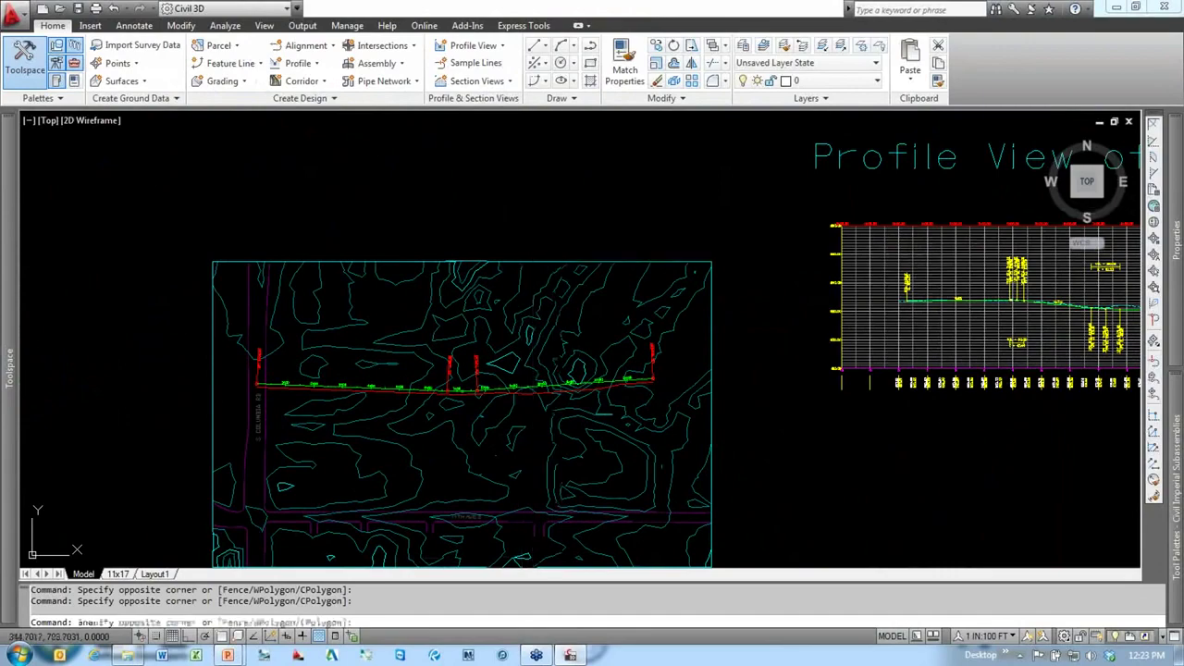
Step: Create an assembly named 13th Ave with code set style CRDR Proposed, placing its baseline in empty space above the profile view
key(Escape)
scroll(582, 206, up, 2)
middle_drag(585, 198, 331, 335)
scroll(330, 335, down, 3)
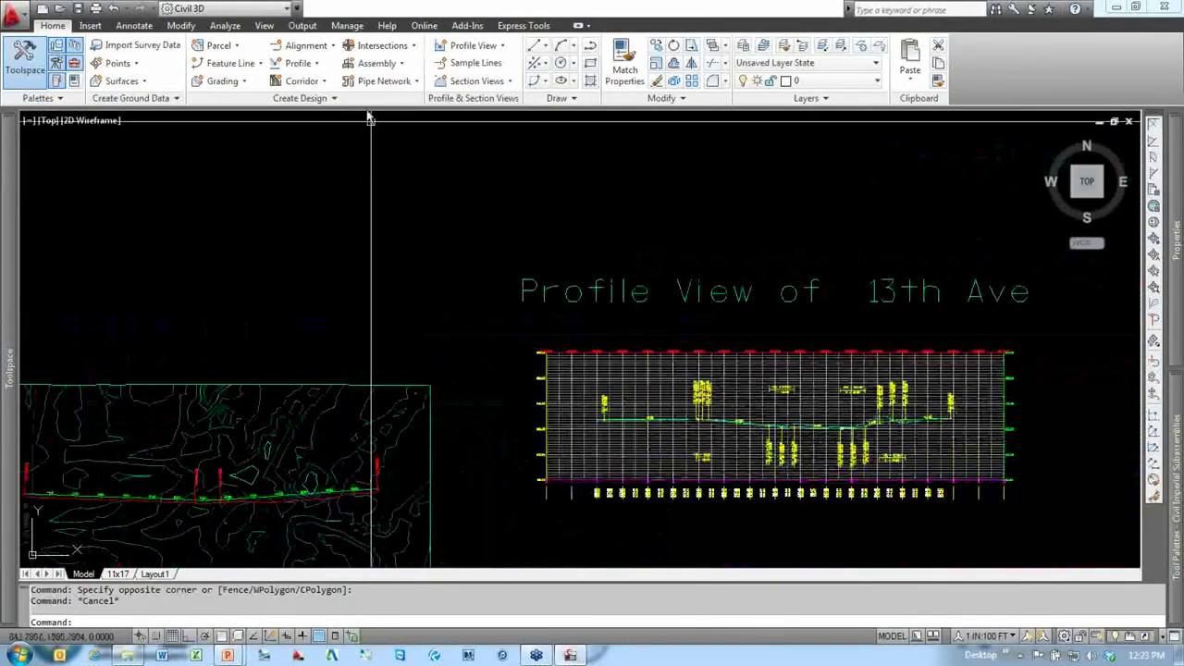
click(375, 63)
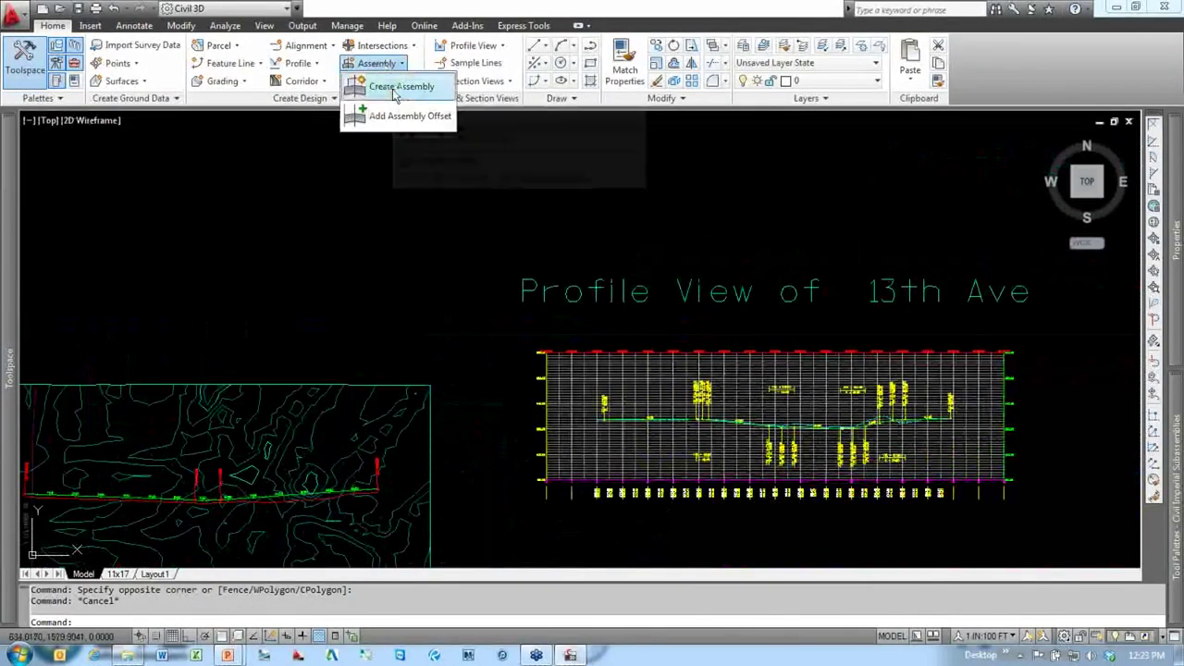
click(396, 89)
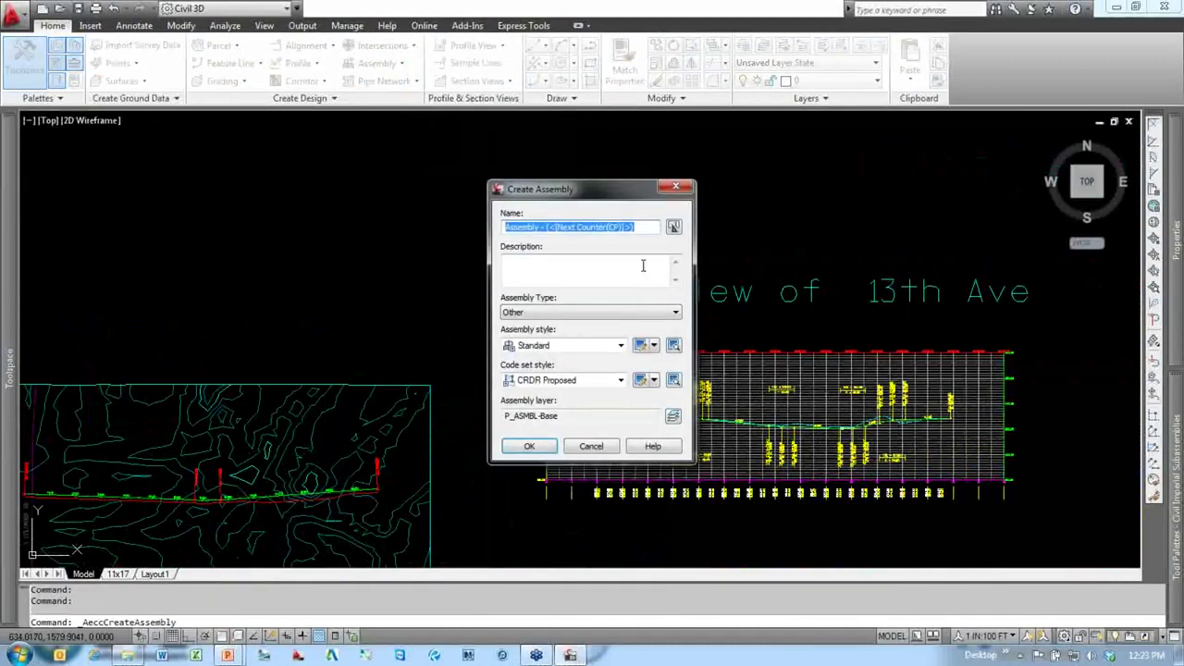
text(13th Ave)
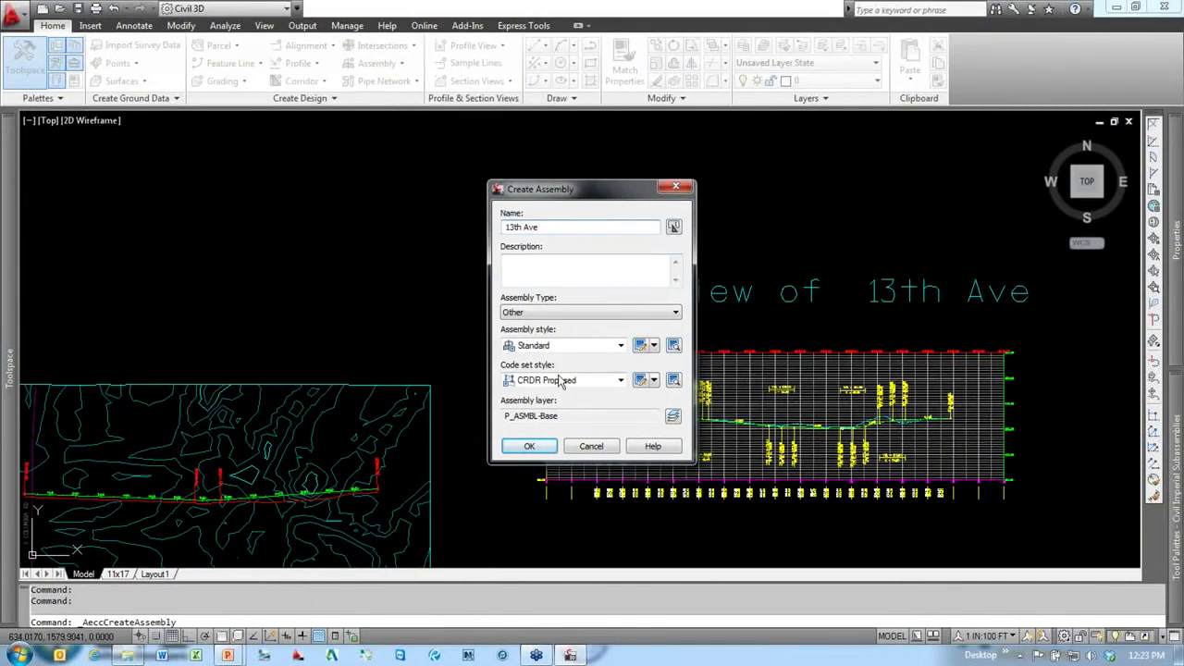
click(529, 446)
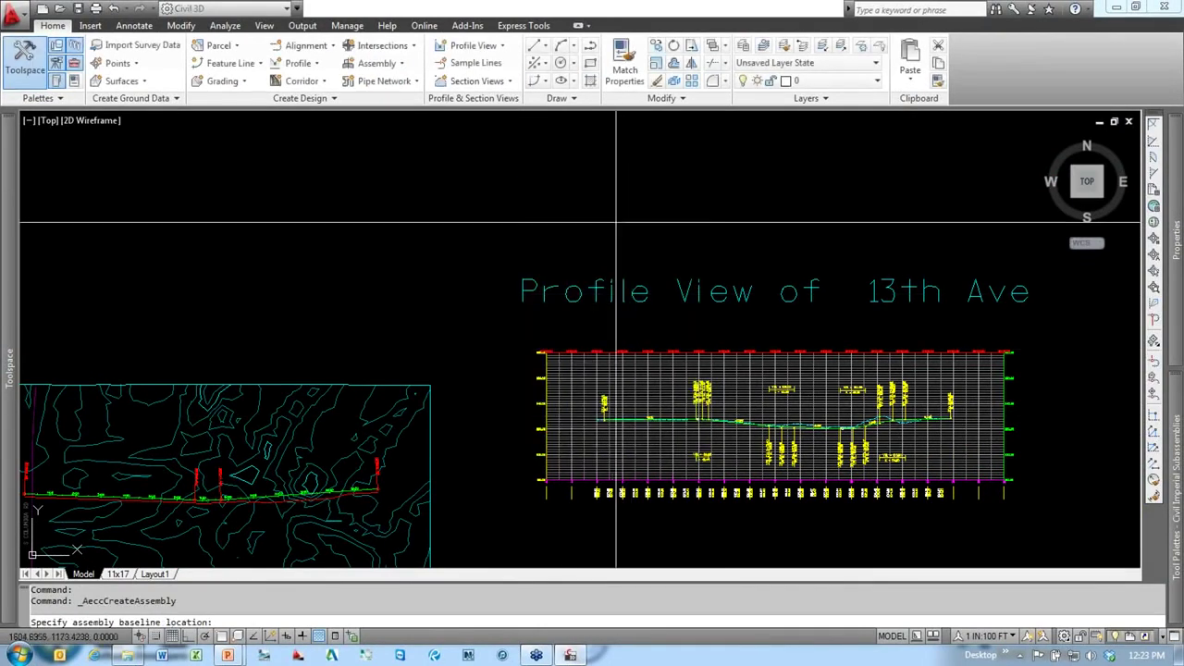
click(613, 221)
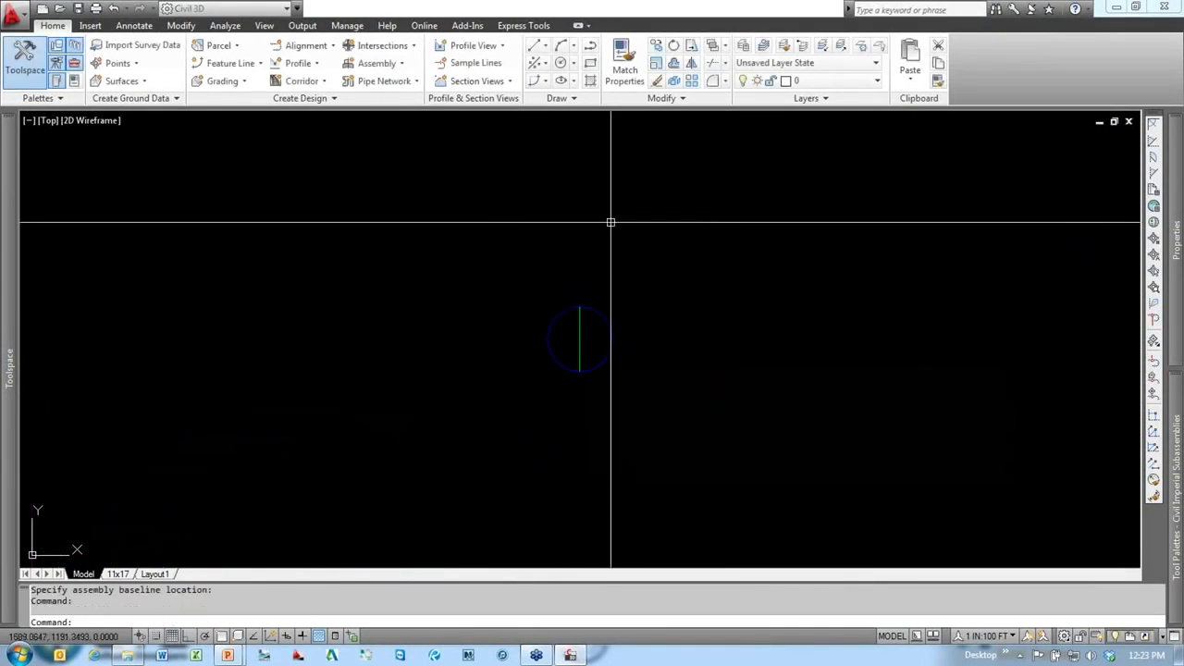
Step: Set the annotation scale to 1 IN:10 FT and clear the assembly selection
click(602, 317)
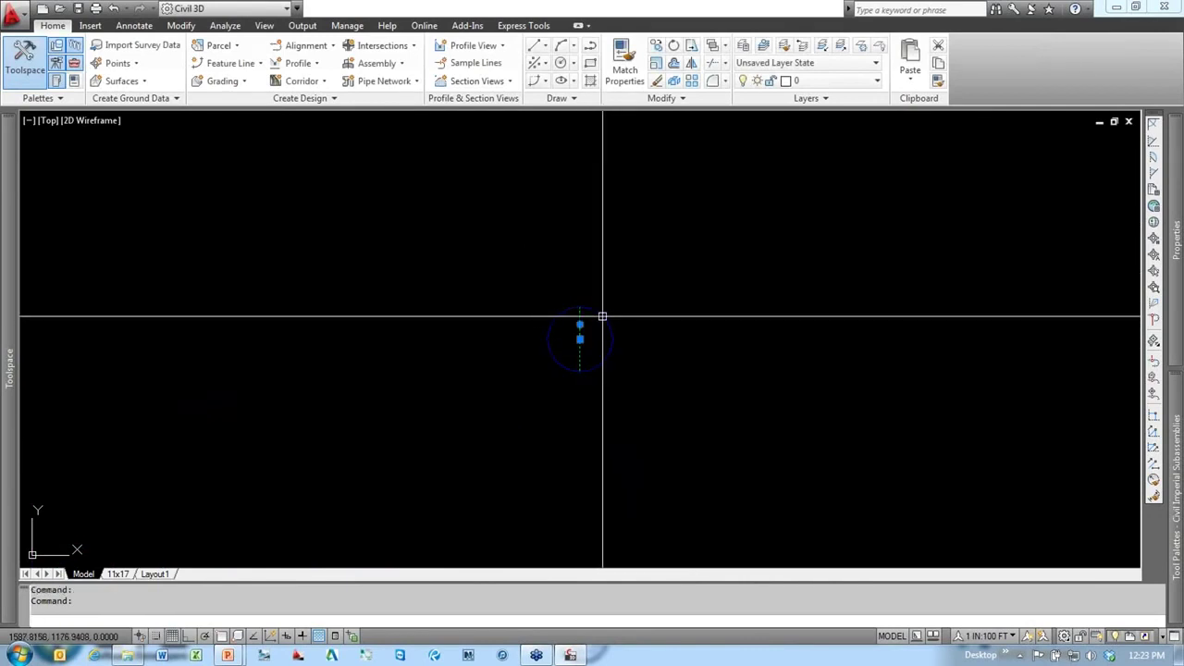
scroll(648, 325, down, 4)
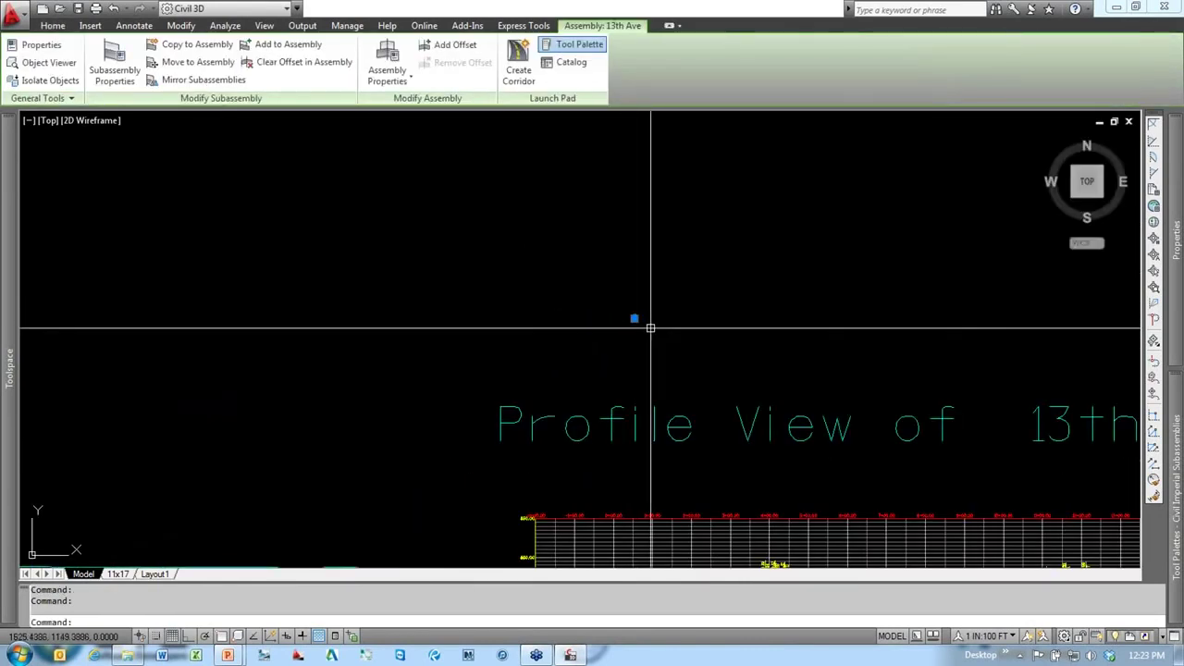
scroll(753, 357, up, 1)
scroll(719, 371, down, 3)
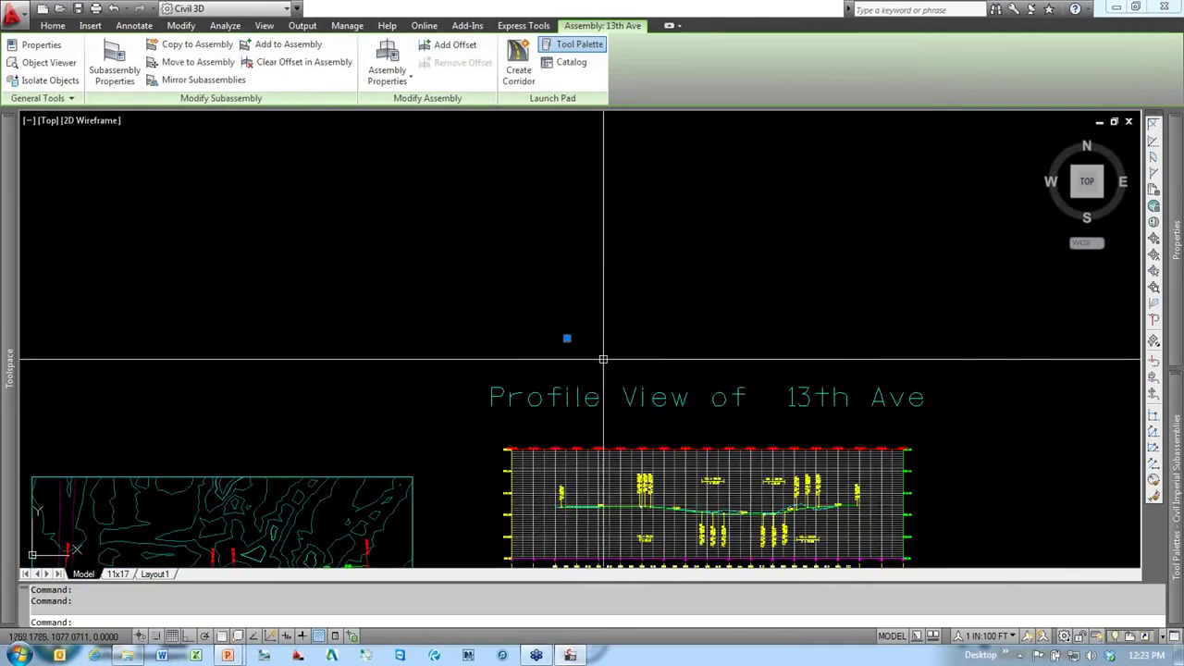
scroll(560, 337, up, 2)
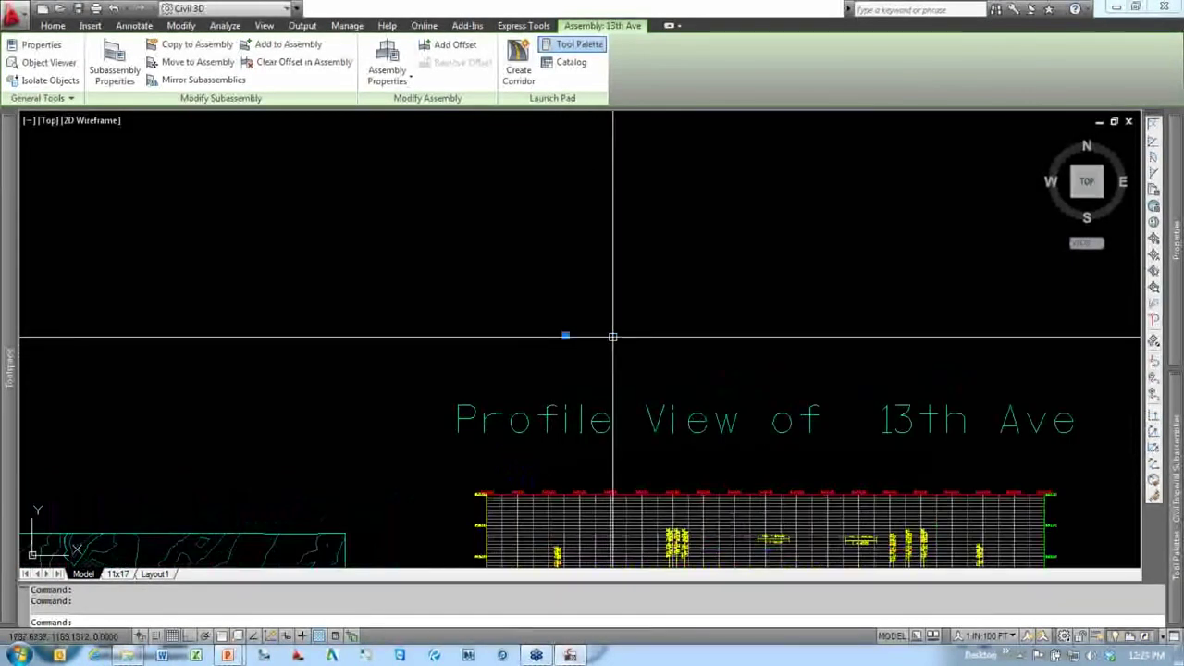
click(987, 636)
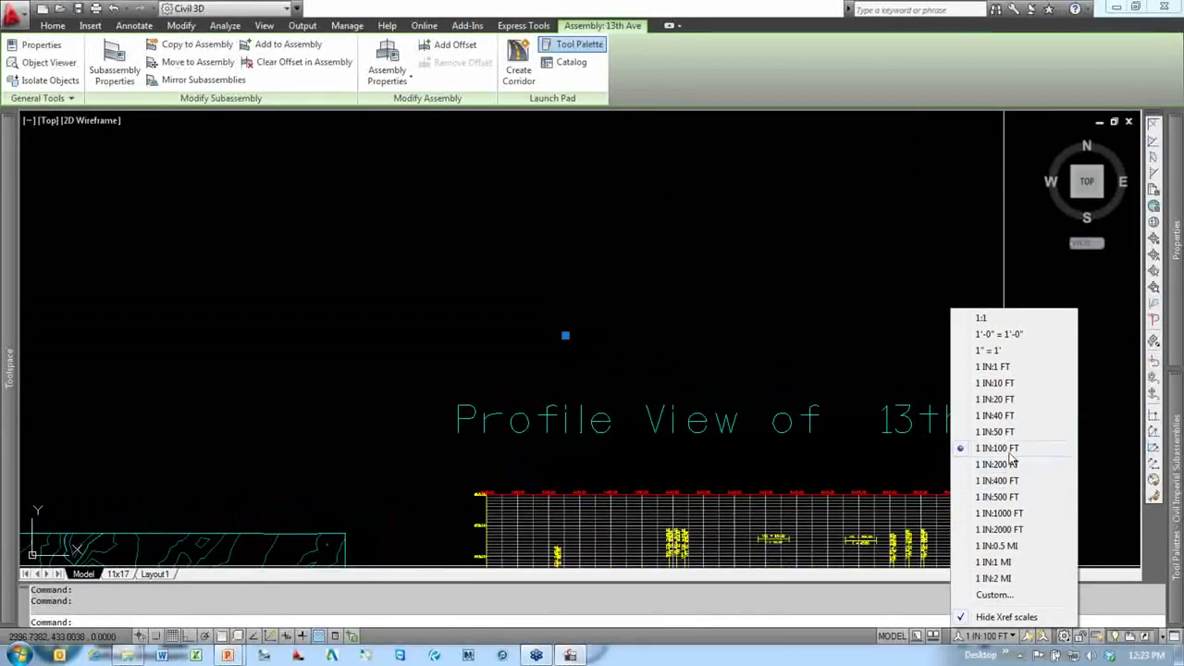
click(996, 383)
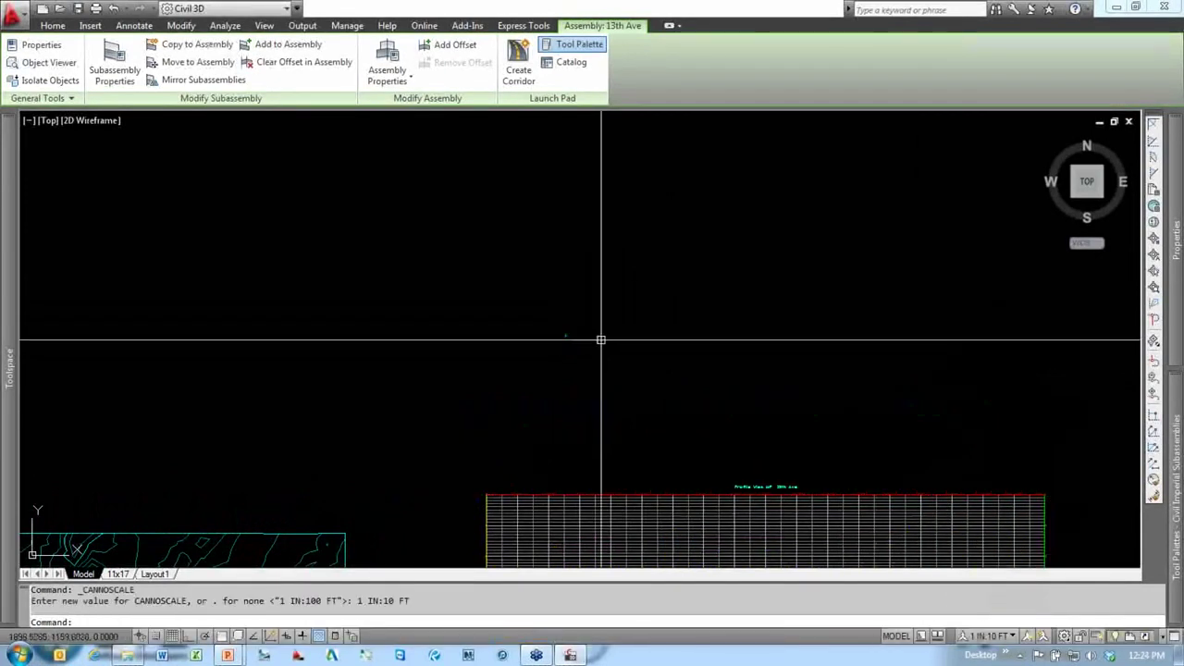
scroll(566, 337, up, 4)
scroll(607, 302, up, 7)
key(Escape)
key(Escape)
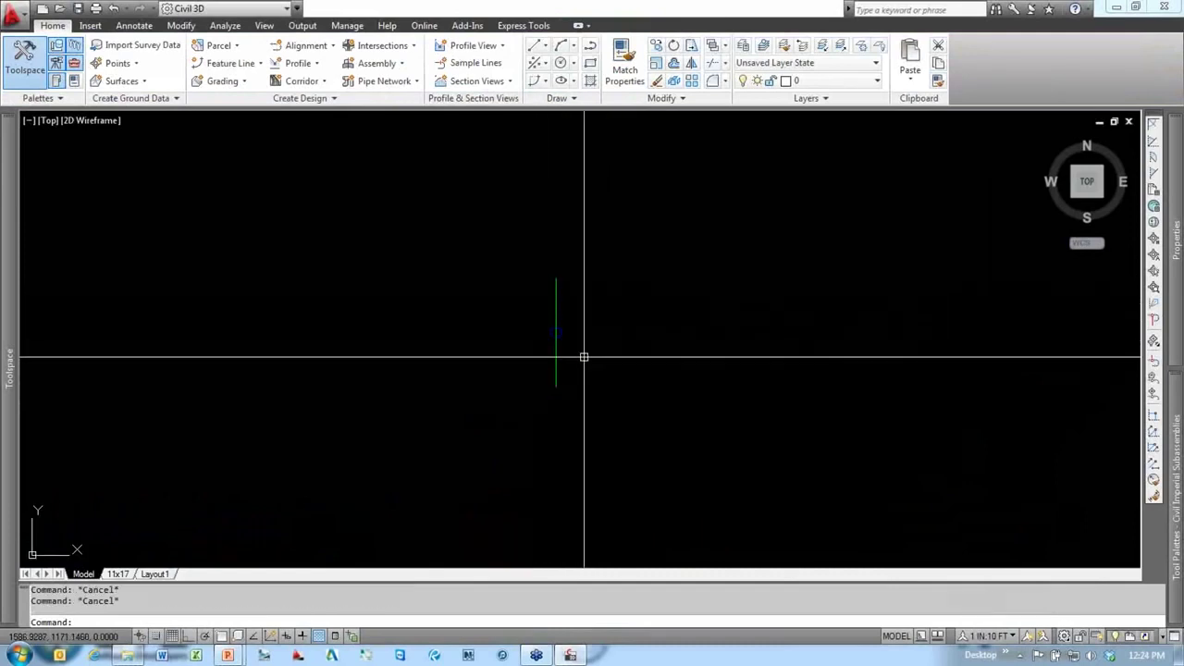
Step: Switch the tool palettes from the Civil Imperial Subassemblies to the WISDOT palette group
scroll(605, 354, up, 2)
middle_drag(605, 356, 555, 423)
scroll(555, 420, down, 4)
scroll(537, 416, up, 3)
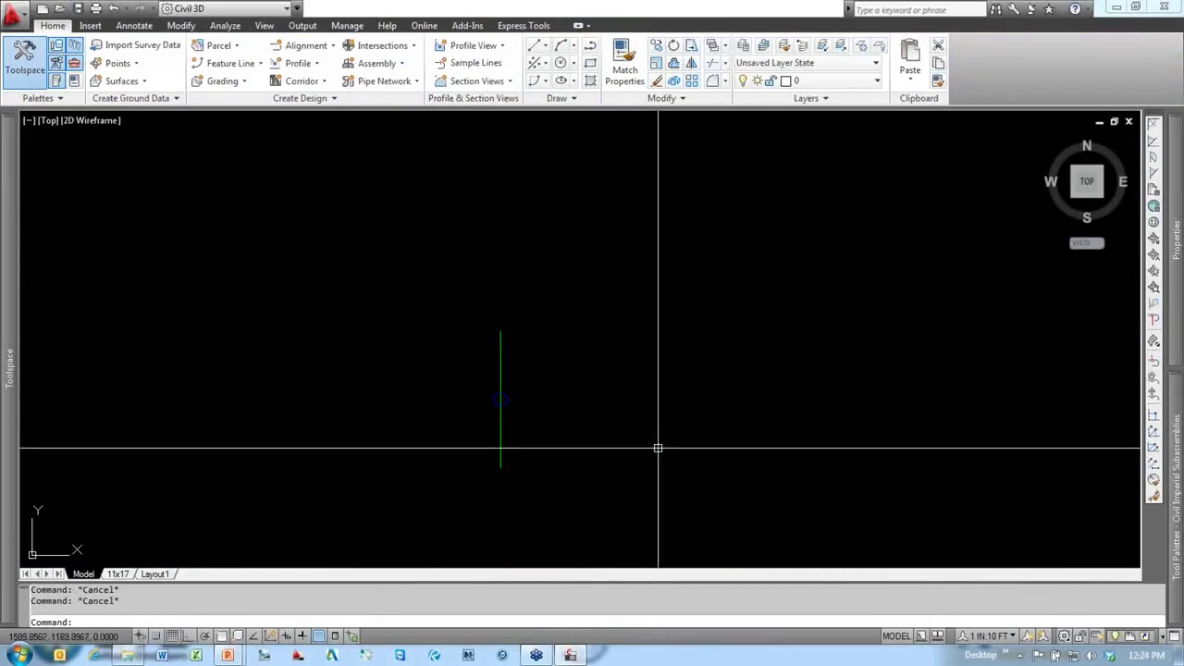
scroll(724, 446, up, 3)
middle_drag(724, 444, 736, 404)
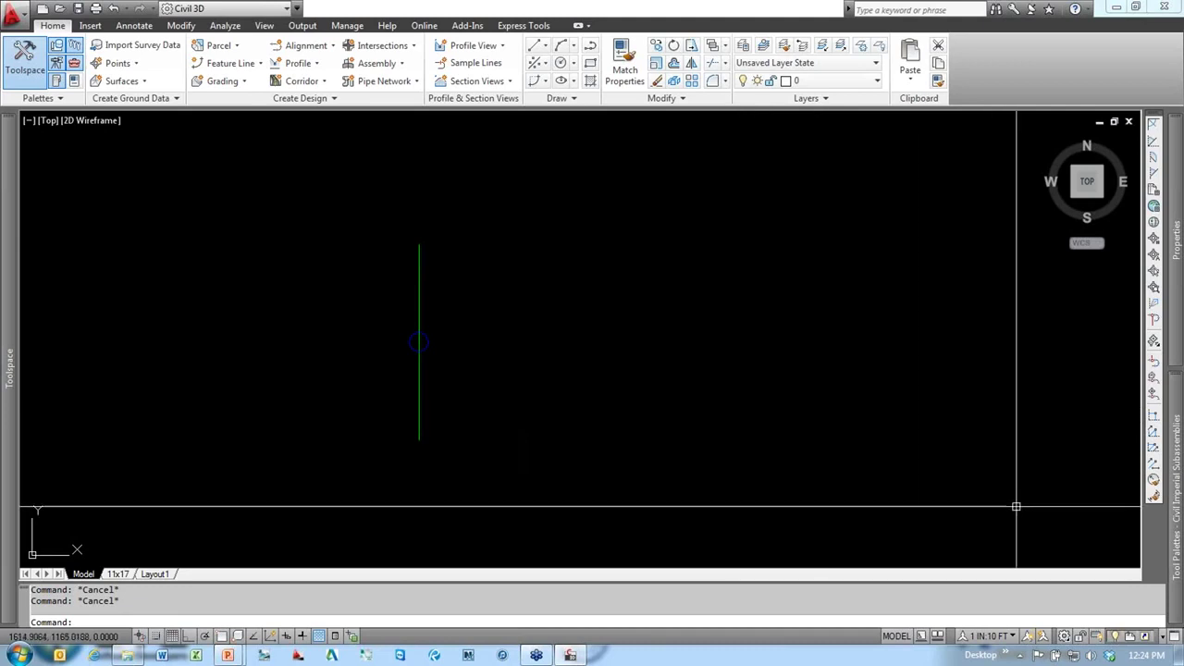
mouse_move(1180, 539)
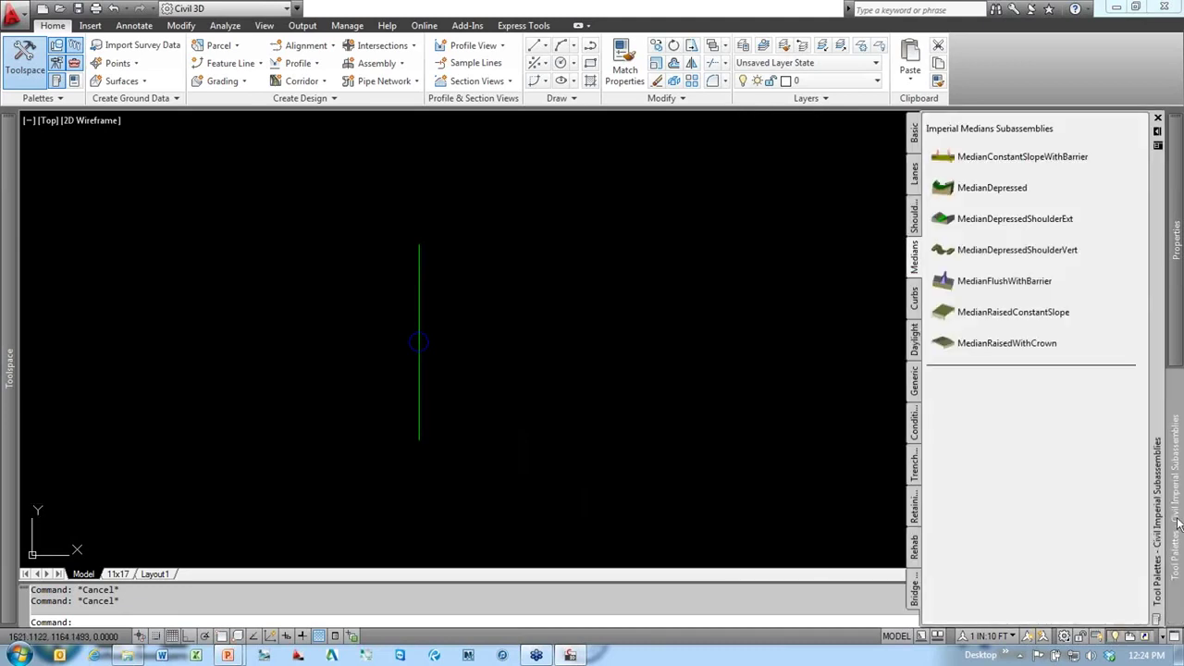
click(58, 83)
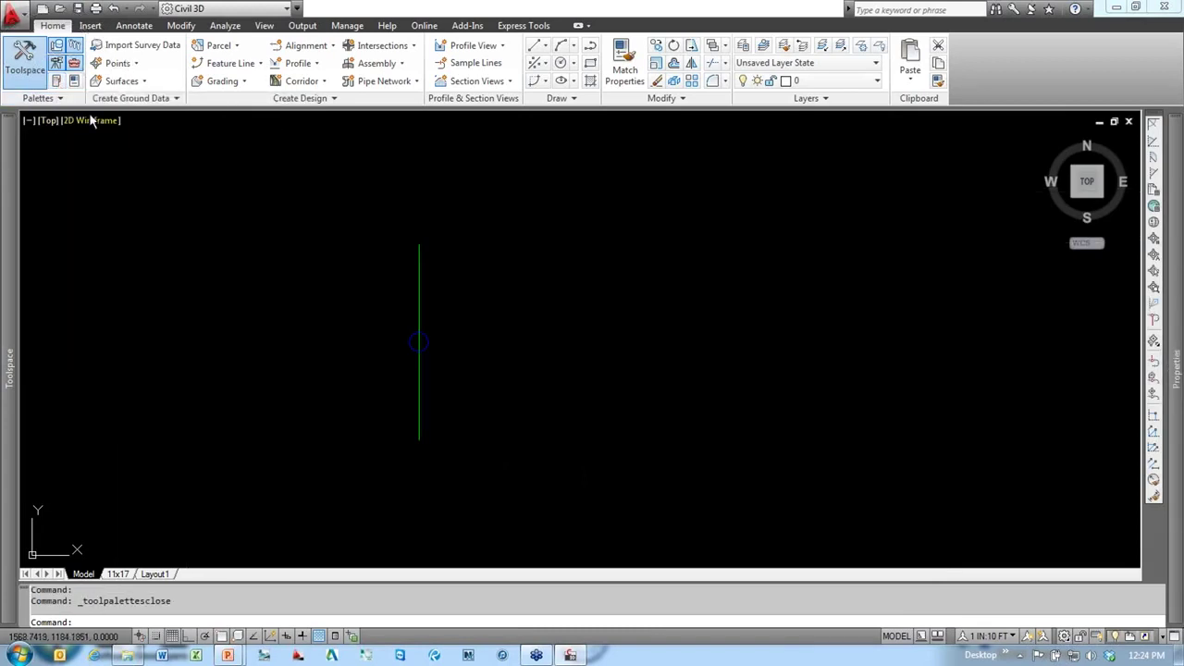
click(56, 81)
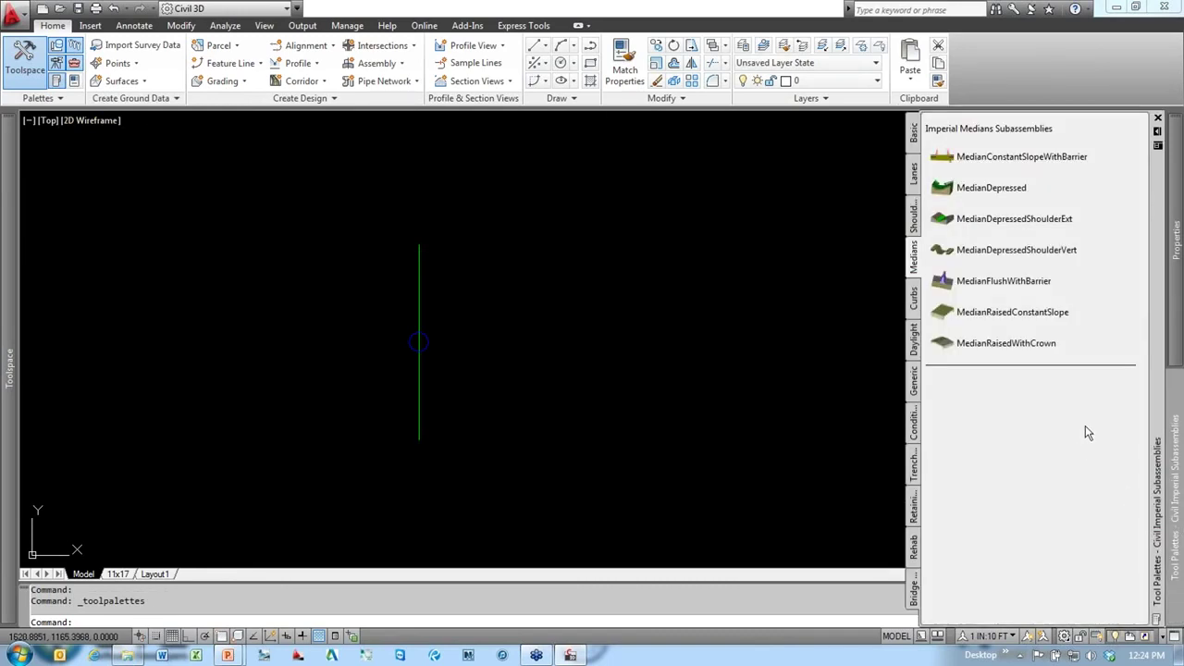
right_click(1160, 278)
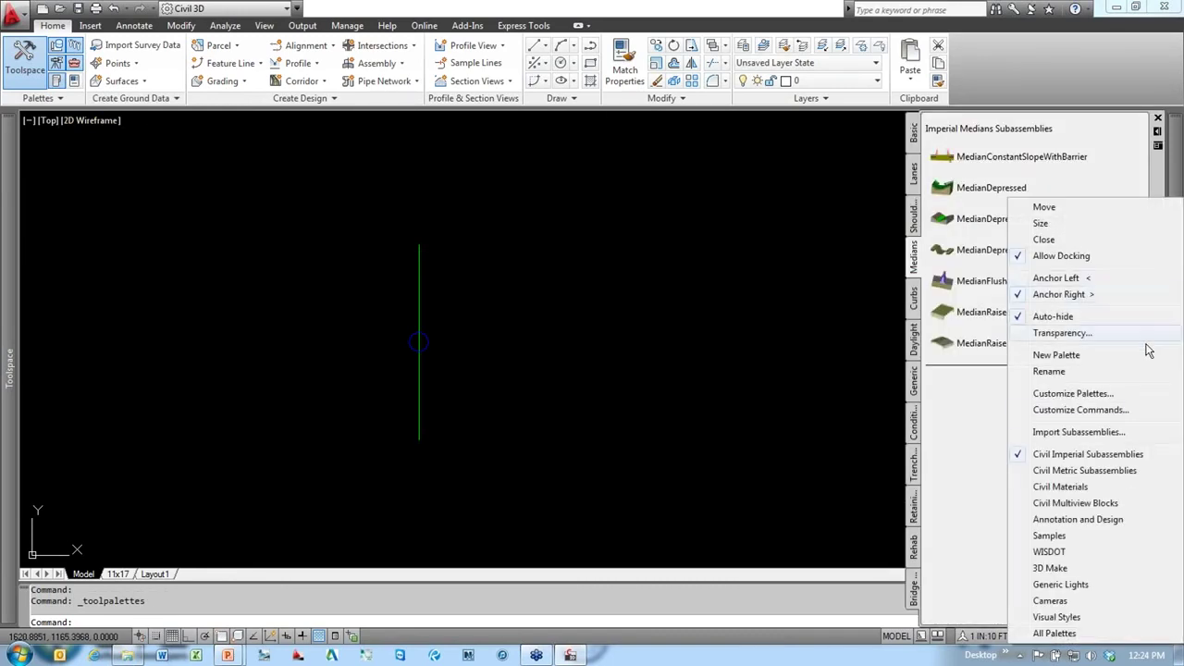
click(1049, 552)
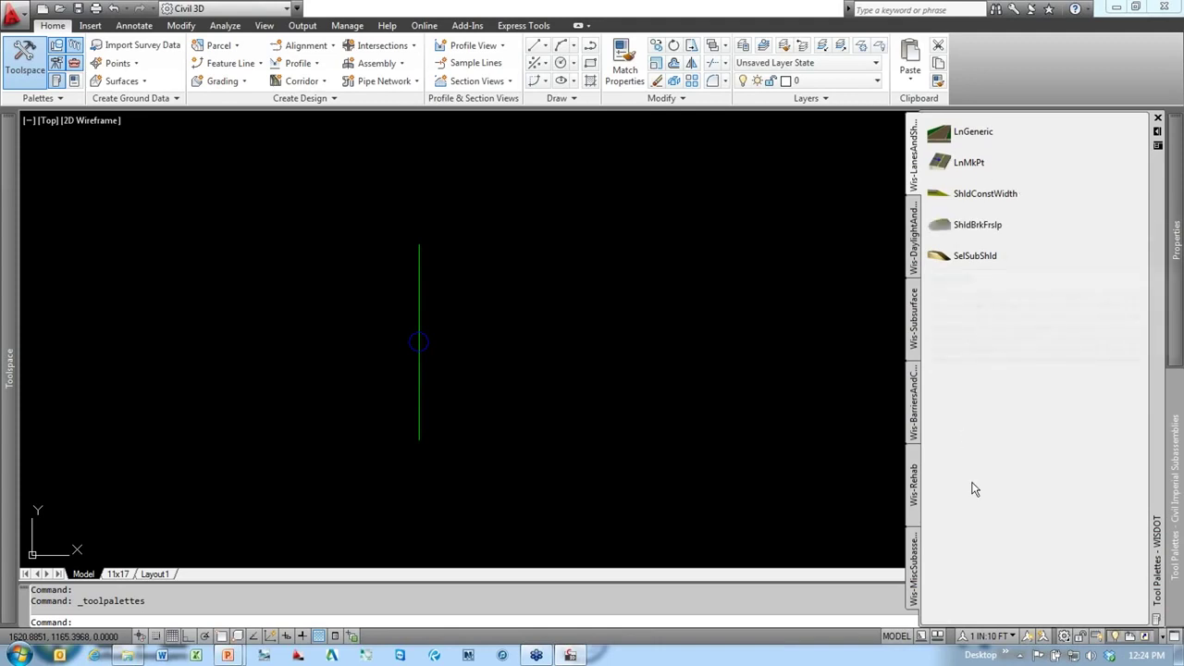
Step: Look through the WISDOT daylight, subsurface, barrier and curb, rehab and miscellaneous subassemblies
click(914, 259)
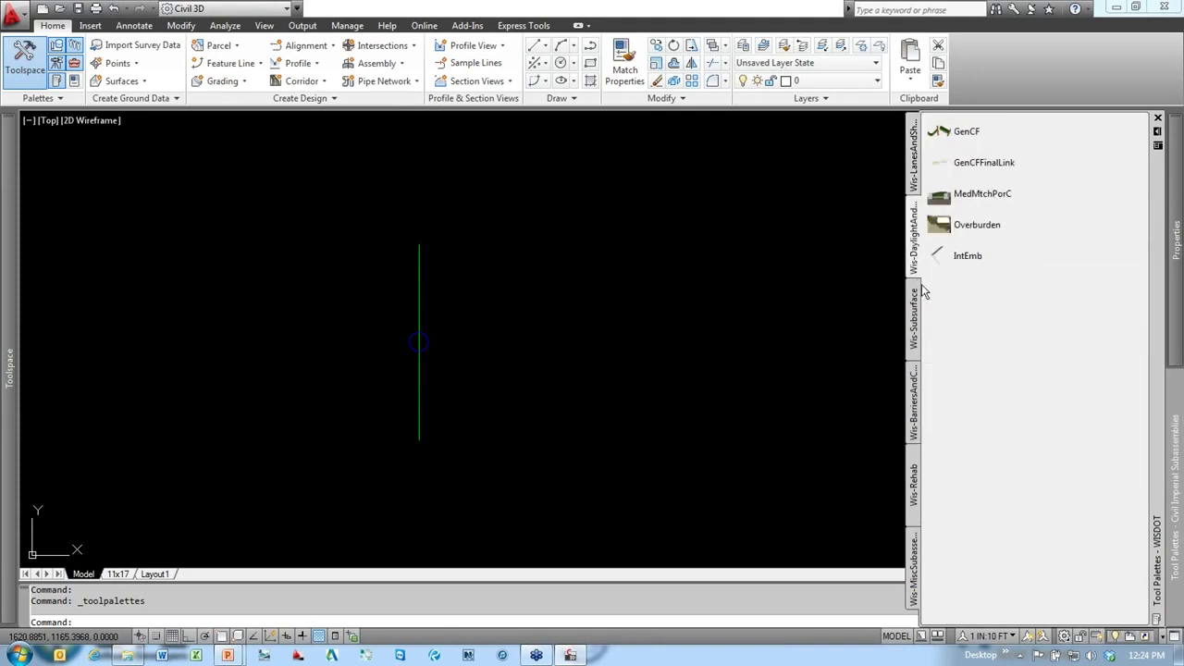
click(916, 324)
click(914, 412)
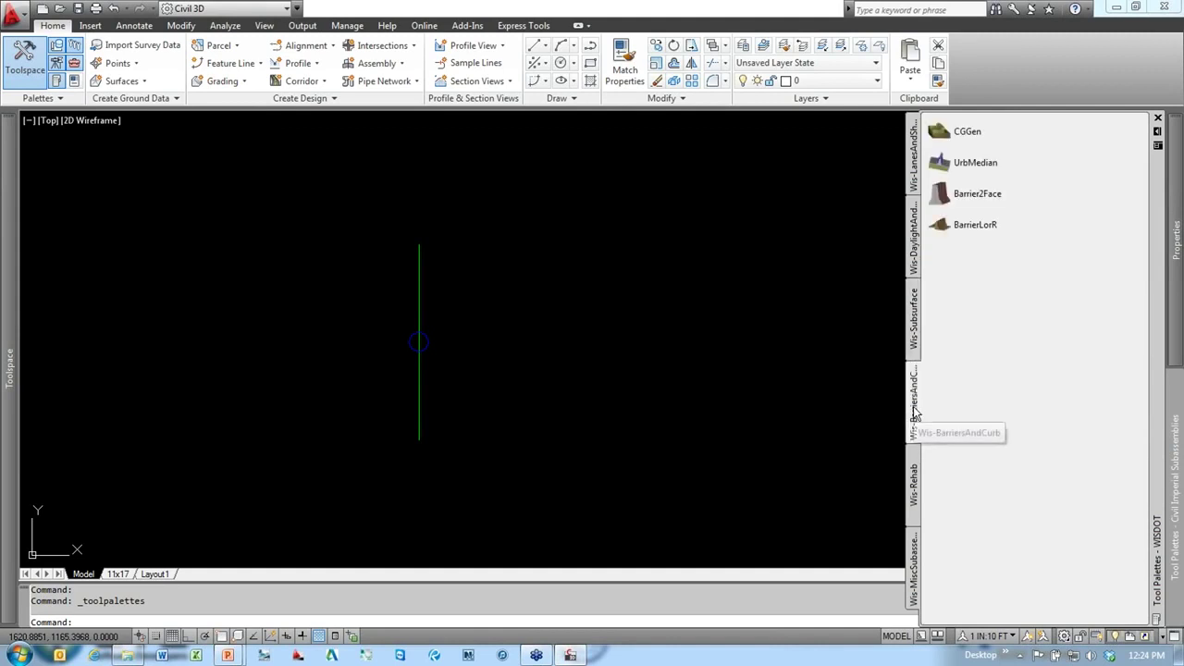
click(913, 514)
click(914, 555)
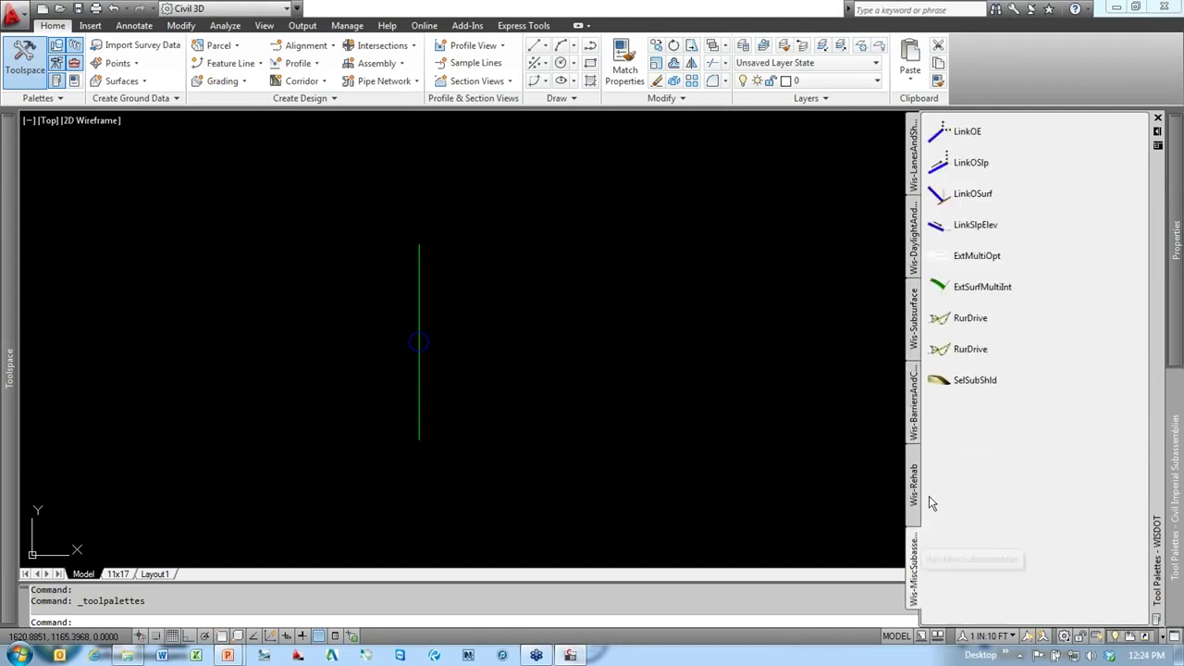
Step: Attach the WISDOT LnGeneric lane subassembly with its default parameters to the 13th Ave assembly's baseline marker and end the command
click(916, 173)
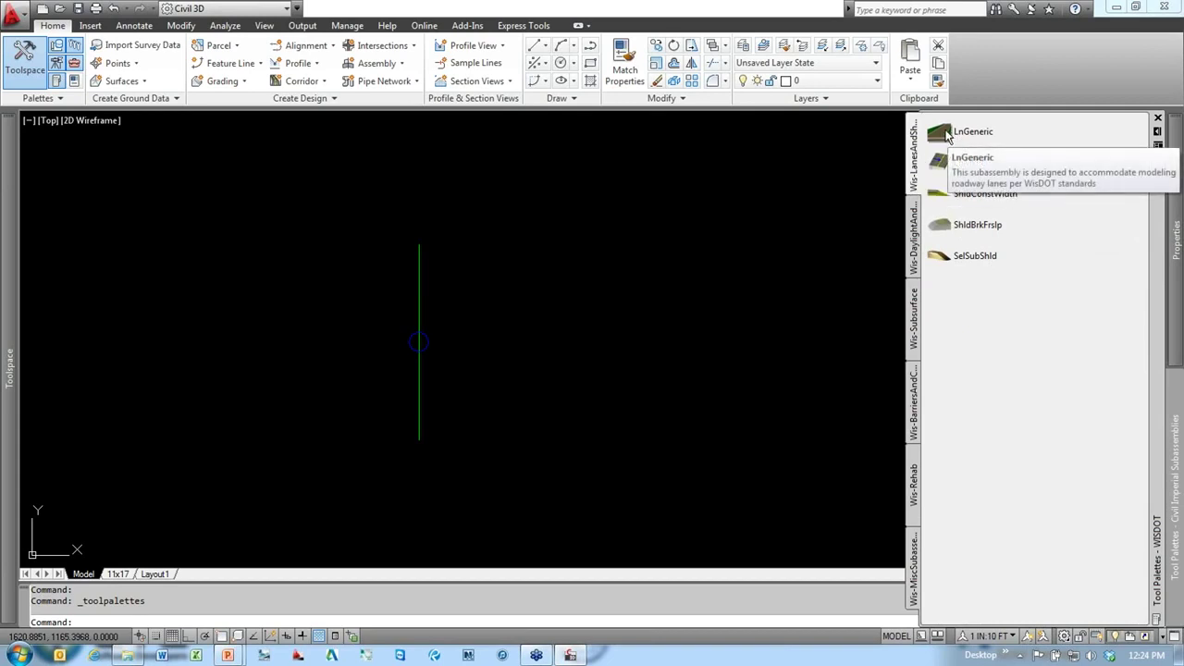
click(947, 136)
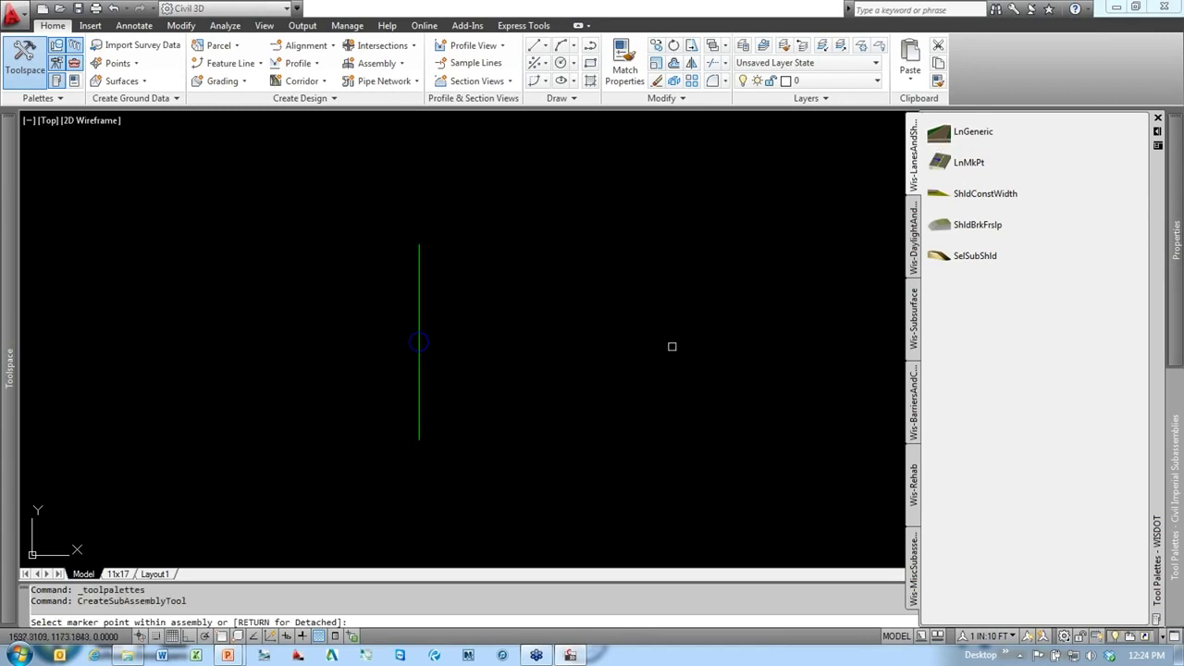
scroll(449, 375, up, 2)
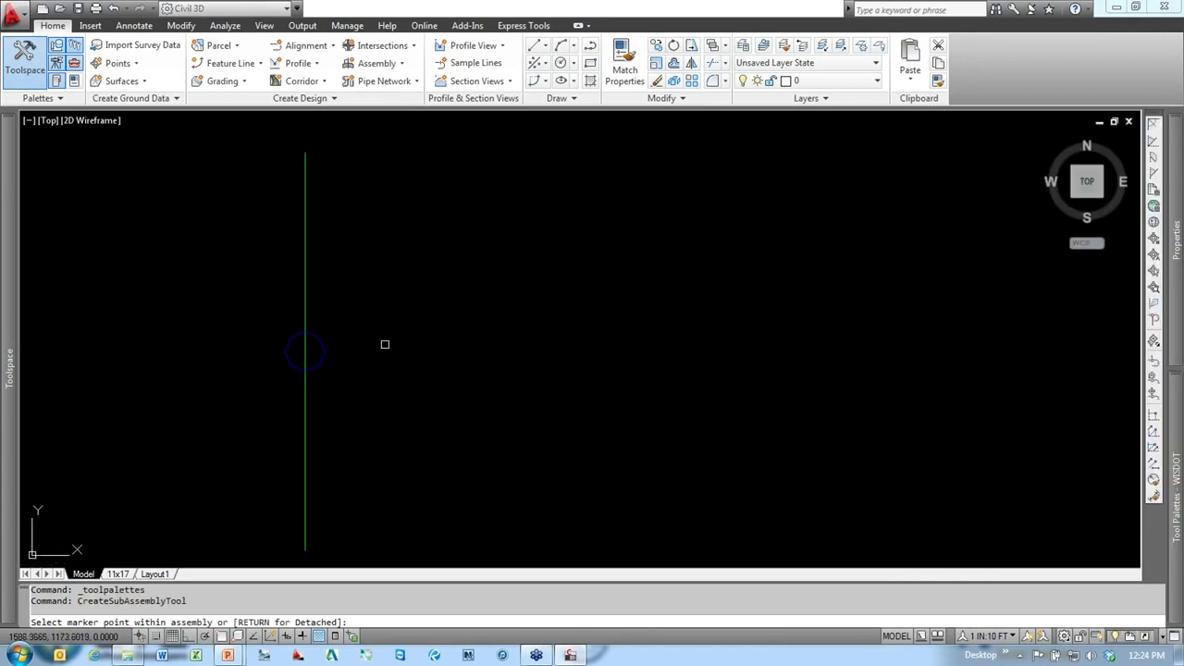
click(320, 342)
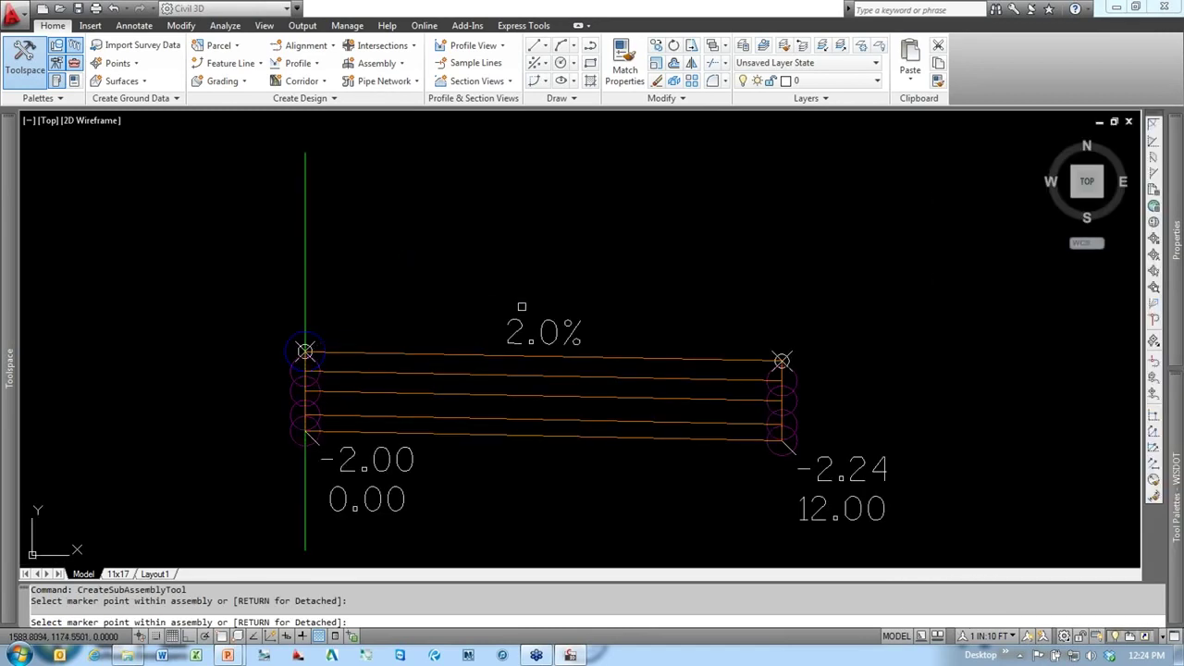
scroll(522, 306, down, 2)
key(Escape)
key(Escape)
key(Escape)
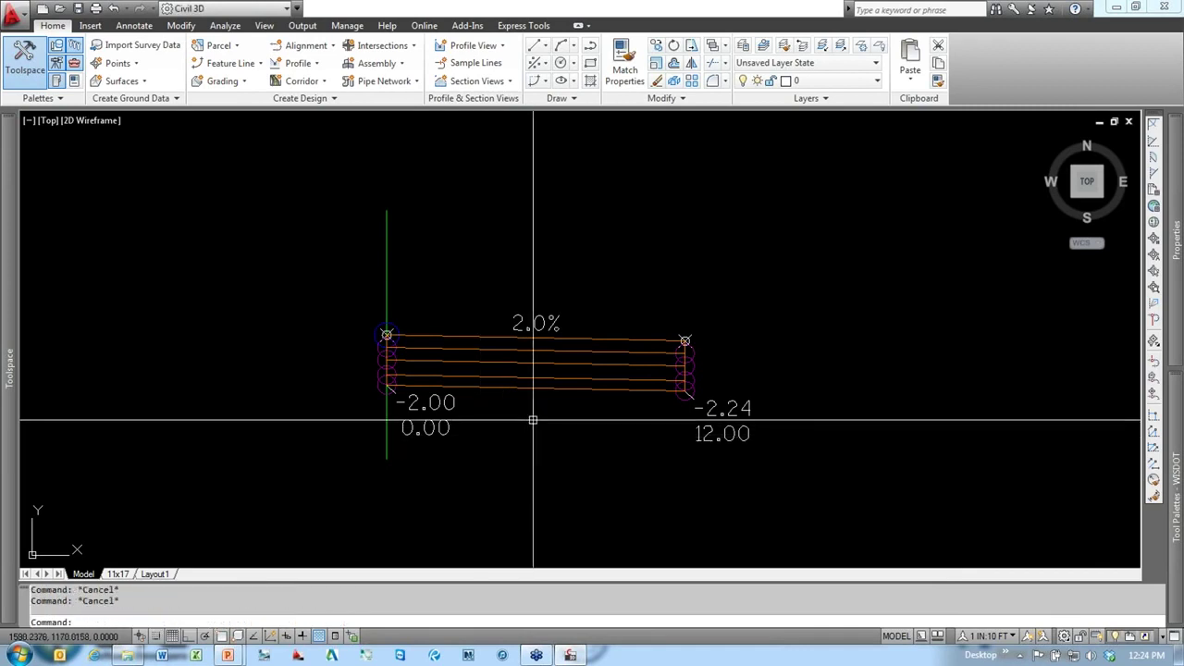
Step: Select the 13th Ave assembly, examine its baseline marker where the LnGeneric lane attaches, and clear the selection
scroll(480, 362, up, 1)
click(395, 243)
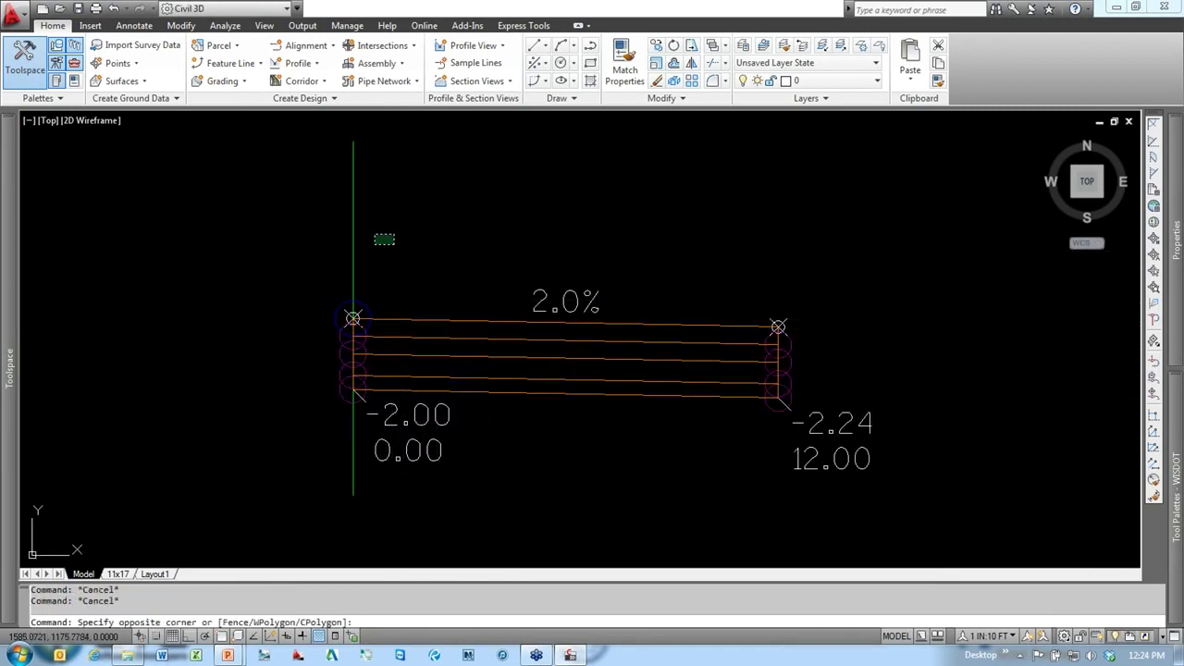
click(294, 185)
scroll(341, 309, up, 5)
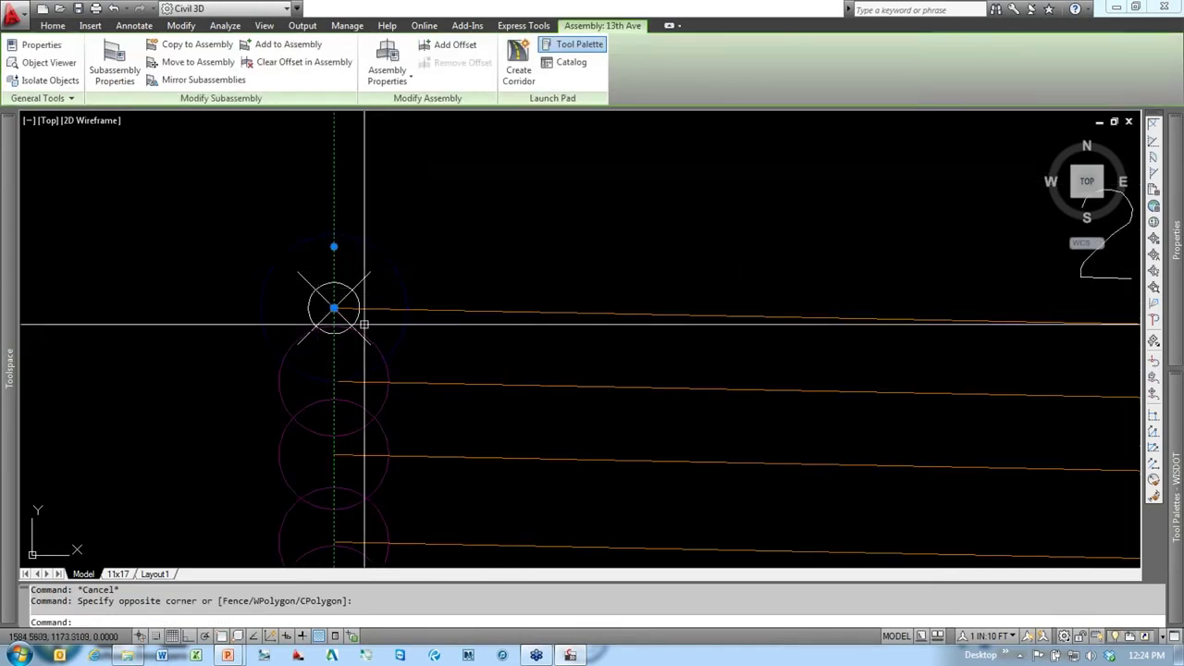
scroll(355, 313, down, 2)
scroll(342, 310, down, 2)
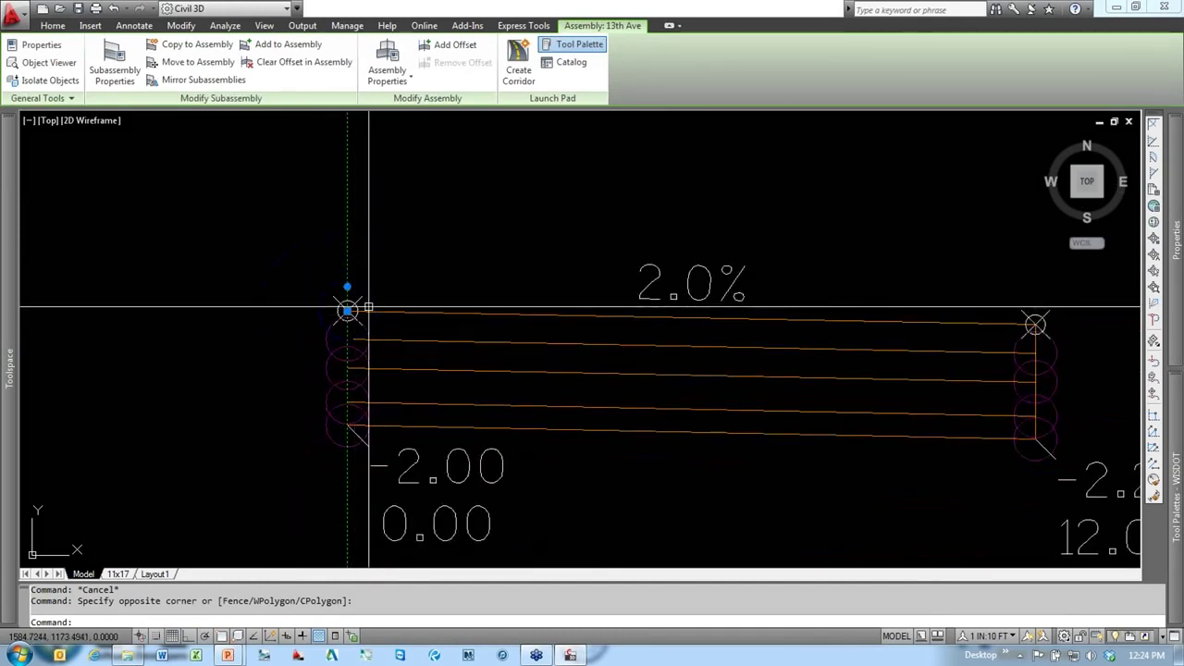
scroll(369, 306, down, 2)
key(Escape)
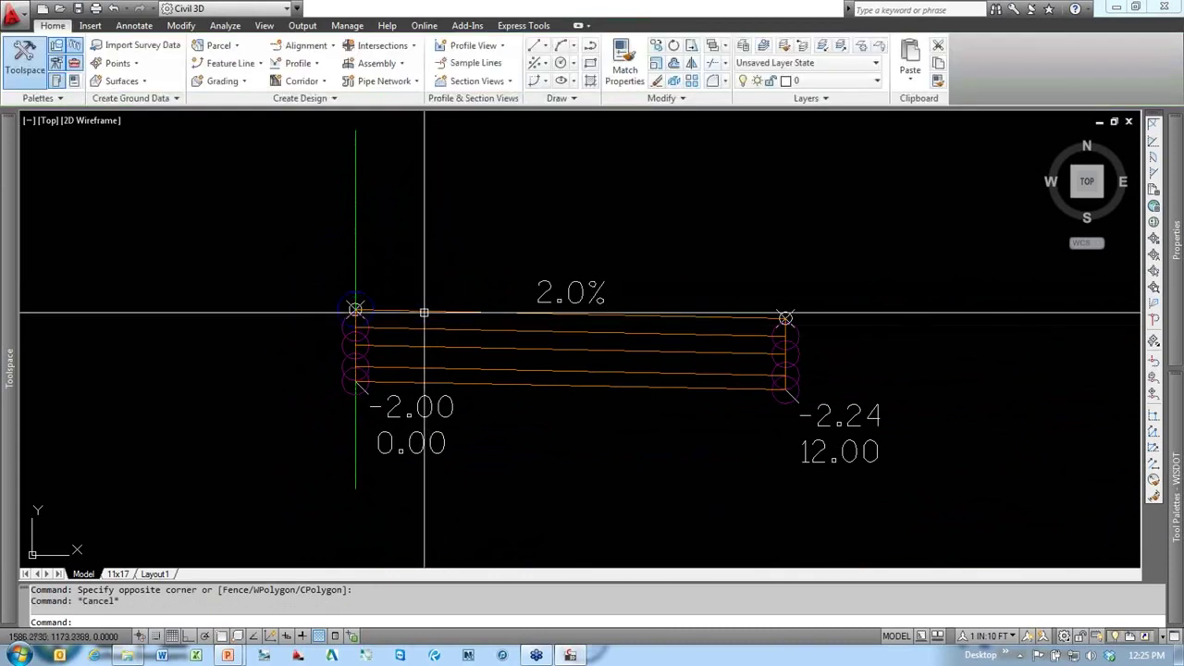
Step: Select the attached LnGeneric lane subassembly and examine its layers and outer edge point
click(577, 329)
middle_drag(661, 443, 584, 434)
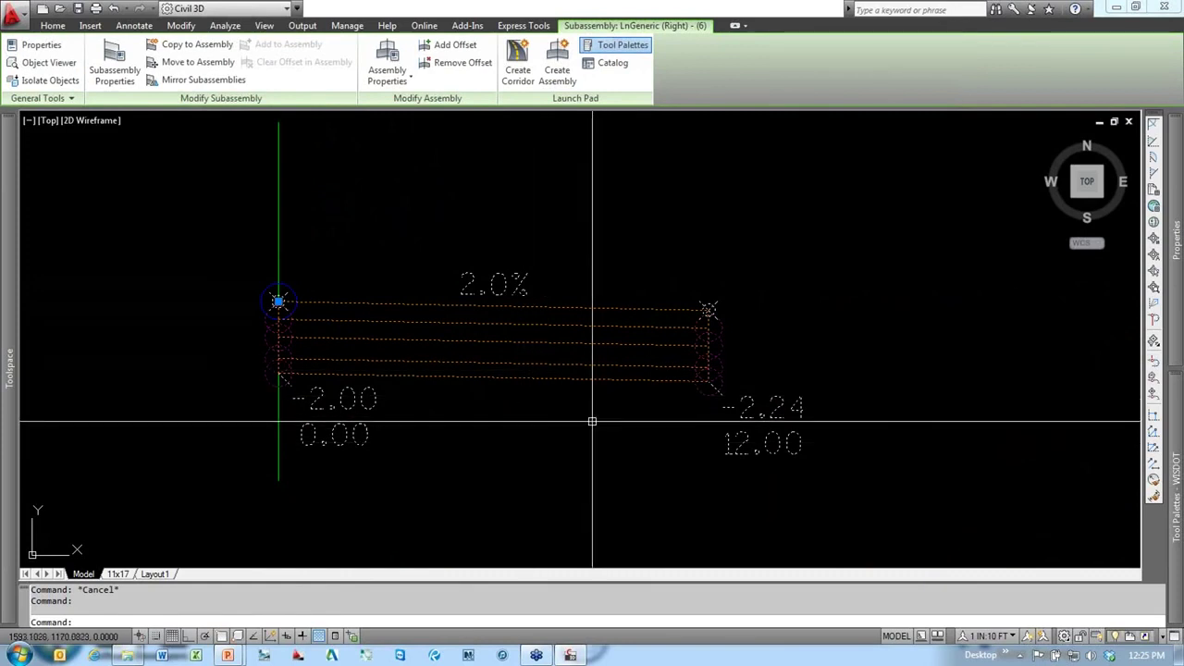
mouse_move(573, 425)
middle_down()
mouse_move(456, 460)
mouse_move(518, 423)
mouse_move(500, 428)
middle_up()
scroll(534, 417, down, 2)
scroll(685, 338, up, 6)
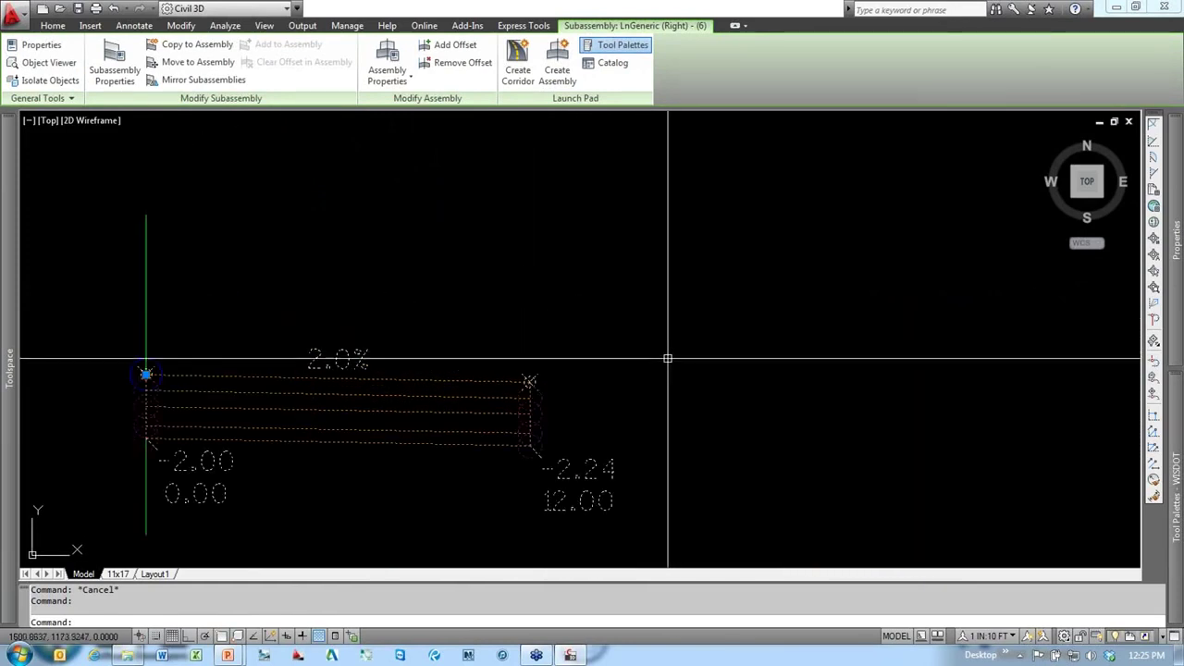
Step: Set the selected LnGeneric lane subassembly's width to 15 ft in its advanced parameters
middle_drag(669, 357, 674, 283)
middle_drag(627, 325, 726, 313)
scroll(754, 291, down, 4)
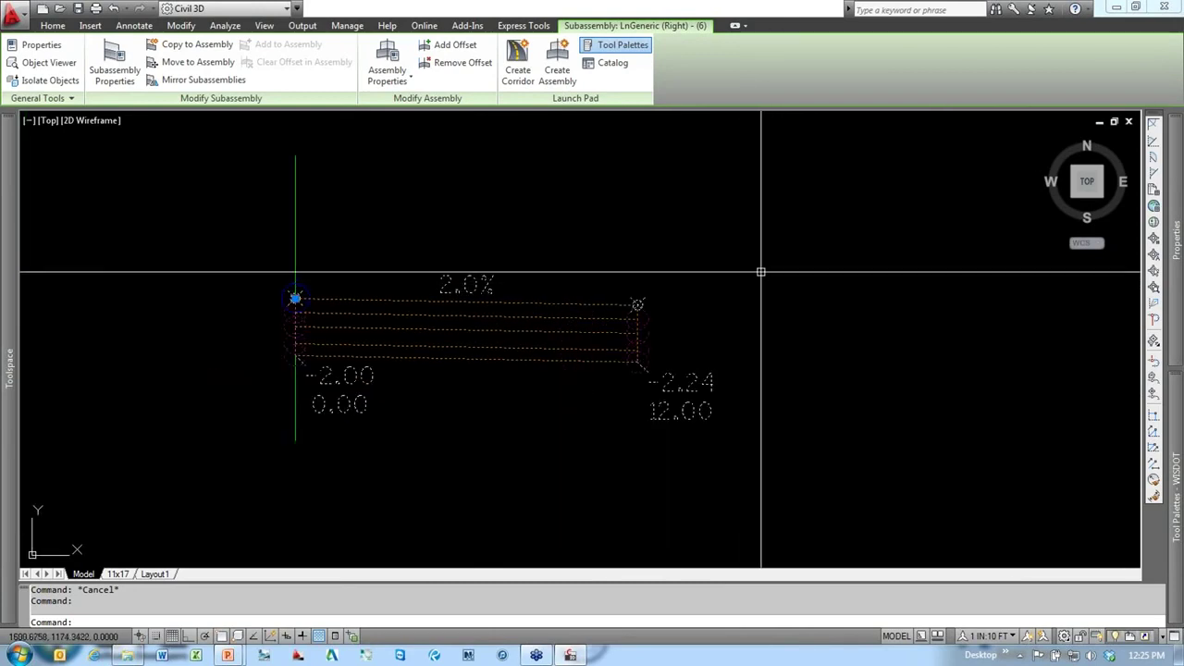
right_click(763, 272)
click(807, 385)
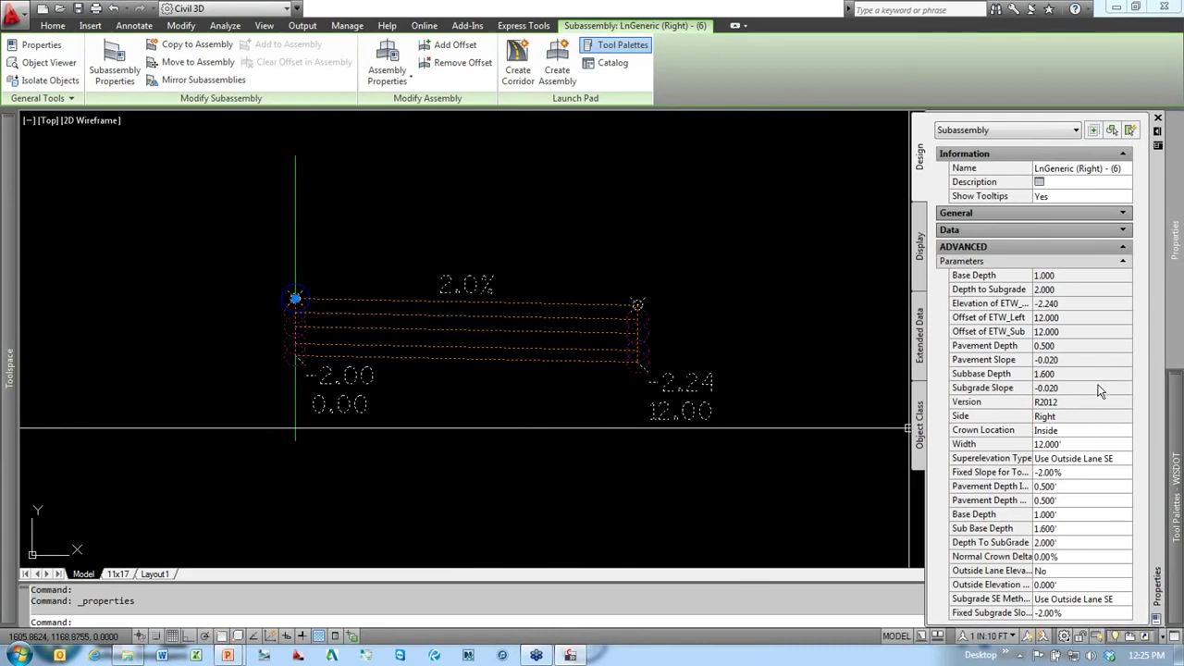
click(1124, 155)
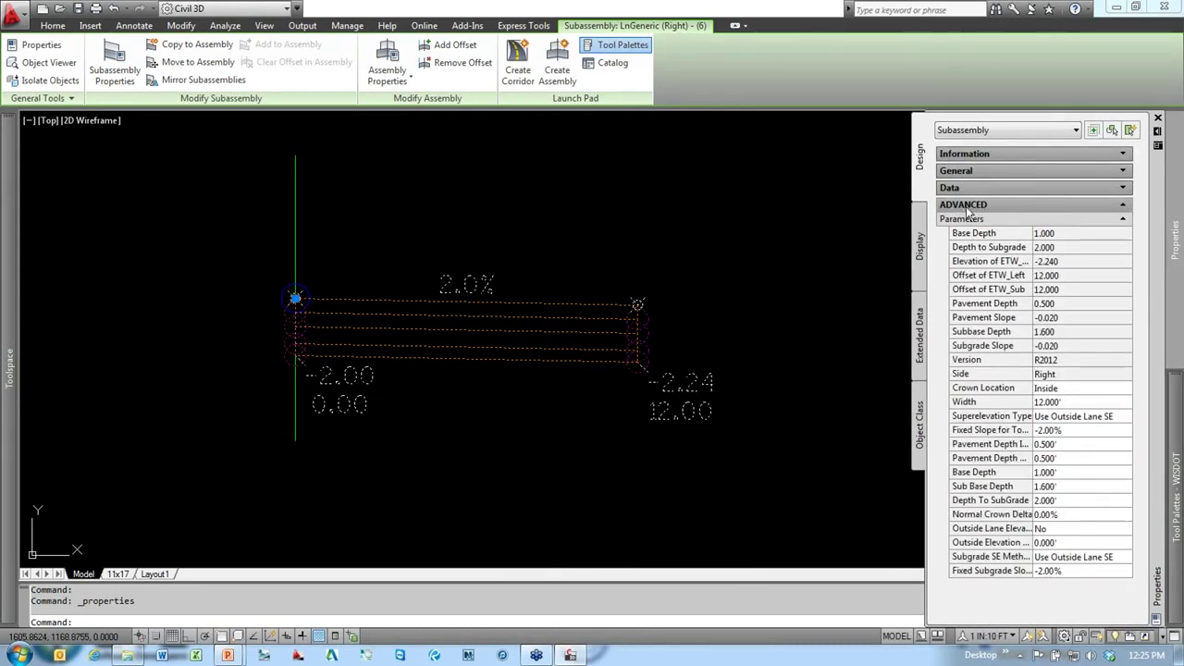
click(1004, 403)
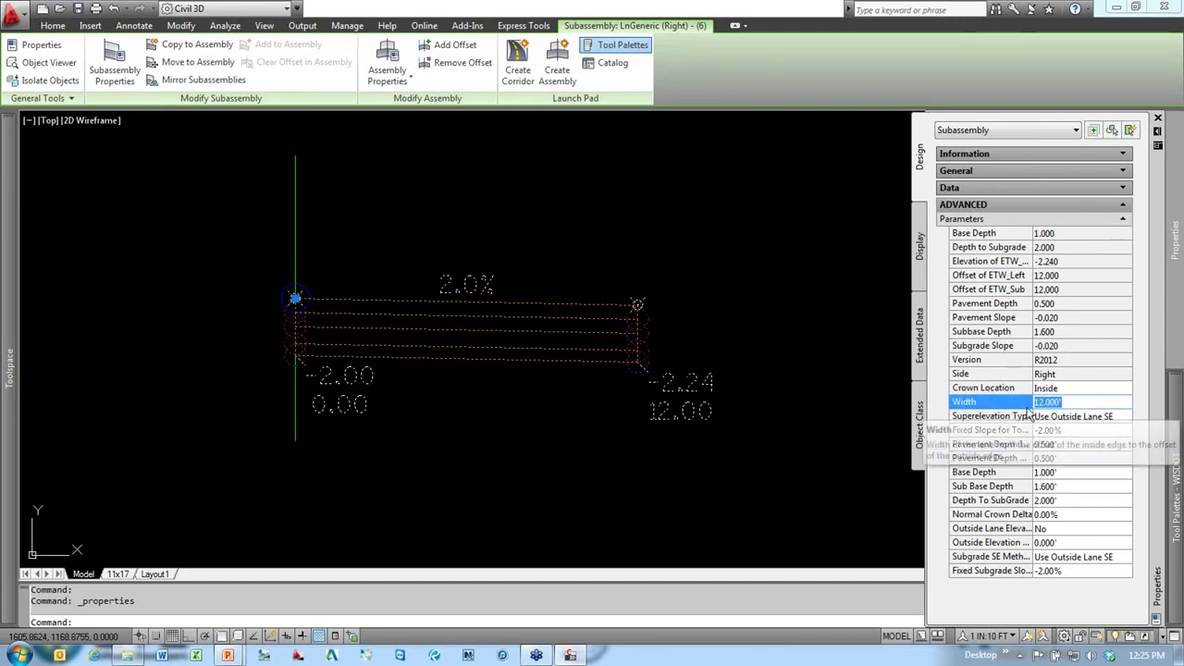
text(15)
click(1085, 416)
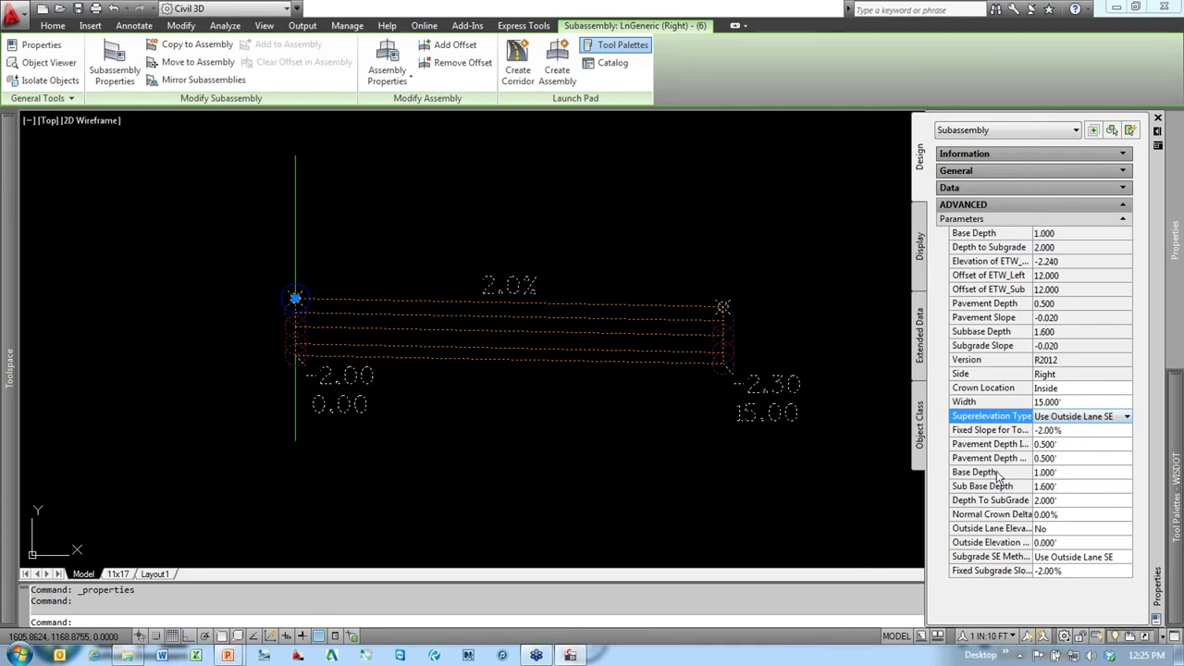
Step: Set the lane subassembly's base depth to 1.5 ft
mouse_move(998, 476)
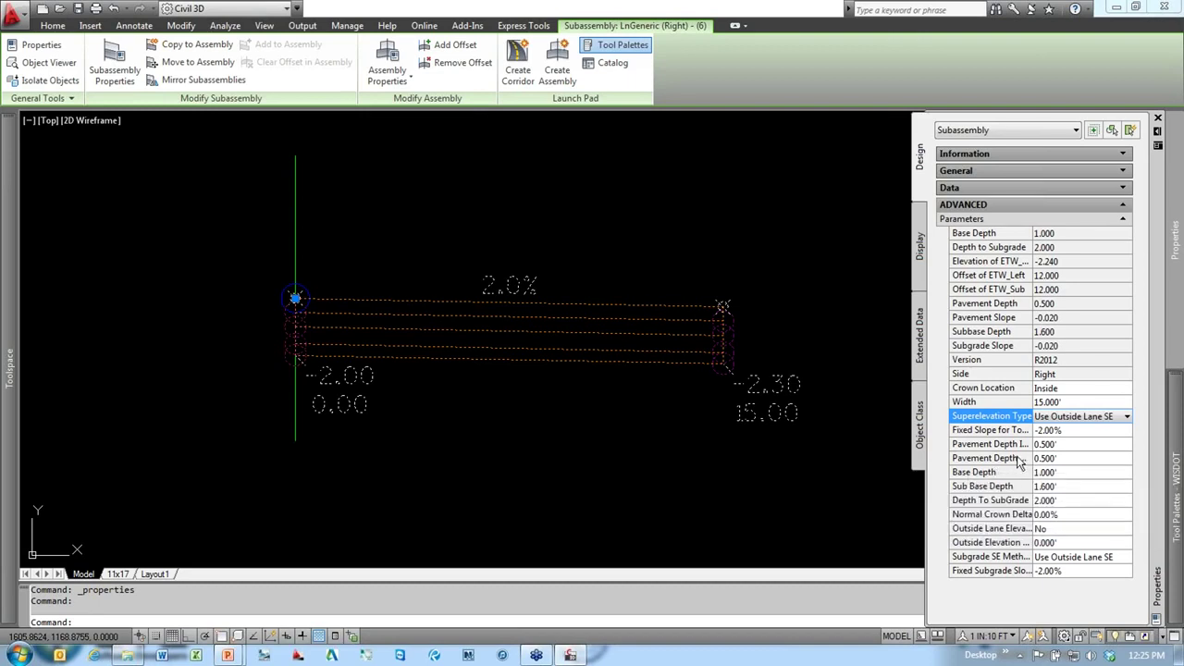
mouse_move(1003, 454)
click(1064, 473)
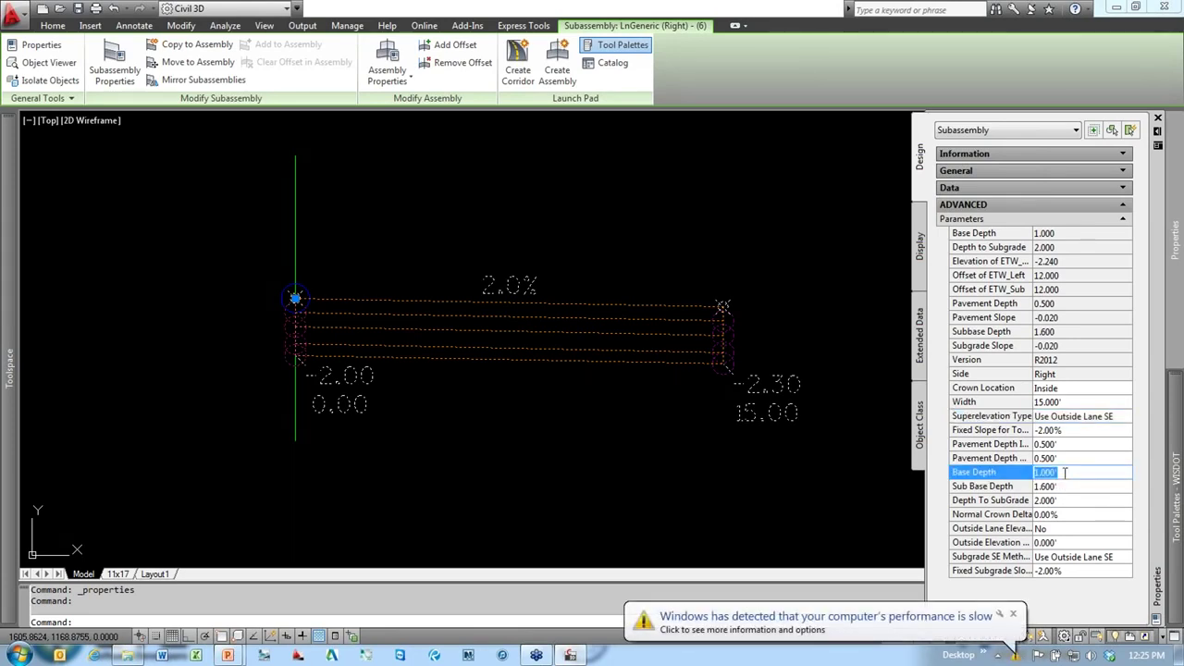
click(1015, 610)
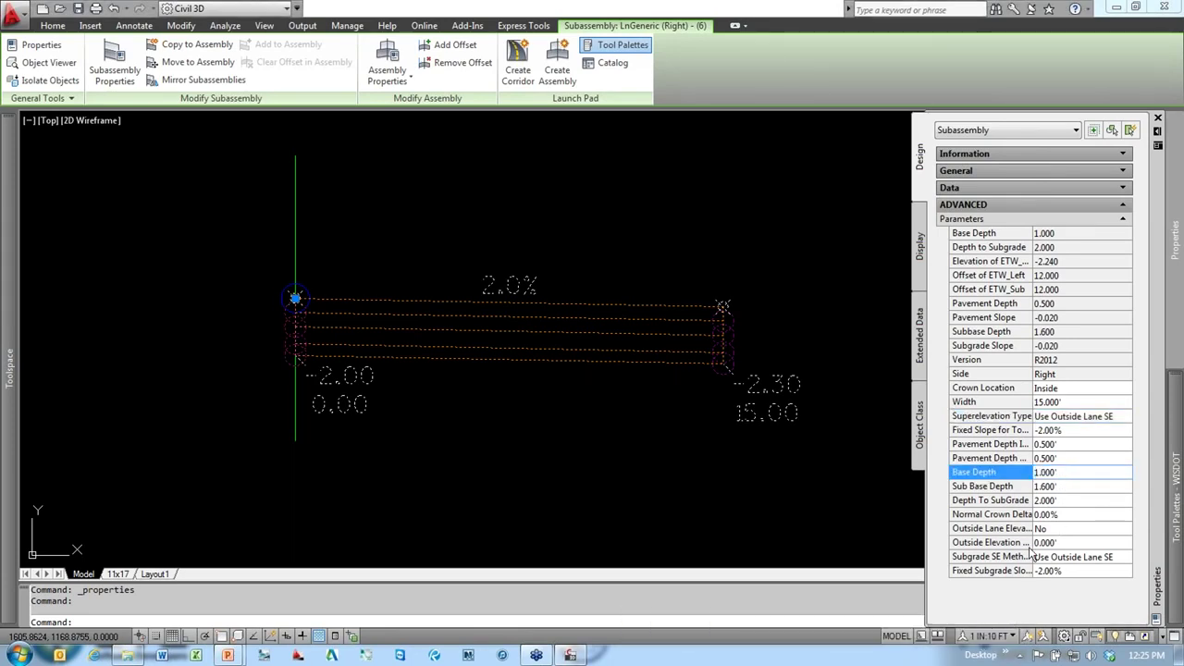
click(1070, 475)
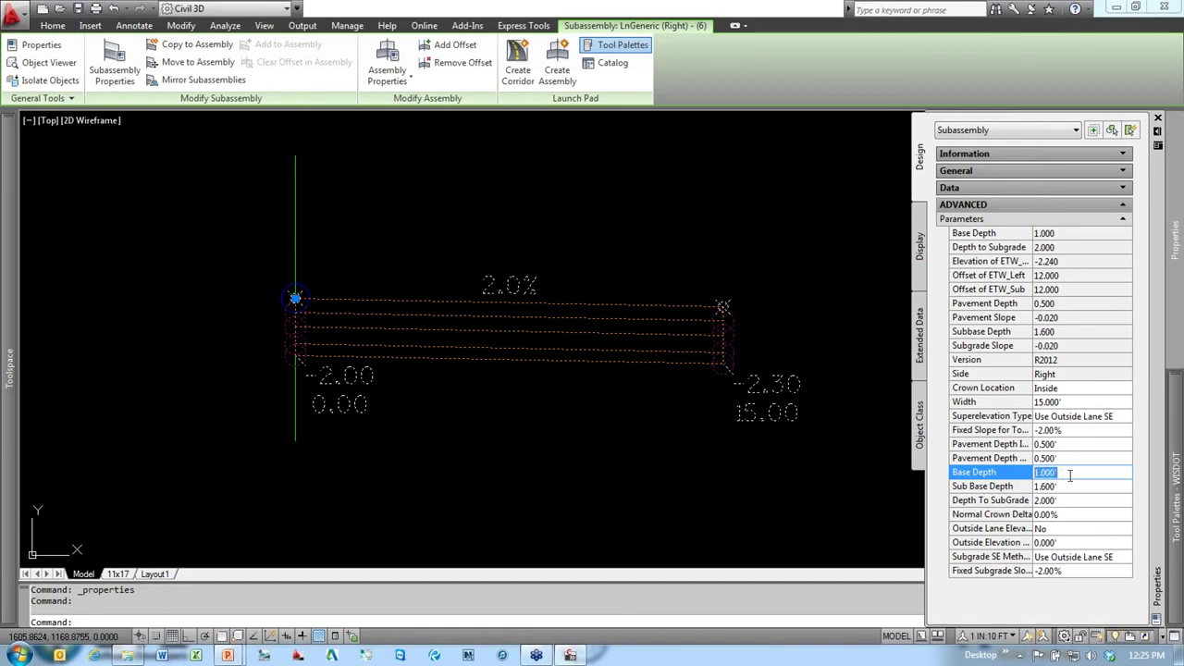
text(15)
click(1070, 483)
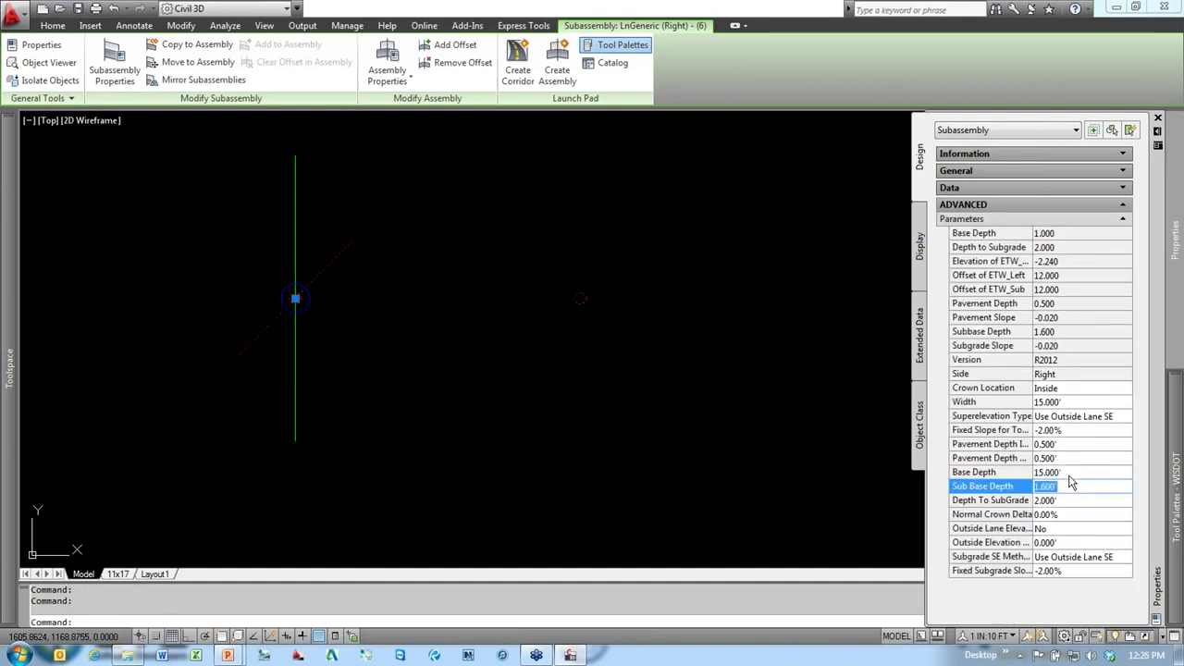
click(1071, 474)
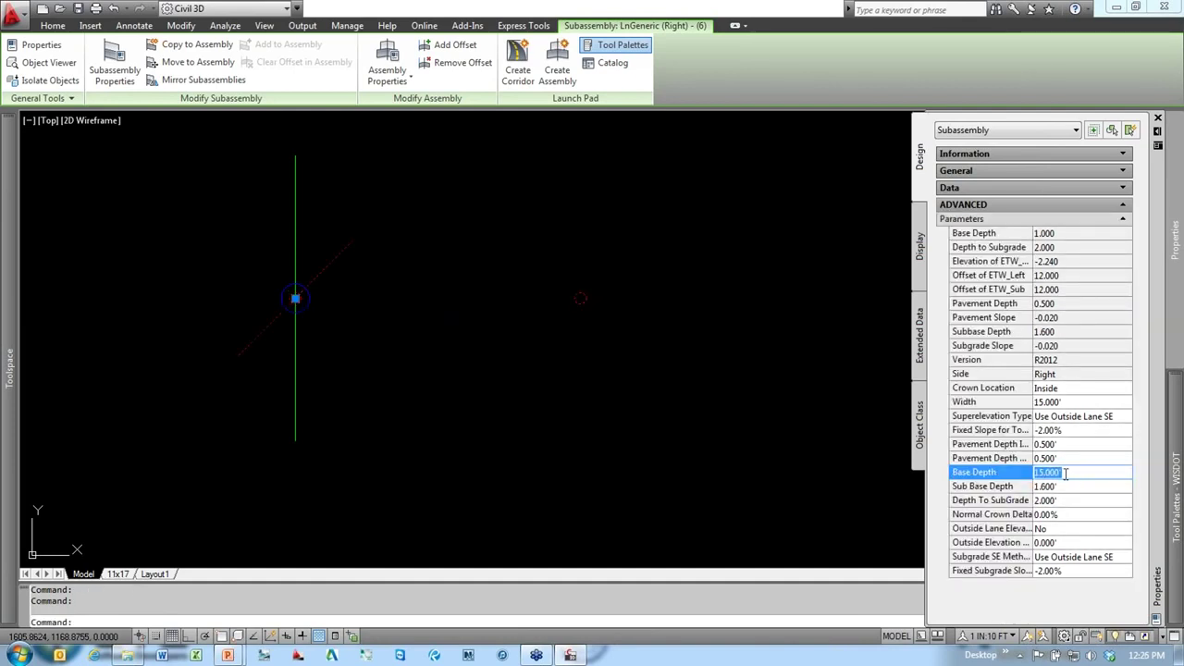
text(1)
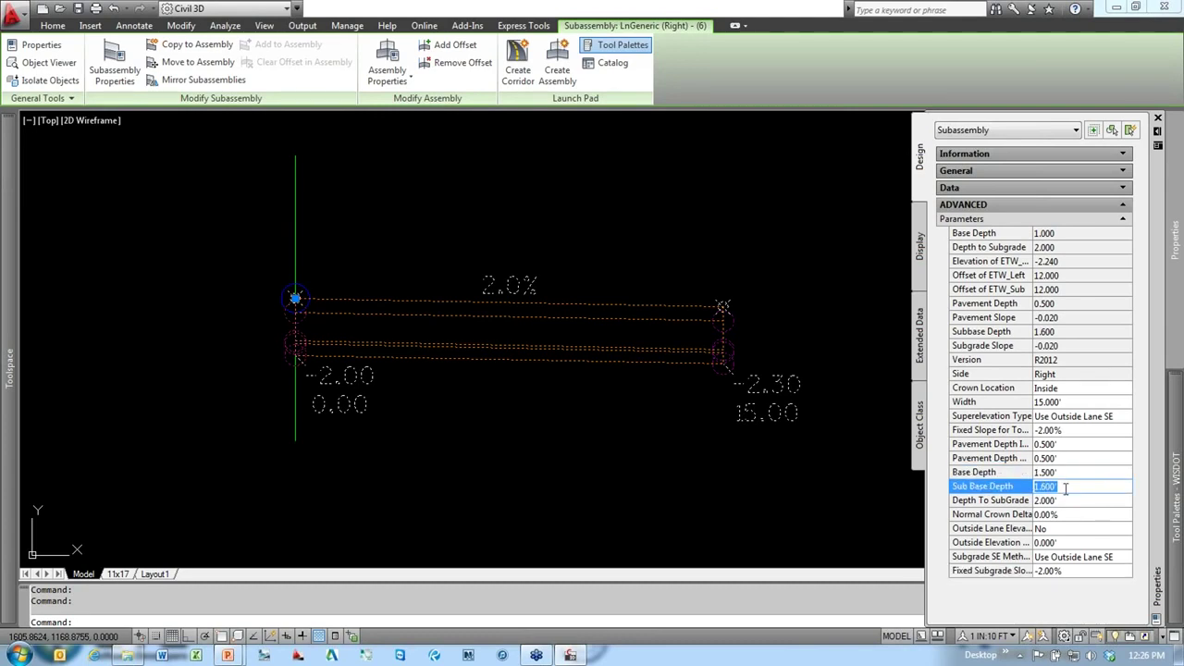
Step: Set the lane's sub base depth to 2 ft and its depth to subgrade to 0
text(2)
key(Return)
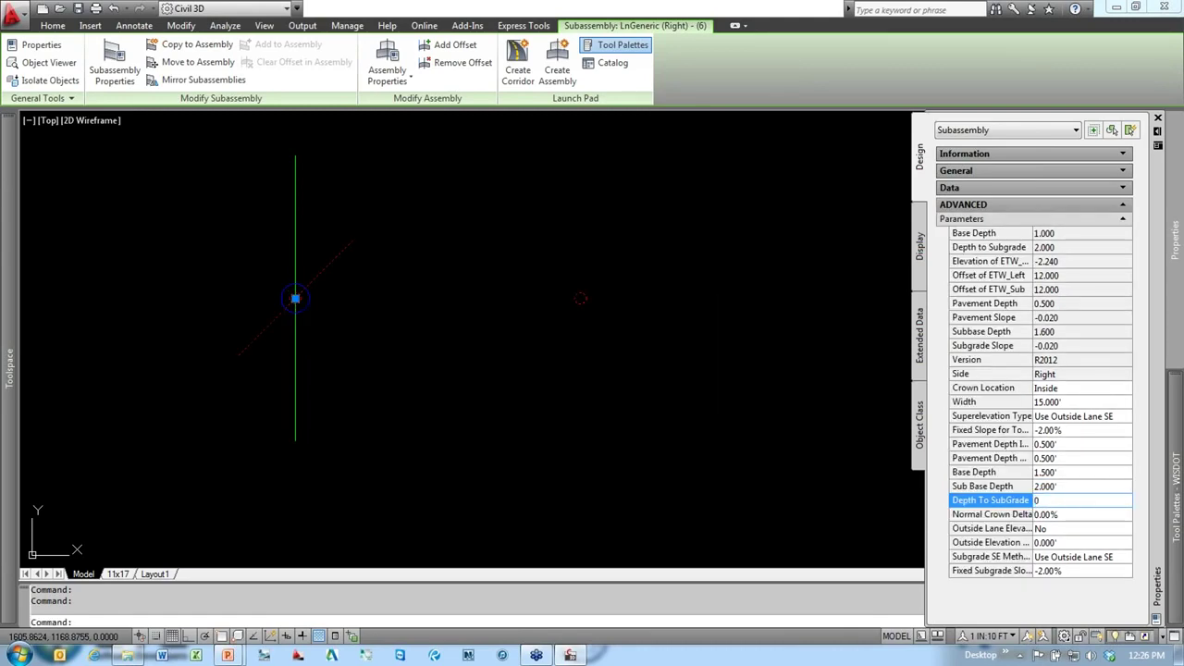
key(Return)
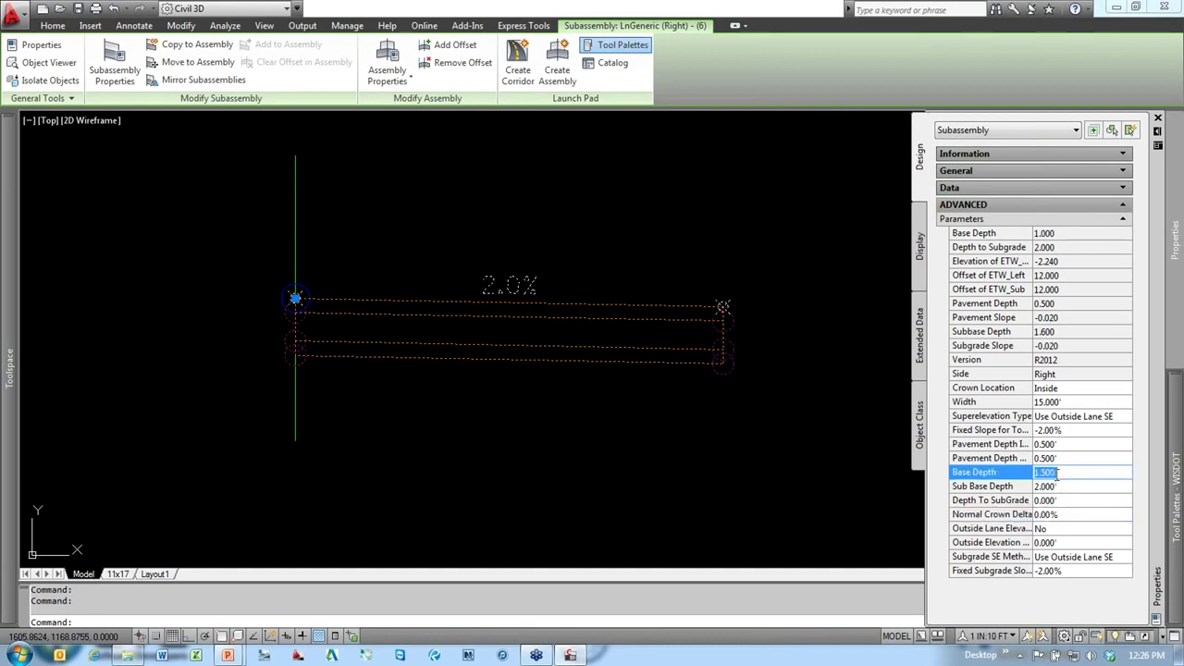
Step: Set the lane's base depth to 1 ft and deselect the subassembly
click(1059, 472)
text(1)
key(Return)
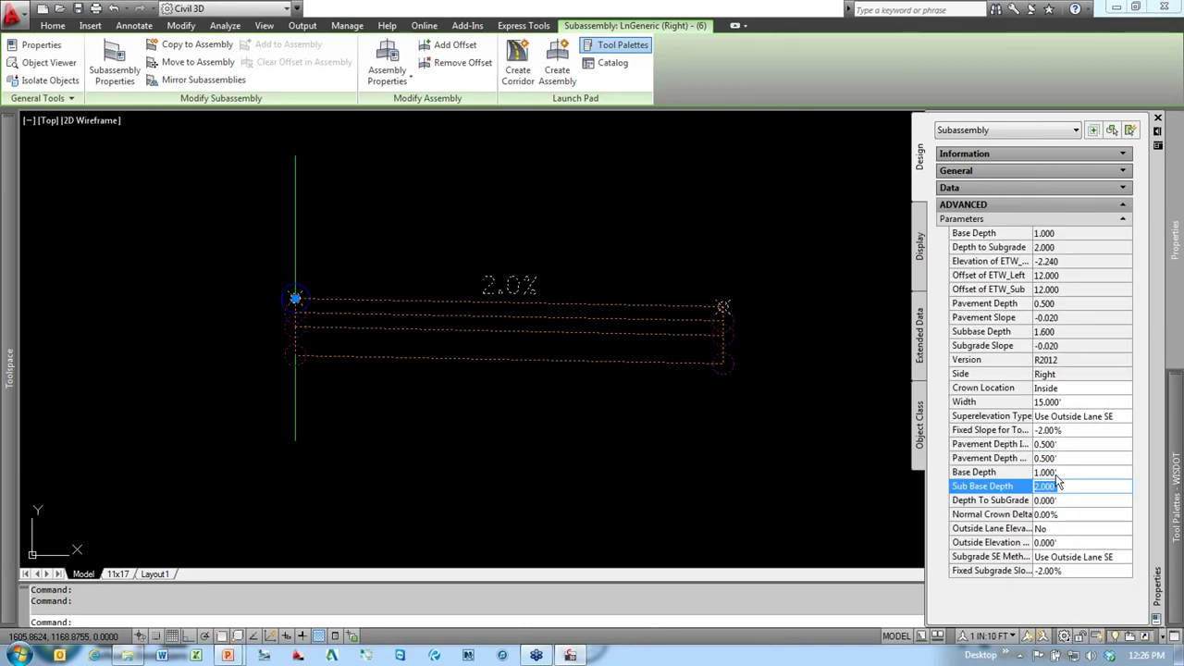
click(292, 323)
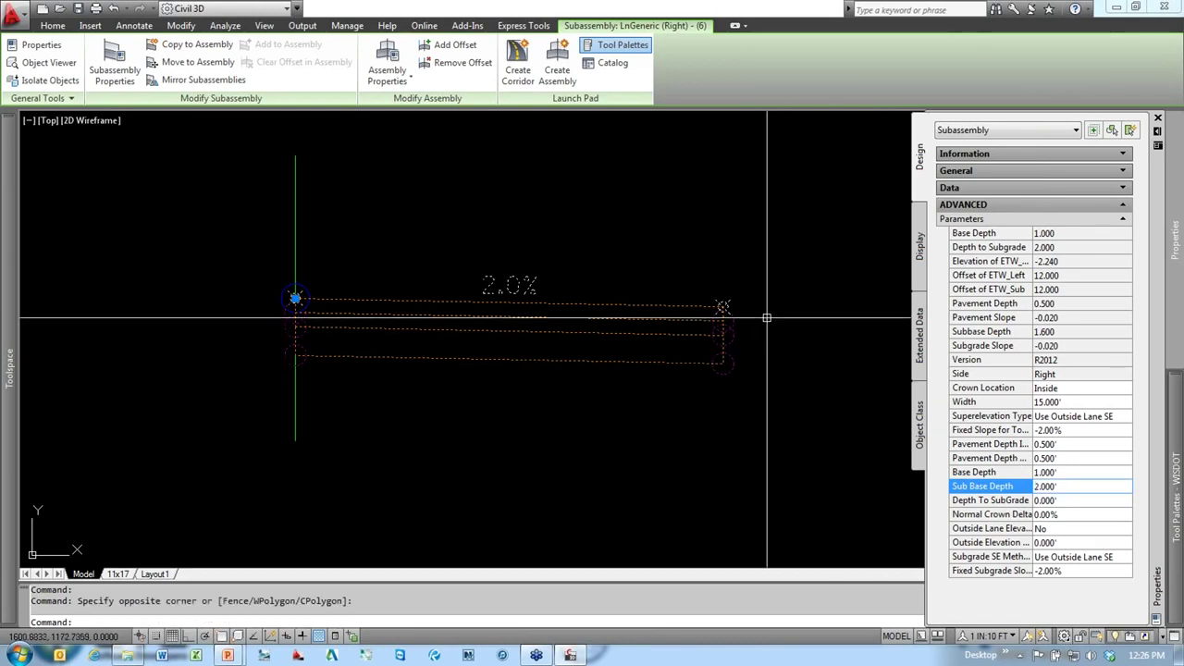
scroll(711, 318, up, 5)
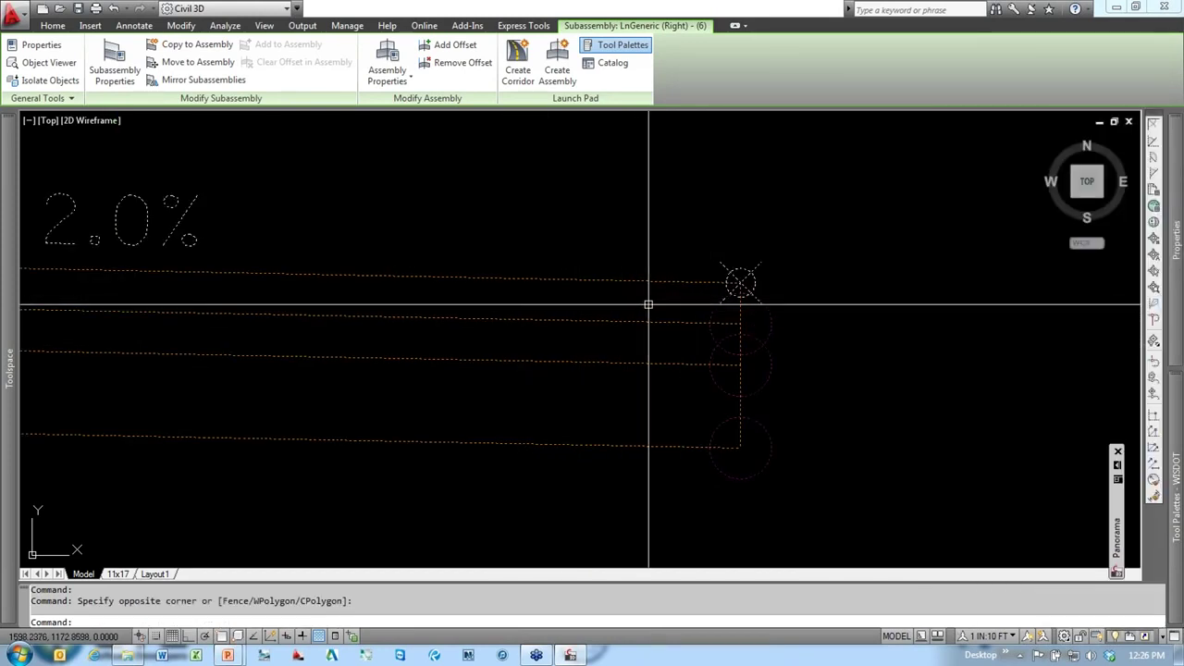
scroll(644, 339, down, 2)
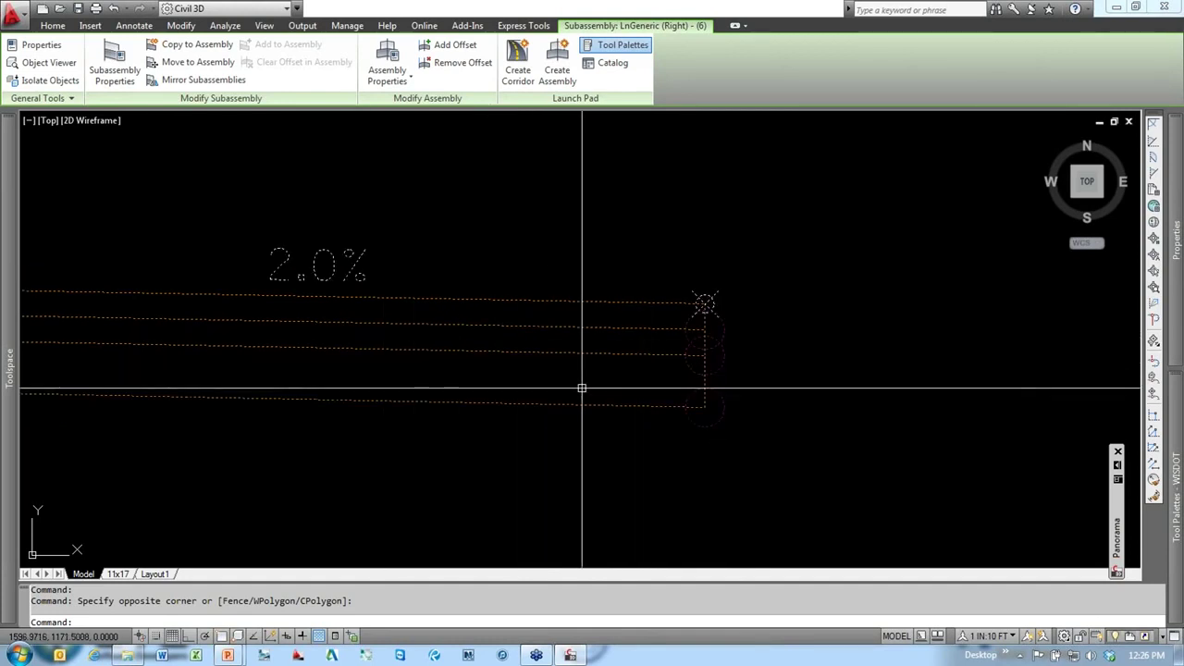
scroll(578, 389, down, 8)
scroll(619, 399, up, 3)
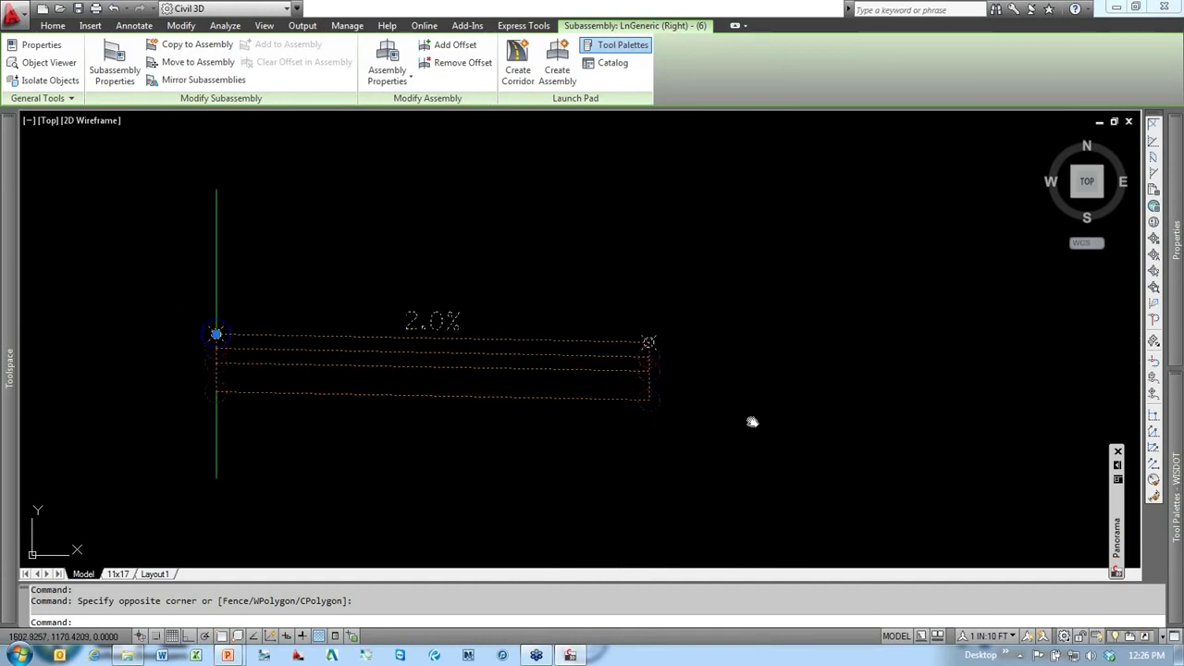
middle_drag(751, 422, 688, 413)
key(Escape)
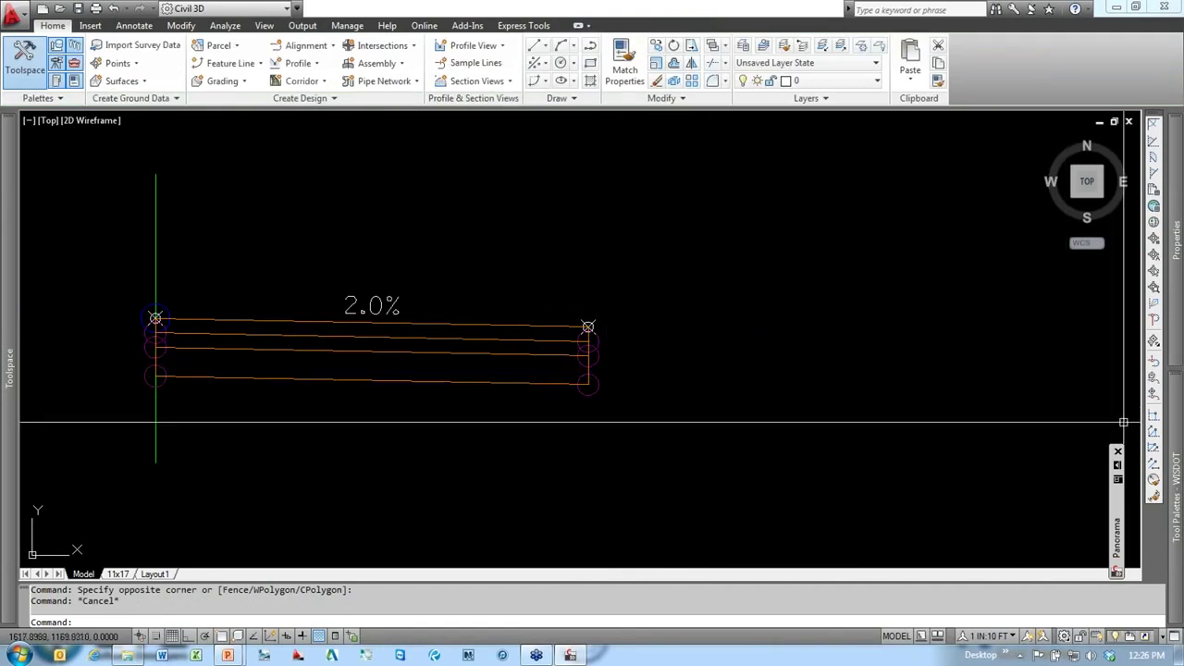
Step: Attach the CGGen curb and gutter subassembly to the top marker point at the lane's outer edge
mouse_move(1181, 461)
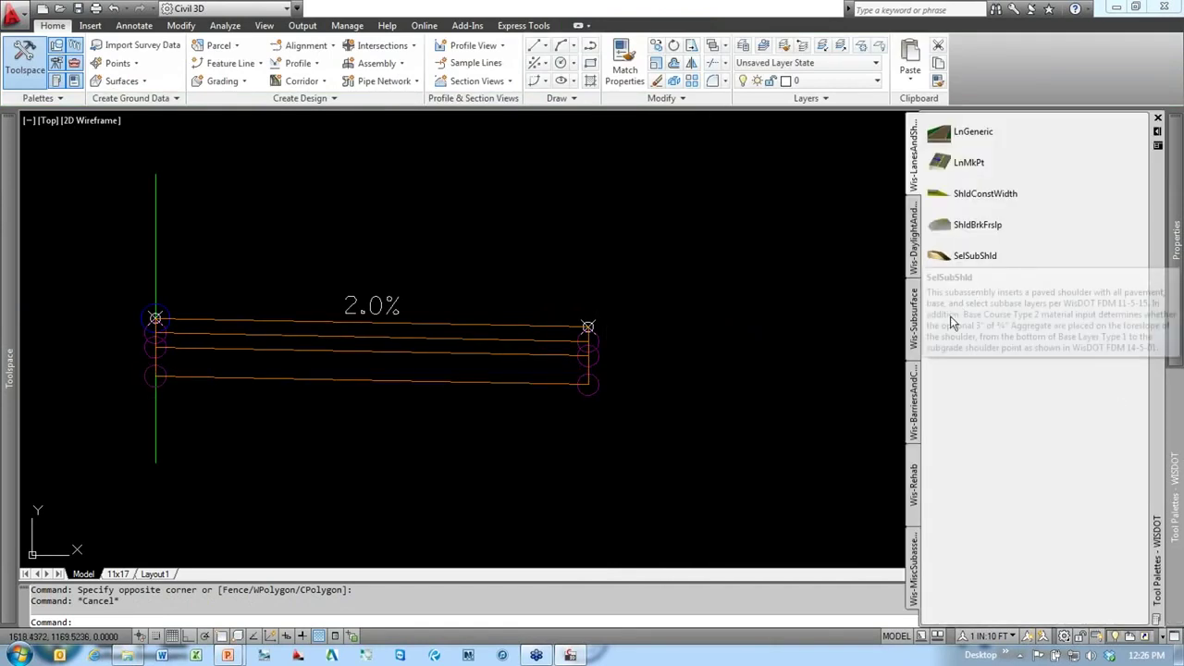
click(915, 413)
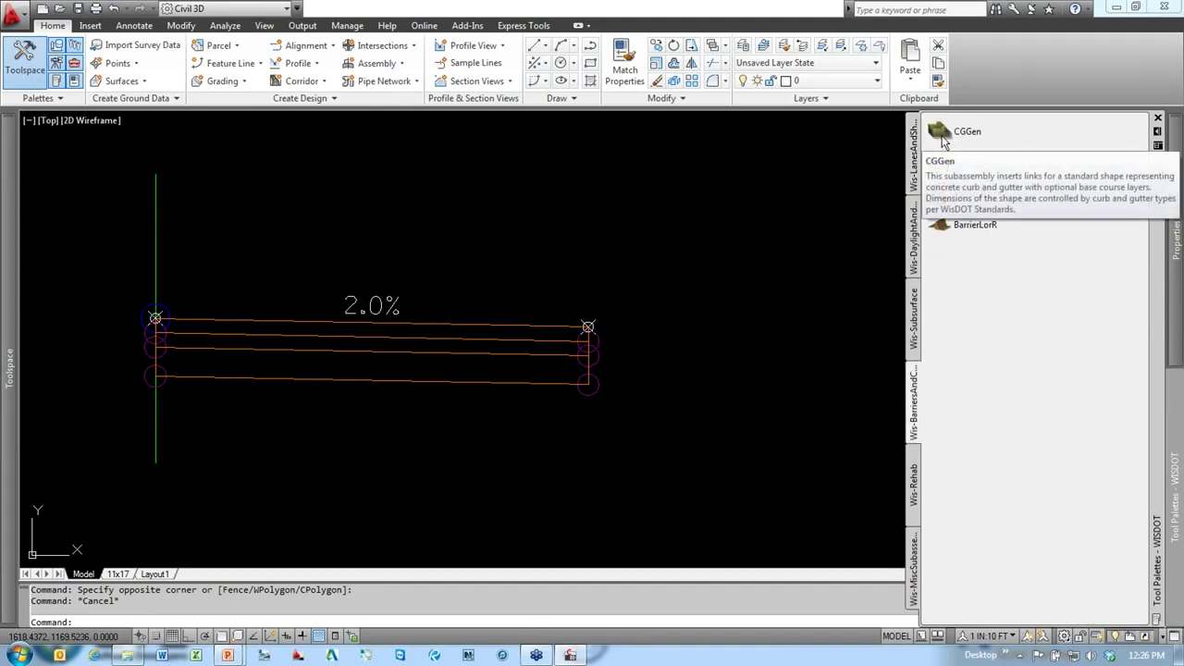
middle_drag(750, 364, 705, 377)
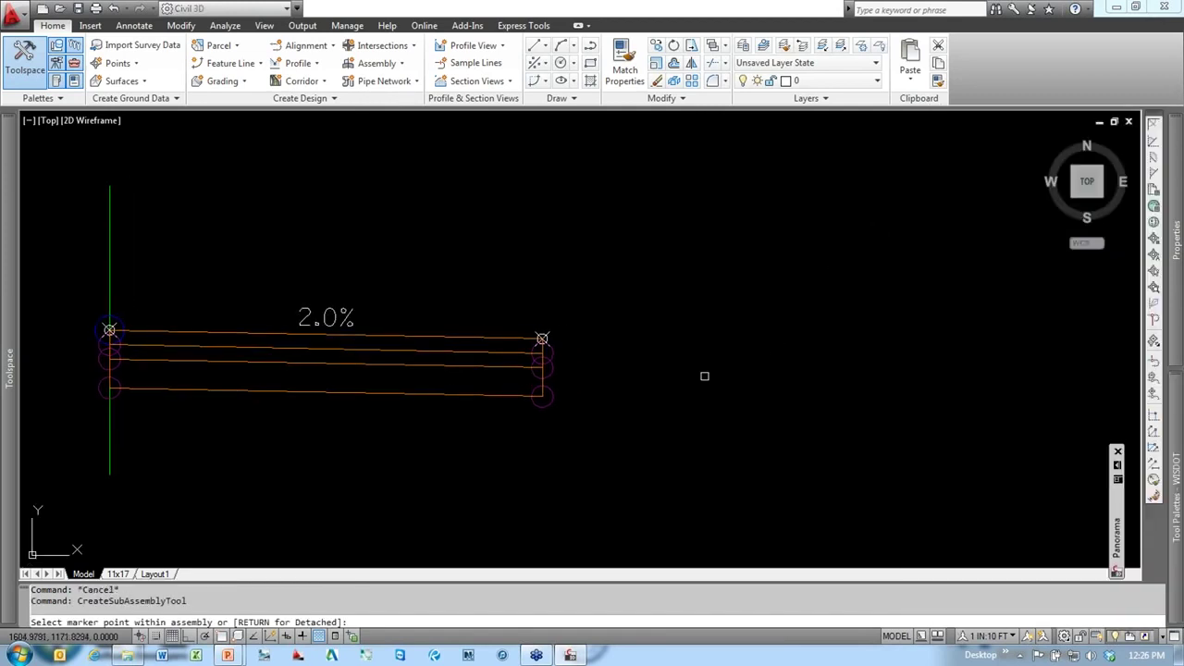
scroll(531, 353, up, 3)
scroll(603, 355, down, 2)
middle_drag(640, 357, 801, 350)
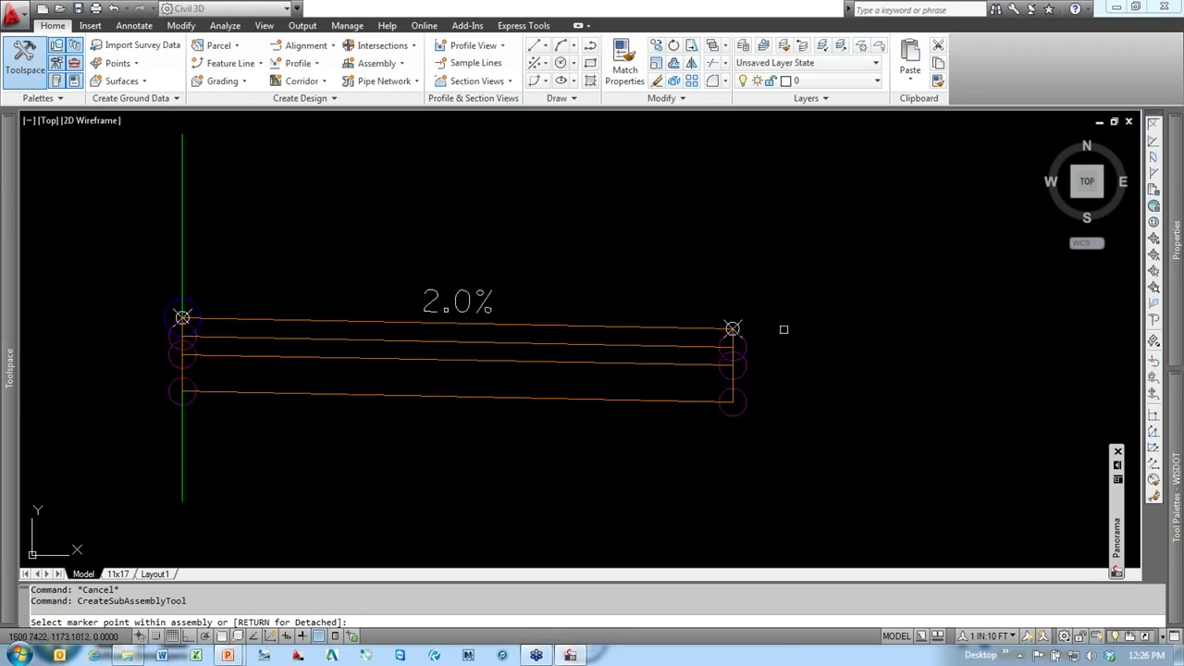
scroll(732, 328, up, 4)
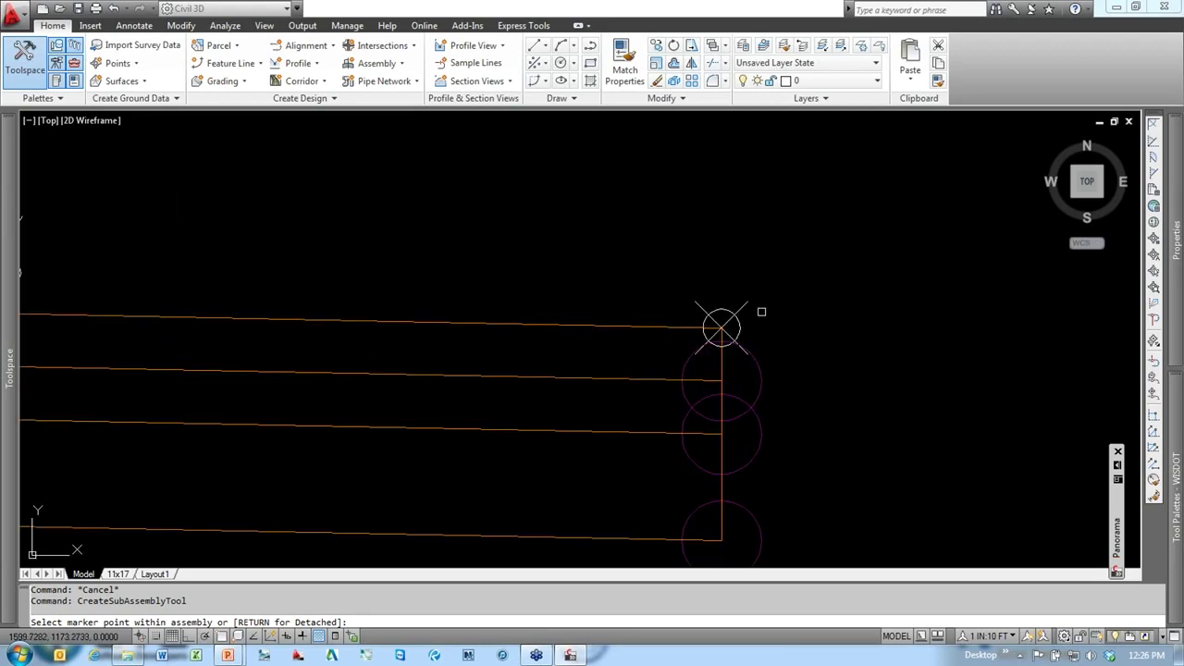
scroll(722, 326, down, 4)
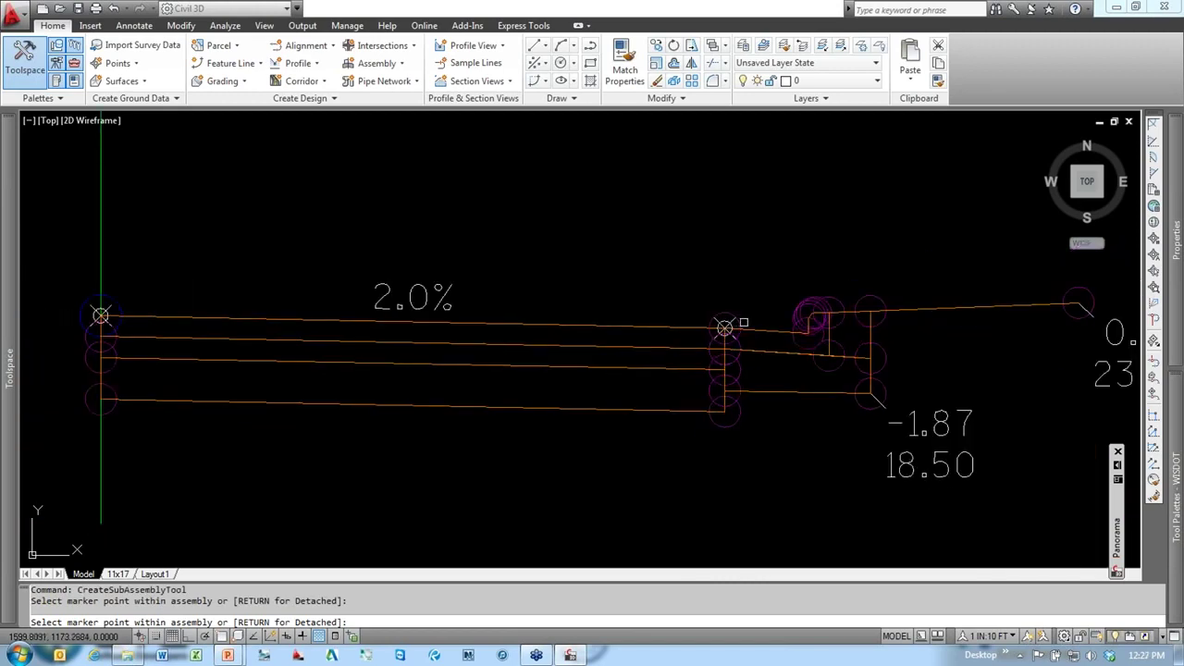
key(Escape)
key(Escape)
Step: Select the curb and gutter subassembly attached at the lane's outer edge and display its parameters
scroll(729, 329, up, 4)
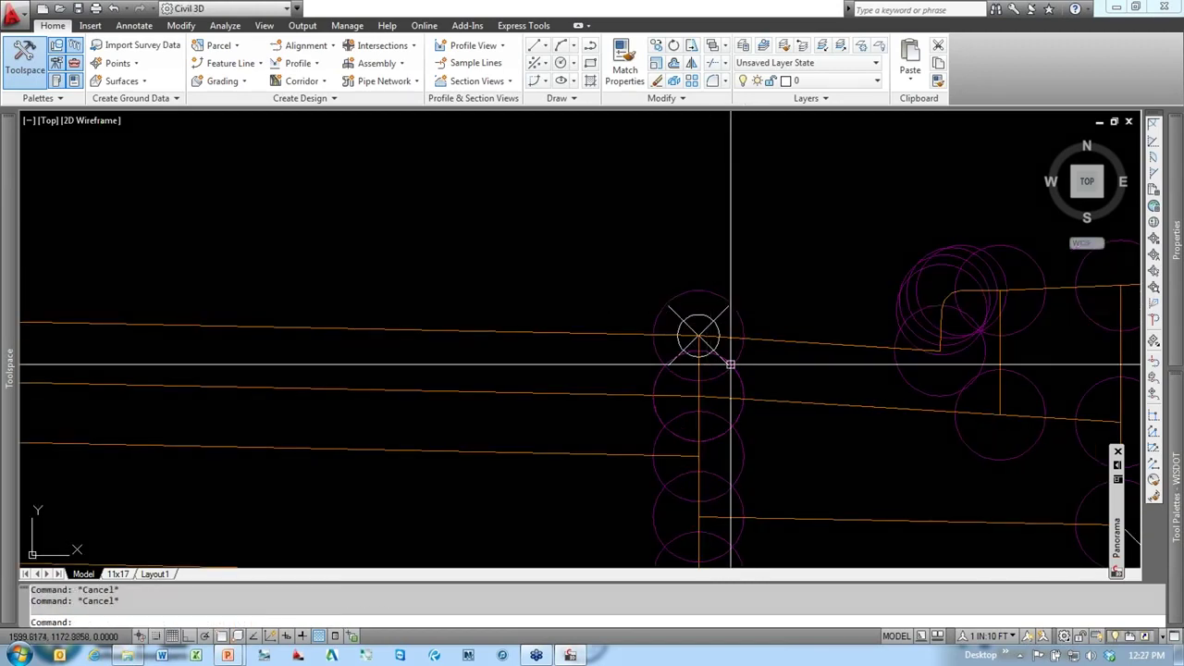
scroll(726, 352, down, 4)
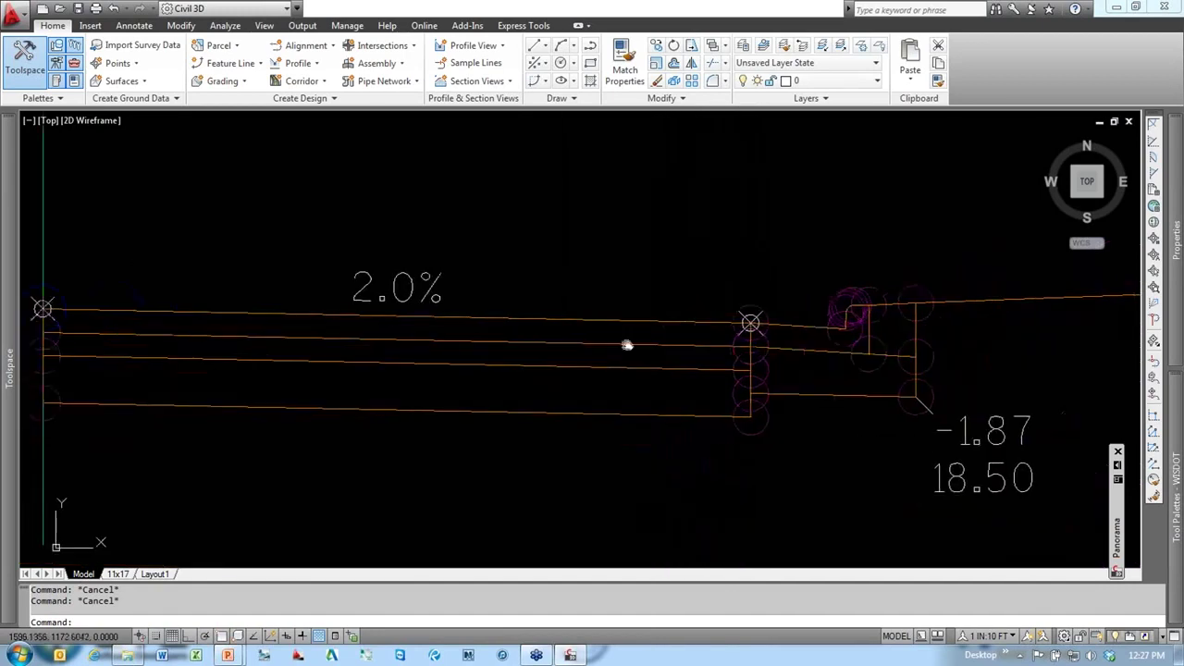
mouse_move(628, 345)
middle_down()
mouse_move(667, 346)
mouse_move(577, 357)
middle_up()
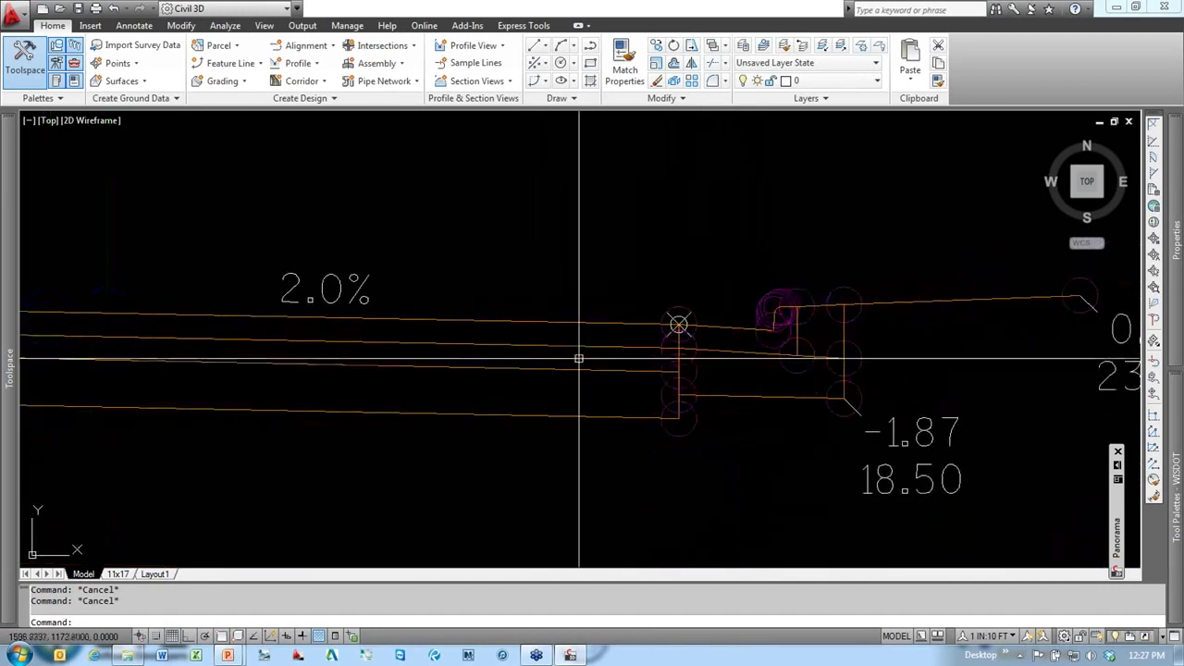
click(731, 328)
middle_drag(745, 357, 633, 343)
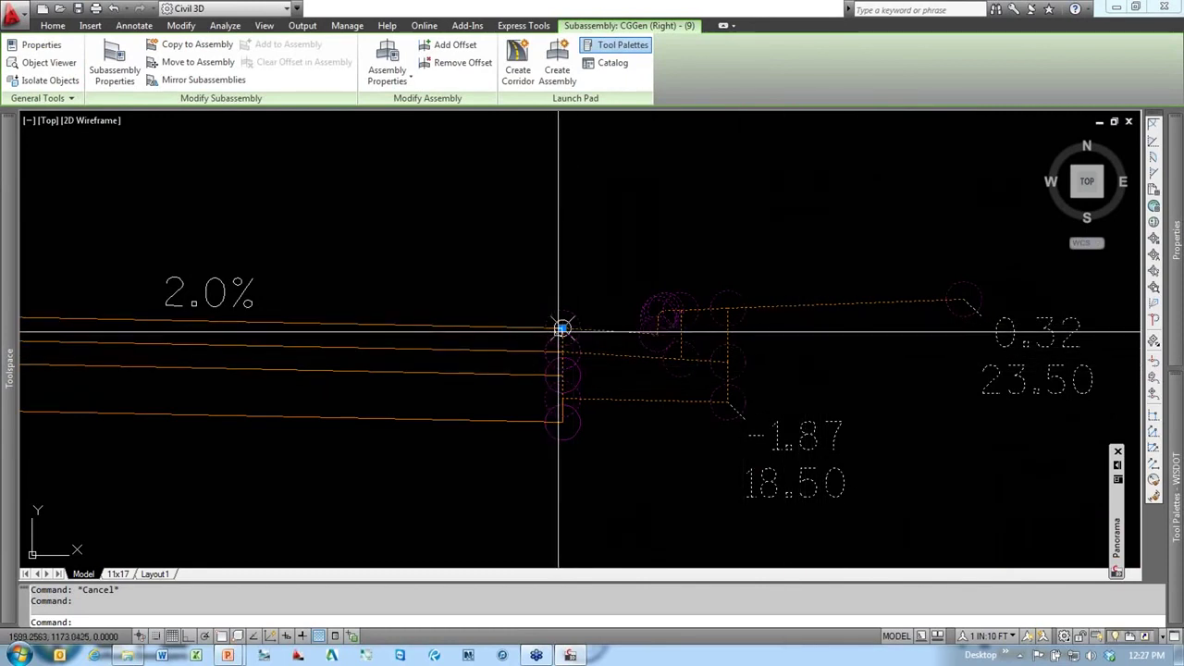
mouse_move(555, 352)
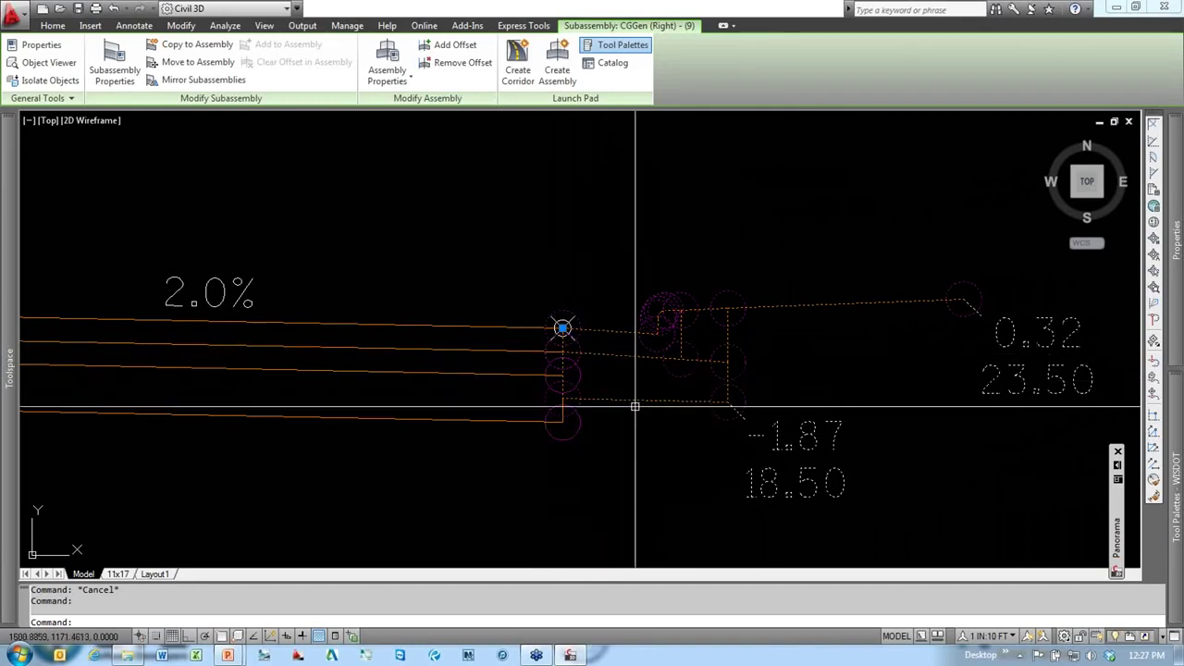
middle_drag(635, 404, 486, 394)
scroll(542, 349, down, 2)
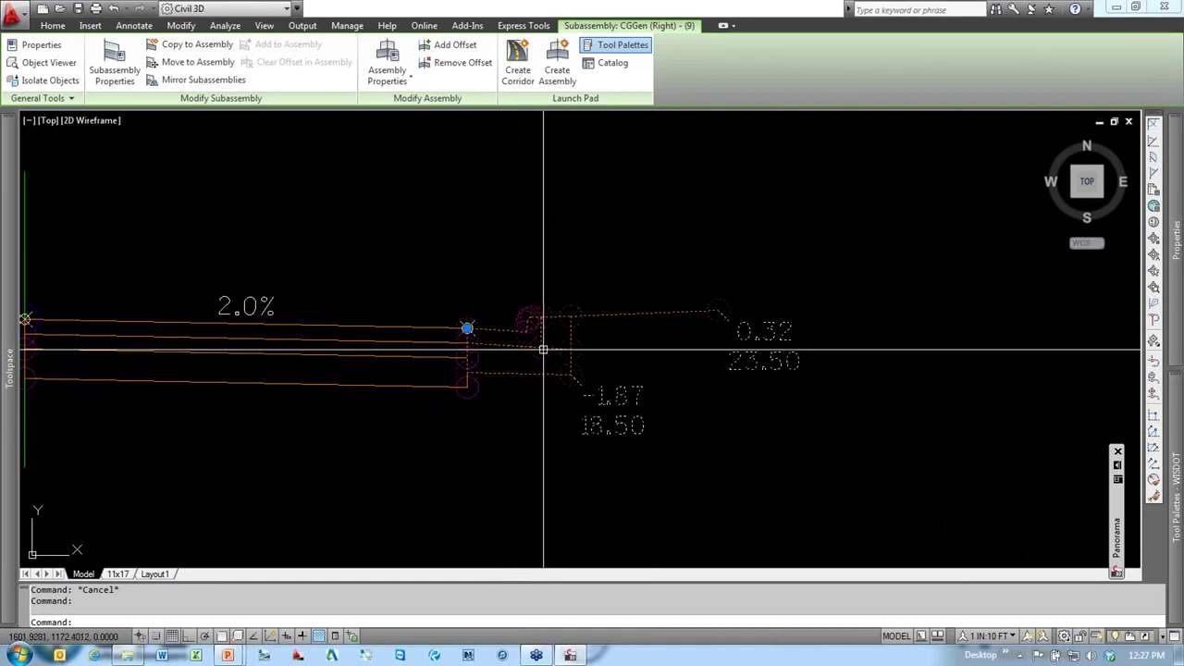
scroll(553, 347, up, 2)
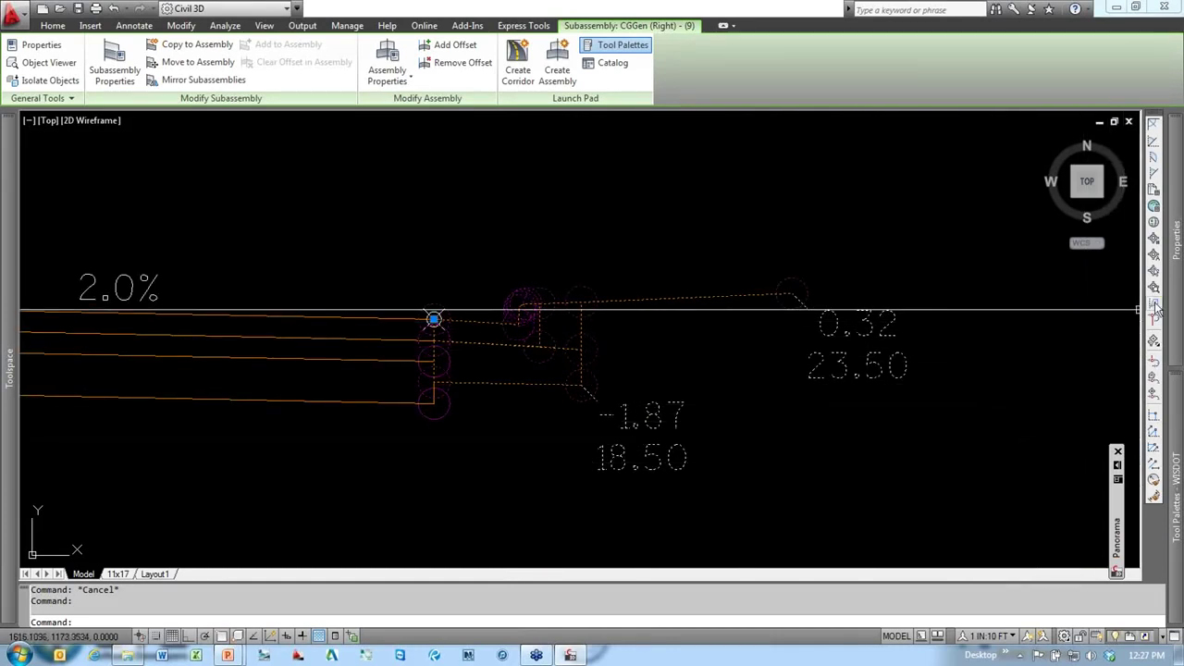
mouse_move(1180, 294)
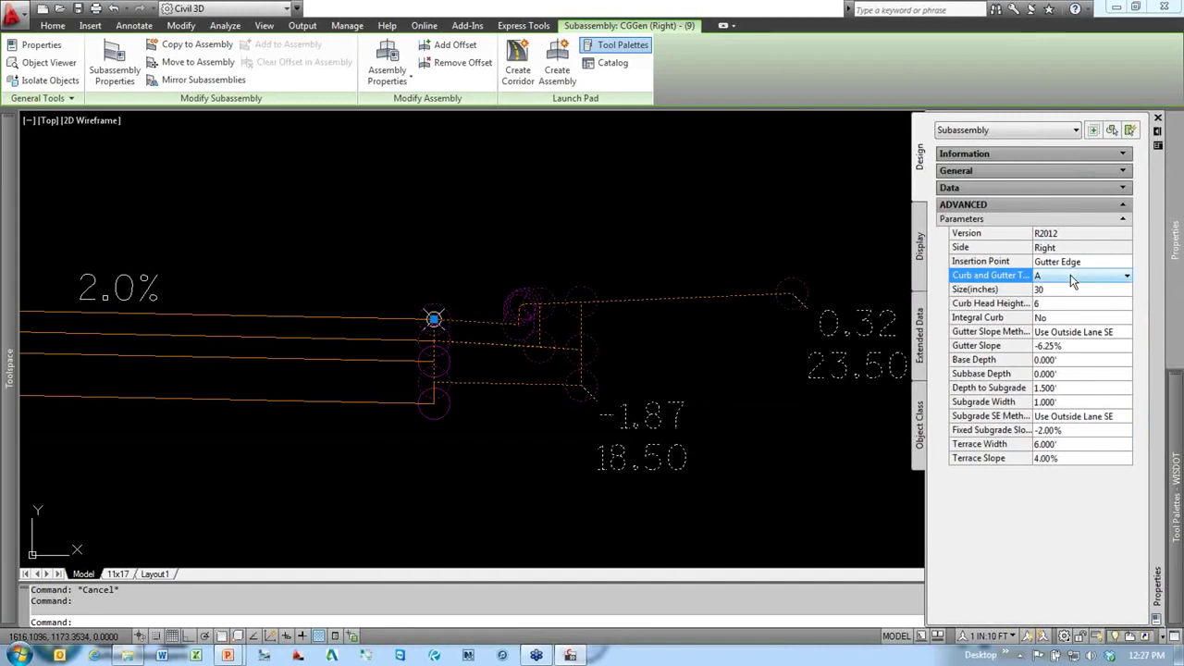
Step: Try curb and gutter types D, G and R on the selected subassembly, and return it to type A
click(1073, 276)
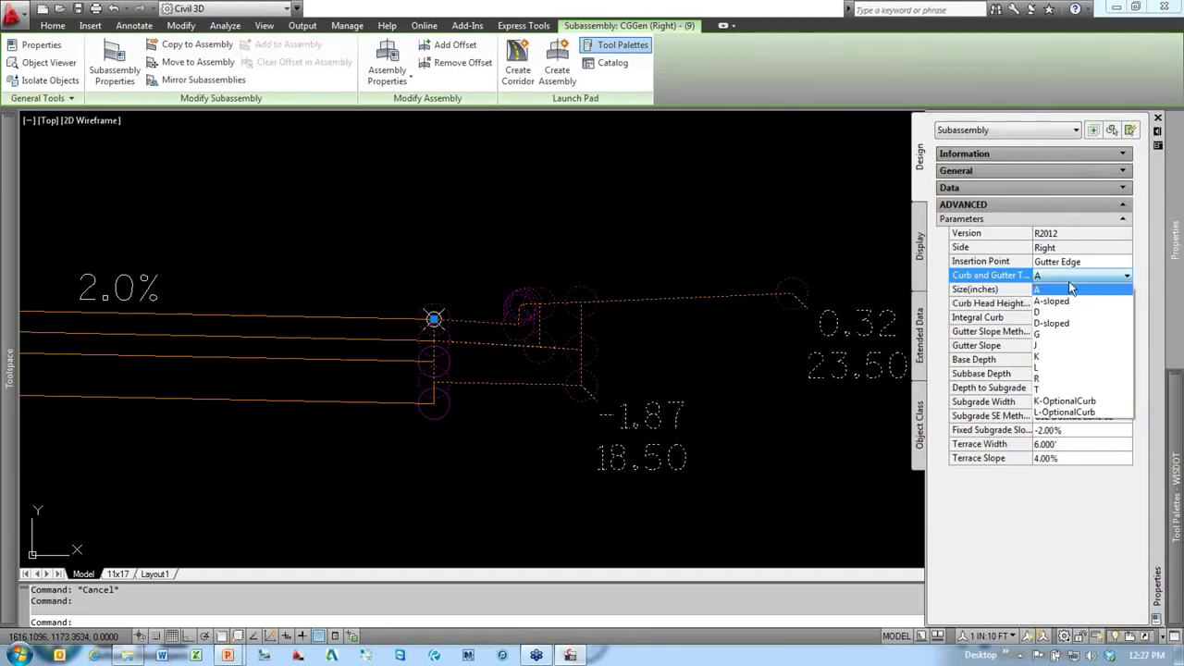
click(1050, 313)
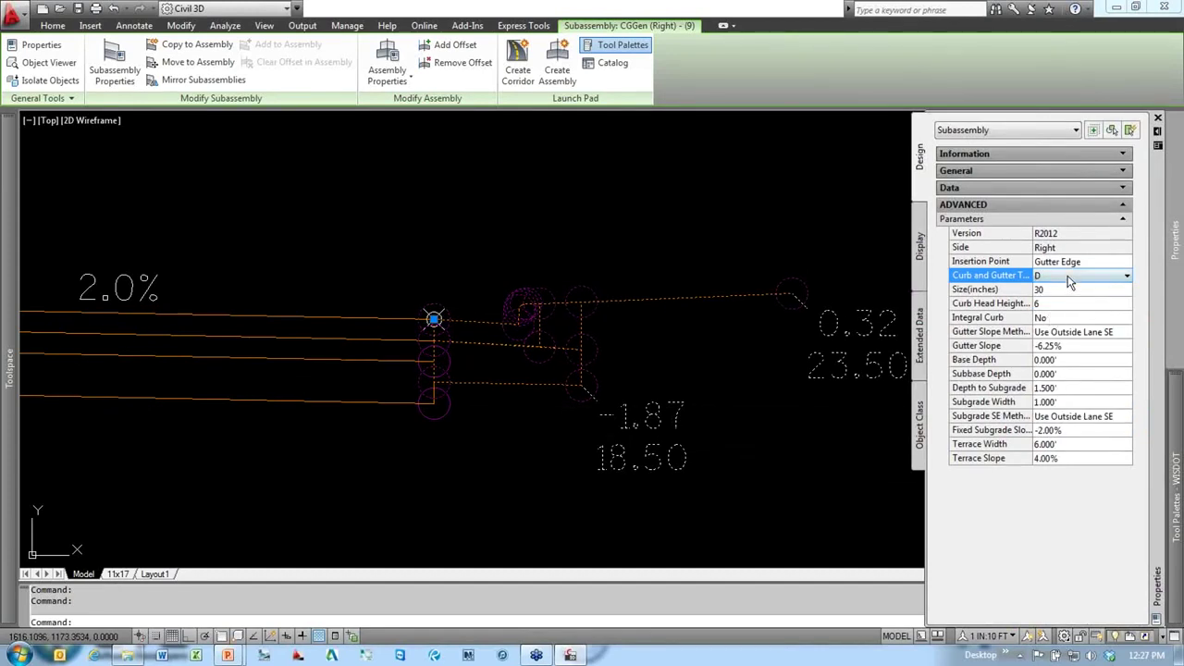
click(1071, 281)
click(1056, 335)
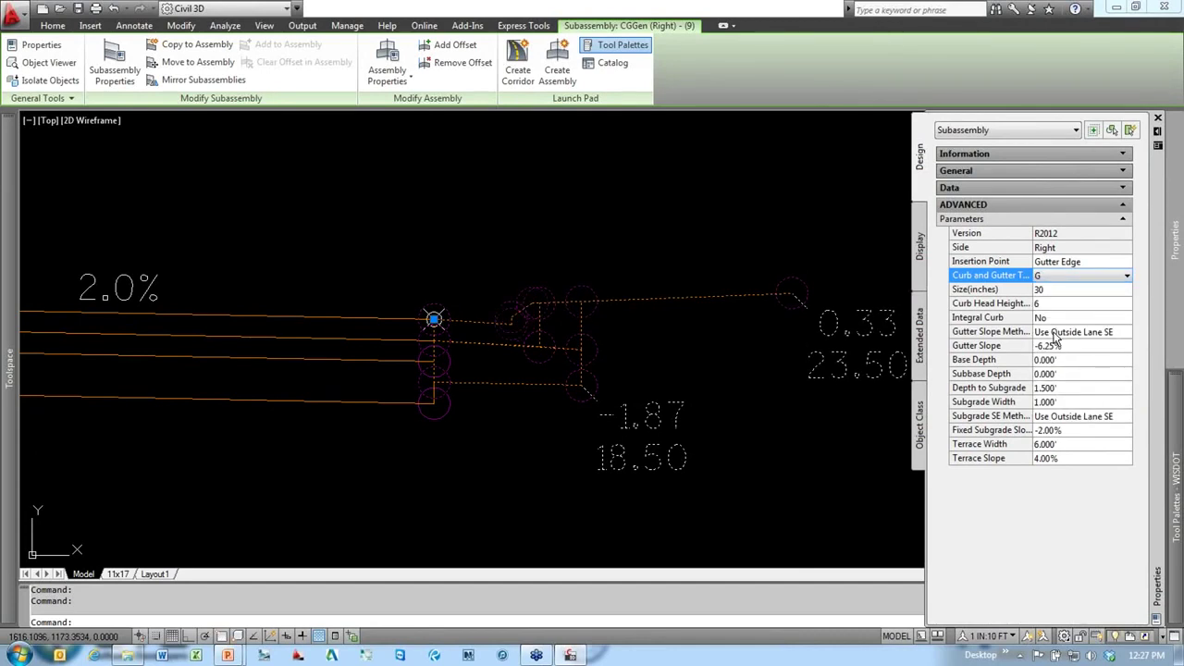
click(1071, 282)
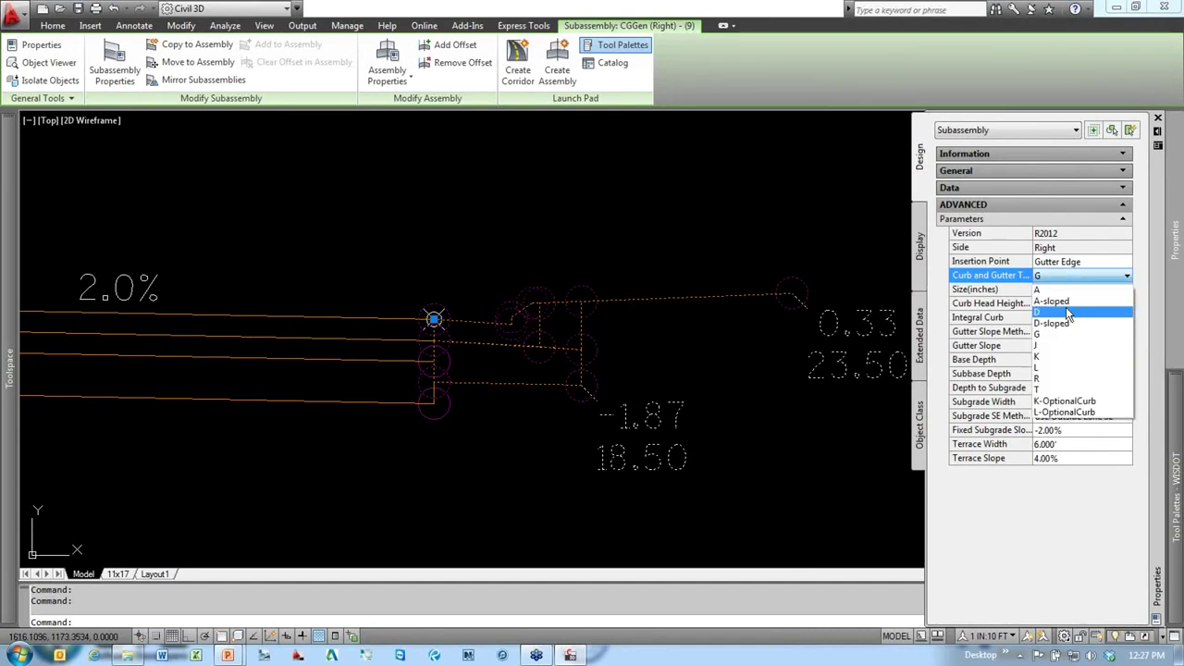
click(1055, 379)
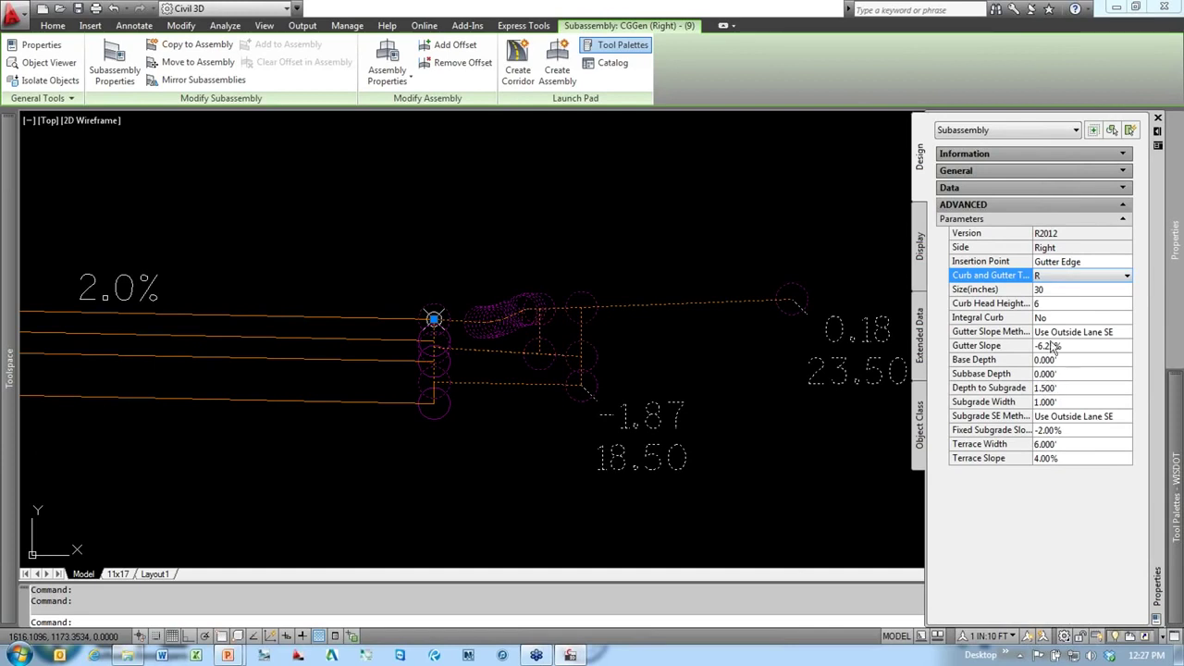
click(1055, 279)
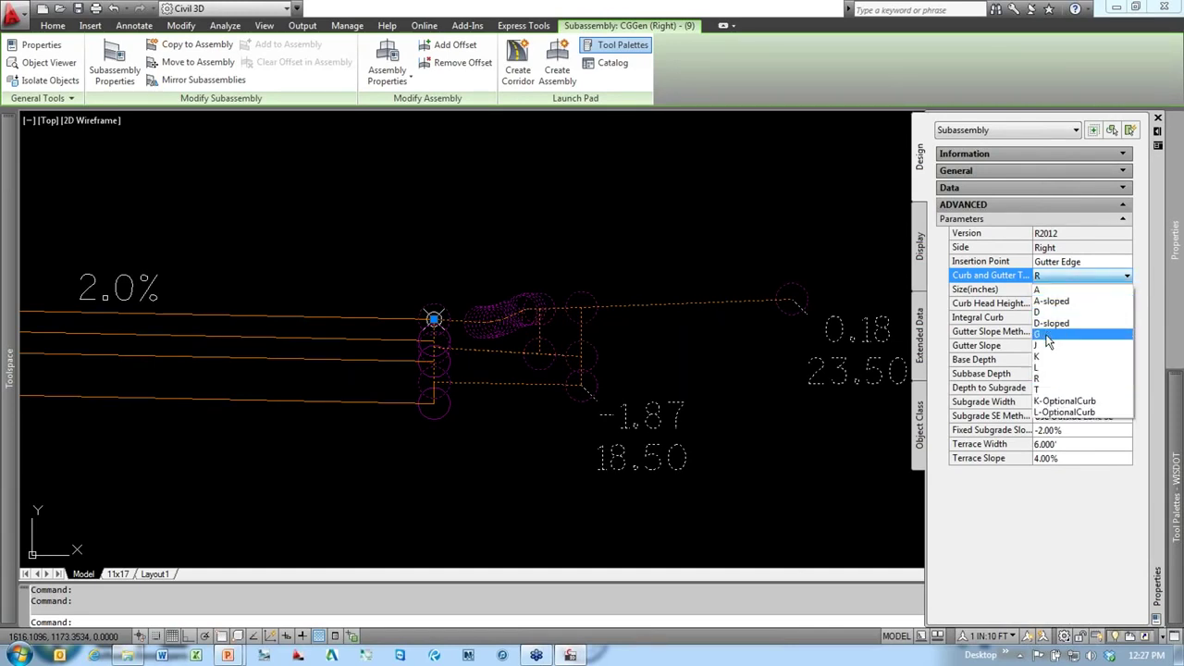
click(1048, 292)
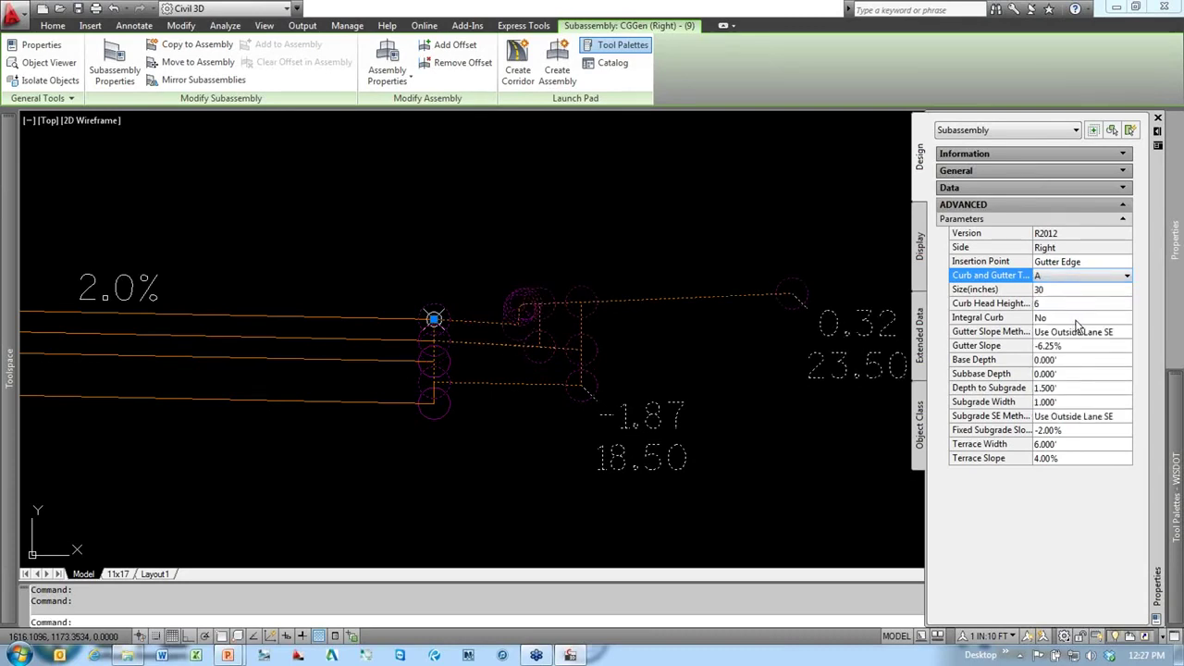
Step: Set the curb and gutter's size to 36 inches and its base depth to 1 ft
click(1075, 293)
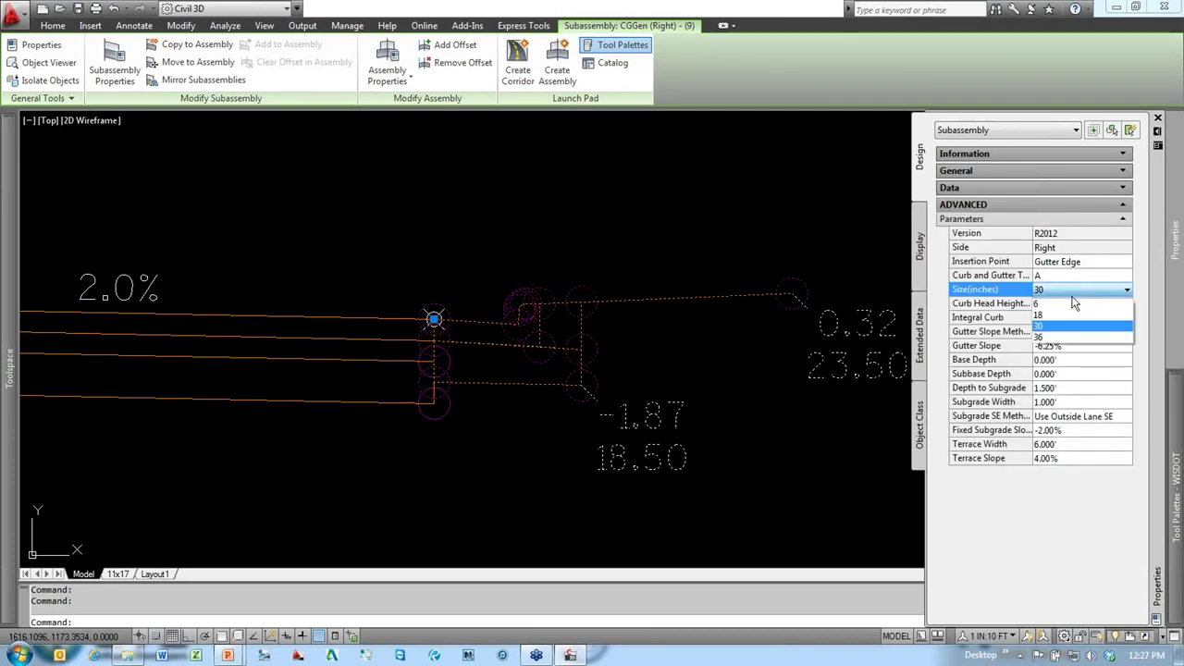
click(1071, 338)
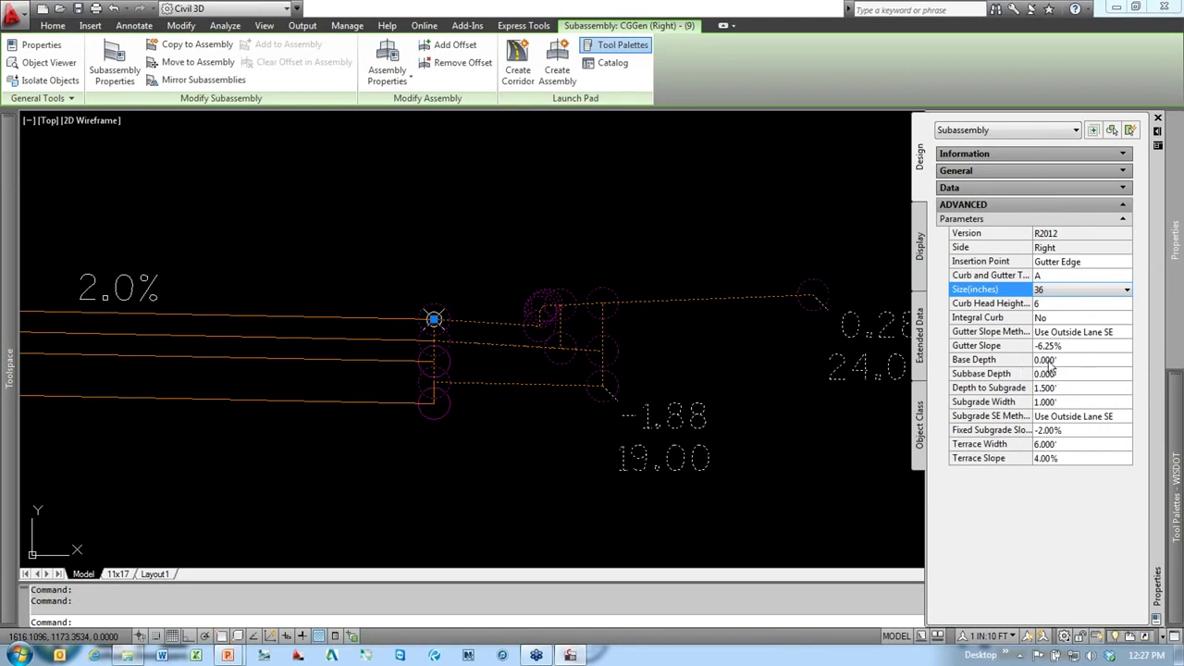
text(1)
key(Tab)
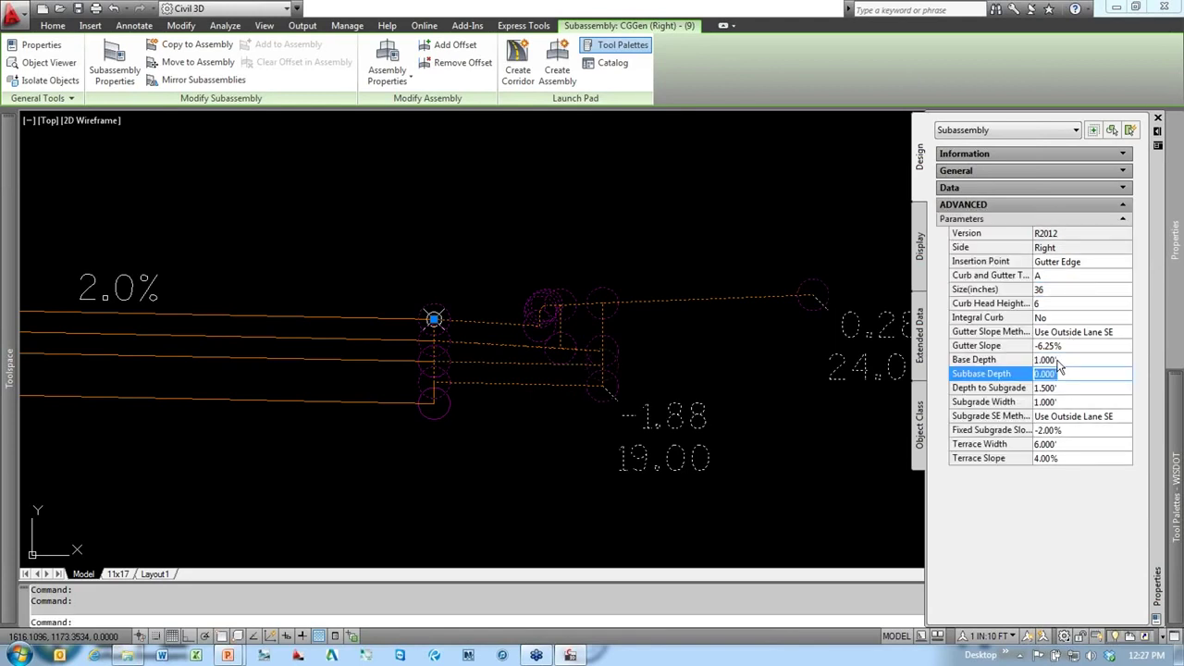
Step: Set the curb and gutter's depth to subgrade to 2 ft and deselect the subassembly
click(1066, 389)
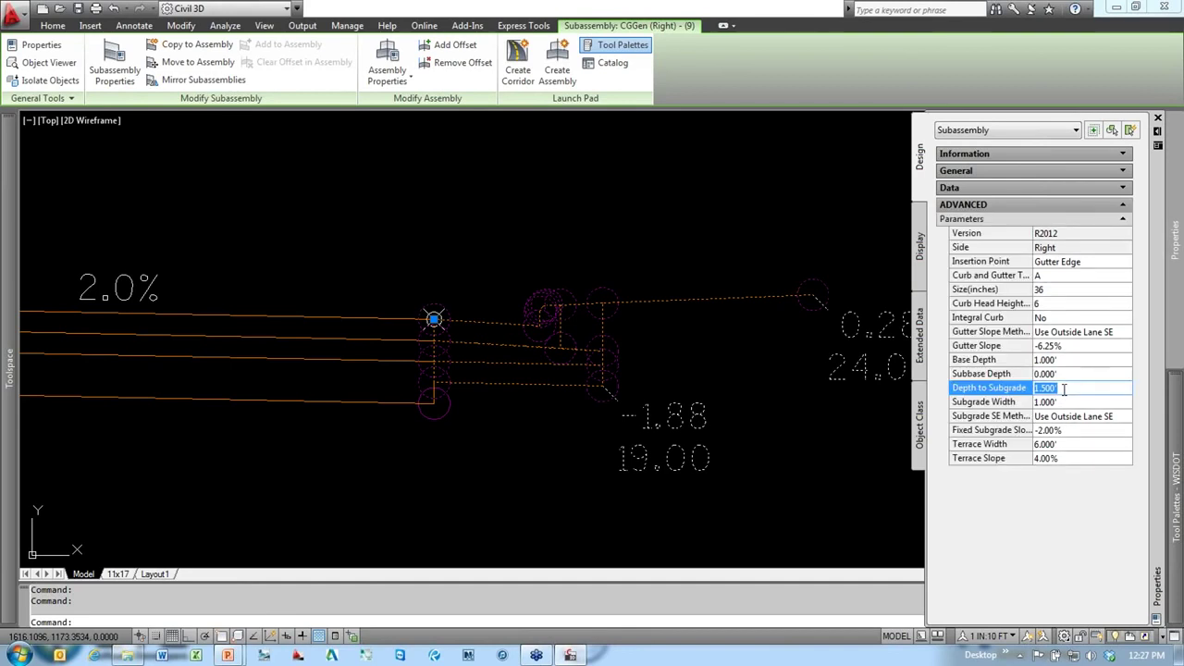
text(2)
key(Tab)
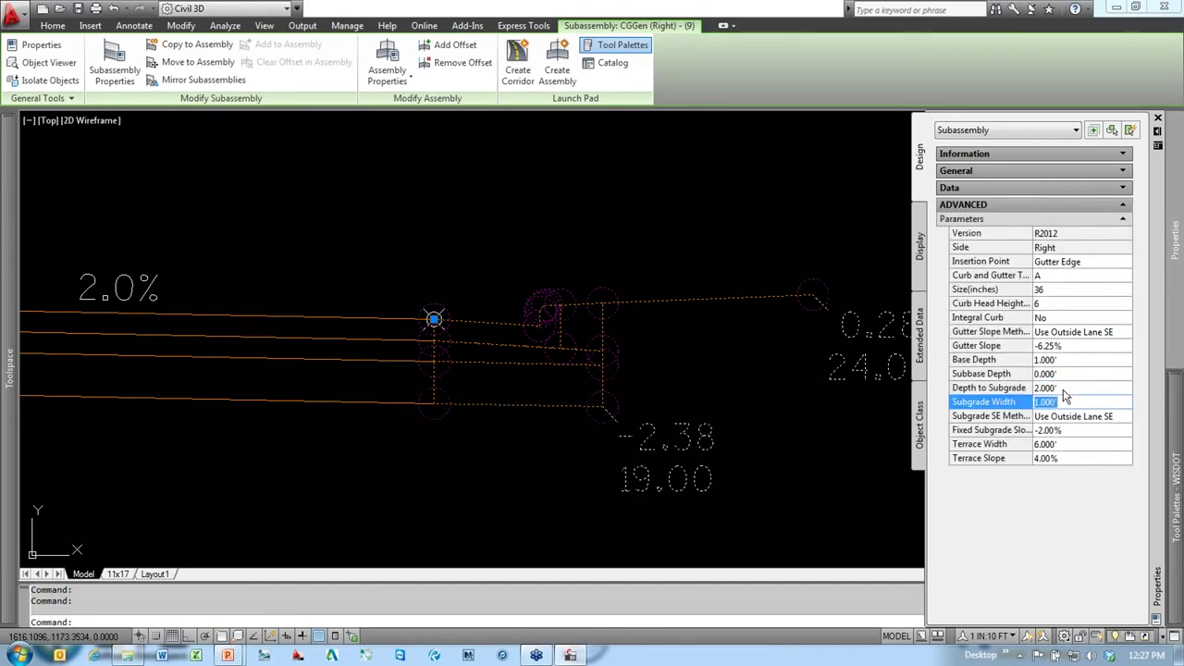
scroll(390, 358, up, 2)
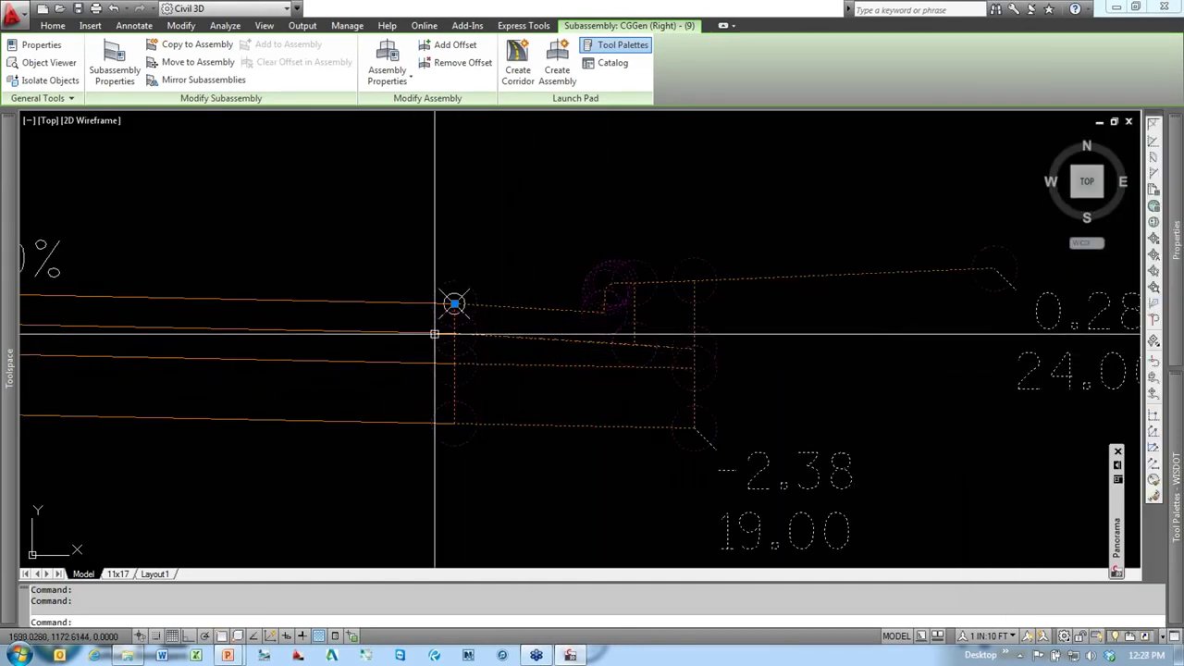
scroll(481, 389, down, 3)
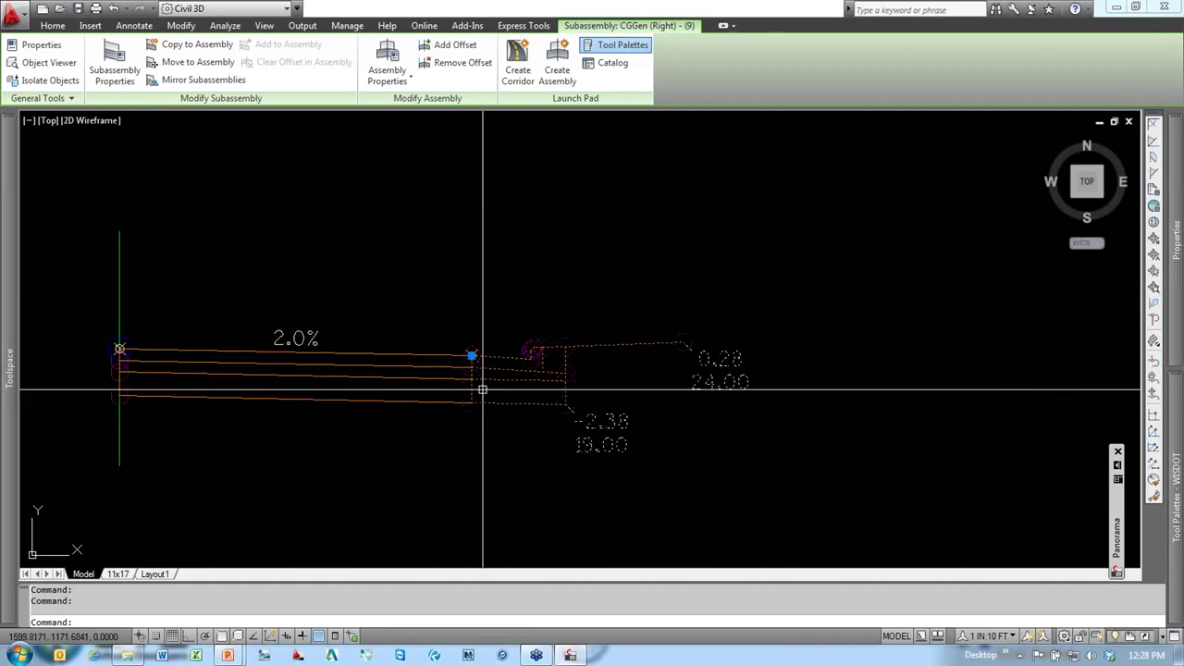
middle_drag(482, 388, 471, 410)
key(Escape)
key(Escape)
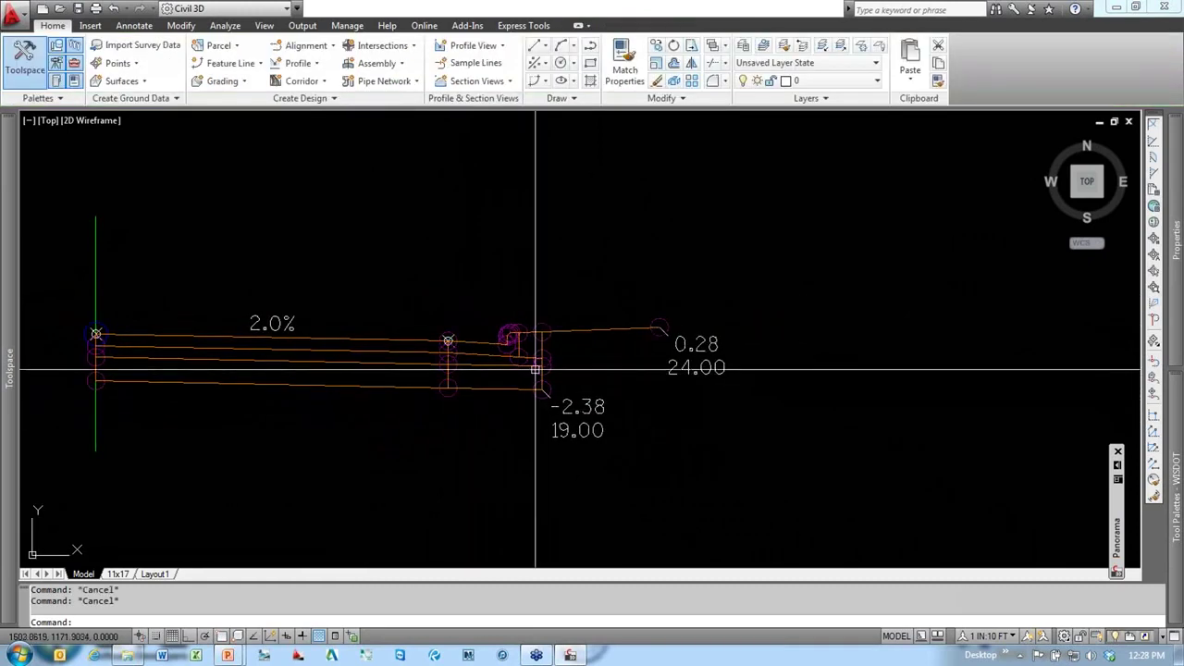
Step: Attach the GenCF daylight subassembly from the WISDOT tool palettes to the marker point at the terrace's outer end
scroll(546, 367, up, 2)
scroll(606, 367, down, 2)
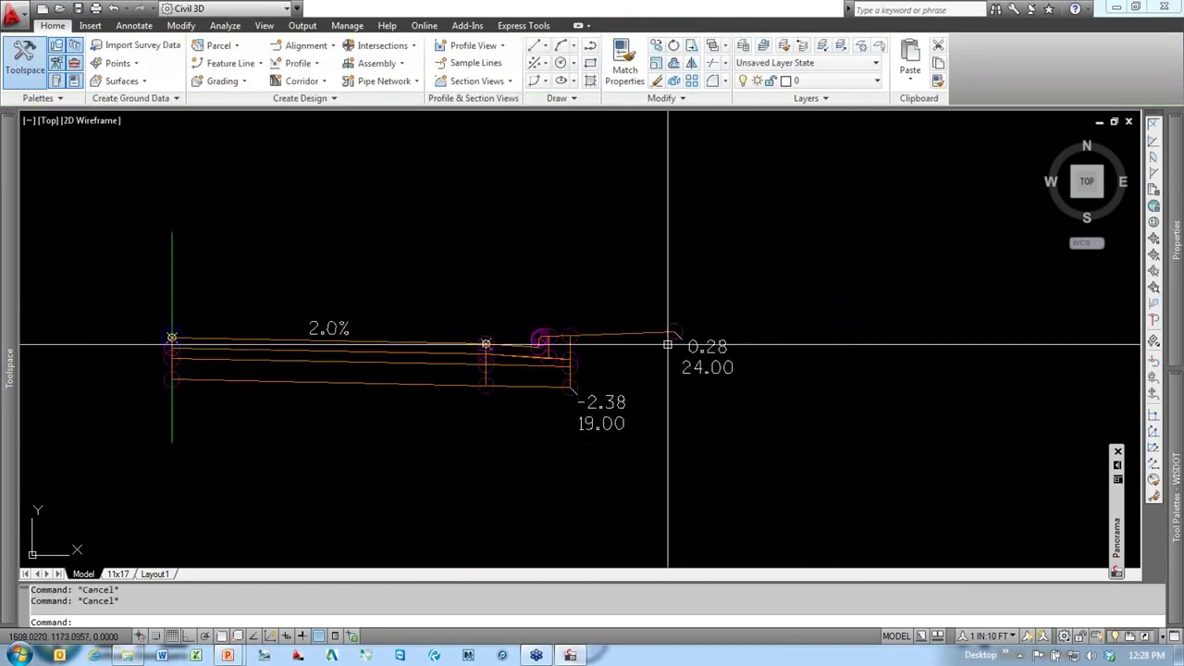
middle_drag(680, 340, 619, 347)
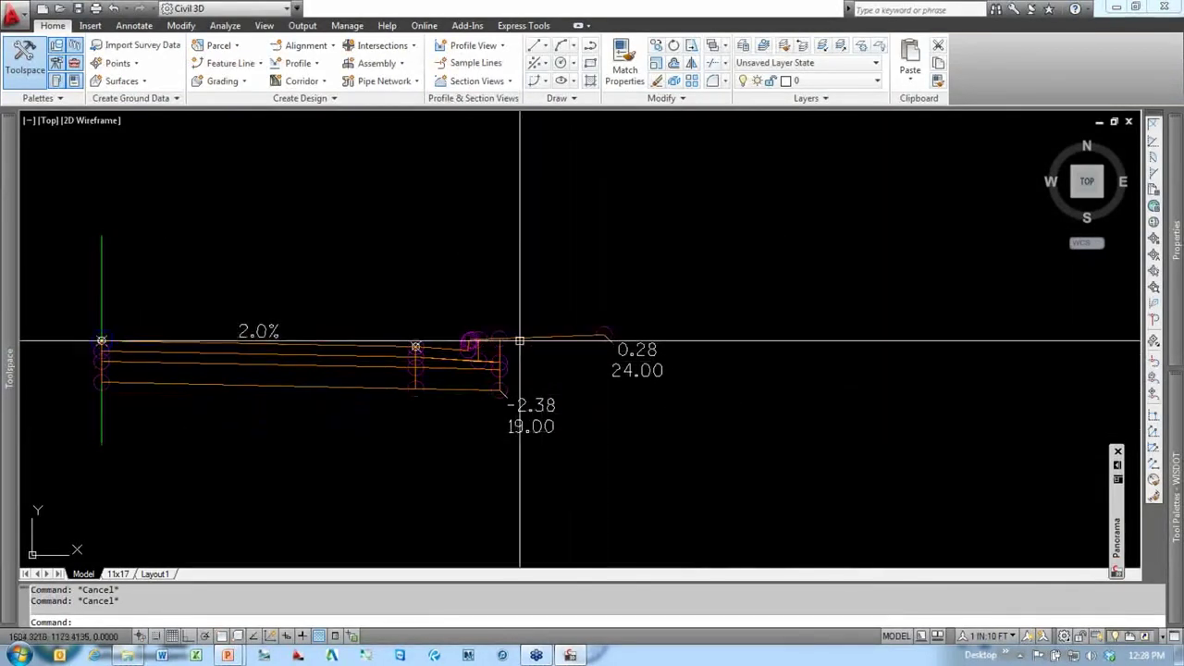
scroll(567, 336, up, 2)
scroll(656, 379, down, 3)
scroll(788, 383, up, 3)
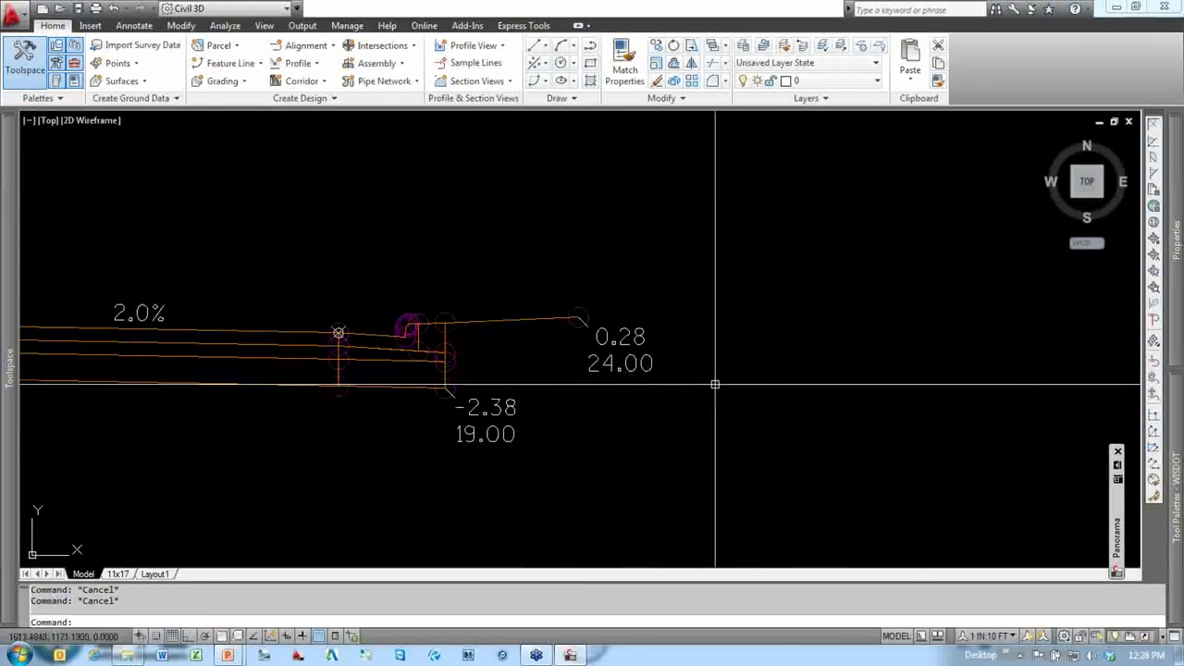
mouse_move(1178, 502)
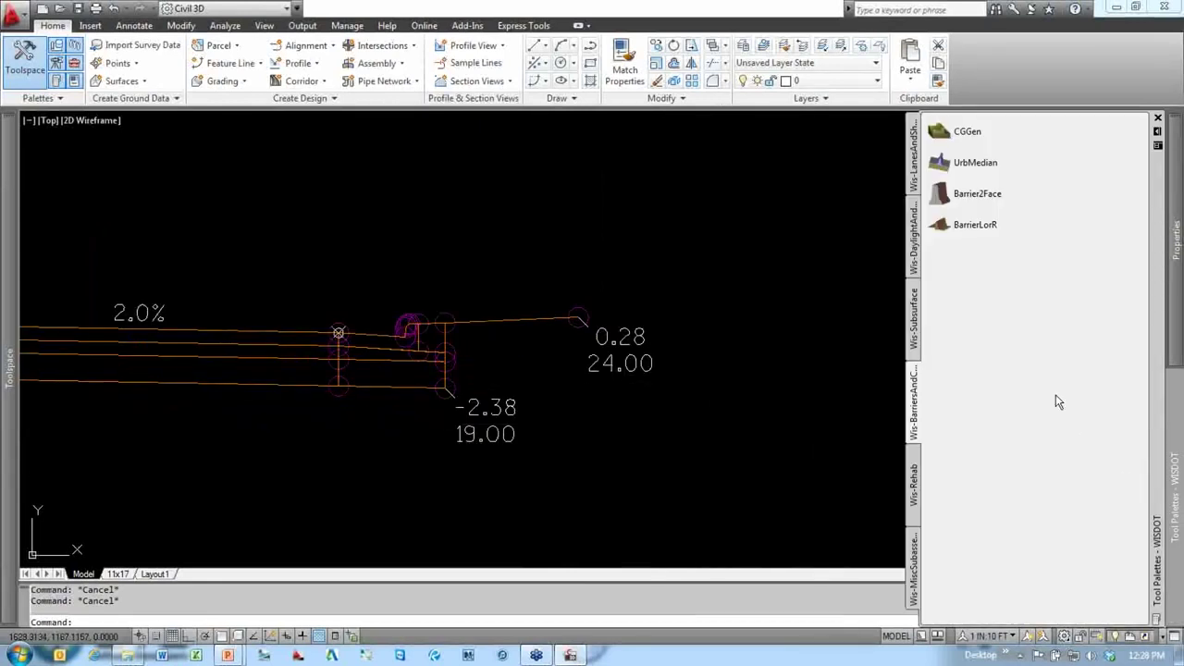
click(914, 262)
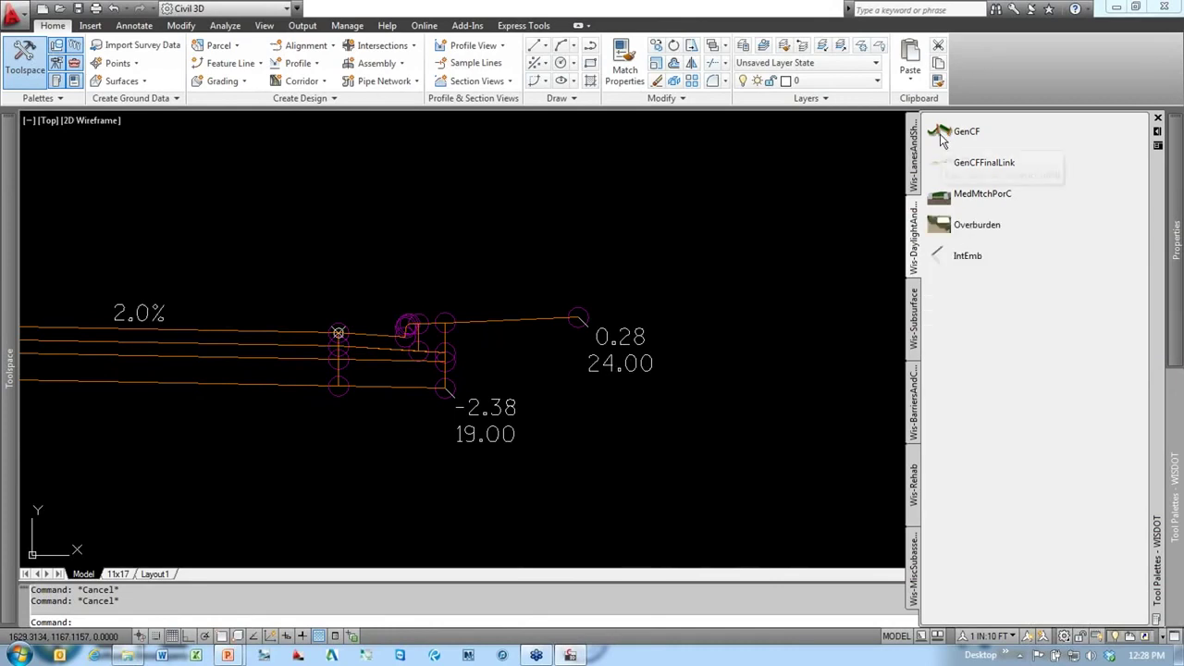
click(938, 128)
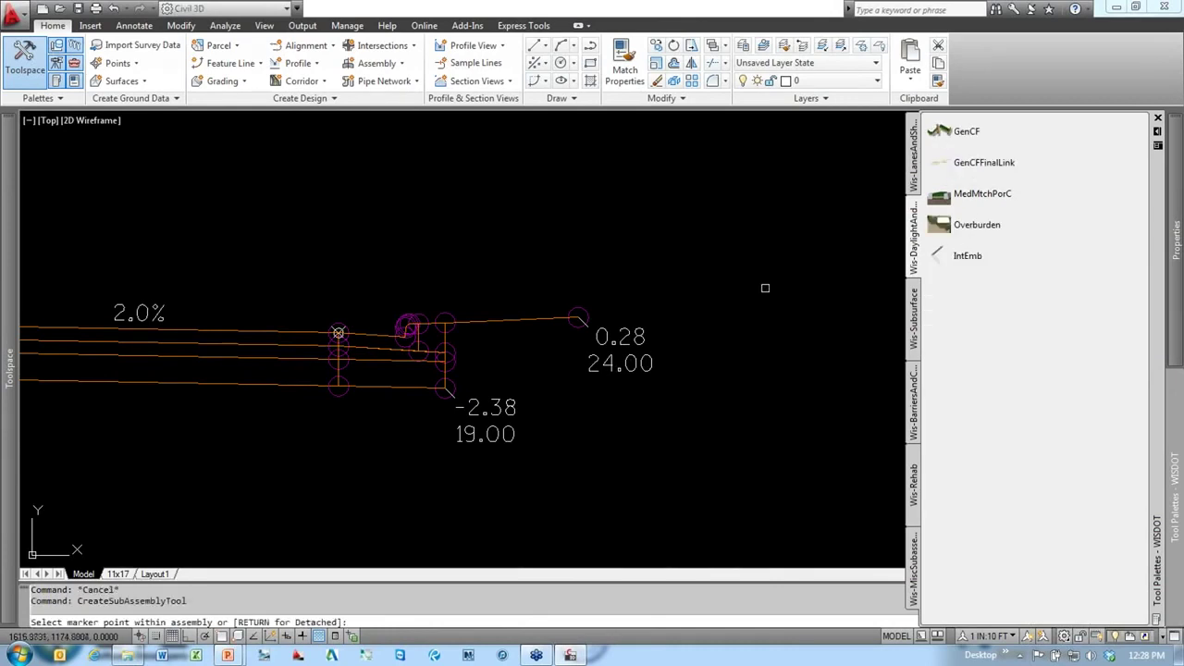
scroll(593, 298, up, 2)
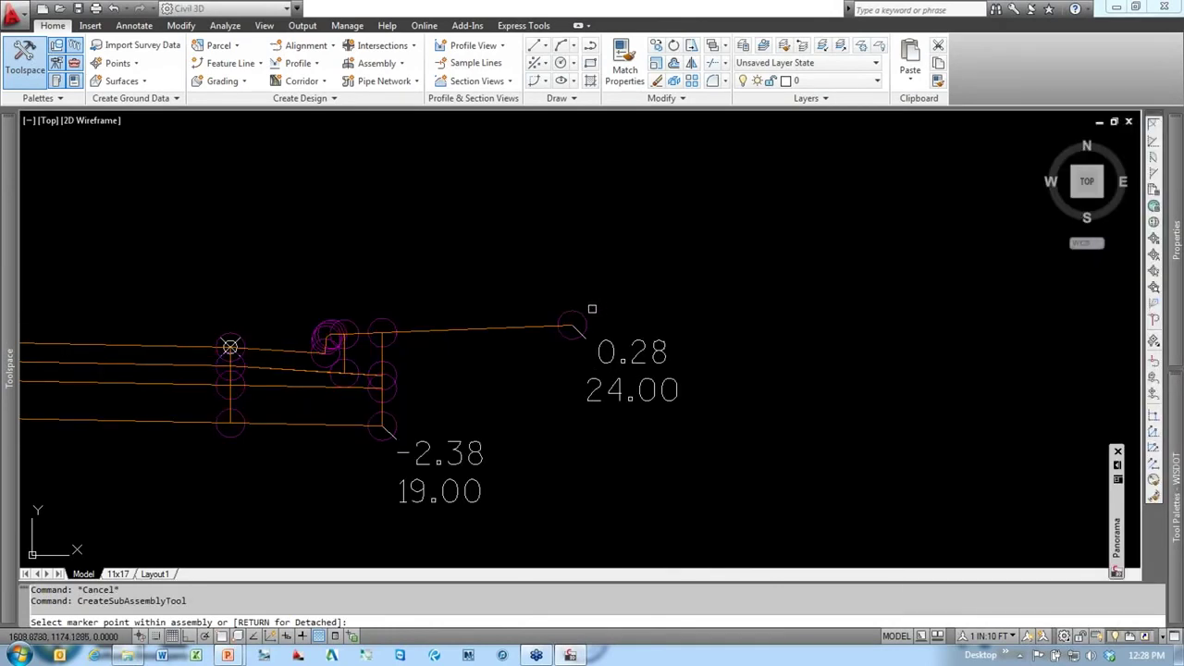
click(580, 314)
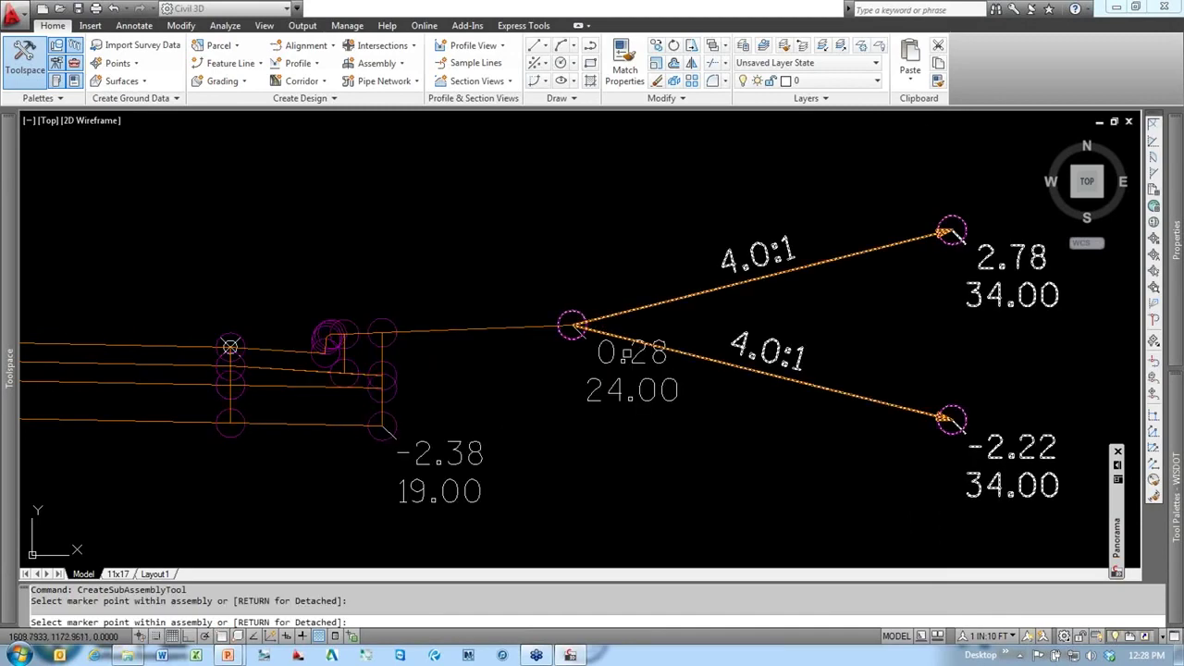
scroll(740, 398, down, 2)
key(Escape)
middle_drag(743, 416, 648, 431)
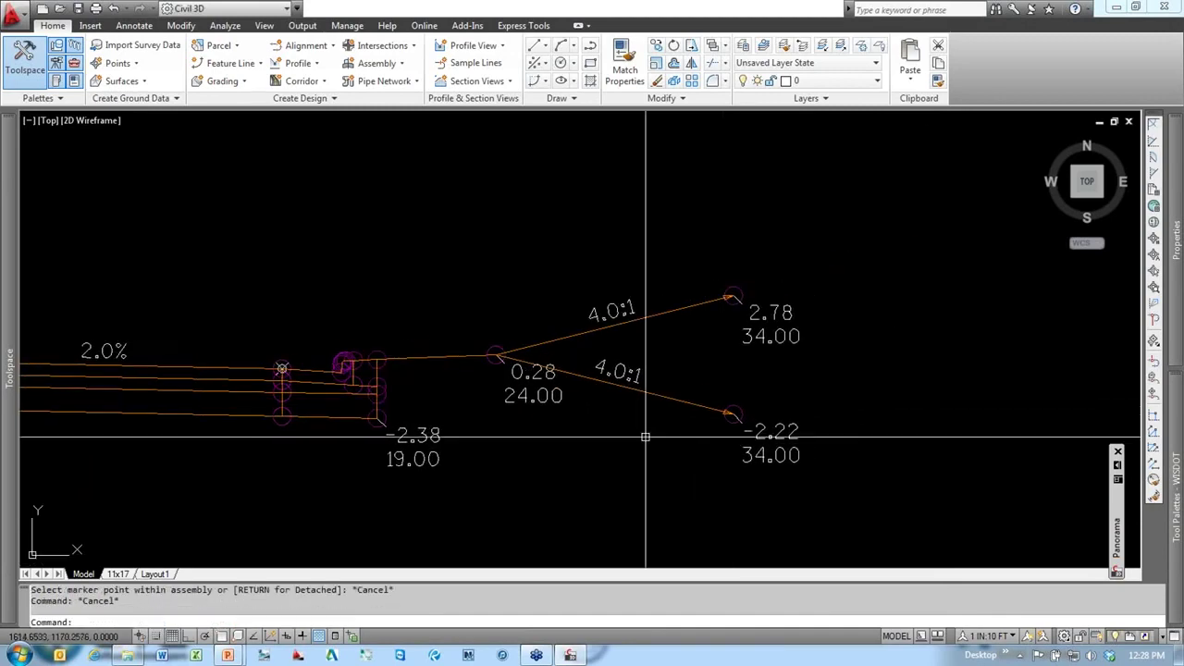
scroll(568, 341, up, 2)
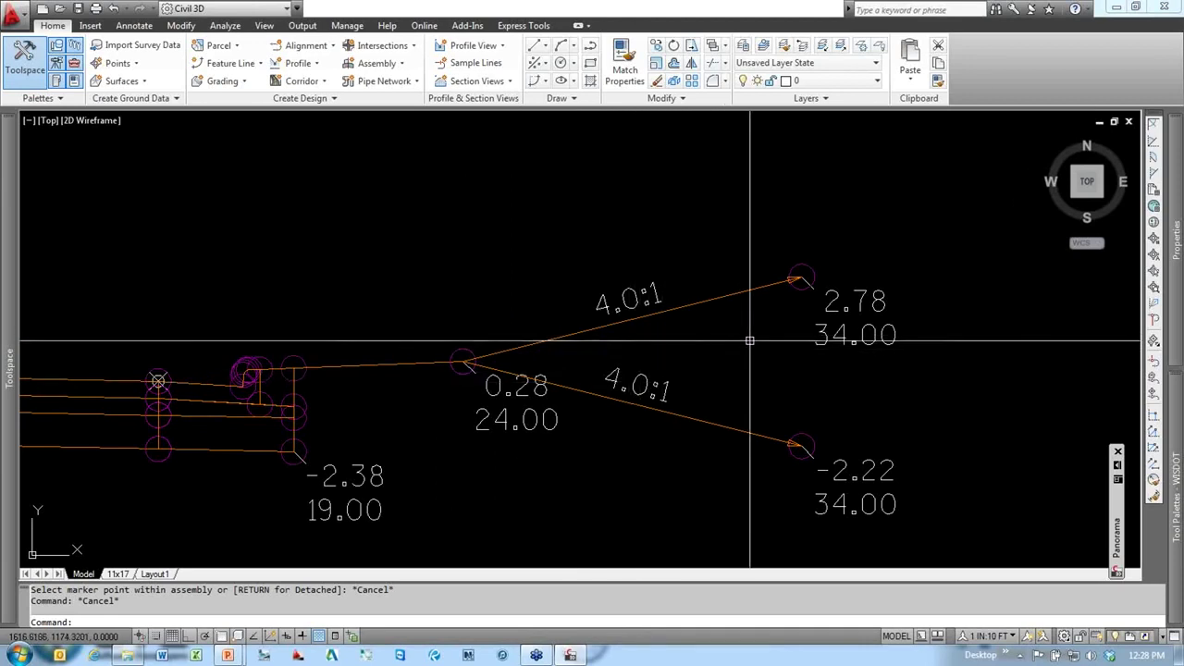
scroll(763, 342, down, 4)
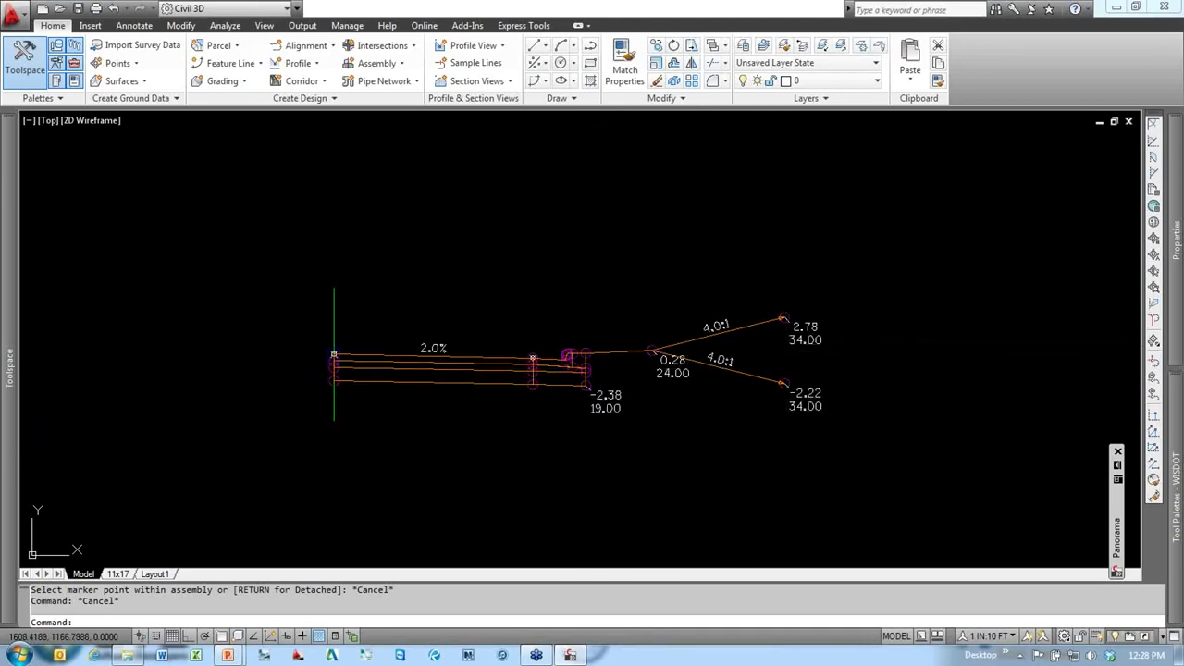
middle_drag(486, 426, 543, 429)
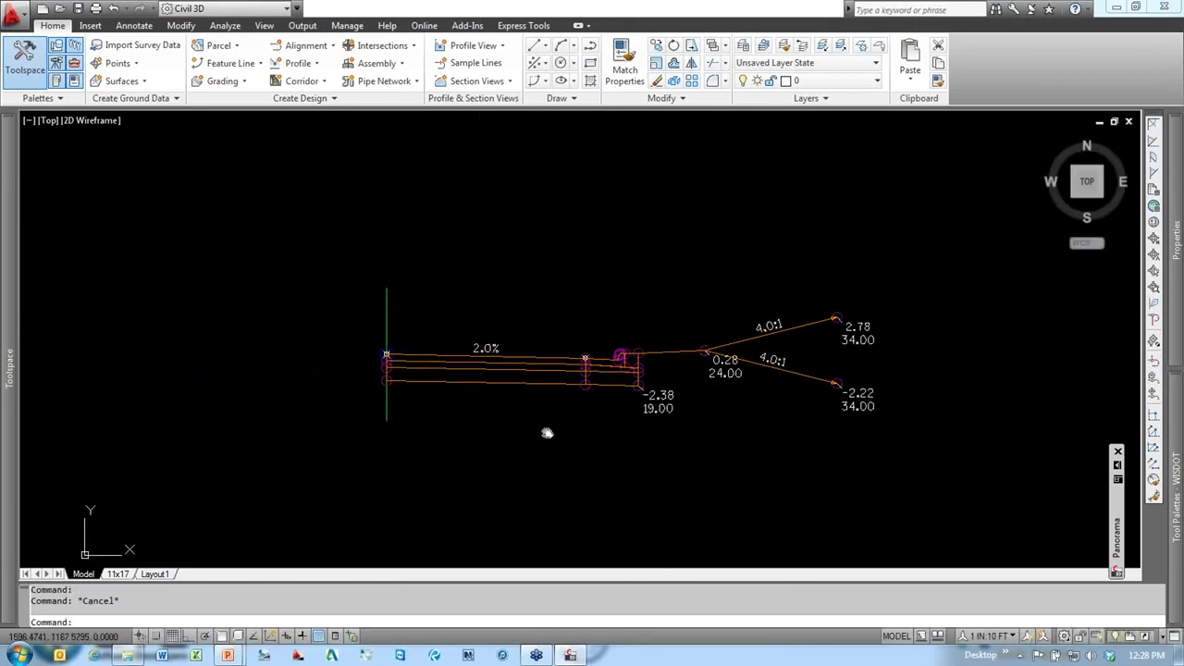
Step: Mirror the lane, curb and gutter, and daylight subassemblies together across the assembly's centerline marker point
scroll(546, 425, up, 2)
key(Escape)
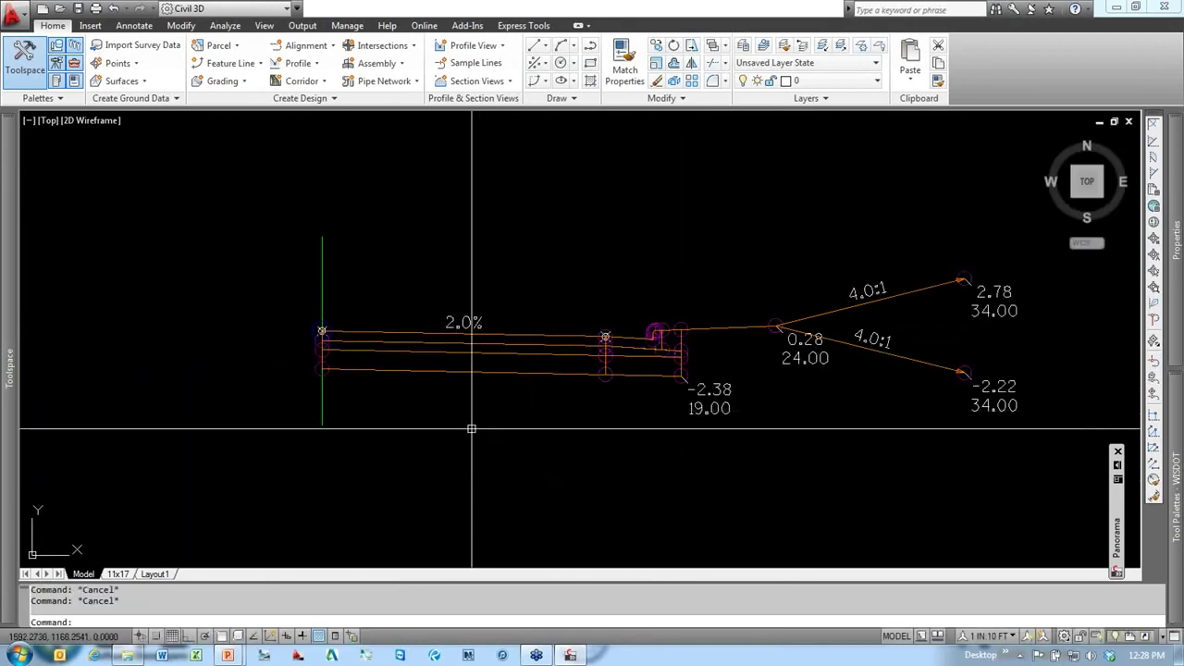
click(949, 485)
click(452, 259)
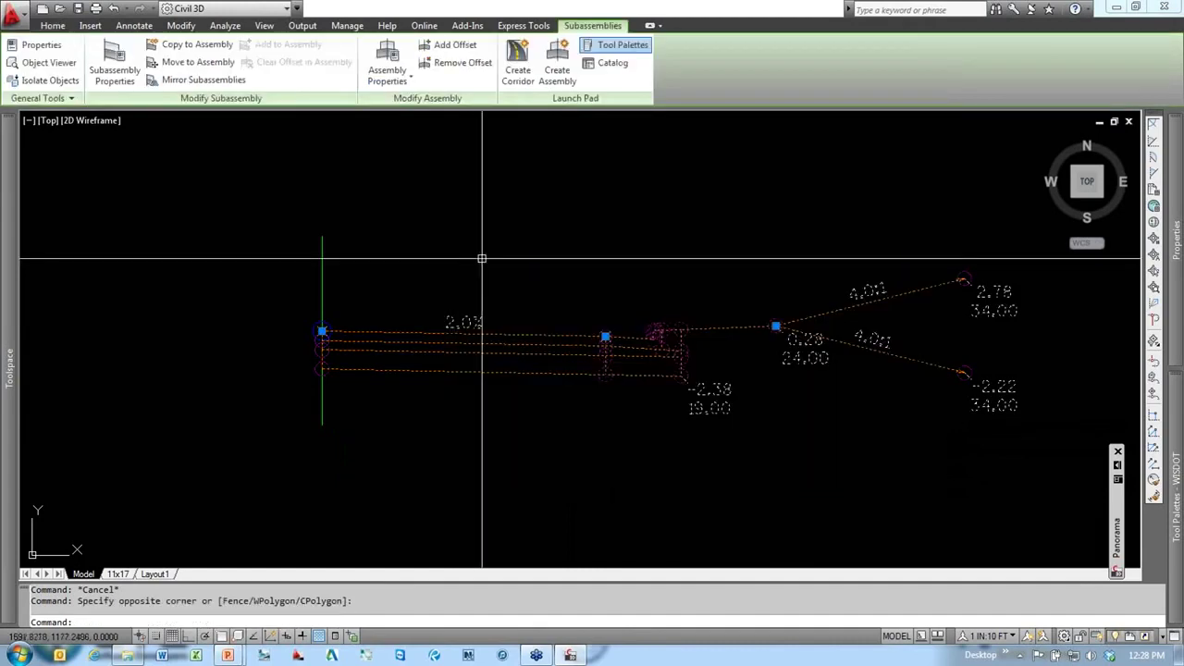
right_click(583, 181)
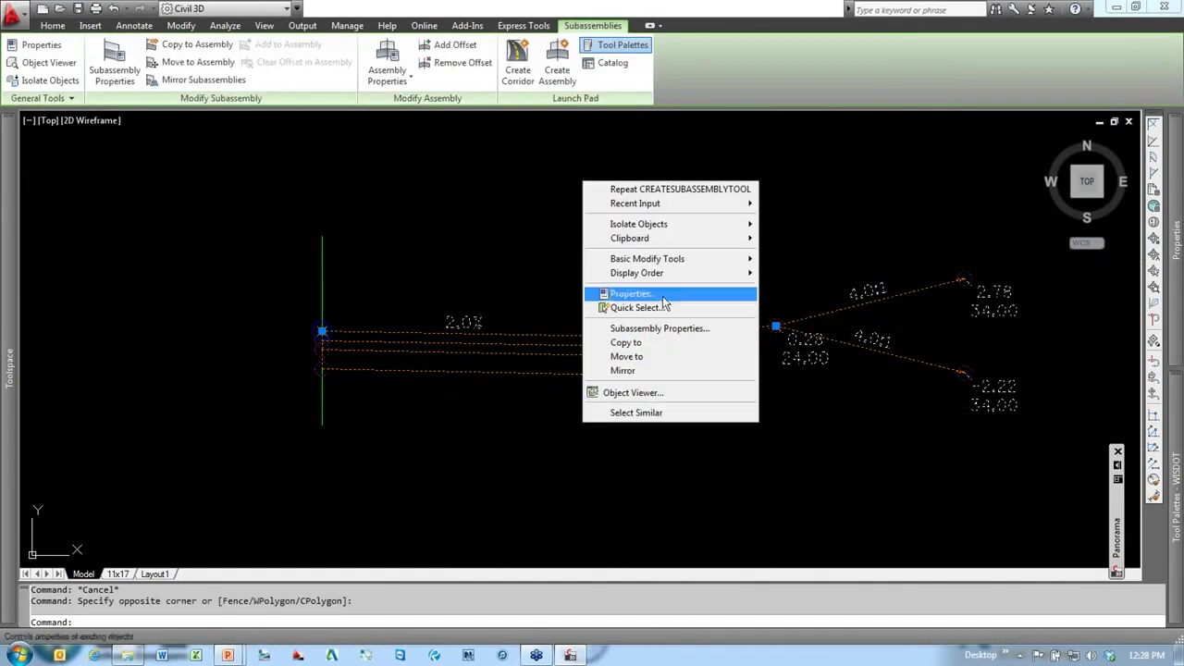
click(622, 371)
middle_drag(317, 339, 509, 331)
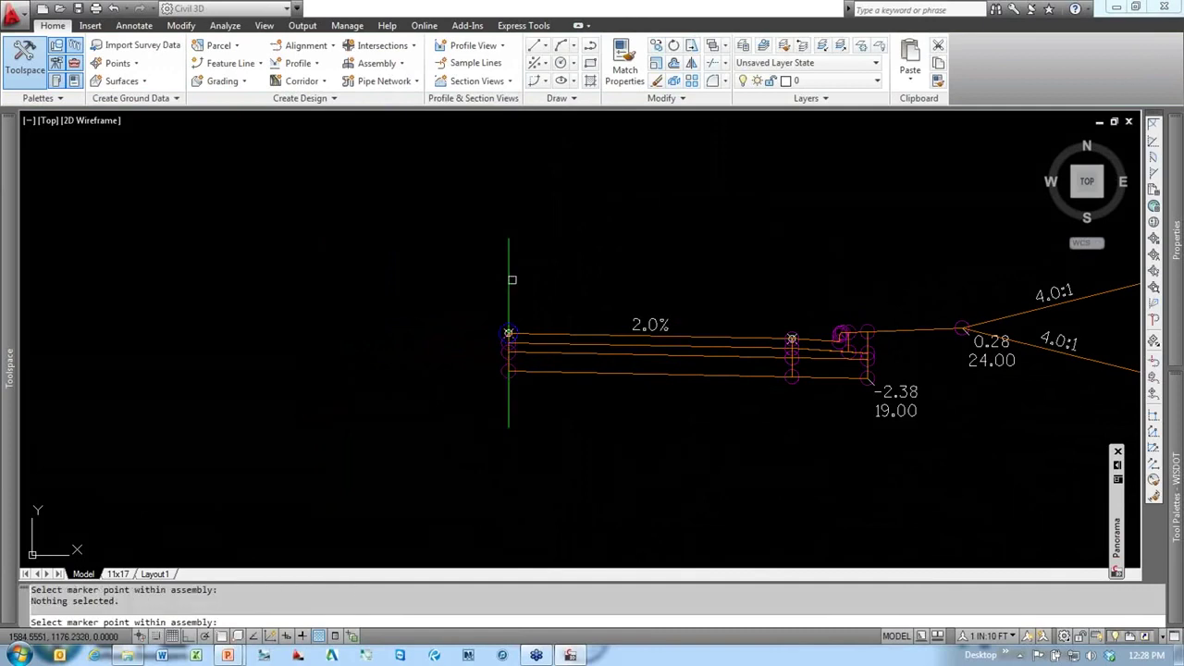
click(509, 333)
scroll(543, 344, down, 2)
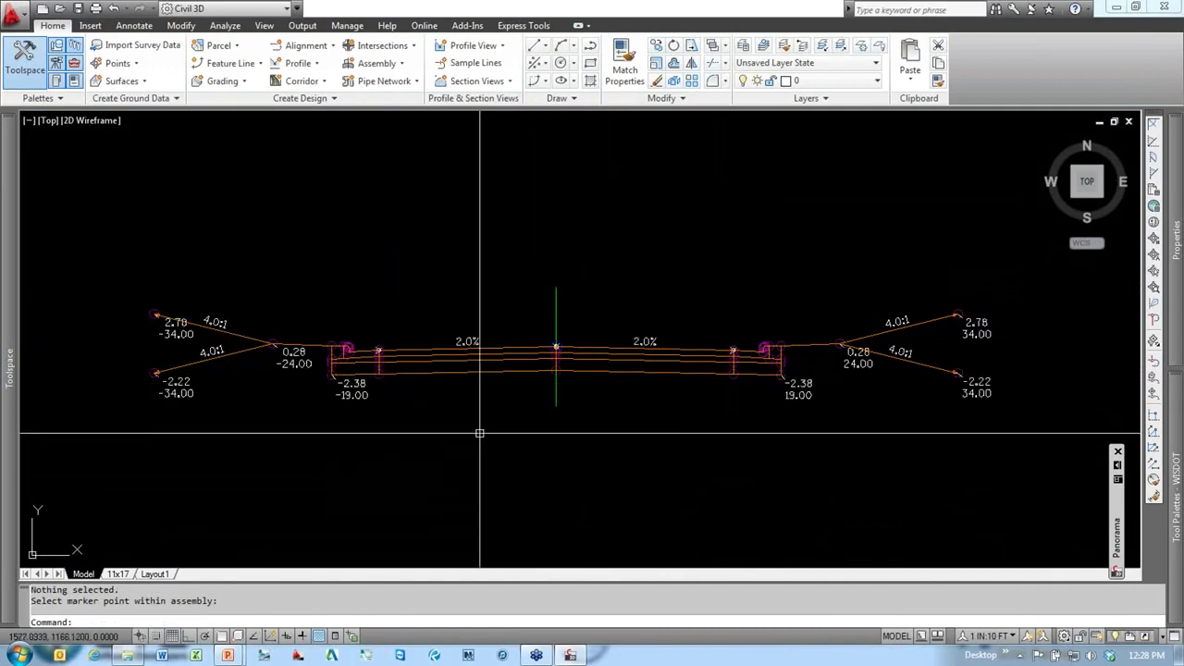
mouse_move(479, 428)
middle_down()
mouse_move(489, 458)
mouse_move(339, 466)
middle_up()
key(Escape)
key(Escape)
scroll(527, 393, up, 2)
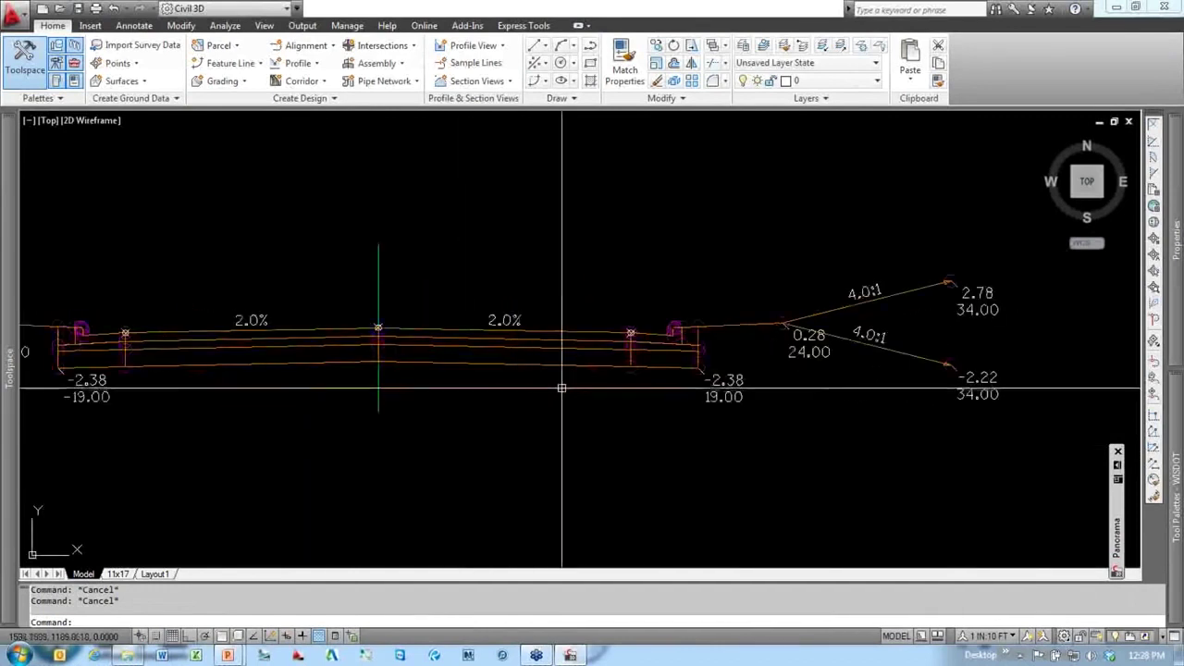
scroll(546, 365, down, 1)
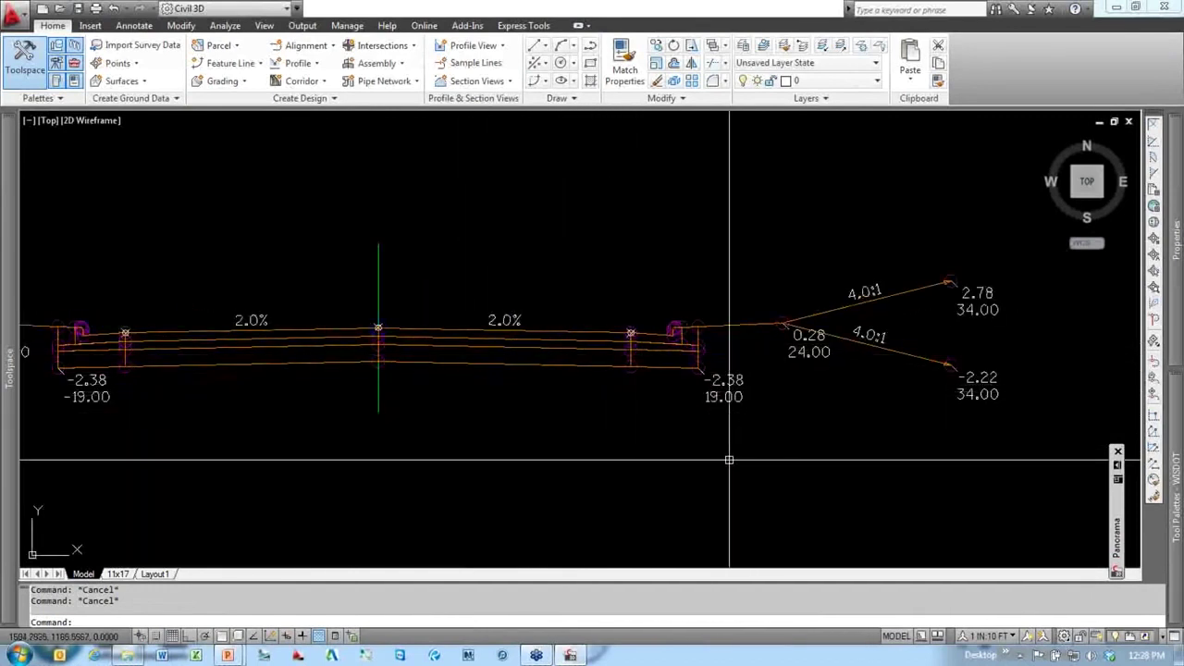
scroll(728, 463, down, 2)
middle_drag(382, 468, 454, 497)
click(479, 259)
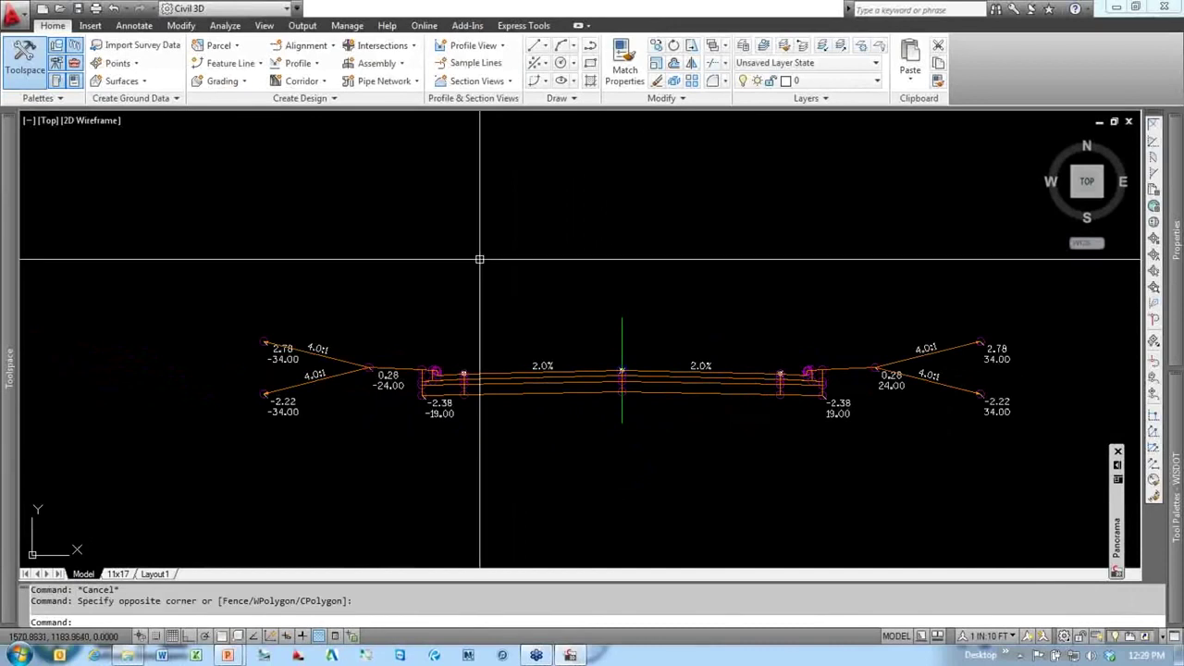
click(212, 219)
click(195, 210)
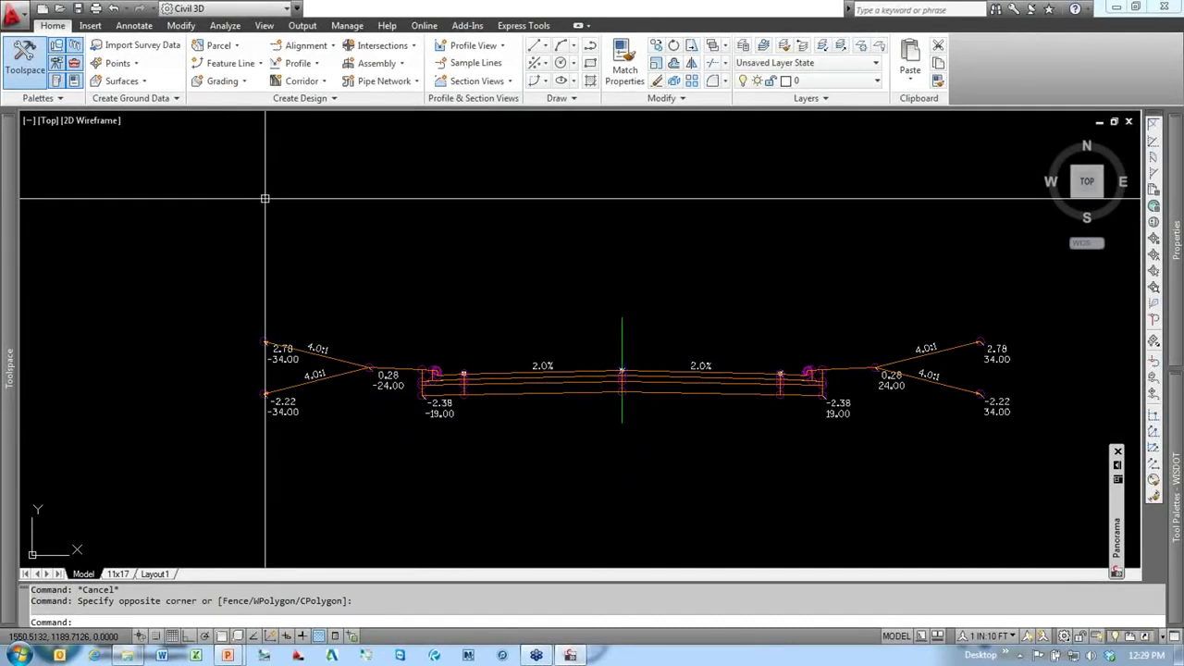
click(380, 243)
click(421, 259)
Step: Save the drawing with the mirrored road assembly
scroll(436, 265, down, 3)
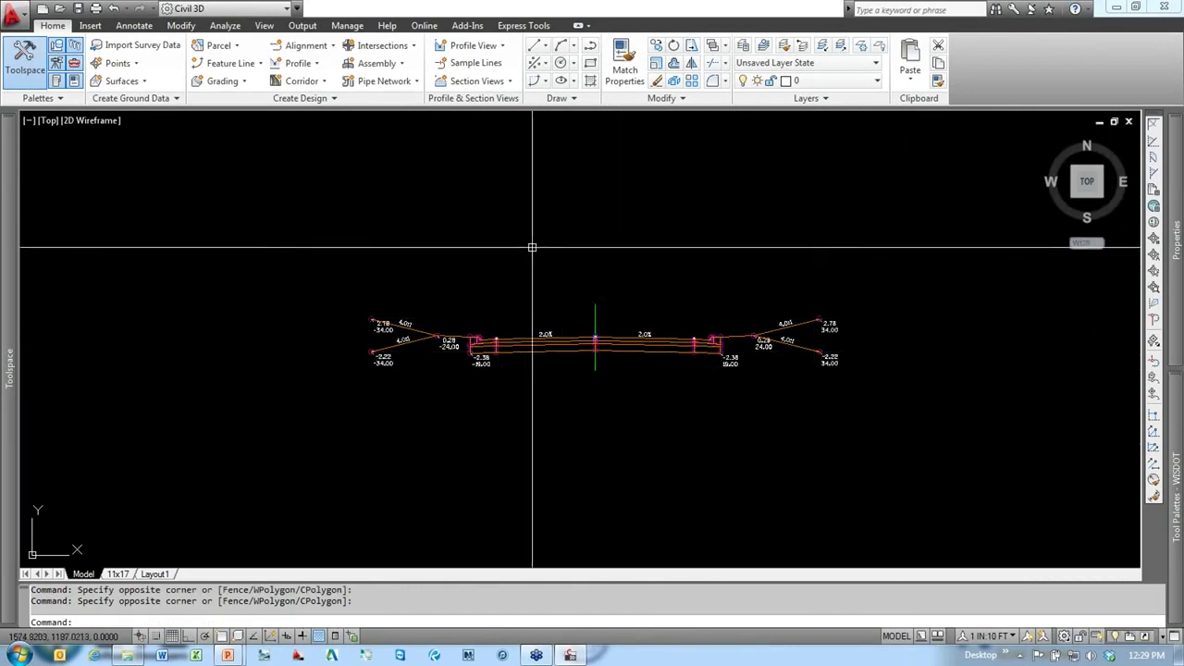
scroll(675, 353, down, 6)
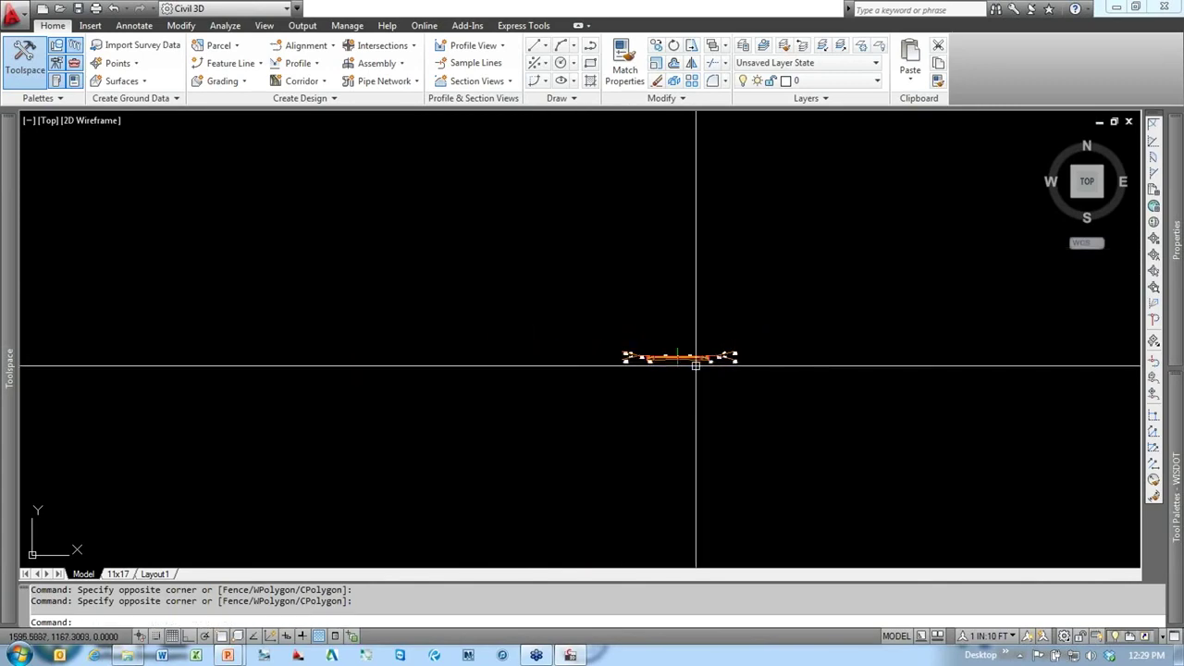
middle_drag(591, 435, 784, 308)
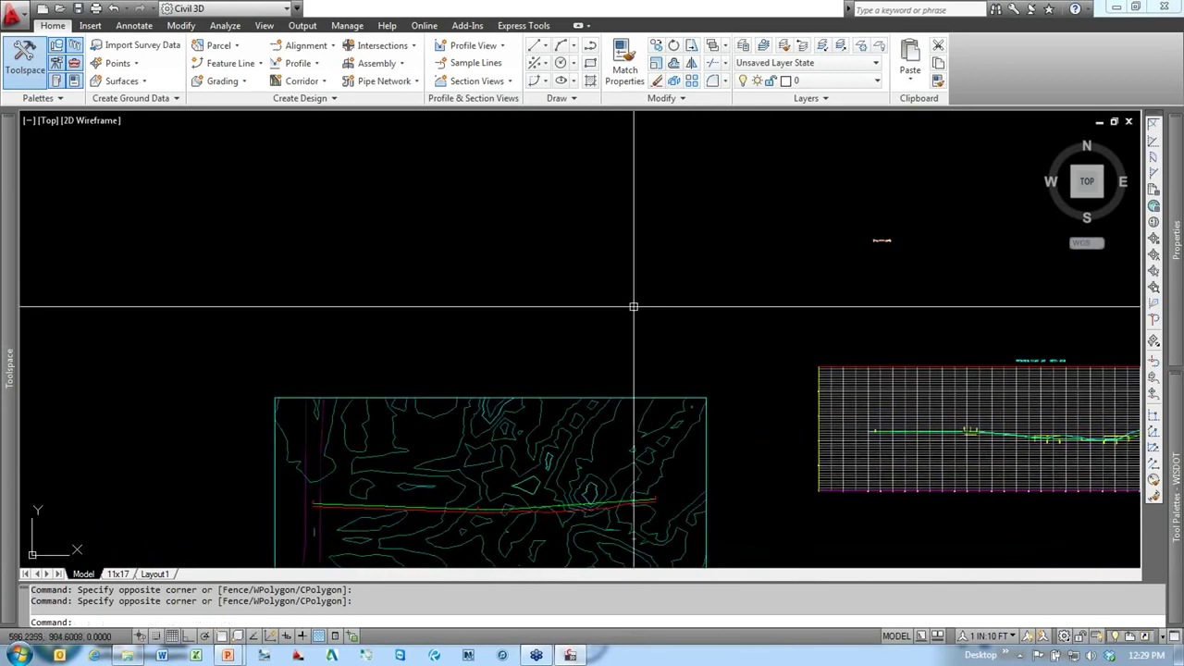
click(78, 9)
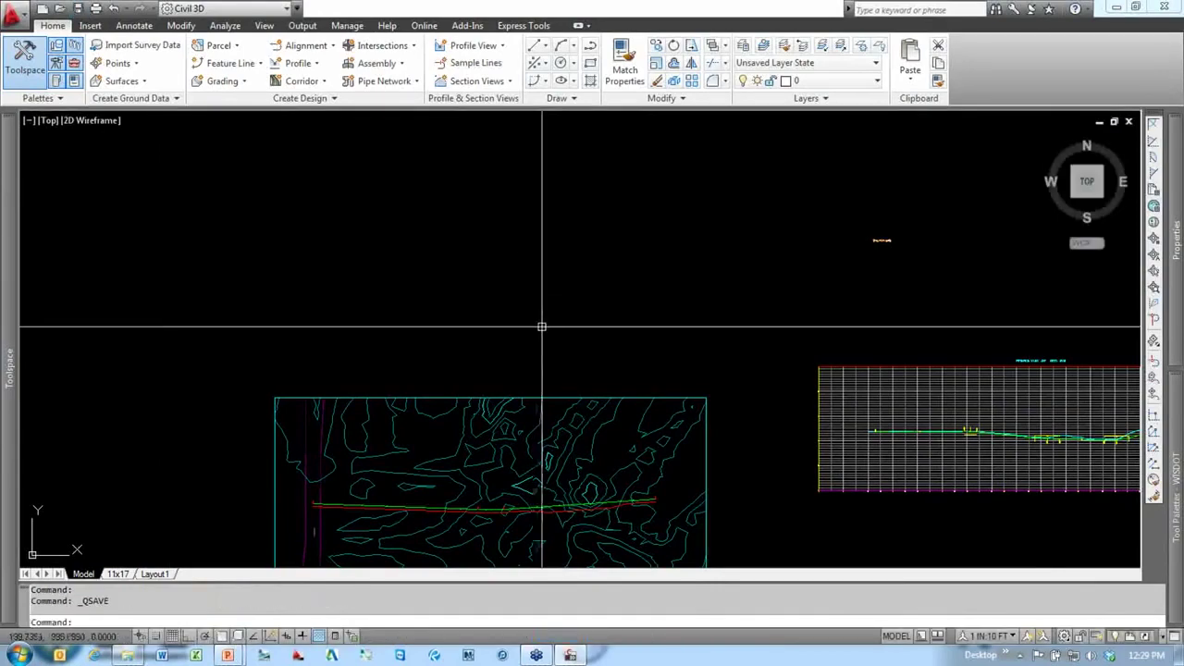
Step: Start a new corridor with the full Create Corridor command, using 13th Ave as the baseline alignment
middle_drag(645, 368, 653, 338)
scroll(656, 275, up, 2)
scroll(532, 401, up, 4)
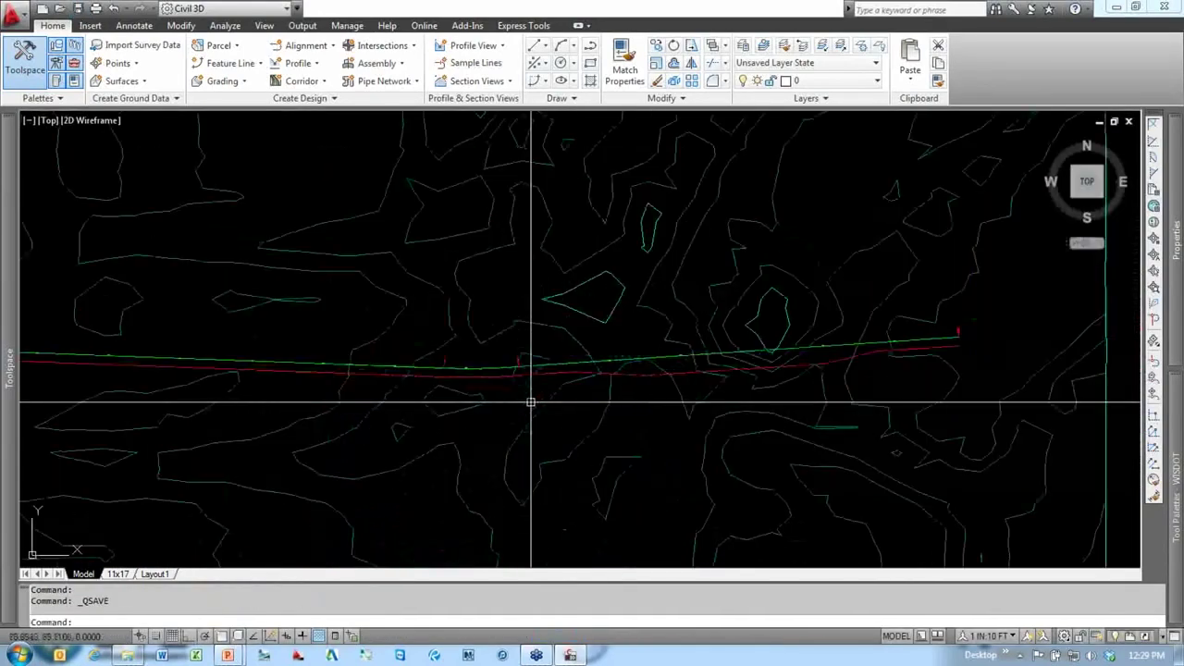
middle_drag(448, 416, 547, 455)
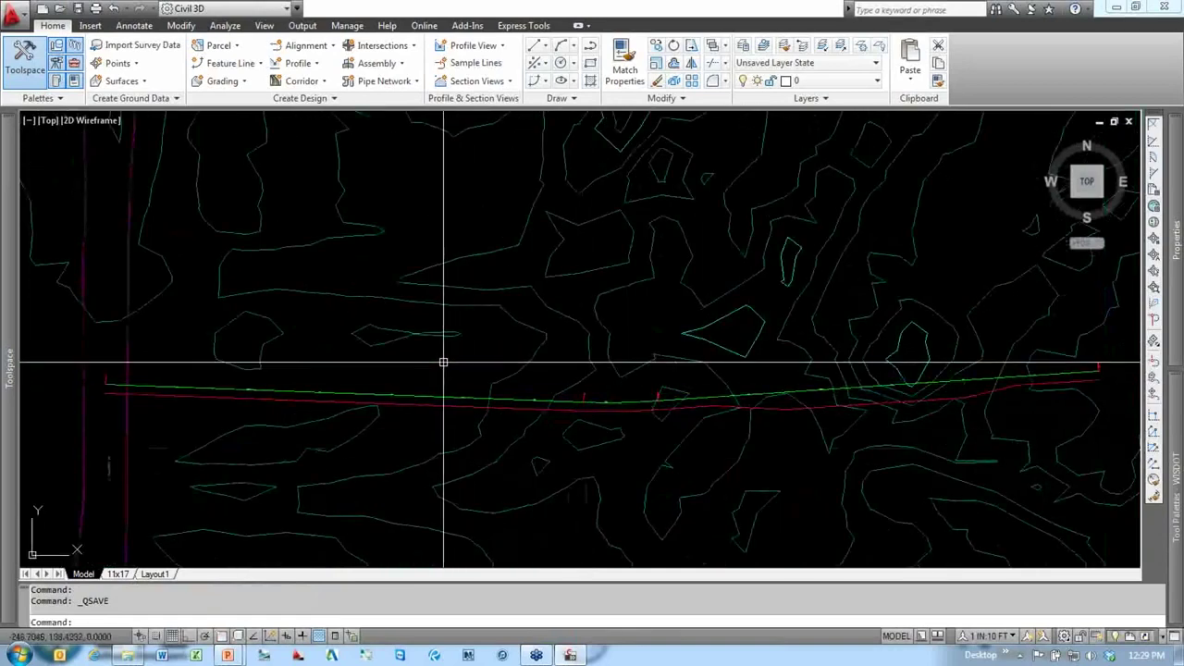
middle_drag(460, 361, 403, 344)
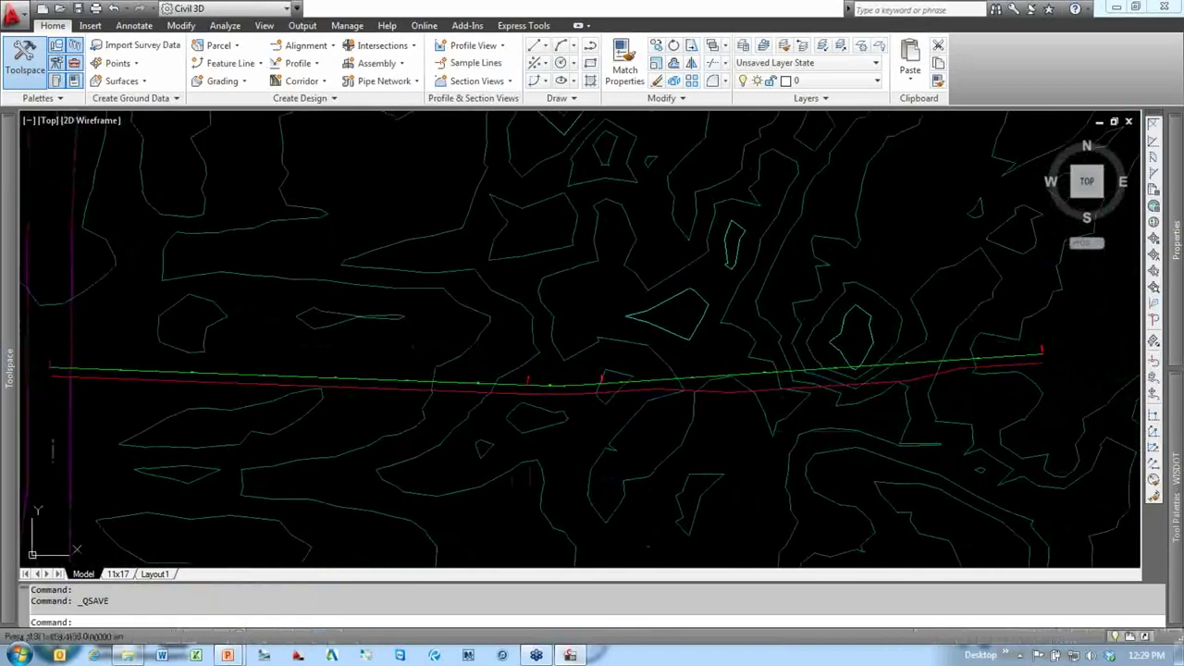
click(311, 85)
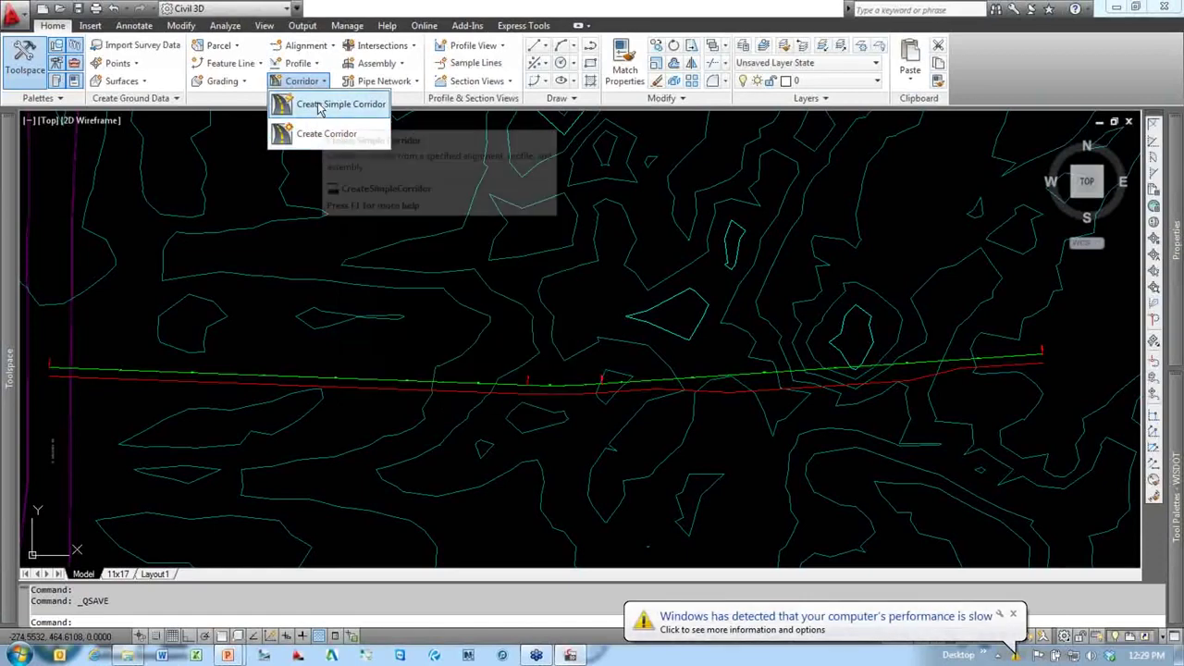
click(325, 135)
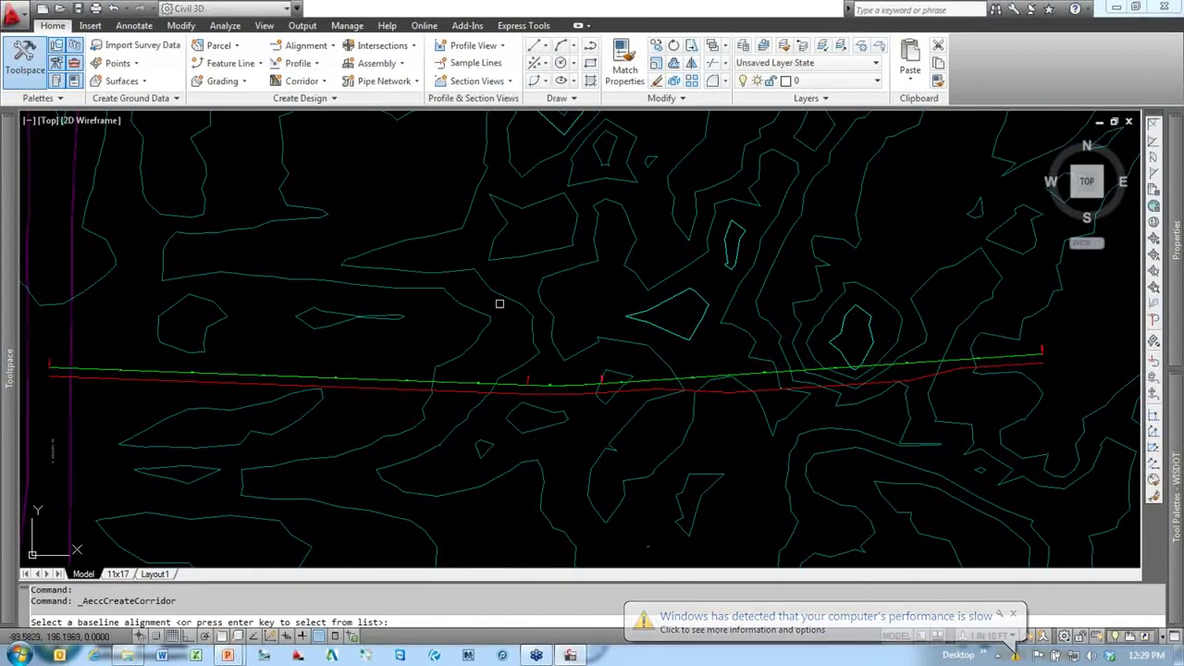
mouse_move(487, 307)
middle_down()
mouse_move(496, 299)
mouse_move(490, 306)
middle_up()
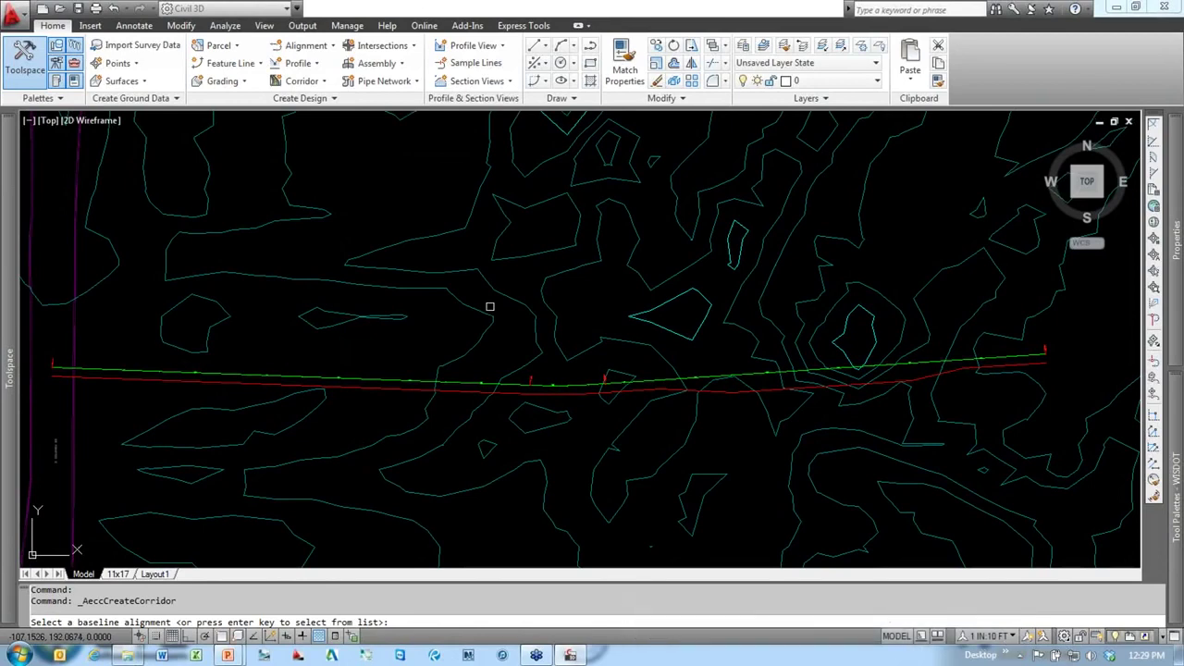
key(Return)
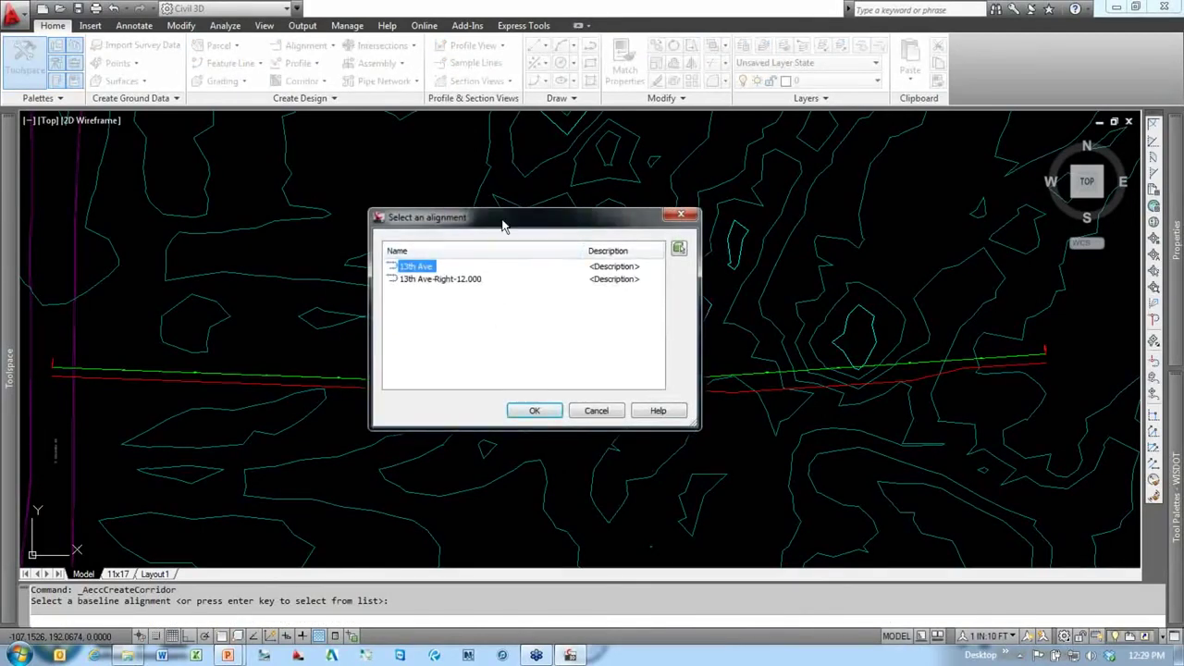
drag(502, 225, 598, 171)
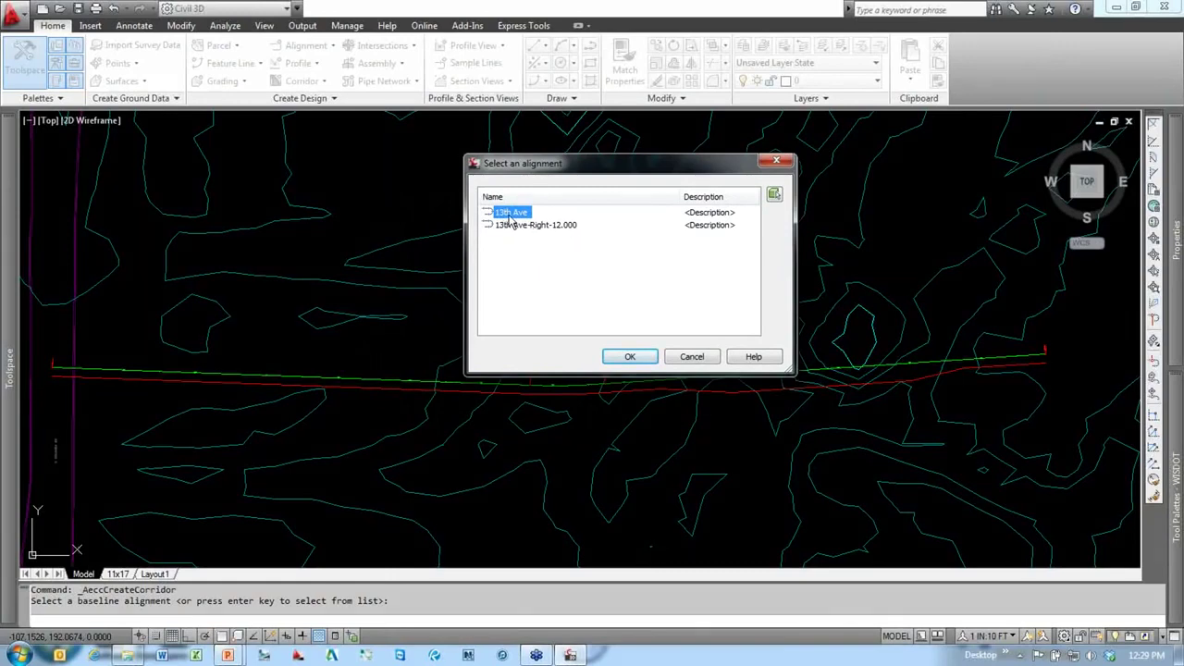
click(630, 356)
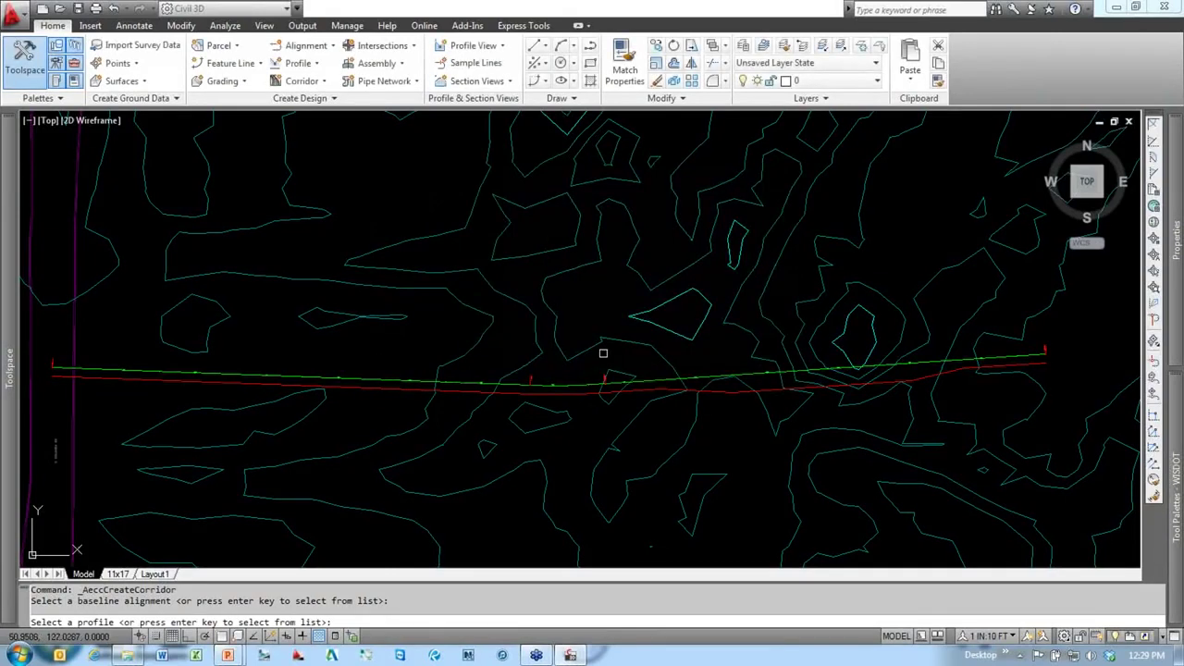
Step: Choose 13th Ave (2) from the profile list as the corridor's baseline profile
key(Return)
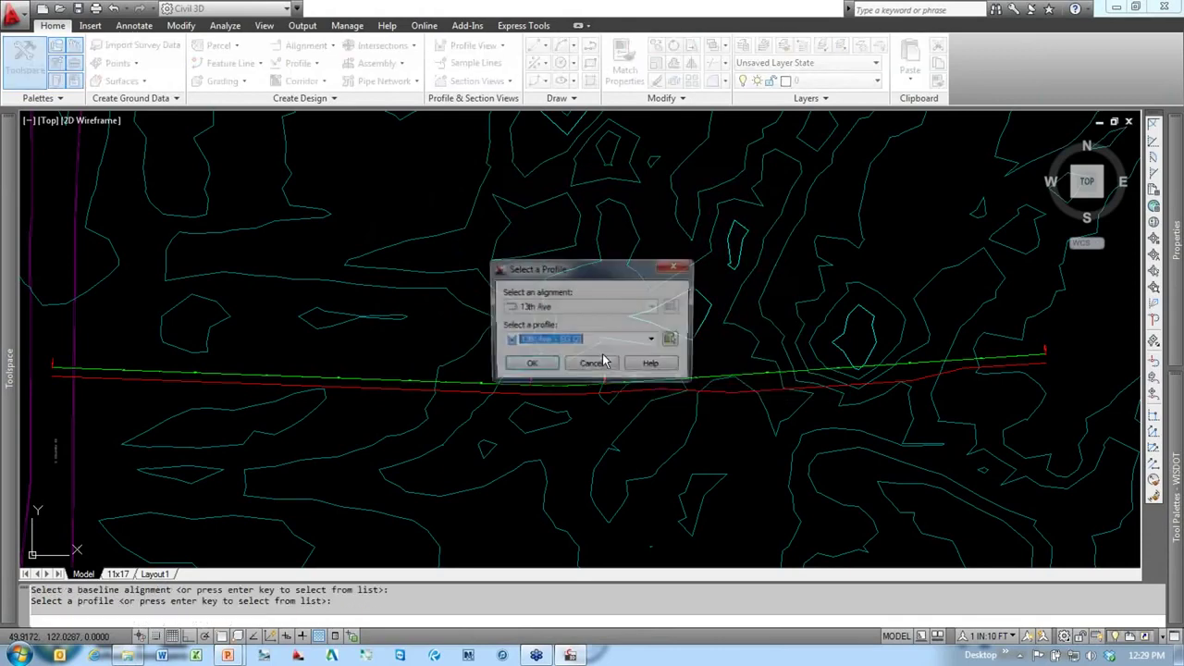
click(616, 341)
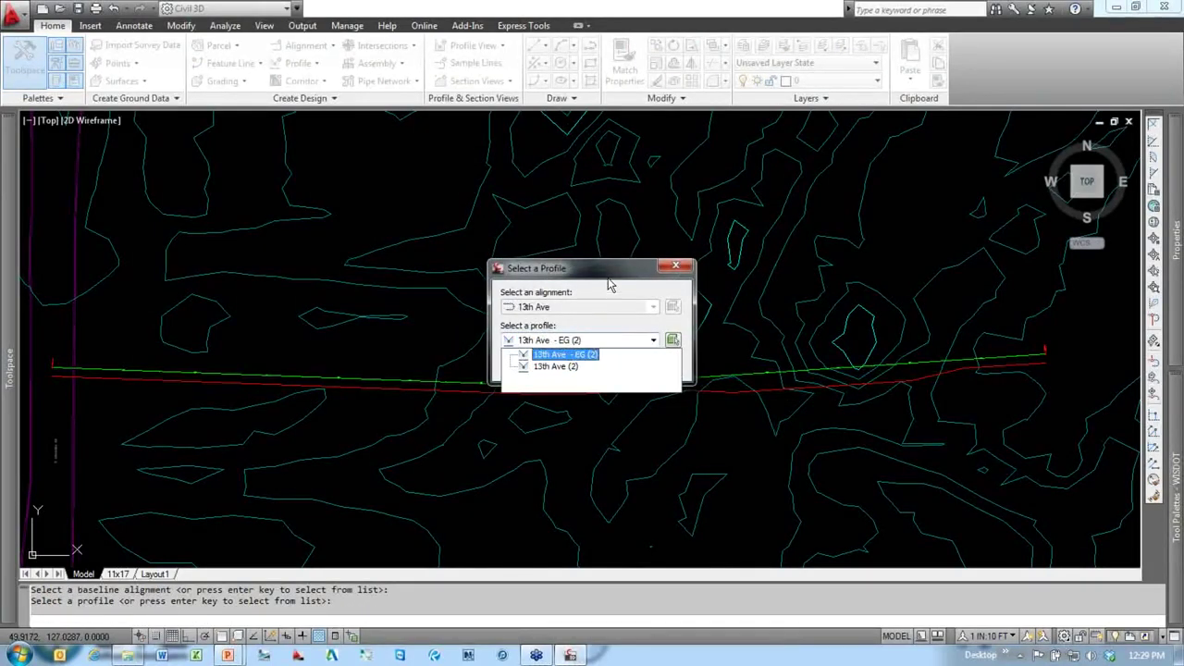
drag(610, 283, 569, 250)
click(550, 306)
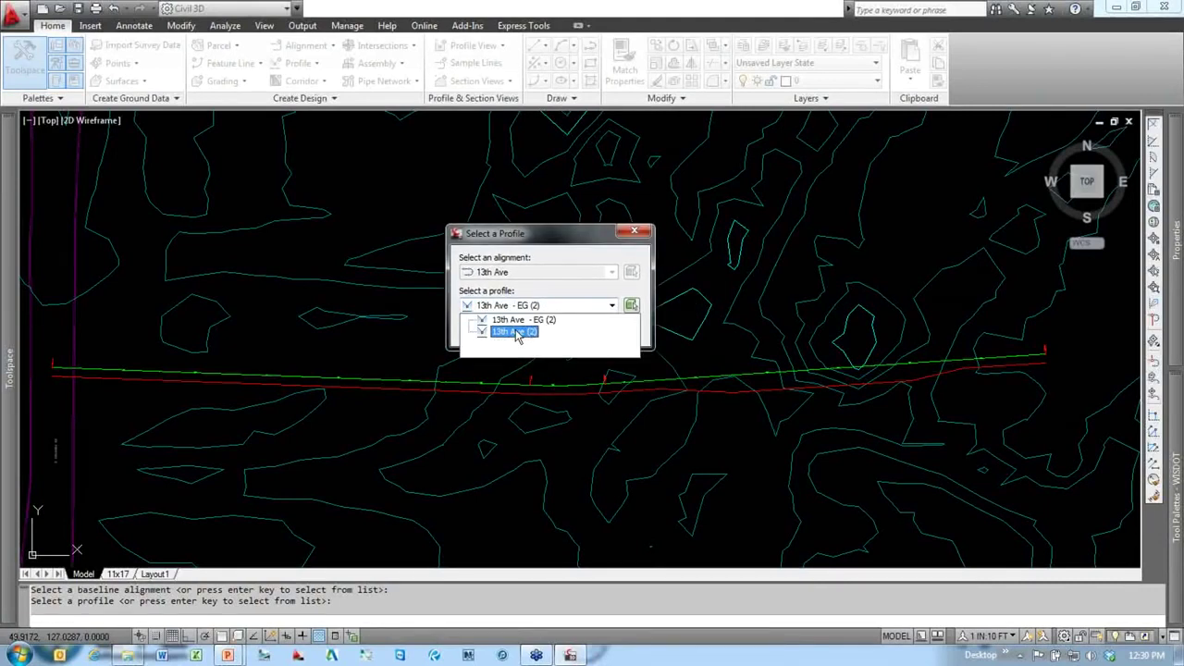
click(514, 333)
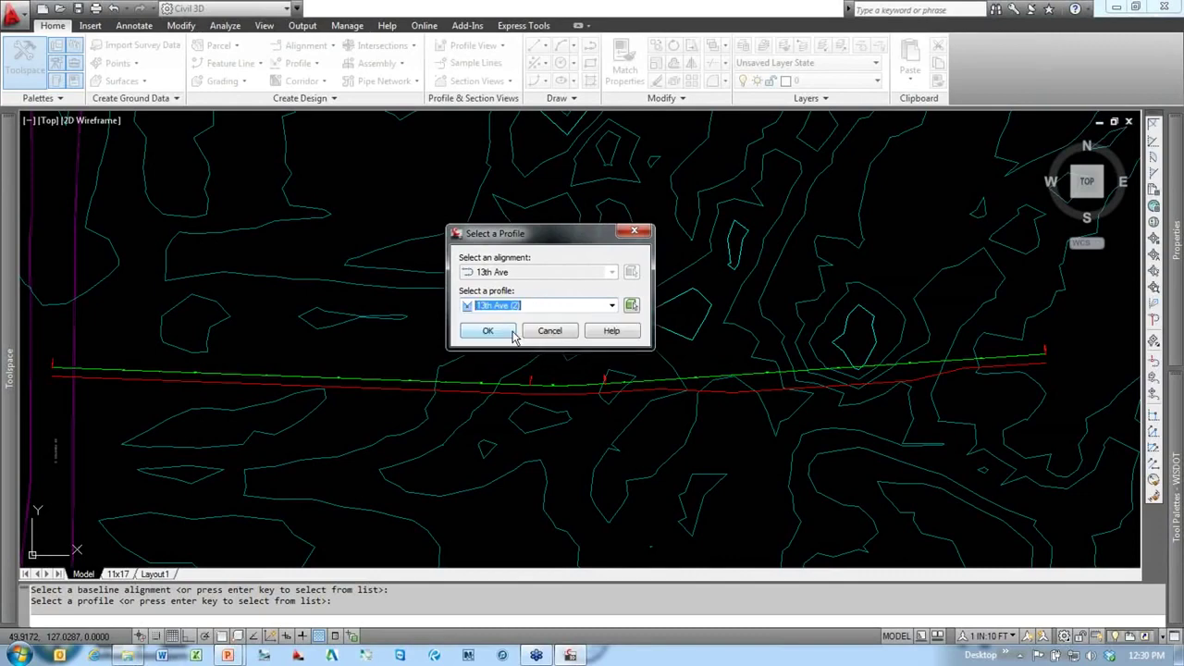
click(489, 331)
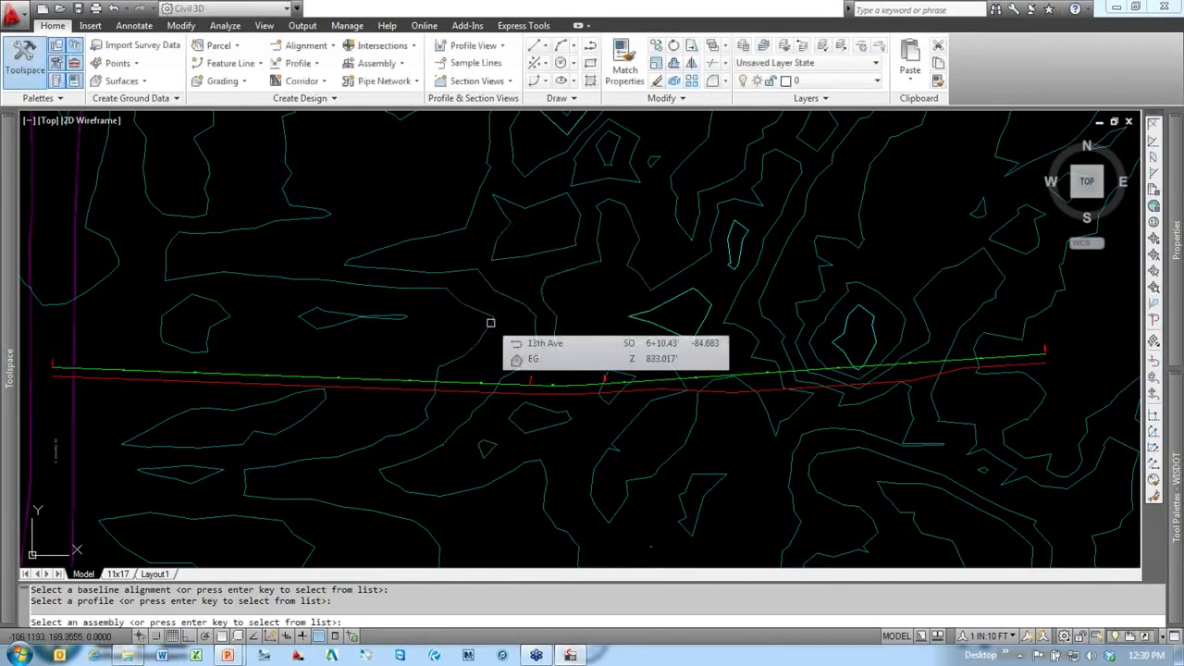
Step: Choose the 13th Ave assembly from the assembly list for the corridor
key(Return)
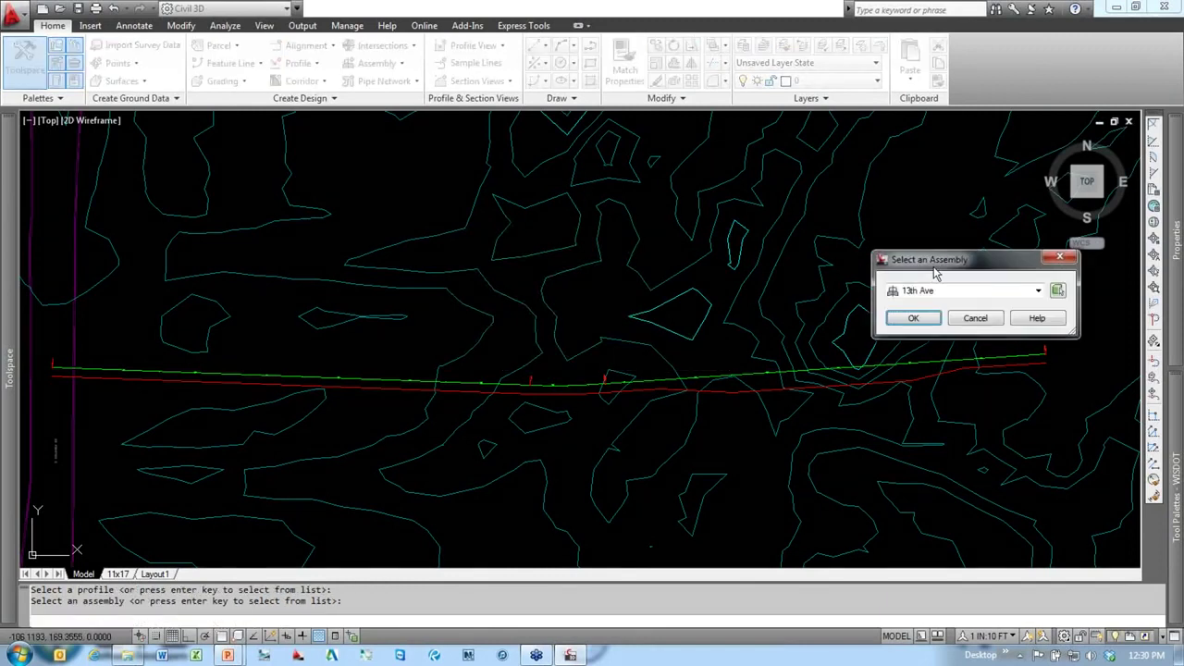
drag(946, 262, 503, 255)
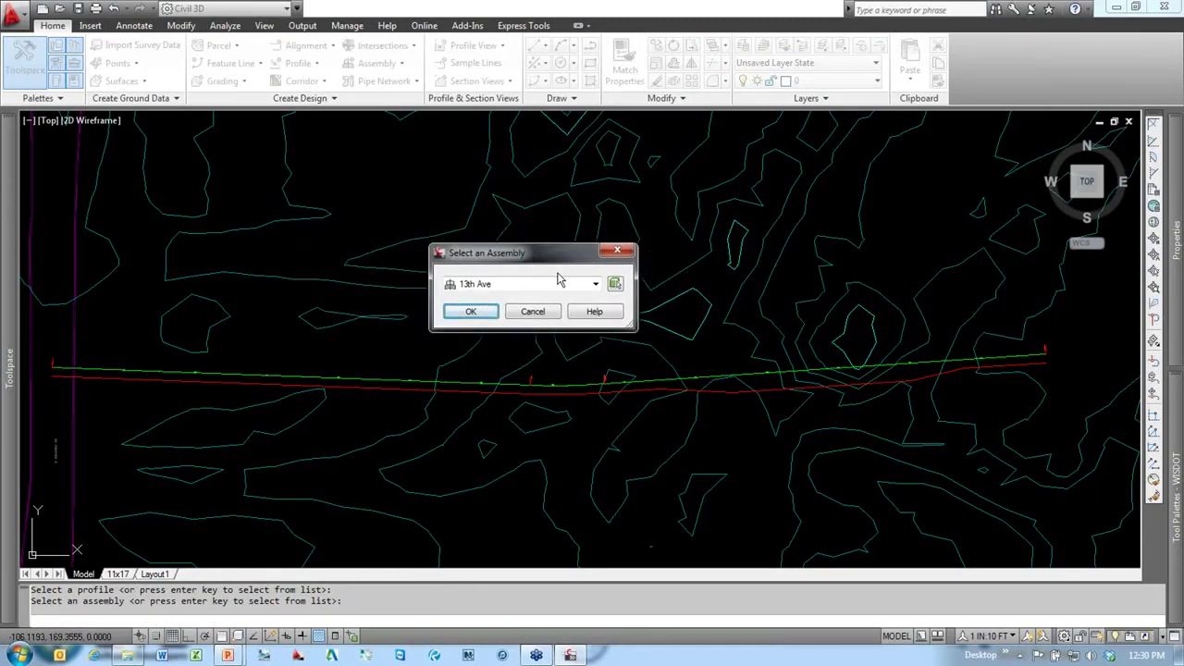
click(510, 285)
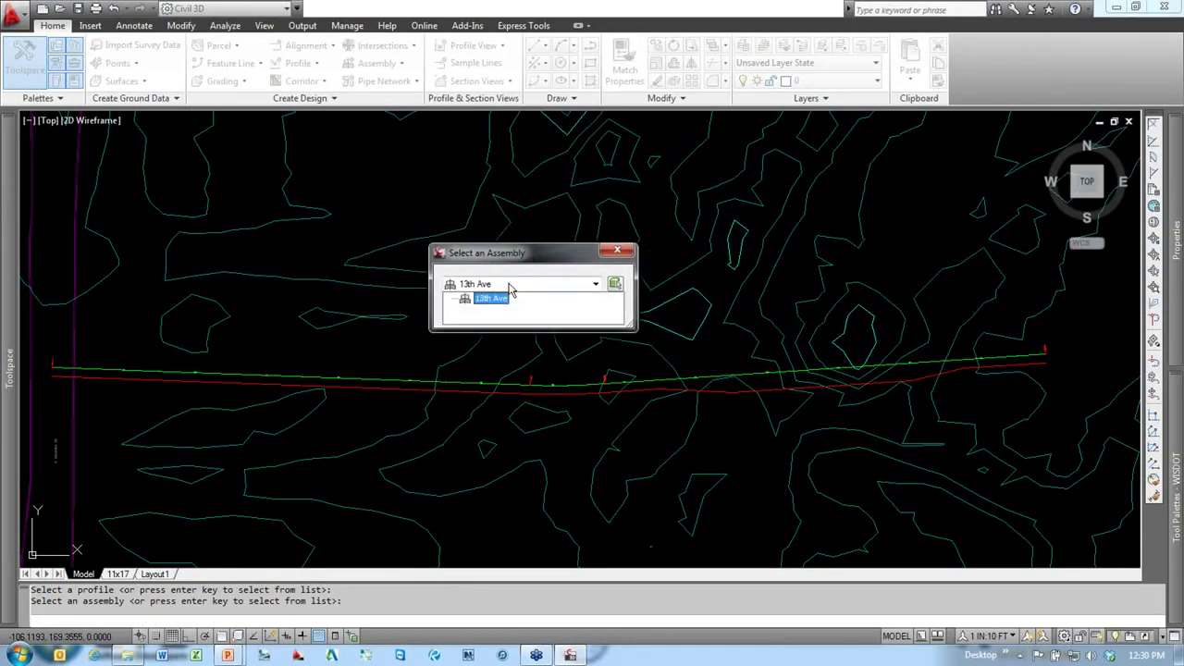
click(488, 299)
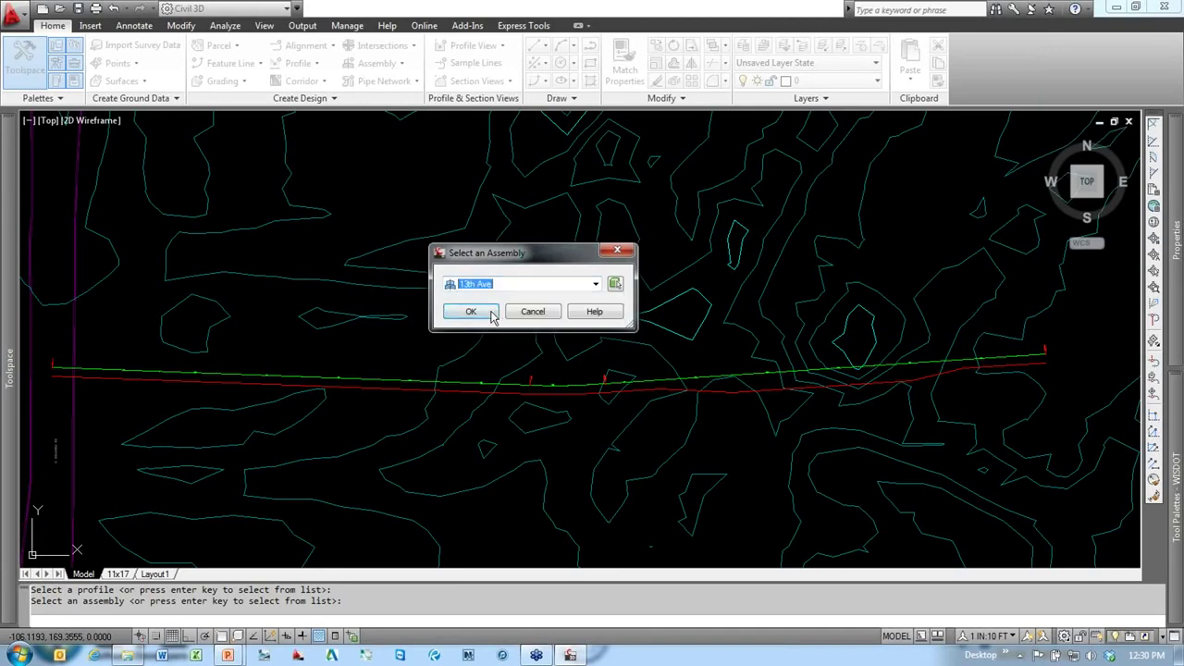
click(479, 312)
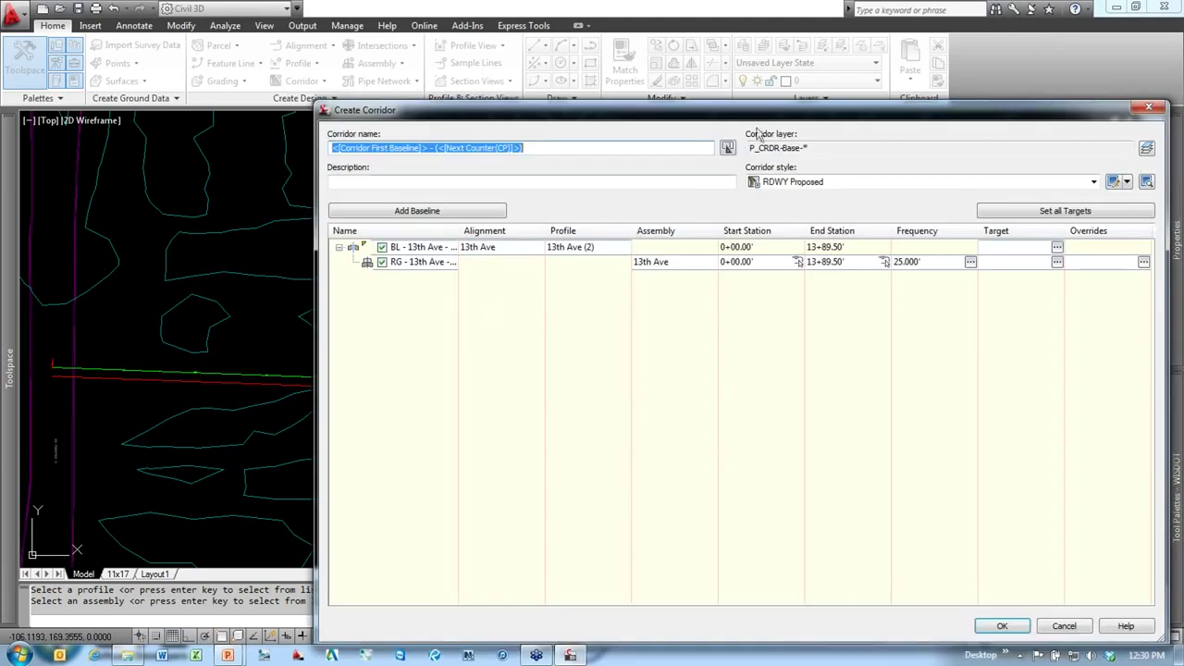
Step: Resize and reposition the Create Corridor dialog so that it fits within the drawing area
mouse_move(773, 115)
mouse_down()
mouse_move(710, 112)
mouse_move(611, 55)
mouse_up()
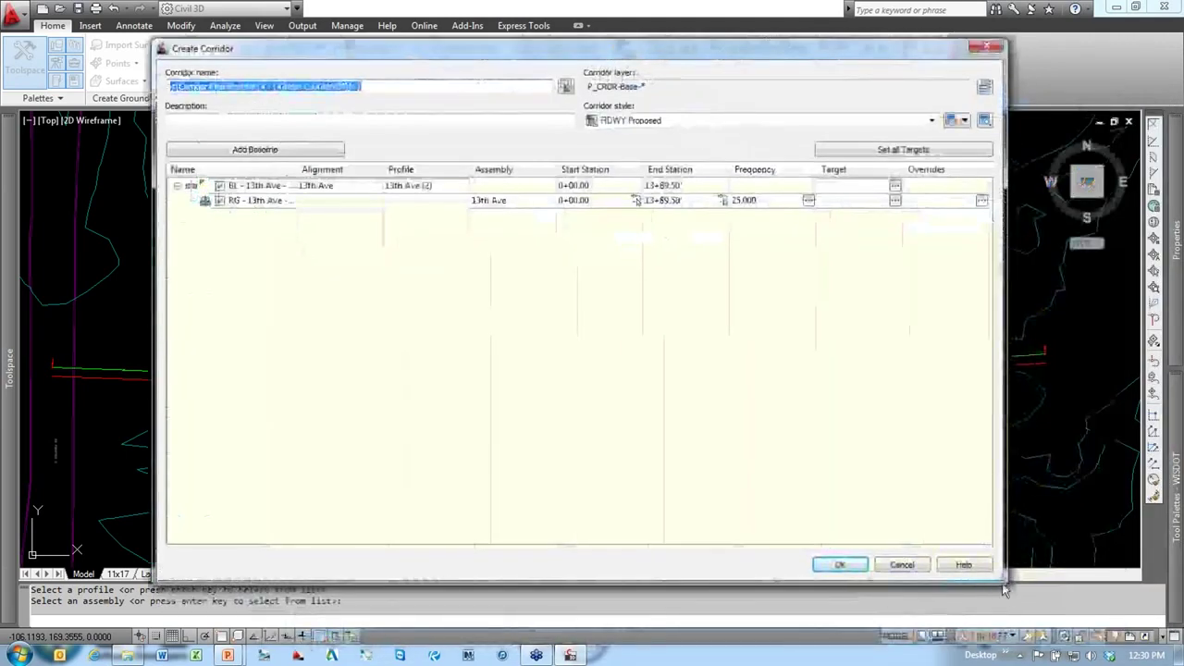
drag(1001, 578, 787, 423)
drag(794, 273, 929, 273)
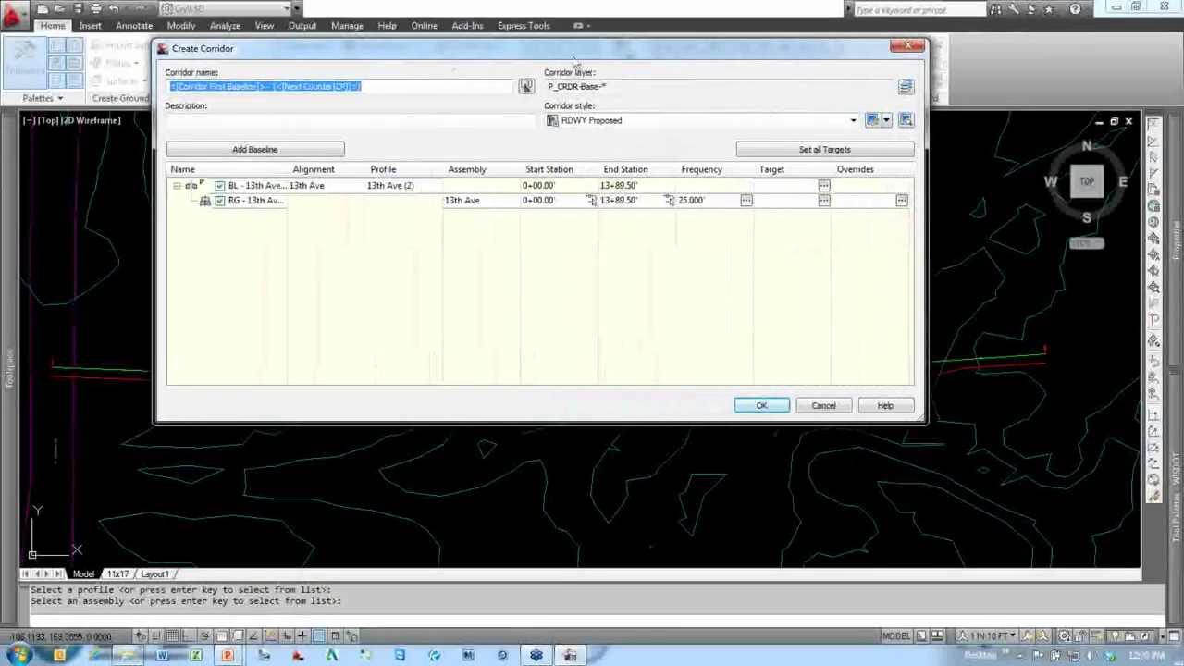
drag(557, 58, 591, 118)
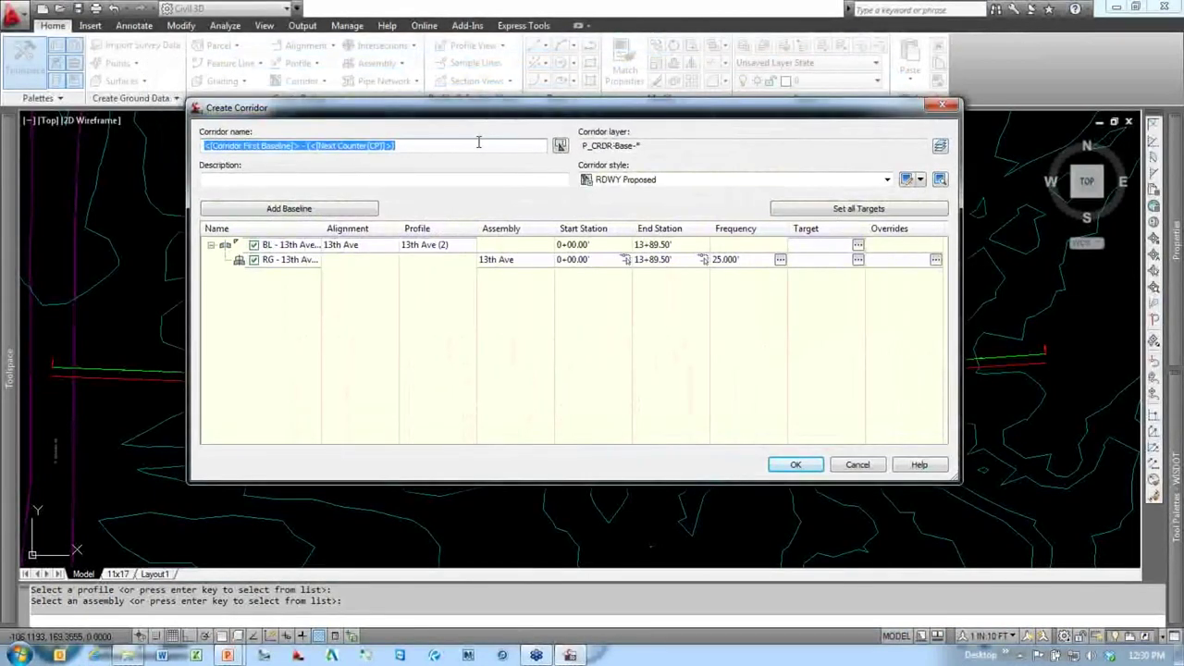
Step: Name the corridor 13th Ave and widen the Name column so the baseline and region names can be read
text(c)
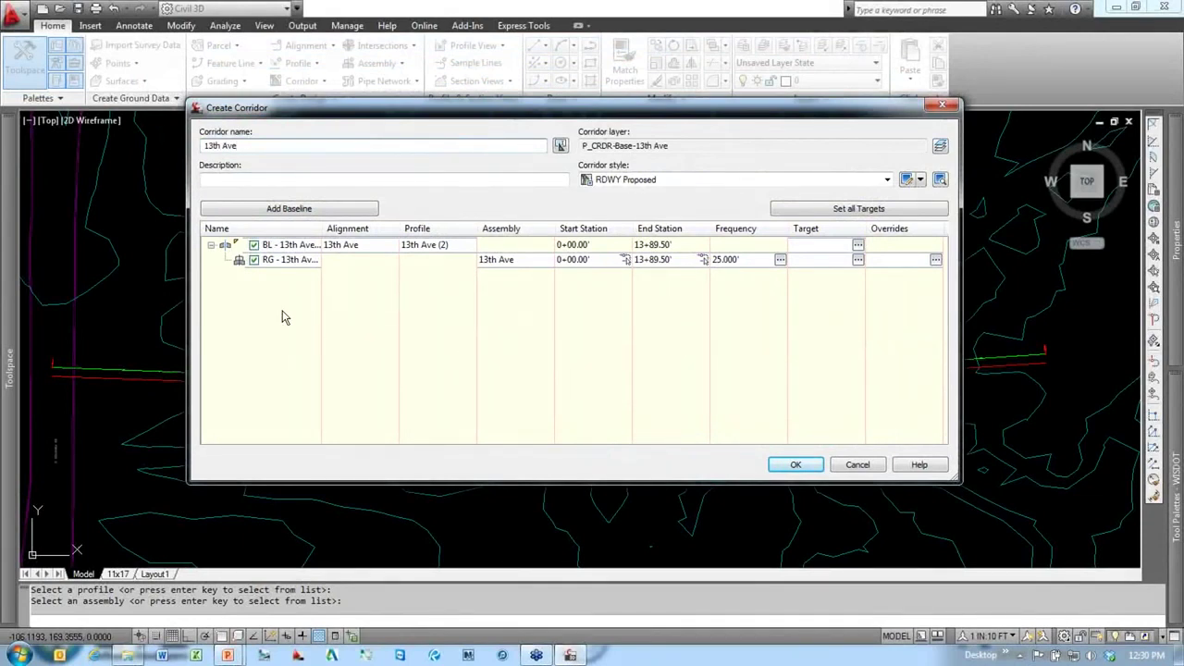
drag(324, 228, 378, 229)
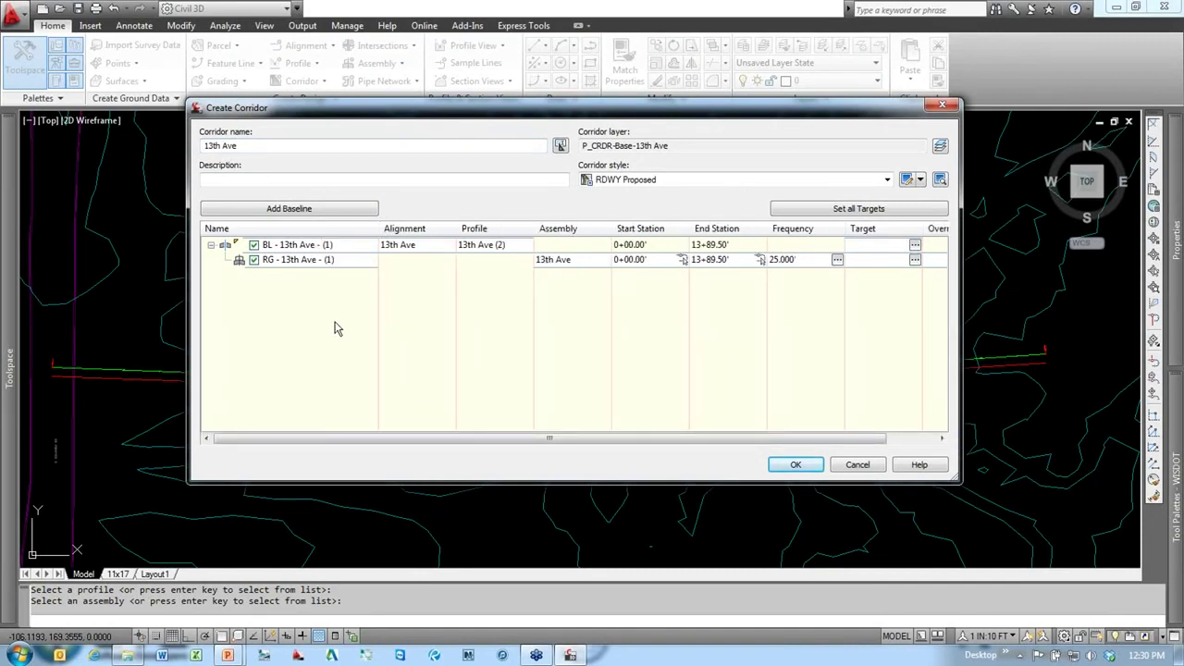
Step: Examine the baseline and region entries of the 13th Ave corridor, including the assigned profile and assembly
click(298, 247)
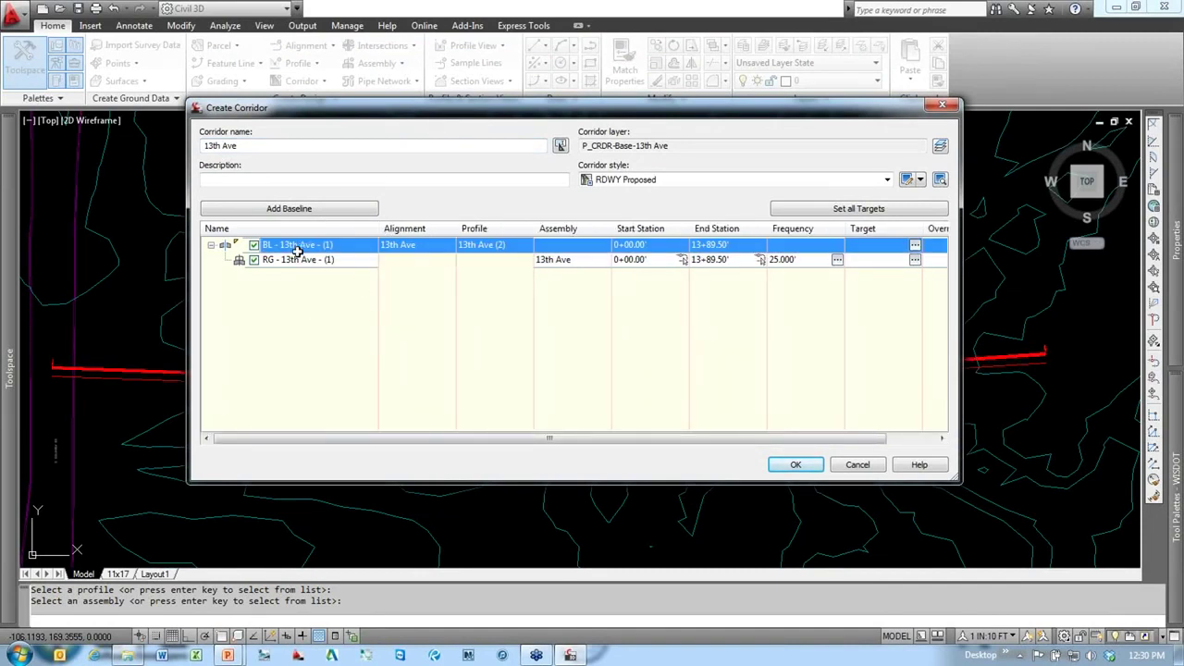
click(296, 262)
click(296, 245)
click(494, 245)
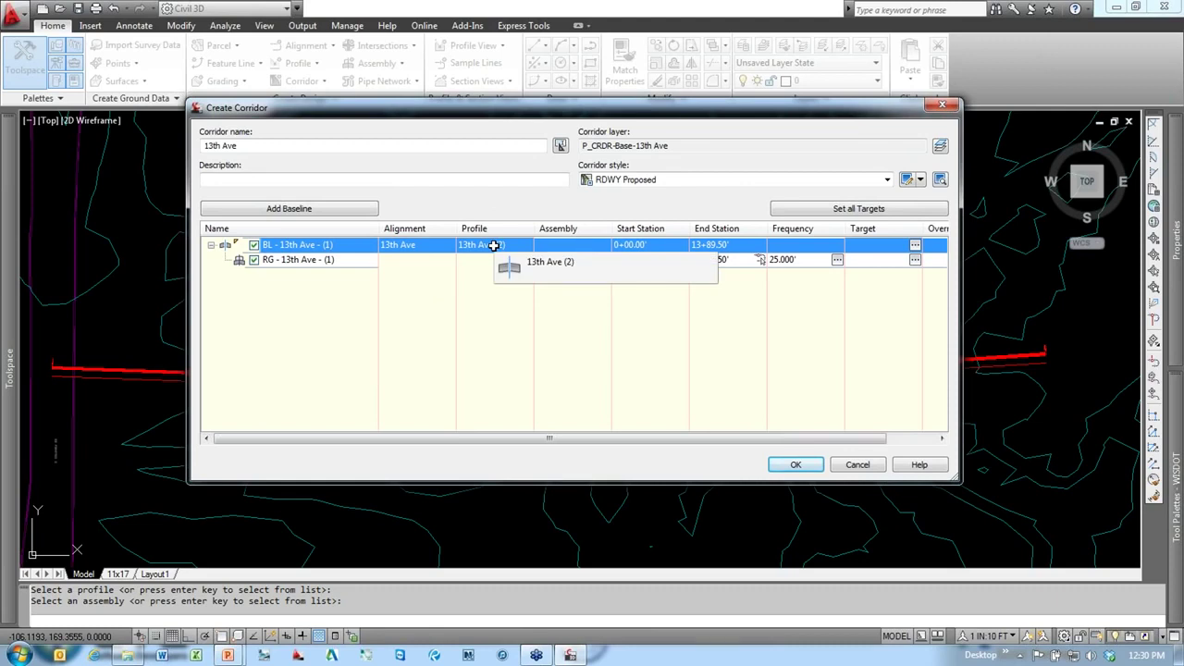
click(331, 273)
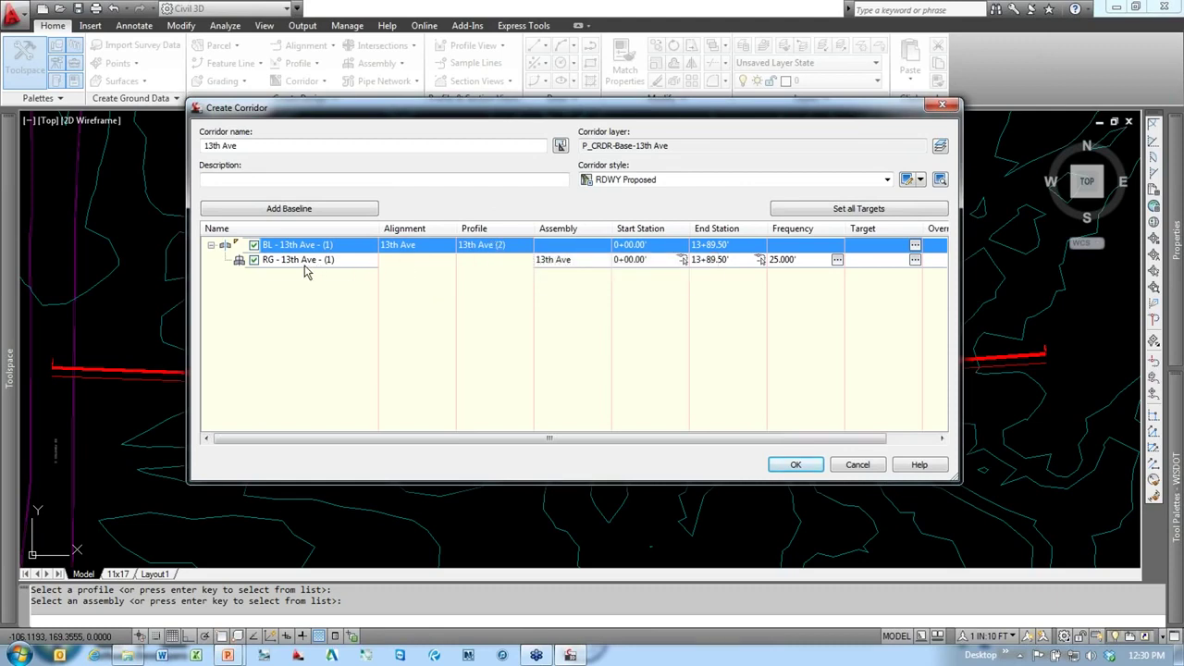
click(312, 262)
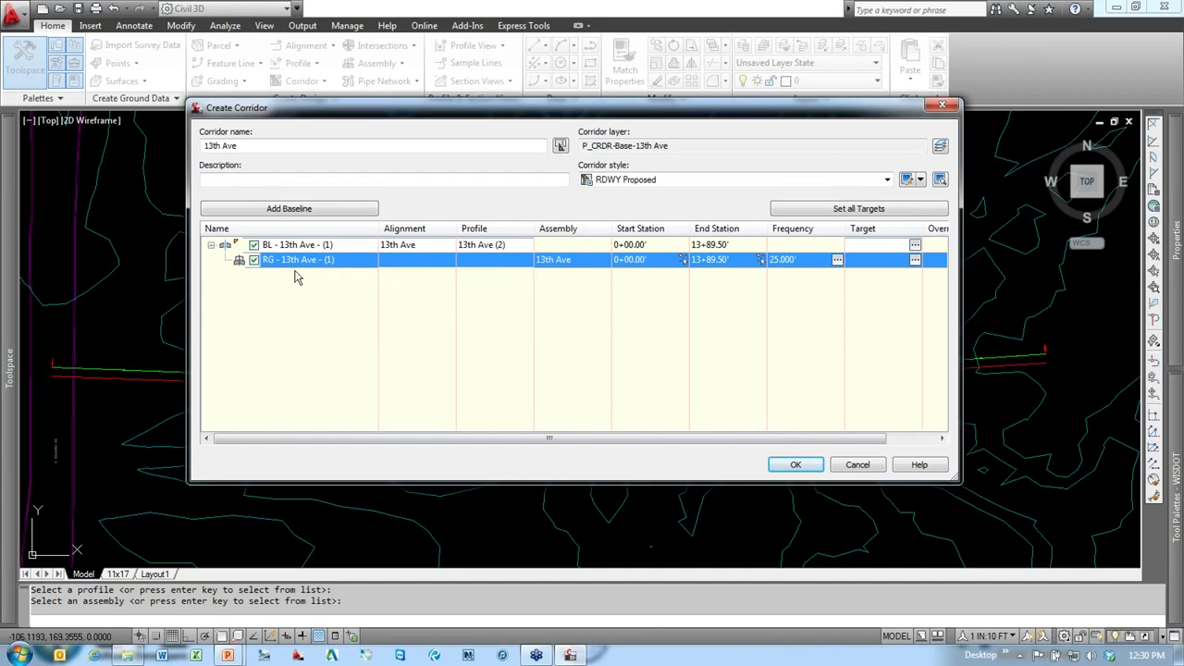
click(570, 259)
click(570, 260)
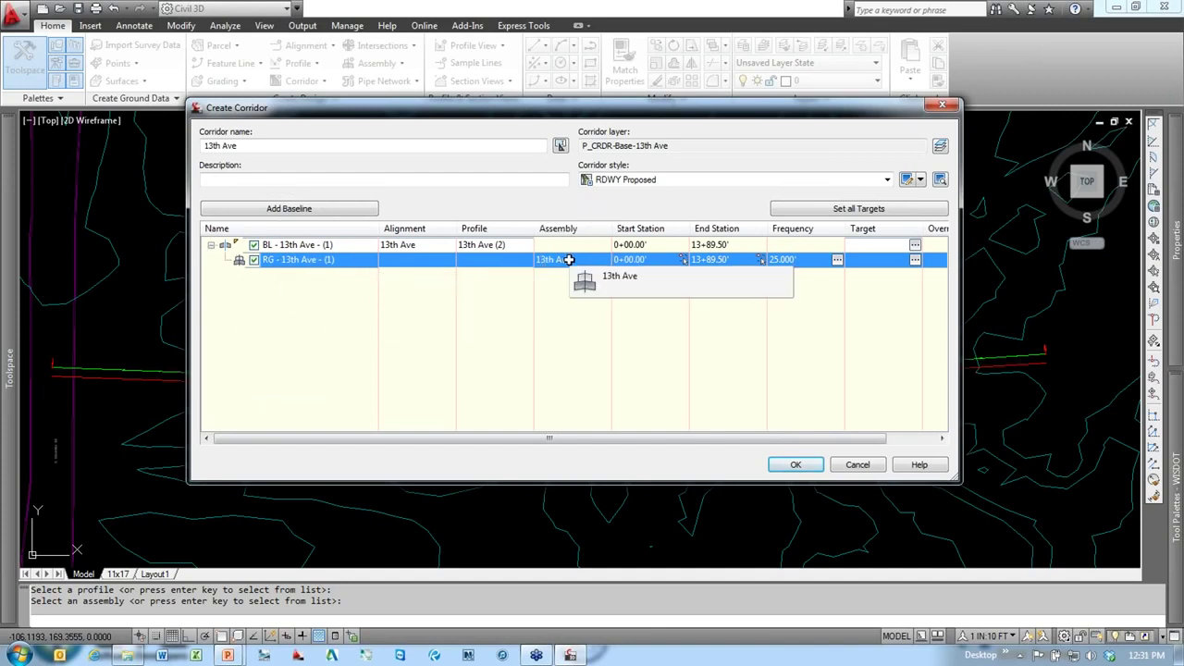
click(585, 282)
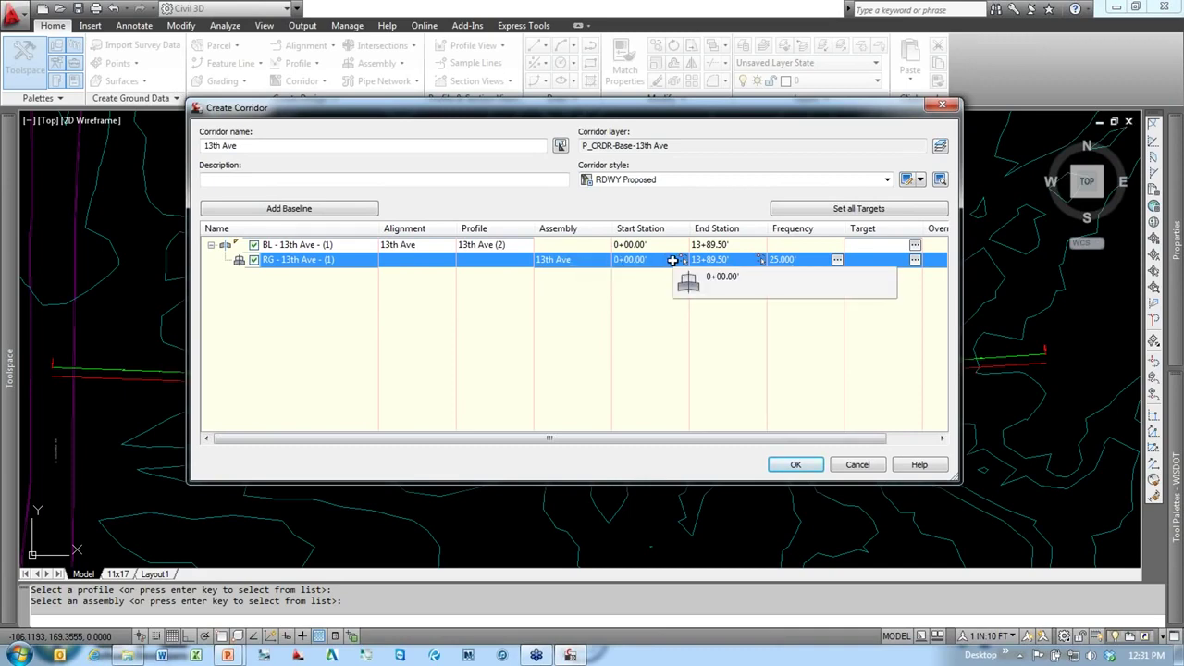
Step: Set the start station of the 13th Ave corridor region to 3+00
click(684, 260)
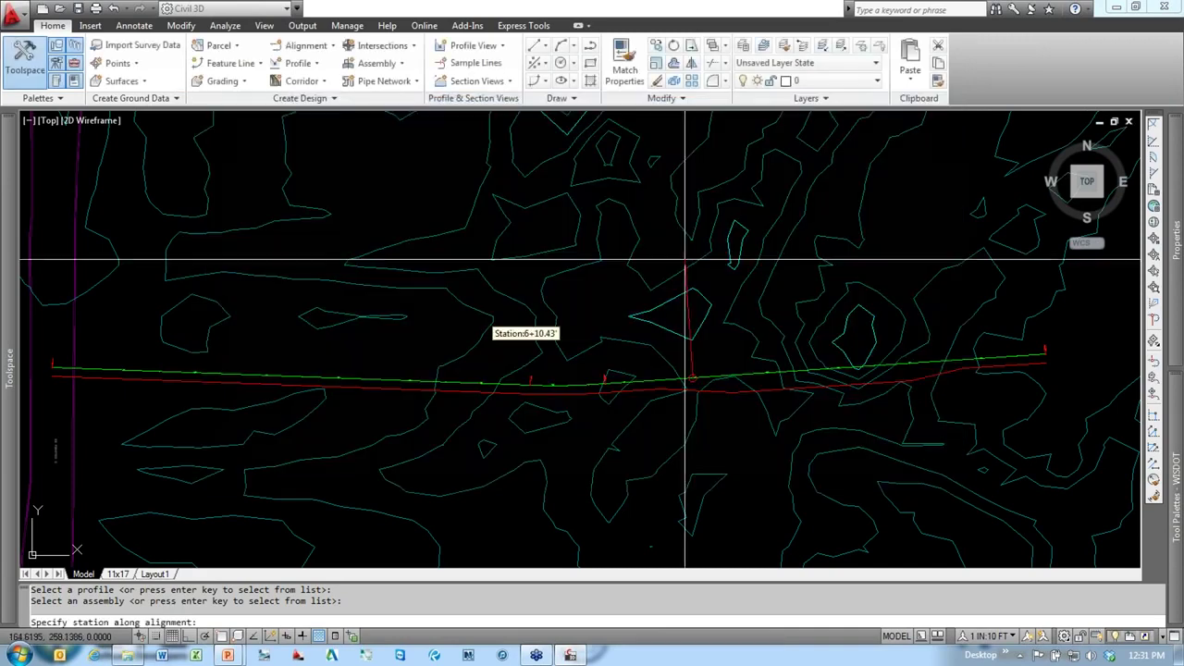
click(274, 339)
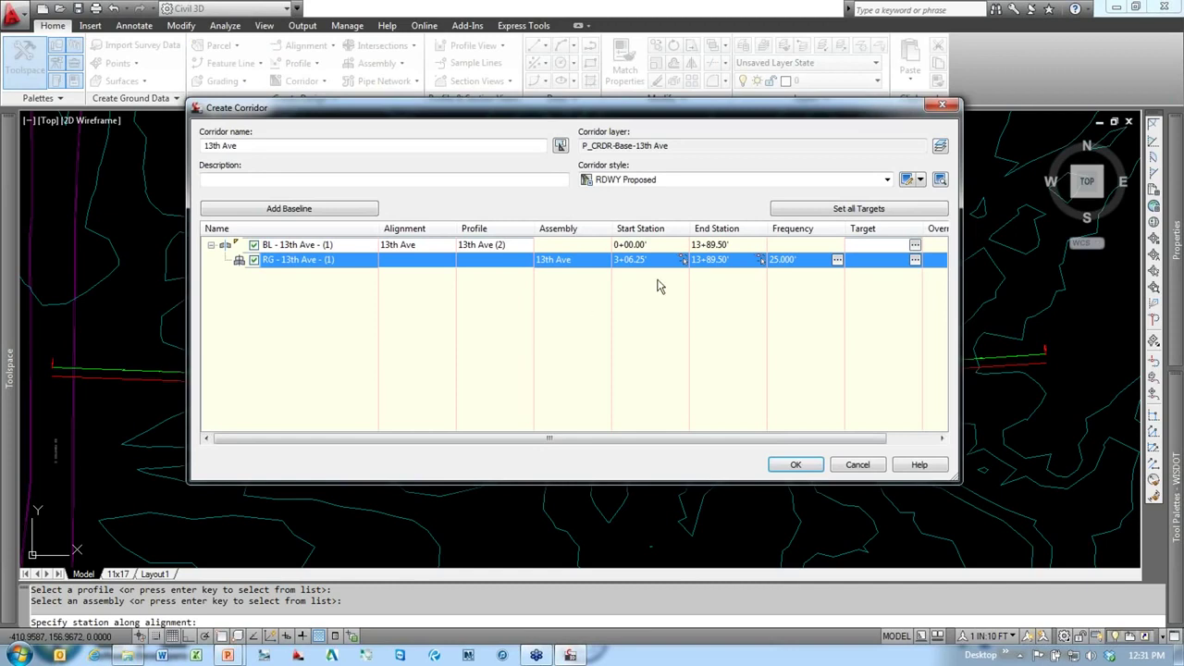
click(644, 259)
text(300)
key(Return)
Step: Pick the region's end station at about 13+26.90 along the alignment and create the corridor
click(759, 261)
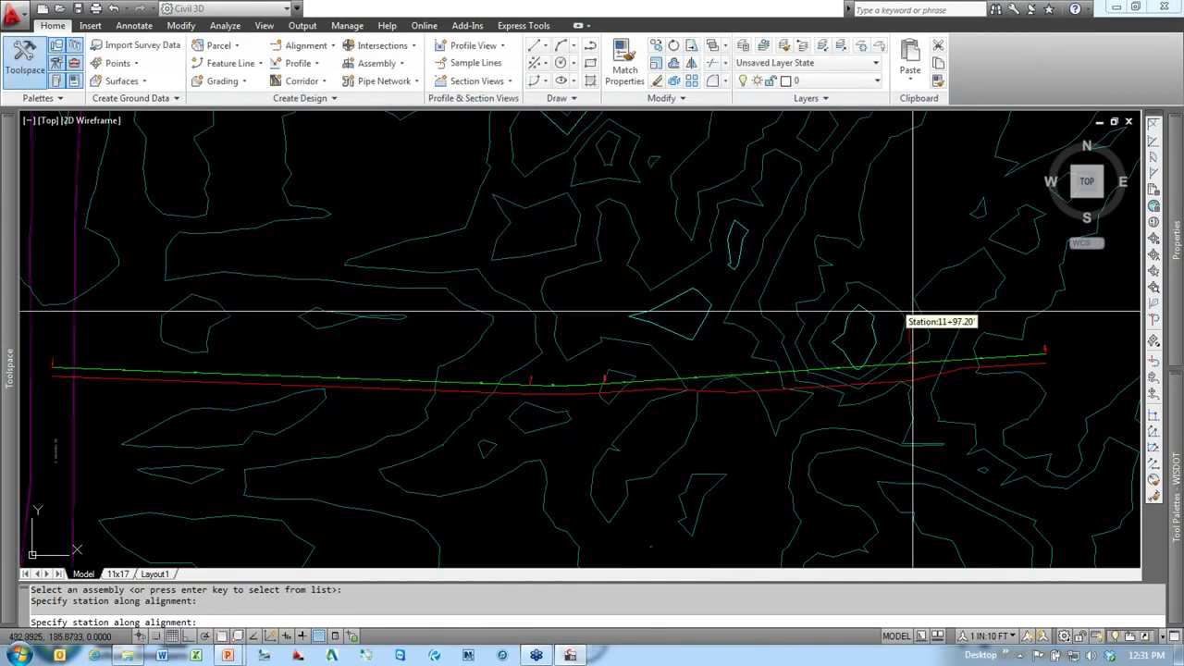
click(1000, 319)
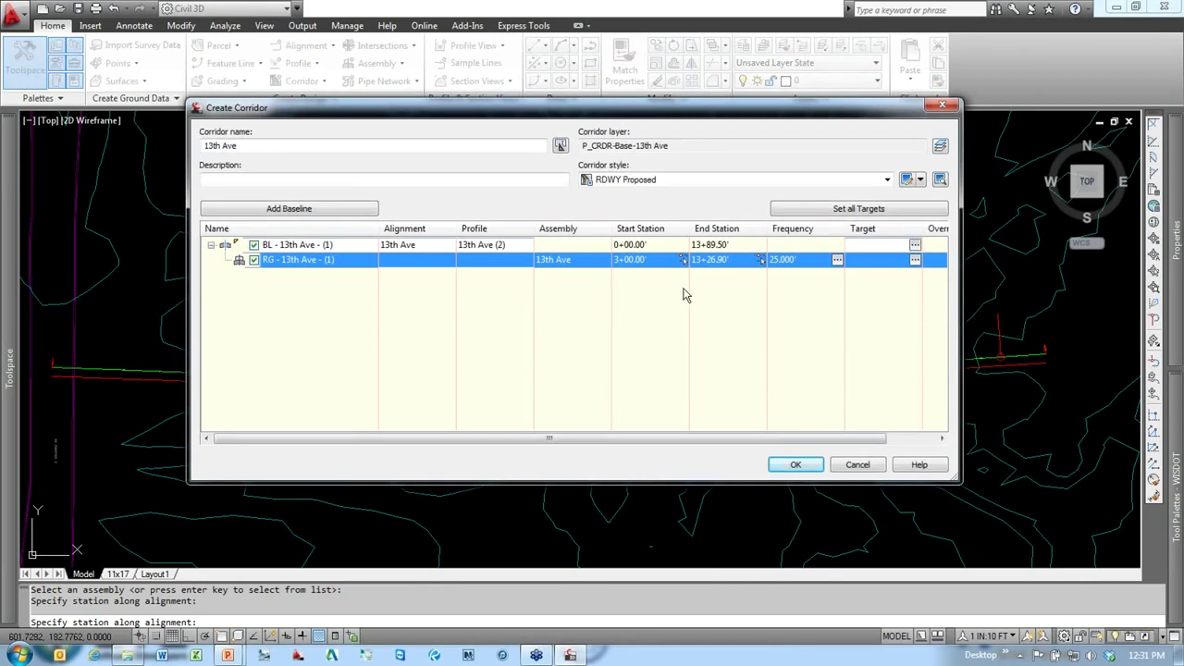
click(796, 465)
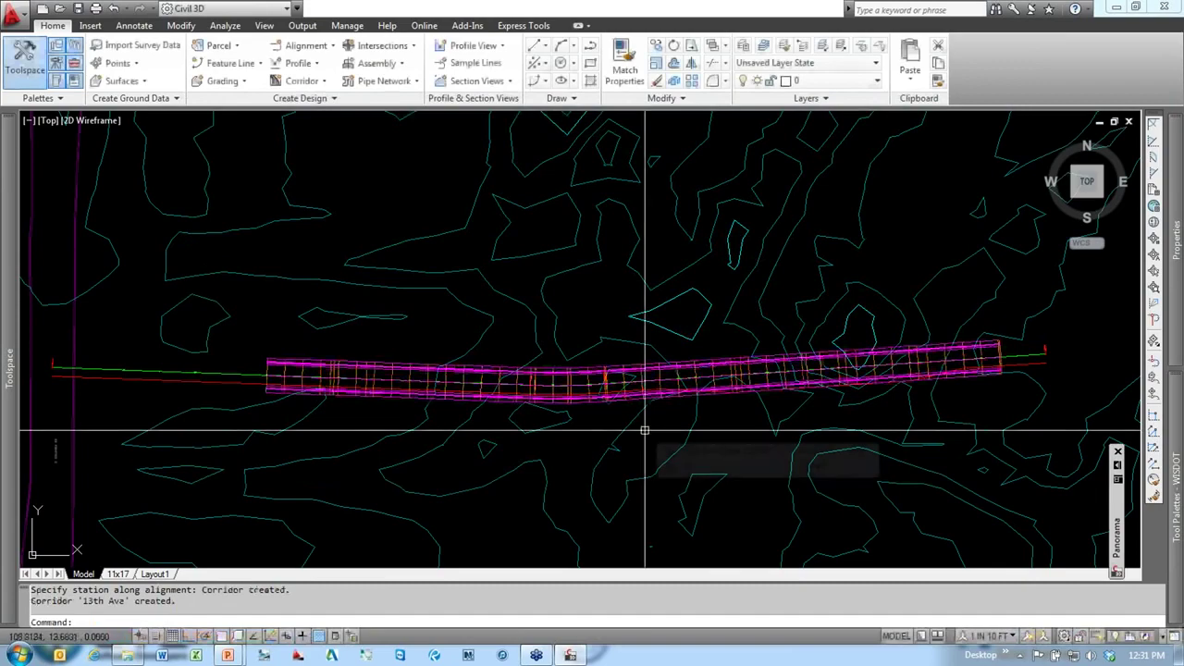
key(Escape)
key(Escape)
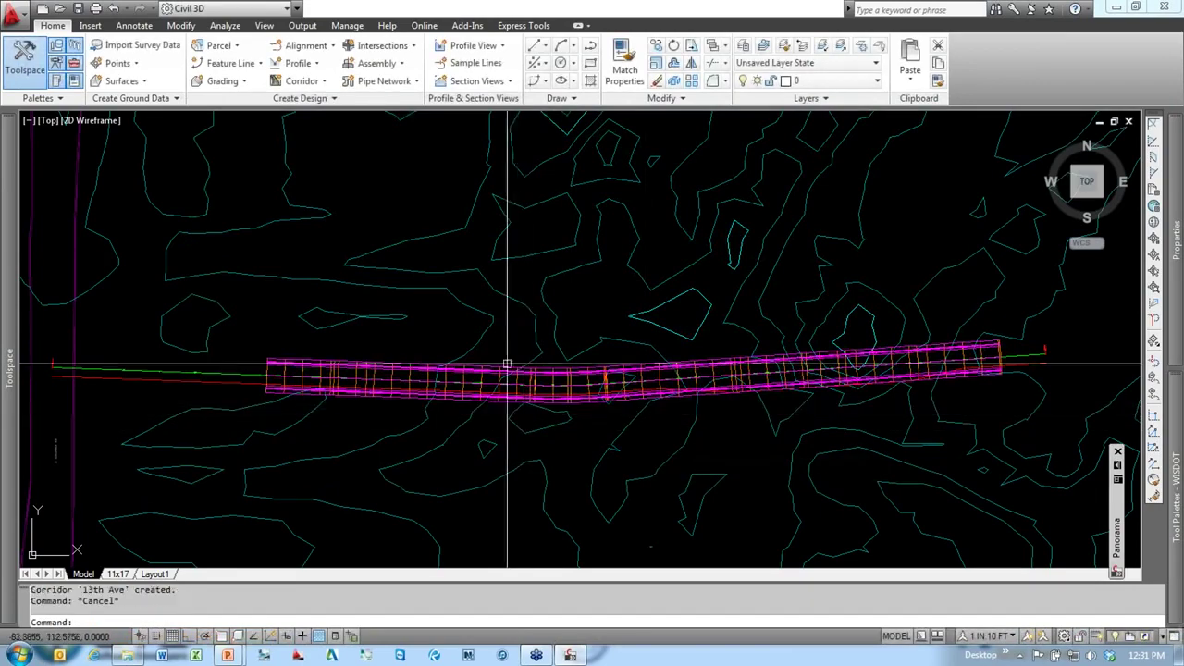
Step: Inspect the new 13th Ave corridor in plan view, from its full extent to its individual section lines
middle_drag(450, 336, 385, 318)
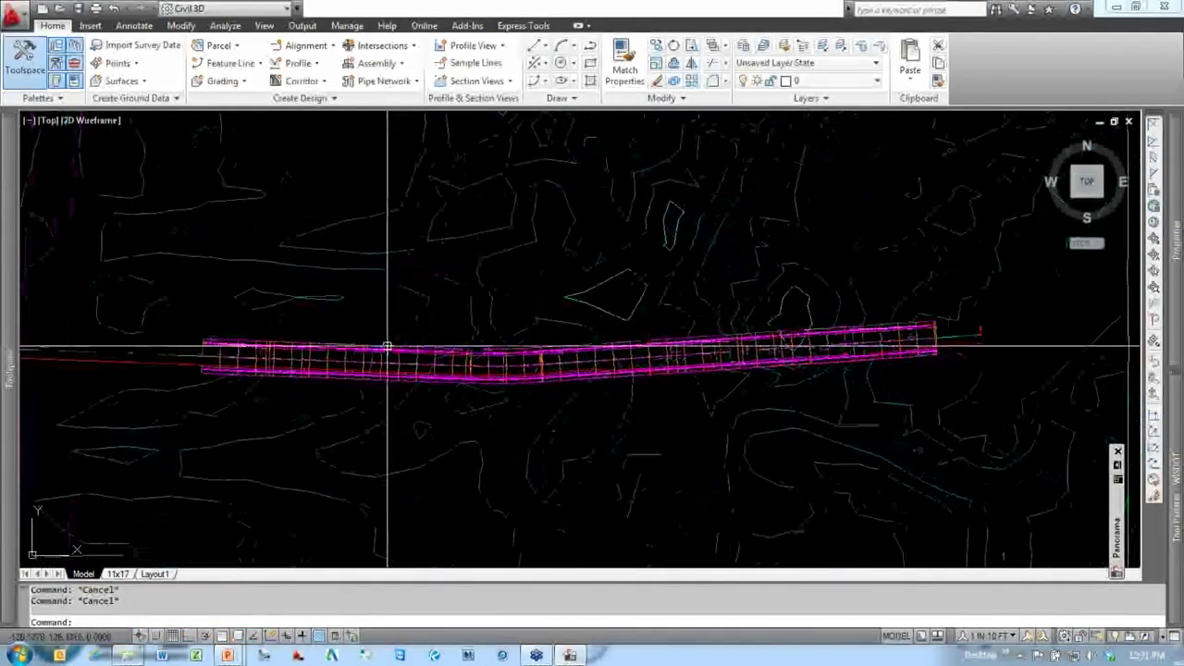
scroll(392, 346, up, 5)
scroll(318, 343, down, 3)
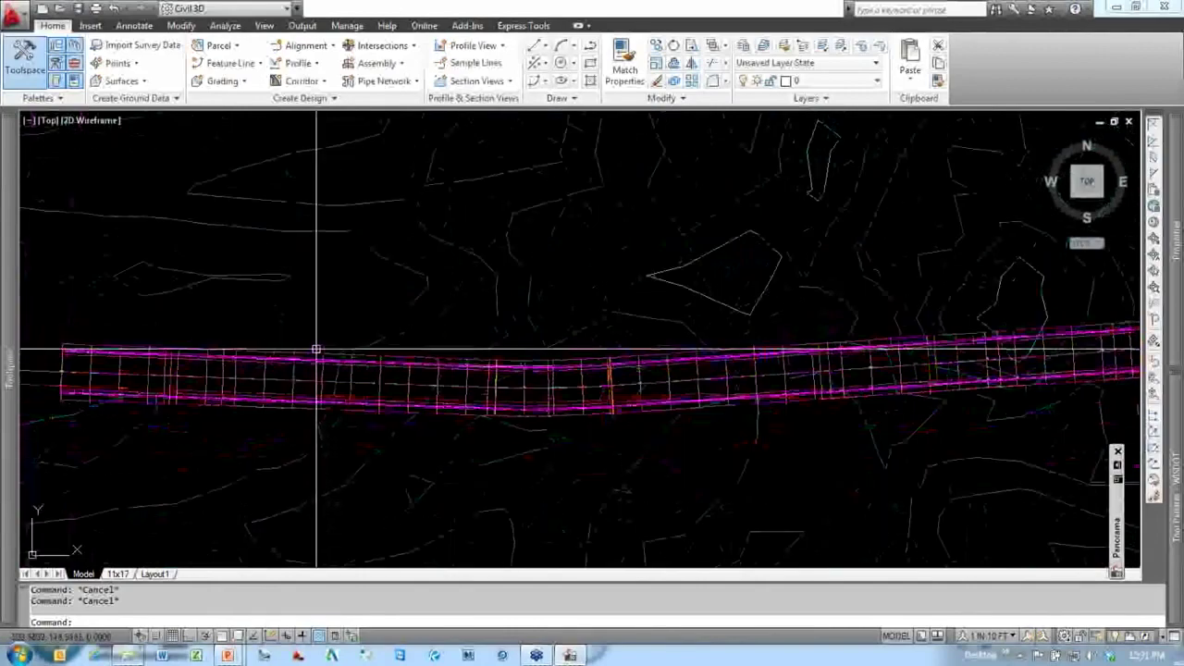
middle_drag(318, 344, 423, 331)
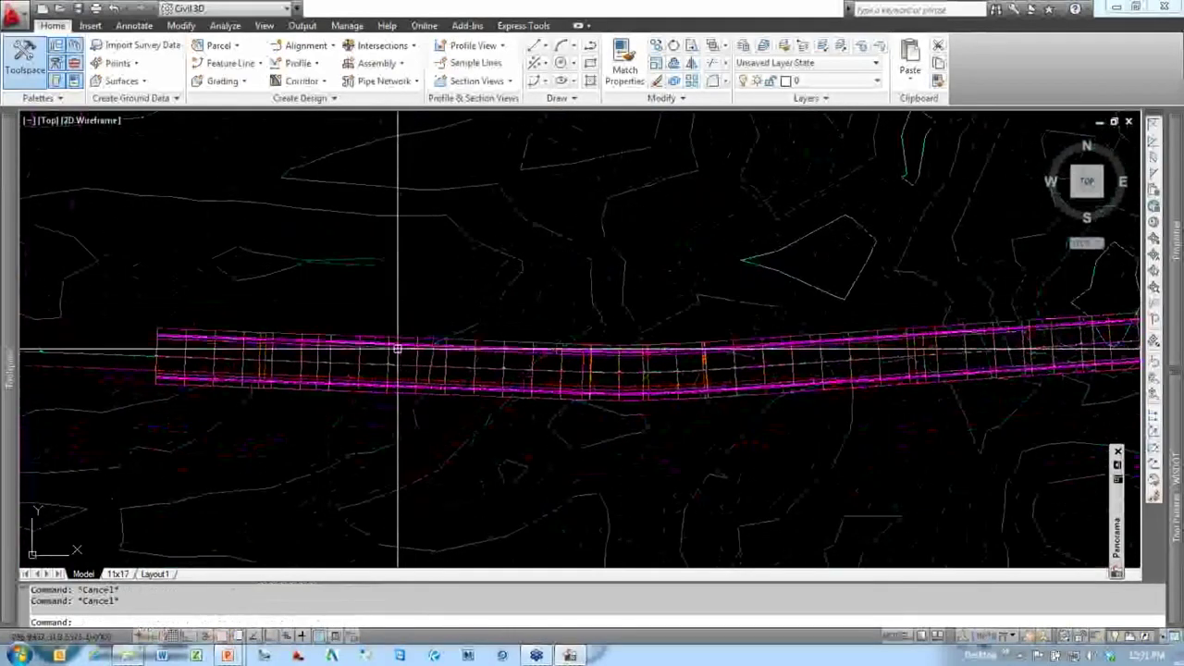
click(417, 336)
scroll(447, 303, down, 3)
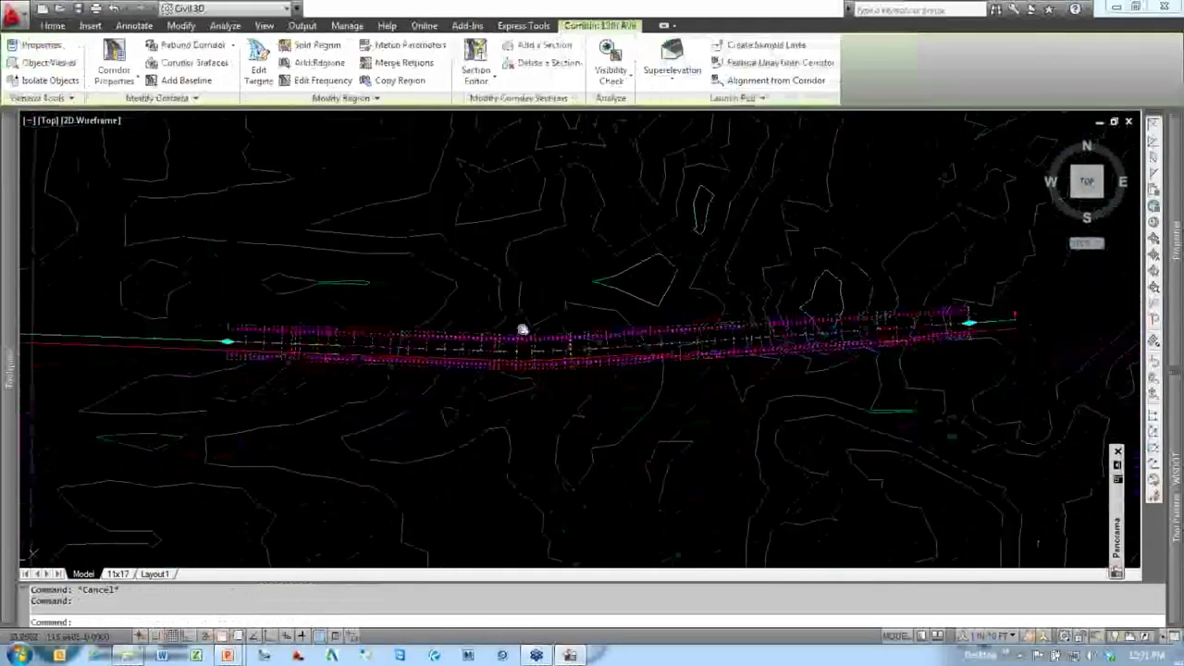
key(Escape)
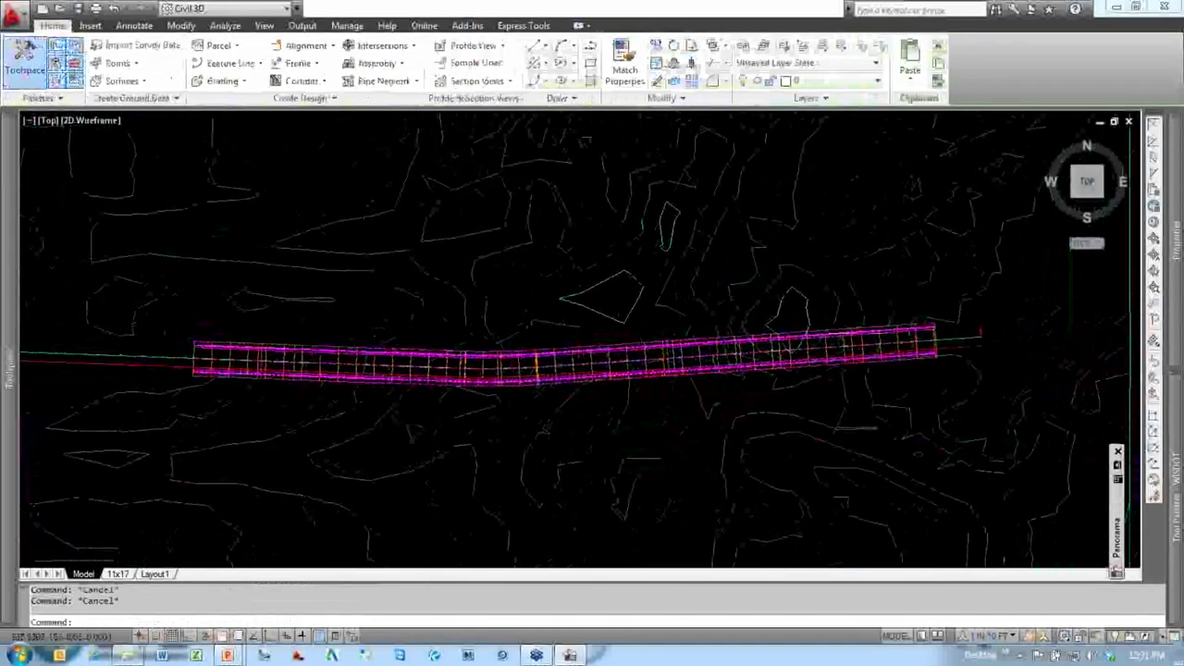
scroll(356, 324, up, 4)
Step: Open the 13th Ave corridor in the Section Editor
click(336, 343)
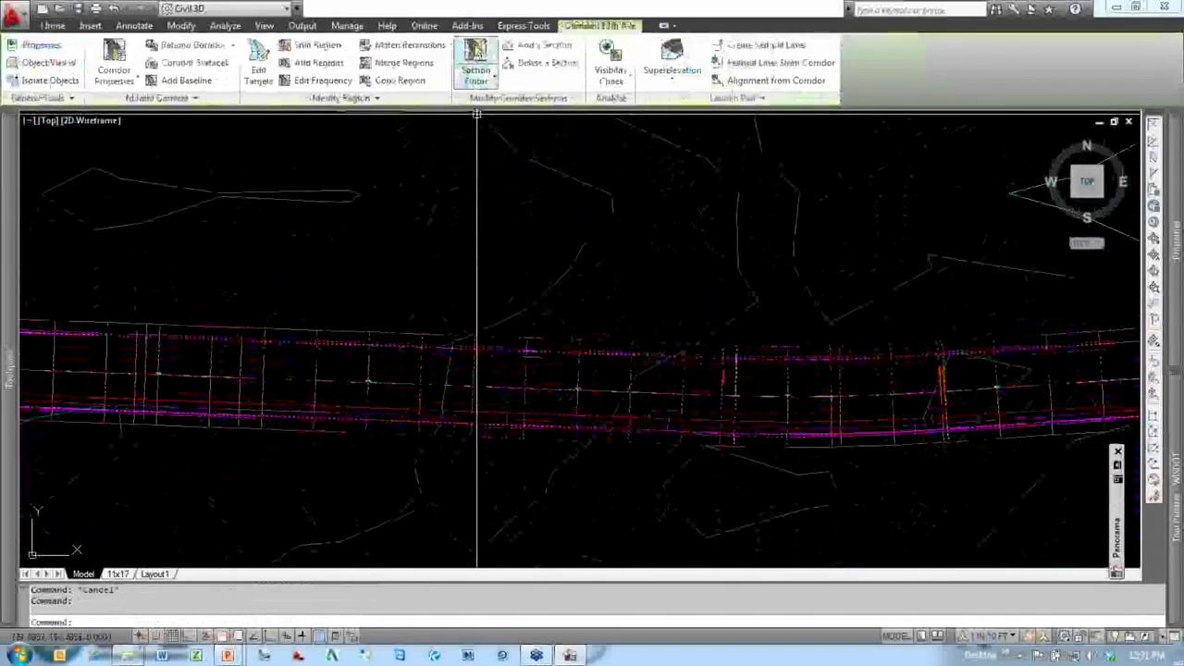
click(476, 49)
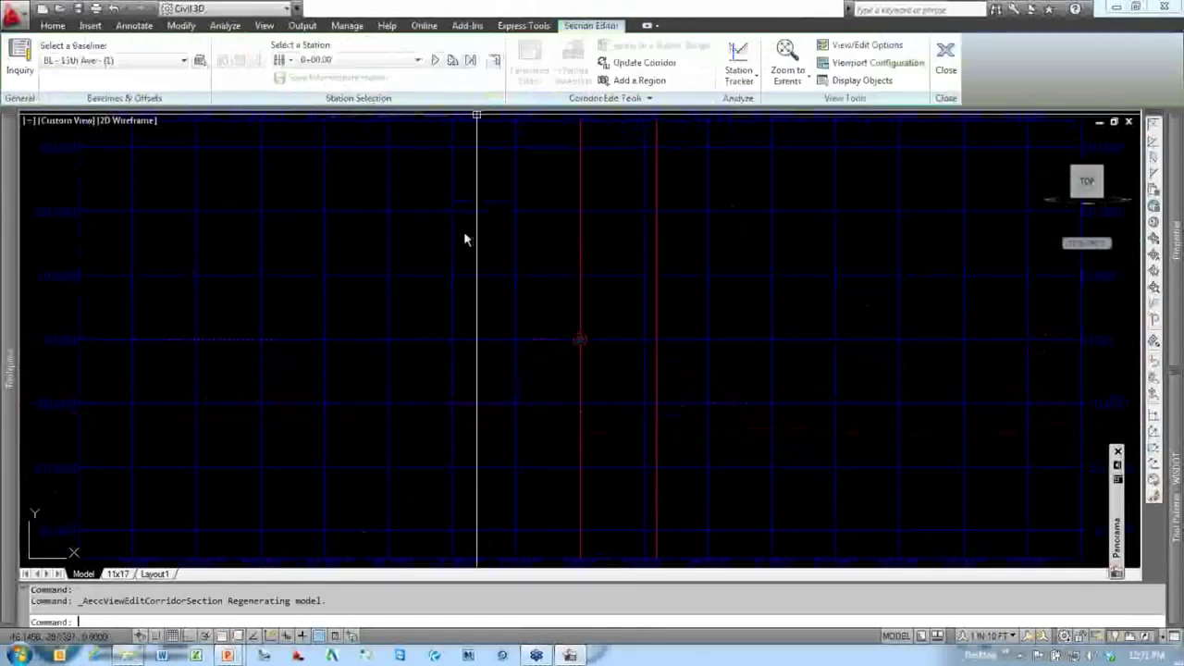
scroll(595, 283, down, 2)
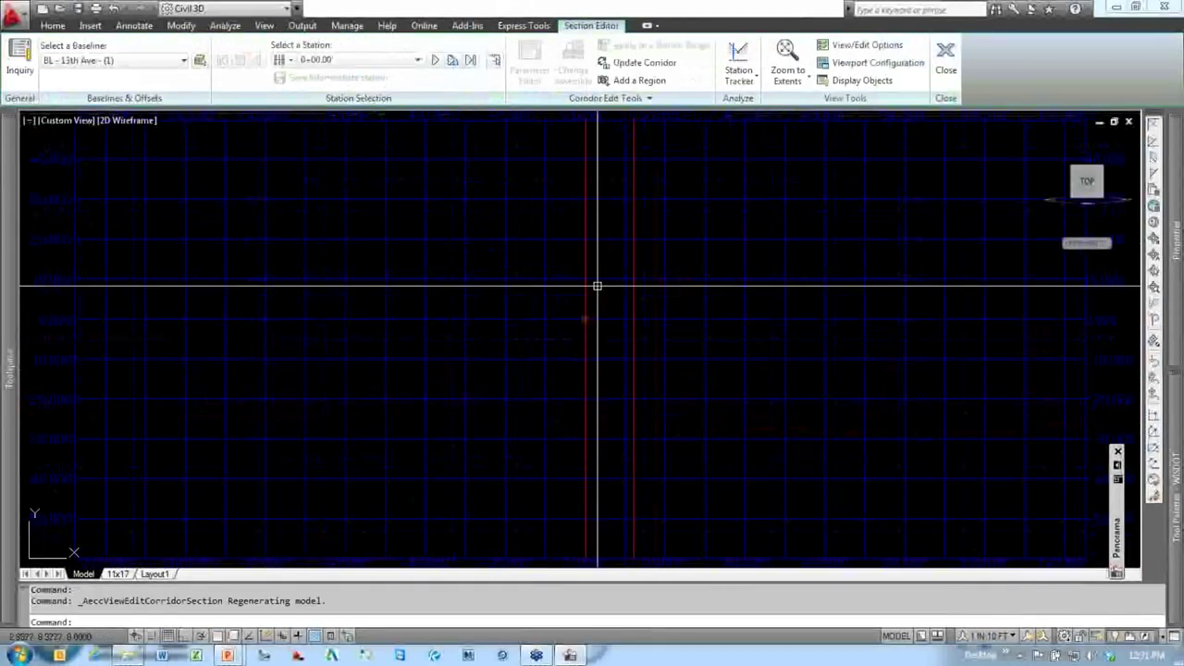
Step: Configure the Section Editor viewports as Three: Above, with Section in viewport 1, Plan in viewport 2 and Profile in viewport 3
click(875, 65)
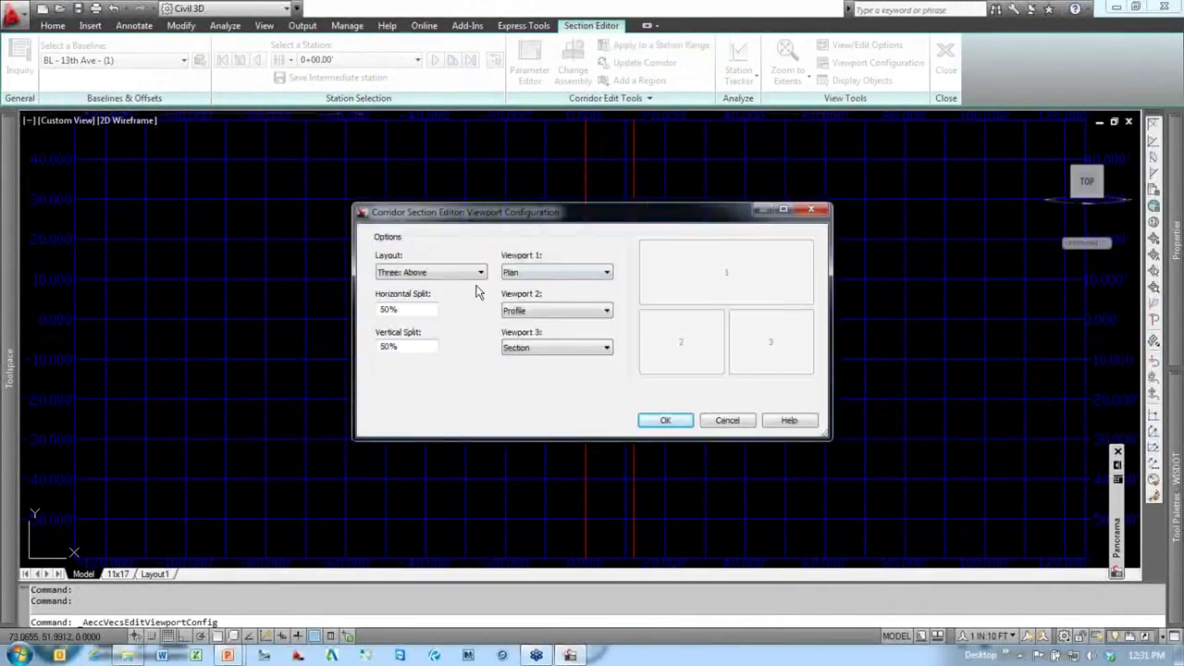
click(441, 278)
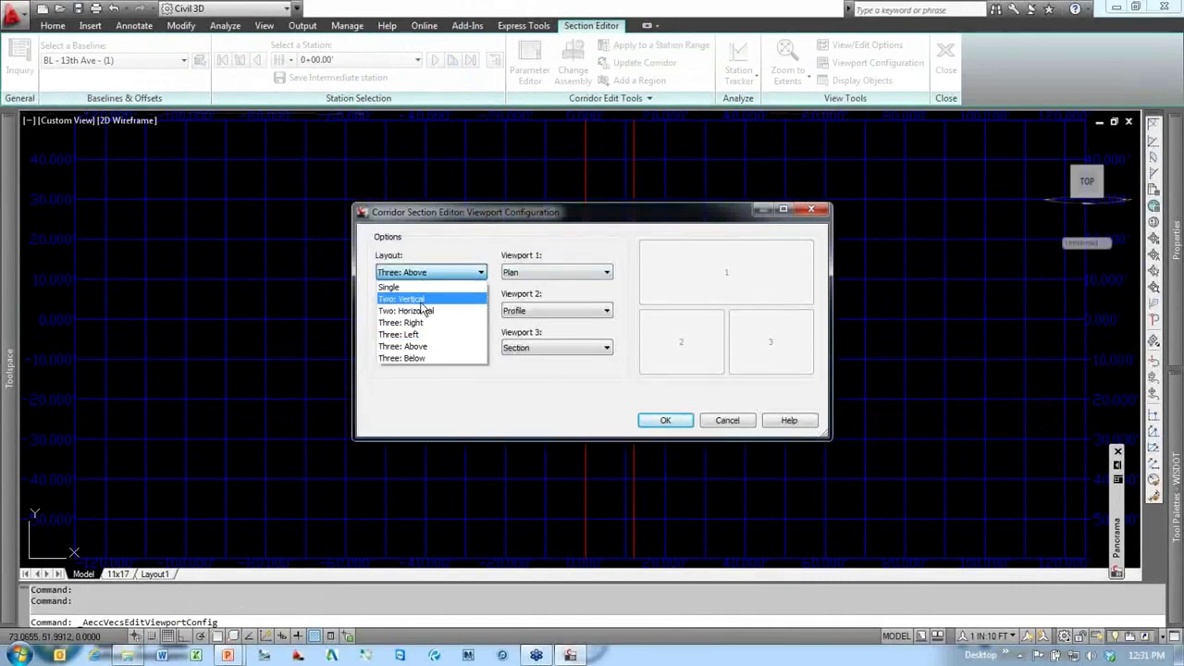
click(399, 346)
click(560, 273)
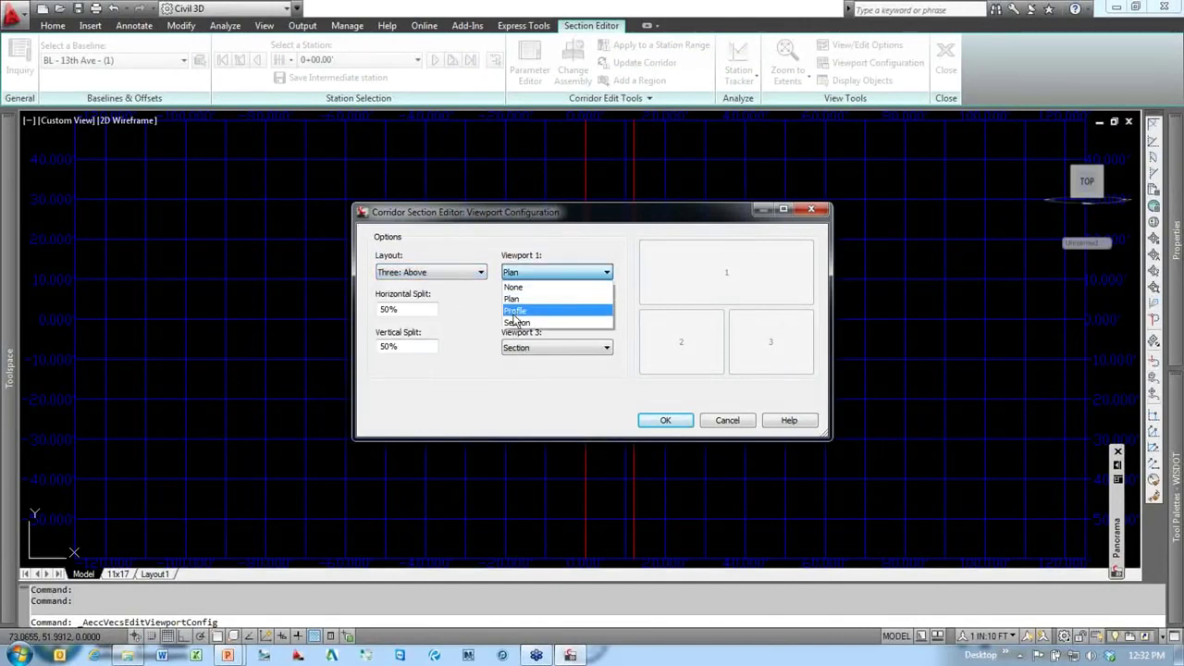
click(565, 320)
click(564, 313)
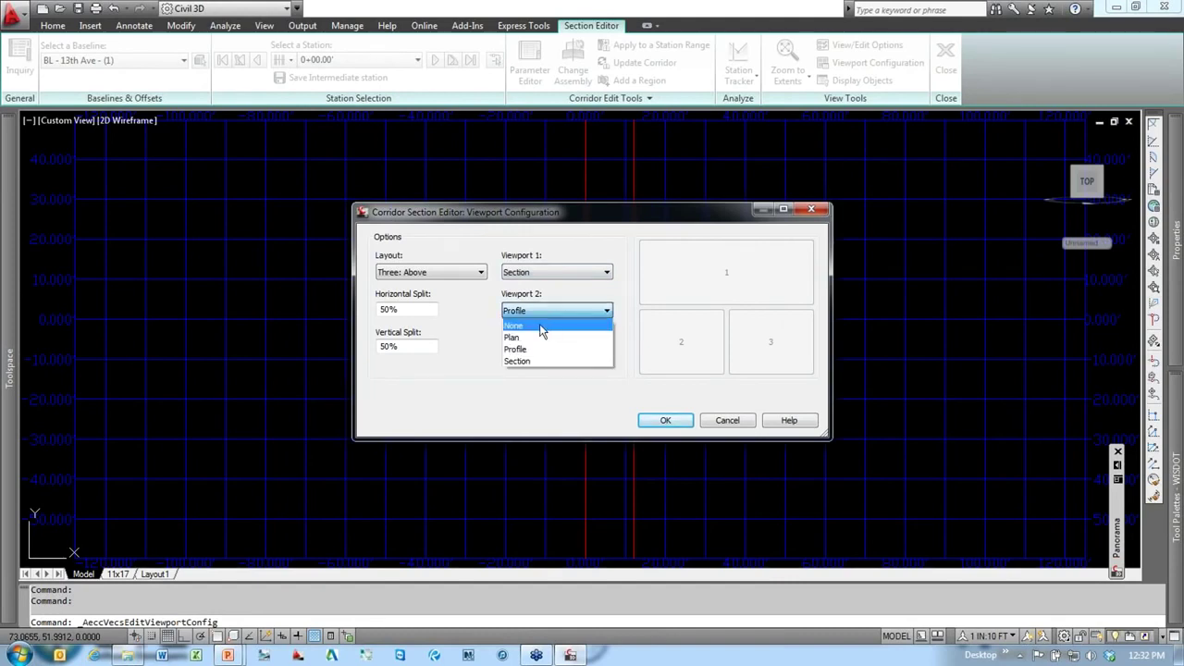
click(558, 334)
click(536, 350)
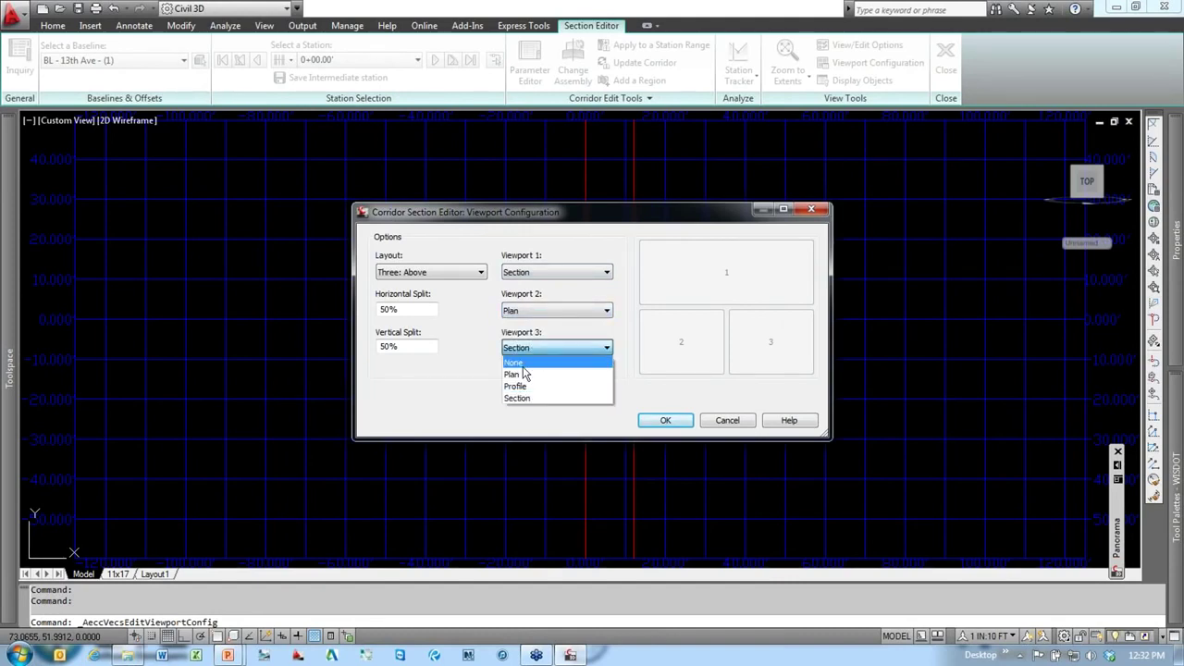
click(523, 387)
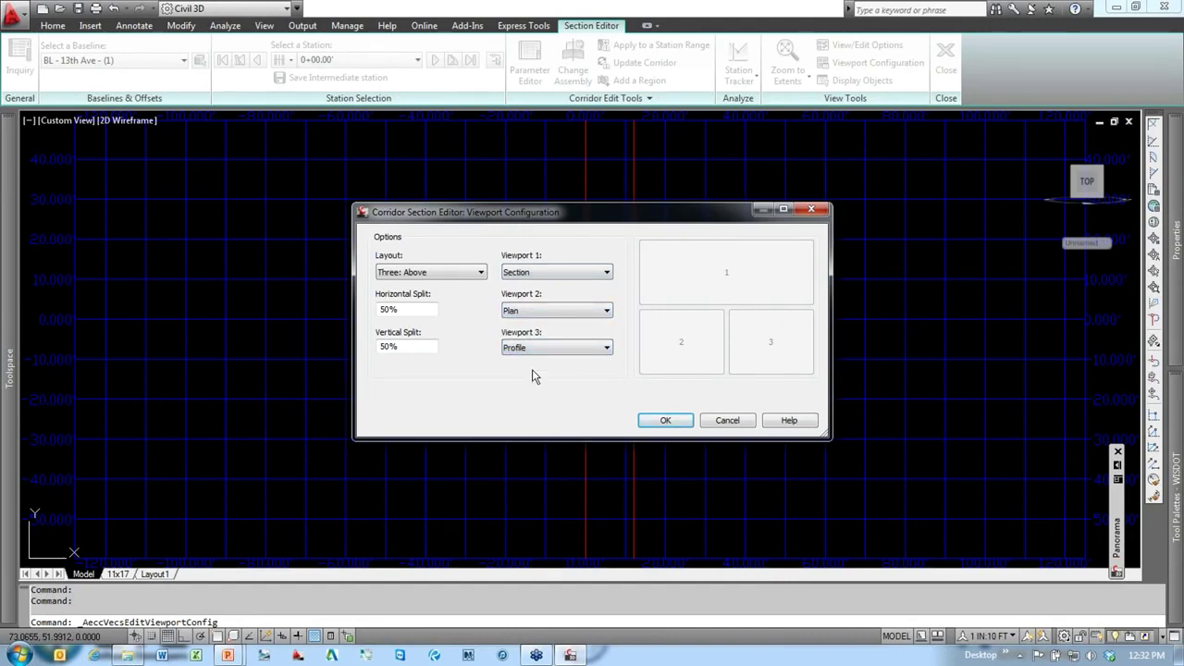
Step: Accept the viewport configuration and turn on the option to apply it with the Section Editor
click(679, 422)
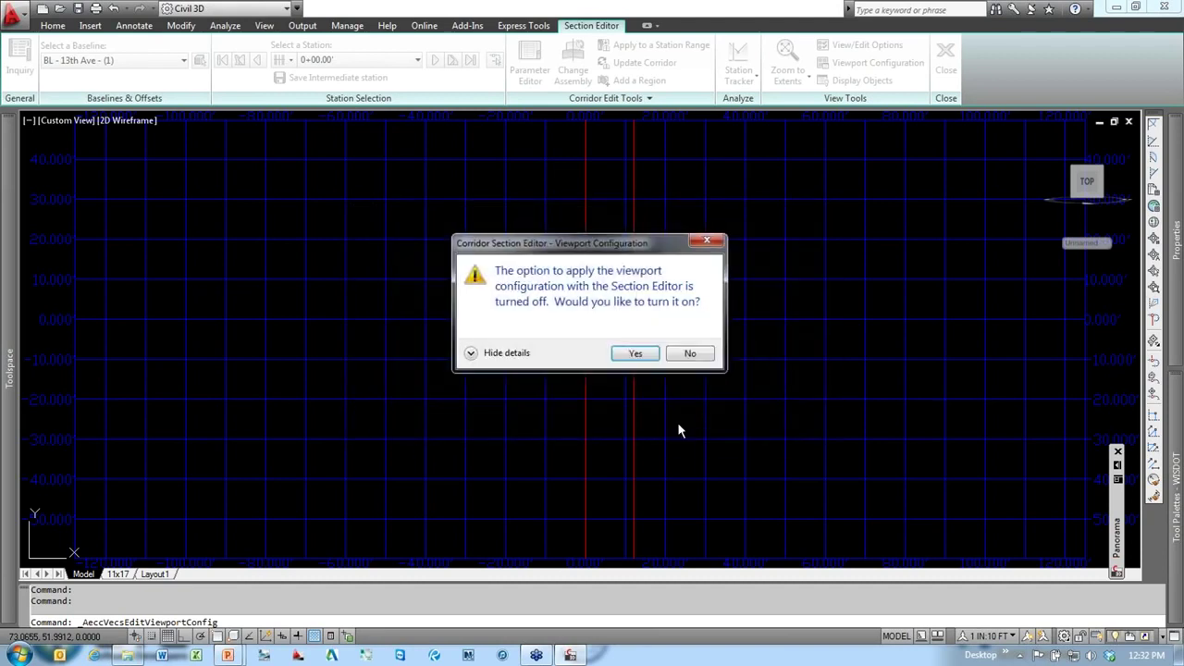
drag(642, 248, 595, 248)
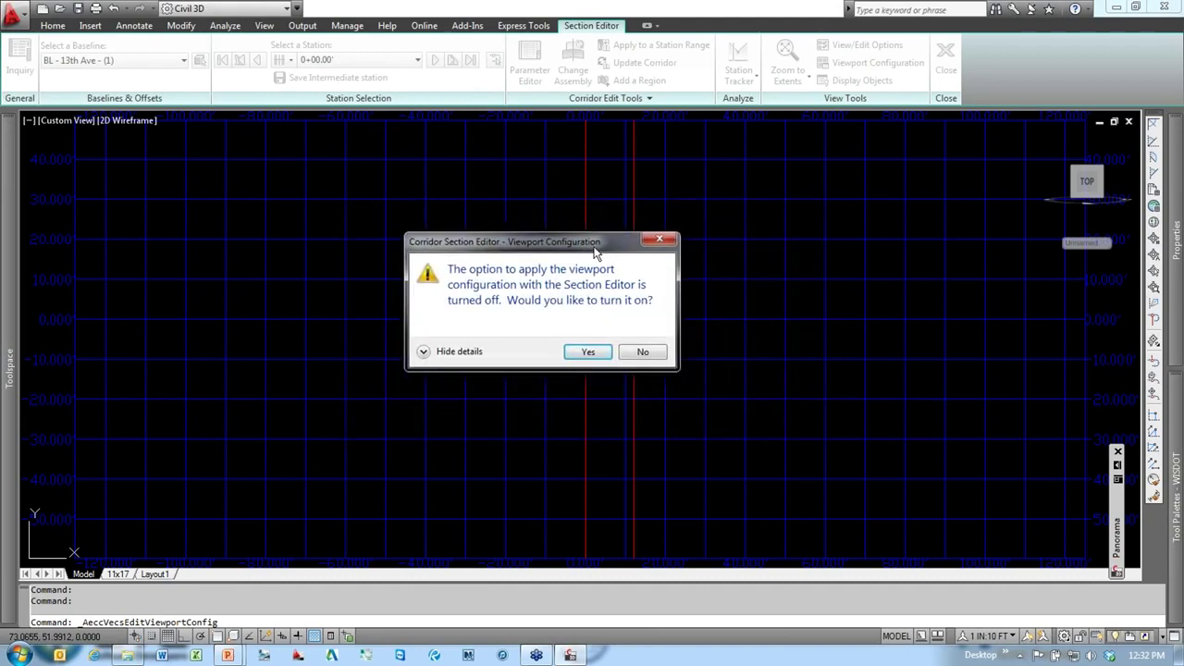
click(588, 352)
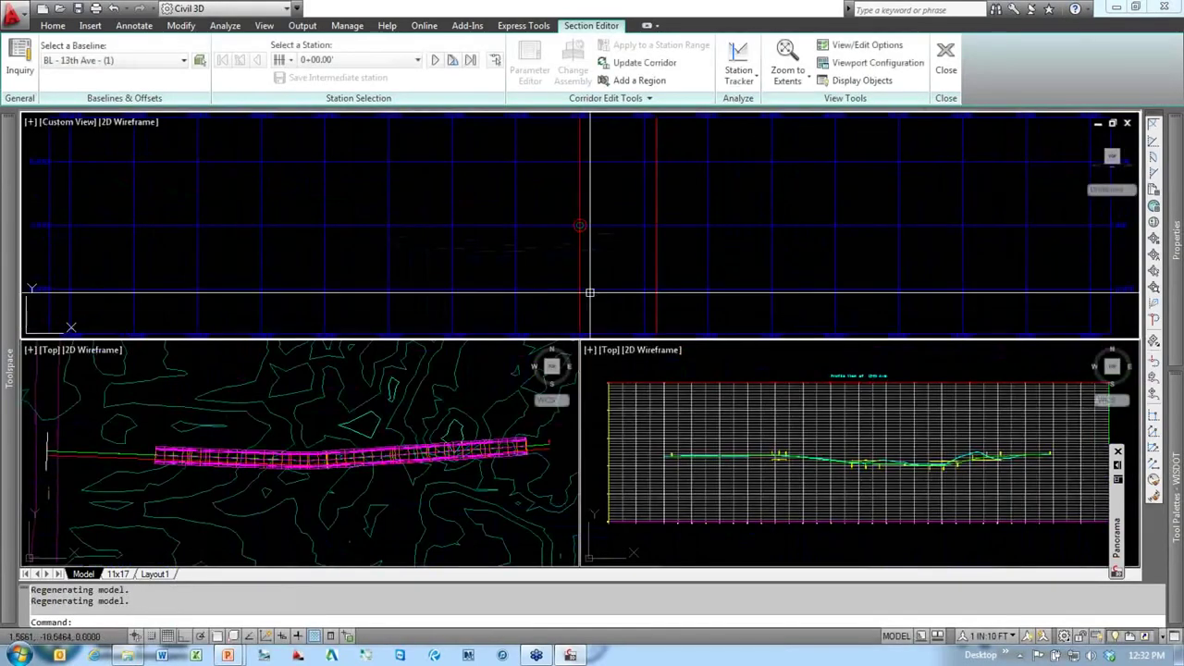
Step: Select the station tracker line at the start of the 13th Ave alignment in the plan viewport
click(613, 255)
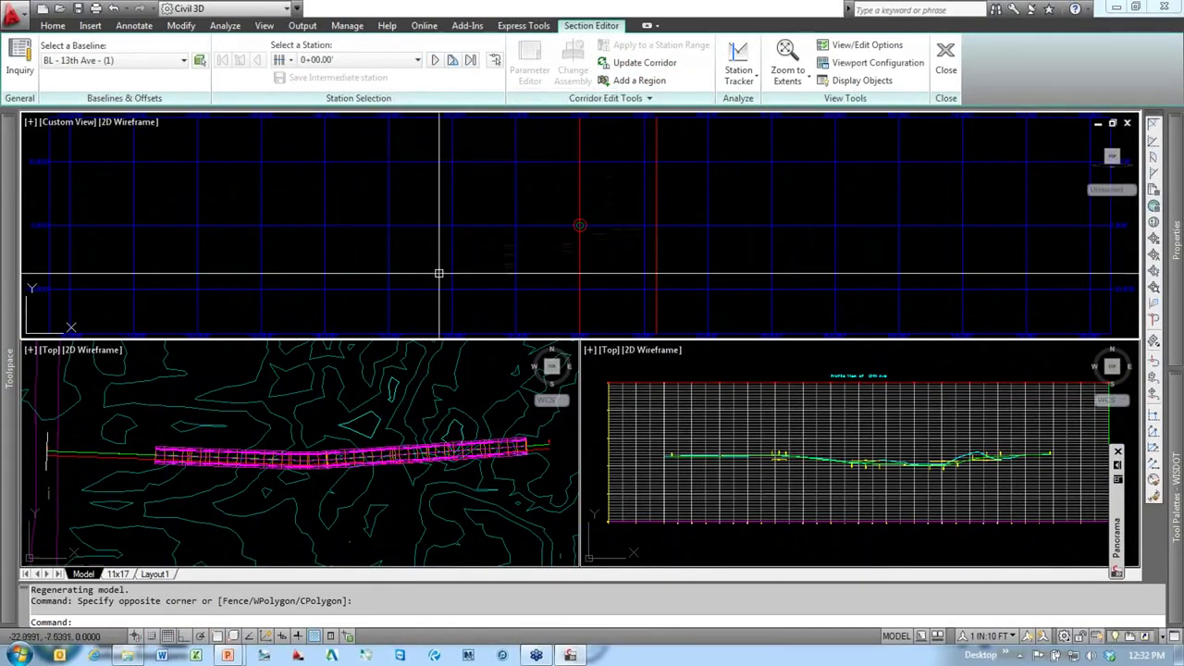
click(213, 383)
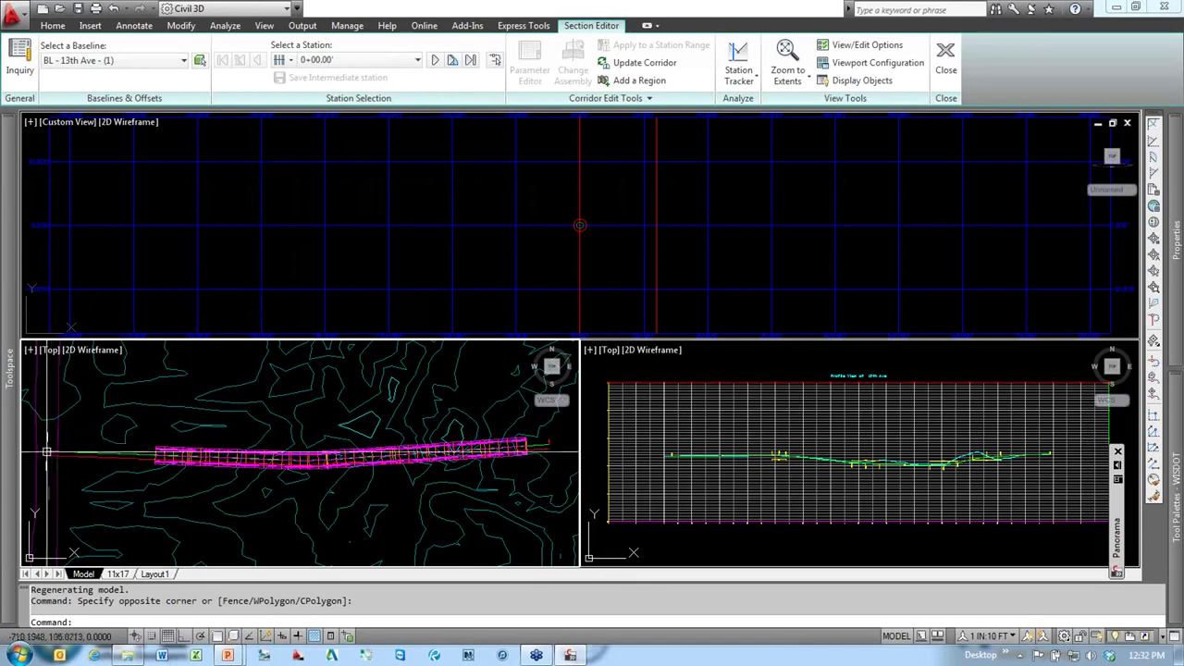
middle_drag(47, 460, 90, 449)
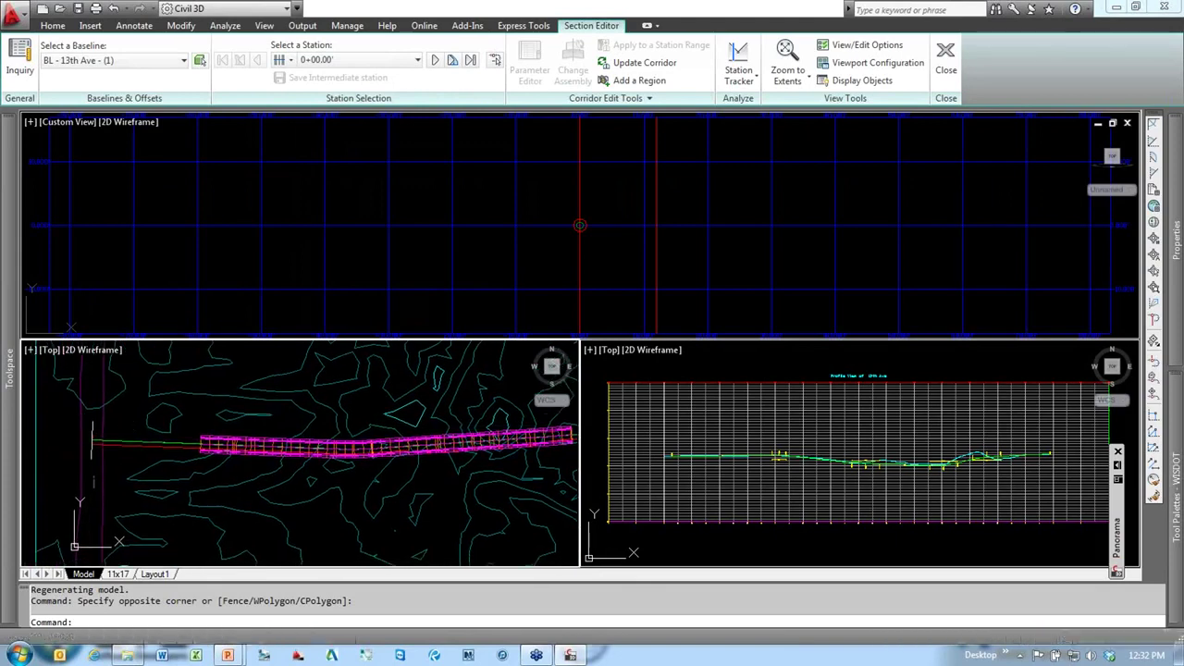
click(92, 429)
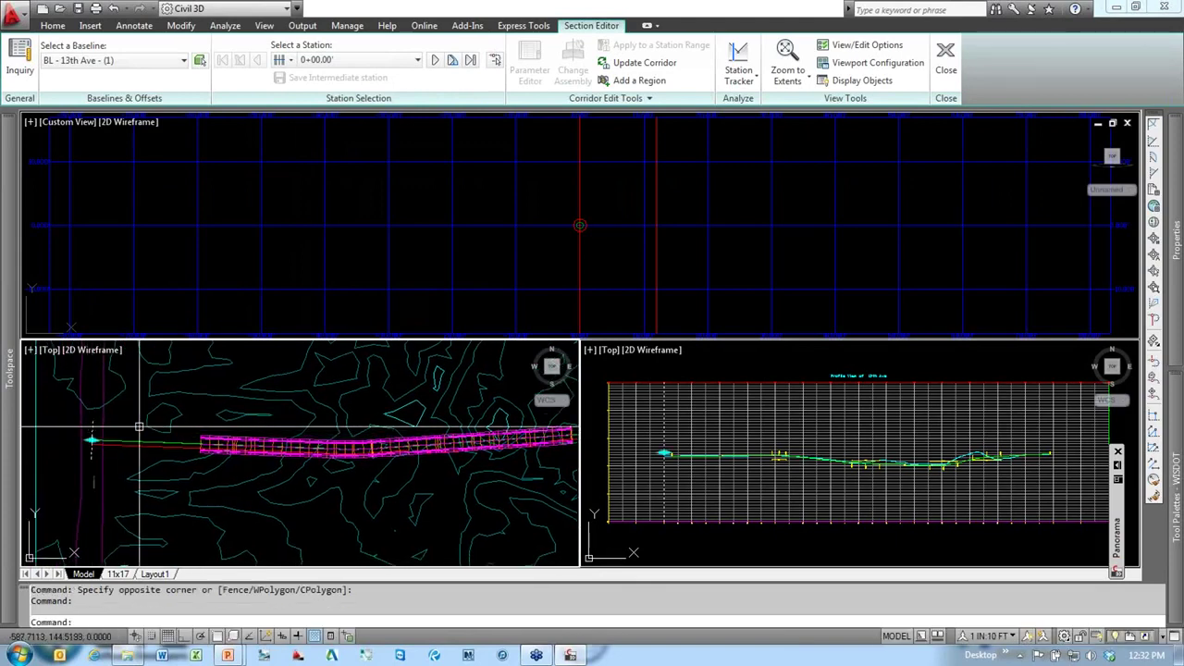
Step: Move the station tracker in the plan viewport along the 13th Ave corridor to station 6+25
click(92, 440)
click(318, 435)
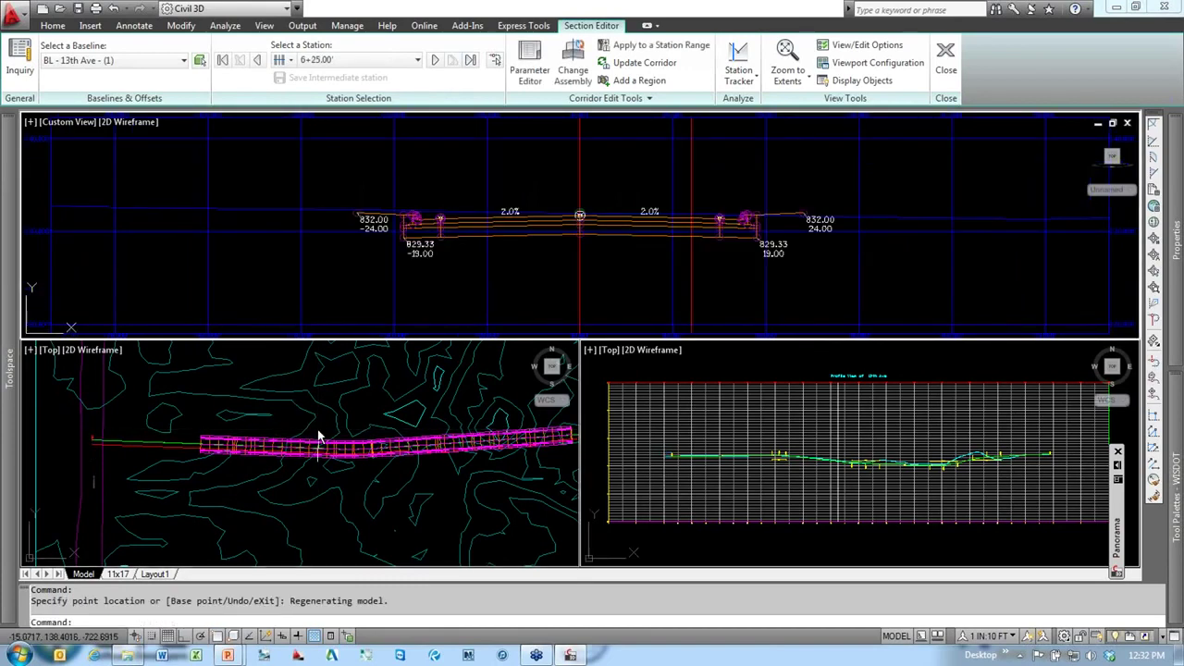
click(361, 409)
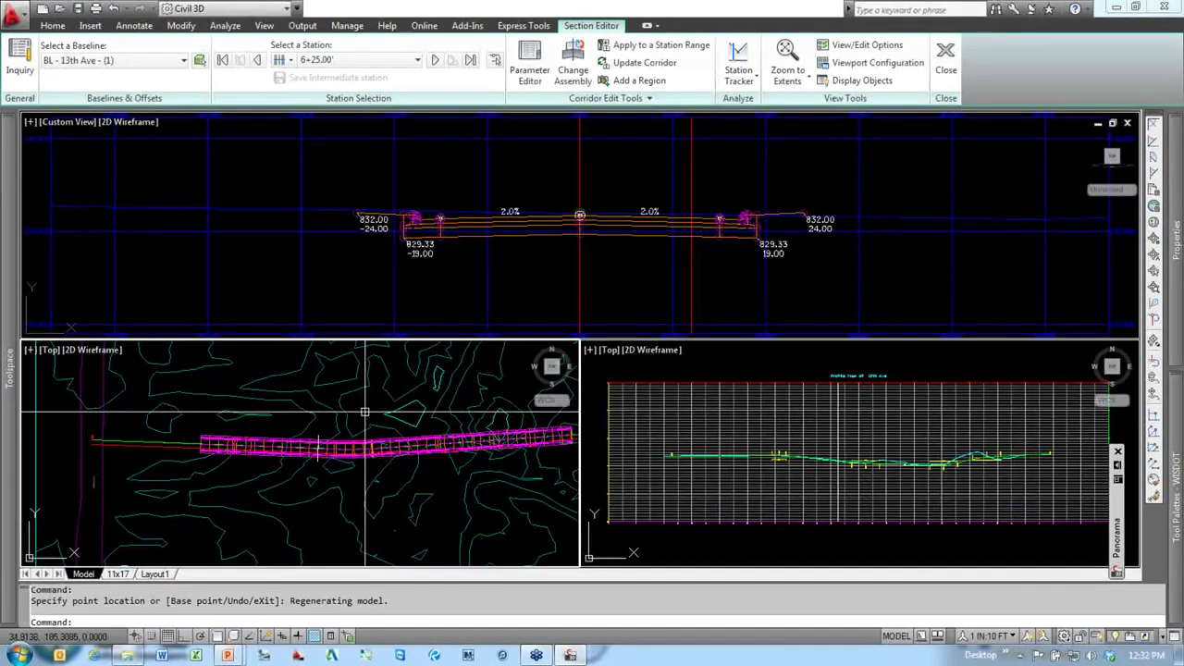
click(390, 432)
key(Escape)
key(Escape)
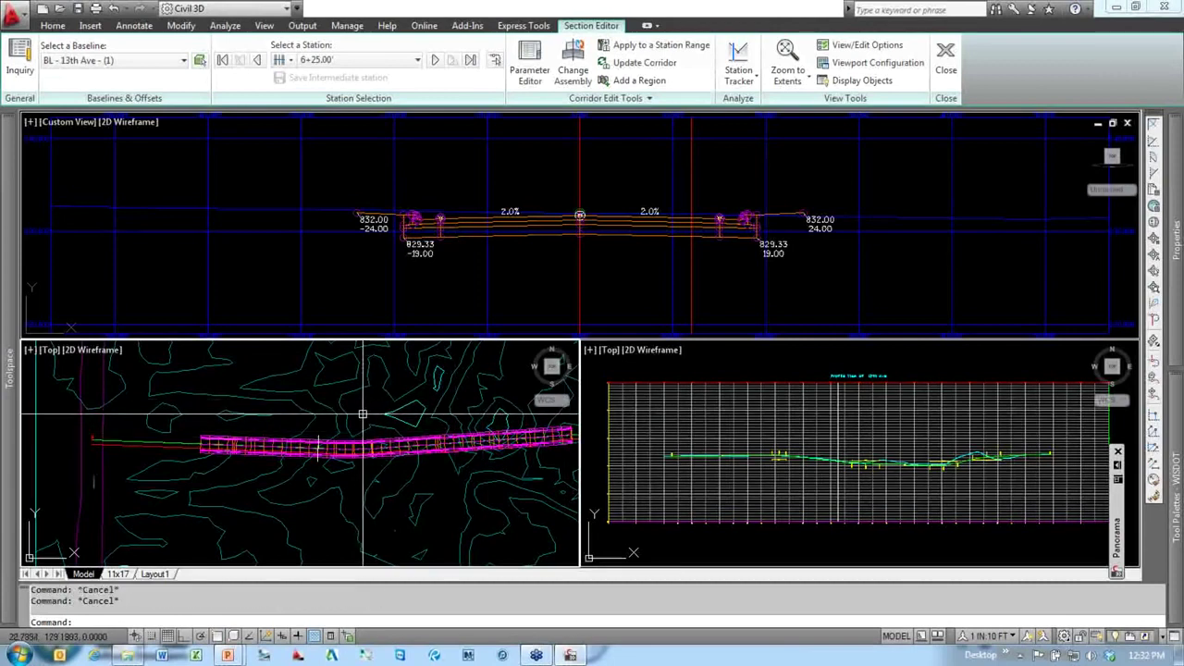
Step: Examine the cross section at station 6+25 and the matching stretch of the corridor in the plan viewport
mouse_move(340, 422)
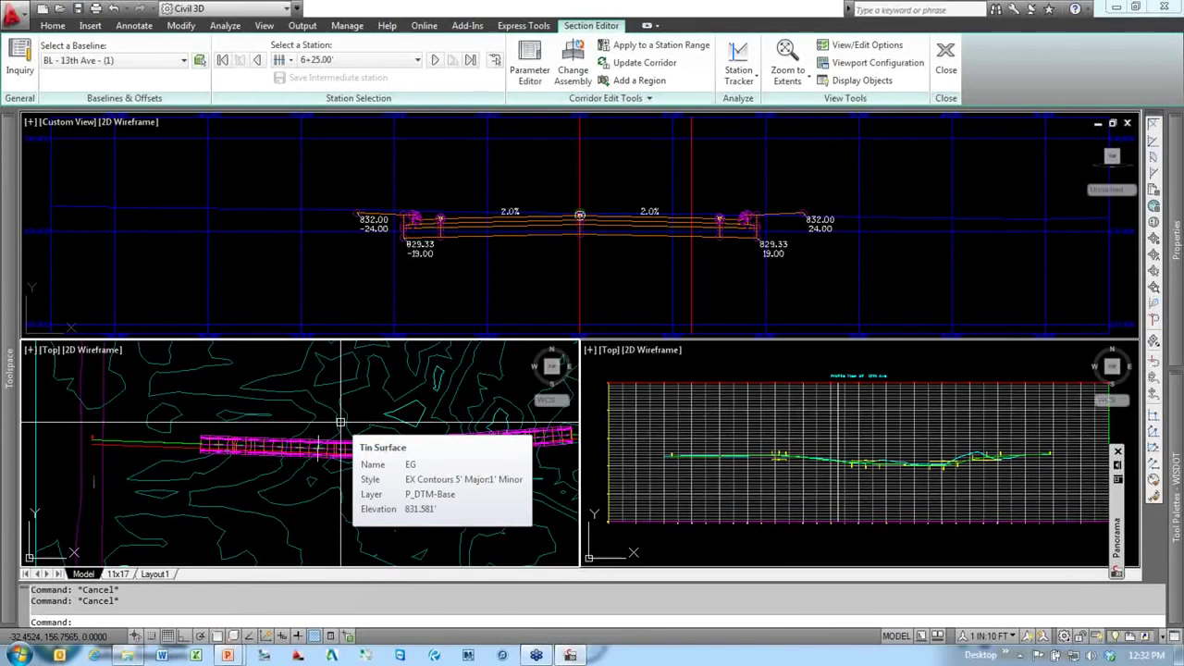
click(252, 370)
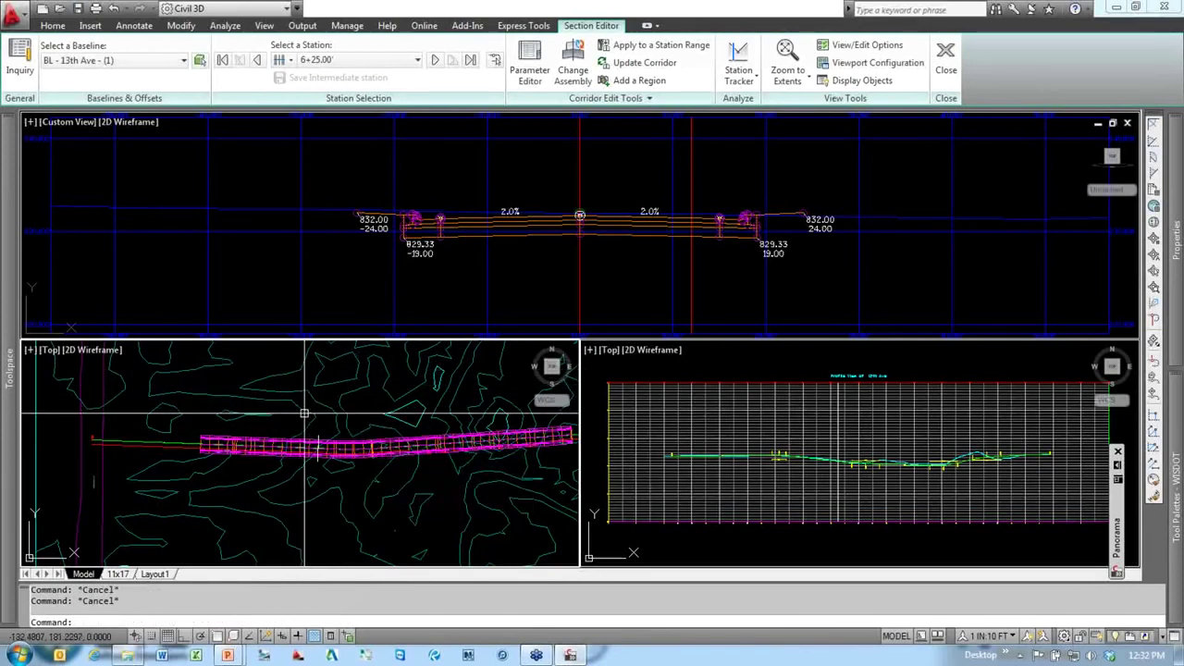
click(599, 291)
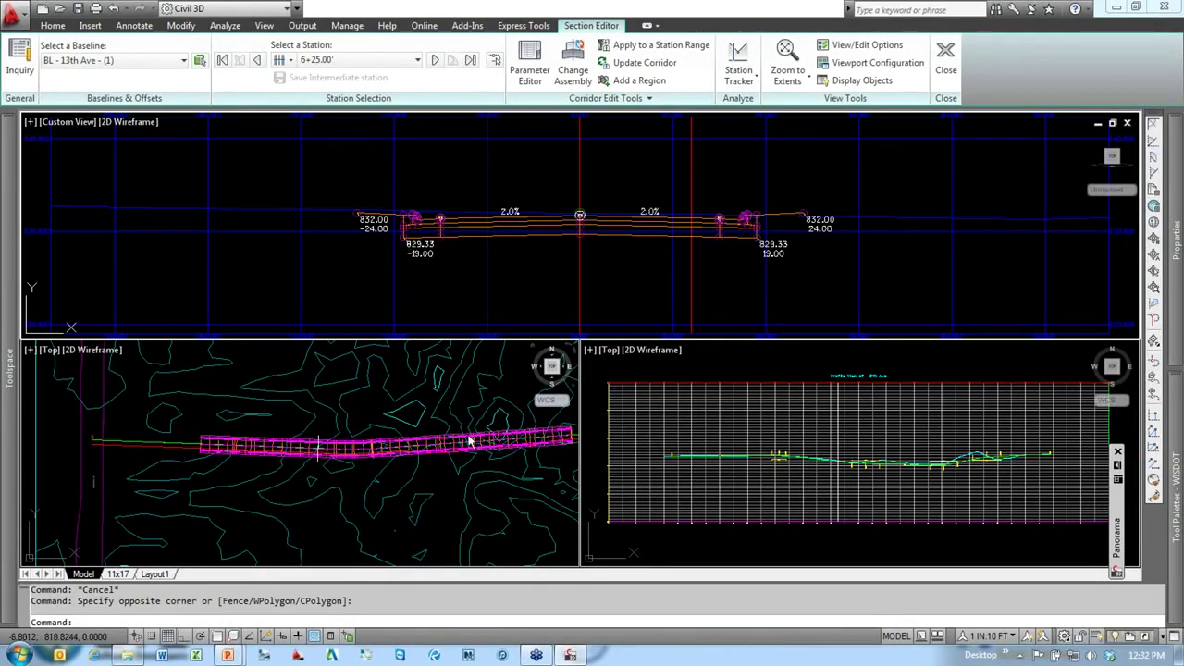
click(319, 447)
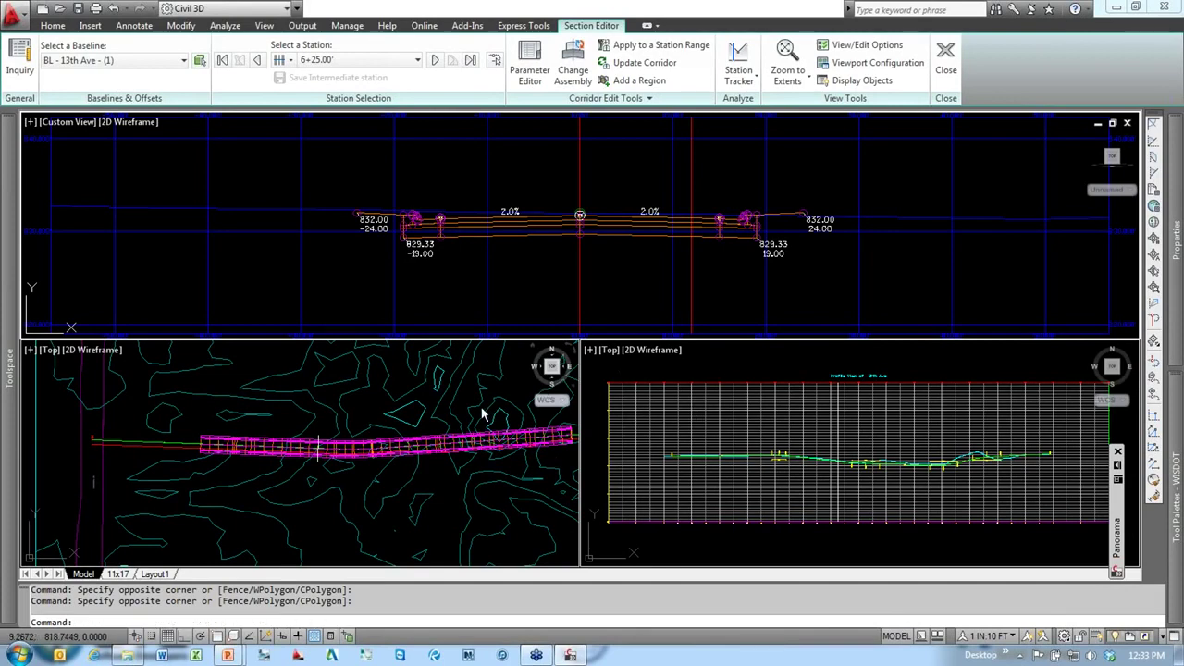
scroll(824, 199, up, 3)
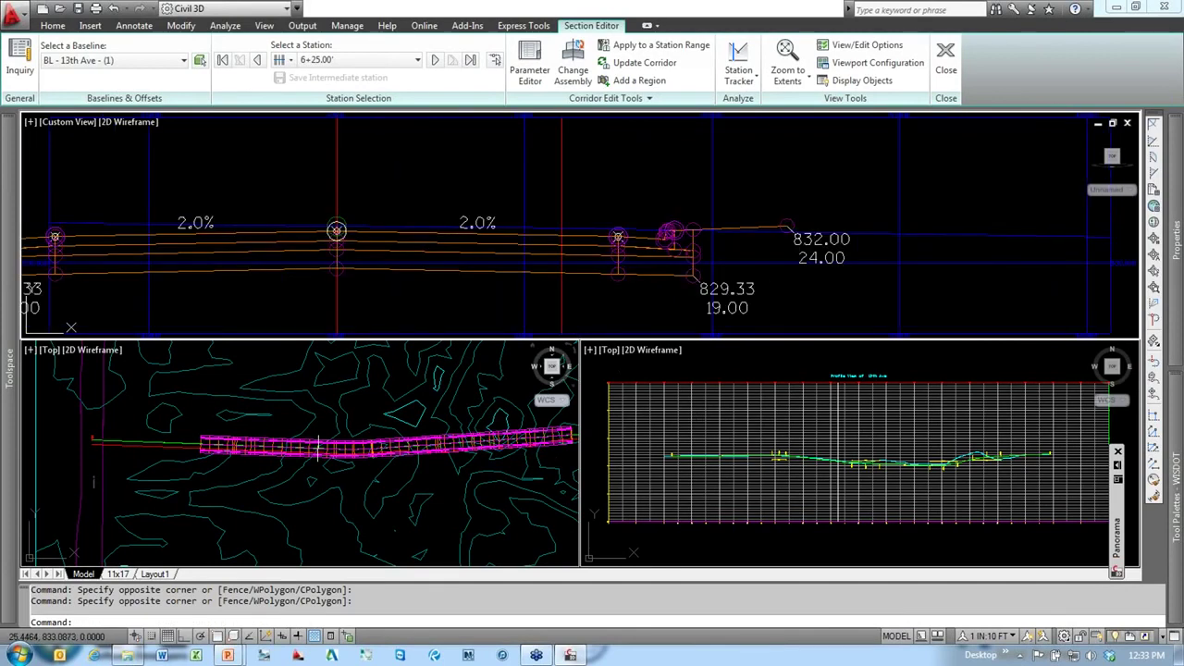
scroll(834, 218, down, 4)
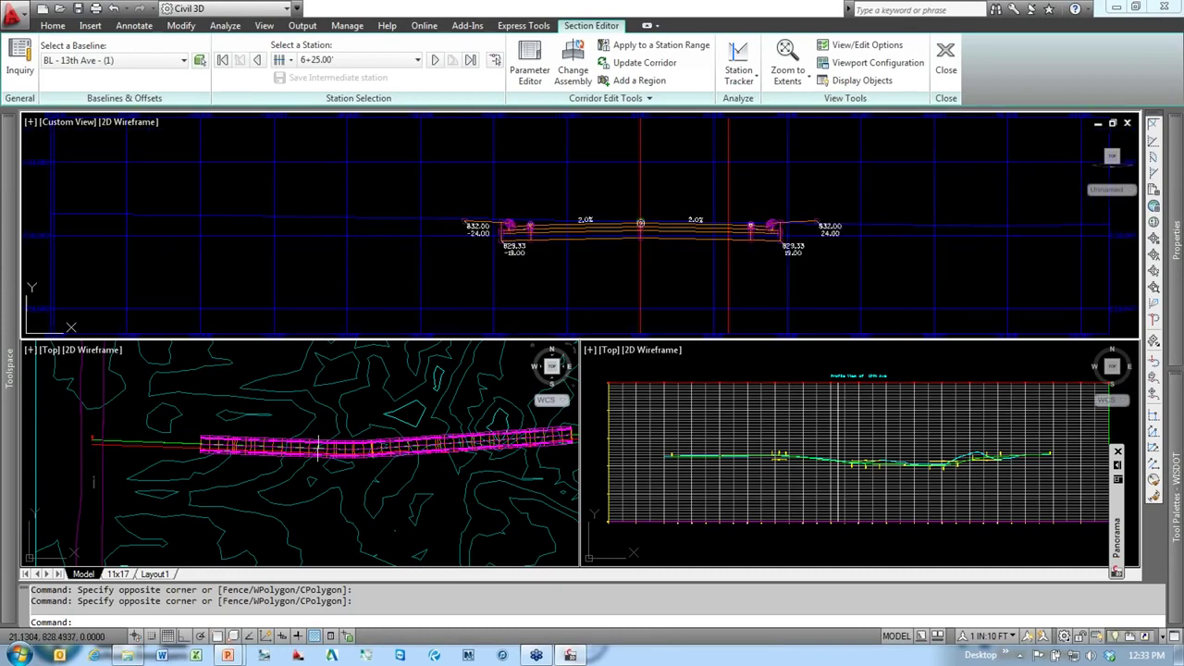
mouse_move(440, 456)
middle_down()
mouse_move(384, 454)
mouse_move(420, 450)
middle_up()
scroll(419, 451, up, 5)
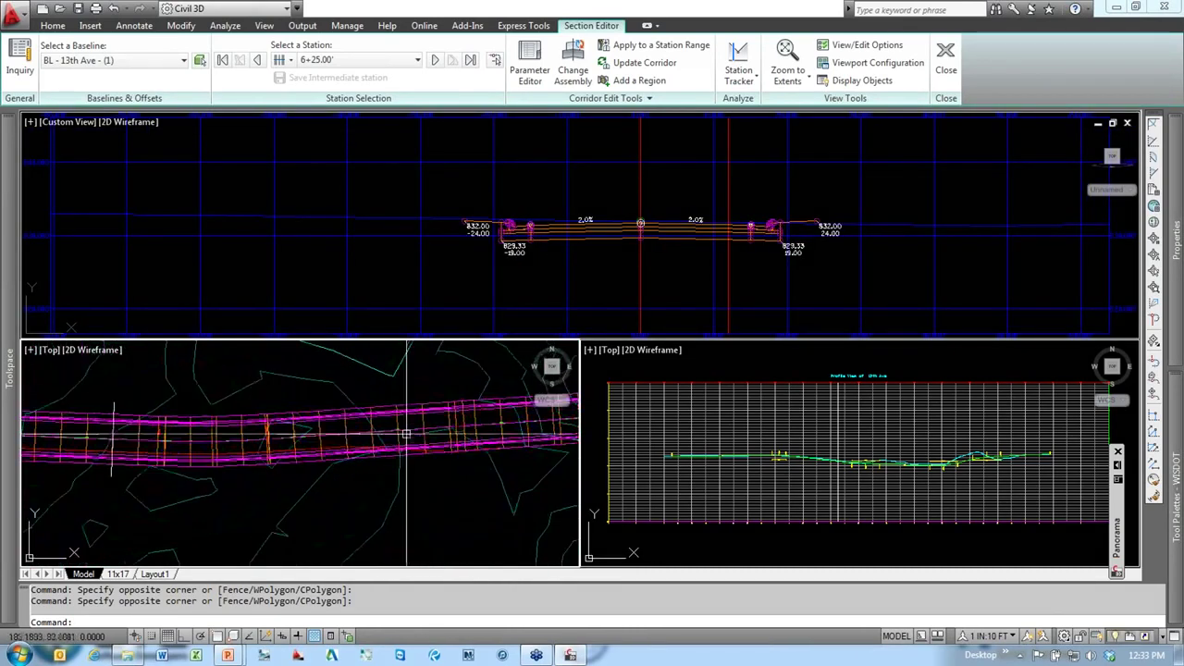
middle_drag(422, 388, 400, 438)
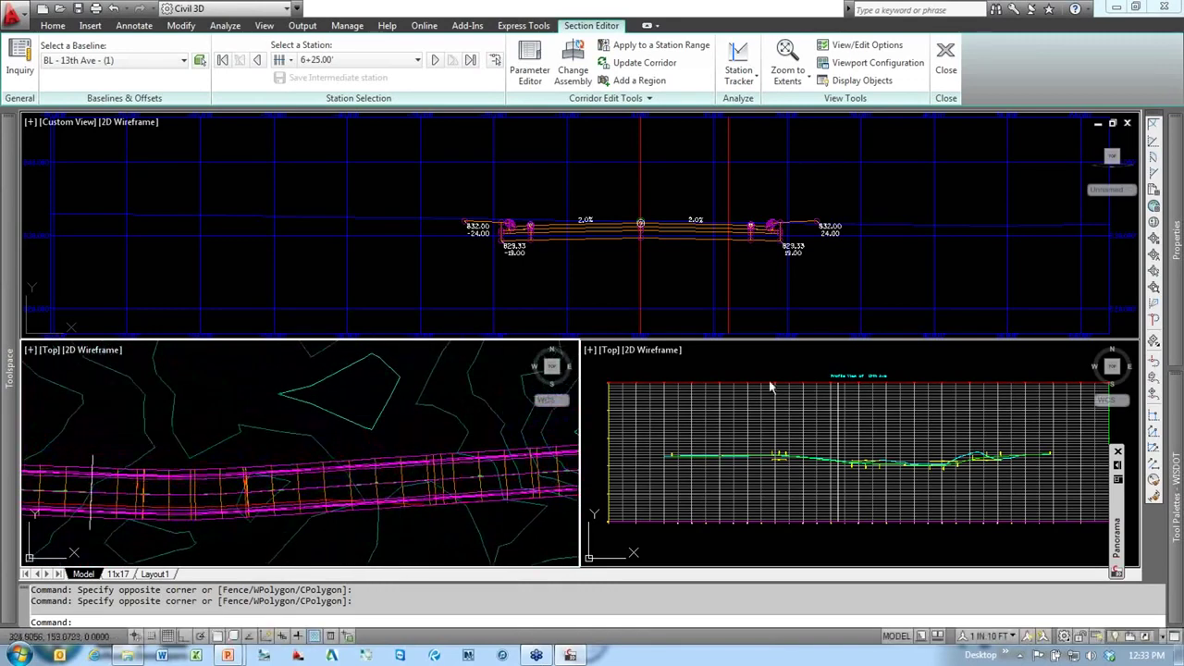
Step: Examine the assembly's GenCF (Right) daylight subassembly and its cut and fill slopes in the profile viewport
click(793, 361)
scroll(792, 361, down, 10)
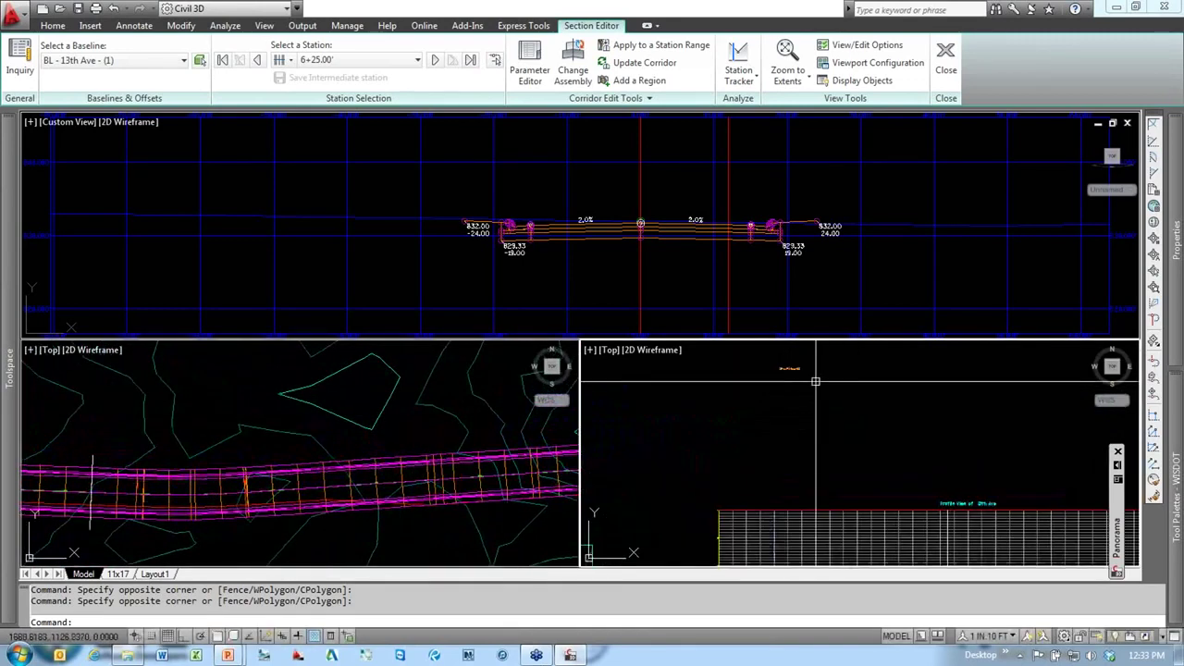
scroll(788, 363, up, 8)
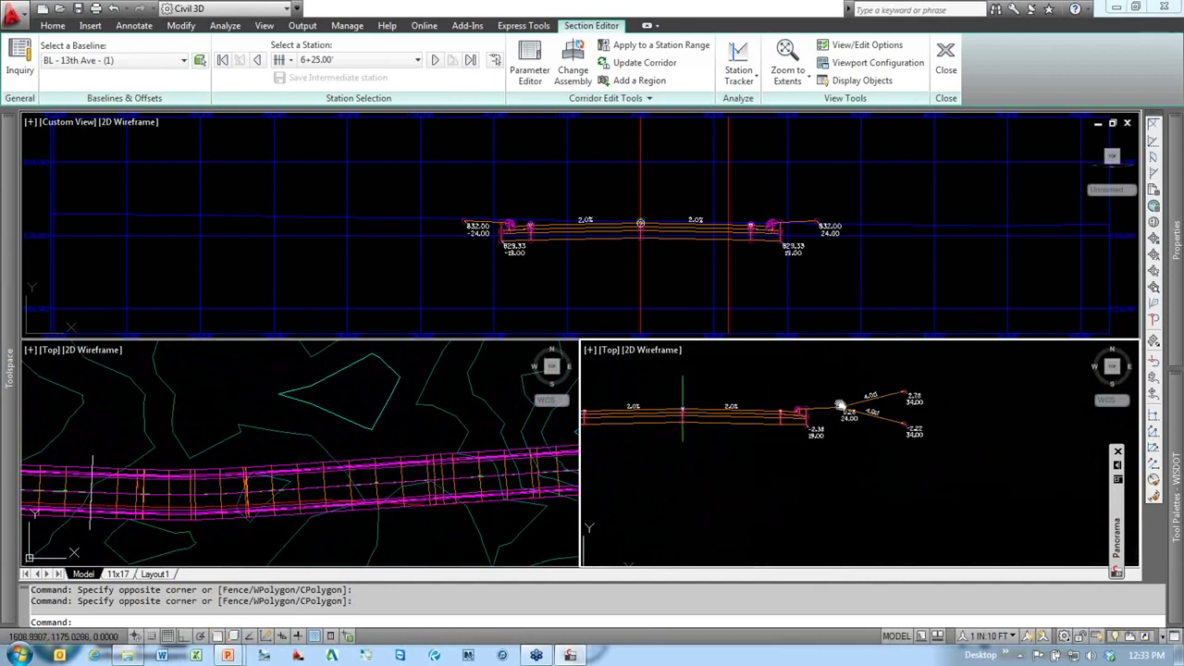
middle_drag(846, 403, 805, 445)
scroll(805, 444, up, 5)
click(836, 417)
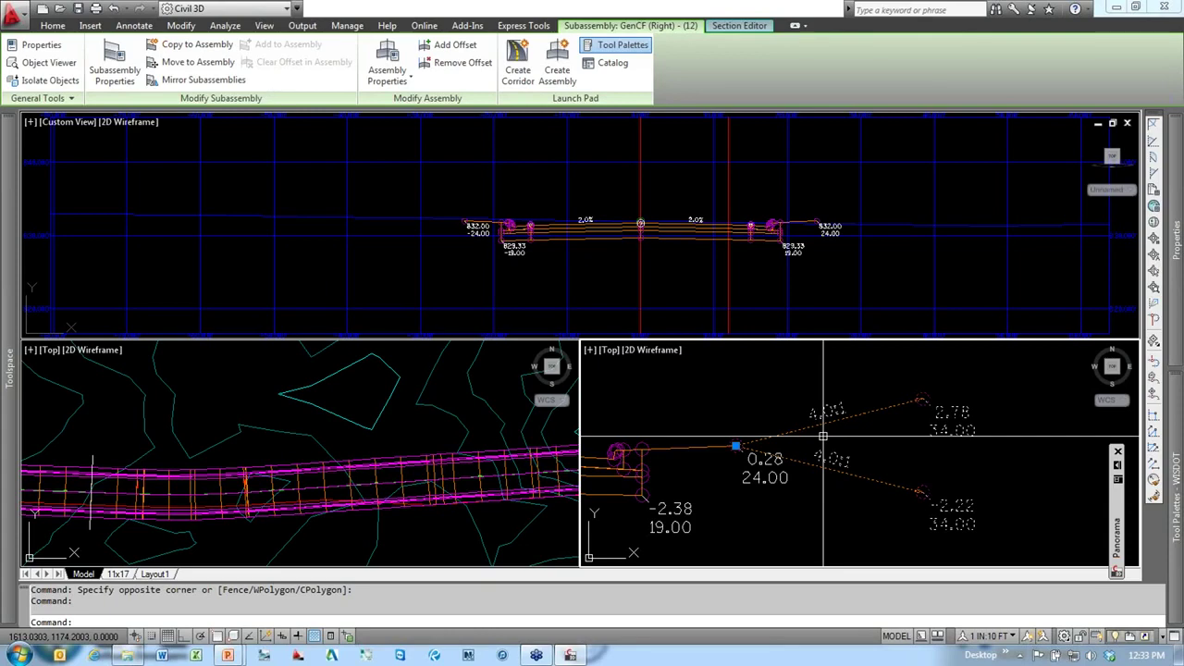
click(908, 256)
key(Escape)
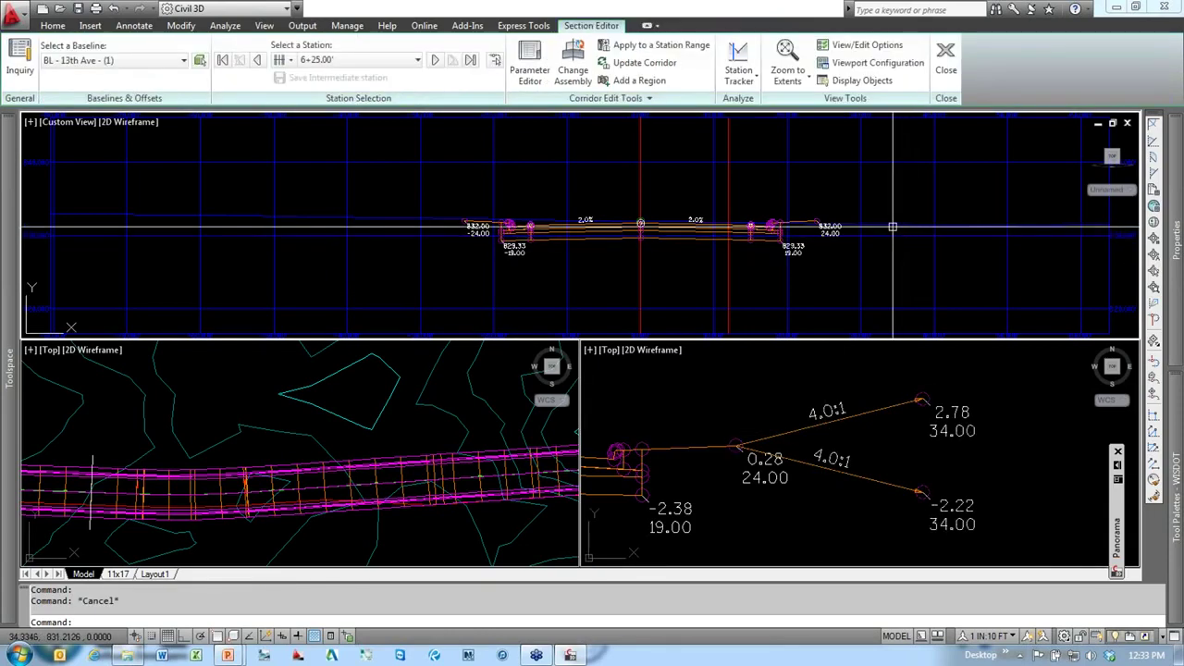
Step: Edit the EG surface's style so its Surface Section component is yellow in the Section view direction
click(891, 225)
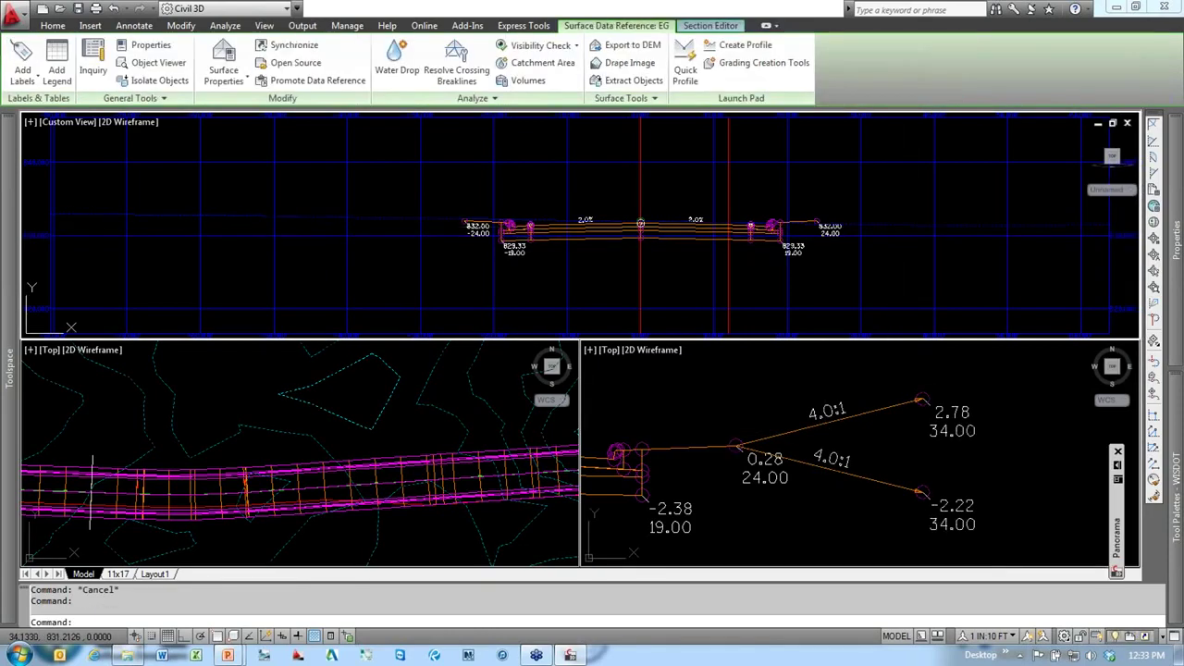
right_click(889, 210)
click(953, 442)
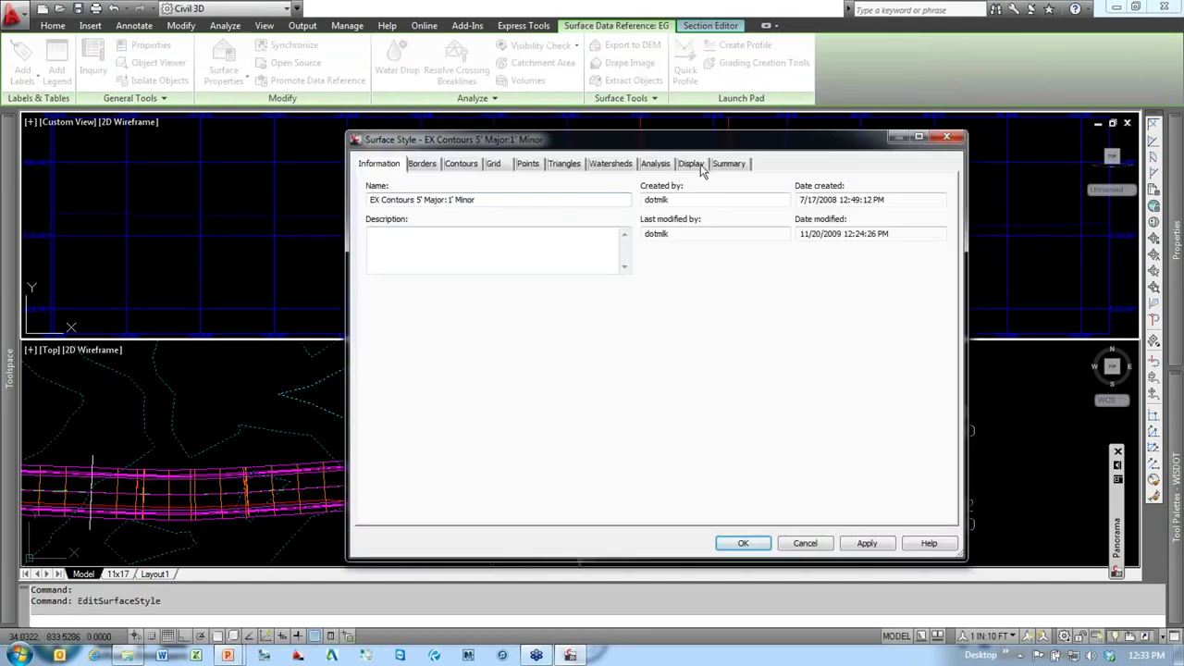
click(691, 164)
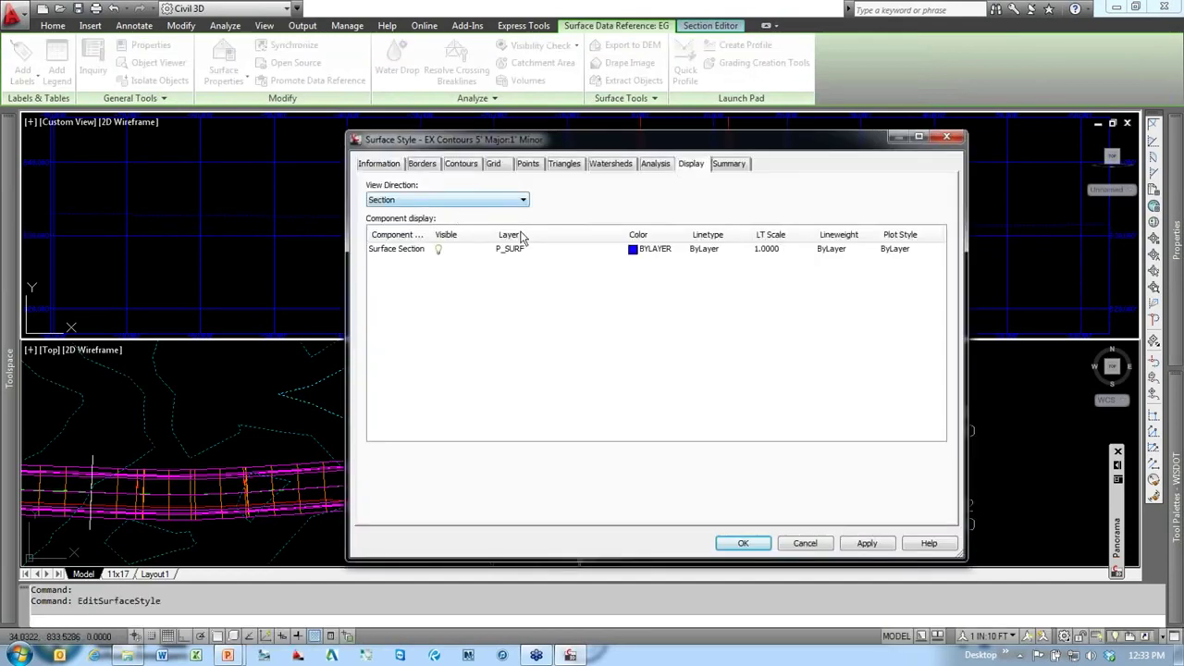
click(633, 250)
click(608, 427)
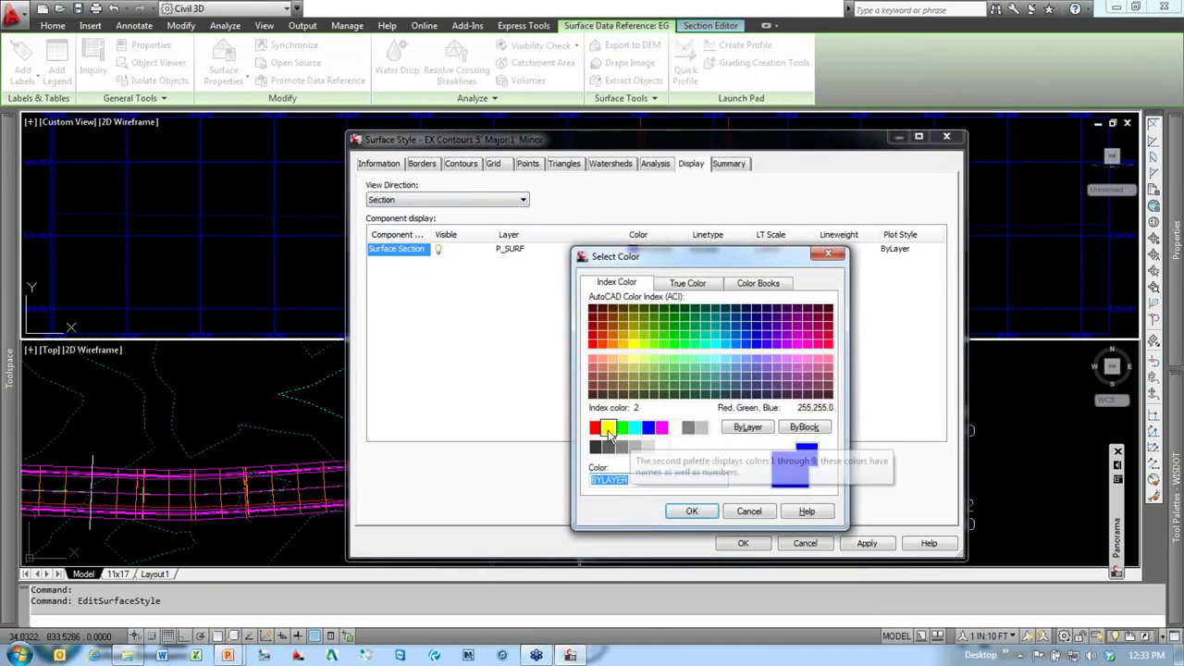
click(690, 512)
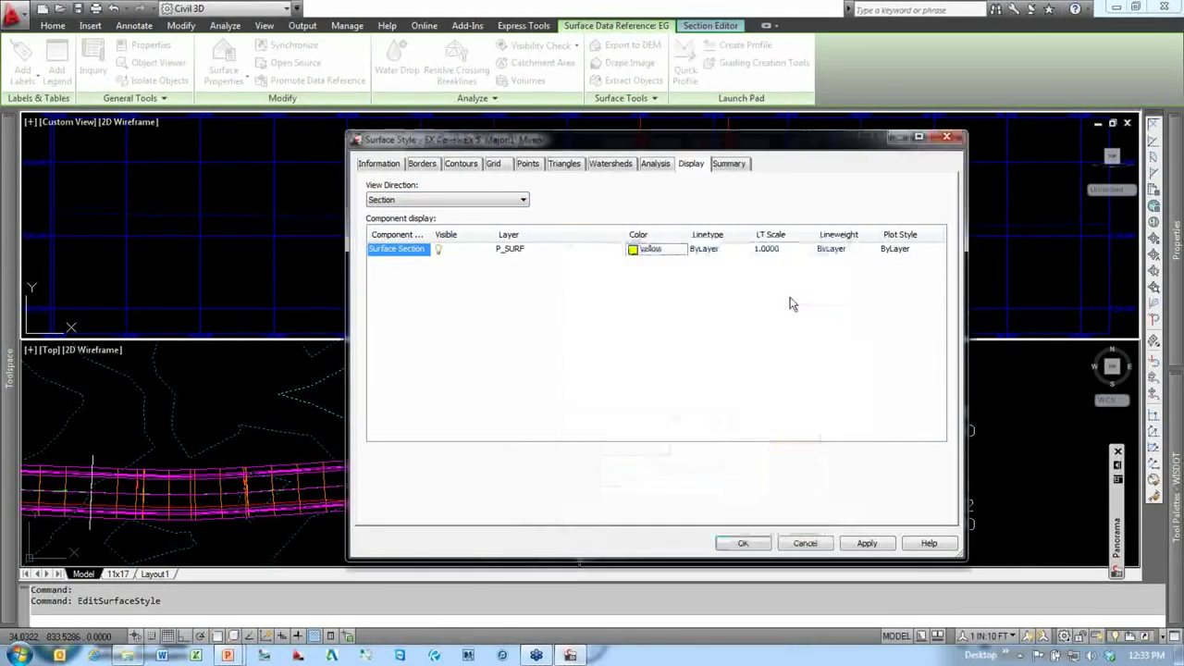
Step: Set the Surface Section component's linetype to DASHED2 and accept the surface style changes
click(704, 250)
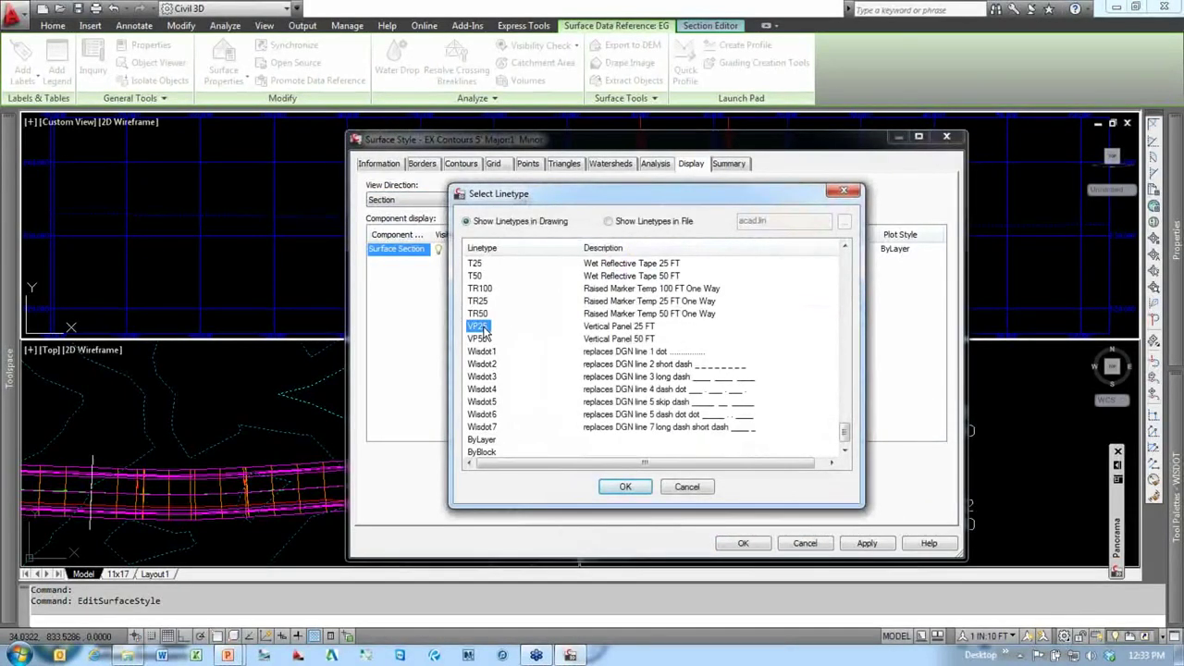
key(d)
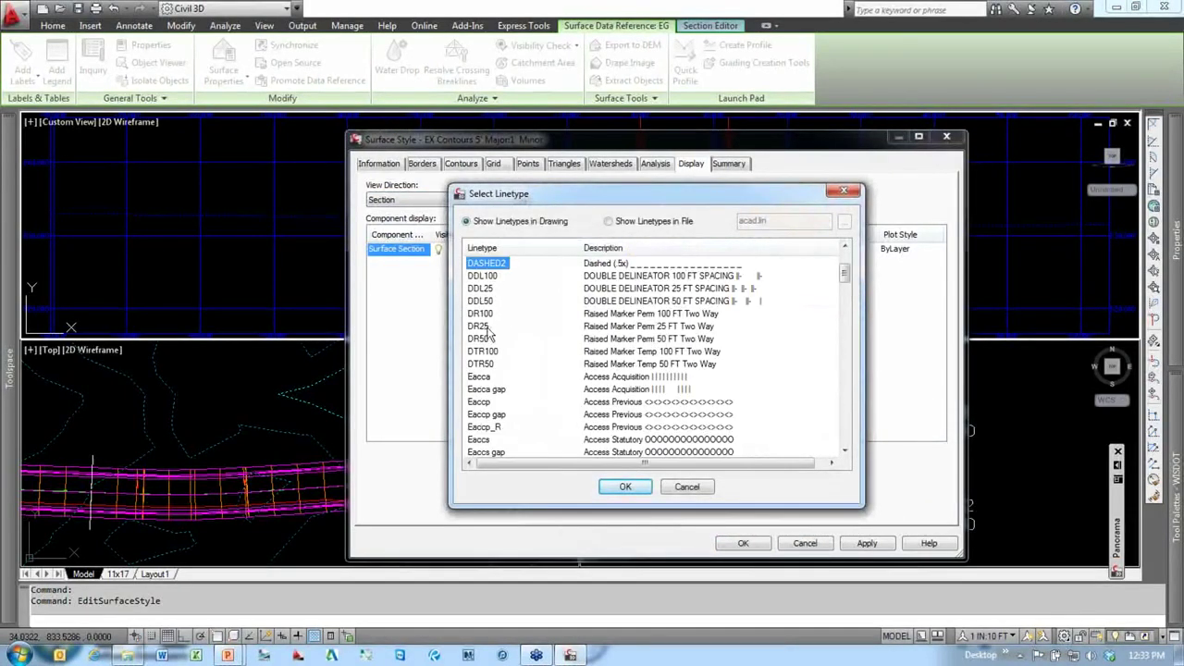
click(625, 487)
click(743, 543)
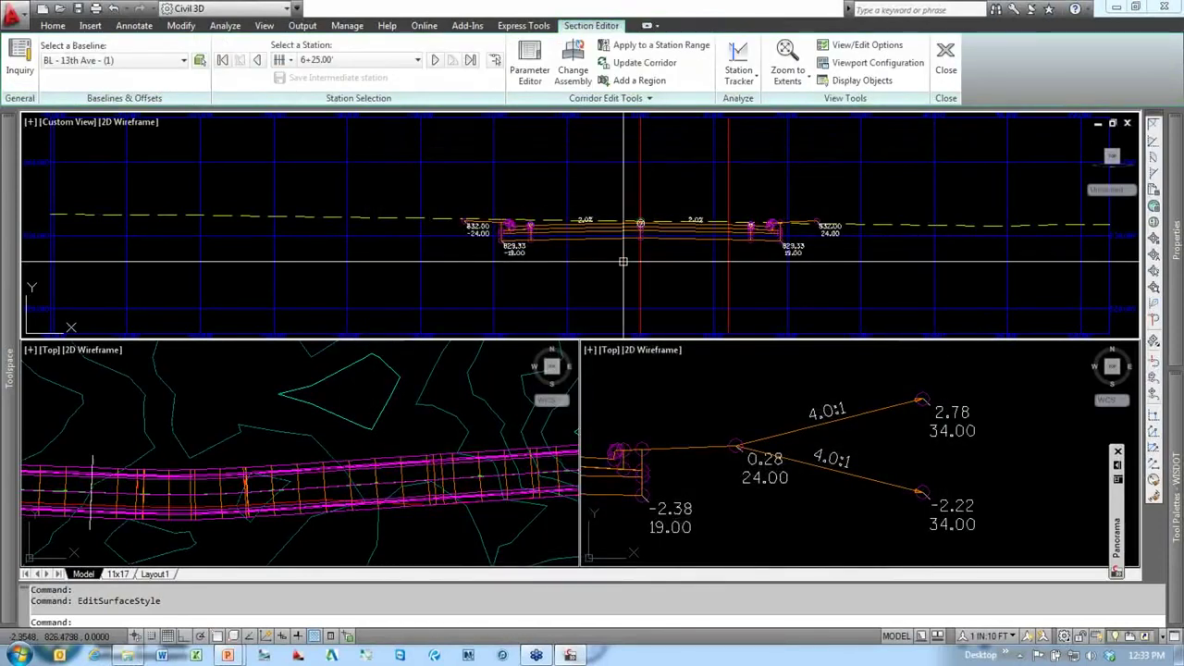
click(486, 245)
key(Escape)
key(Escape)
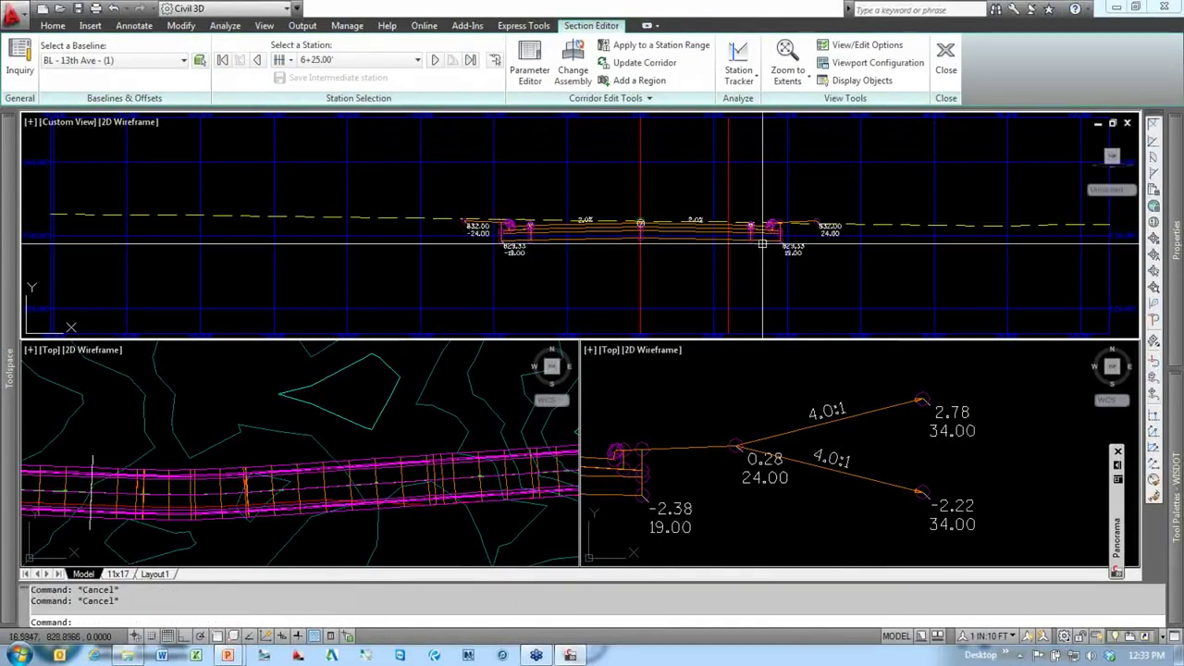
double_click(904, 202)
double_click(902, 271)
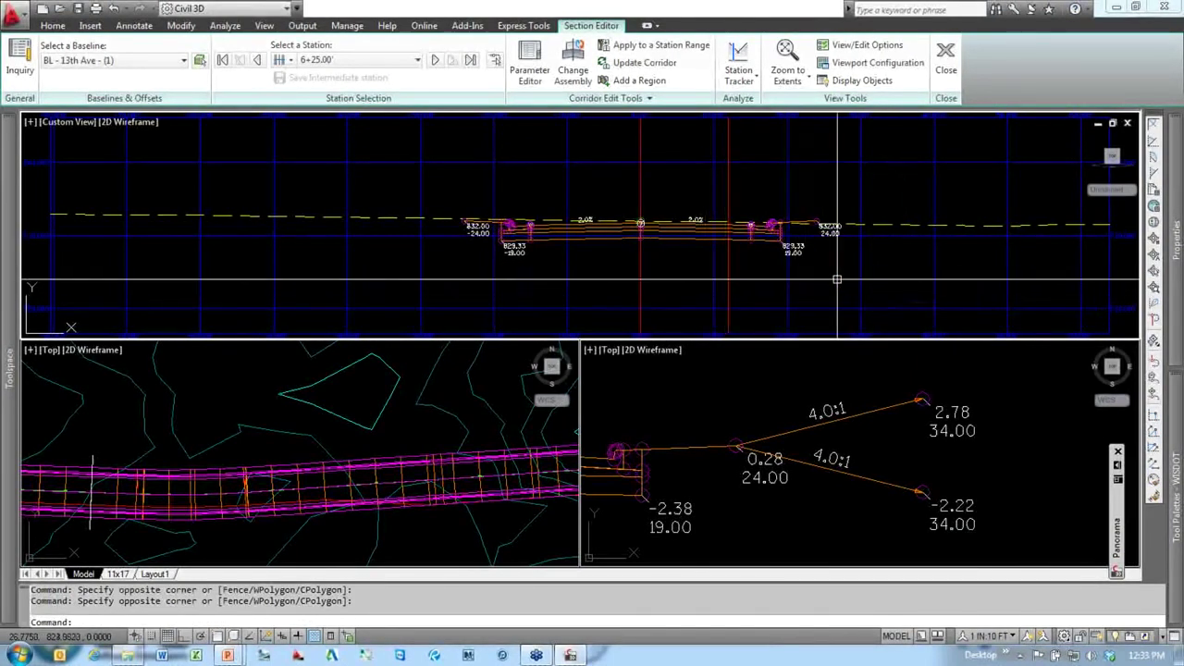
click(452, 439)
key(Escape)
Step: Open the target mapping of region RG - 13th Ave - (1) of the 13th Ave corridor
click(467, 452)
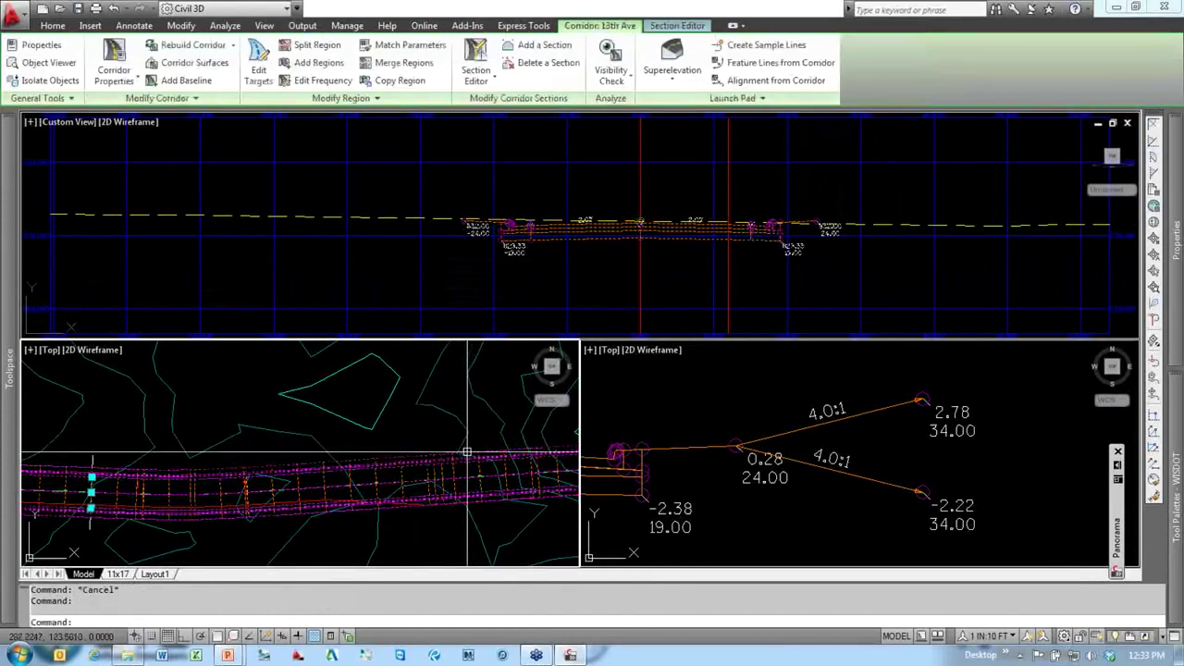
click(258, 78)
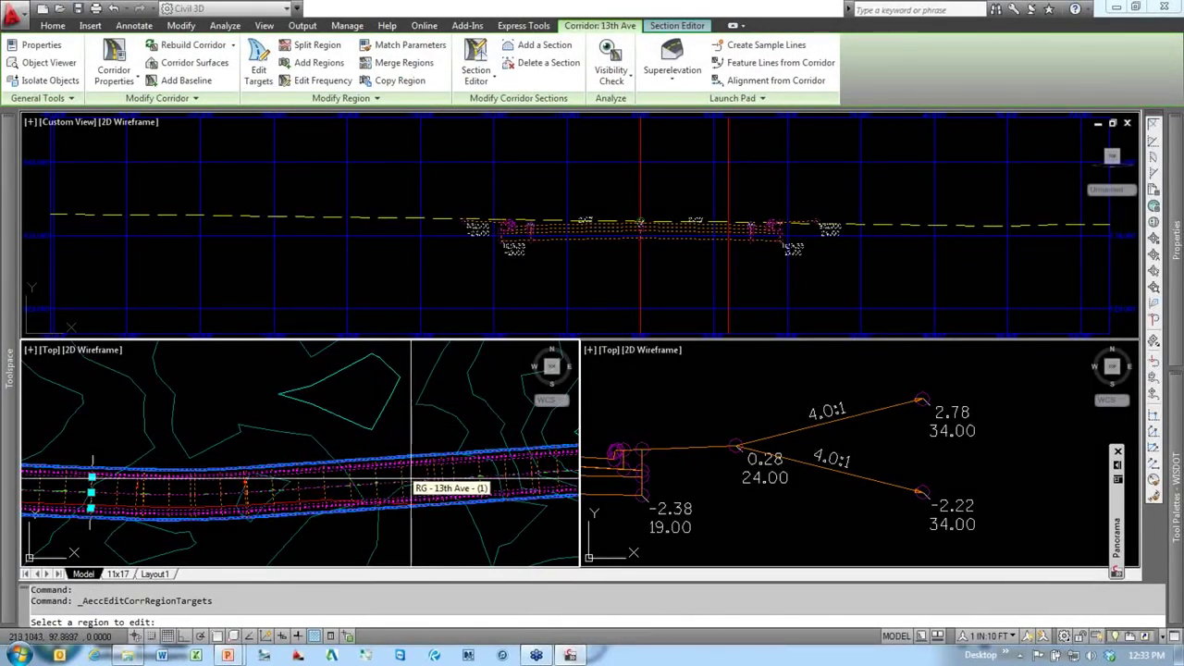
scroll(412, 485, down, 3)
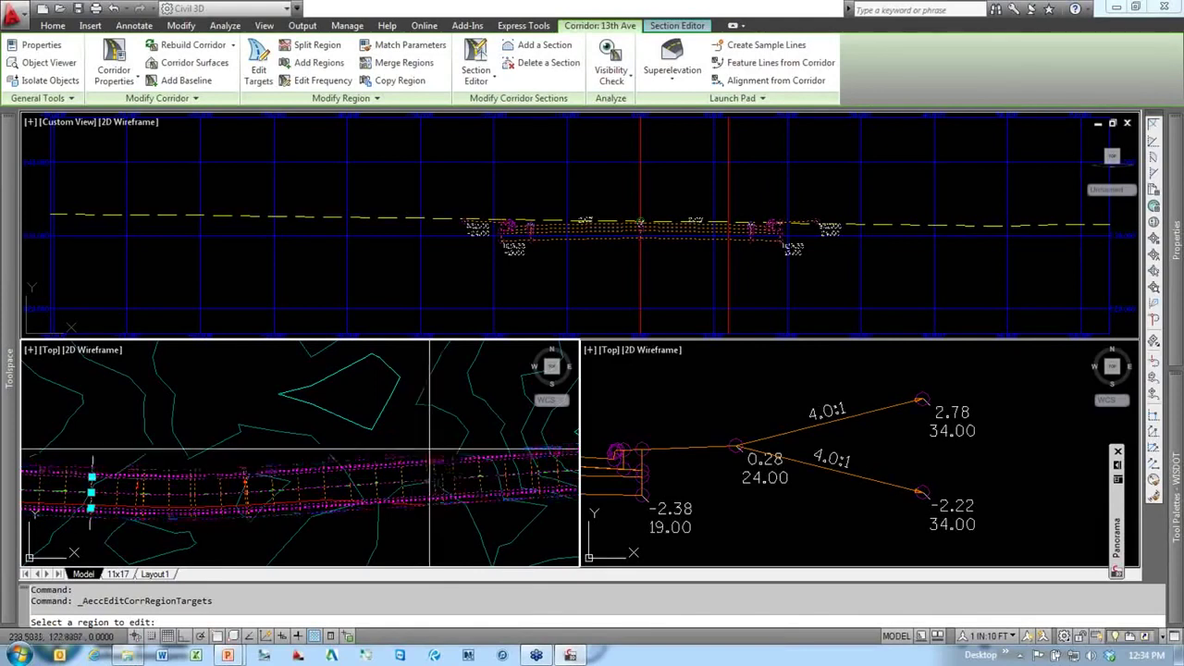
scroll(377, 458, down, 4)
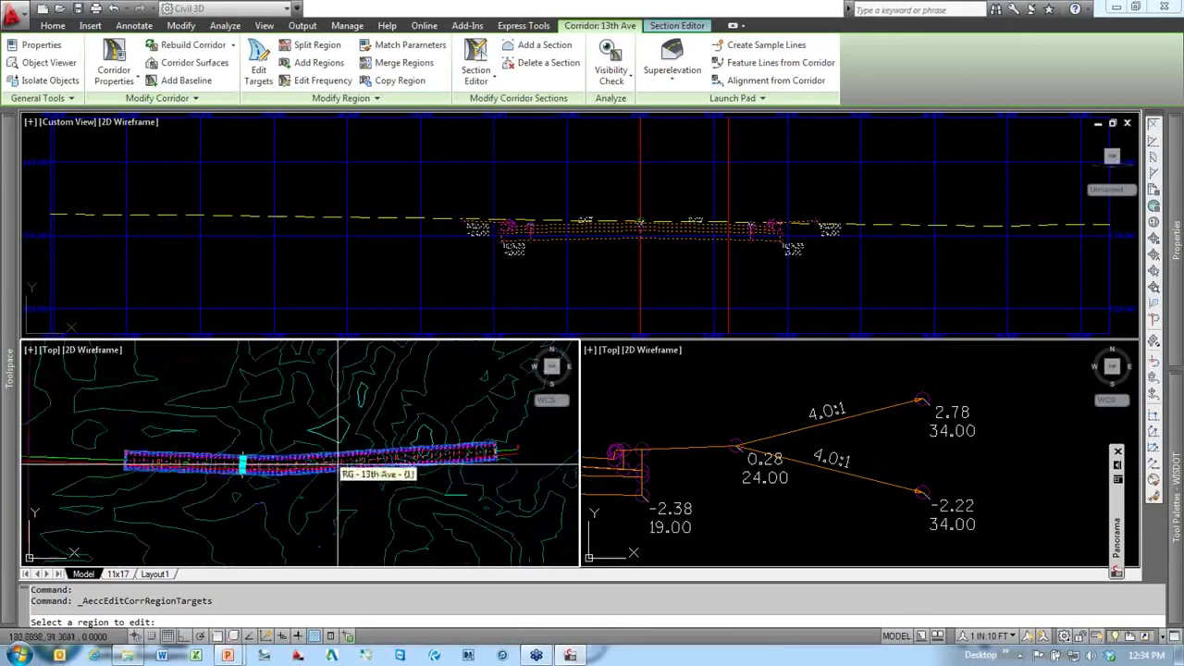
click(337, 463)
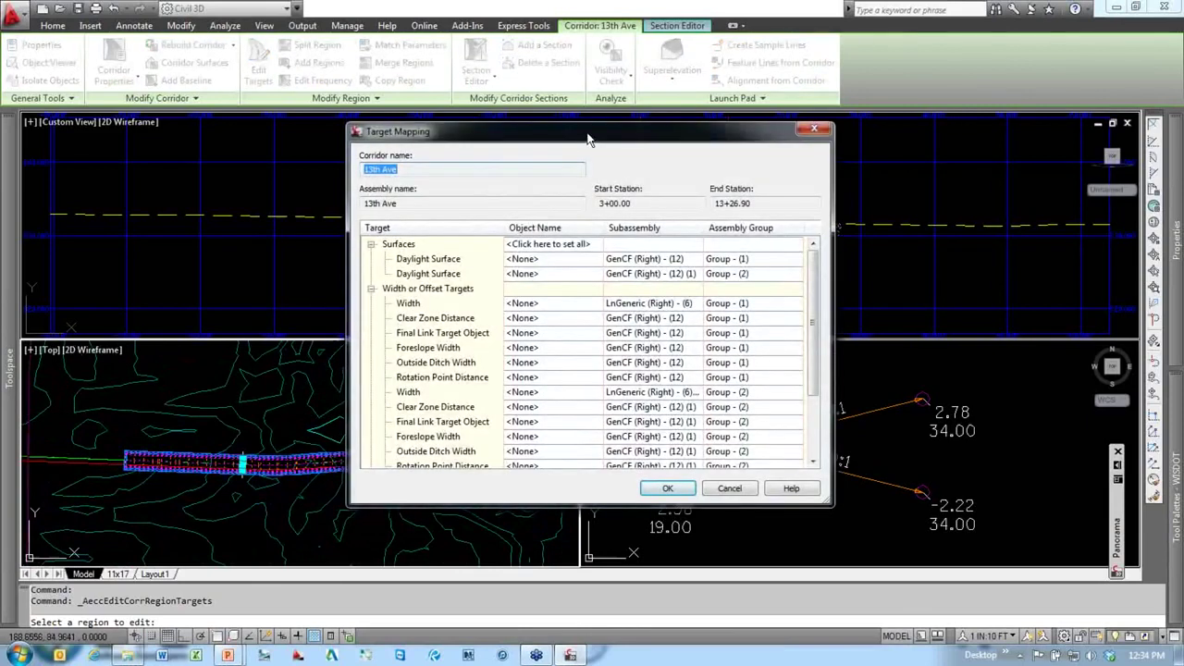
drag(588, 139, 534, 108)
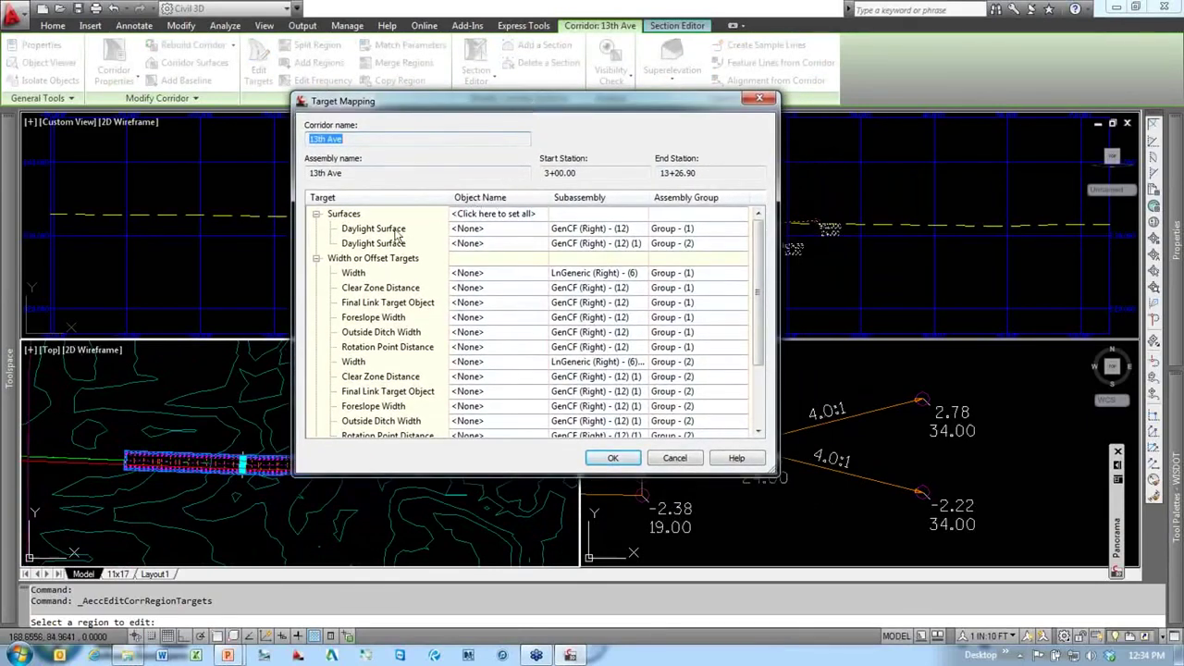
Step: Set EG as the target for all daylight surfaces of the region
click(343, 214)
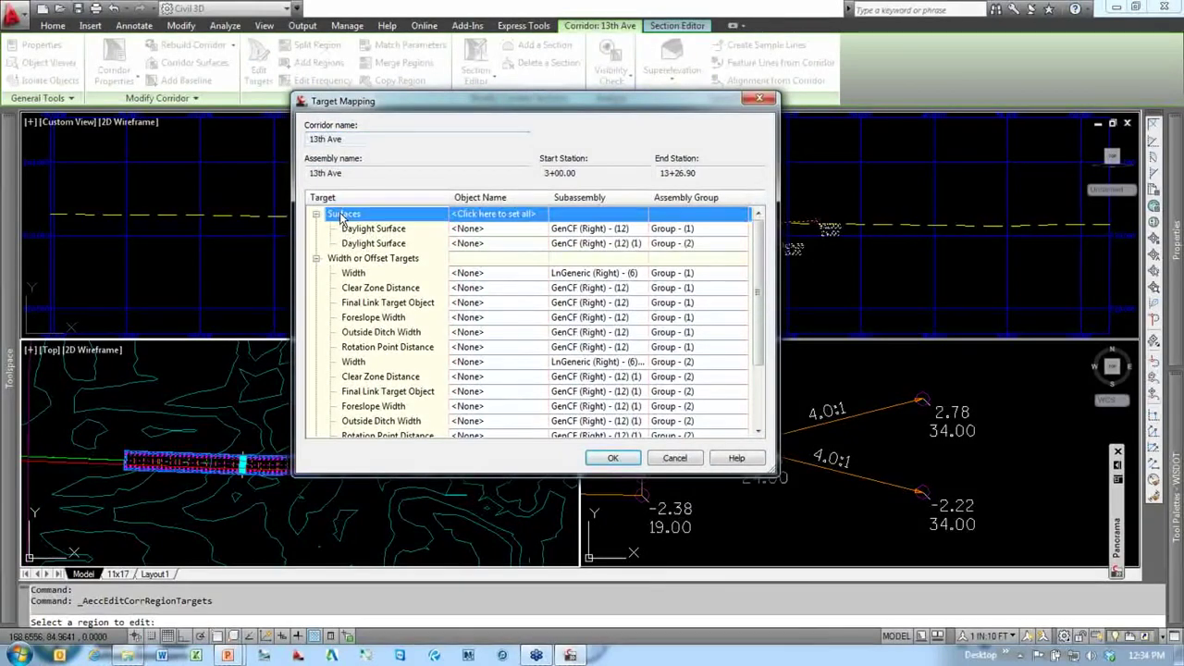
click(495, 215)
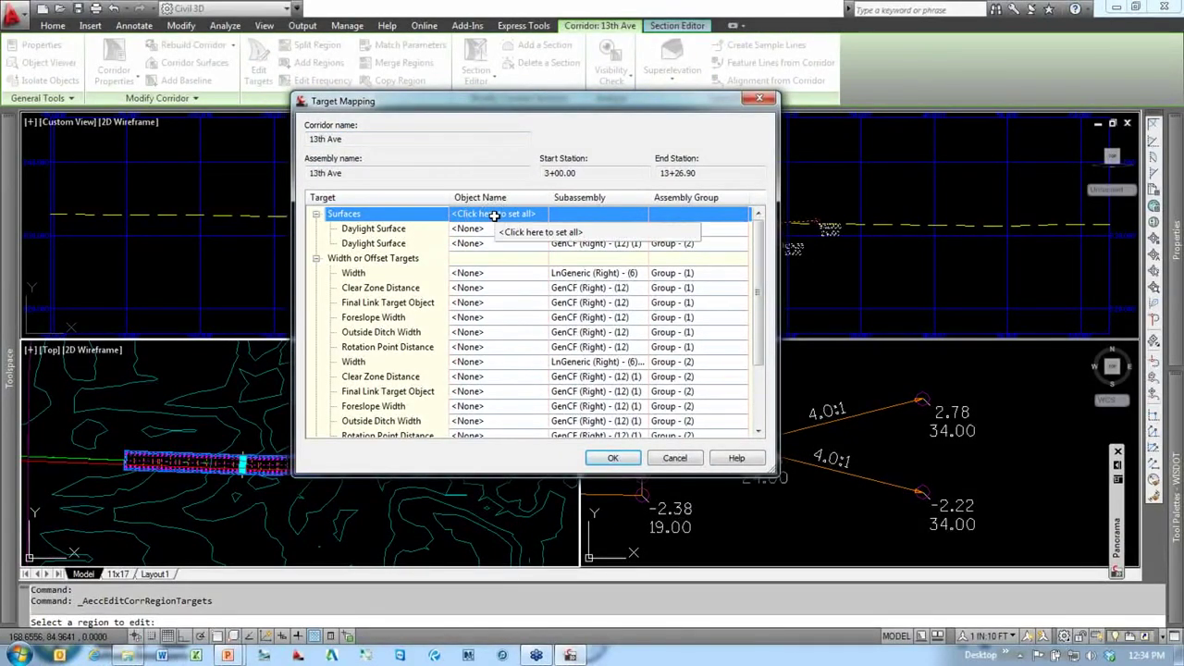
click(499, 226)
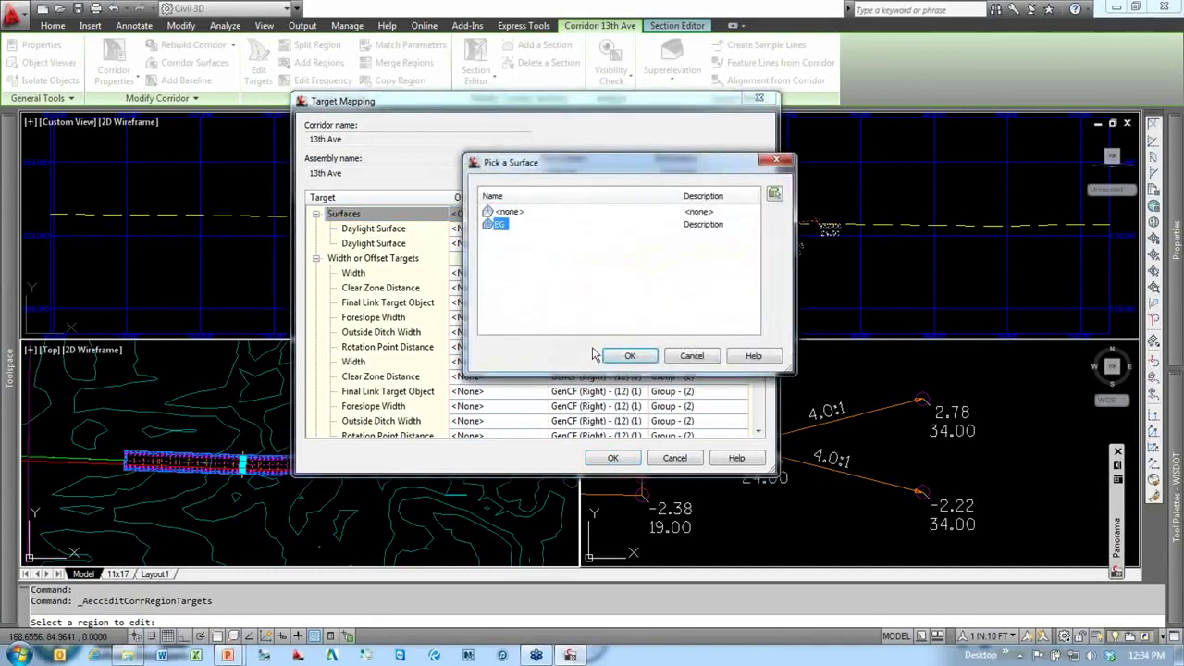
click(630, 357)
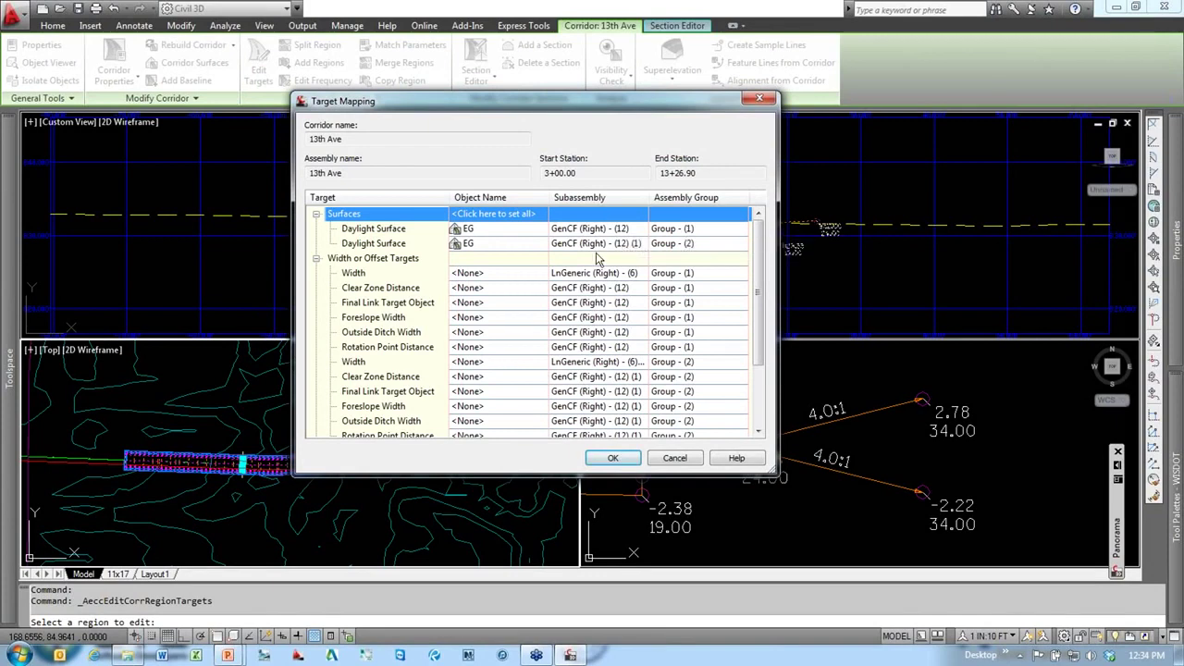
Step: Accept the EG daylight surface targets for the 13th Ave corridor region and finish editing targets
click(614, 459)
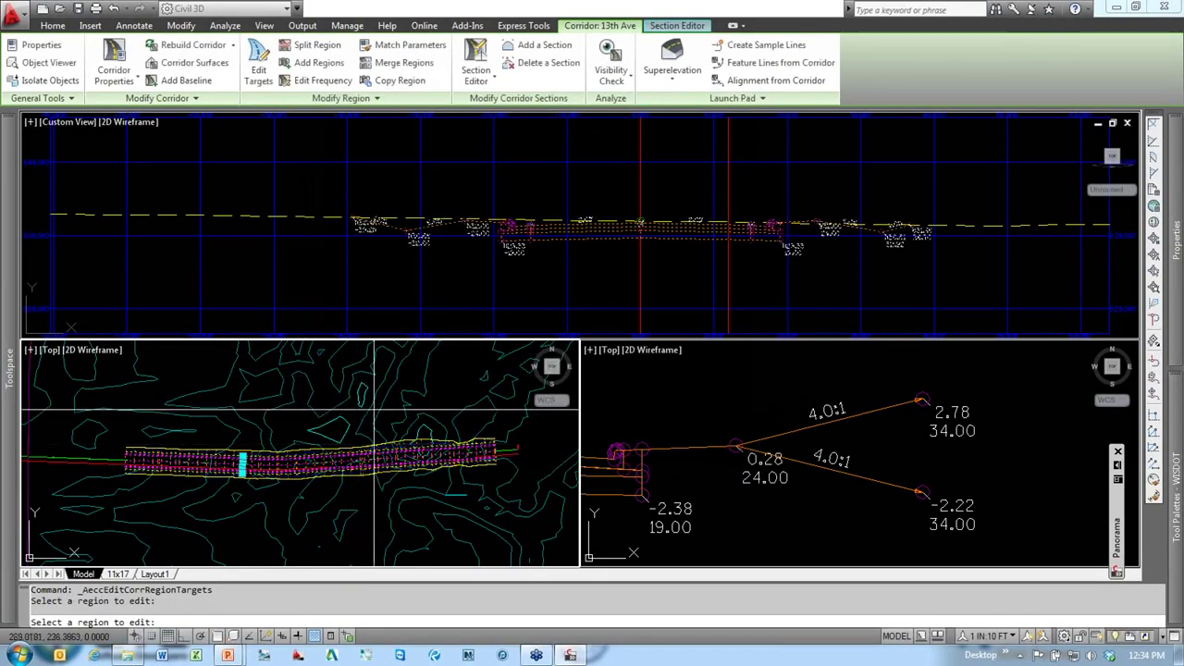
click(368, 442)
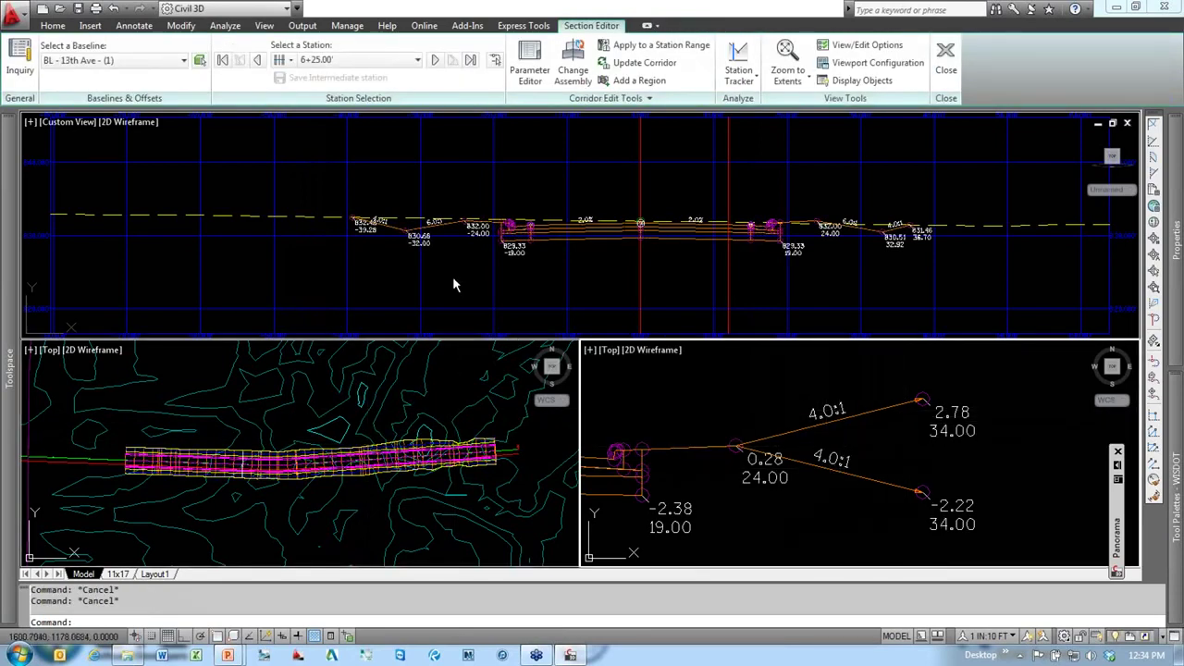
Step: Examine where the daylight slopes on both sides of the road meet the EG surface in the cross section at station 6+25.00
click(431, 233)
scroll(408, 231, up, 3)
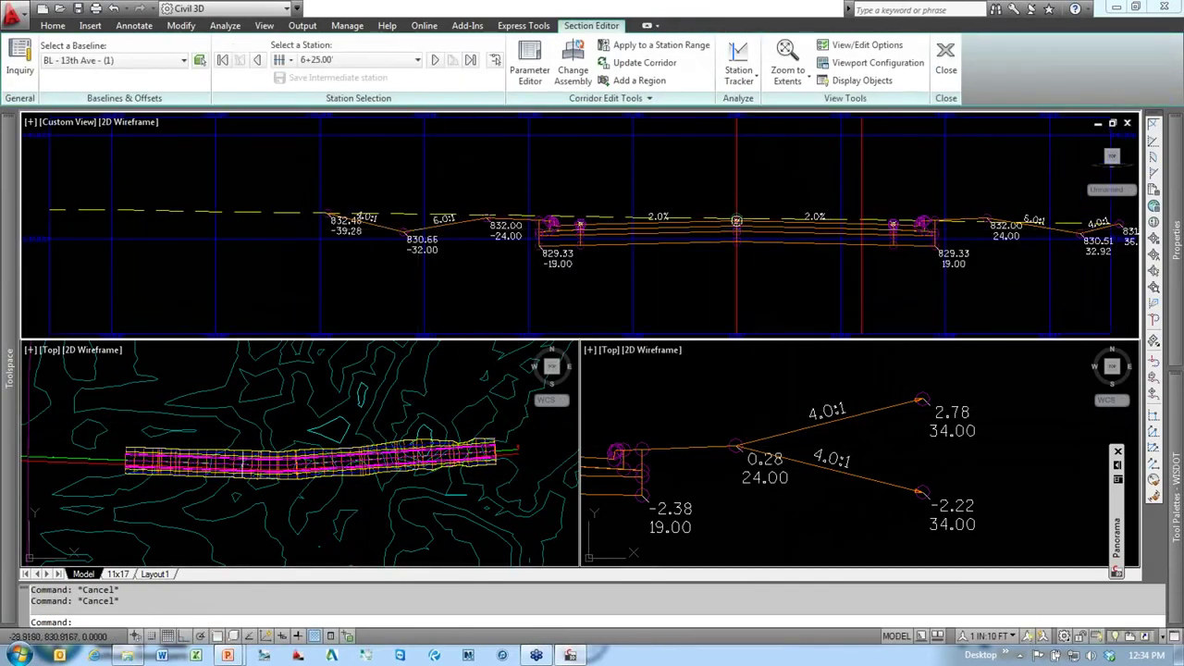
scroll(422, 231, down, 4)
middle_drag(702, 271, 704, 271)
scroll(685, 270, down, 3)
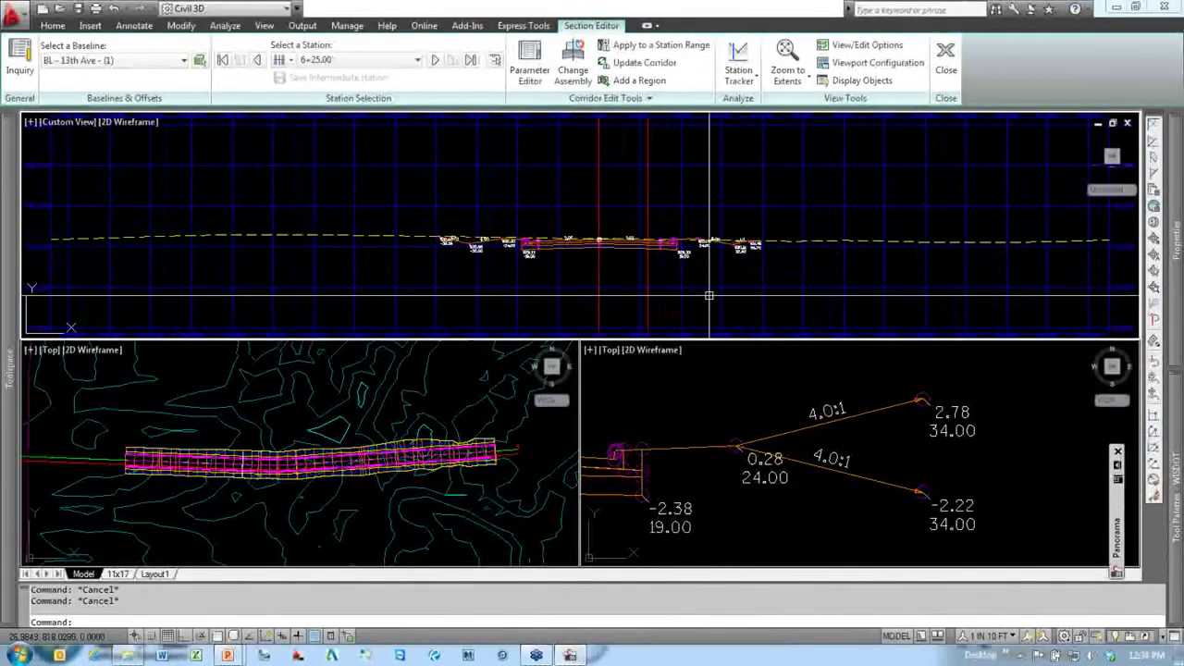
click(796, 424)
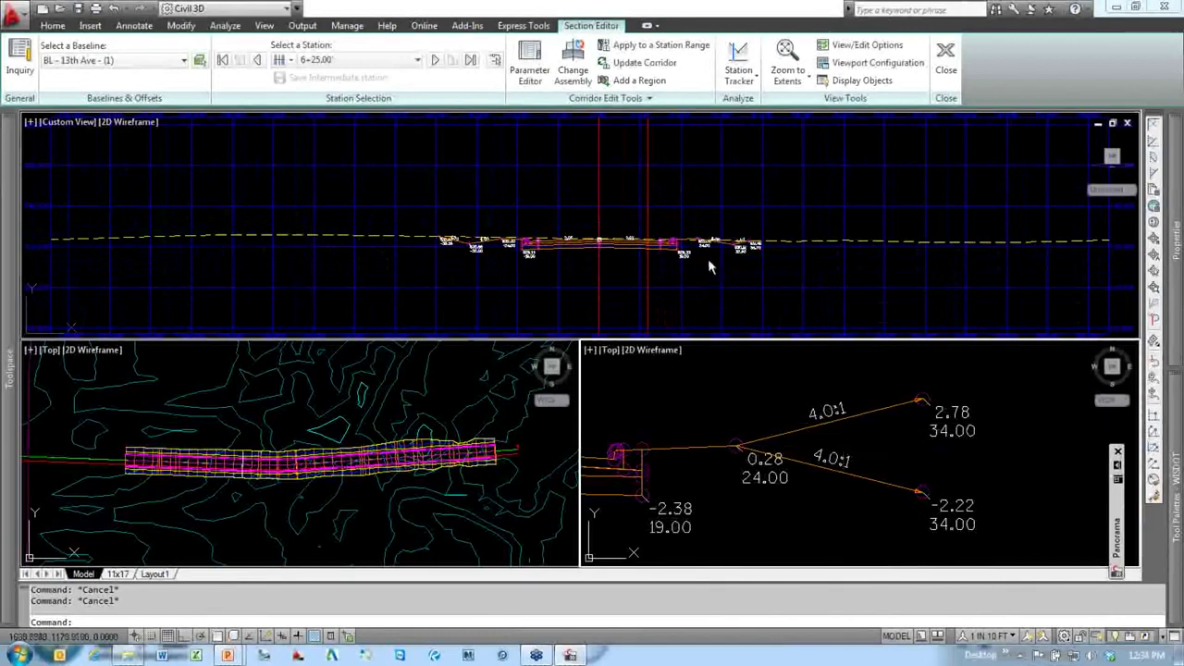
scroll(711, 267, up, 3)
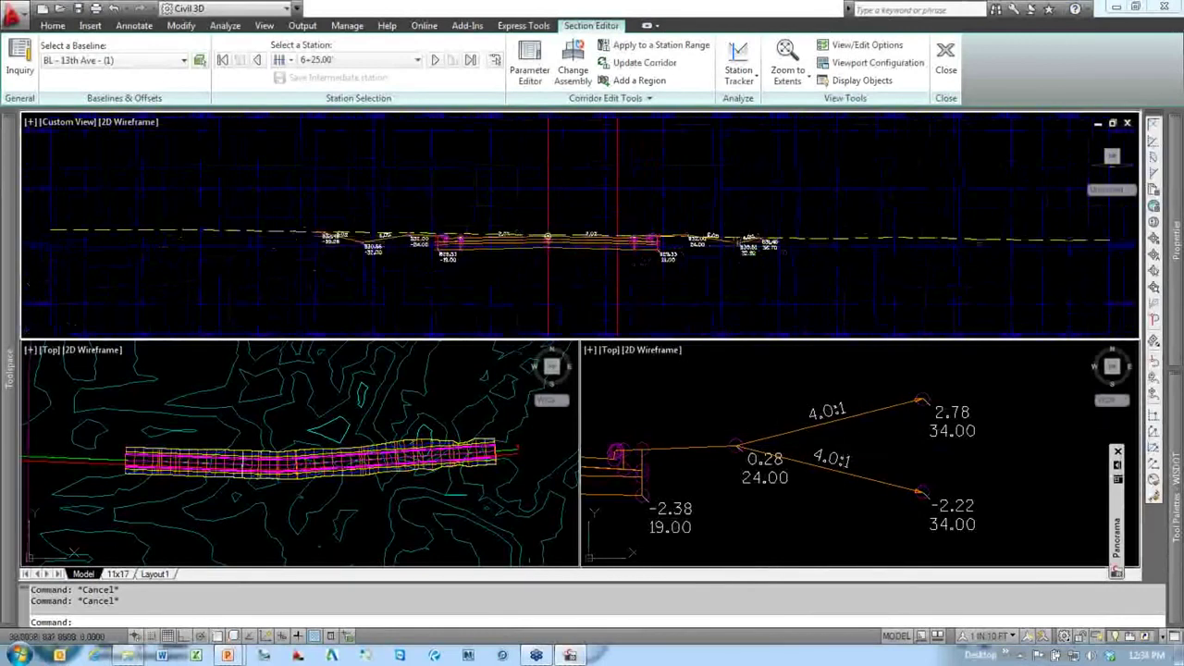
scroll(704, 267, up, 2)
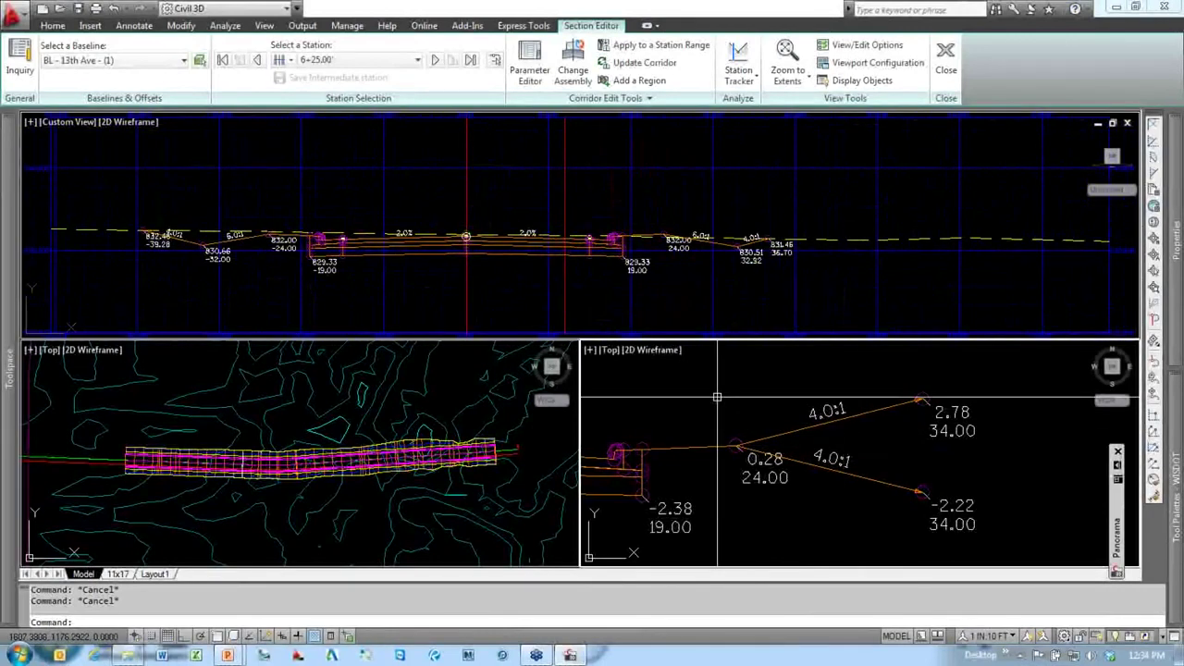
click(685, 237)
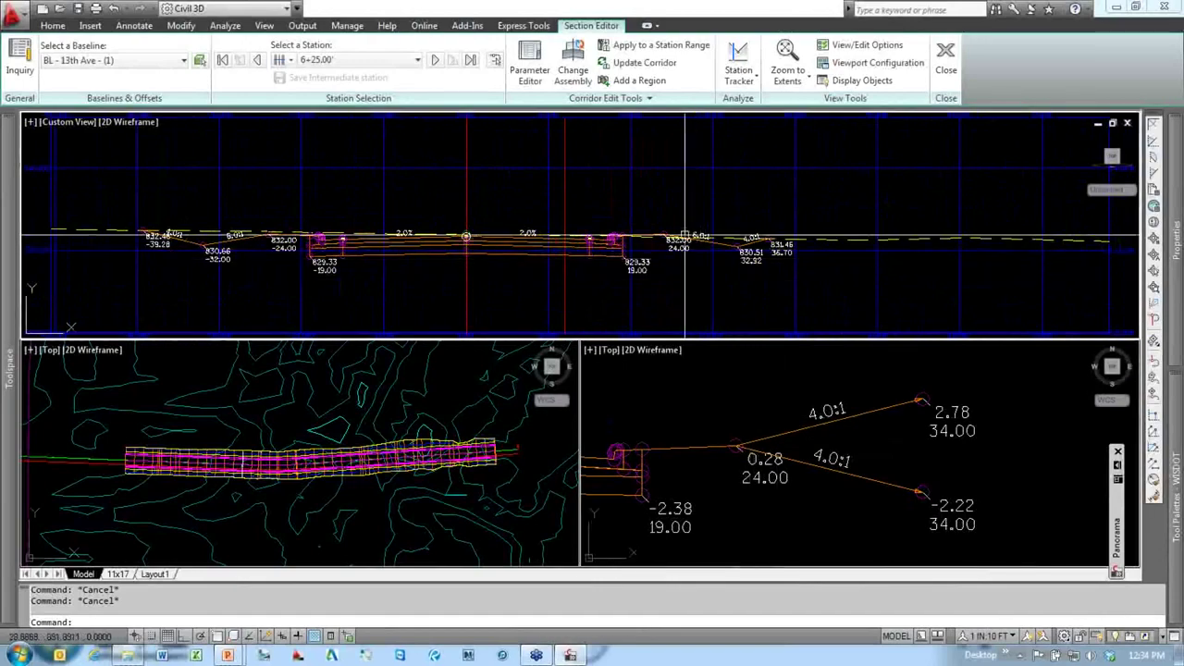
scroll(683, 237, up, 4)
scroll(759, 266, down, 2)
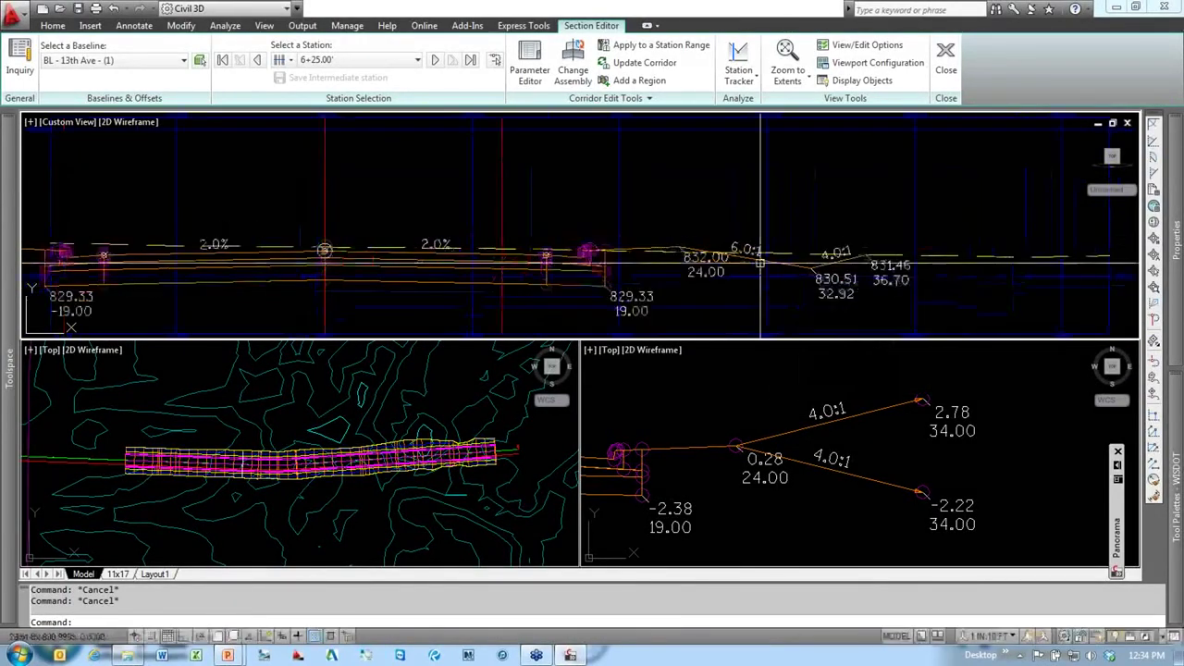
scroll(761, 265, down, 3)
scroll(520, 268, up, 3)
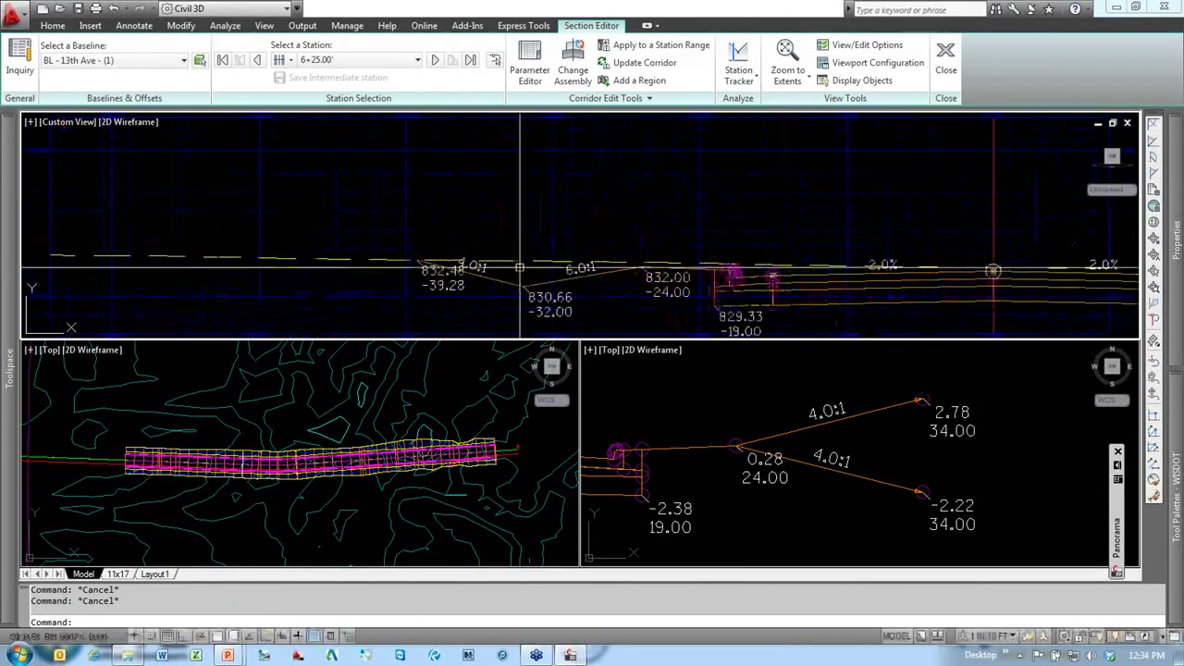
middle_drag(520, 268, 453, 206)
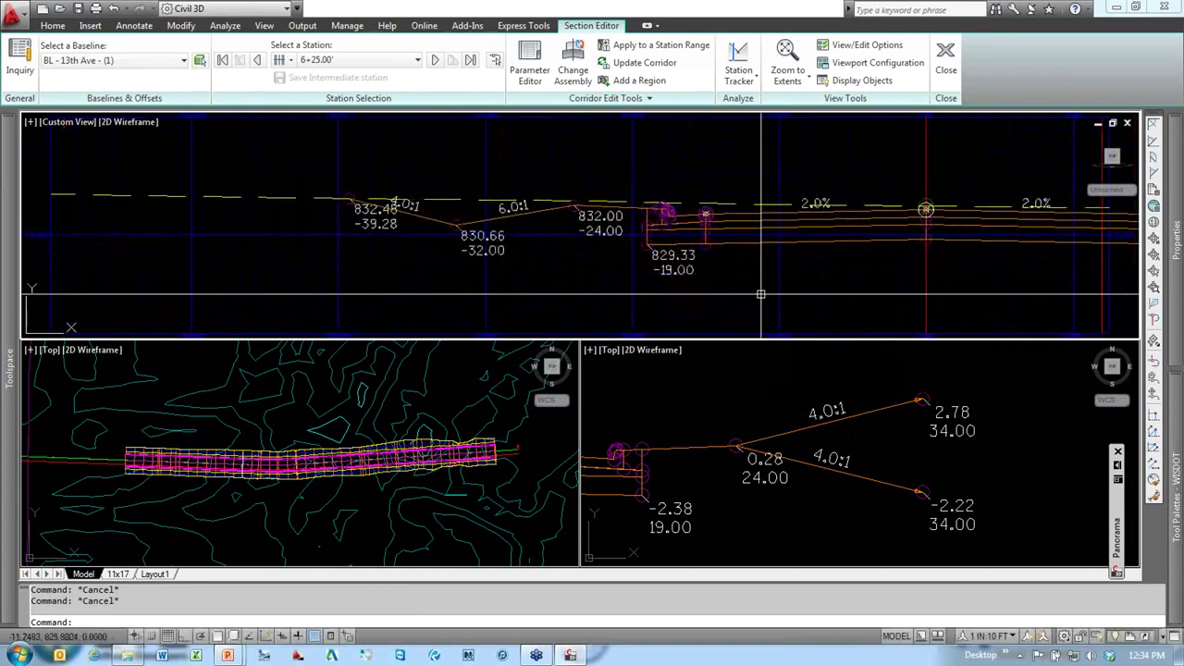
click(851, 278)
scroll(878, 288, down, 2)
middle_drag(878, 288, 621, 258)
Step: Inspect the 13th Ave-Right-12.000 offset alignment in the plan view relative to the corridor's right edge of pavement
click(445, 398)
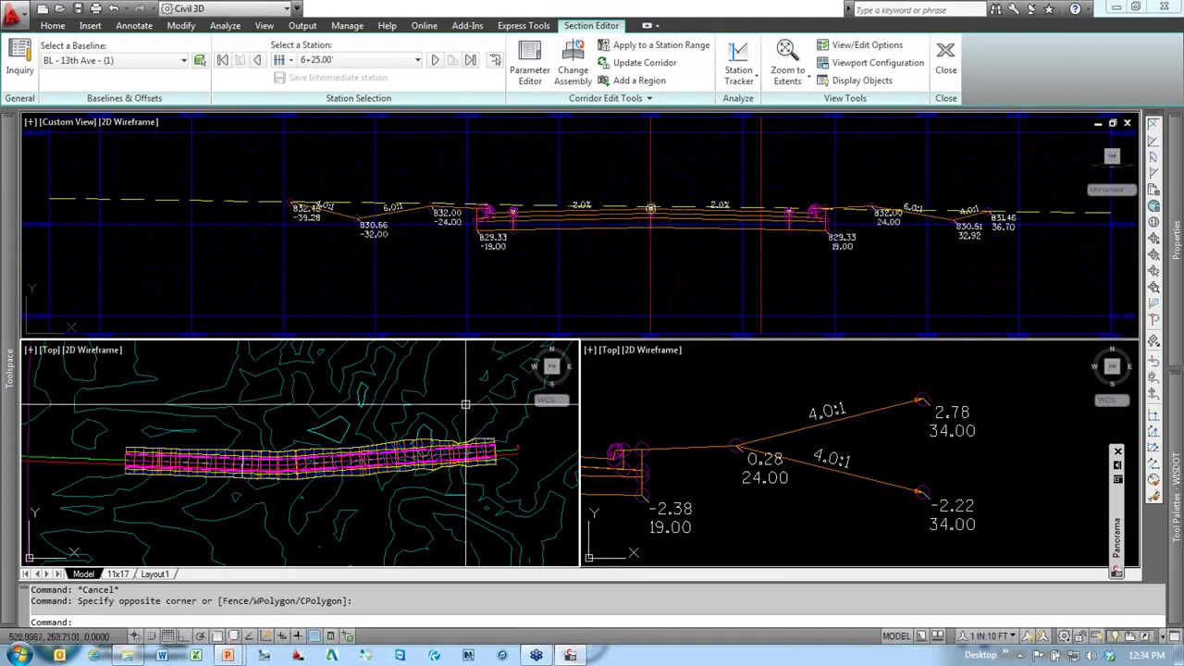
click(373, 508)
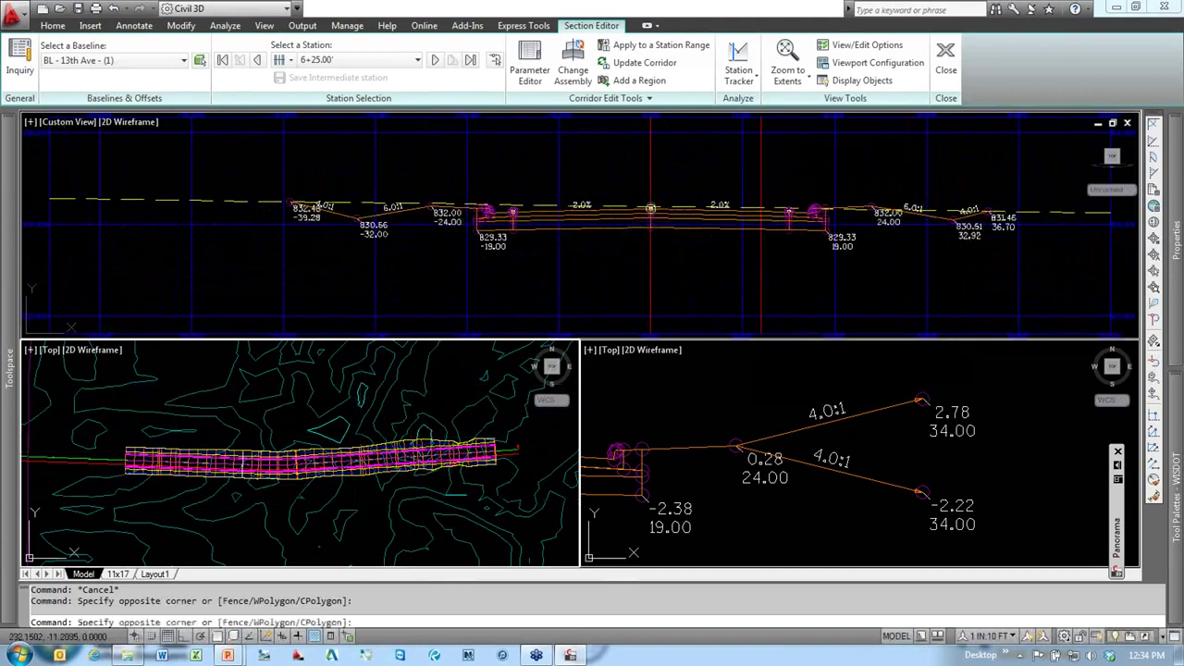
click(366, 507)
scroll(357, 505, up, 5)
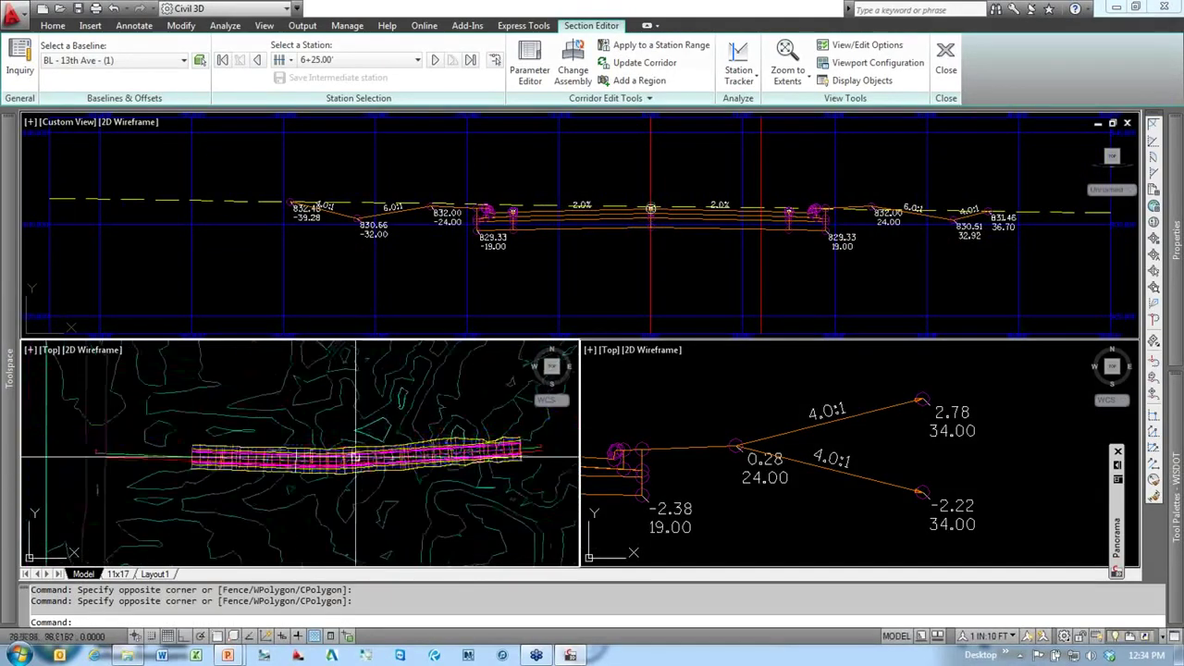
middle_drag(471, 514, 258, 426)
scroll(266, 434, down, 2)
scroll(269, 472, up, 4)
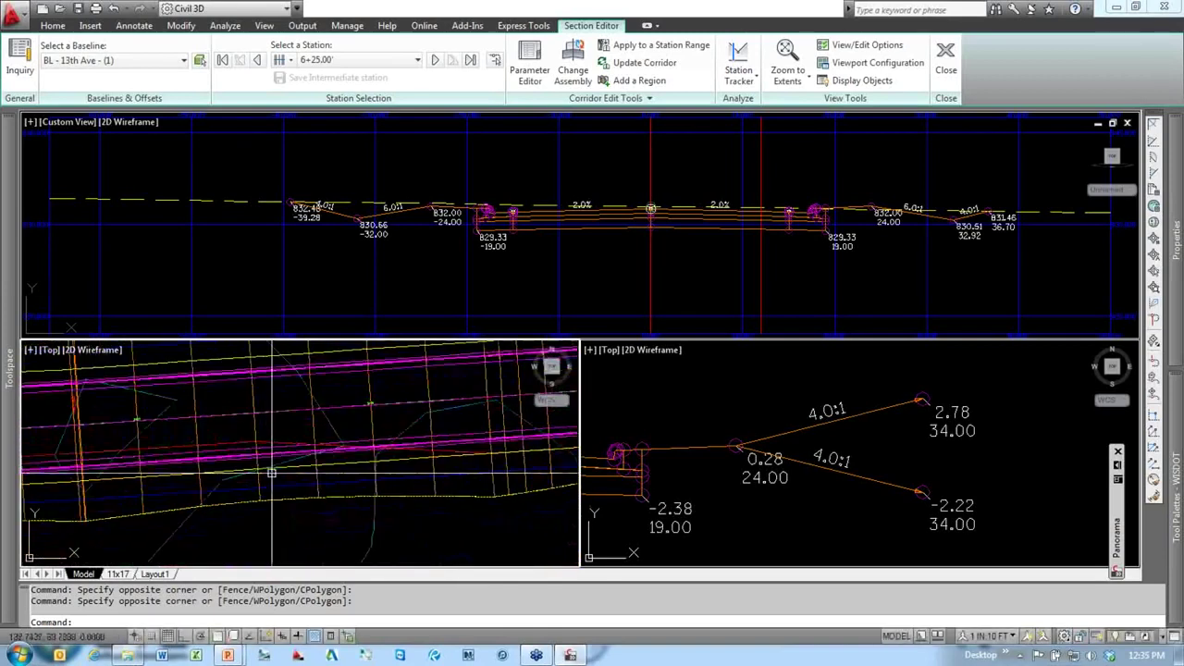
middle_drag(269, 473, 361, 496)
key(Escape)
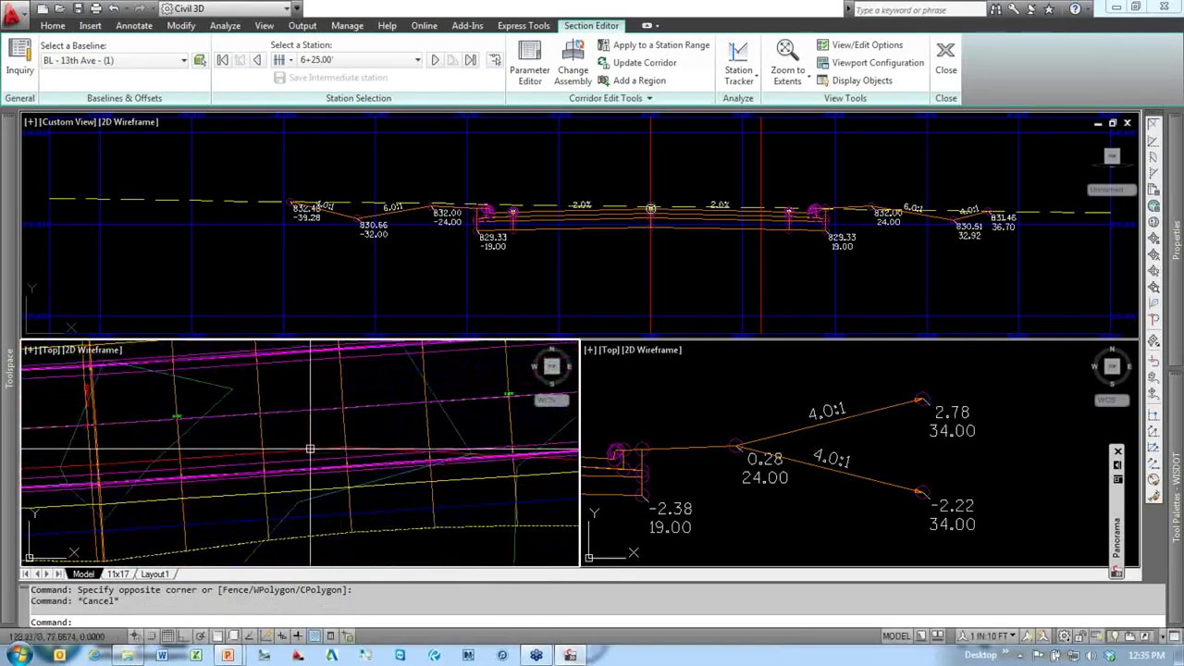
click(311, 463)
scroll(356, 453, down, 2)
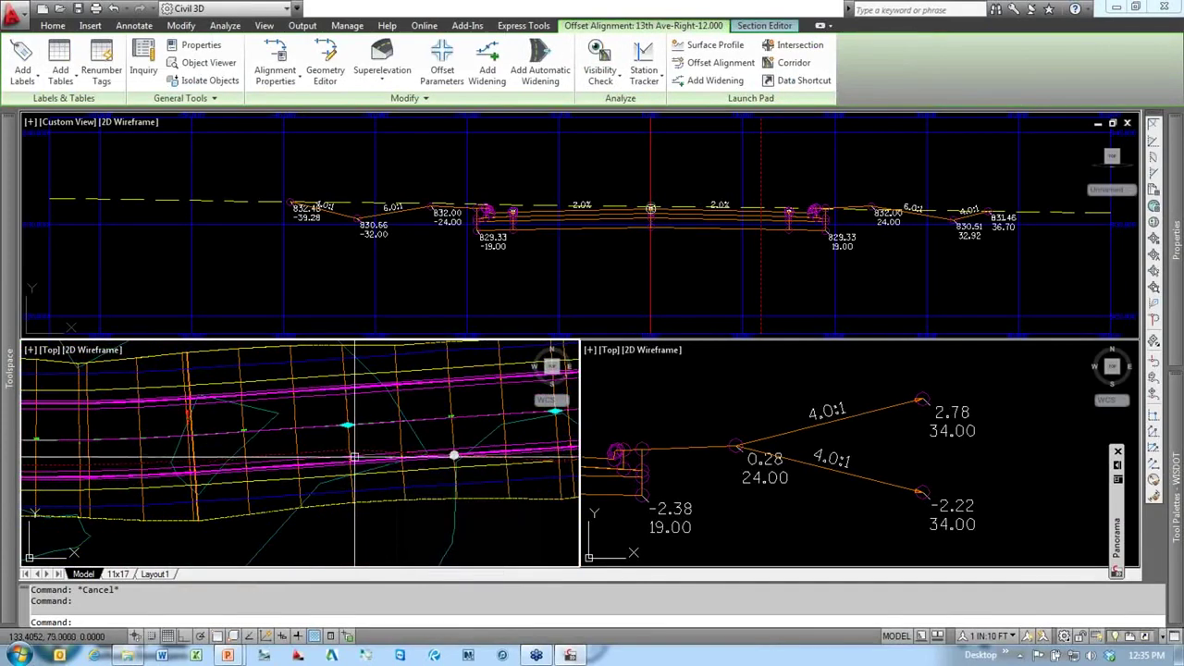
Step: Inspect the Width parameter of the LnGeneric (Right) - (6) lane subassembly in the 13th Ave assembly and leave it unchanged
scroll(868, 431, down, 3)
middle_drag(692, 470, 798, 473)
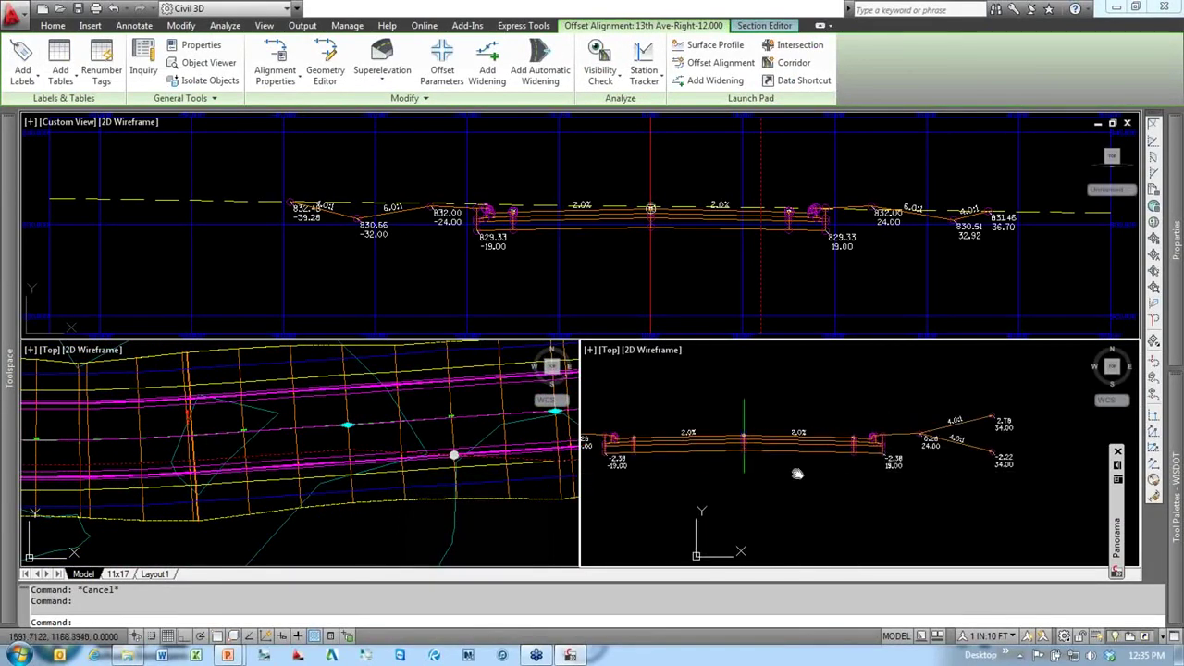
key(Escape)
key(Escape)
scroll(821, 440, up, 3)
click(775, 444)
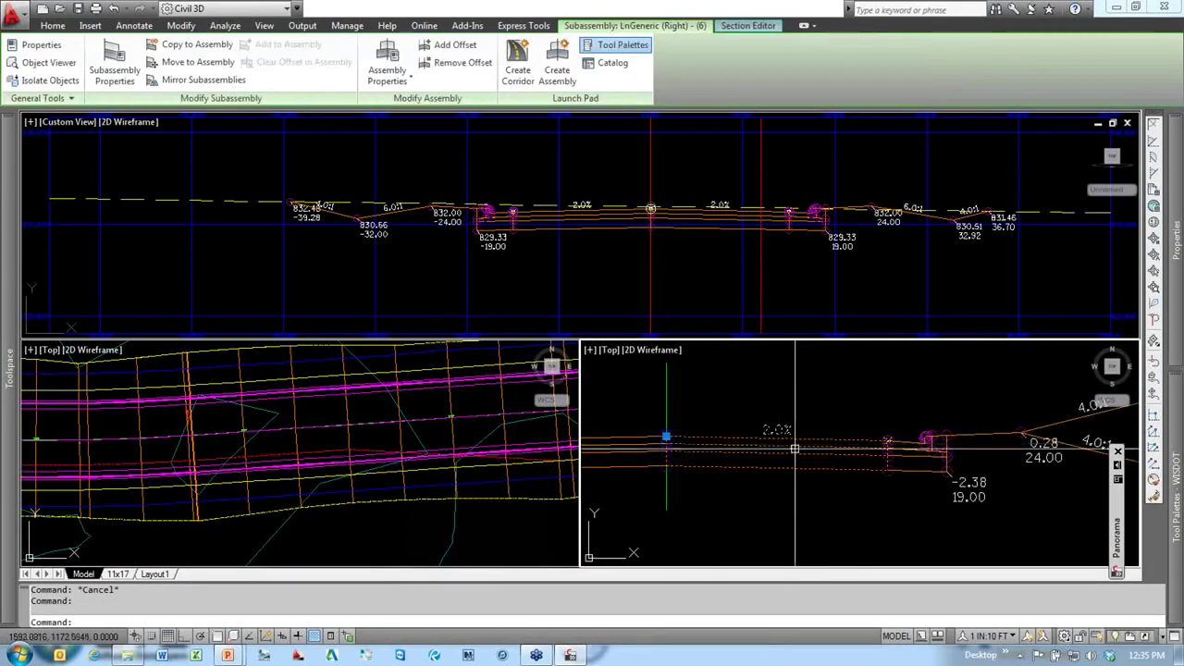
mouse_move(1181, 505)
mouse_move(1178, 242)
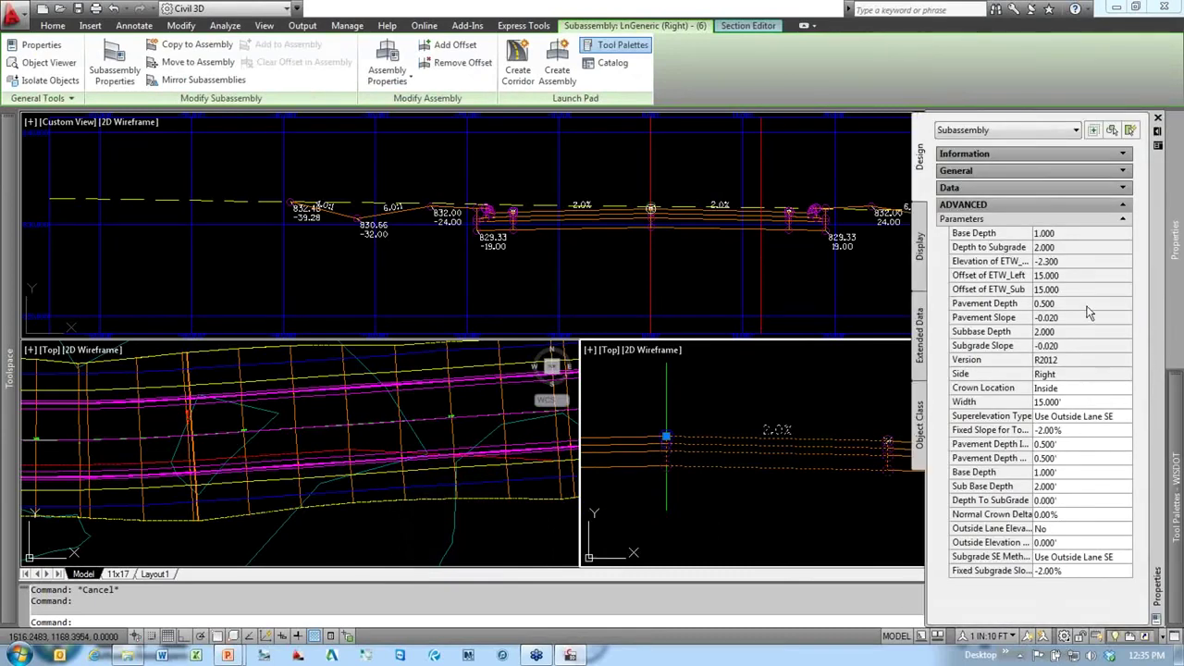
click(1064, 400)
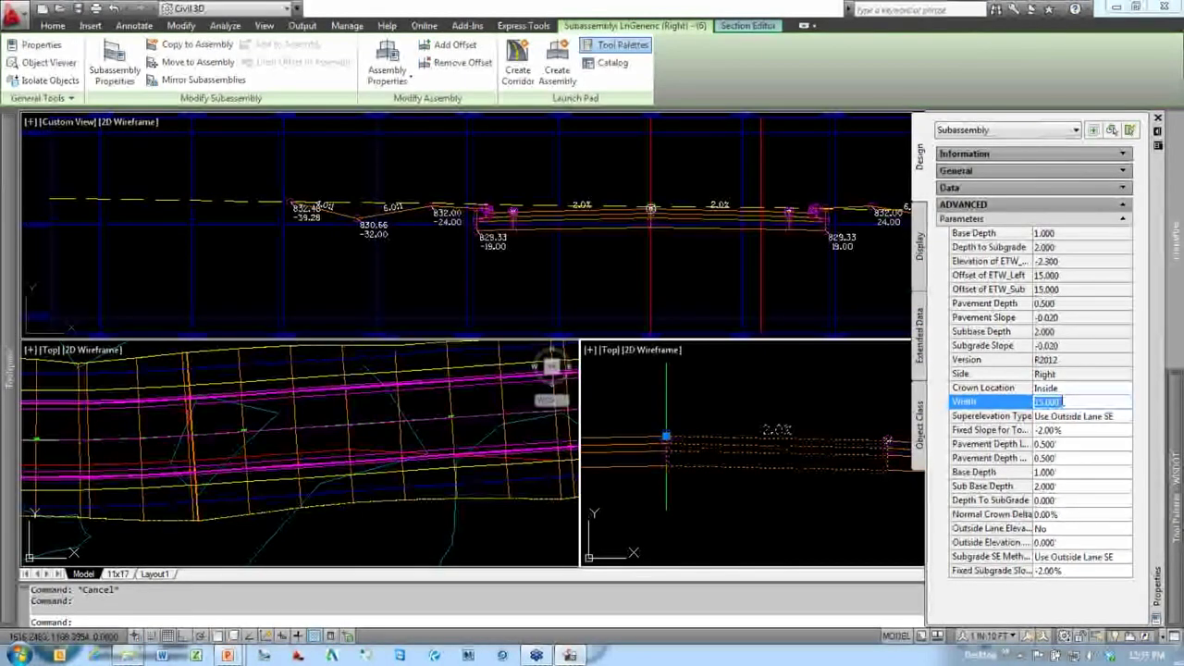
key(Escape)
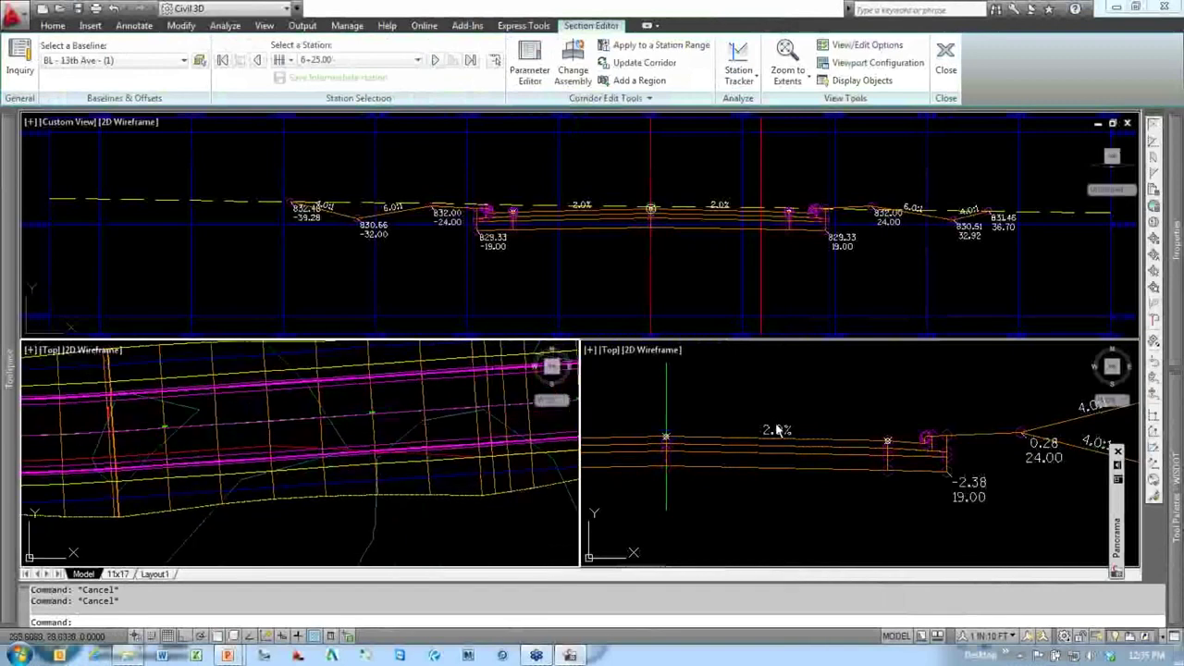
click(787, 481)
middle_drag(793, 484, 834, 457)
click(833, 458)
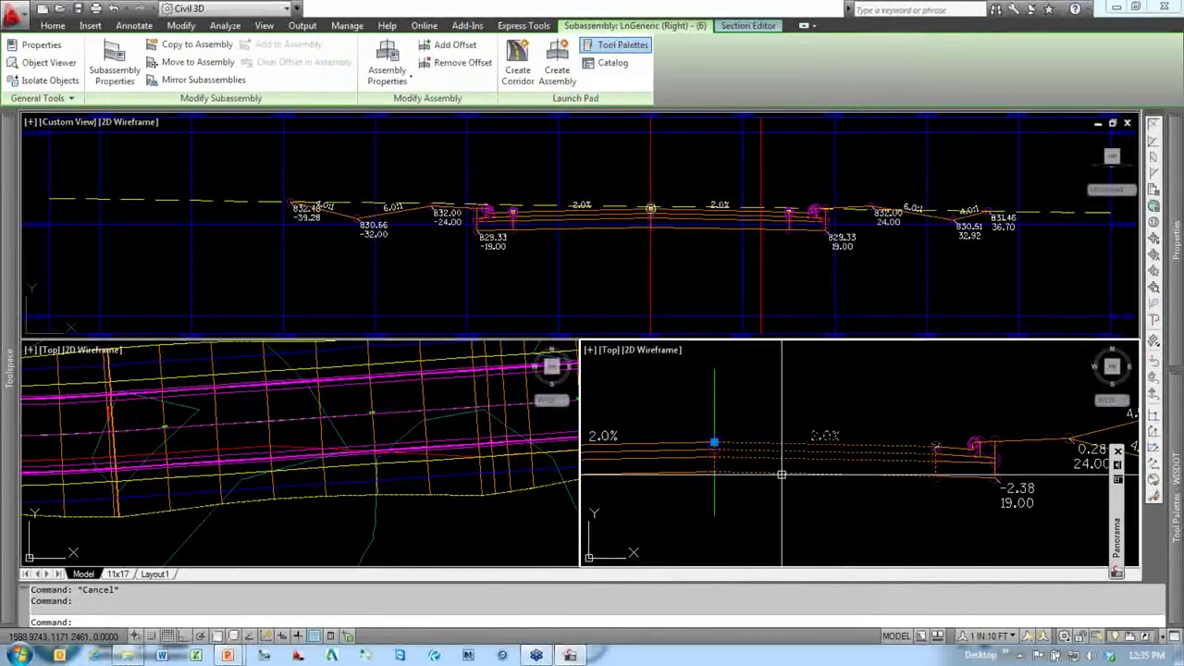
key(Escape)
Step: Open the target mapping of the 13th Ave corridor region and enlarge it enough to show every target
click(393, 438)
scroll(394, 437, down, 3)
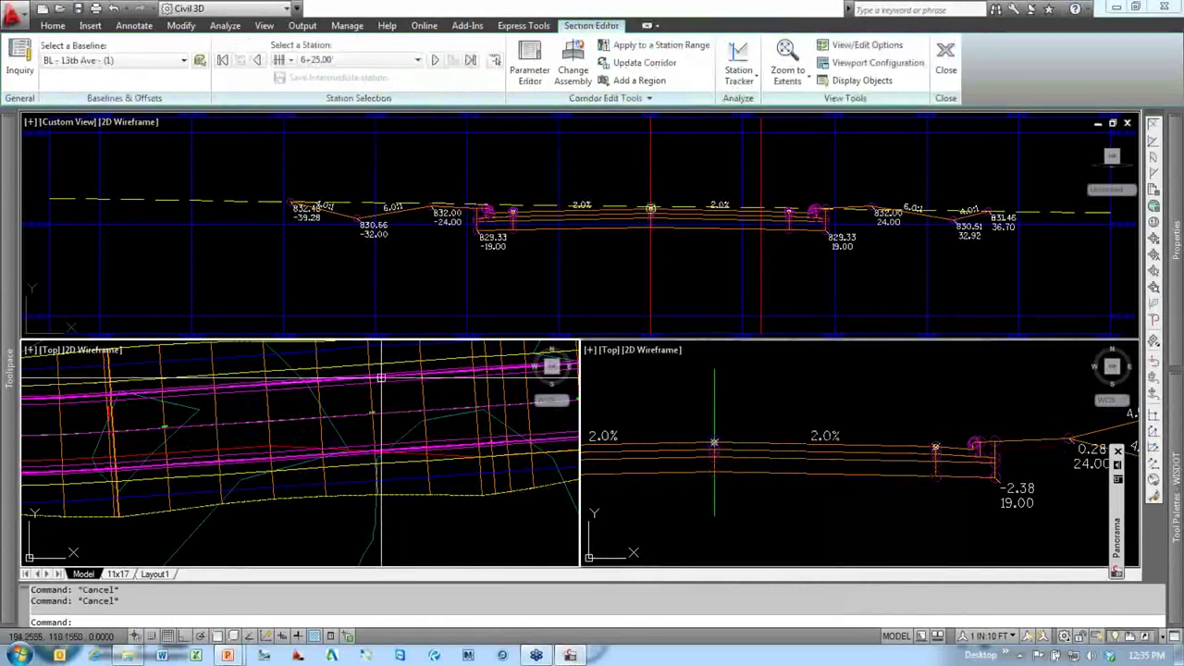
click(418, 402)
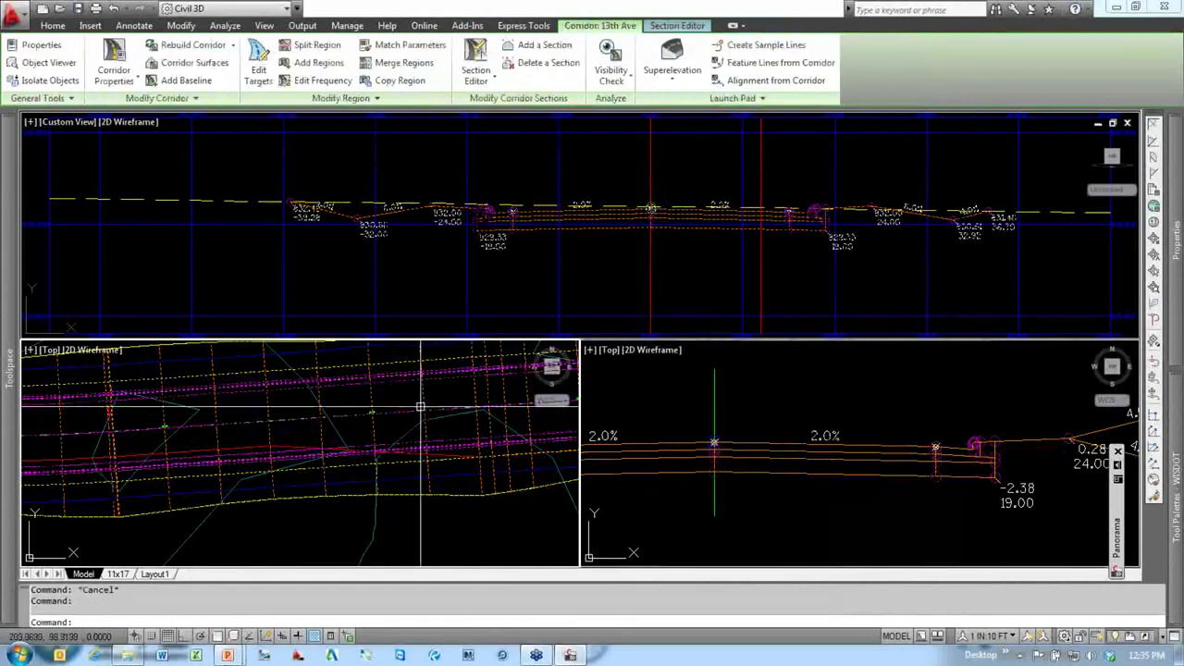
click(259, 73)
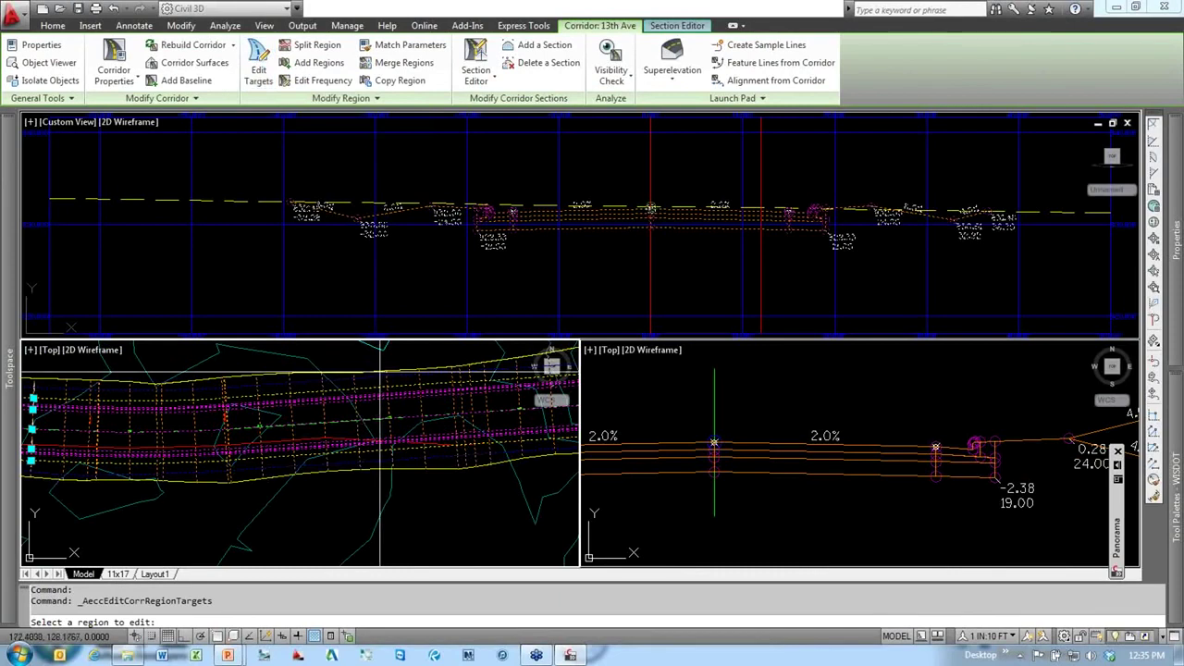
click(400, 435)
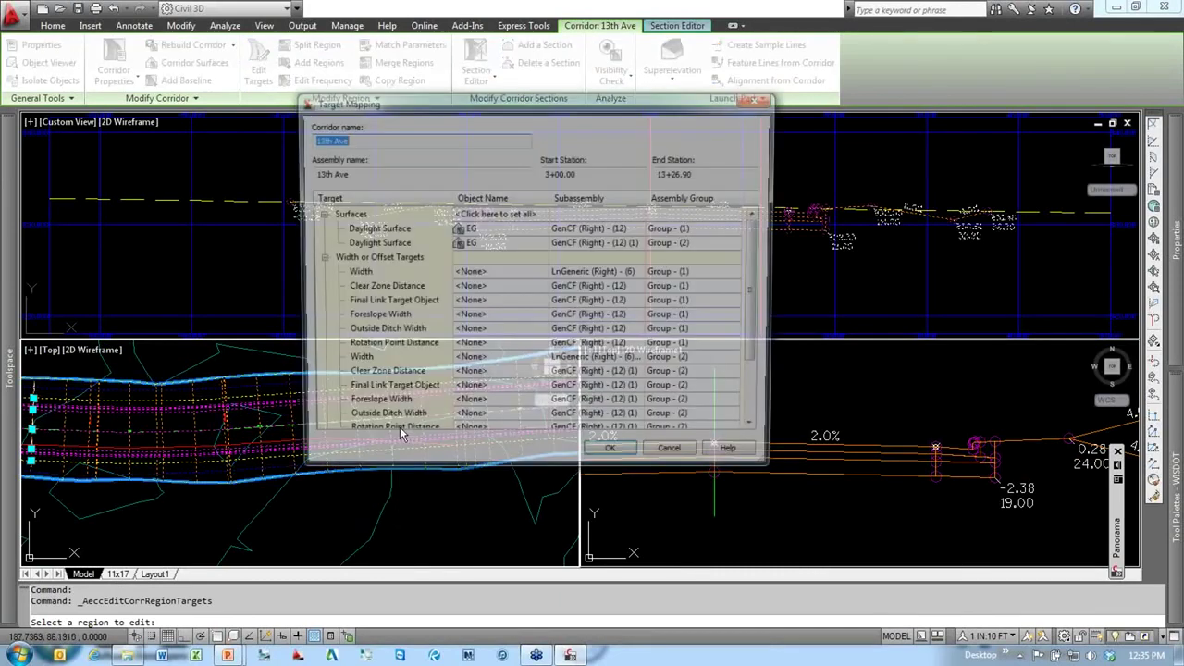
drag(544, 101, 496, 62)
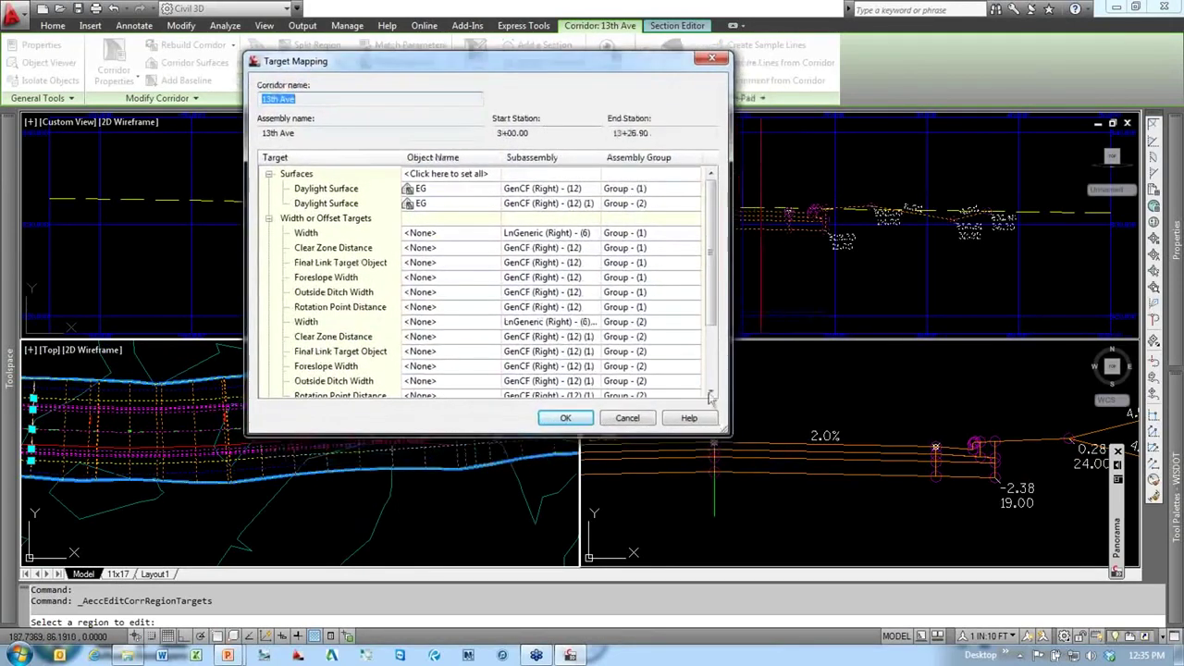
drag(728, 431, 803, 521)
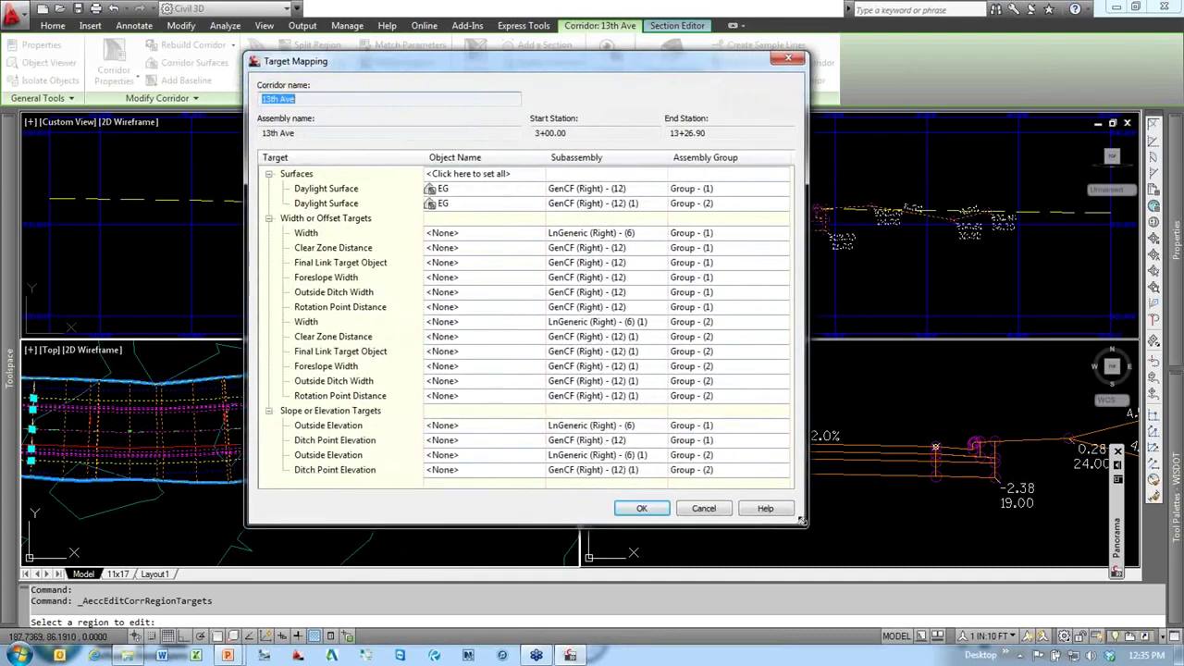
Step: Review the Width targets of the LnGeneric lane subassemblies in Group - (1) and Group - (2), then close the target mapping without changes
click(297, 176)
click(324, 220)
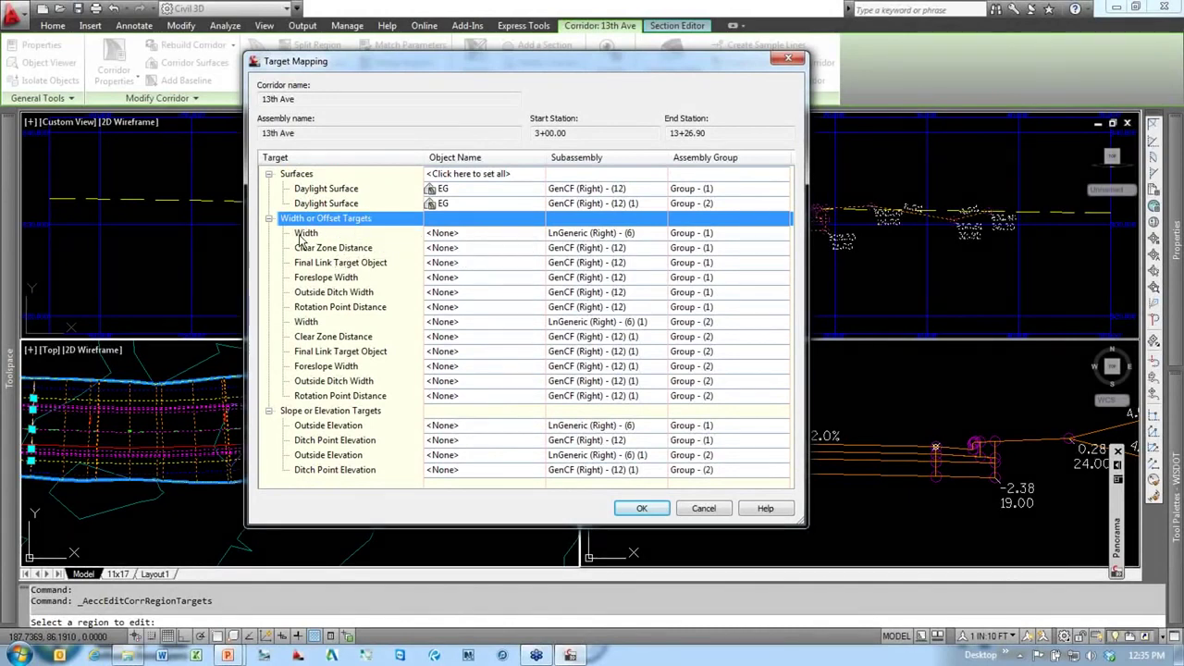
click(302, 234)
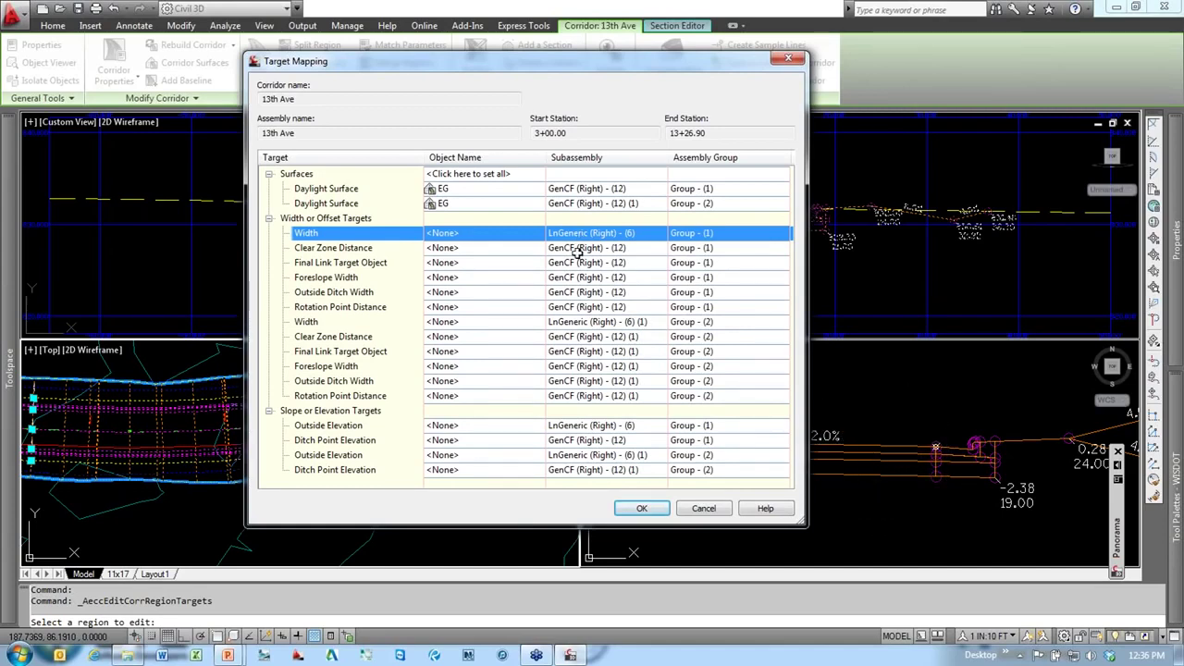
key(ctrl)
click(311, 324)
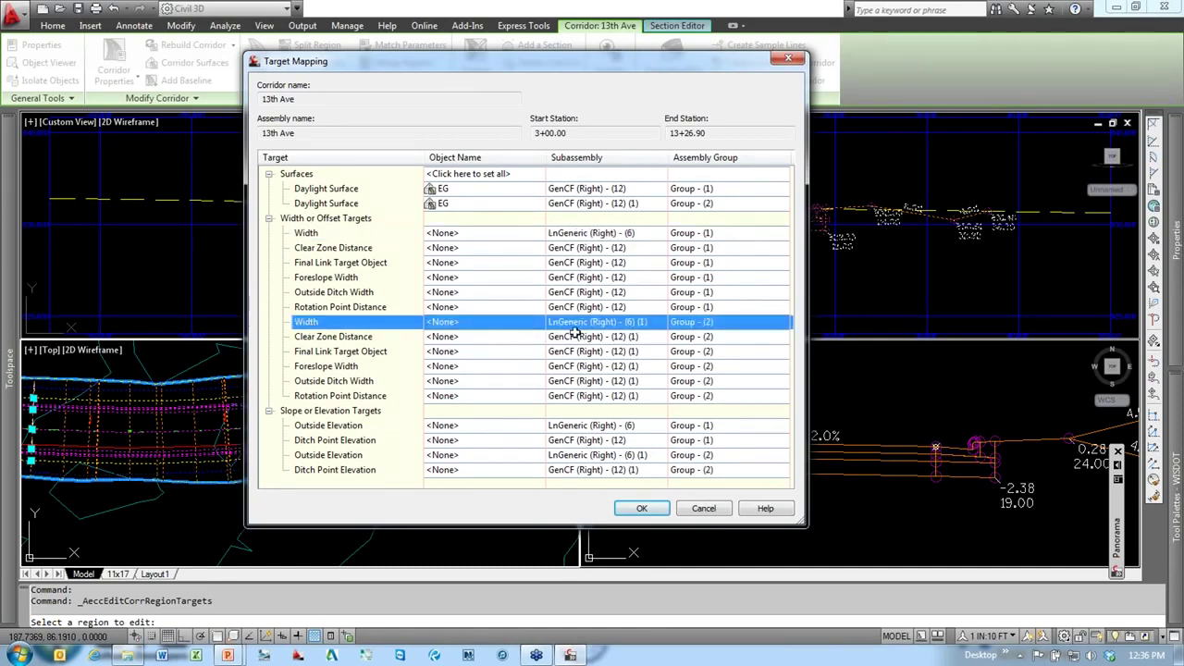
key(ctrl)
click(307, 234)
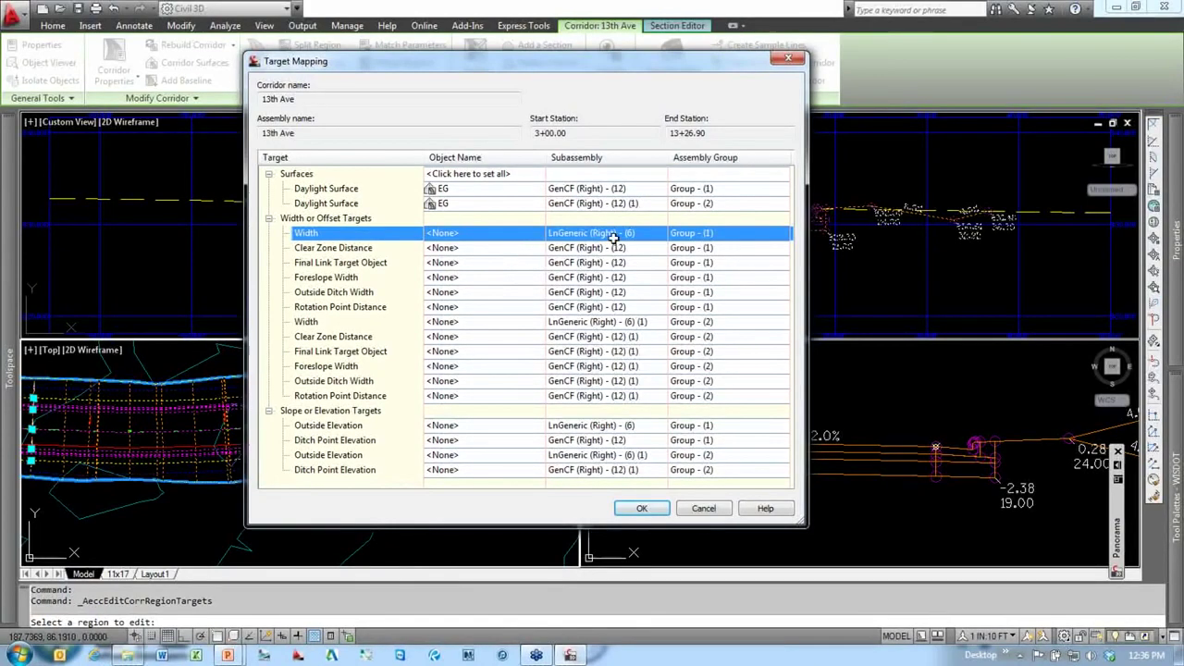
click(788, 59)
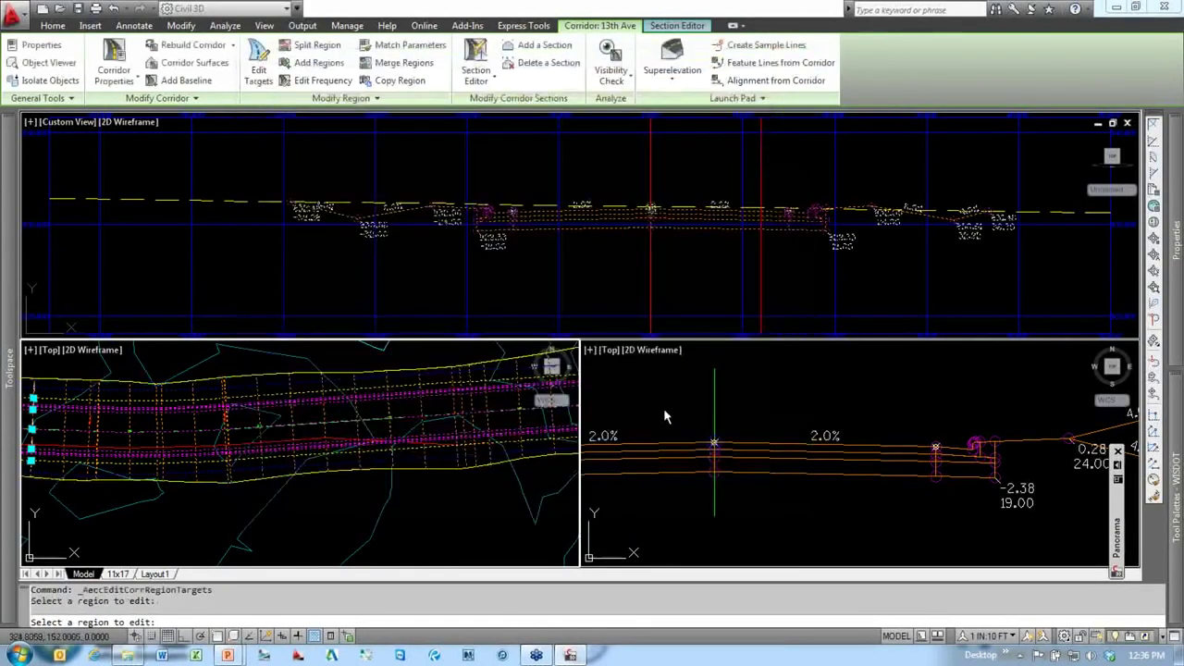
key(Escape)
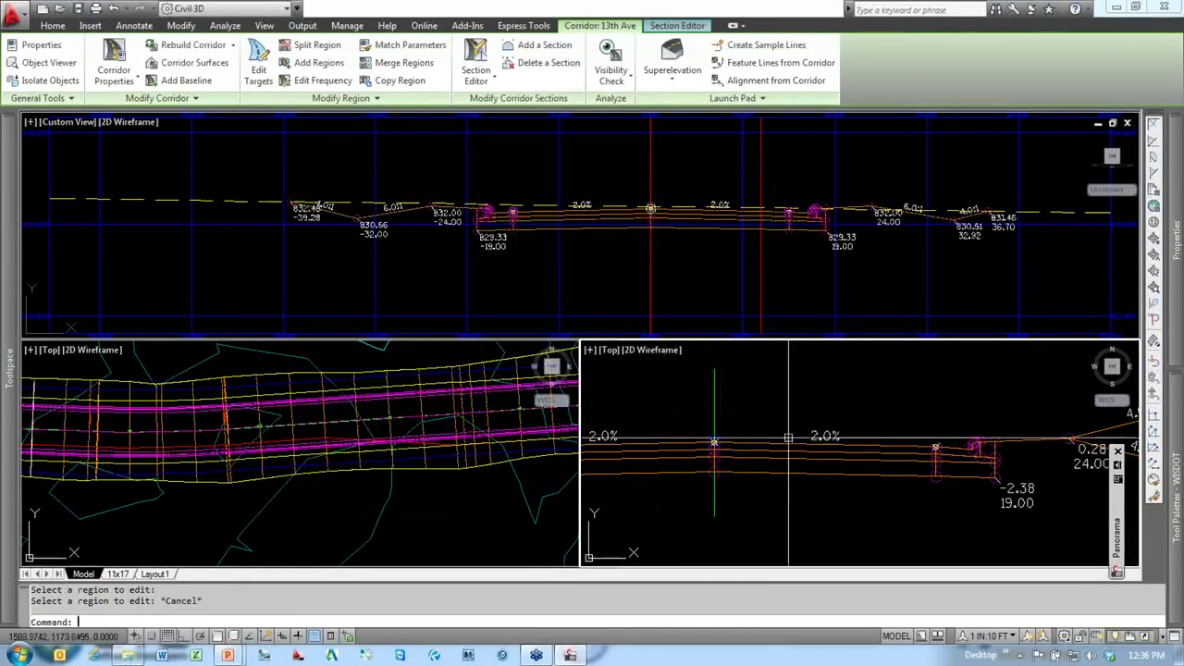
Step: Open the properties of the 13th Ave assembly and show its construction, listing the subassembly groups
key(Escape)
middle_drag(750, 437, 863, 449)
click(866, 417)
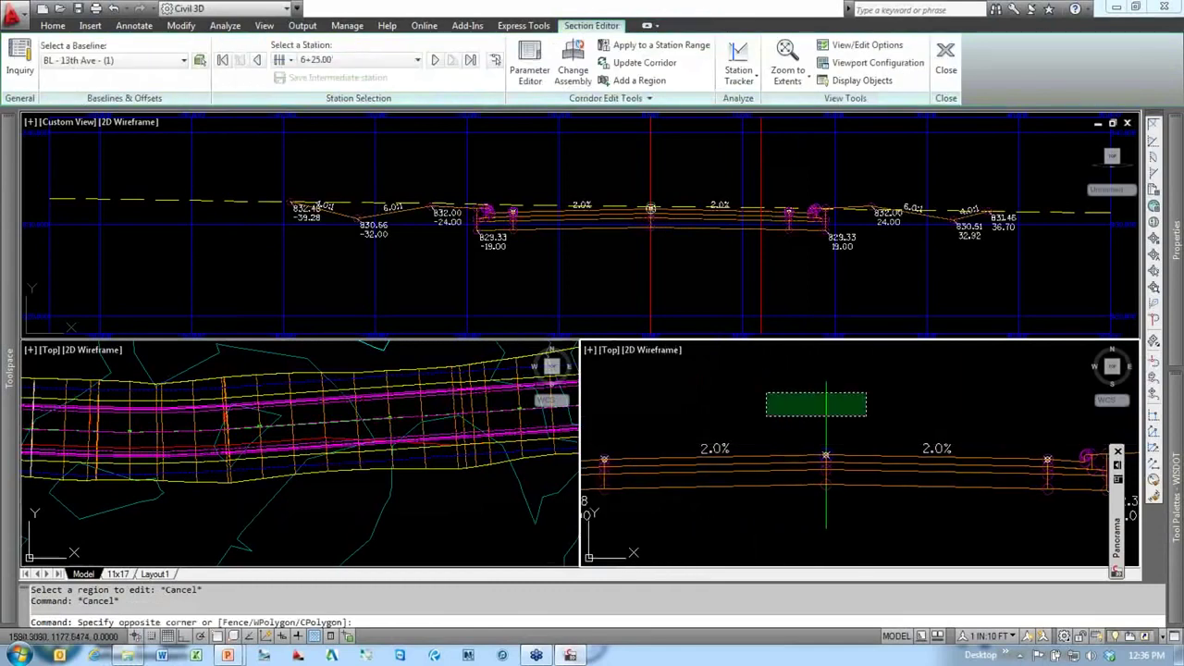
click(766, 394)
right_click(767, 139)
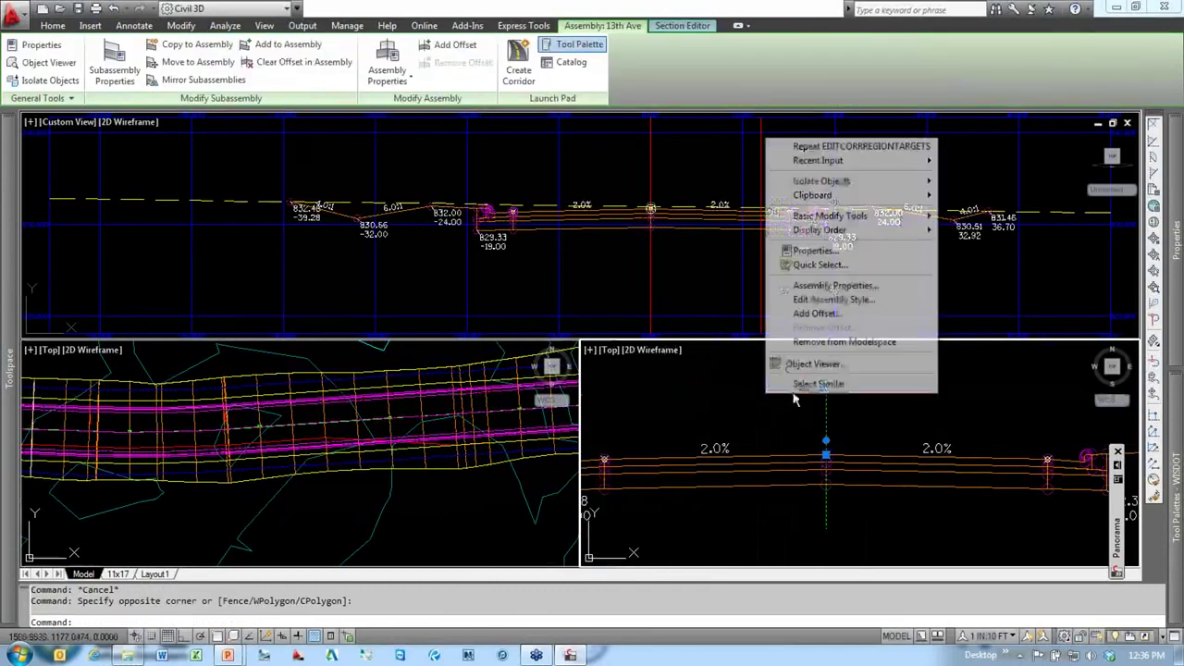
click(853, 283)
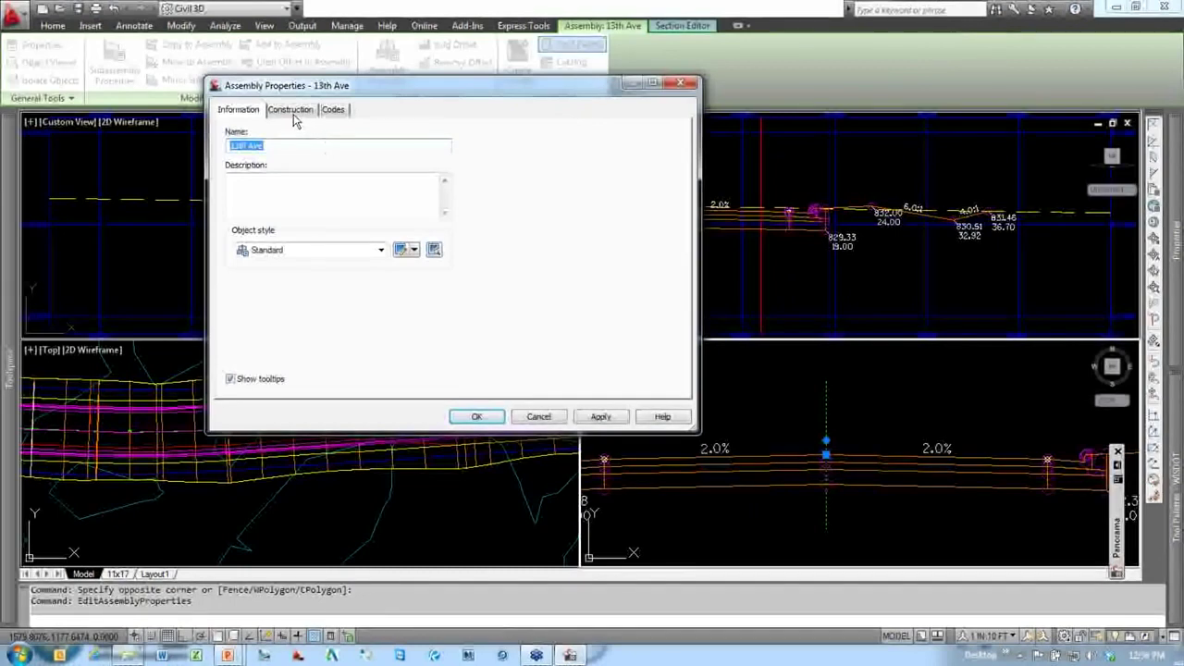
click(291, 109)
drag(453, 85, 537, 101)
Step: Rename Group - (1) of the 13th Ave assembly as Right
click(367, 205)
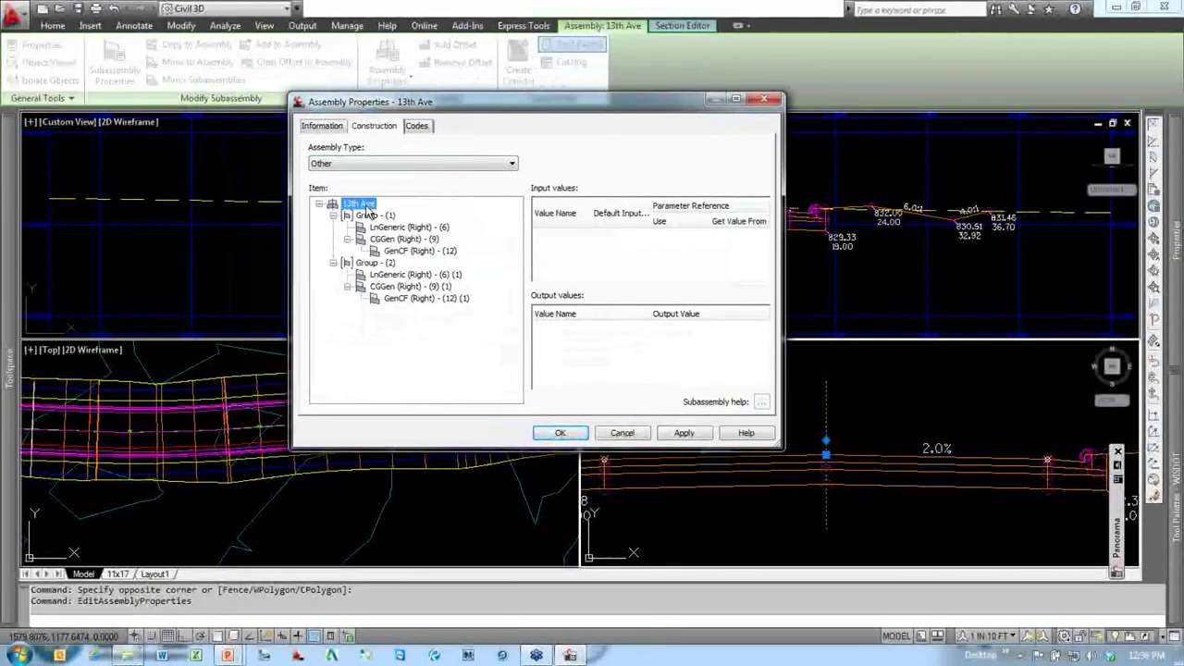
click(375, 216)
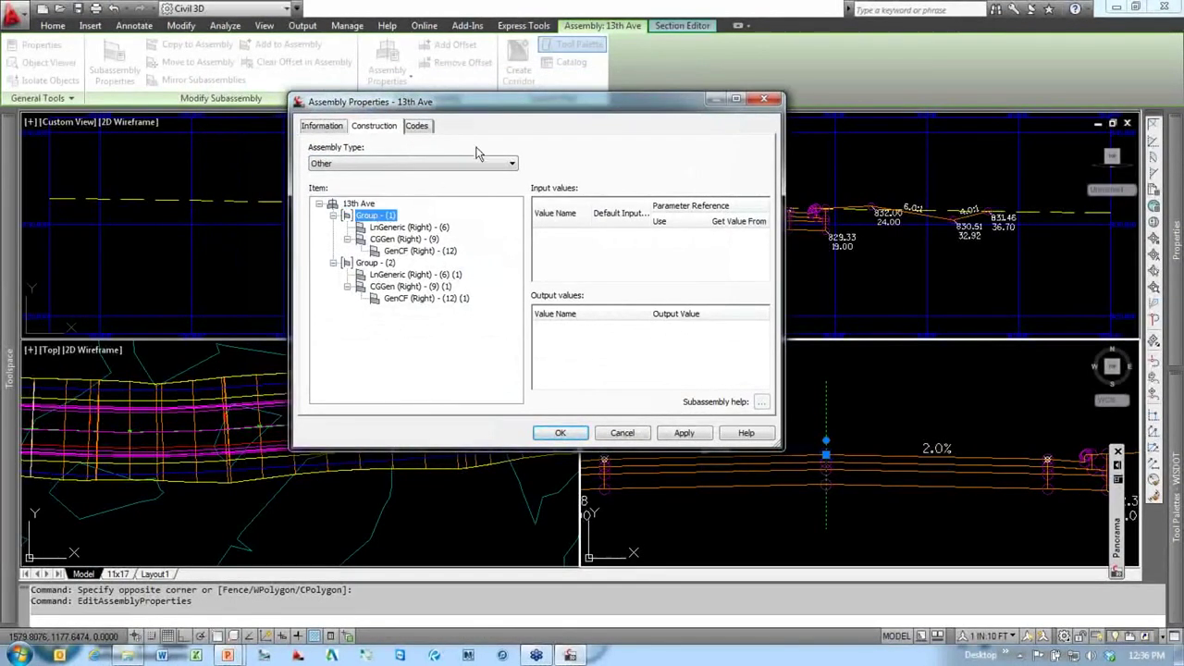
drag(513, 110, 439, 81)
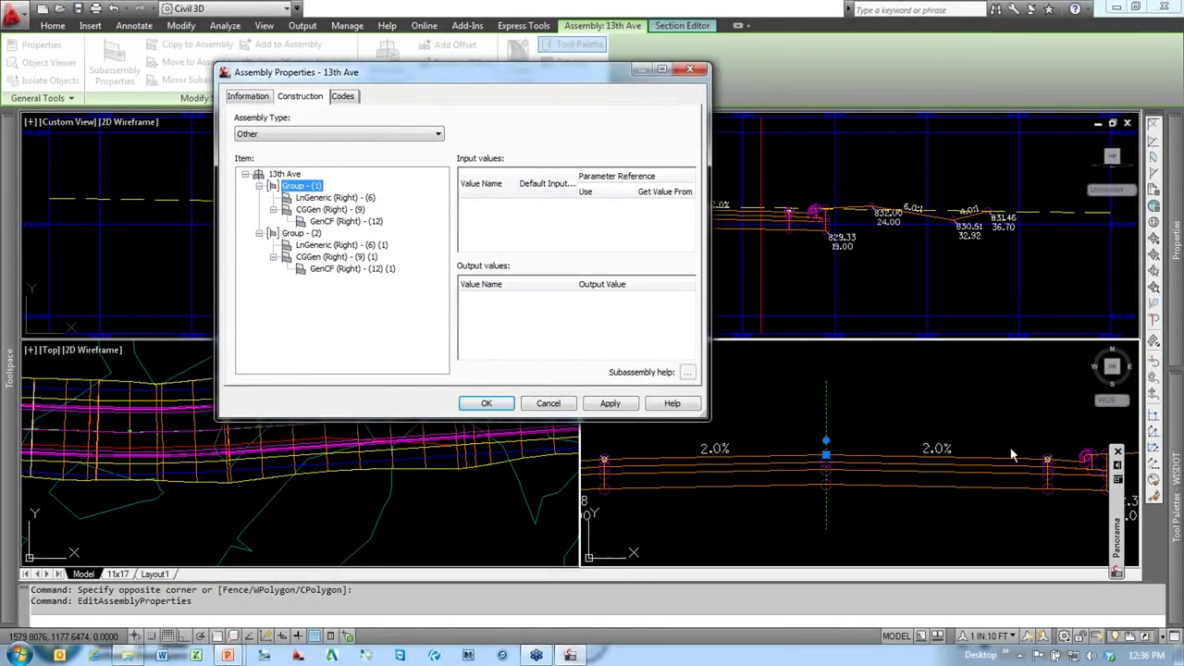
click(304, 188)
text(Right)
key(Return)
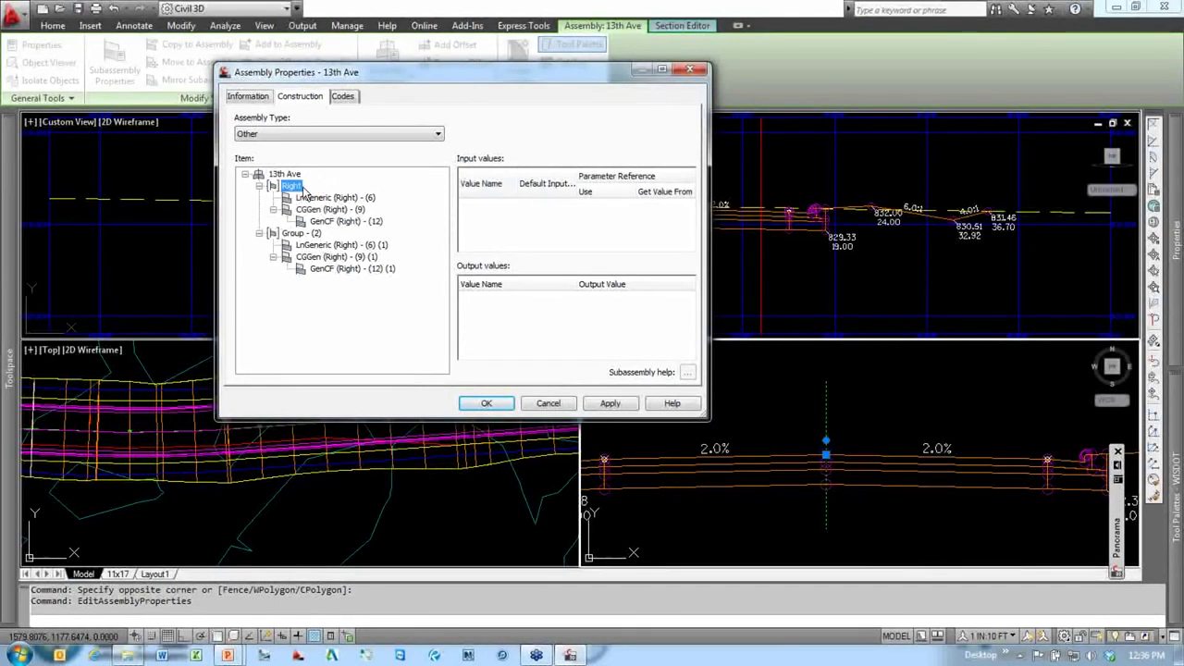
Step: Rename Group - (2) of the 13th Ave assembly as Left
click(300, 234)
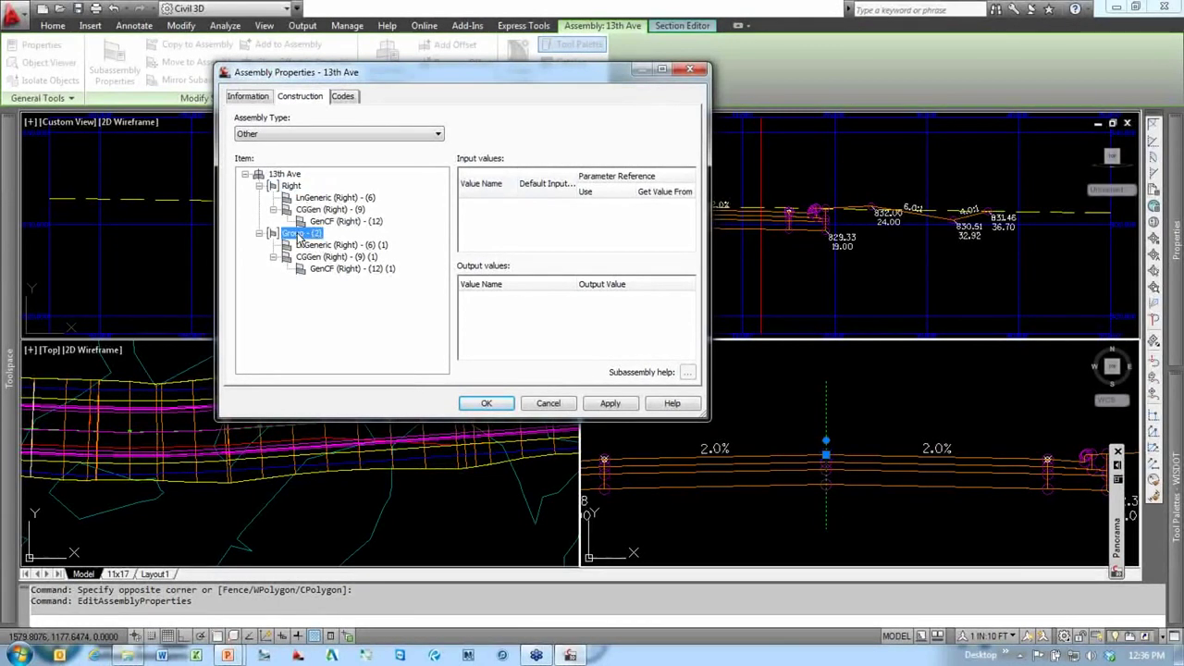
click(299, 234)
text(Left)
key(Return)
Step: Remove "(Right)" from the name of the Right group's lane subassembly so it reads LnGeneric - (6)
click(344, 198)
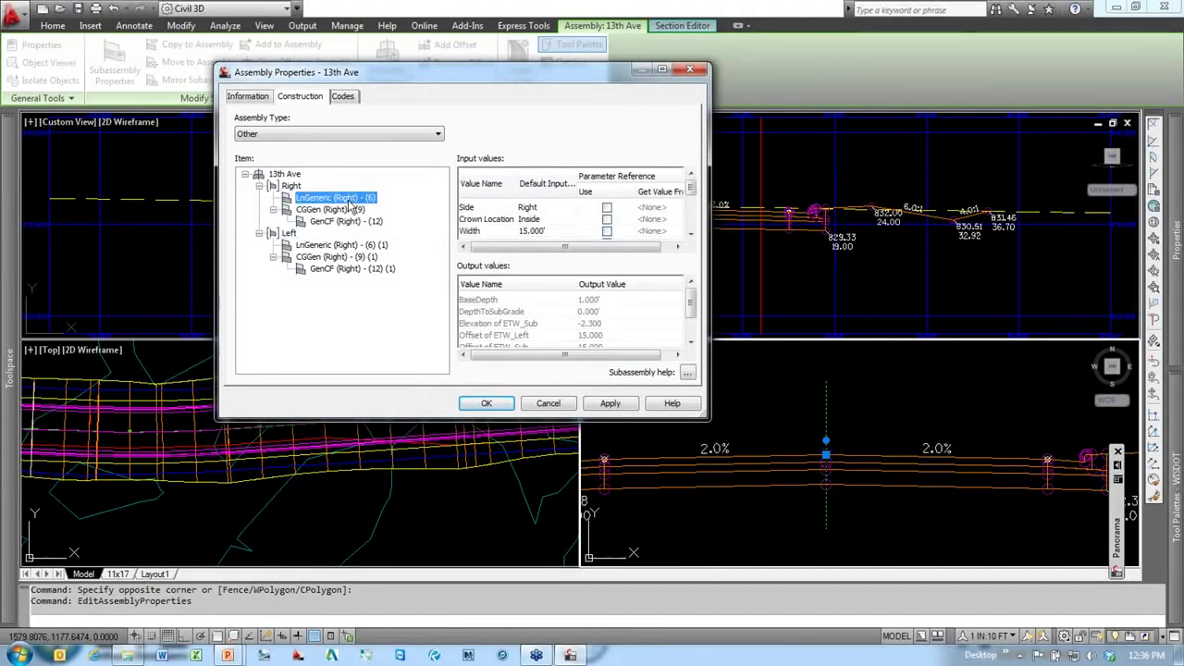
click(350, 203)
mouse_move(334, 198)
mouse_down()
mouse_move(378, 198)
mouse_move(335, 196)
mouse_up()
key(Delete)
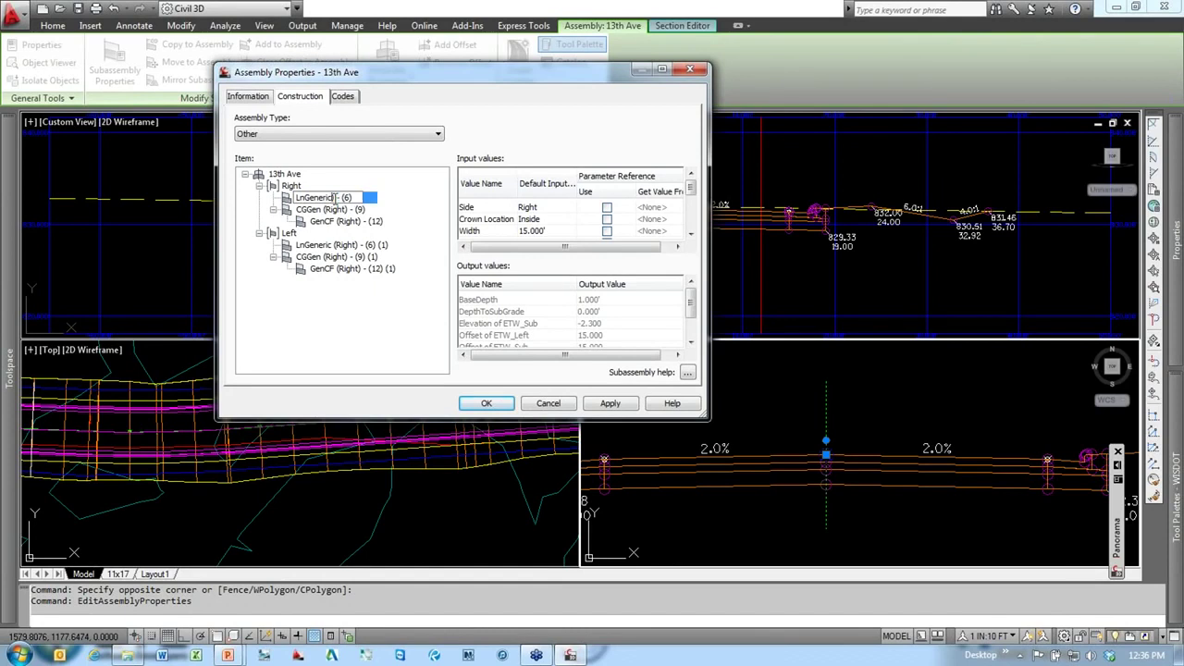
key(Return)
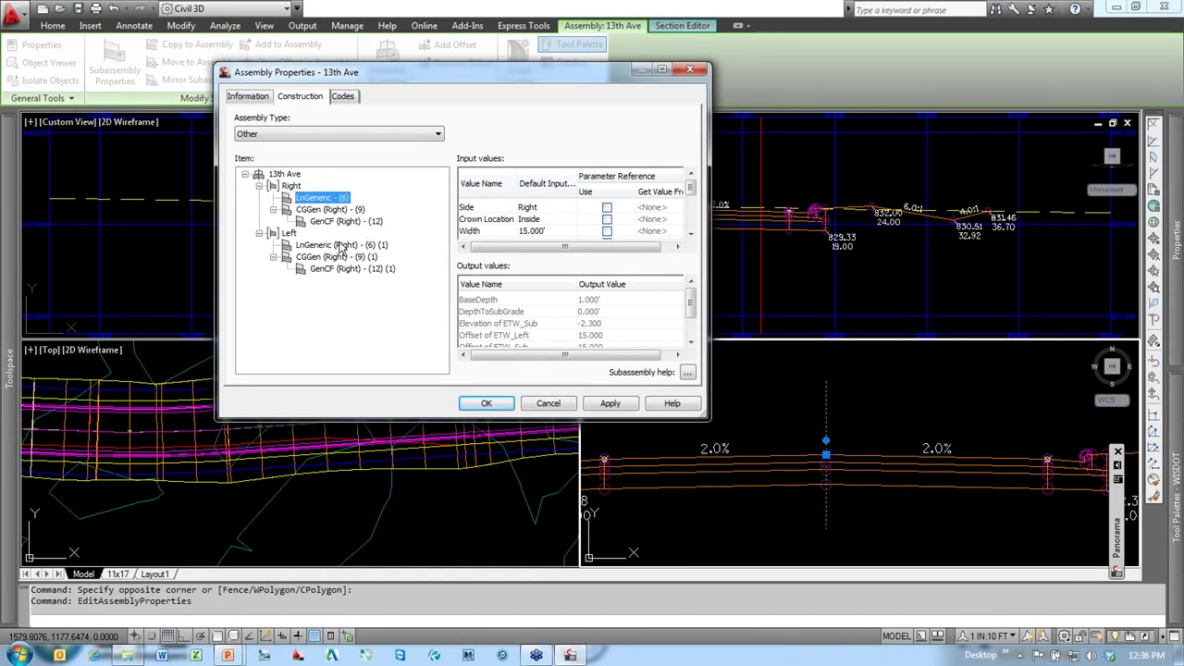
Step: Rename the Left group's lane subassembly as LnGeneric (6) (1) and accept the assembly properties
click(349, 245)
click(381, 245)
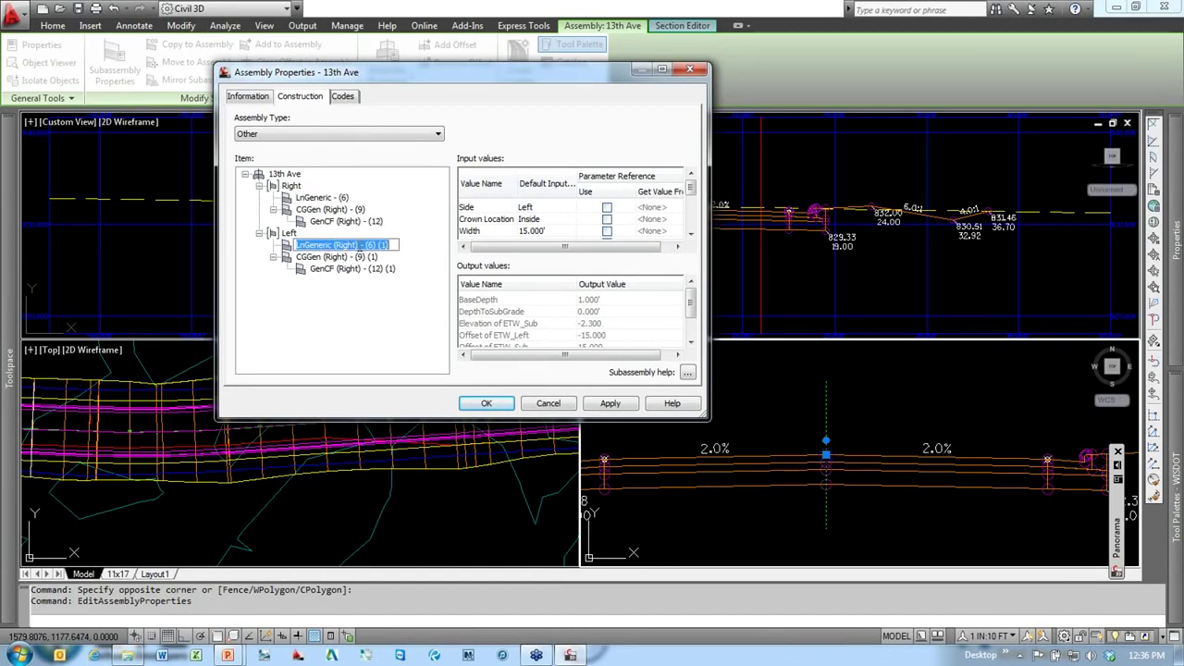
key(BackSpace)
key(BackSpace)
key(BackSpace)
key(BackSpace)
key(BackSpace)
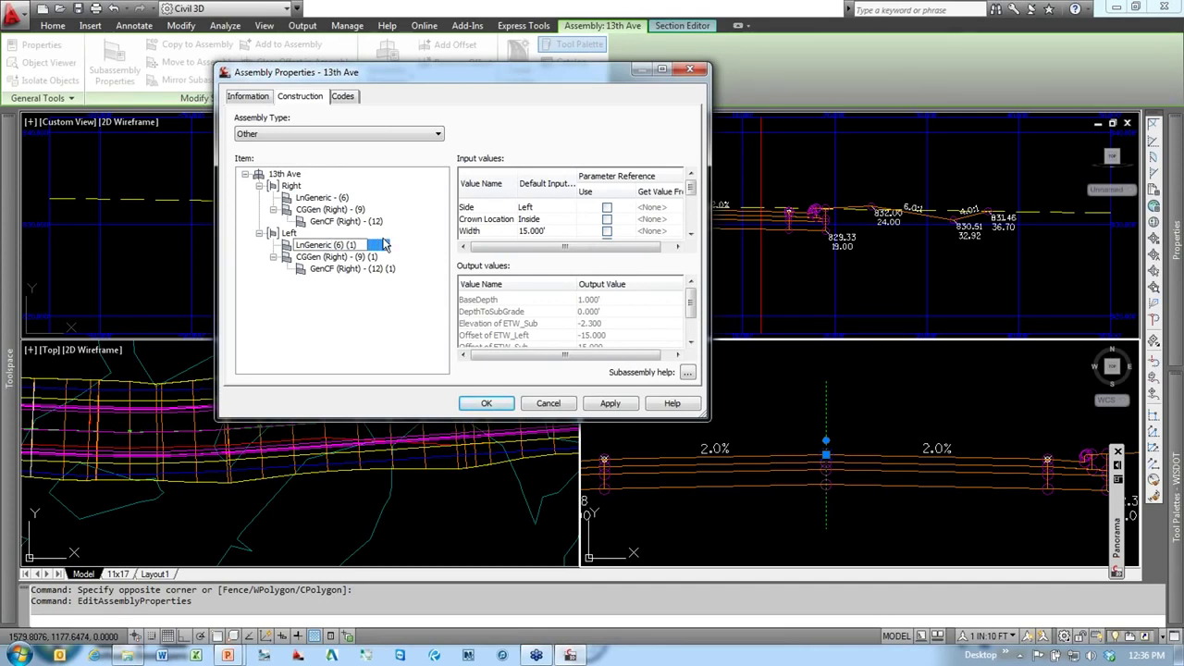
key(Return)
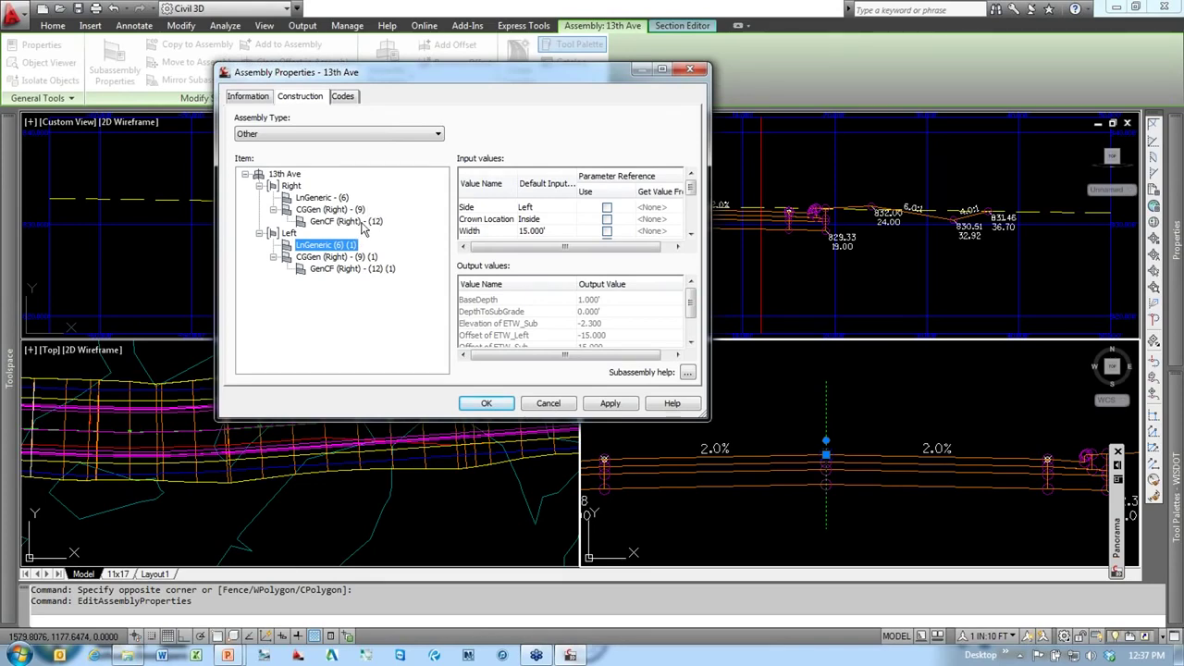
click(487, 404)
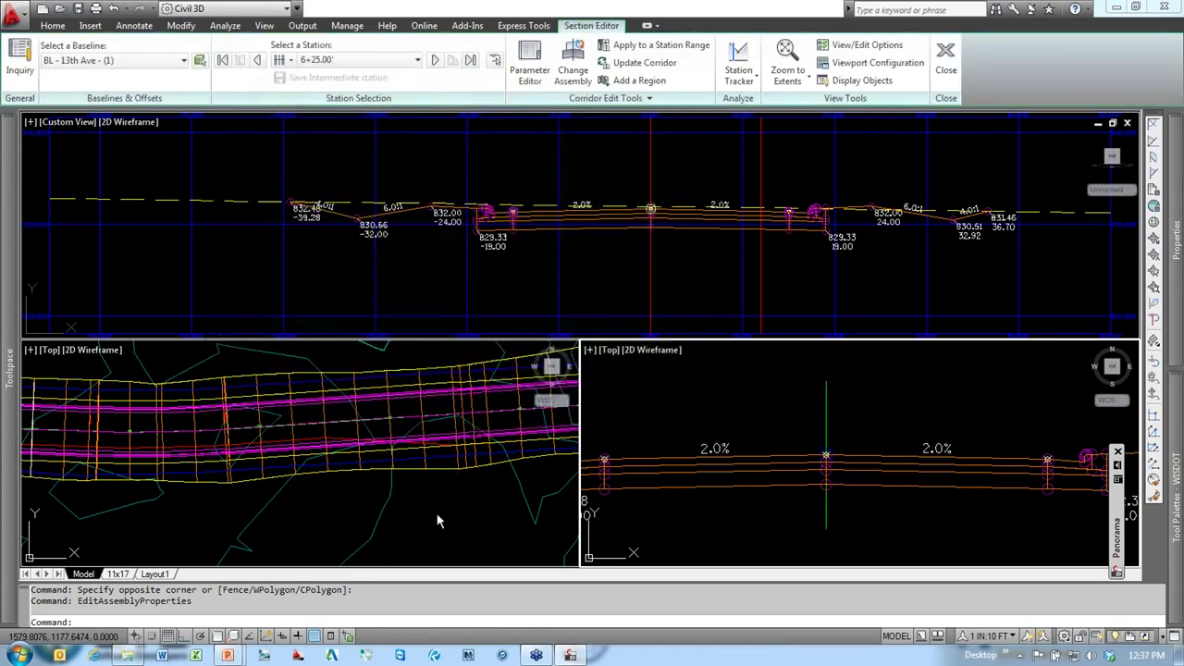
Step: Select the 13th Ave corridor in the plan view and open the target mapping of its region
key(Escape)
click(411, 437)
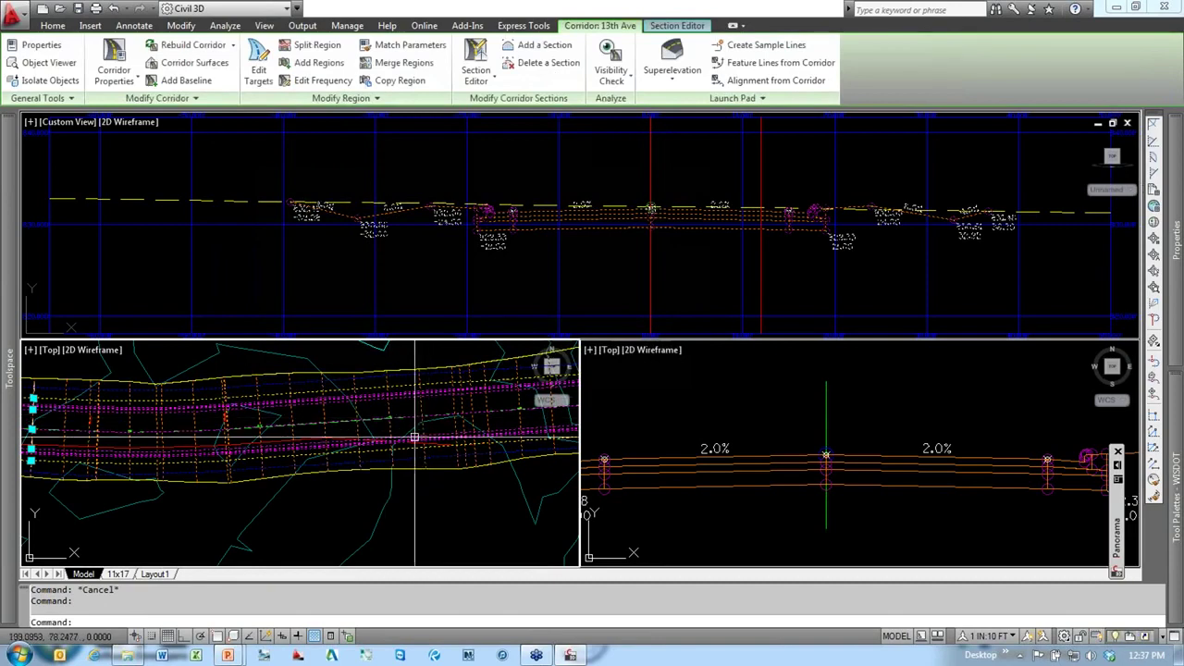
click(258, 64)
scroll(440, 425, up, 2)
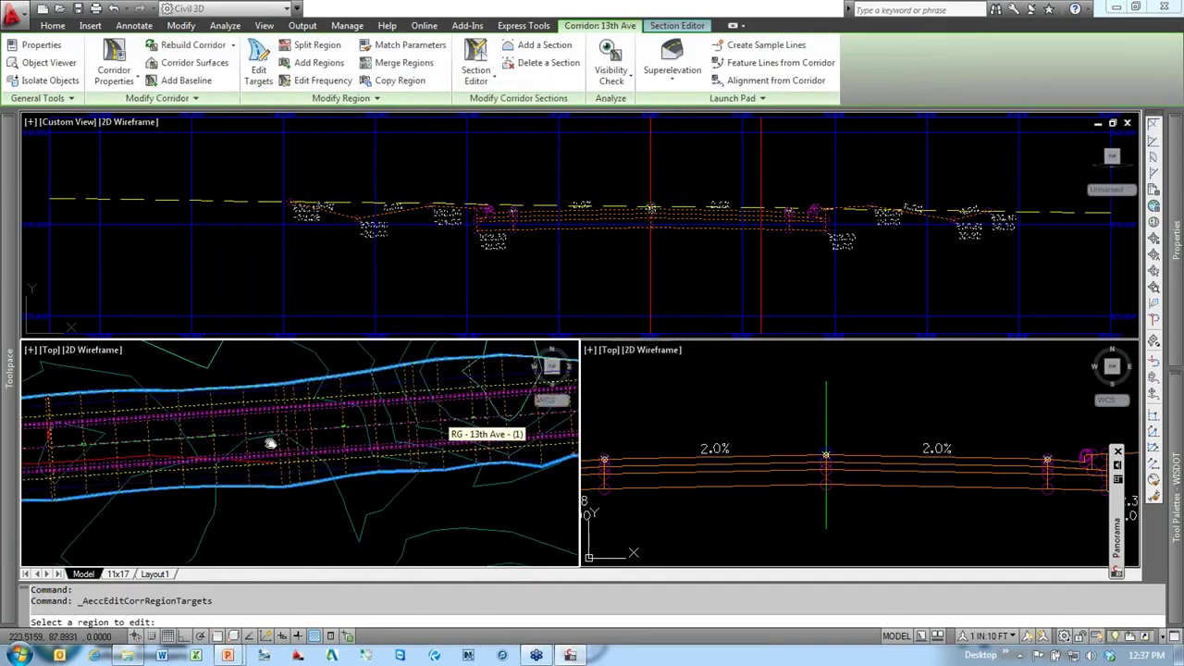
click(334, 433)
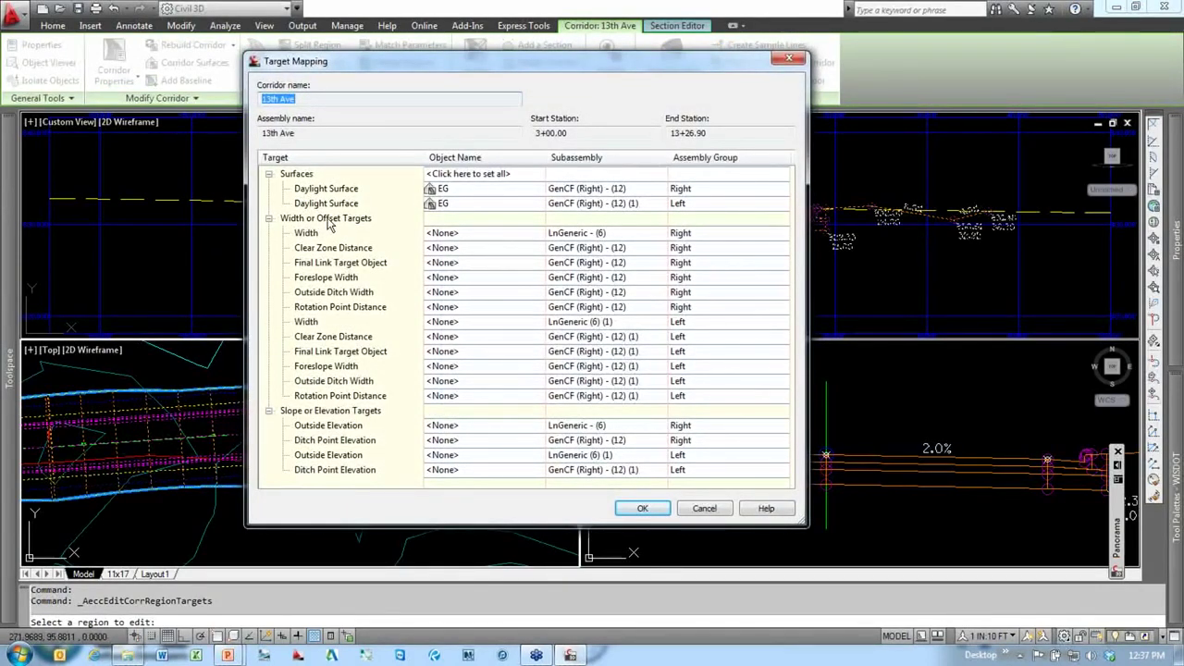
Step: Review the lane Width targets of both assembly groups and the Right group's Clear Zone Distance and Final Link Target Object targets
click(601, 233)
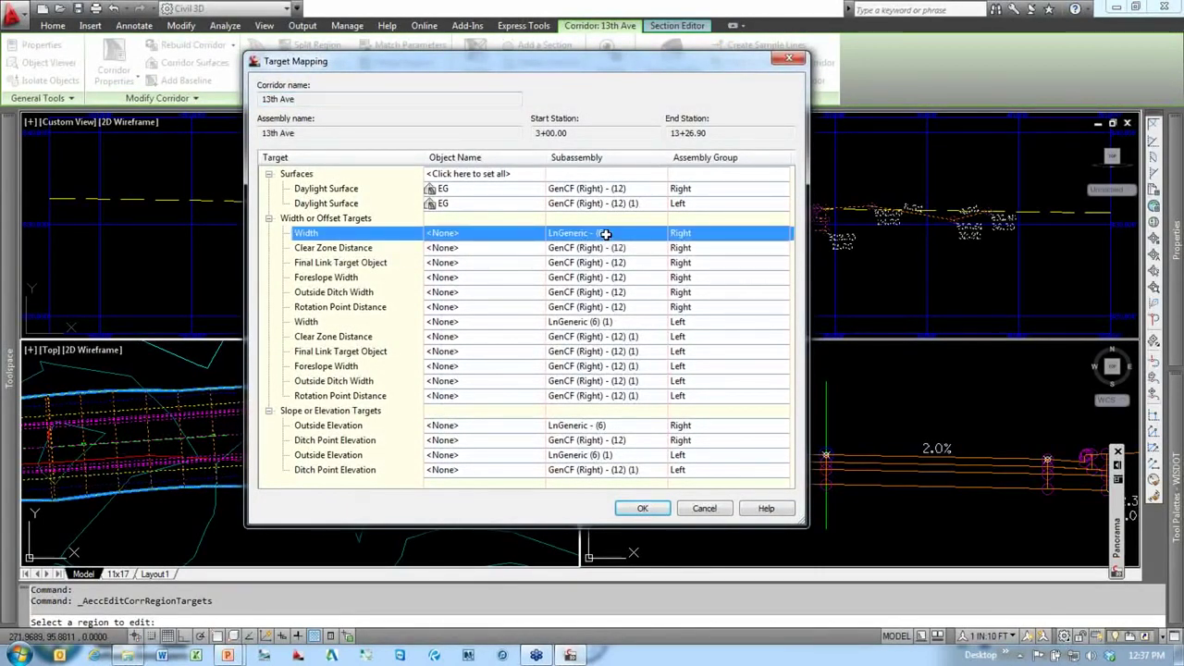
click(600, 322)
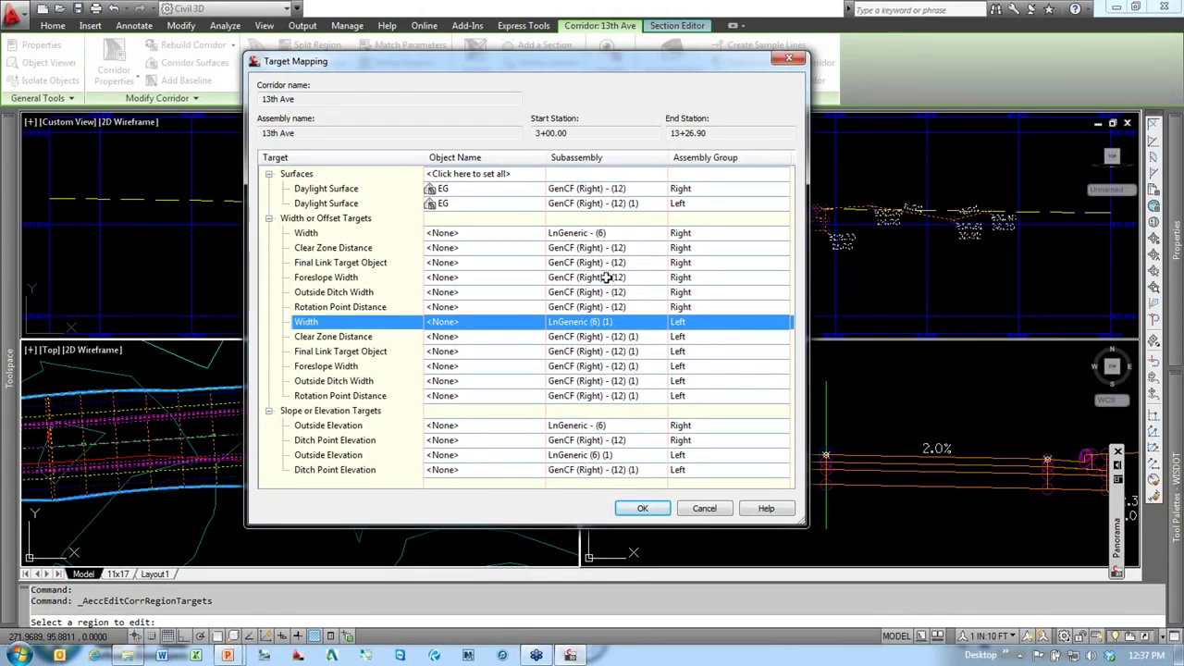
click(325, 250)
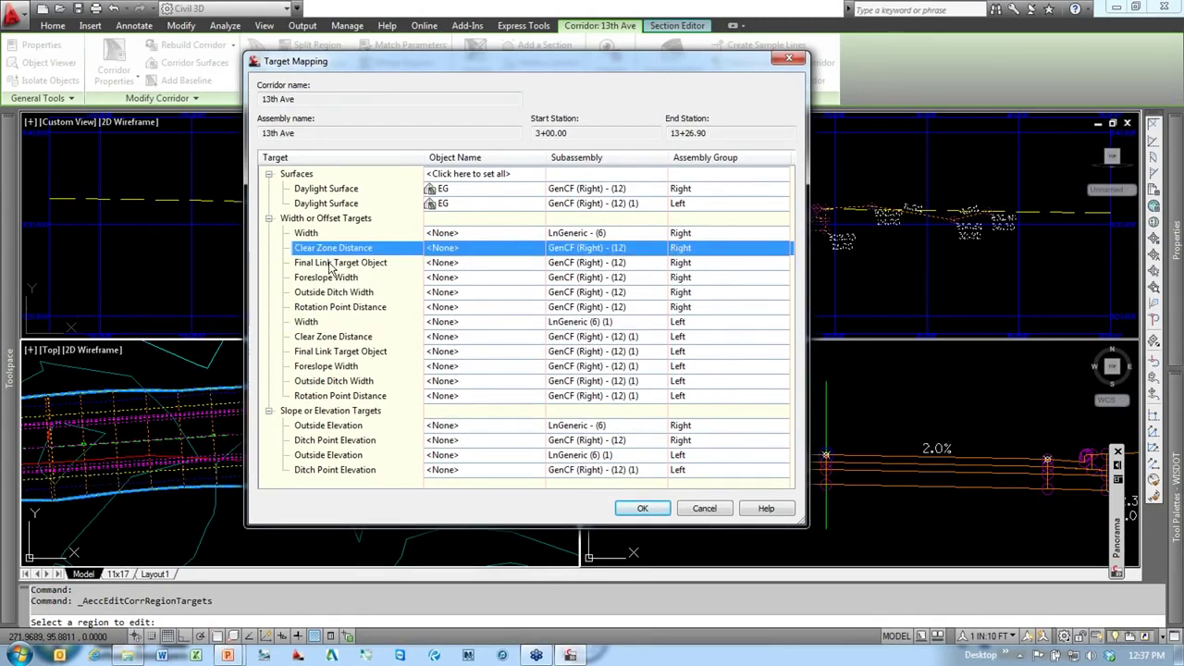
click(330, 265)
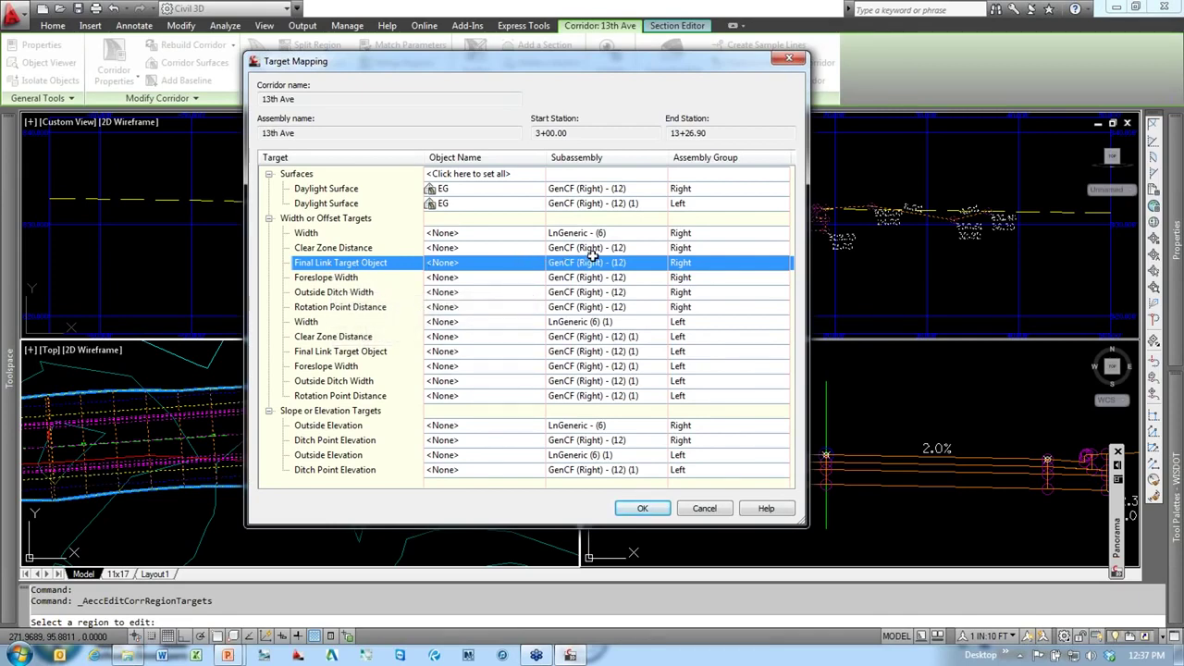
click(343, 249)
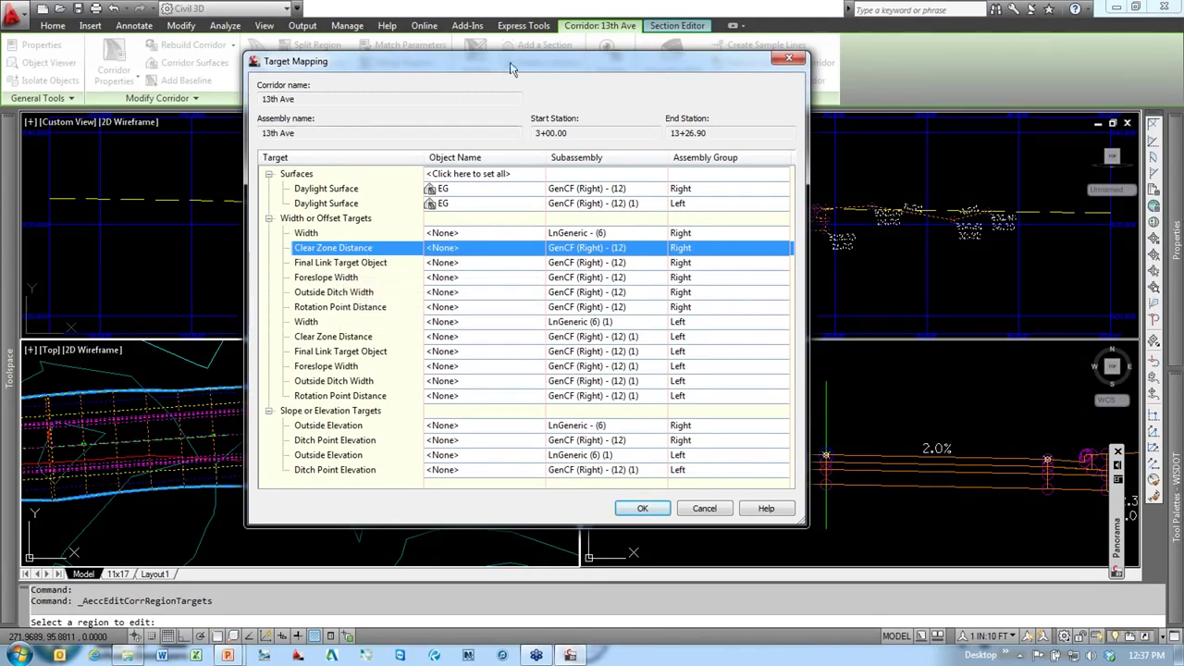
drag(512, 70, 786, 86)
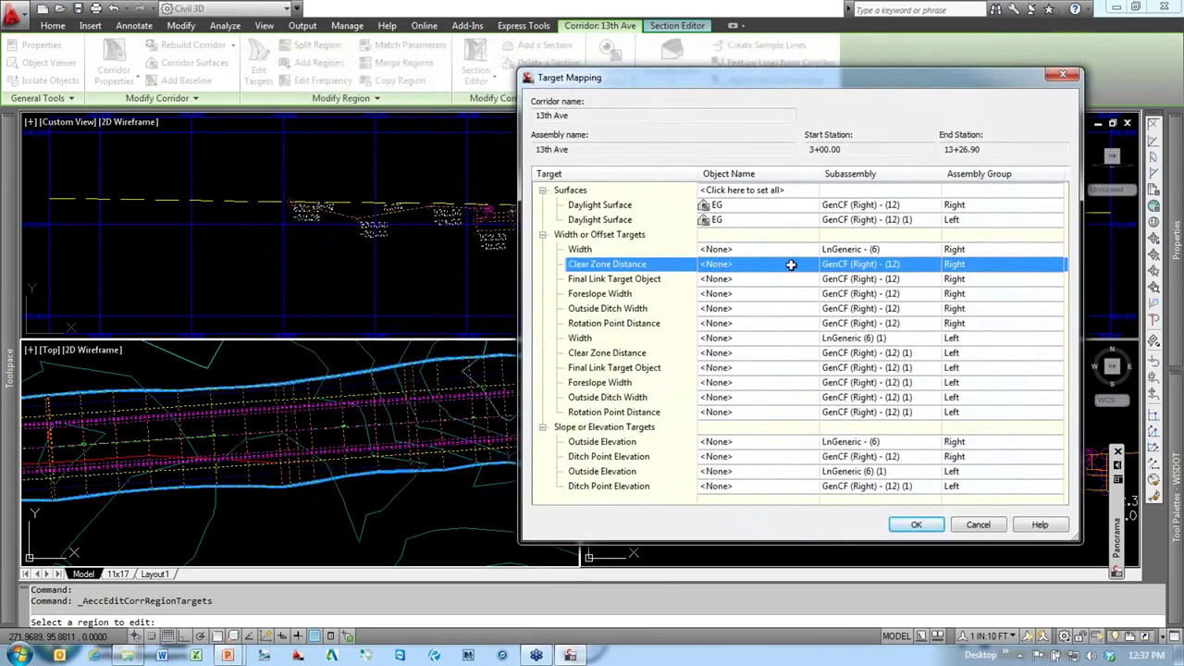
Step: Target the Width of LnGeneric - (6) in the Right group to the 13th Ave-Right-12.000 alignment and apply the target mapping to the corridor
click(880, 249)
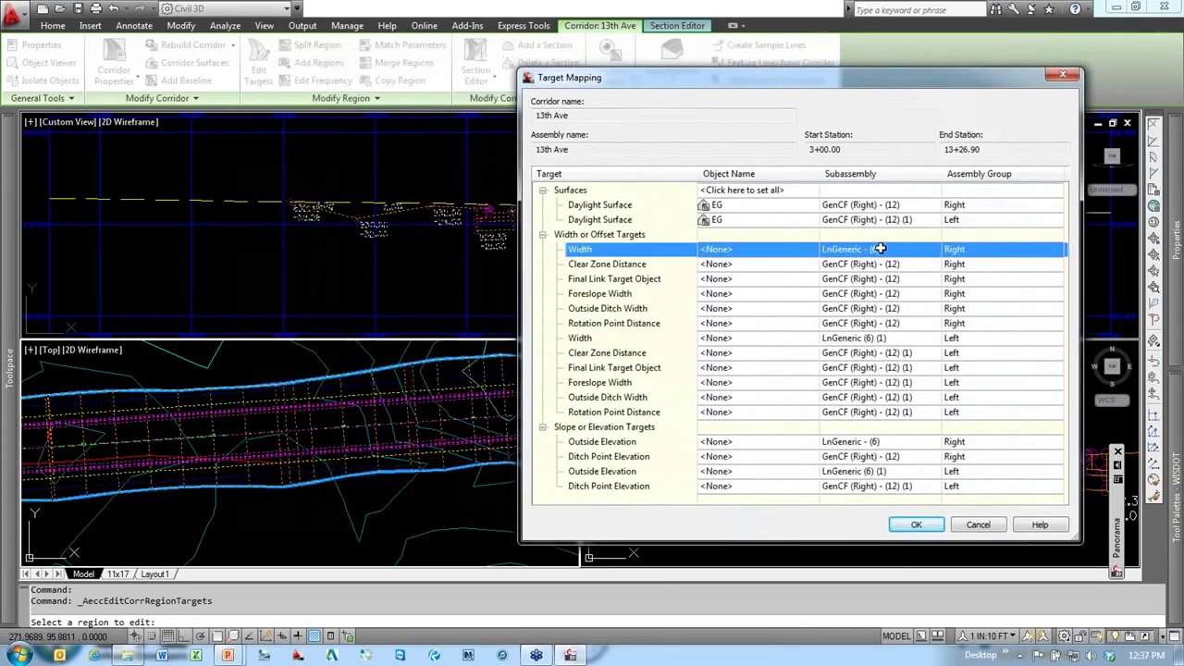
click(723, 250)
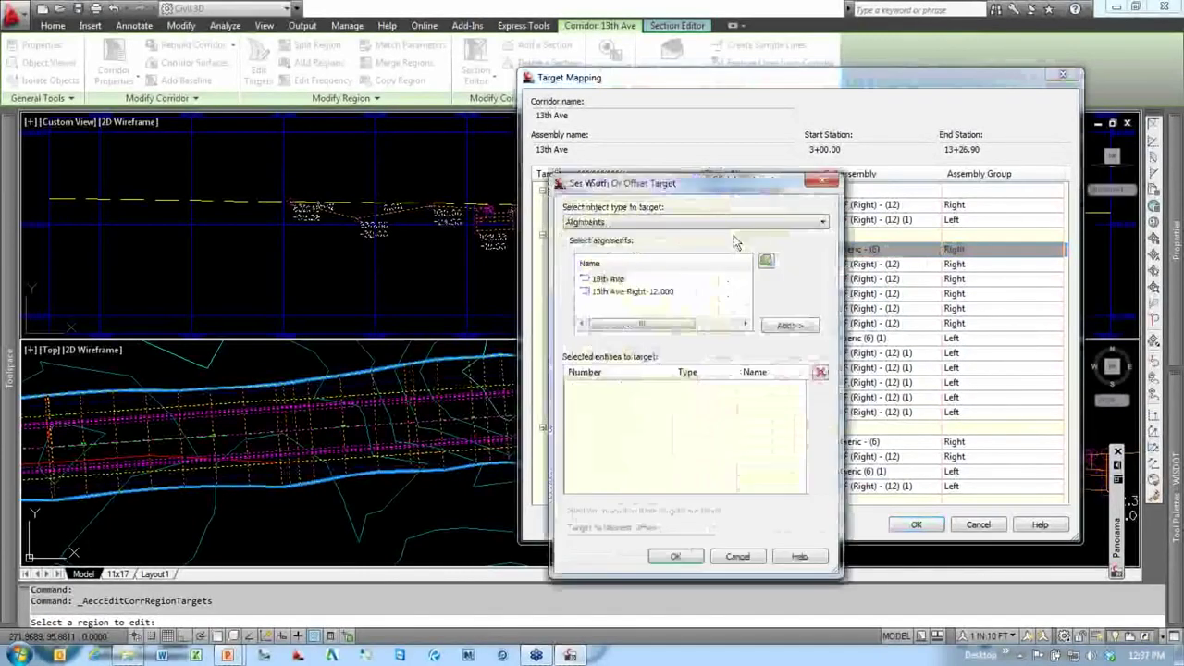
drag(719, 175, 645, 146)
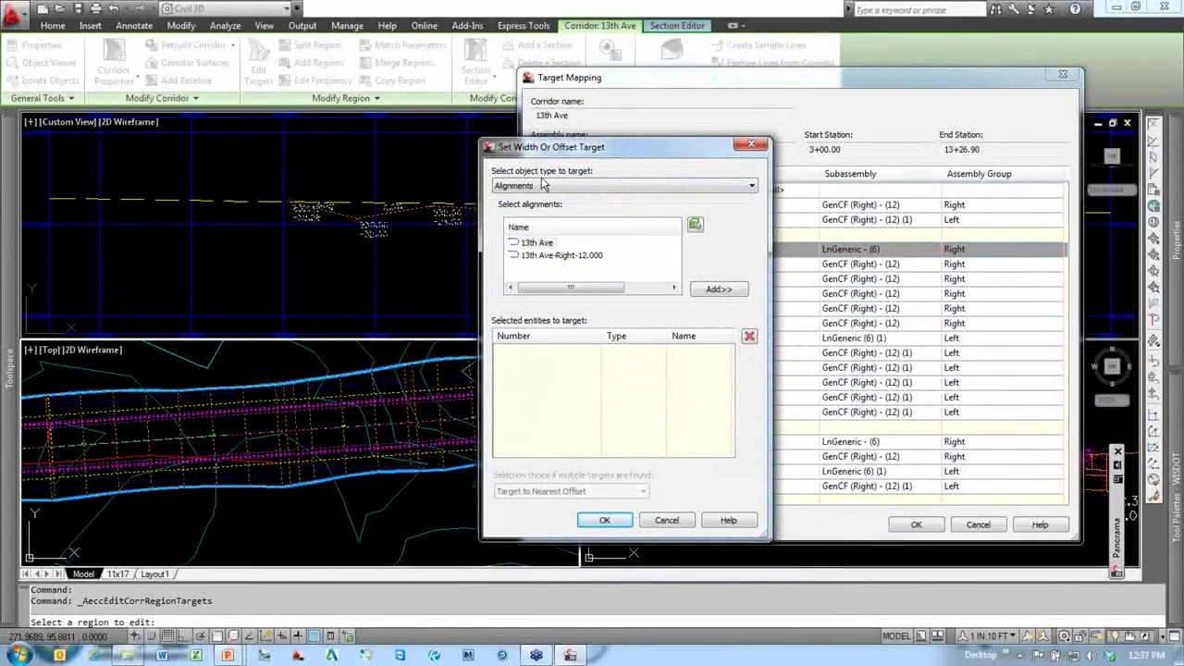
click(611, 185)
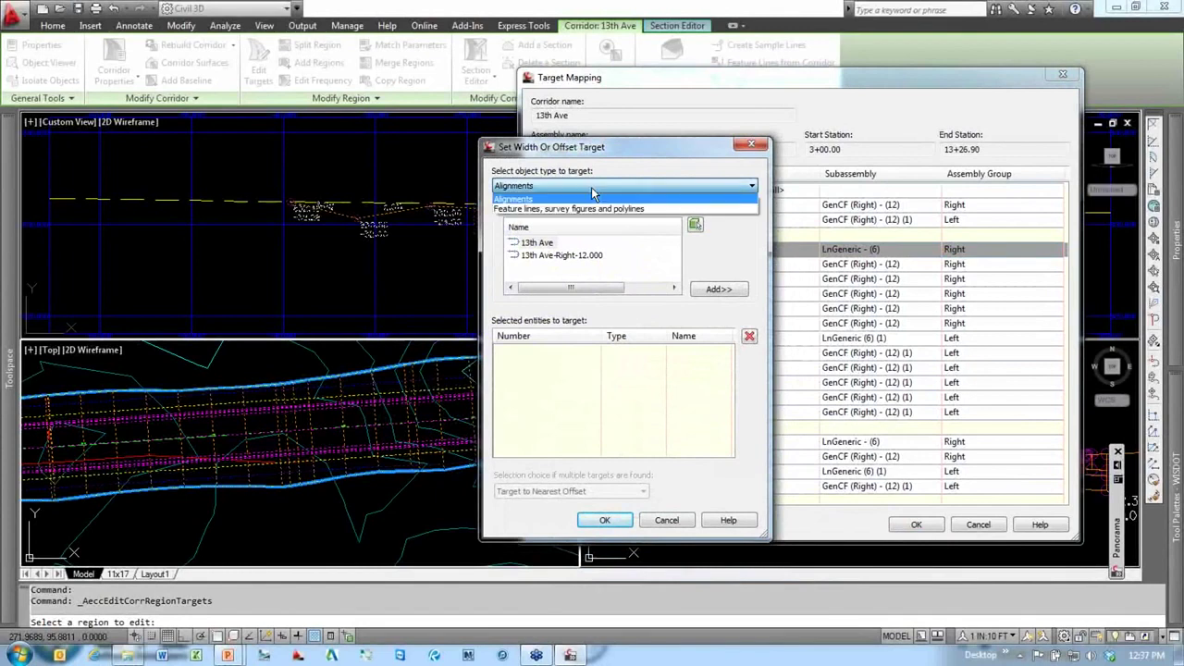
click(536, 199)
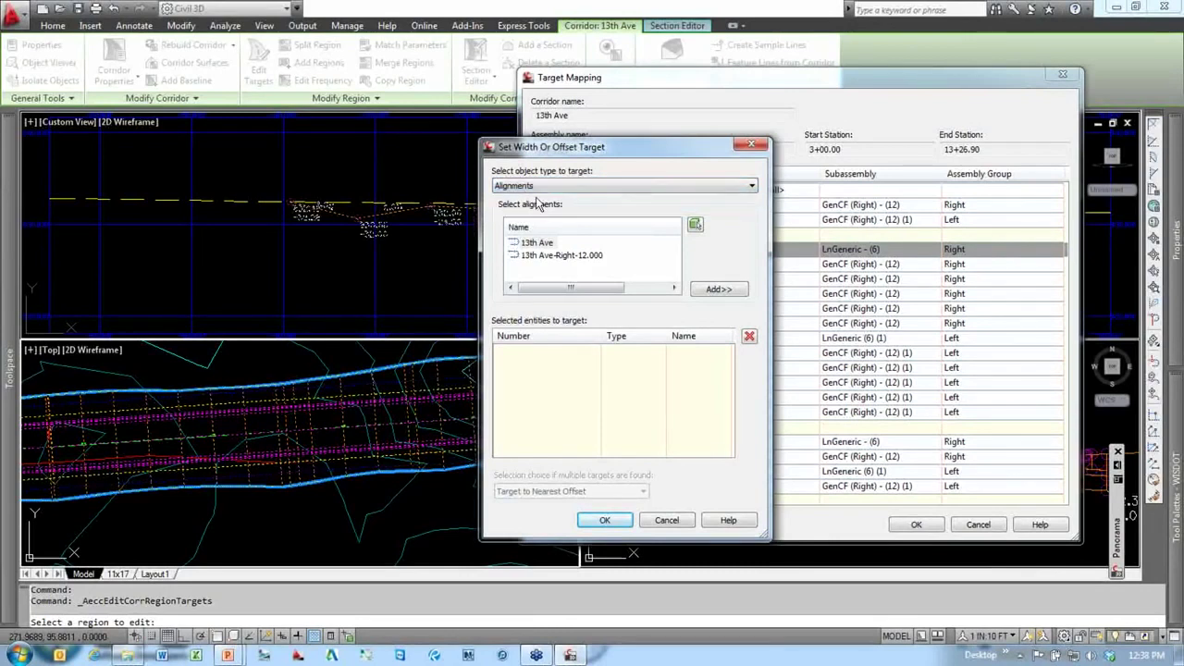
click(555, 256)
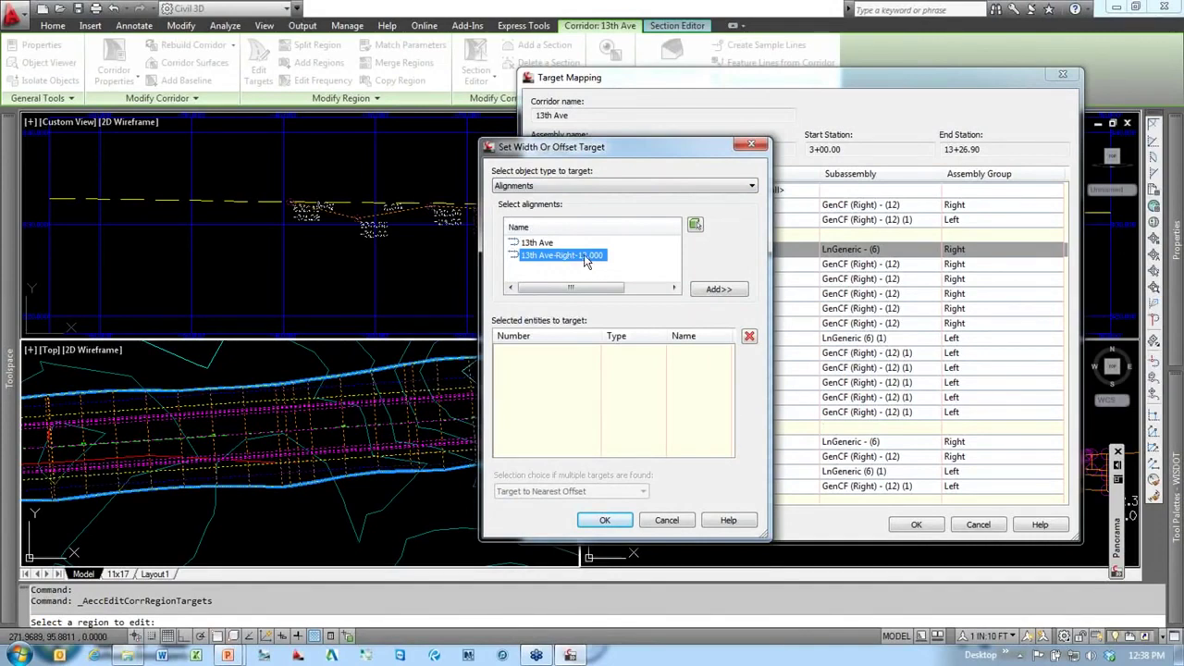
click(701, 291)
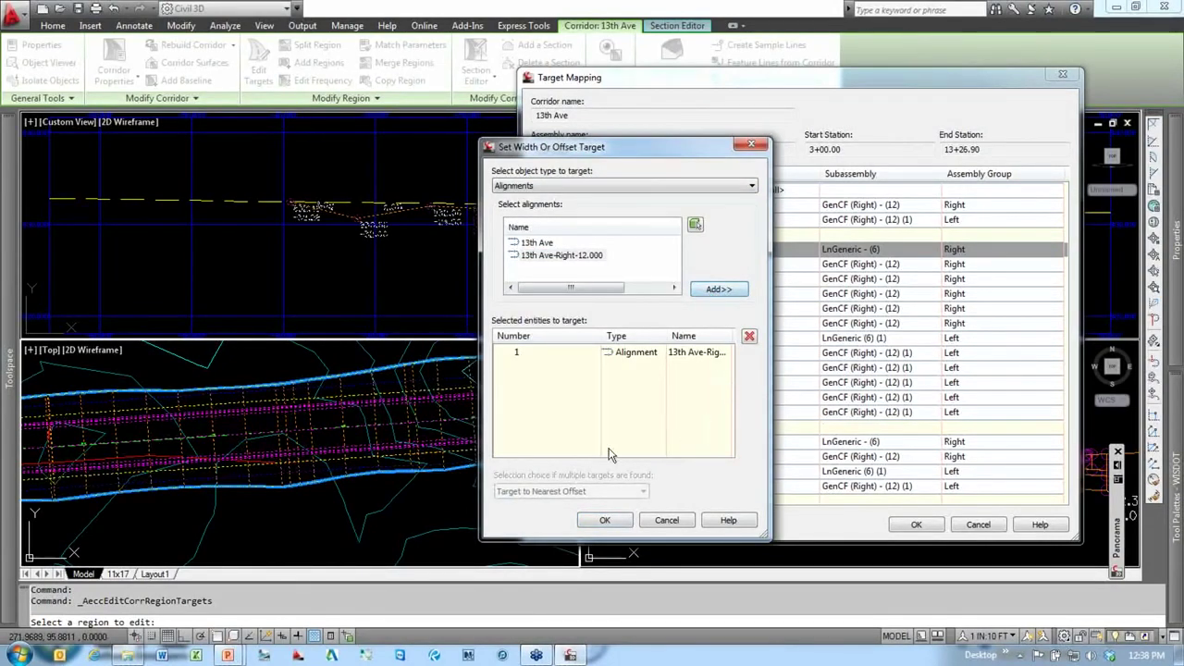
click(605, 521)
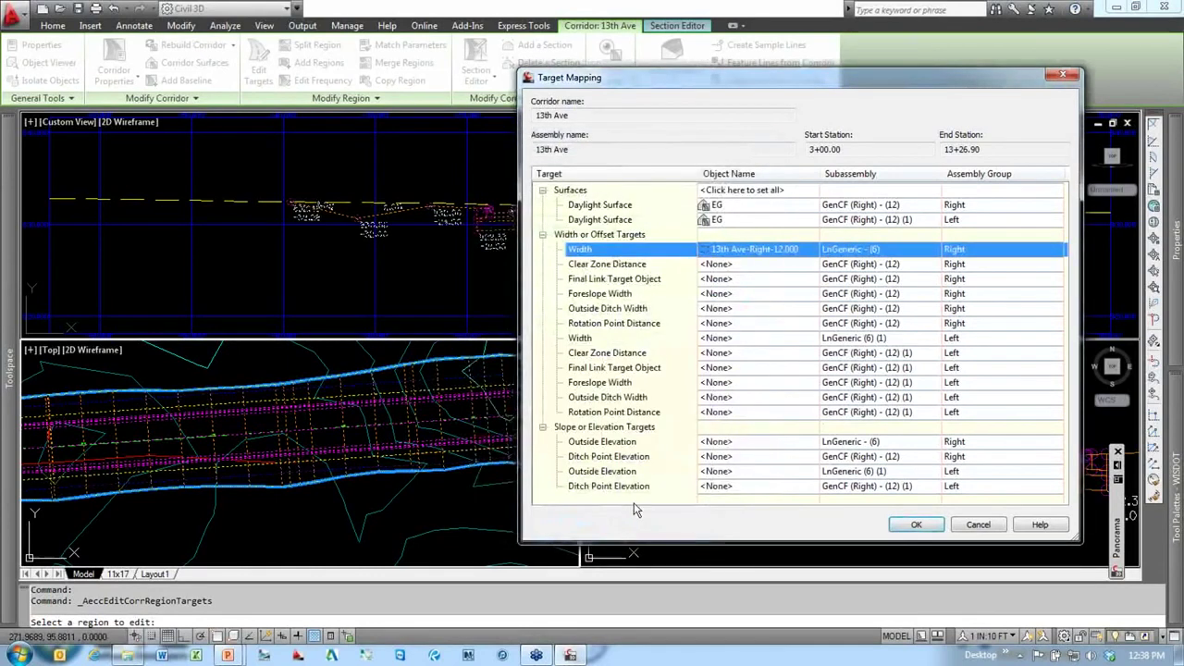
click(769, 255)
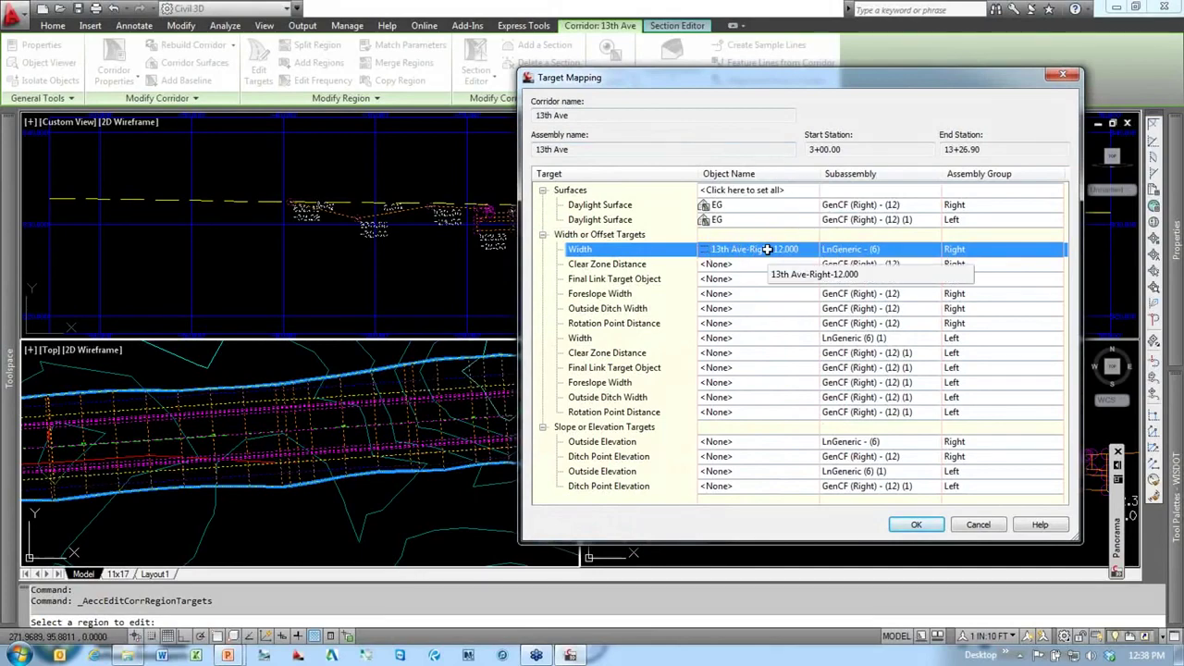
click(911, 526)
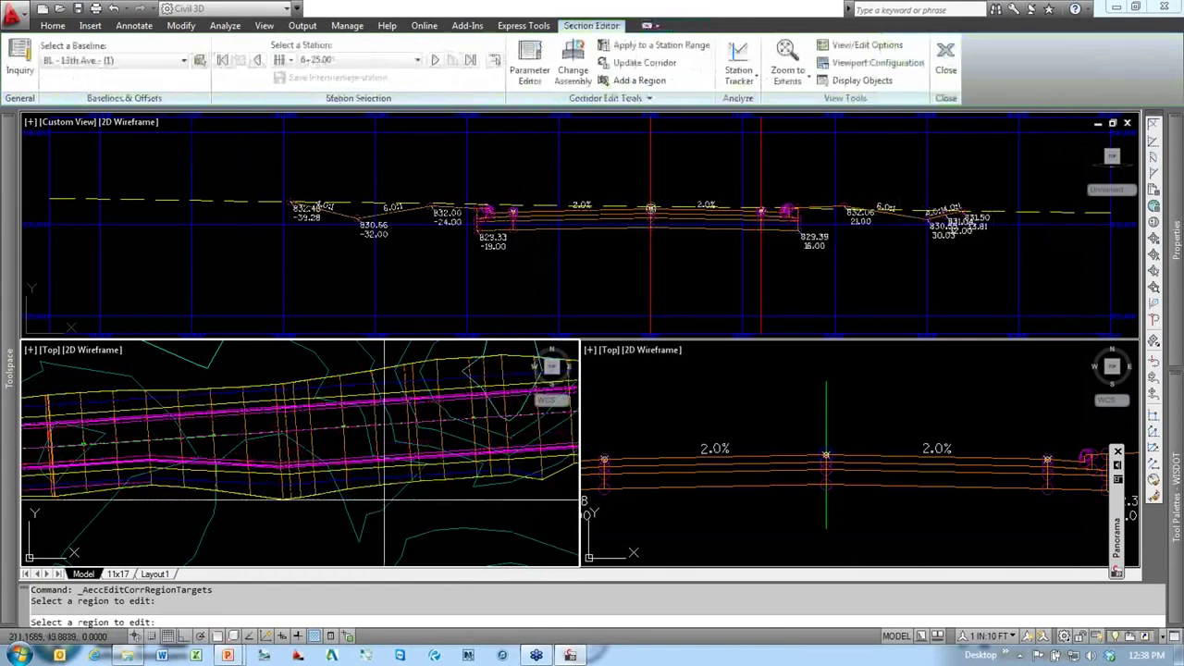
key(Return)
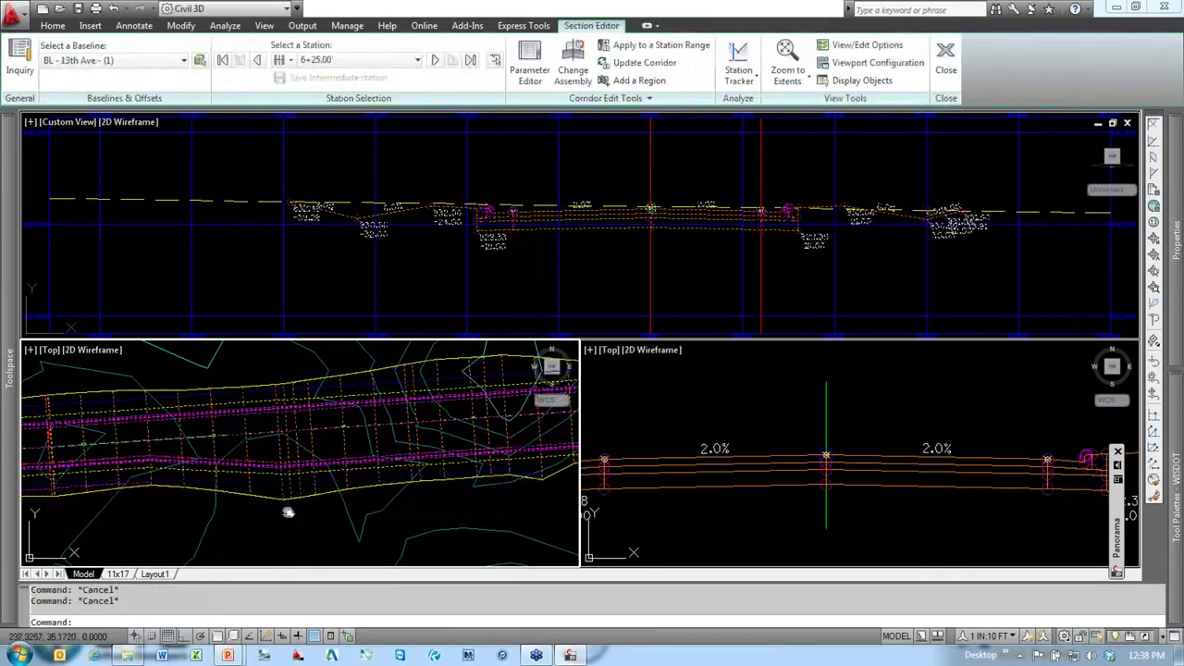
Step: Regenerate the model in all viewports
text(rea)
key(Return)
text(rea)
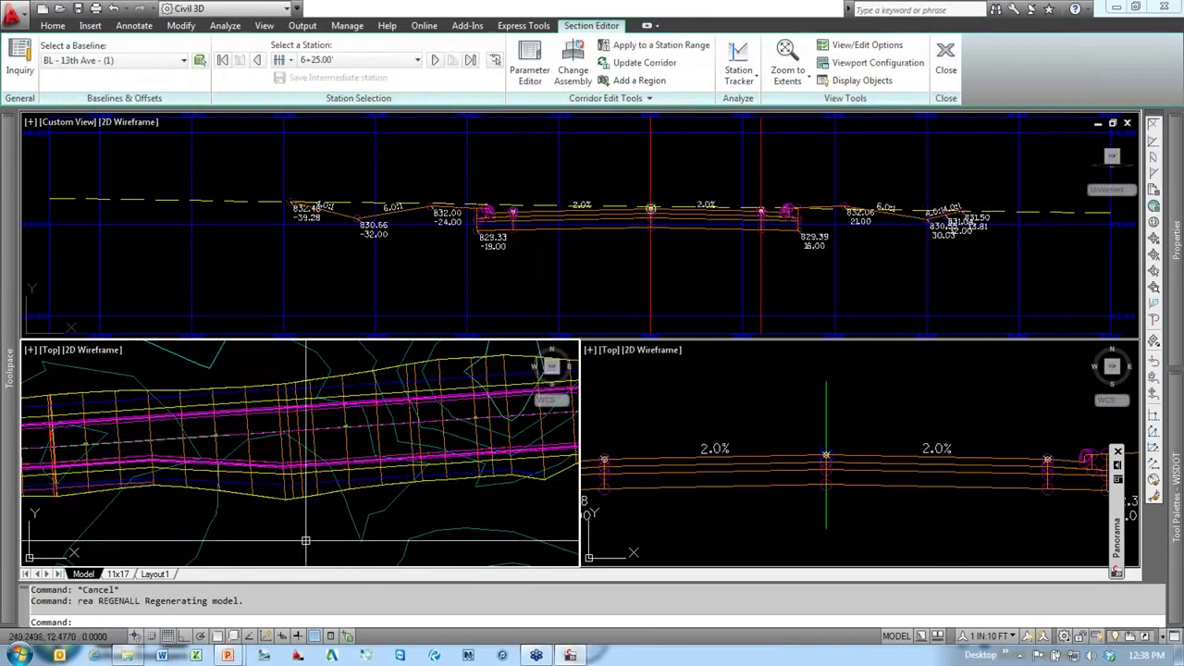
Step: Step through the 13th Ave corridor cross sections one station at a time from 6+25 to 10+00
click(297, 492)
click(295, 491)
scroll(296, 491, down, 6)
scroll(321, 475, up, 5)
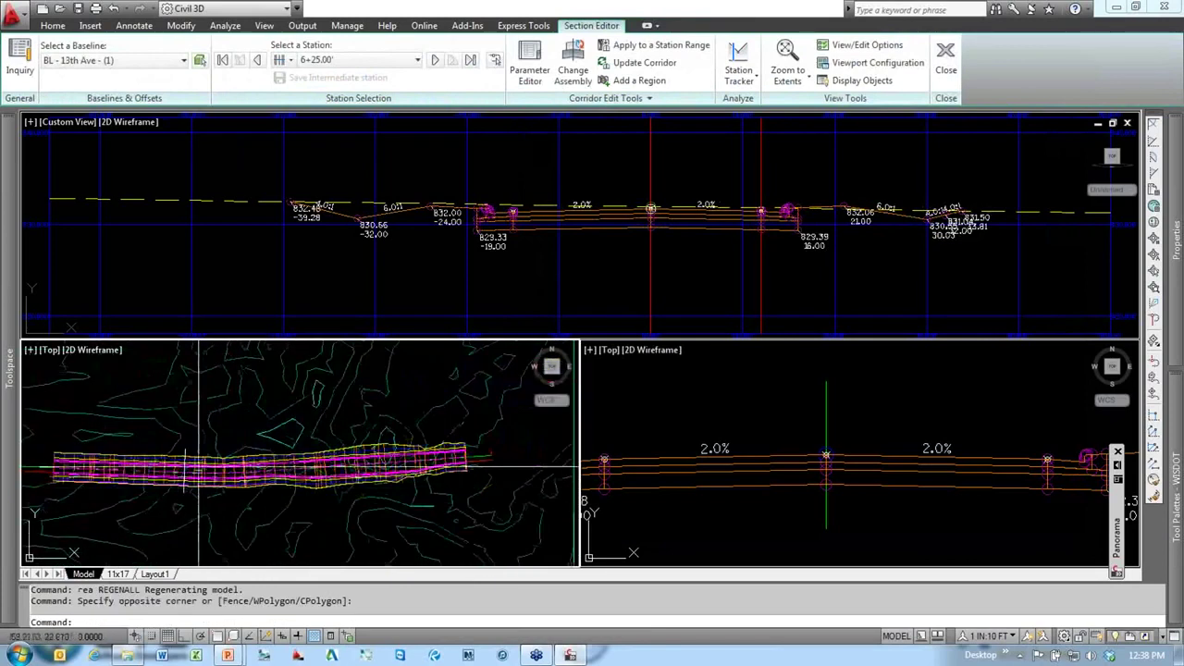
click(172, 468)
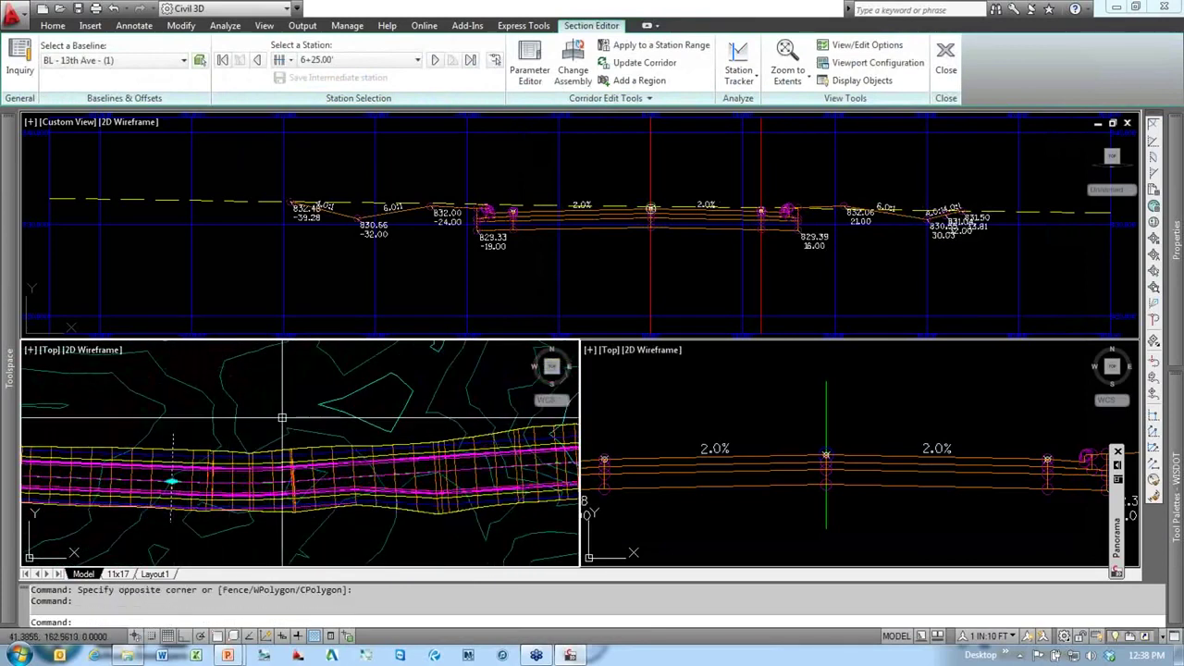
key(Escape)
key(Escape)
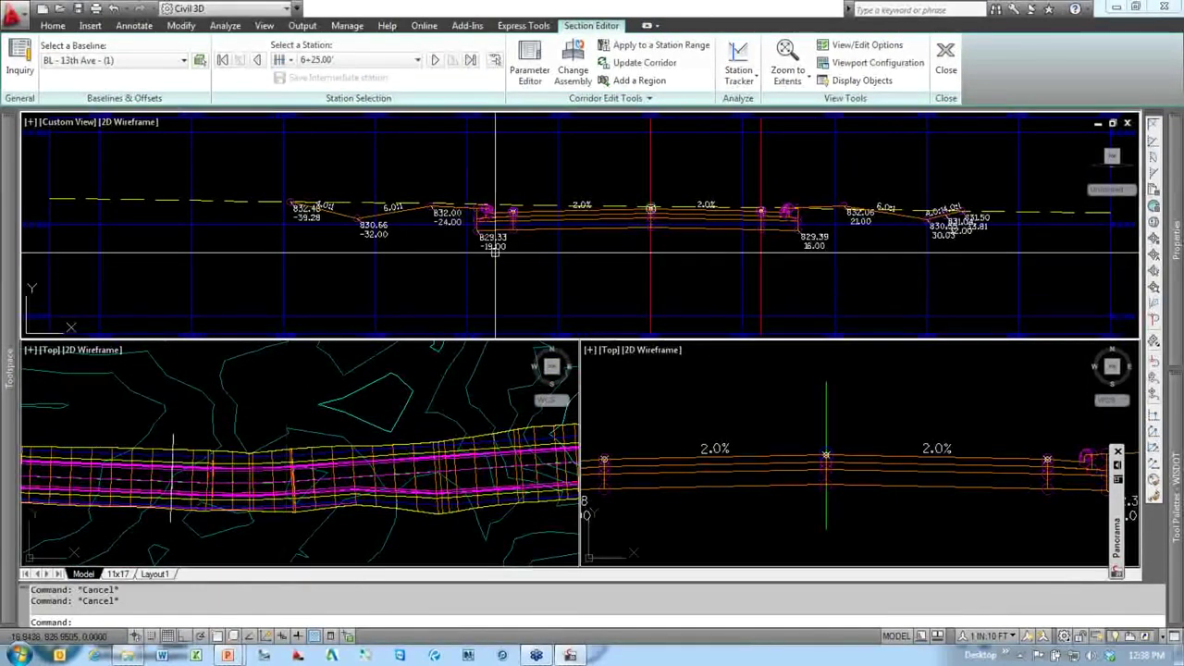
click(435, 61)
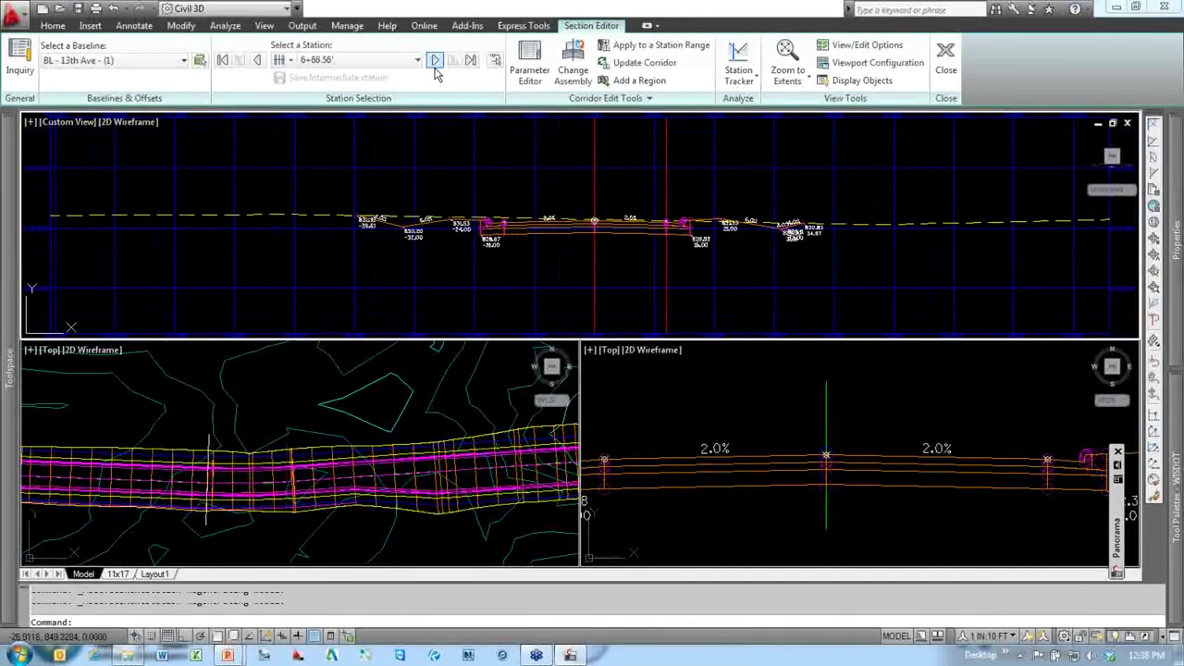
click(435, 61)
click(435, 61)
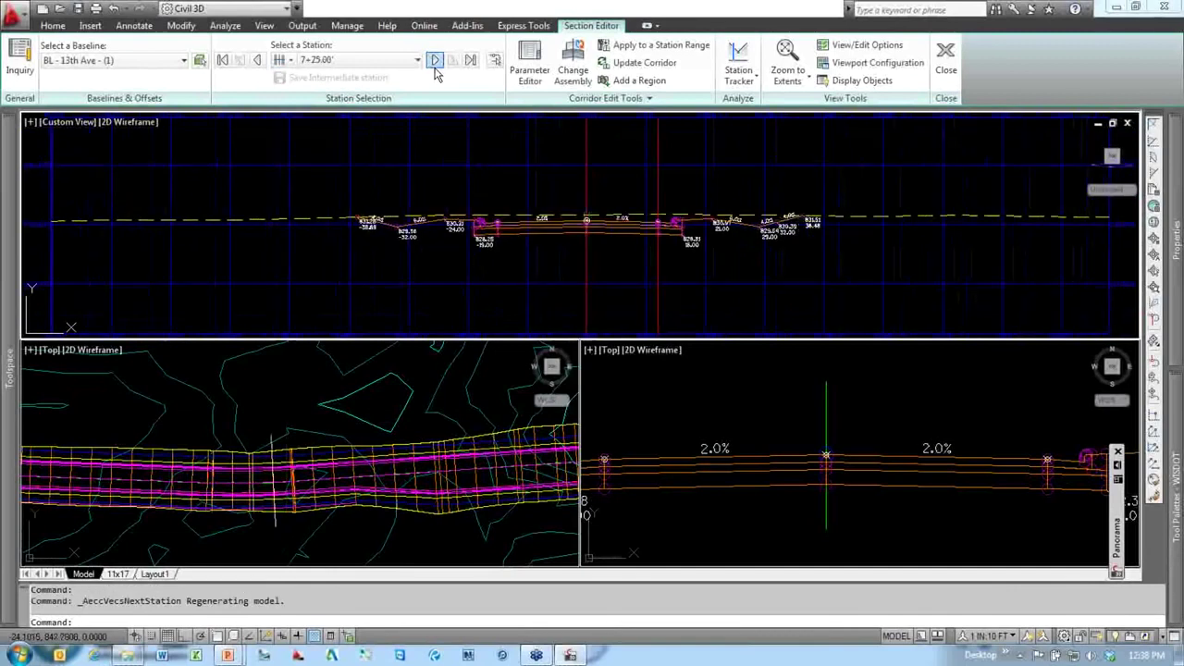
click(435, 61)
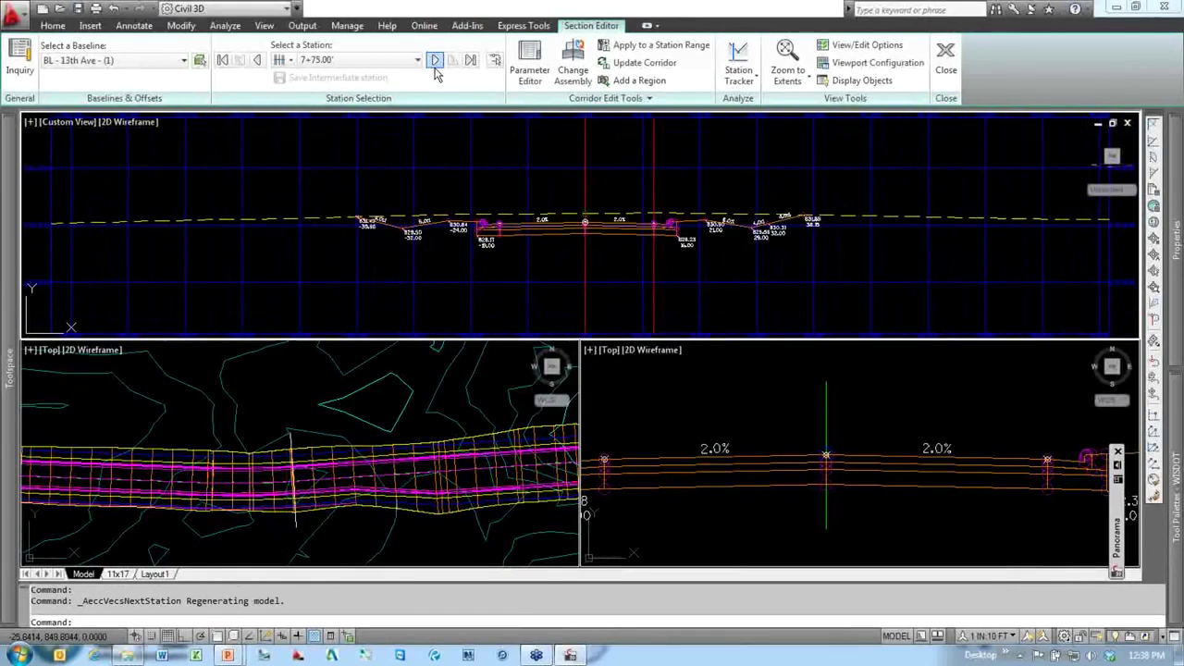
click(434, 61)
click(435, 61)
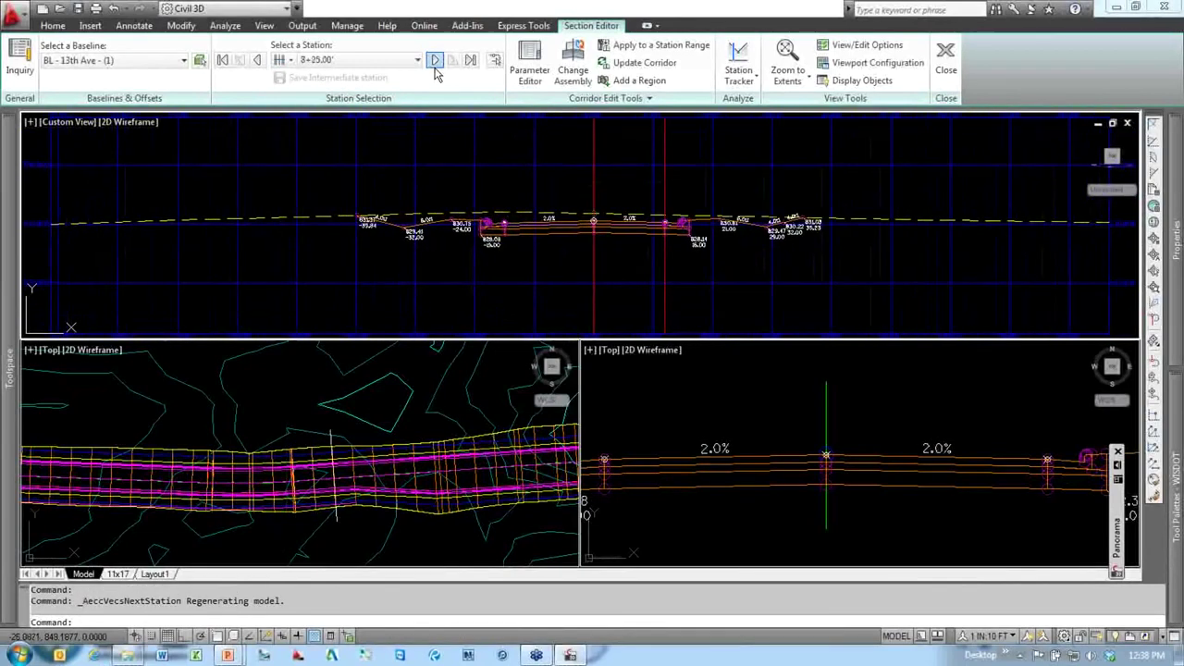
click(435, 61)
click(435, 61)
click(435, 61)
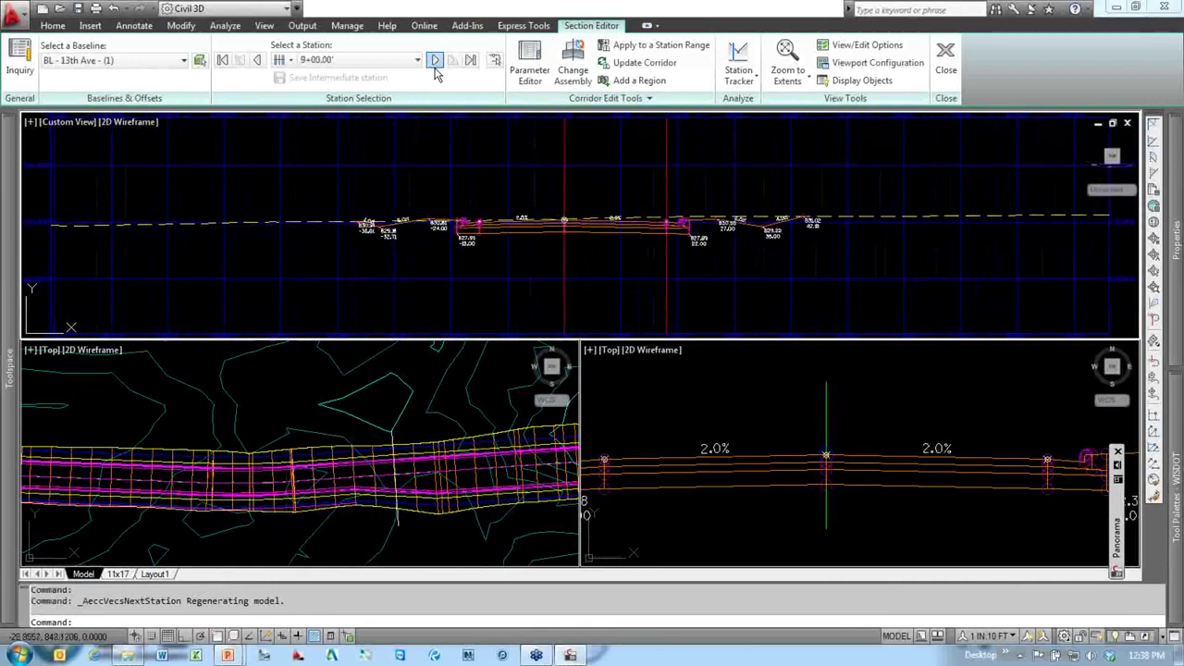
click(435, 61)
click(434, 61)
click(435, 61)
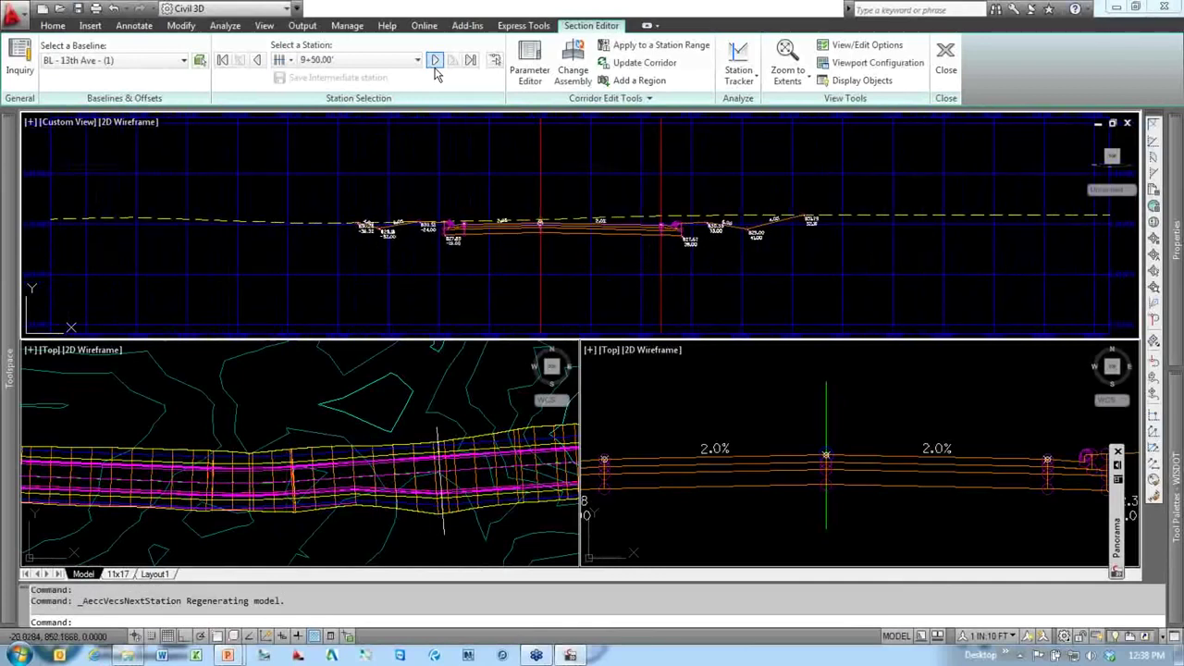
click(435, 61)
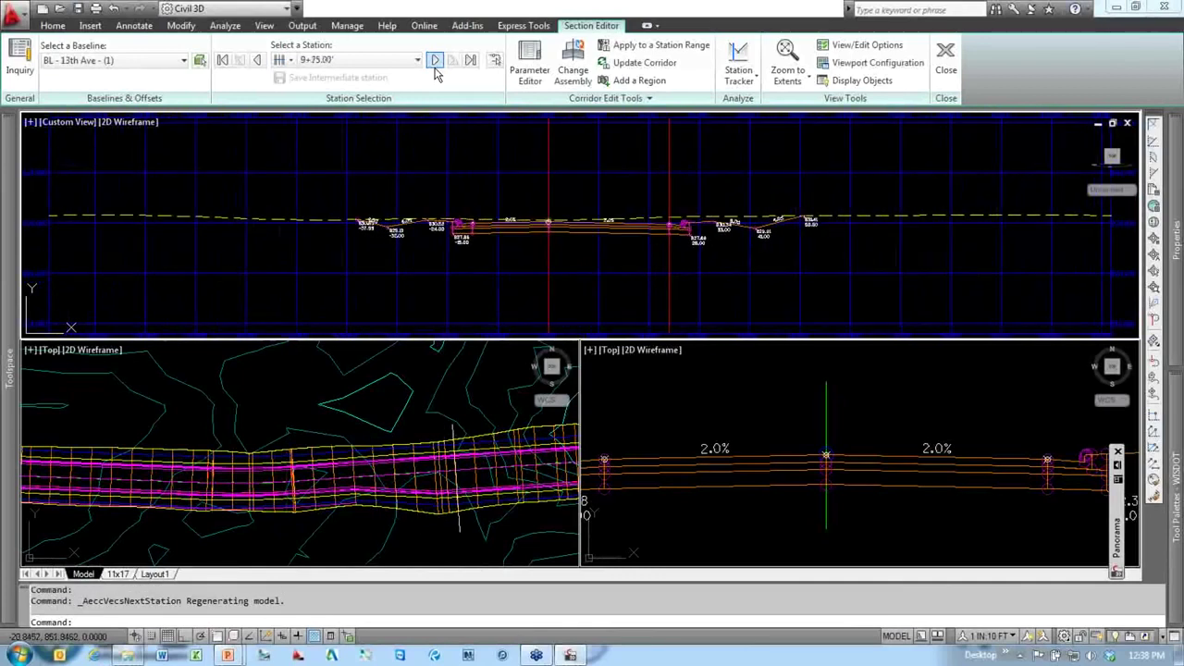
click(435, 61)
Step: Send the 13th Ave corridor to the back of the display order in the plan view
click(398, 467)
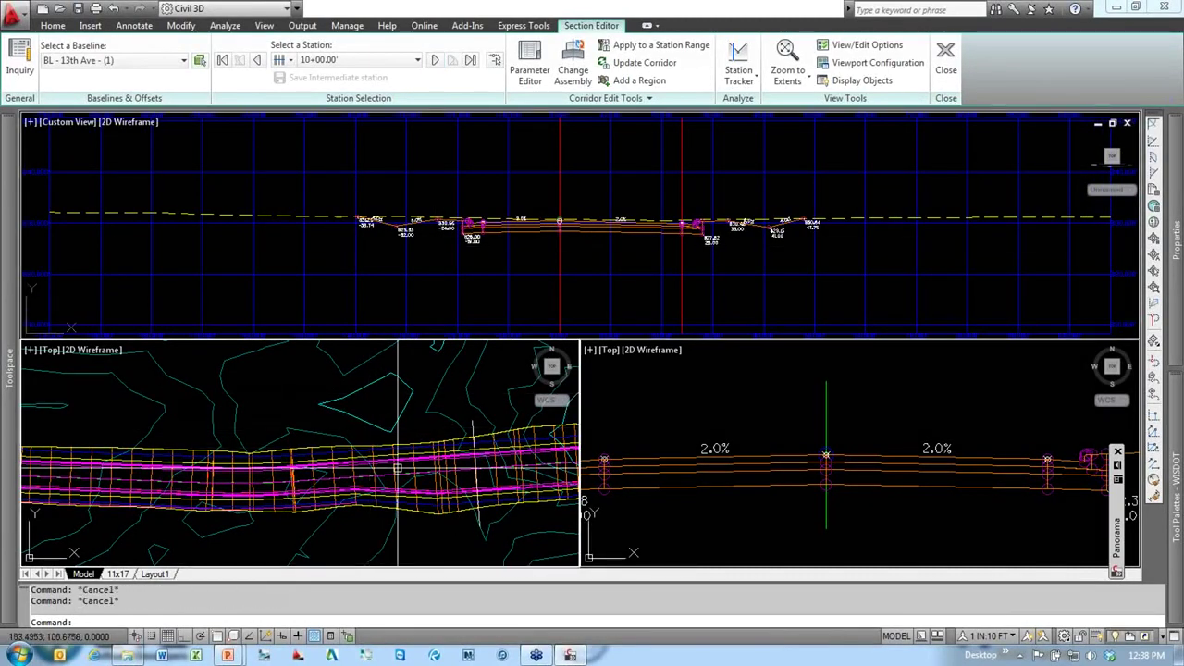
scroll(398, 467, up, 5)
click(432, 420)
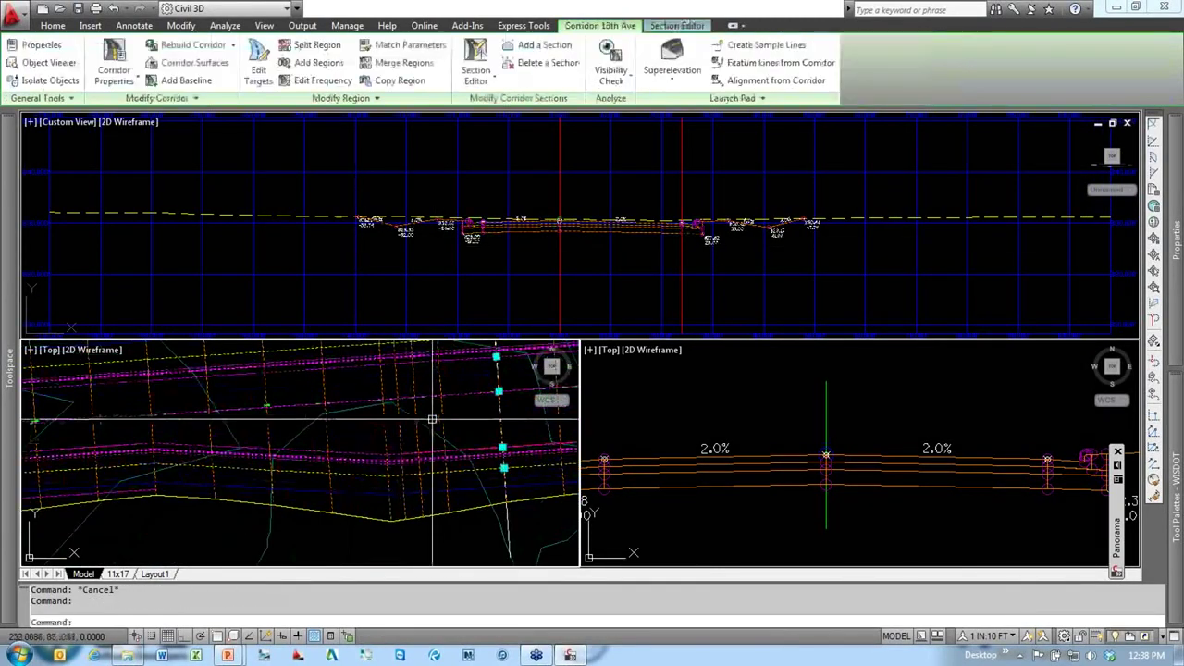
scroll(432, 419, down, 2)
right_click(426, 454)
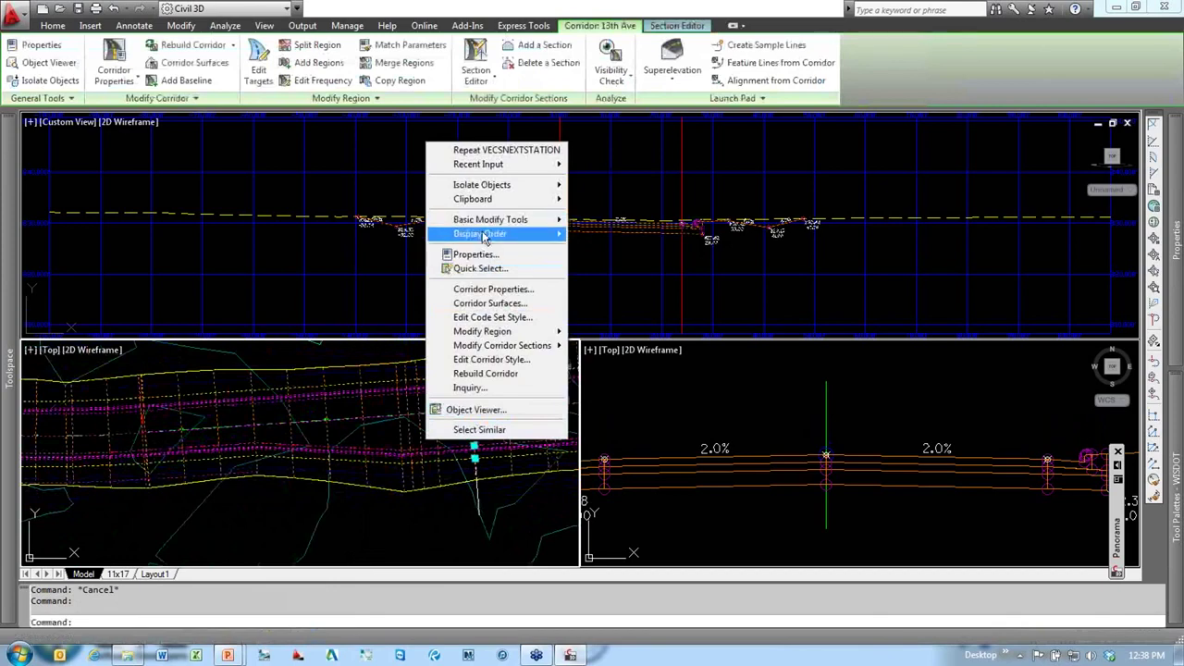
mouse_move(483, 235)
click(597, 251)
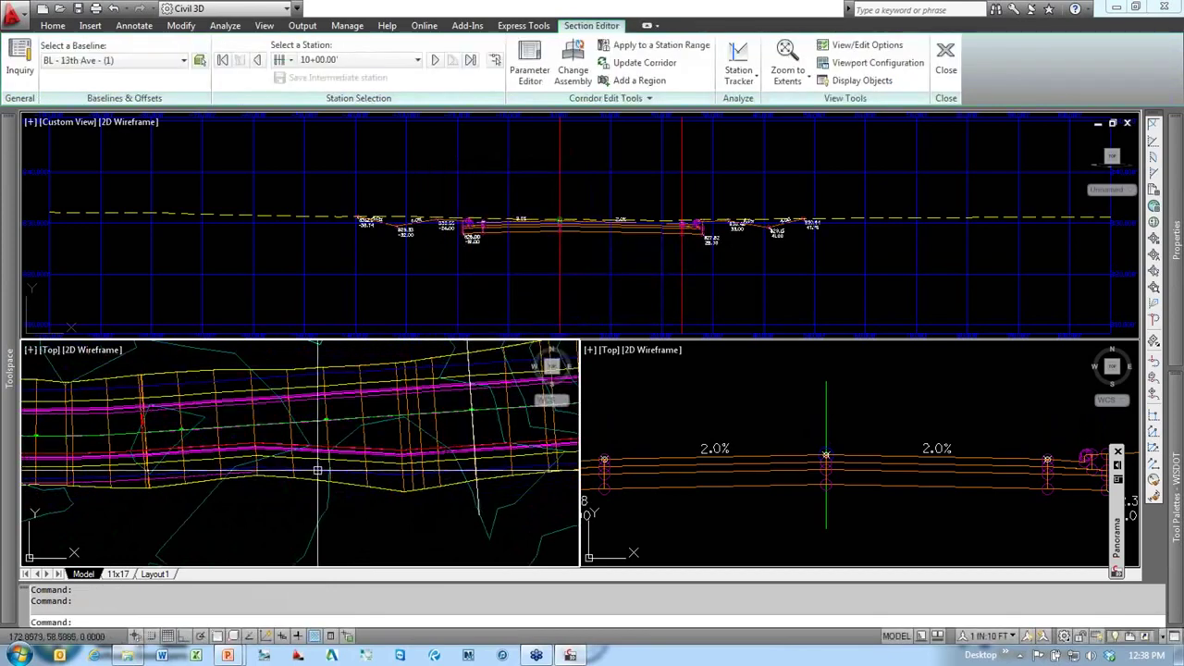
Step: Stretch the start of the widening on the 13th Ave-Right-12.000 offset alignment westward to an earlier station
click(405, 446)
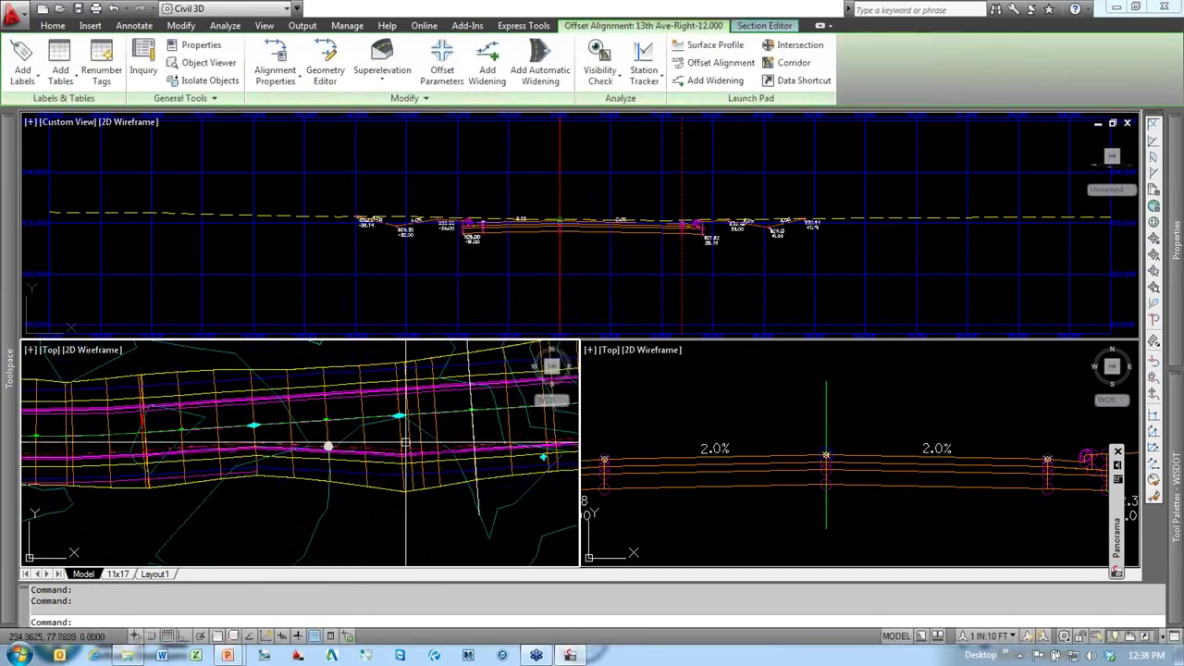
scroll(406, 446, up, 2)
click(361, 419)
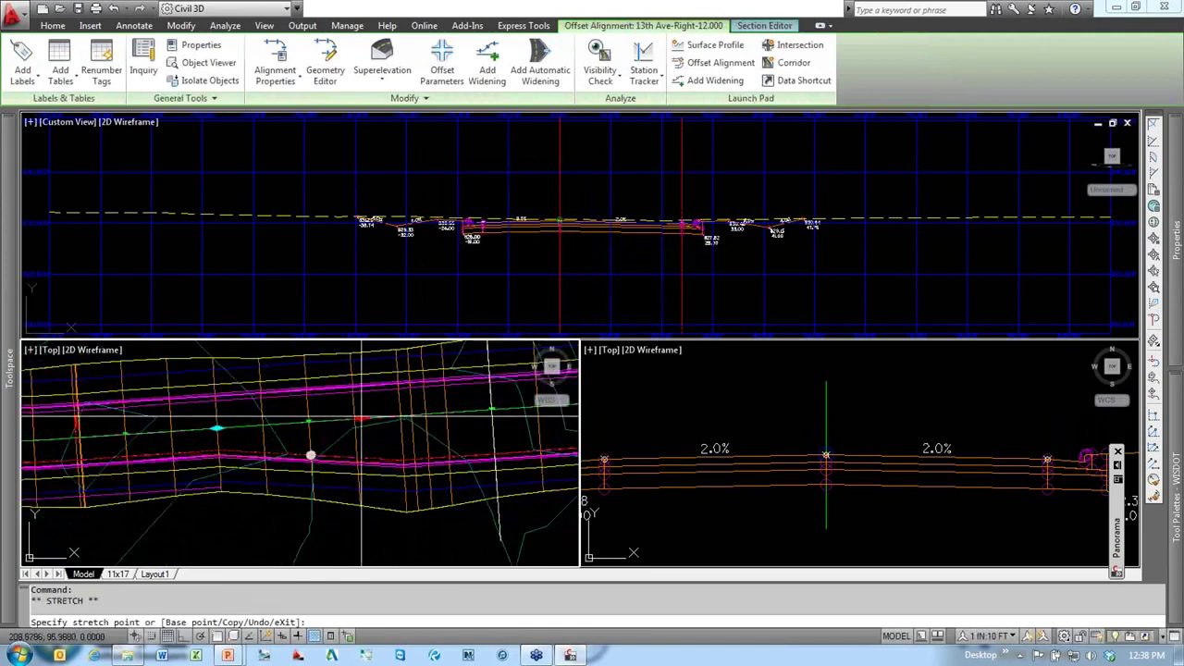
click(285, 423)
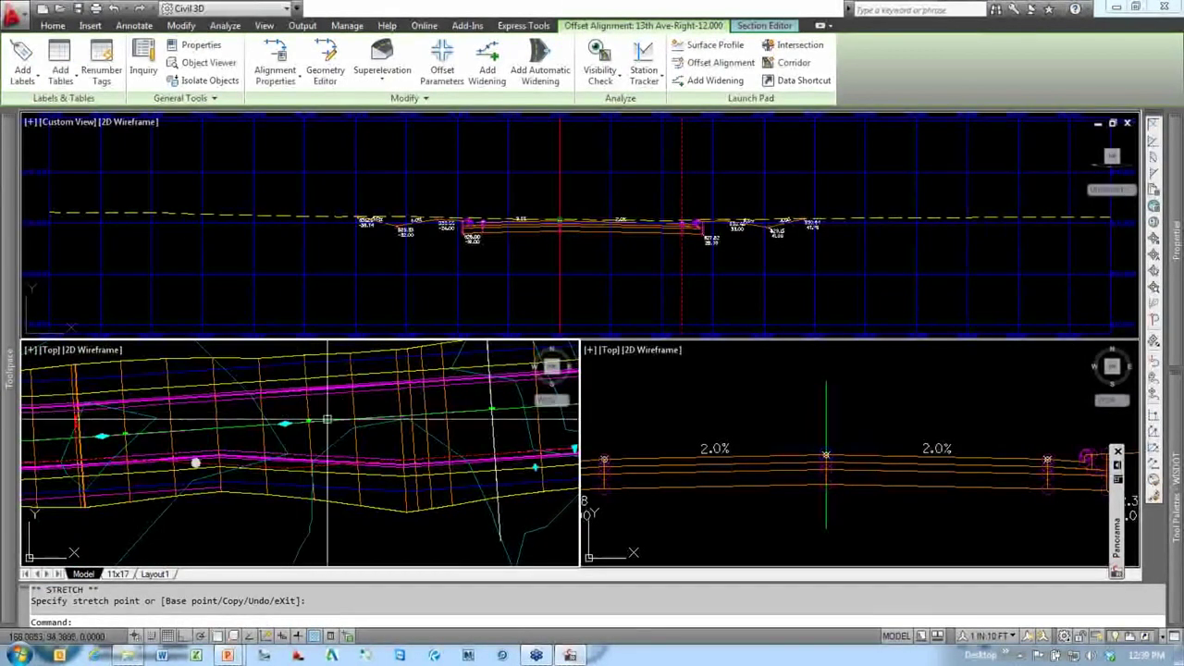
key(Escape)
key(Escape)
scroll(305, 460, up, 2)
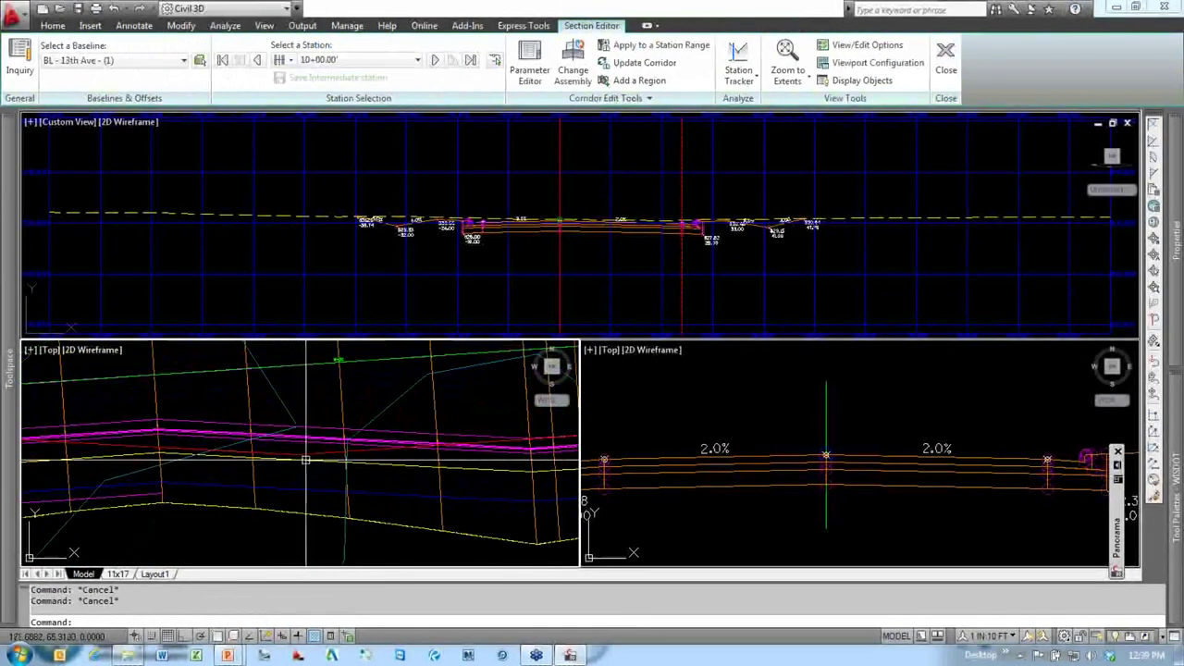
Step: Select the 13th Ave corridor in the plan view and rebuild it with the changed offset alignment
click(317, 455)
scroll(355, 478, down, 2)
key(Escape)
key(Escape)
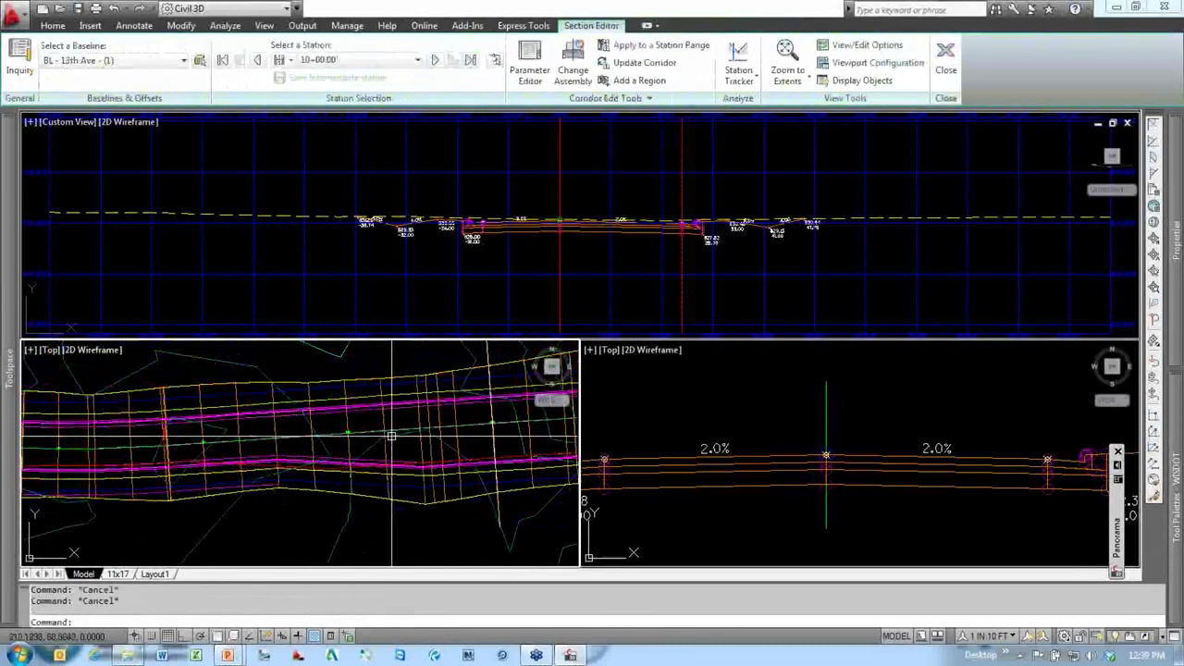
click(398, 434)
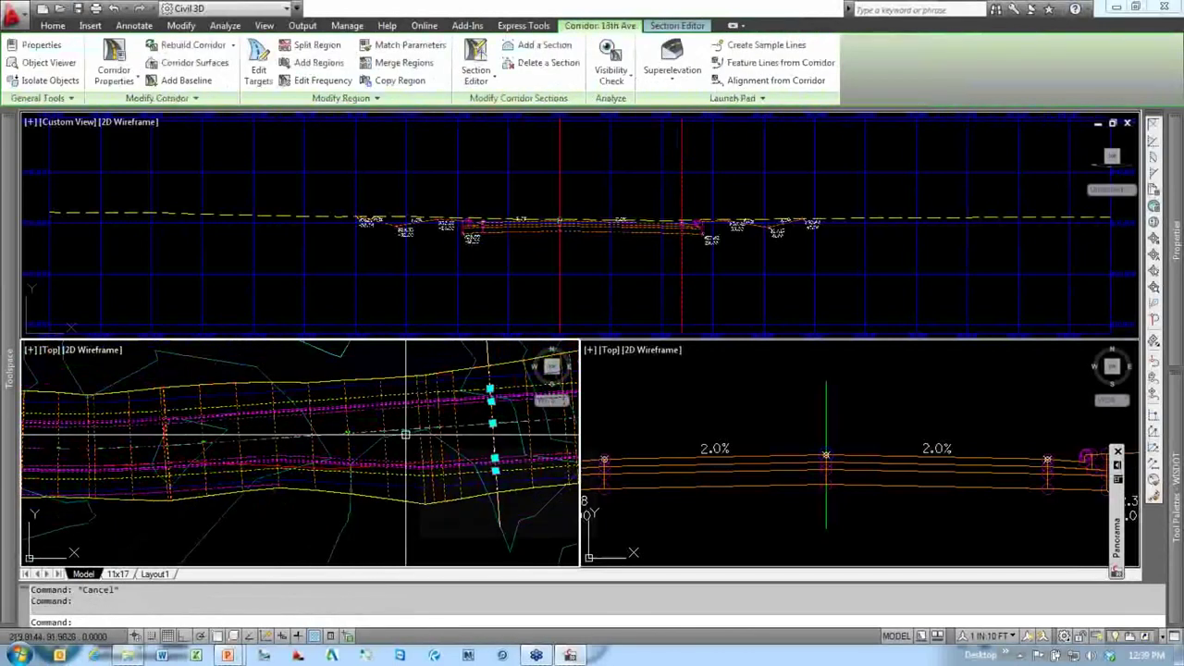
click(195, 46)
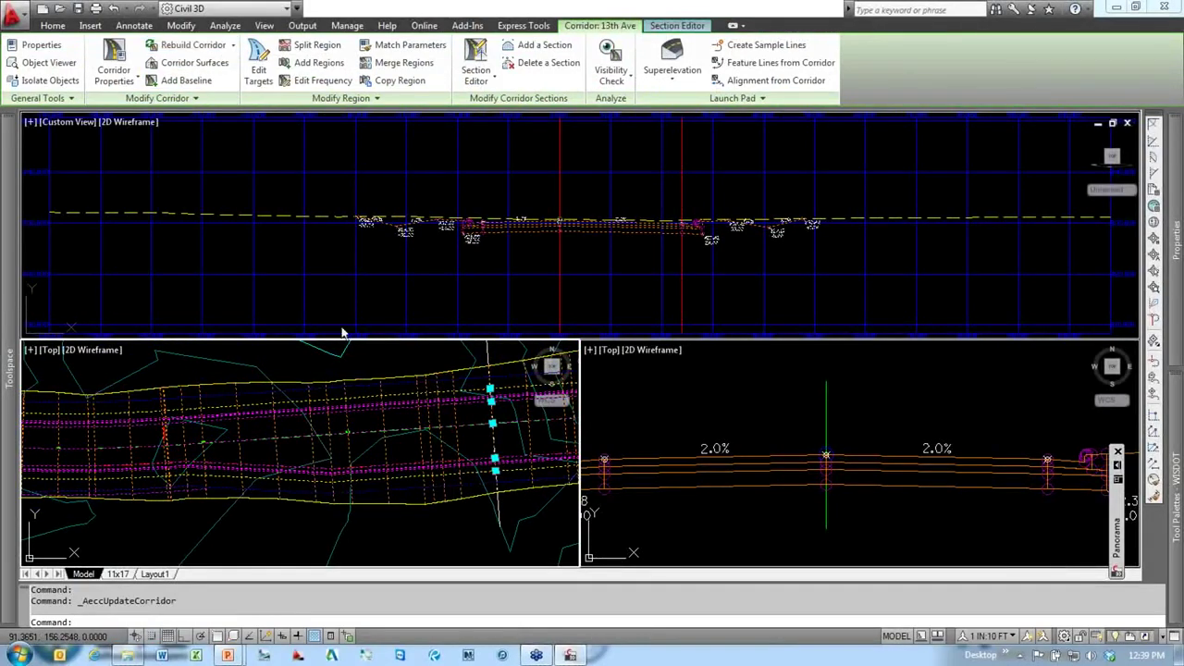
Step: Examine the rebuilt corridor in the plan view along its full length and around the right-side widening
mouse_move(389, 481)
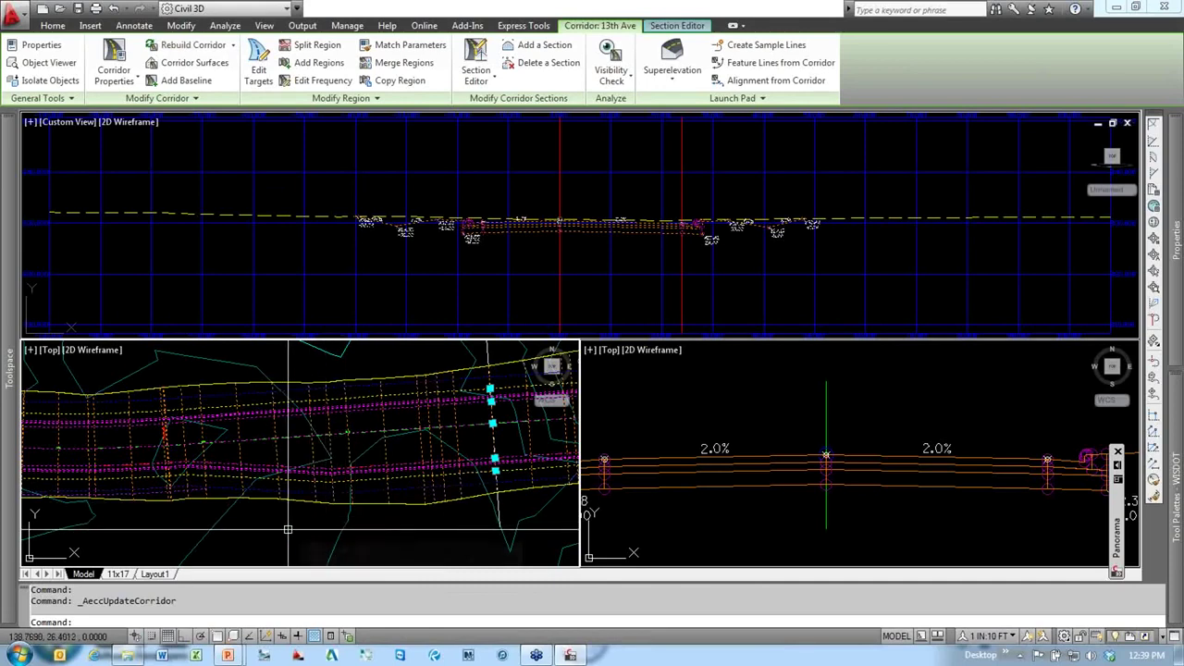
mouse_move(288, 530)
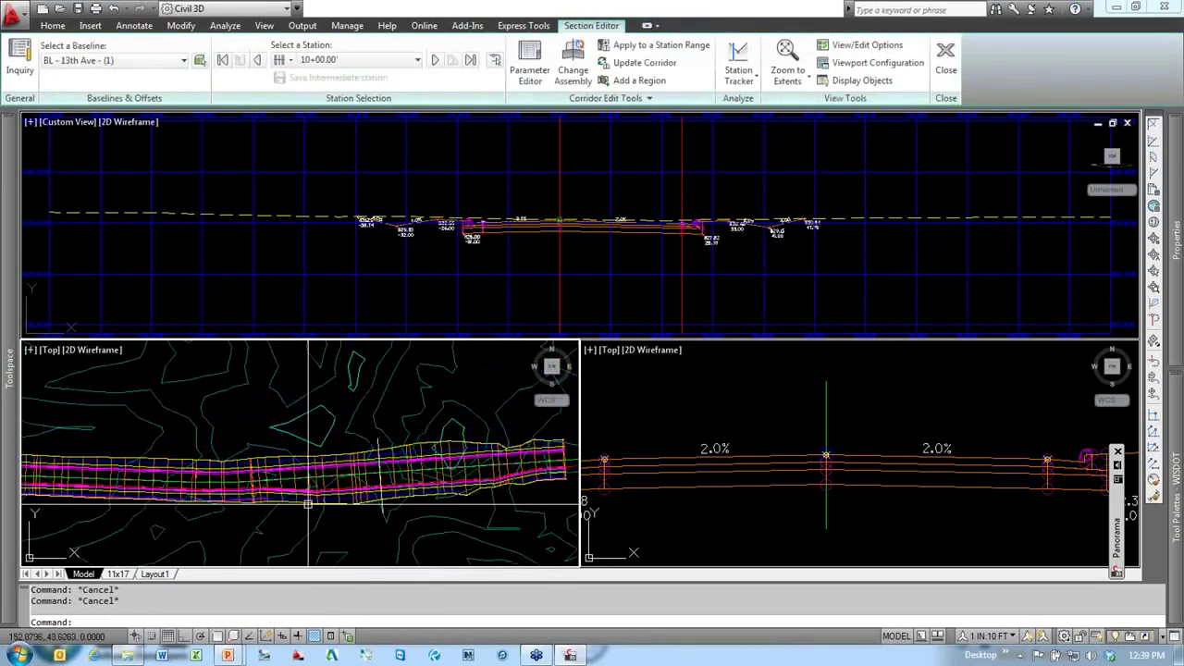
middle_drag(412, 498, 410, 478)
double_click(418, 380)
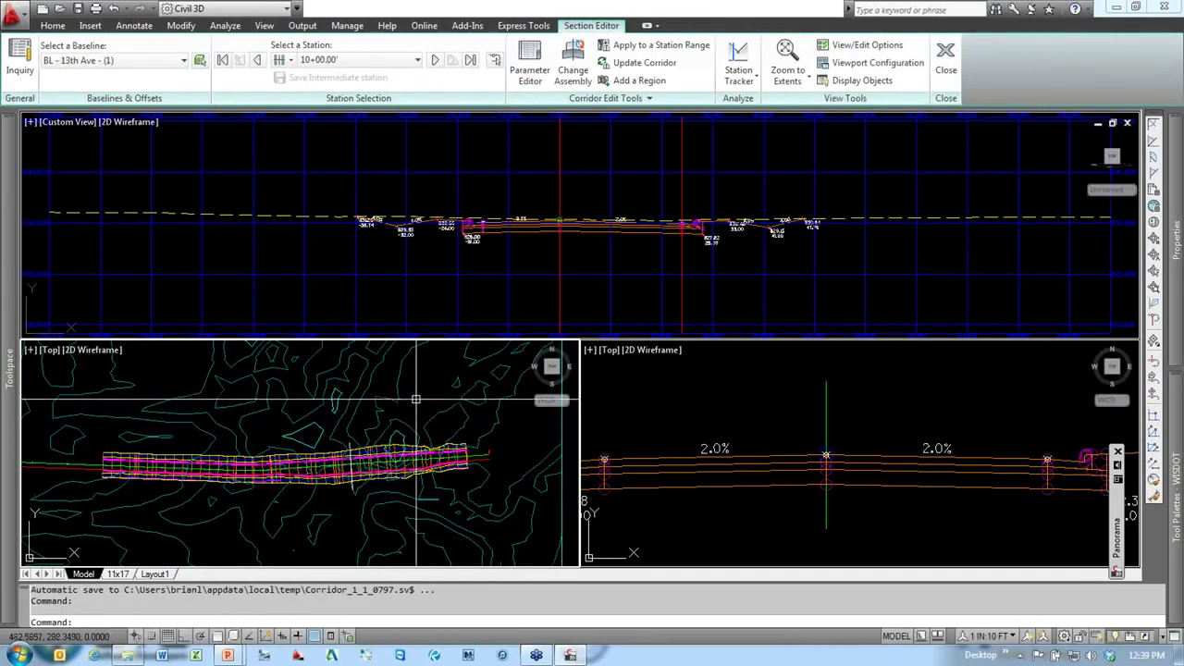
middle_drag(356, 460, 386, 453)
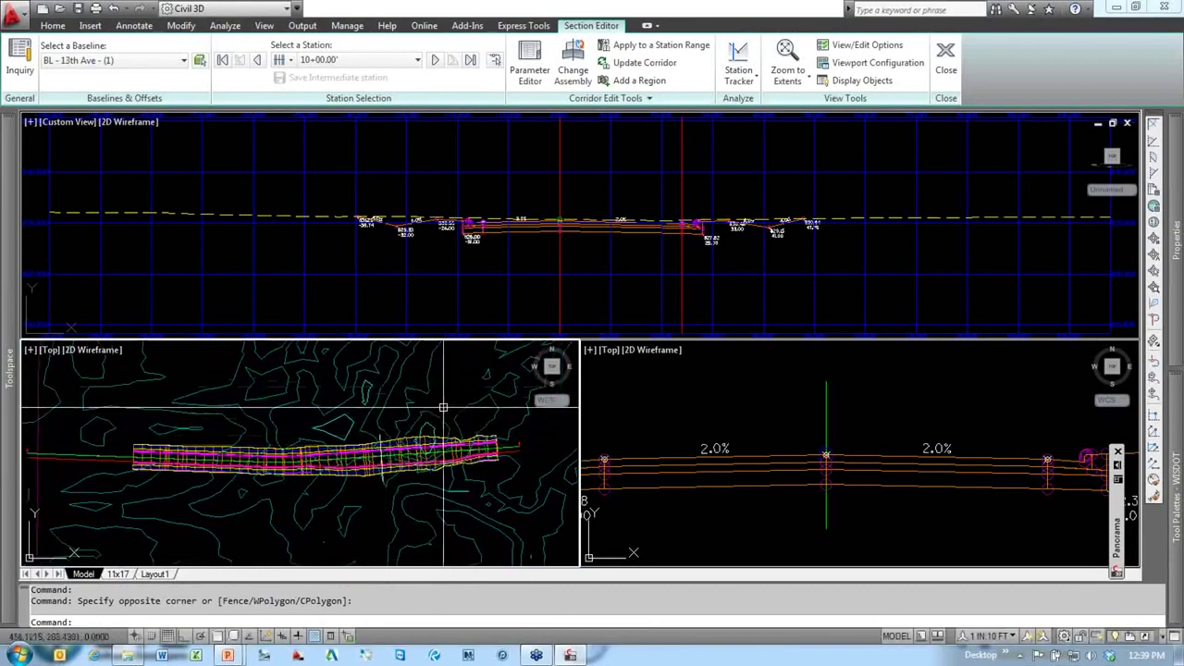
scroll(468, 377, up, 4)
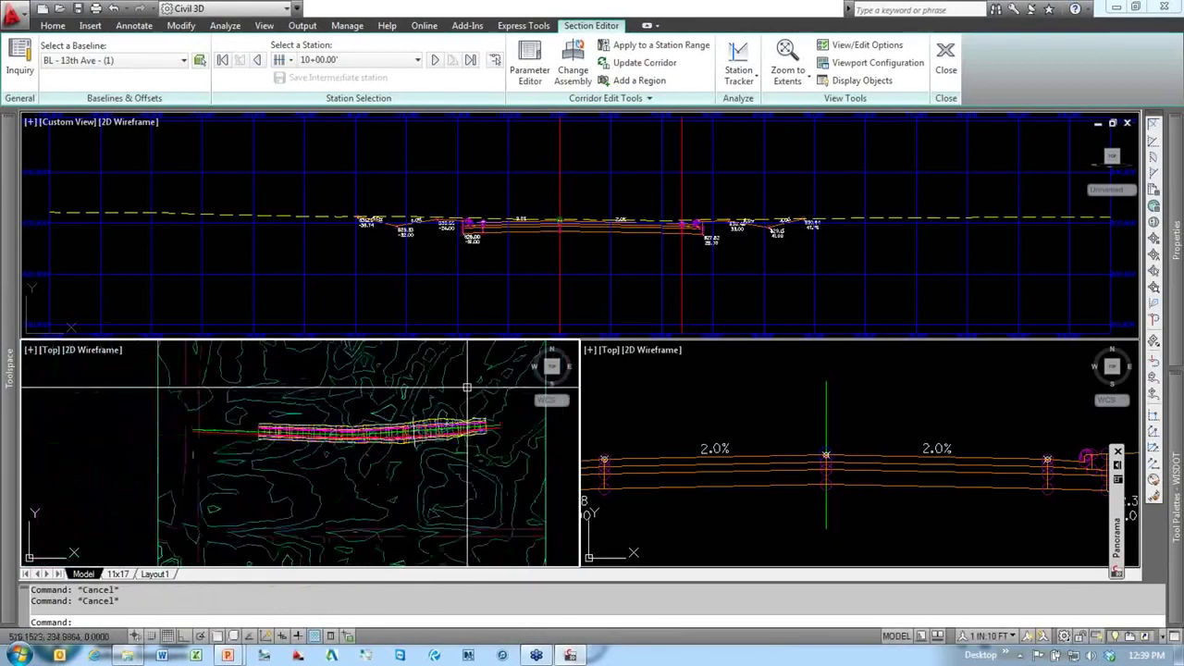
scroll(470, 384, up, 1)
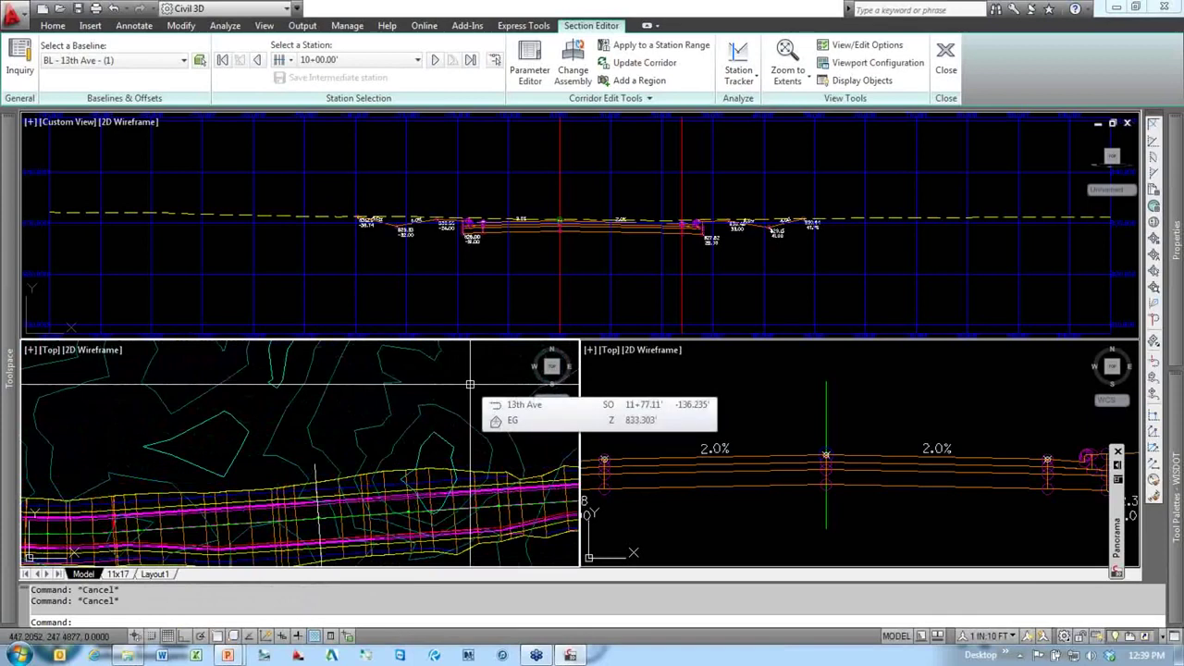
scroll(469, 383, down, 2)
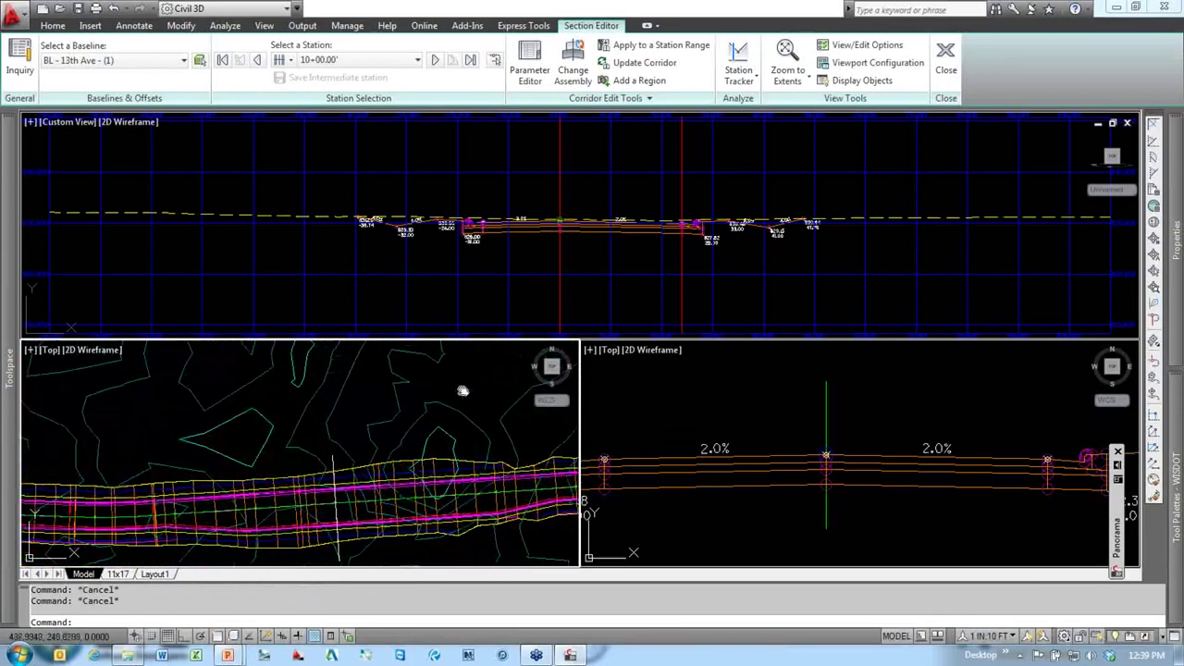
middle_drag(462, 391, 457, 373)
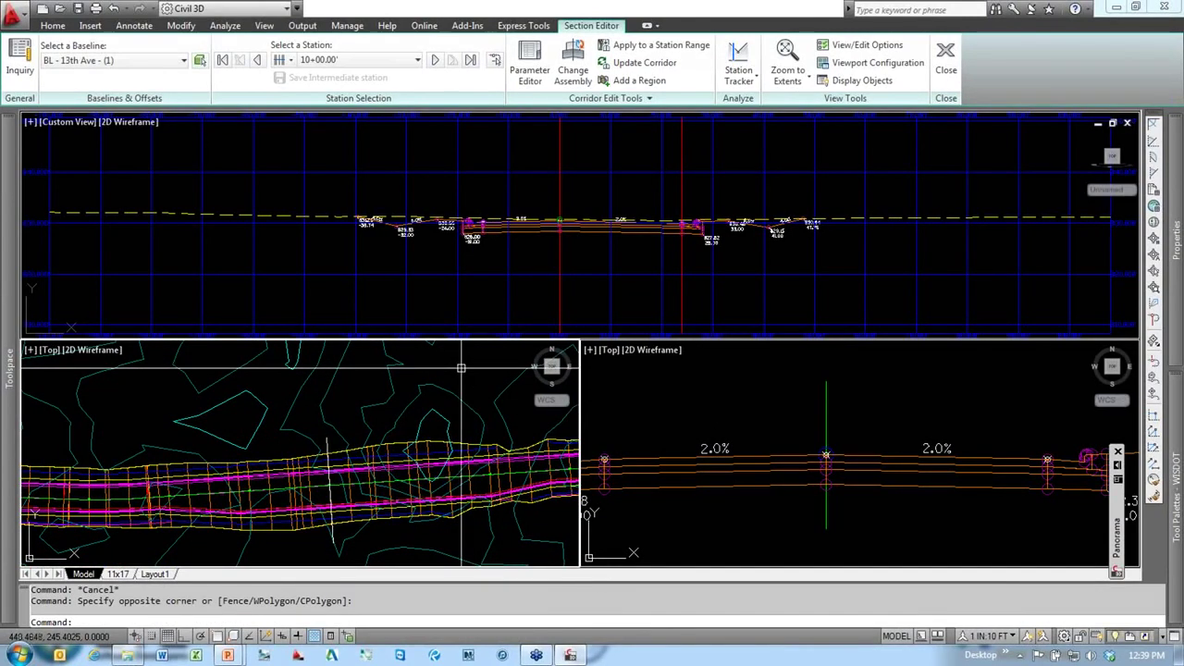
scroll(452, 395, down, 2)
middle_drag(451, 402, 388, 412)
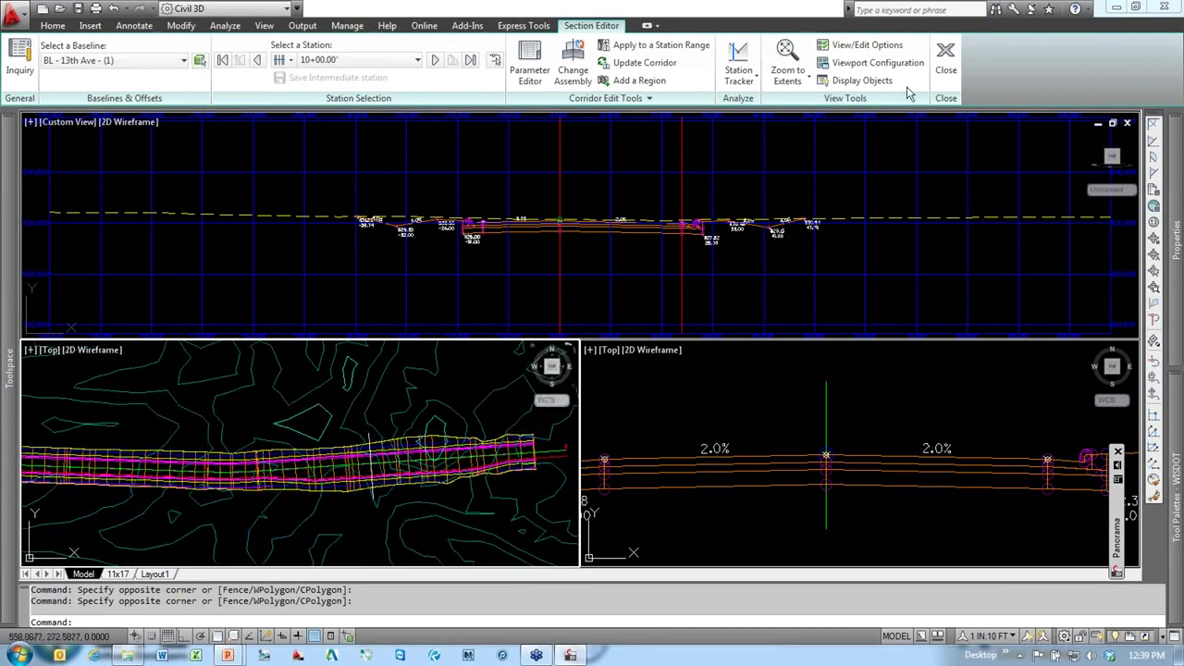
Step: Close the corridor section editor and return to the single plan view
click(946, 76)
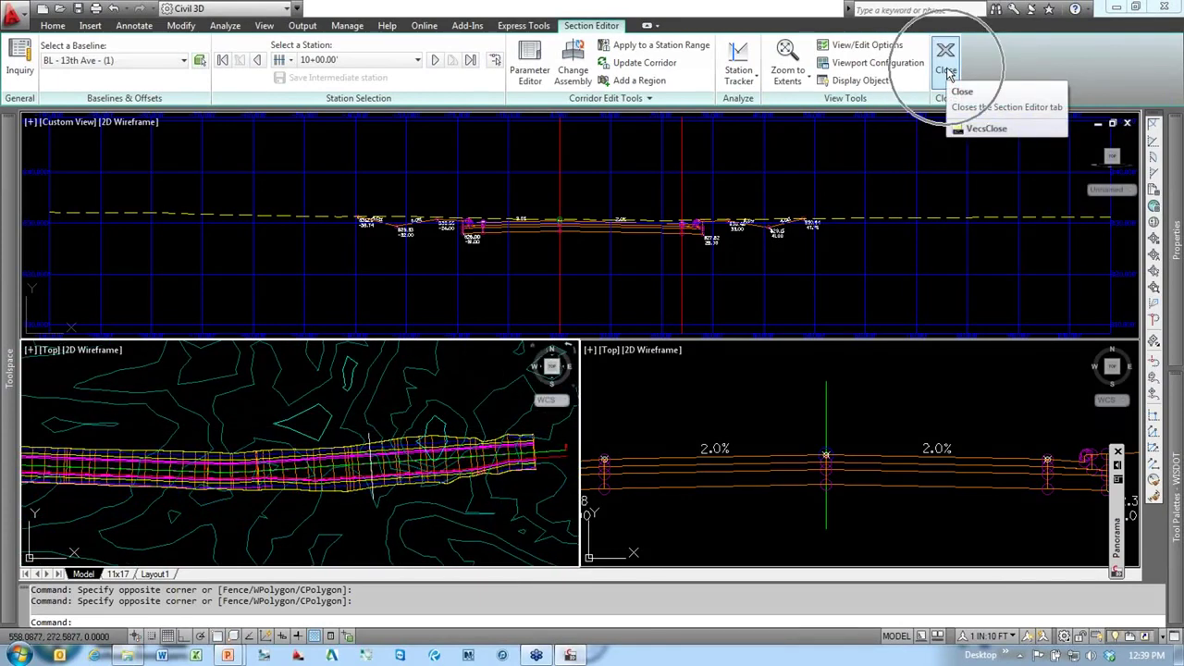
click(946, 74)
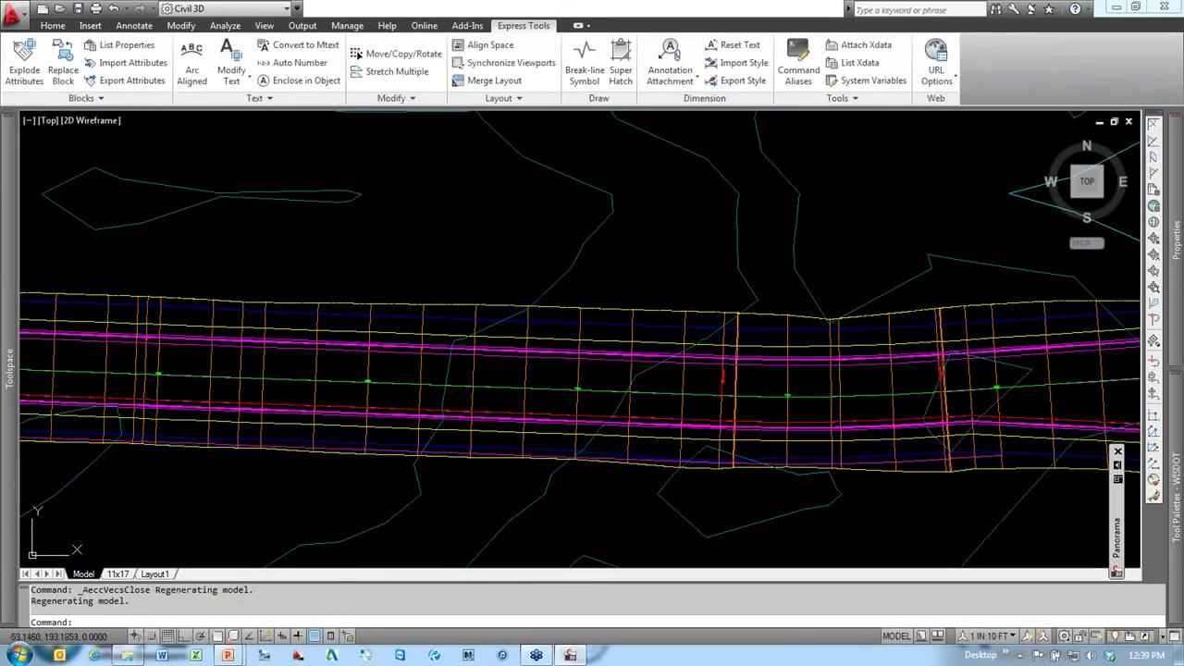
mouse_move(3, 308)
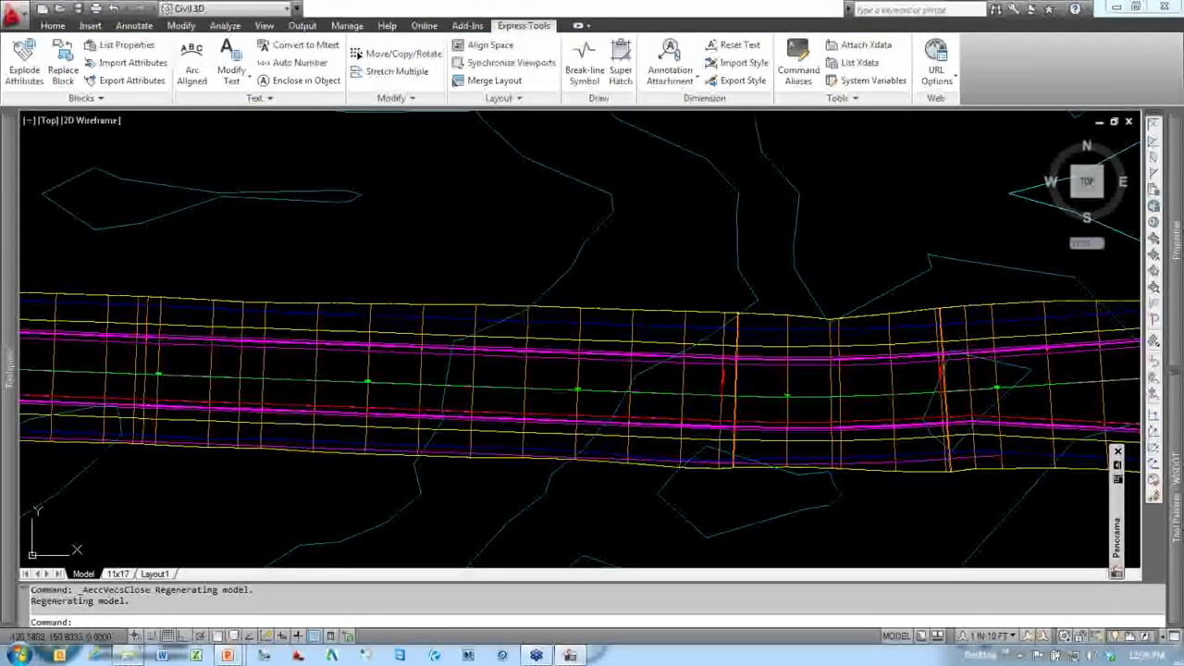
mouse_move(2, 364)
click(389, 268)
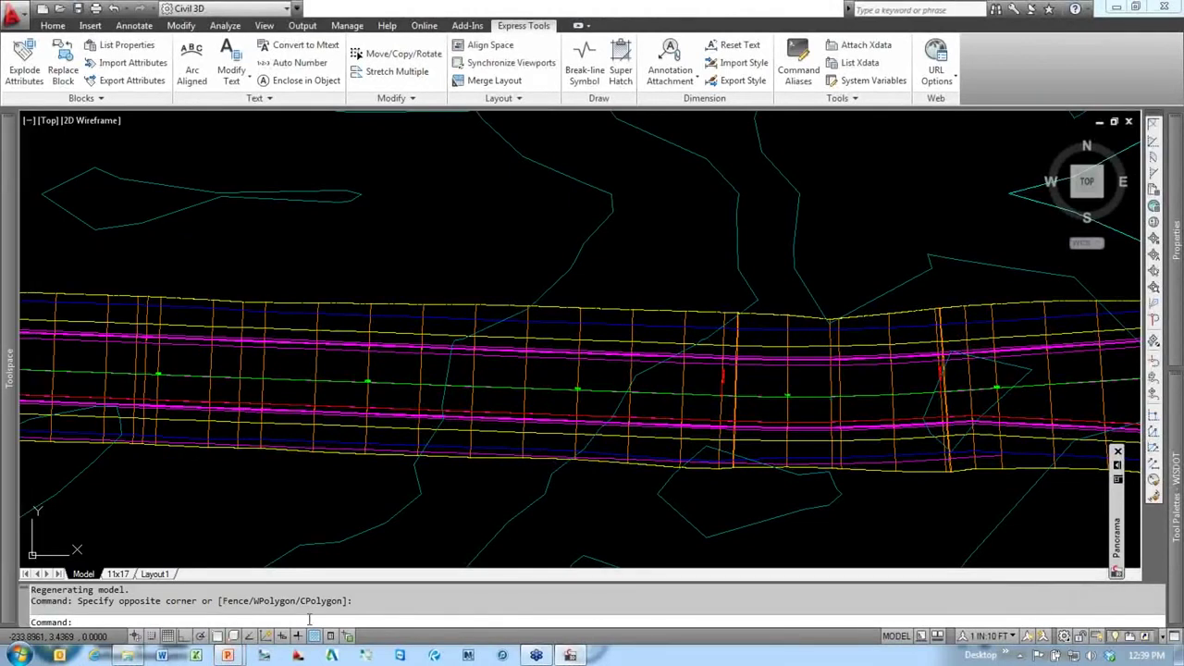
Step: Close the current drawing and open Corridor divided start.dwg from the Design project's Corridors\PavementCorridors folder
click(1128, 123)
click(595, 373)
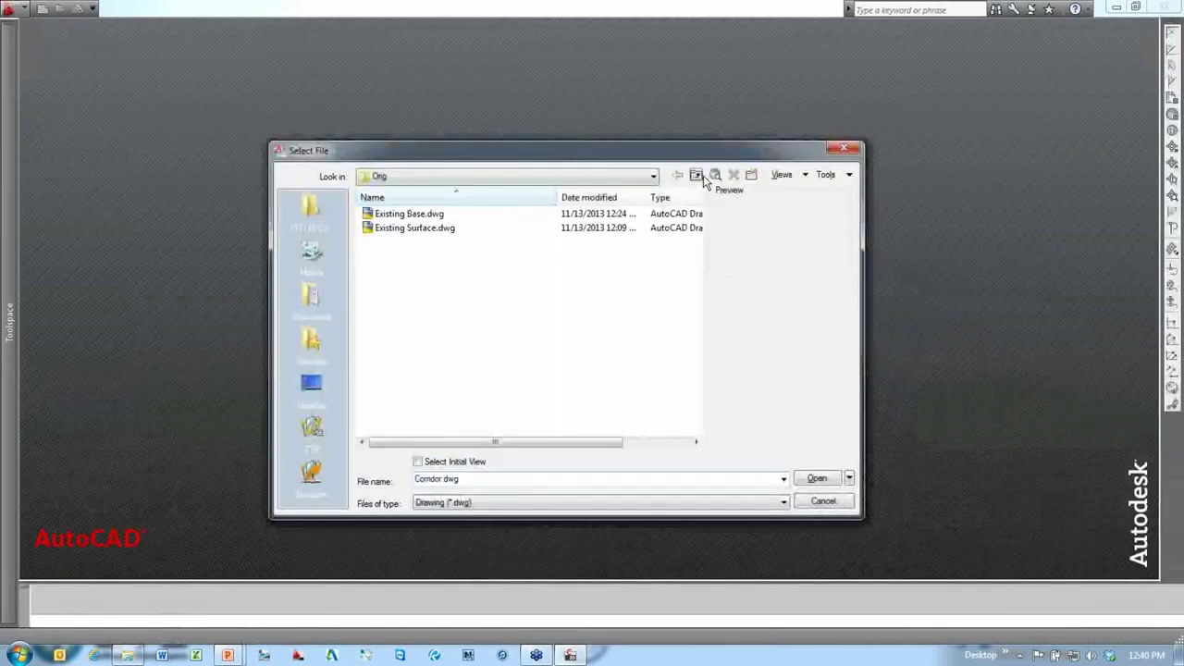
click(696, 176)
click(696, 176)
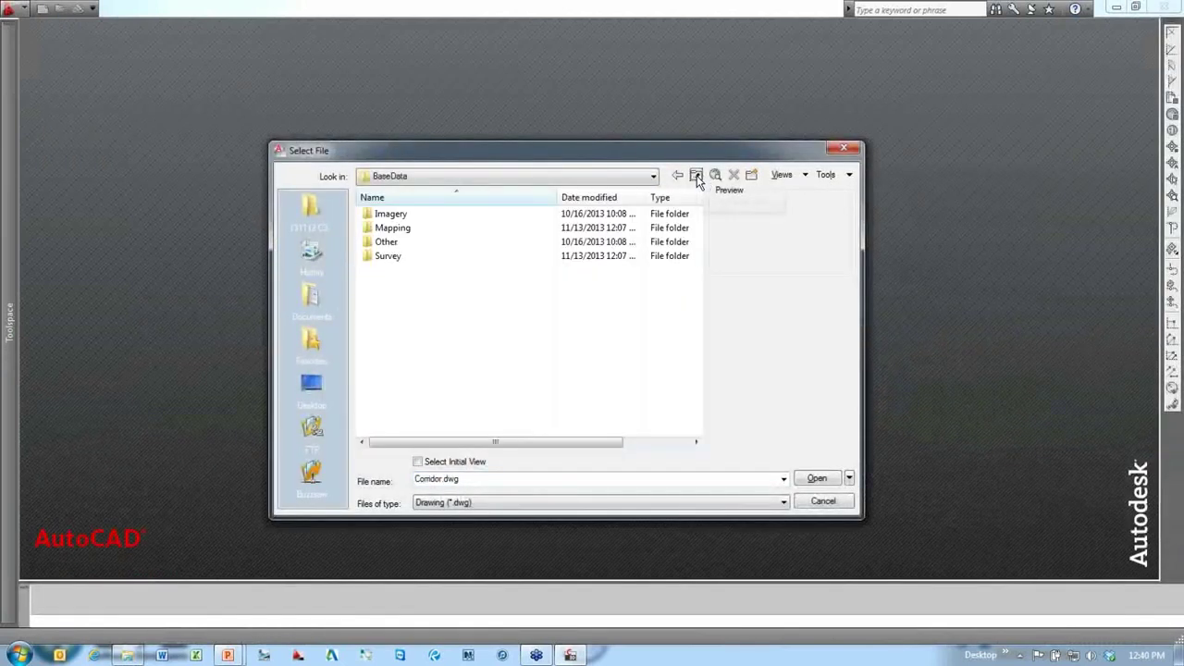
double_click(393, 214)
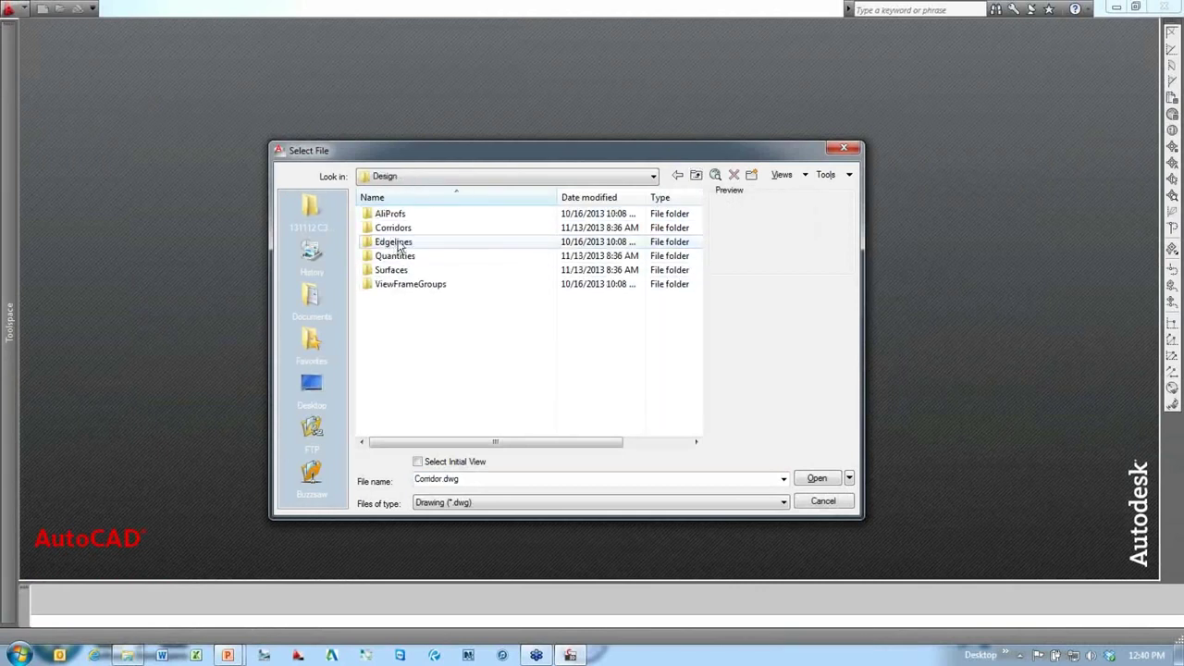
double_click(399, 229)
double_click(397, 229)
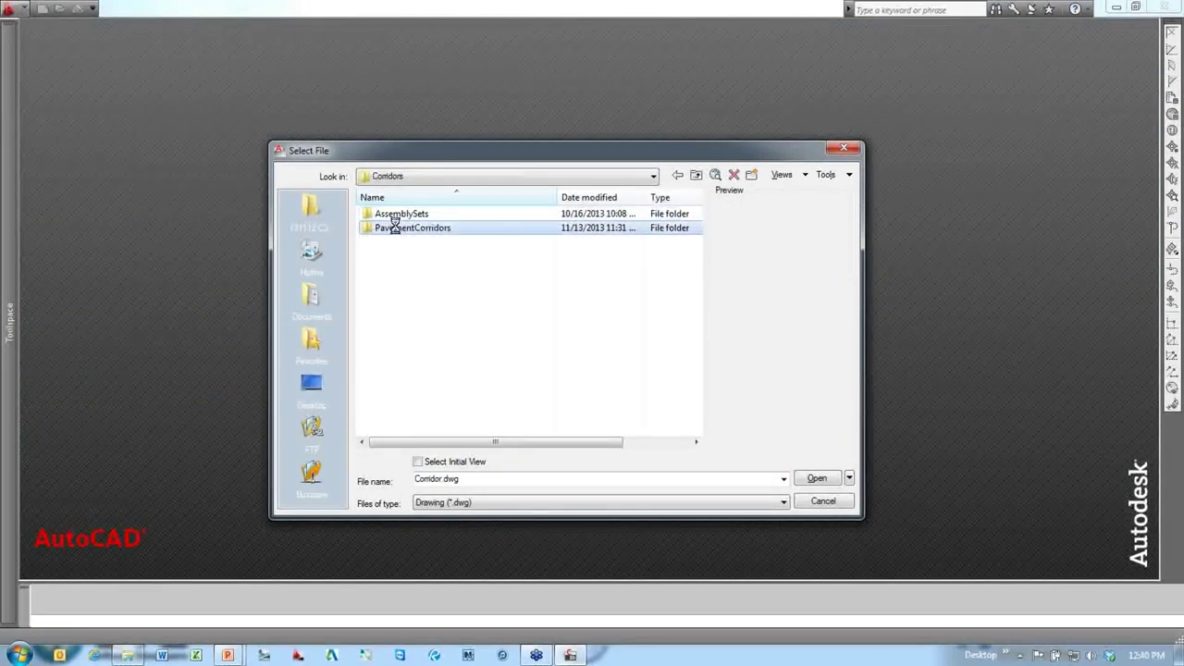
click(421, 228)
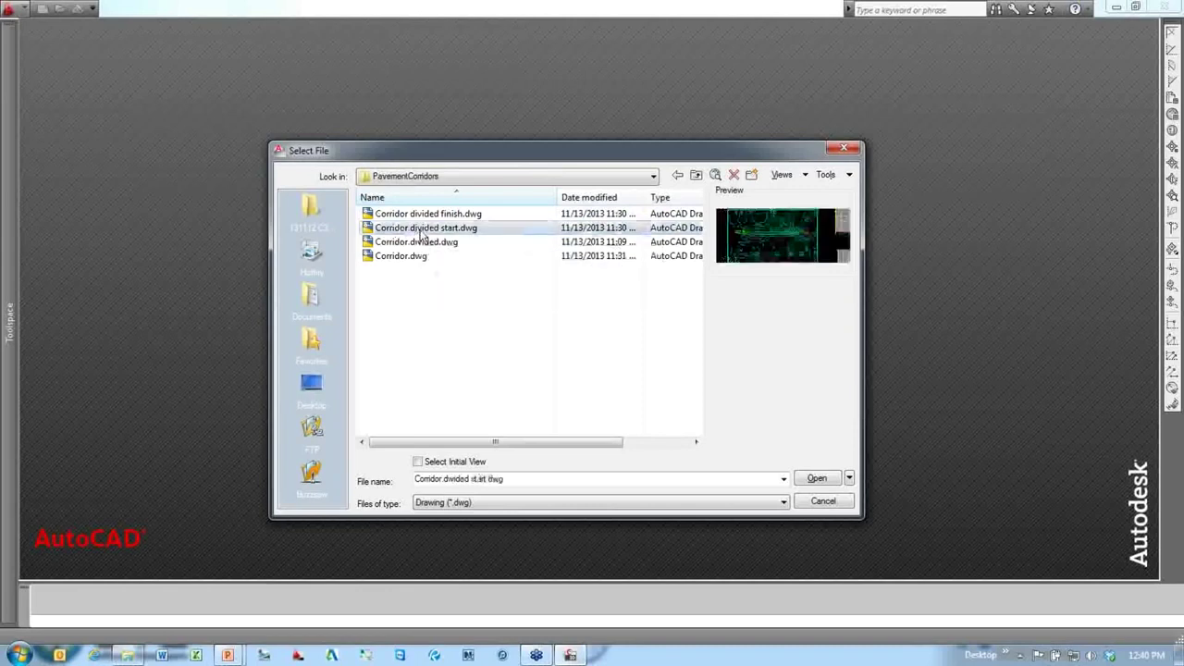
double_click(422, 228)
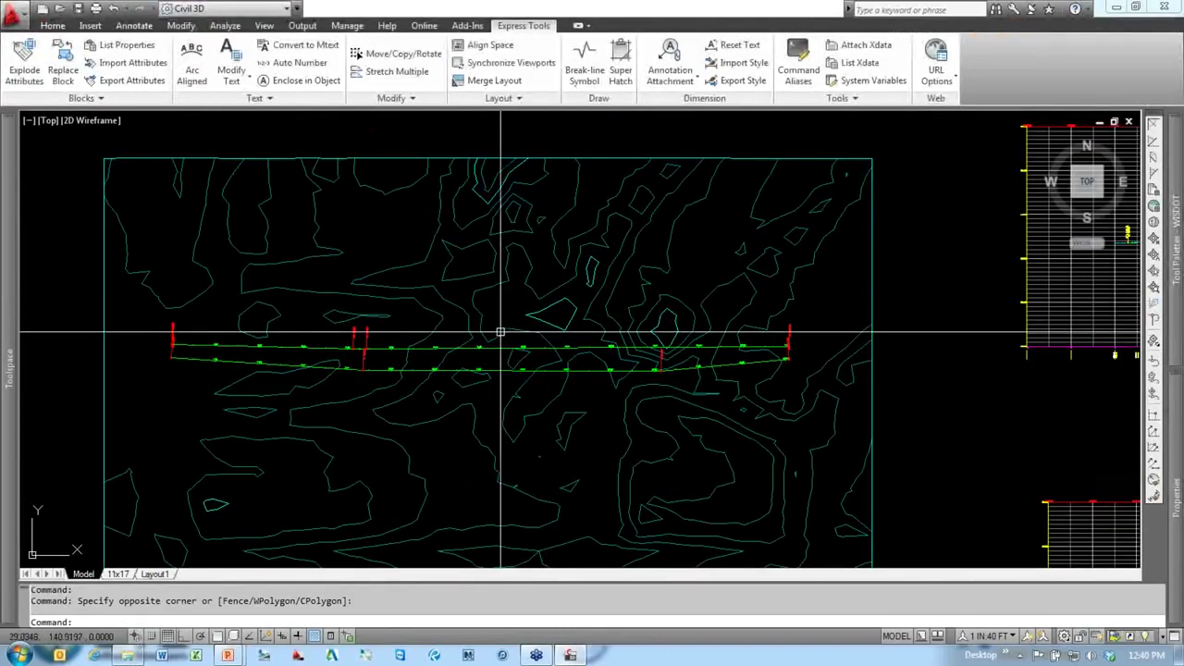
Step: Locate the two parallel roadway alignments in plan and select the 13th EB and 13th WB in turn to identify them
scroll(475, 376, down, 5)
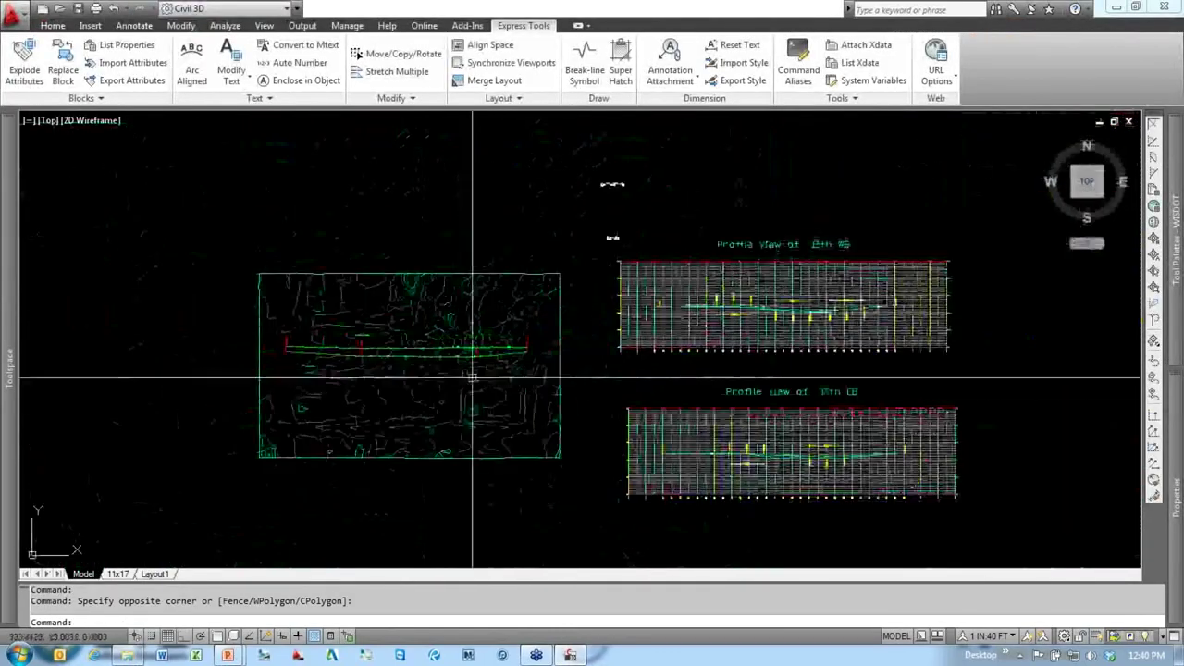
scroll(829, 456, up, 2)
mouse_move(276, 345)
middle_down()
mouse_move(536, 363)
mouse_move(409, 416)
middle_up()
scroll(536, 362, up, 6)
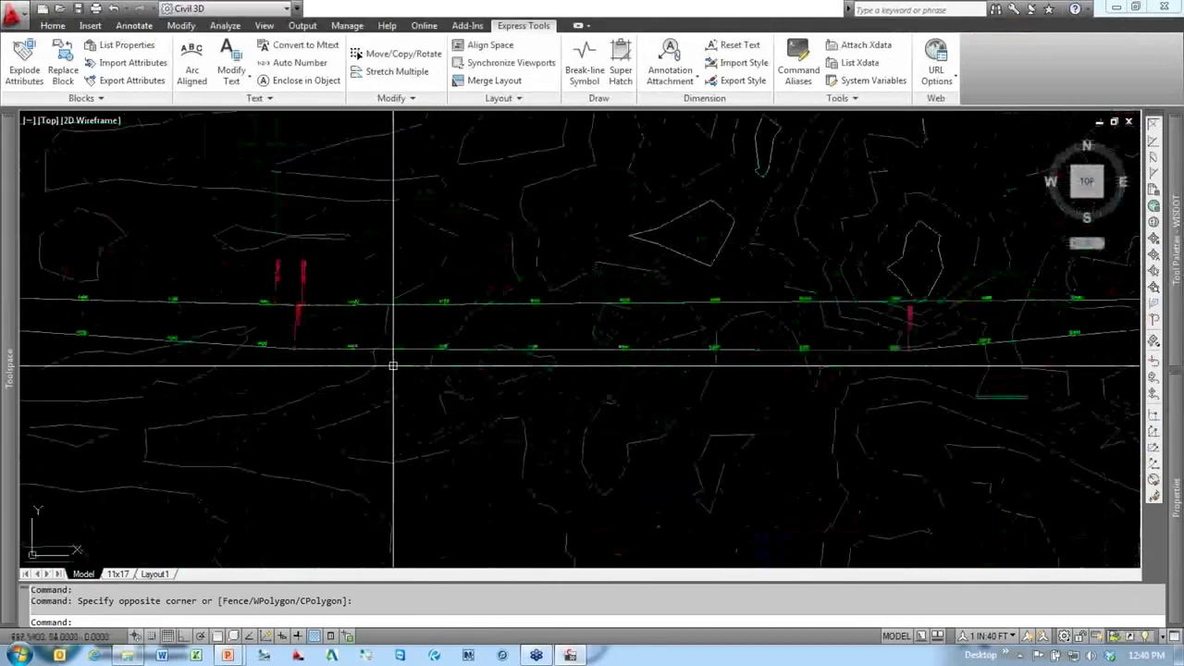
scroll(393, 365, up, 4)
key(Escape)
click(376, 323)
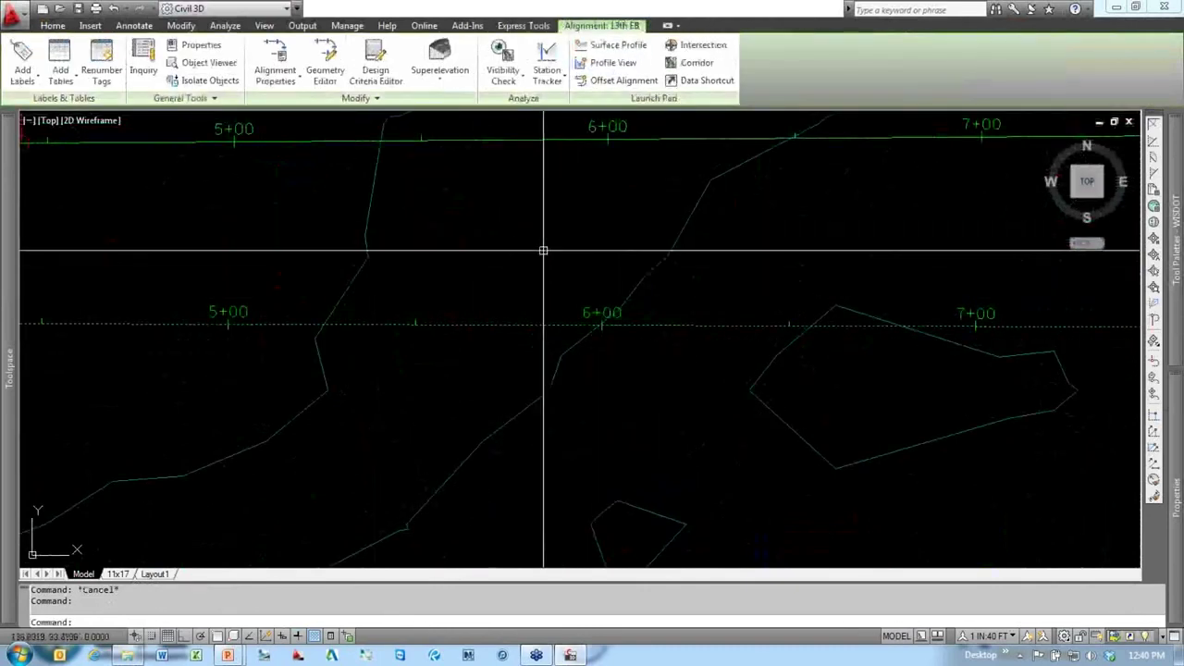
scroll(582, 286, up, 2)
key(Escape)
click(551, 165)
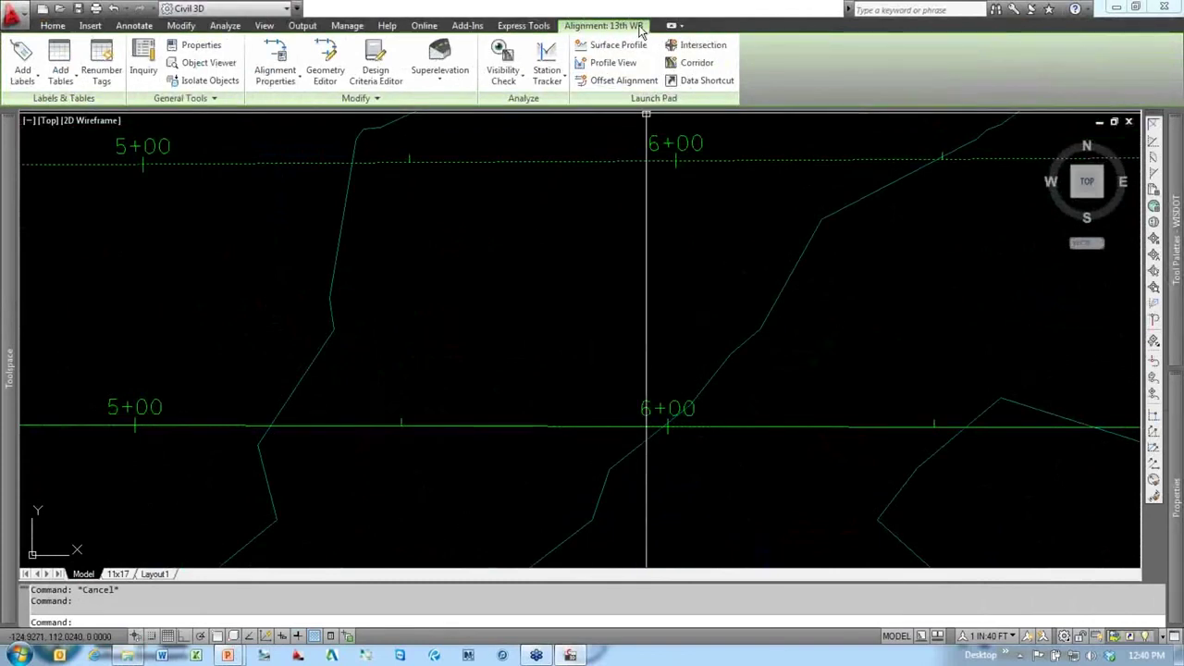
click(567, 304)
key(Escape)
Step: Examine both alignments in plan around the curve and PI near station 4+00 and eastward along the parallel stretch
scroll(574, 324, down, 4)
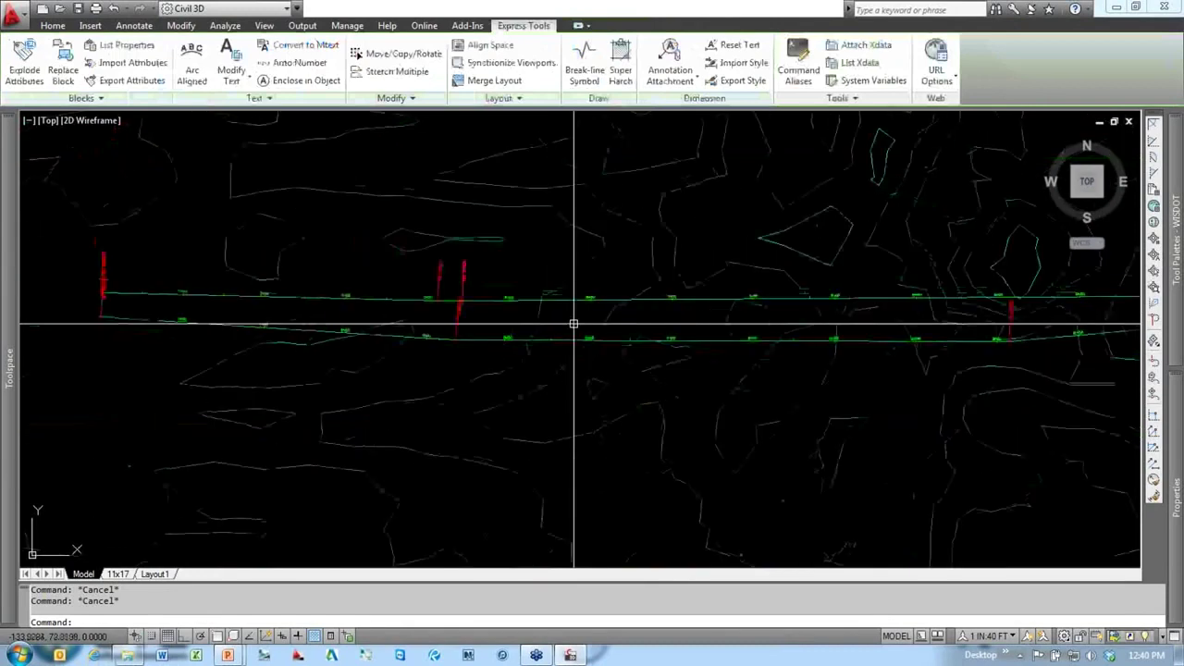
middle_drag(605, 360, 472, 366)
scroll(454, 363, up, 1)
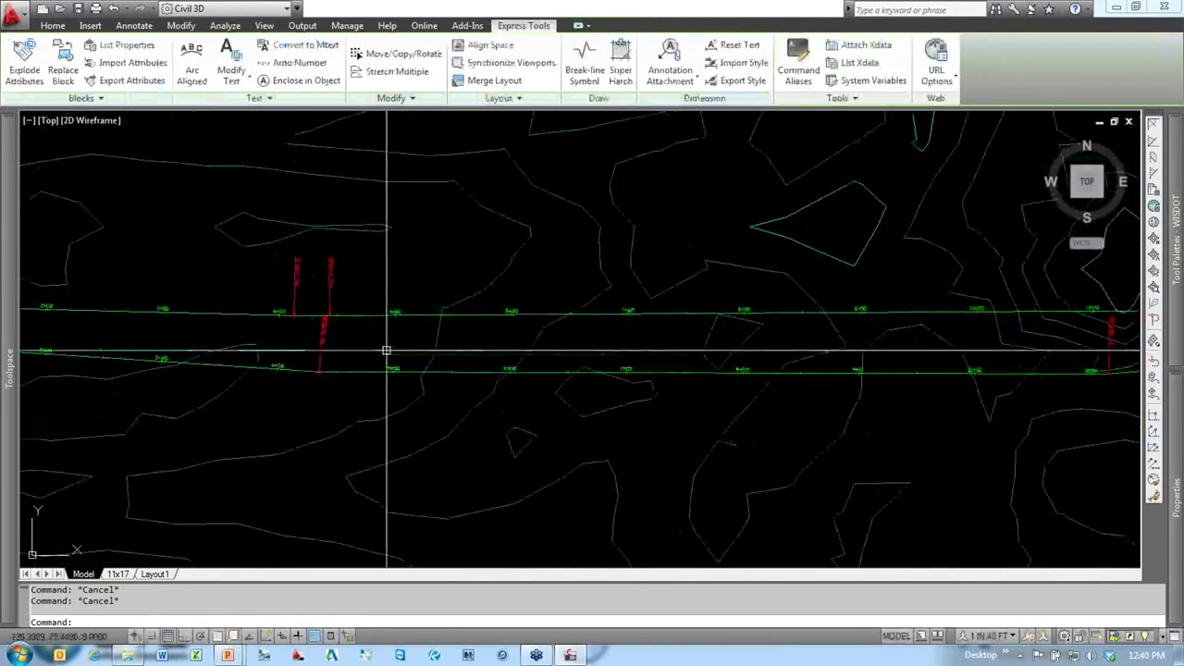
mouse_move(387, 351)
middle_down()
mouse_move(535, 324)
mouse_move(502, 343)
middle_up()
scroll(435, 370, up, 3)
middle_drag(404, 428, 483, 405)
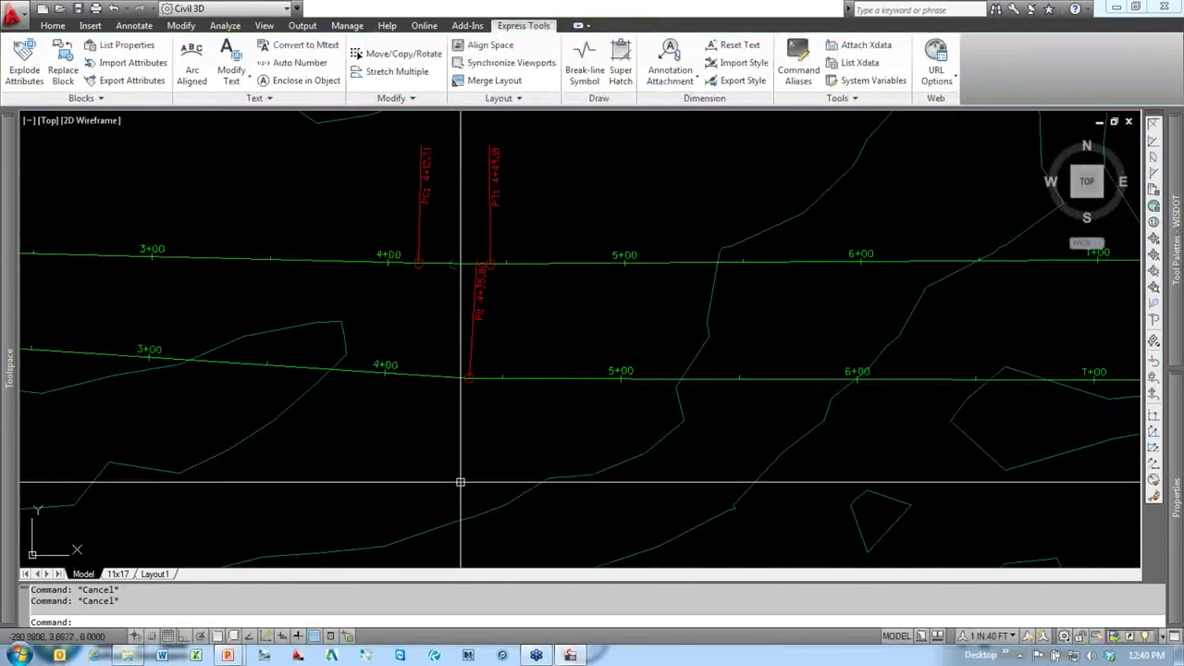
middle_drag(552, 343, 539, 432)
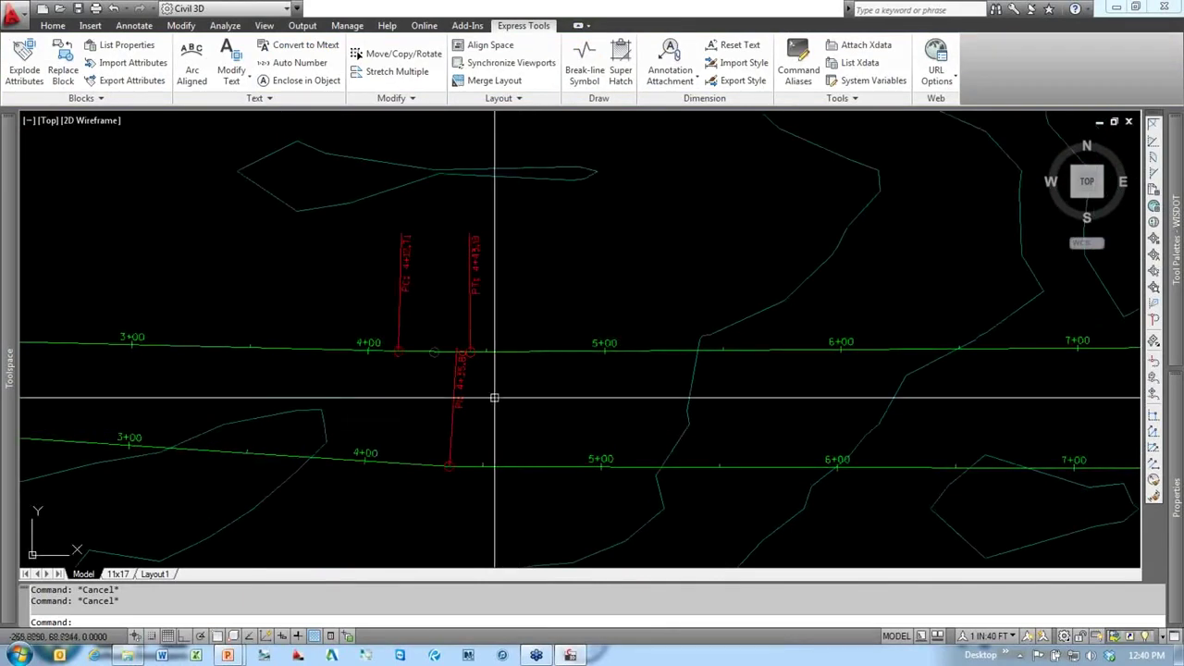
scroll(482, 417, up, 6)
scroll(481, 417, down, 3)
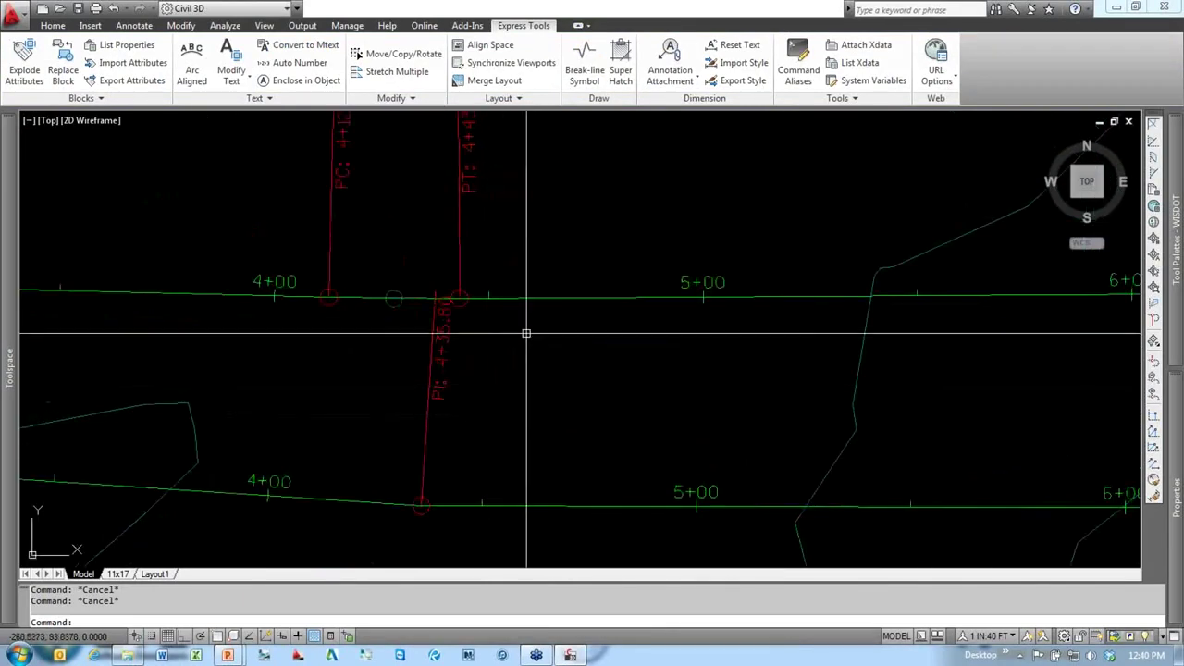
middle_drag(577, 253, 330, 272)
scroll(380, 282, down, 2)
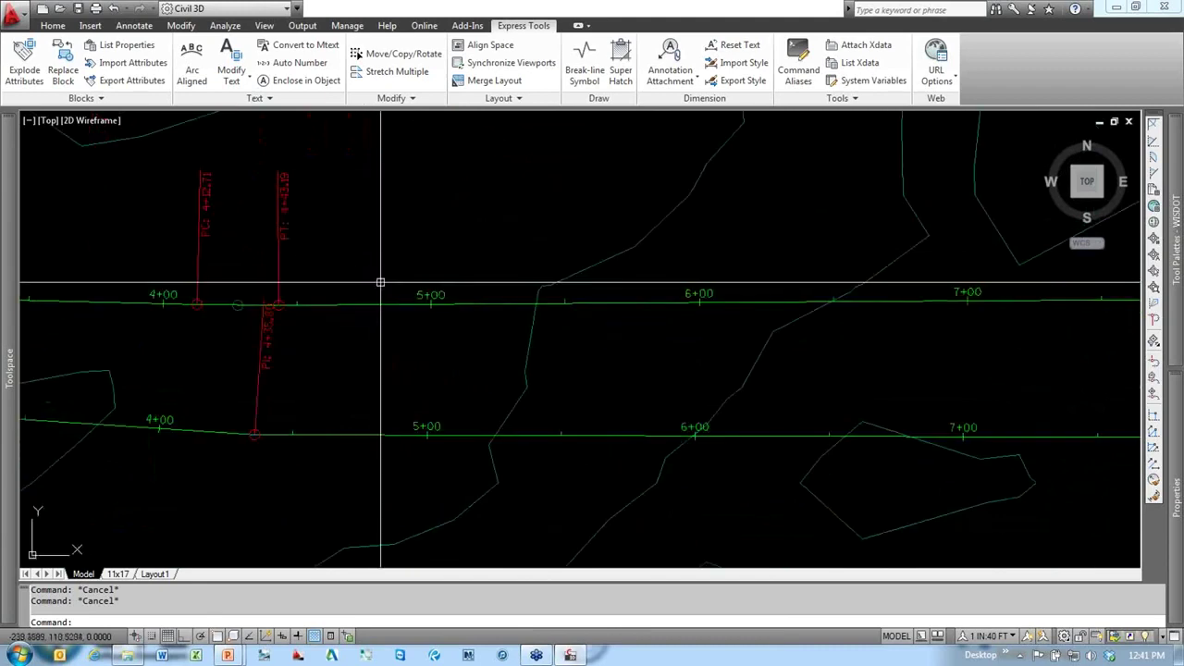
scroll(565, 348, down, 2)
middle_drag(707, 360, 340, 372)
scroll(405, 375, down, 6)
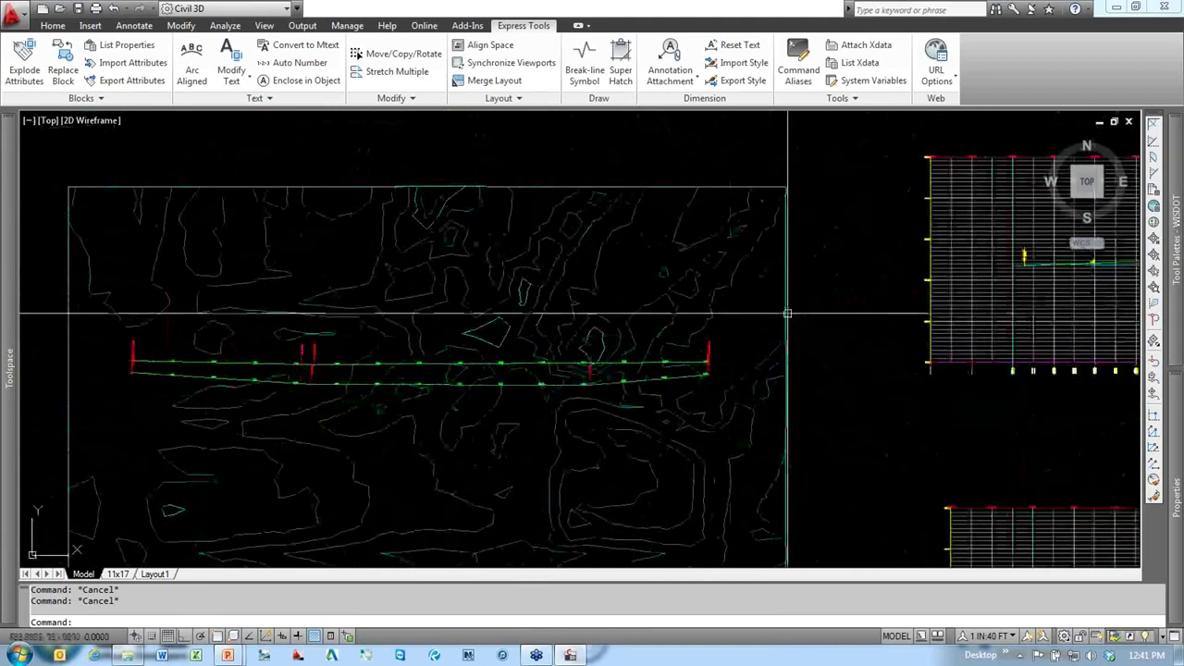
Step: Set the annotation scale to 1 IN:10 FT so the 13th assembly's labels are legible
middle_drag(833, 279, 556, 461)
scroll(561, 314, up, 15)
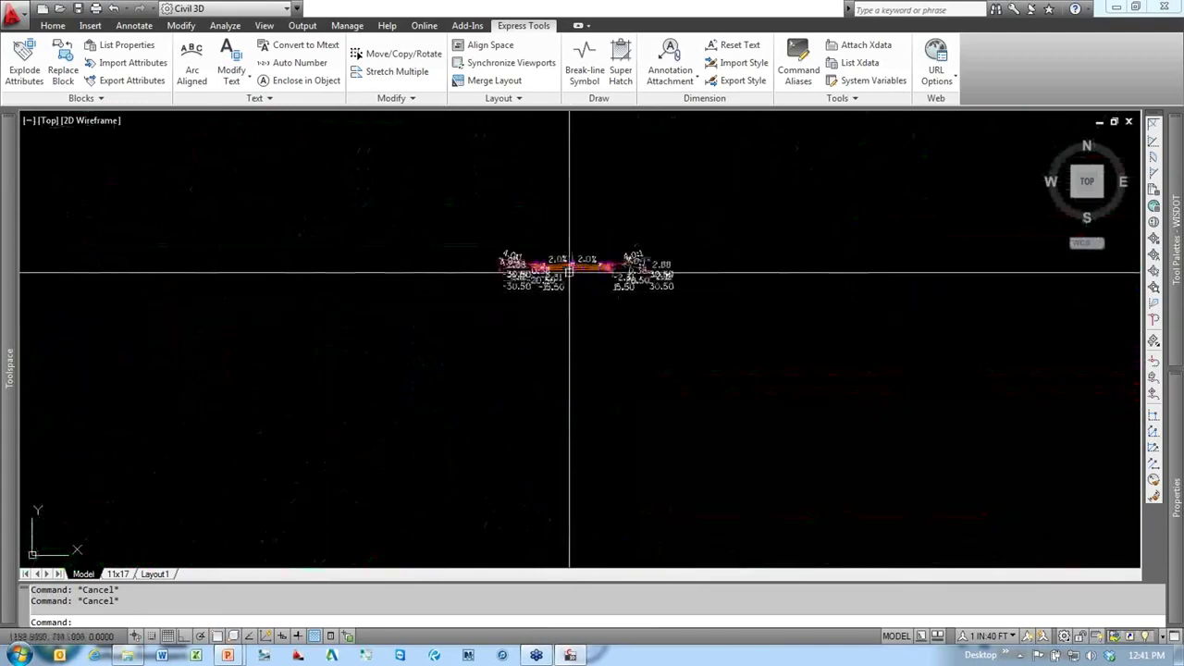
scroll(688, 433, down, 2)
middle_drag(762, 449, 660, 438)
click(1002, 637)
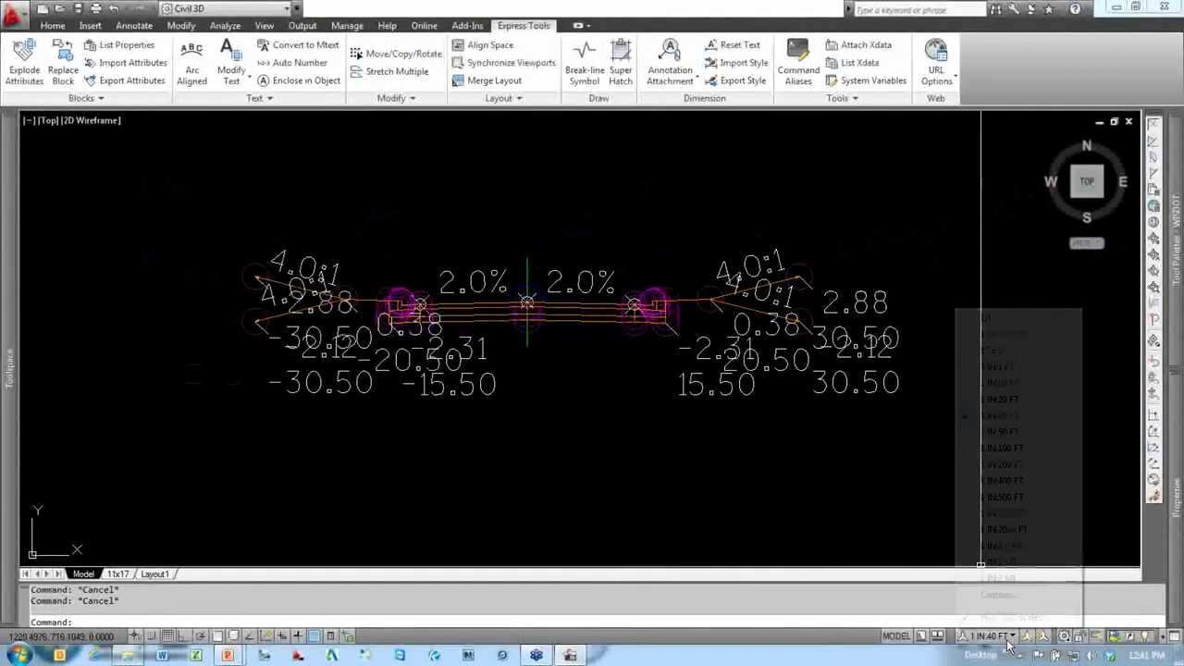
click(1004, 385)
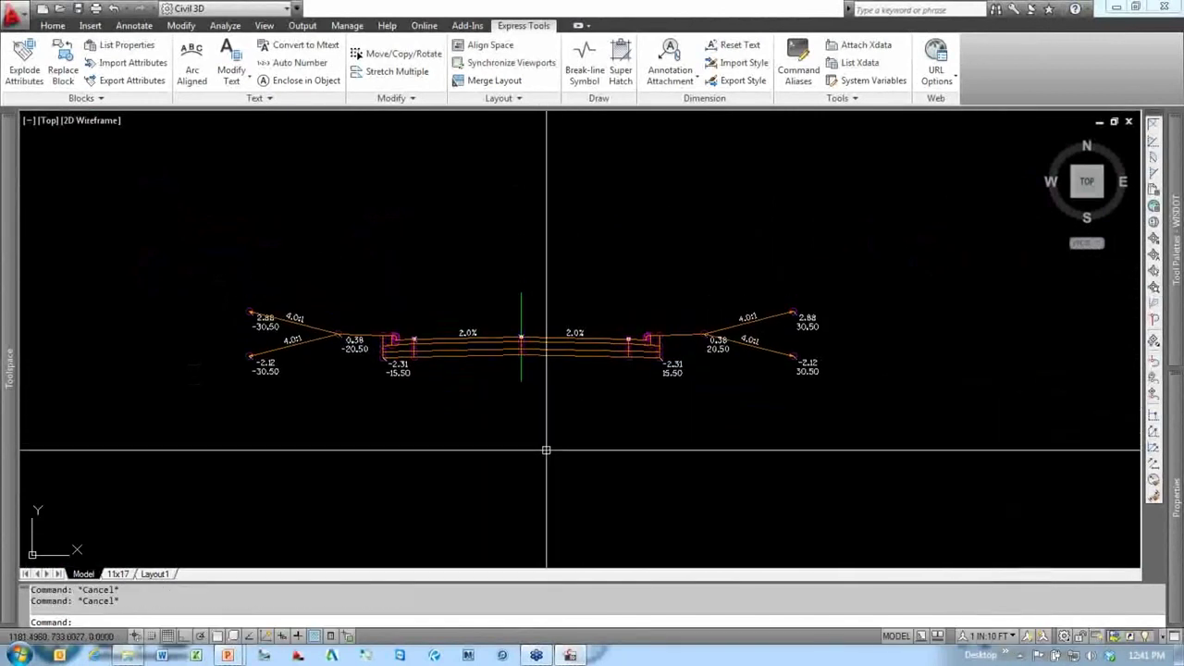
middle_drag(547, 449, 643, 456)
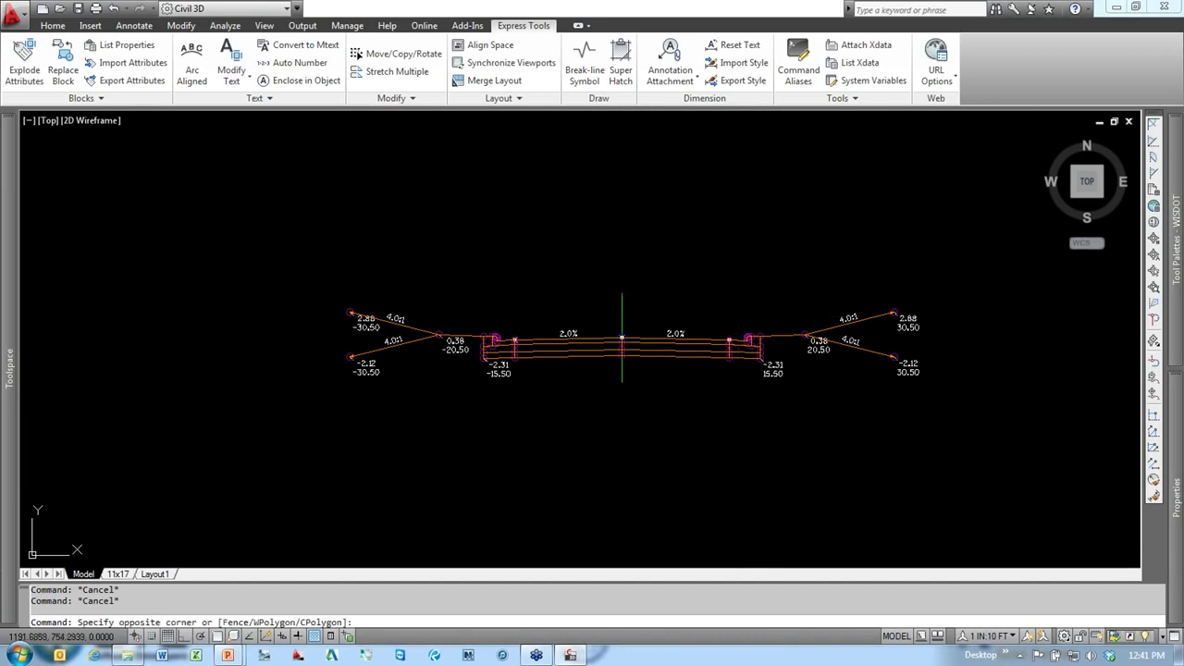
key(Escape)
scroll(768, 295, down, 2)
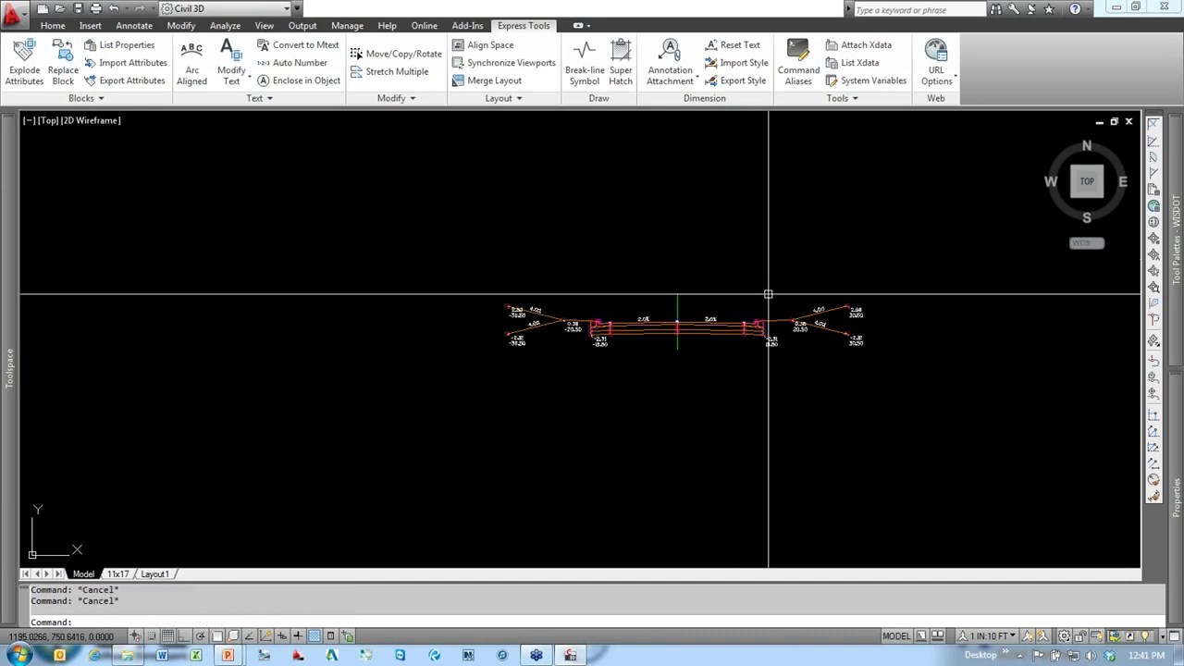
scroll(751, 275, up, 2)
middle_drag(750, 276, 714, 303)
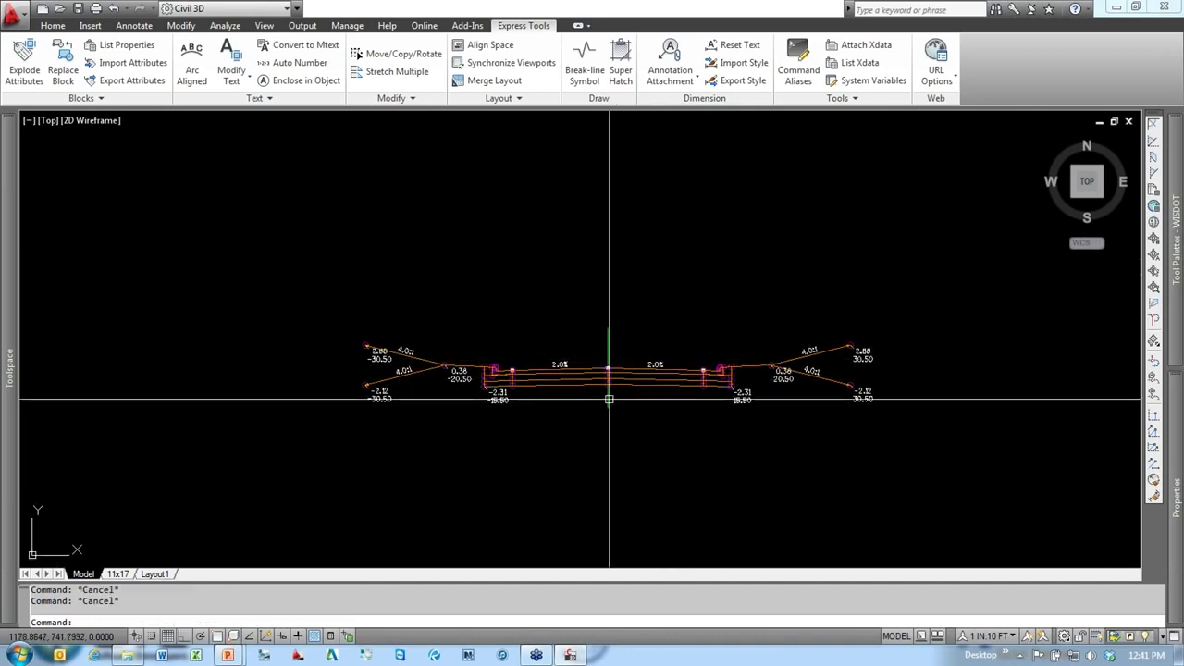
scroll(597, 401, down, 2)
scroll(555, 429, up, 2)
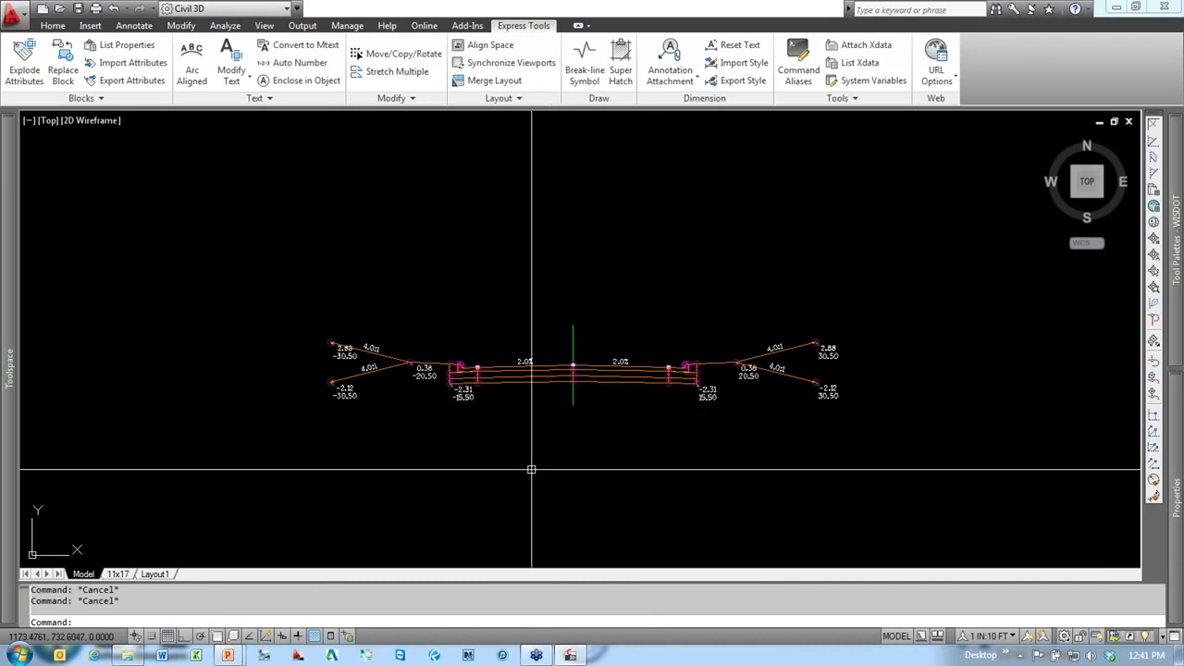
middle_drag(543, 474, 554, 462)
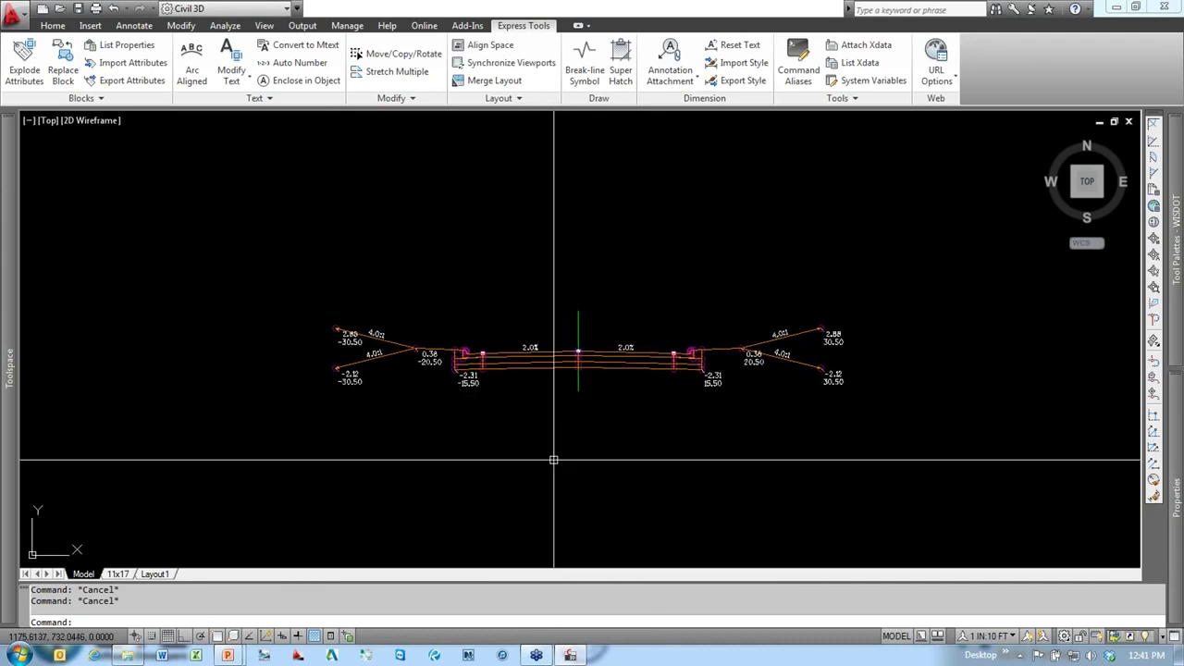
Step: Add an offset to the 13th (1) assembly, placed well to the left of its existing subassemblies, and select it
click(614, 330)
click(525, 298)
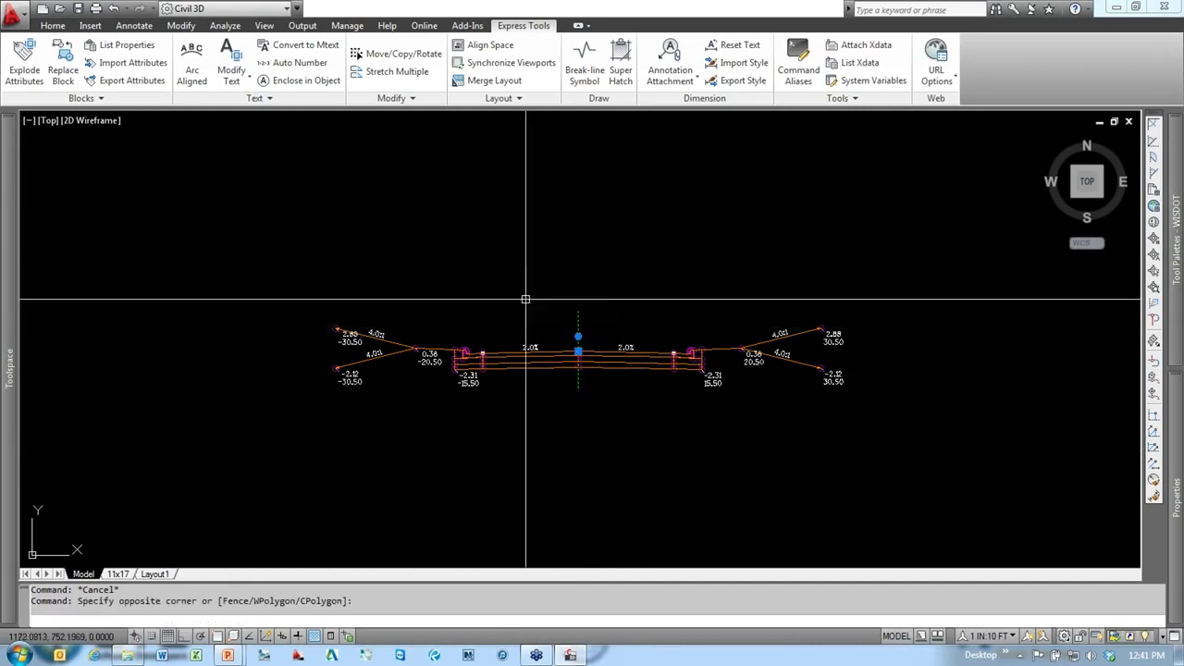
right_click(616, 259)
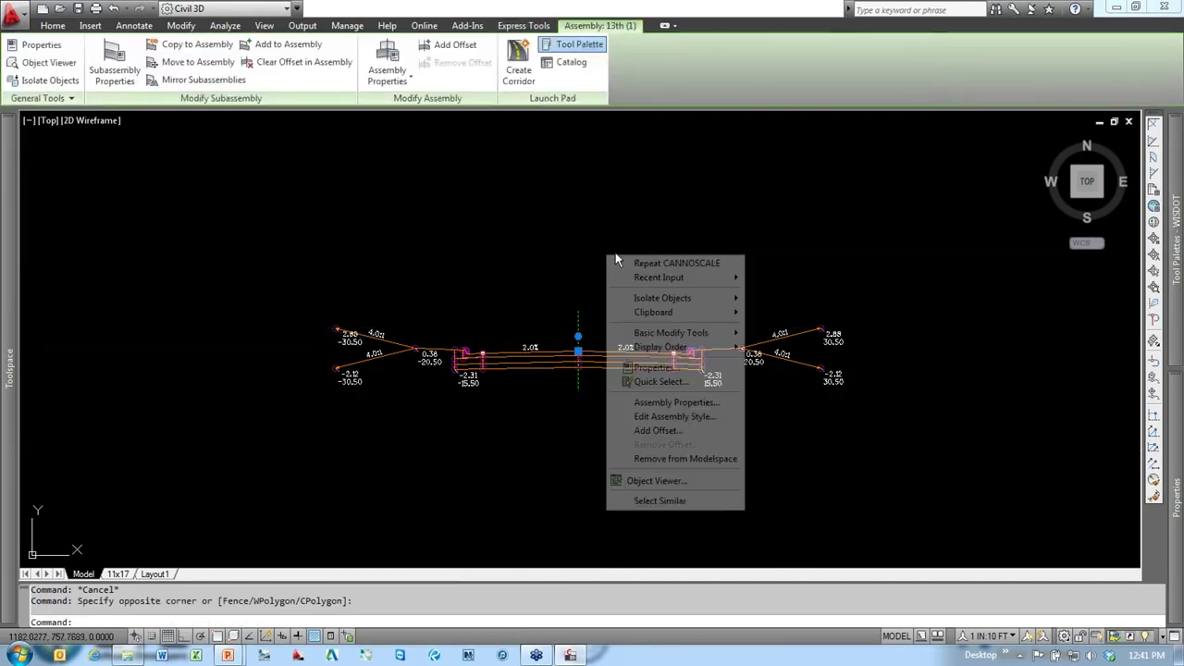
click(674, 431)
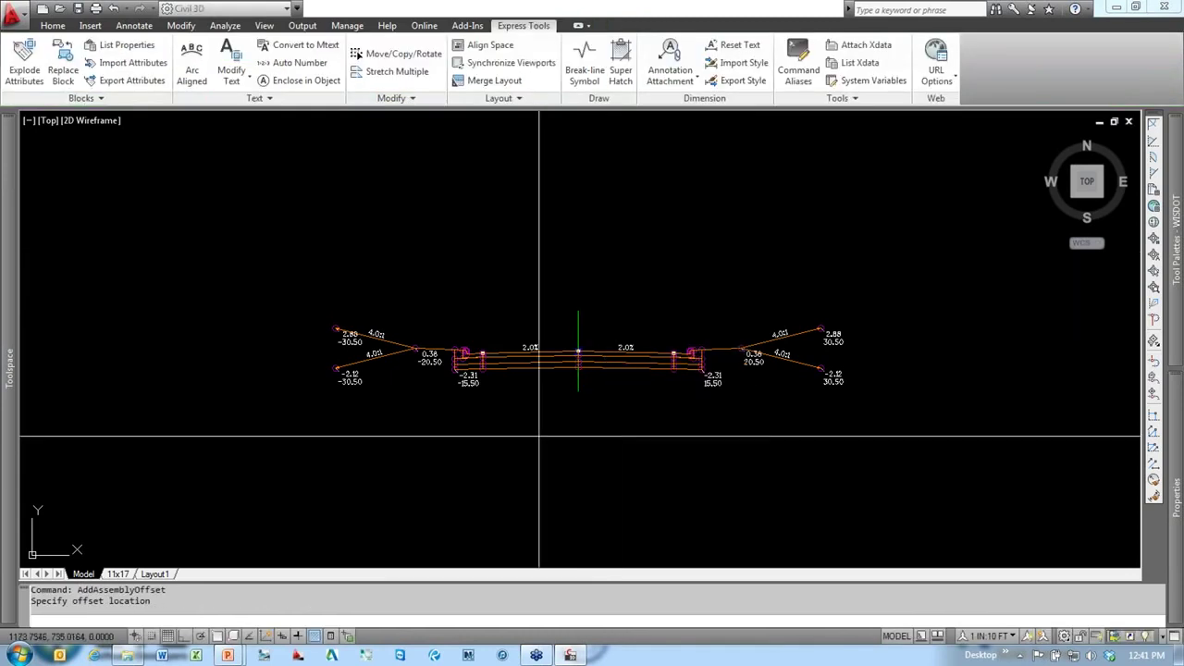
scroll(768, 398, down, 2)
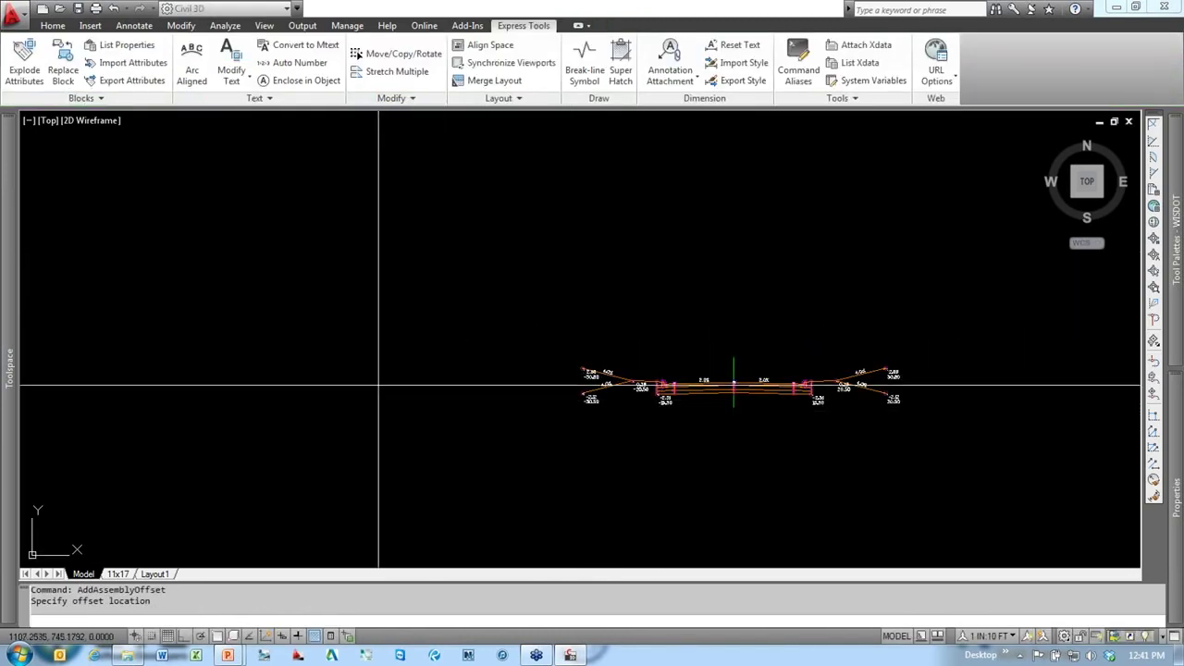
key(Escape)
key(Escape)
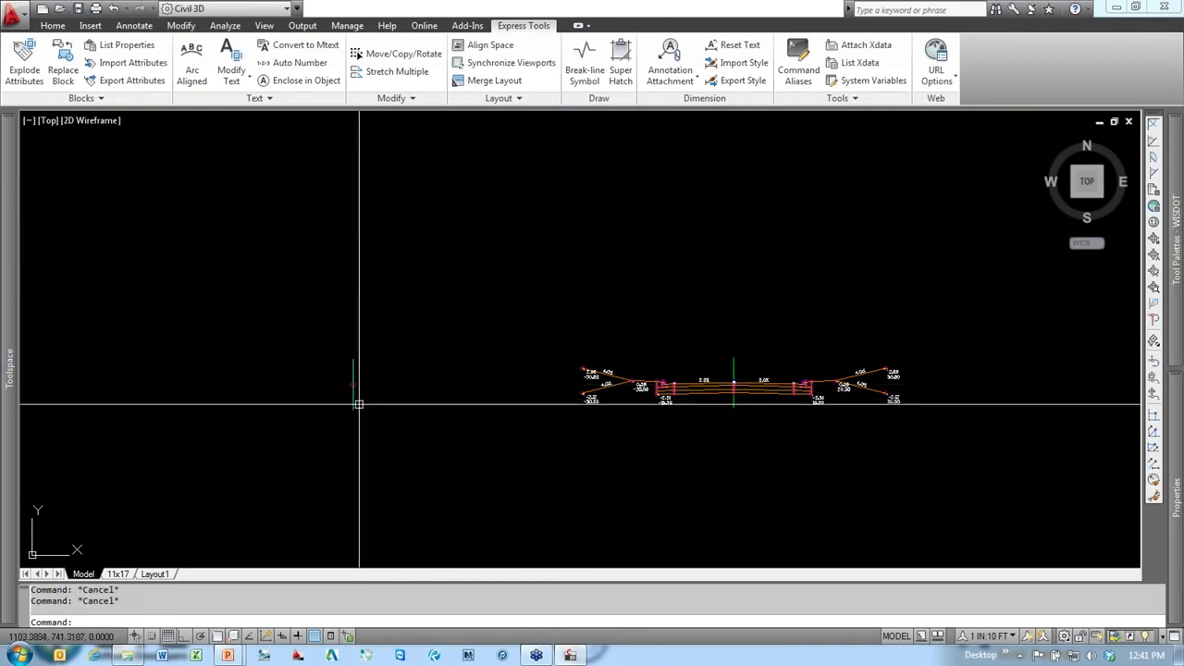
scroll(357, 400, up, 2)
click(353, 385)
middle_drag(489, 447, 432, 435)
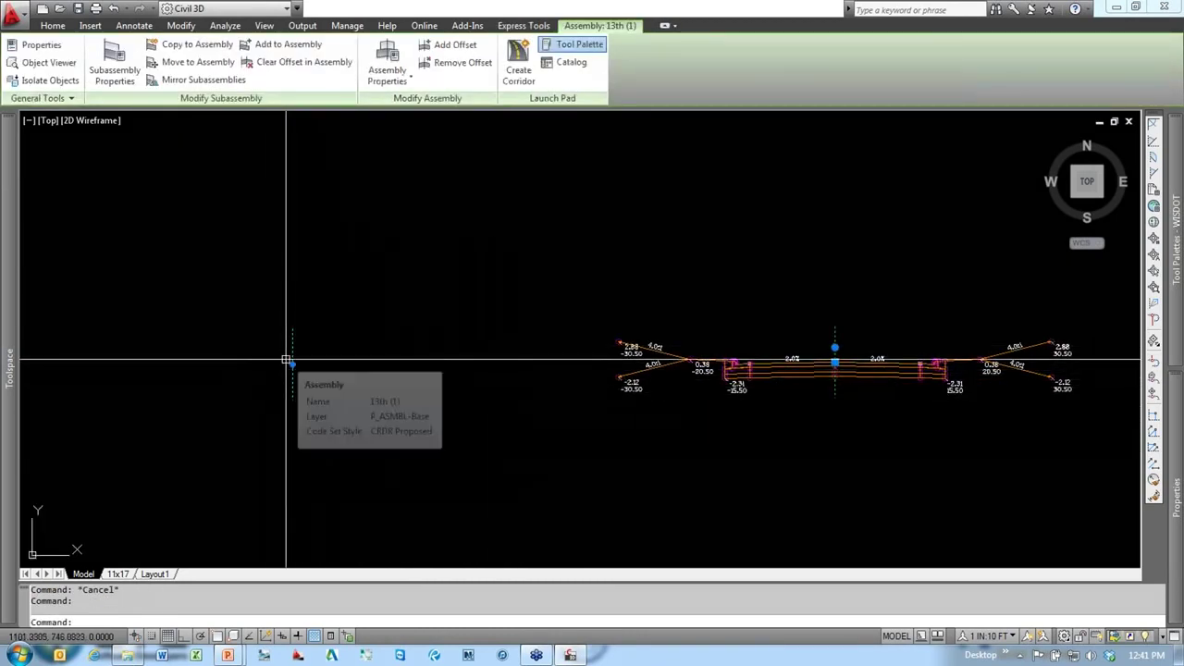
Step: Relate the offset assembly to the plan by selecting the 13th WB and 13th EB alignments in turn, and return to the assembly
scroll(597, 361, down, 4)
scroll(597, 361, down, 2)
middle_drag(597, 361, 932, 267)
scroll(807, 310, down, 7)
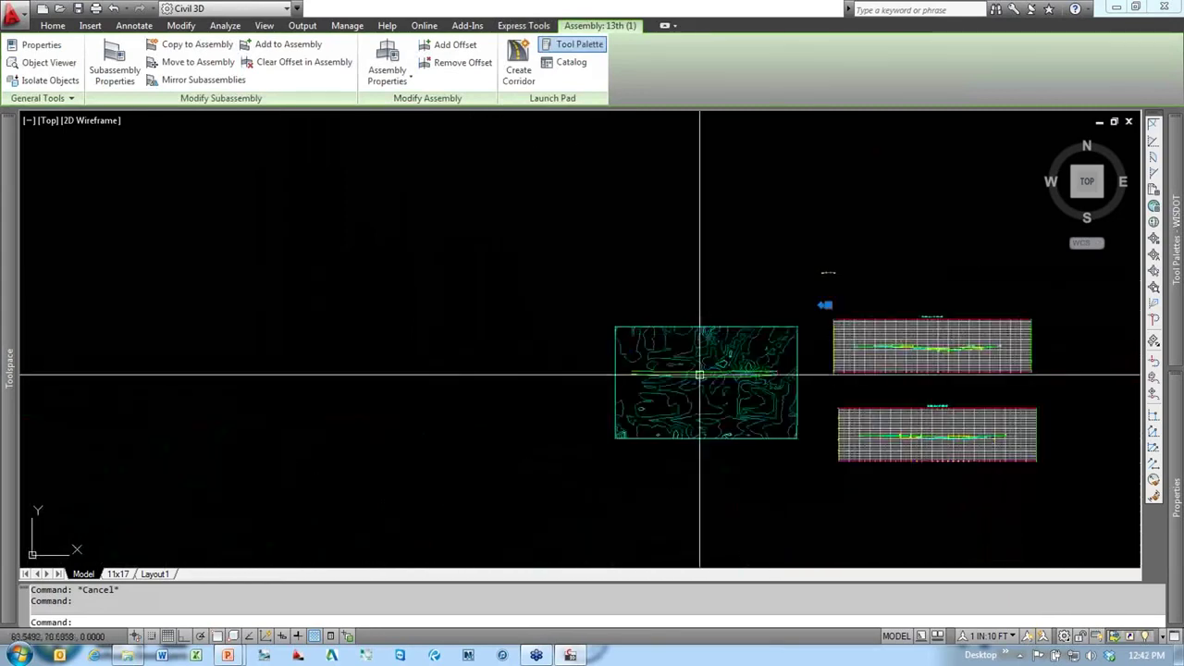
scroll(704, 371, up, 7)
click(755, 297)
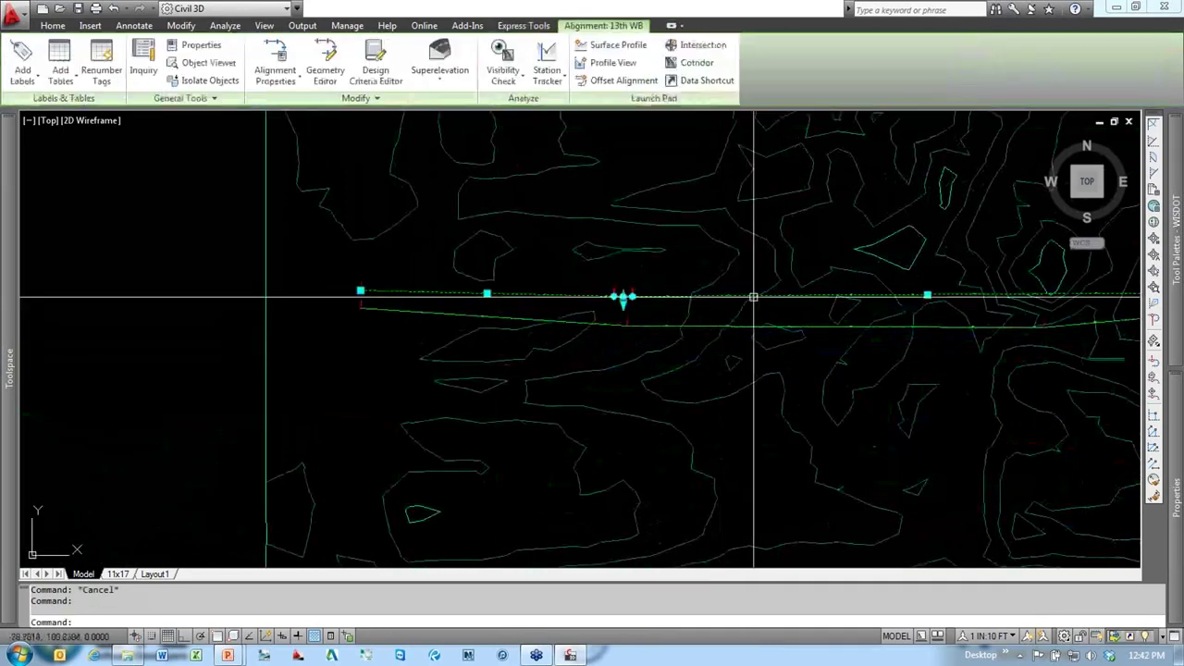
key(Escape)
click(745, 325)
key(Escape)
key(Escape)
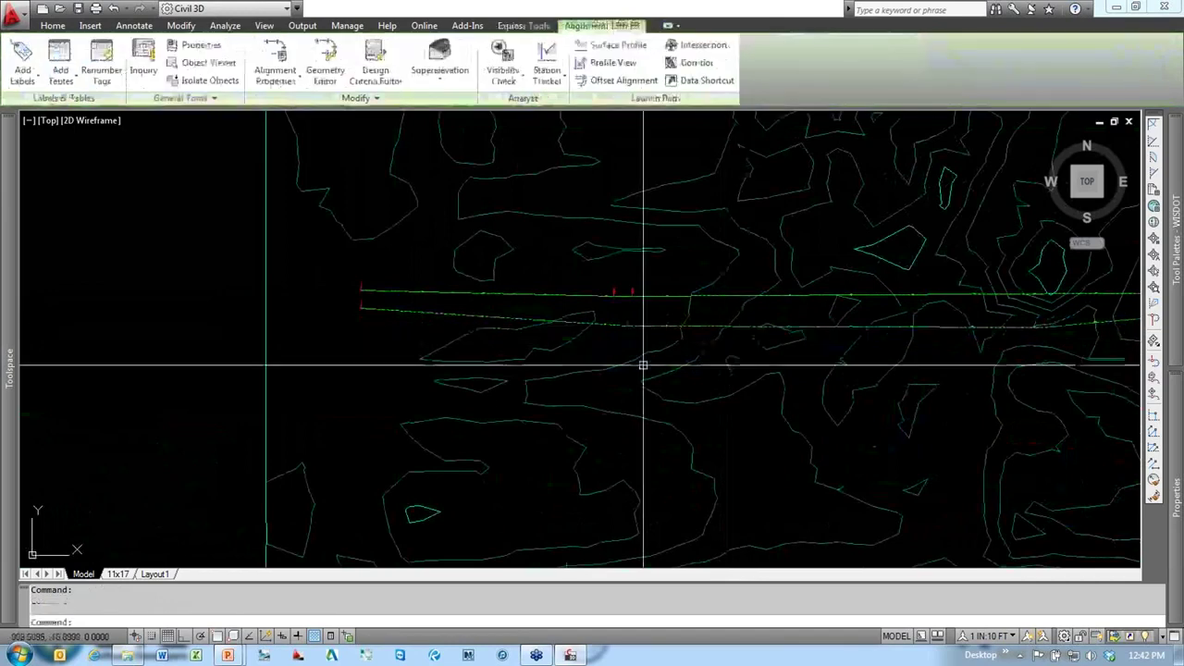
scroll(477, 434, down, 8)
scroll(645, 397, up, 10)
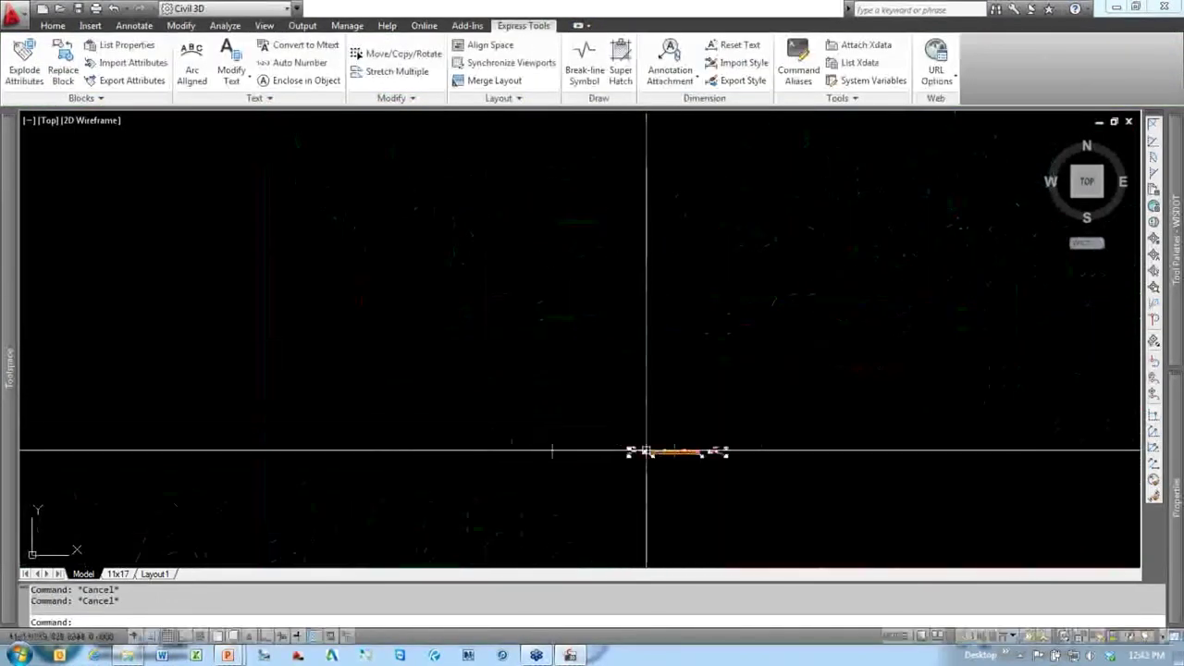
Step: Examine the 13th (1) assembly together with its offset, highlighting both by selecting the offset line
scroll(422, 423, down, 3)
scroll(423, 422, up, 4)
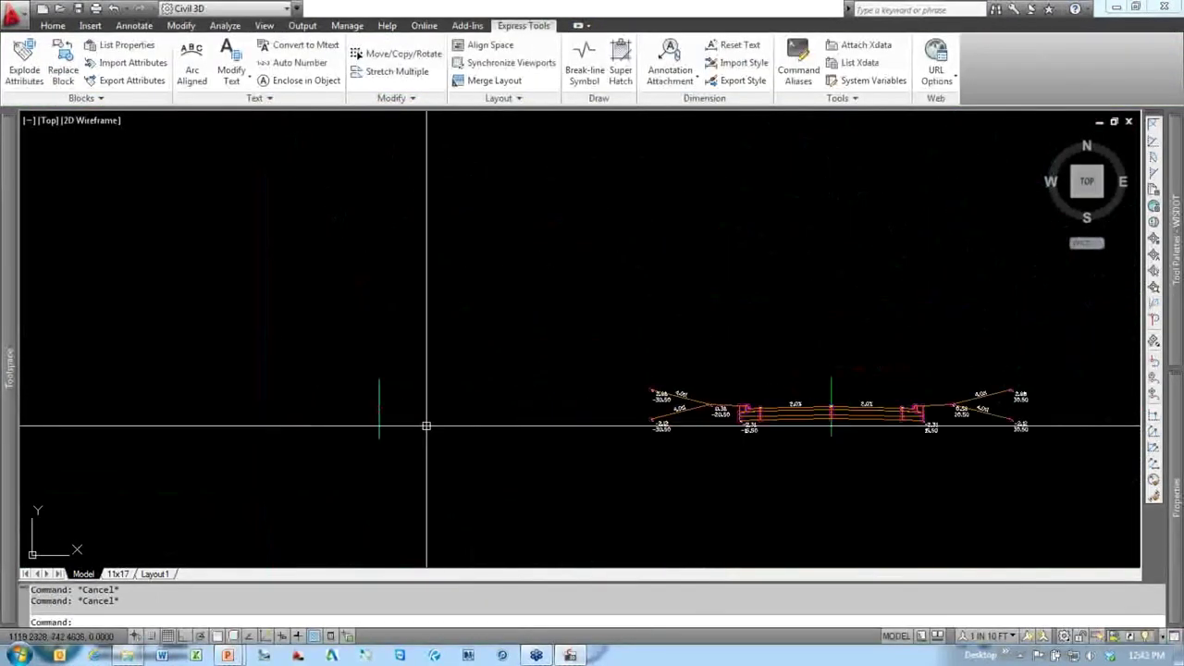
middle_drag(423, 423, 378, 405)
scroll(323, 355, up, 2)
click(296, 348)
click(257, 330)
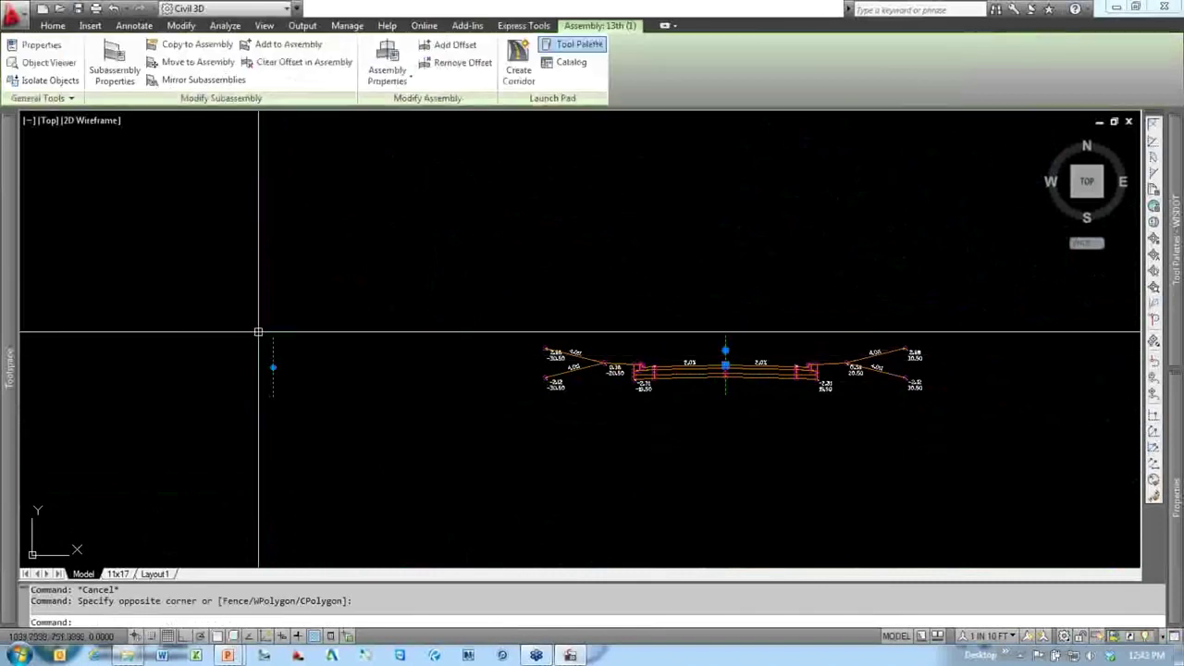
key(Escape)
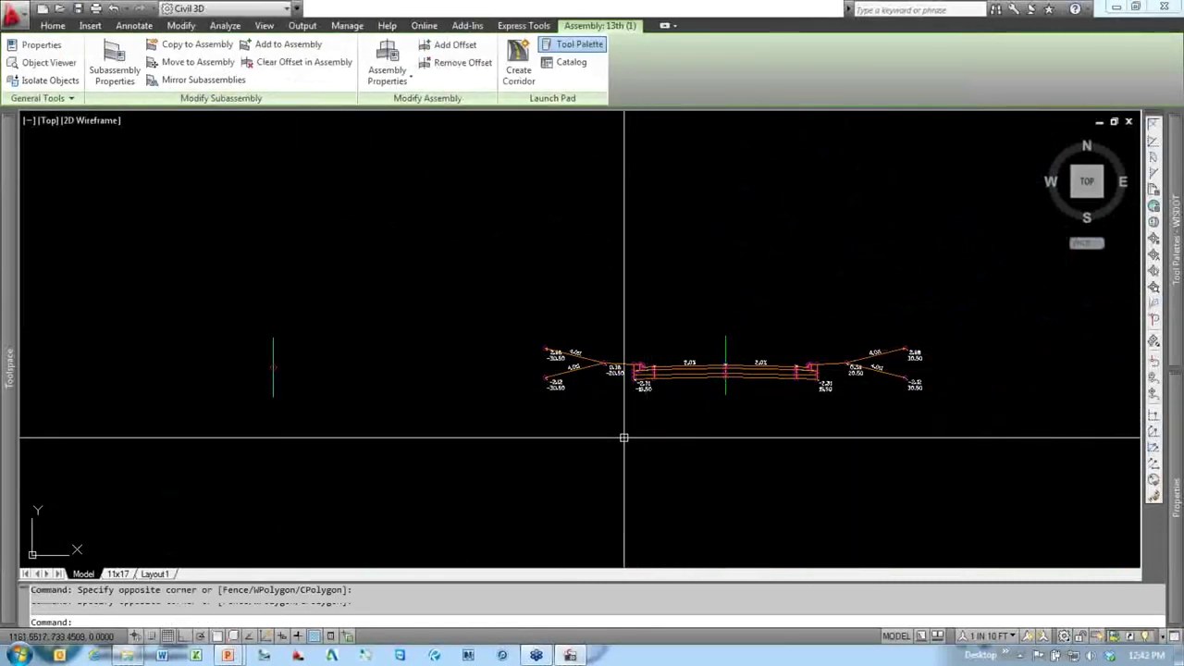
Step: Erase the curb and gutter subassembly (CGGen) from the right side of the 13th (1) assembly
middle_drag(636, 445, 574, 444)
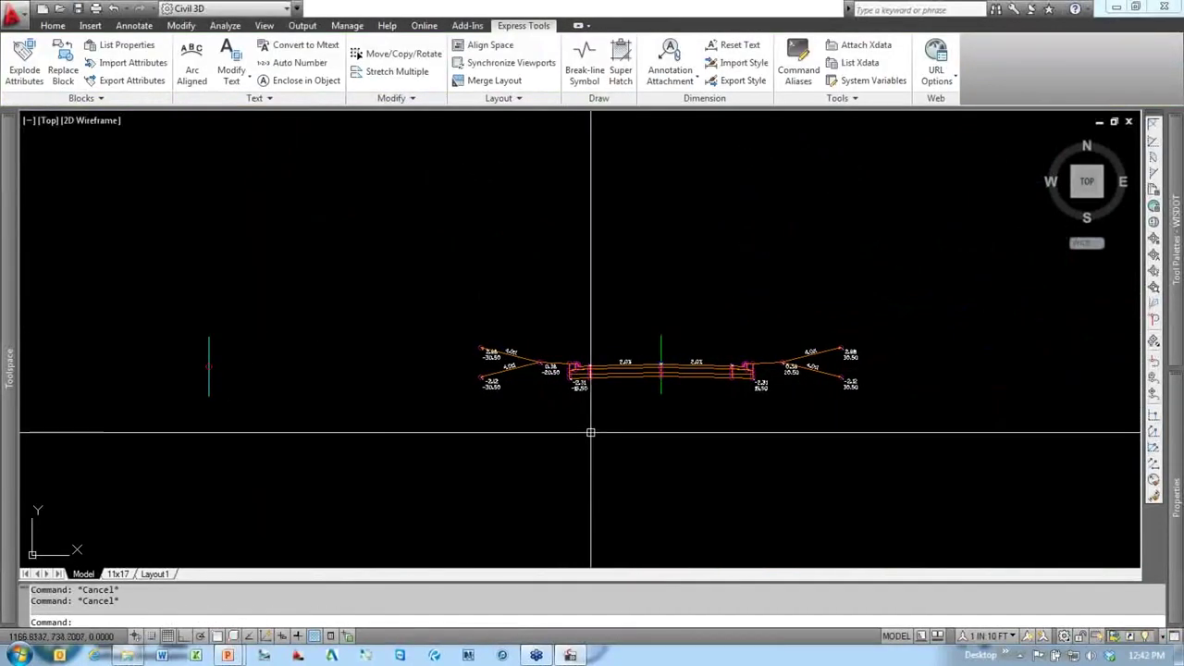
scroll(625, 395, up, 2)
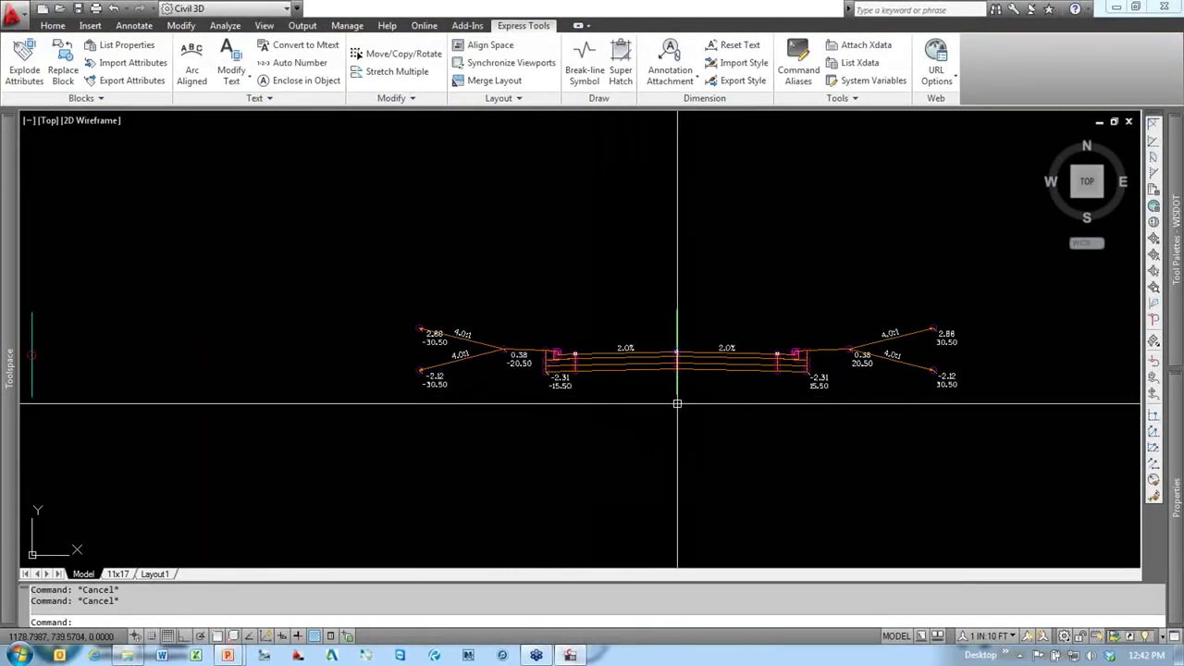
scroll(583, 387, up, 2)
middle_drag(568, 383, 616, 462)
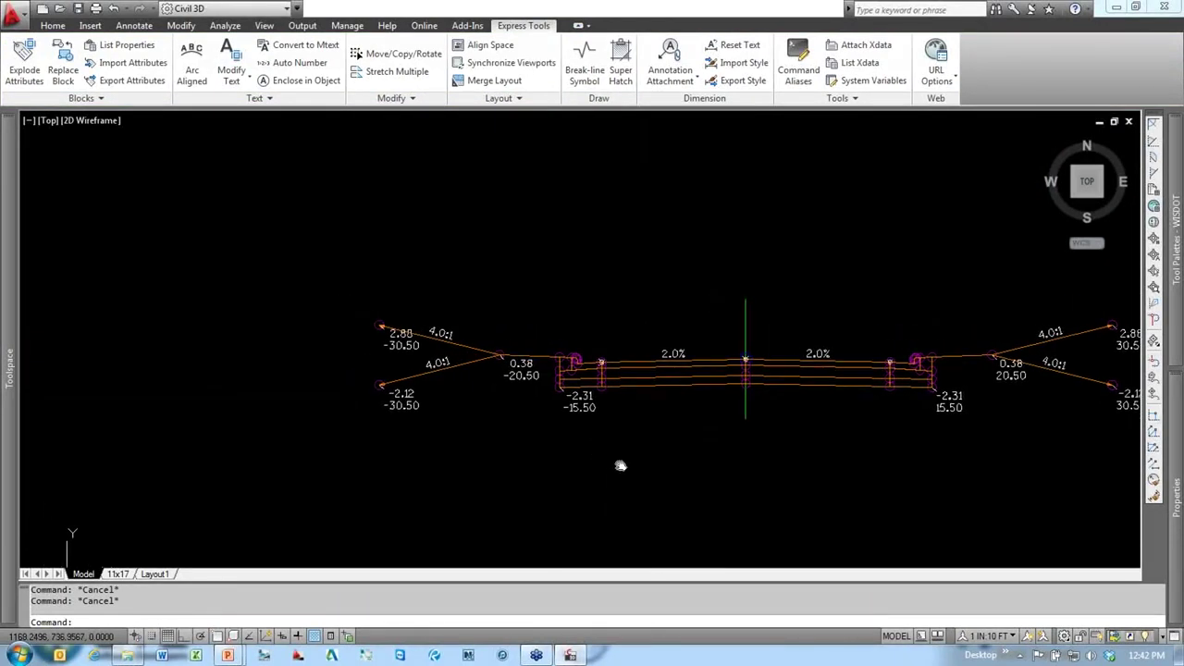
scroll(673, 448, up, 2)
middle_drag(813, 427, 617, 444)
scroll(630, 444, down, 2)
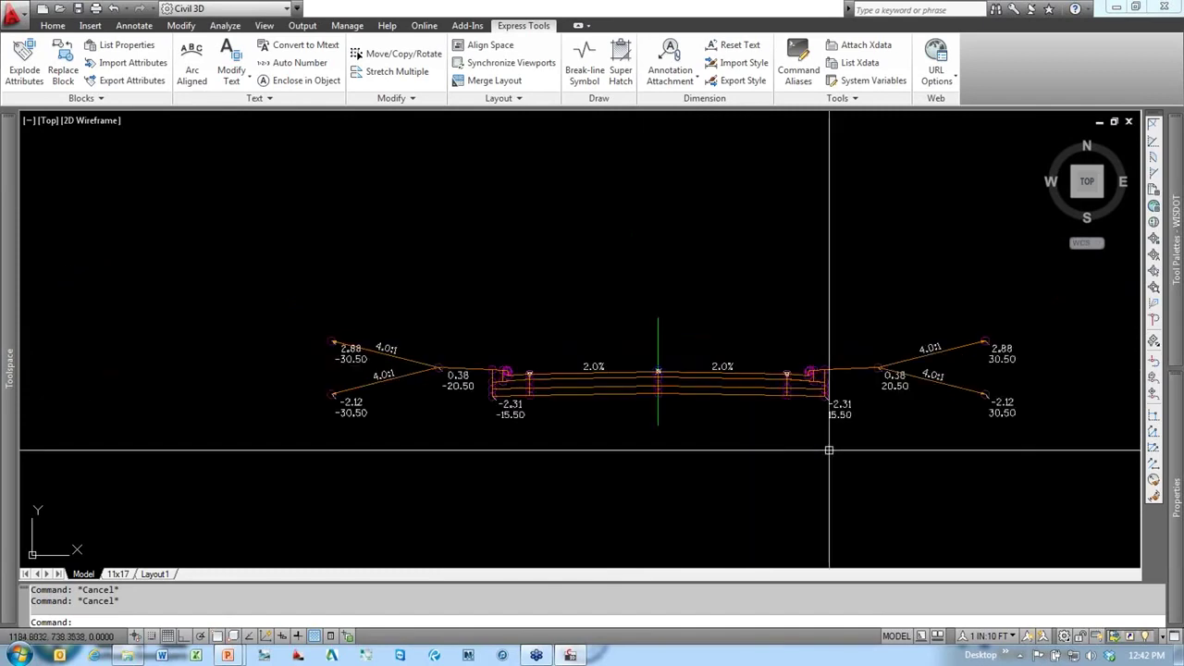
middle_drag(748, 444, 624, 444)
scroll(602, 370, down, 1)
click(613, 370)
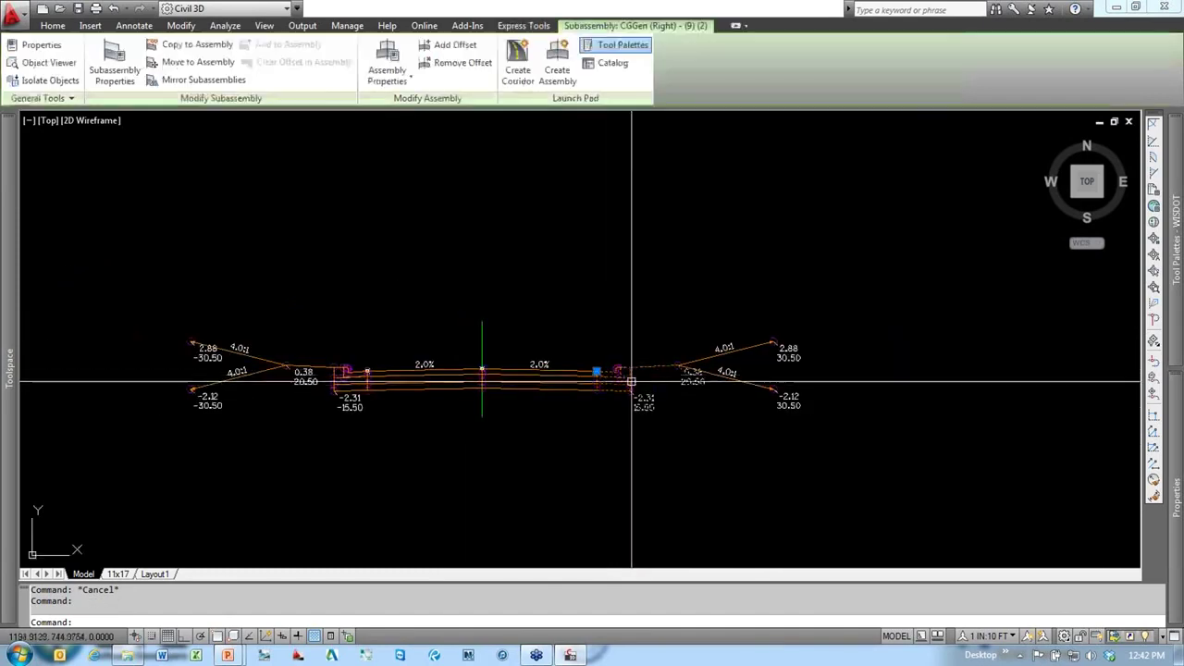
text(e)
key(Return)
scroll(623, 417, up, 1)
click(864, 491)
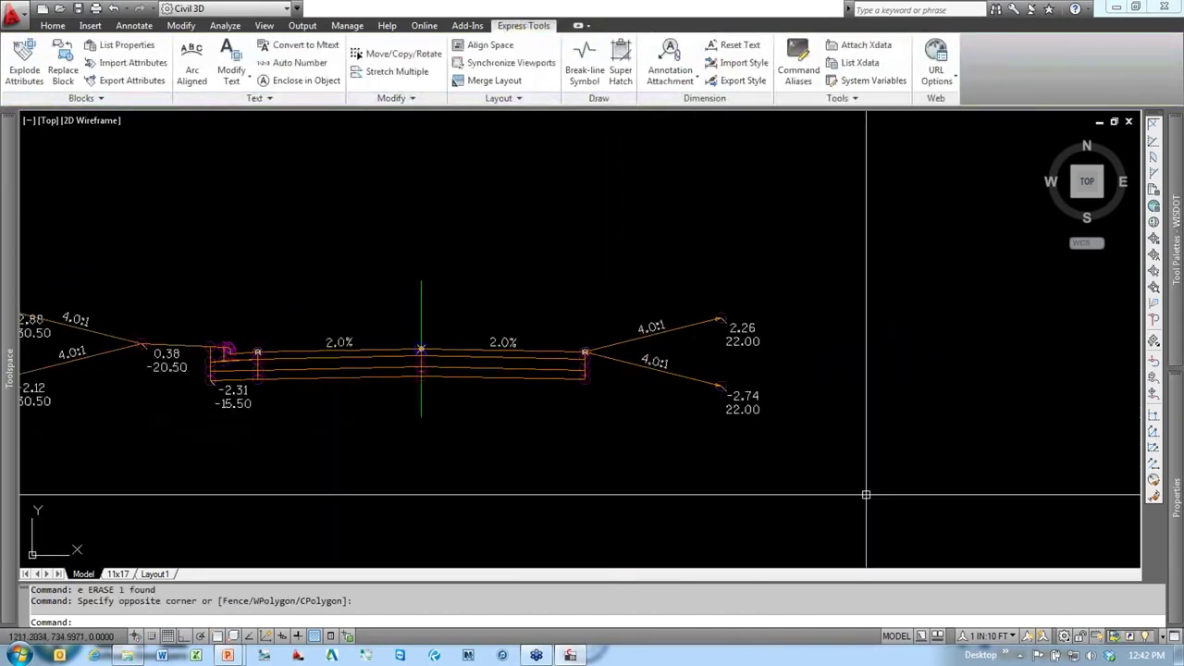
Step: Add a shoulder subassembly from the WISDOT lanes and shoulders set to the outer top edge of the right lane
mouse_move(1179, 315)
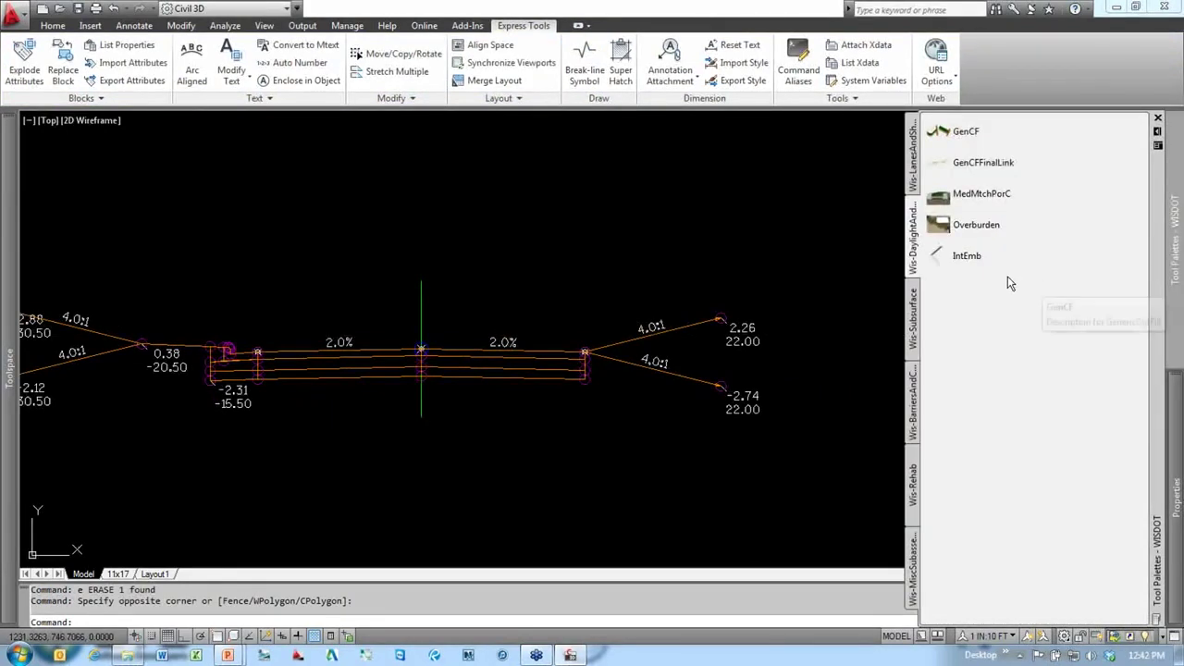
click(909, 168)
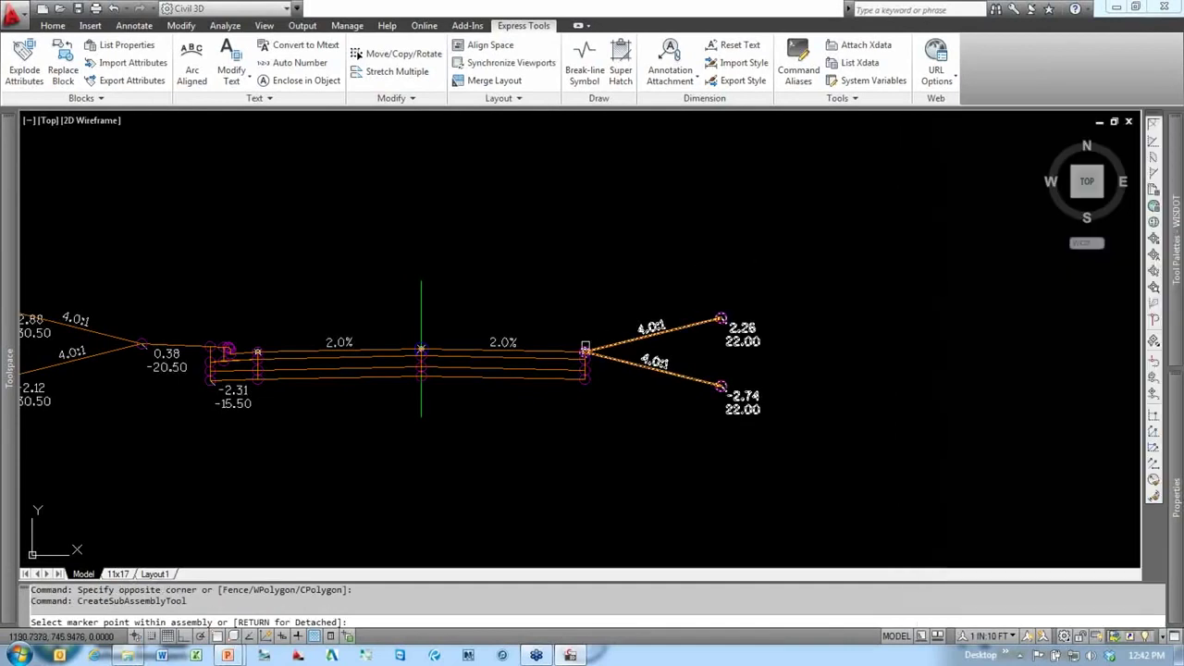
scroll(585, 348, up, 5)
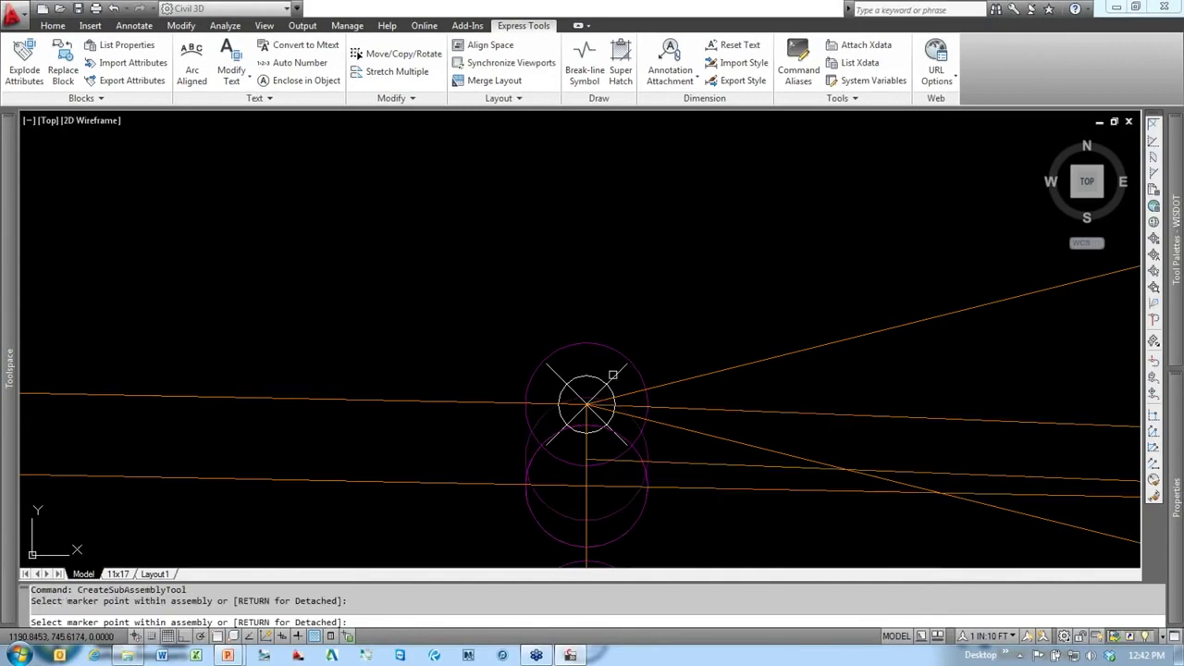
scroll(591, 334, down, 3)
scroll(665, 467, up, 3)
middle_drag(668, 472, 521, 465)
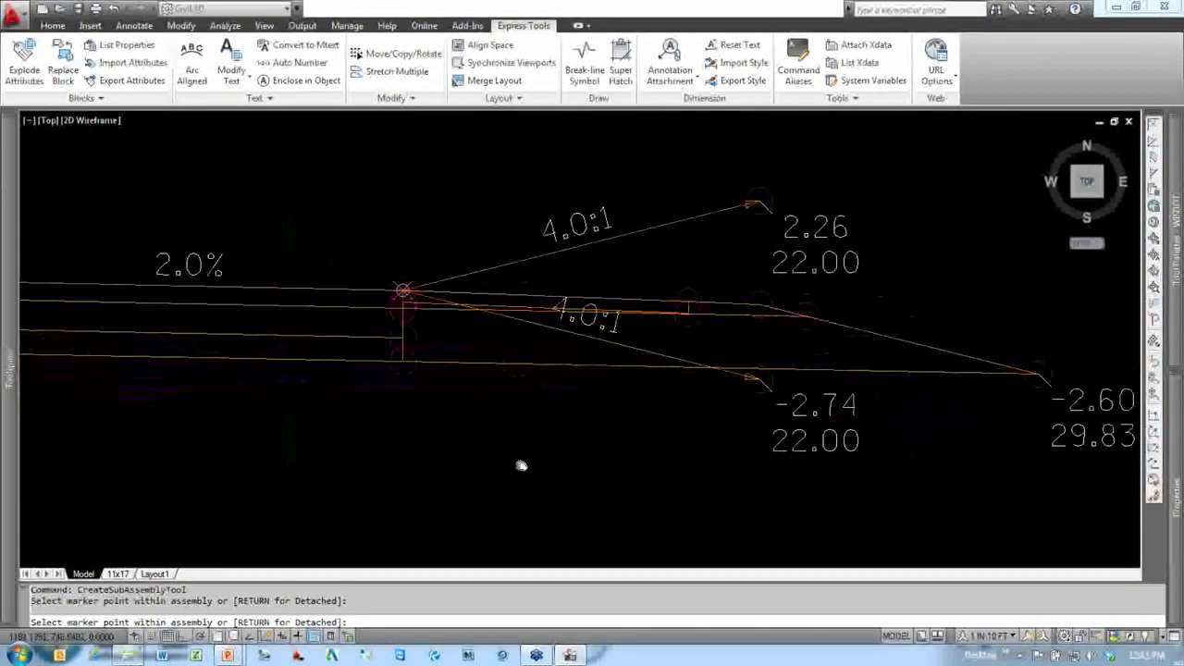
scroll(514, 465, down, 4)
key(Escape)
Step: Move the right GenCFFinalLink daylight subassembly from the lane edge to the outermost end point of the shoulder
click(583, 323)
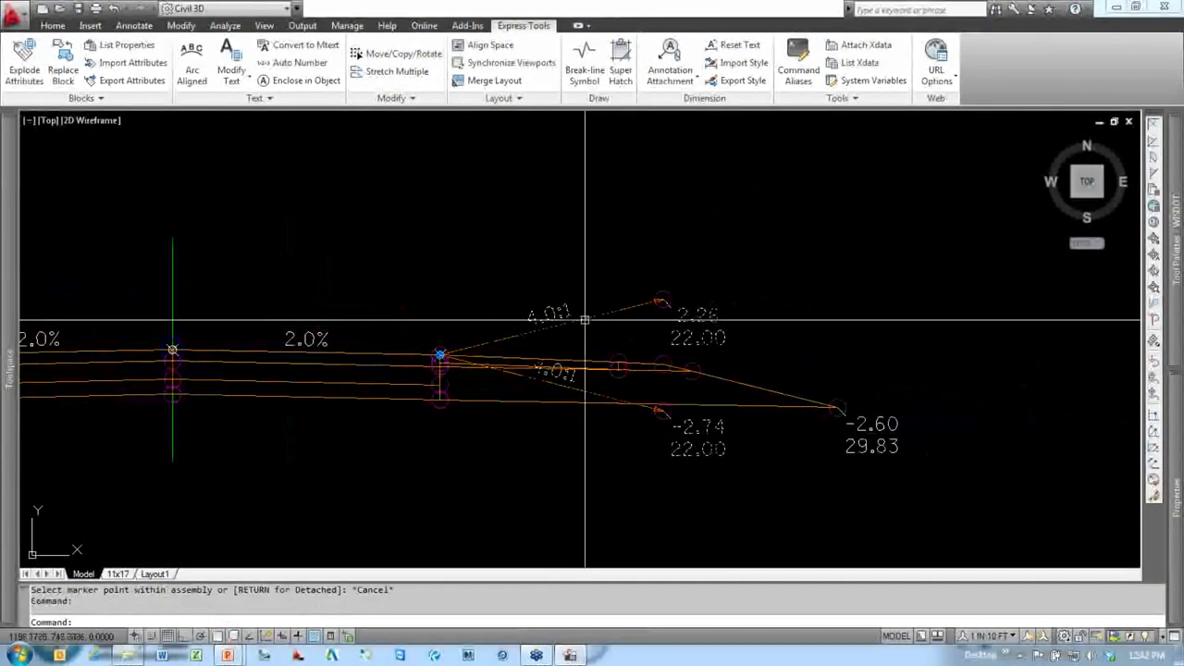
middle_drag(557, 405, 564, 389)
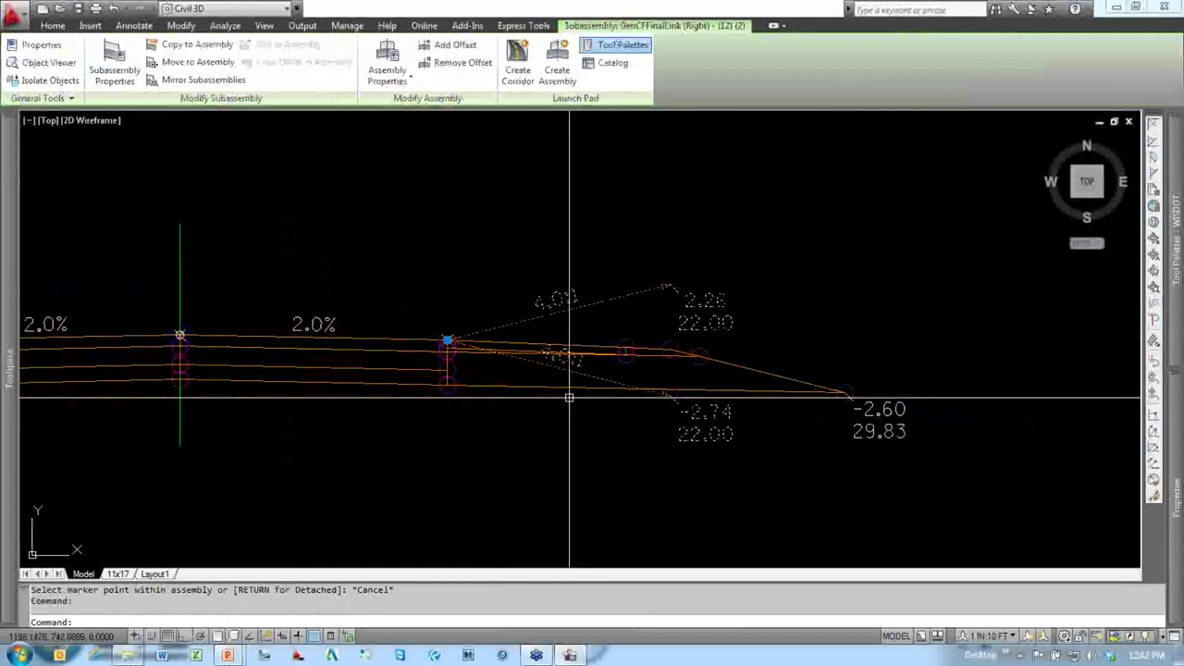
right_click(567, 212)
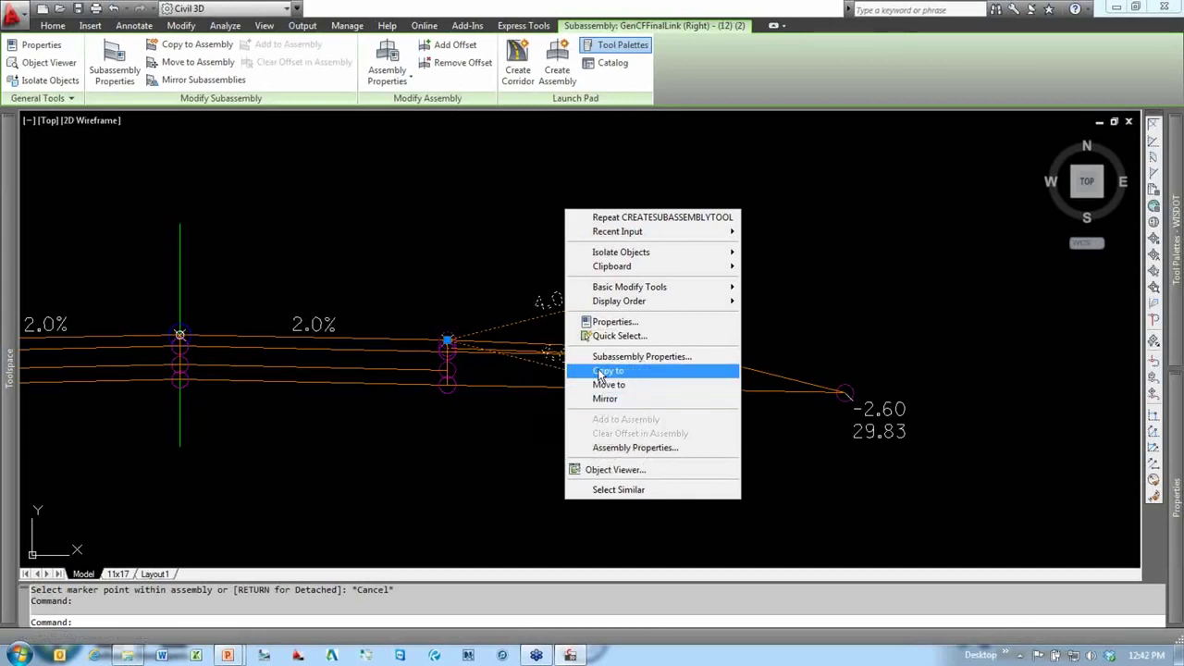
click(602, 384)
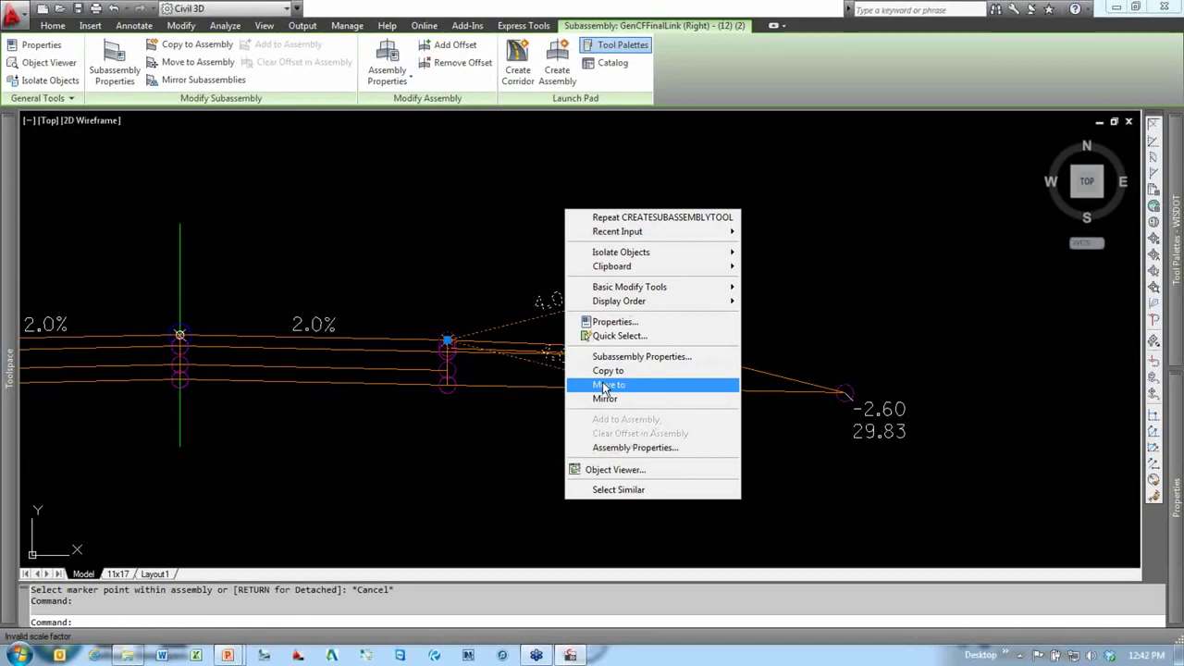
click(848, 393)
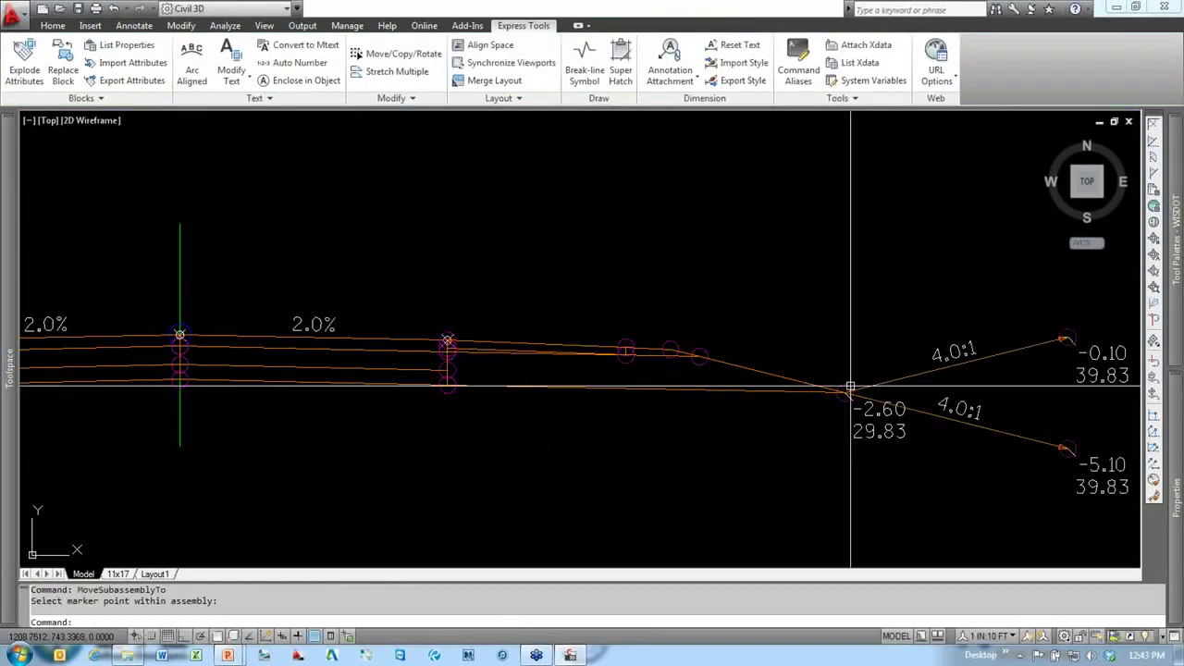
key(Escape)
Step: Shift the right daylight link off the shoulder's end point and reattach it by clearing its offset in the assembly
click(842, 395)
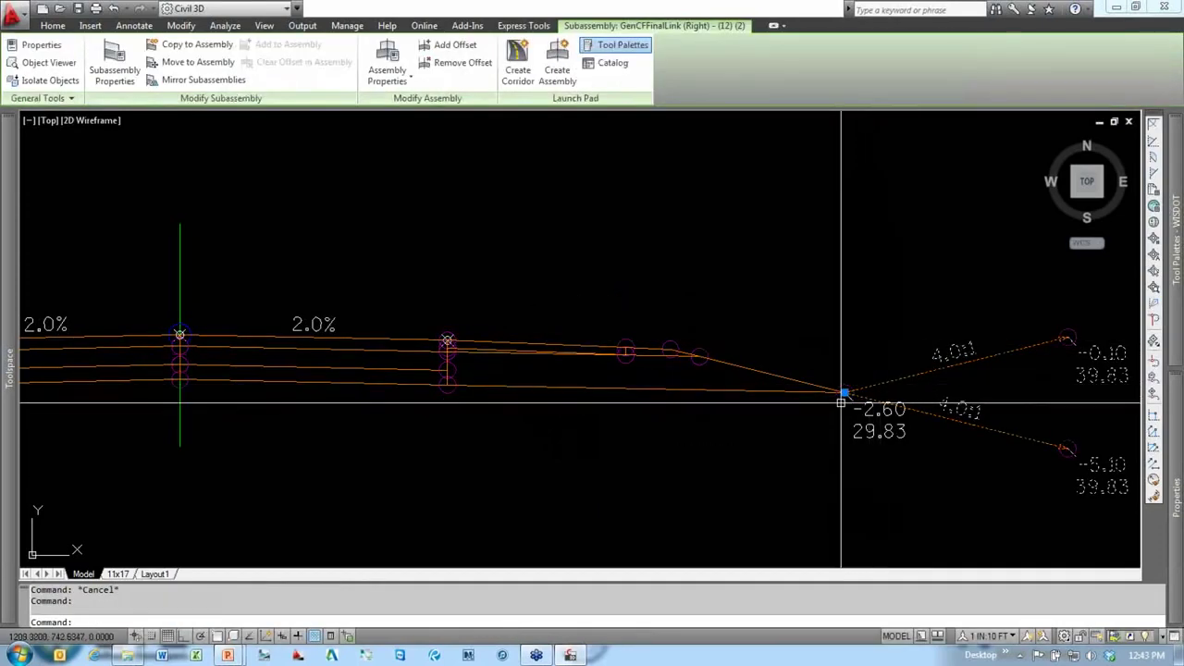
click(845, 393)
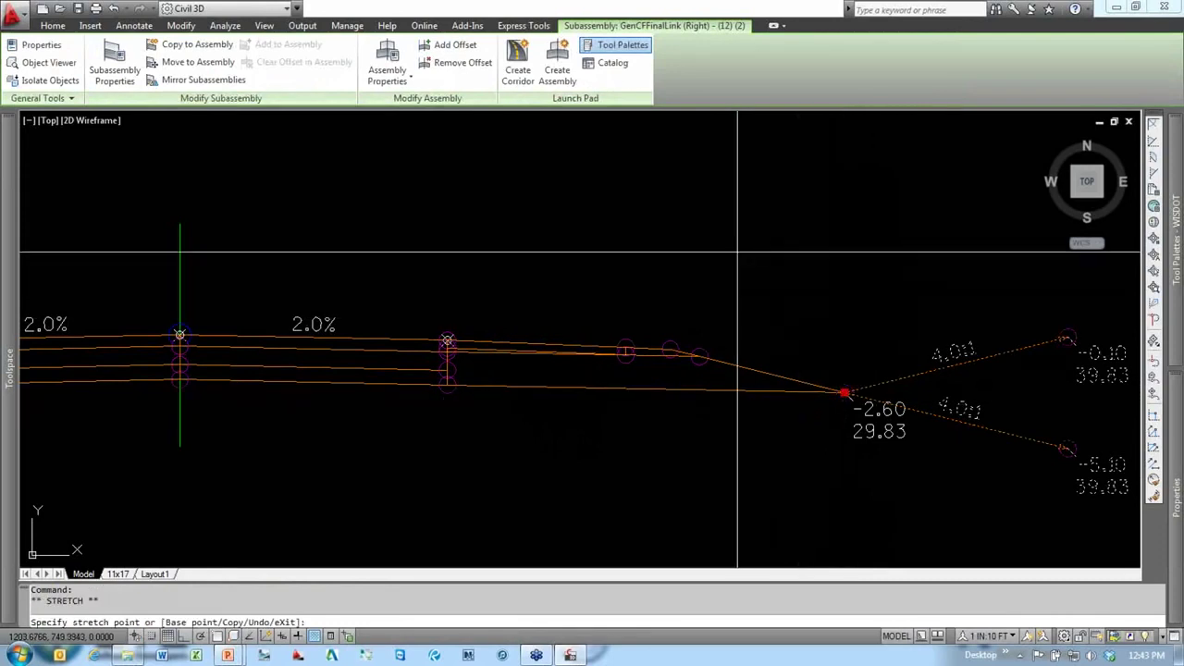
click(737, 251)
right_click(753, 195)
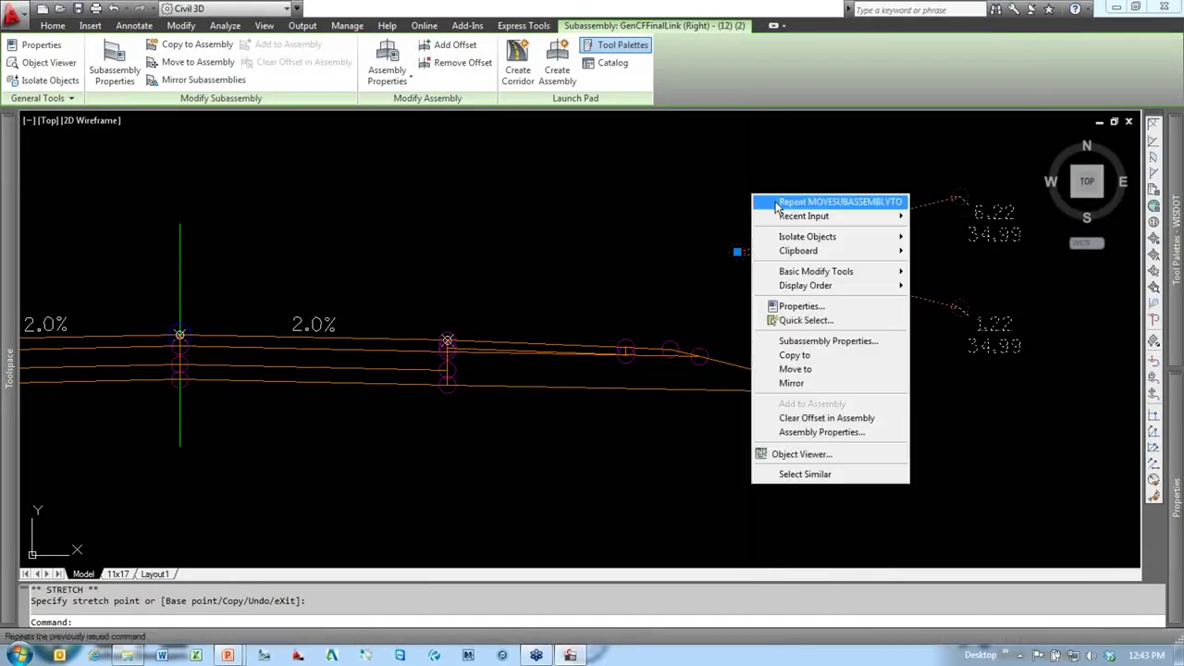
click(841, 421)
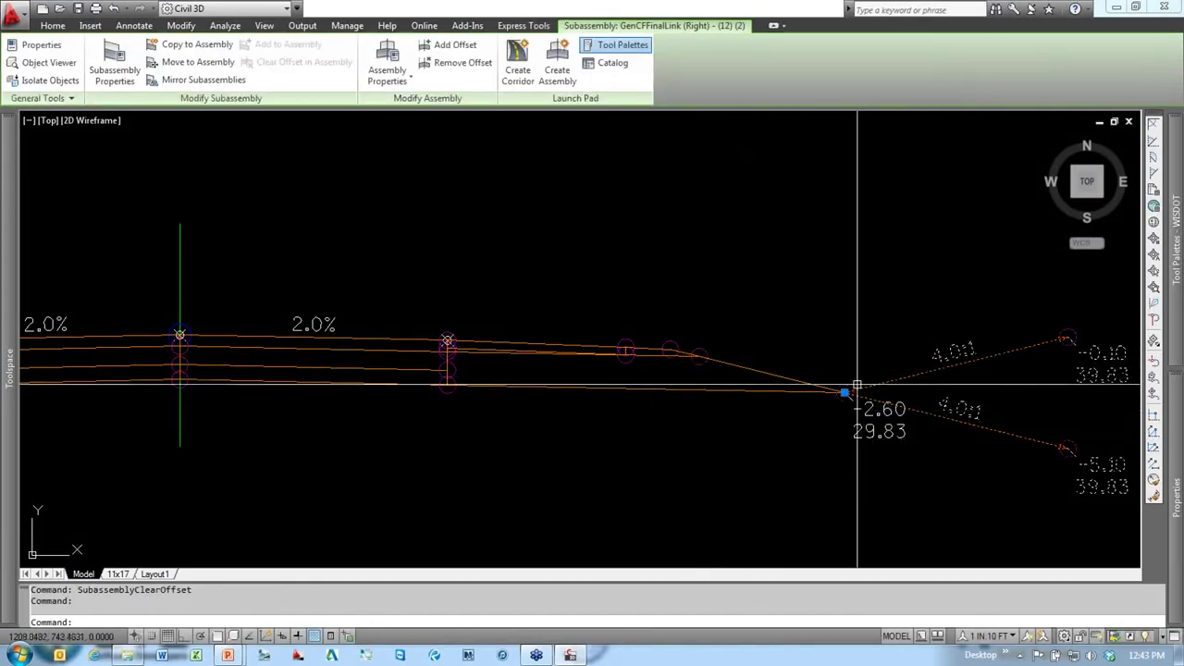
Step: Set the left LnGeneric lane's fixed slope to 2% so the left lane rises away from the assembly baseline
scroll(853, 375, down, 2)
scroll(839, 450, down, 2)
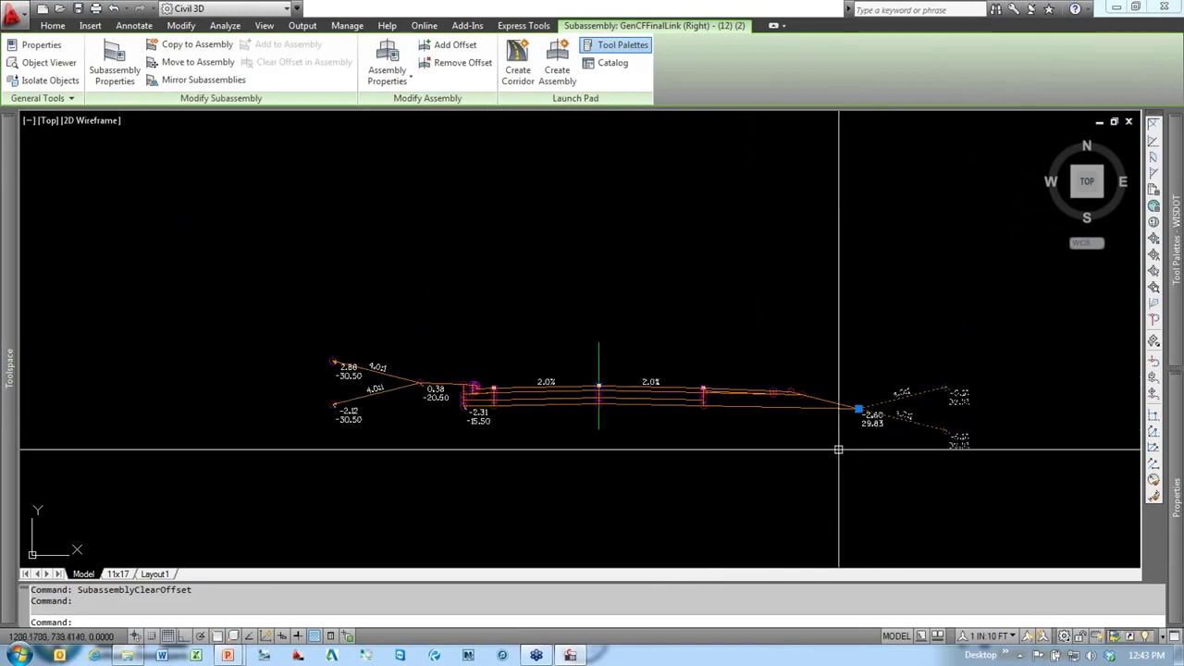
mouse_move(594, 454)
middle_down()
mouse_move(695, 455)
mouse_move(543, 457)
middle_up()
scroll(654, 429, up, 2)
scroll(729, 439, up, 4)
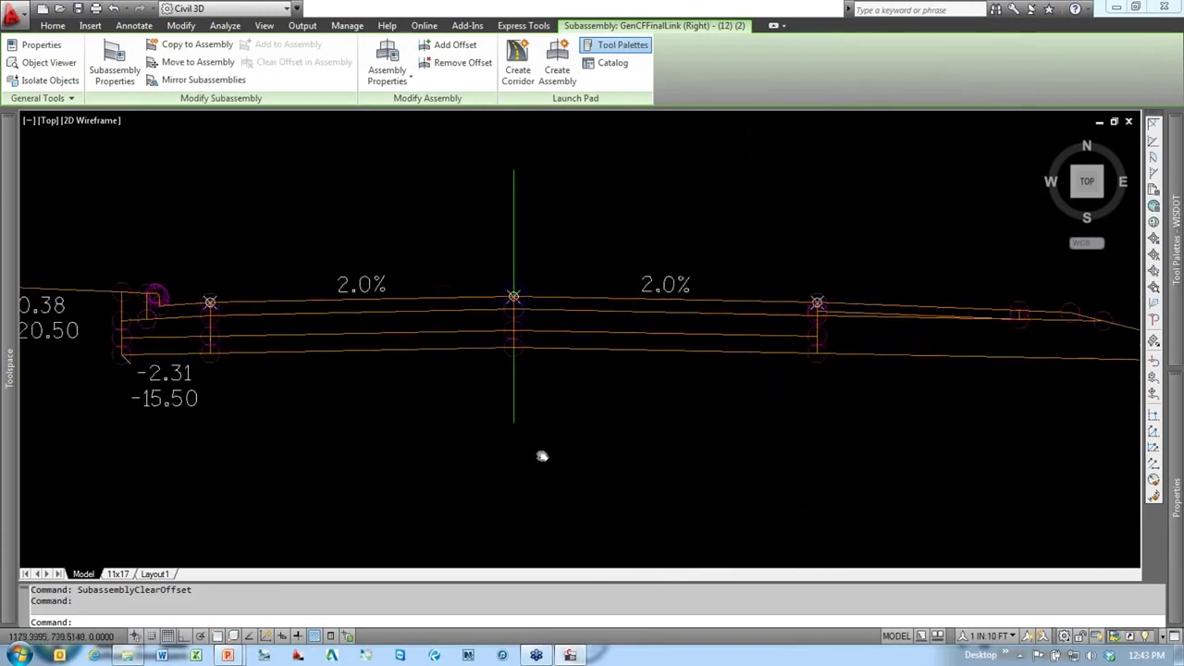
scroll(616, 435, down, 5)
key(Escape)
middle_drag(416, 432, 624, 405)
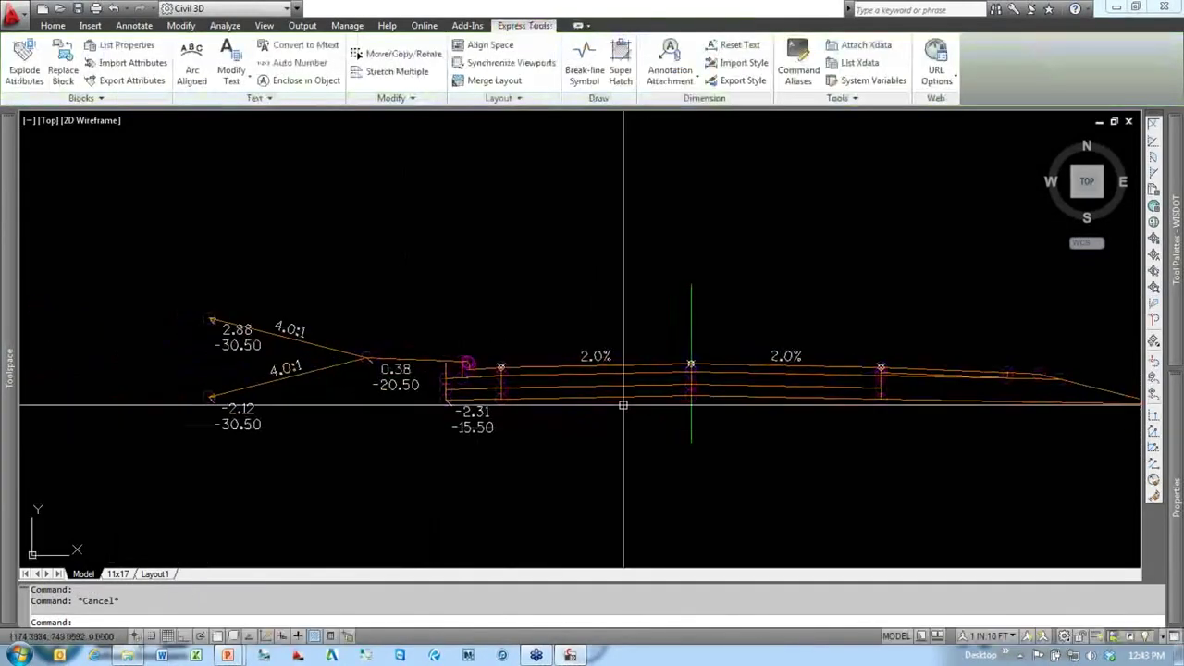
scroll(624, 405, up, 2)
click(600, 368)
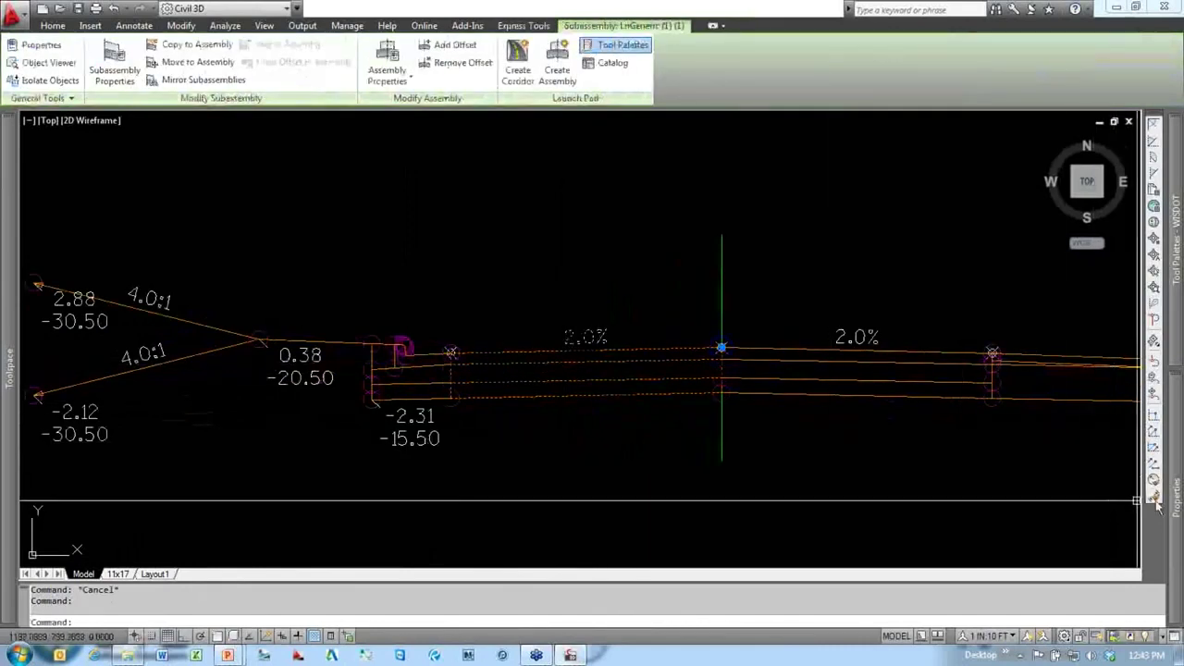
mouse_move(1181, 513)
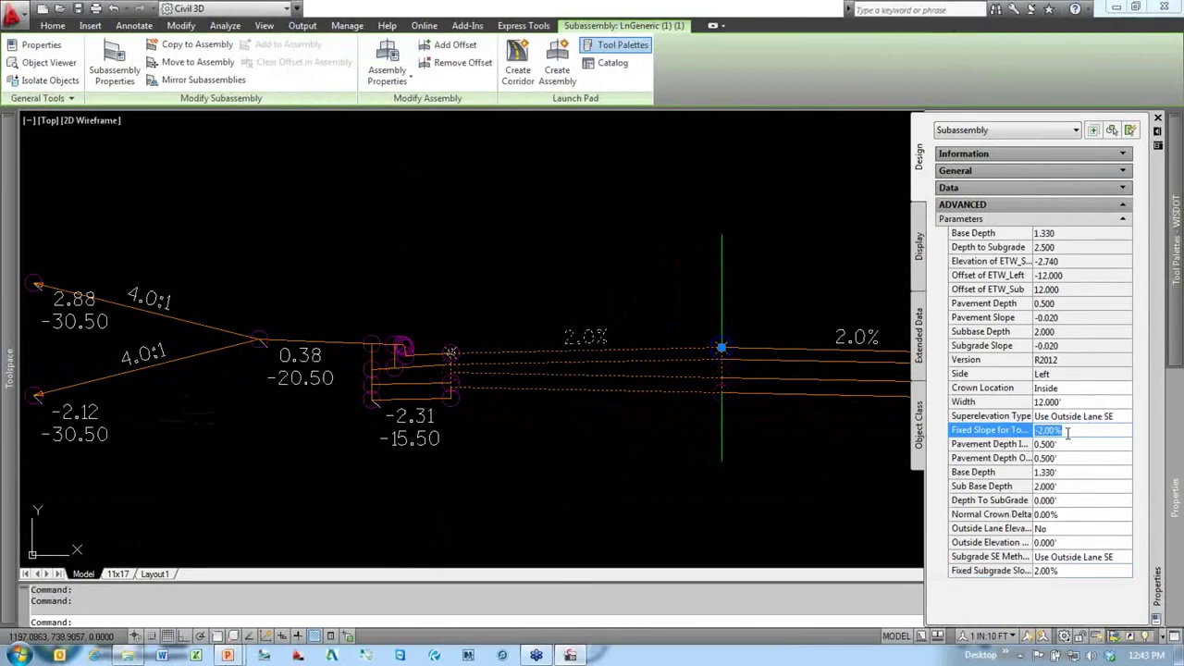
text(2)
key(Tab)
key(Escape)
key(Escape)
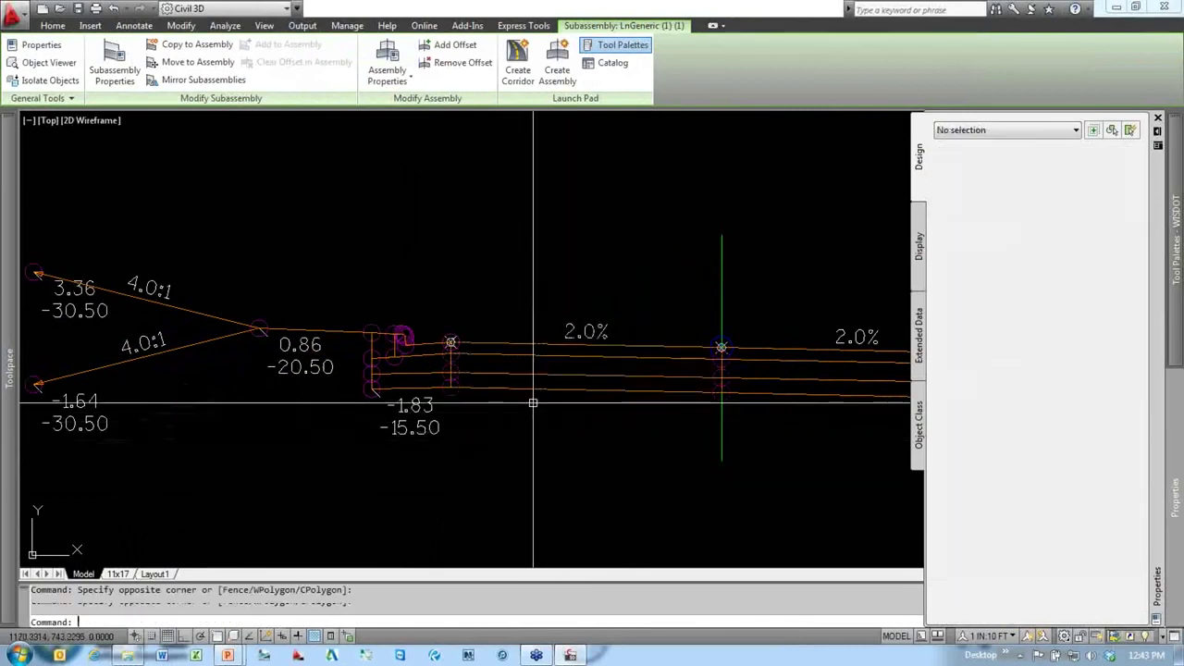
Step: Change the left curb and gutter to type T, with a fixed subgrade slope of 2.00% and gutter slope of 2.00%
scroll(438, 350, up, 5)
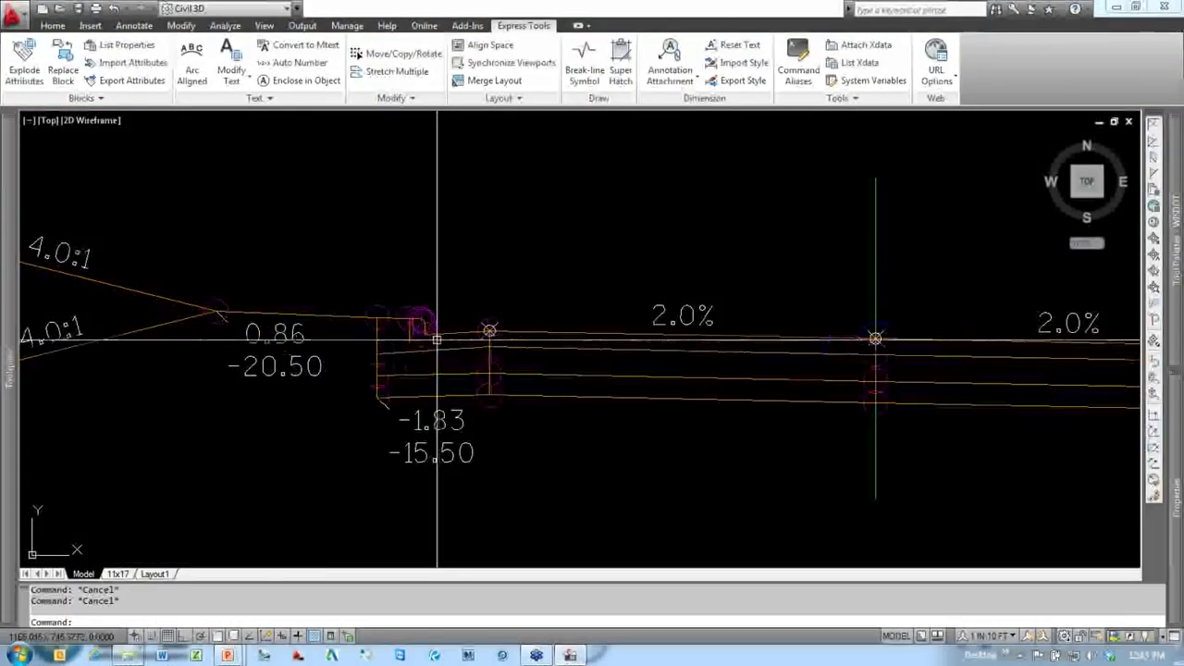
click(444, 365)
scroll(490, 376, down, 3)
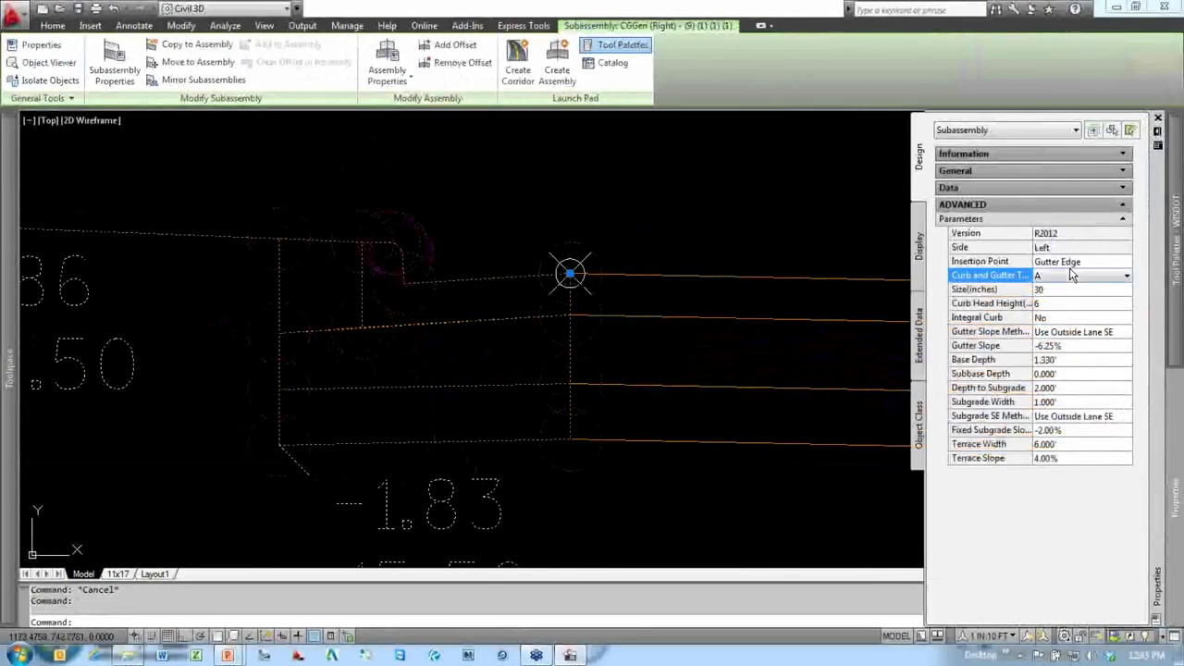
click(1070, 280)
click(1065, 389)
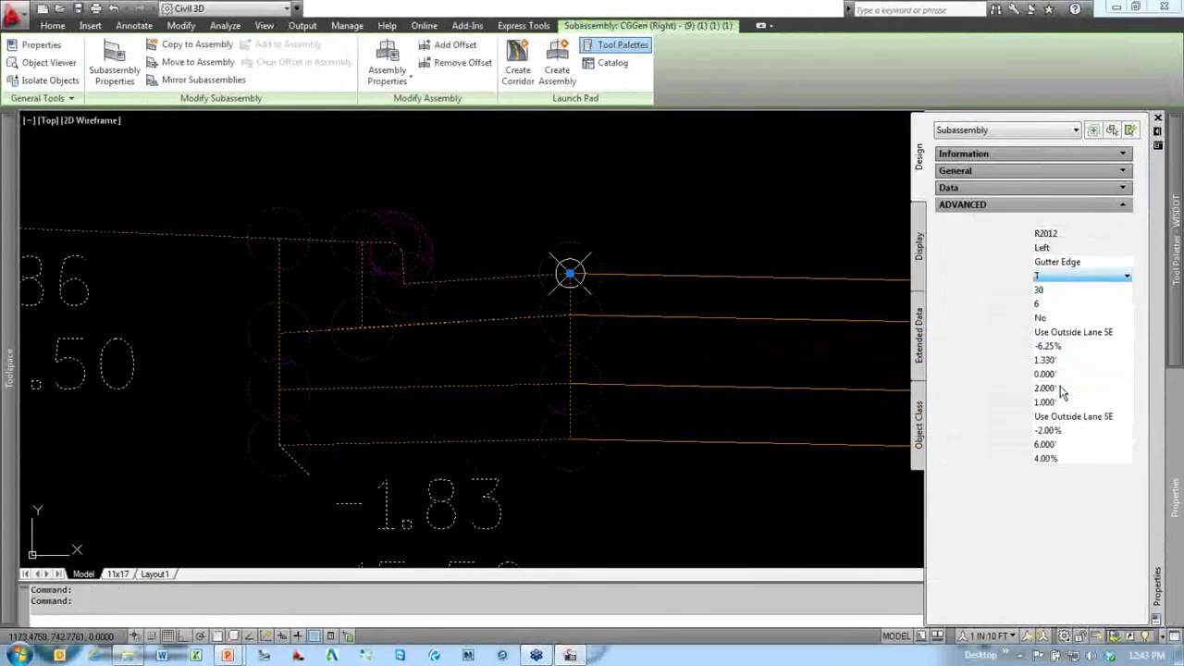
text(2)
click(1073, 443)
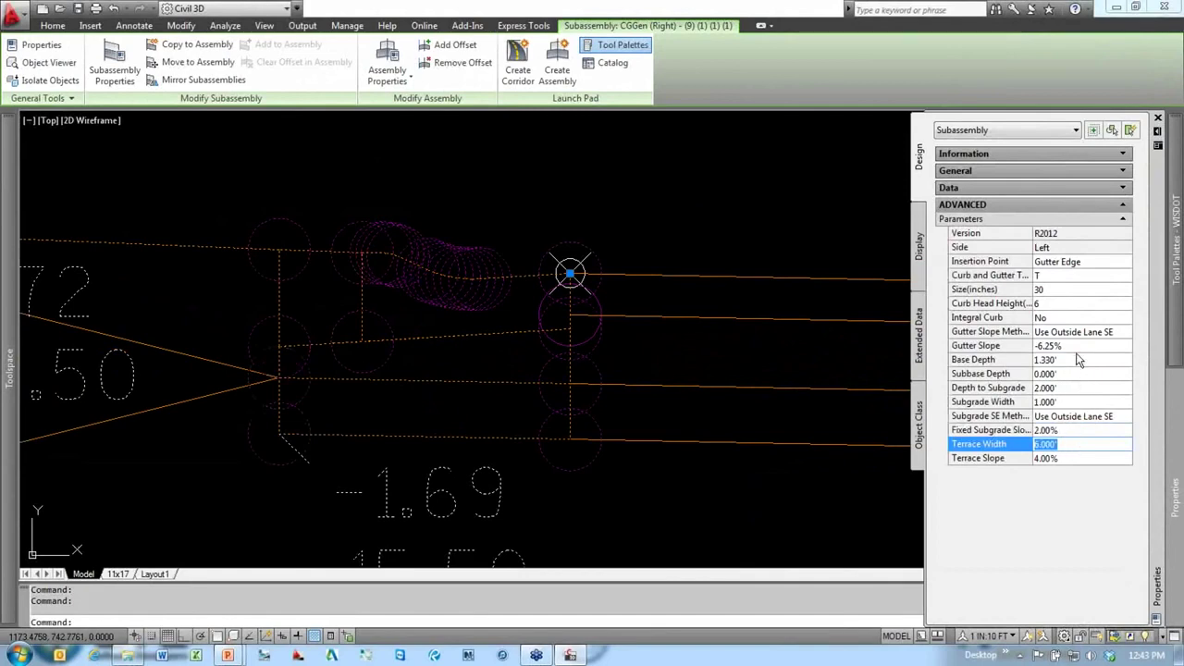
key(Return)
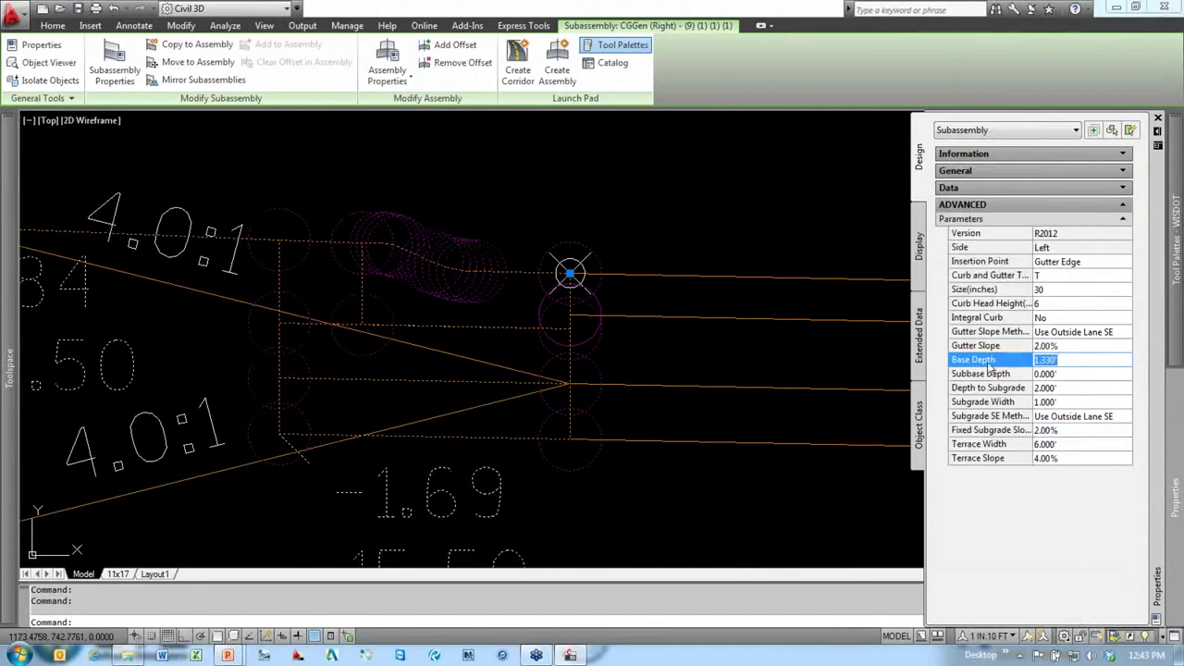
scroll(722, 240, down, 2)
key(Escape)
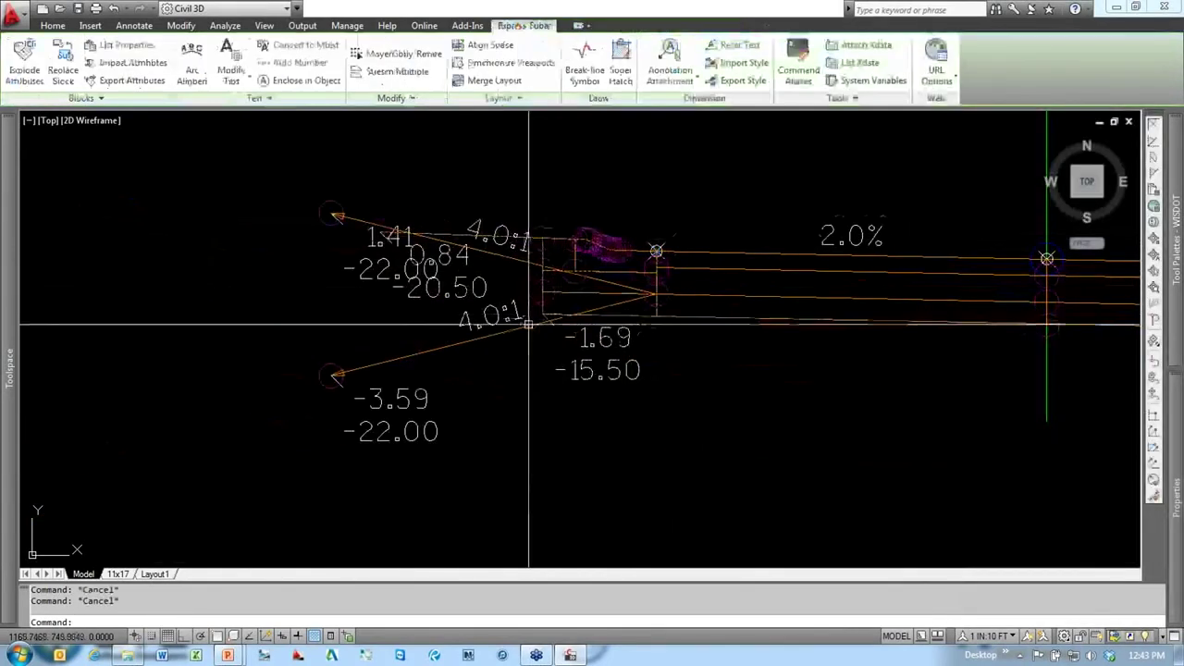
Step: Erase the GenCFFinalLink daylight subassembly attached at the outer edge of the left lane
click(472, 341)
scroll(538, 368, down, 2)
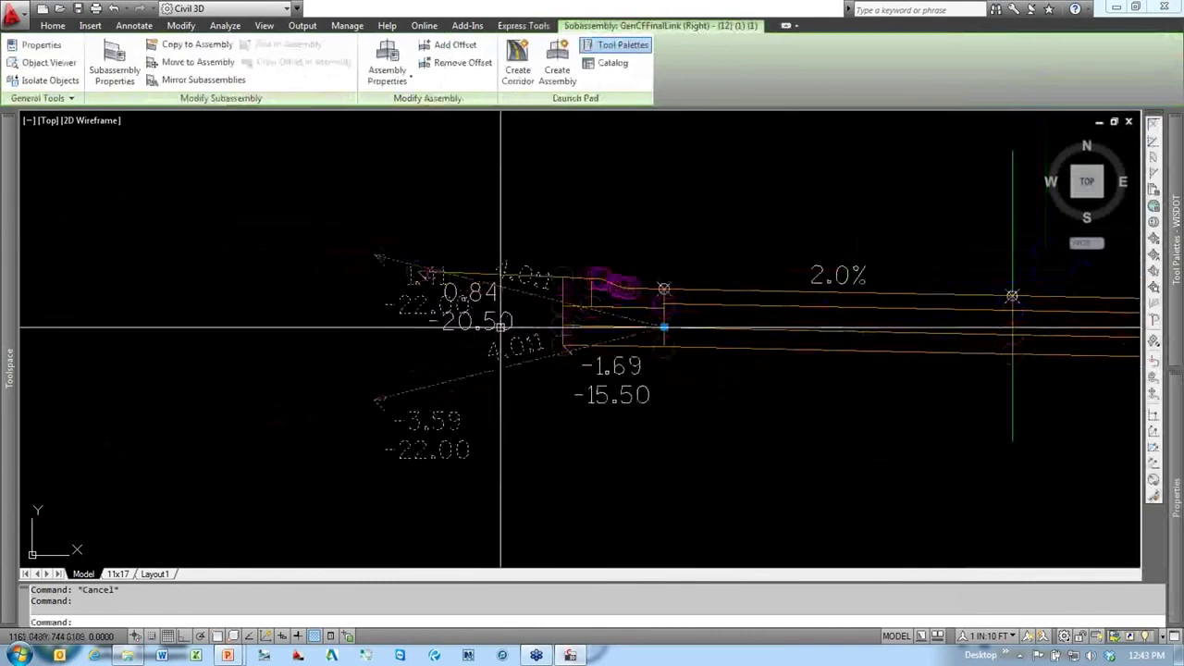
scroll(518, 336, up, 4)
text(e)
key(Return)
scroll(540, 333, down, 2)
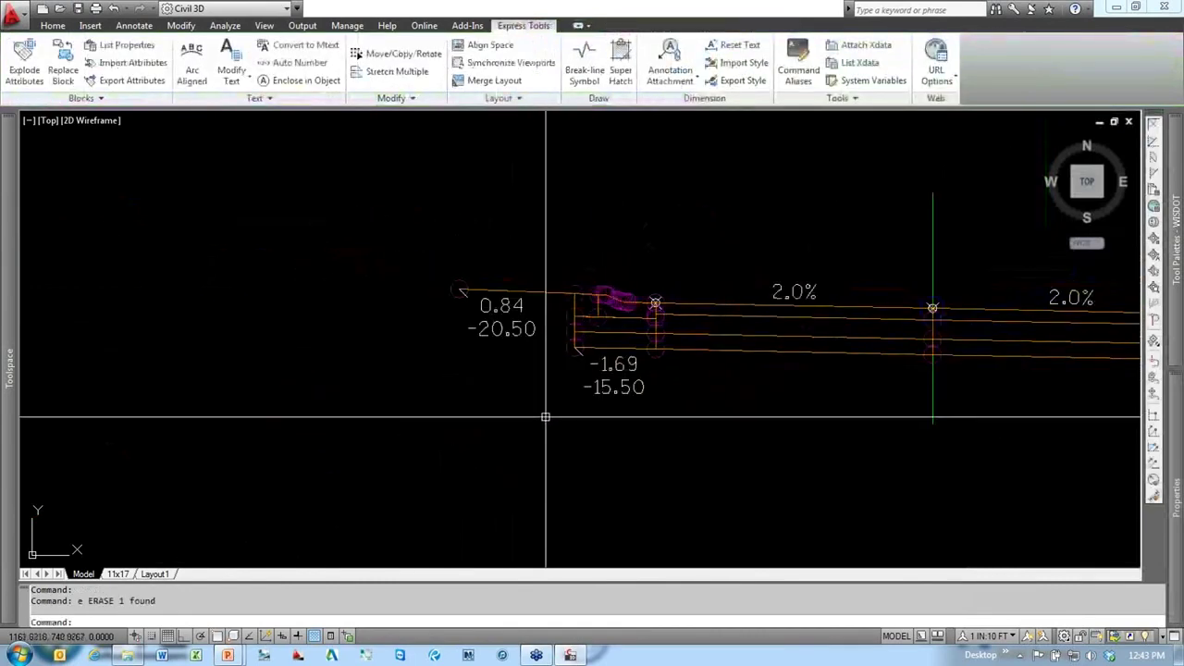
Step: Set the terrace width of the left curb and gutter subassembly to 1.5 feet
scroll(598, 311, up, 1)
click(615, 310)
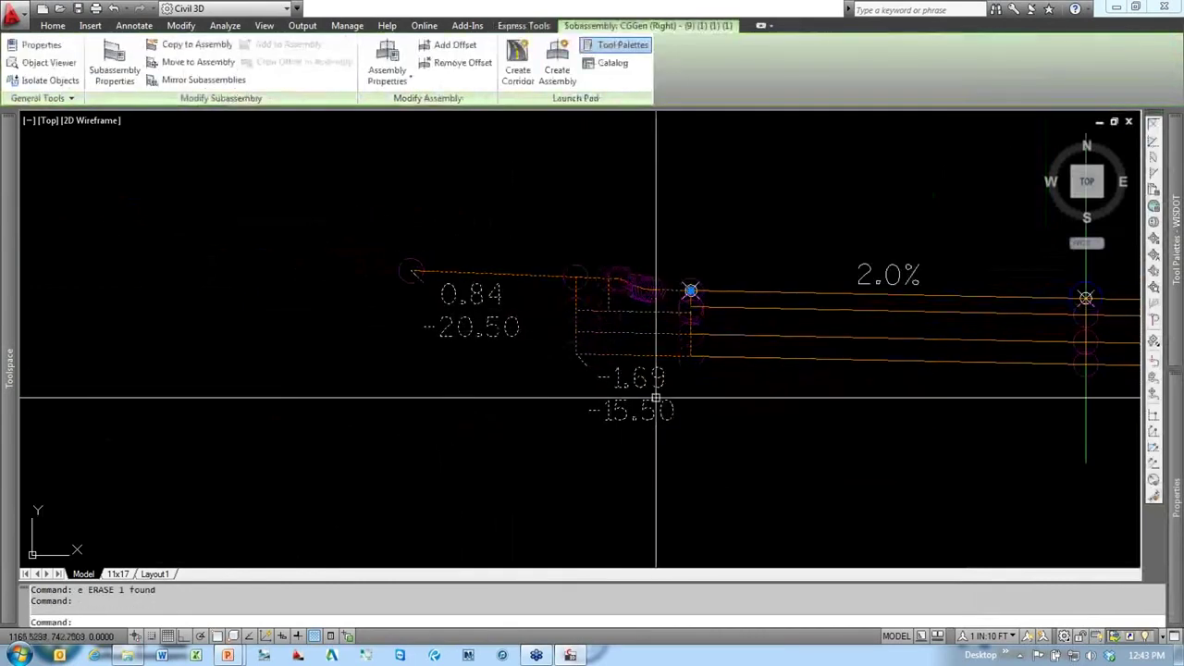
mouse_move(1177, 522)
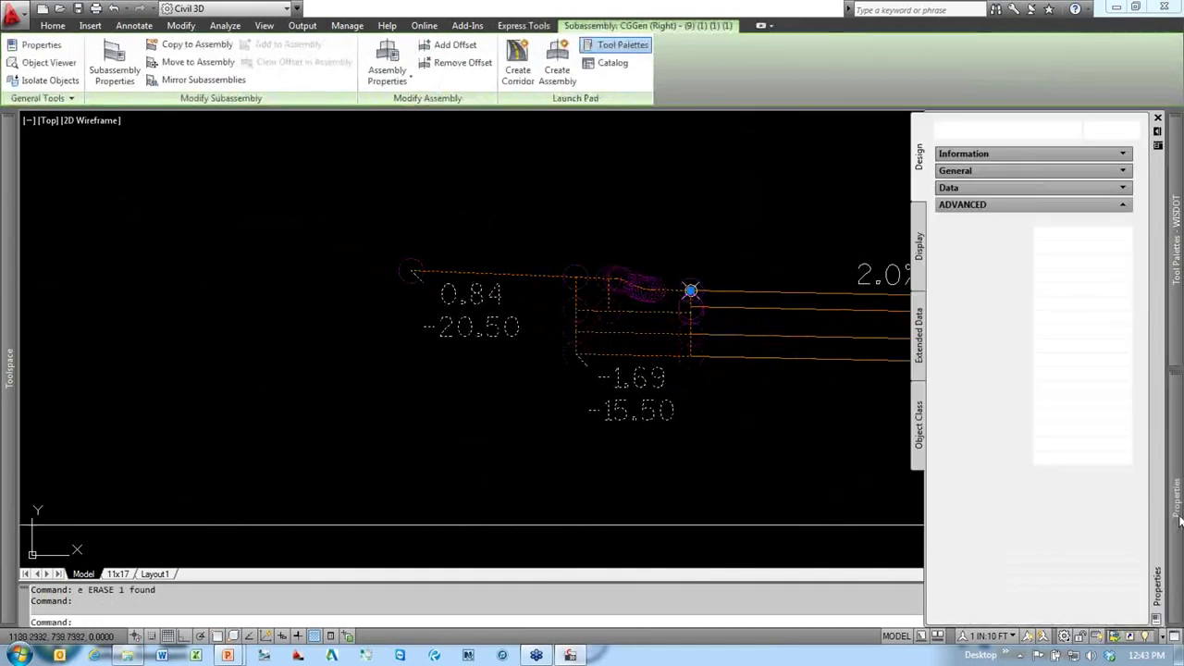
click(1072, 445)
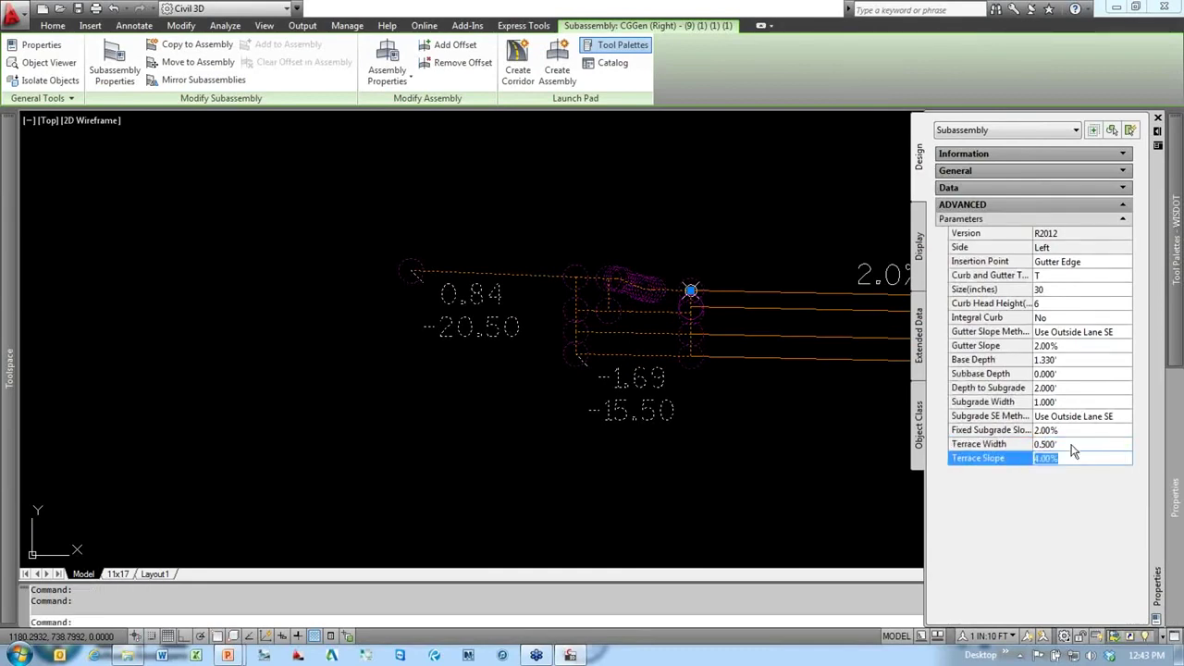
click(1074, 445)
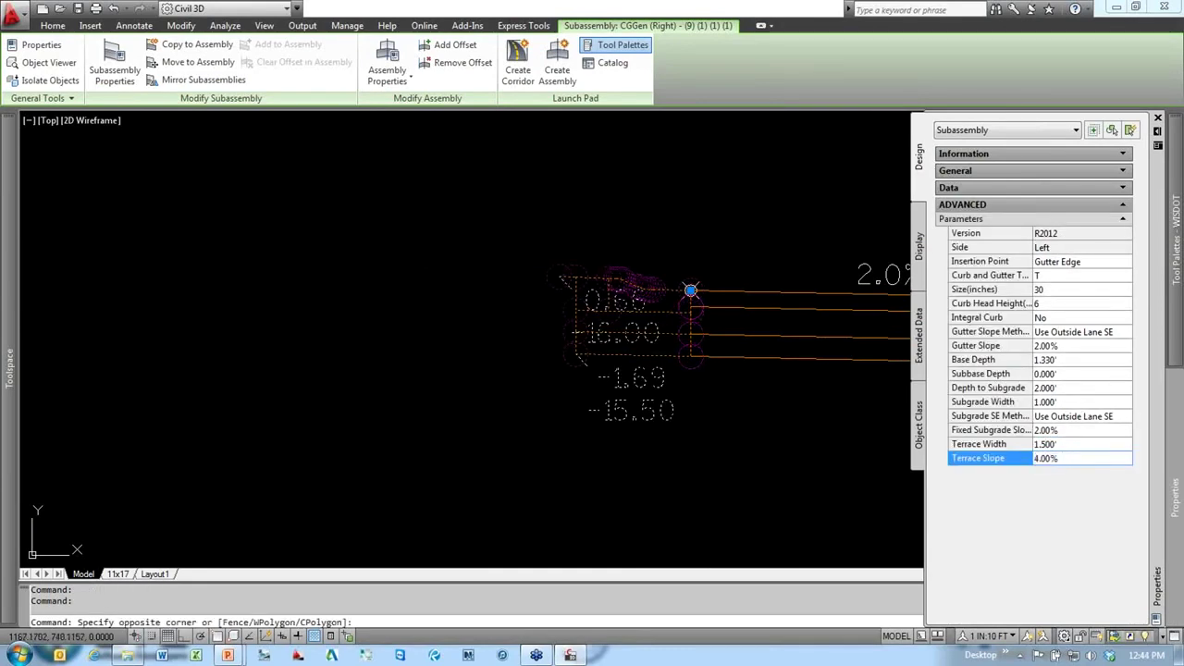
scroll(611, 283, up, 6)
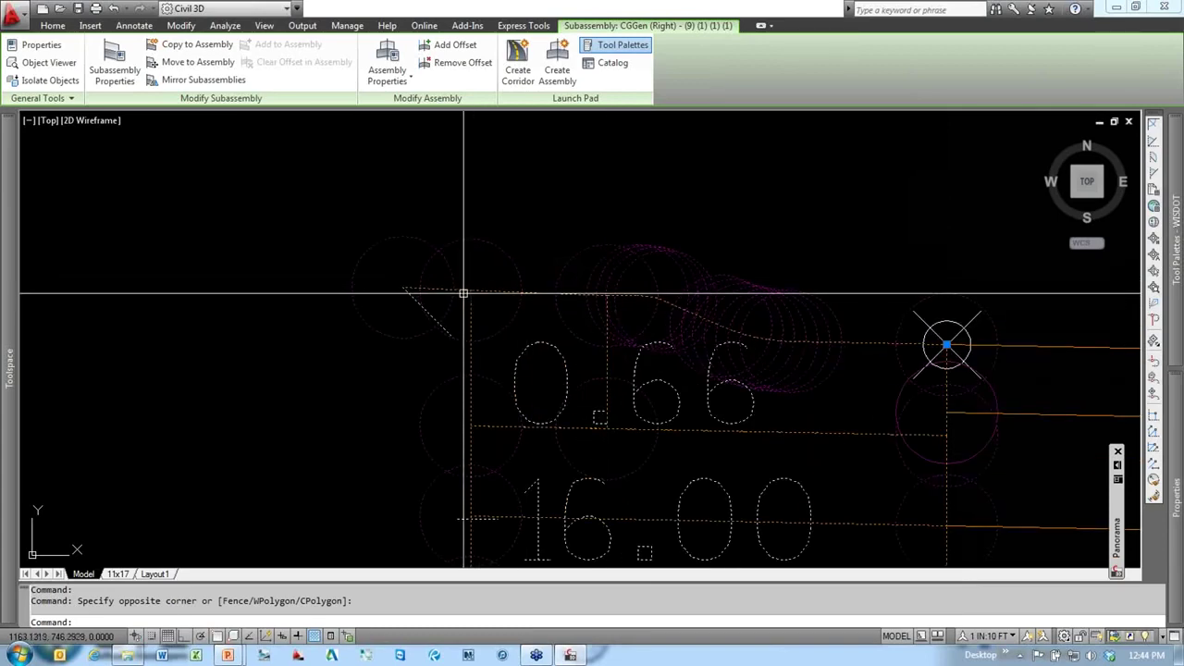
Step: Mirror the lane, curb and daylight subassemblies on the right side of the 13th assembly's baseline onto the empty offset
scroll(684, 282, down, 8)
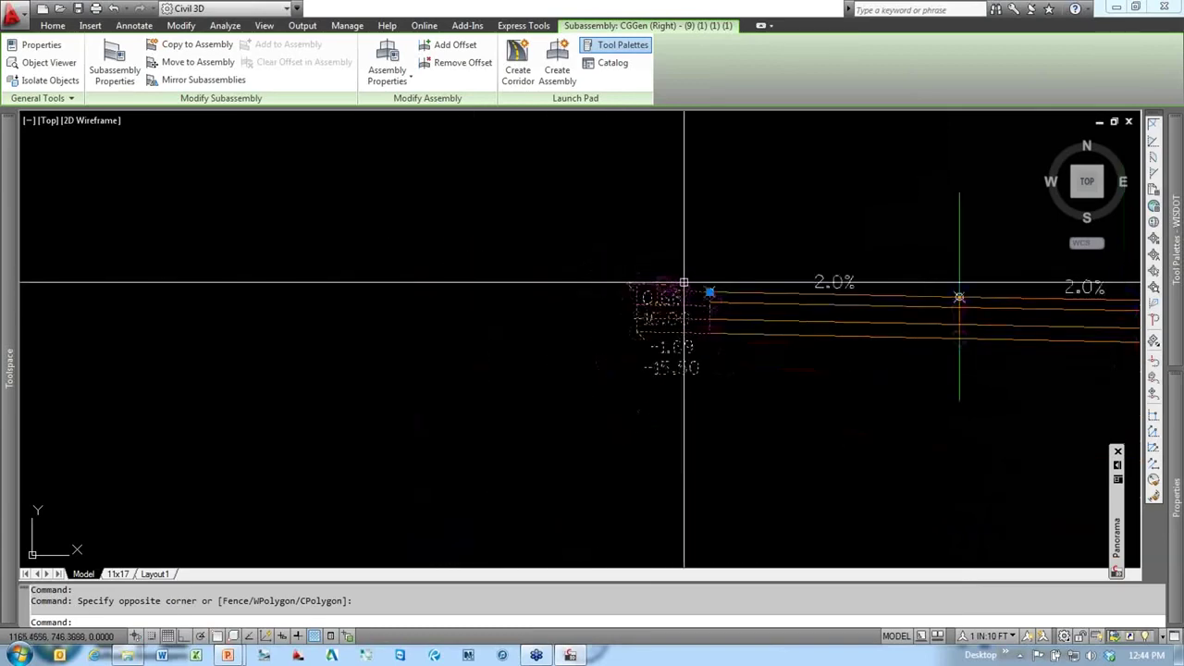
key(Escape)
key(Escape)
scroll(713, 312, down, 4)
middle_drag(713, 362, 576, 379)
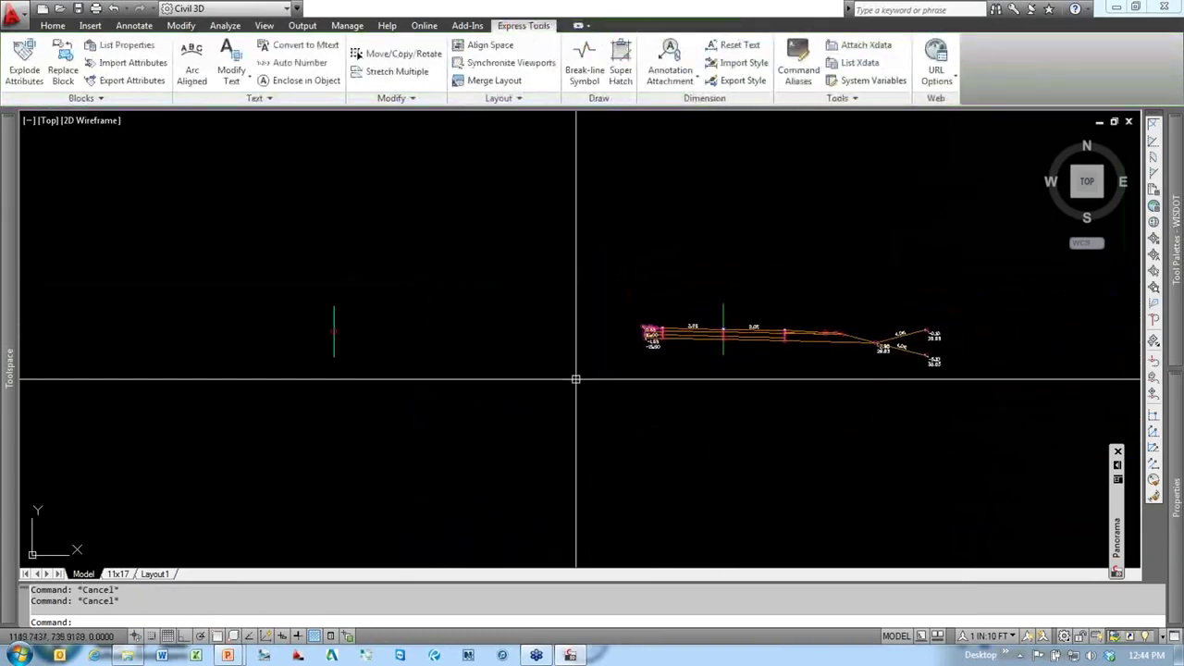
middle_drag(331, 378, 374, 379)
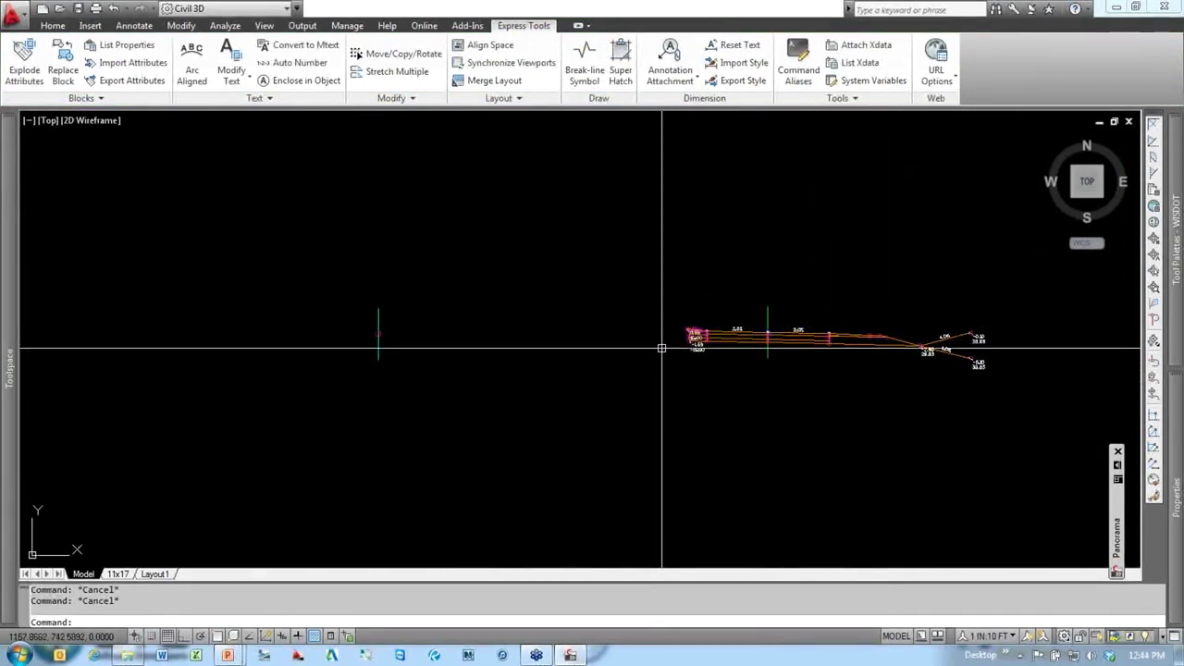
scroll(811, 363, up, 3)
scroll(854, 372, down, 4)
click(975, 397)
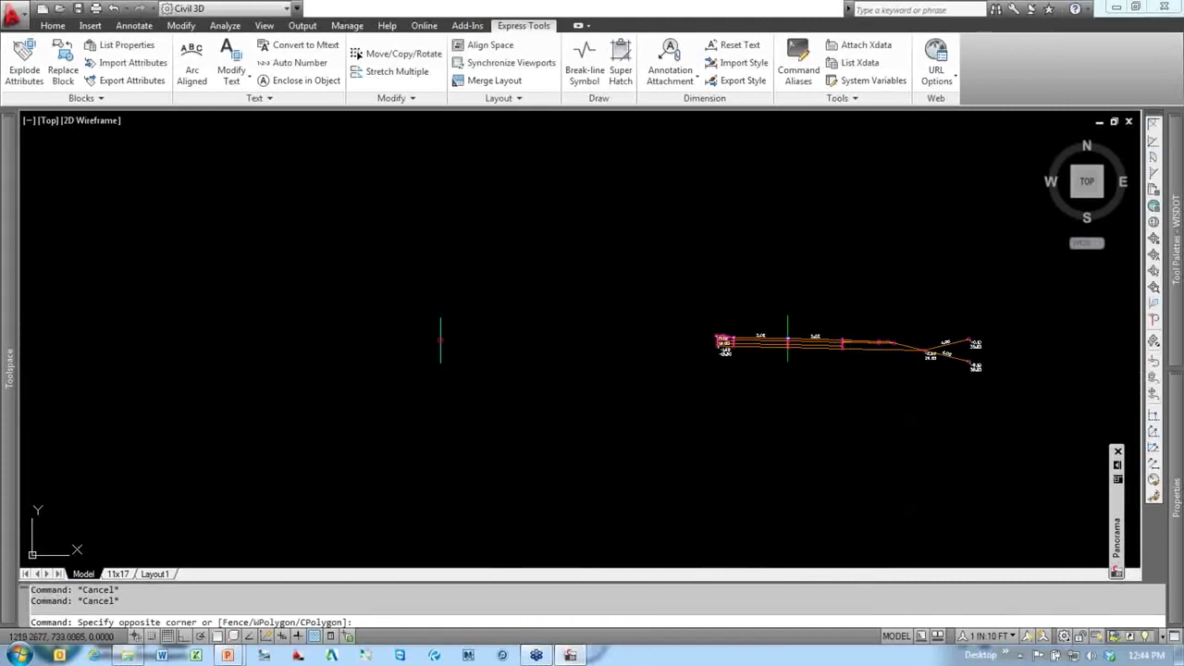
click(815, 296)
scroll(928, 379, up, 2)
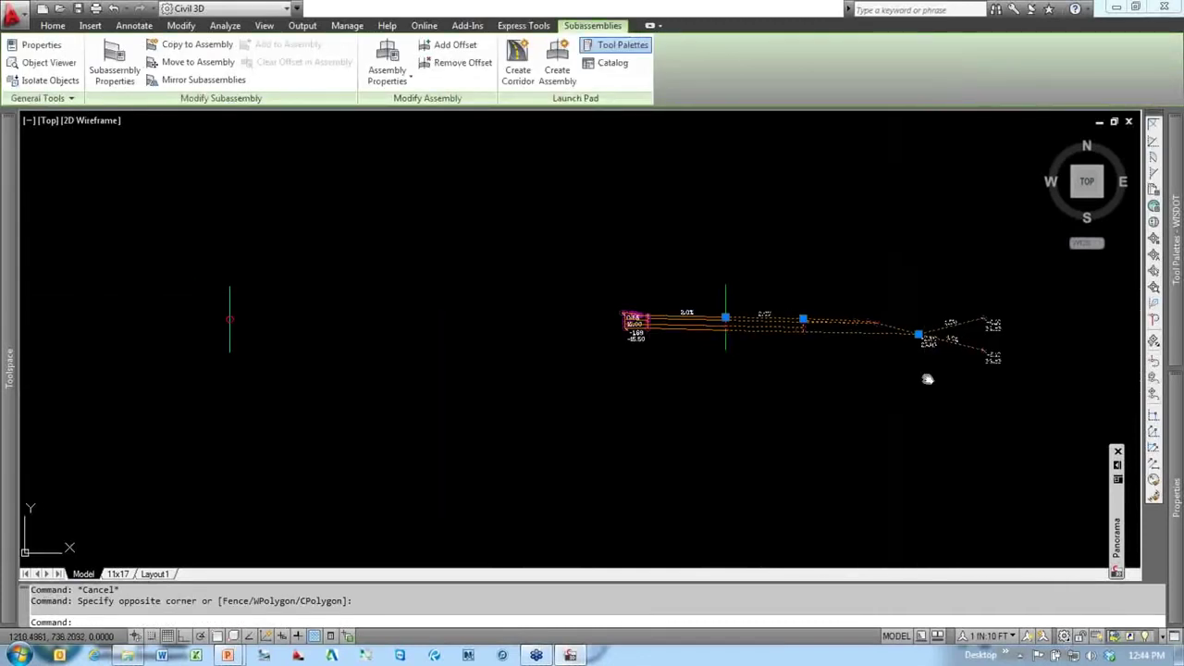
middle_drag(928, 379, 887, 374)
right_click(803, 246)
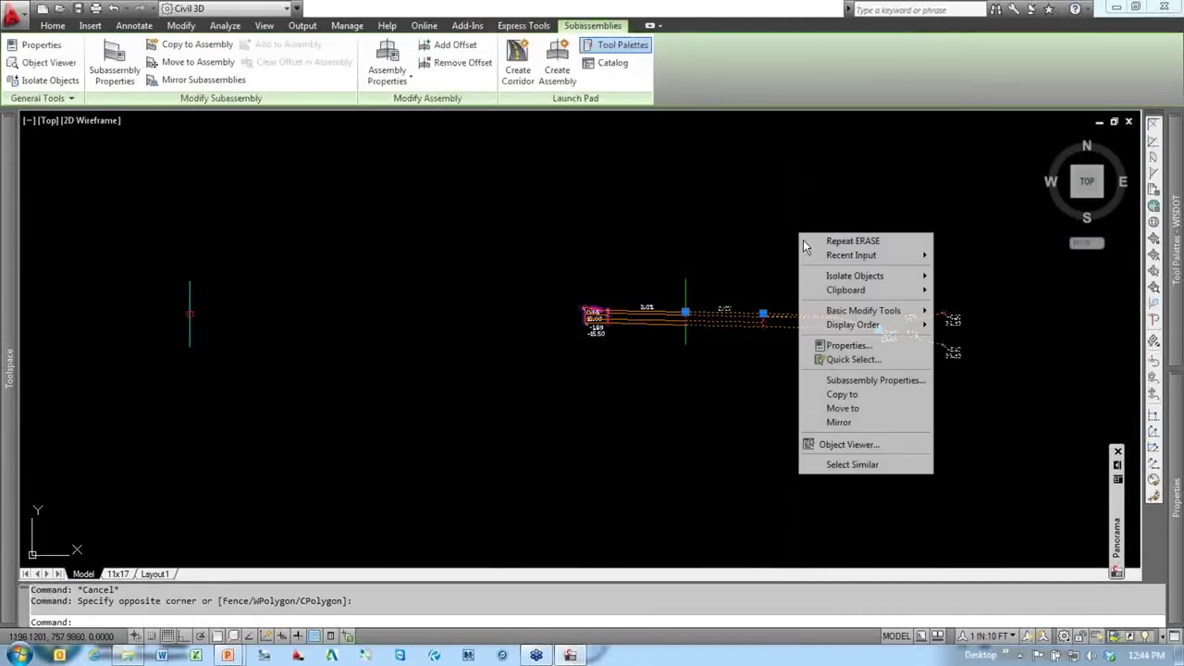
click(839, 423)
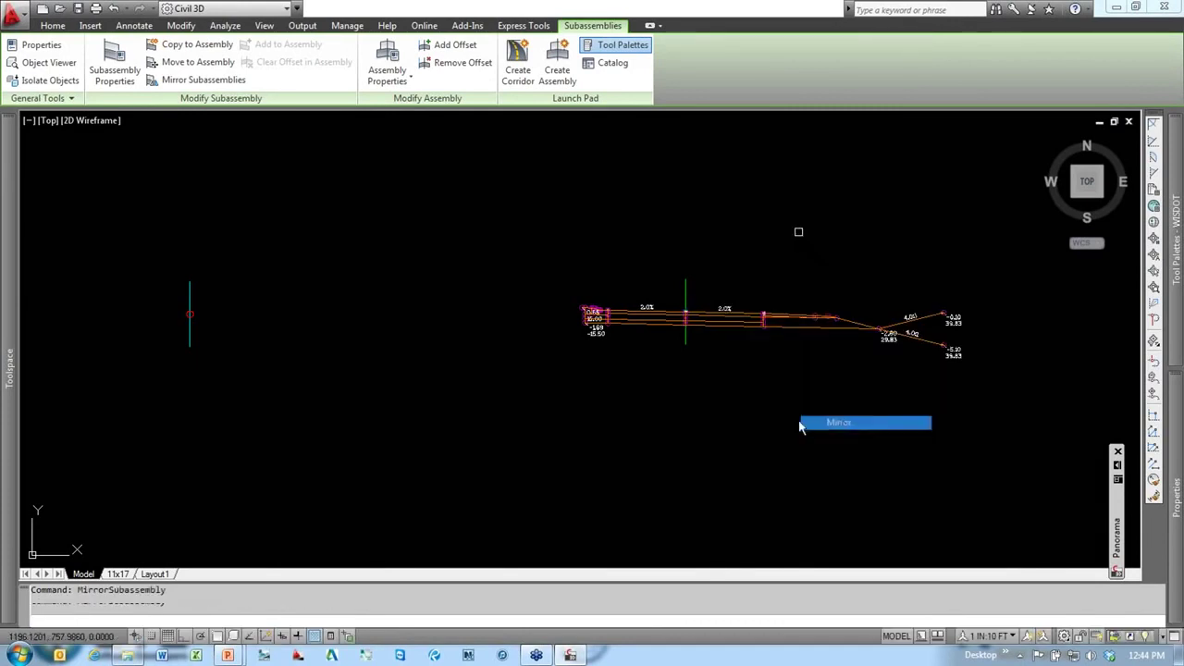
click(189, 318)
Step: Mirror the lane and curb subassemblies on the left side of the main baseline onto the assembly's offset
scroll(319, 418, up, 3)
middle_drag(350, 435, 532, 439)
scroll(534, 438, down, 4)
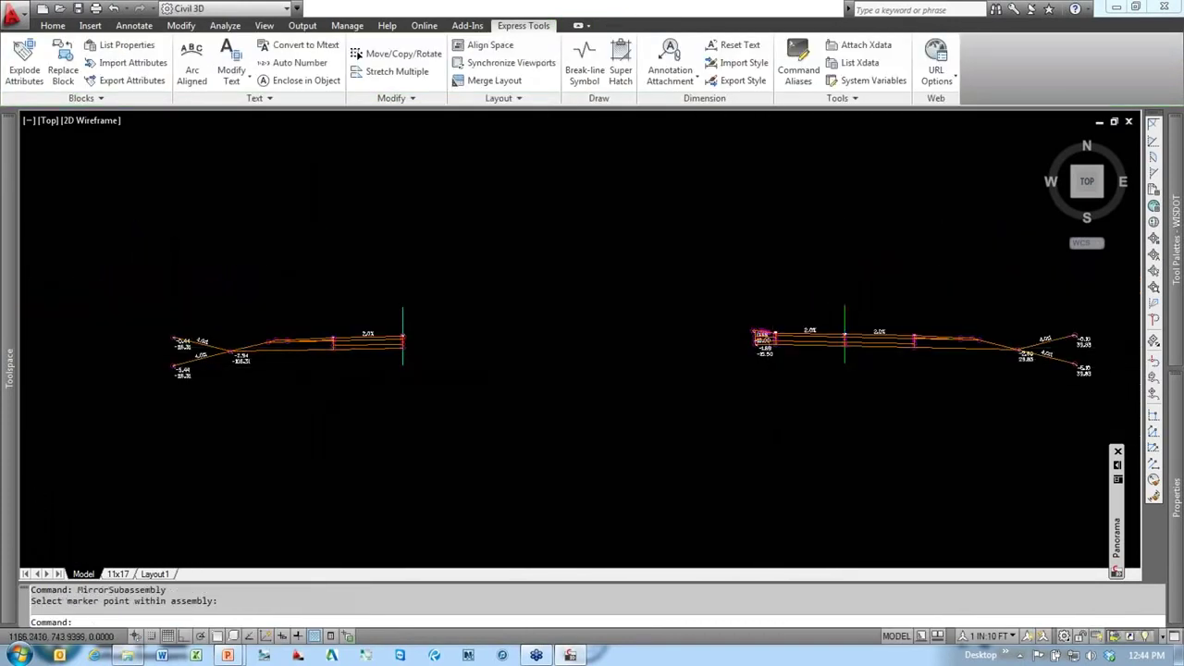
scroll(759, 361, up, 3)
key(Escape)
click(853, 394)
click(661, 277)
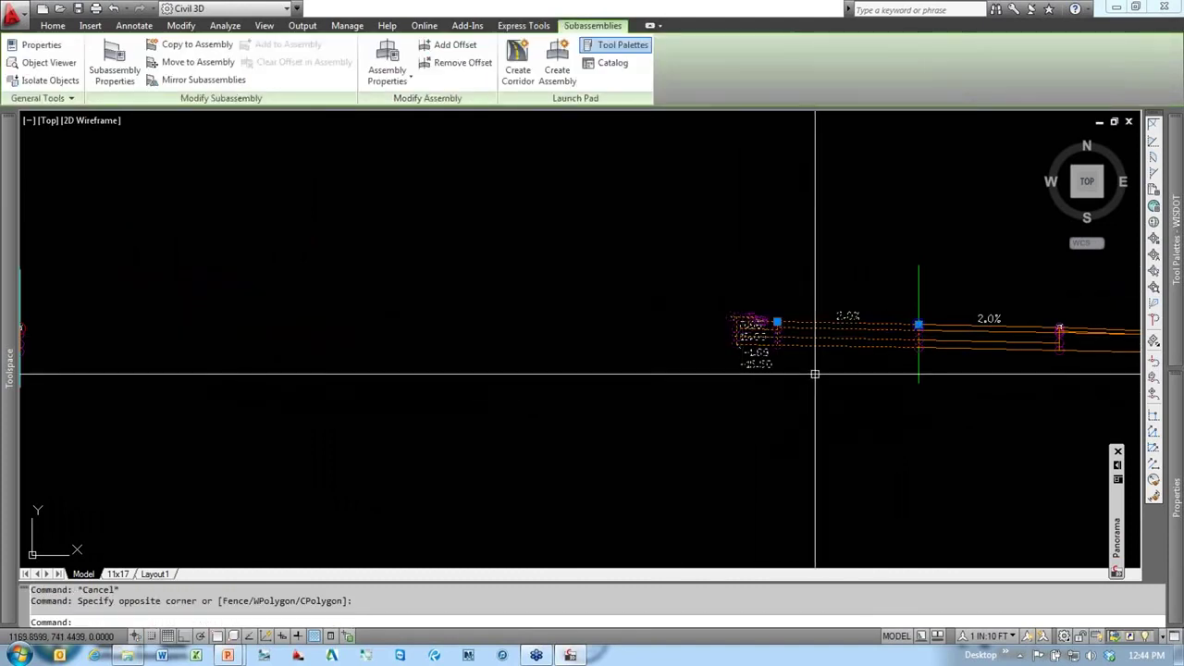
middle_drag(843, 389, 784, 391)
scroll(843, 359, down, 2)
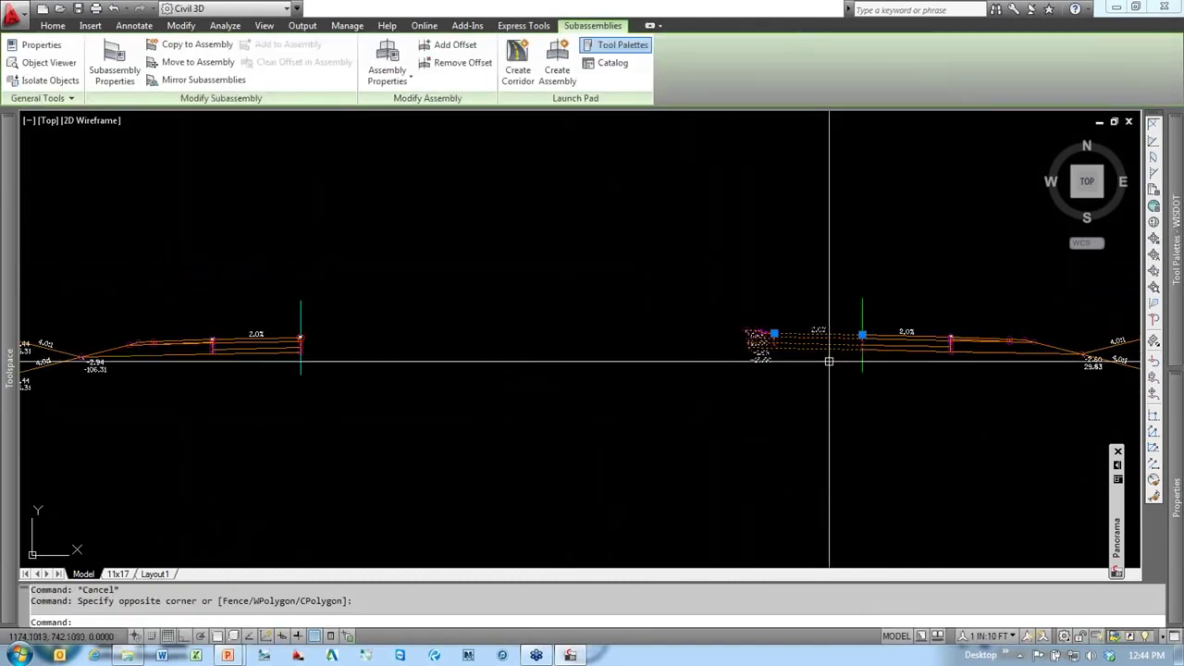
right_click(850, 374)
click(902, 555)
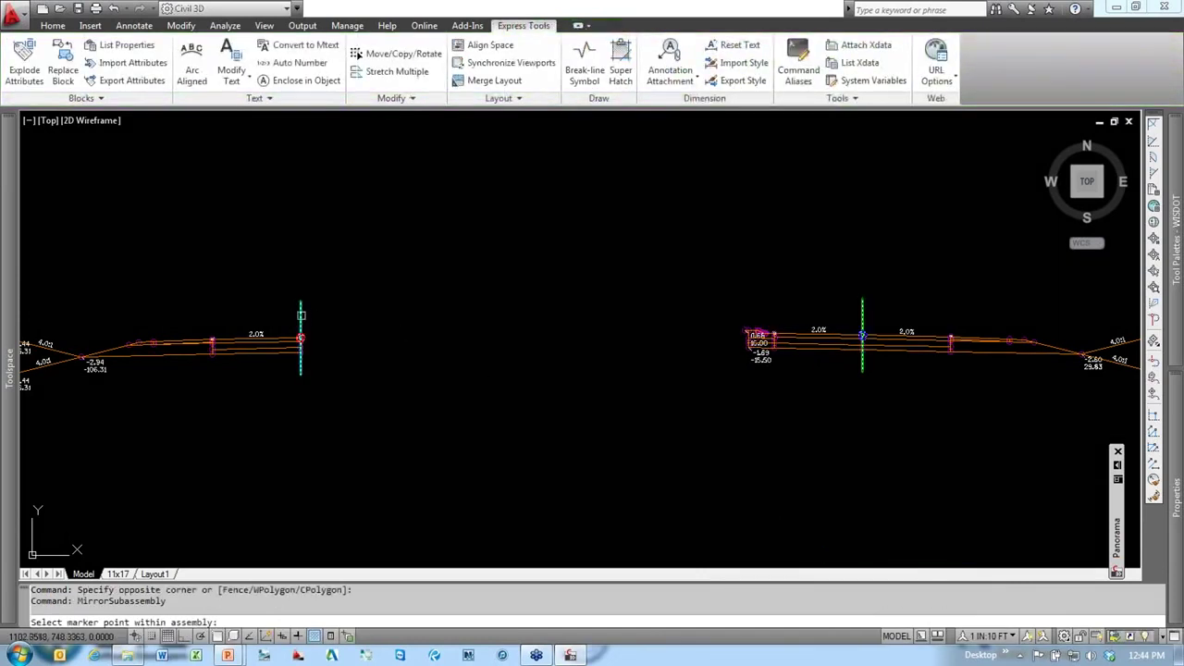
click(301, 315)
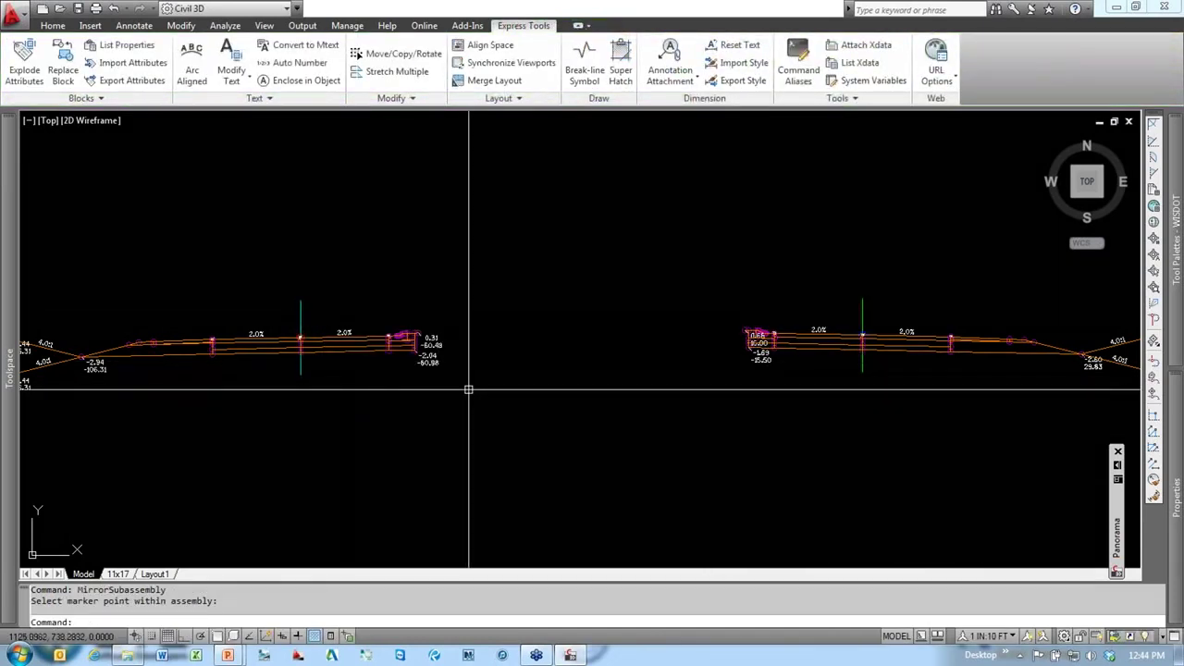
Step: Move the 13th assembly's offset, with its mirrored subassemblies, closer to the main baseline and slightly above its level
key(Escape)
click(309, 319)
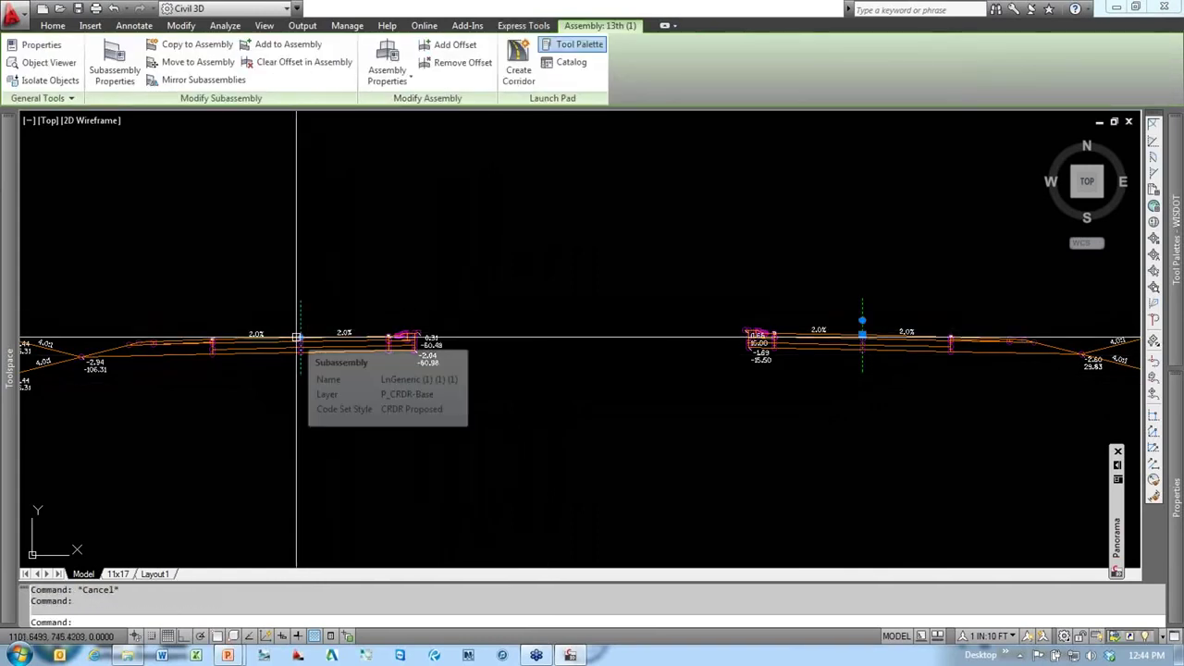
key(Escape)
click(300, 339)
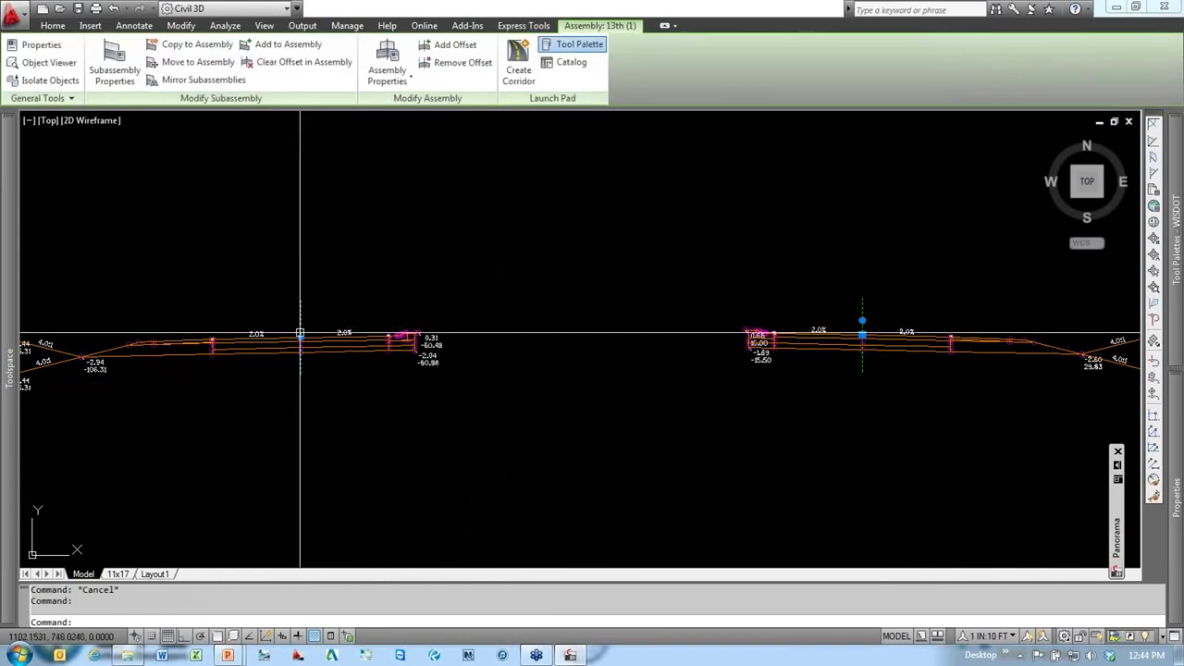
click(300, 339)
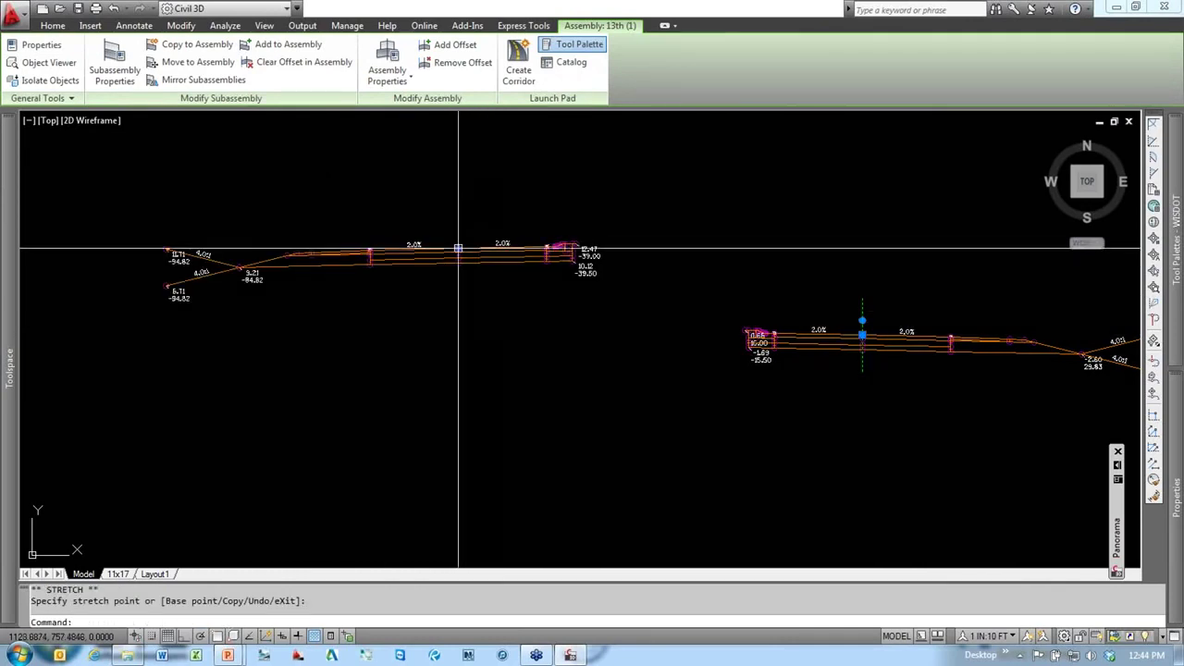
click(506, 359)
middle_drag(549, 413, 476, 409)
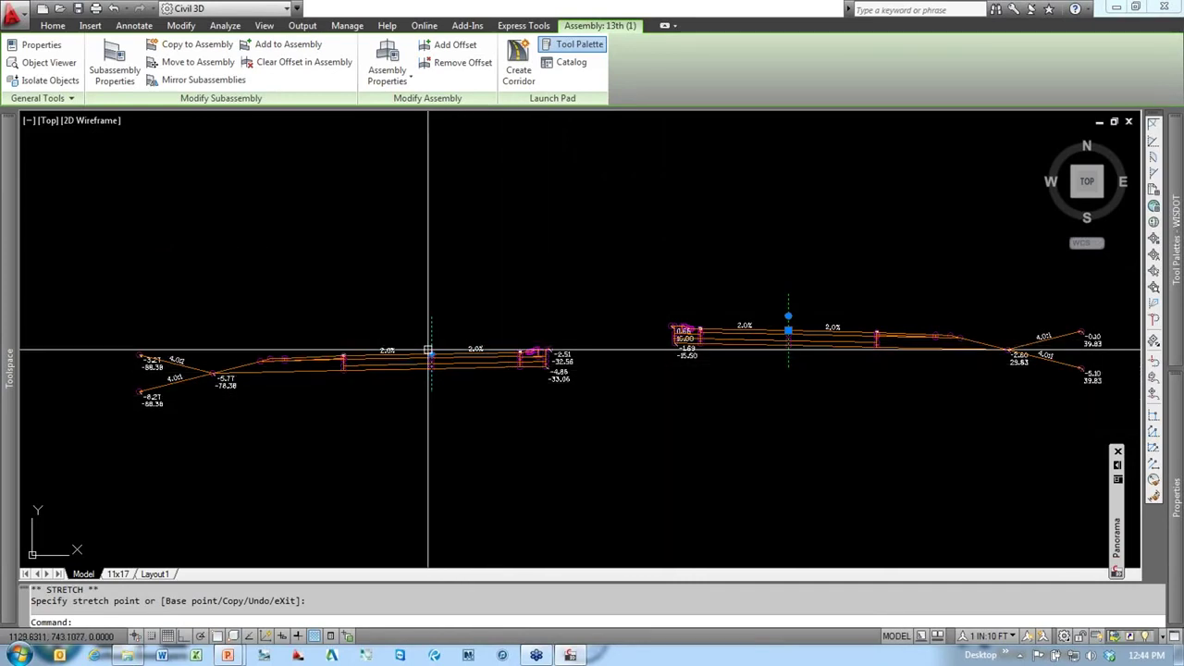
key(Escape)
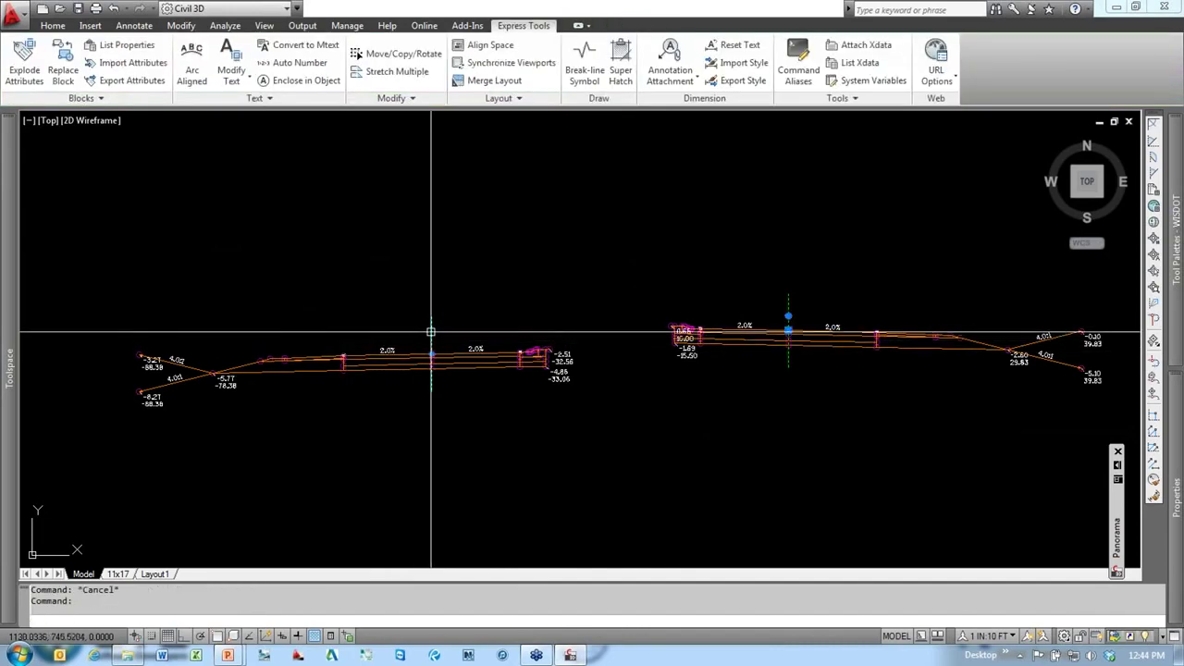
click(426, 348)
click(429, 351)
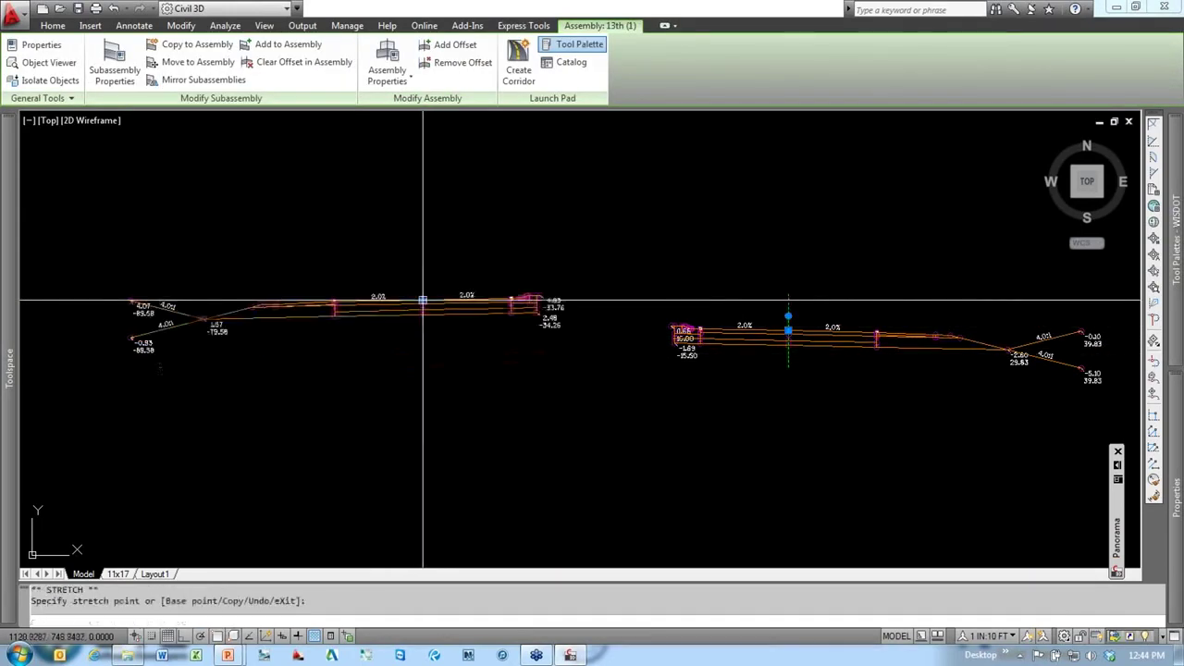
key(Escape)
key(Escape)
middle_drag(640, 391, 550, 406)
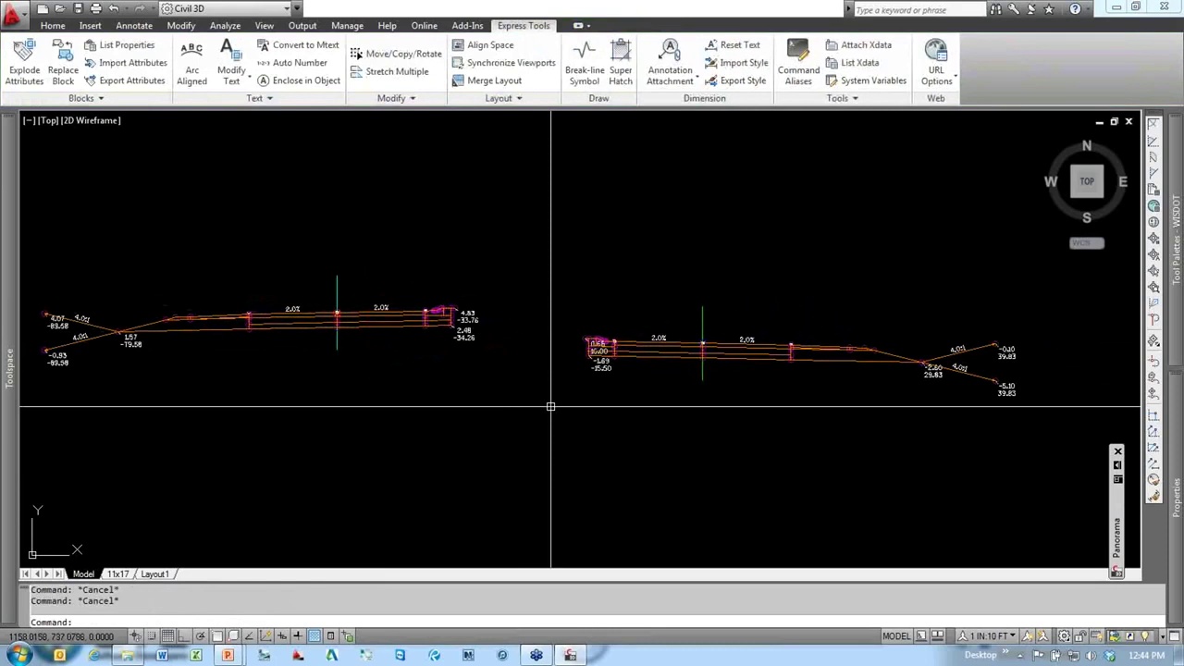
Step: Switch the tool palettes to Civil Imperial Subassemblies and show the Generic group
scroll(542, 336, up, 5)
middle_drag(533, 360, 559, 388)
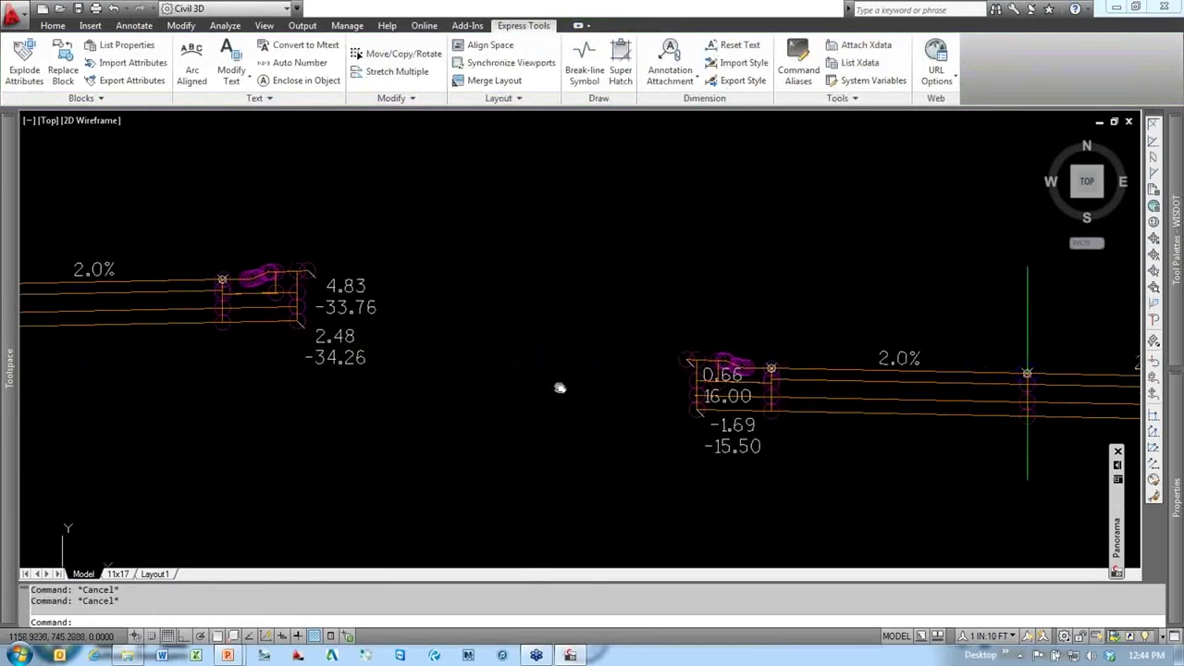
scroll(592, 418, down, 3)
click(663, 471)
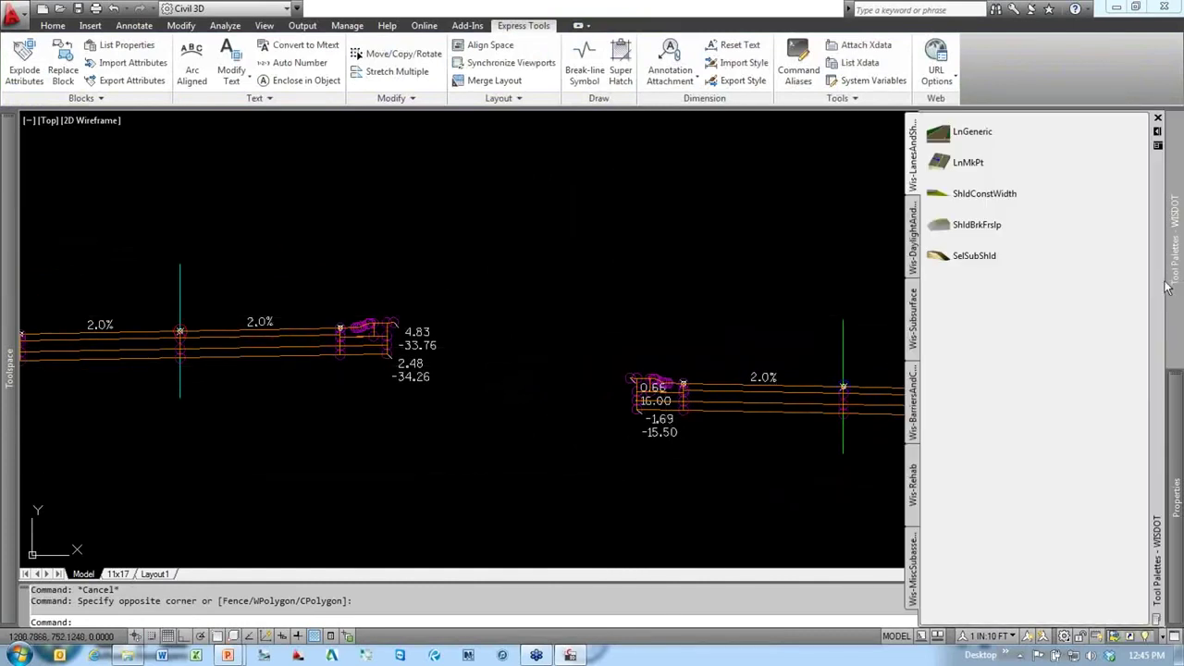
right_click(1164, 291)
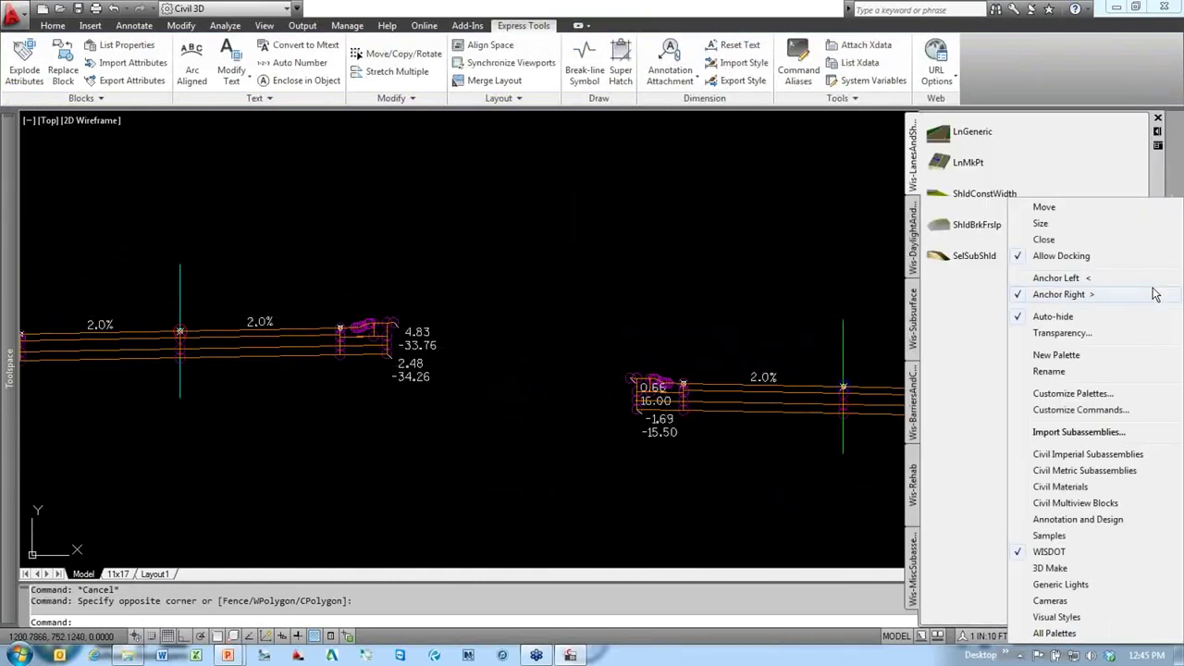
click(1063, 455)
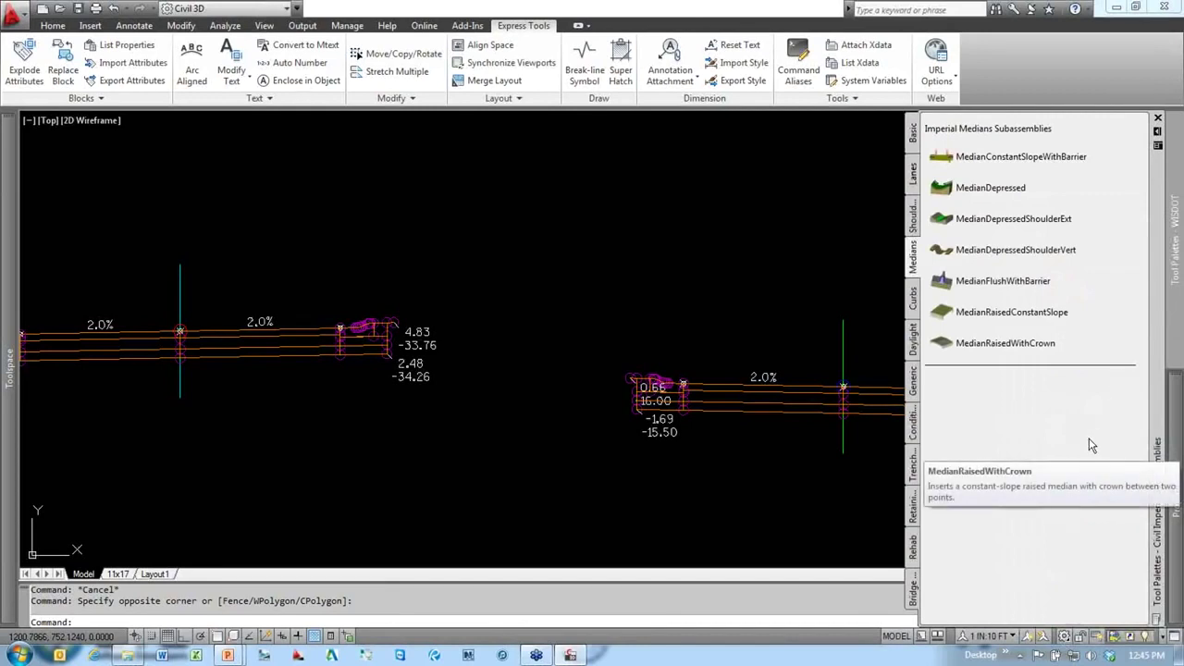
click(913, 389)
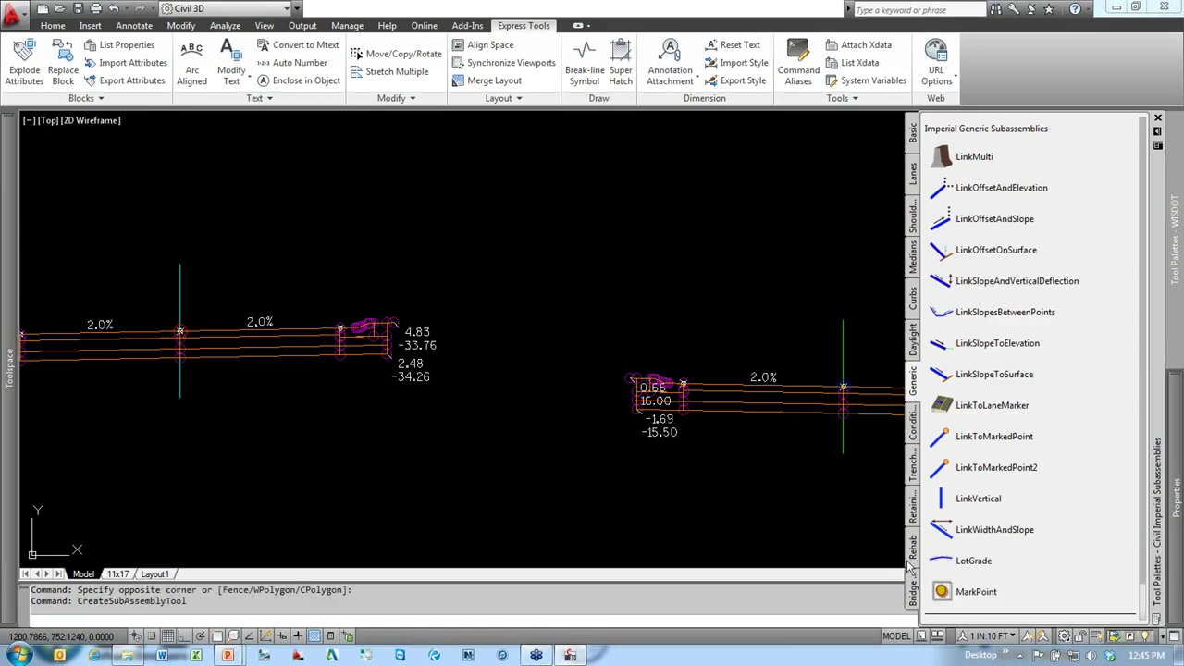
Step: Attach a MarkPoint subassembly to the outermost top point of the curb on the left side of the main baseline
scroll(629, 381, up, 7)
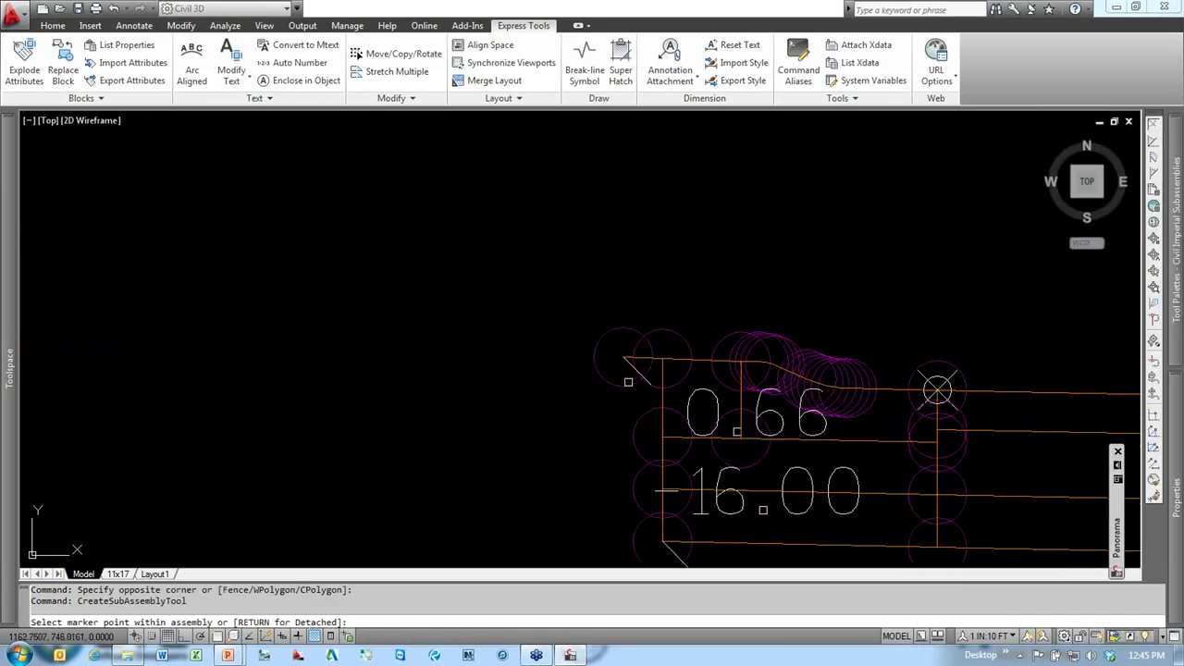
click(636, 316)
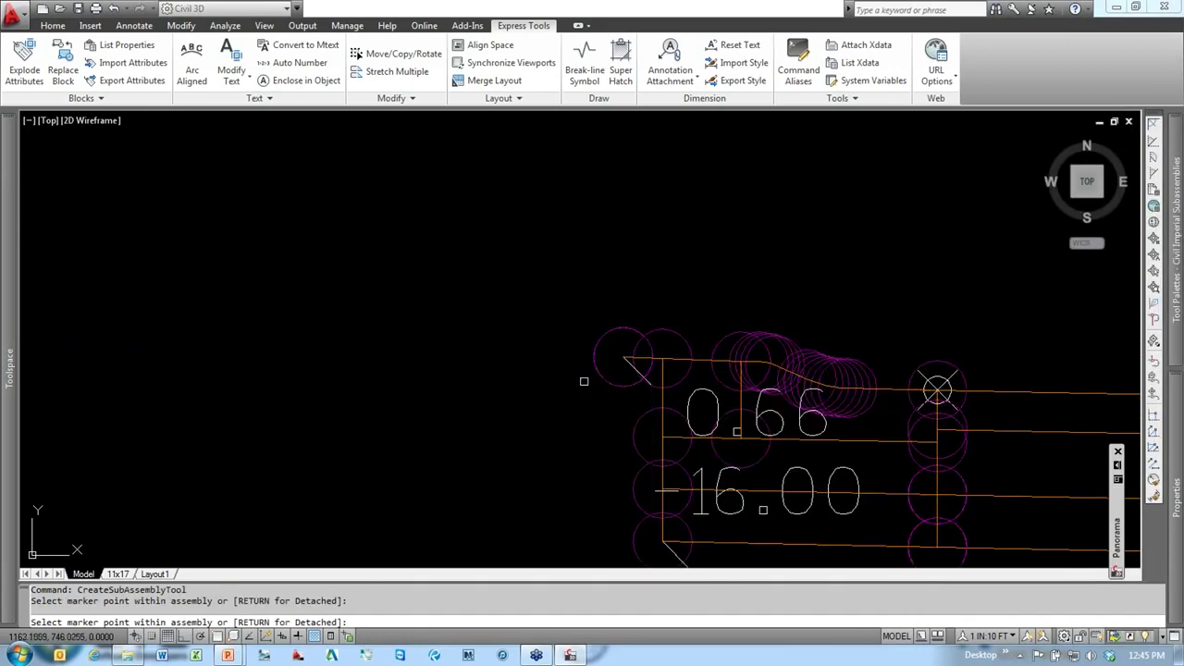
scroll(585, 380, up, 3)
key(Escape)
Step: Set the new MarkPoint subassembly's Point Name to BC1 and keep its point code as MarkedPoint
click(608, 389)
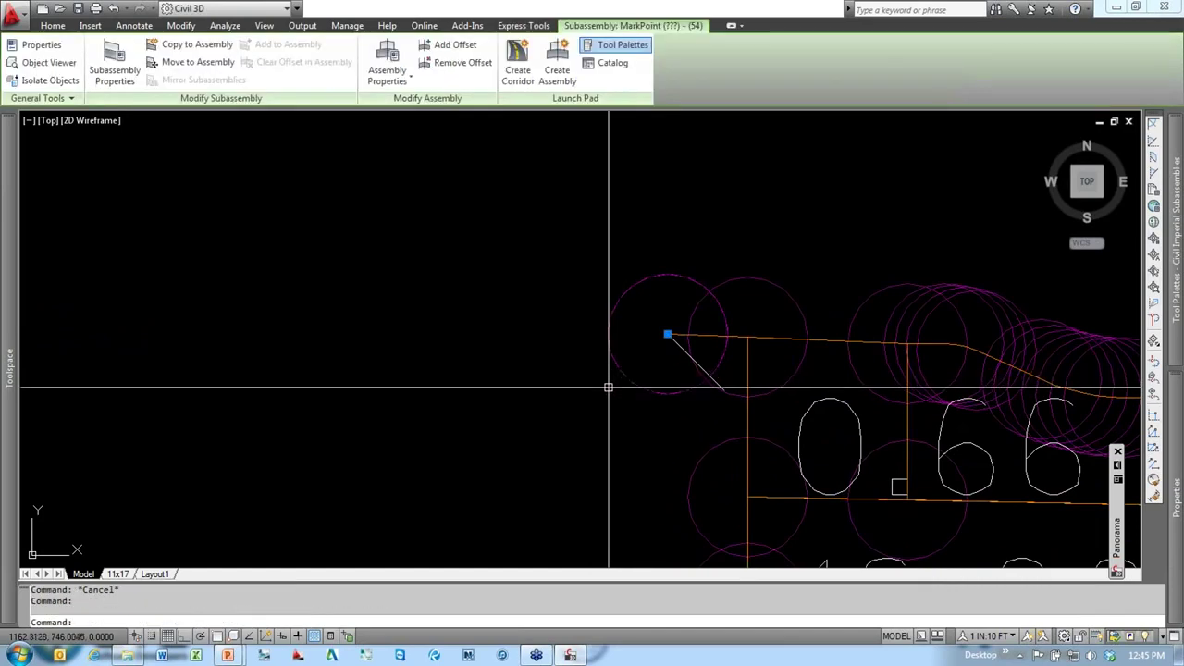
scroll(608, 389, down, 3)
scroll(647, 380, up, 2)
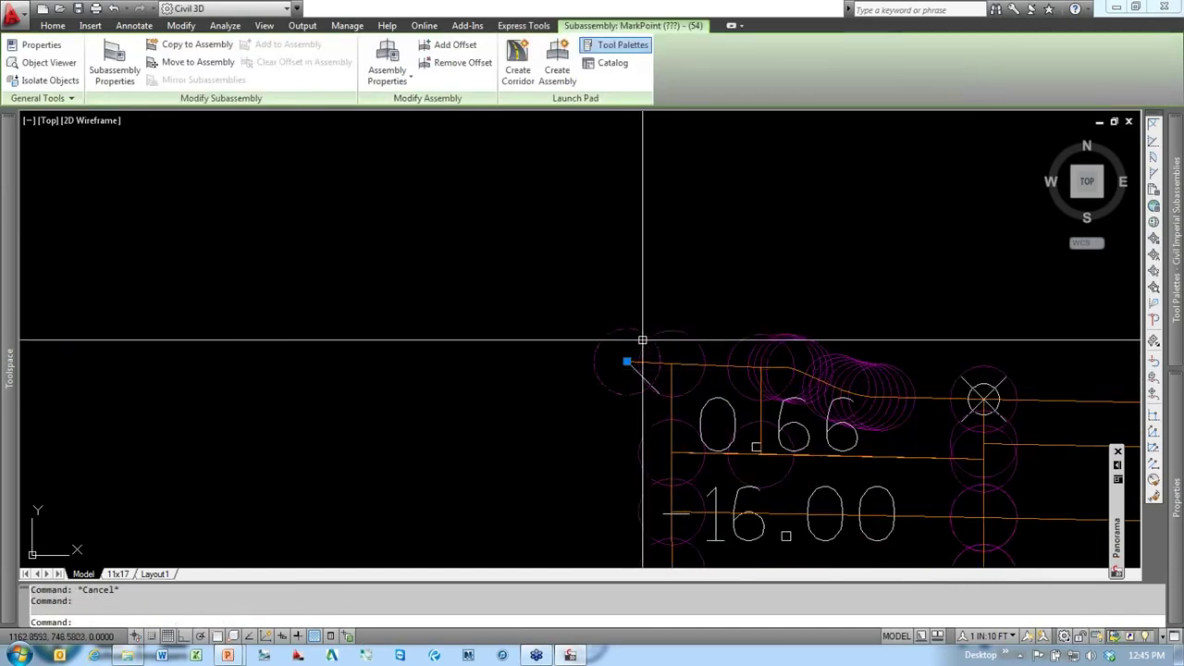
scroll(643, 340, down, 3)
middle_drag(638, 399, 596, 385)
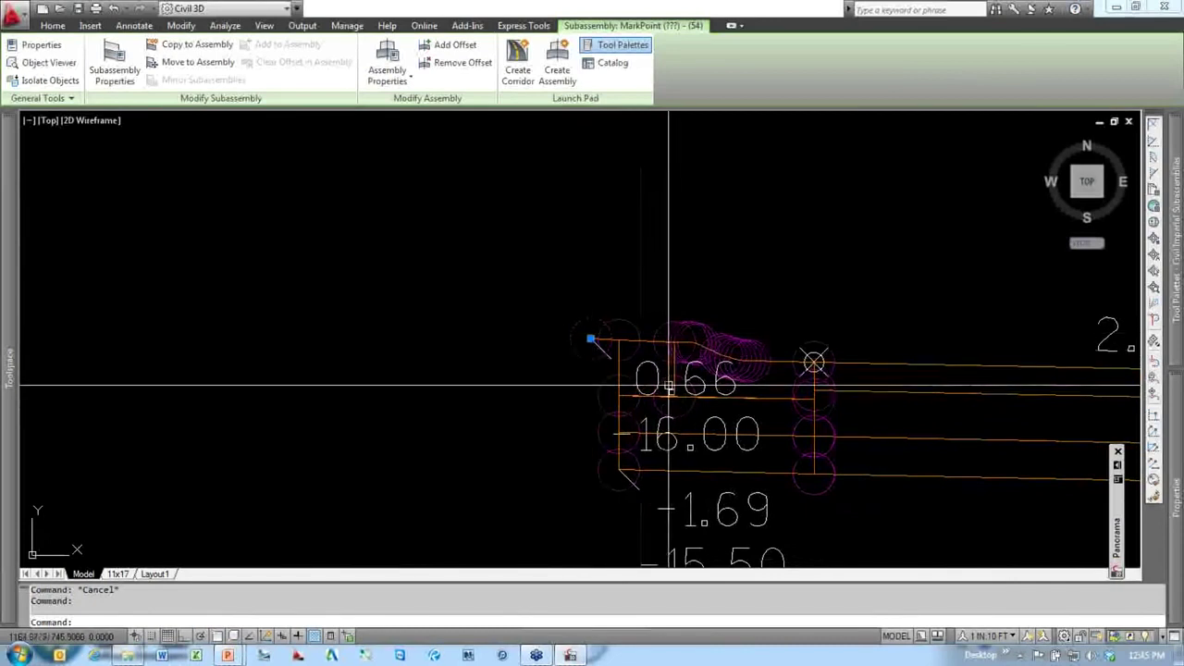
mouse_move(1176, 509)
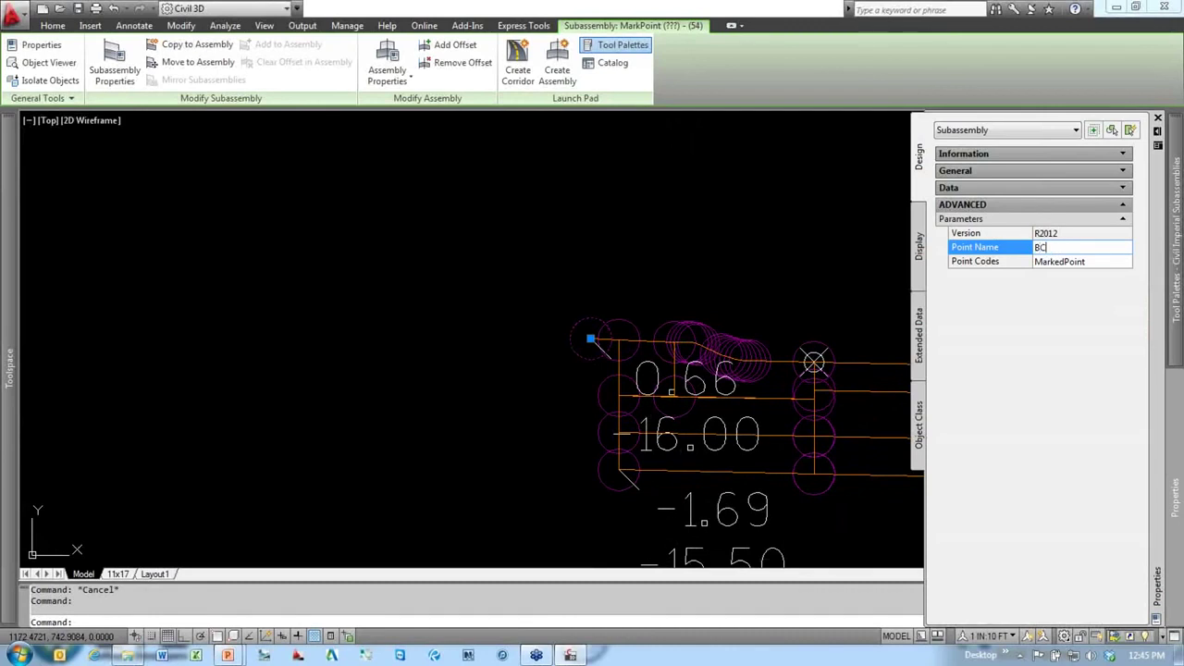
key(Tab)
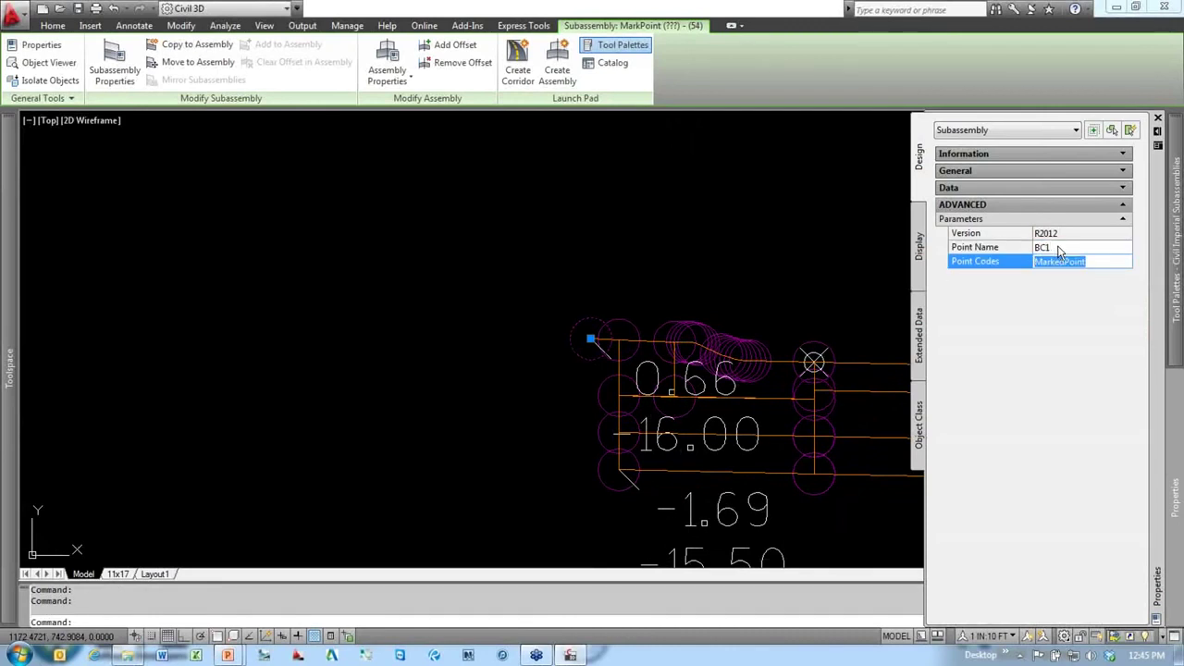
click(708, 251)
key(Escape)
key(Escape)
scroll(669, 305, down, 4)
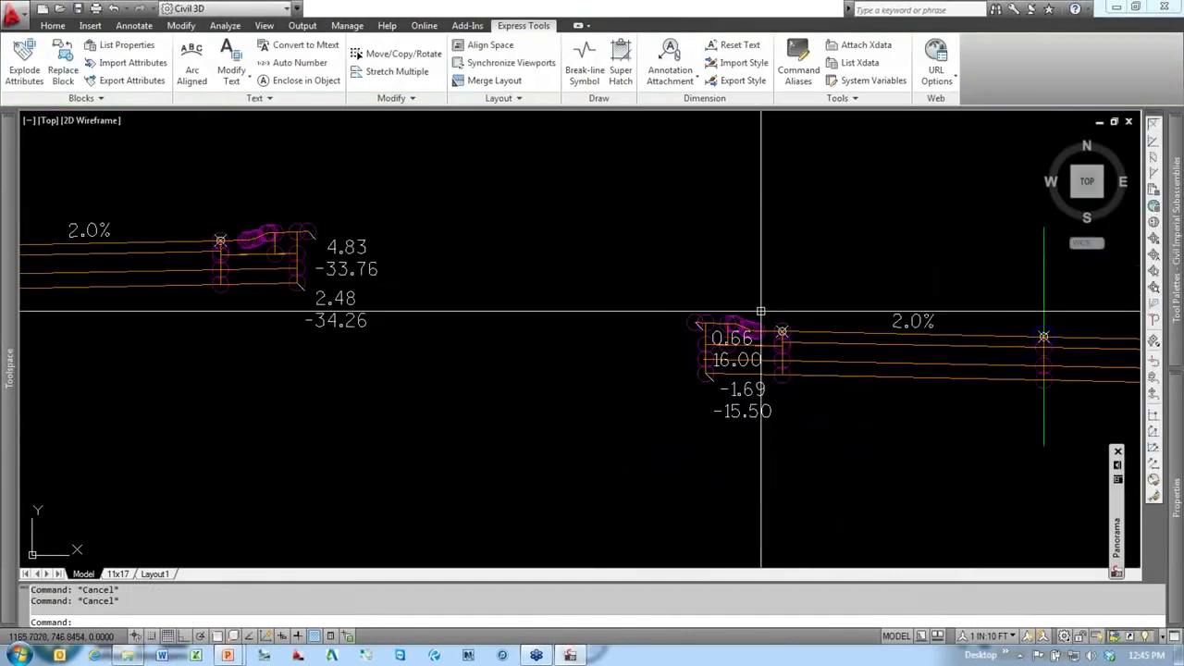
Step: Attach a MedianRaisedConstantSlope subassembly to the outermost top point of the mirrored curb on the assembly's offset
middle_drag(619, 301, 554, 330)
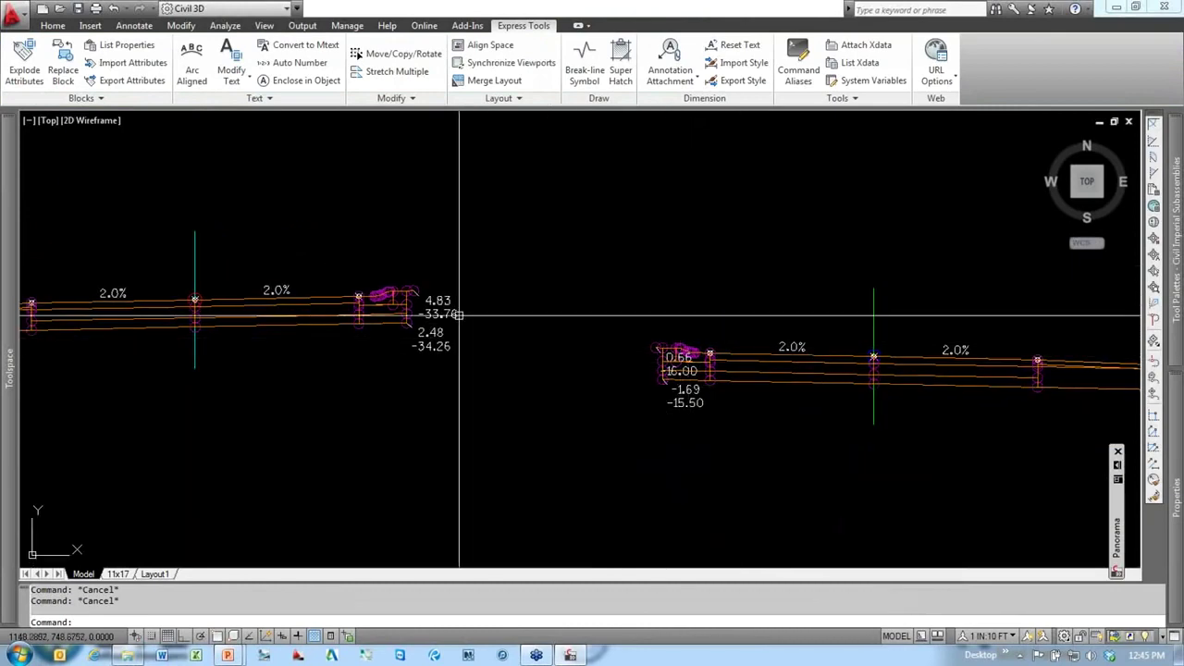
scroll(417, 301, up, 2)
scroll(416, 302, up, 3)
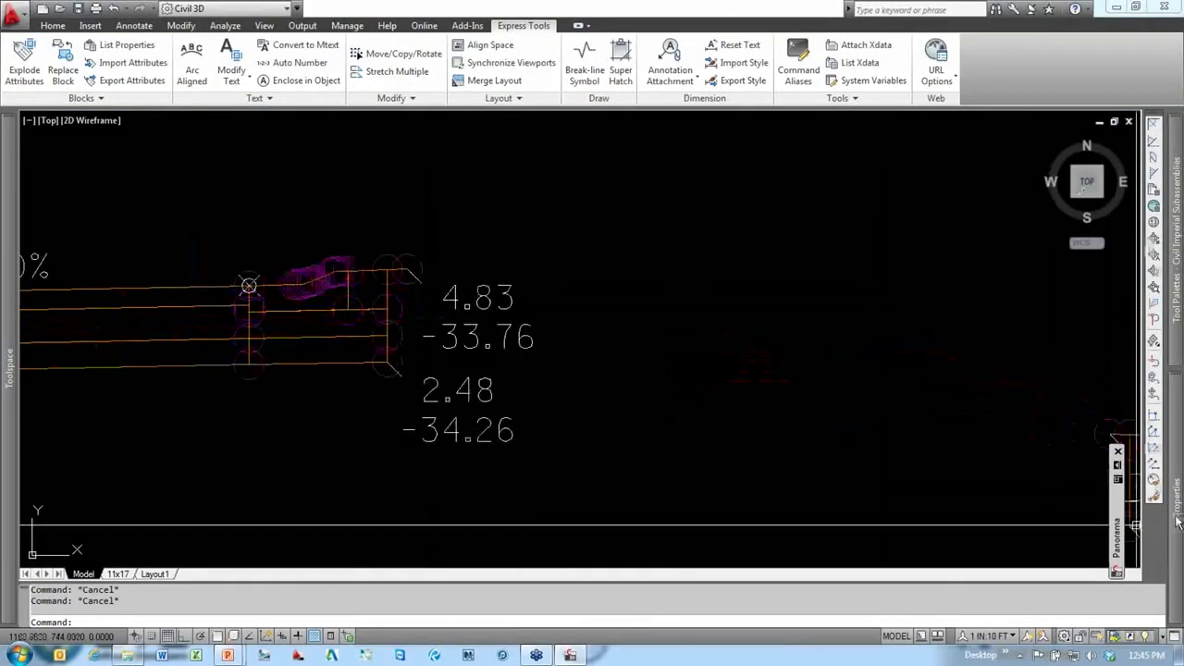
mouse_move(1174, 306)
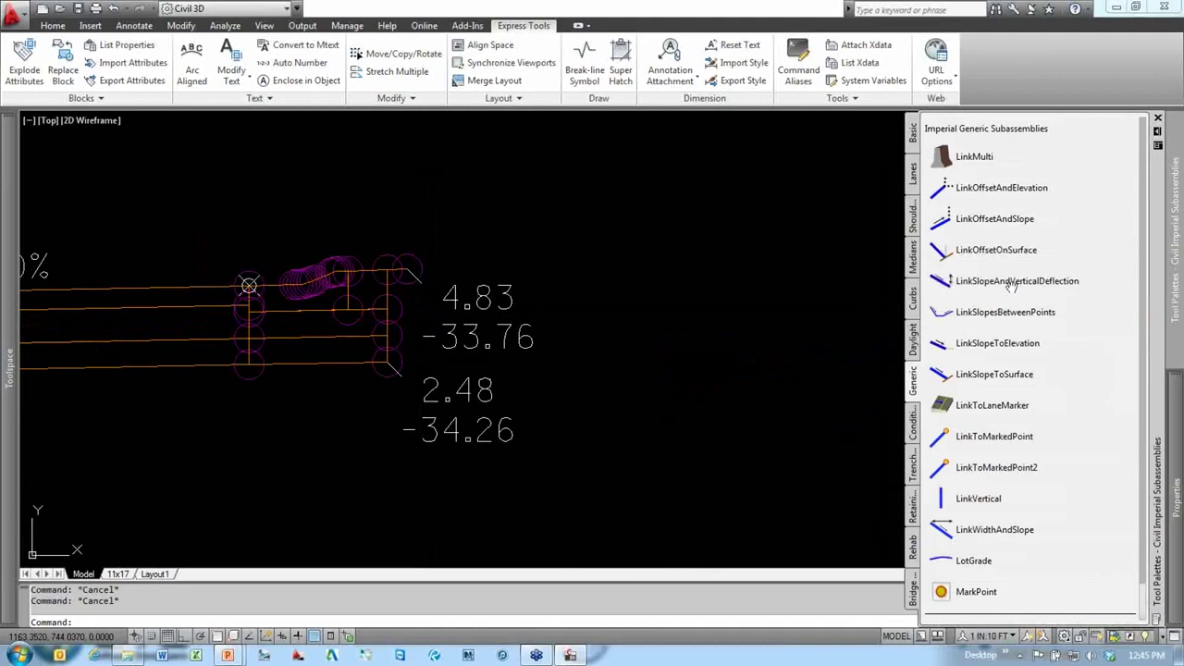
click(913, 264)
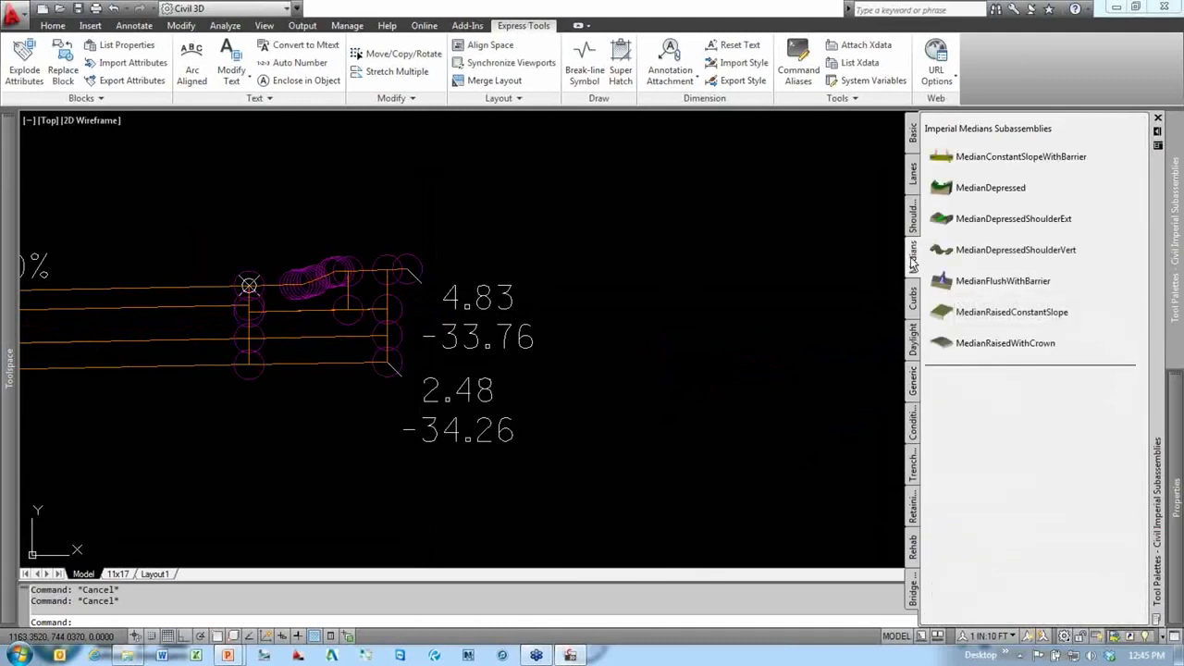
click(939, 308)
scroll(447, 248, up, 2)
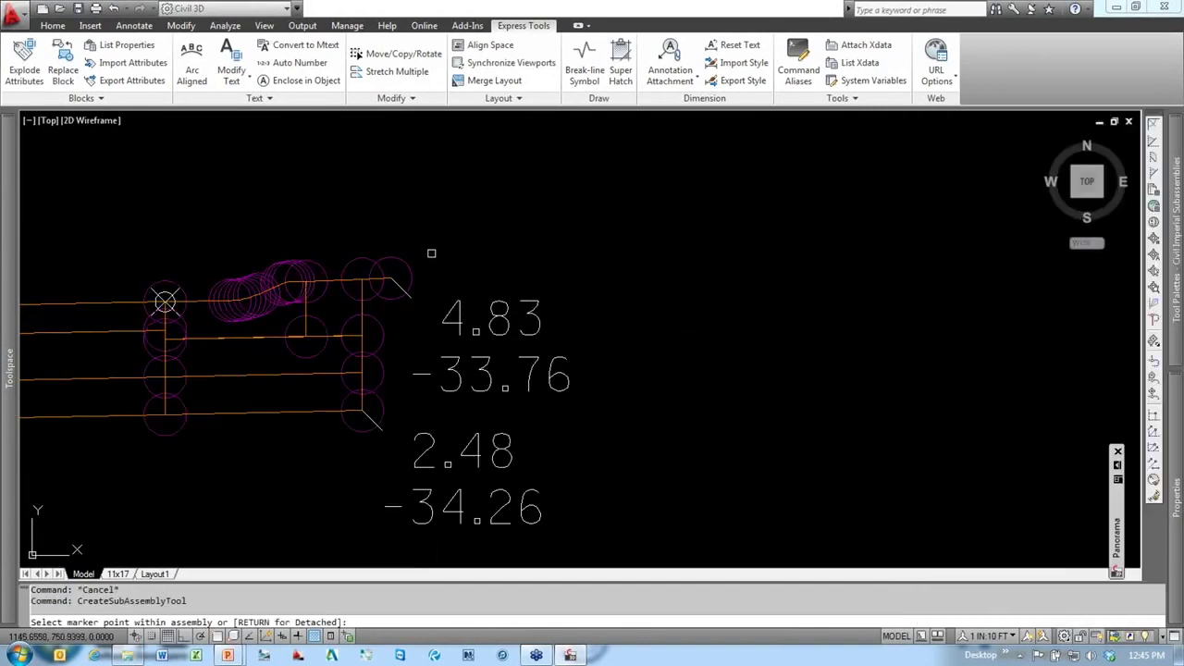
click(401, 260)
scroll(446, 297, down, 2)
mouse_move(594, 327)
middle_down()
mouse_move(443, 330)
mouse_move(452, 289)
middle_up()
key(Escape)
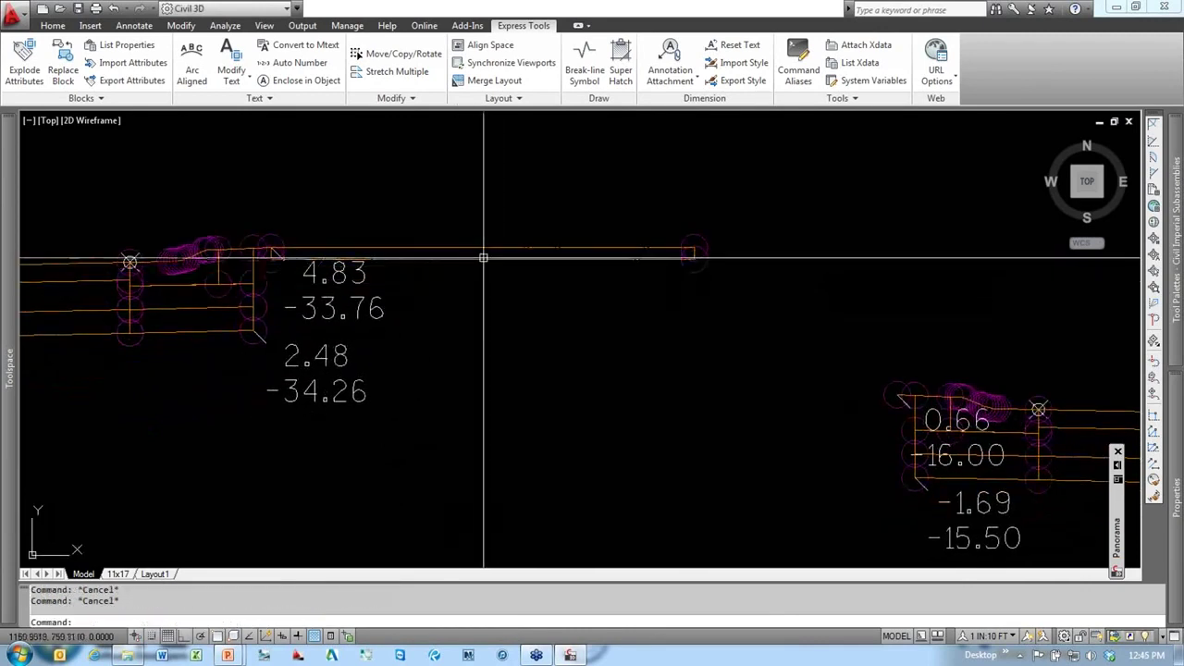
Step: Set the raised median subassembly's Marked Point parameter to BC1
click(484, 255)
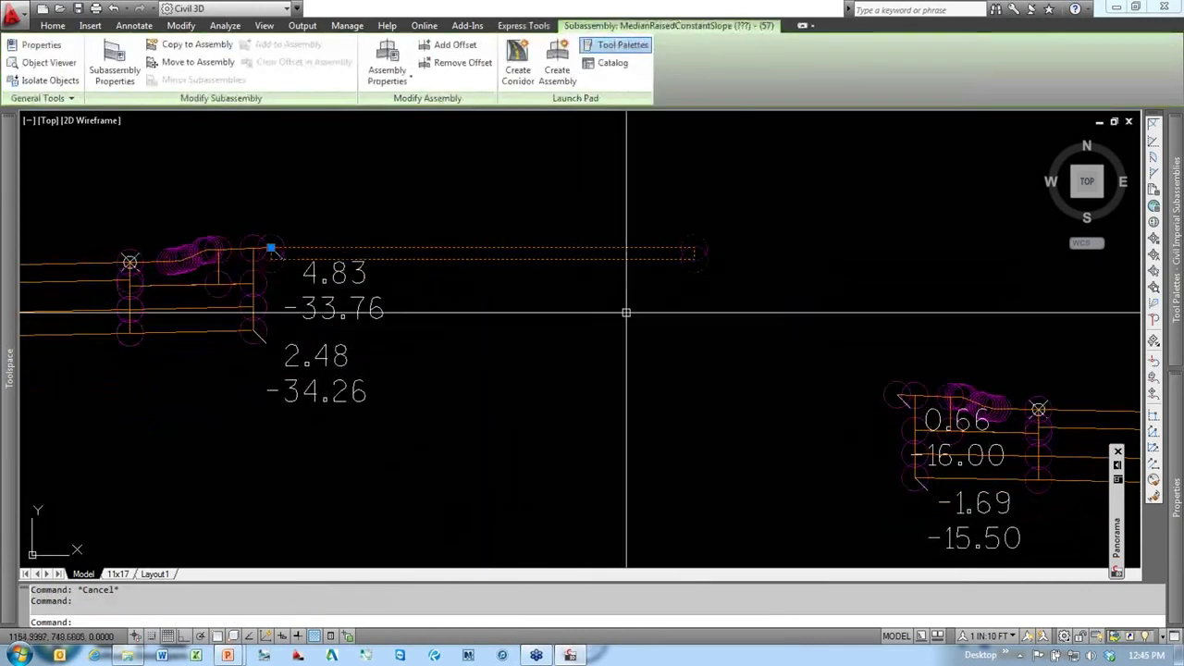
key(Escape)
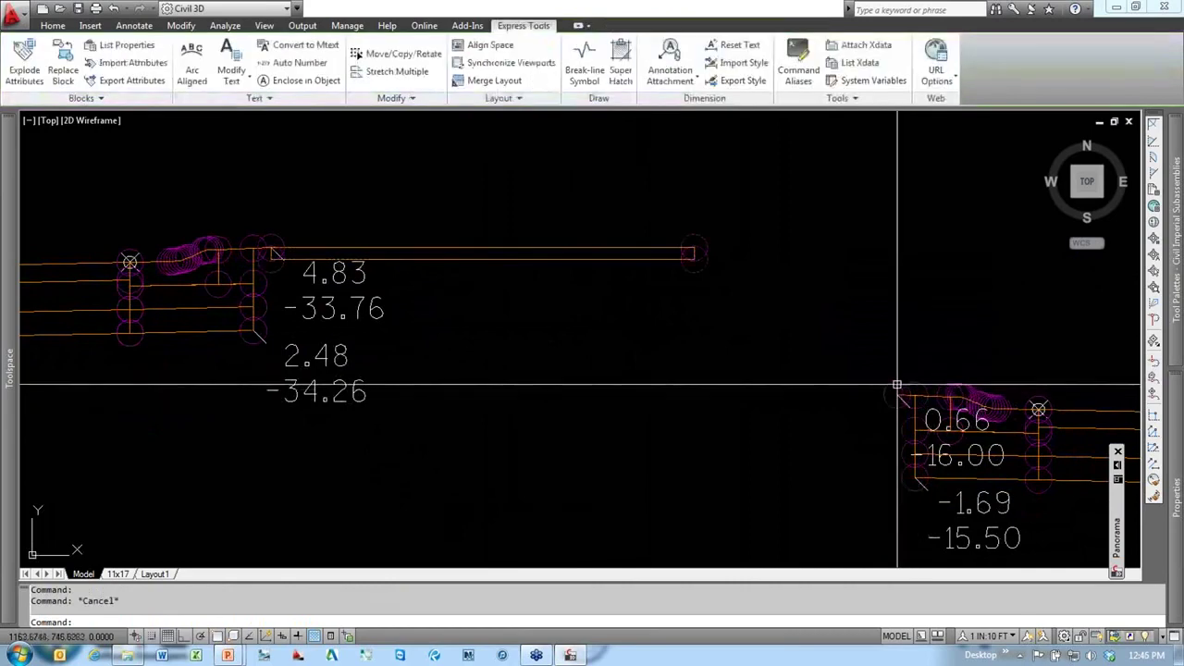
click(896, 391)
click(577, 254)
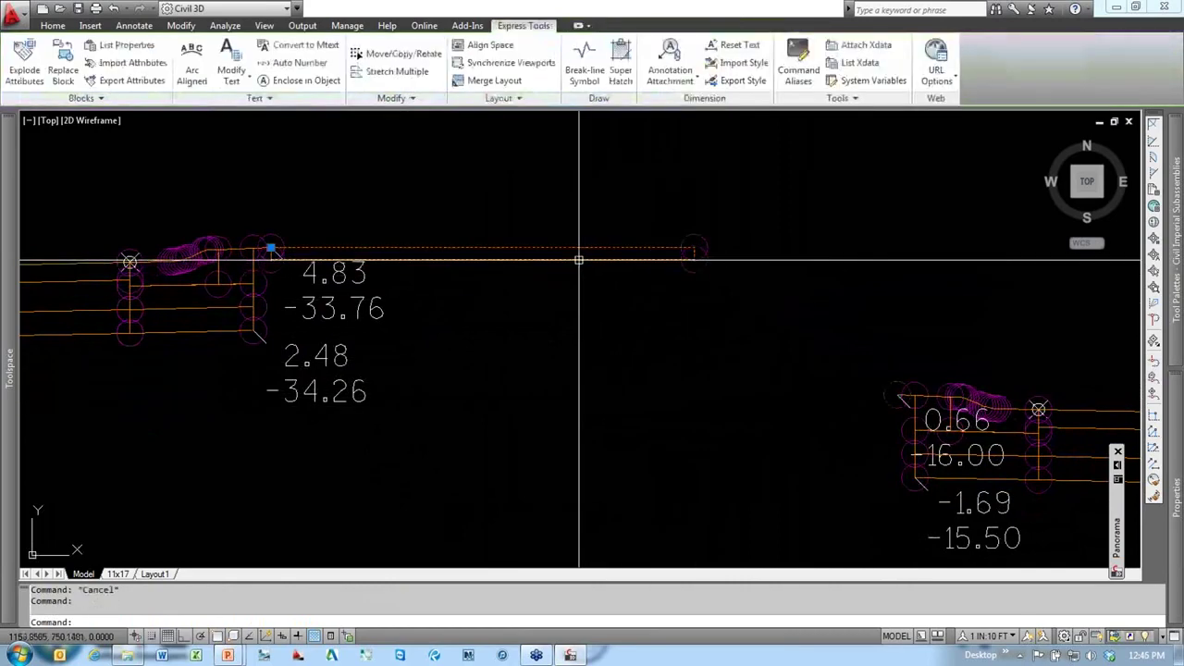
mouse_move(1173, 389)
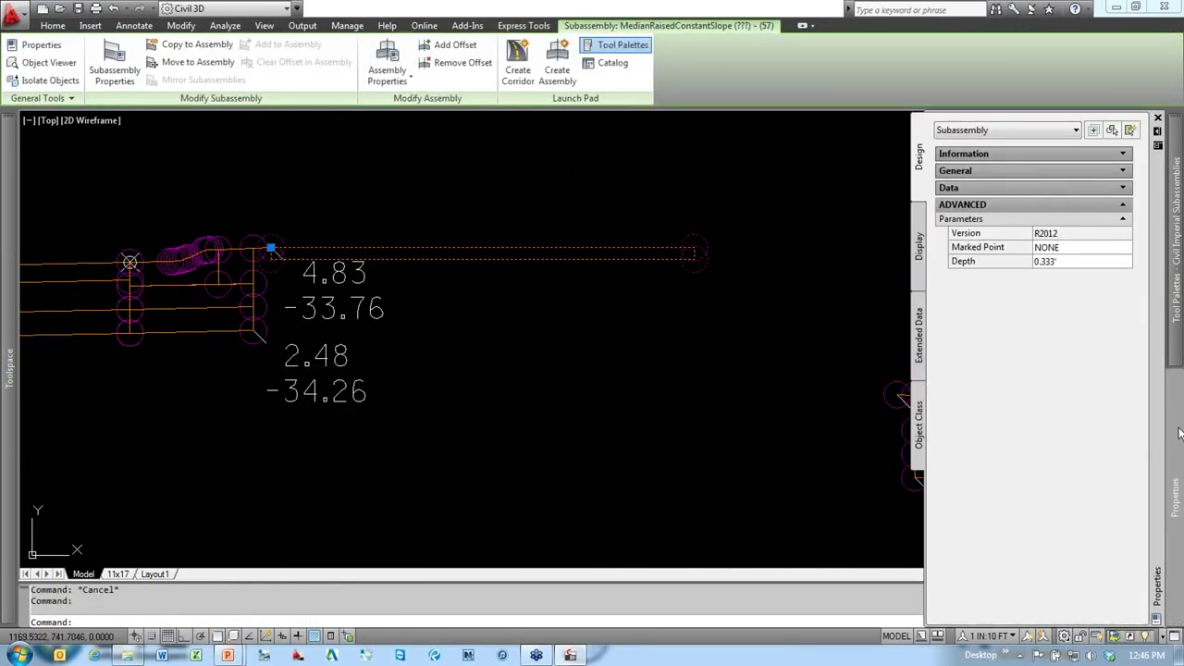
click(981, 250)
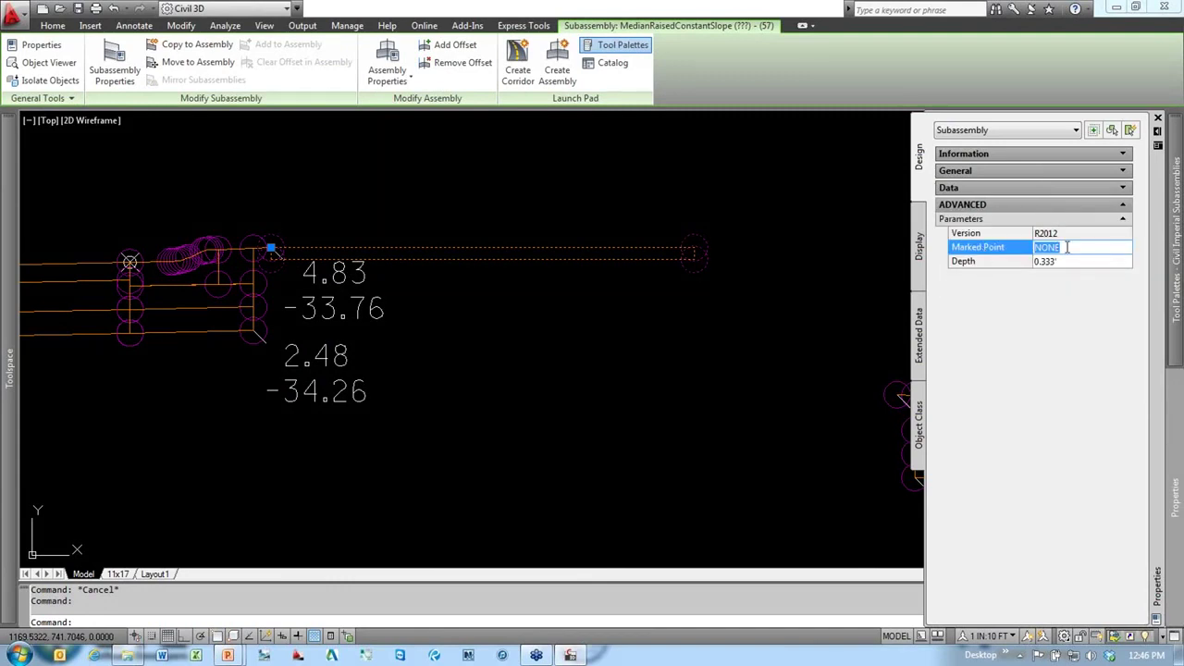
text(BC1)
key(Tab)
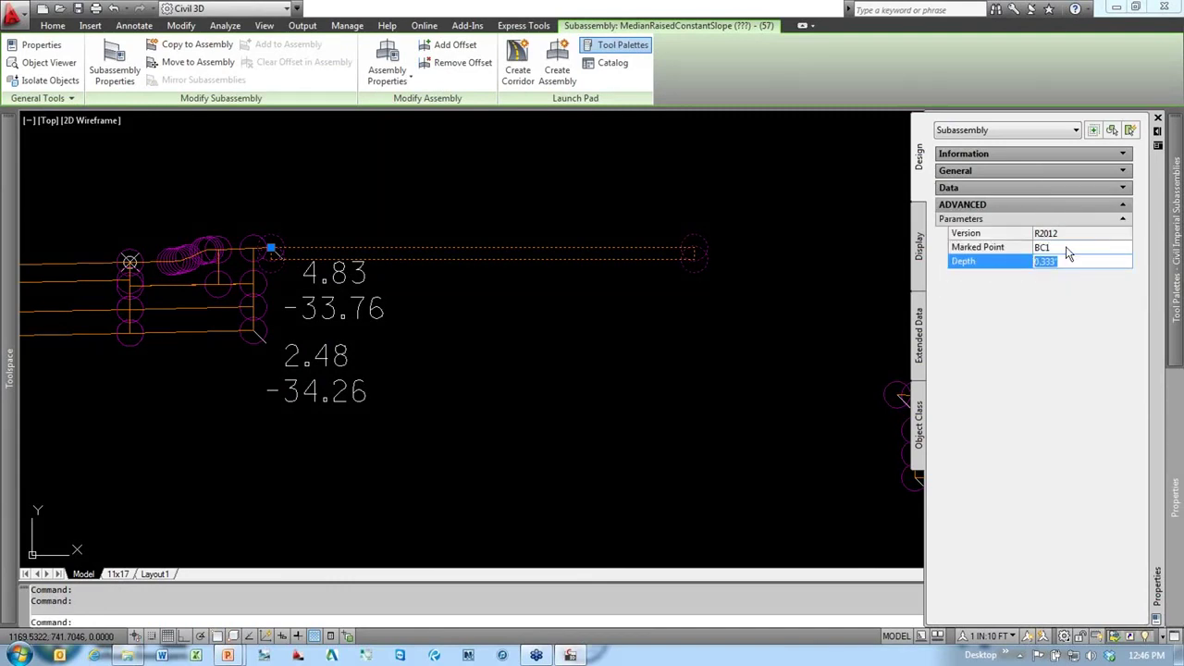
double_click(743, 340)
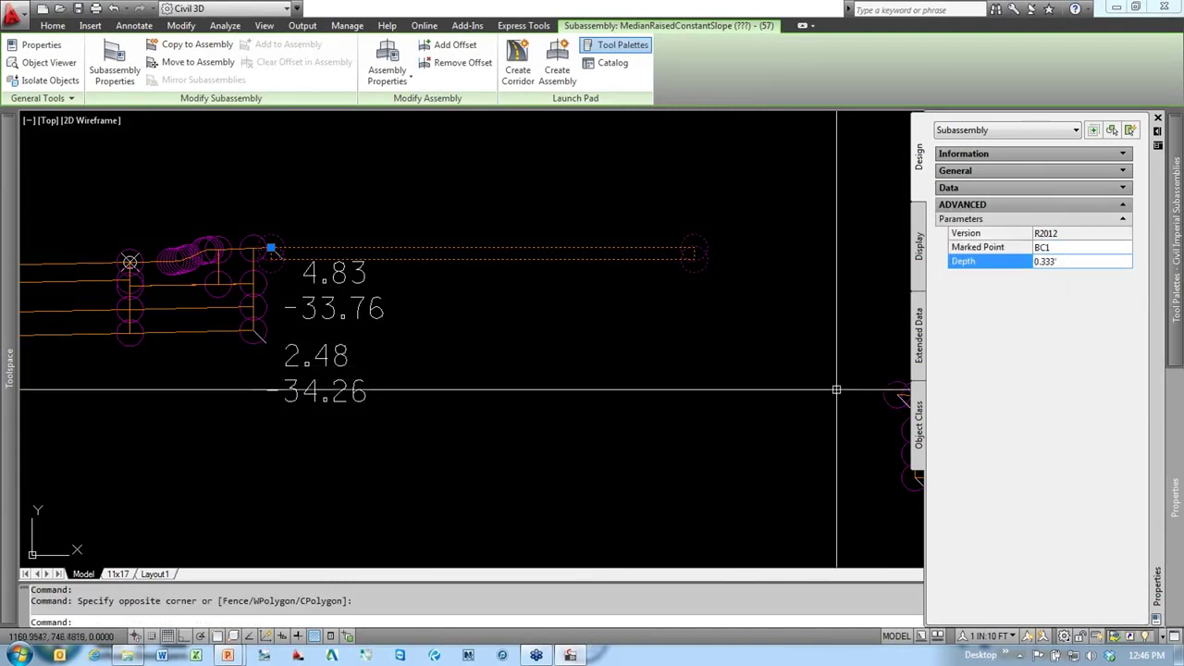
middle_drag(825, 393, 713, 396)
key(Escape)
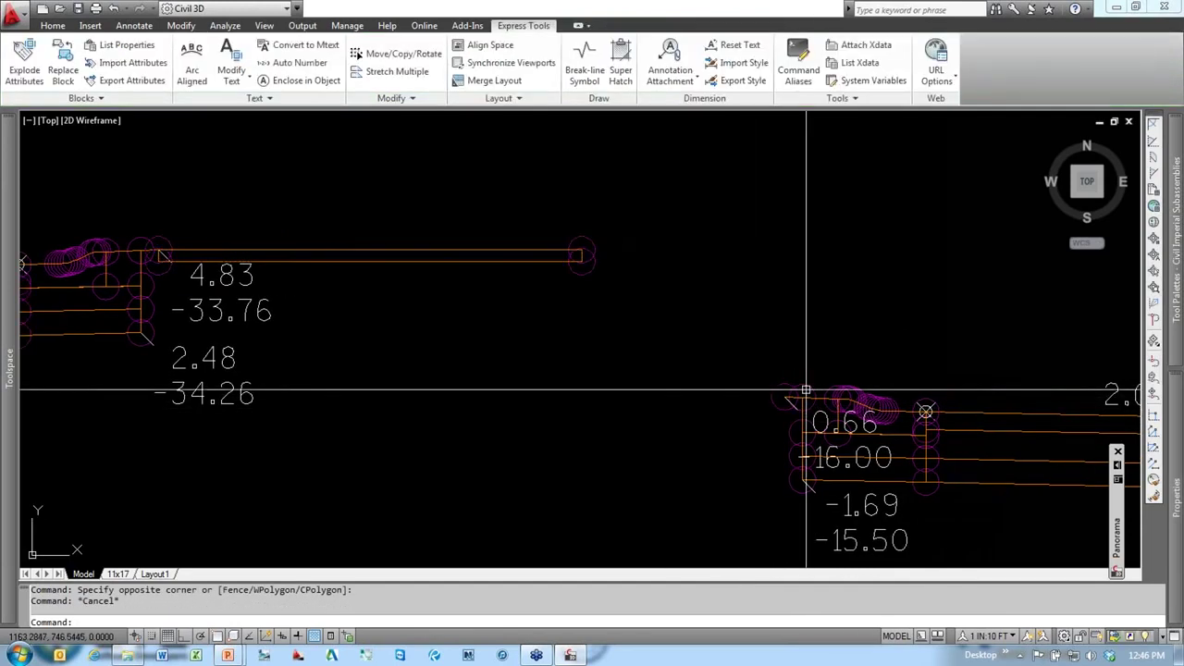
Step: Examine how the raised median sits between the two curbs, and view the two road alignments in plan
click(509, 258)
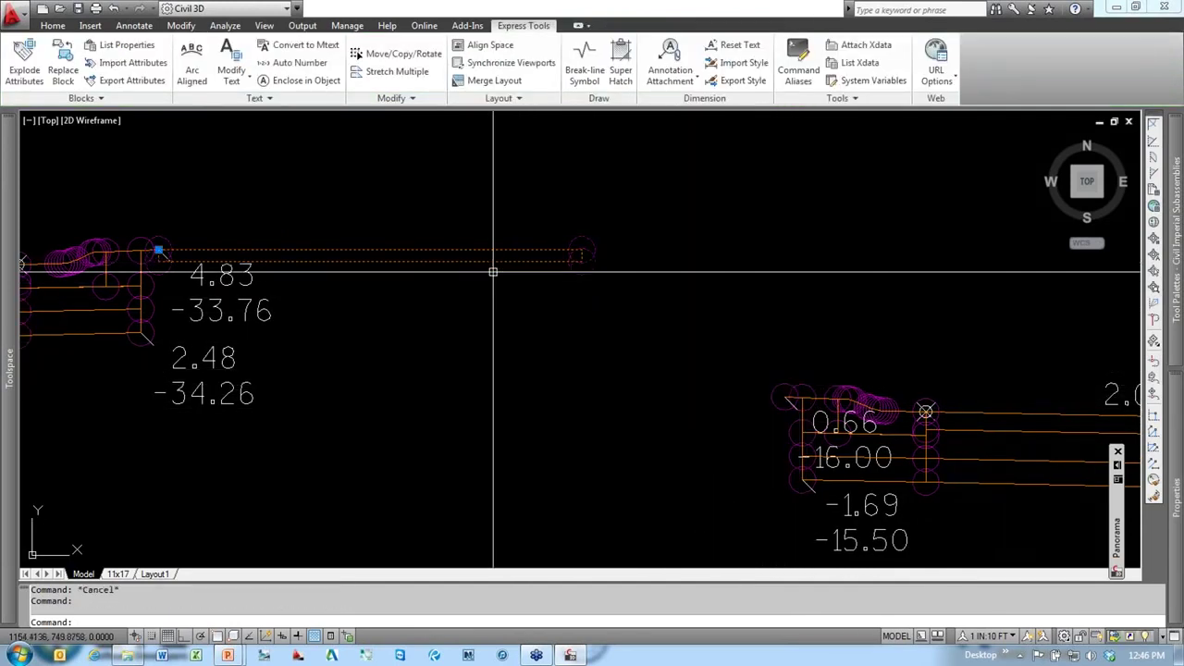
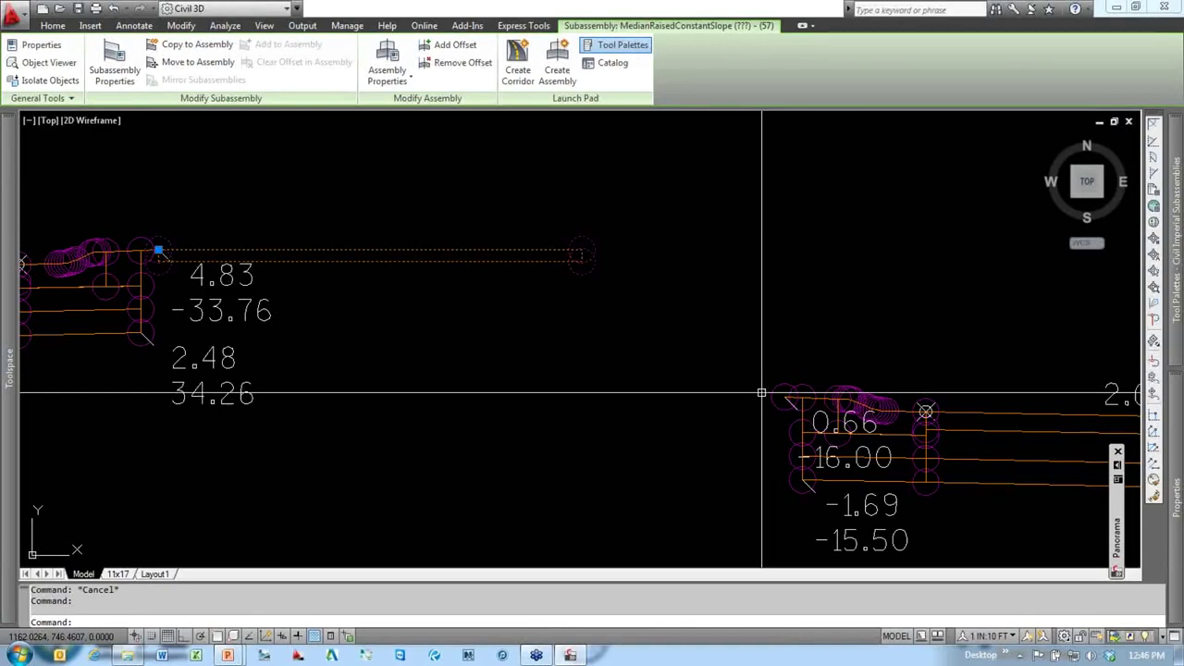
scroll(241, 331, up, 3)
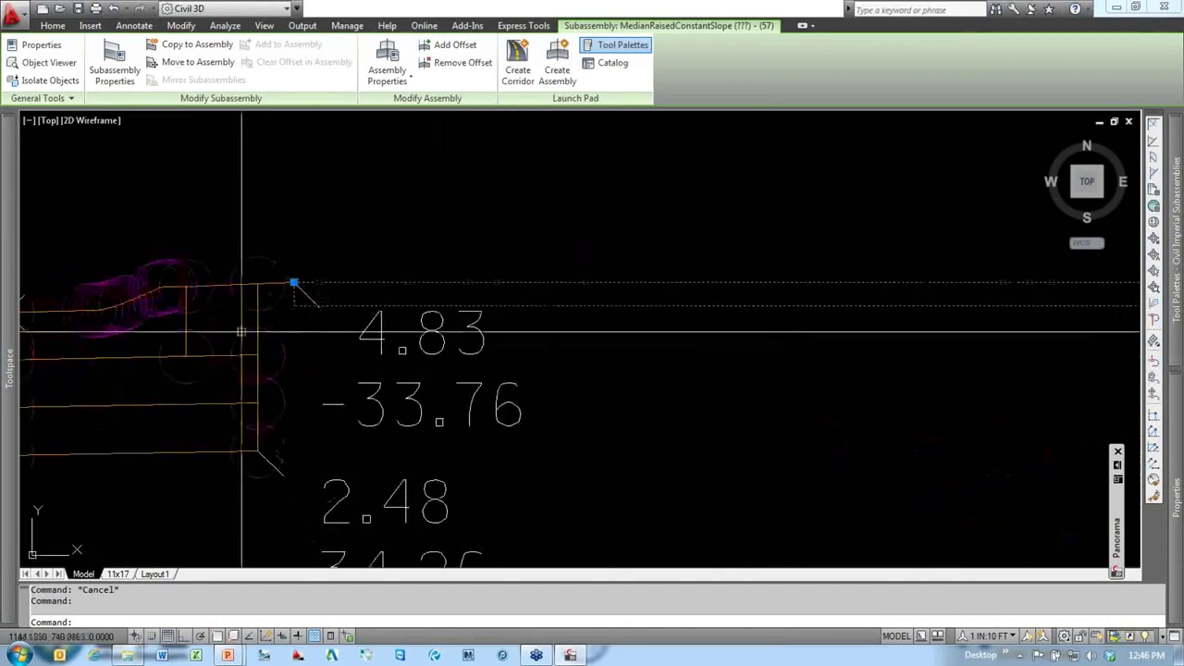
scroll(422, 335, down, 5)
key(Escape)
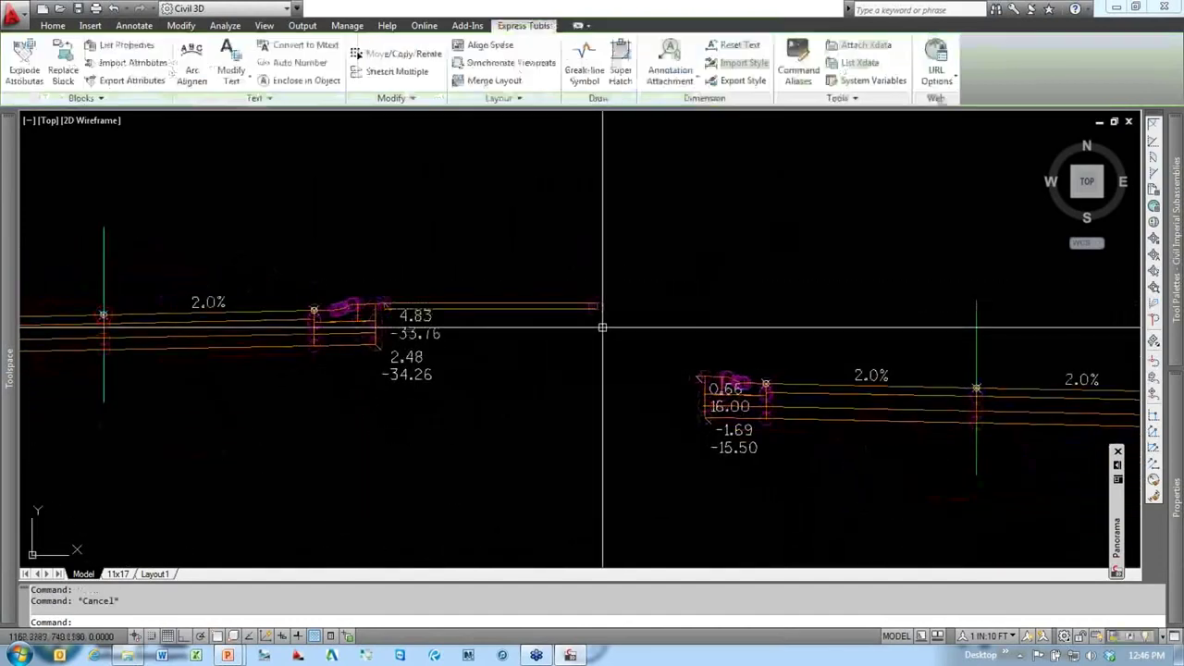
scroll(556, 314, up, 3)
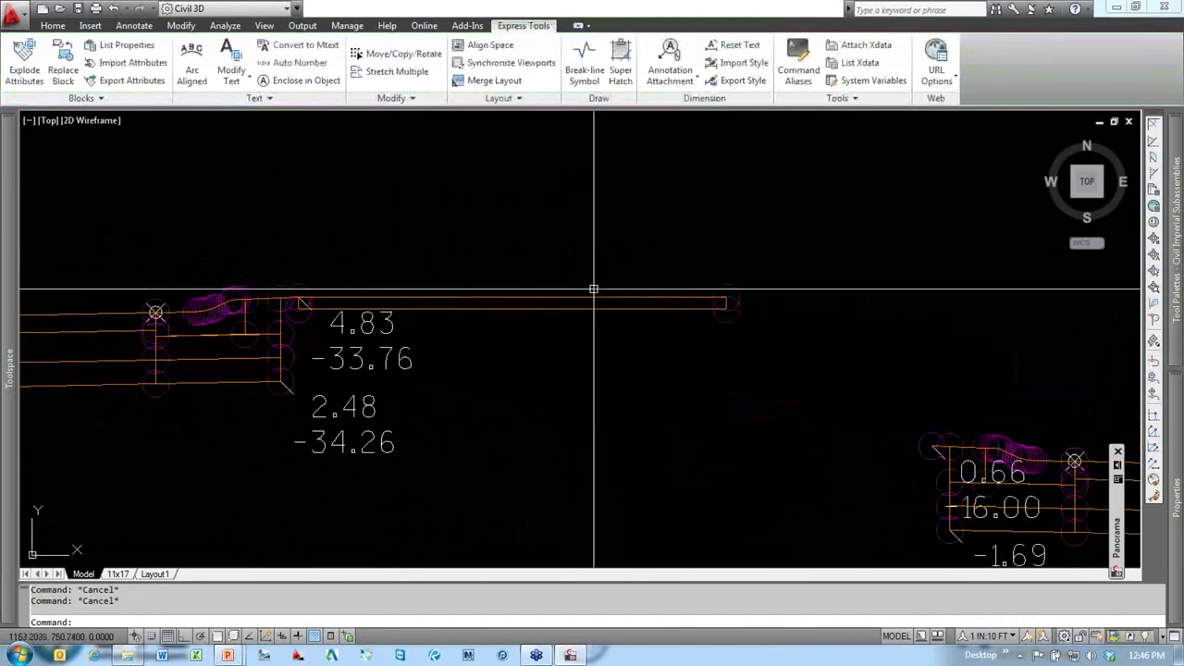
scroll(598, 303, down, 2)
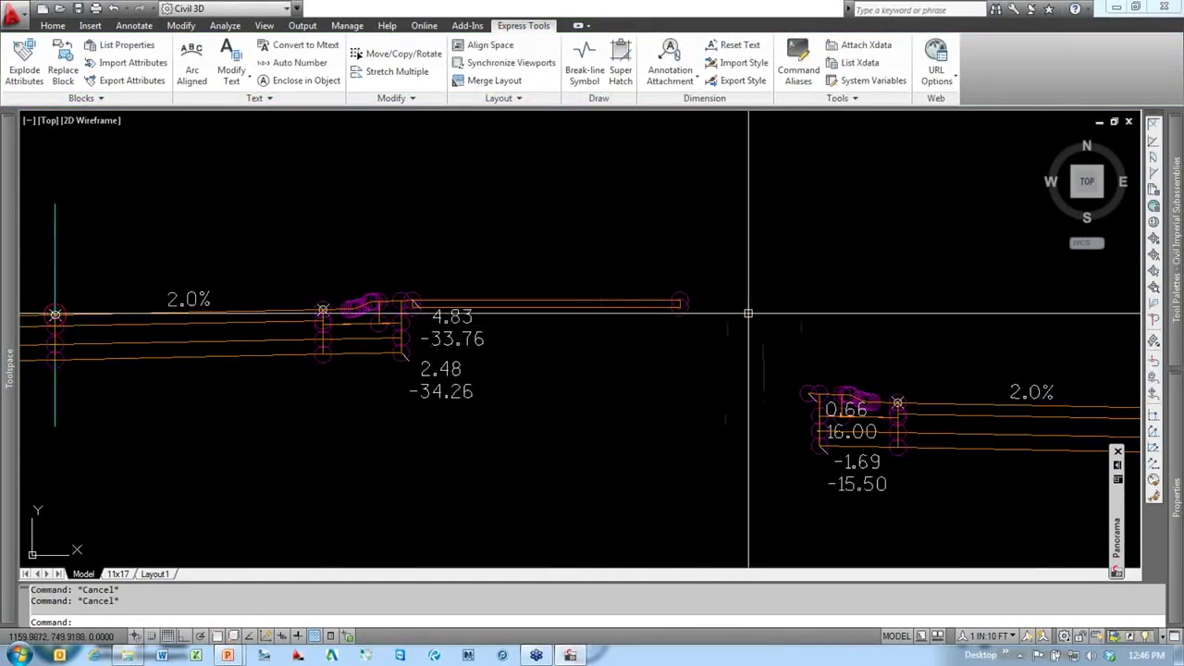
scroll(754, 305, down, 5)
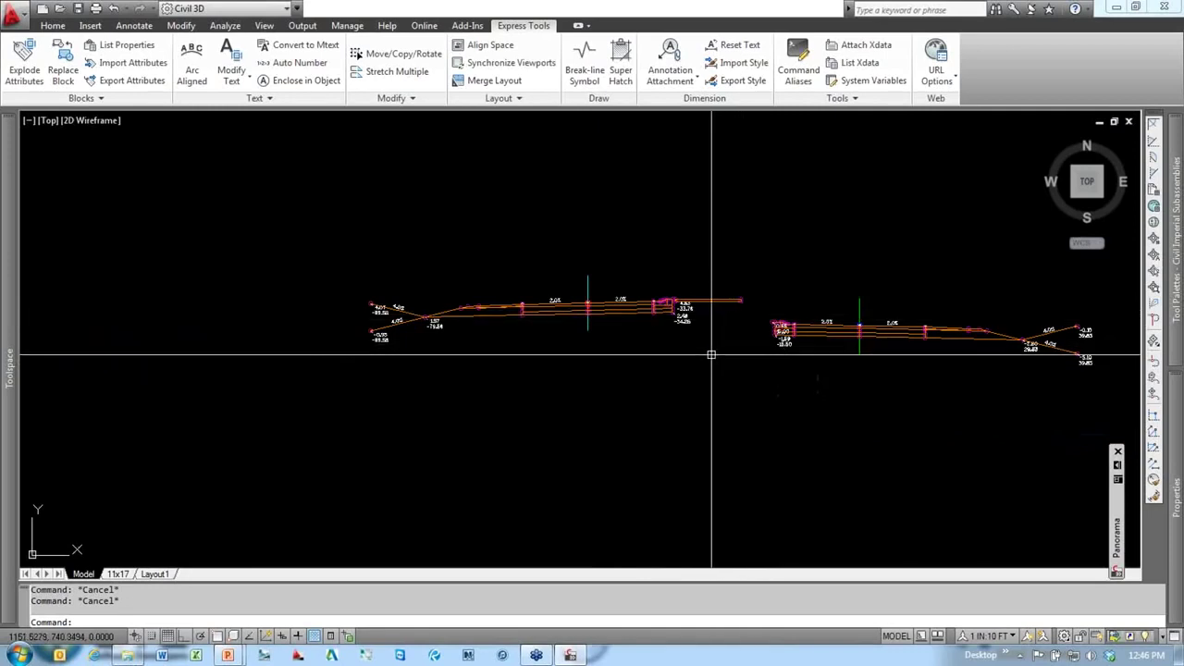
middle_drag(712, 349, 631, 349)
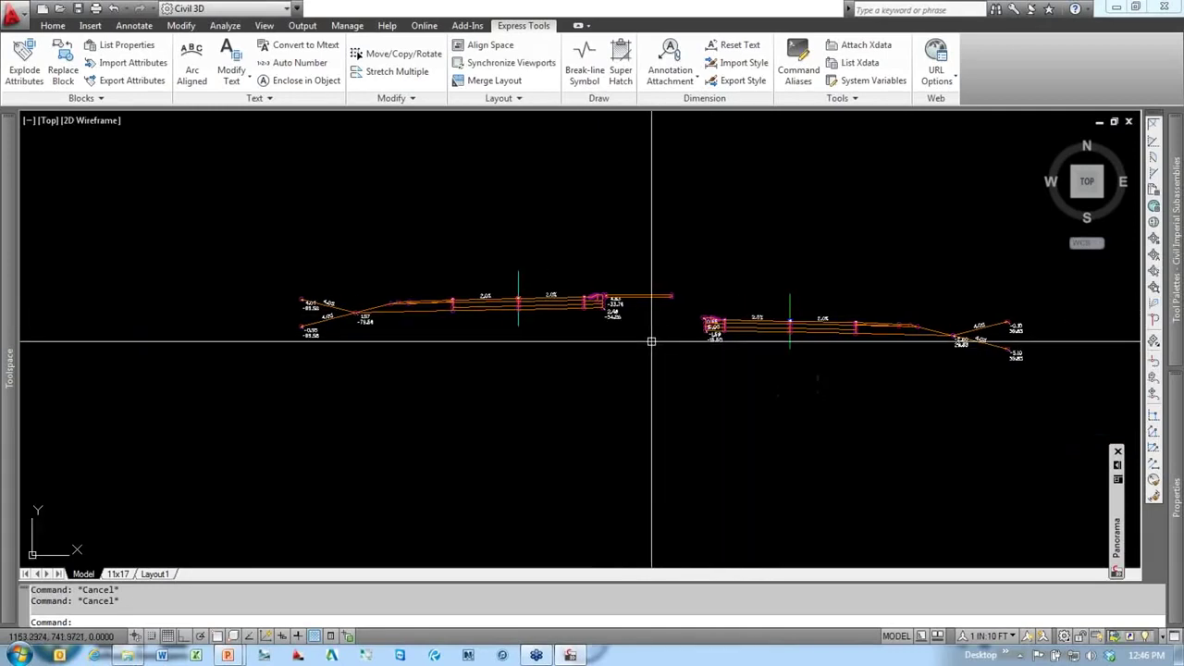
scroll(815, 417, down, 20)
scroll(638, 441, up, 3)
mouse_move(639, 440)
middle_down()
mouse_move(732, 355)
mouse_move(814, 246)
middle_up()
scroll(814, 246, down, 4)
scroll(617, 423, up, 3)
scroll(610, 423, down, 1)
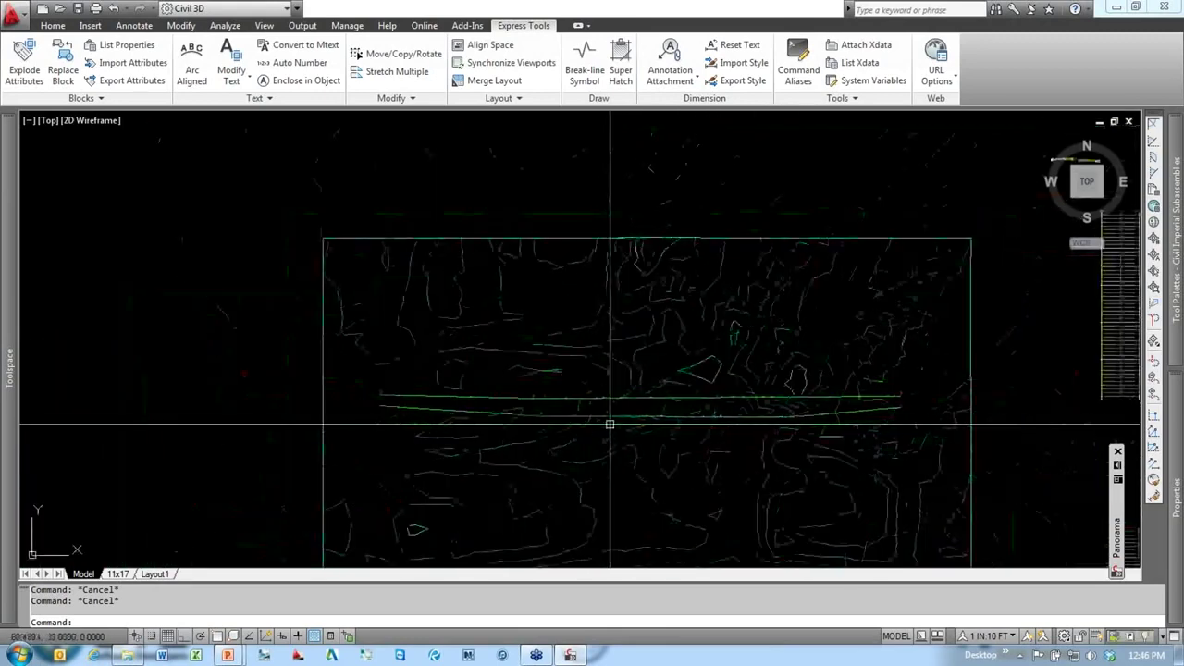
middle_drag(1067, 164, 651, 302)
scroll(652, 302, up, 6)
scroll(601, 310, up, 6)
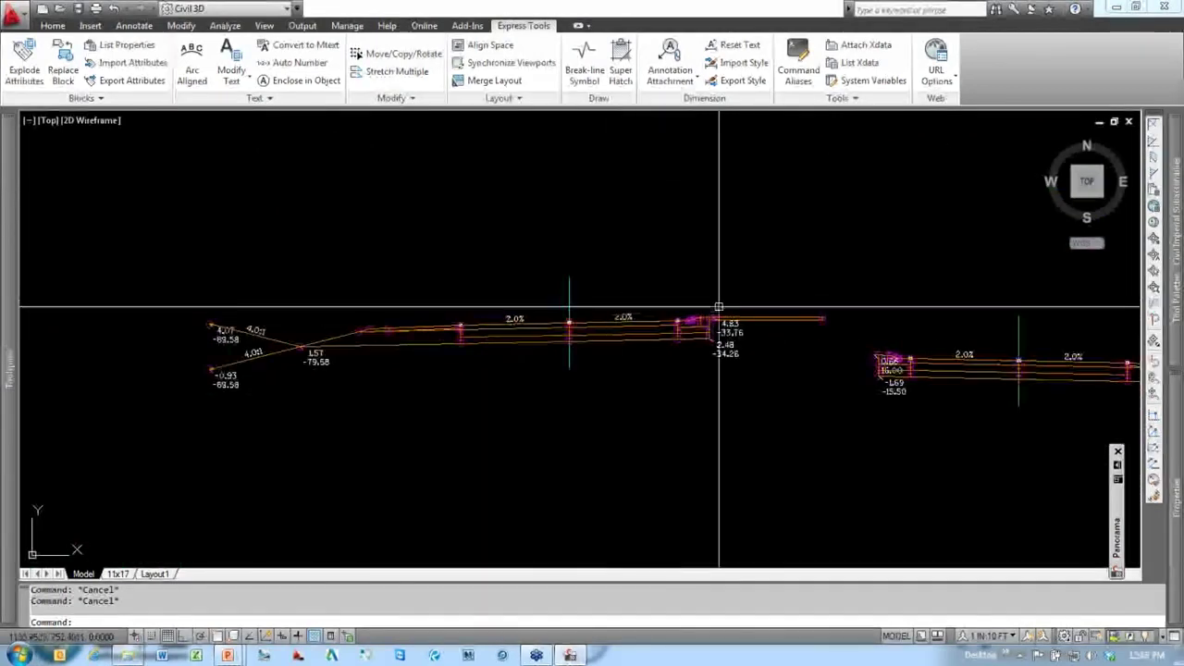
Step: Rename the assembly as 13th DIVIDED
click(569, 326)
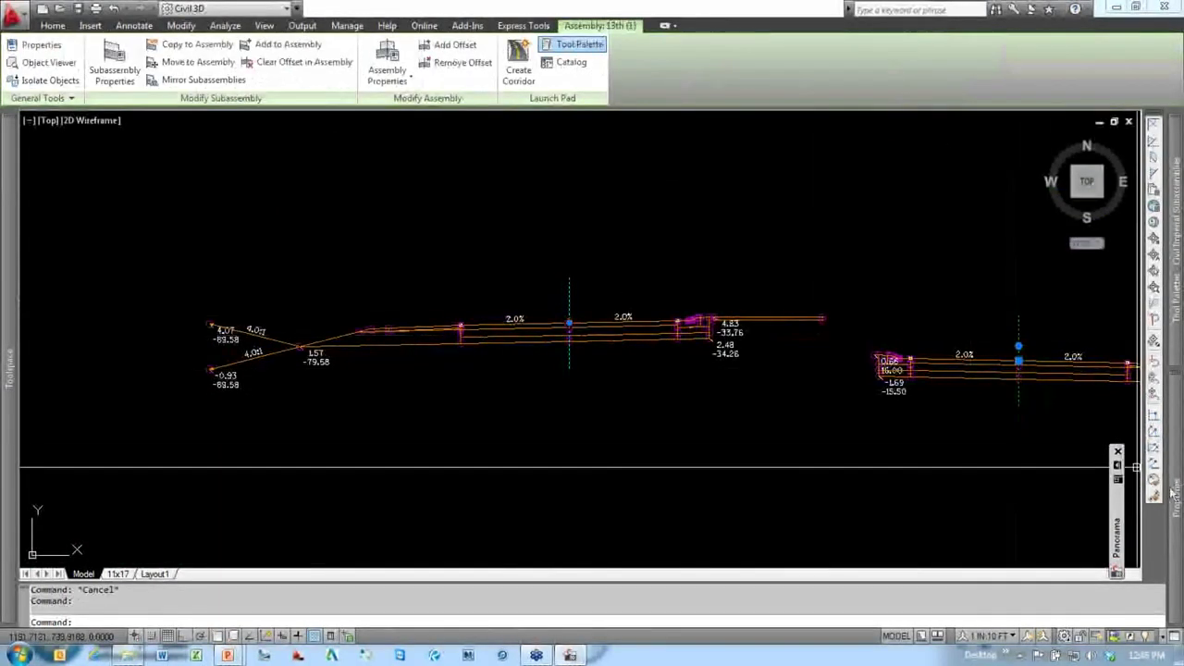
key(ctrl+1)
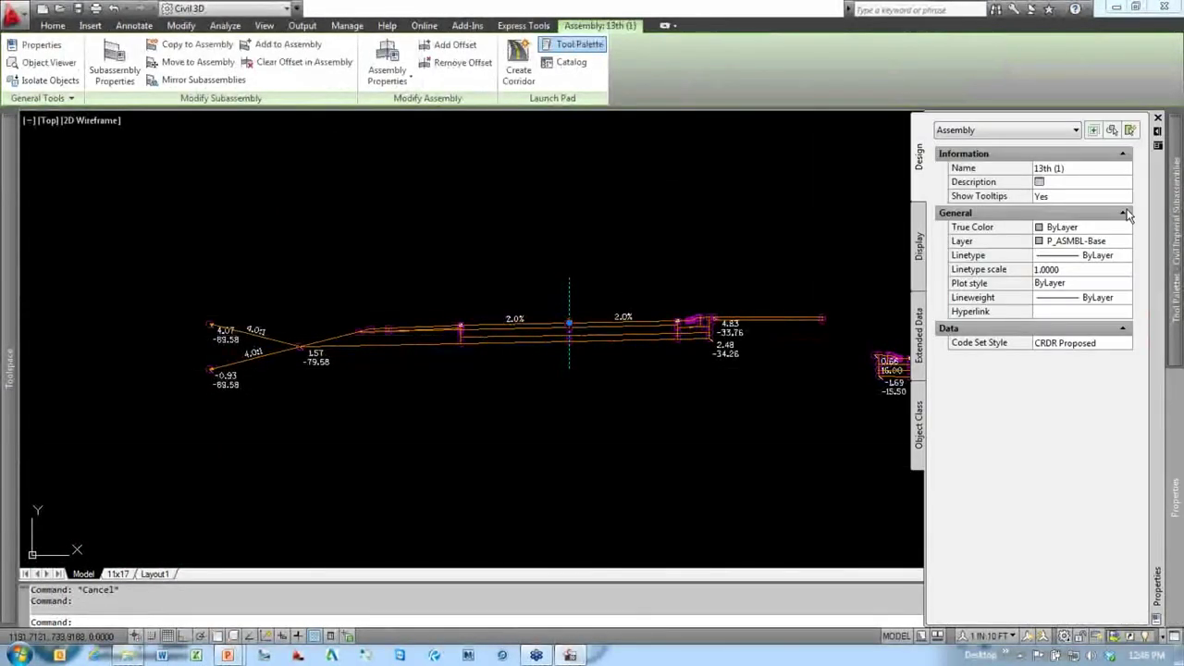
click(1072, 170)
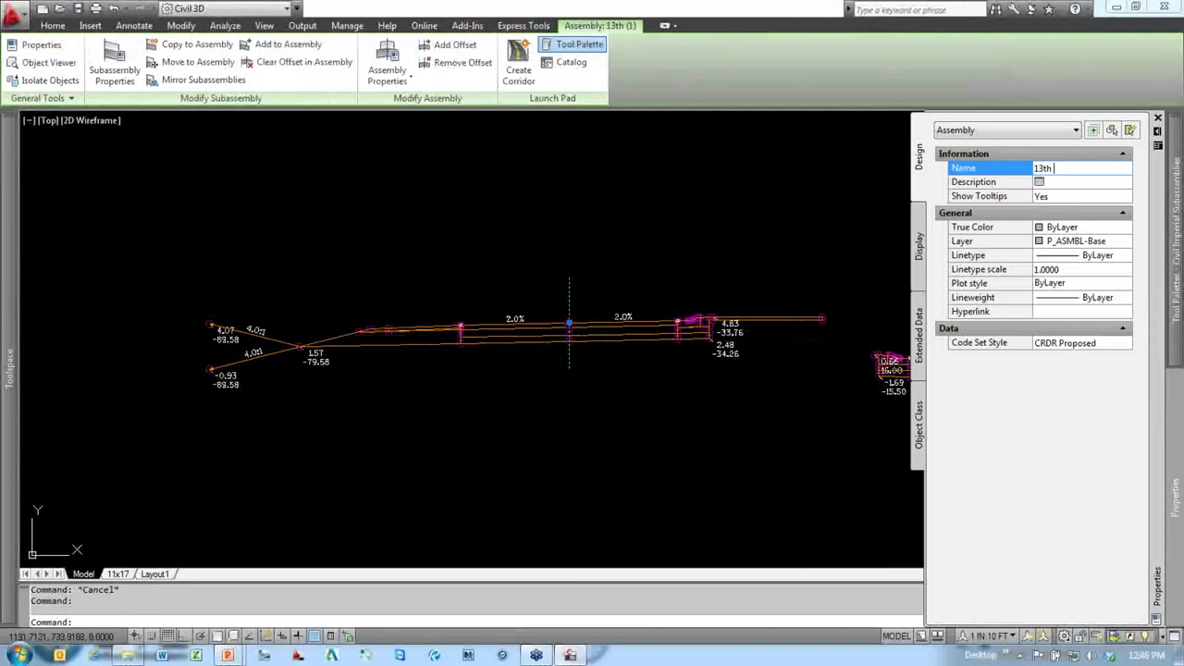
text(DIVIDED)
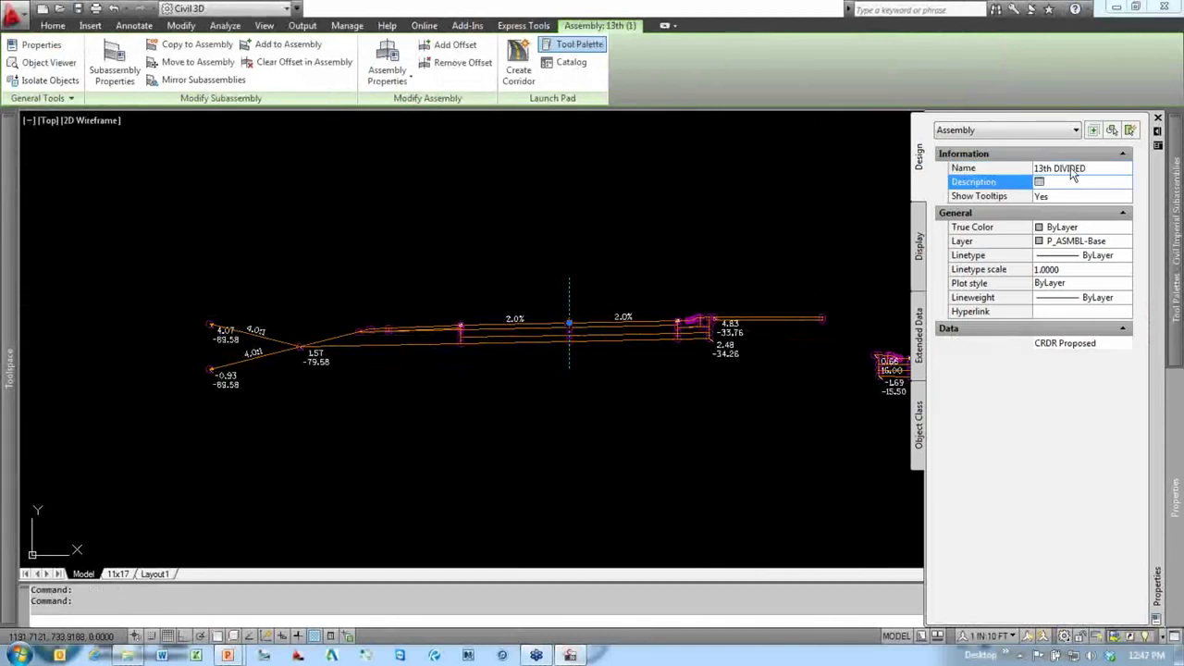
click(641, 231)
key(Escape)
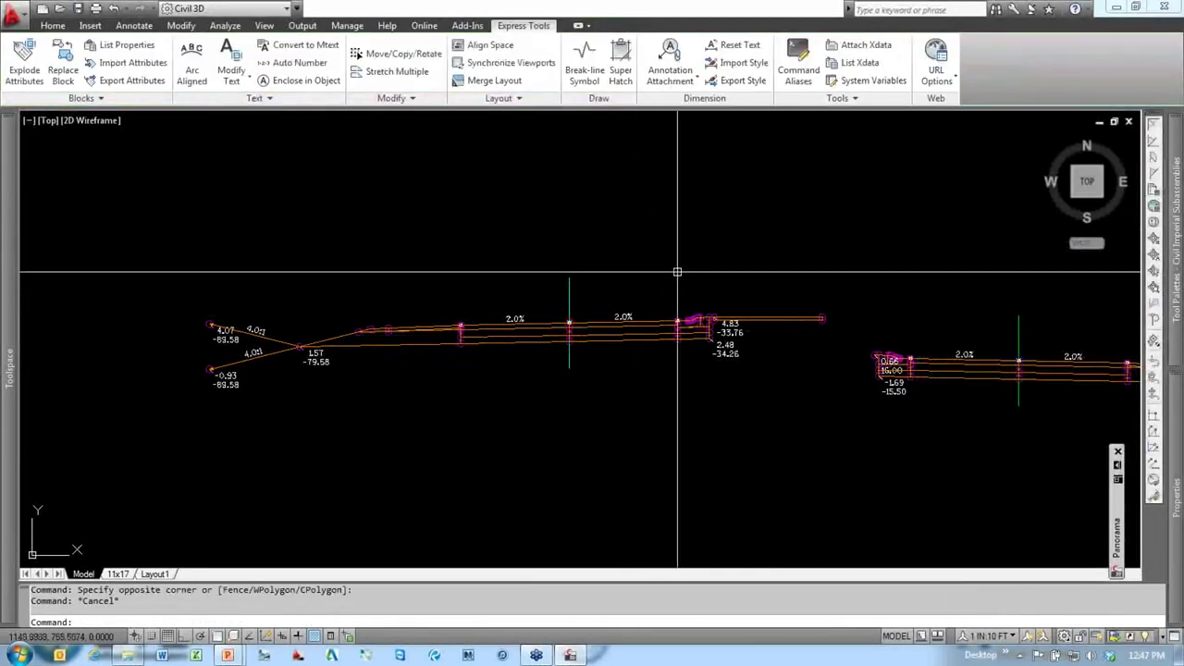
Step: Start creating a full corridor and choose 13th EB as its baseline alignment from the alignment list
middle_drag(706, 392, 624, 391)
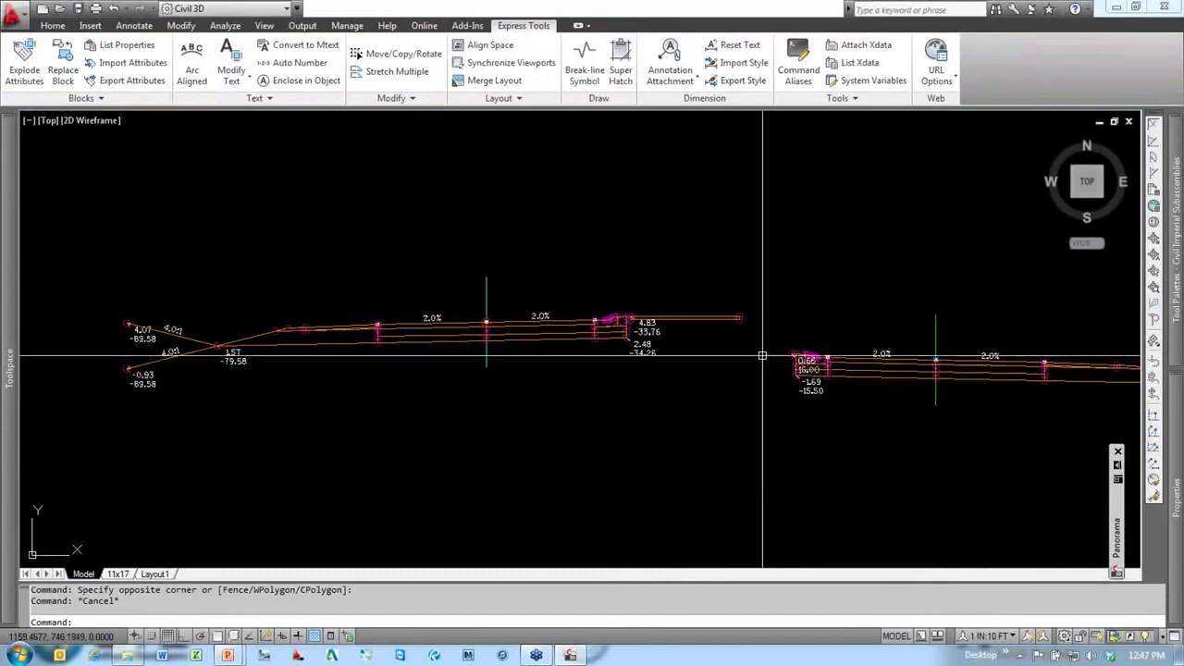
scroll(787, 356, down, 15)
scroll(480, 502, up, 6)
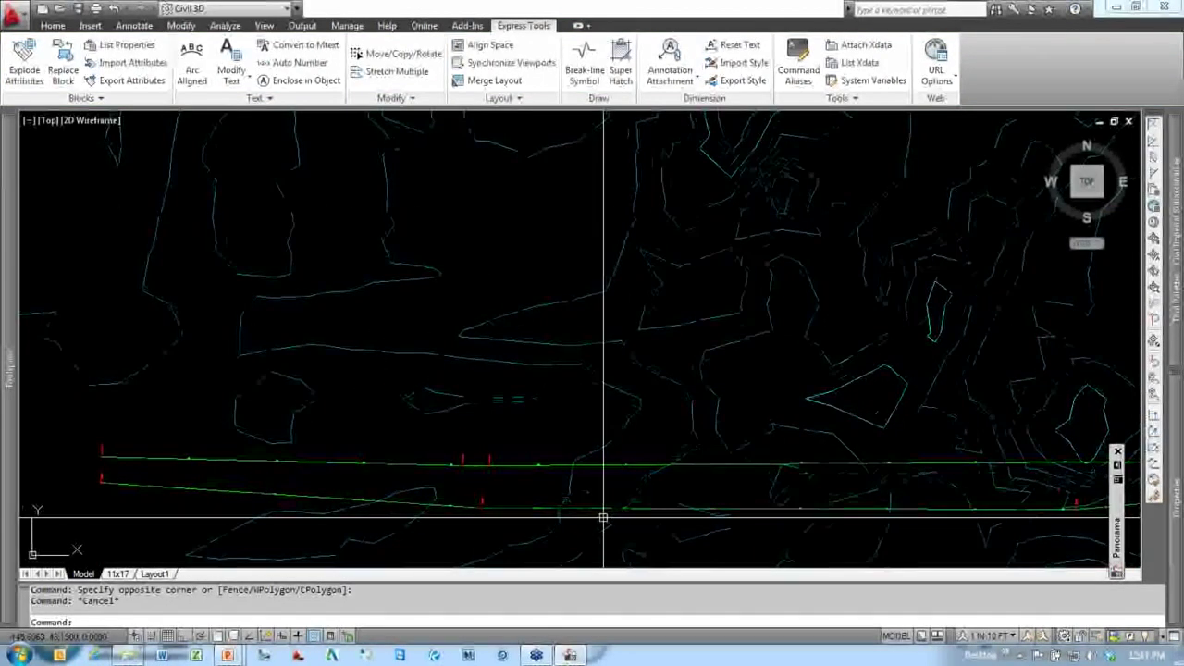
scroll(444, 397, down, 5)
scroll(534, 341, down, 3)
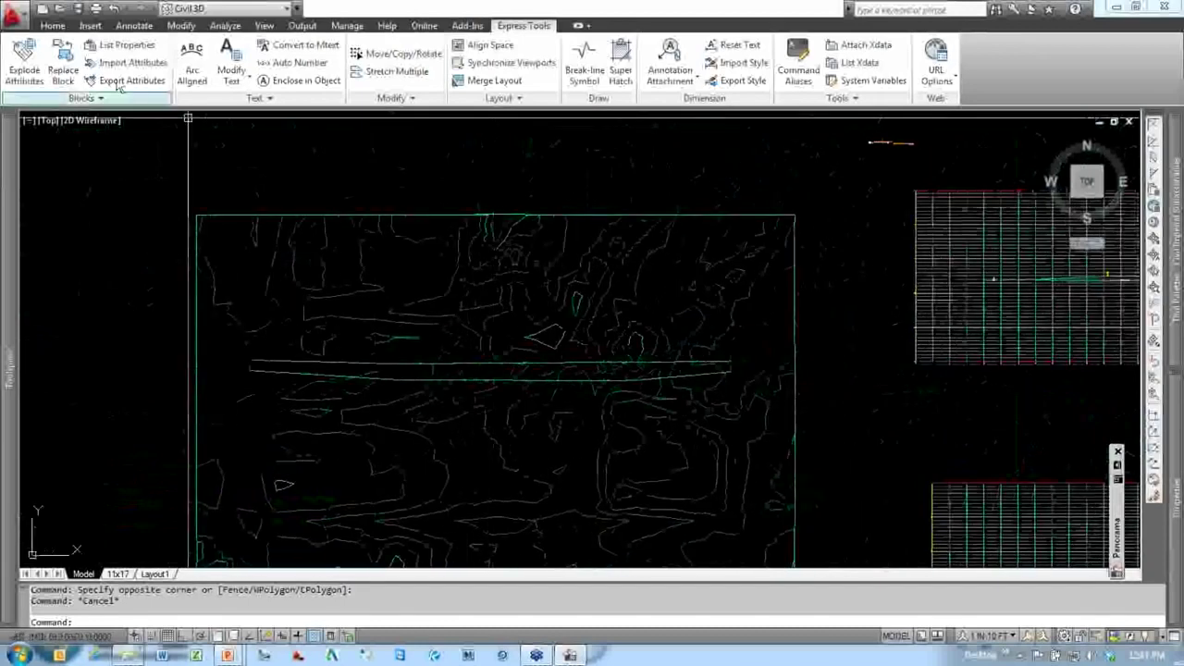
click(53, 25)
click(310, 84)
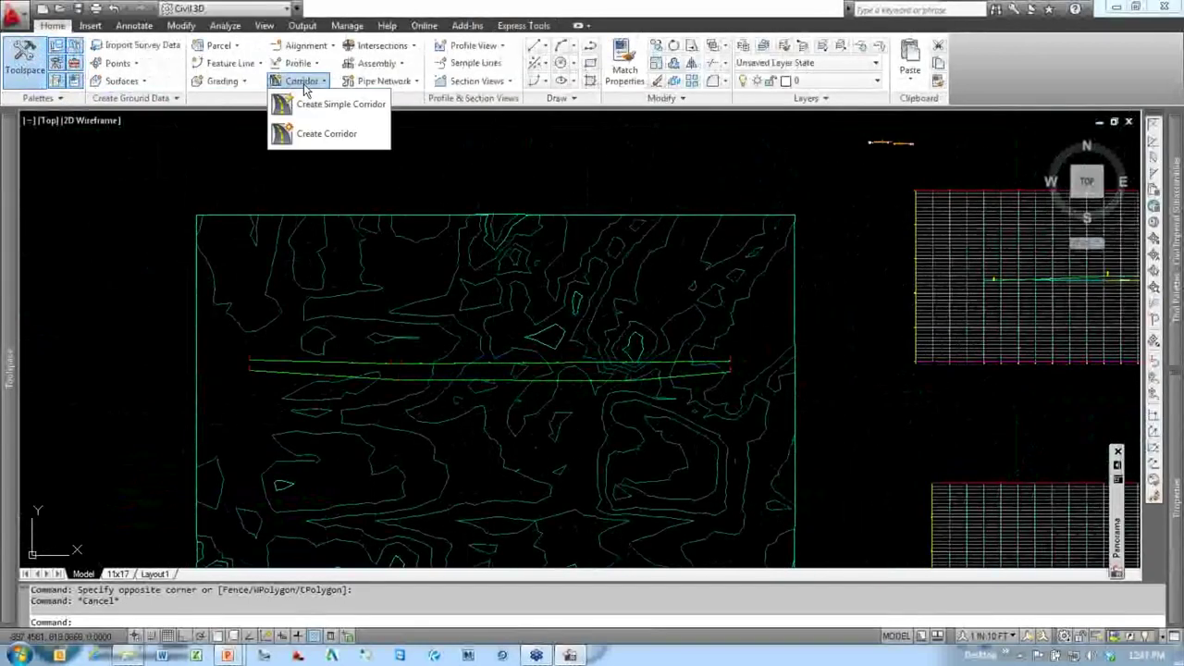
click(309, 134)
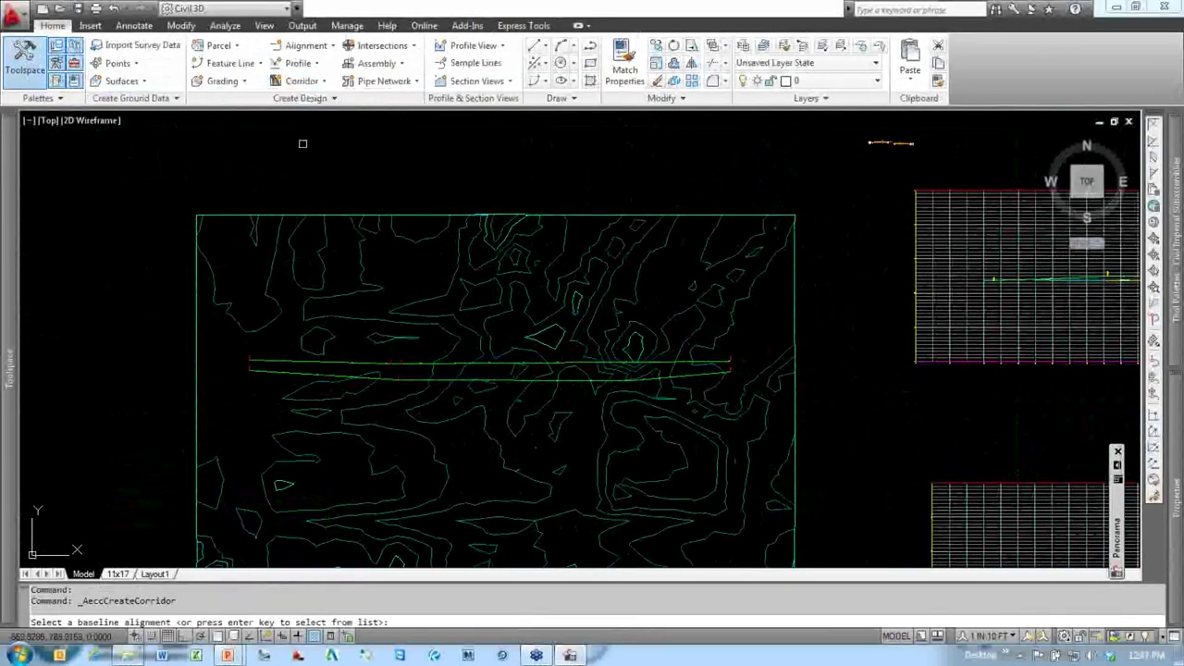
scroll(412, 358, up, 2)
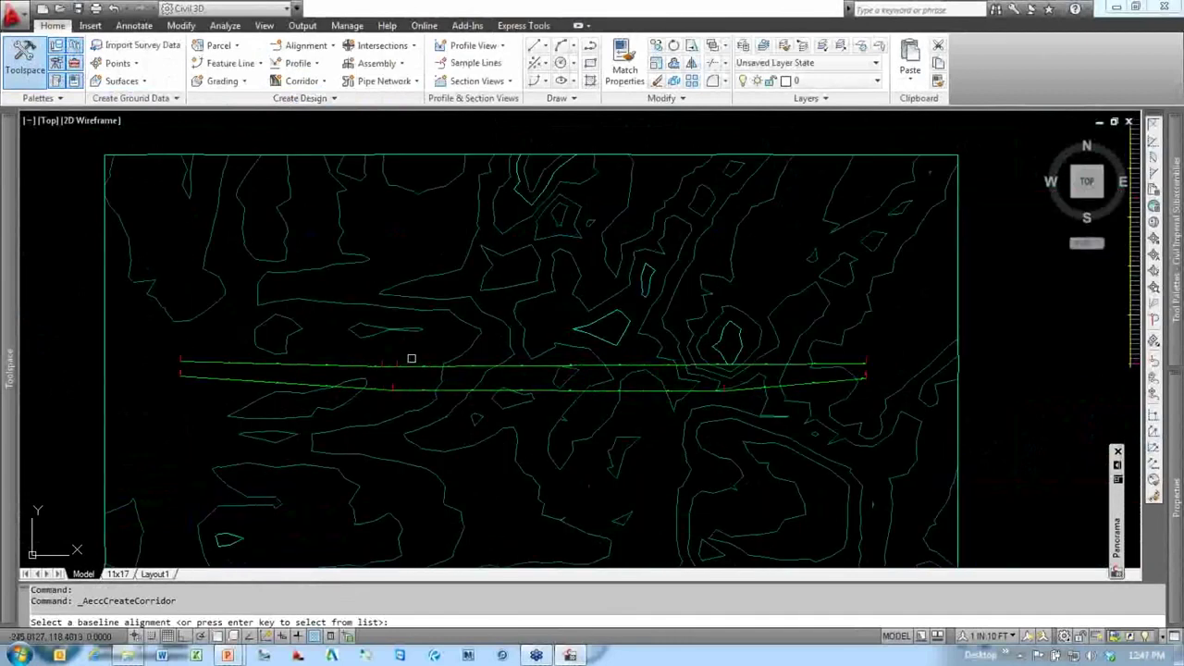
key(Return)
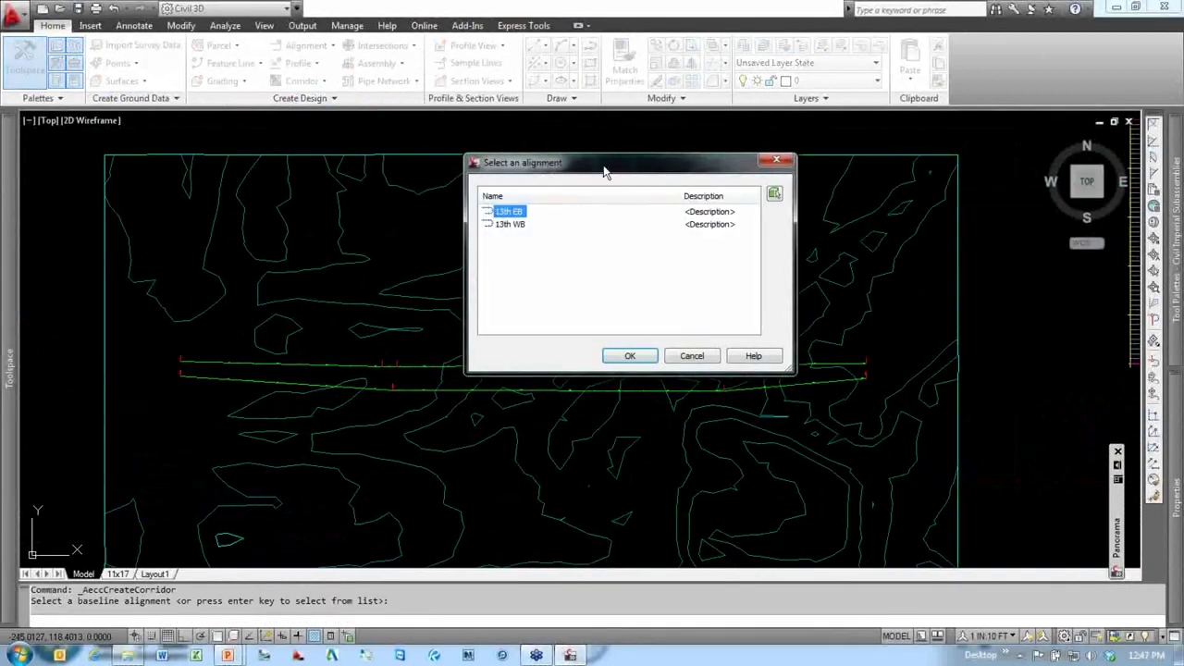
drag(605, 172, 695, 161)
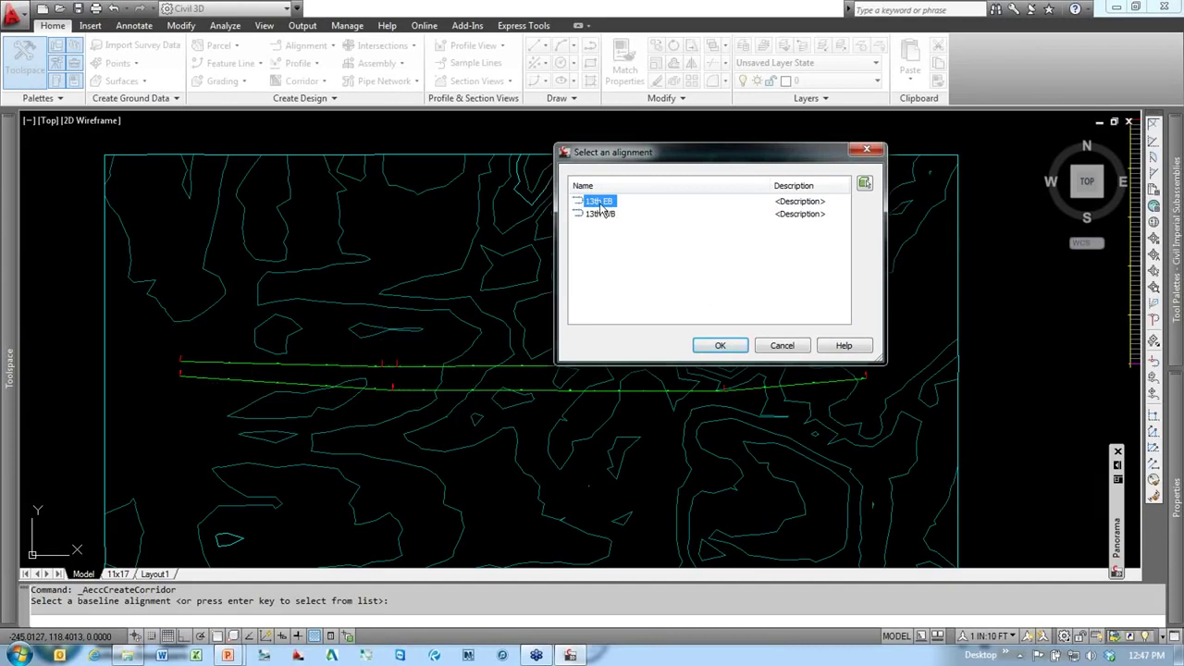
click(719, 346)
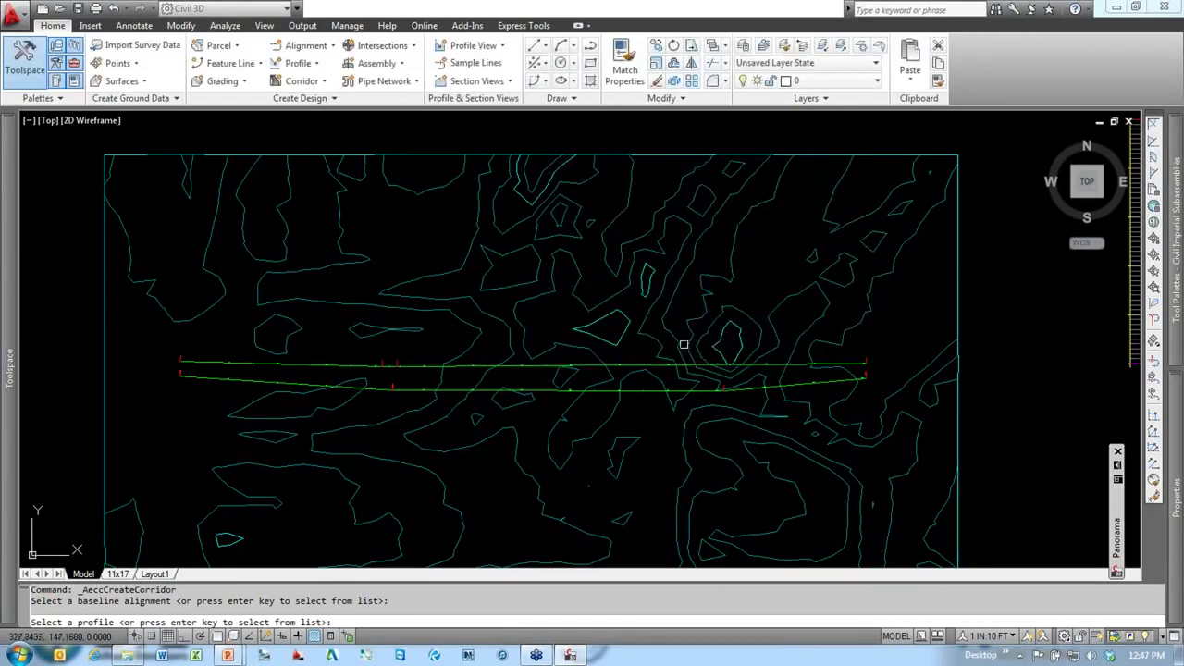
Step: Choose the 13th EB (5) profile and the 13th DIVIDED assembly for the corridor
click(598, 341)
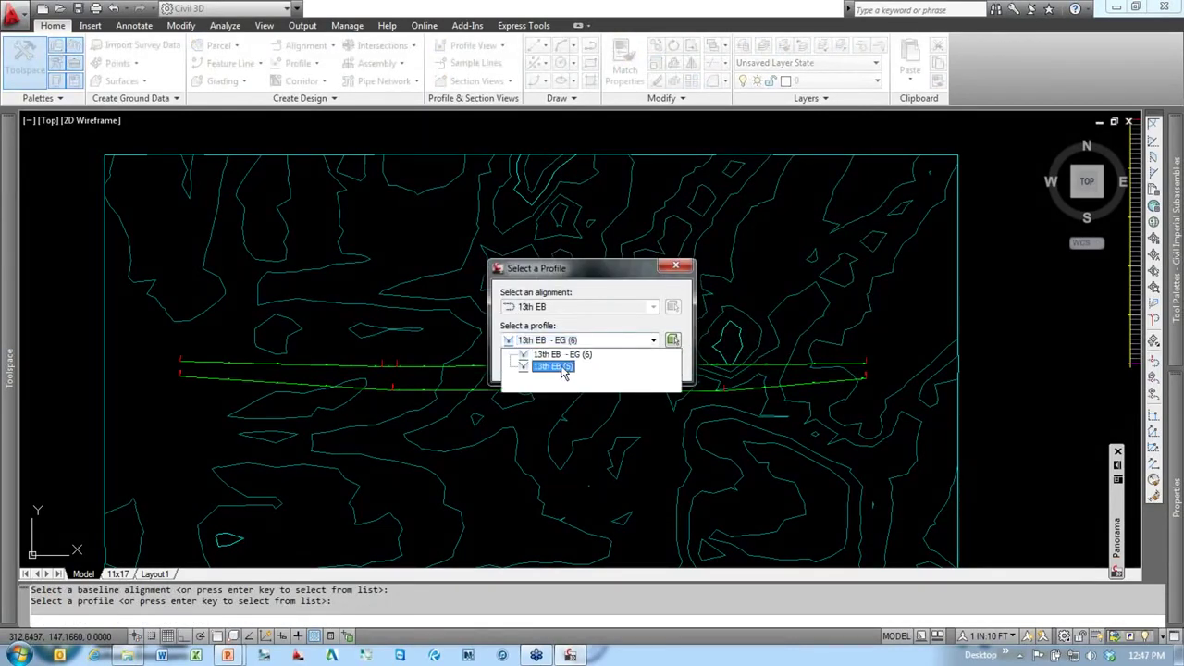
click(554, 368)
click(537, 366)
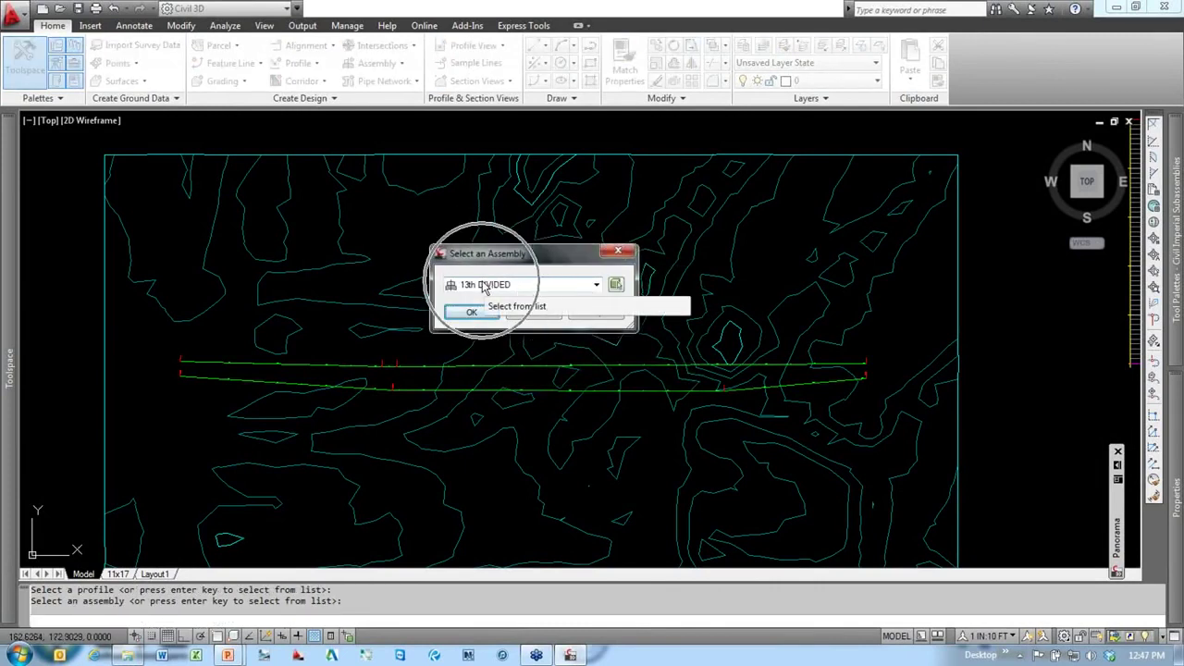
click(491, 314)
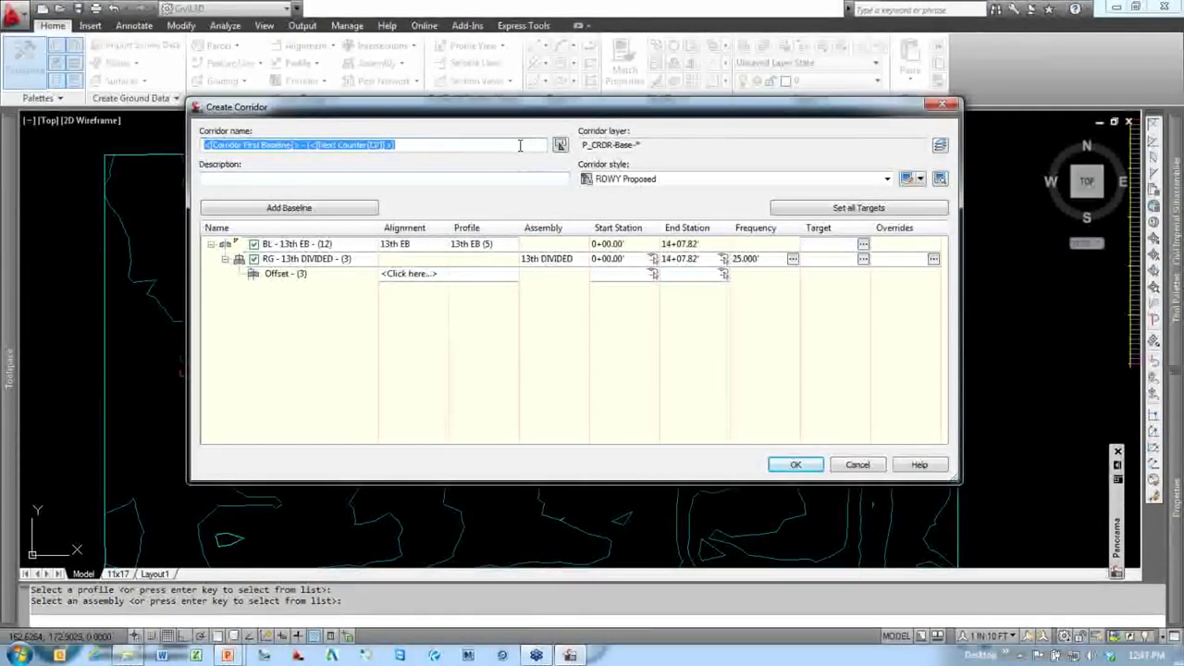
Step: Name the corridor 13 TH AVE
text(13 TH AVE)
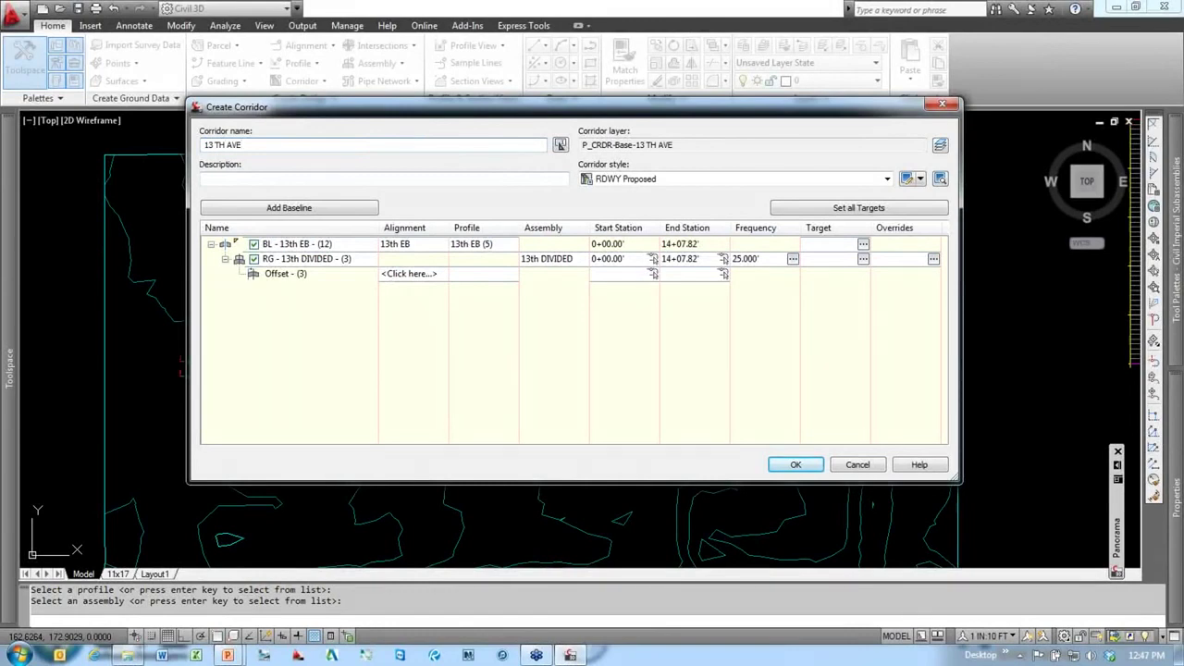
drag(524, 112, 488, 140)
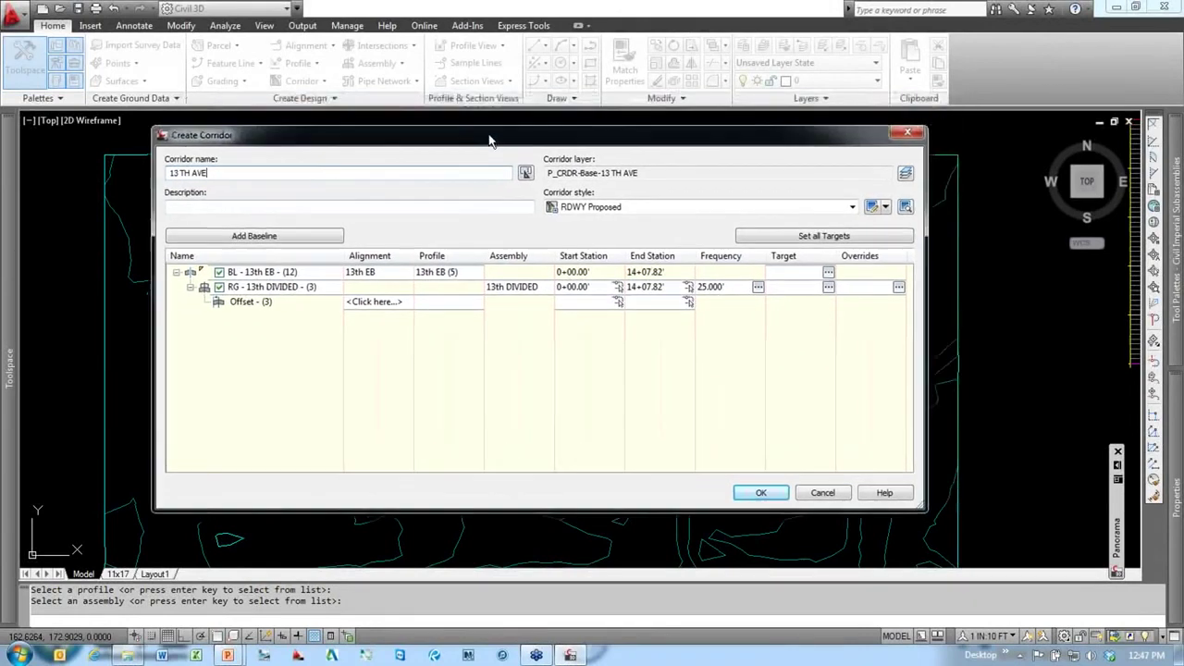
click(266, 275)
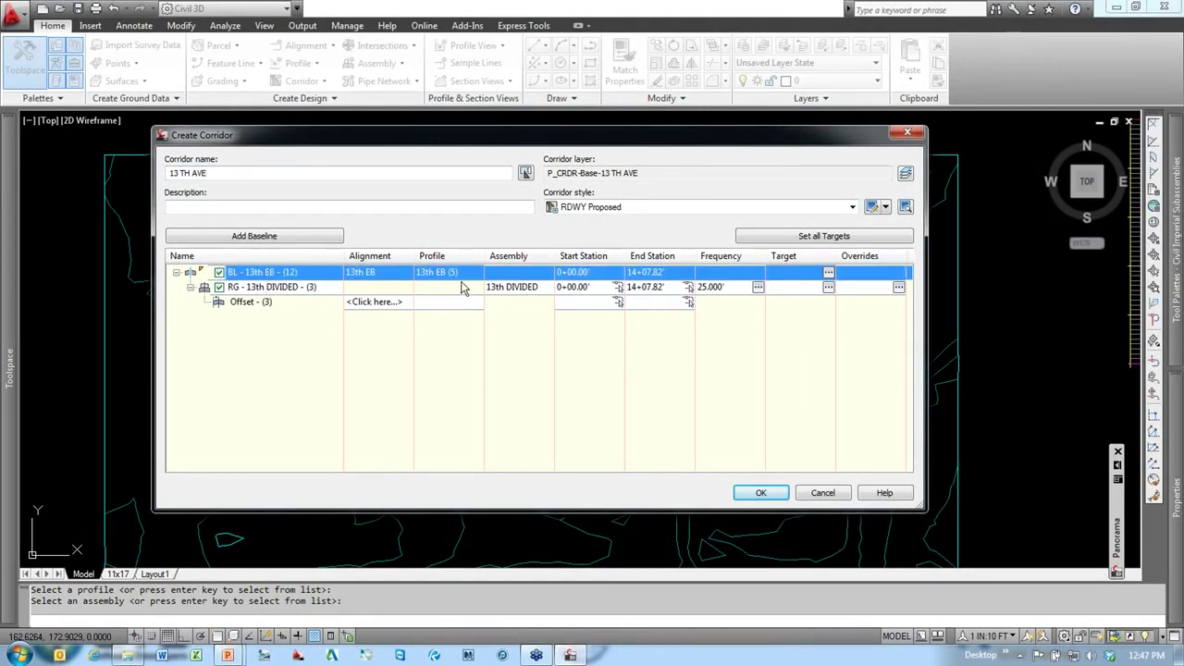
Step: Limit the 13th DIVIDED region to about station 3+72 through 11+41 by picking both stations along the alignment in plan
click(276, 289)
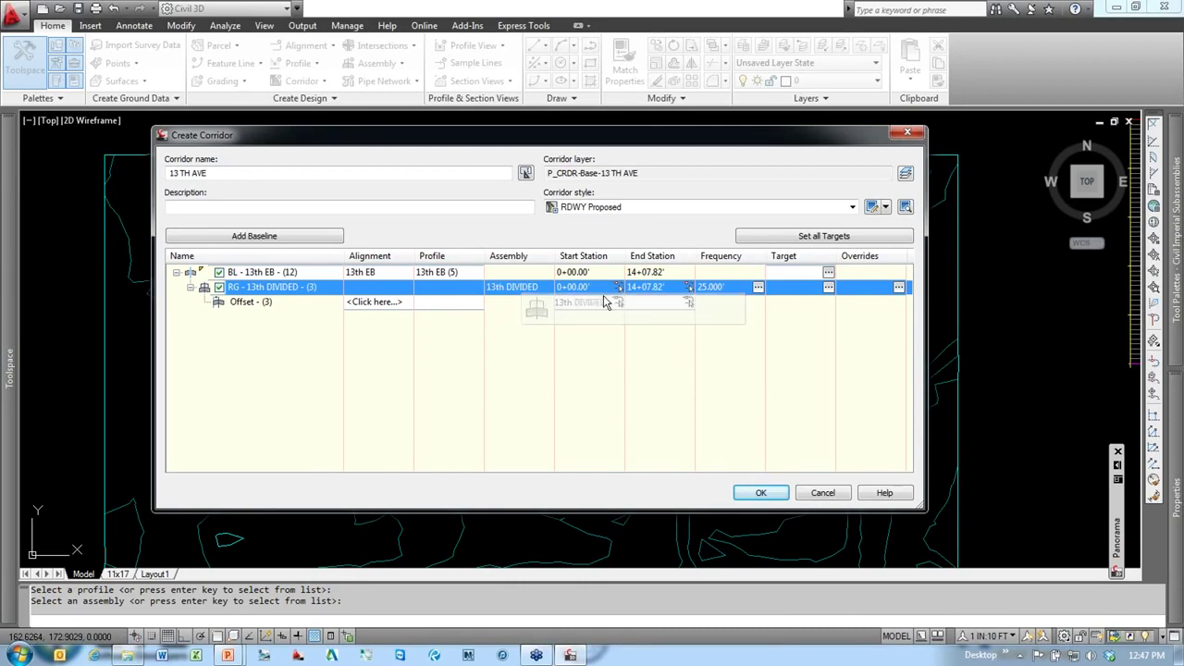
click(618, 287)
scroll(386, 359, up, 4)
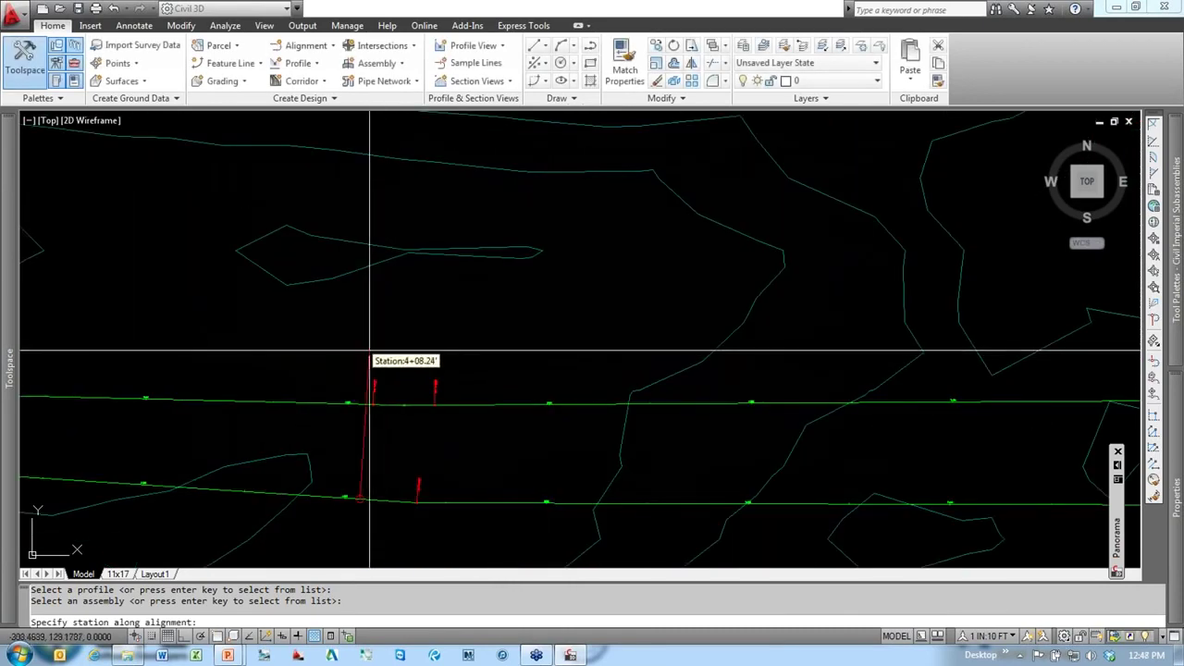
click(388, 370)
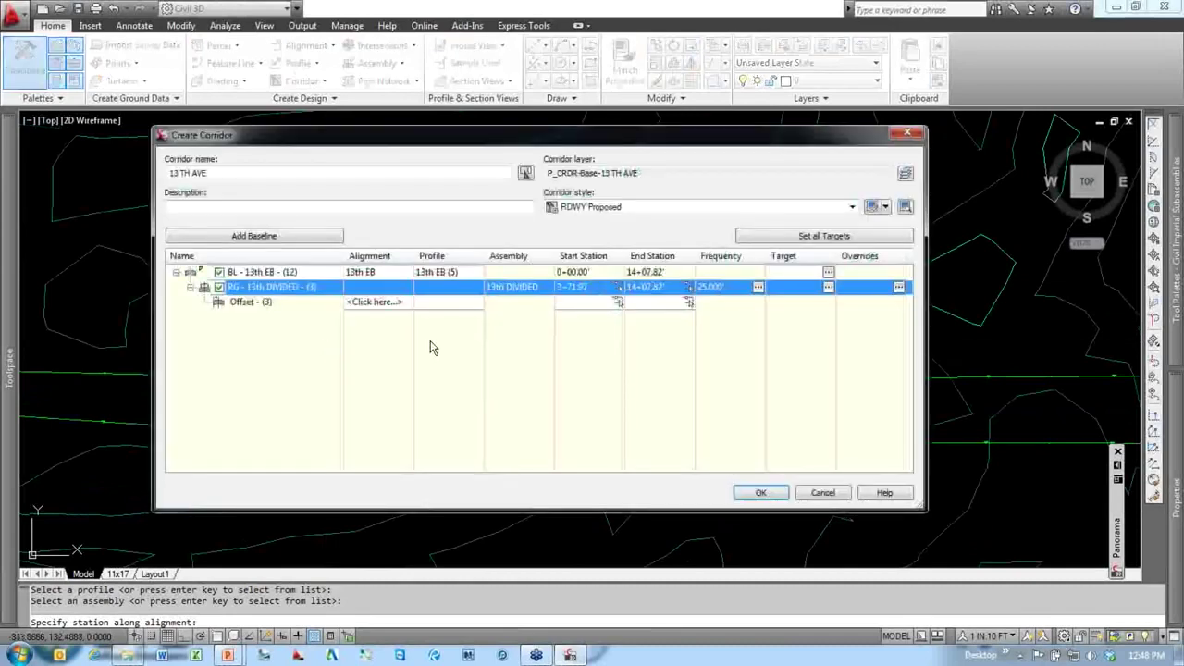
click(688, 302)
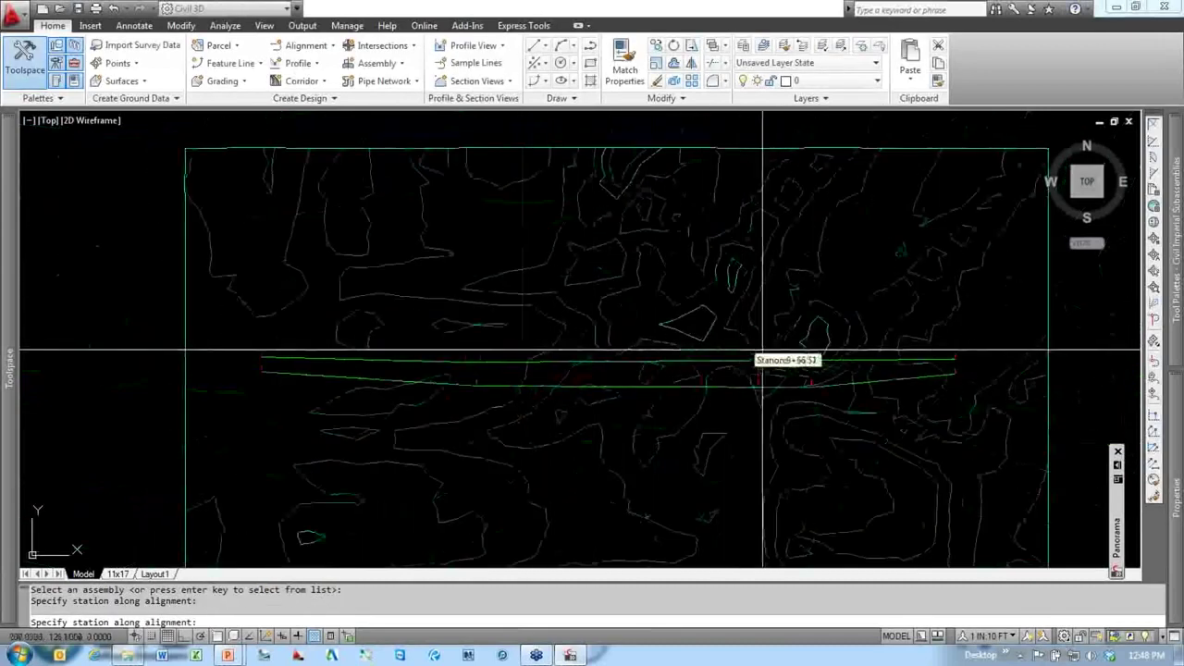
scroll(824, 353, up, 4)
click(833, 328)
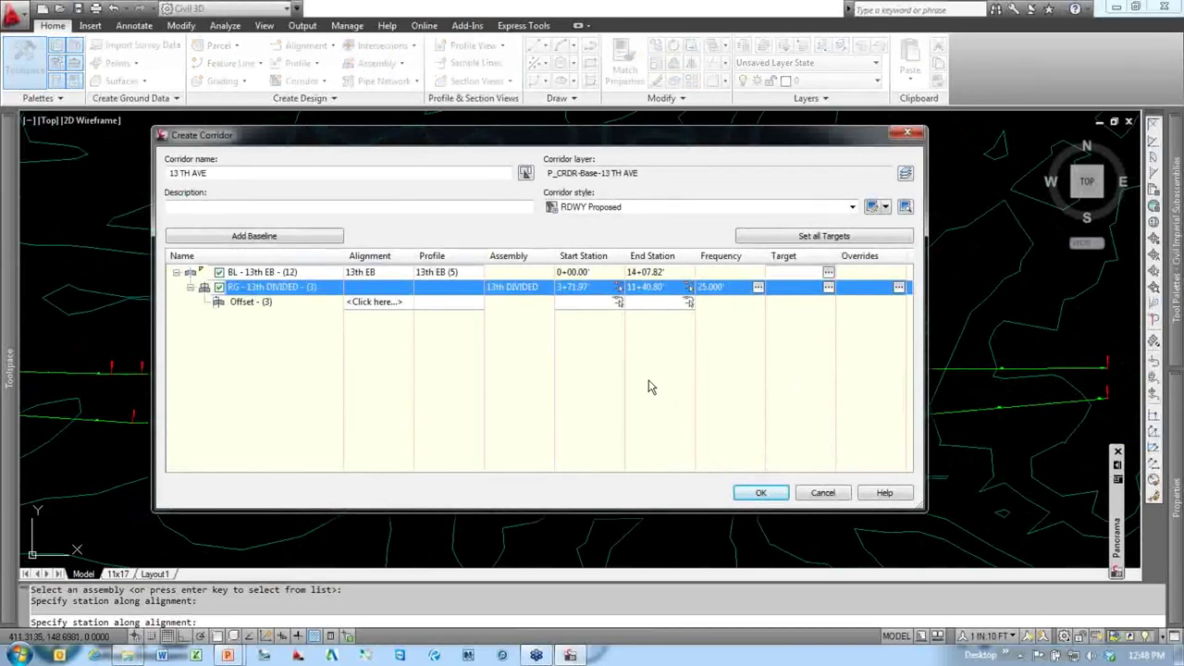
drag(656, 138, 377, 134)
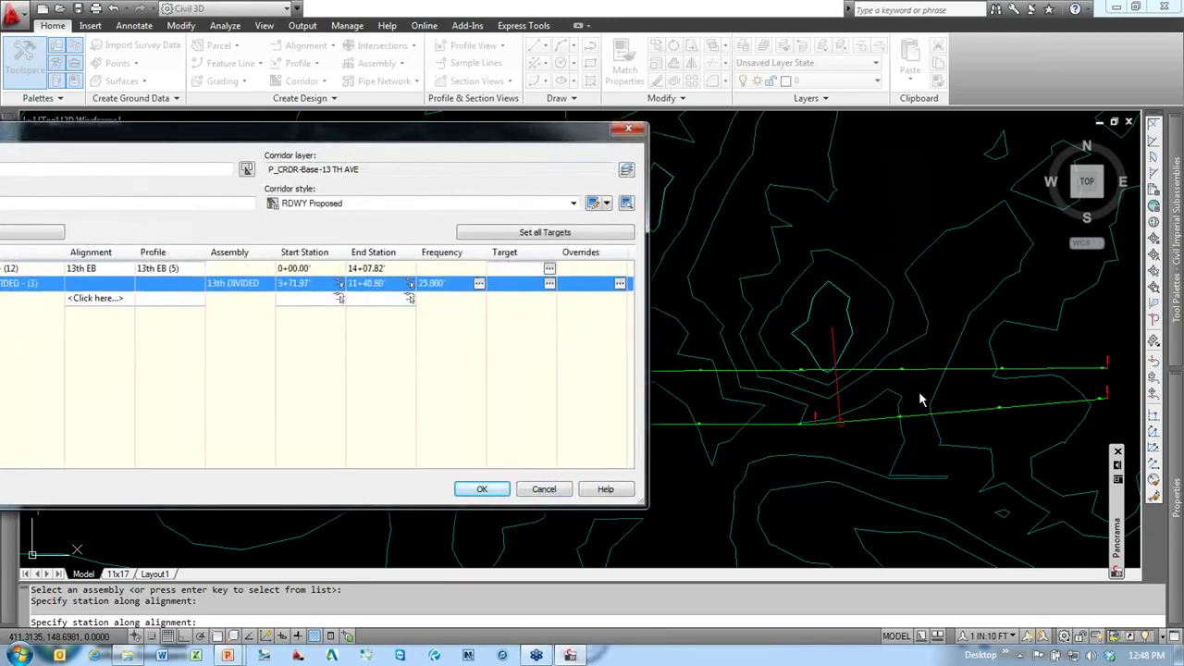
drag(467, 136, 811, 78)
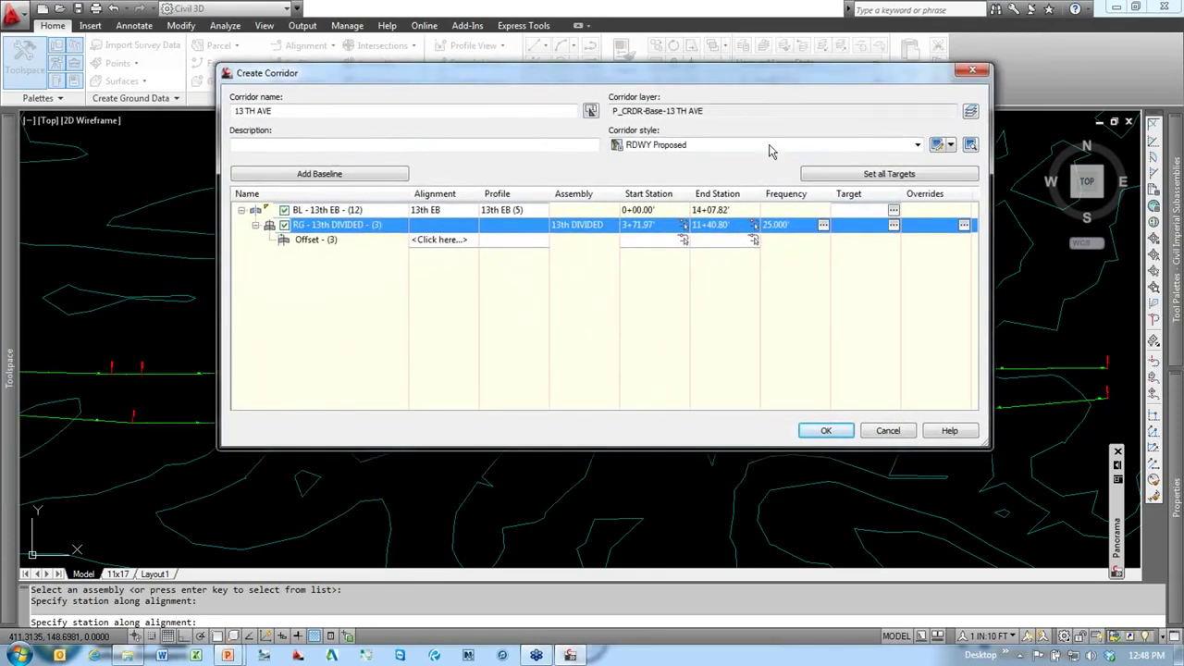
Step: Assign the 13th WB alignment and the 13th (2) profile to the region's assembly offset
click(324, 242)
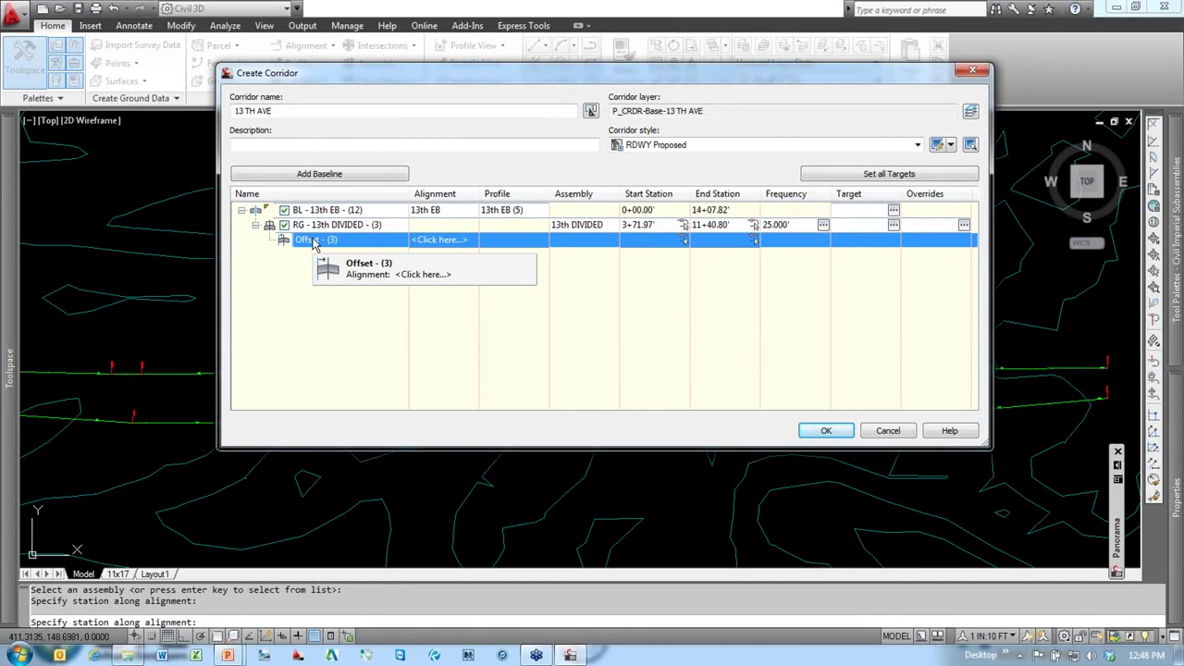
drag(523, 74, 611, 21)
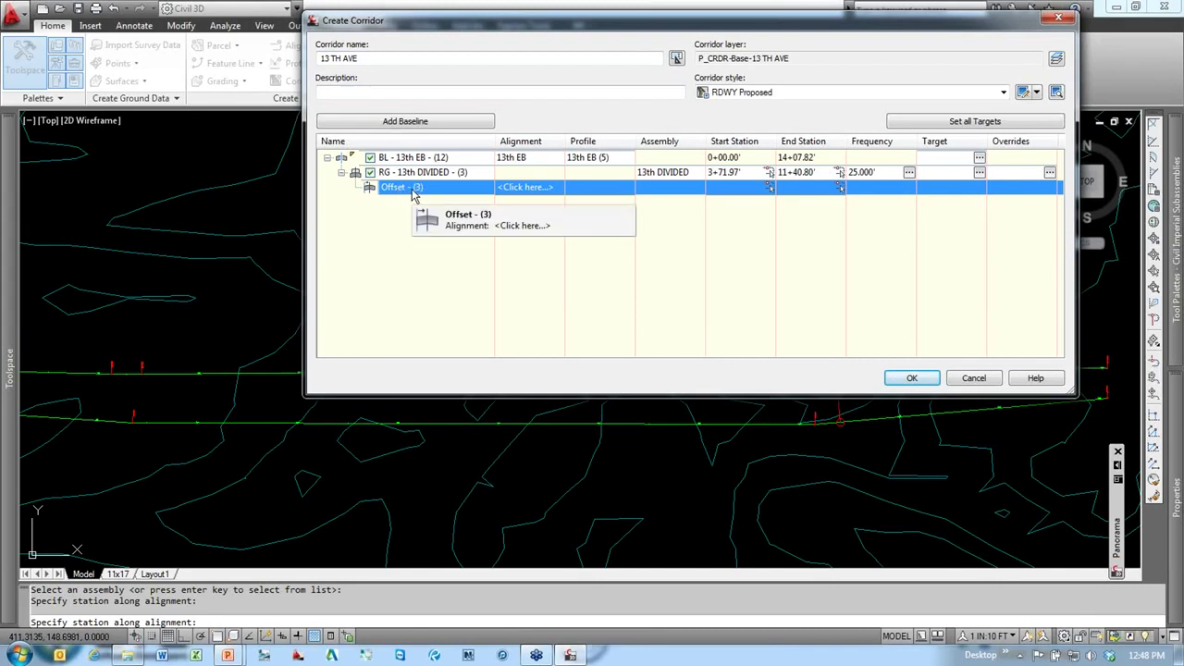
click(520, 188)
click(473, 313)
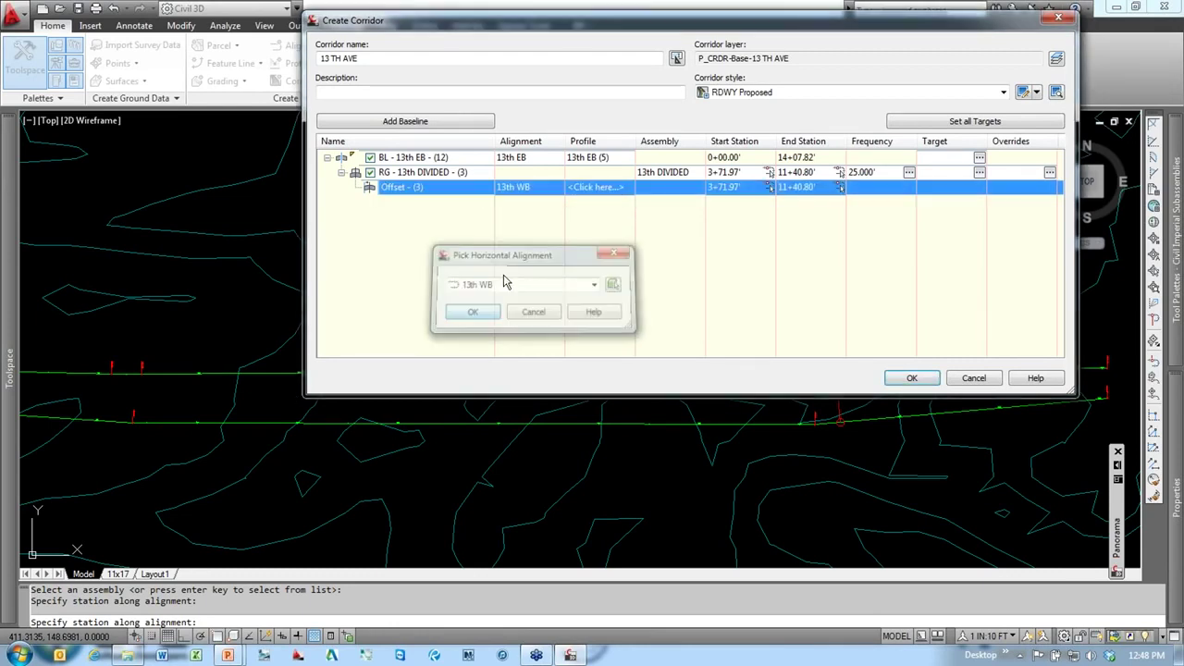
click(606, 188)
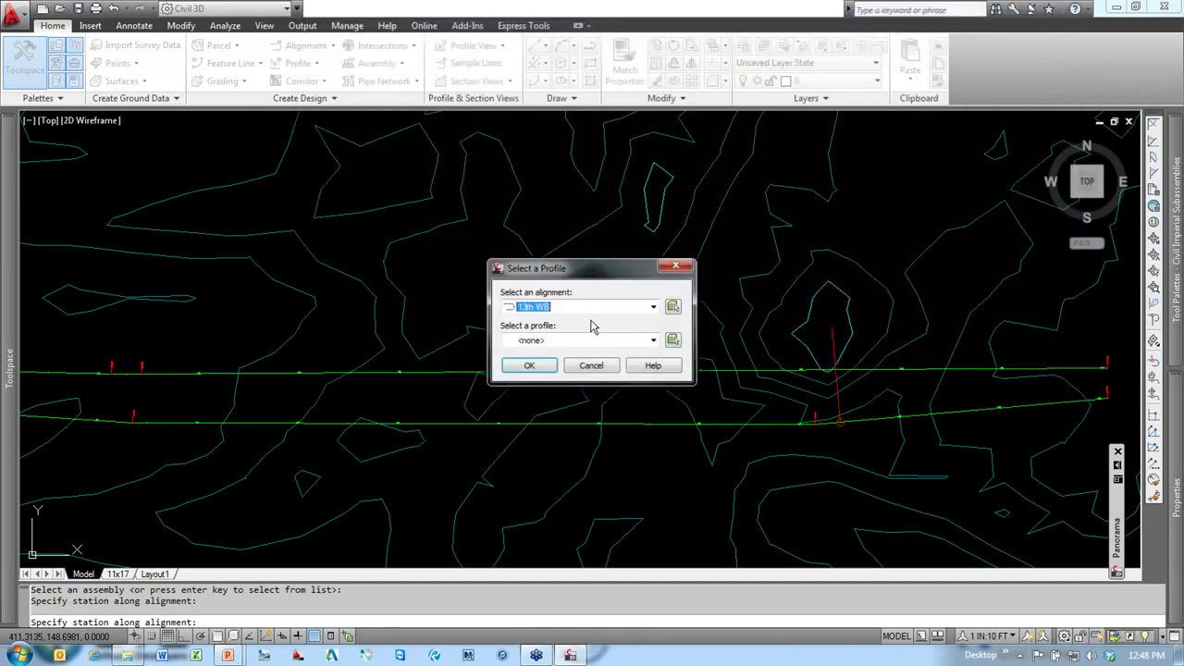
click(563, 343)
click(547, 378)
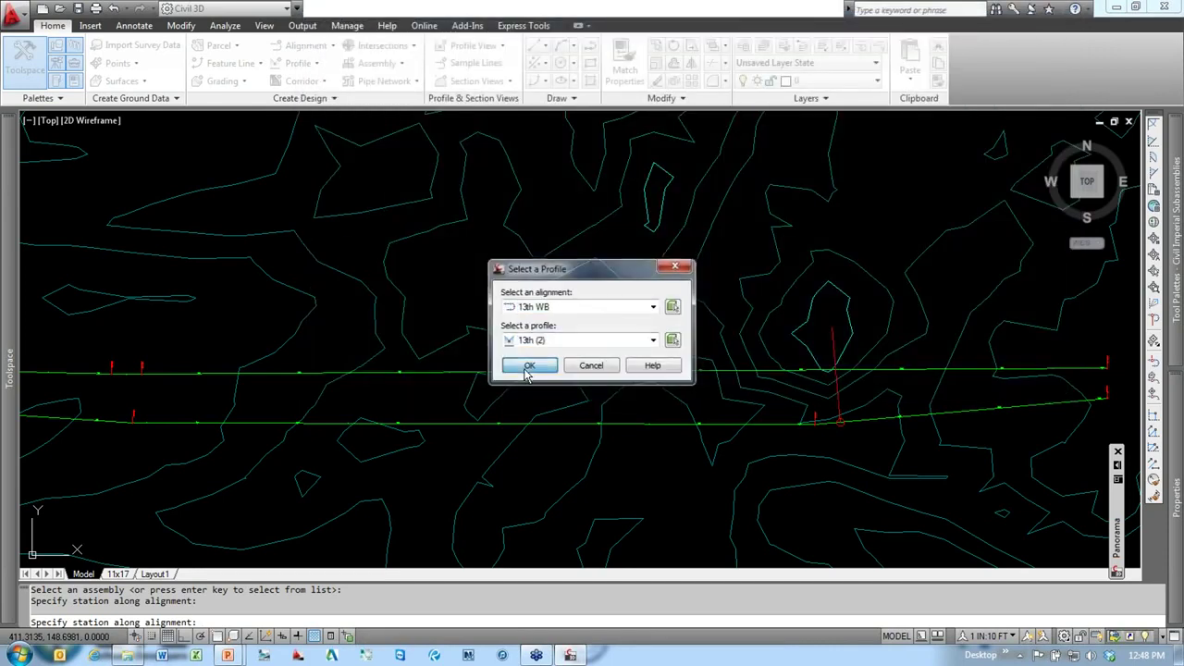
click(528, 365)
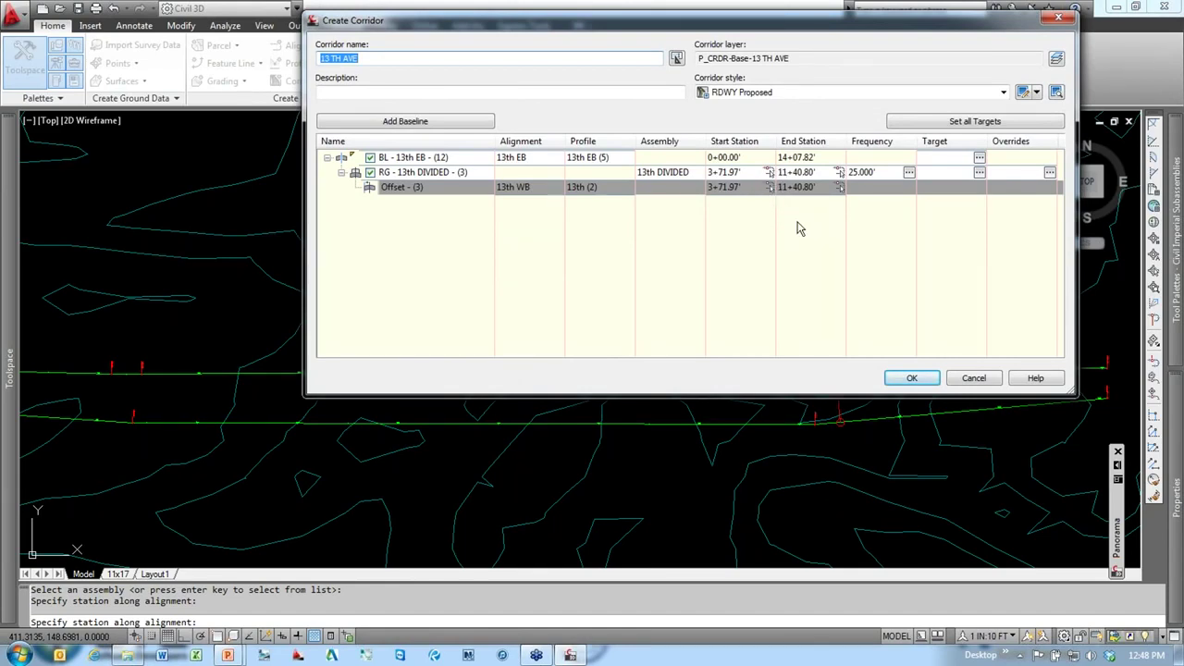
Step: Build the corridor with these settings, check it in plan, and save the drawing
click(910, 377)
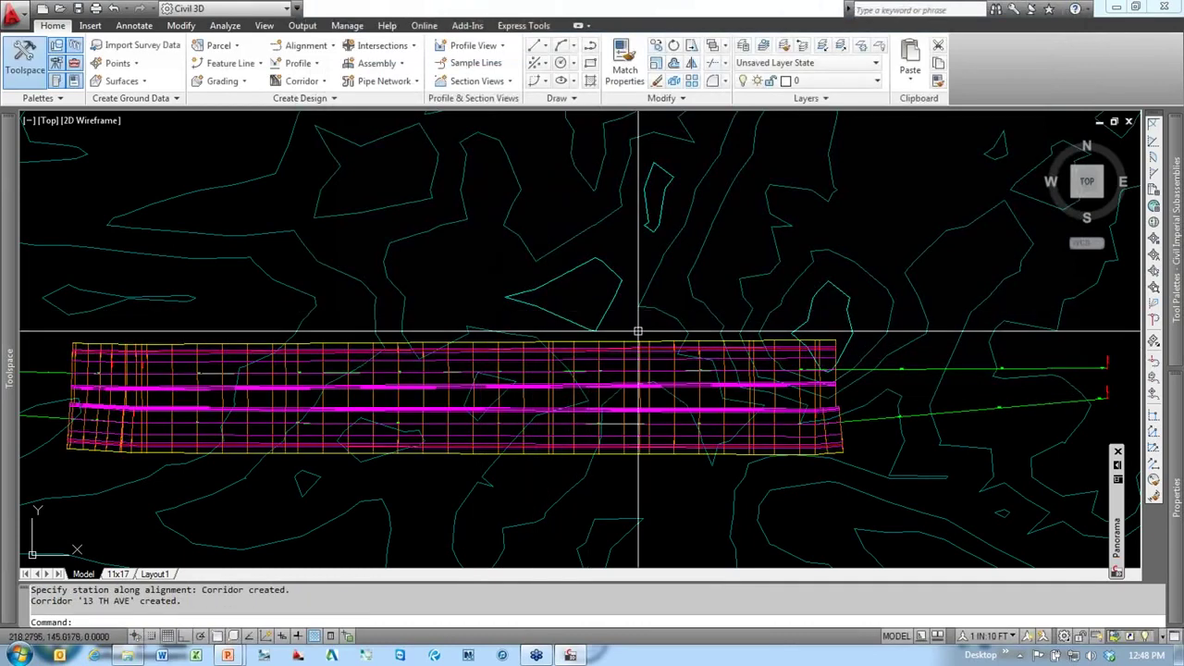
scroll(761, 422, down, 2)
scroll(608, 405, up, 3)
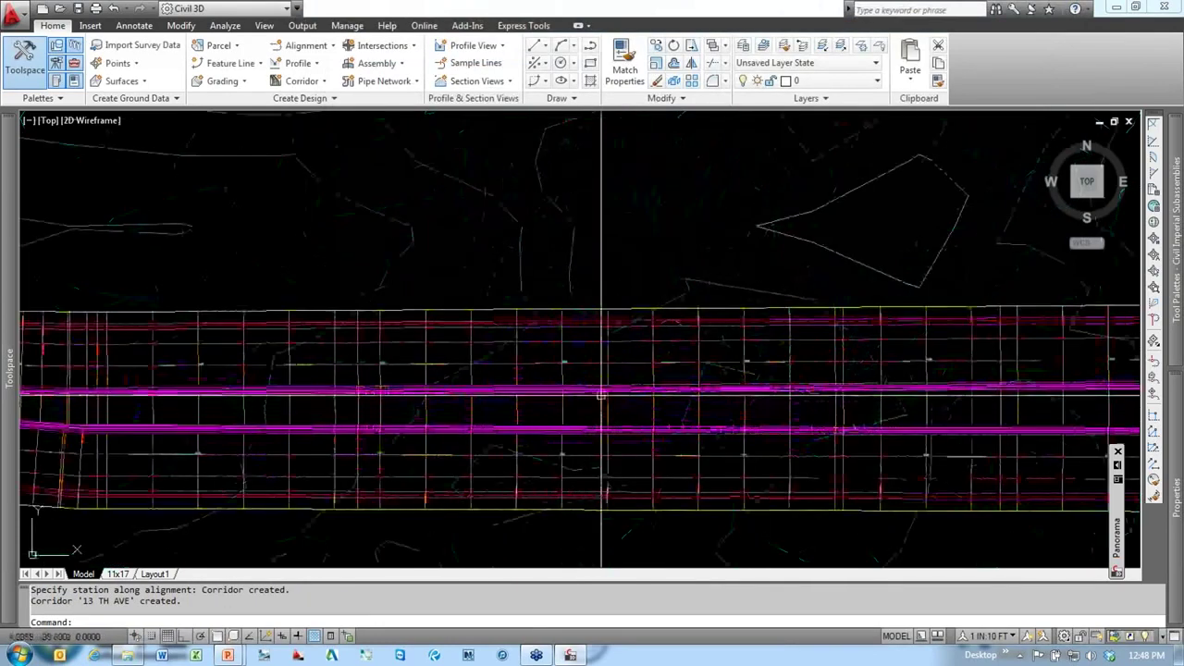
scroll(611, 370, down, 2)
key(Escape)
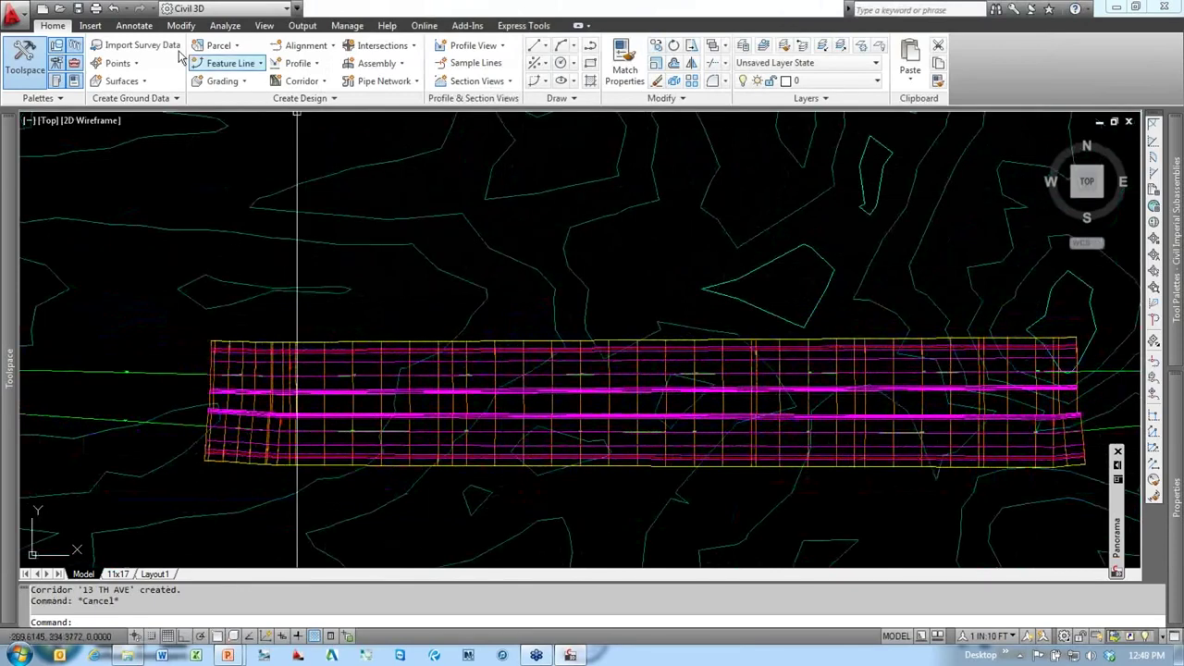
click(78, 8)
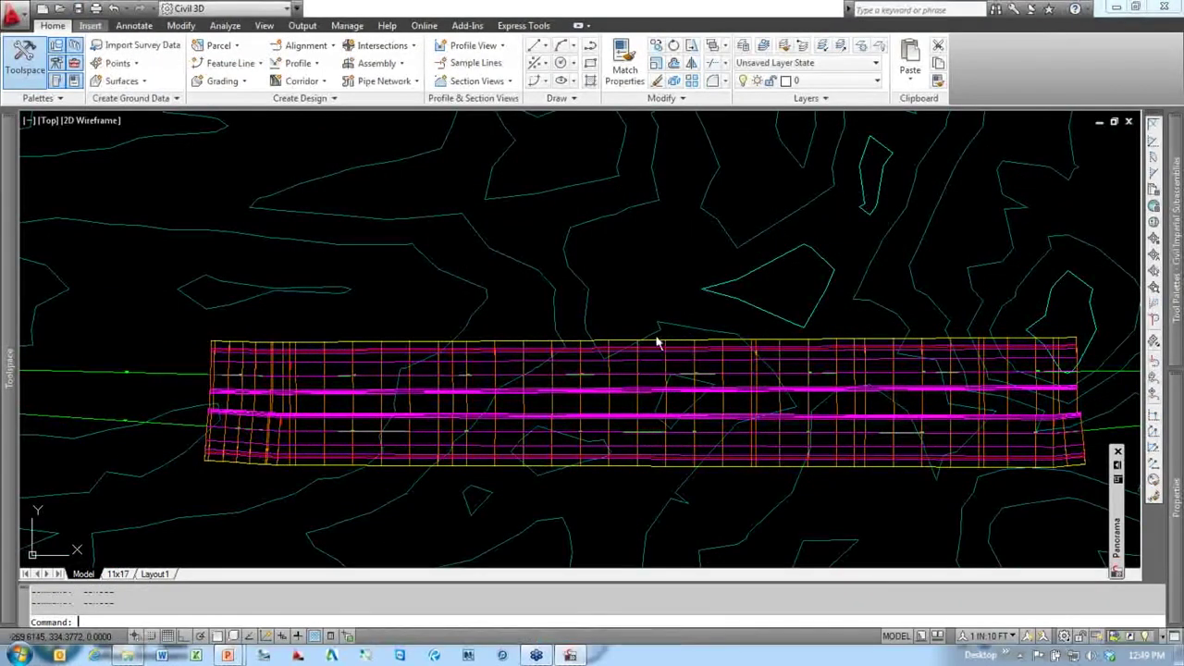
Step: Open the 13 TH AVE corridor in the Section Editor and make its plan viewport active
click(580, 396)
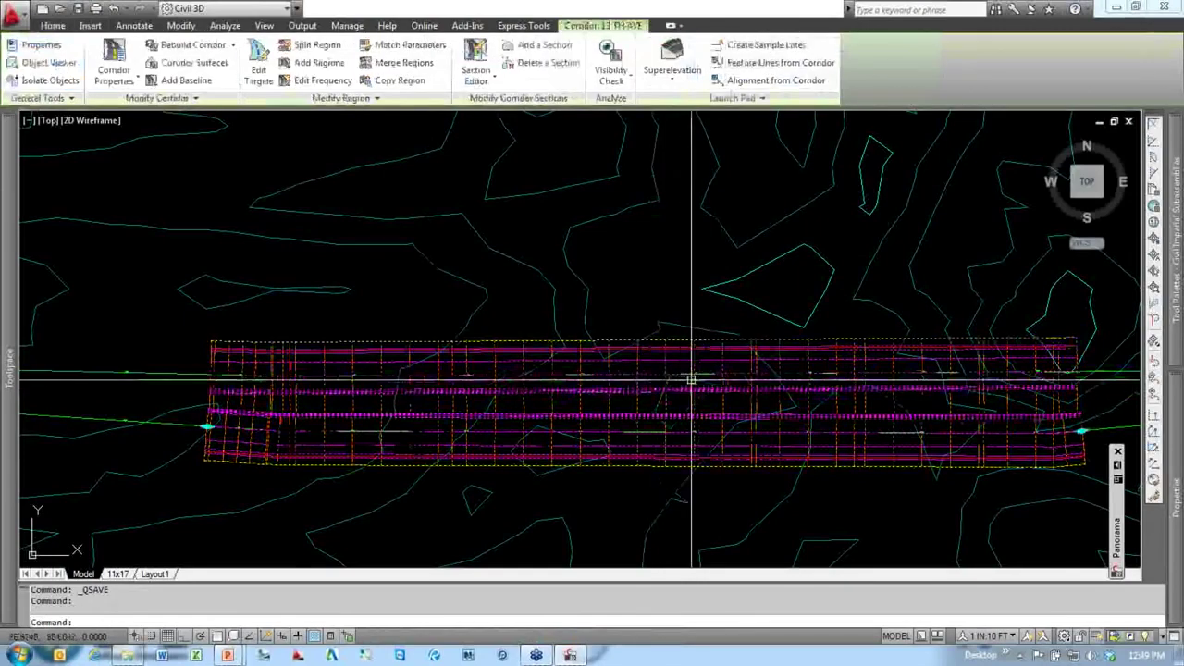
click(476, 63)
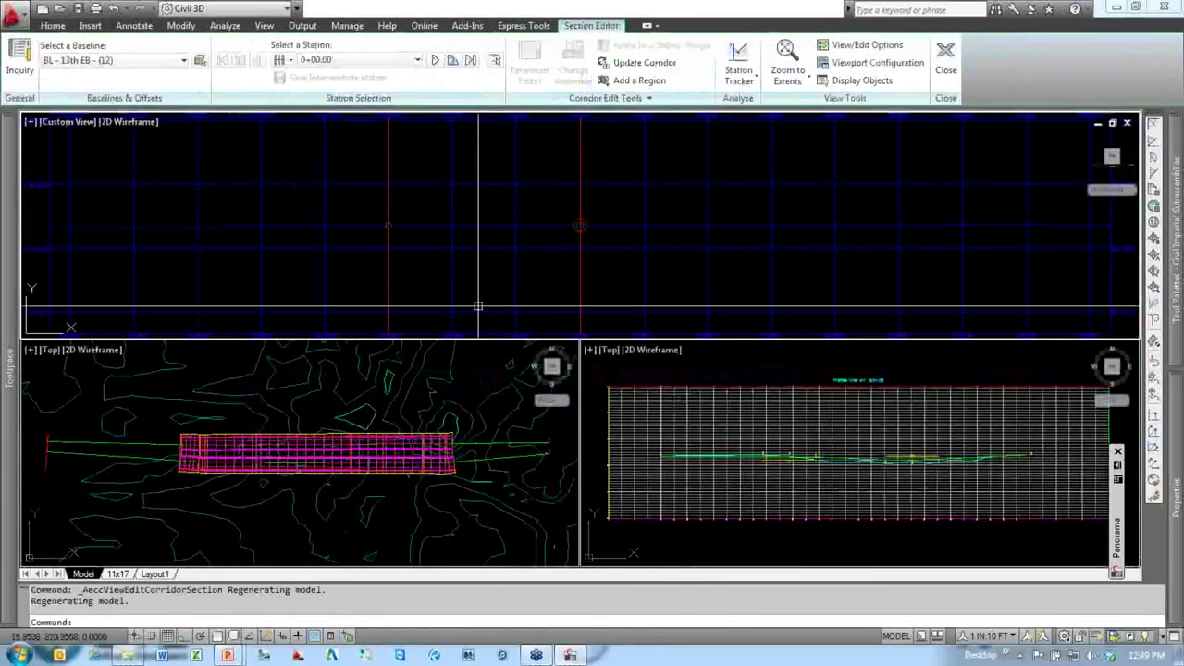
click(223, 360)
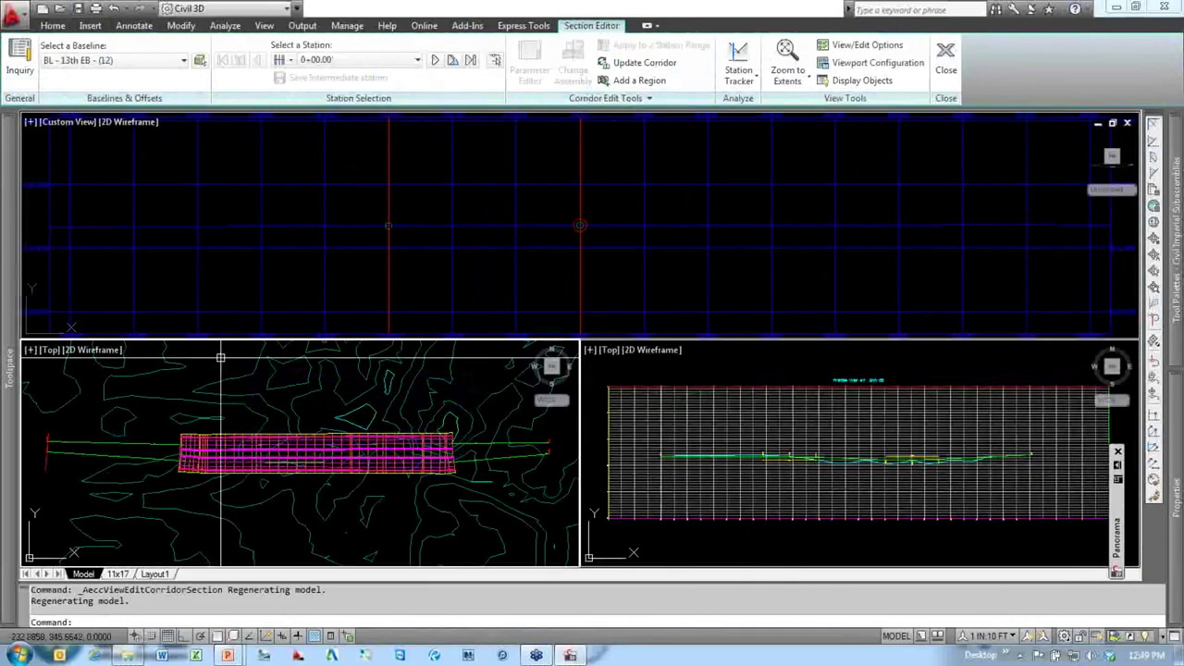
Step: Move the station marker in plan from the alignment's start onto the corridor at station 5+25 to display its cross section
click(110, 428)
click(46, 452)
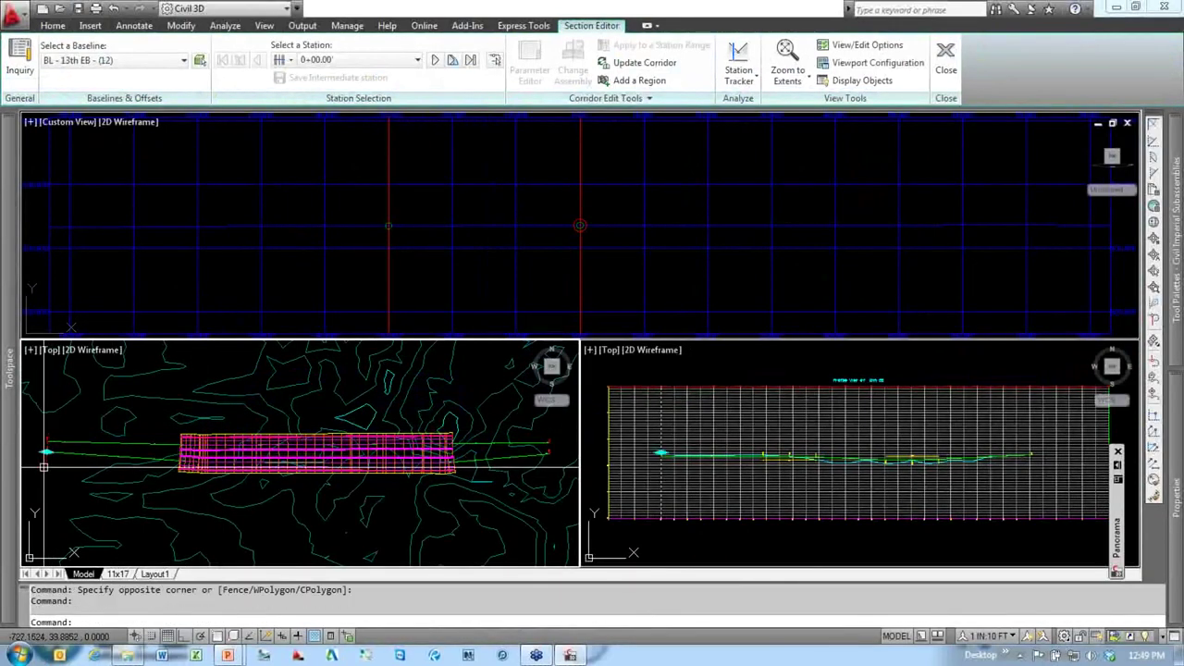
click(46, 451)
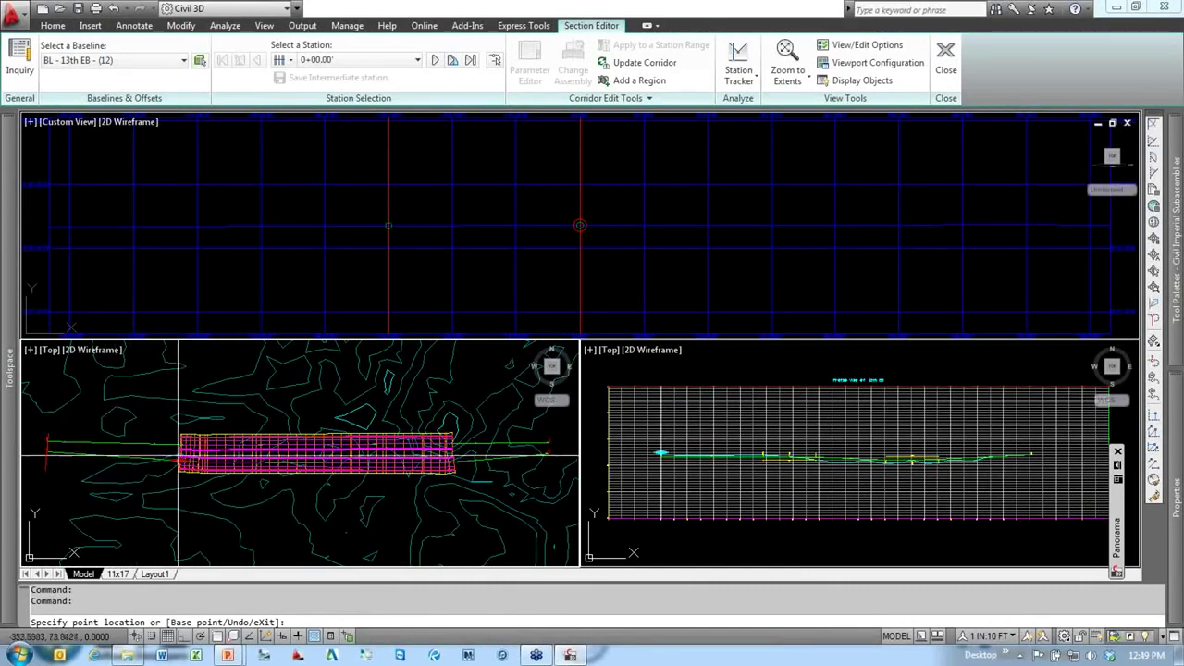
click(236, 453)
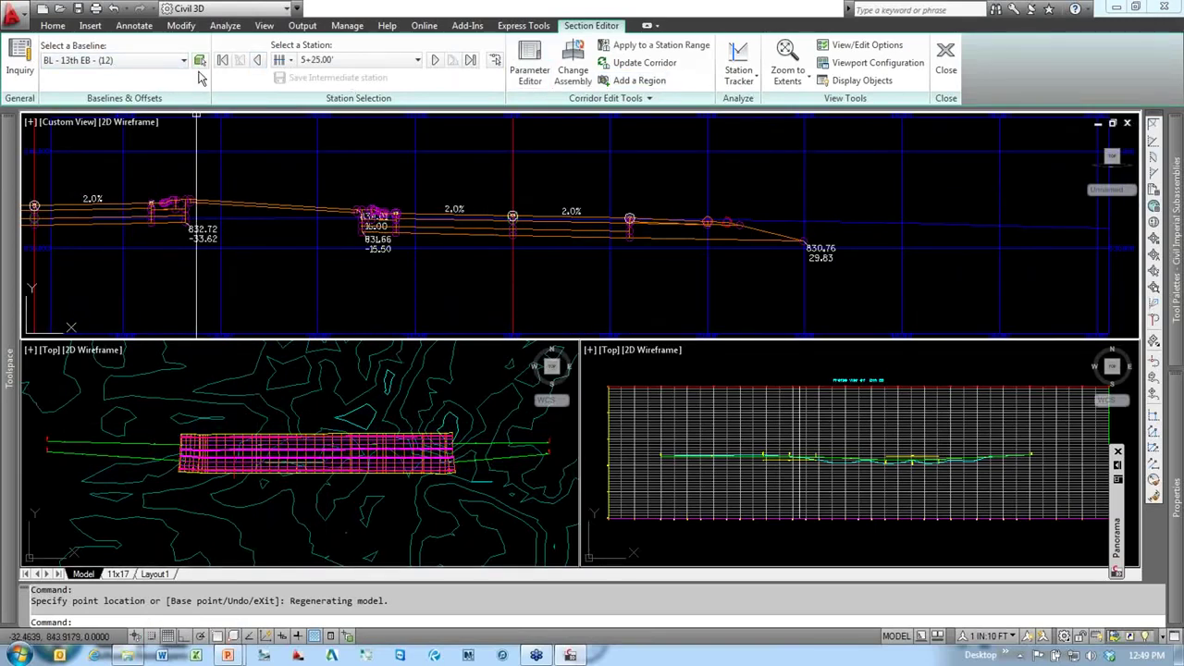
Step: Switch the section baseline to Offset - (3) and examine the section across both roadways and the median
click(129, 65)
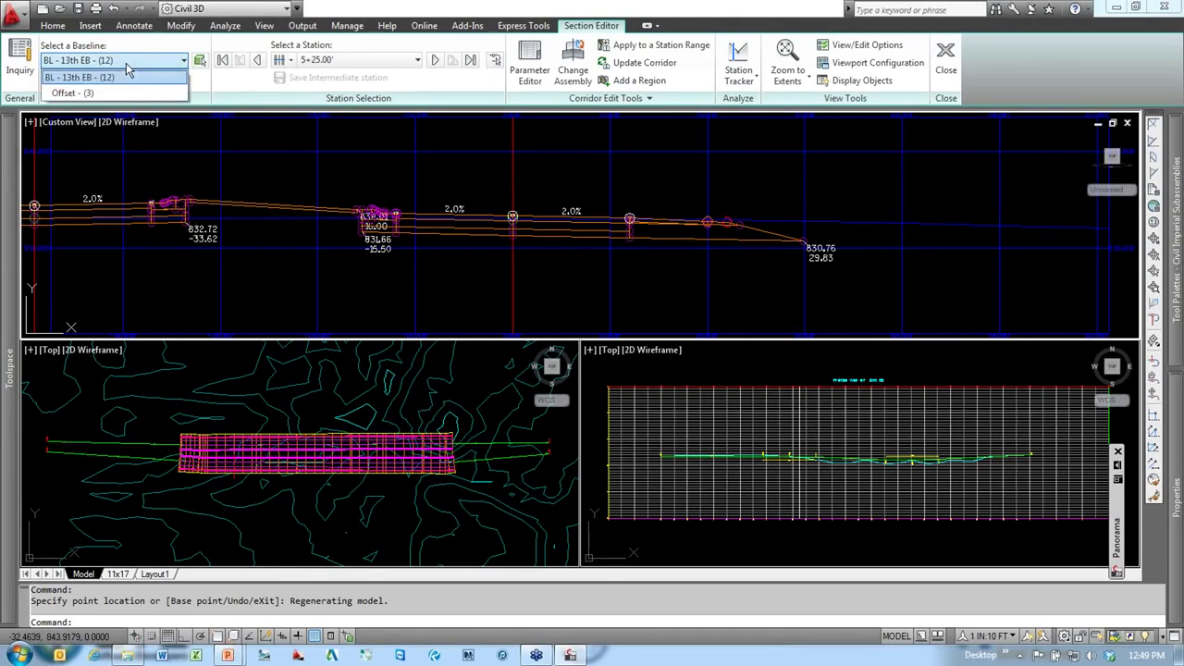
click(74, 95)
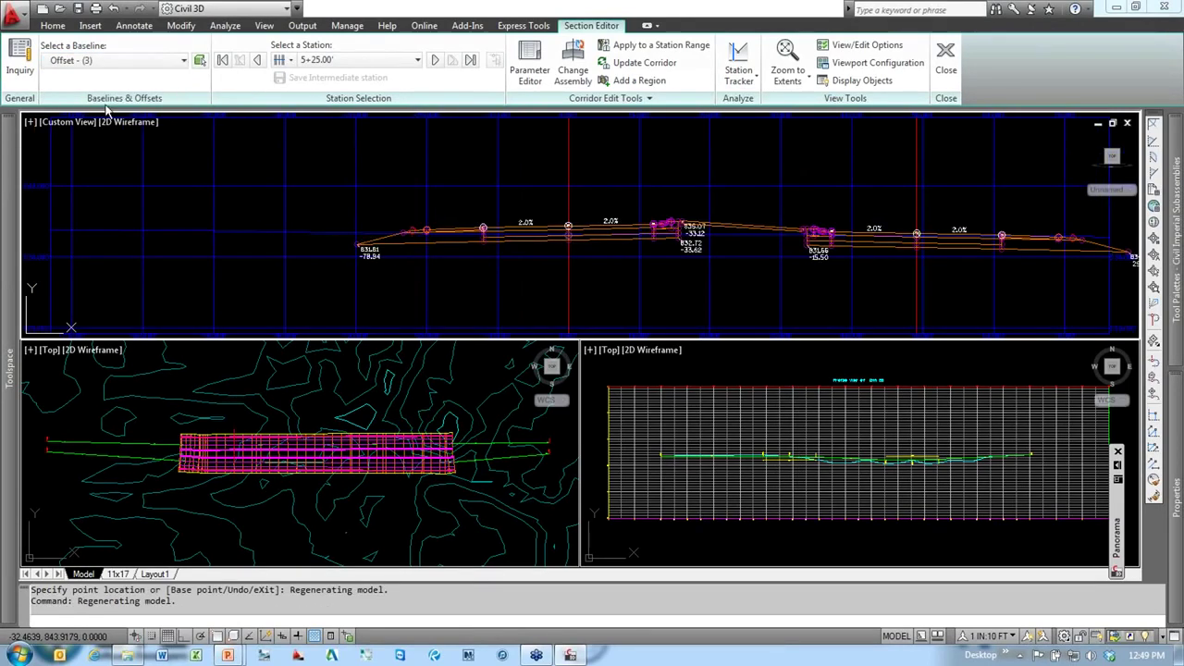
click(600, 211)
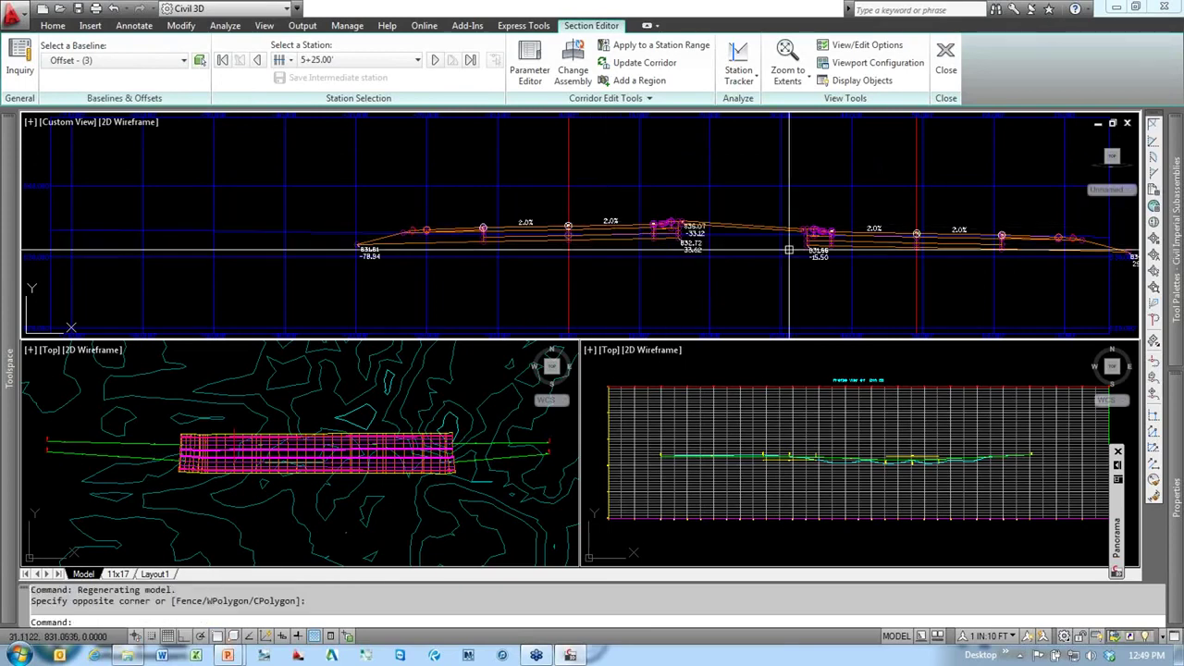
click(671, 262)
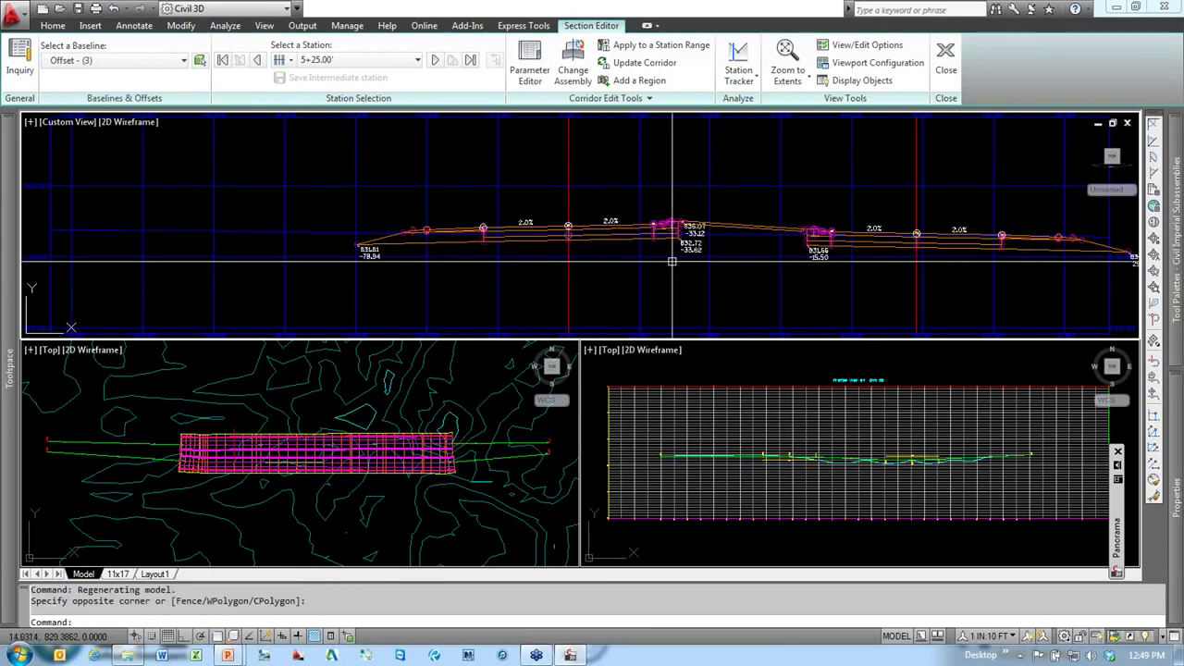
double_click(779, 280)
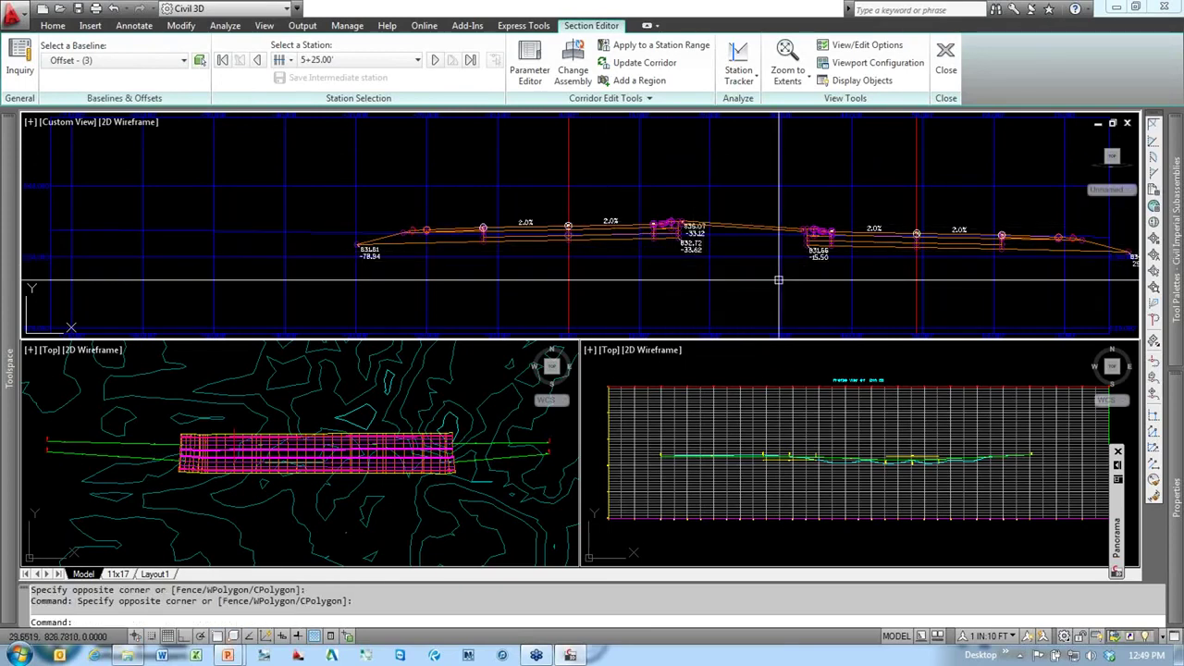
Step: Advance the cross section station by station along the offset baseline up to station 7+25
click(265, 421)
scroll(264, 421, up, 5)
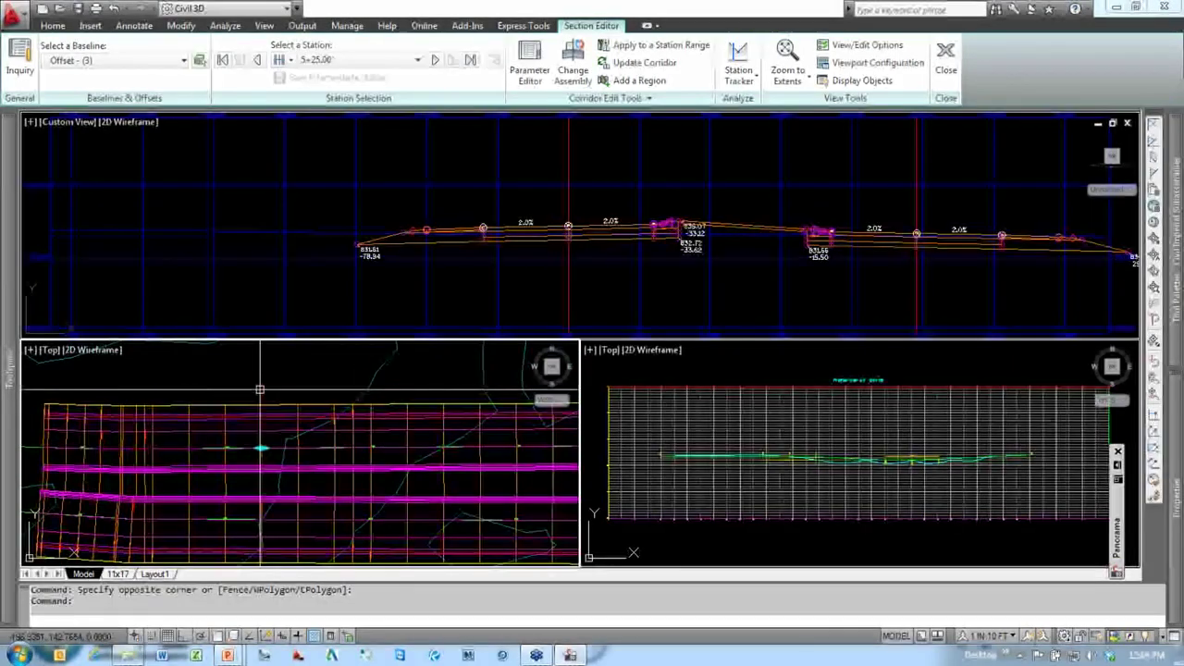
scroll(350, 411, down, 4)
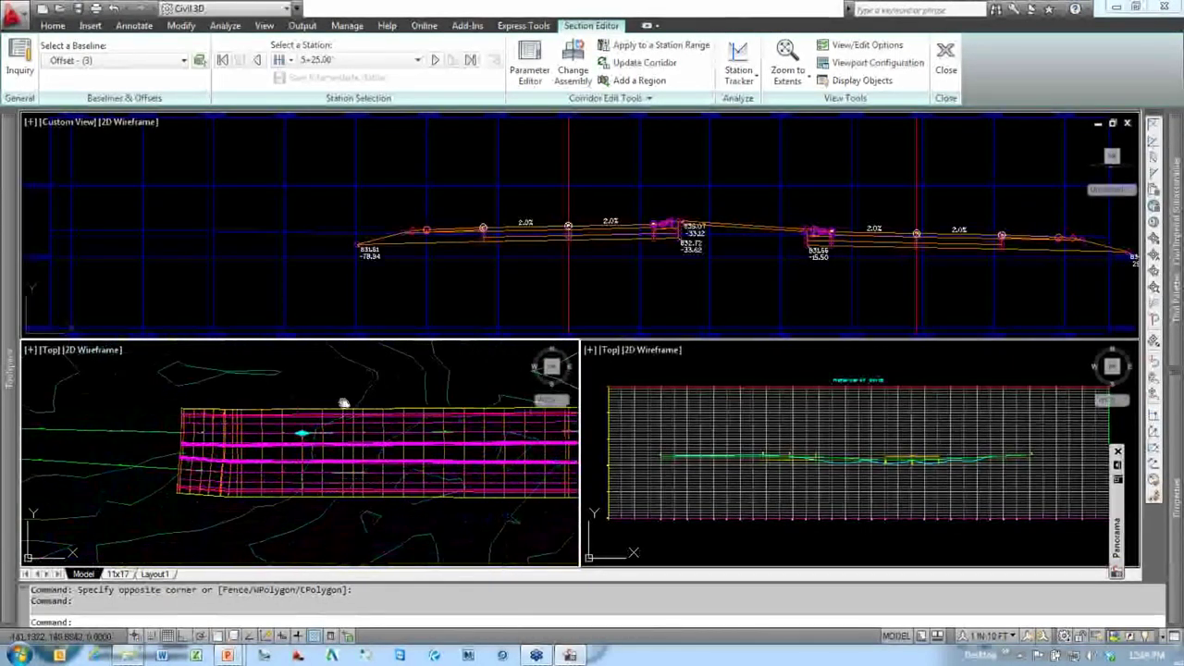
click(435, 61)
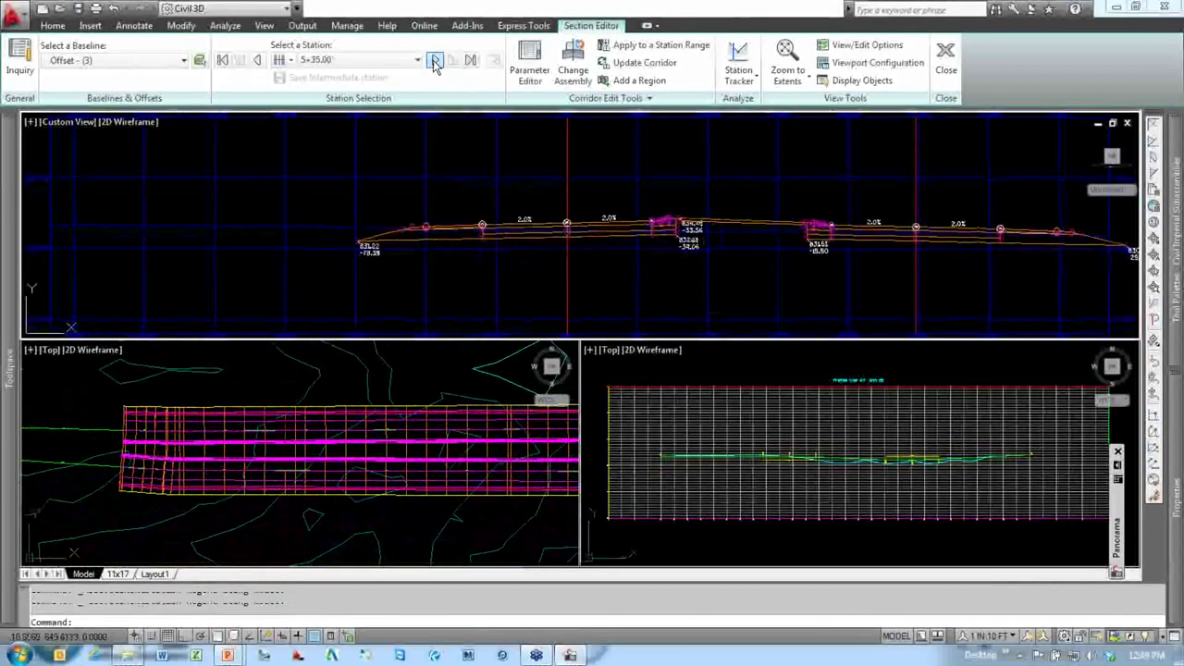
click(435, 61)
click(434, 61)
click(435, 61)
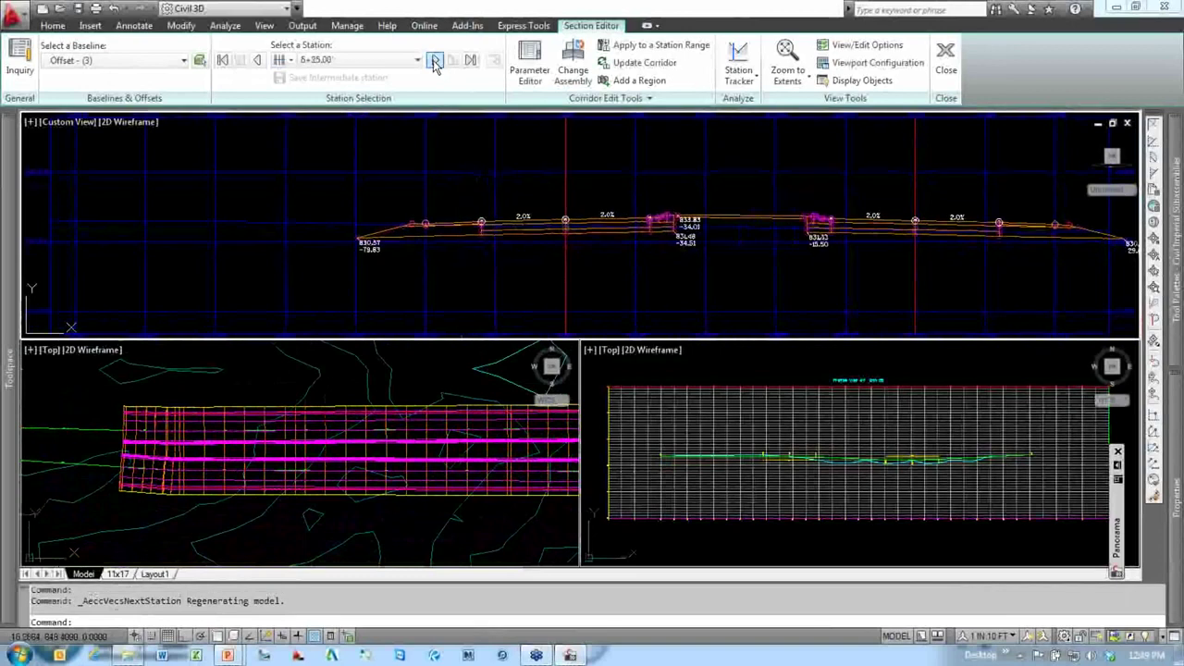
click(435, 61)
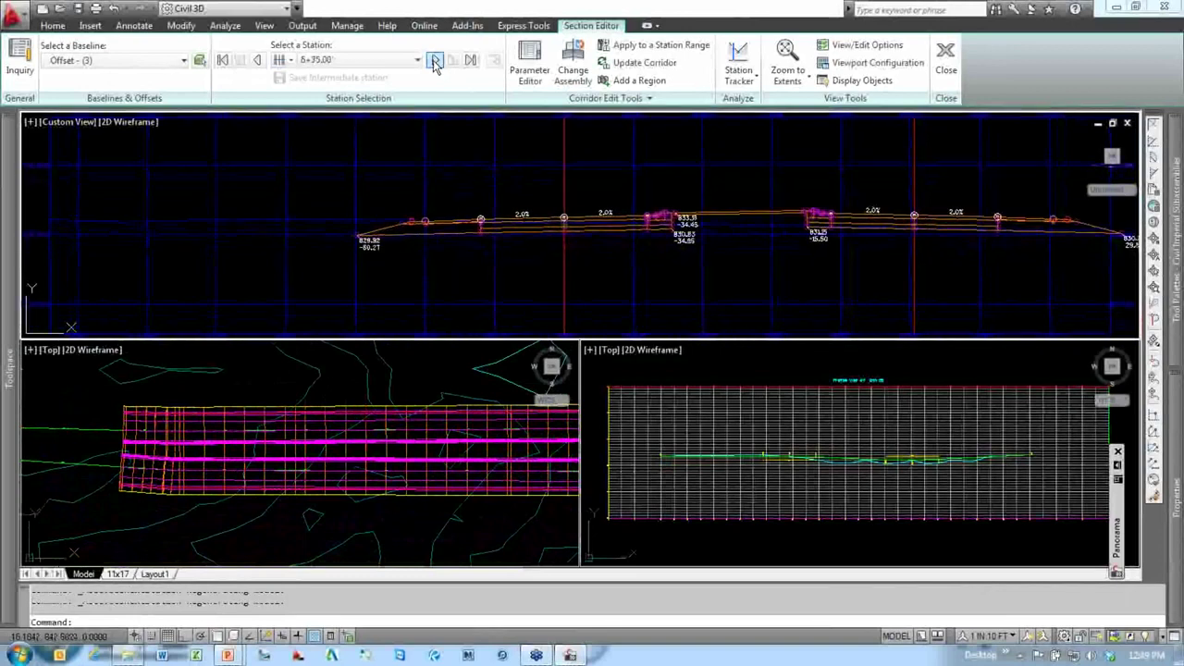
click(436, 63)
click(436, 63)
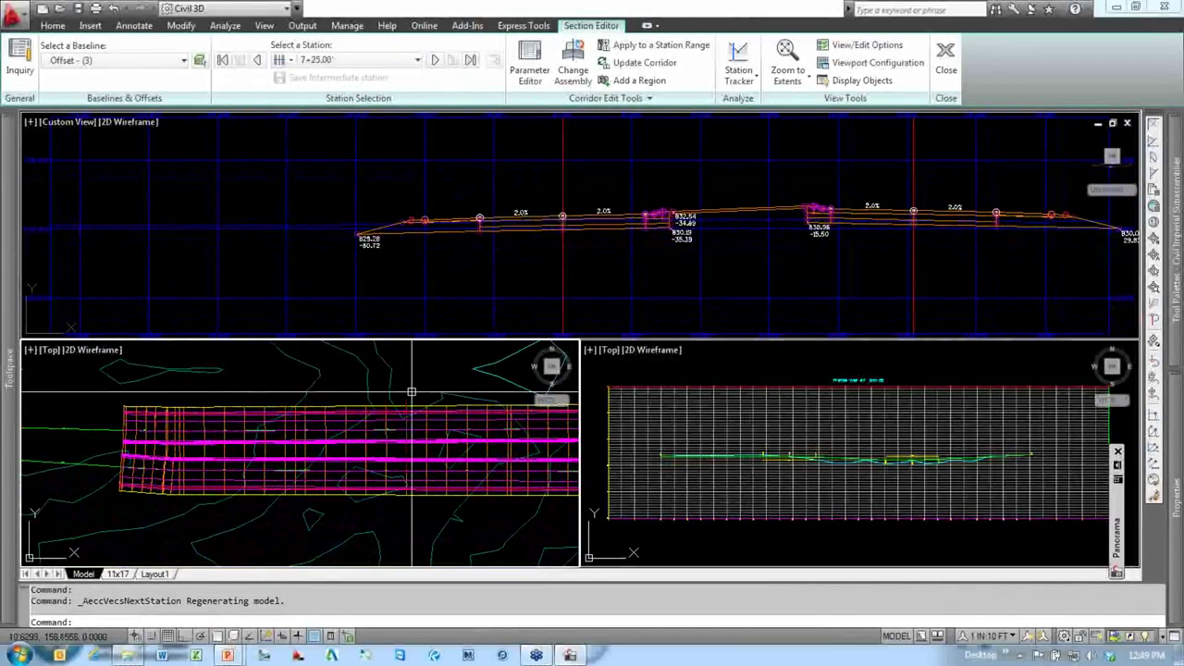
Step: Move the station marker in plan back to about station 4+11, near the corridor's start
key(Escape)
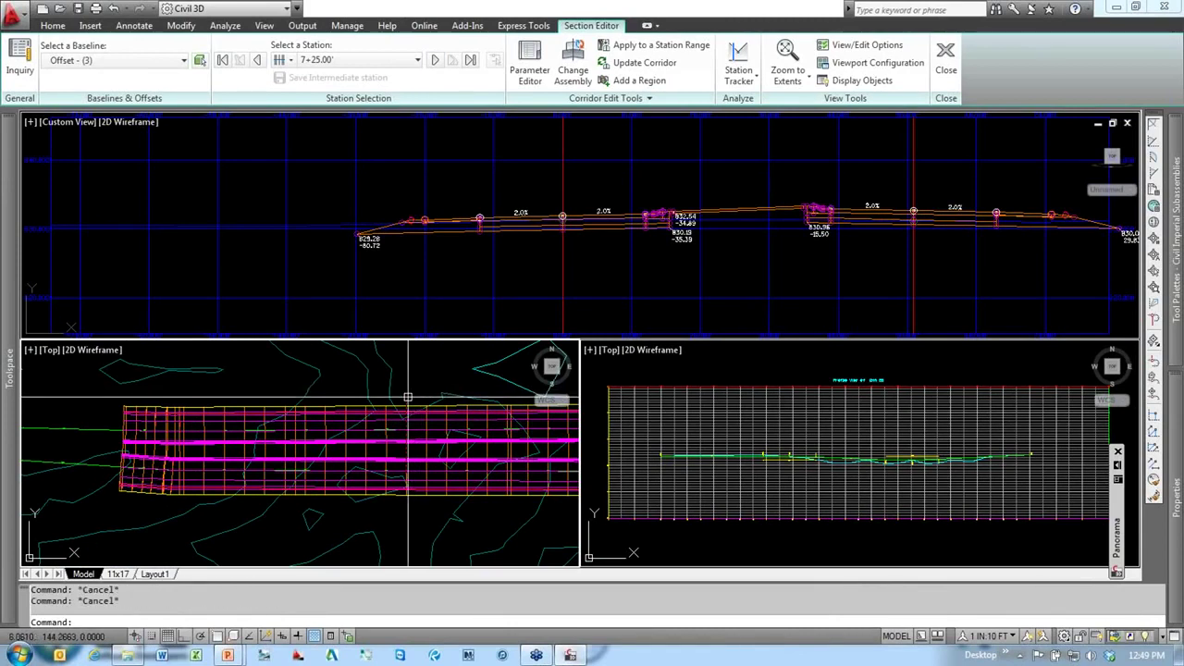
click(411, 400)
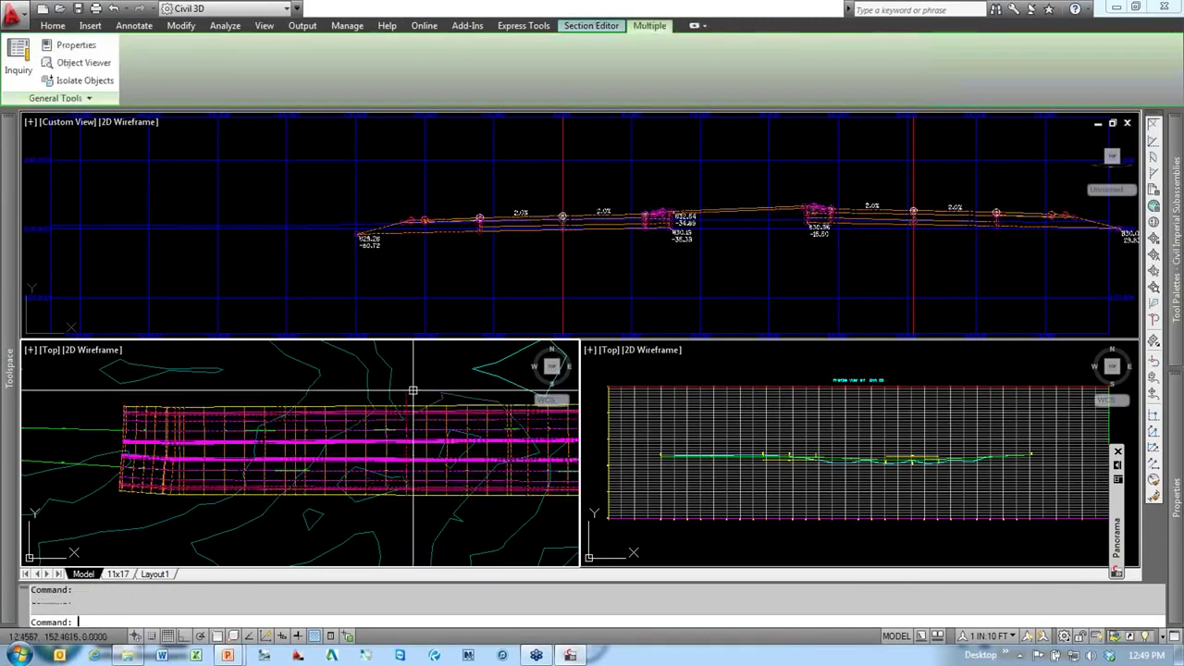
key(Escape)
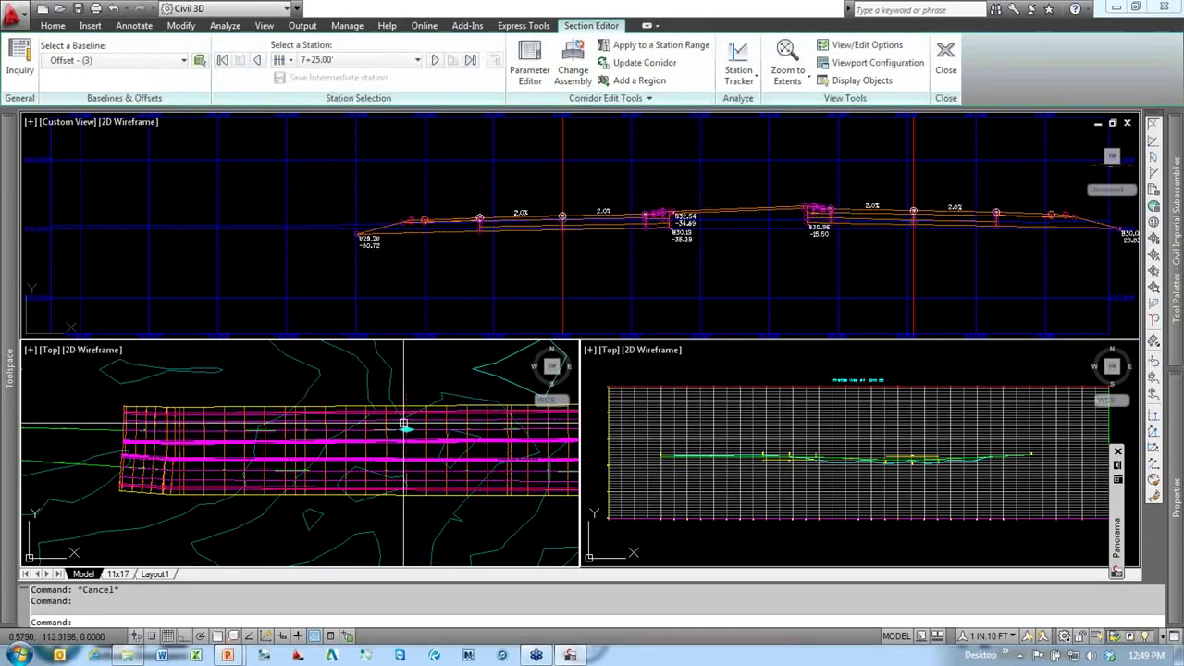
click(406, 431)
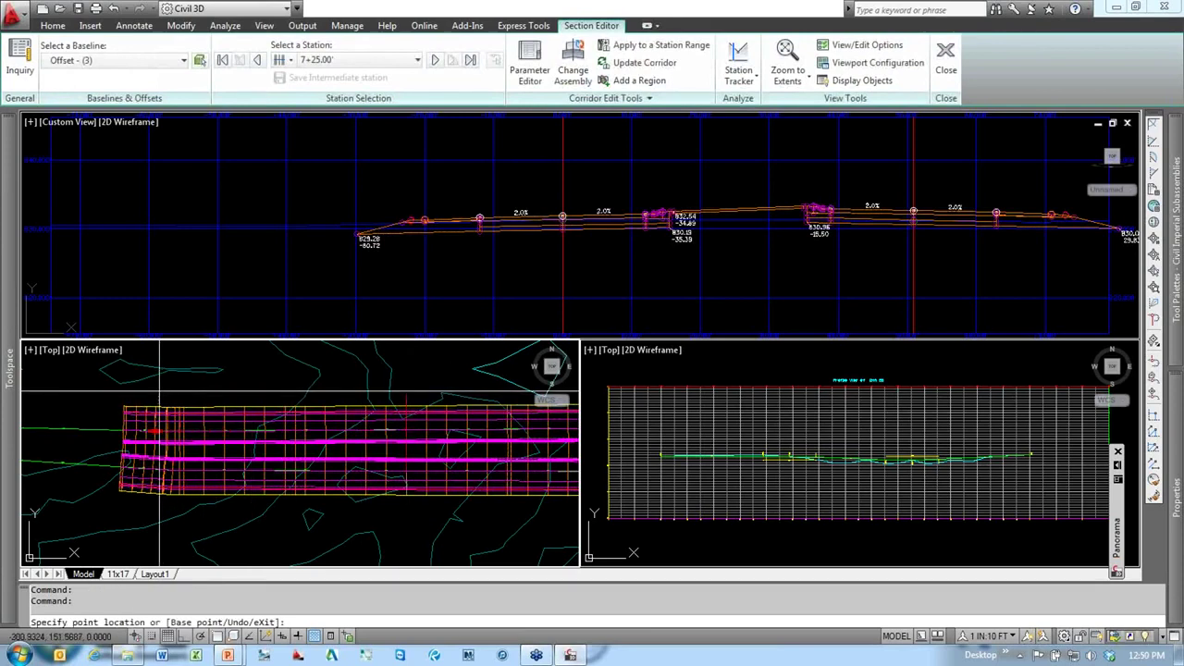
click(159, 394)
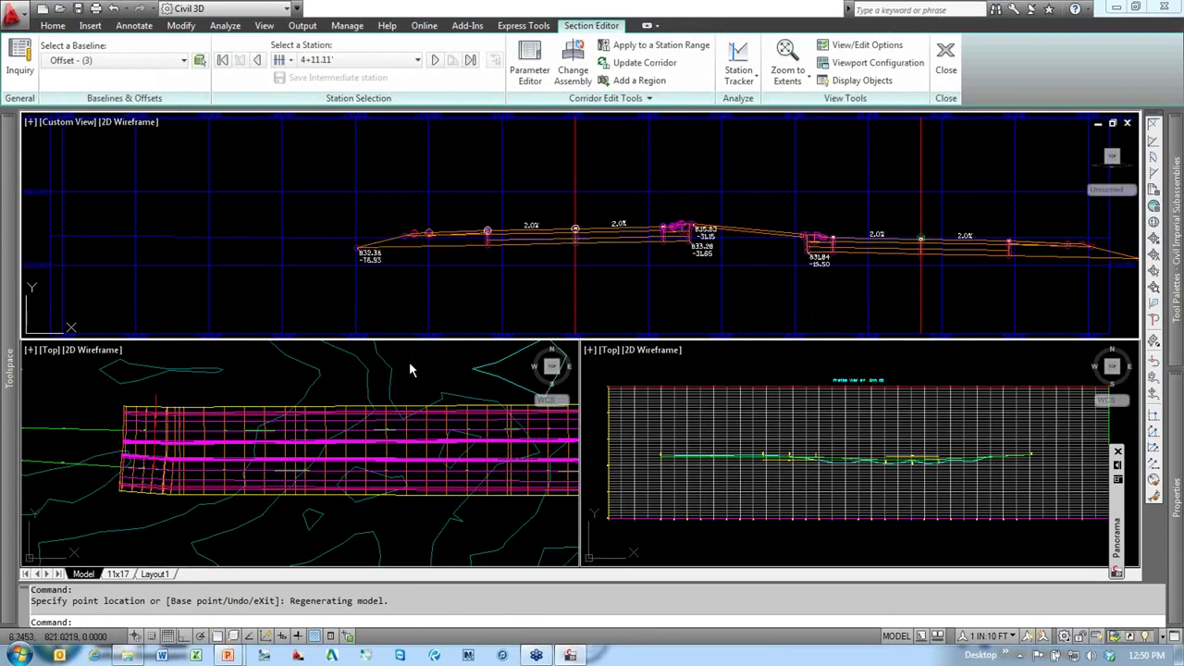
Step: Examine the median link between the two roadways' inside curbs in the cross section
middle_drag(245, 414, 393, 423)
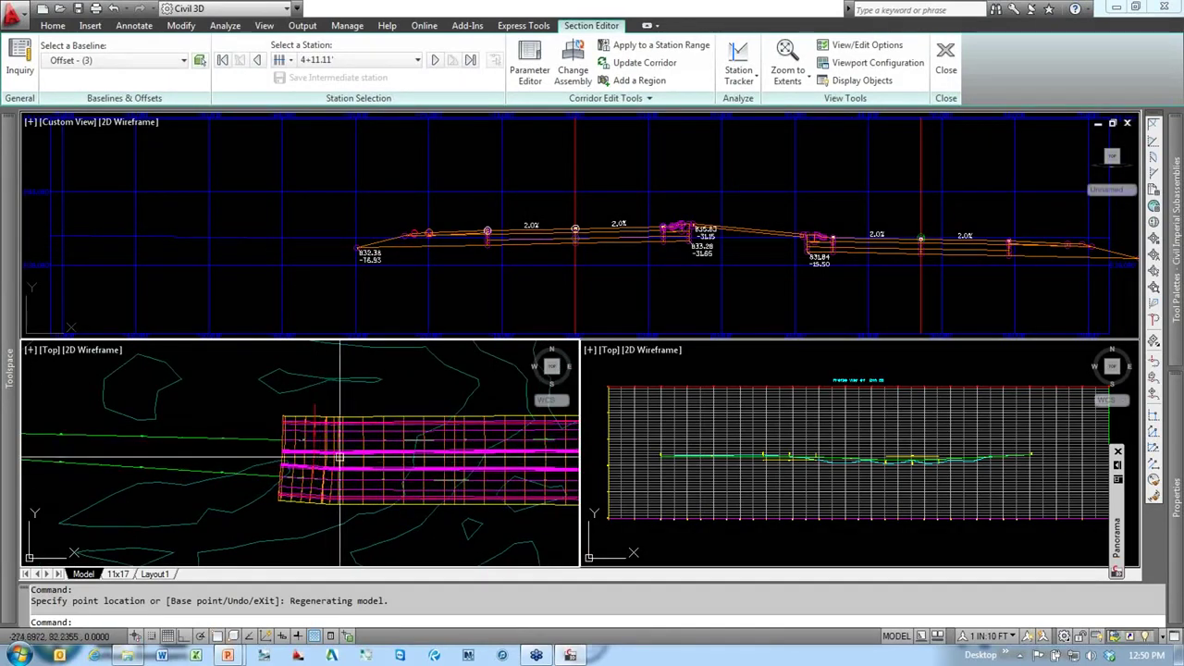
scroll(289, 451, down, 2)
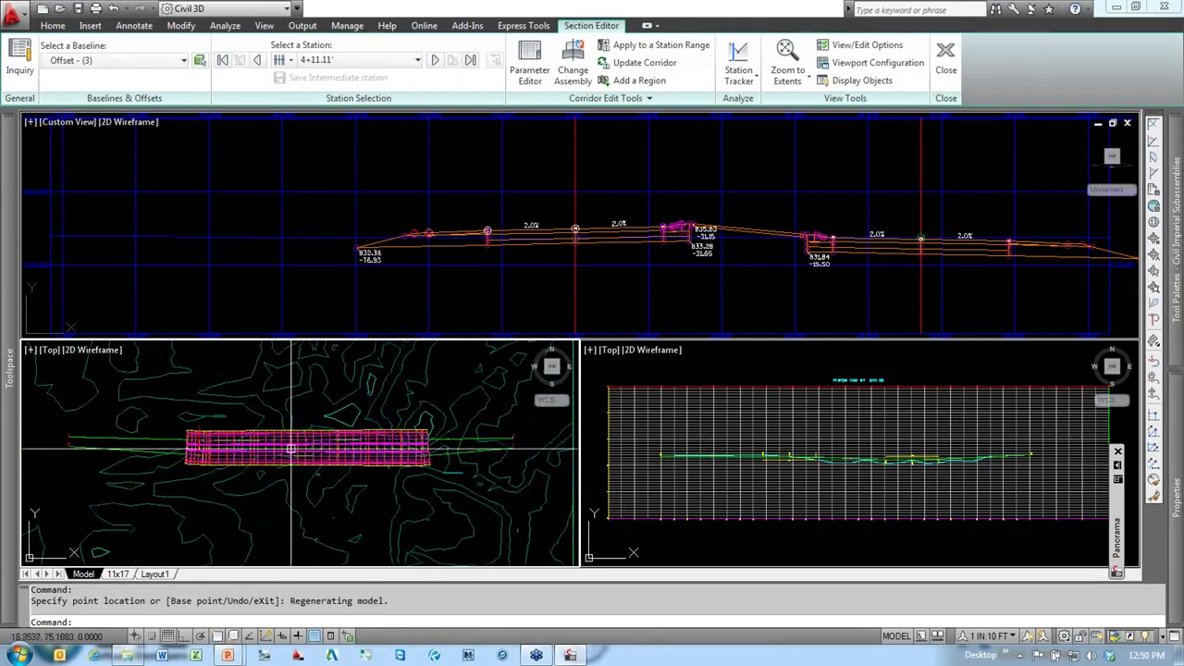
click(673, 315)
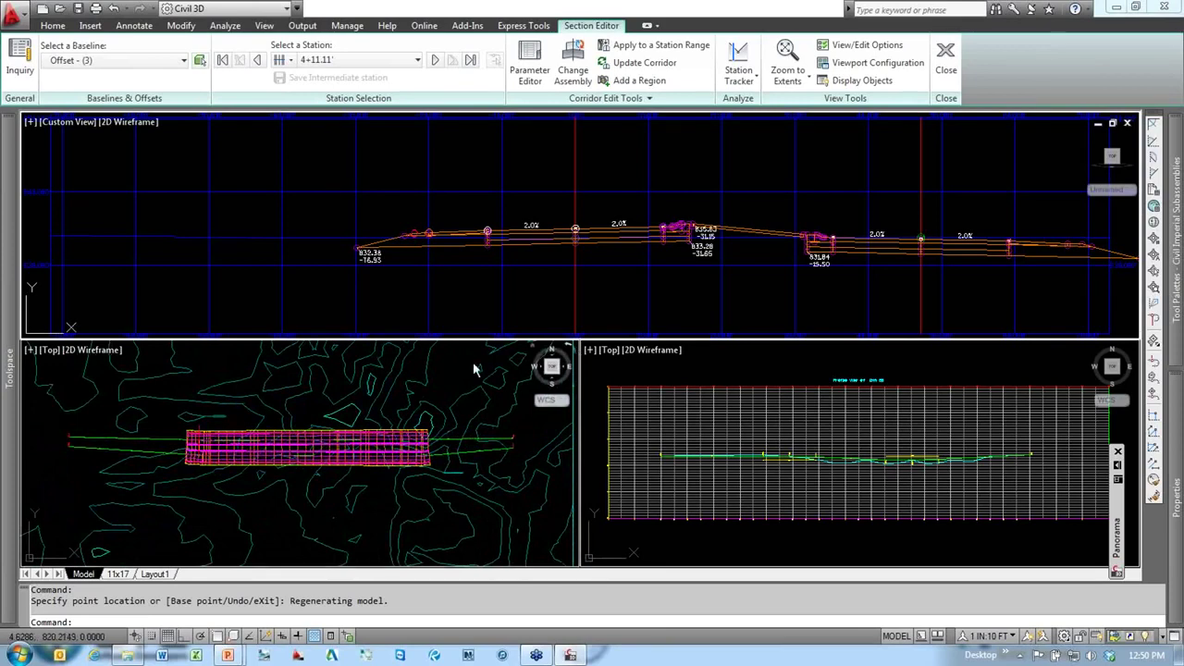
click(582, 259)
scroll(582, 259, up, 4)
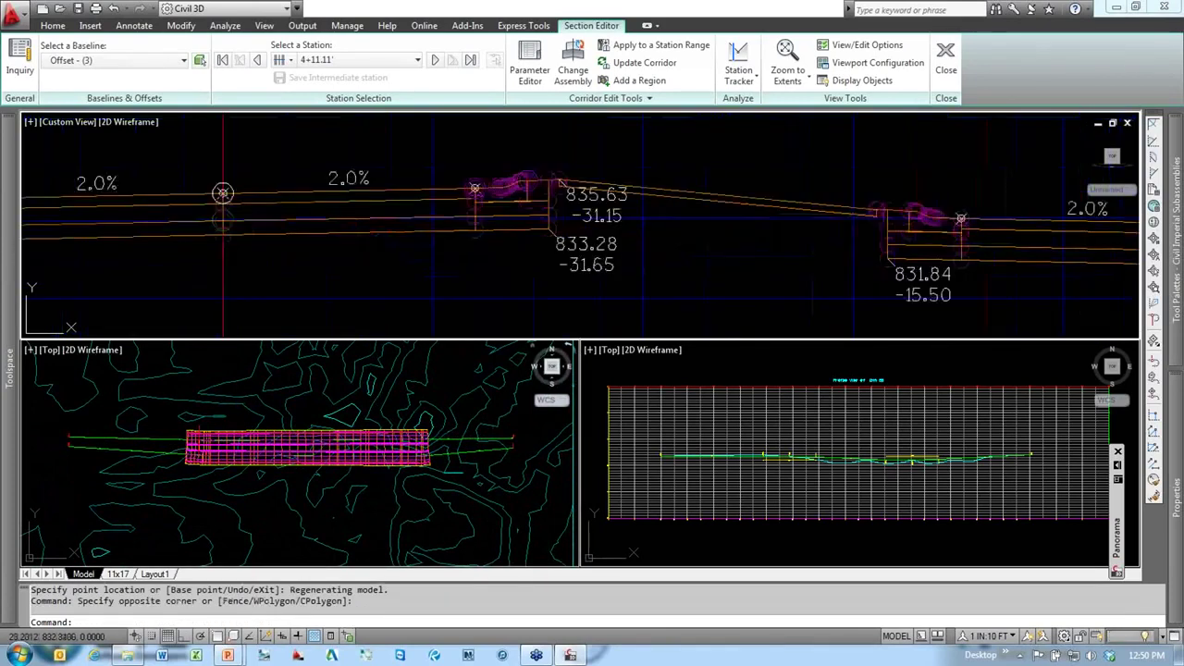
middle_drag(582, 258, 681, 230)
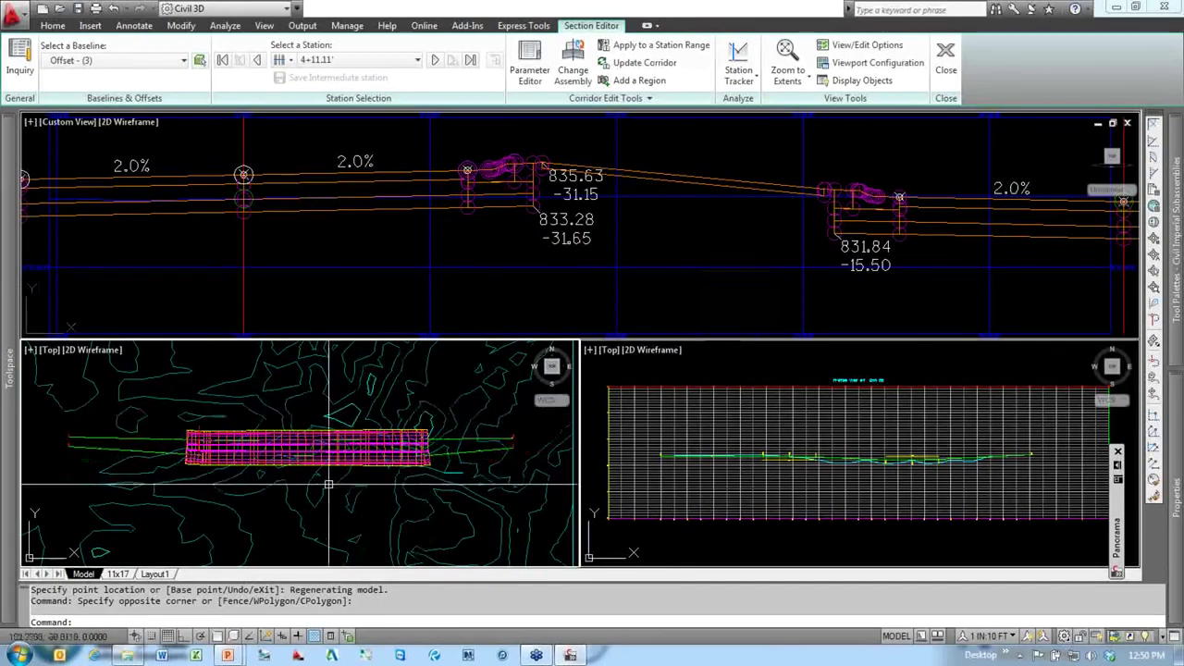
Step: Select the 13 TH AVE corridor in plan and open the target mapping of its 13th DIVIDED region
scroll(309, 486, up, 3)
scroll(310, 486, down, 5)
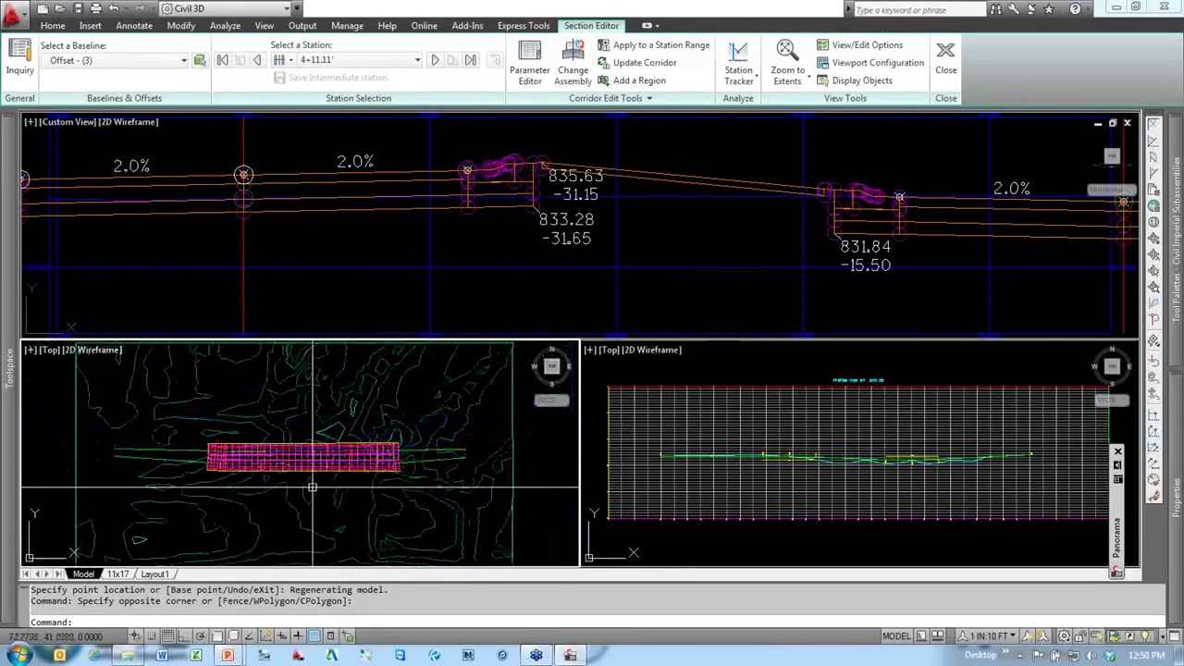
scroll(356, 468, up, 4)
key(Escape)
key(Escape)
scroll(383, 467, up, 2)
scroll(382, 468, up, 2)
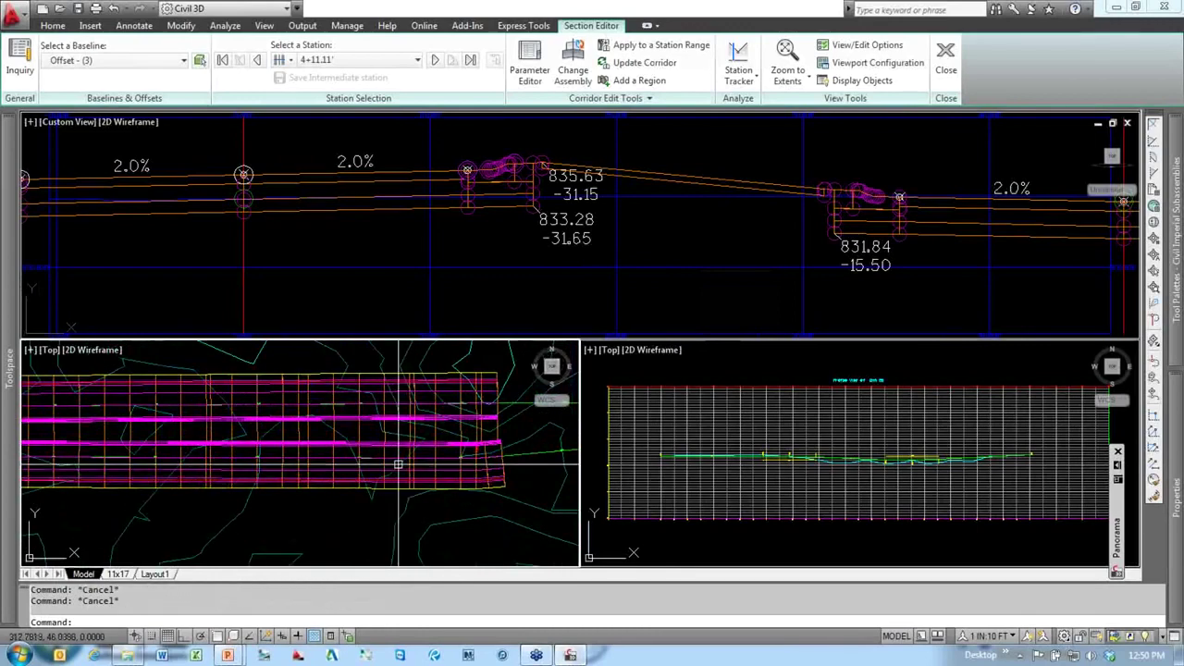
click(363, 446)
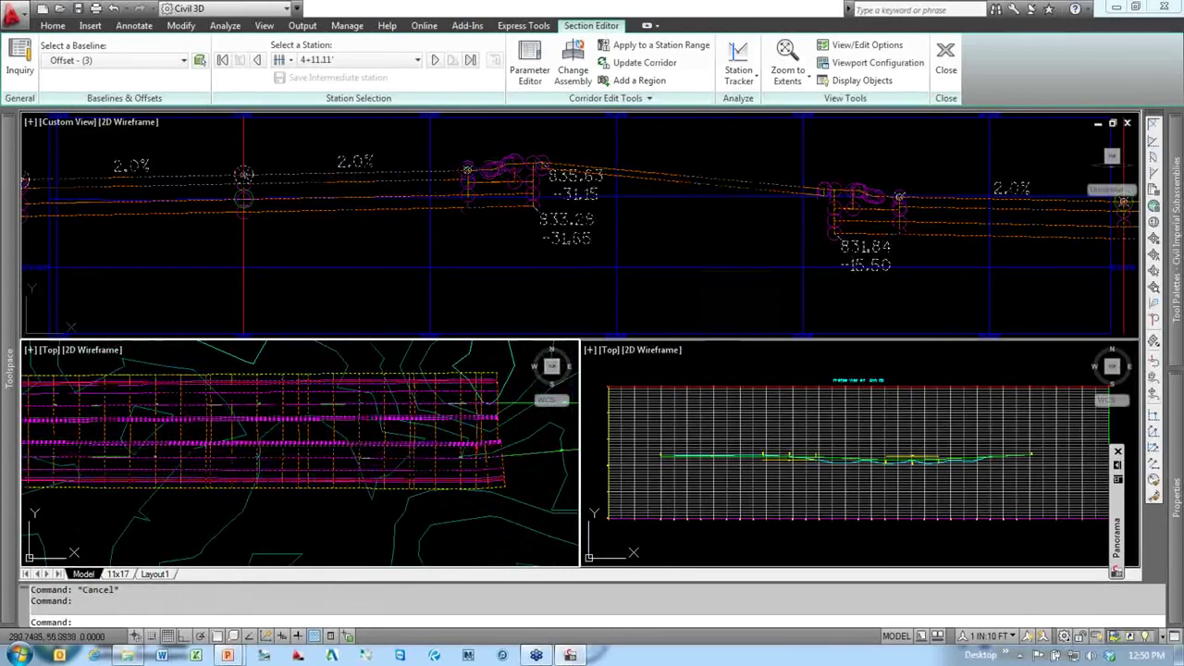
scroll(455, 443, down, 2)
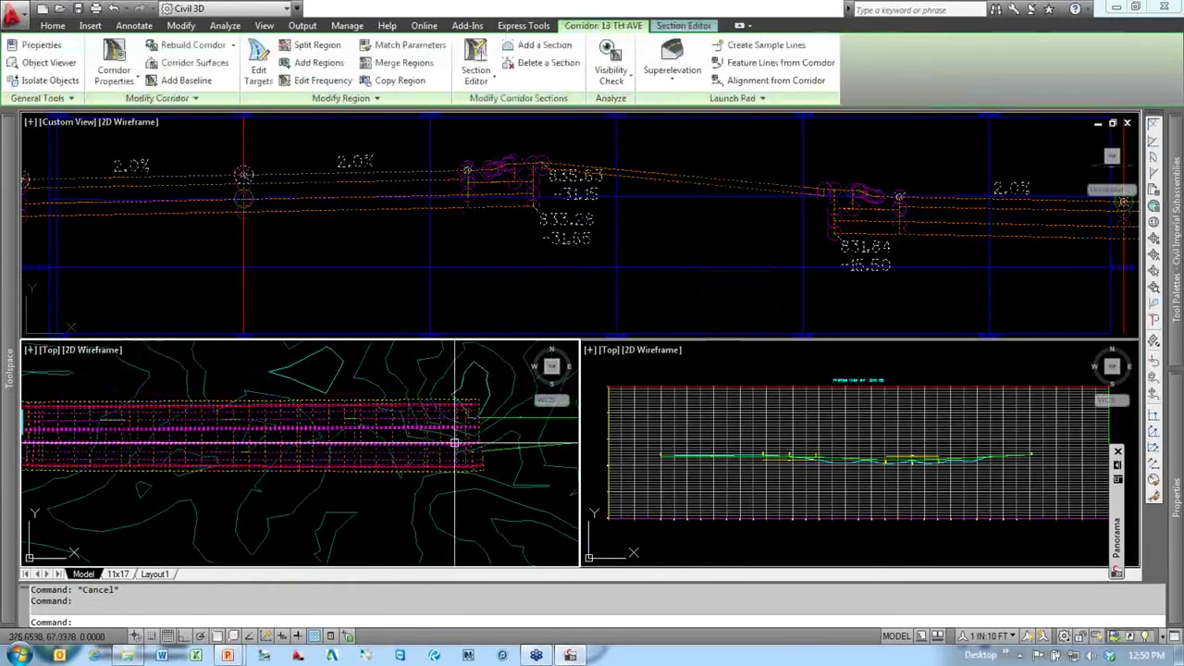
click(258, 69)
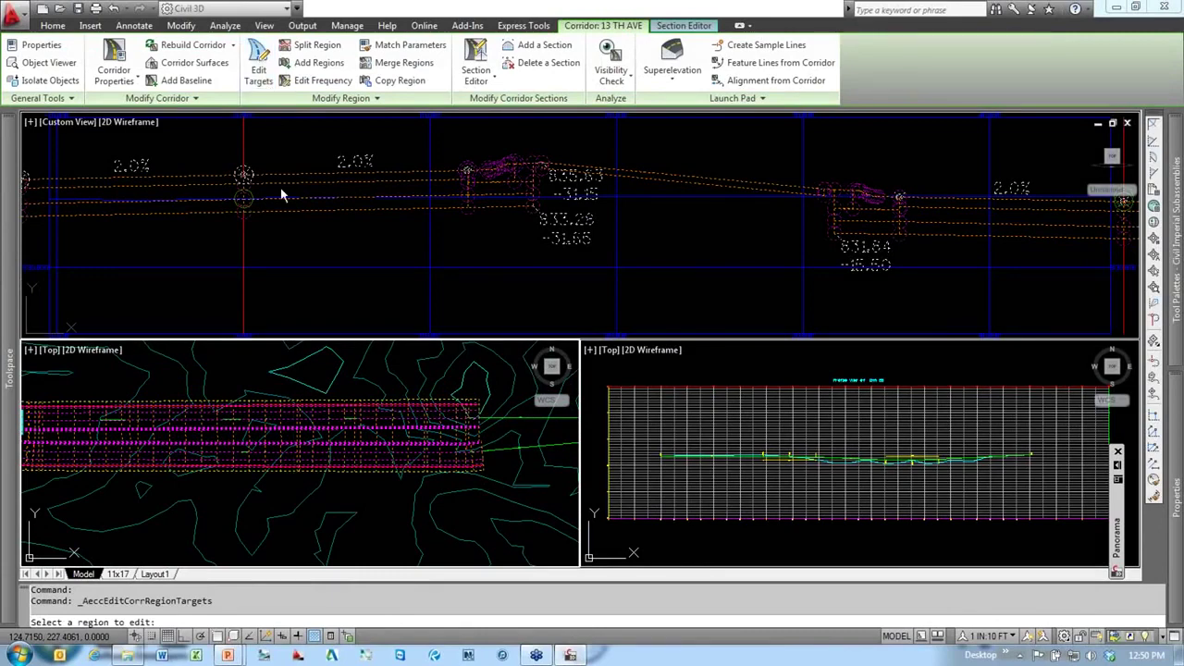
click(337, 448)
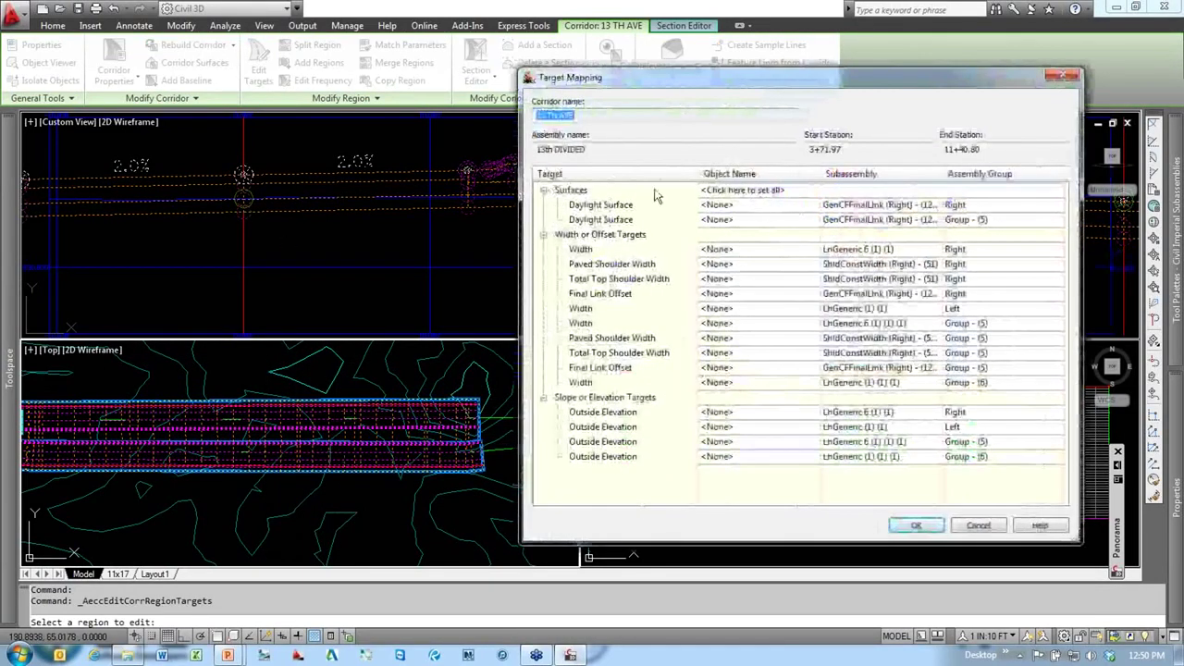
Step: Target all of the region's daylight surfaces to EG, apply the mapping, and return to the Section Editor tools
click(574, 191)
click(745, 190)
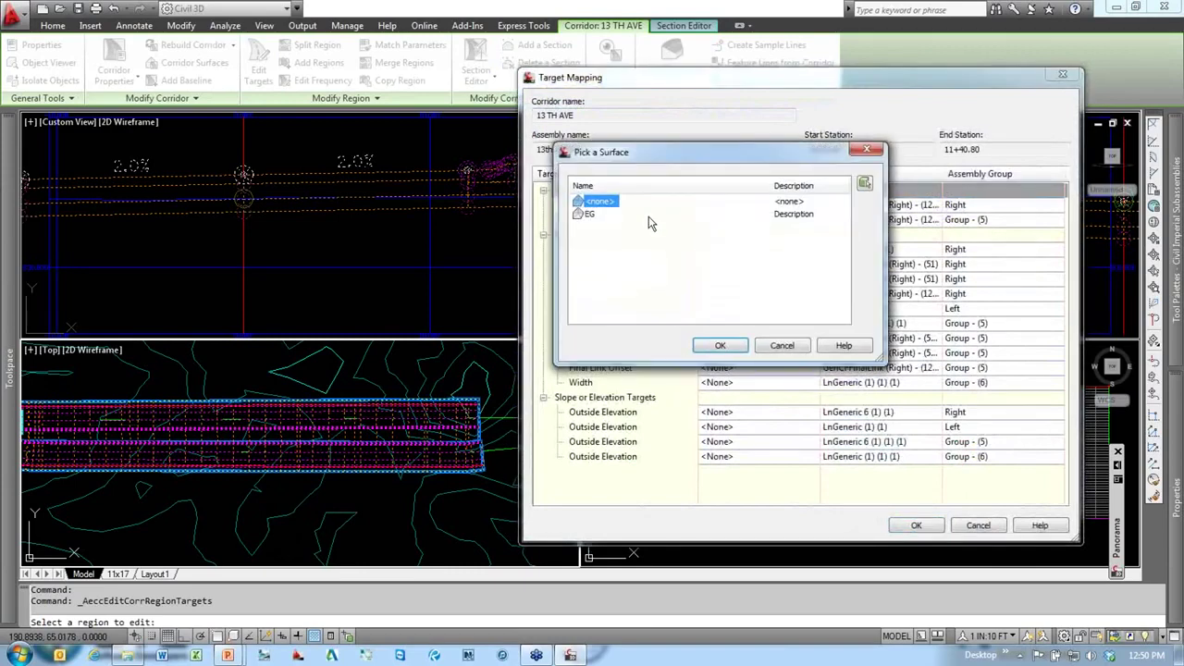
click(720, 346)
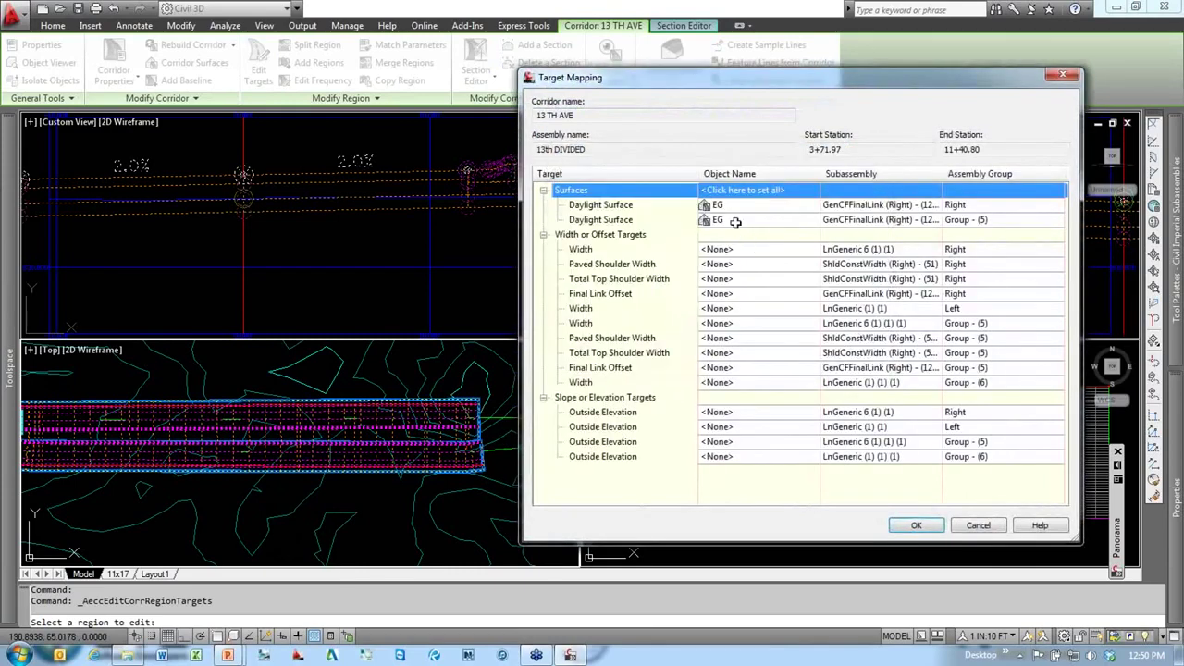
click(918, 525)
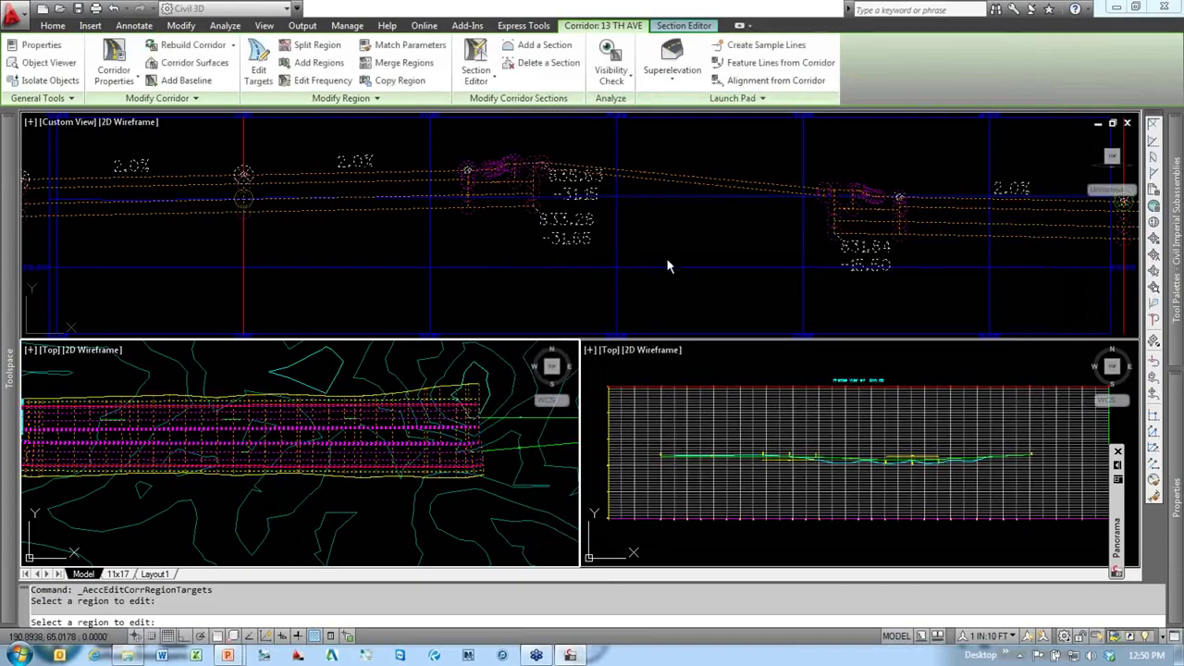
key(Escape)
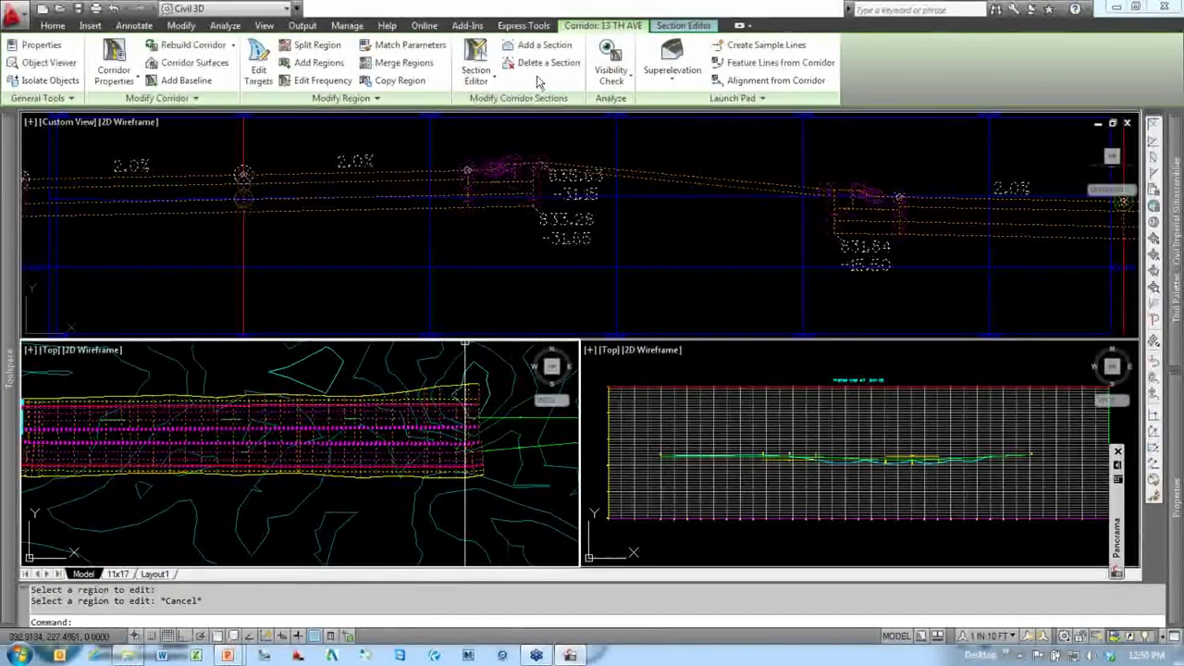
click(679, 26)
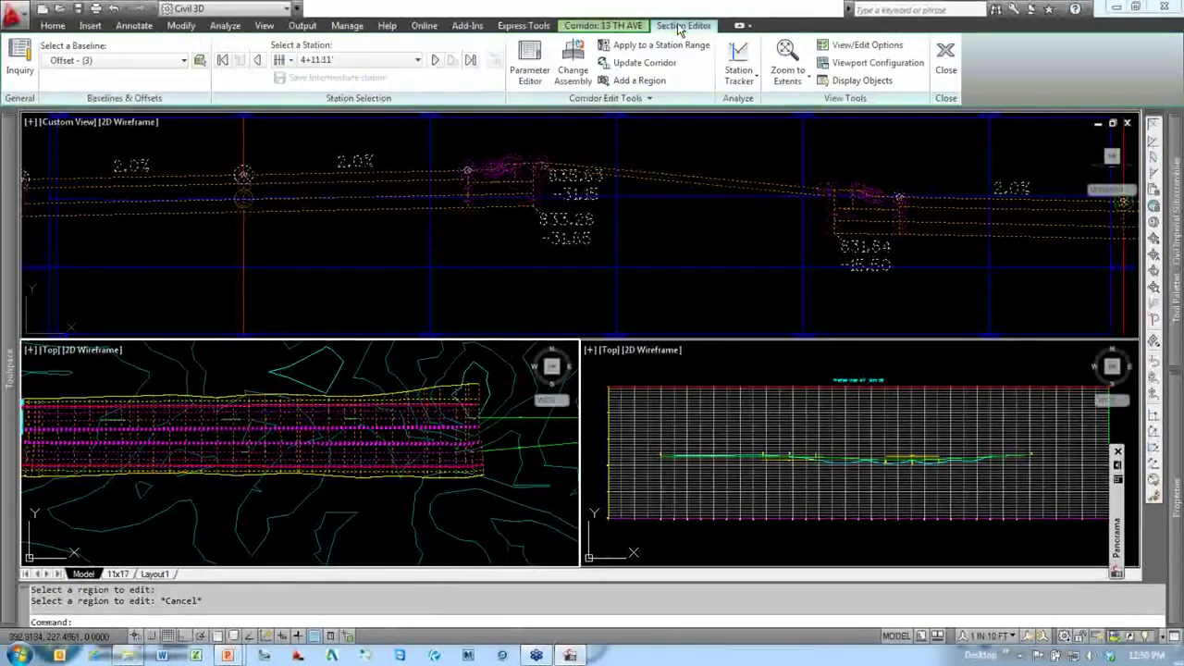
Step: Advance the cross section to station 4+25.00 and regenerate all viewports
click(438, 60)
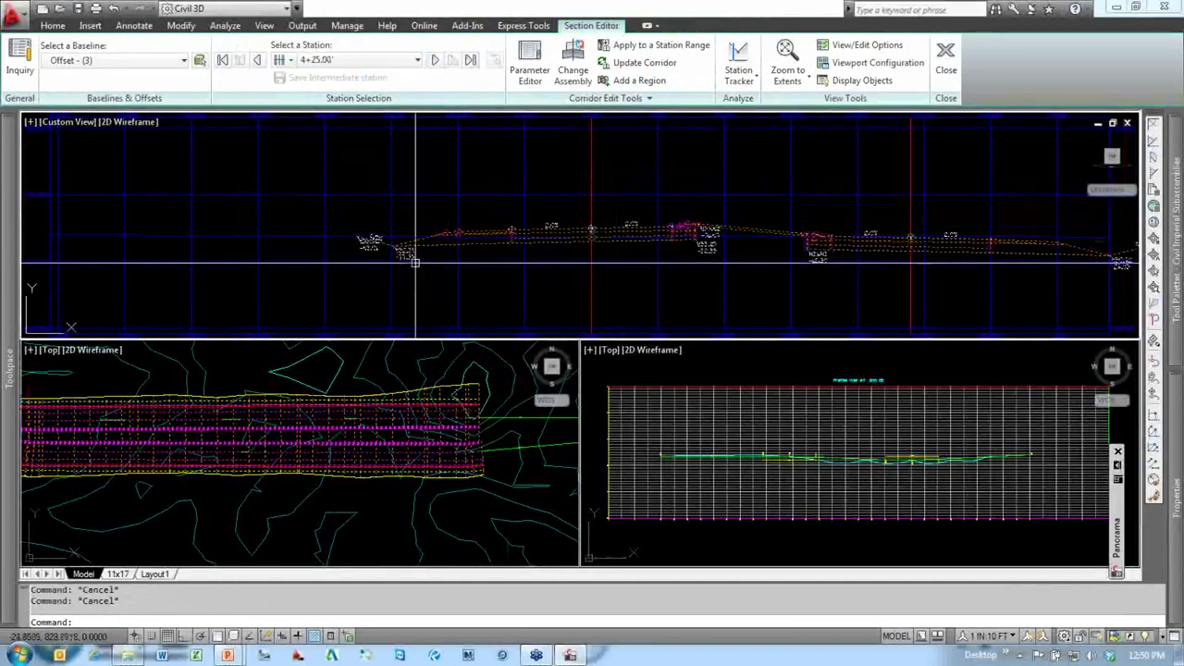
text(REA)
key(Return)
text(REA)
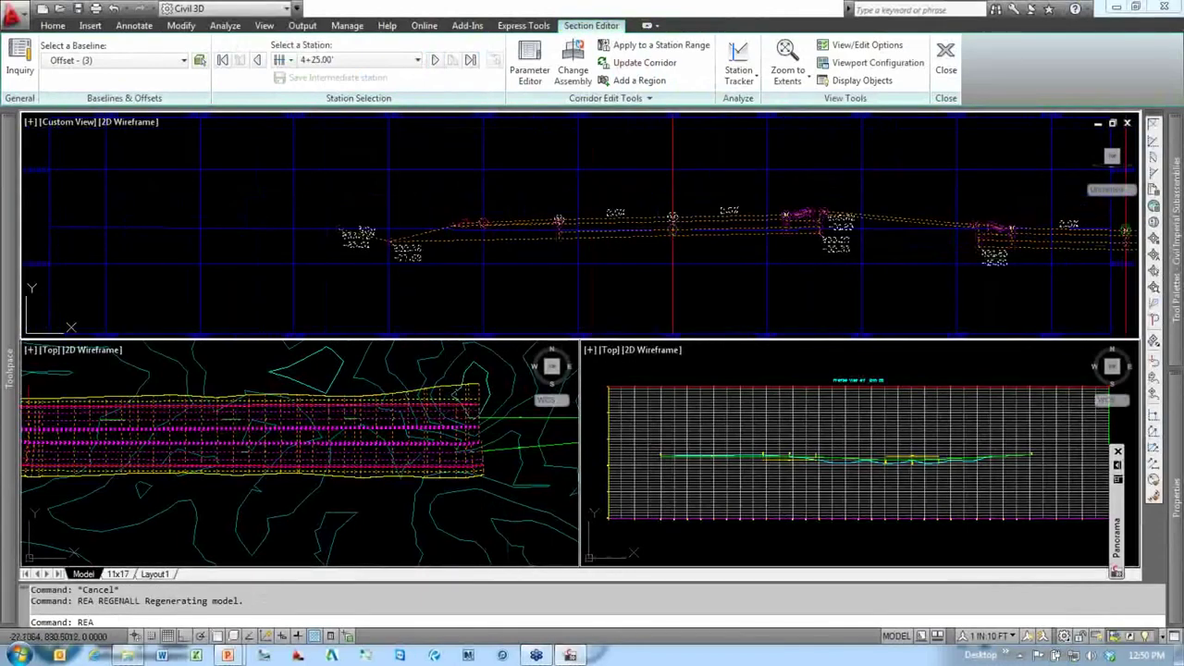
key(Return)
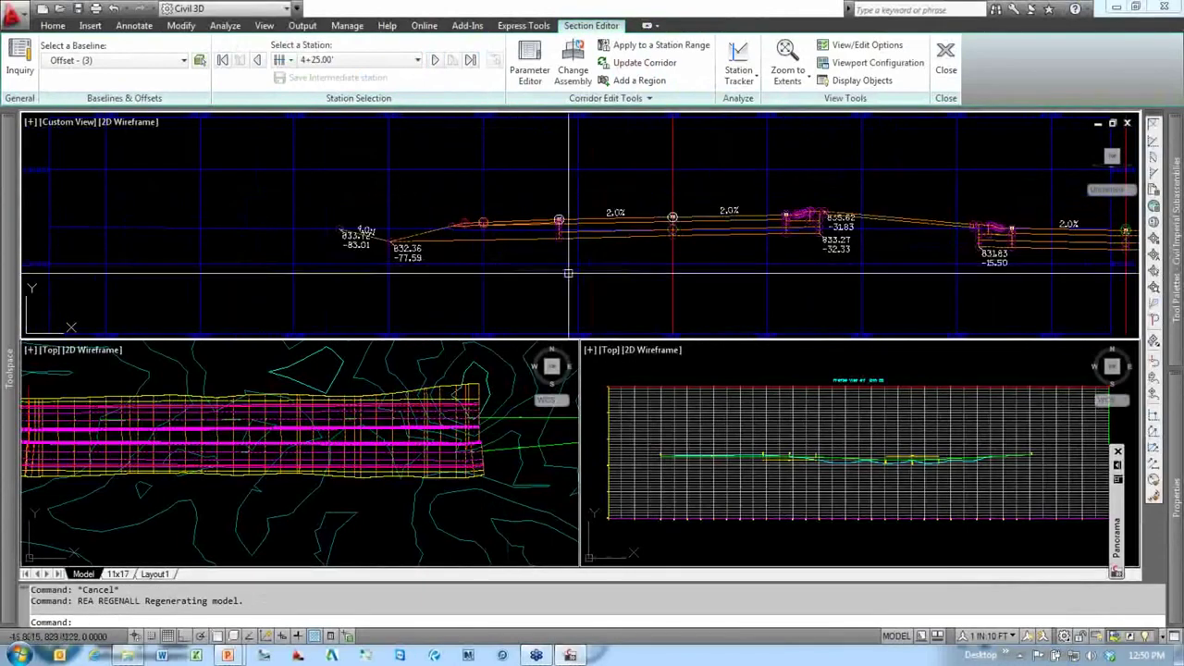
Step: Step the cross section forward station by station to 5+25.00 to review the median and daylight slopes
click(435, 61)
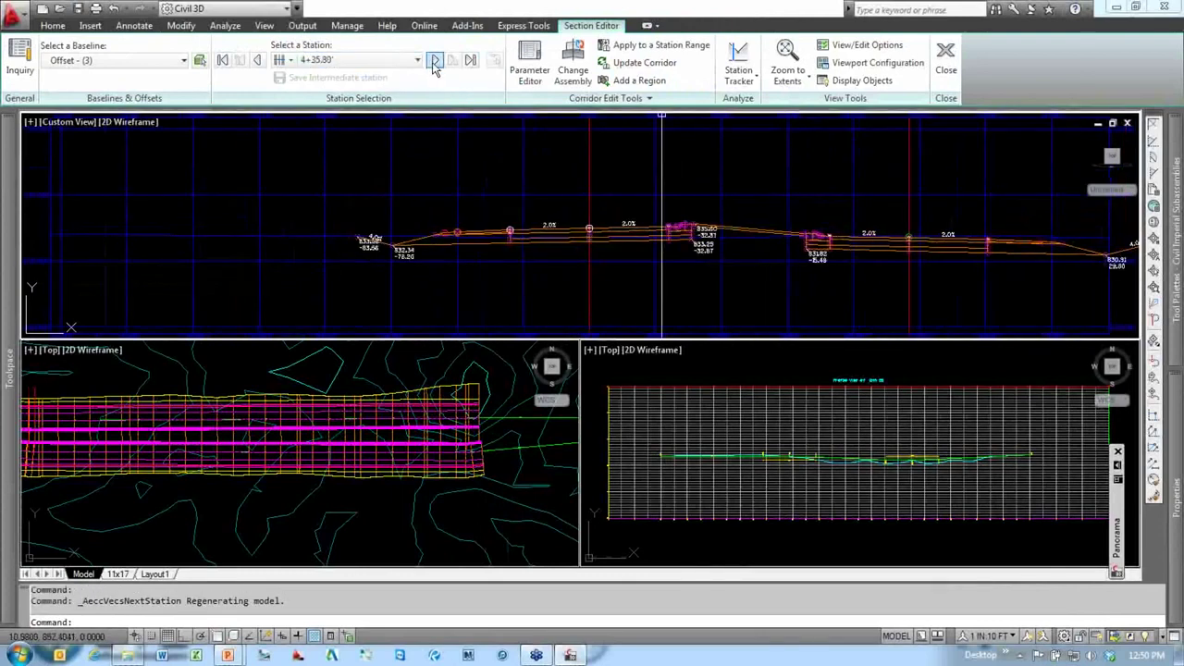
click(435, 62)
click(435, 61)
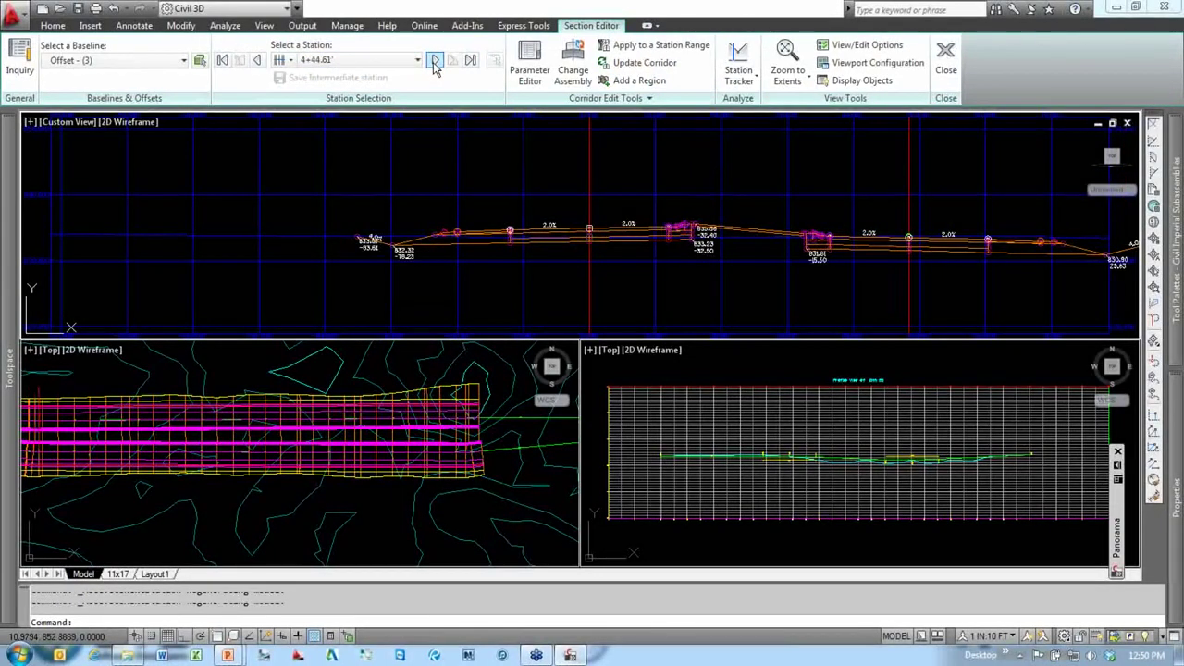
click(435, 61)
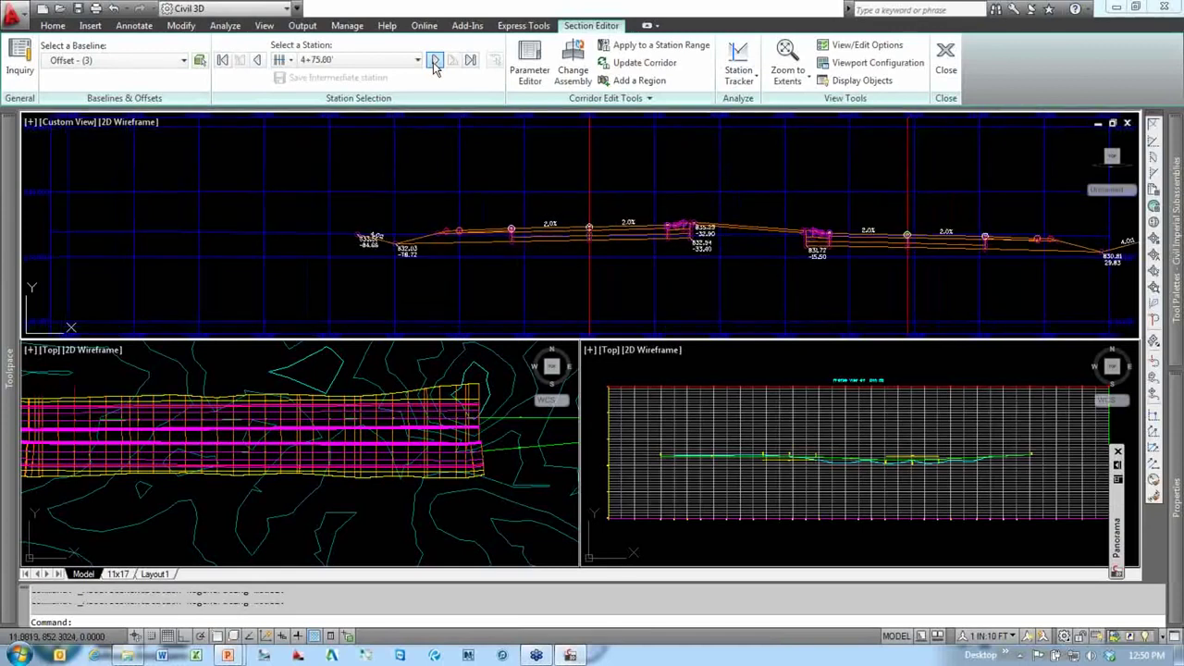
click(435, 61)
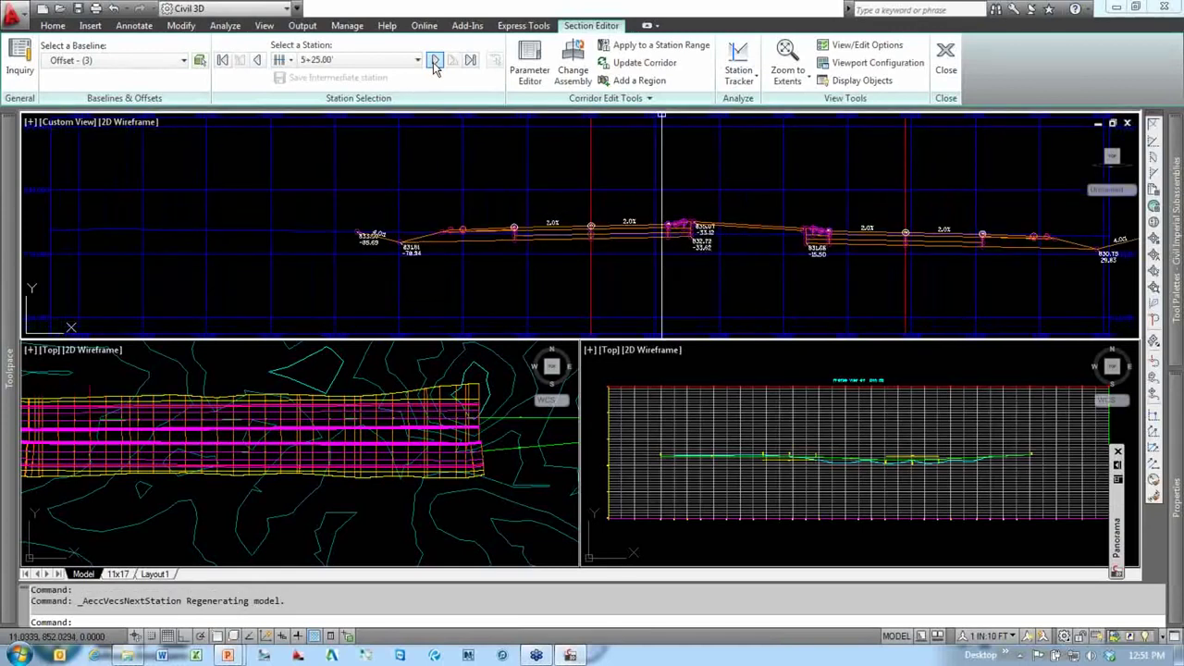
Step: Shift the 13th EB alignment's bend point near the corridor's far end slightly outward, away from the median
click(346, 390)
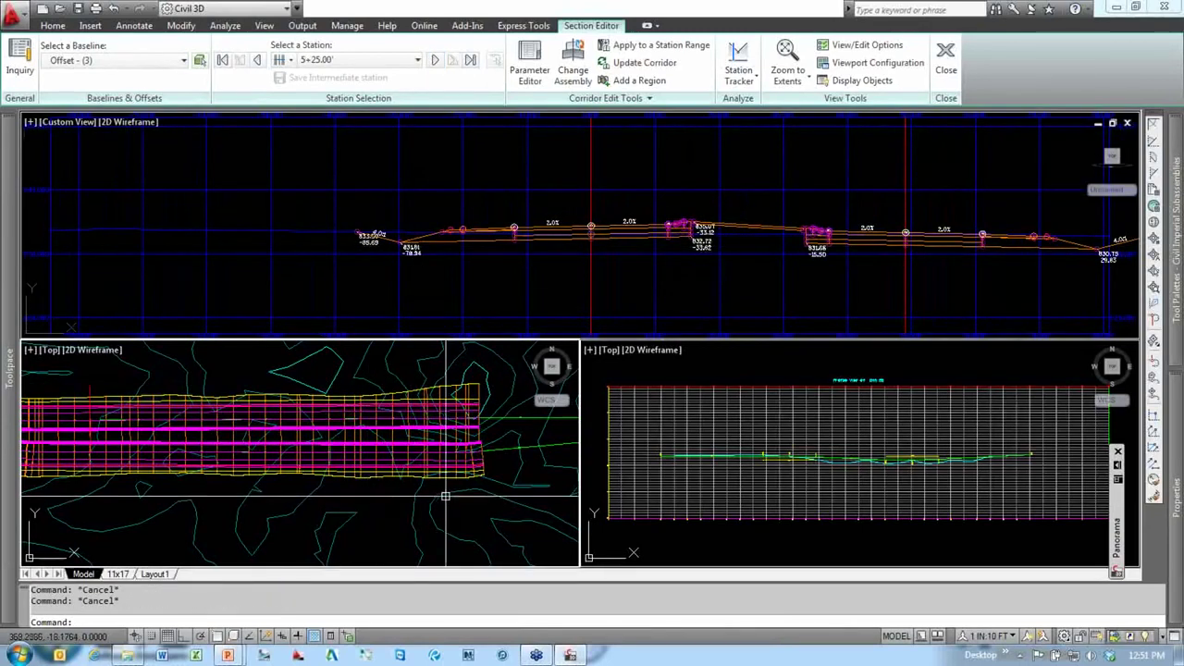
middle_drag(463, 494, 426, 507)
scroll(465, 473, up, 1)
click(466, 463)
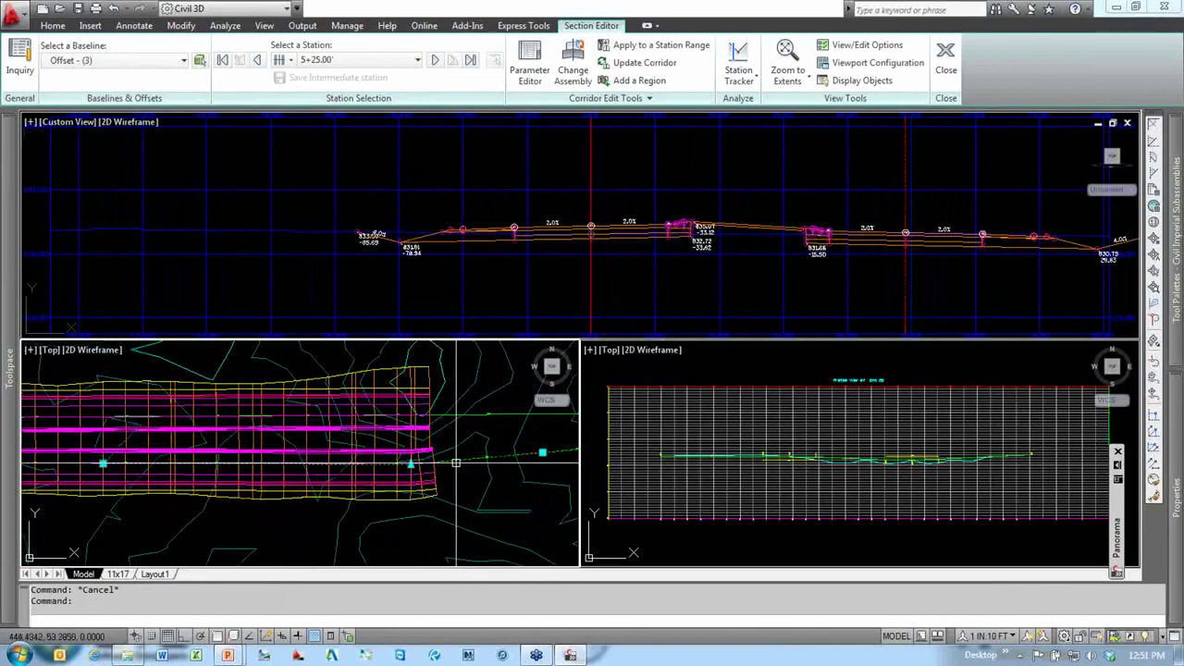
scroll(493, 479, up, 2)
scroll(492, 478, up, 3)
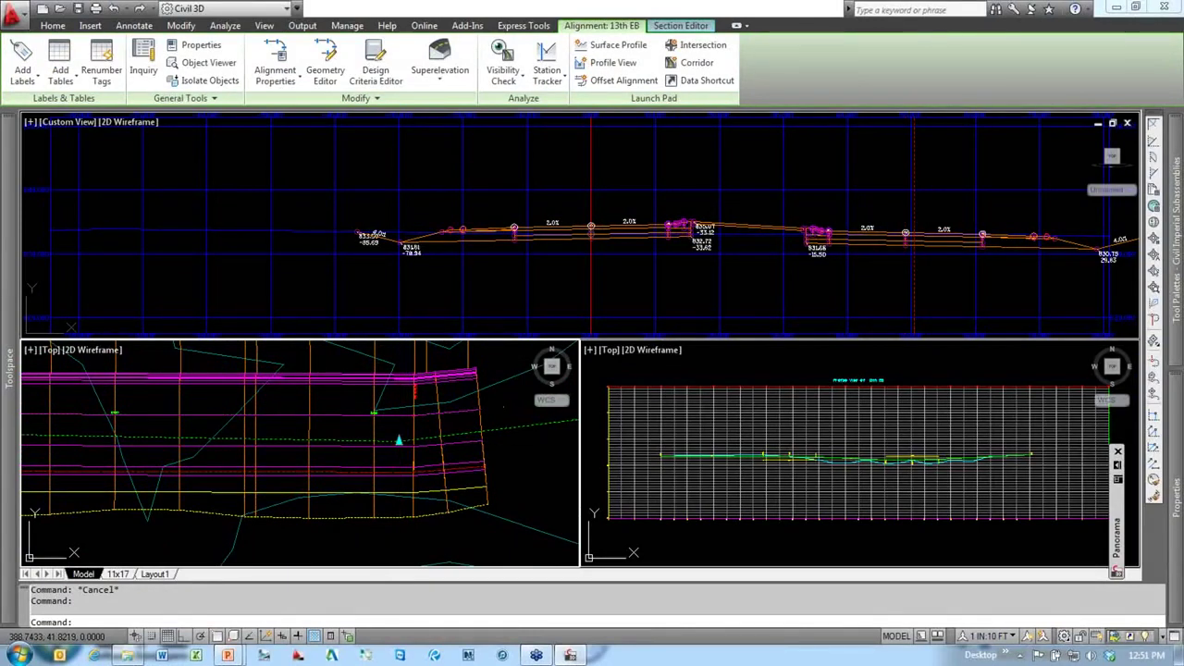
scroll(449, 503, down, 2)
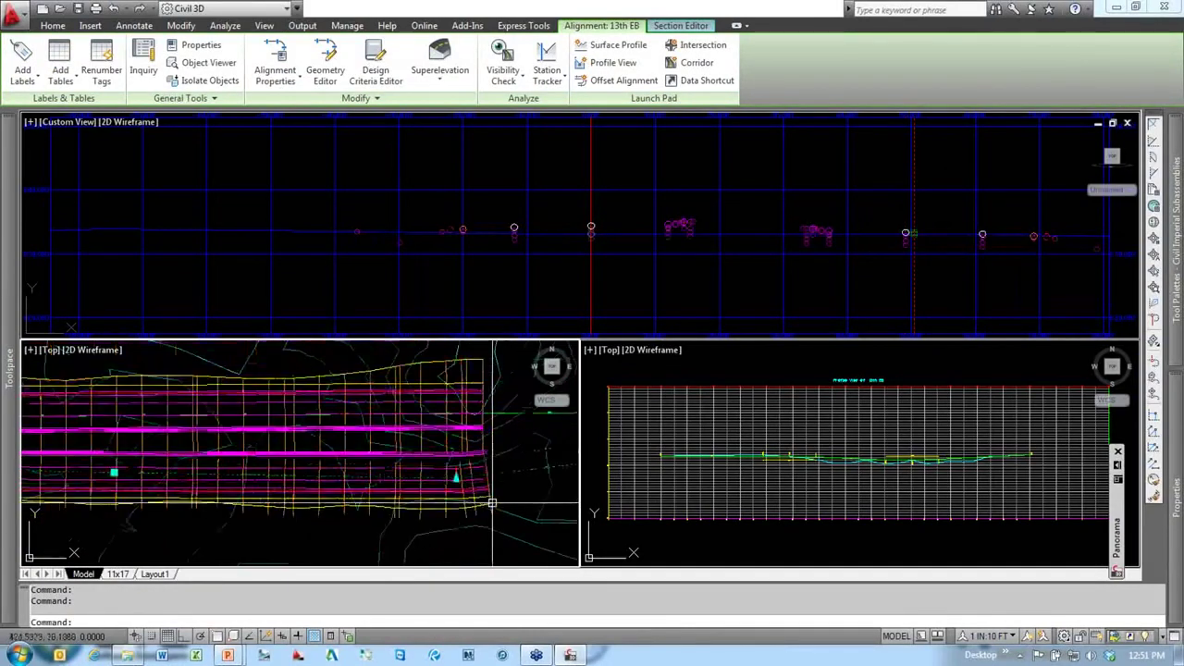
scroll(449, 503, down, 2)
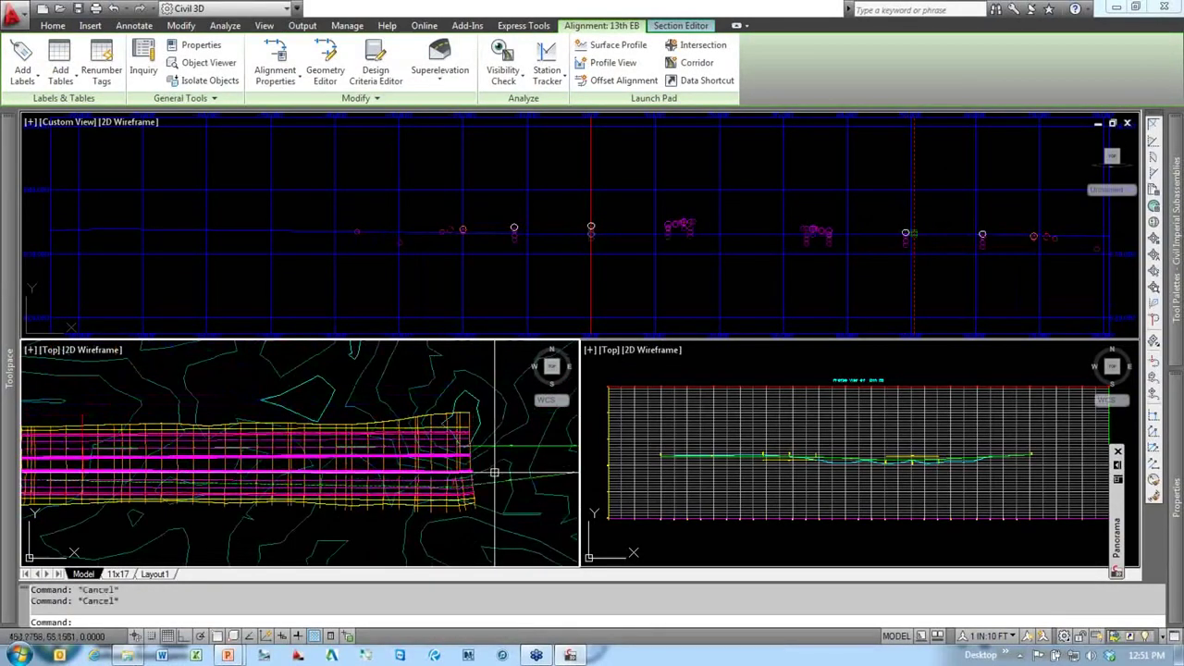
Step: Rebuild the 13 TH AVE corridor to follow the edited 13th EB alignment
scroll(484, 482, up, 2)
click(450, 457)
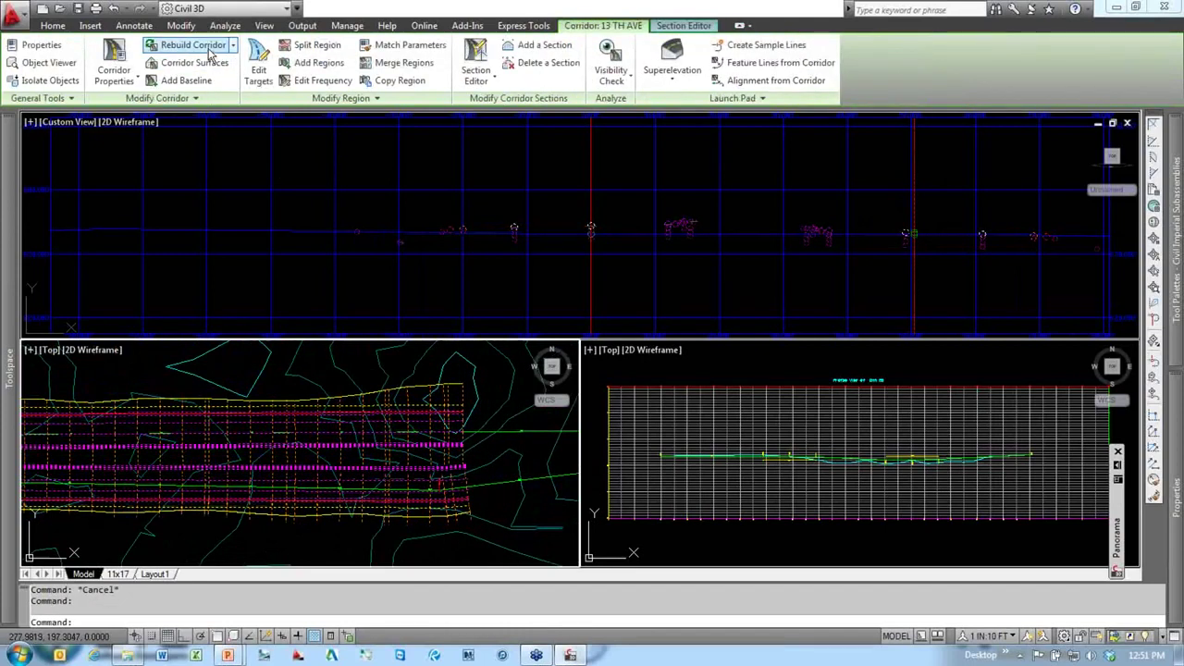
click(206, 48)
key(Escape)
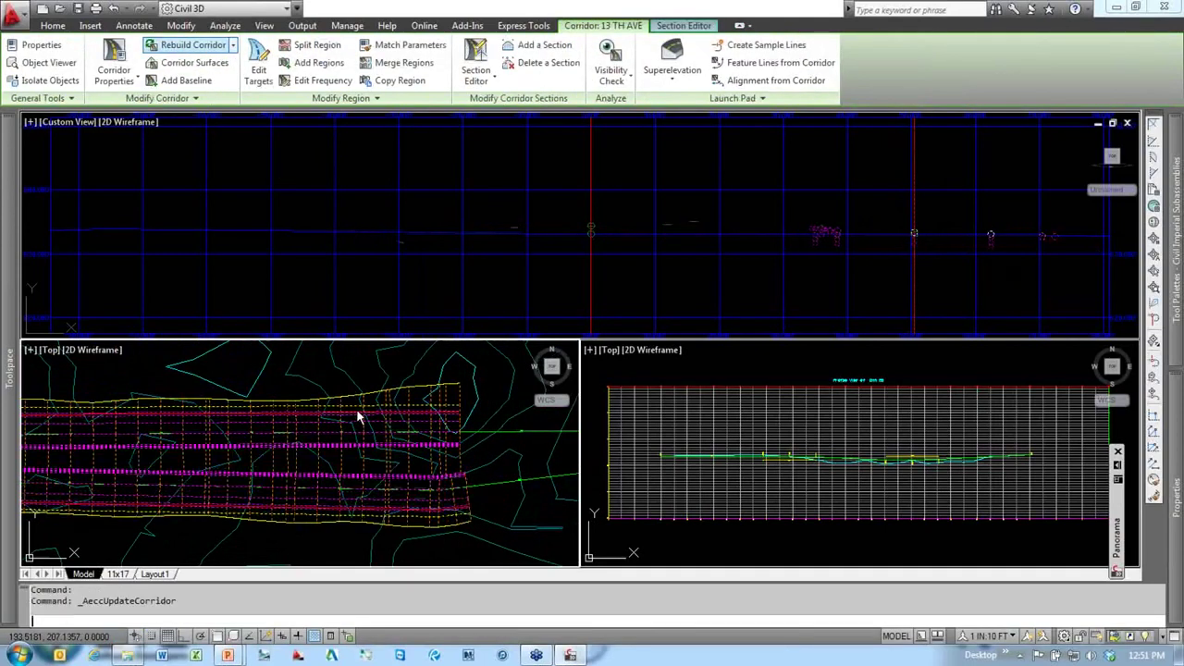
key(Escape)
Step: Step the rebuilt corridor's cross section forward to station 5+87.78
scroll(500, 463, down, 4)
scroll(501, 461, down, 2)
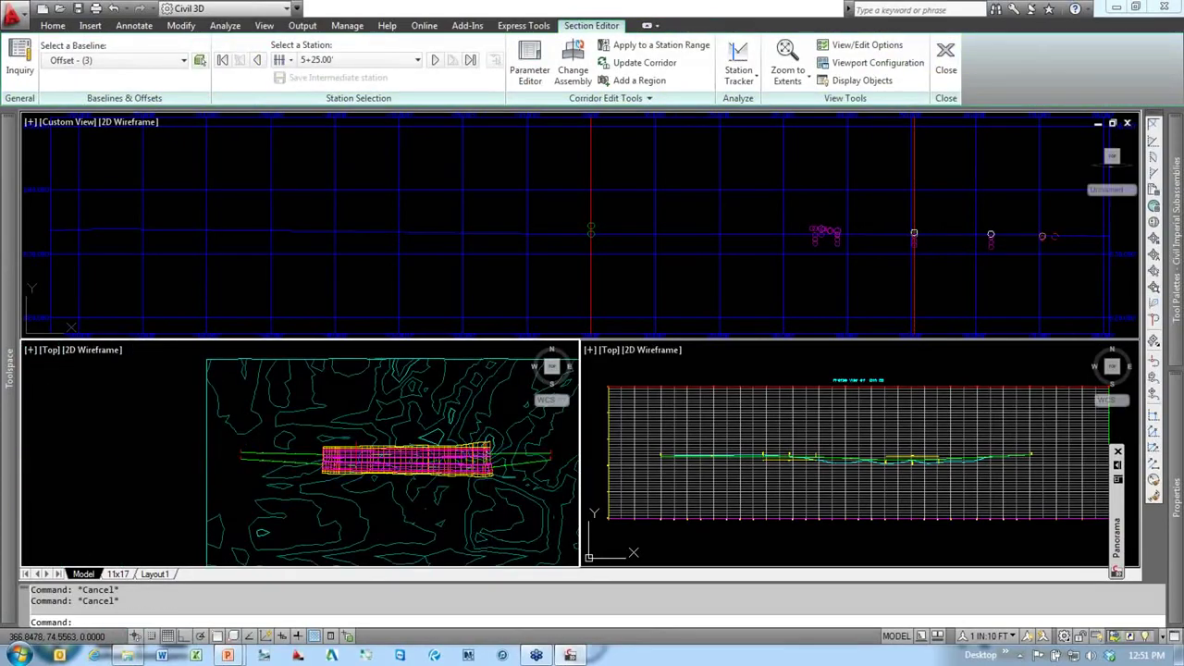
scroll(477, 461, up, 5)
click(434, 63)
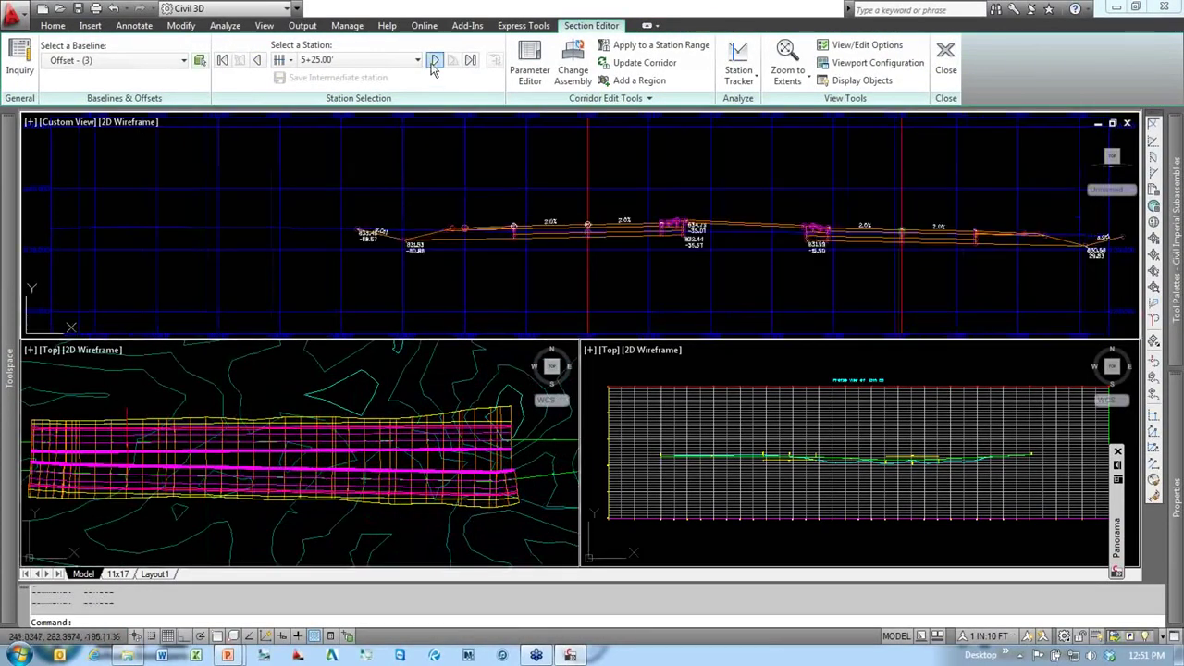
click(434, 63)
click(433, 61)
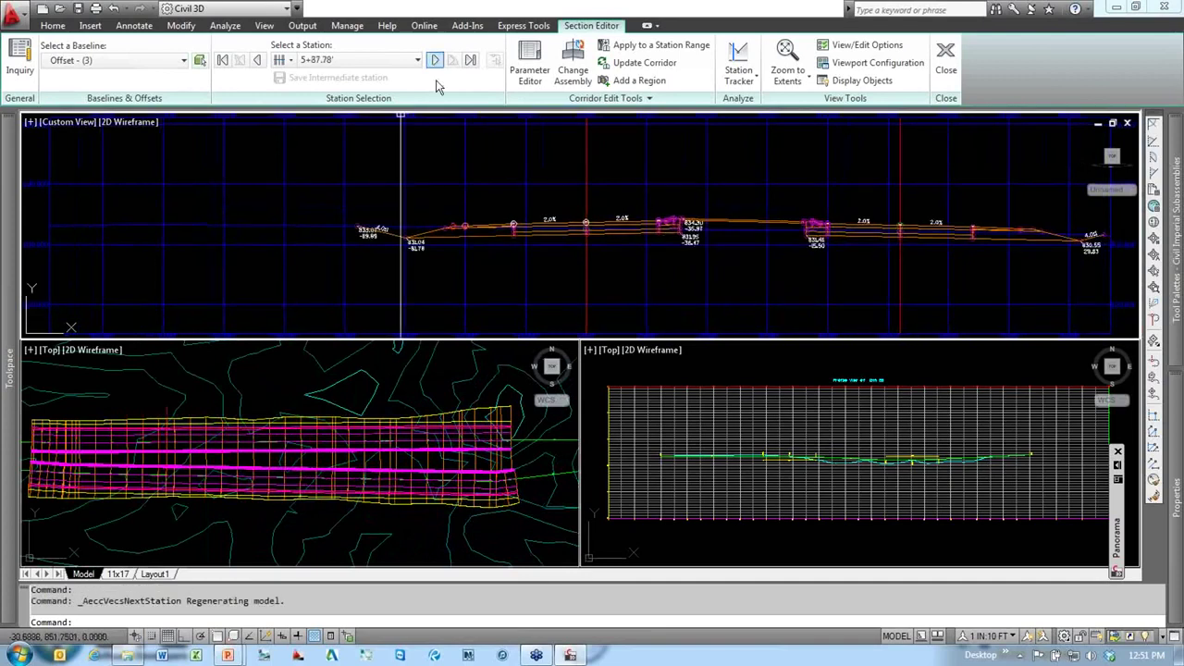
Step: Move the station marker along the corridor in plan to station 10+25.00
click(158, 408)
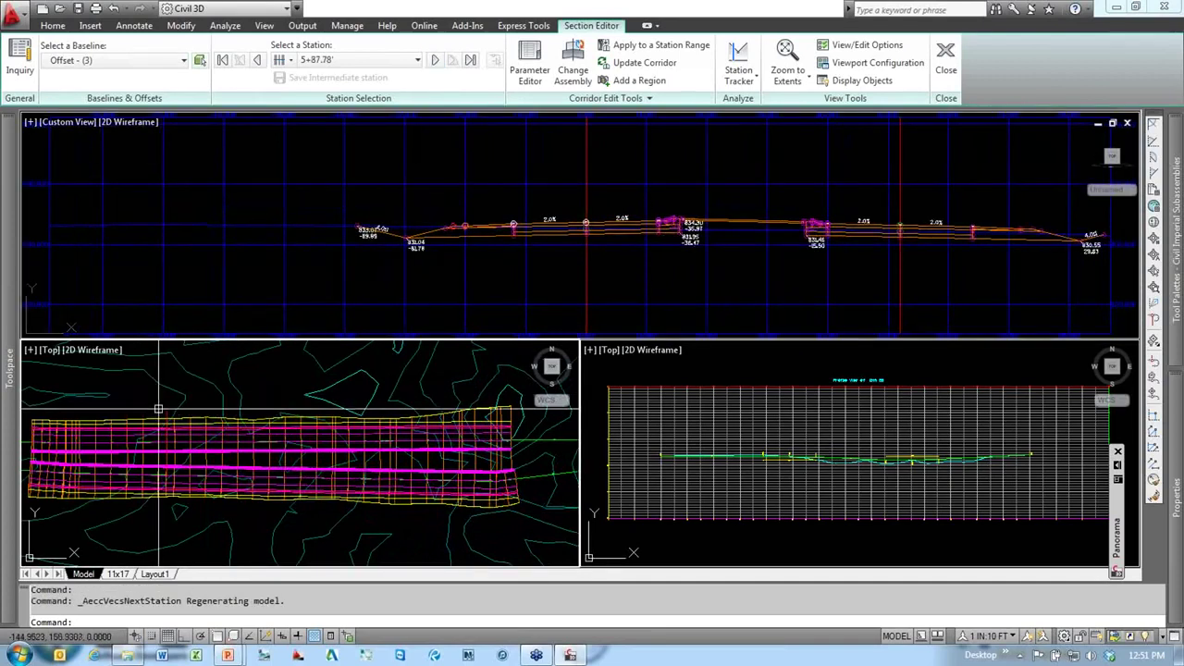
click(167, 441)
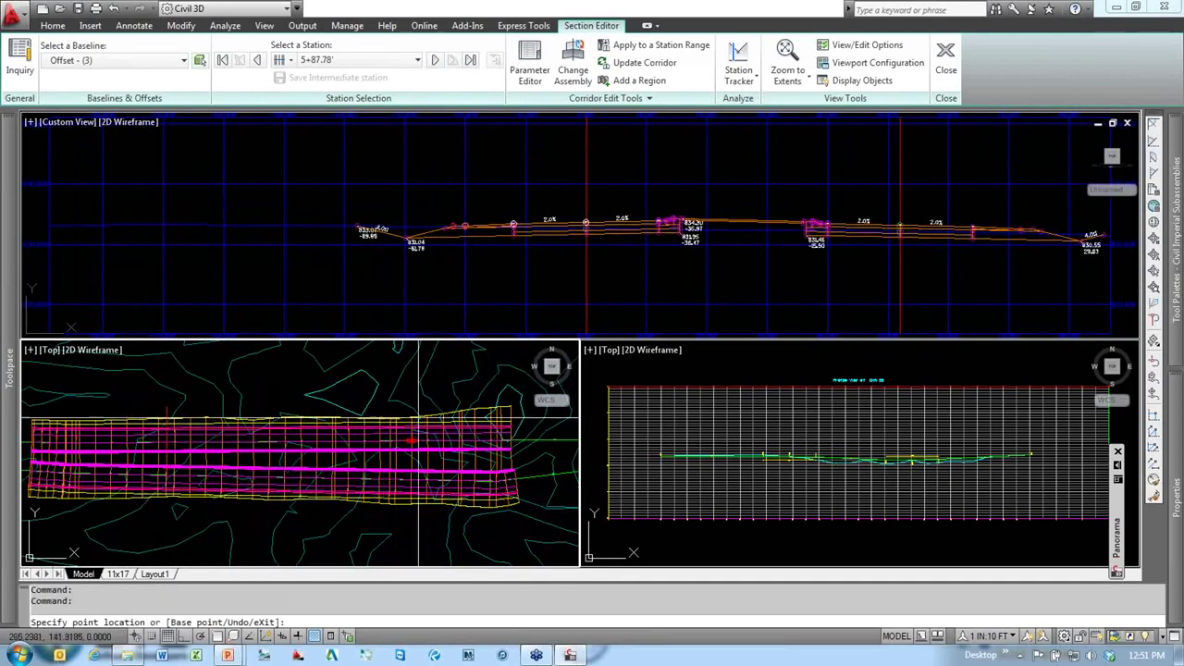
click(179, 396)
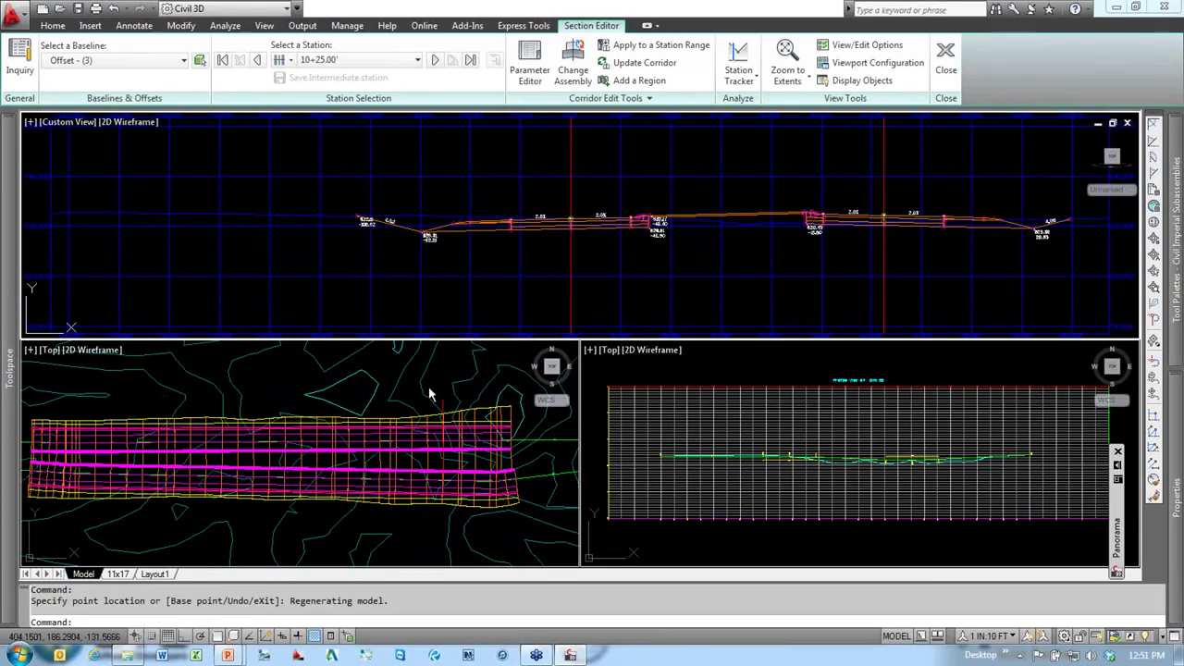
key(Escape)
key(Escape)
Step: Create an offset alignment from 13th EB with no left offsets and one right offset of 12 feet
scroll(413, 447, down, 1)
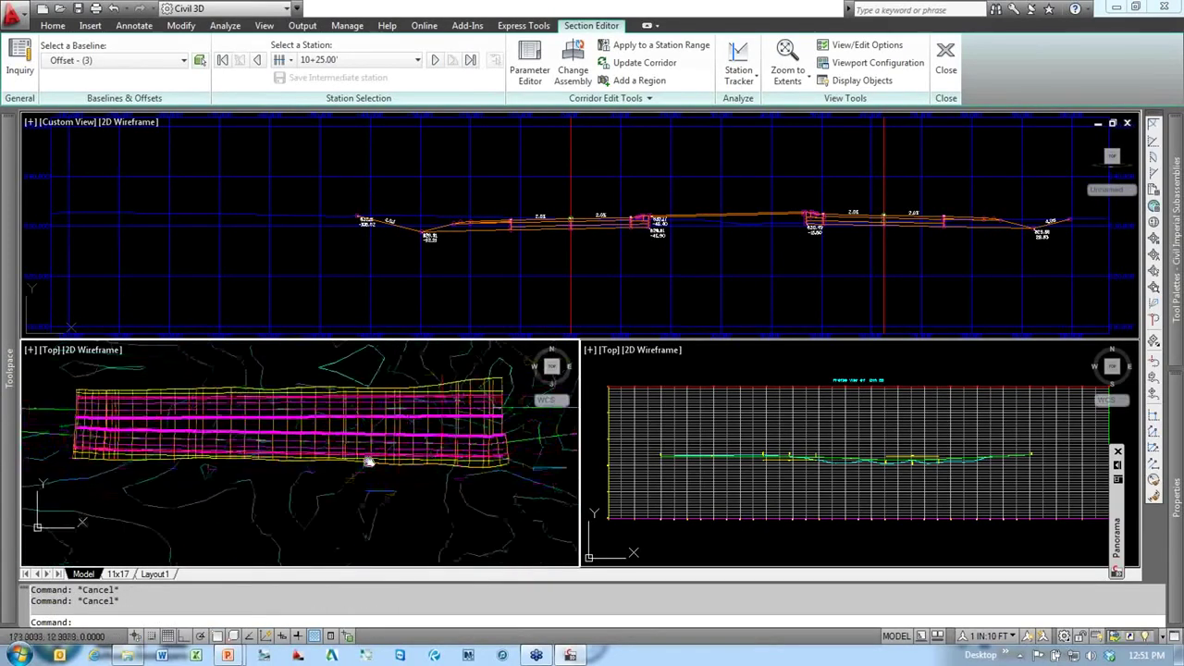
scroll(413, 447, up, 5)
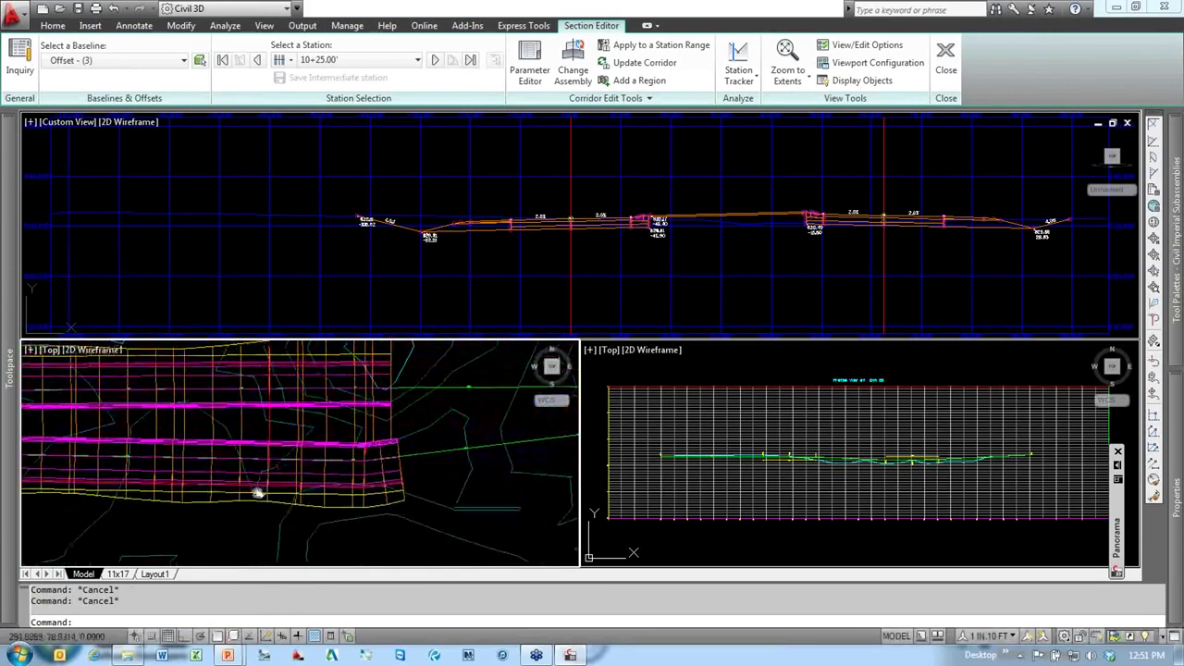
click(452, 452)
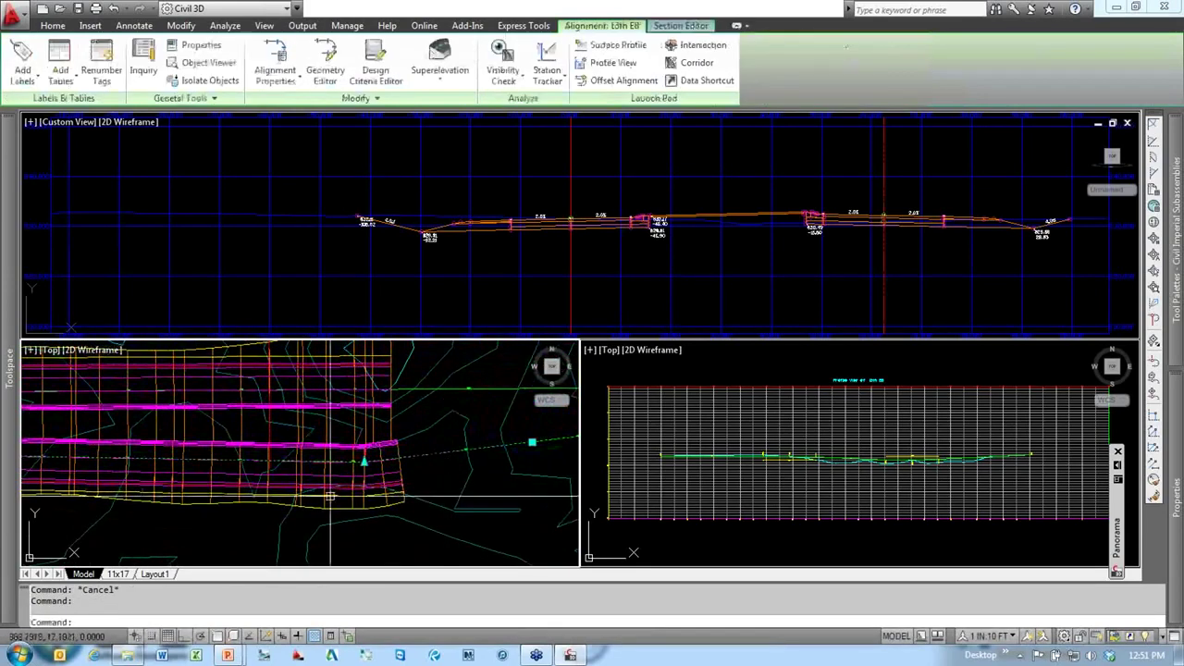
scroll(338, 495, down, 2)
middle_drag(331, 499, 400, 499)
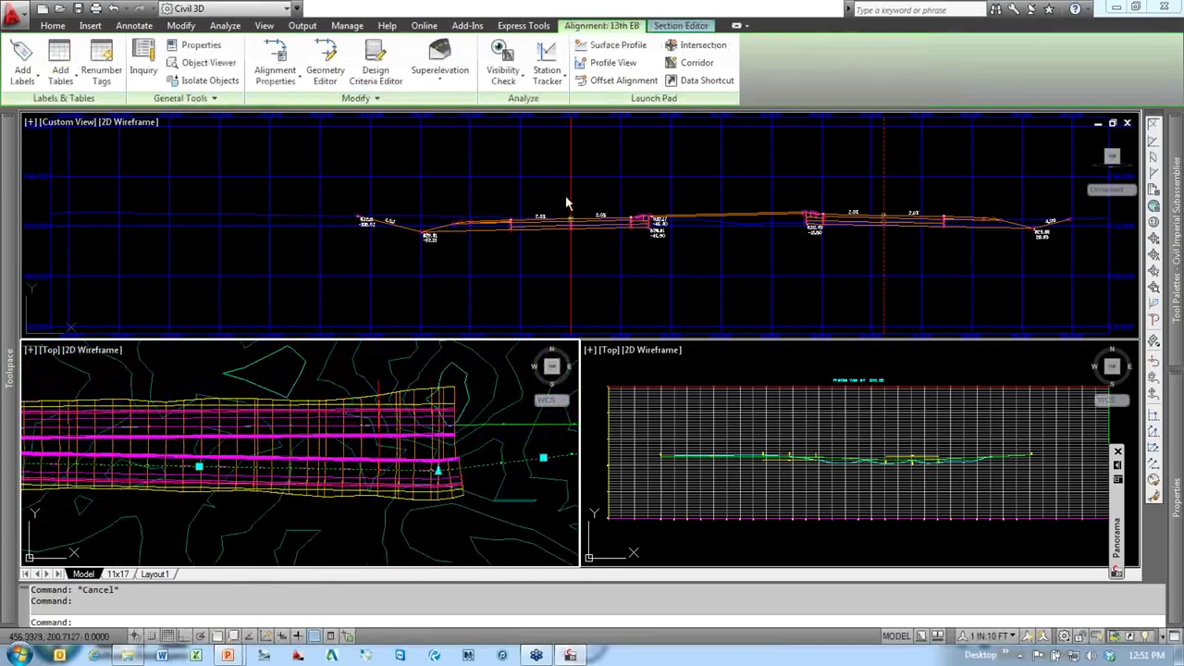
click(623, 81)
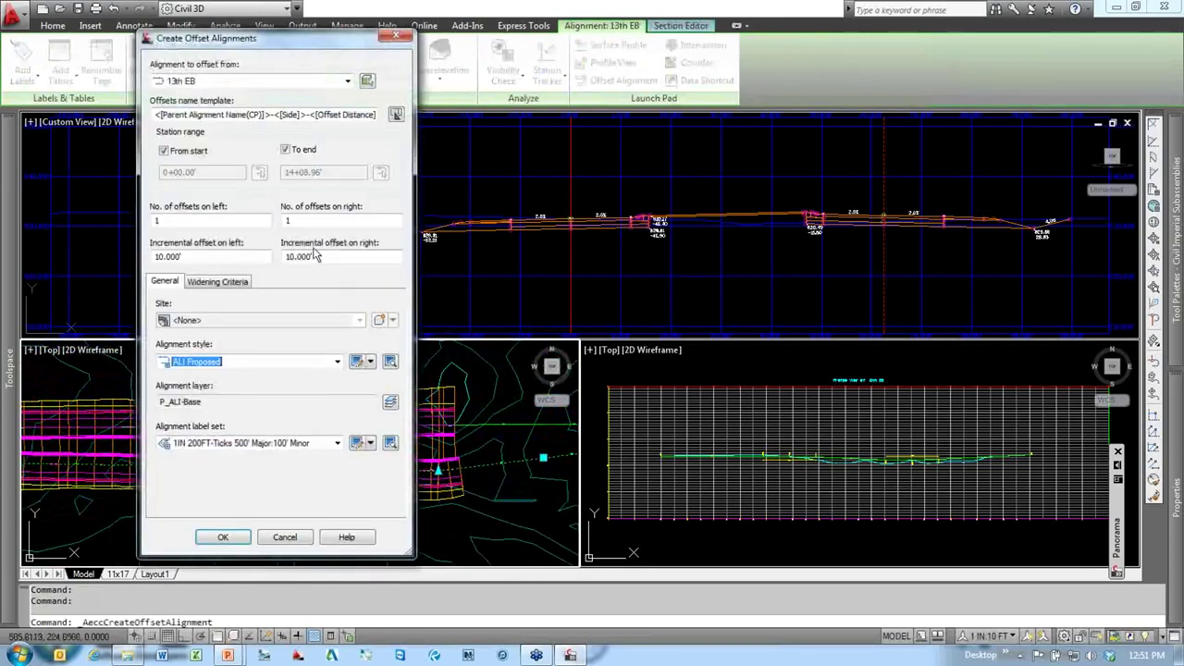
key(BackSpace)
text(0)
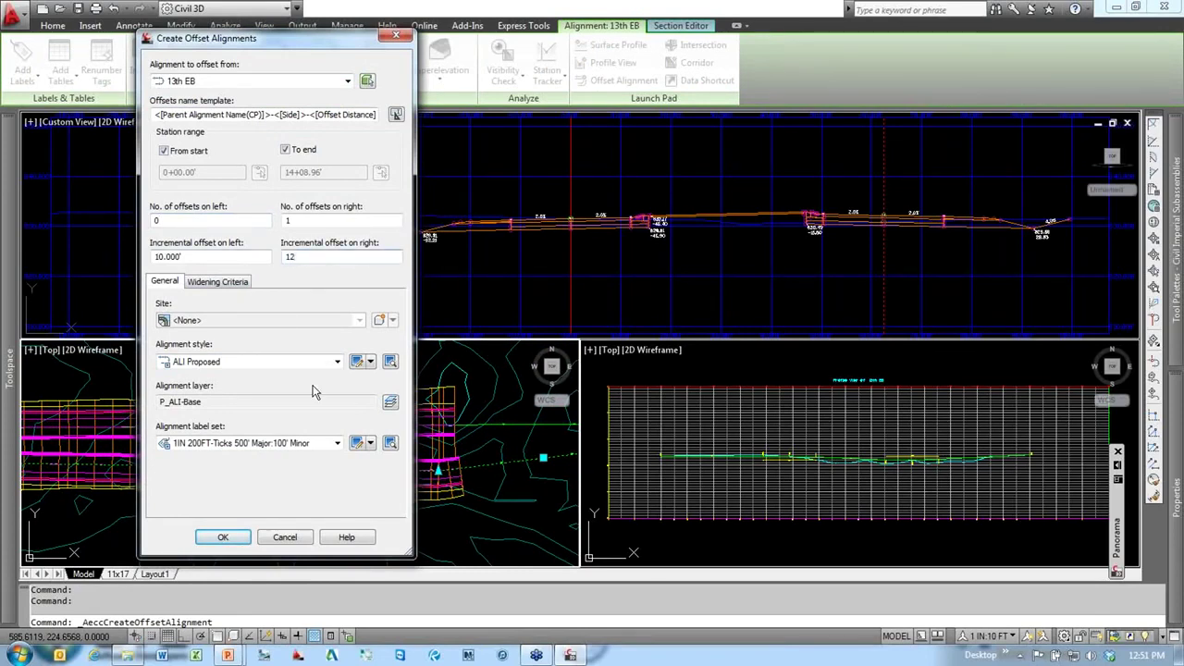
click(227, 538)
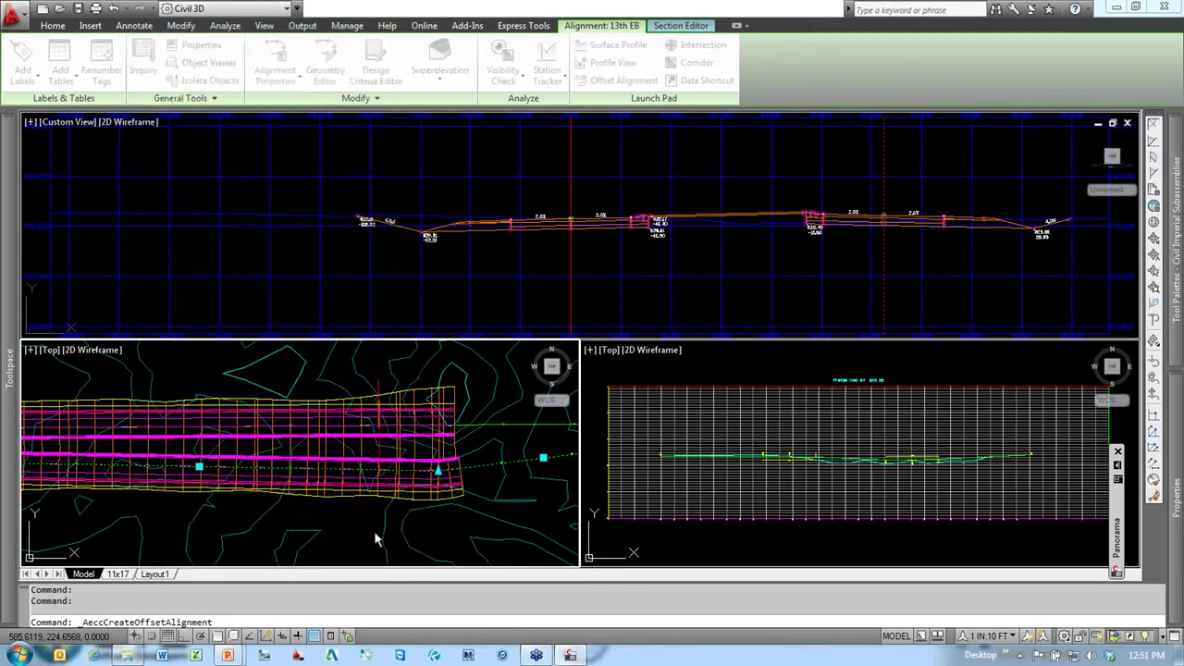
scroll(482, 477, up, 3)
key(Escape)
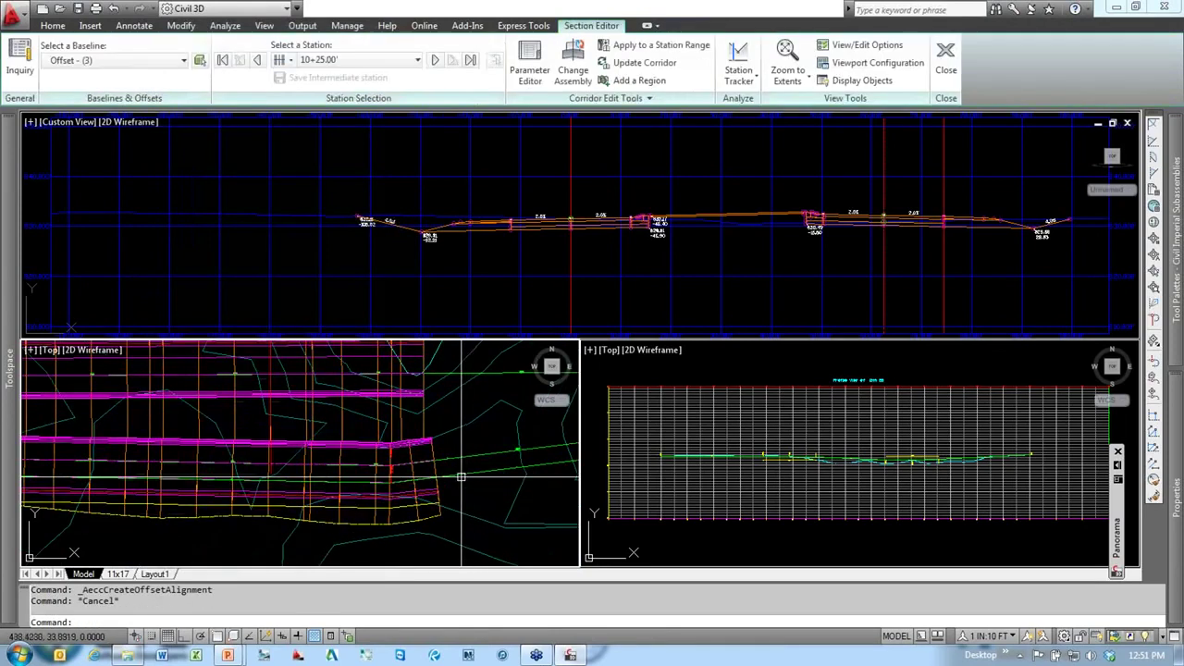
Step: Add a 24-foot widening to the 13th EB right offset alignment from station 7+33.68 to 10+16.24, without creating a new alignment
click(466, 474)
scroll(464, 502, up, 4)
scroll(461, 504, up, 3)
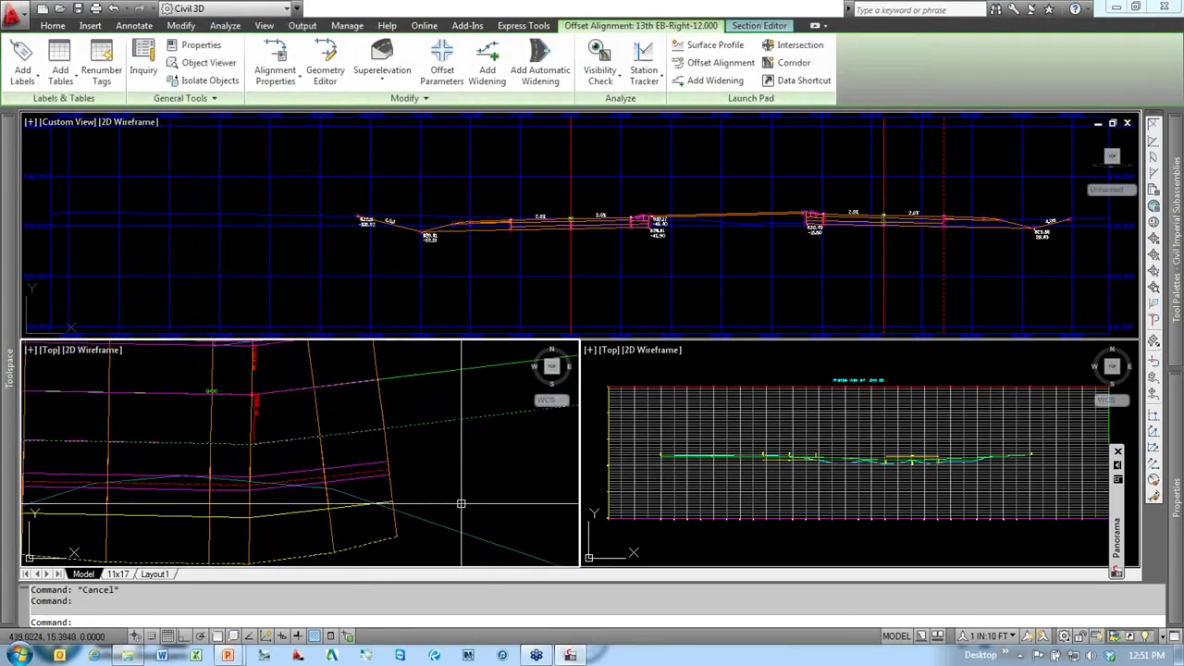
scroll(461, 503, down, 4)
middle_drag(490, 435, 454, 450)
scroll(468, 402, down, 2)
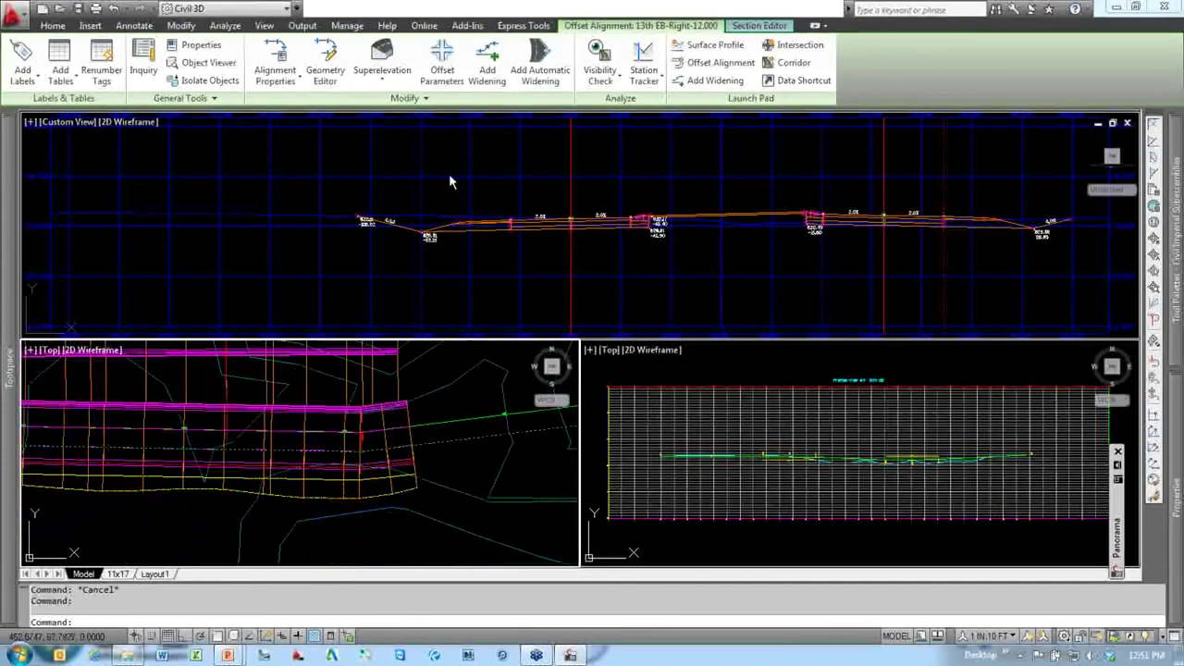
scroll(469, 450, down, 2)
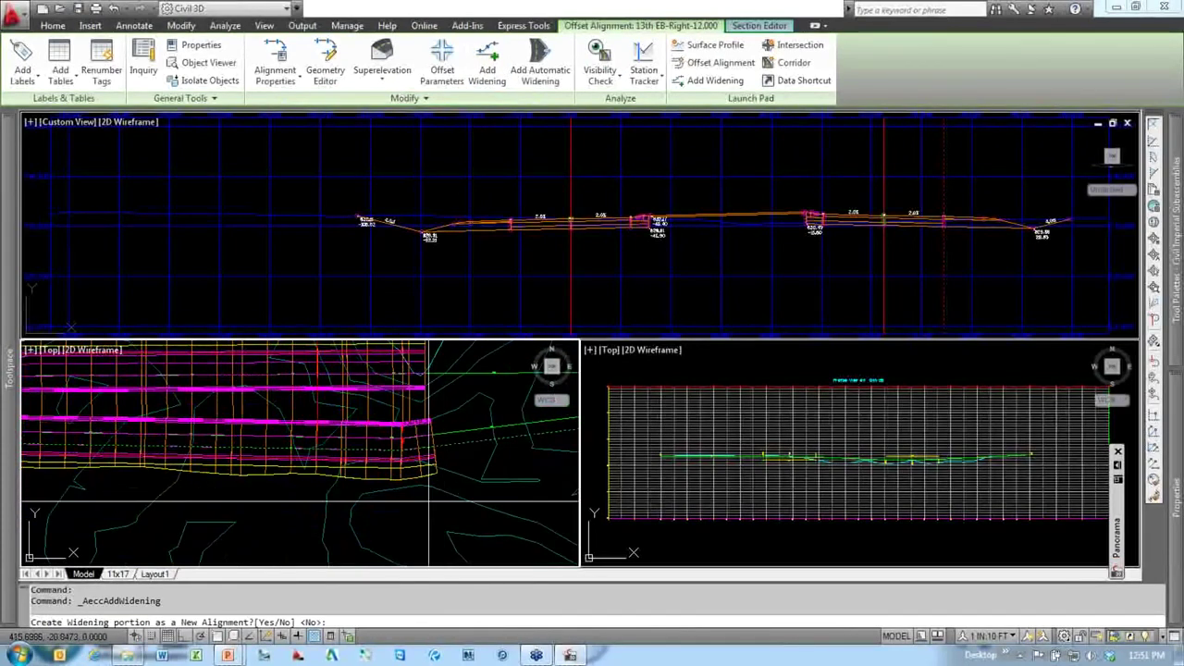
key(Return)
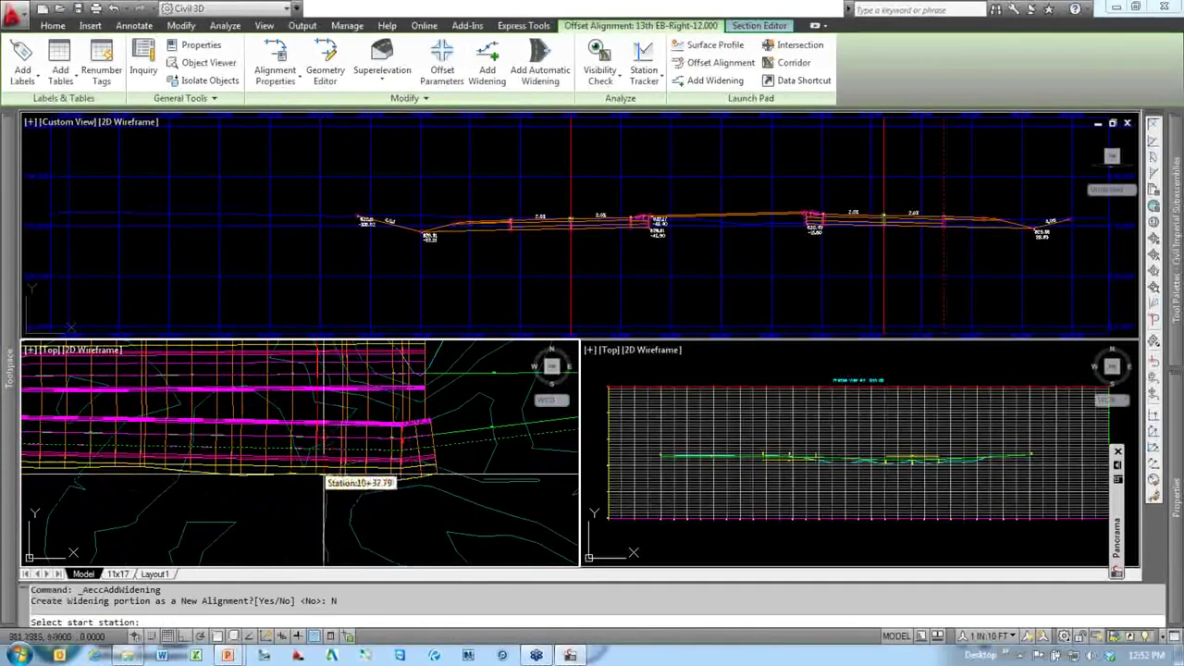
scroll(398, 500, up, 3)
scroll(303, 472, down, 3)
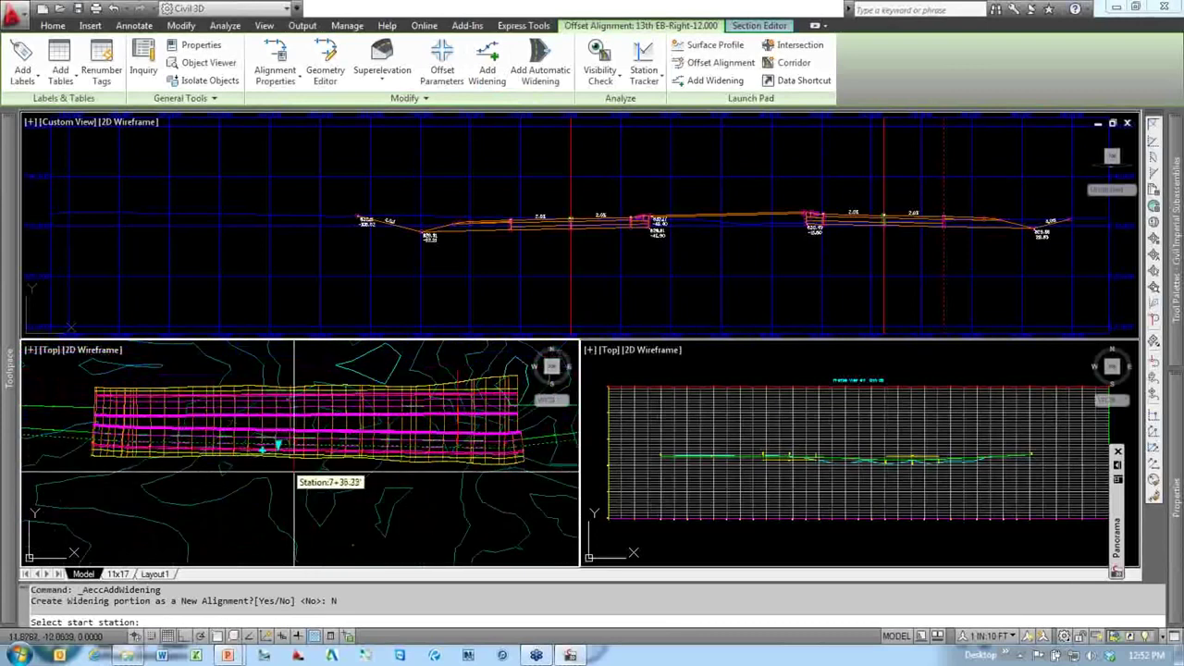
click(296, 472)
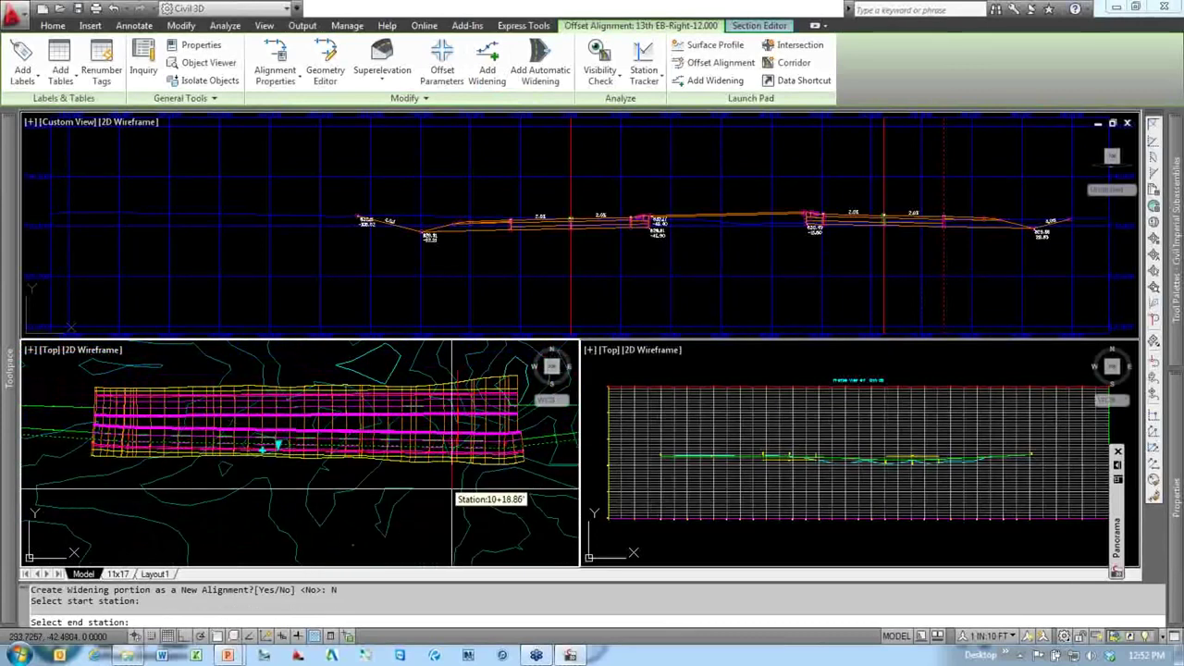
text(2)
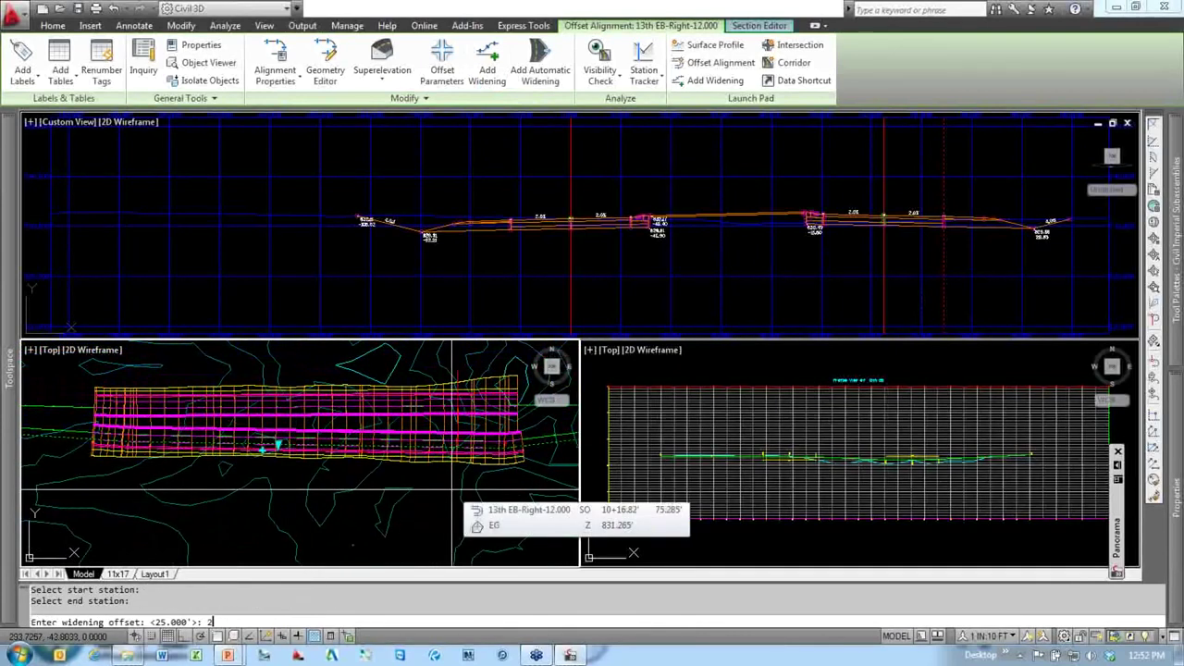
key(Return)
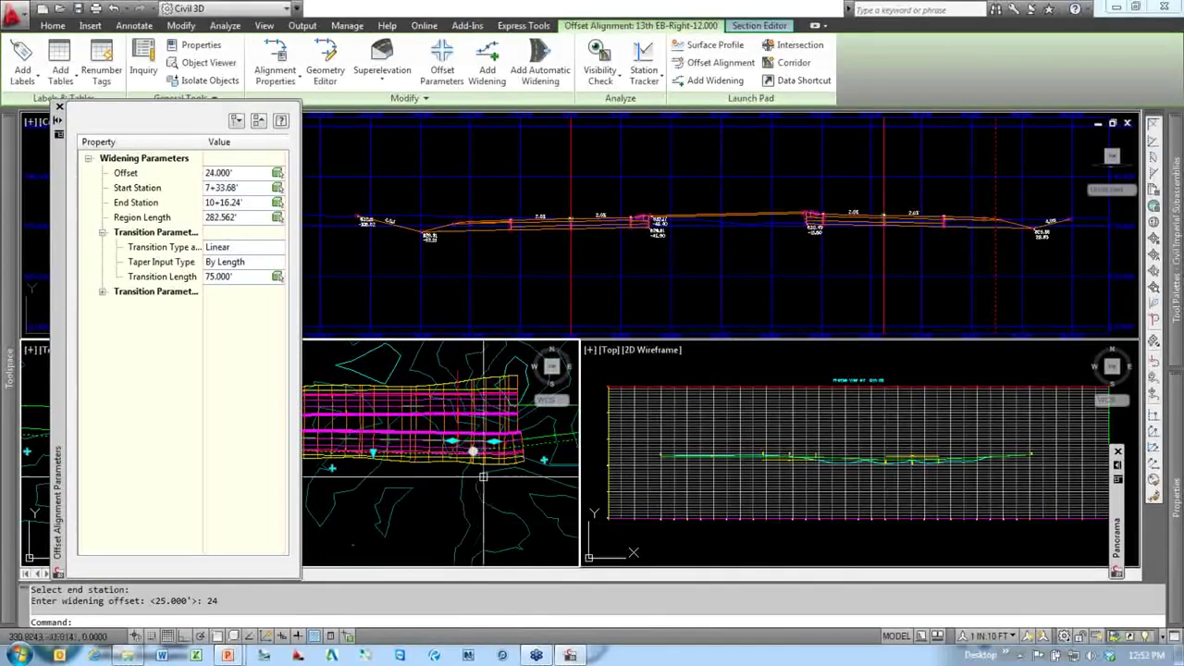
click(58, 108)
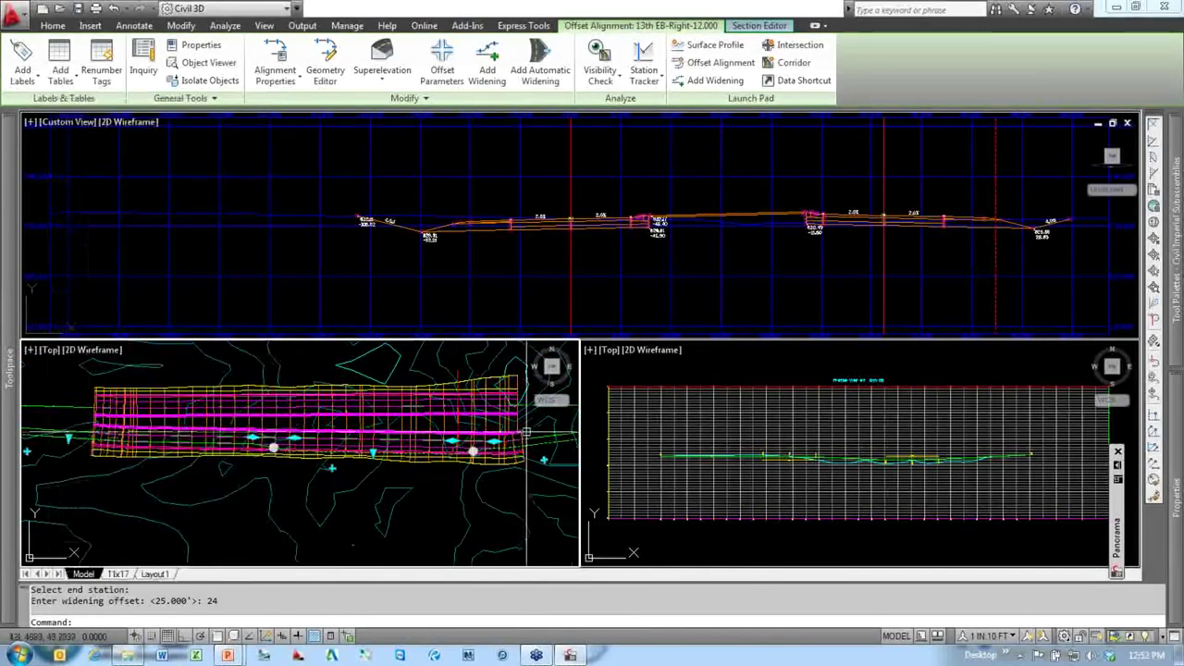
Step: Examine the widened stretch of the 13th EB right offset alignment and its end transitions in plan
scroll(512, 439, up, 2)
key(Escape)
click(512, 439)
scroll(512, 440, up, 4)
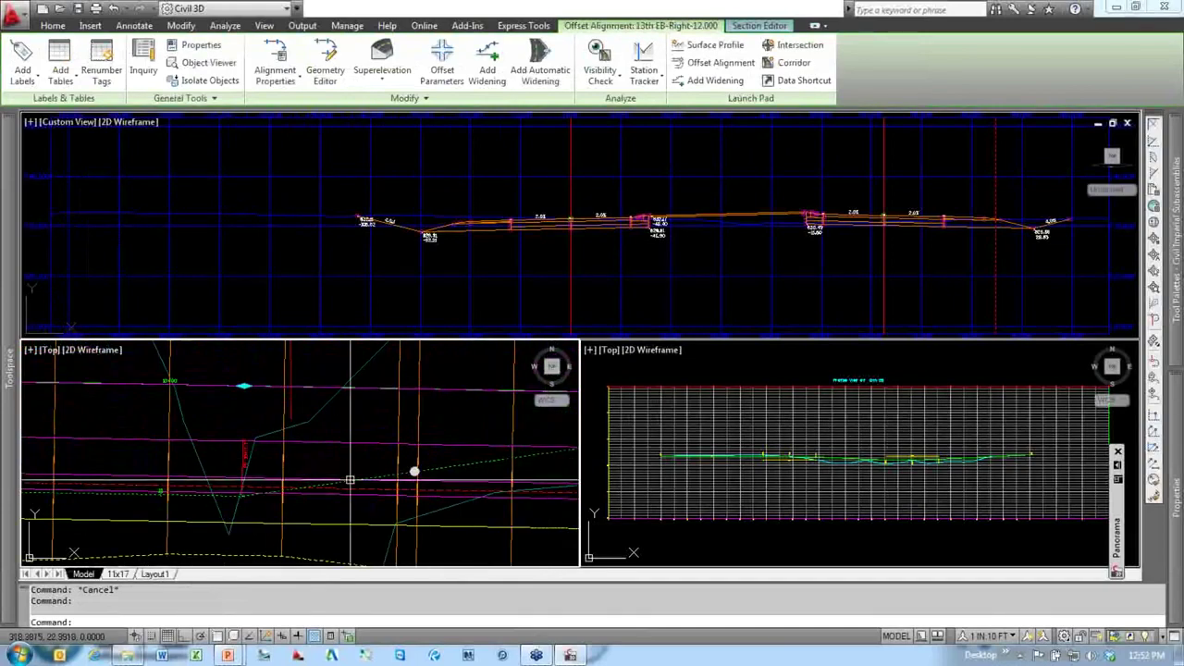
scroll(483, 473, down, 3)
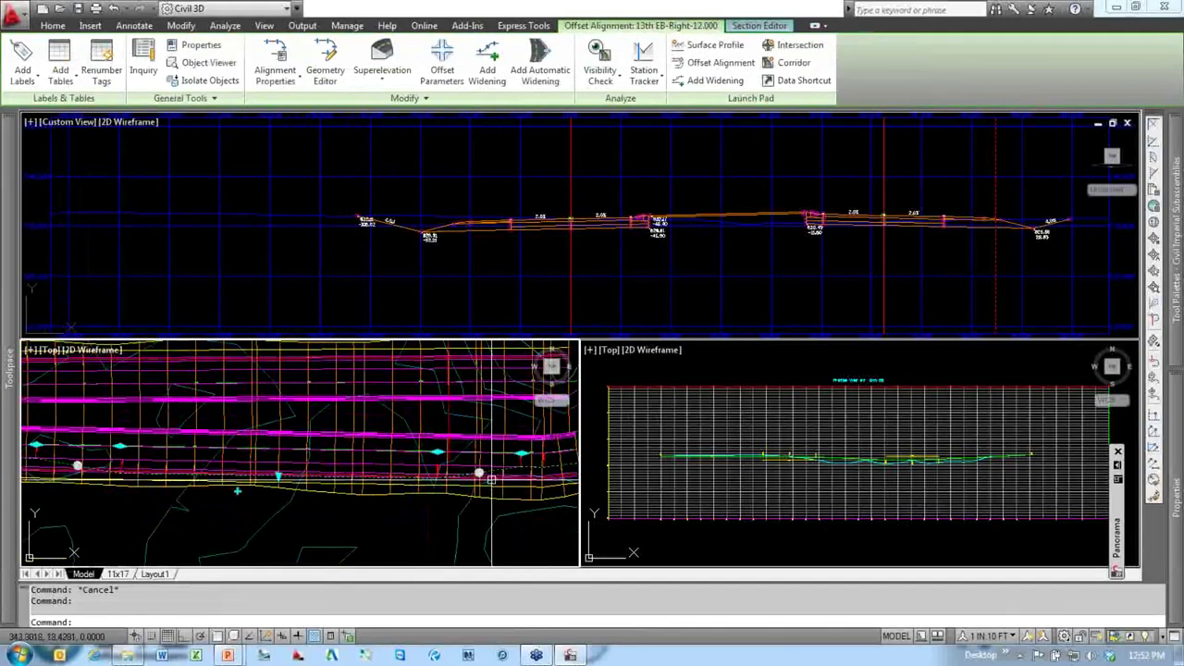
key(Escape)
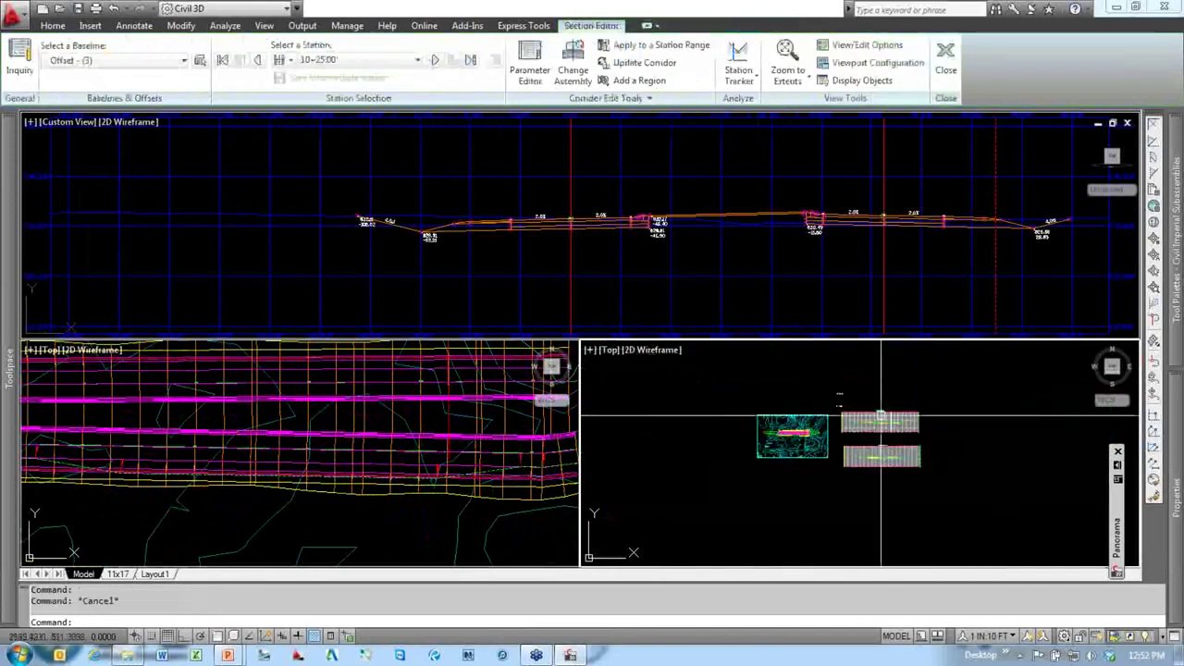
Step: Locate the 13th DIVIDED assembly and review the subassembly names and groups in its construction properties
scroll(844, 402, up, 6)
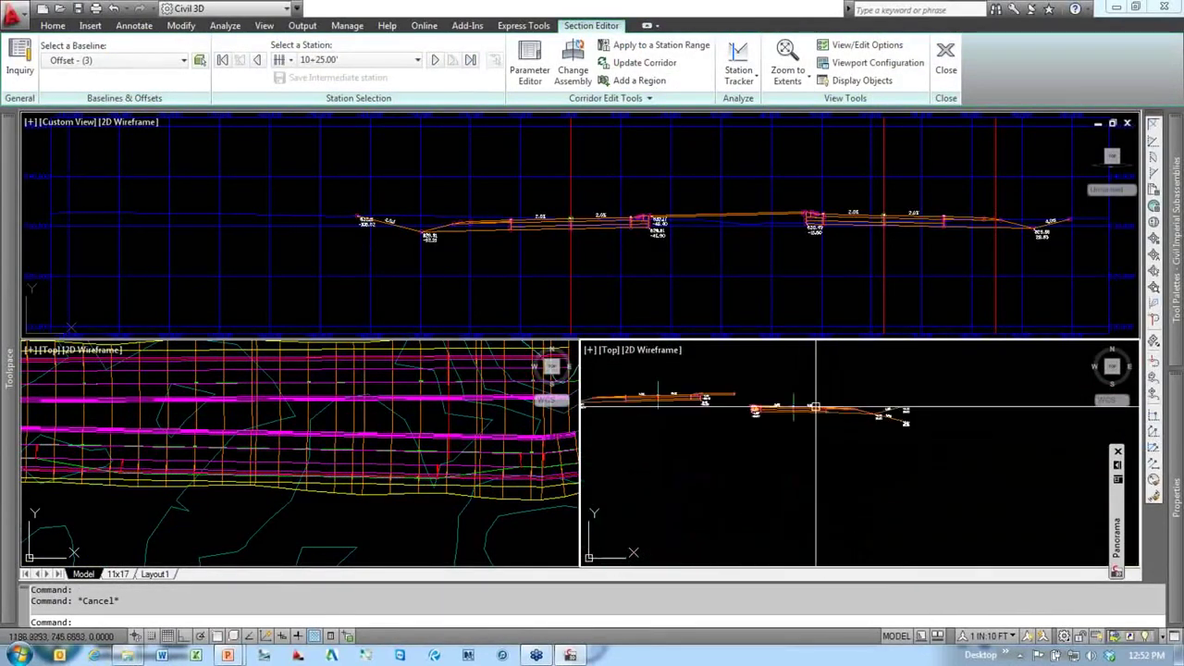
click(790, 409)
middle_drag(791, 448, 848, 501)
scroll(826, 474, down, 3)
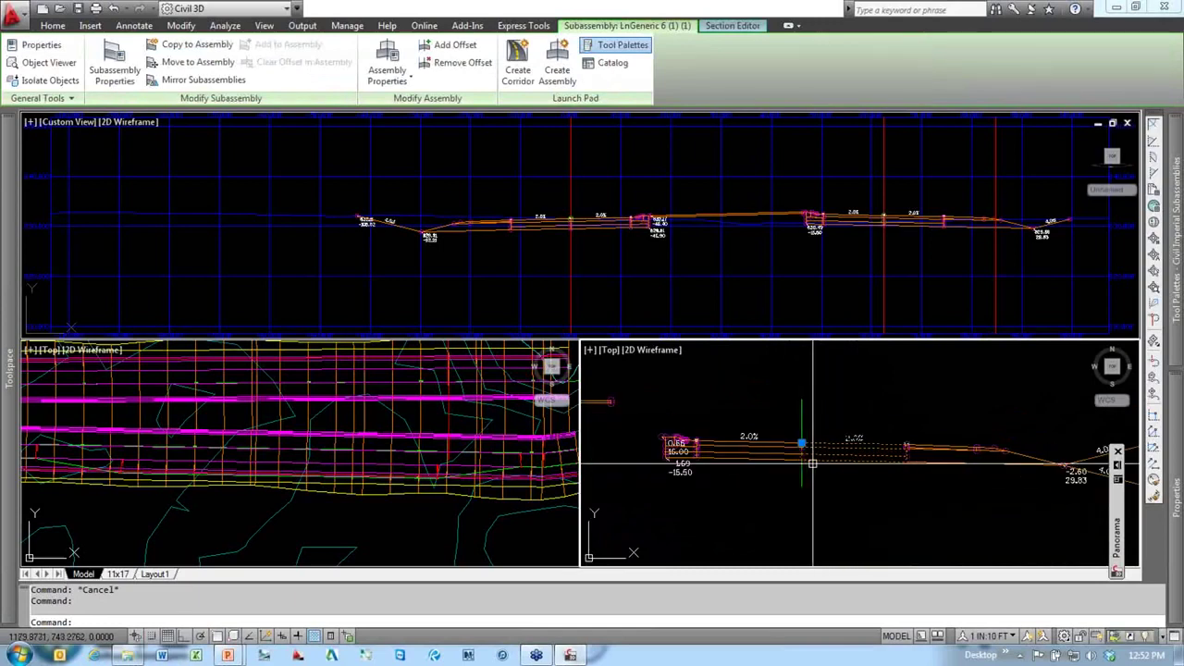
middle_drag(827, 461, 932, 414)
key(Escape)
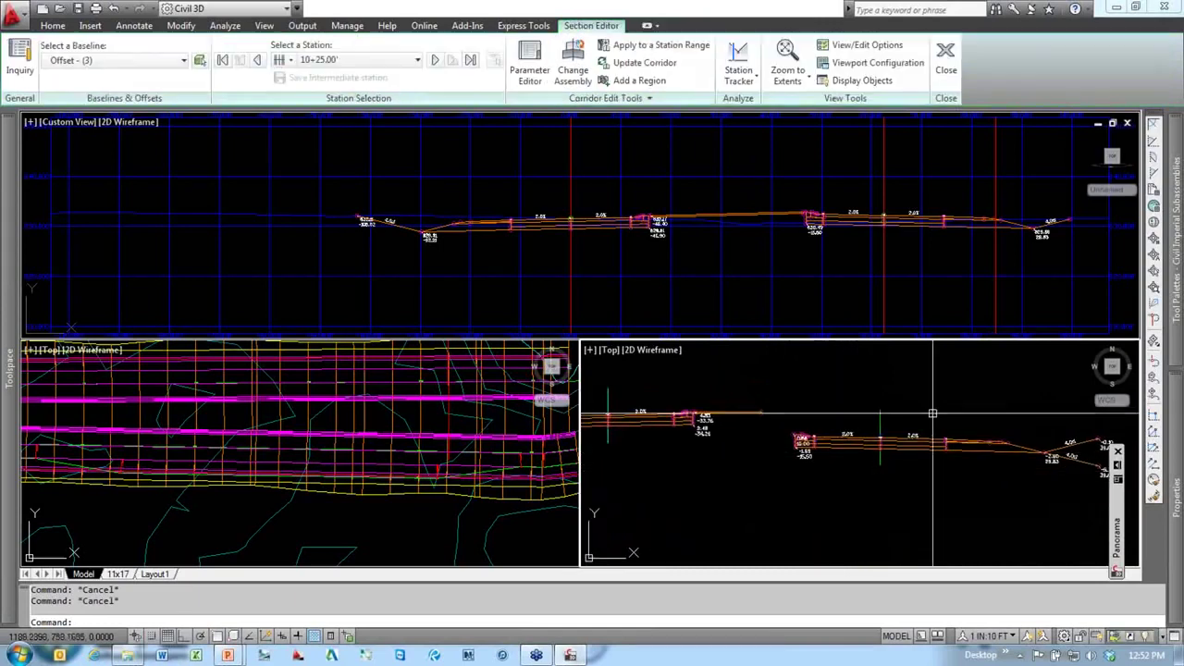
click(906, 412)
click(870, 437)
right_click(919, 374)
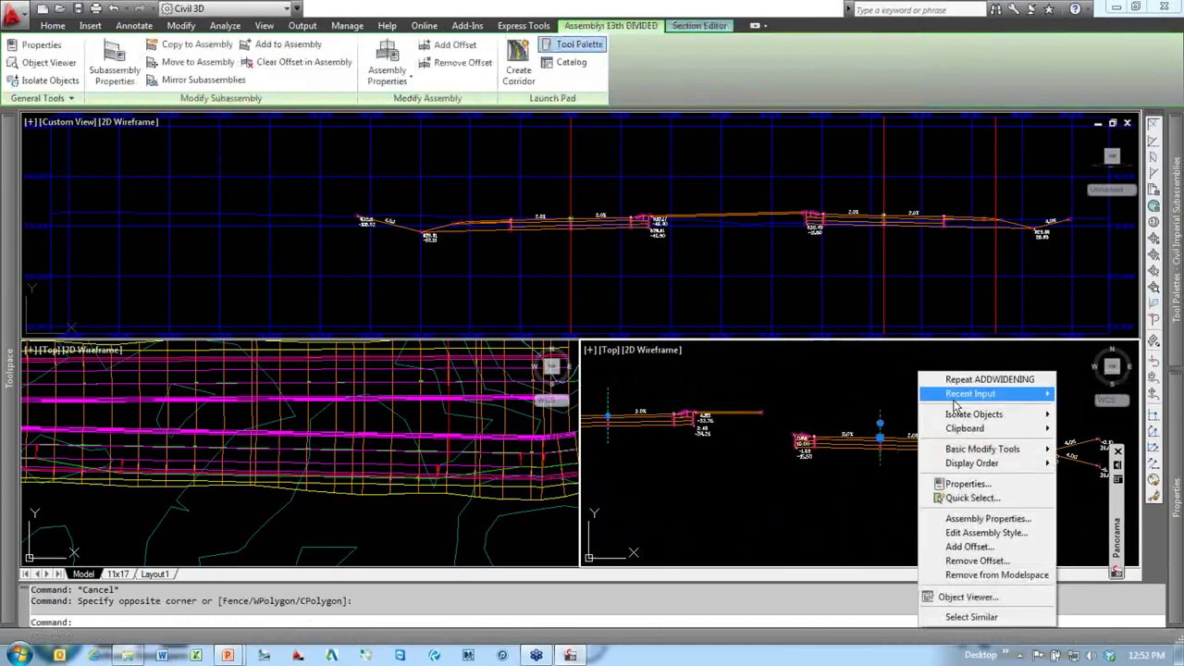
click(968, 526)
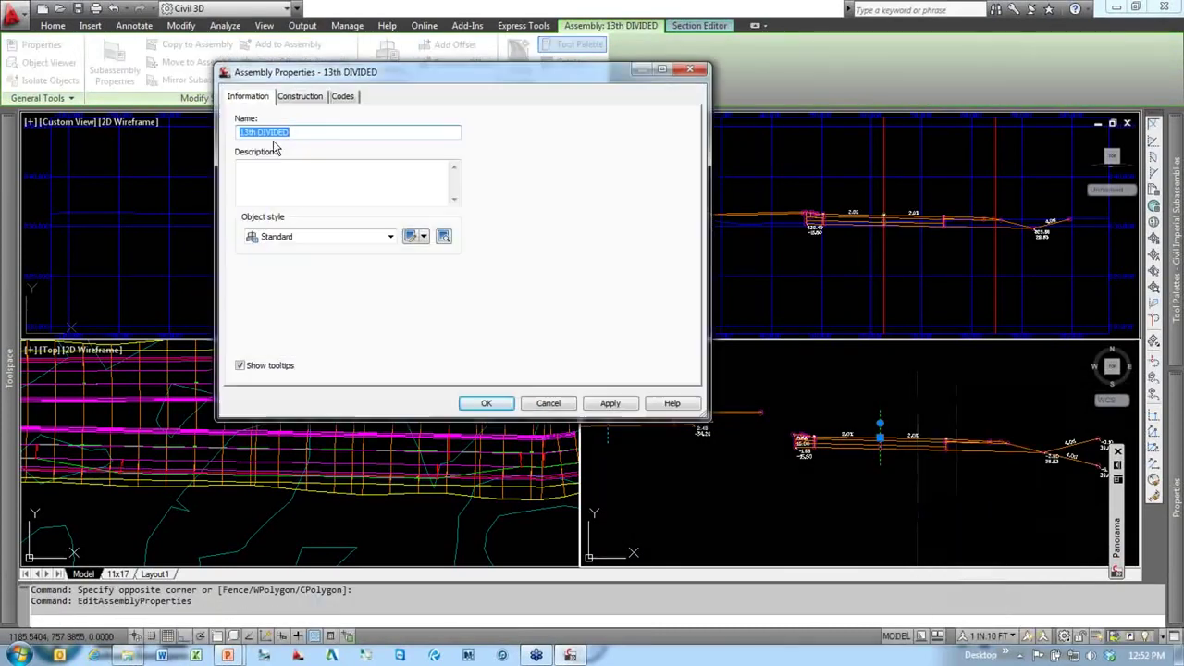
click(305, 98)
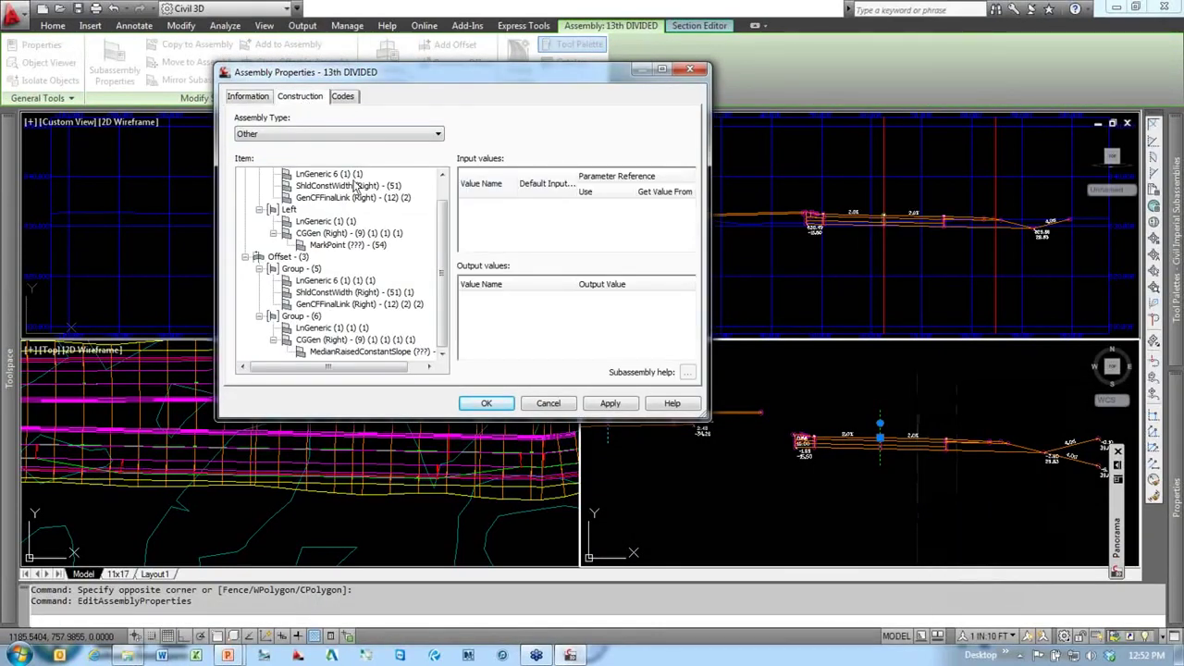
drag(444, 268, 440, 241)
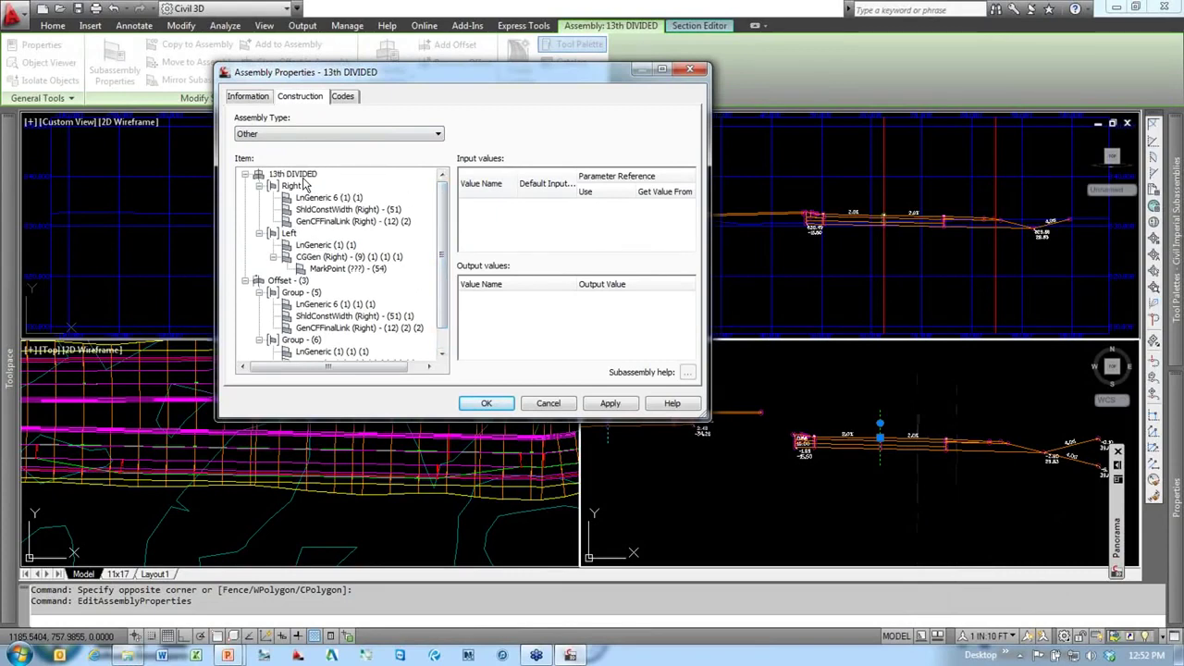
drag(439, 266, 437, 217)
drag(442, 262, 444, 309)
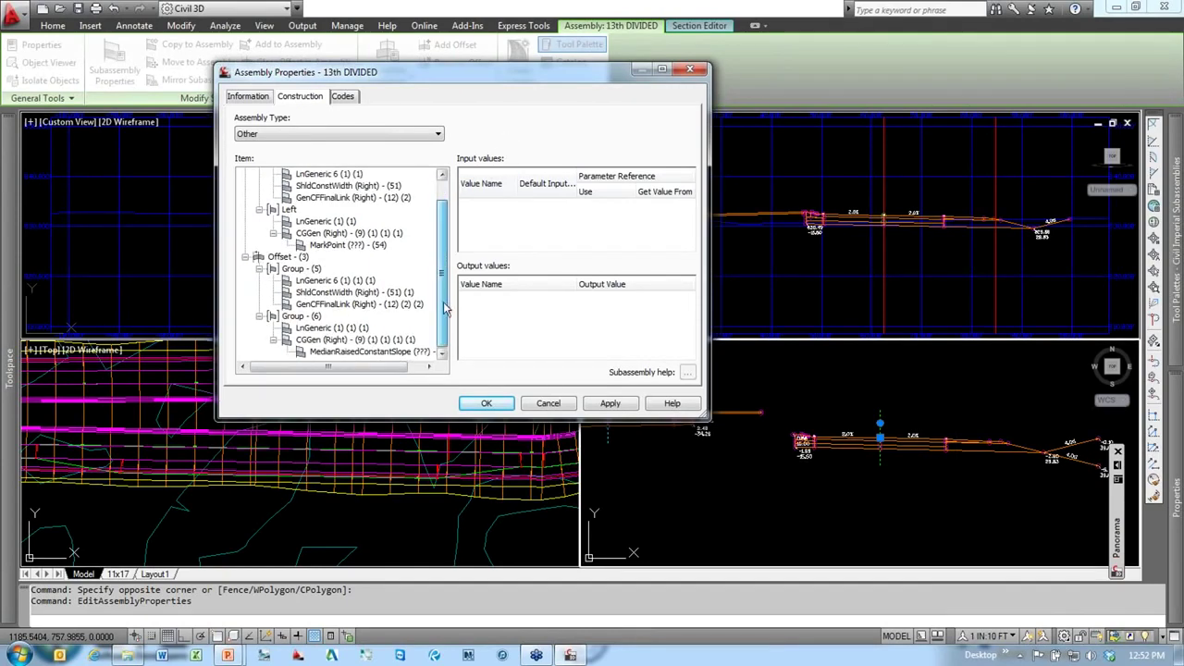
click(547, 407)
Step: Rename the eastbound right lane subassembly of the 13th DIVIDED assembly as "EB lane right"
click(937, 449)
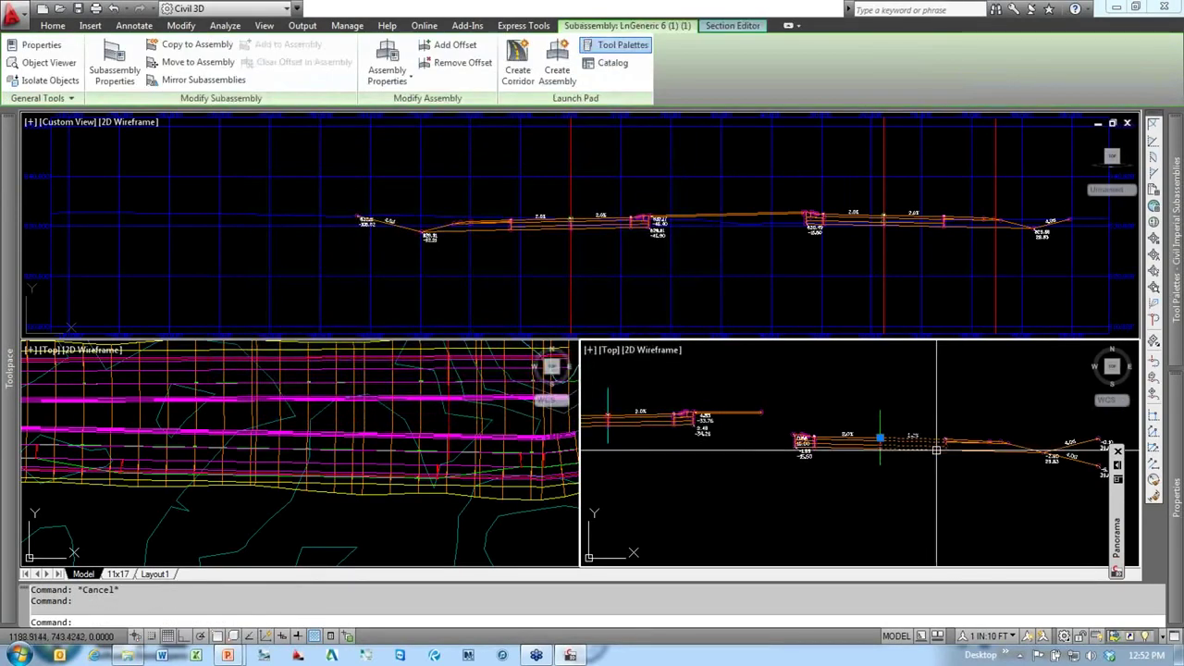
mouse_move(1182, 523)
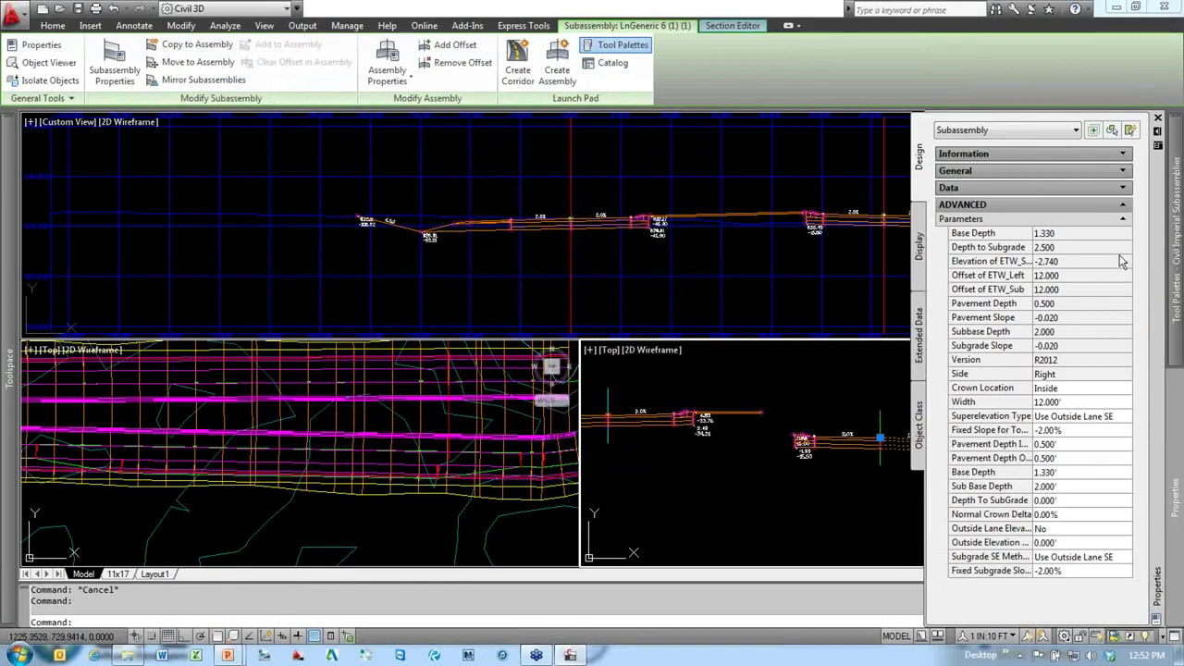
click(1123, 155)
click(1092, 172)
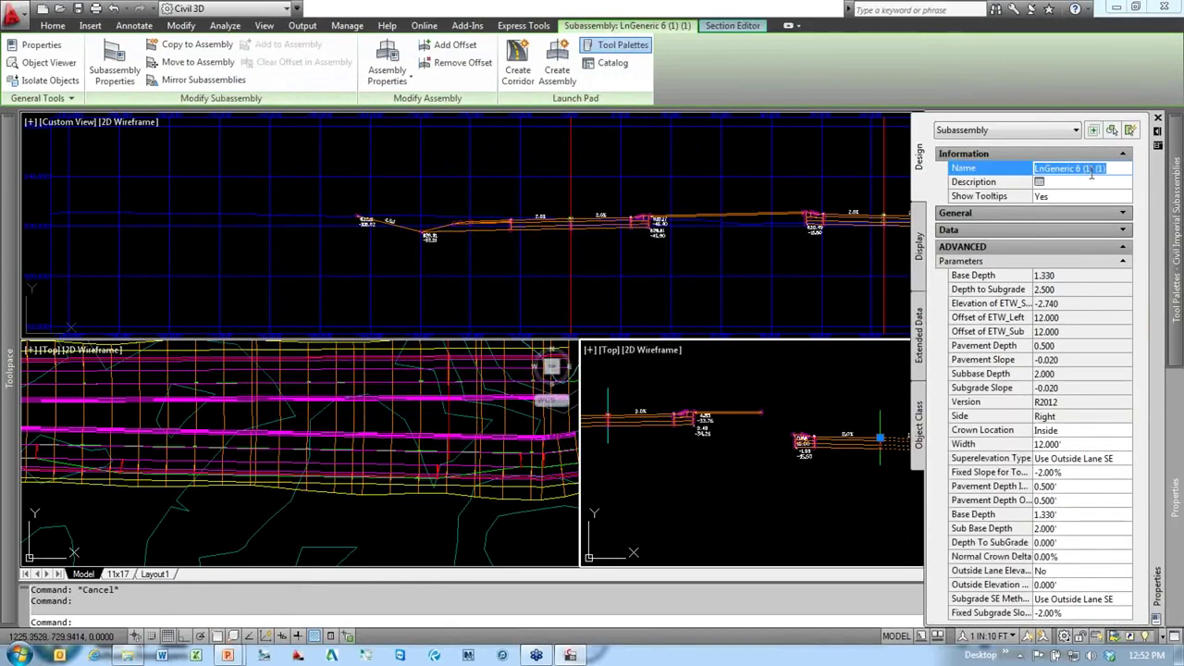
text(c)
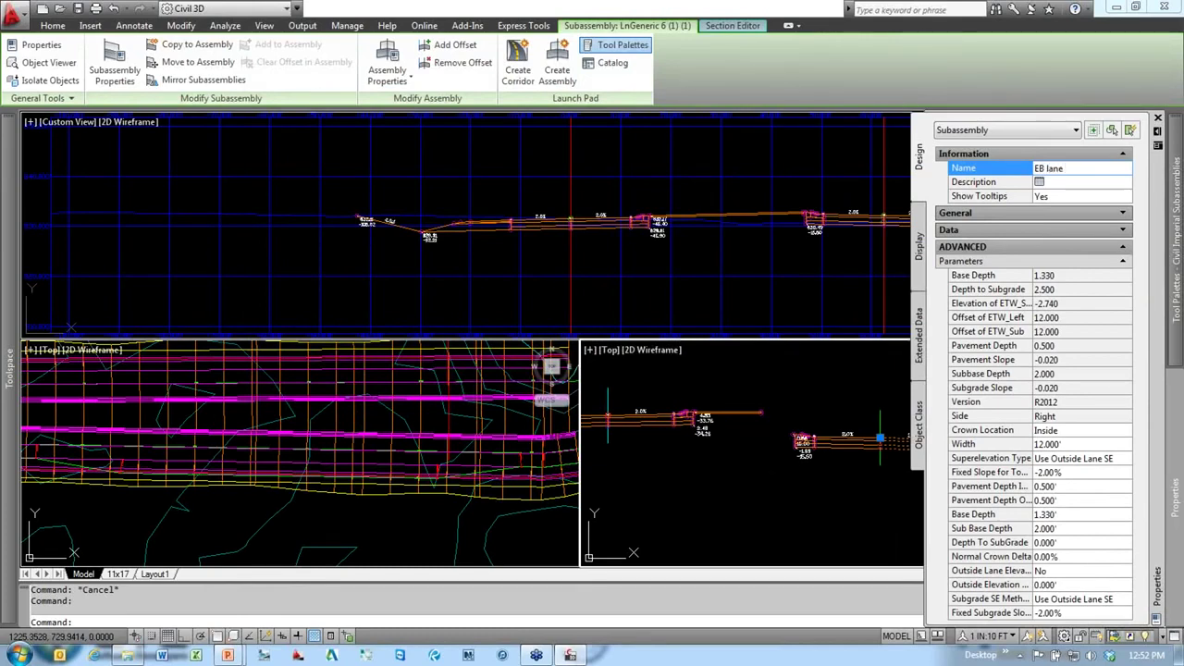
text(right)
key(Return)
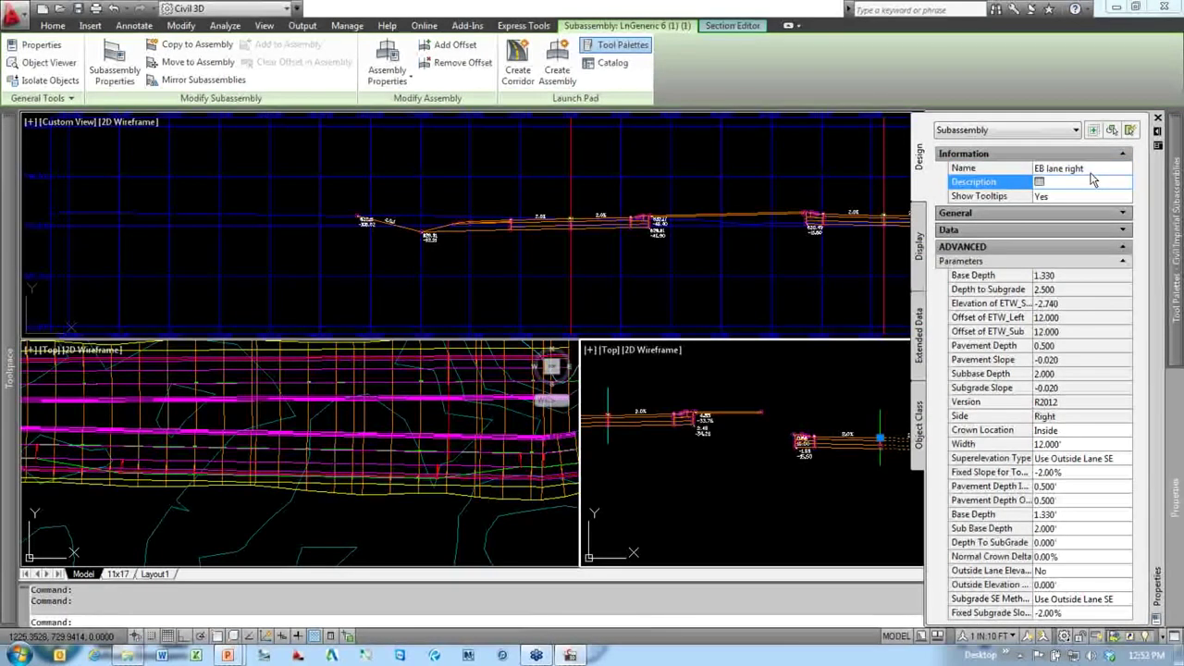
key(Escape)
key(Escape)
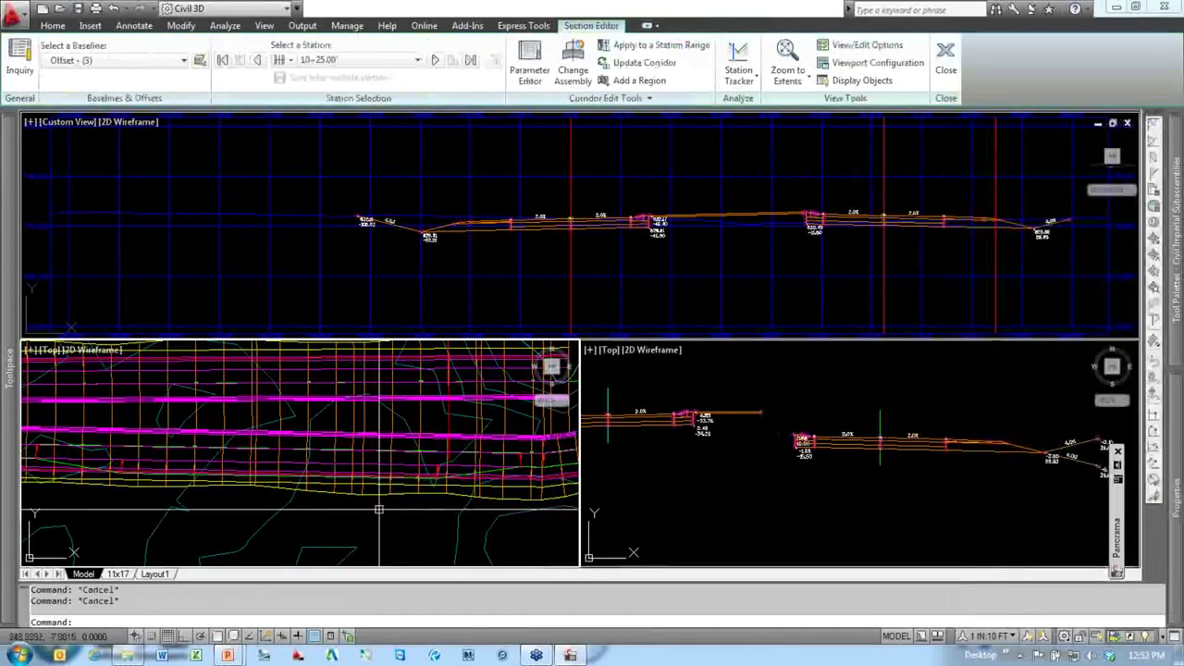
Step: Set the width target of EB lane right to the 13th EB-Right-12.000 alignment for the 13 TH AVE corridor's 13th DIVIDED region
click(416, 450)
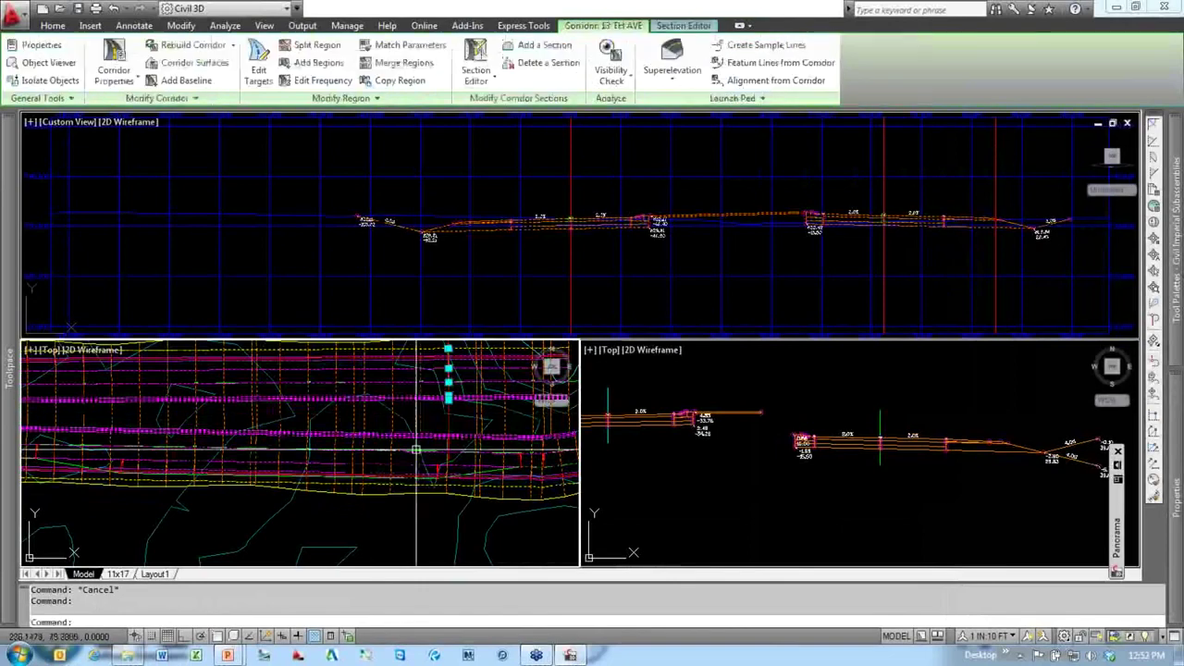
scroll(456, 473, down, 2)
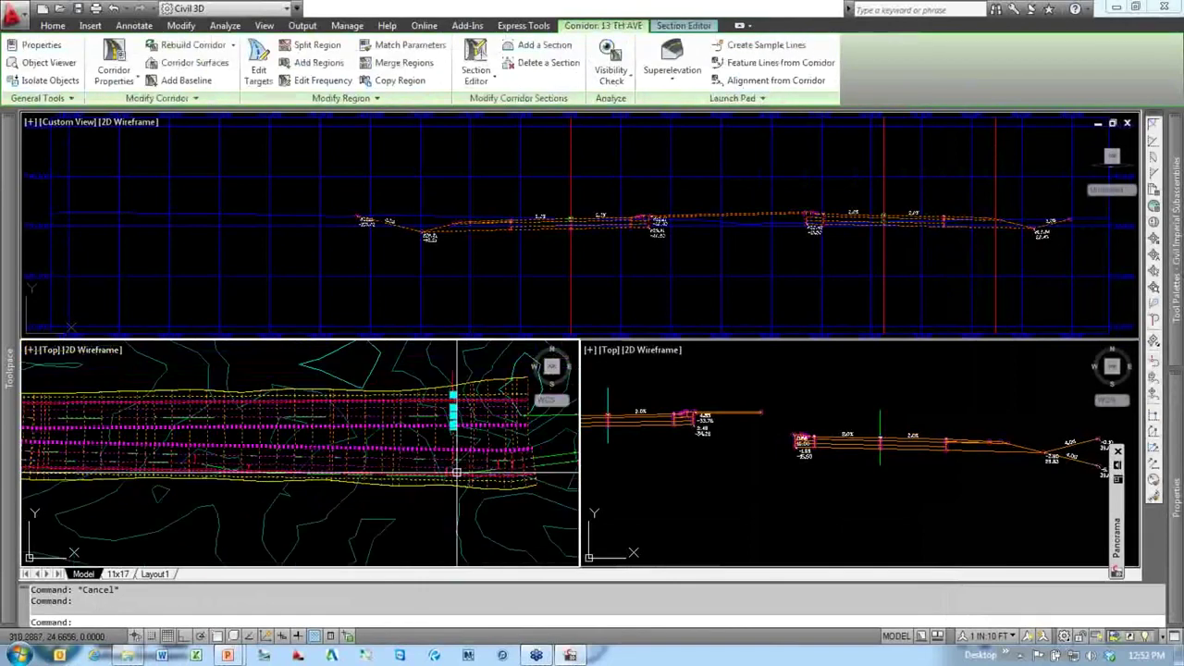
click(259, 67)
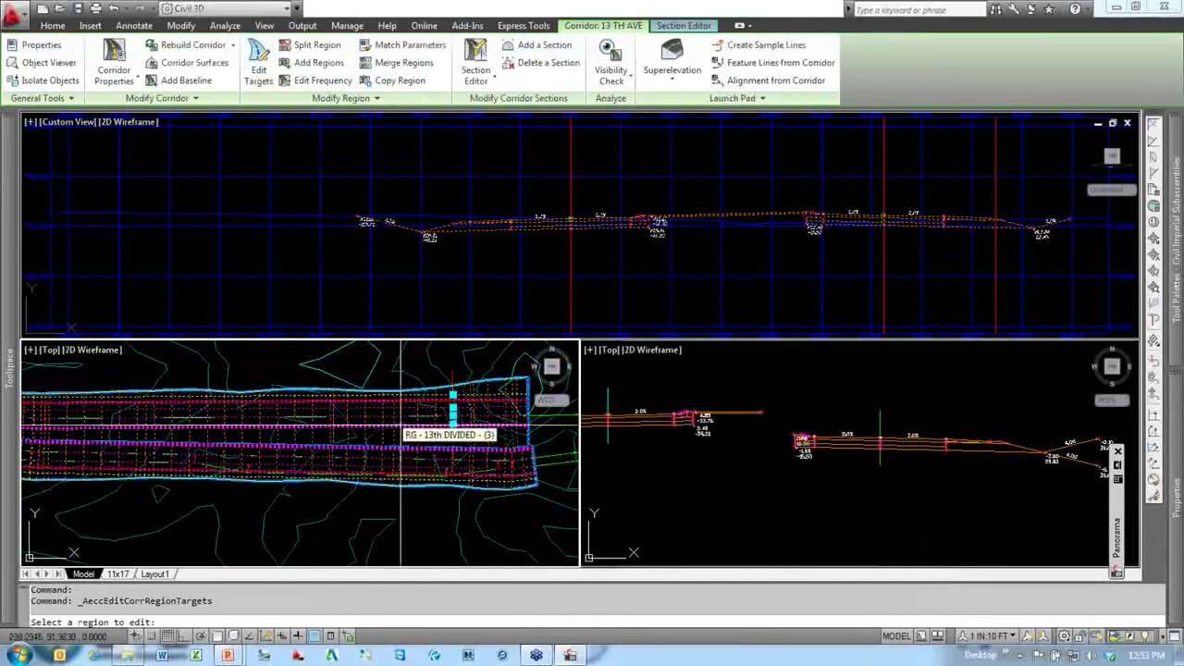
click(443, 427)
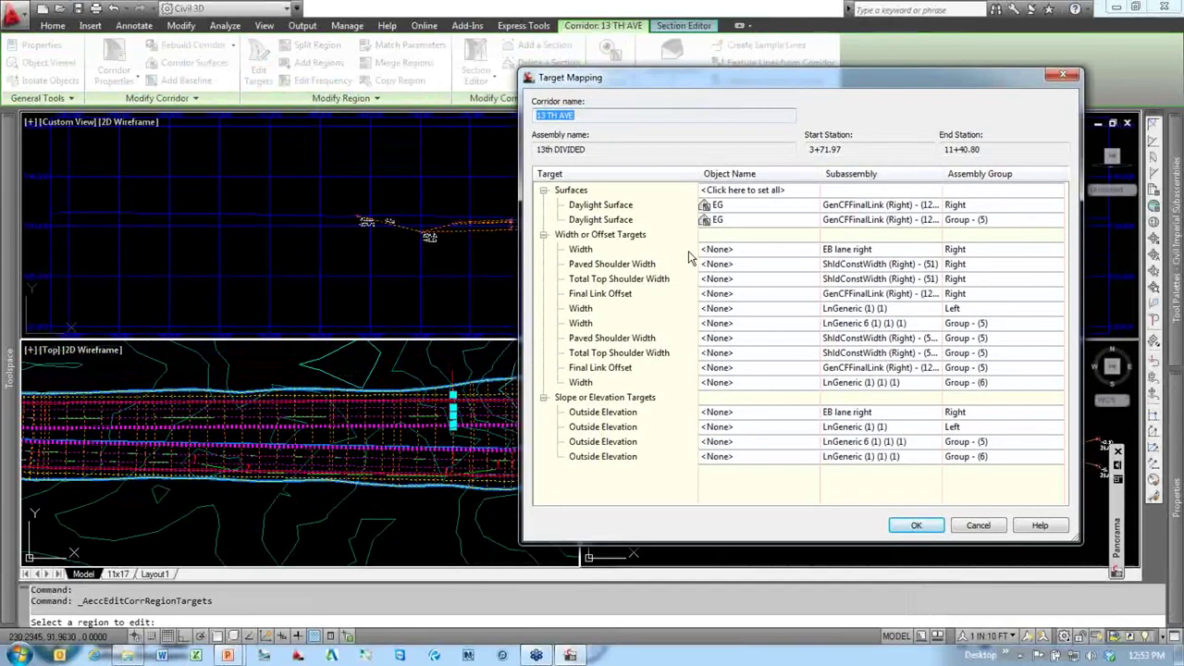
click(583, 250)
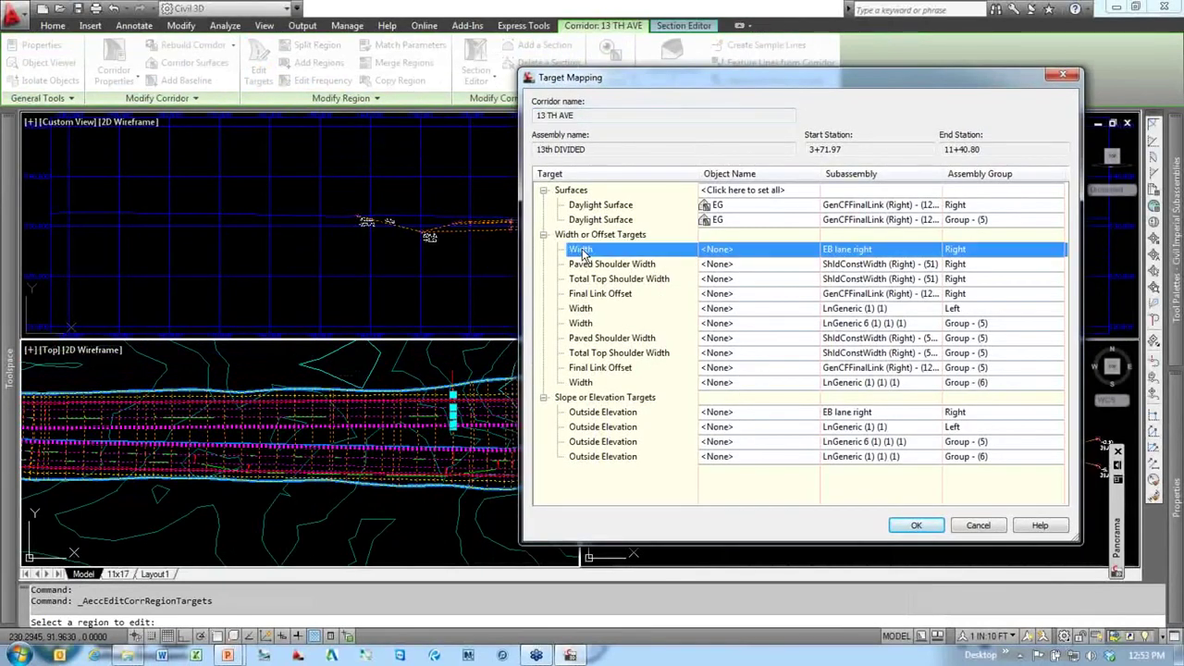
click(738, 250)
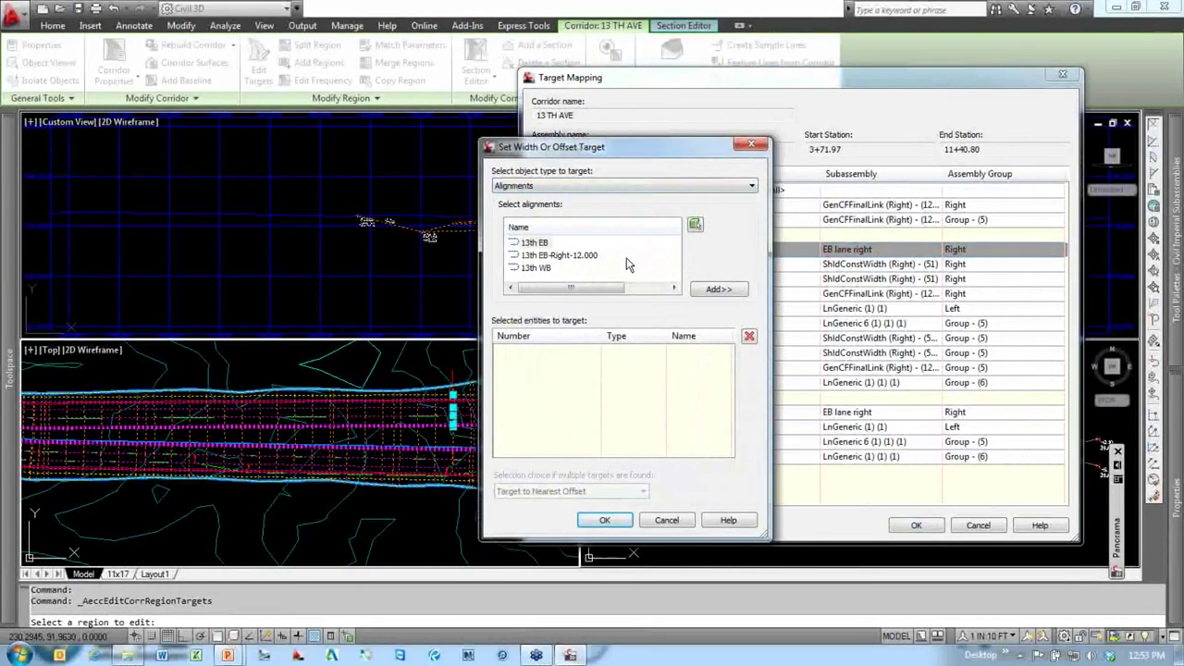
click(569, 256)
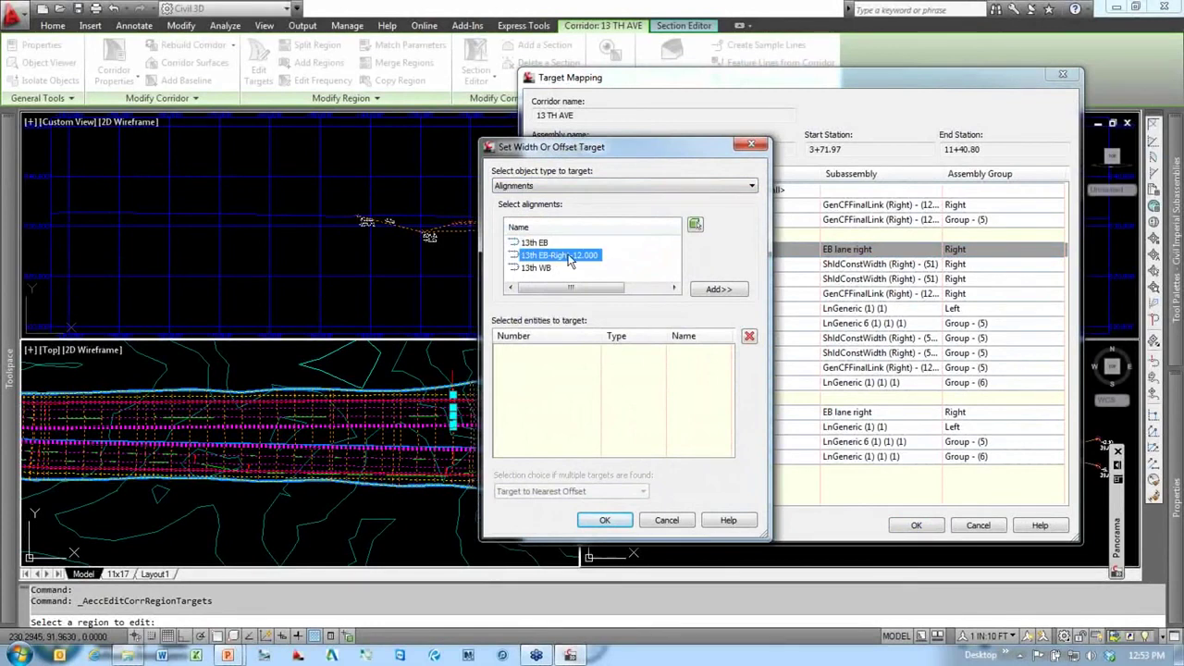
click(720, 290)
click(606, 521)
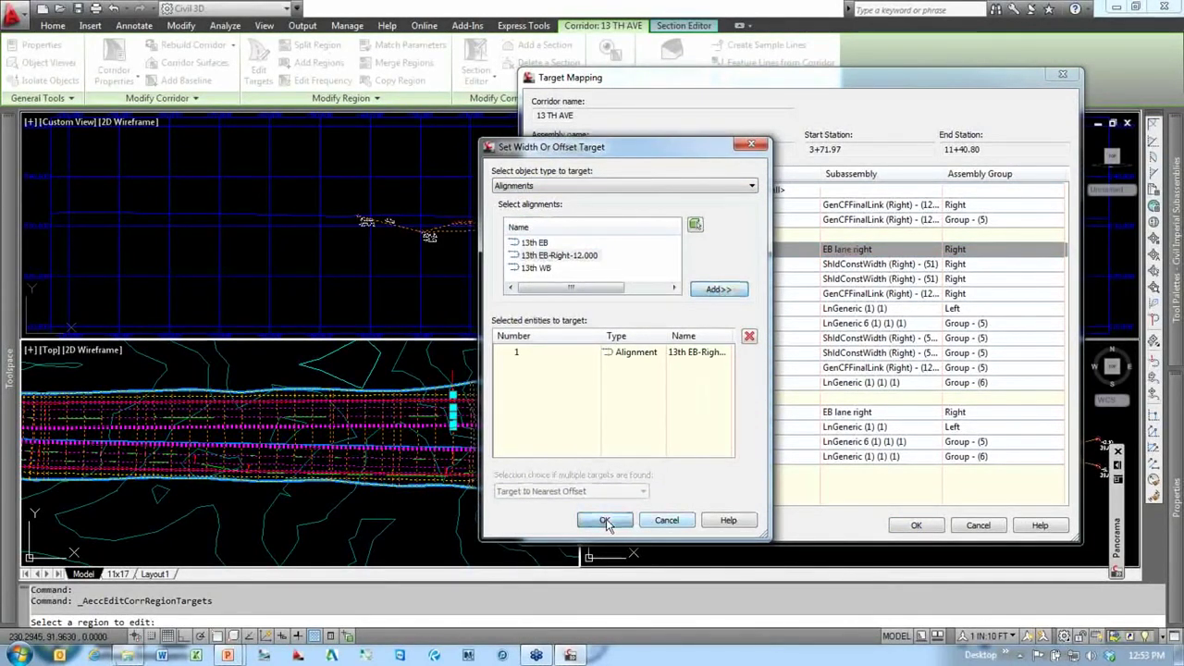
click(932, 528)
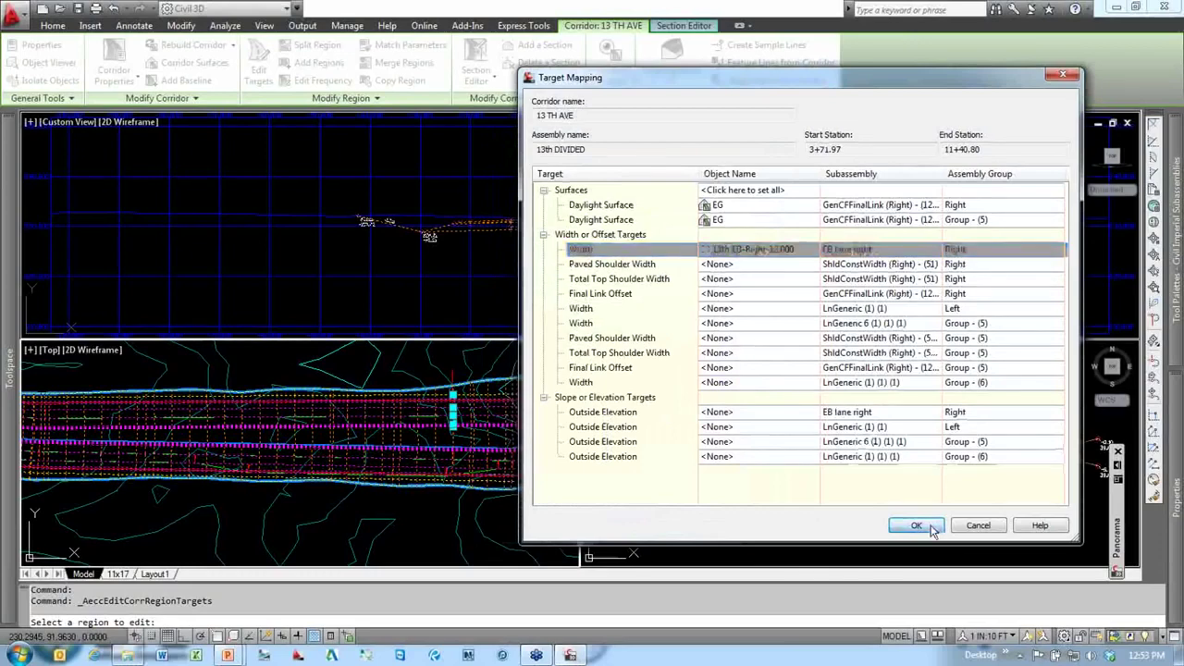
Step: Finish the region target edit and regenerate all viewports to refresh the widened 13 TH AVE corridor in plan
key(Return)
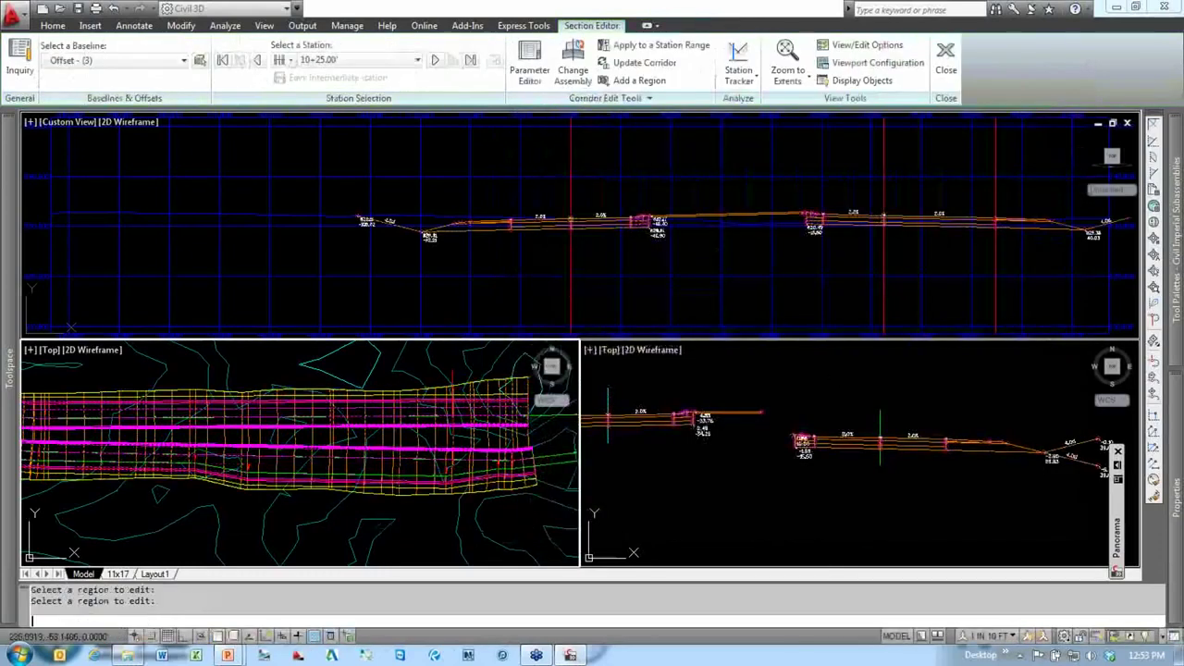
key(Escape)
key(Escape)
scroll(435, 488, up, 2)
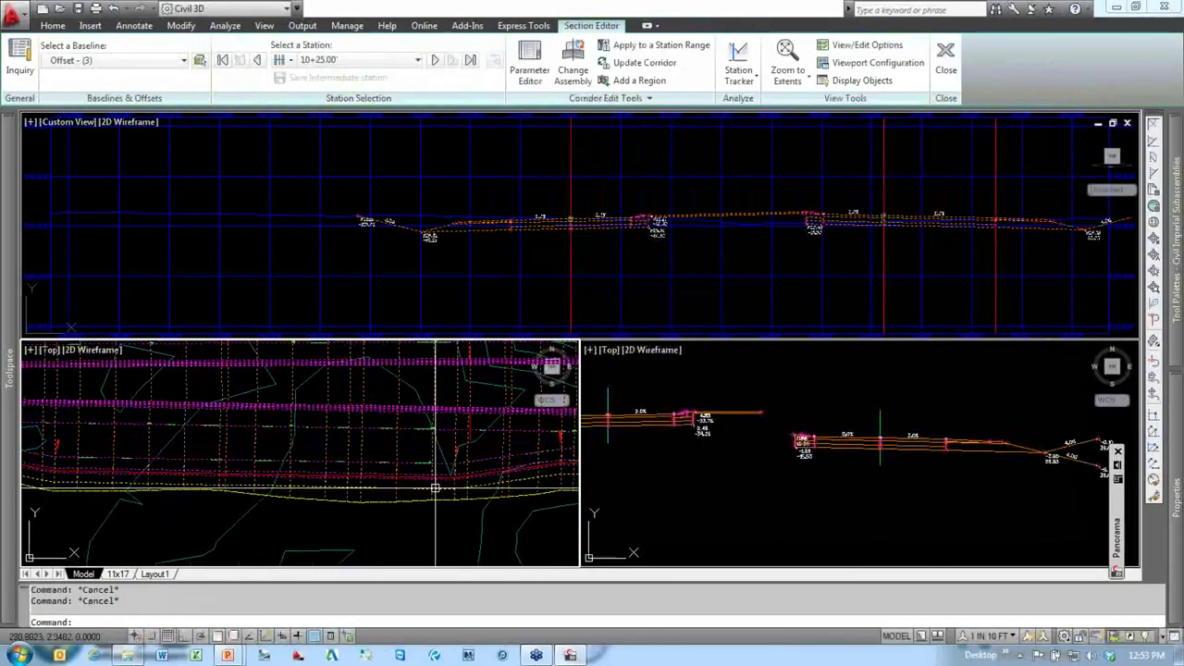
text(rea)
key(Return)
text(rea)
key(BackSpace)
key(BackSpace)
key(BackSpace)
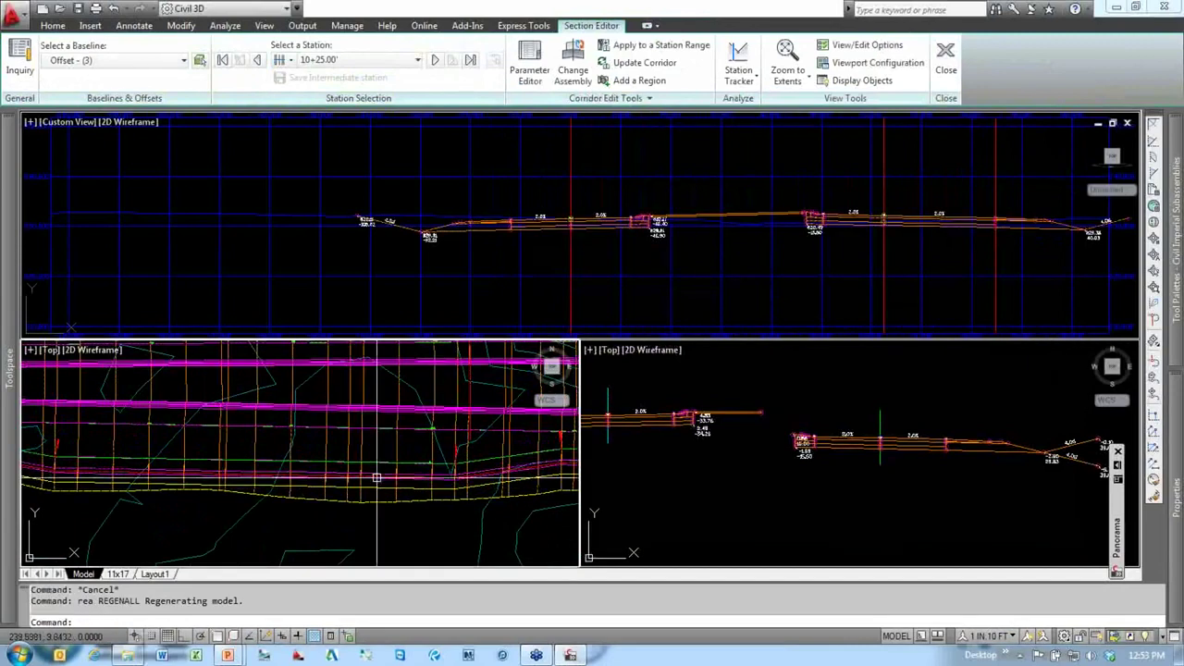
scroll(385, 479, down, 3)
scroll(385, 478, down, 2)
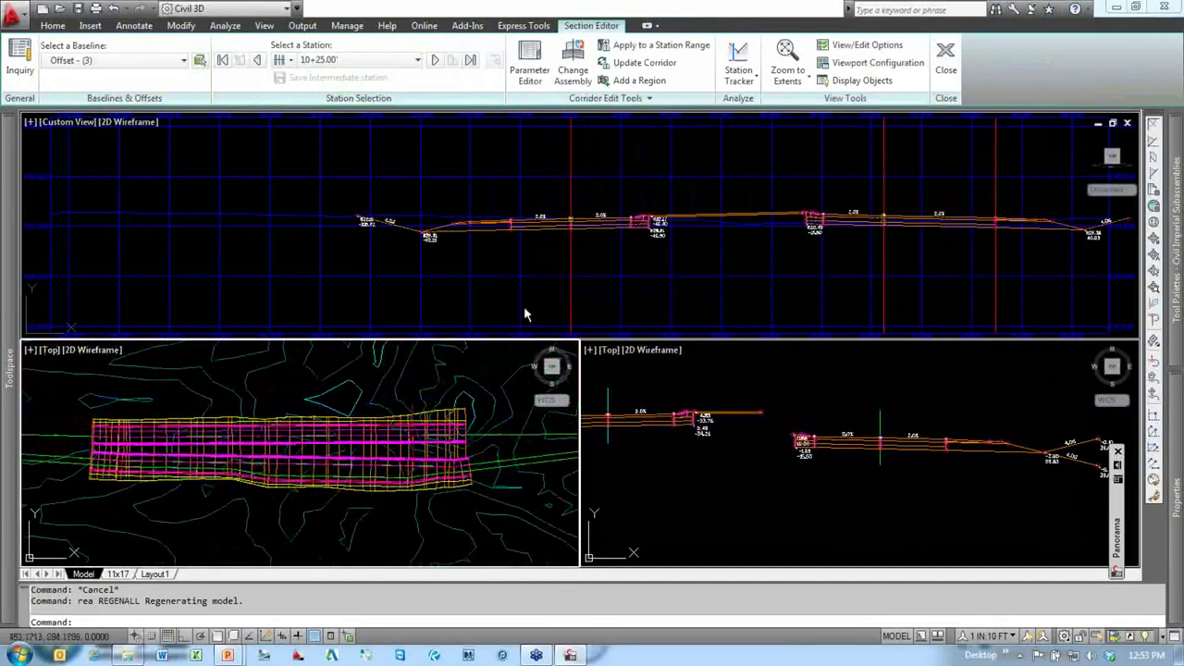
Step: Review the corridor sections station by station, going backward from 10+25.00 to 6+00.00, to check the eastbound lane width
click(260, 61)
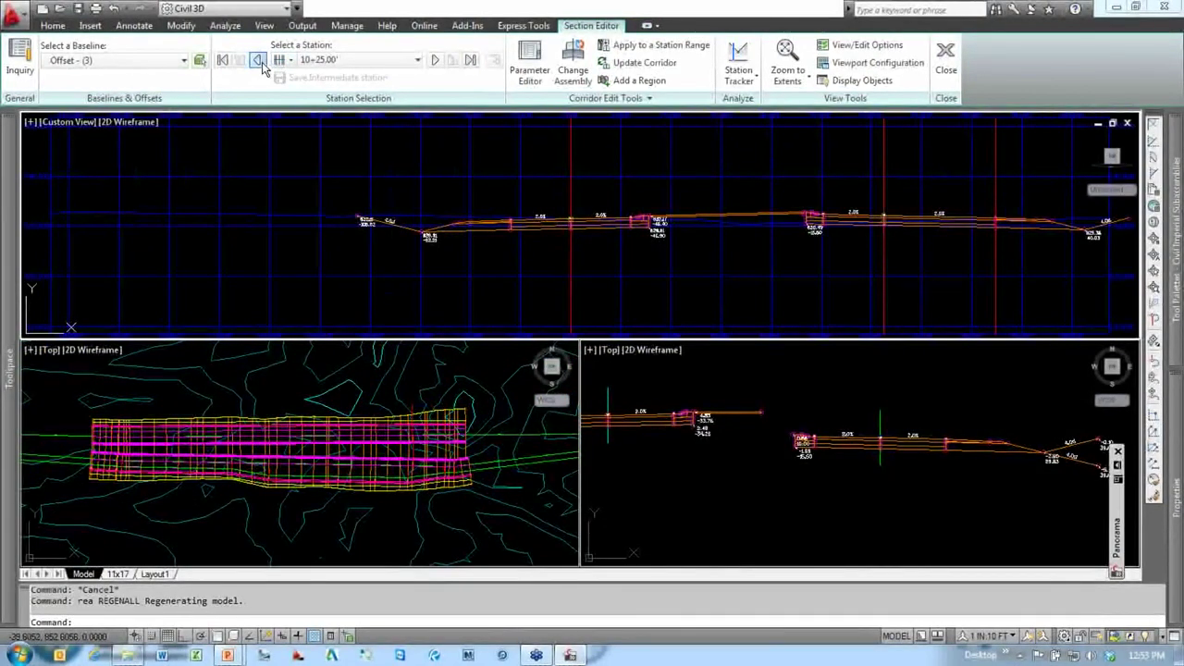
click(260, 61)
click(260, 61)
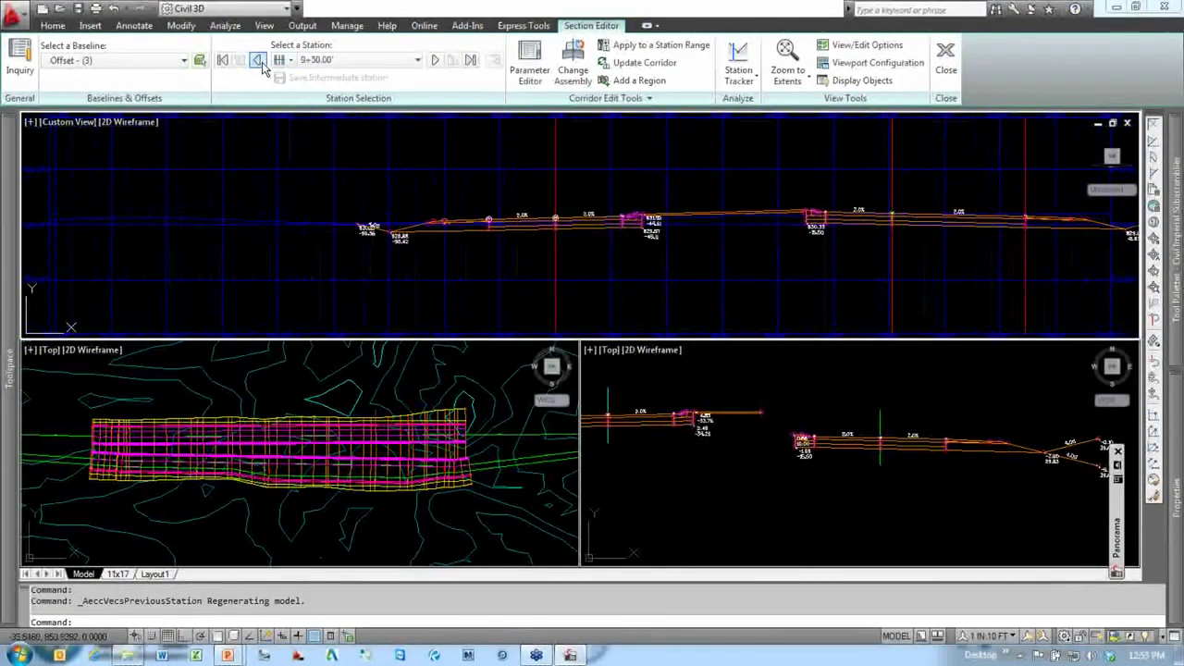
click(260, 62)
click(260, 61)
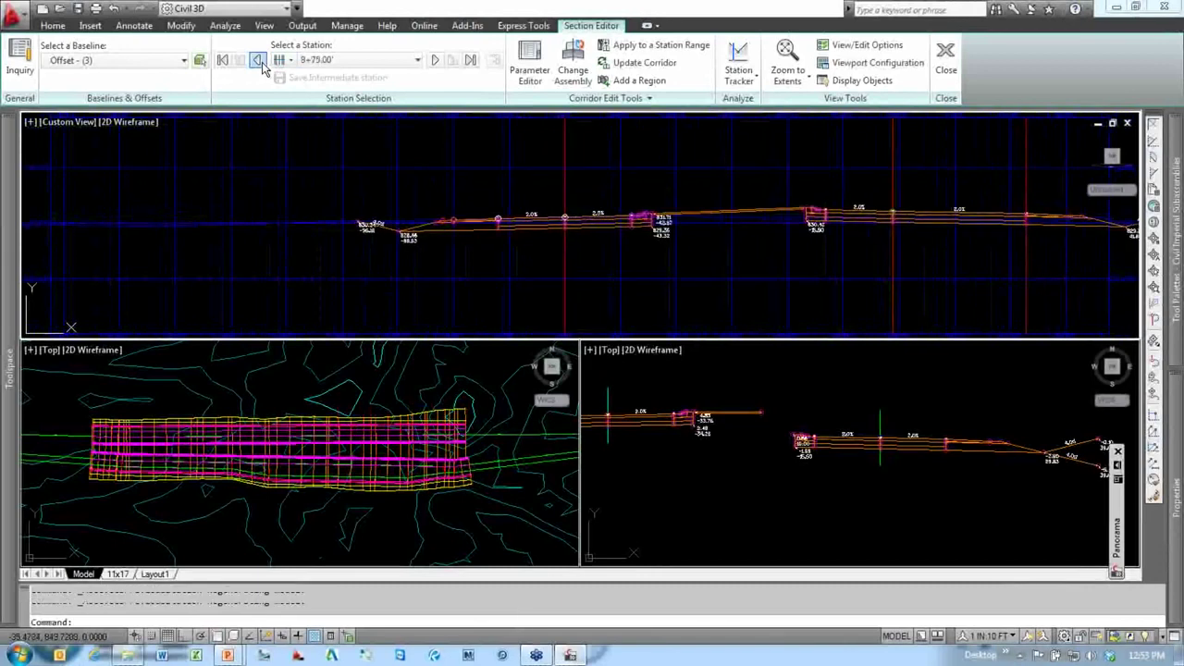
click(260, 61)
click(260, 61)
click(260, 61)
click(260, 61)
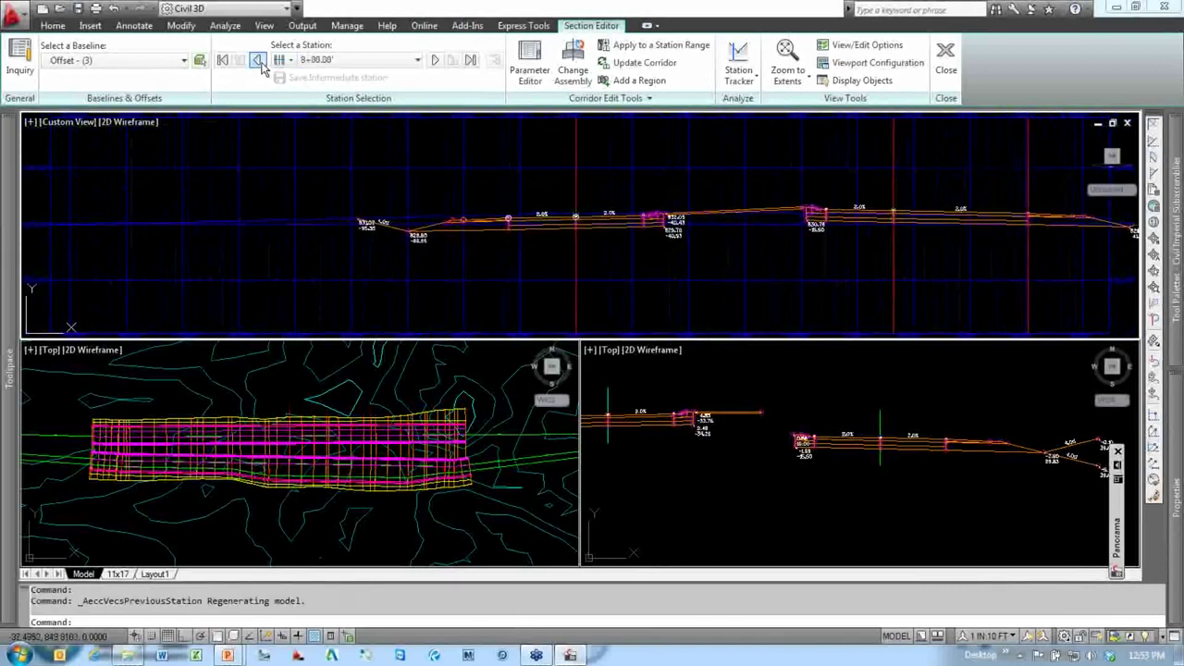
click(260, 61)
click(260, 61)
click(260, 61)
click(260, 62)
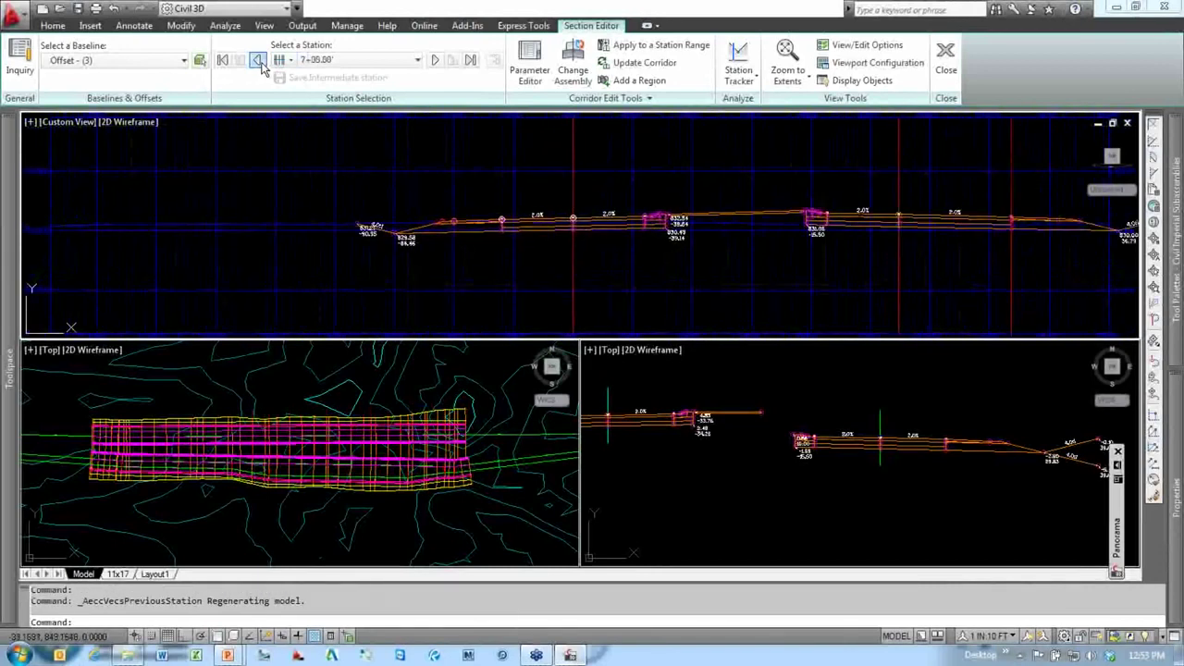
click(260, 61)
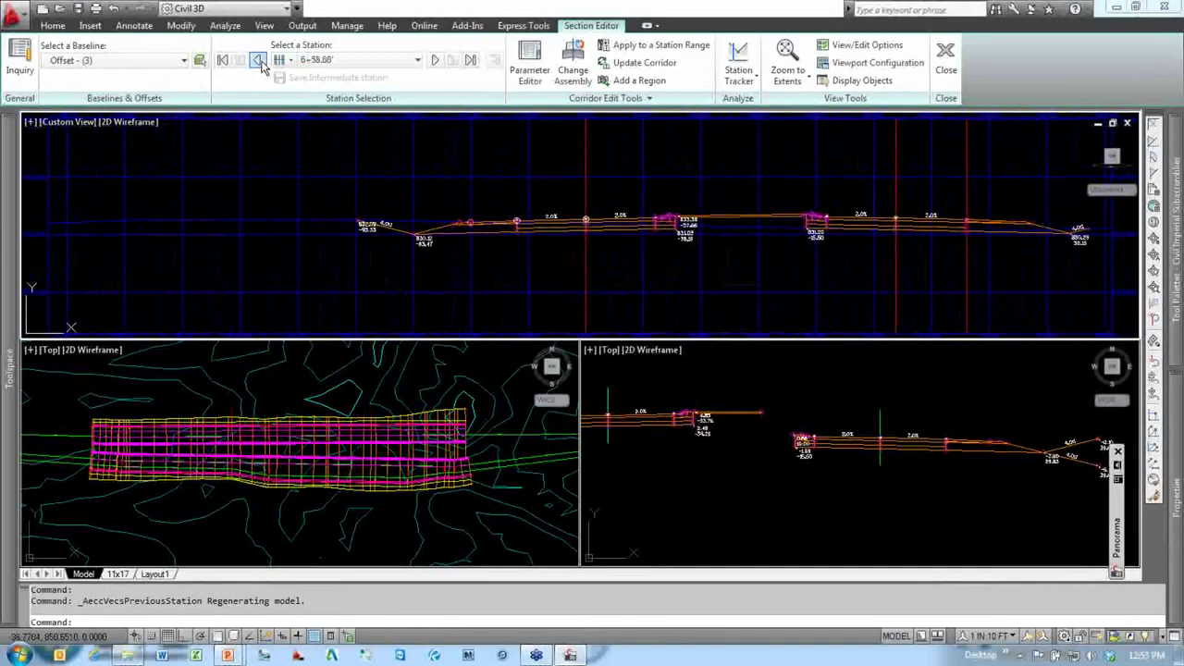
click(260, 61)
click(260, 61)
click(260, 61)
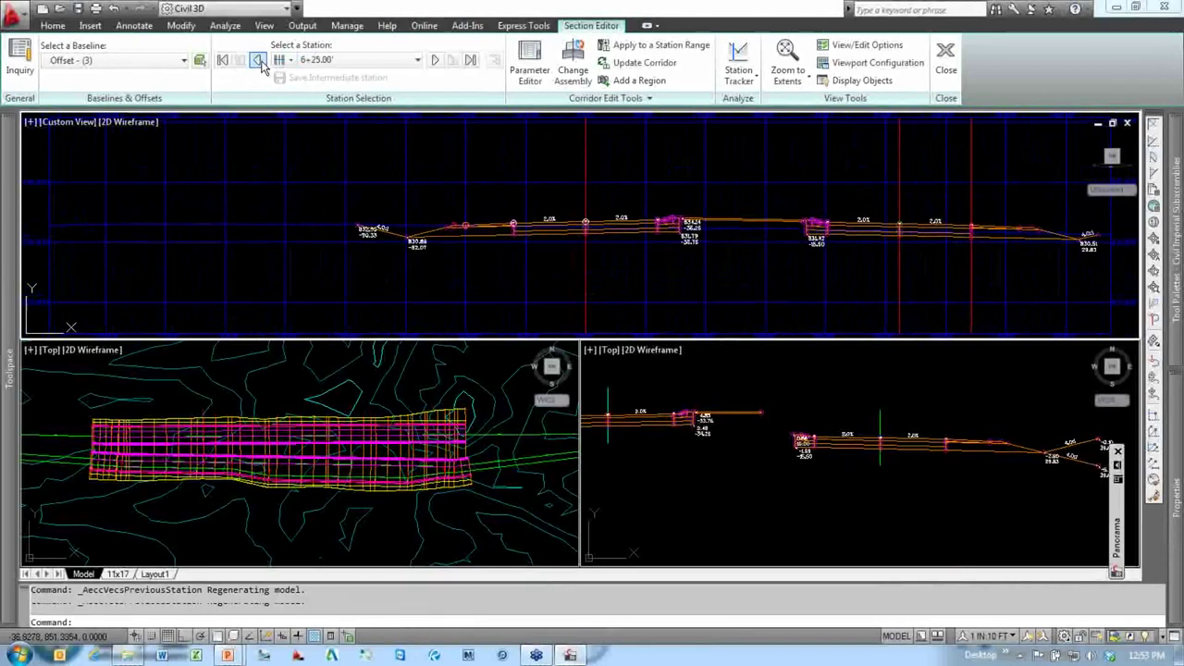
Step: Examine the rebuilt 13 TH AVE corridor in plan, including its widened eastbound edge and feature lines
click(305, 400)
middle_drag(327, 484, 373, 488)
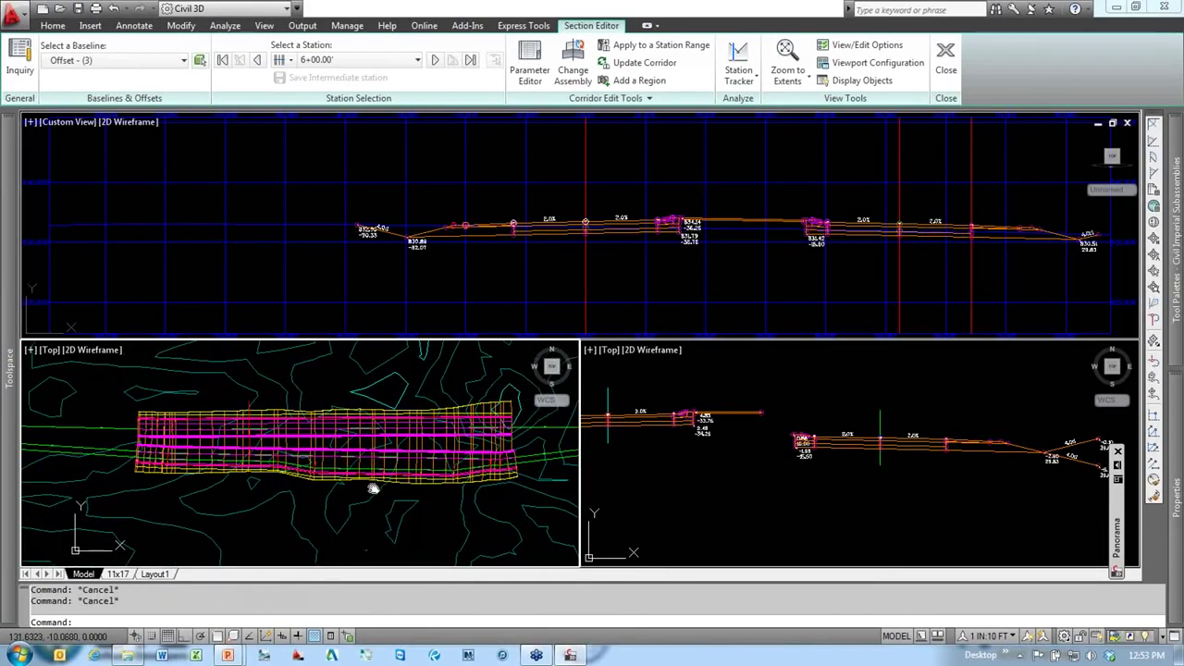
scroll(358, 450, up, 2)
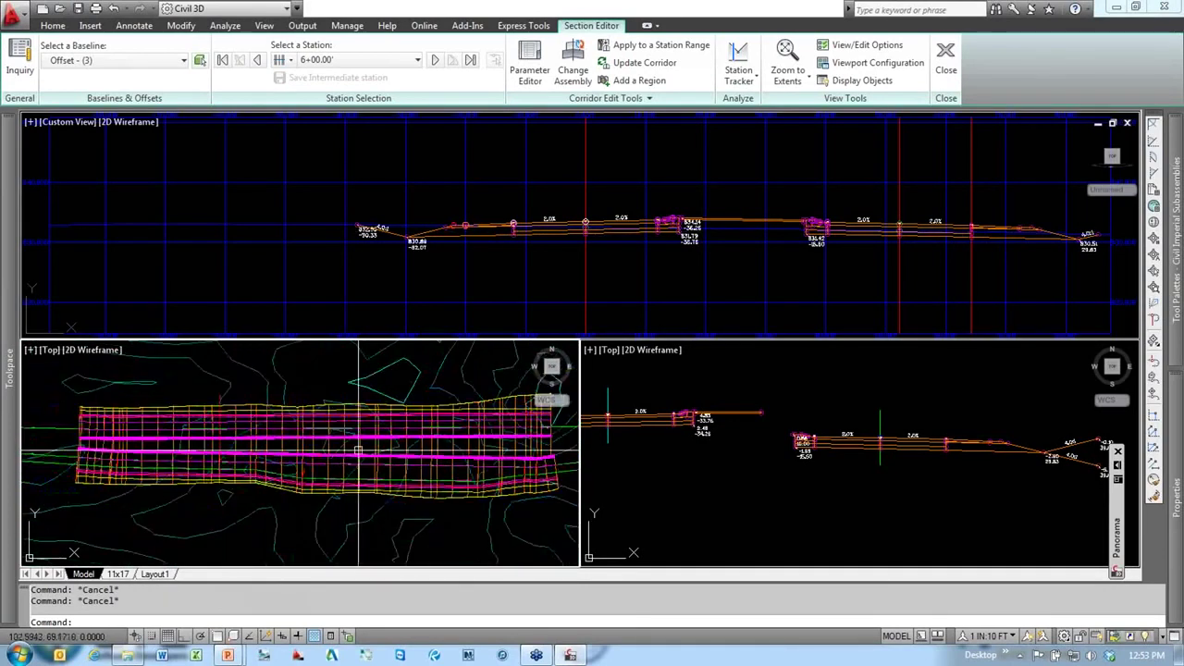
middle_drag(358, 450, 395, 454)
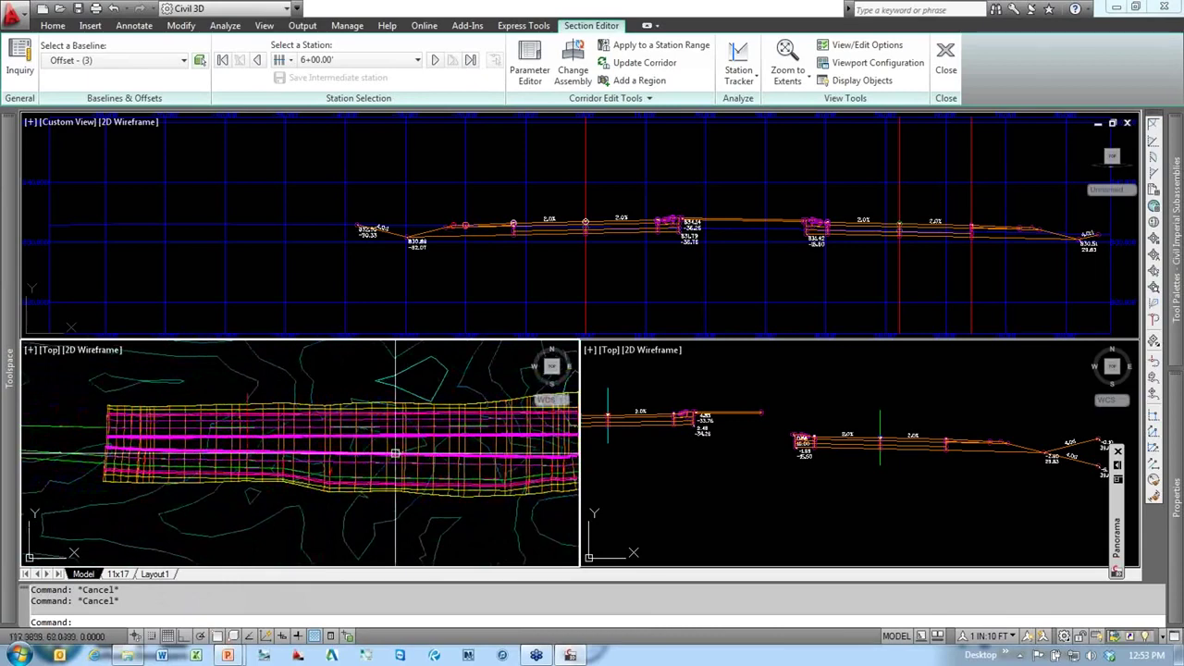
mouse_move(395, 454)
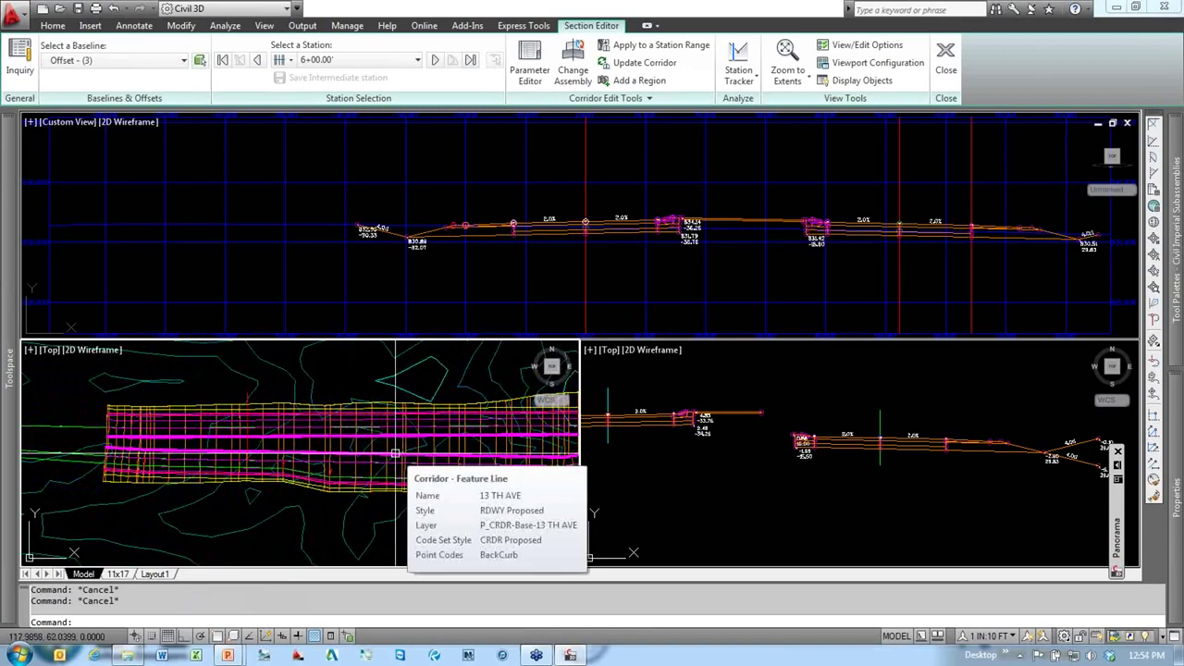
click(348, 360)
key(Escape)
key(Escape)
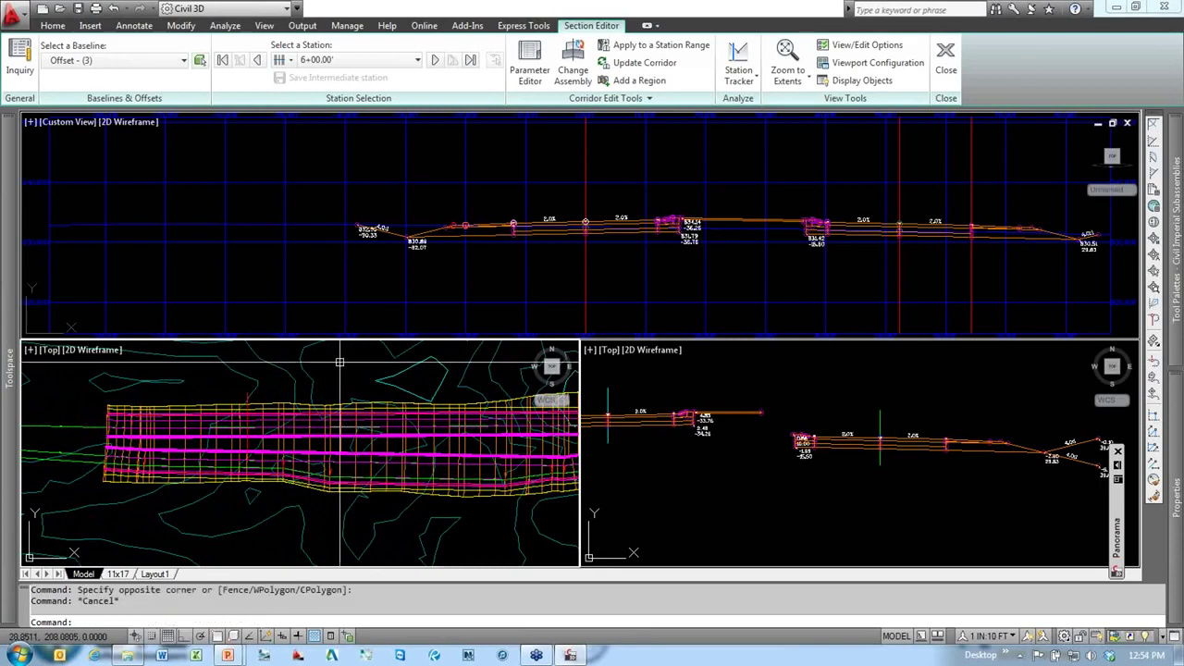
Step: Create a new corridor surface in the 13 TH AVE corridor's surface settings
scroll(335, 438, up, 4)
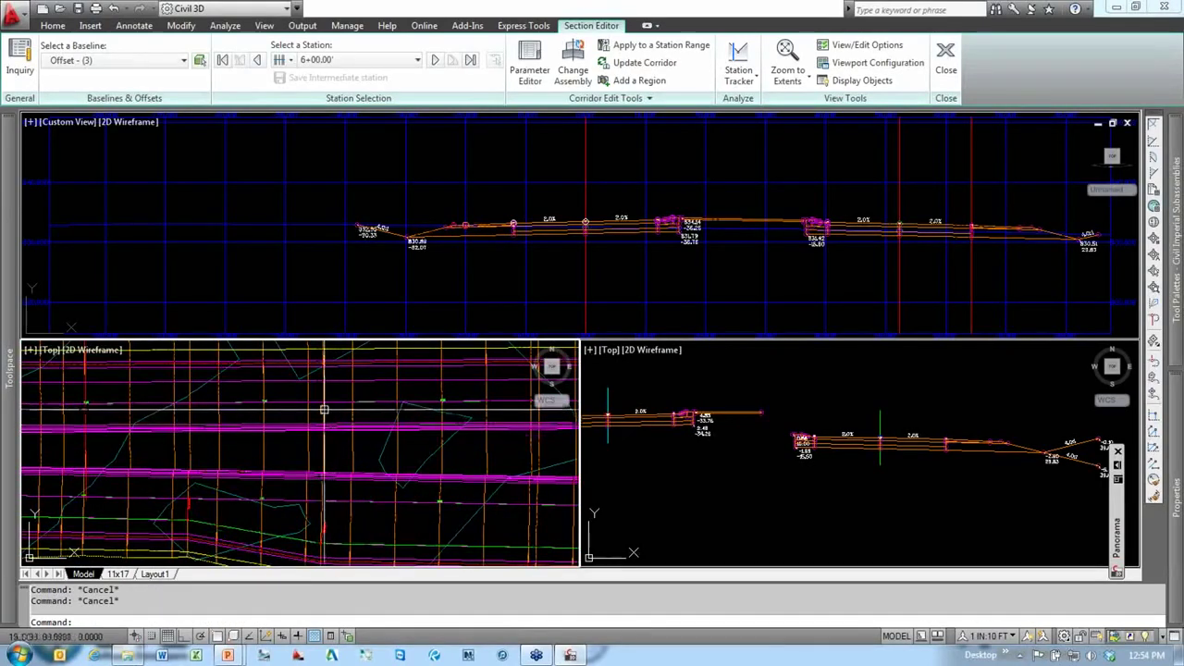
click(325, 410)
scroll(324, 410, down, 2)
scroll(361, 435, up, 2)
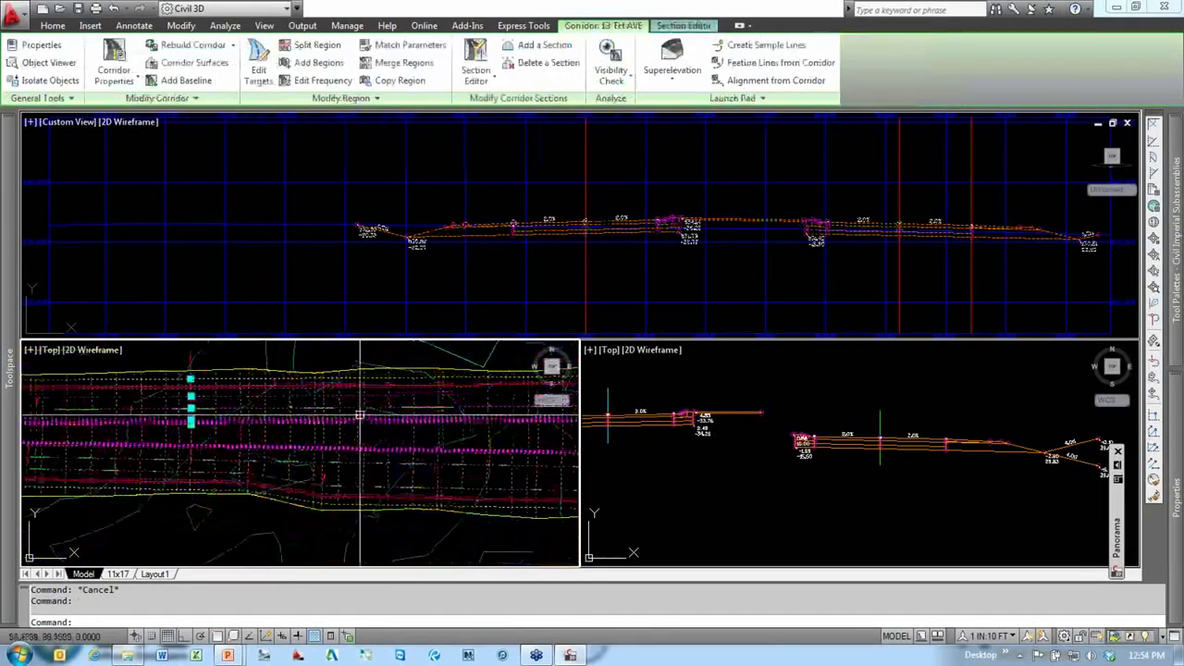
right_click(360, 421)
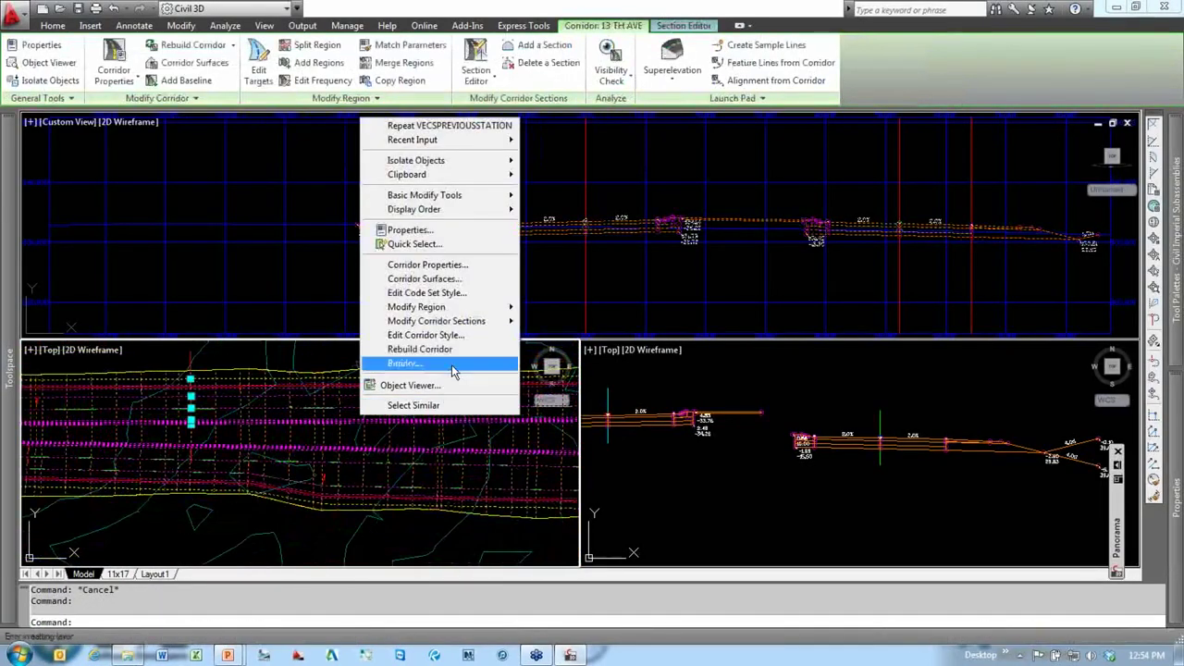
click(434, 280)
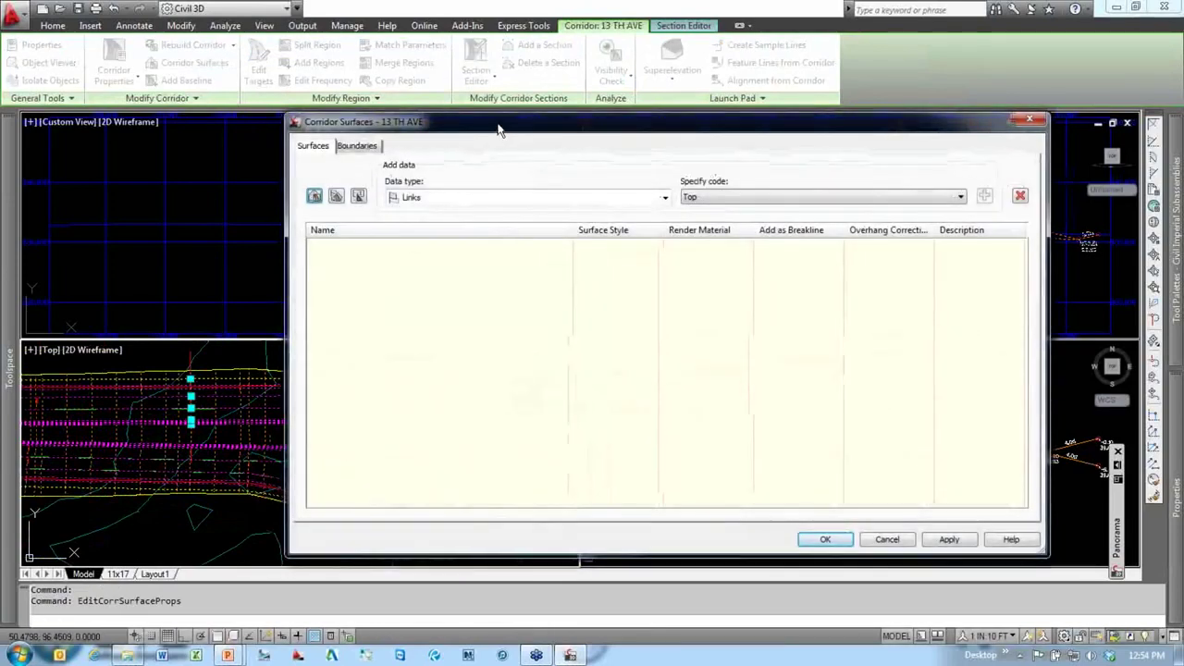
drag(498, 130, 439, 87)
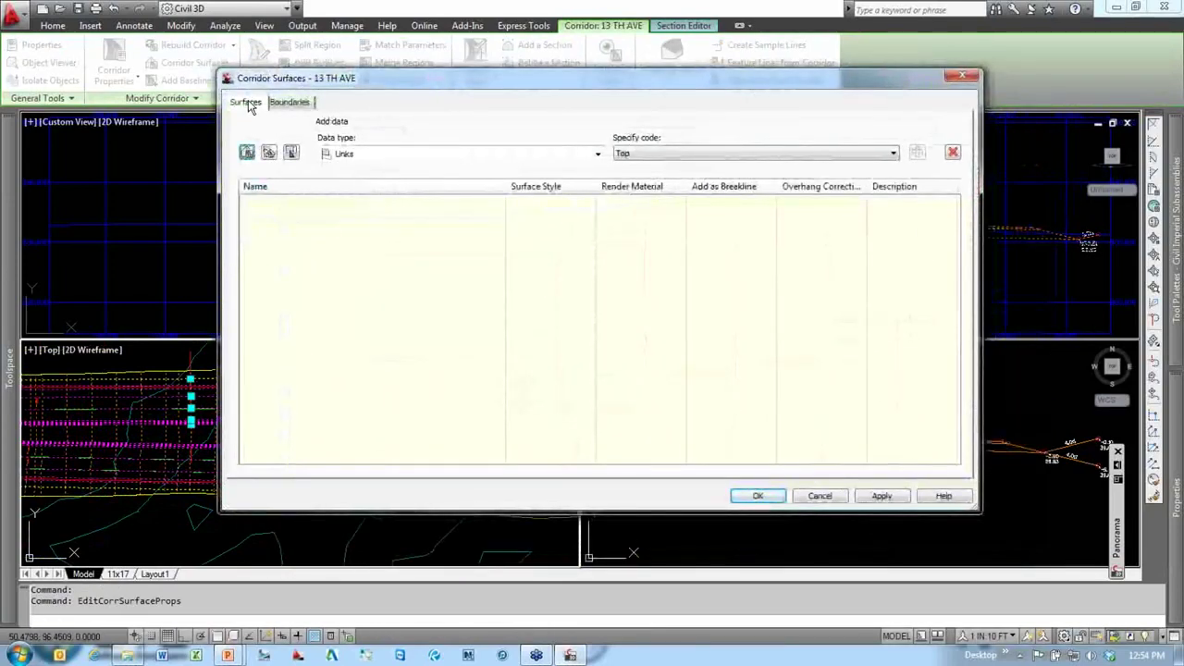
click(247, 152)
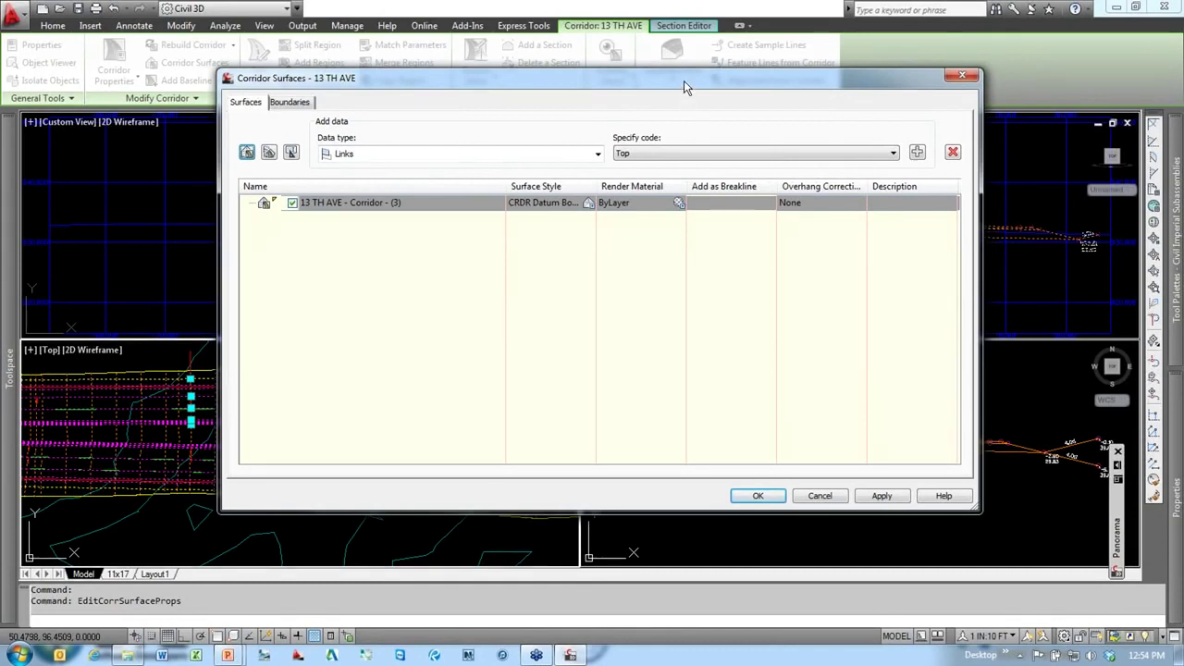
drag(683, 88, 662, 95)
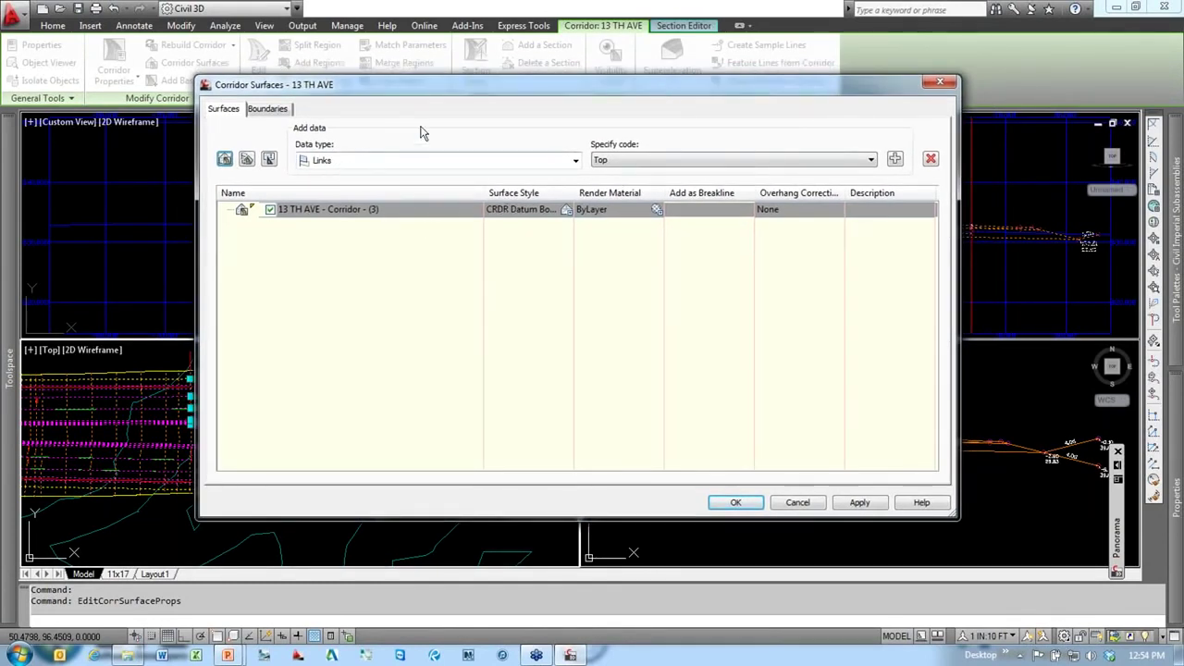
drag(528, 87, 445, 59)
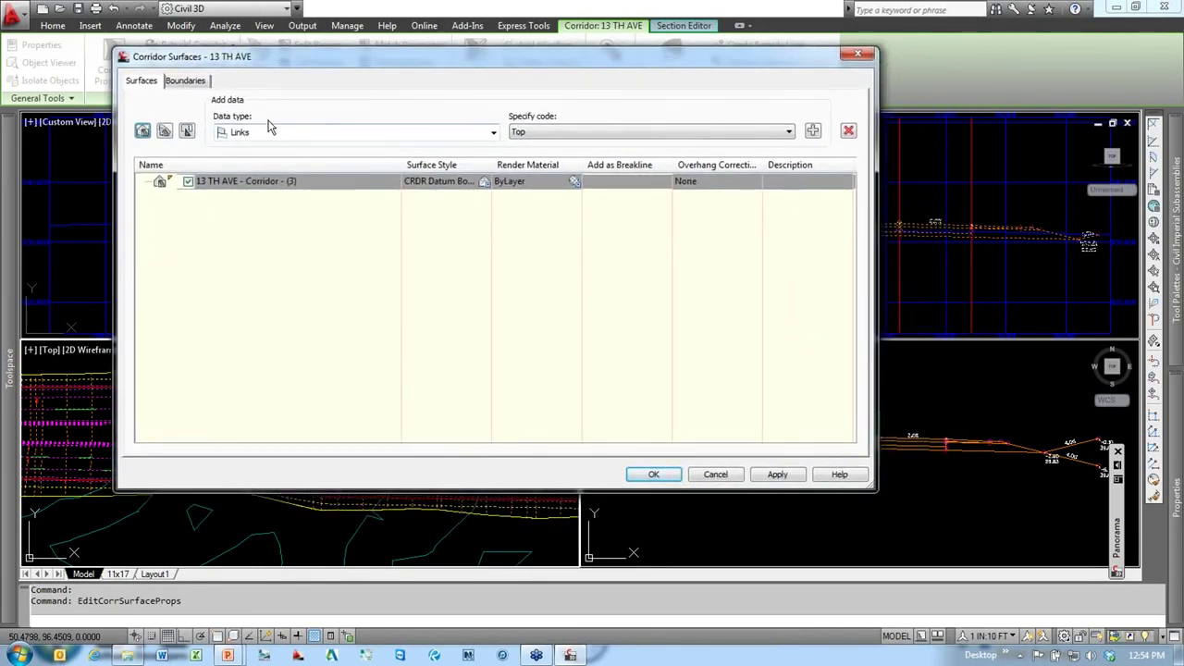
Step: Add the links coded Top as data for the new corridor surface
click(602, 134)
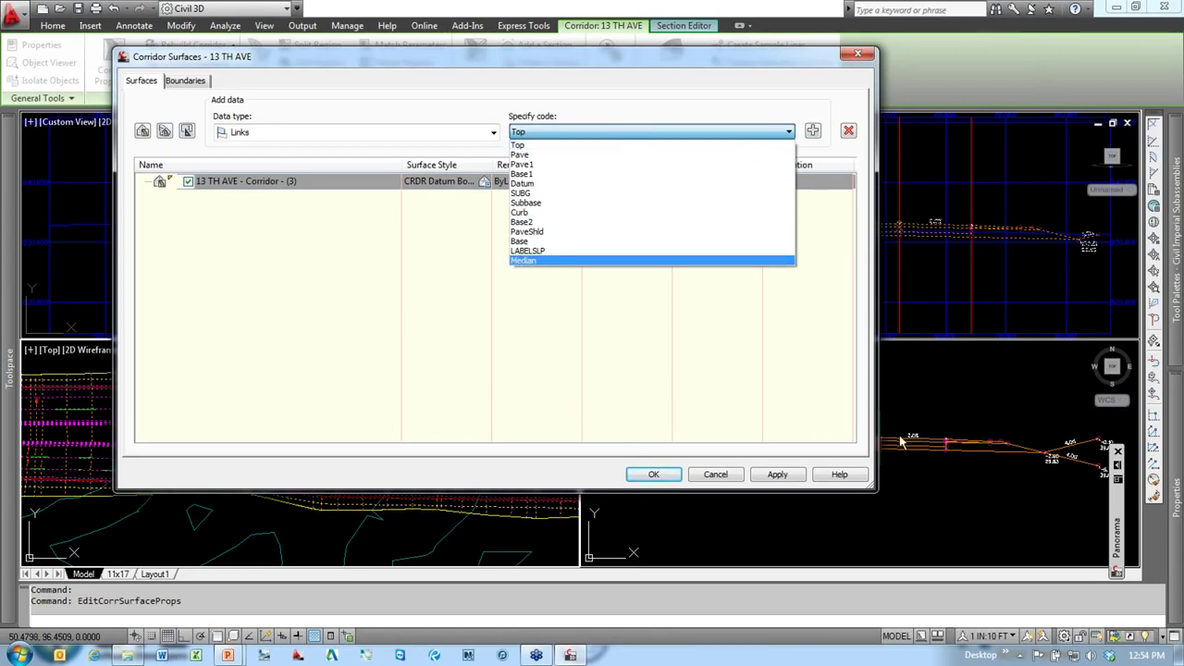
click(533, 146)
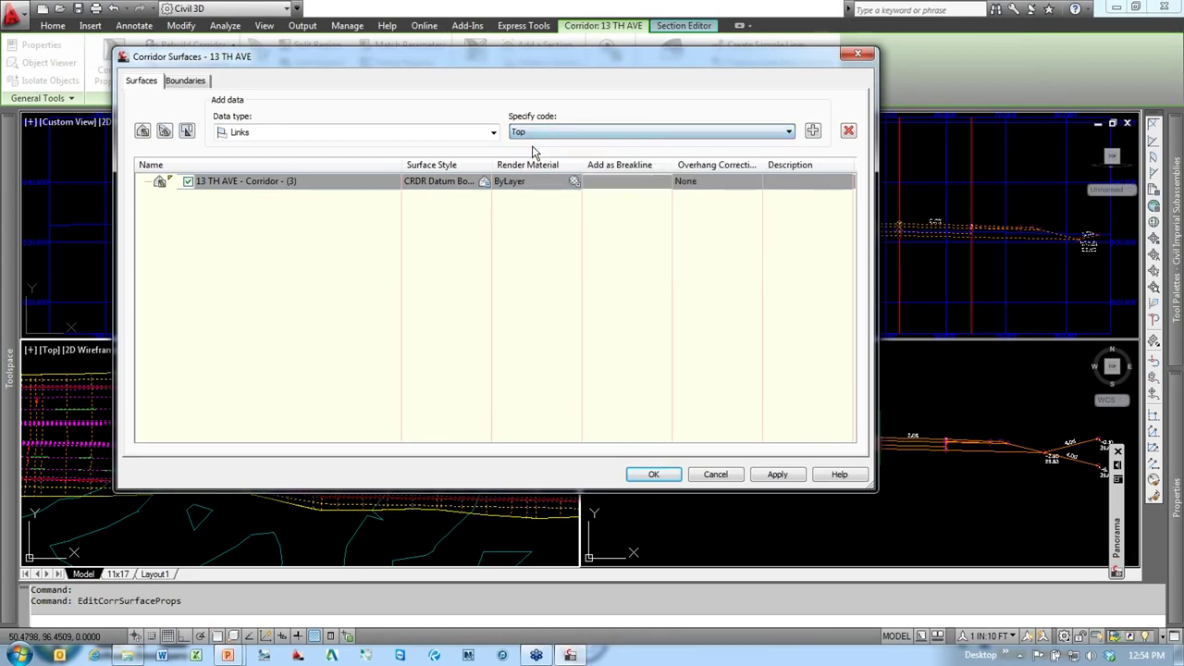
click(813, 131)
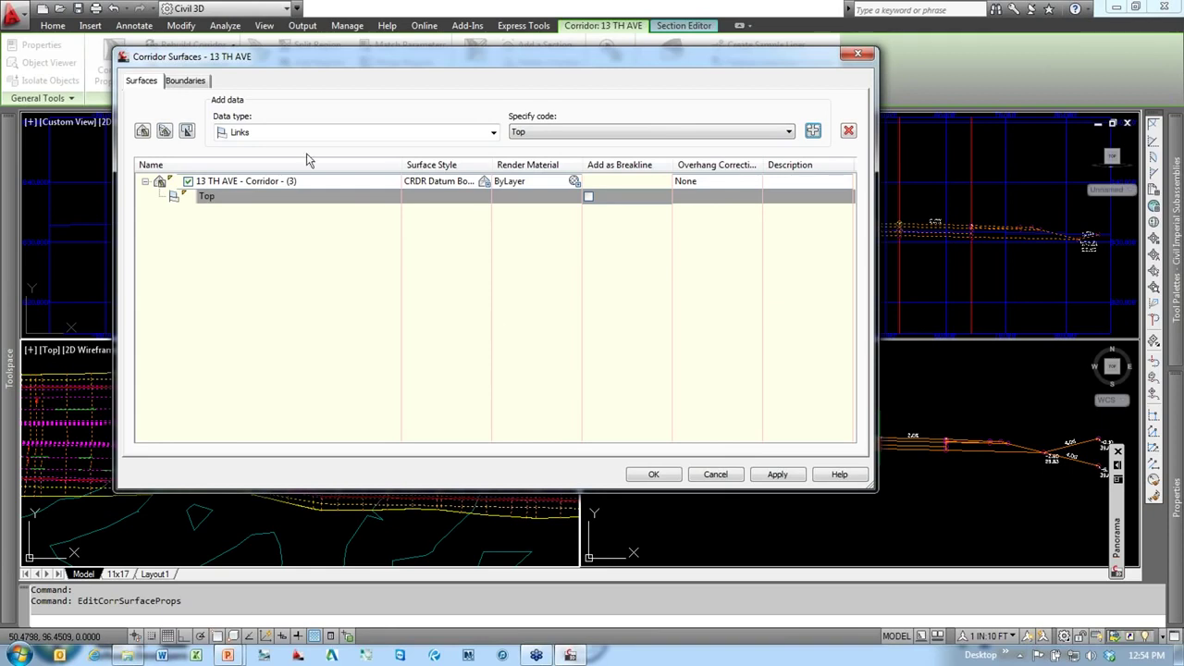
Step: Add the corridor extents as the outer boundary of the new corridor surface
click(188, 81)
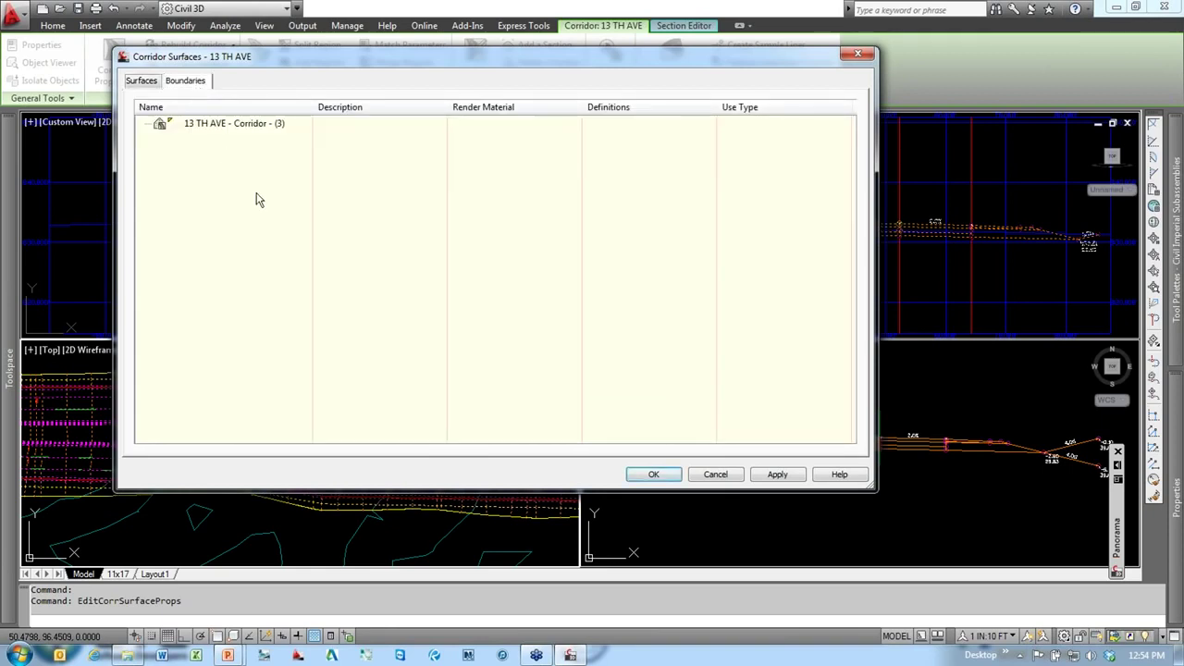
click(205, 124)
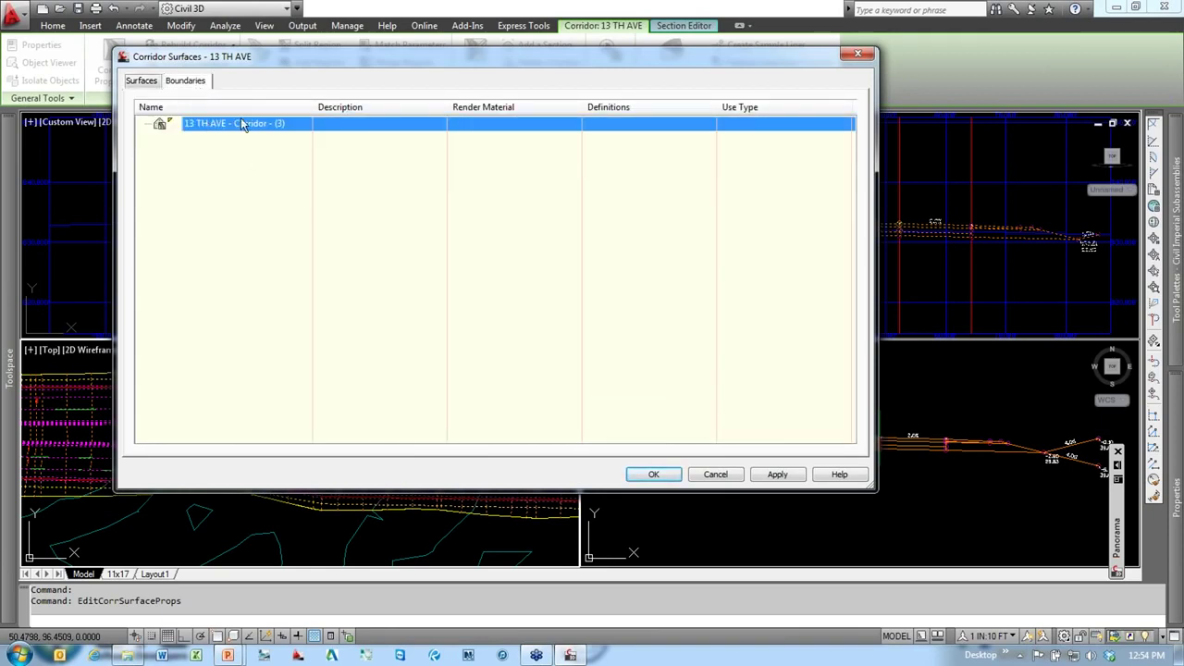
right_click(205, 126)
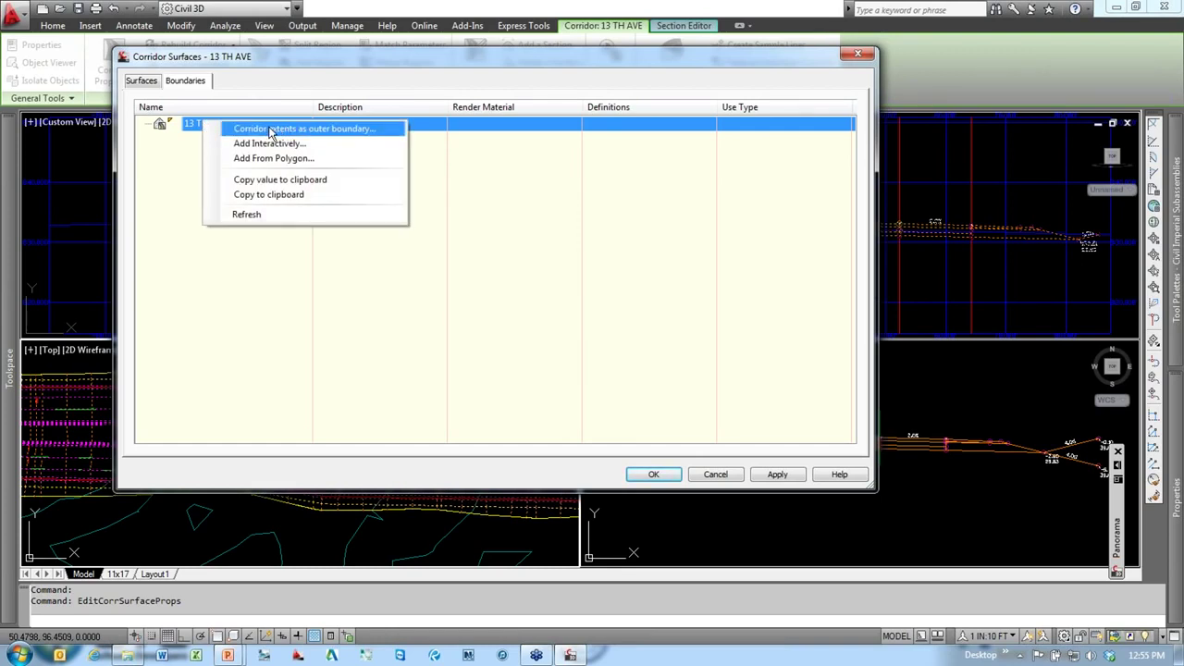
click(268, 130)
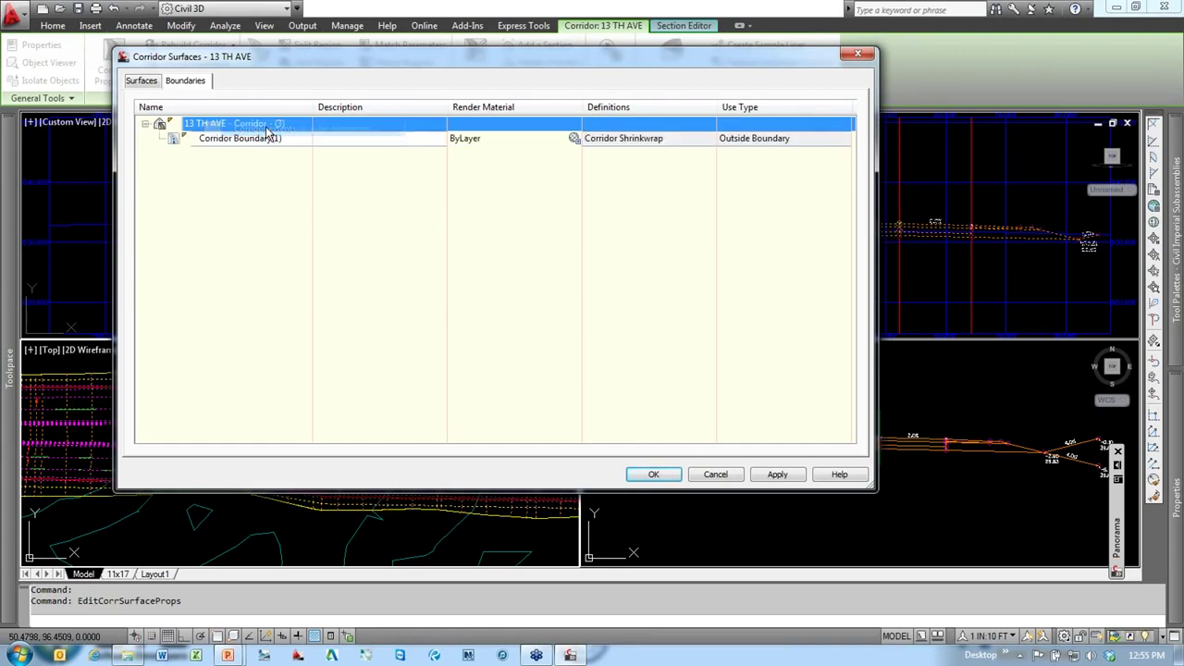
Step: Review the new corridor boundary's definition and the boundary options offered for the corridor surface
click(261, 141)
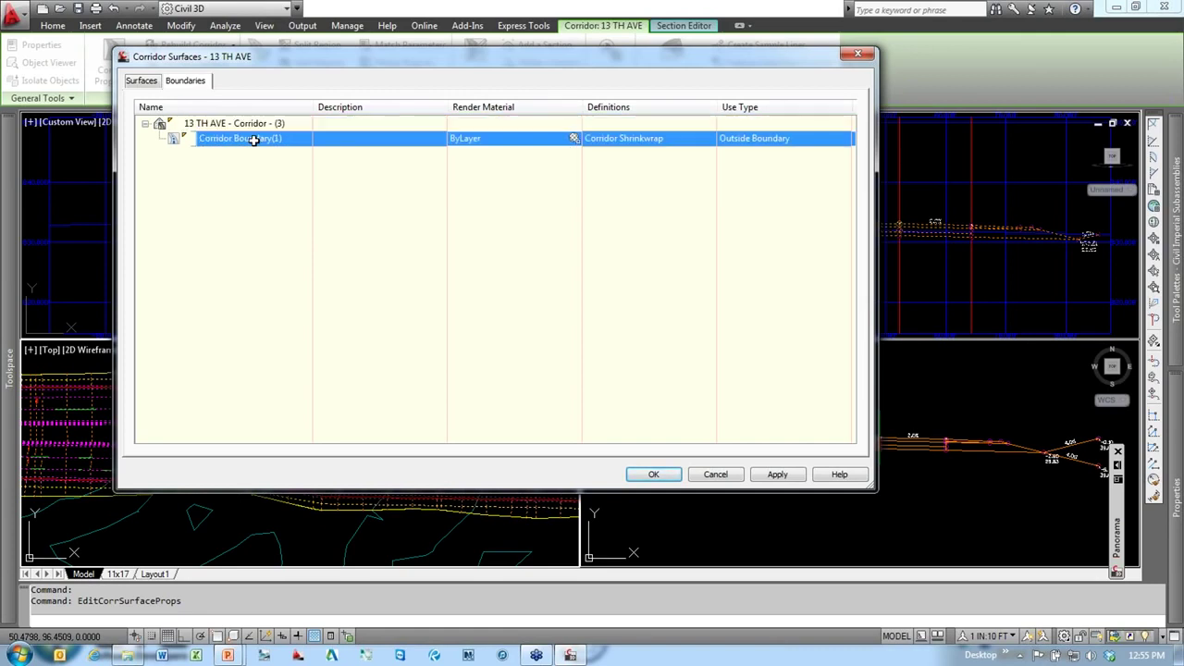
click(245, 124)
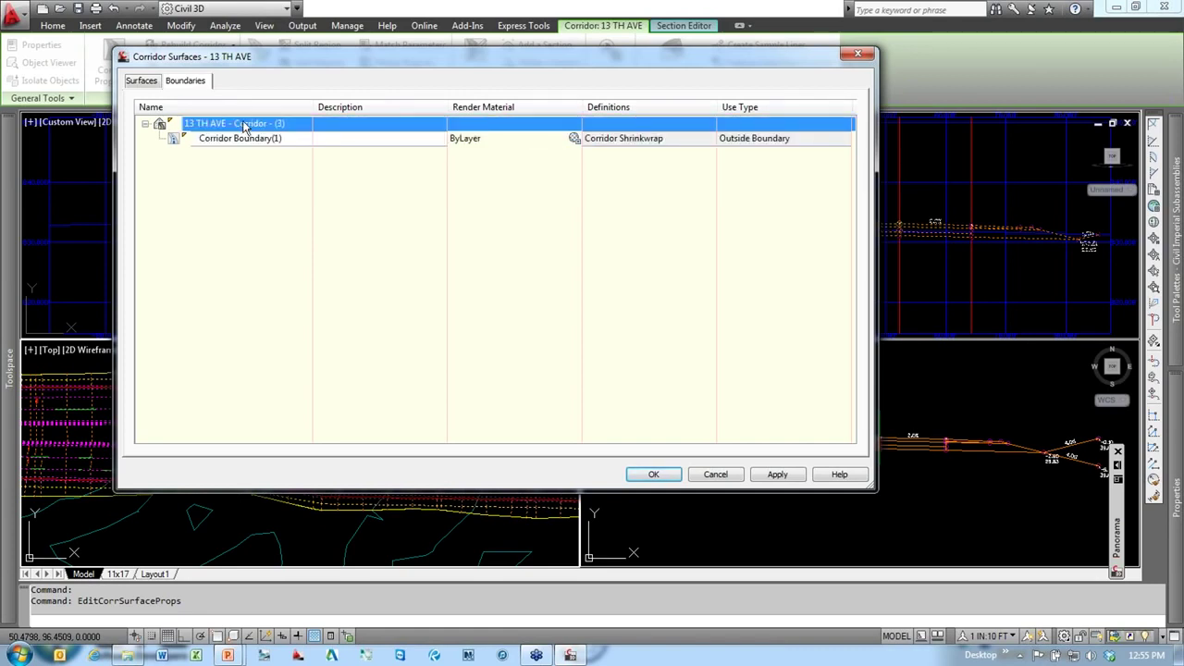
right_click(245, 124)
click(233, 136)
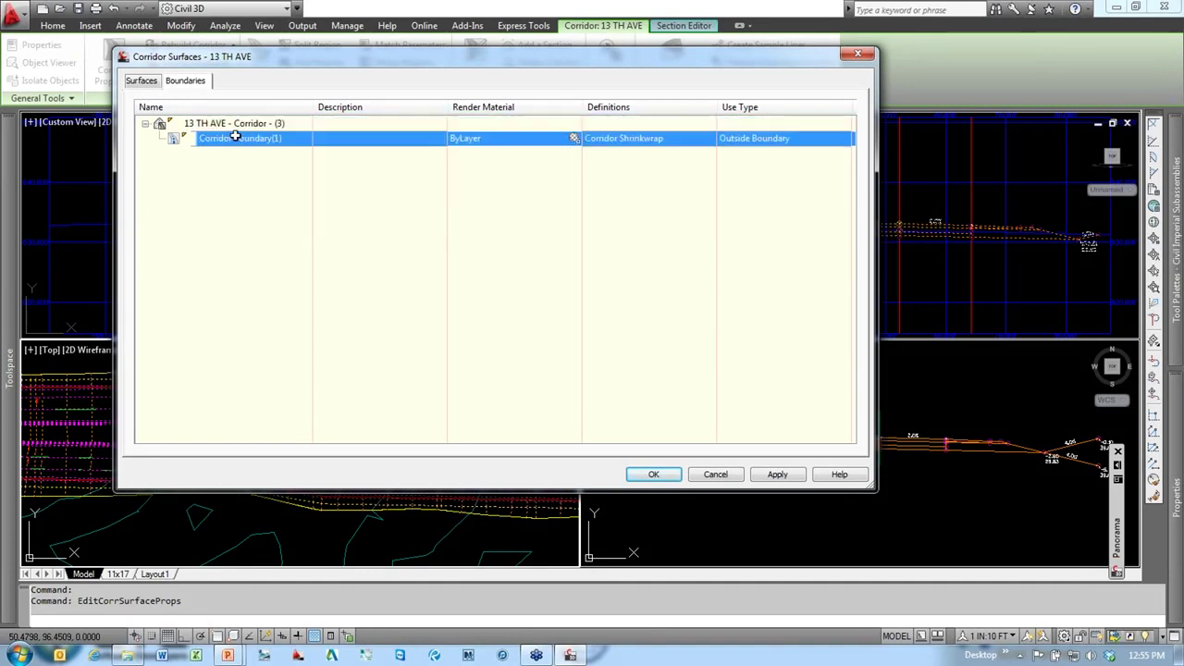
click(253, 127)
right_click(255, 131)
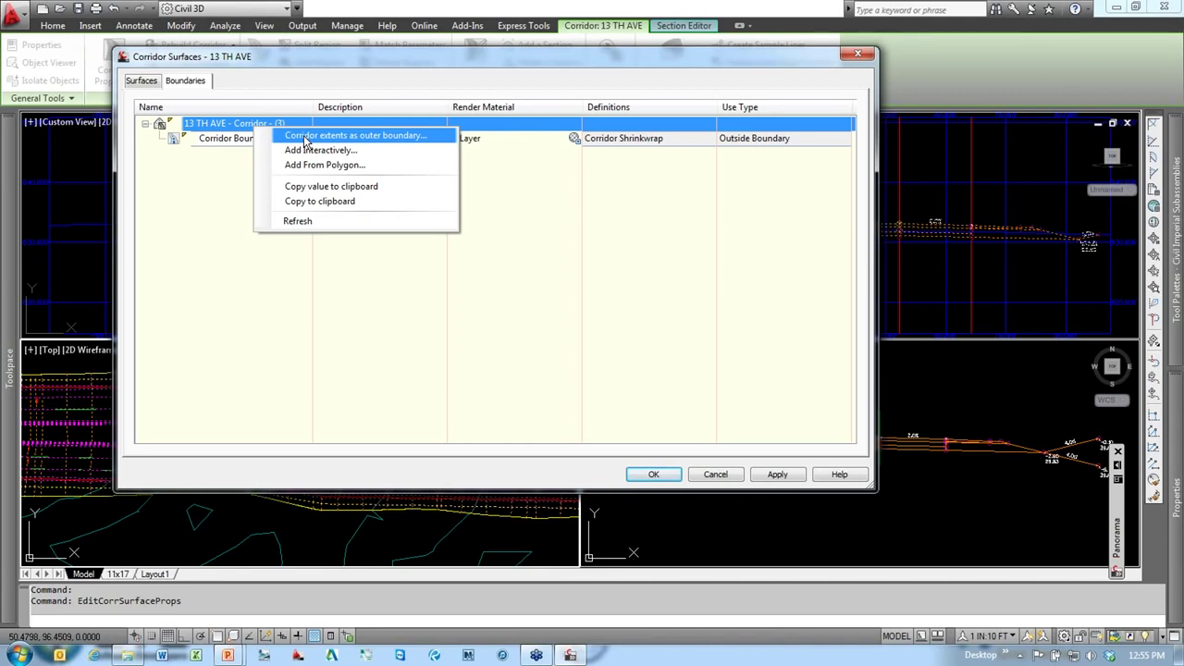
Step: Accept the corridor surface settings with the new outside boundary to build the 13 TH AVE corridor surface
click(201, 217)
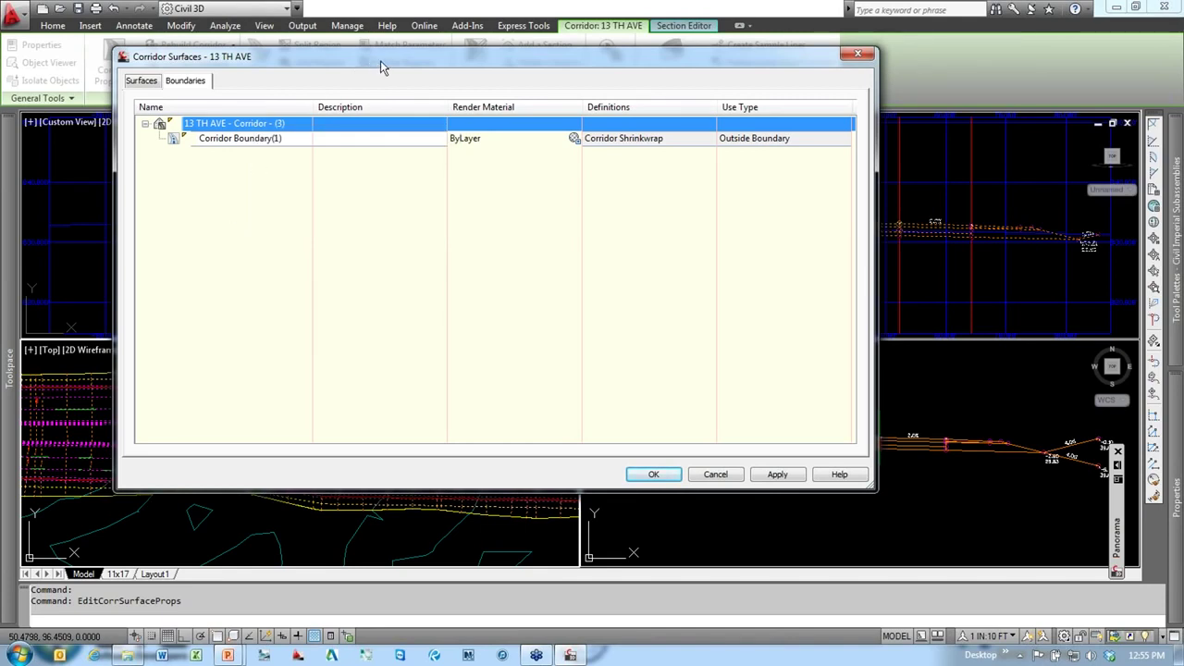
drag(381, 69, 376, 81)
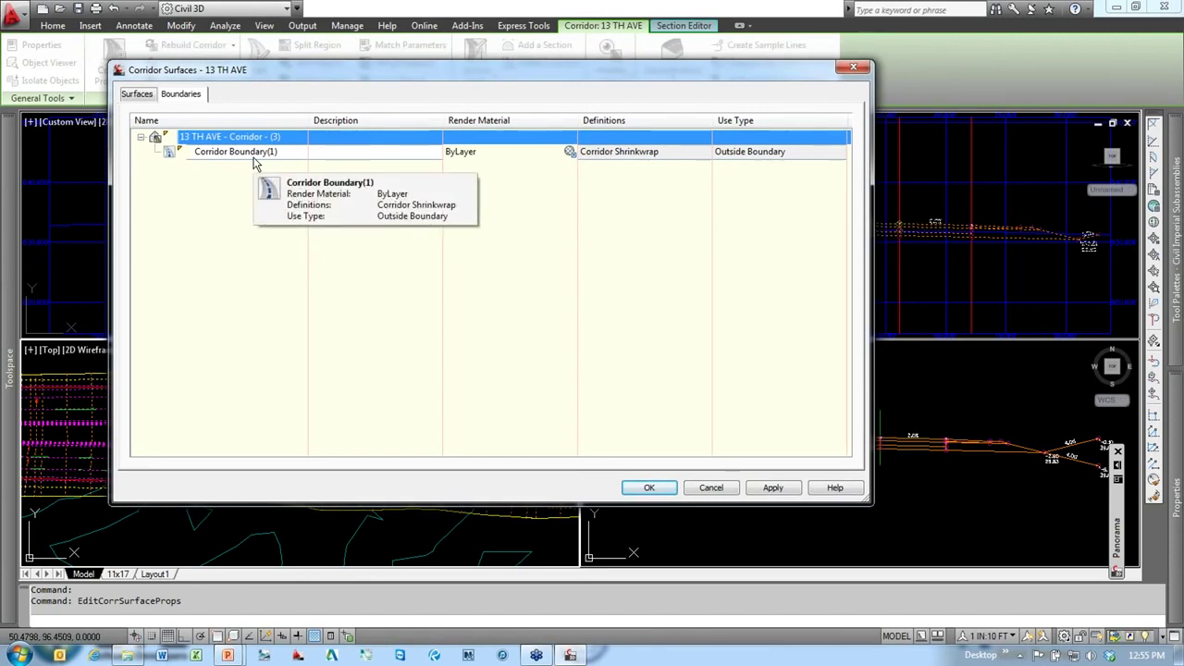
drag(401, 79, 461, 85)
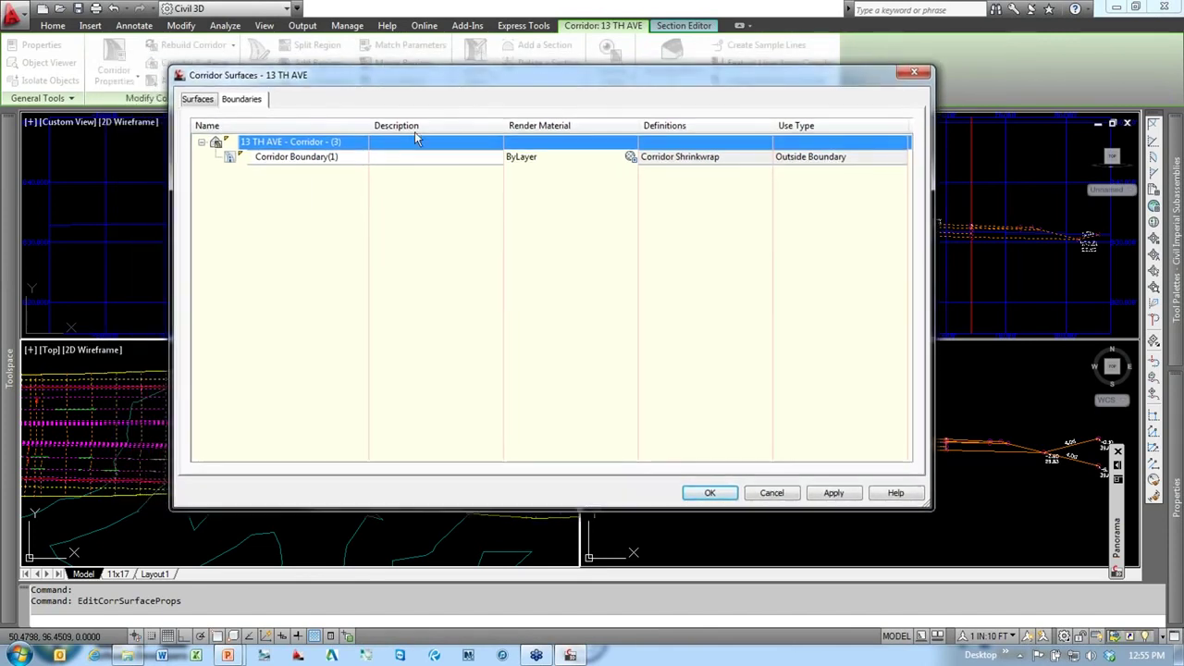
click(711, 493)
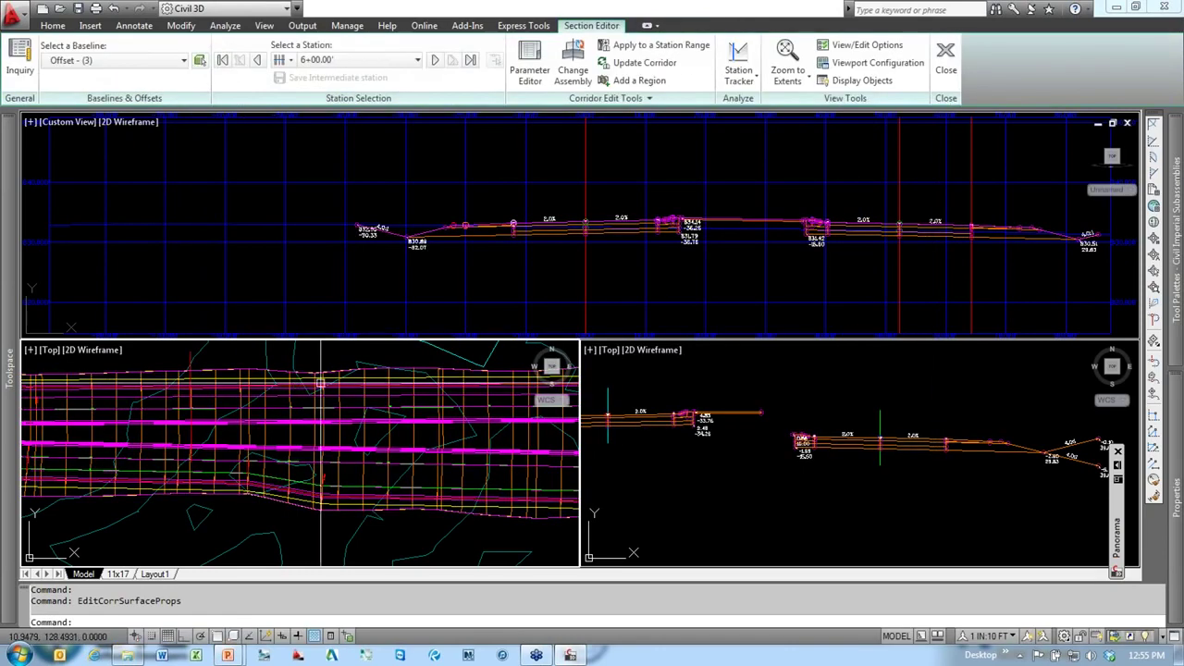
key(Escape)
key(Escape)
scroll(322, 394, up, 2)
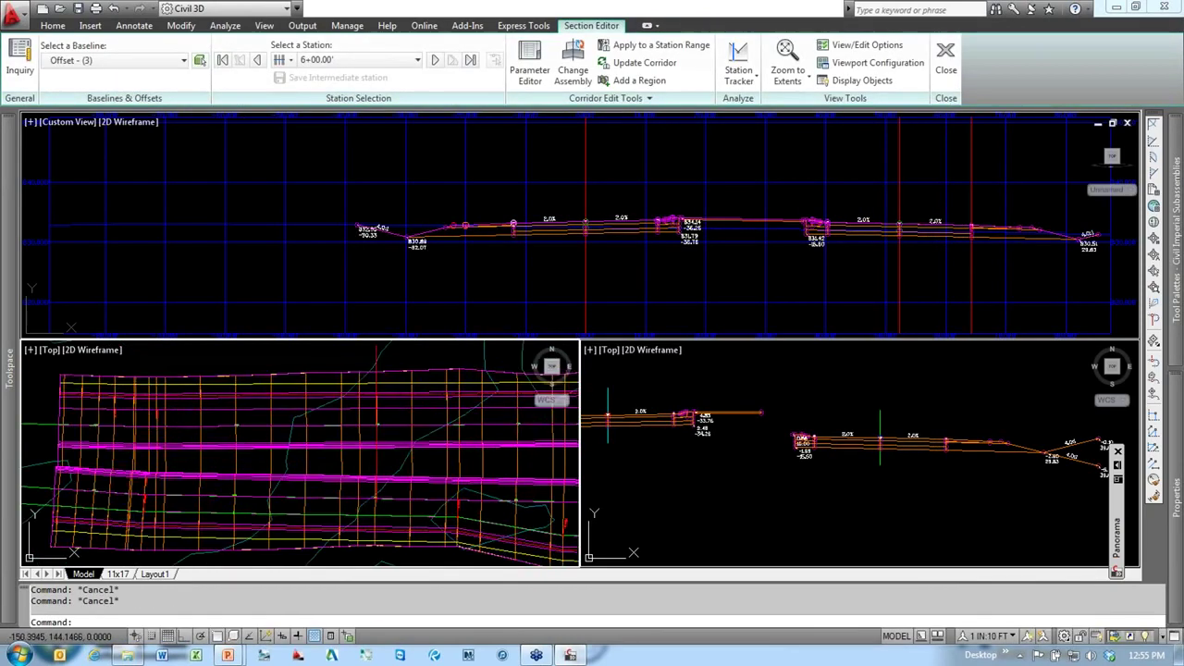
Step: Change the 13 TH AVE corridor surface's style to P Contours 5' Major:1' Minor in its surface properties
click(321, 373)
scroll(356, 363, down, 4)
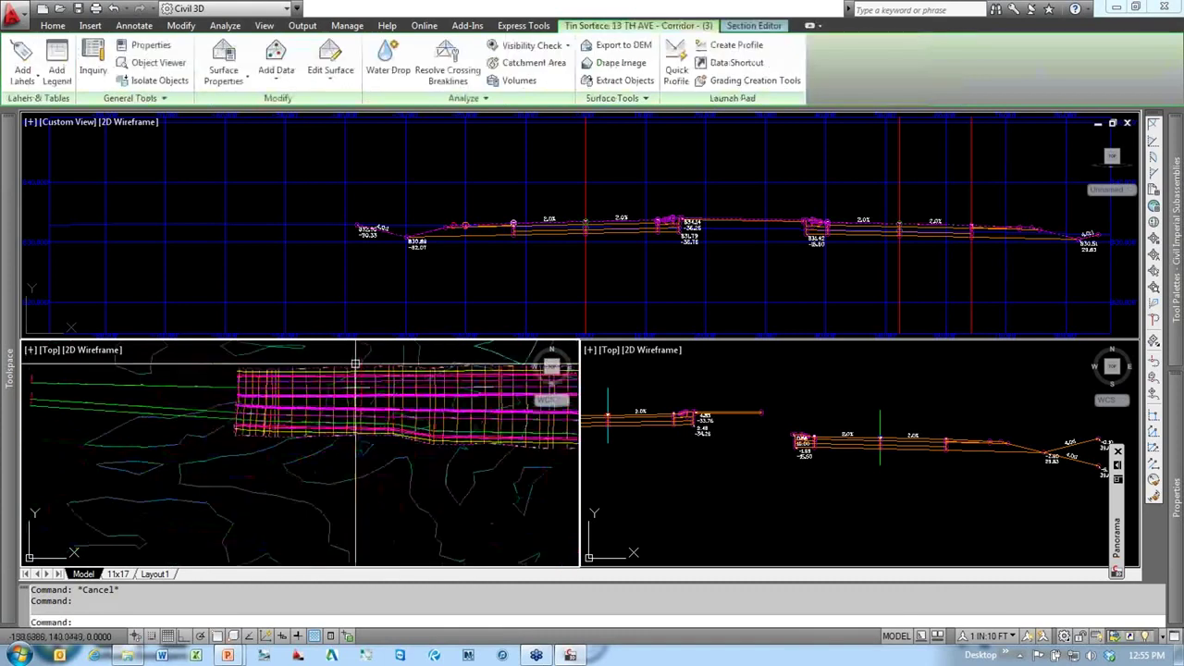
scroll(359, 364, up, 1)
scroll(359, 365, up, 1)
right_click(325, 375)
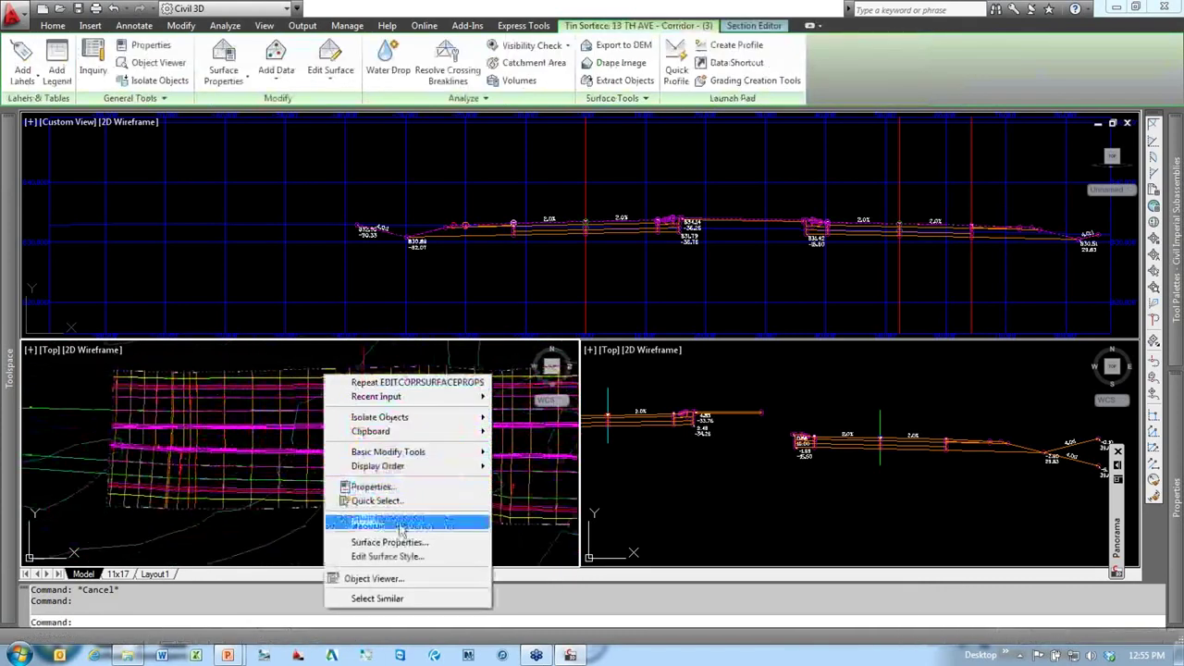
click(392, 544)
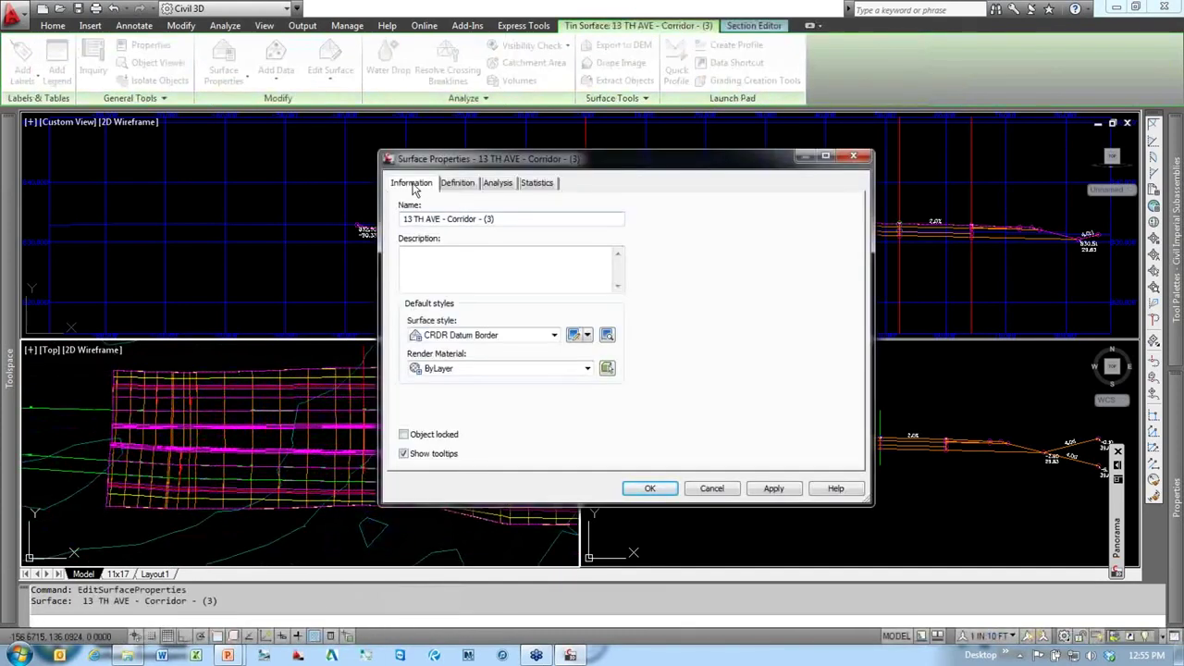
click(499, 339)
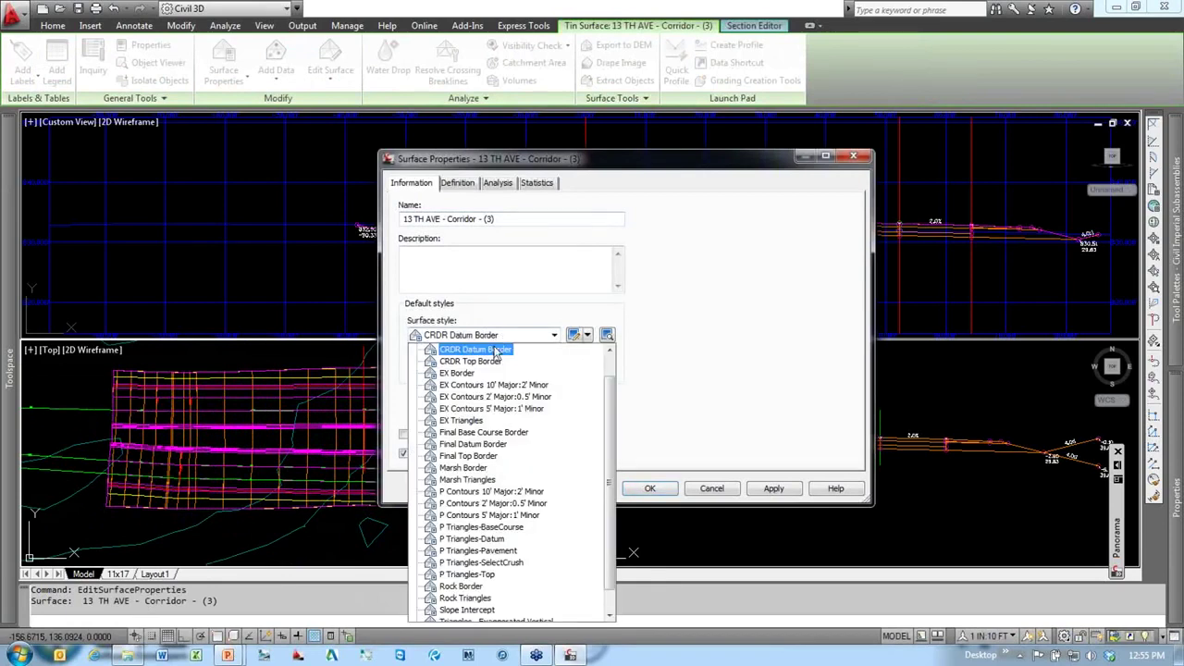
click(485, 516)
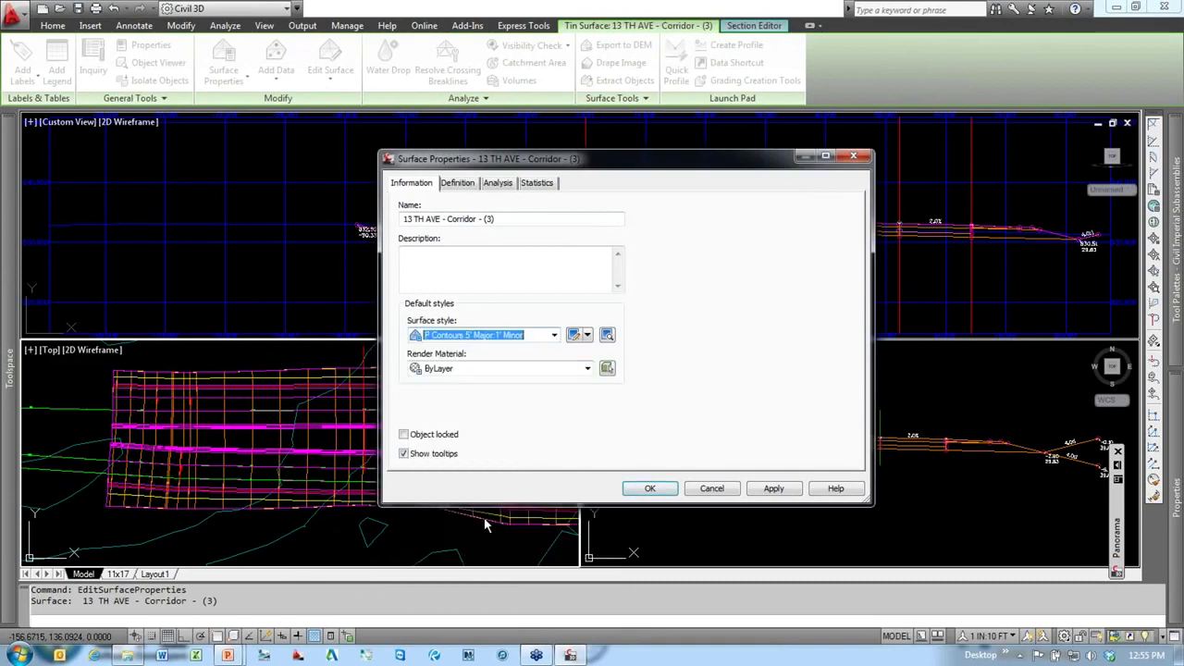
click(651, 488)
key(Escape)
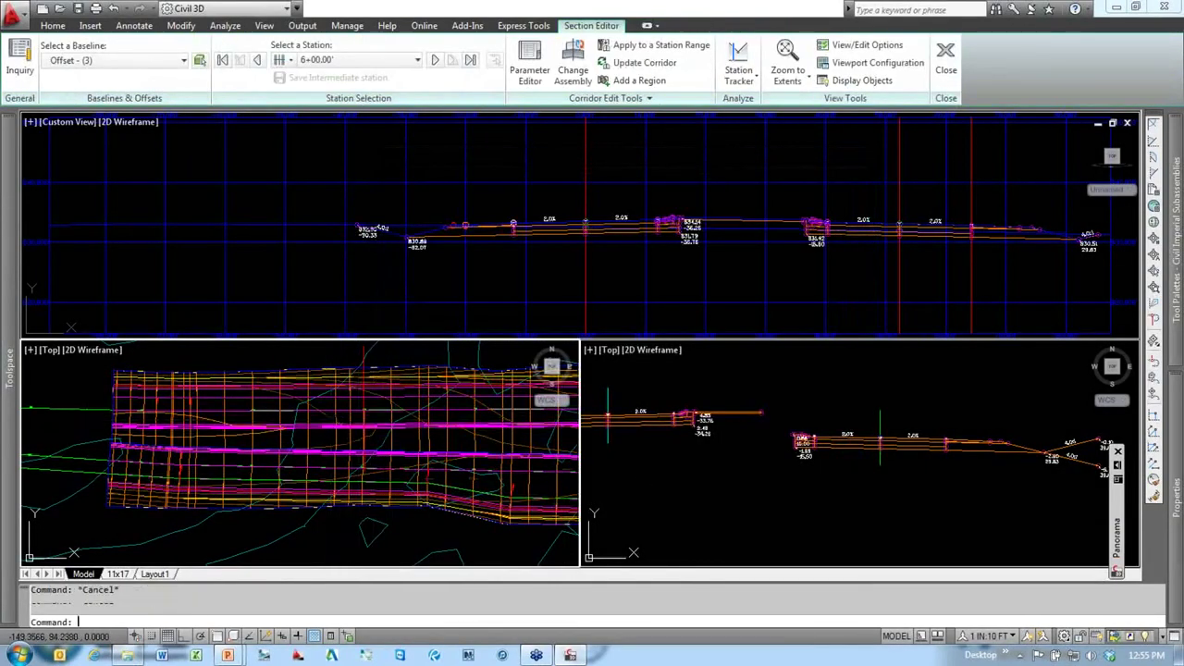
Step: Examine the corridor surface's contours across the median and between the corridor sections in plan view
scroll(347, 423, up, 5)
click(339, 421)
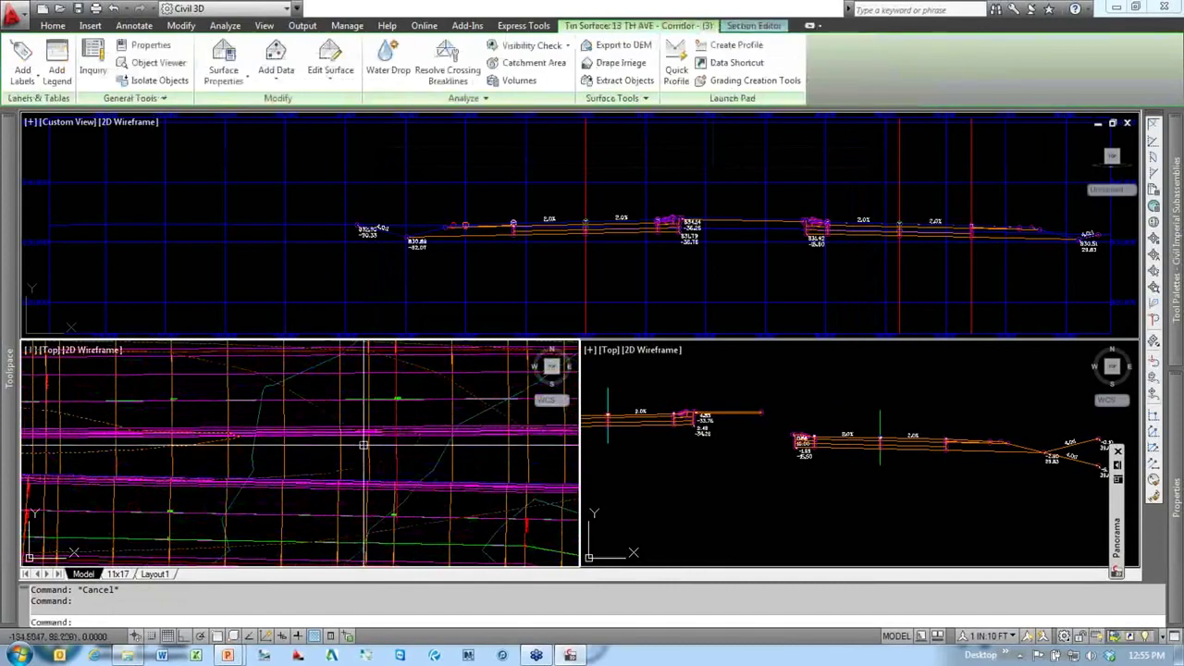
scroll(330, 458, down, 2)
scroll(423, 438, up, 4)
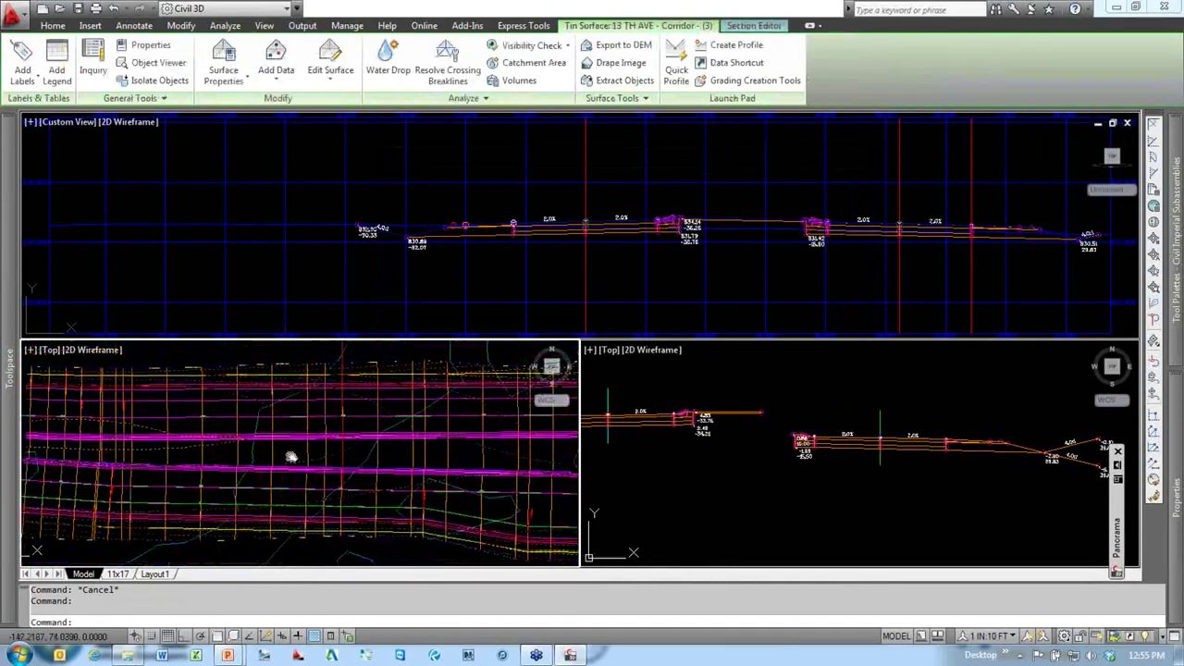
scroll(423, 438, down, 3)
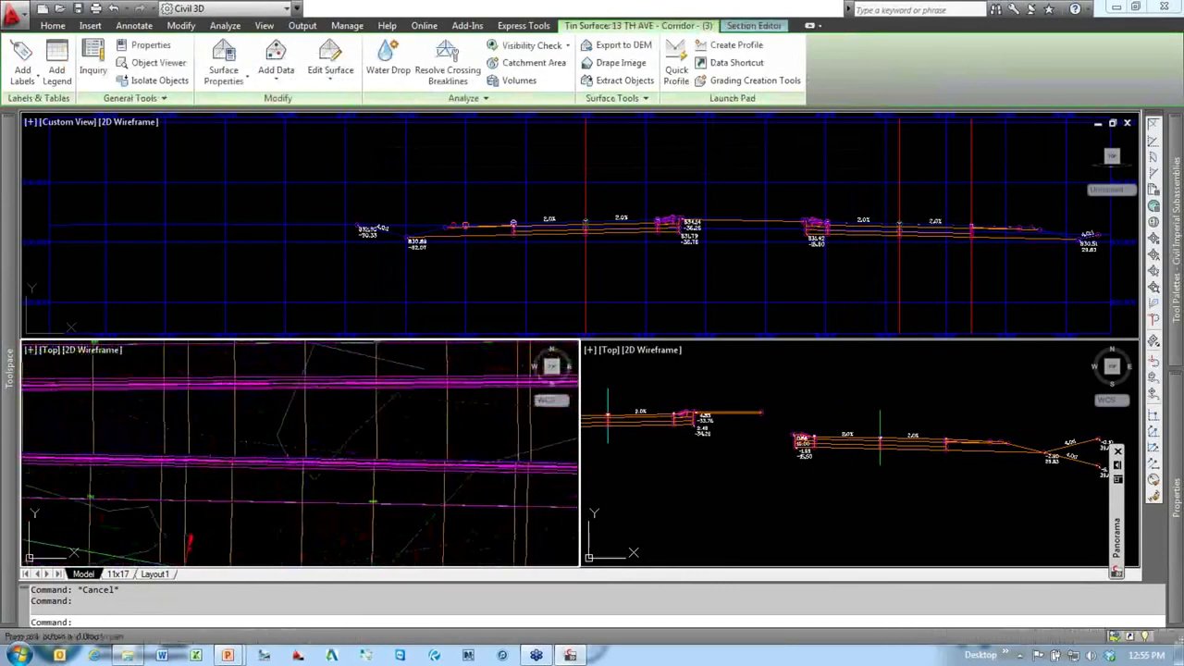
scroll(460, 454, up, 4)
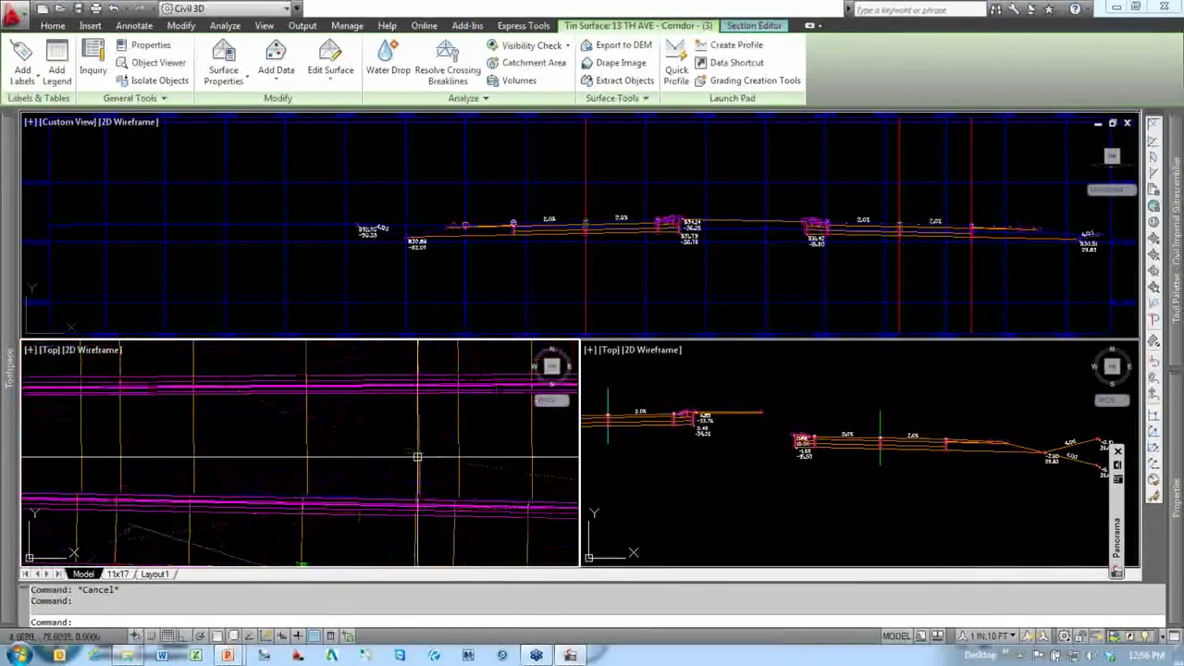
scroll(417, 457, down, 4)
key(Escape)
key(Escape)
Step: Set the assembly frequency of the corridor's 13th EB region to 12.5' along tangents and 12.5' along curves
click(434, 399)
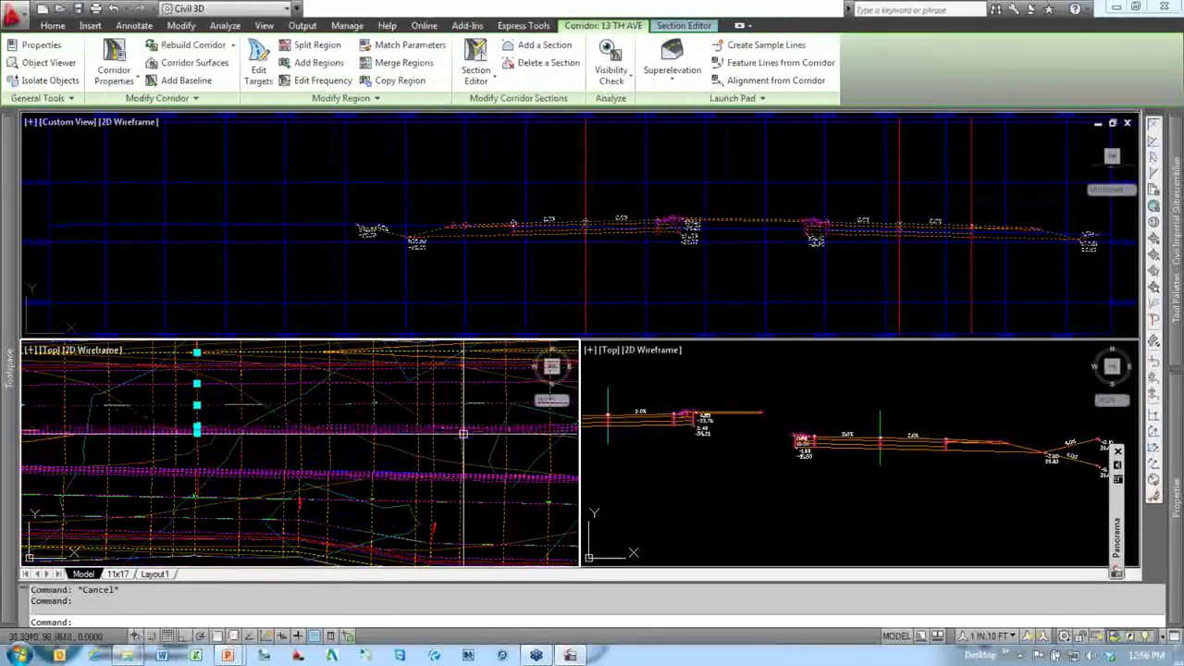
scroll(467, 419, down, 2)
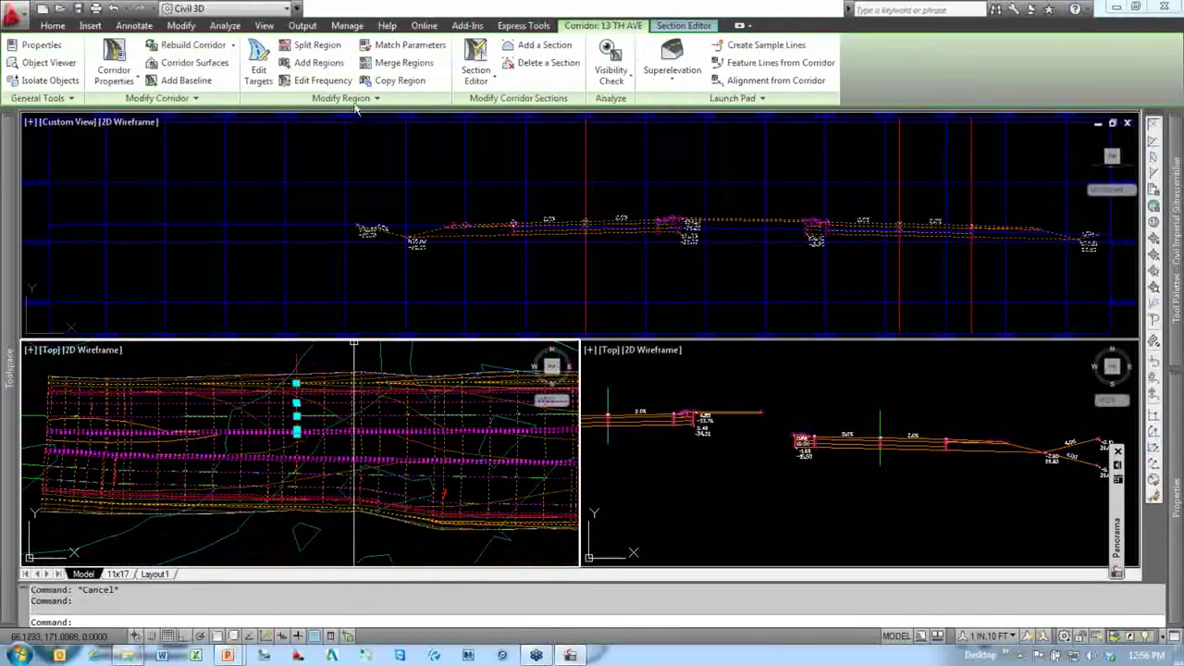
click(324, 81)
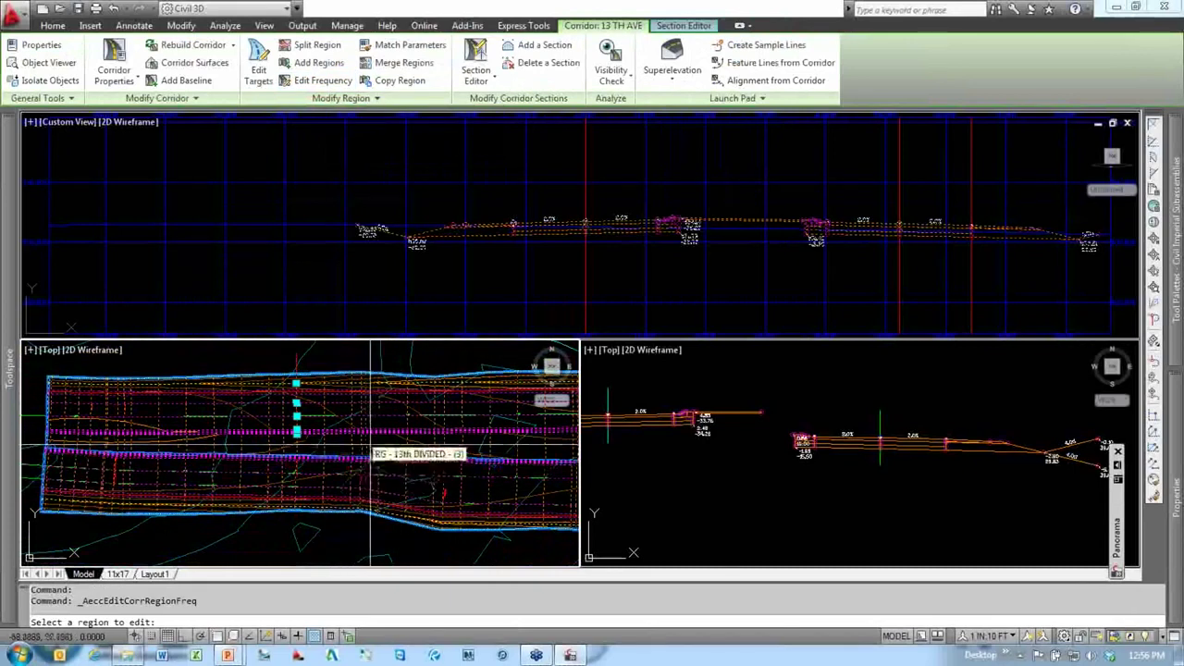
click(350, 488)
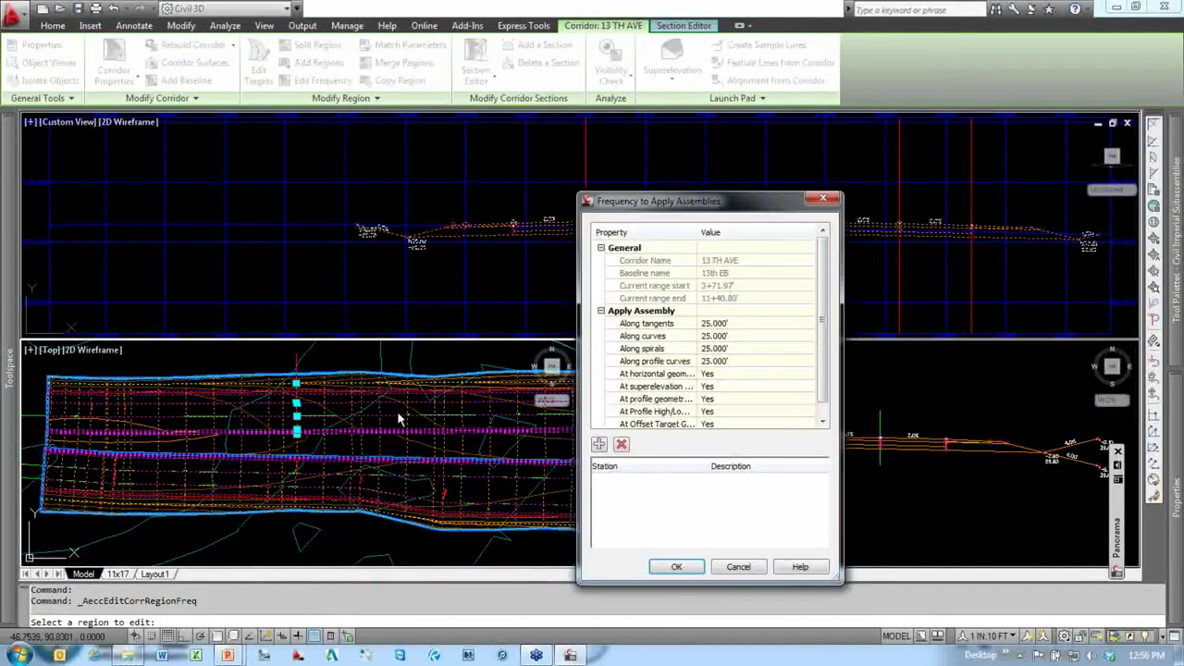
click(655, 325)
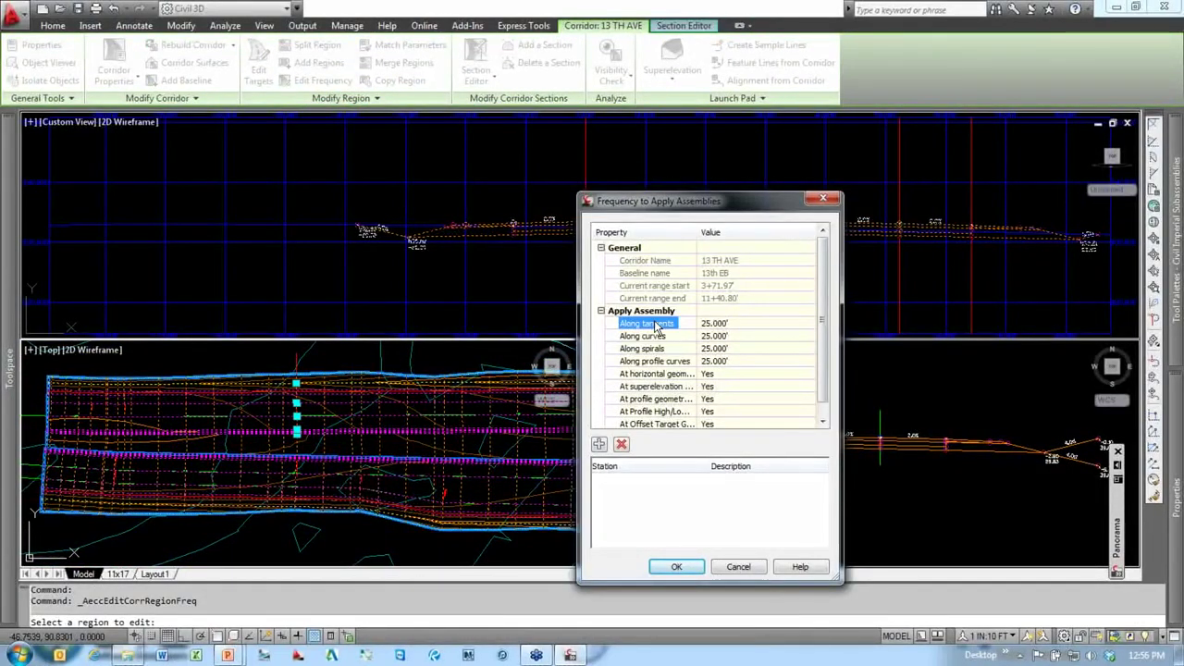
click(731, 323)
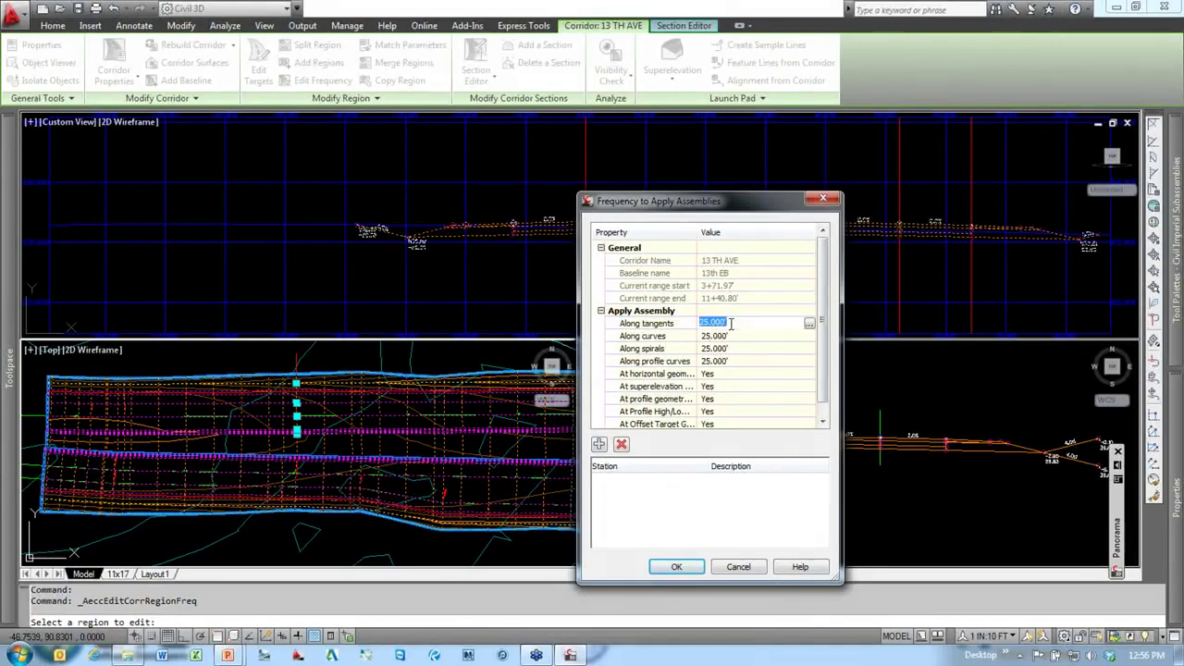
text(12.5)
key(Return)
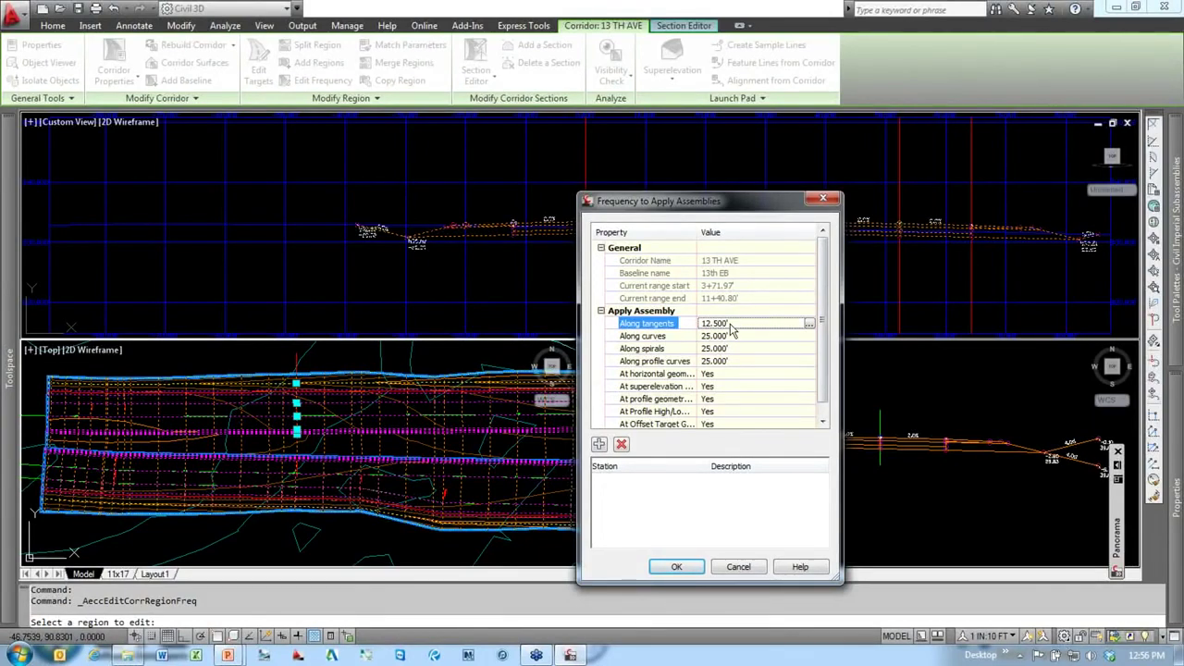
click(735, 337)
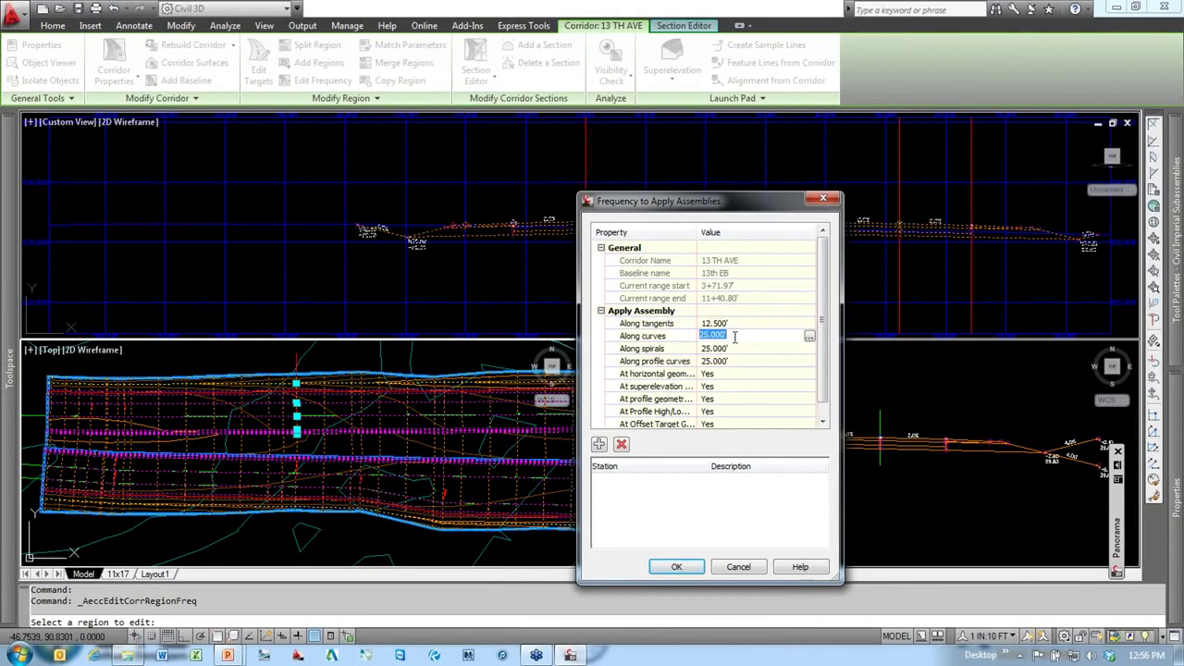
text(12.5)
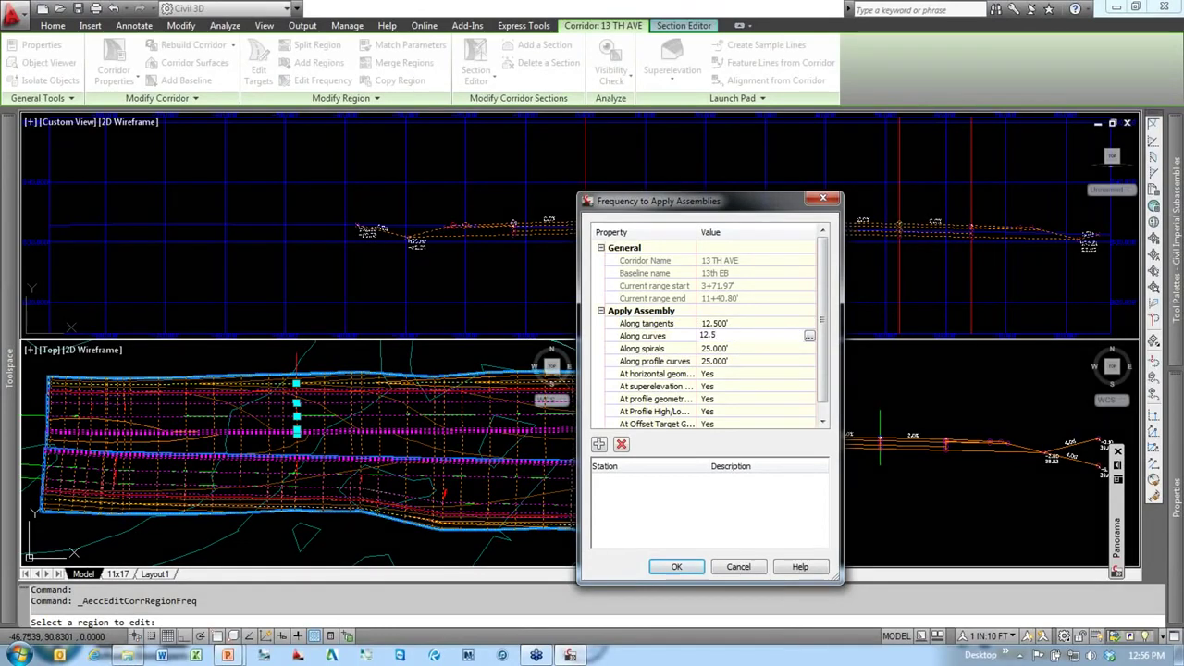
click(674, 567)
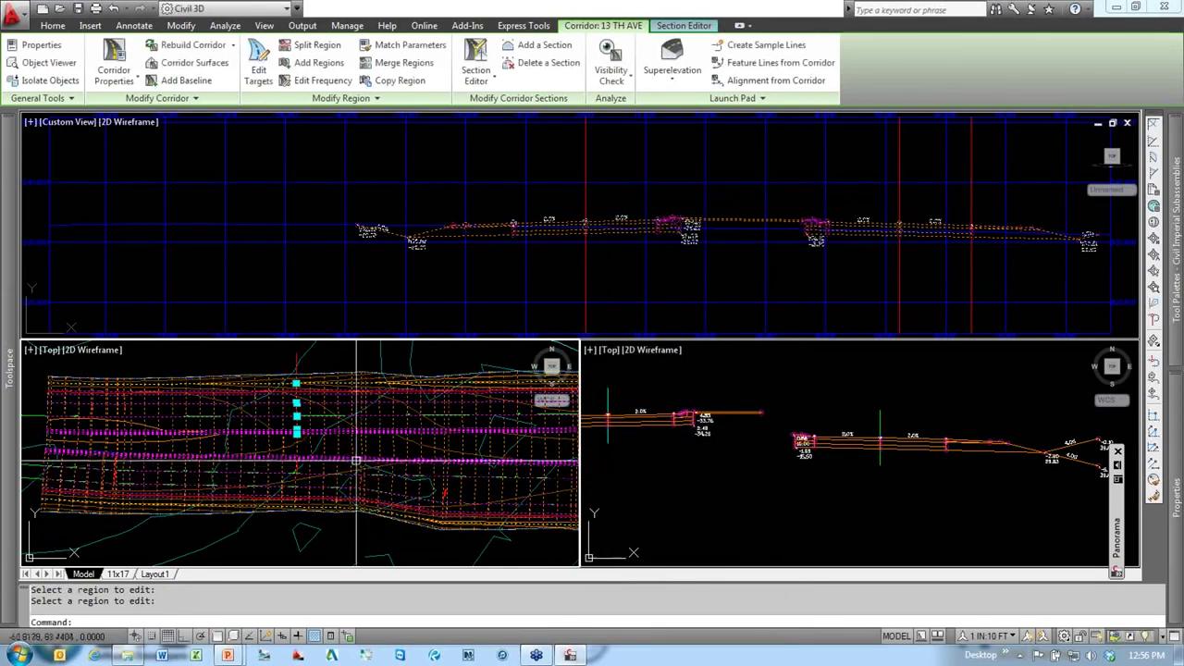
key(Escape)
key(Escape)
Step: Close the Section Editor to return to the full plan view of the corridor, and save the drawing
scroll(410, 442, up, 5)
scroll(410, 443, down, 5)
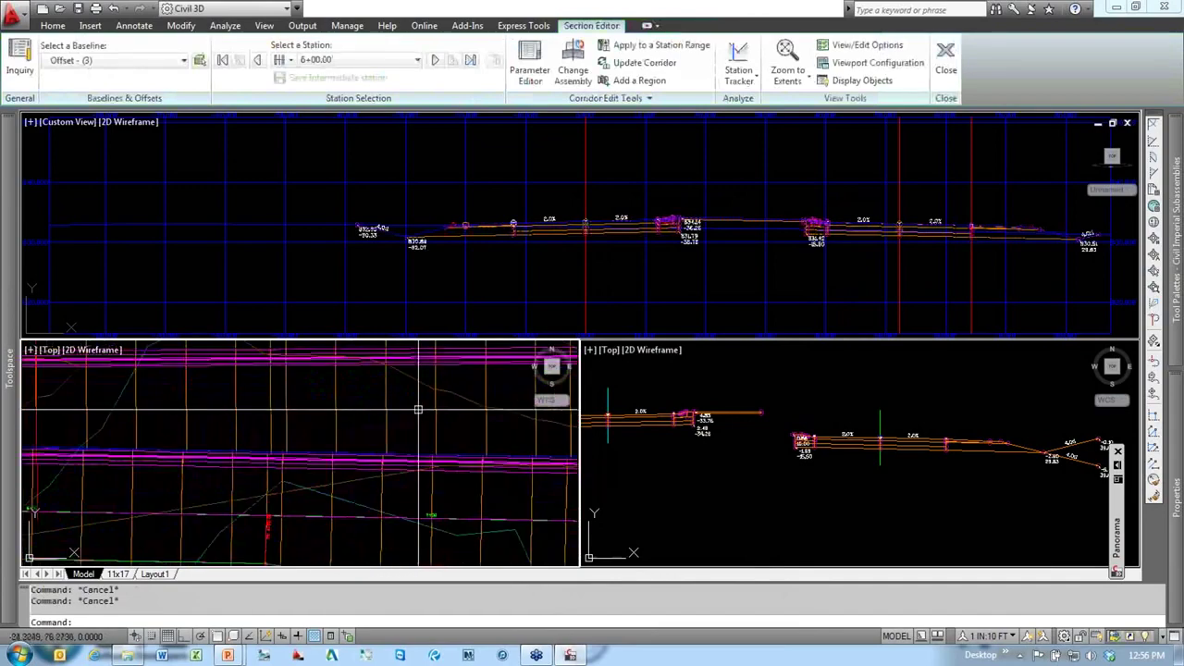
scroll(399, 443, up, 2)
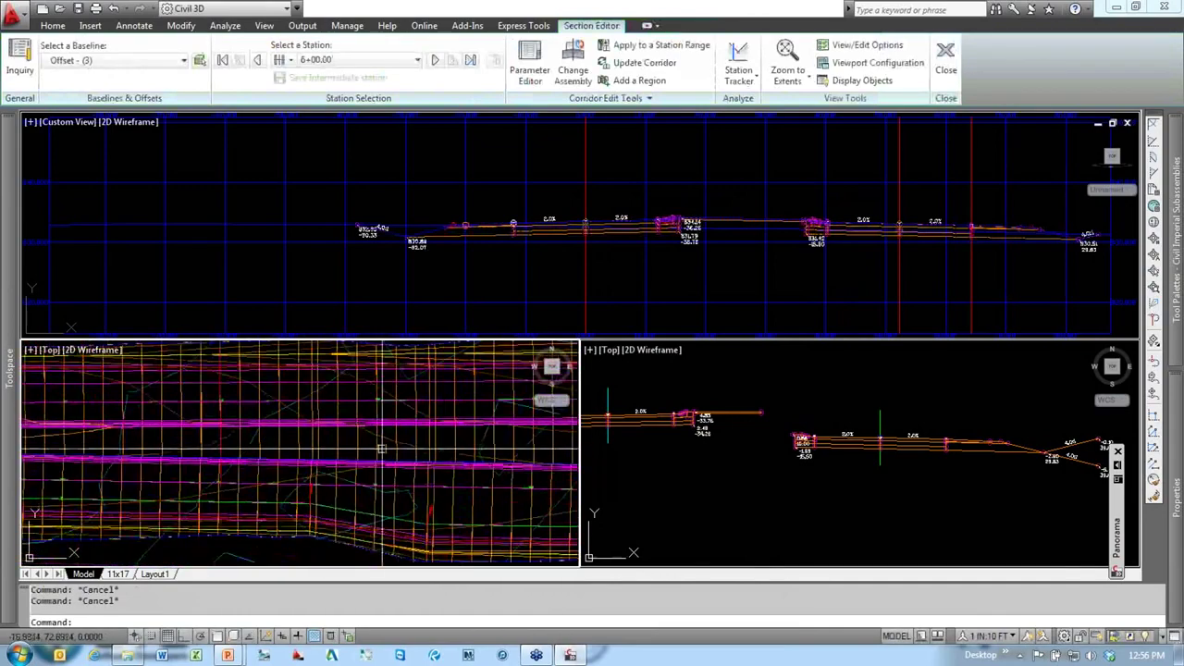
click(946, 61)
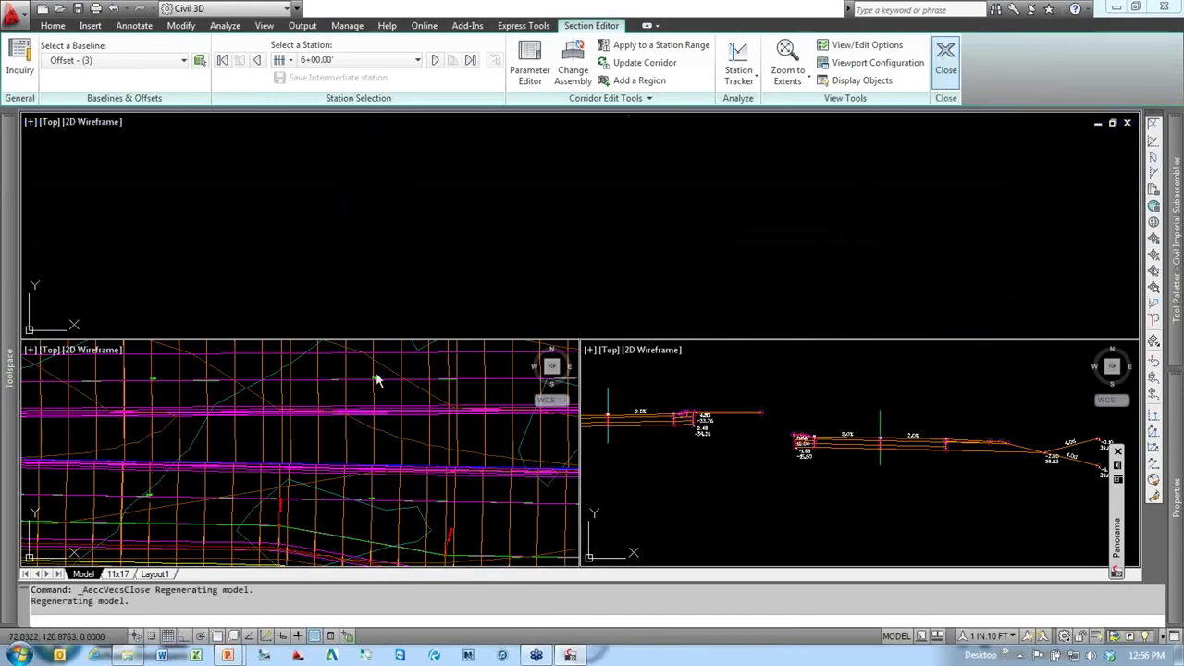
middle_drag(556, 384, 517, 352)
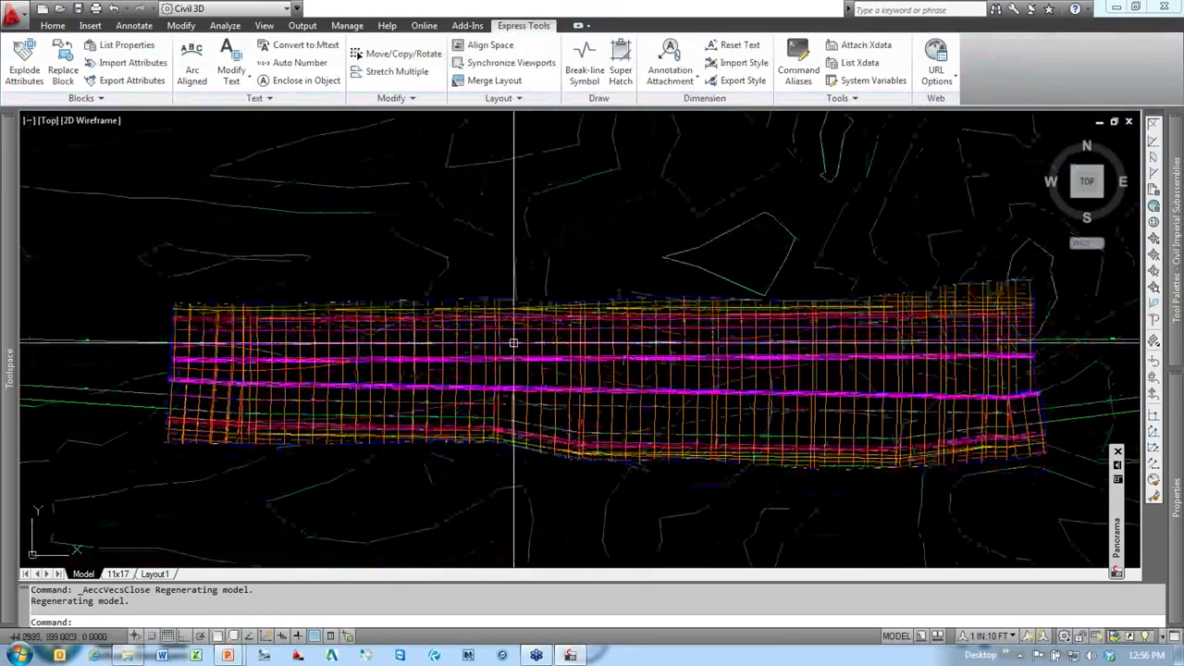
double_click(336, 182)
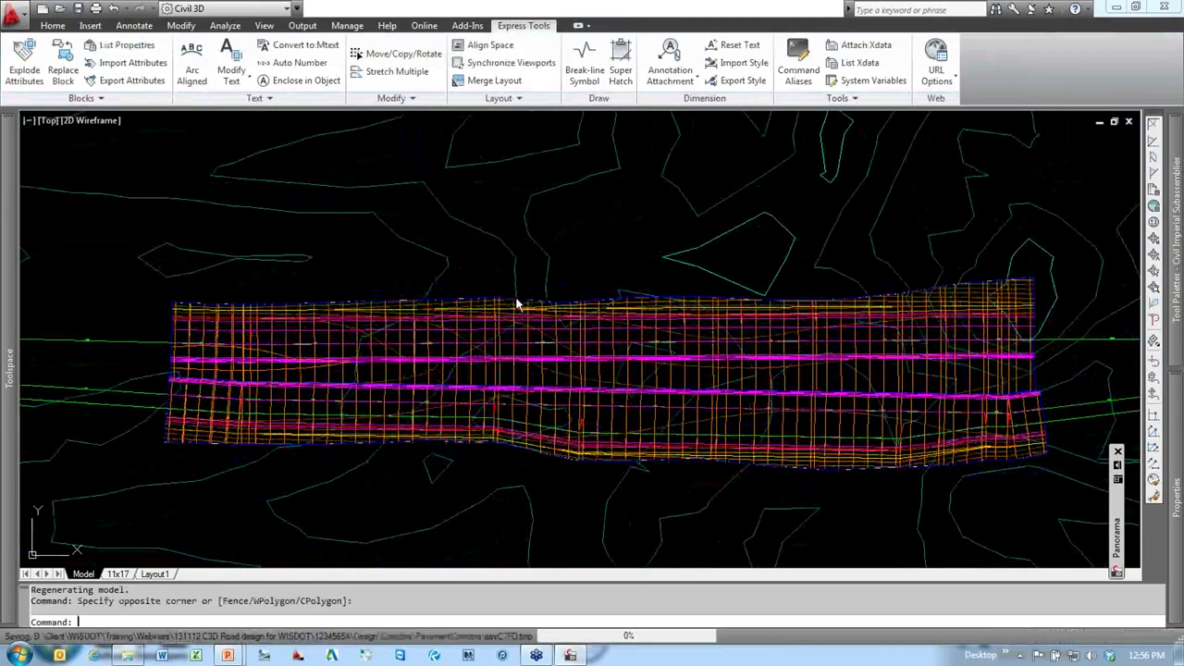
key(ctrl+s)
Step: Open the 13 TH AVE corridor surface in the Object Viewer and orbit it in 3D
scroll(473, 353, up, 3)
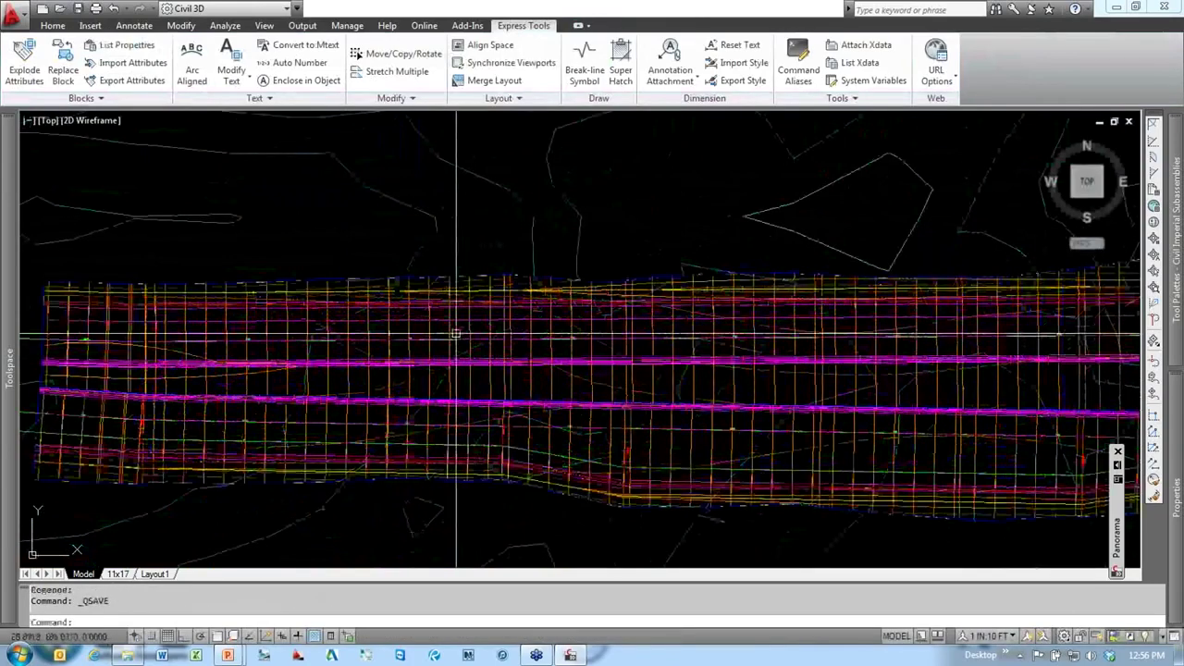
click(473, 352)
right_click(545, 252)
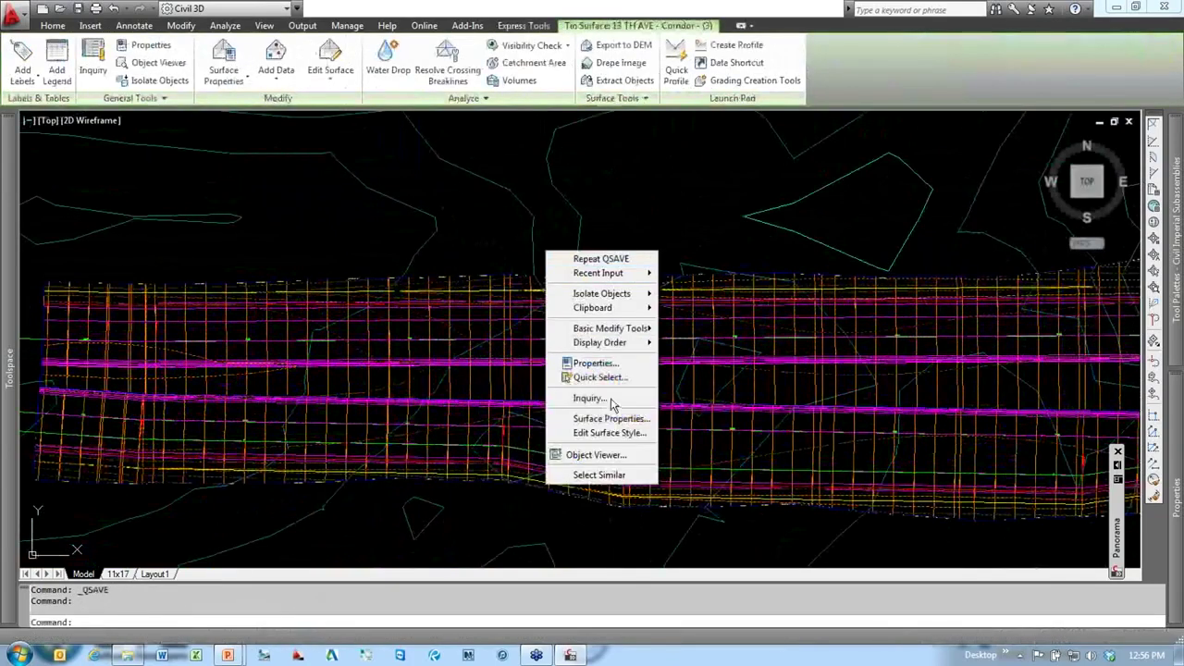
click(602, 455)
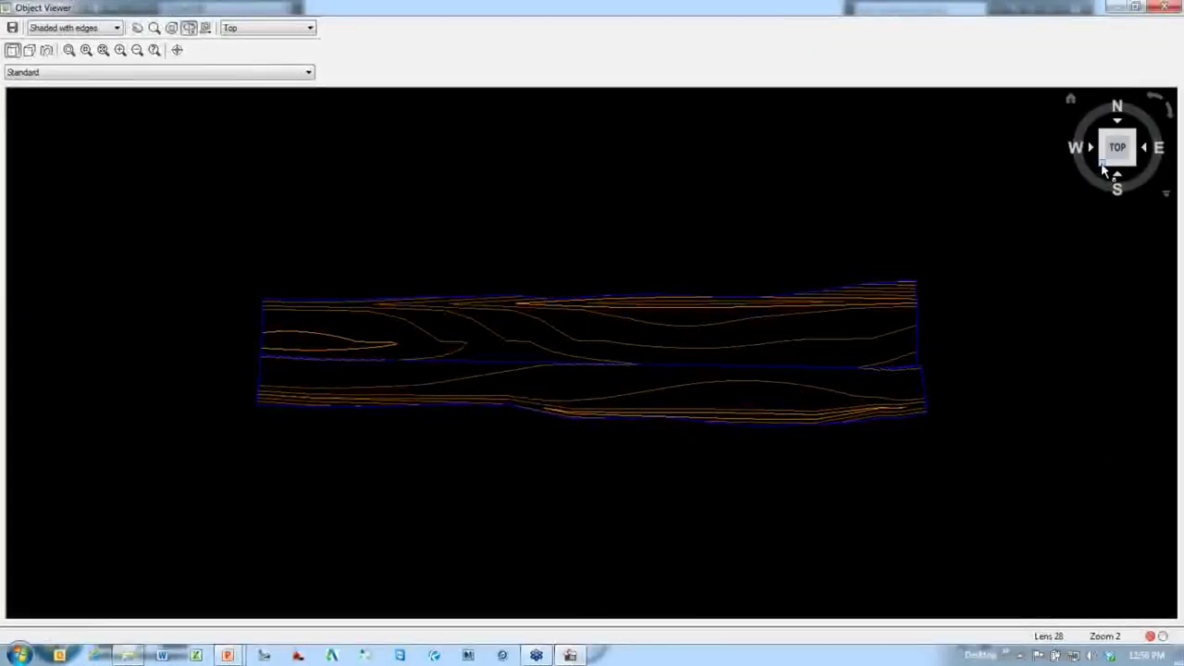
click(1102, 165)
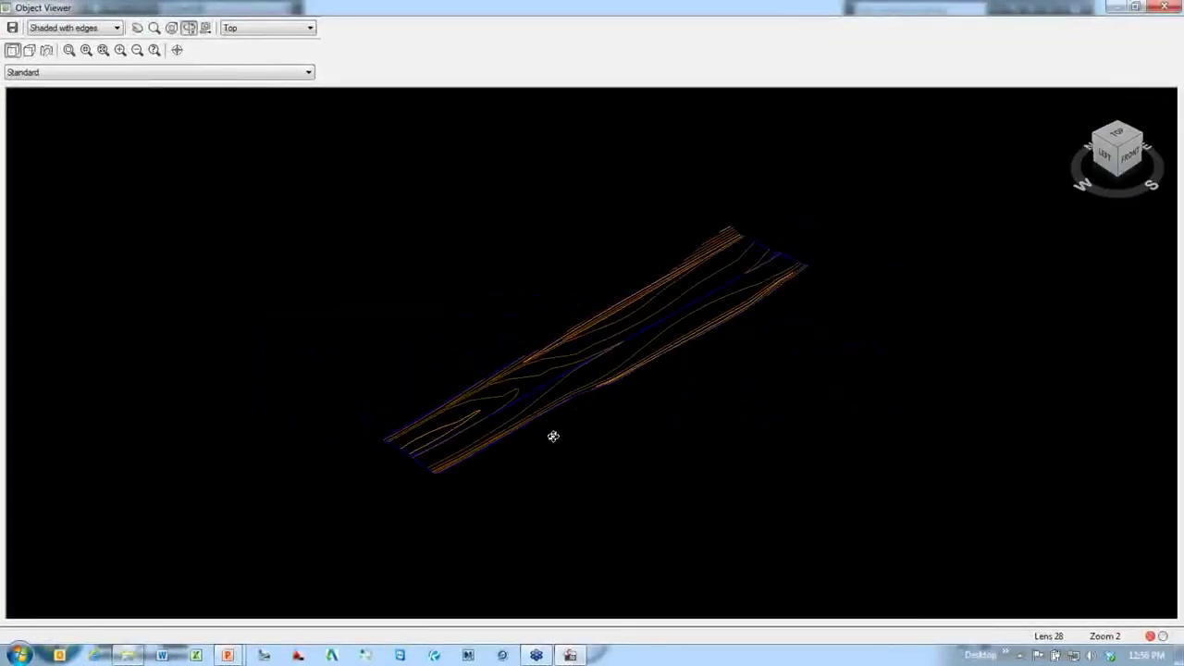
drag(553, 436, 626, 406)
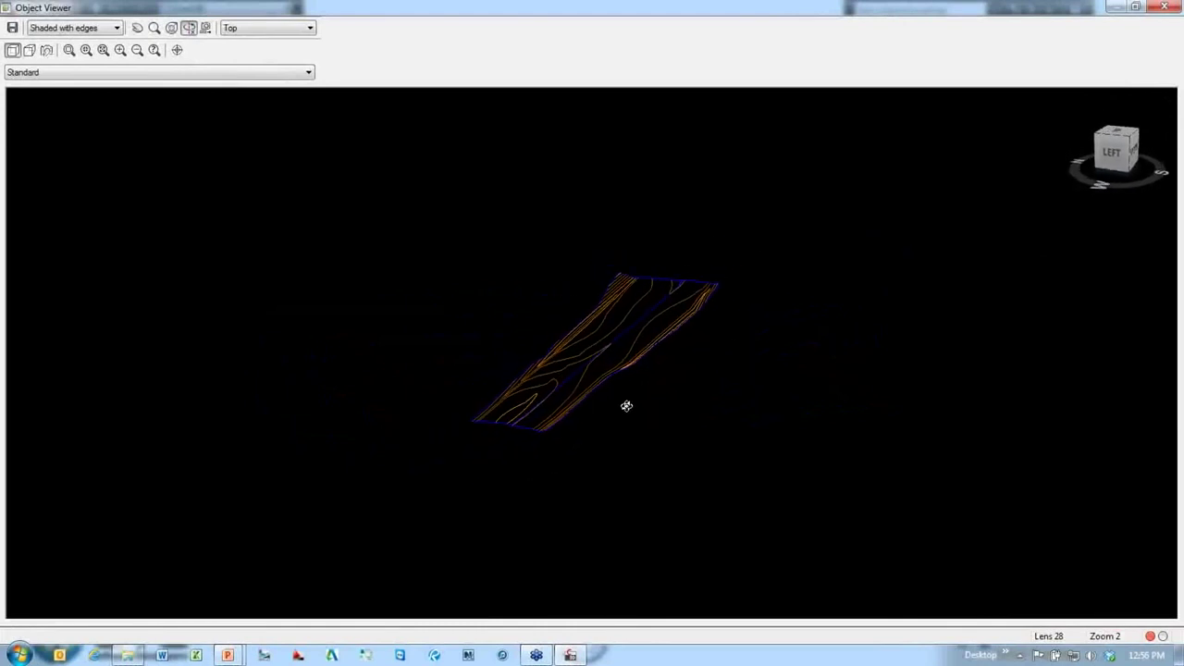
Step: Inspect the corridor surface's contours up close in the Object Viewer, and close the viewer
scroll(584, 397, up, 4)
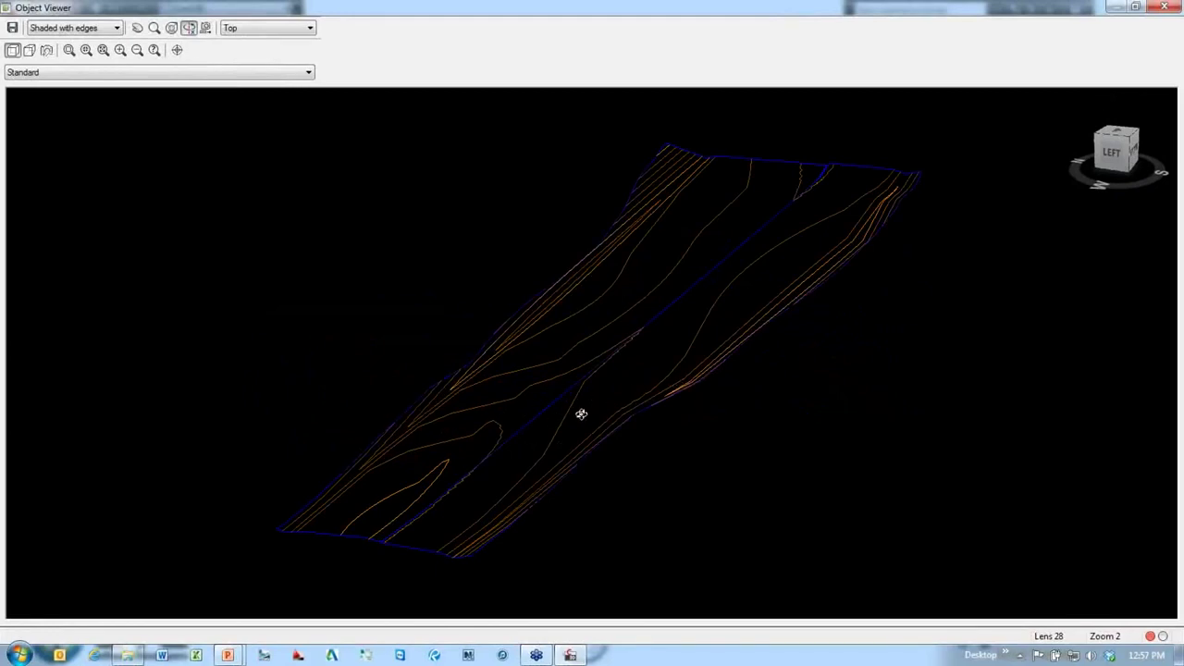
key(Escape)
scroll(582, 381, up, 2)
key(Escape)
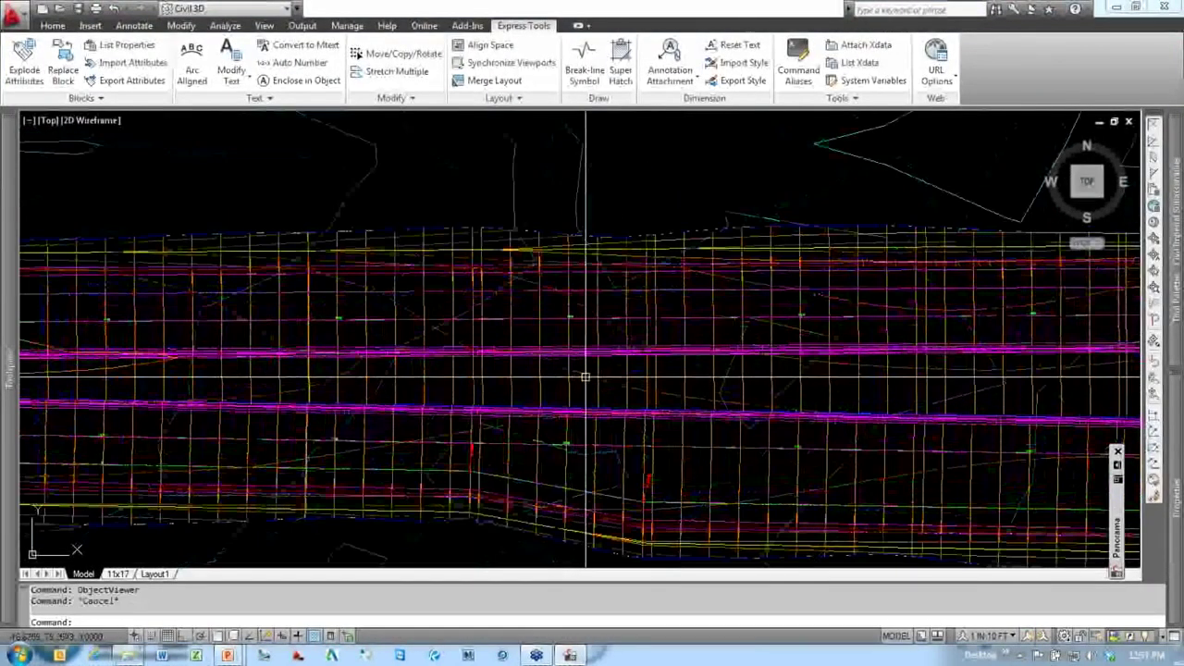
Step: Edit the corridor surface's style so that Triangles are visible in the Model view direction
click(589, 380)
right_click(591, 376)
click(648, 558)
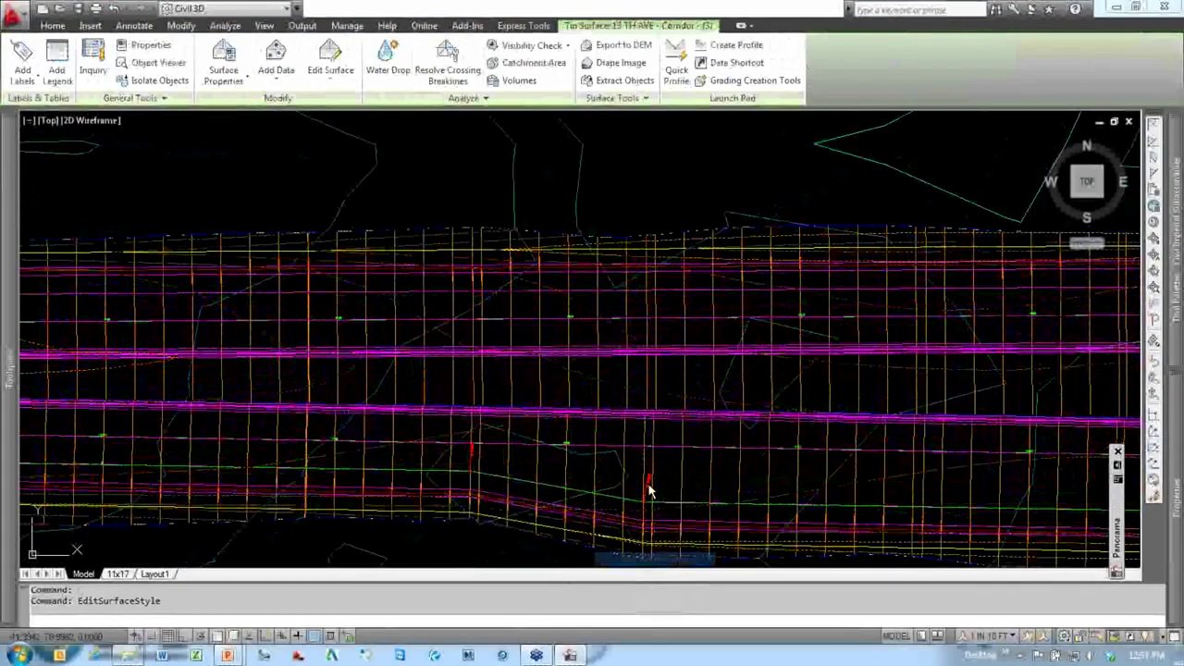
click(398, 201)
click(389, 227)
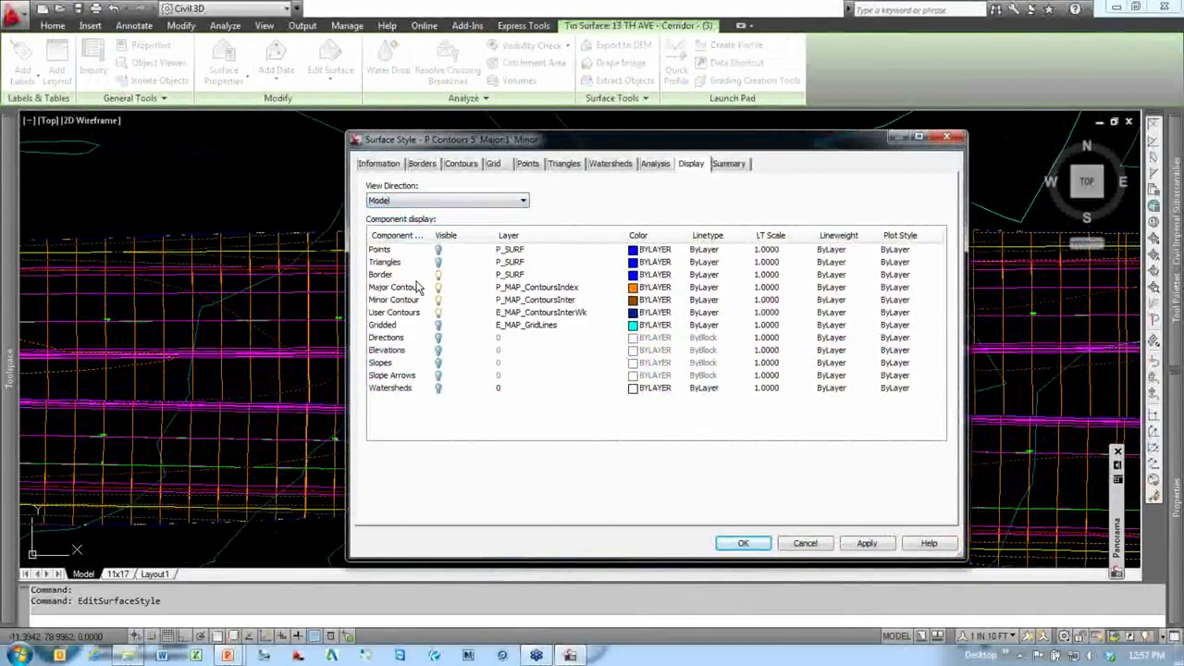
click(439, 265)
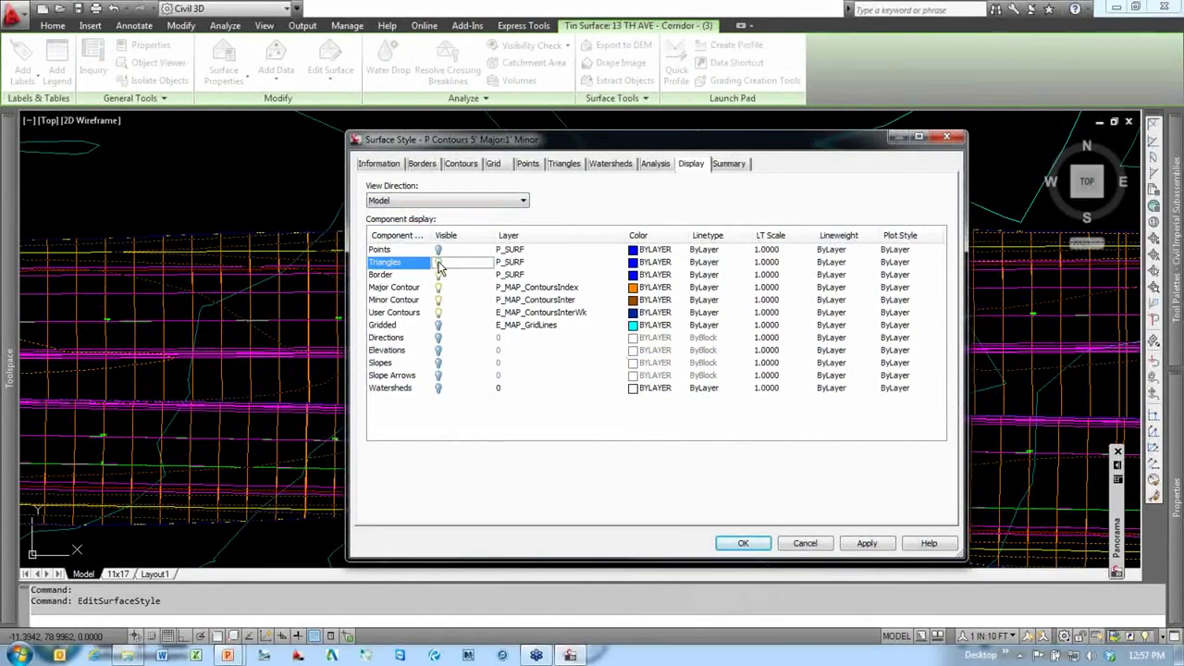
click(743, 543)
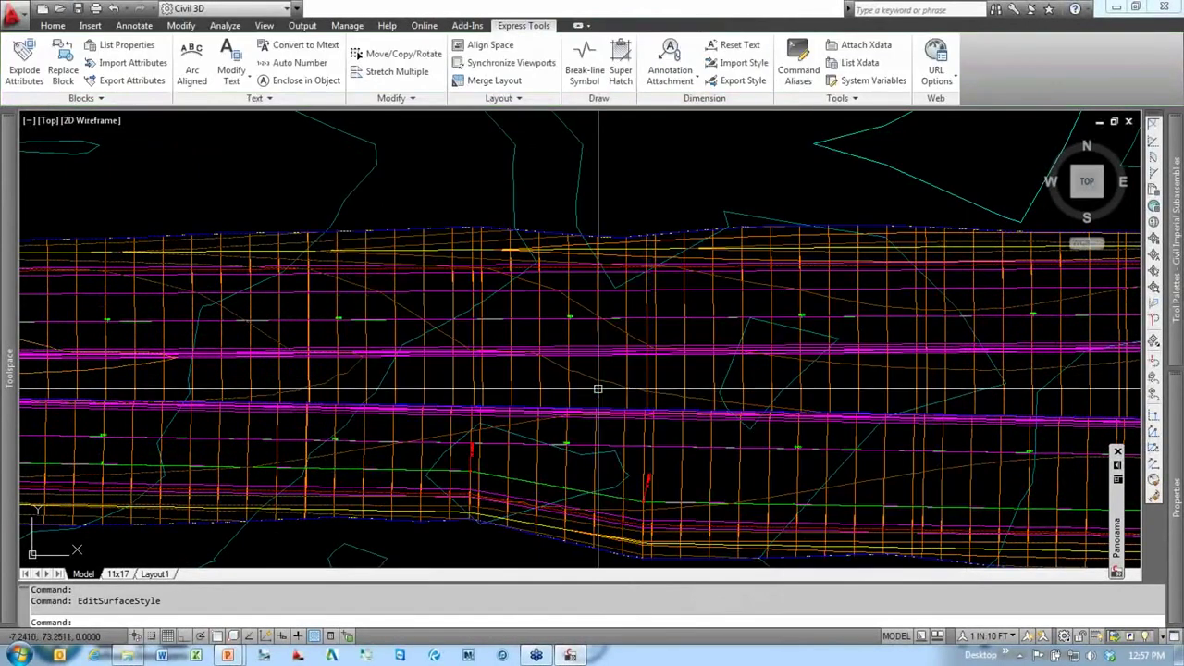
Step: Open the restyled corridor surface in the Object Viewer and orbit its triangulated model in 3D
key(Escape)
key(Escape)
click(594, 295)
right_click(594, 294)
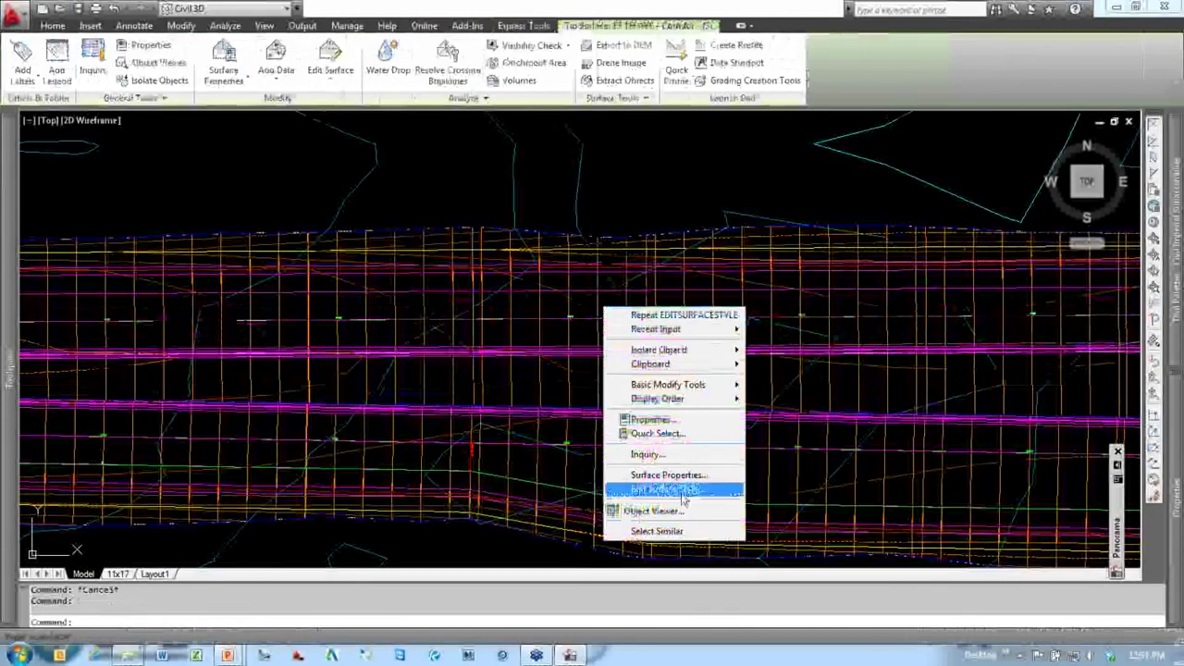
click(648, 503)
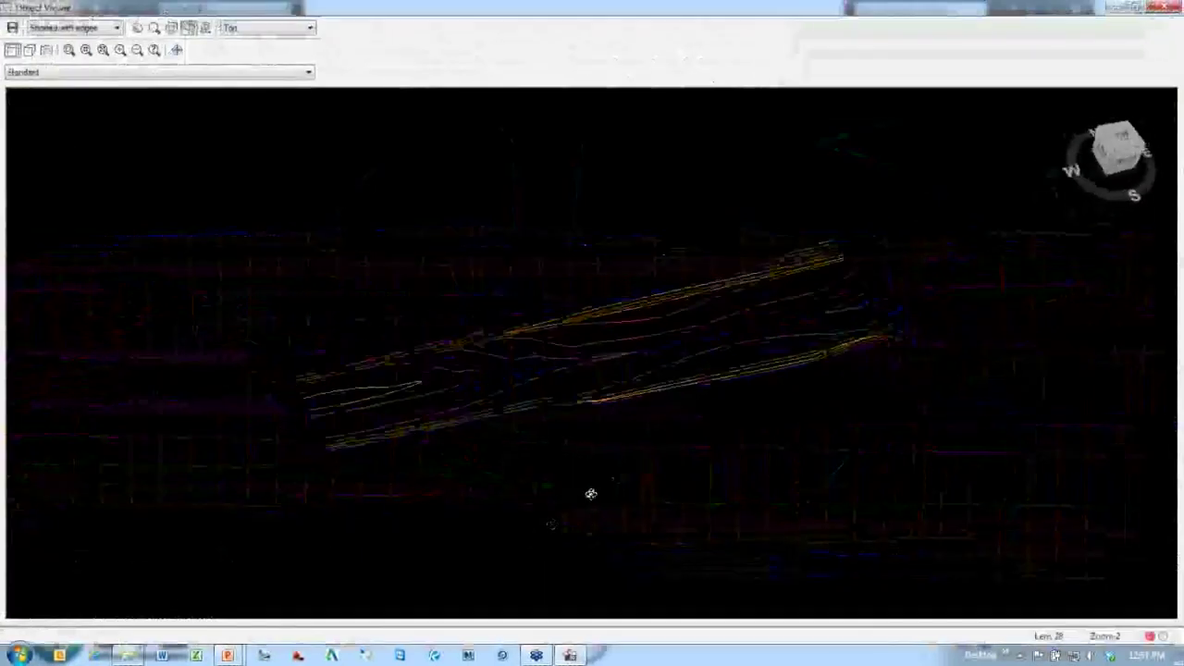
mouse_move(592, 491)
mouse_down()
mouse_move(732, 426)
mouse_move(754, 402)
mouse_up()
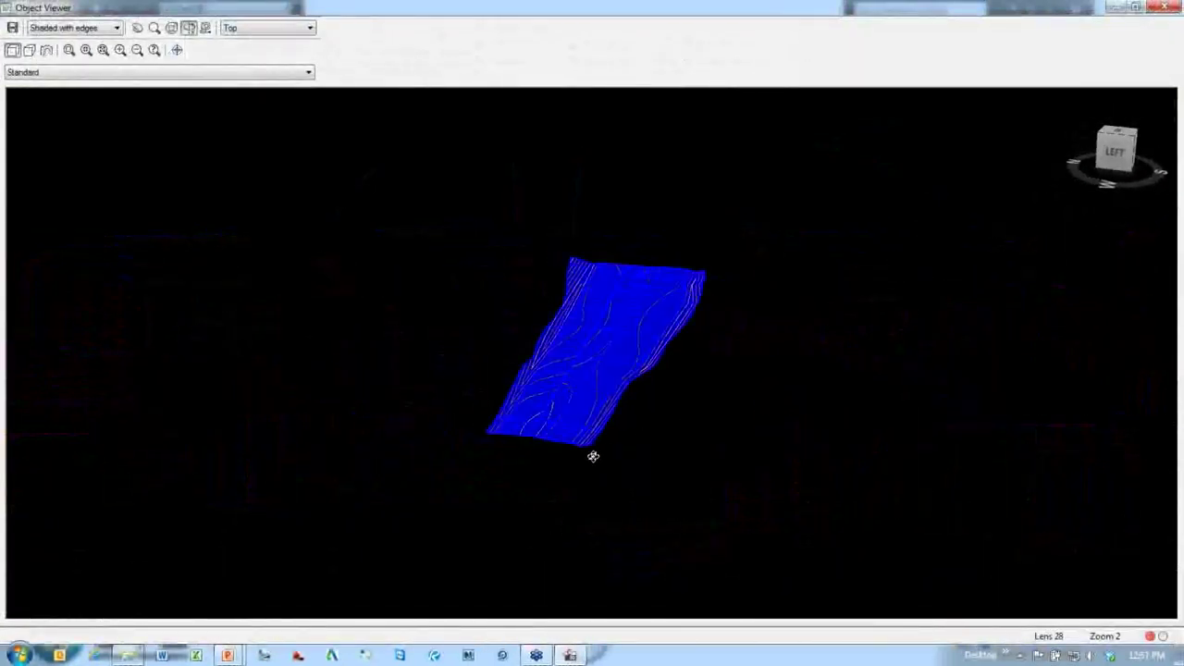
scroll(584, 458, up, 3)
scroll(584, 458, up, 2)
drag(587, 469, 640, 364)
Step: Examine the triangles and contours across the median and close up along its westbound curb line
scroll(688, 385, up, 3)
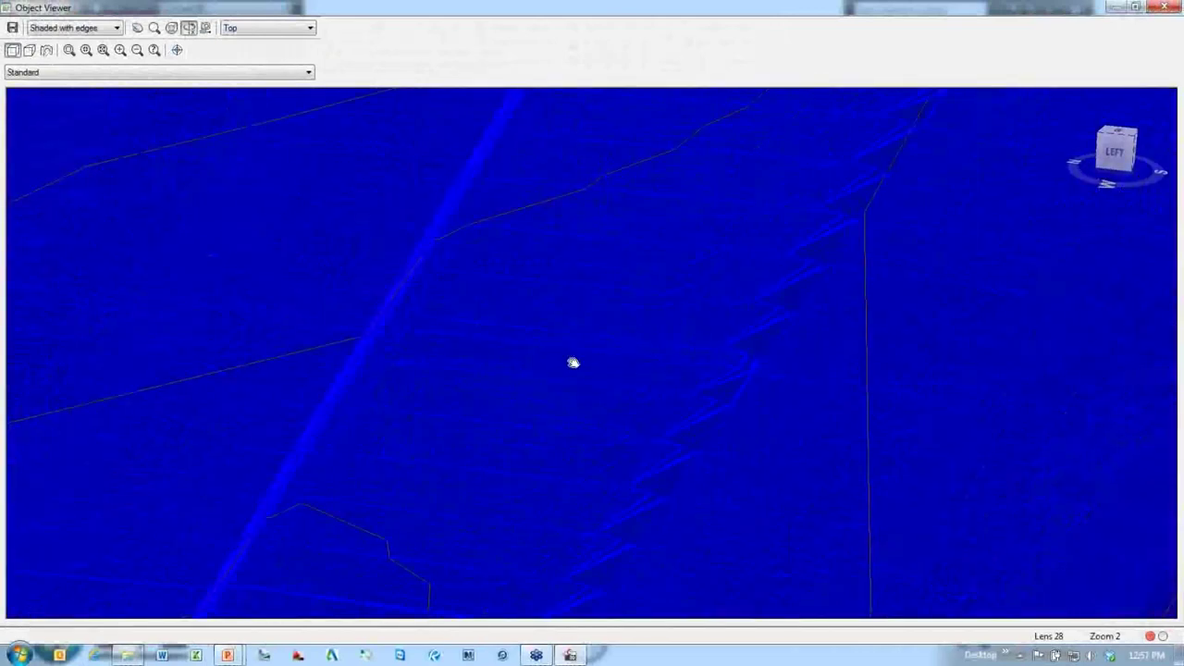
middle_drag(573, 363, 600, 312)
scroll(604, 329, down, 2)
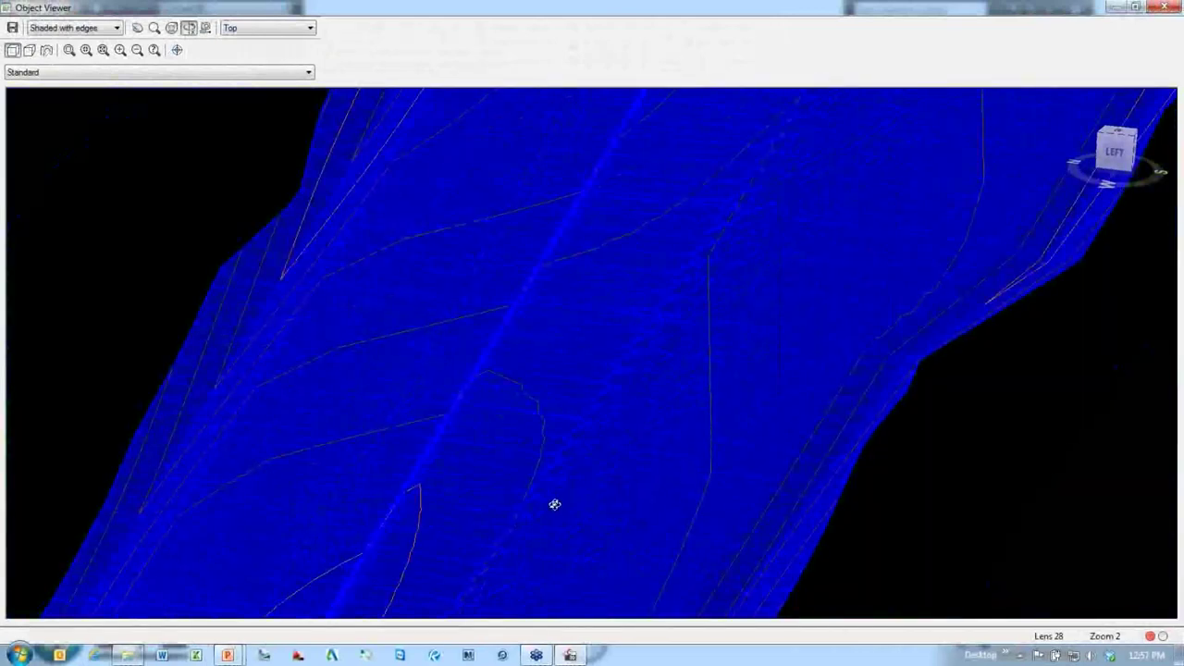
scroll(555, 504, down, 4)
scroll(636, 322, up, 2)
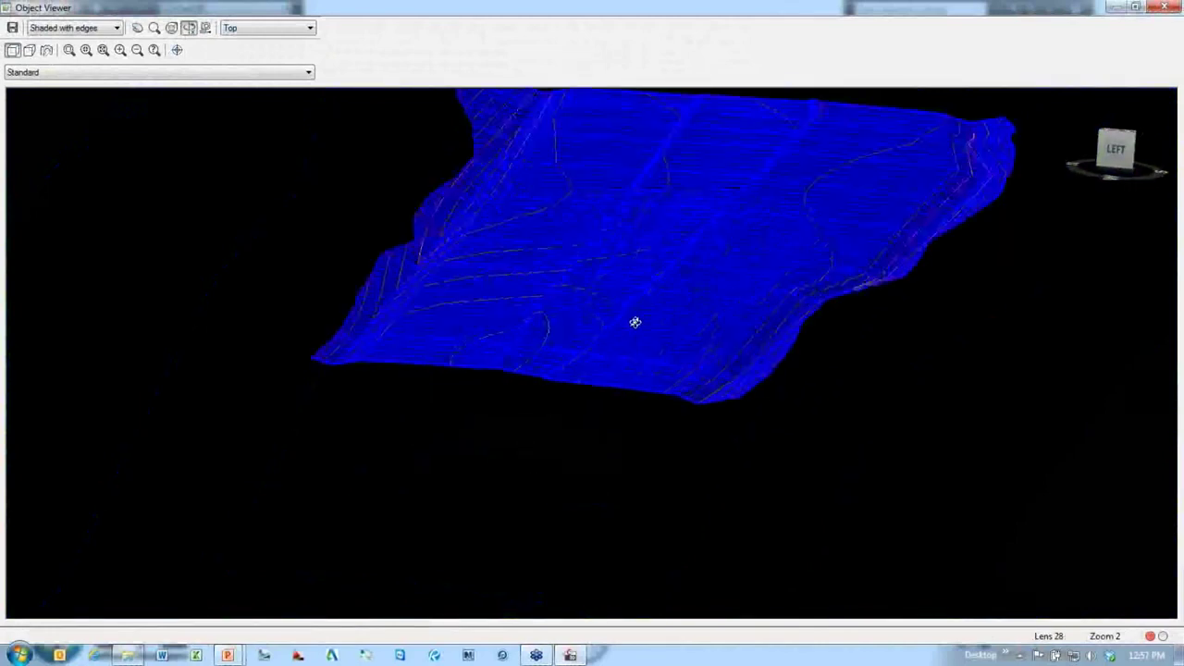
scroll(636, 322, up, 5)
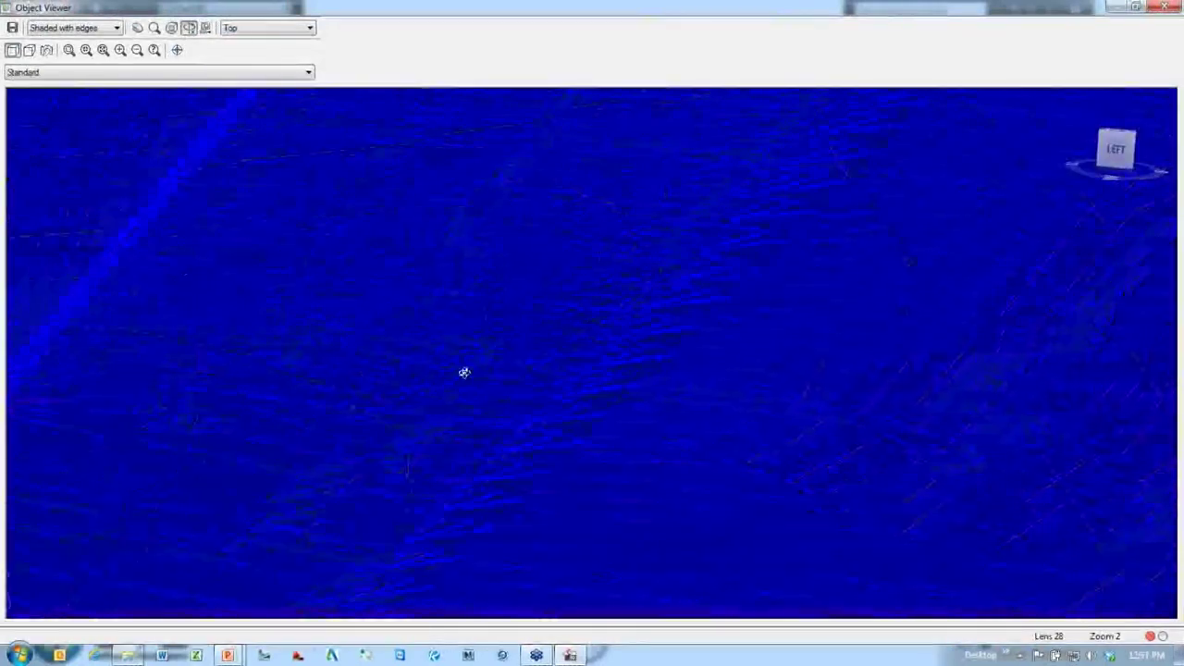
scroll(611, 331, up, 4)
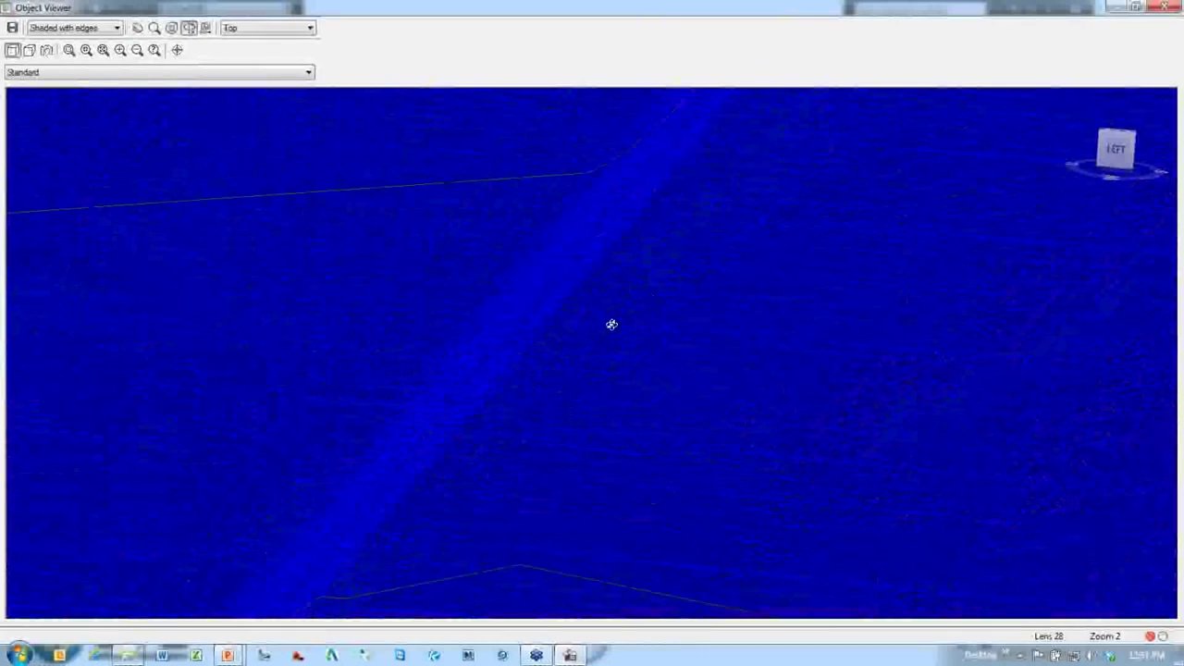
middle_drag(666, 290, 517, 620)
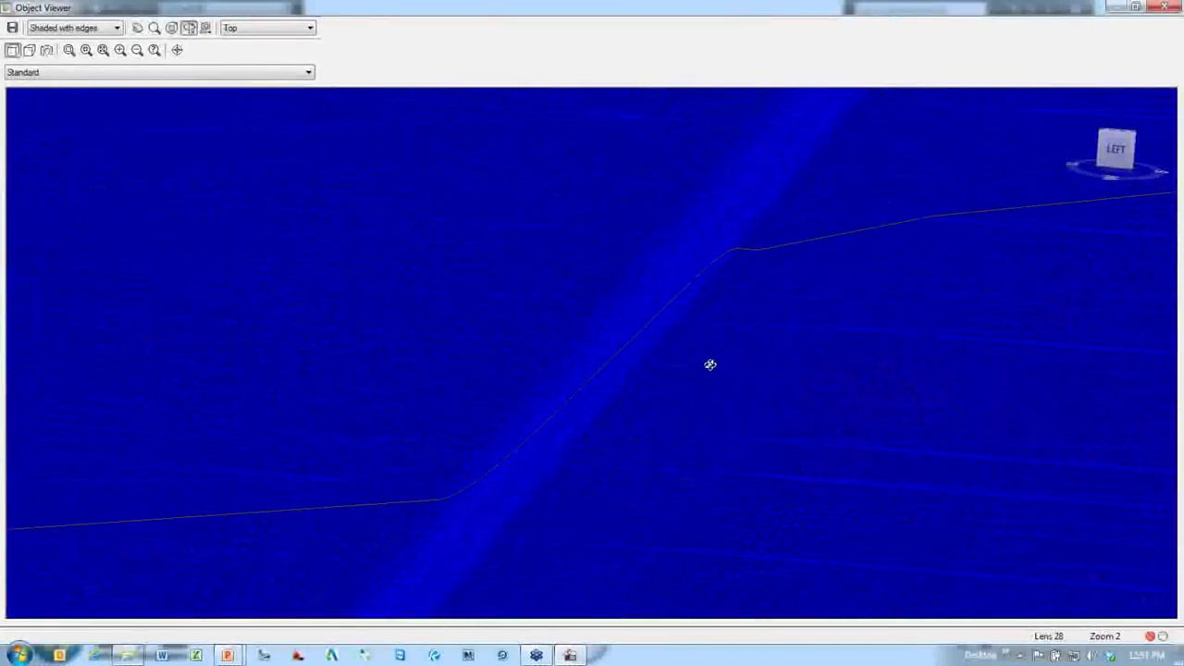
middle_drag(711, 364, 673, 412)
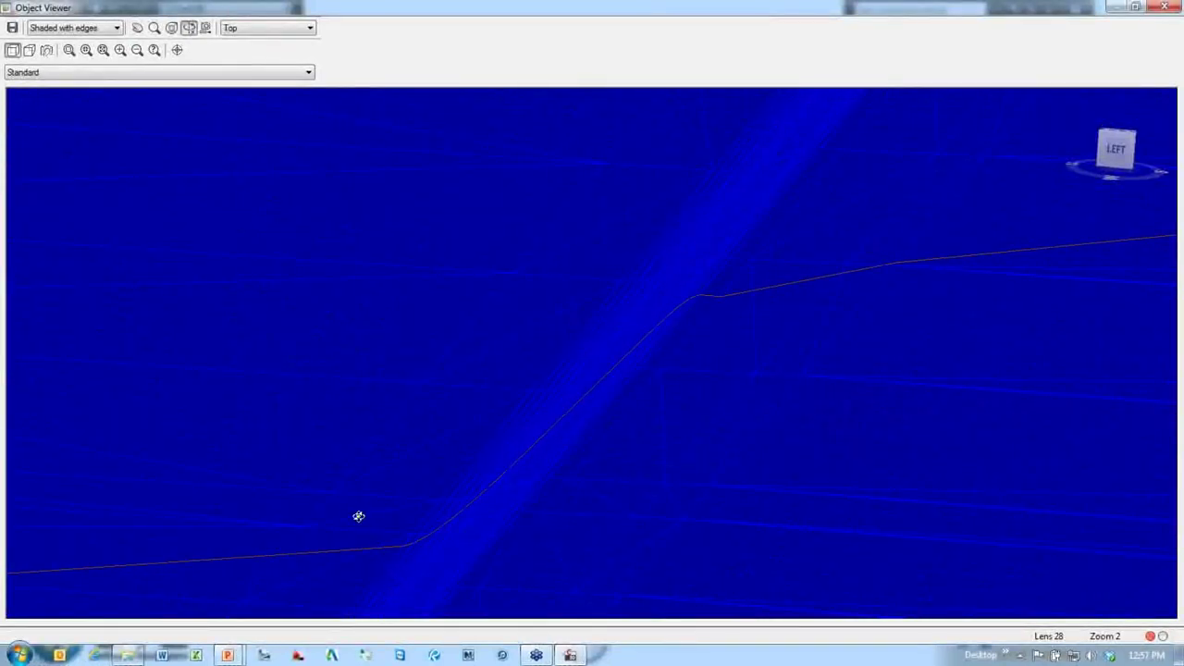
scroll(770, 295, down, 5)
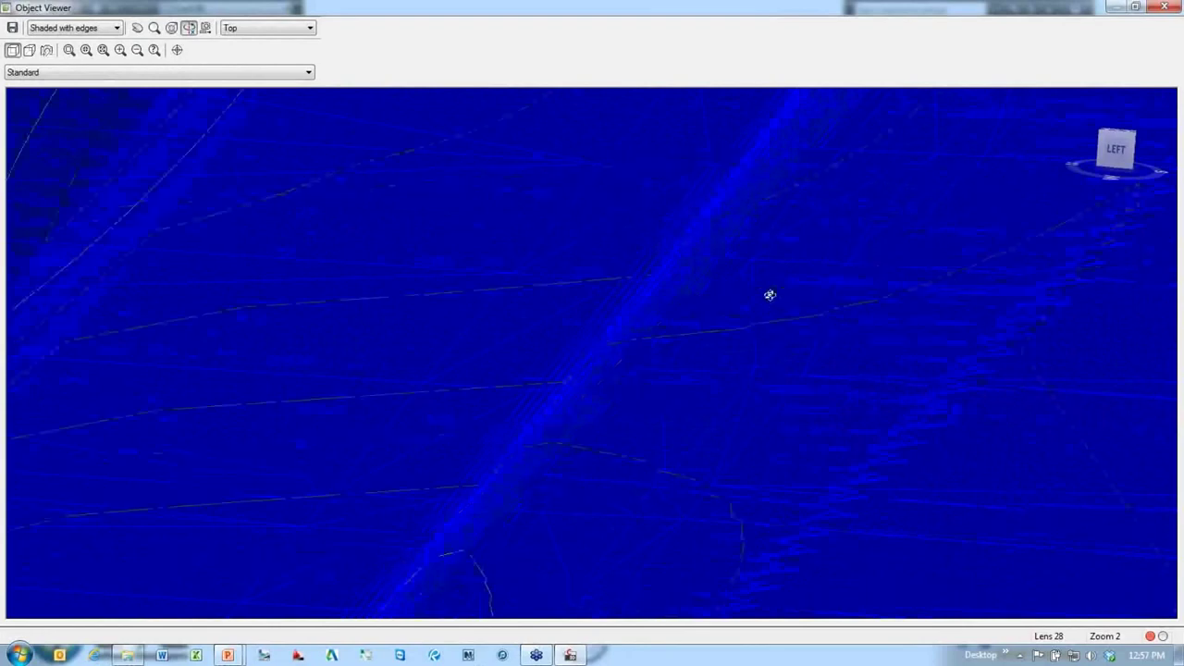
scroll(817, 331, up, 4)
scroll(817, 330, down, 5)
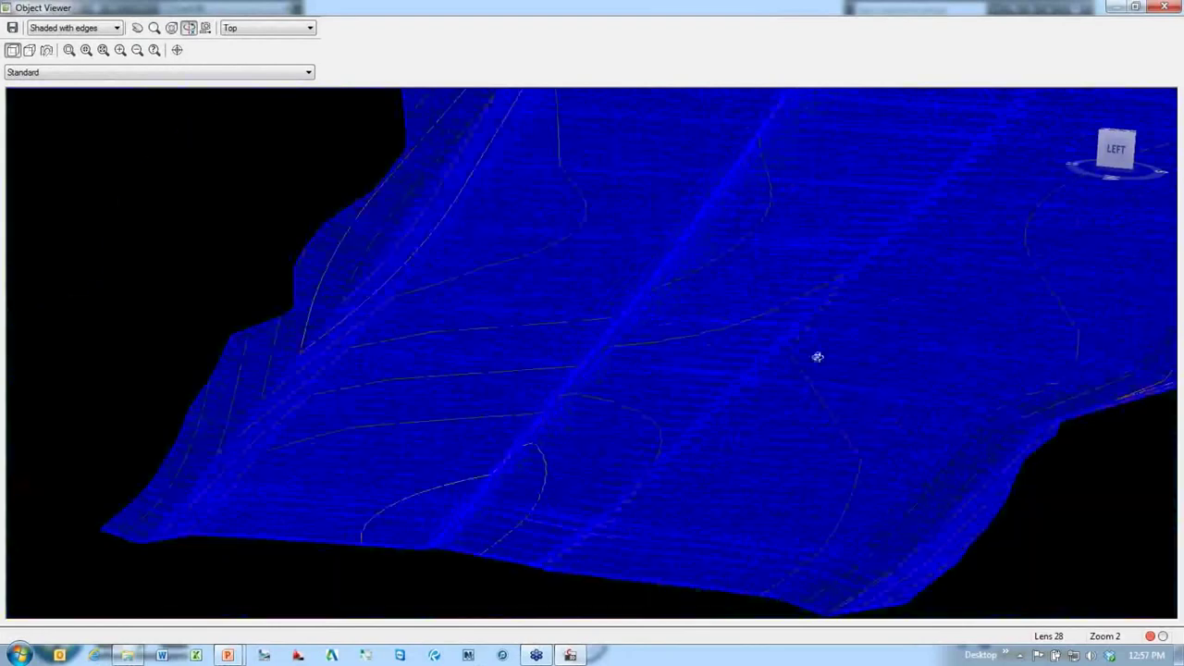
Step: Examine the triangulation close up along the median's eastbound curb line, and close the Object Viewer
middle_drag(812, 357, 669, 361)
scroll(669, 362, up, 5)
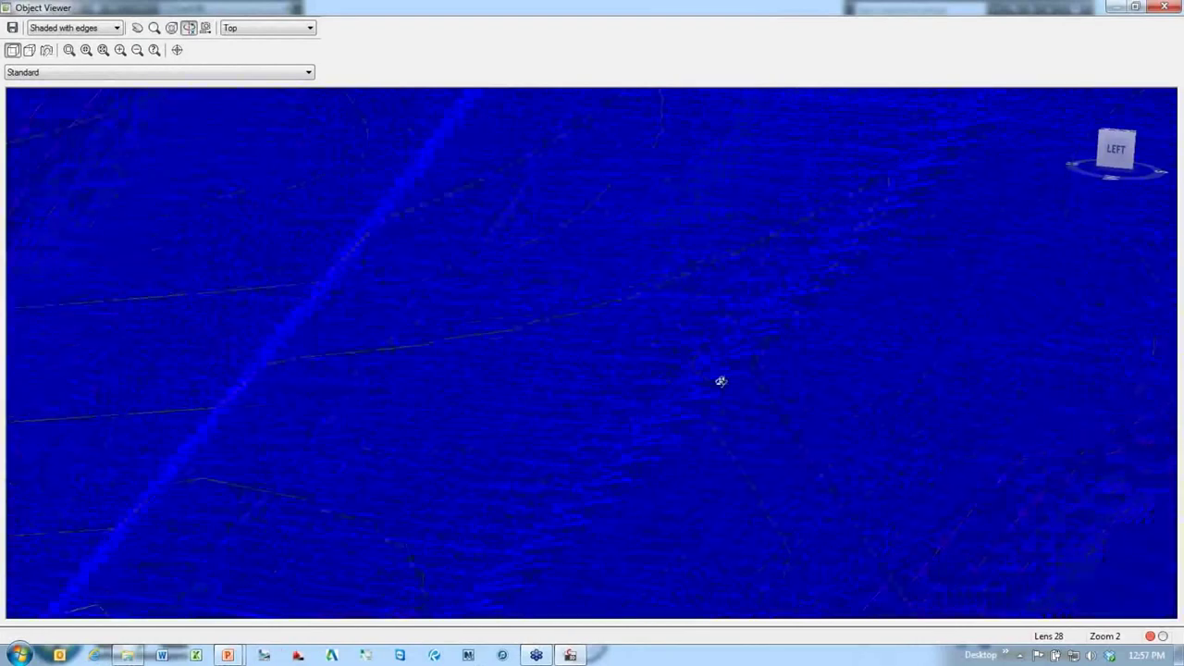
middle_drag(805, 362, 624, 378)
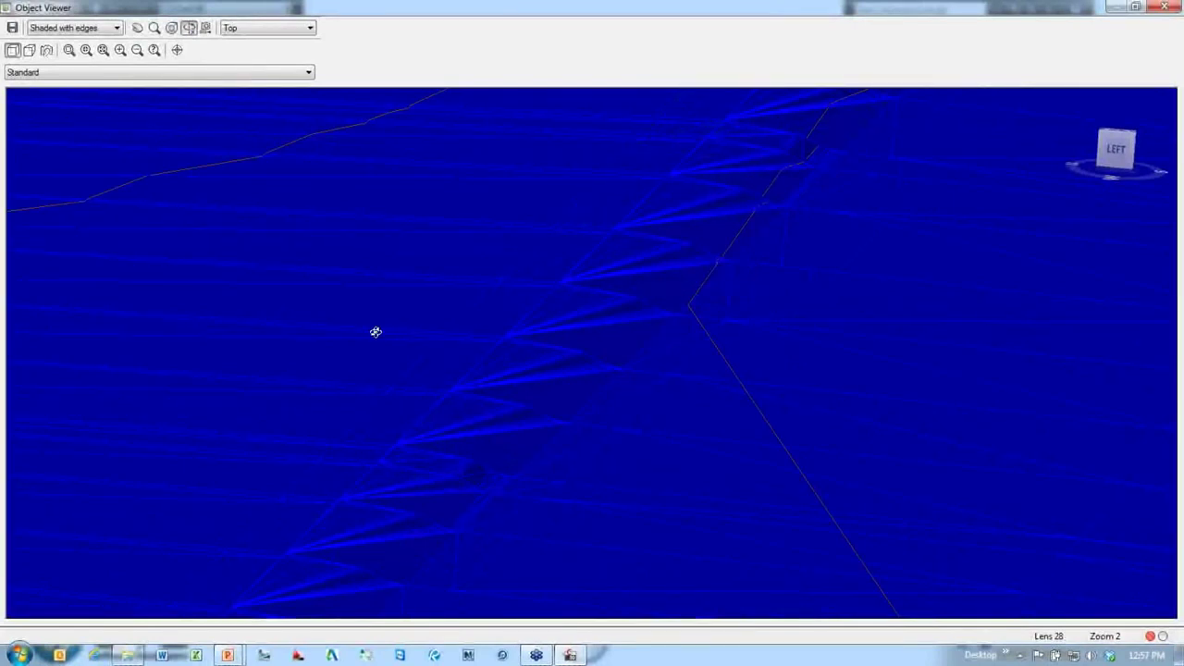
scroll(552, 385, up, 3)
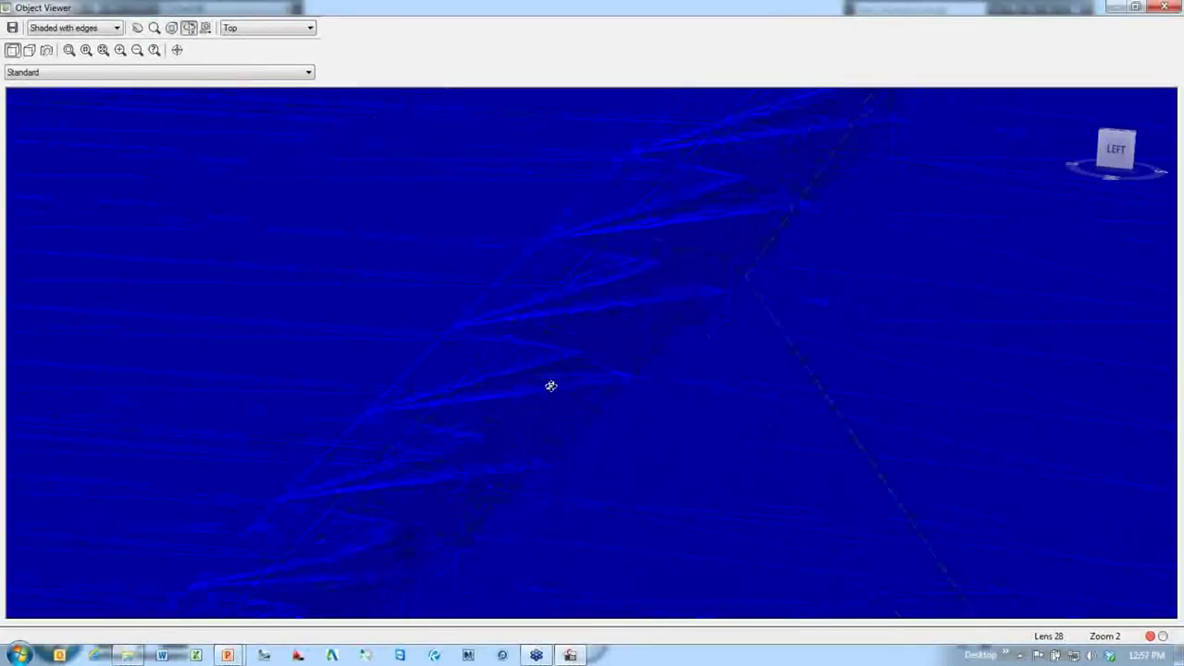
middle_drag(546, 443, 686, 321)
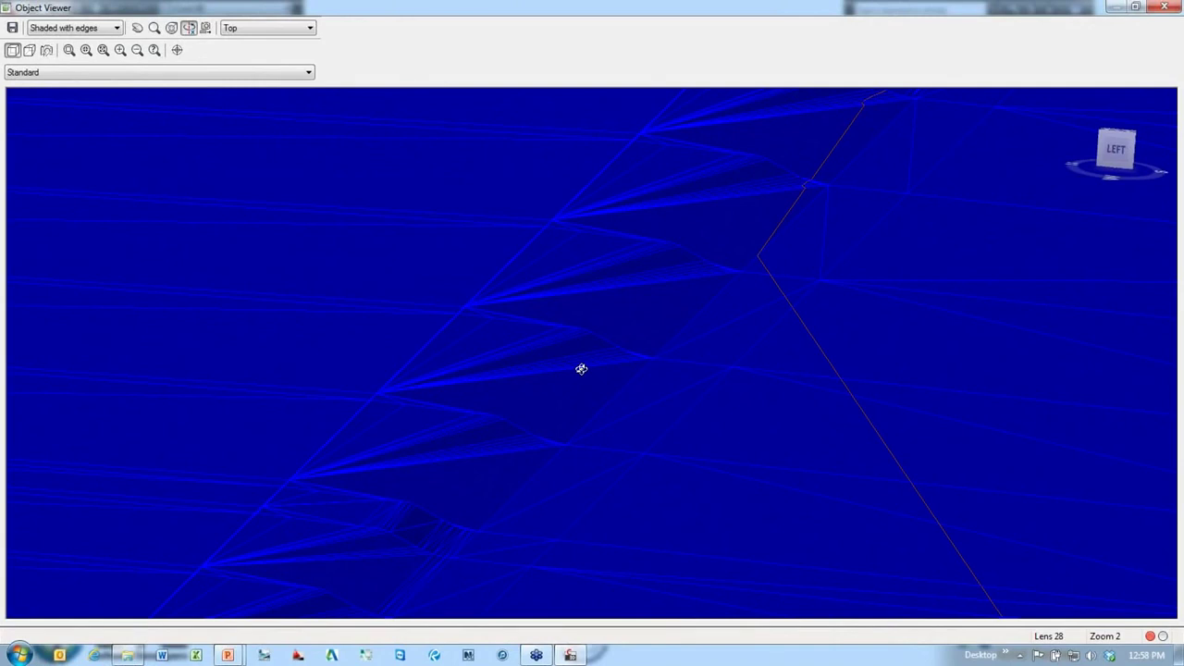
key(Escape)
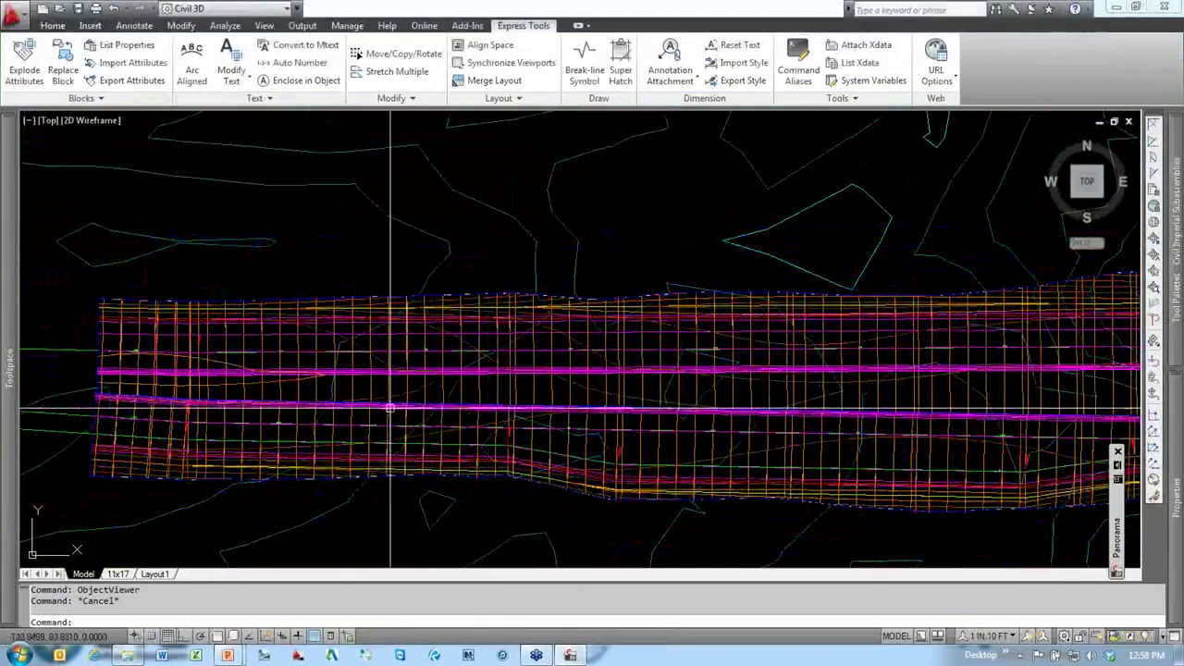
Step: Open the surface settings of the 13 TH AVE corridor and set the data type to add to Feature Lines
scroll(648, 424, up, 1)
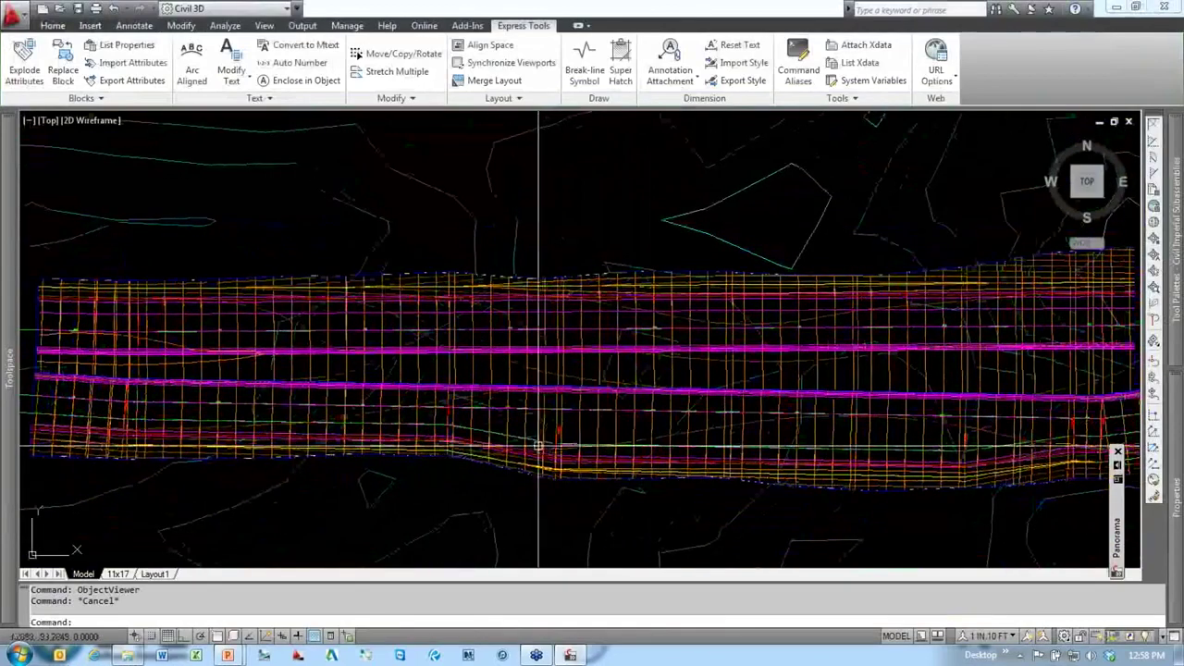
scroll(569, 398, up, 1)
click(615, 359)
right_click(617, 352)
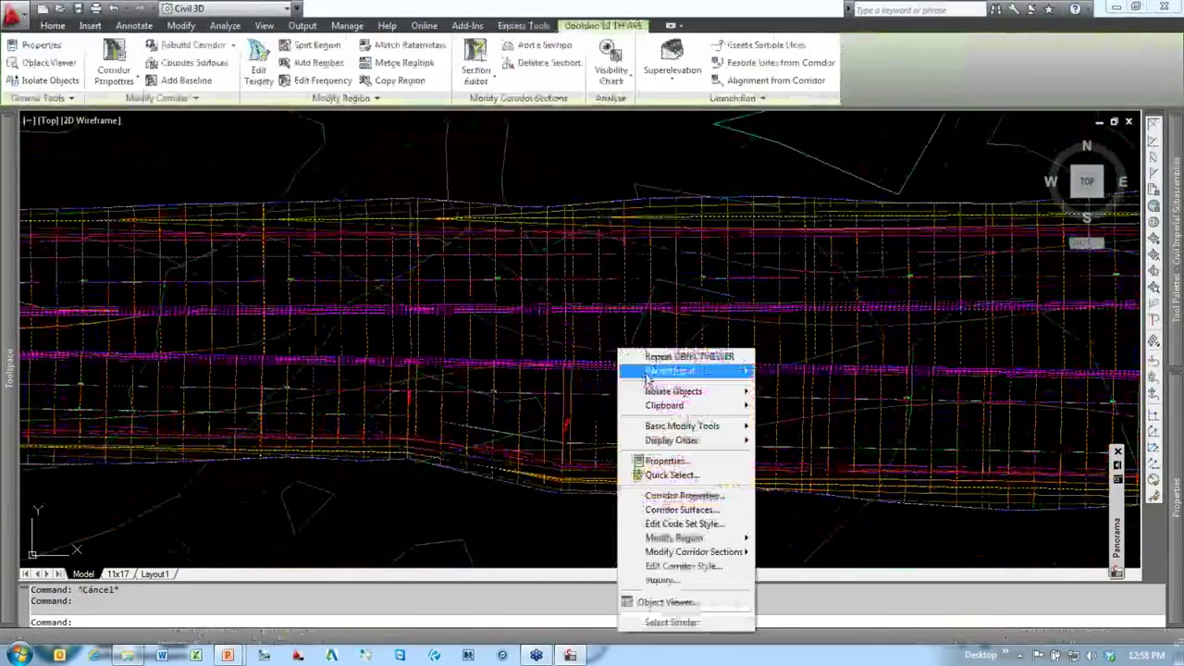
click(664, 514)
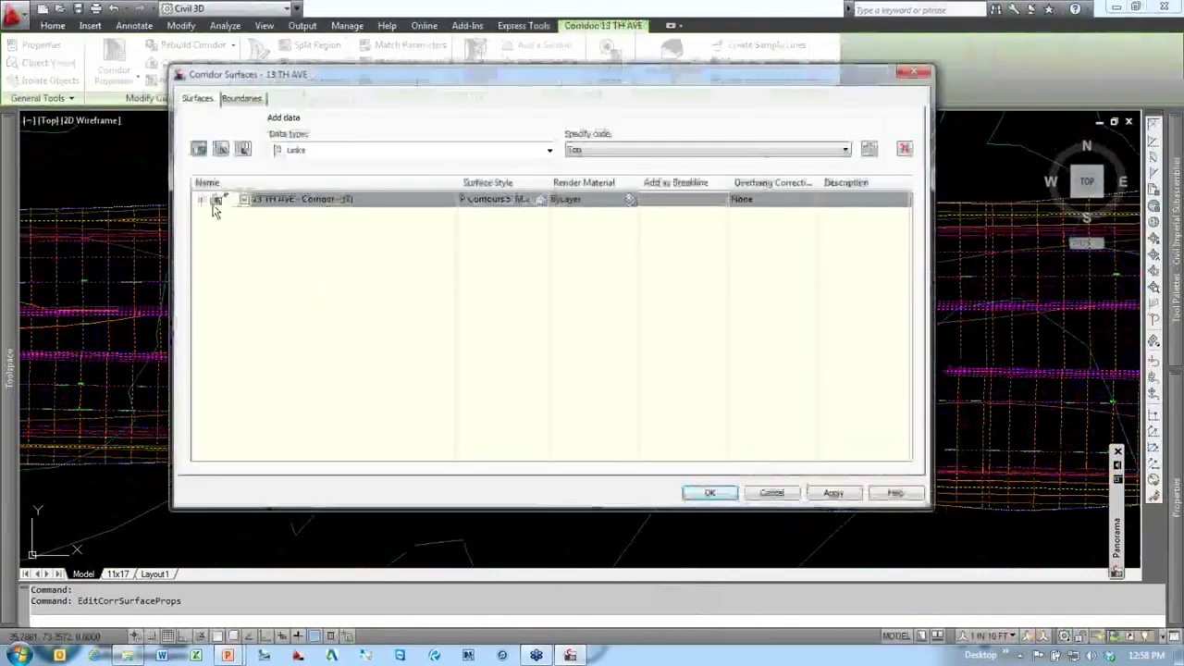
click(201, 198)
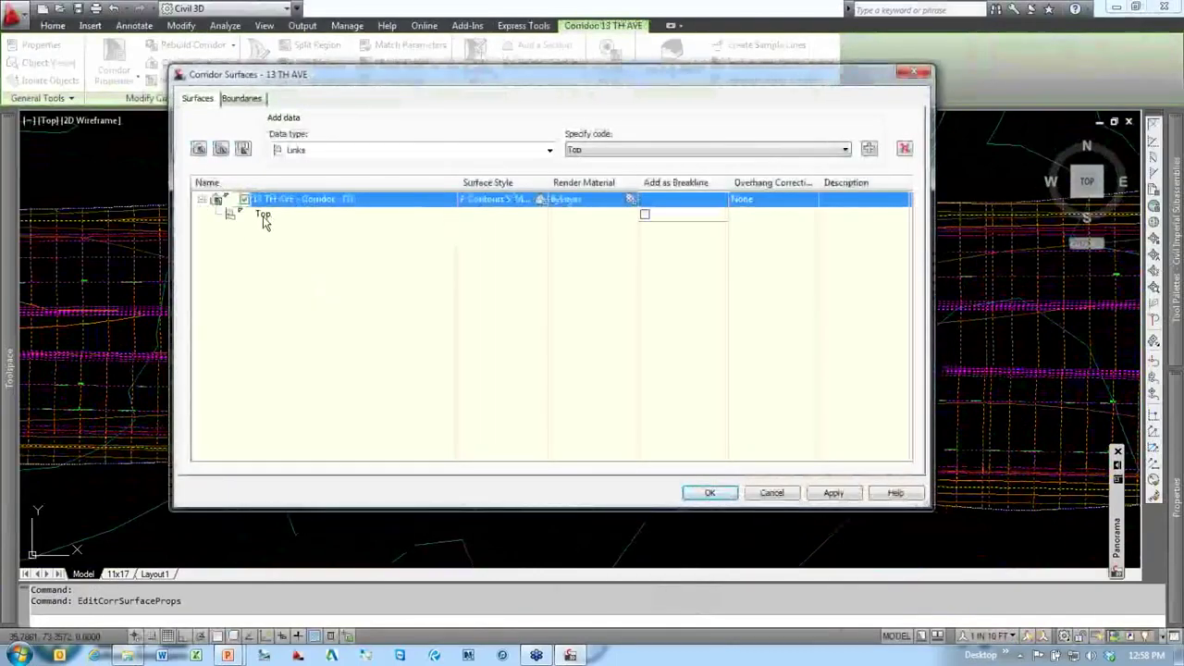
click(263, 214)
click(338, 151)
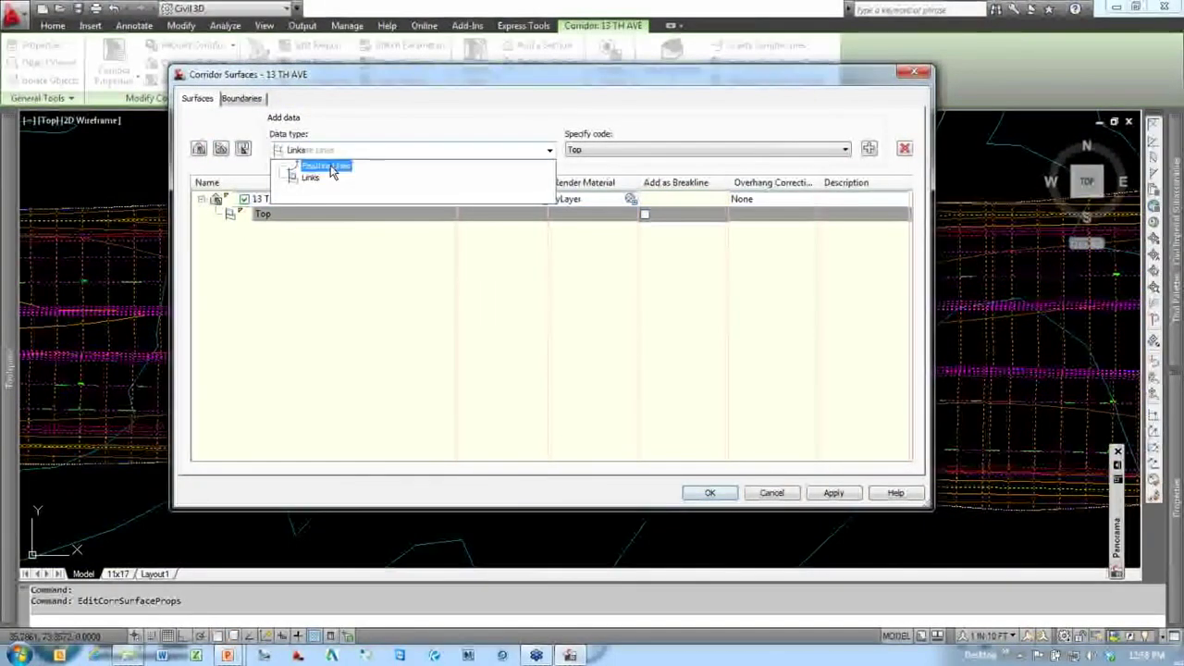
click(326, 163)
drag(487, 89, 443, 416)
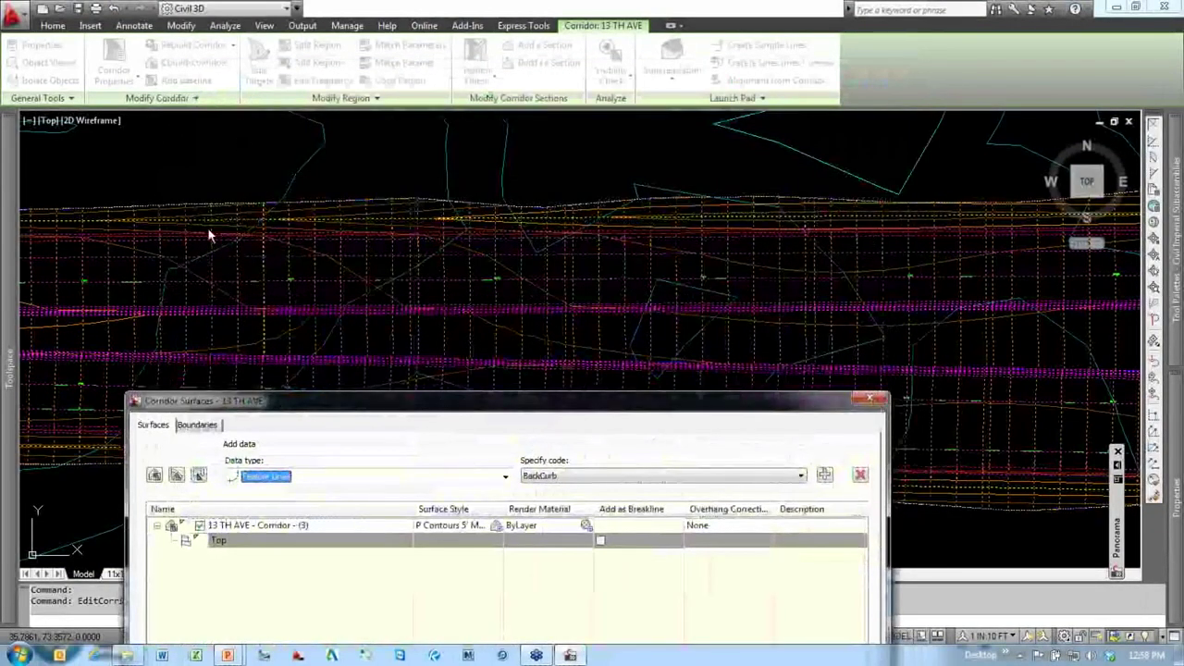
drag(584, 409, 612, 124)
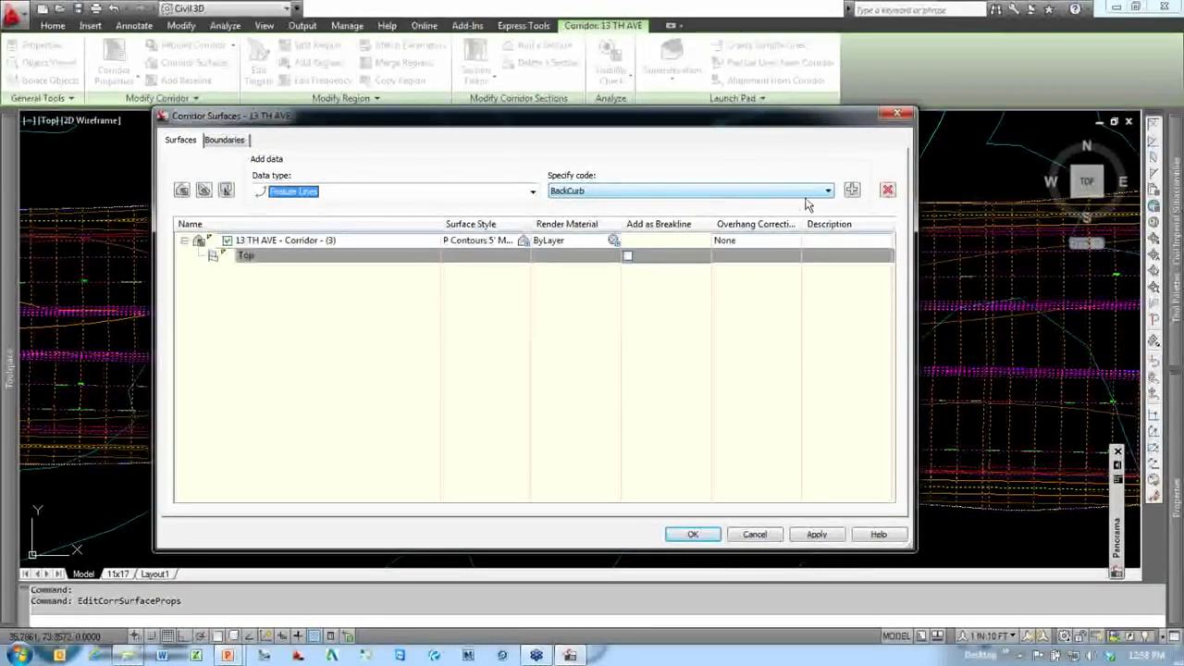
Step: Add the BackCurb, Flowline_Gutter and Flange feature lines to the corridor surface's data
click(852, 190)
click(677, 193)
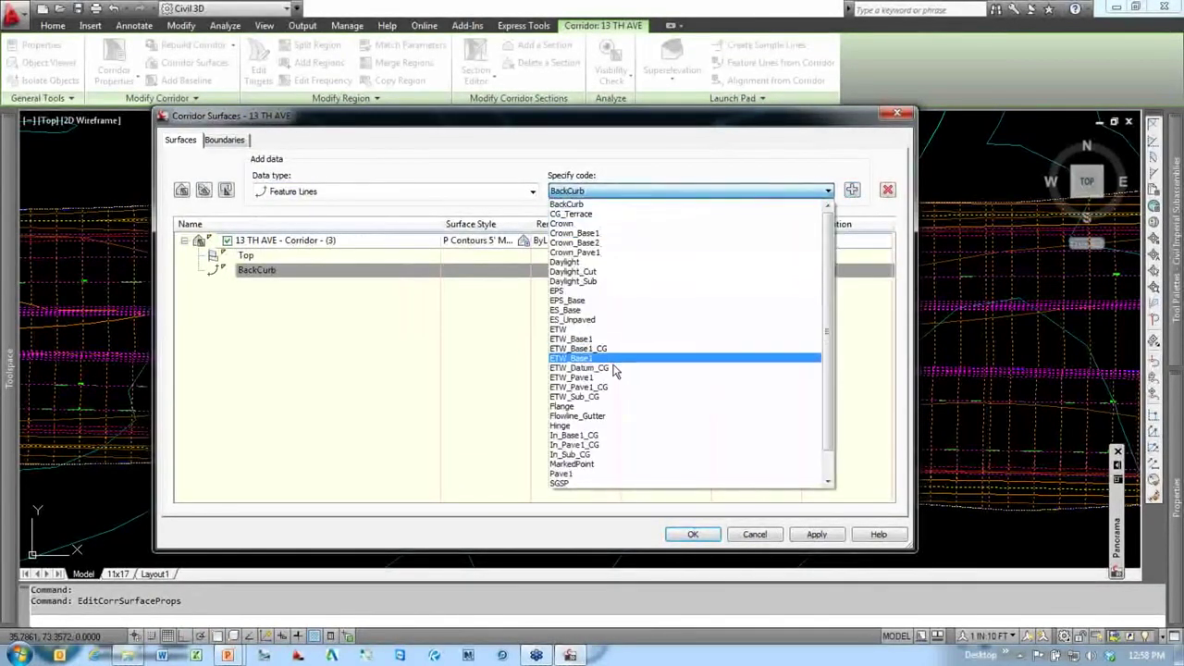
click(610, 417)
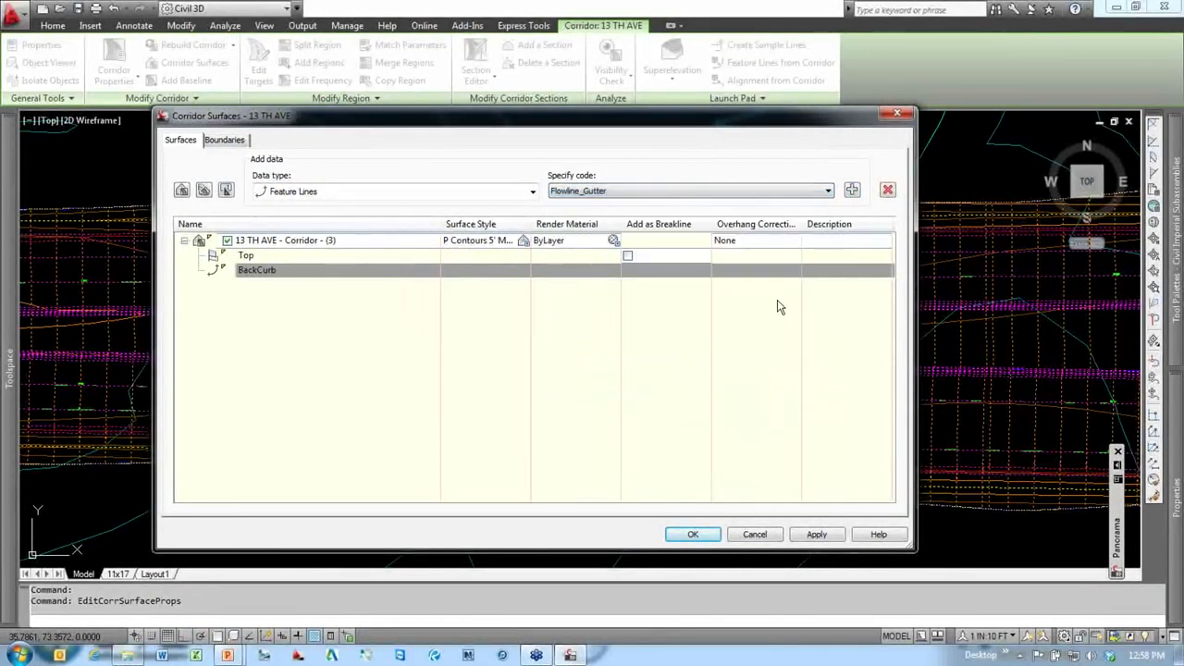
click(852, 190)
click(654, 192)
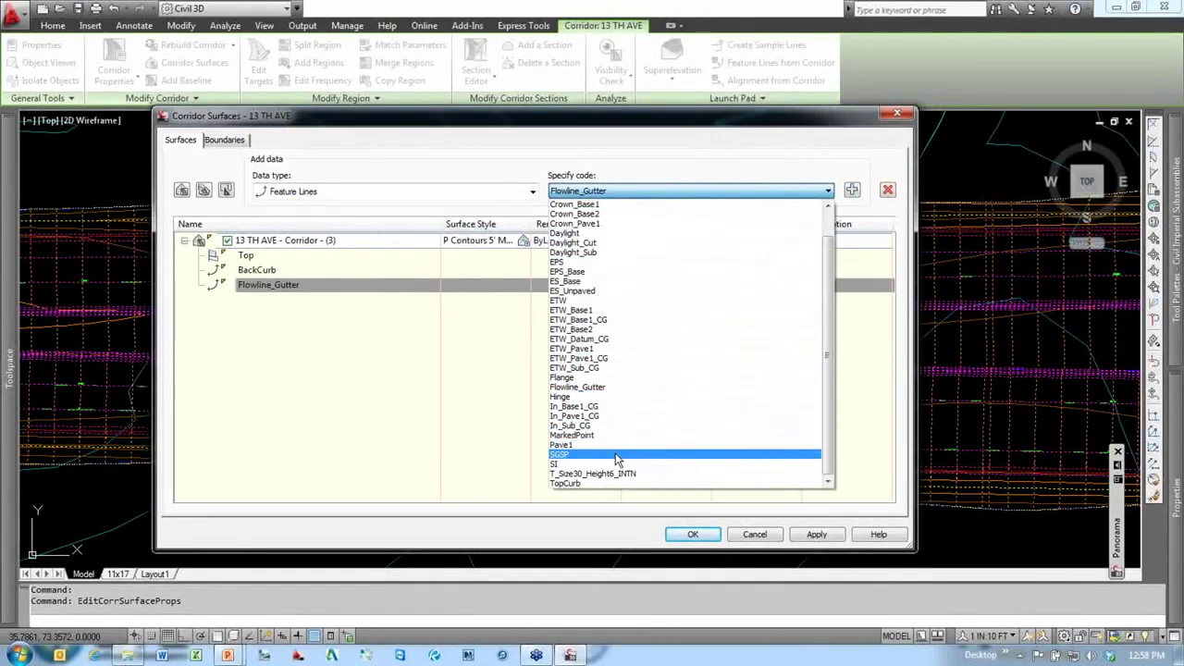
click(569, 378)
click(852, 190)
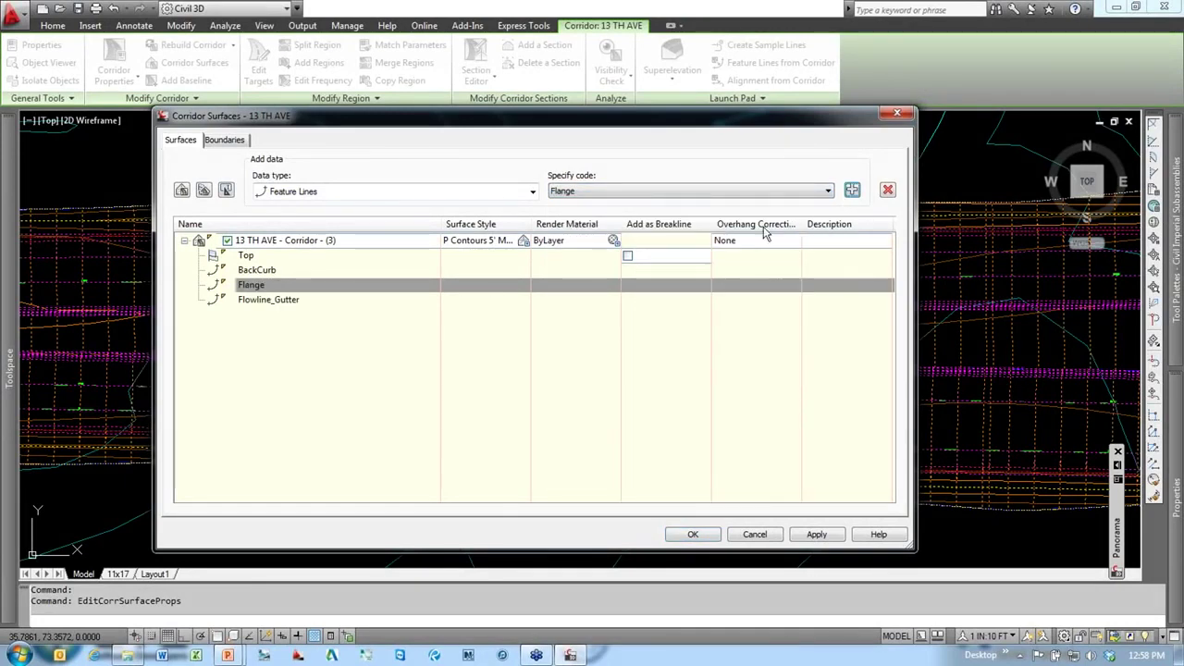
Step: Add the TopCurb feature line to the corridor surface and accept the surface settings to rebuild the corridor
click(643, 191)
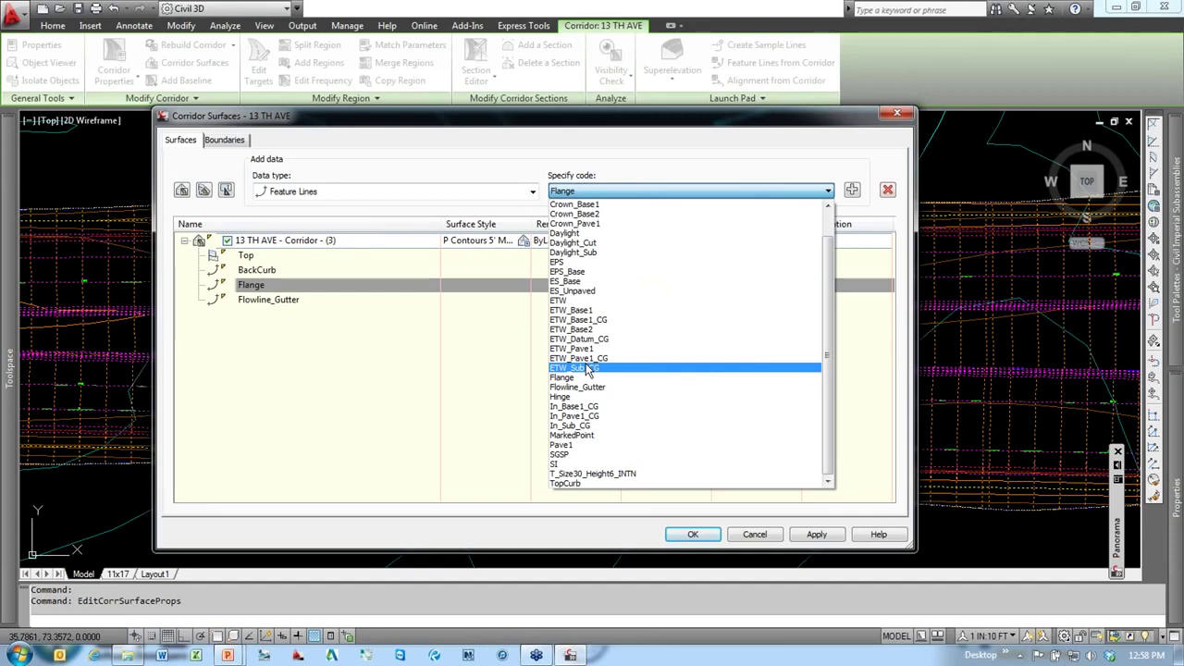
click(583, 483)
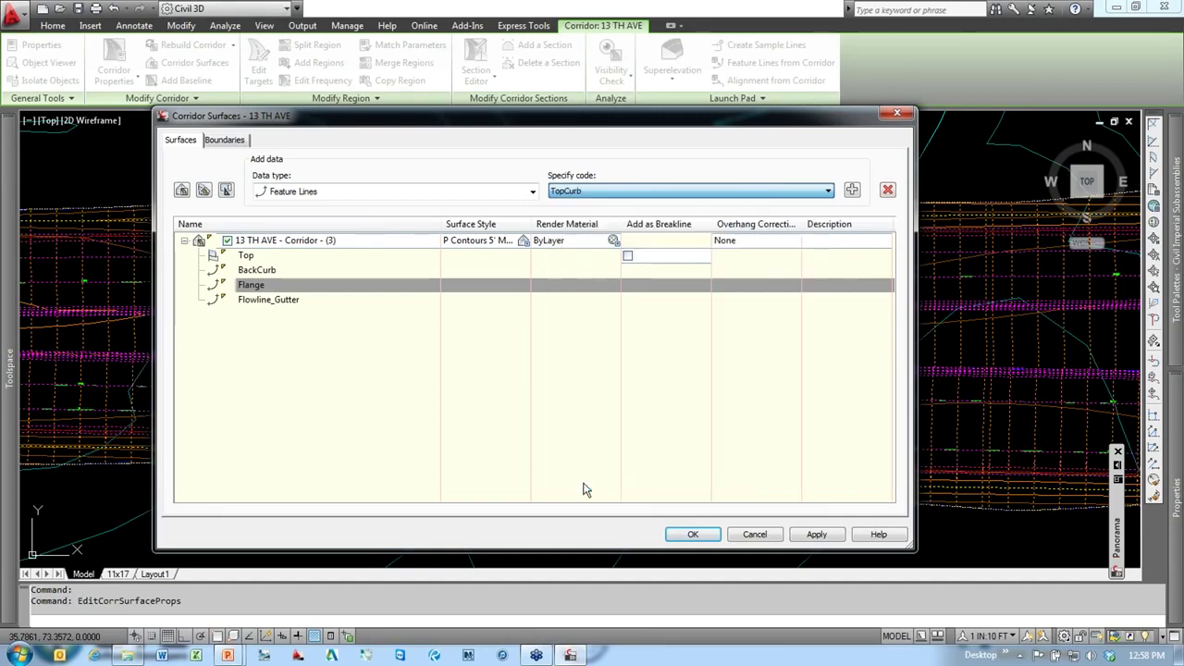
click(853, 190)
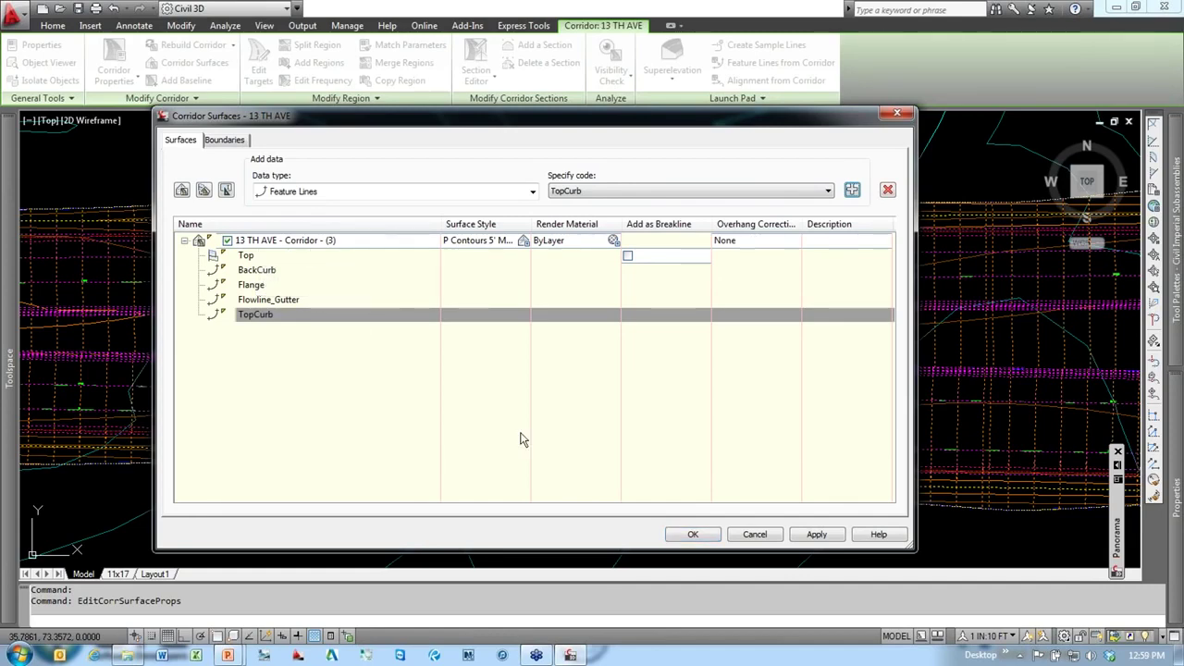
click(689, 535)
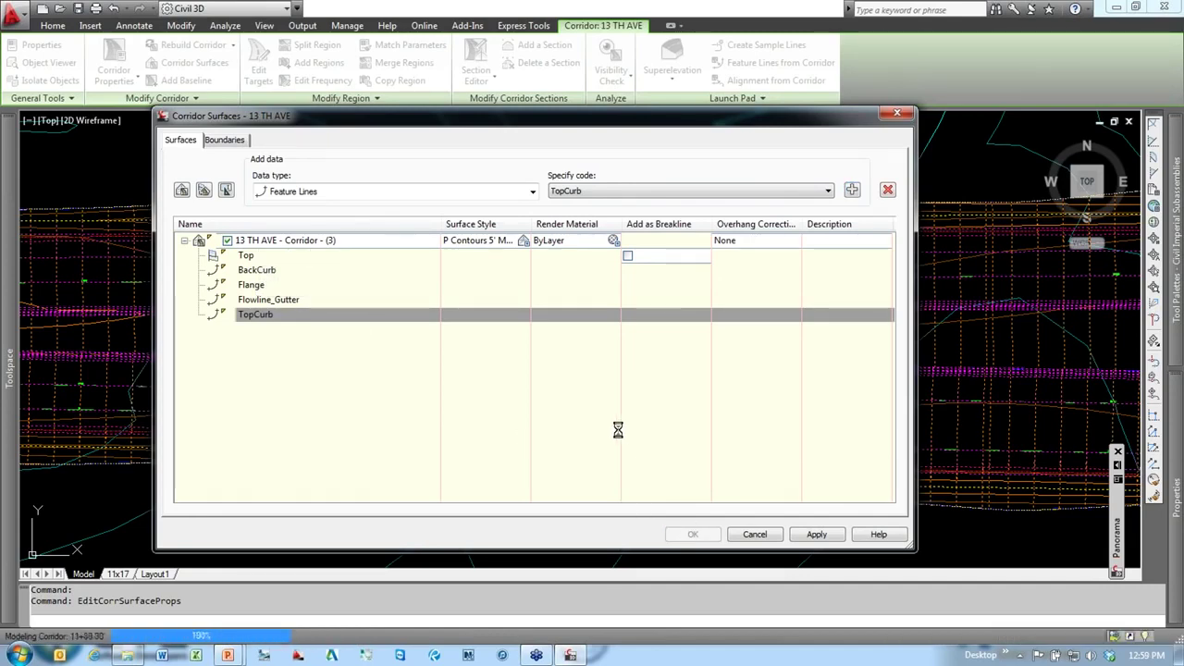
key(Escape)
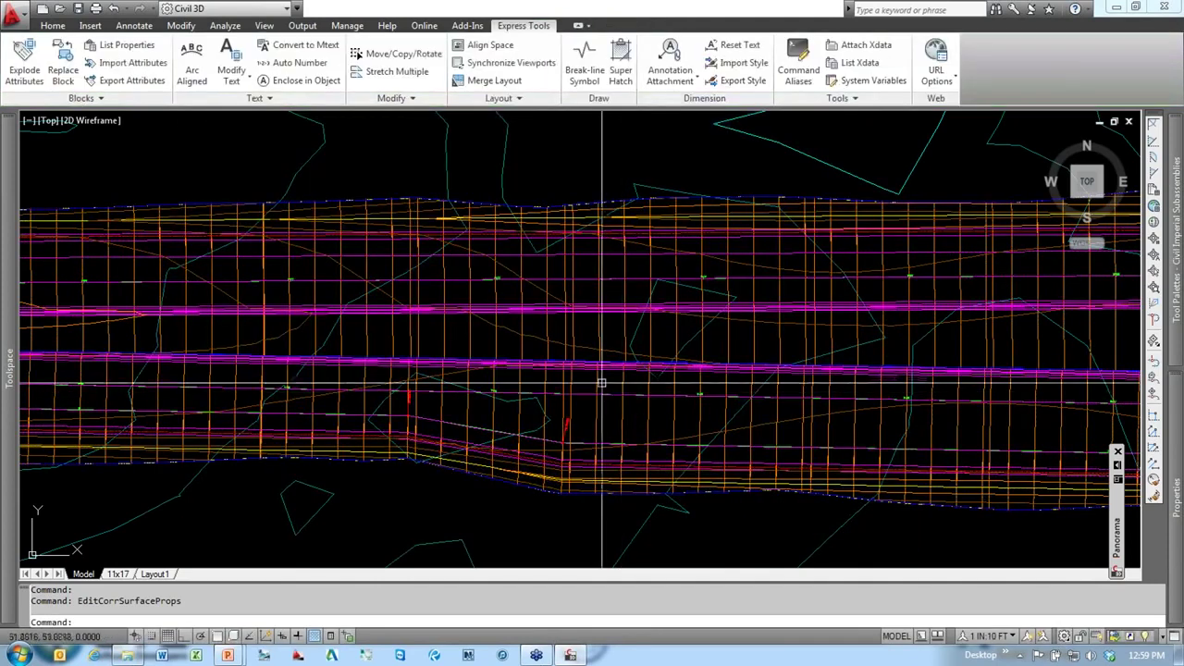
Step: Open the rebuilt corridor surface in the Object Viewer and orbit it to a close 3D view of the median
click(633, 322)
right_click(633, 322)
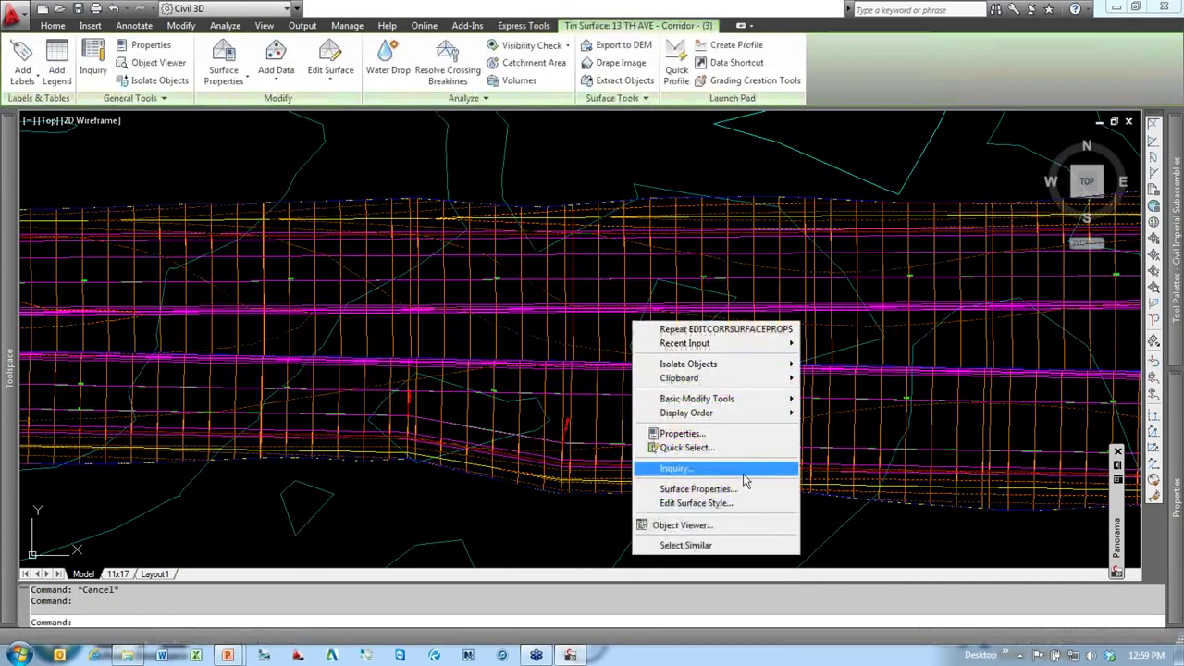
click(662, 526)
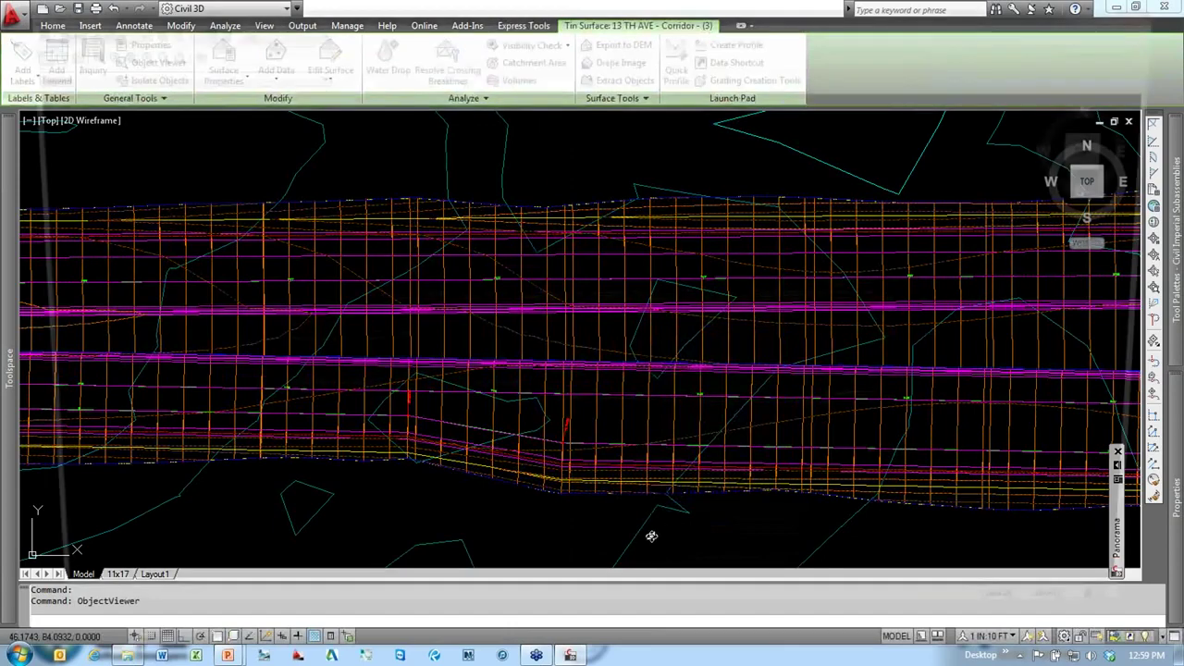
mouse_move(651, 520)
mouse_down()
mouse_move(738, 402)
mouse_move(780, 315)
mouse_up()
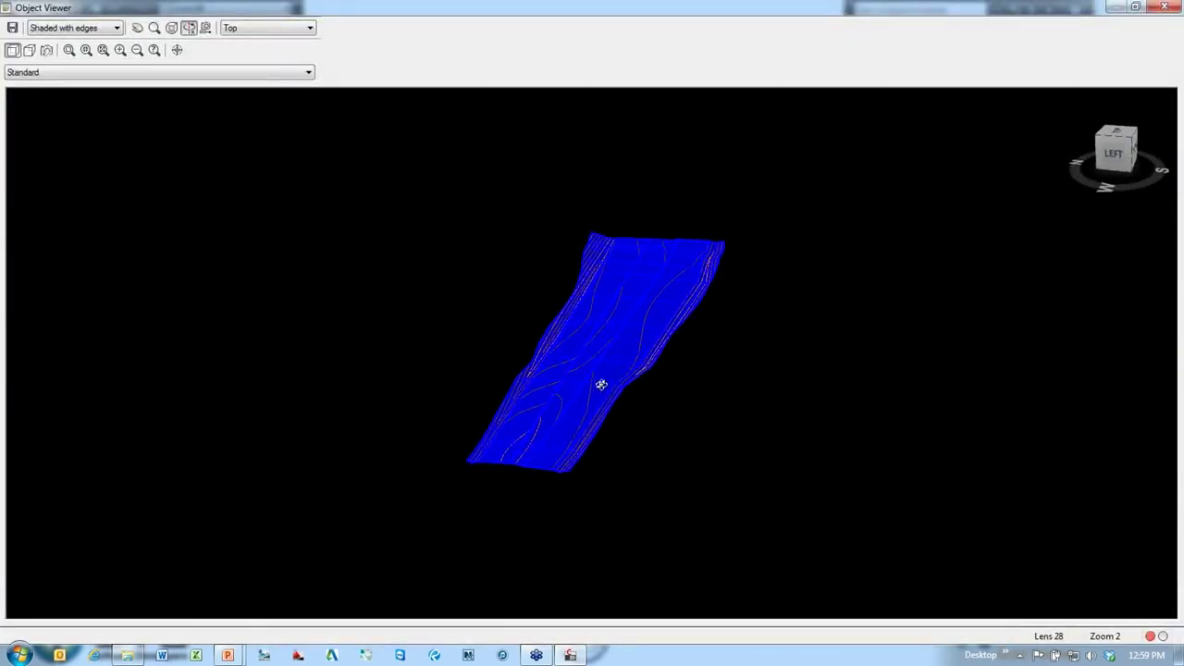
scroll(601, 385, up, 2)
scroll(601, 385, up, 5)
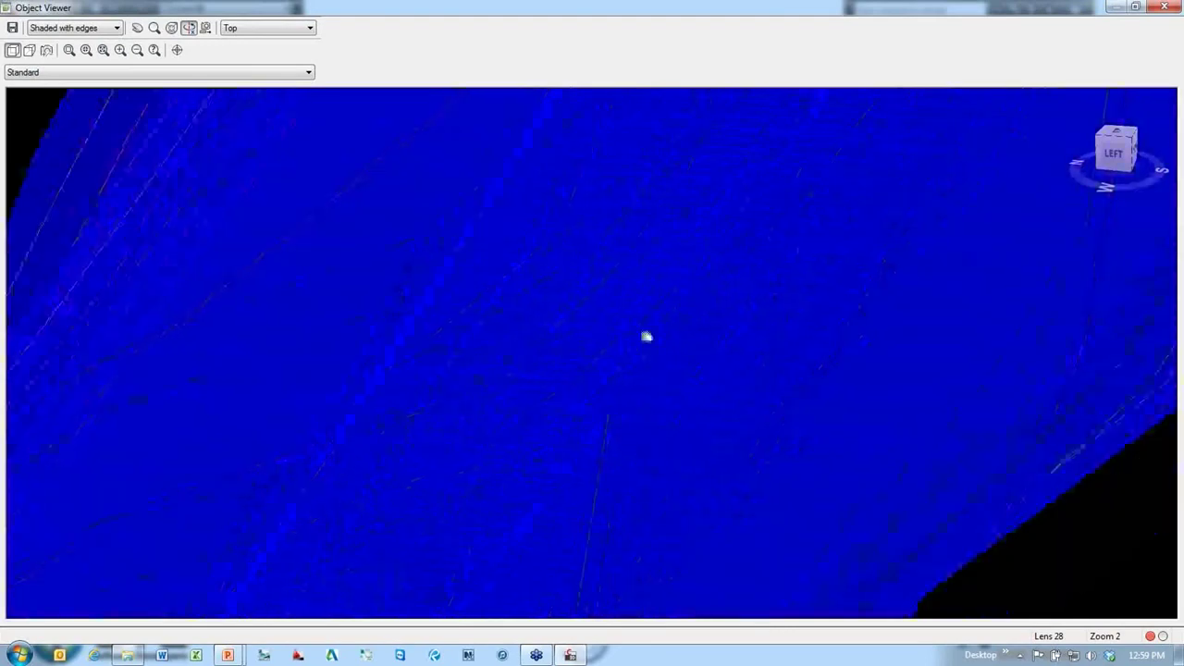
Step: Examine the shaded surface and contours along both median curb lines, and close the Object Viewer
drag(615, 358, 569, 312)
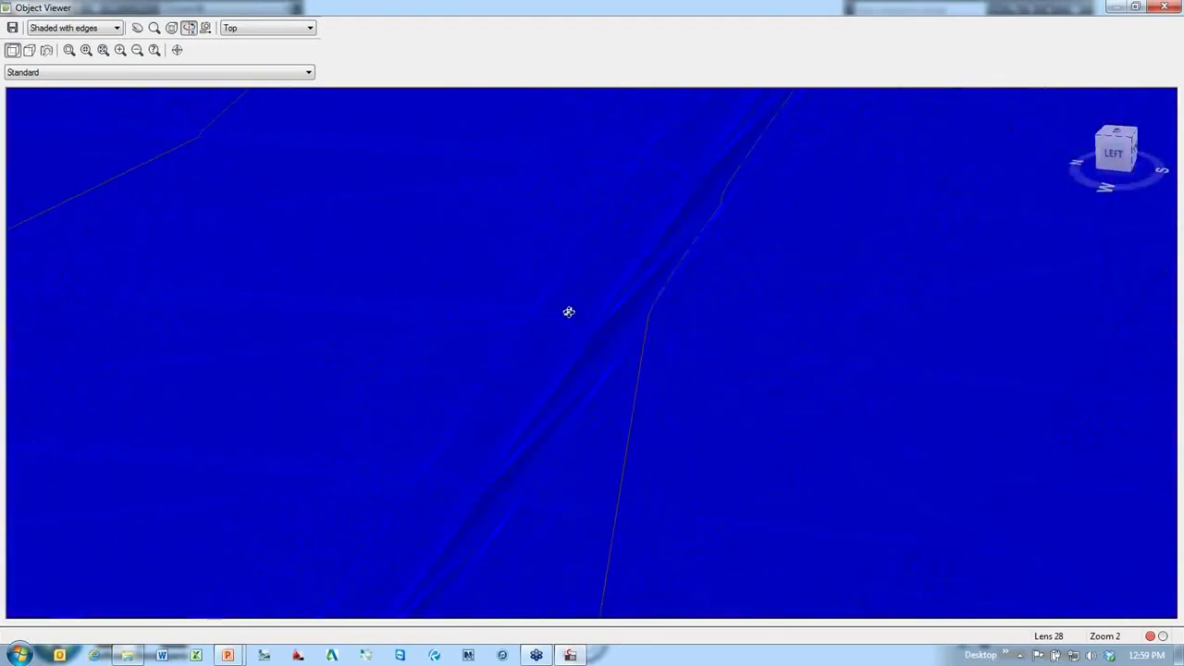
drag(527, 408, 591, 403)
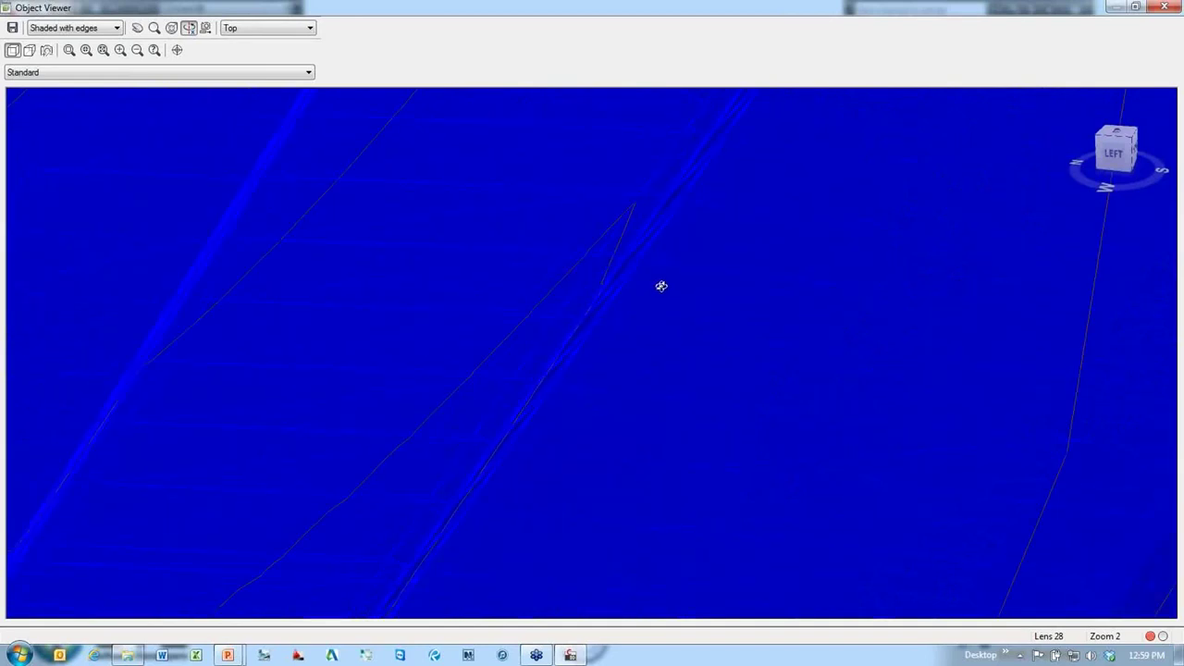
drag(680, 321, 508, 534)
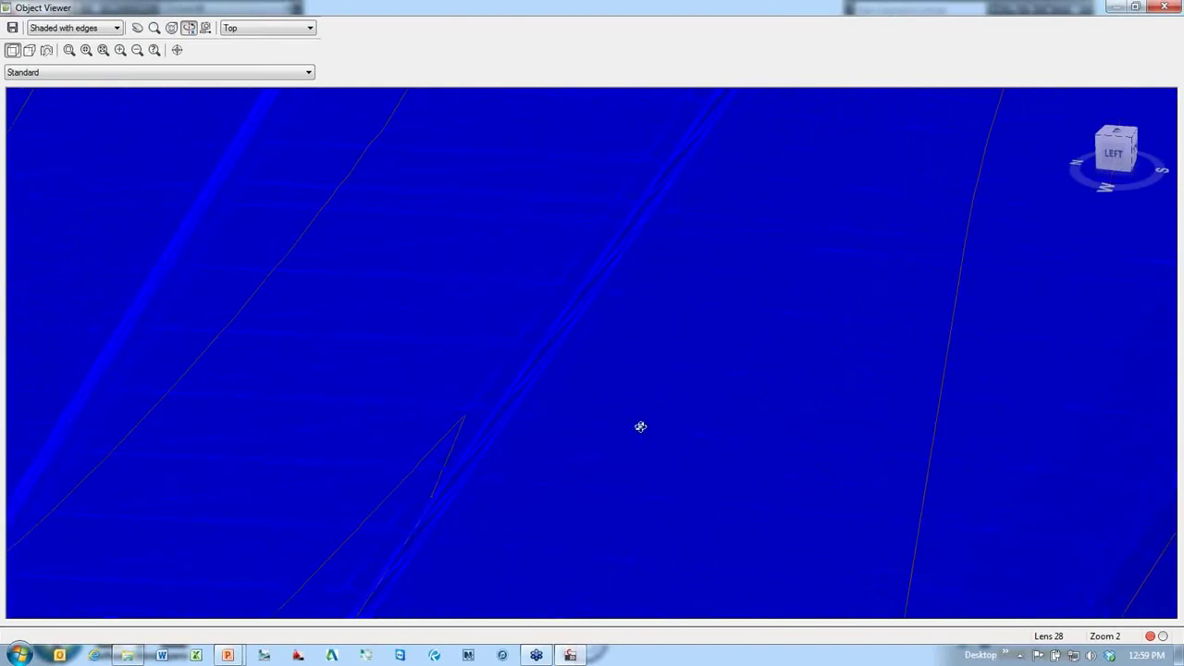
scroll(641, 426, down, 2)
drag(453, 431, 587, 414)
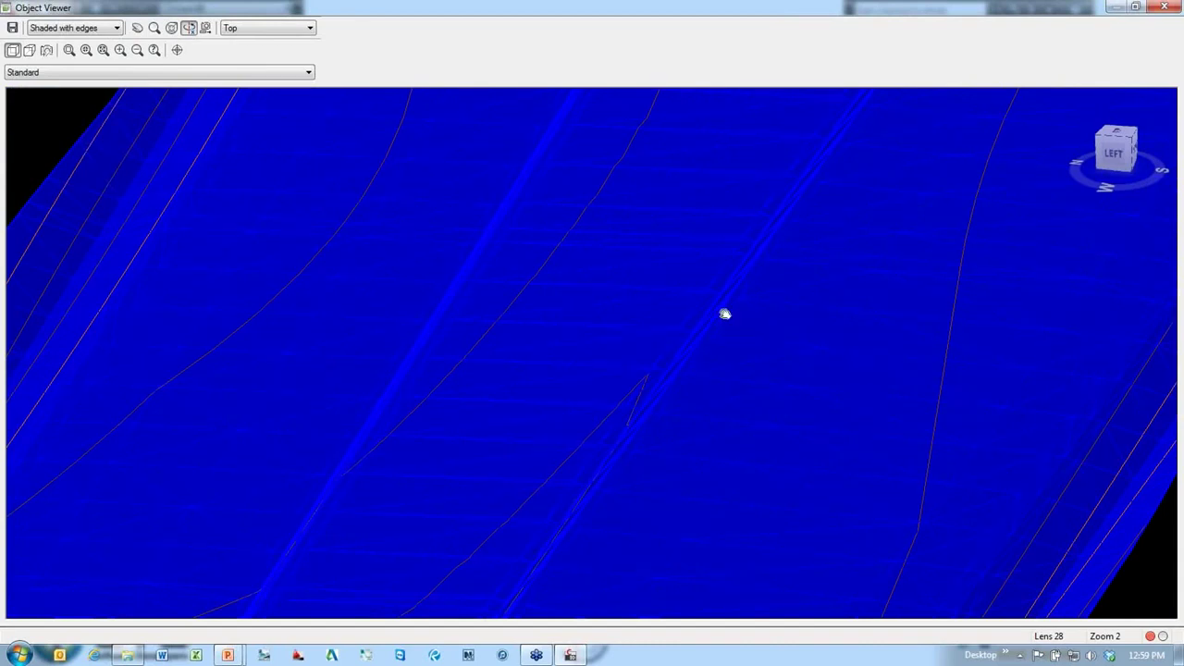
drag(724, 315, 597, 392)
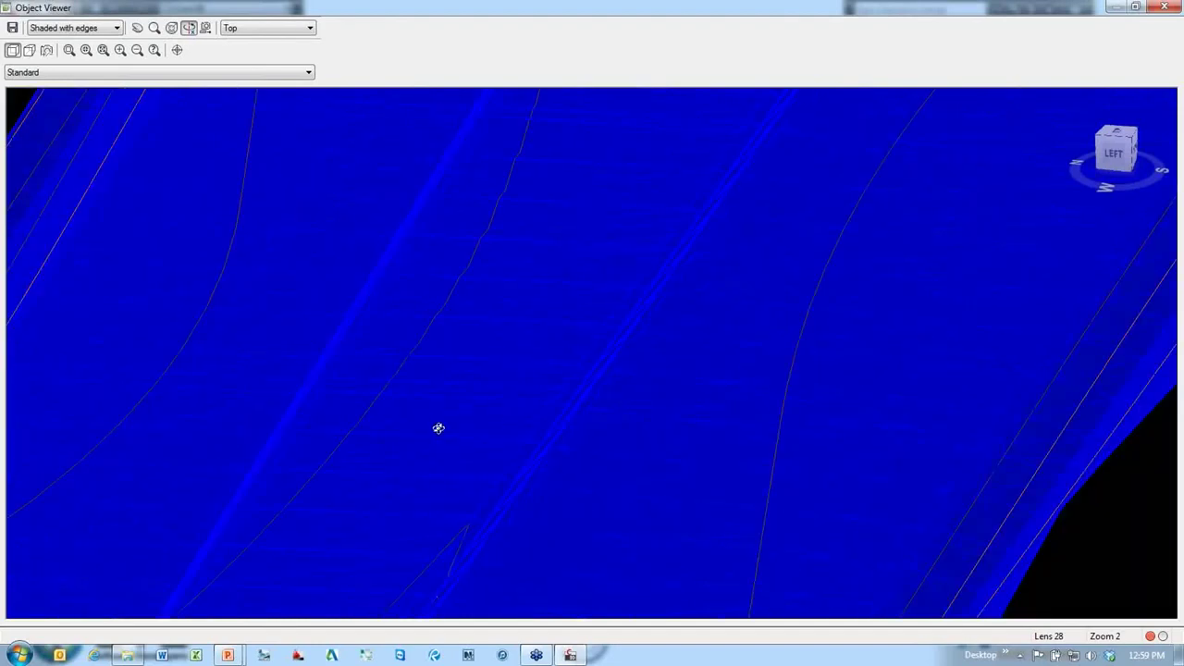
drag(439, 428, 648, 420)
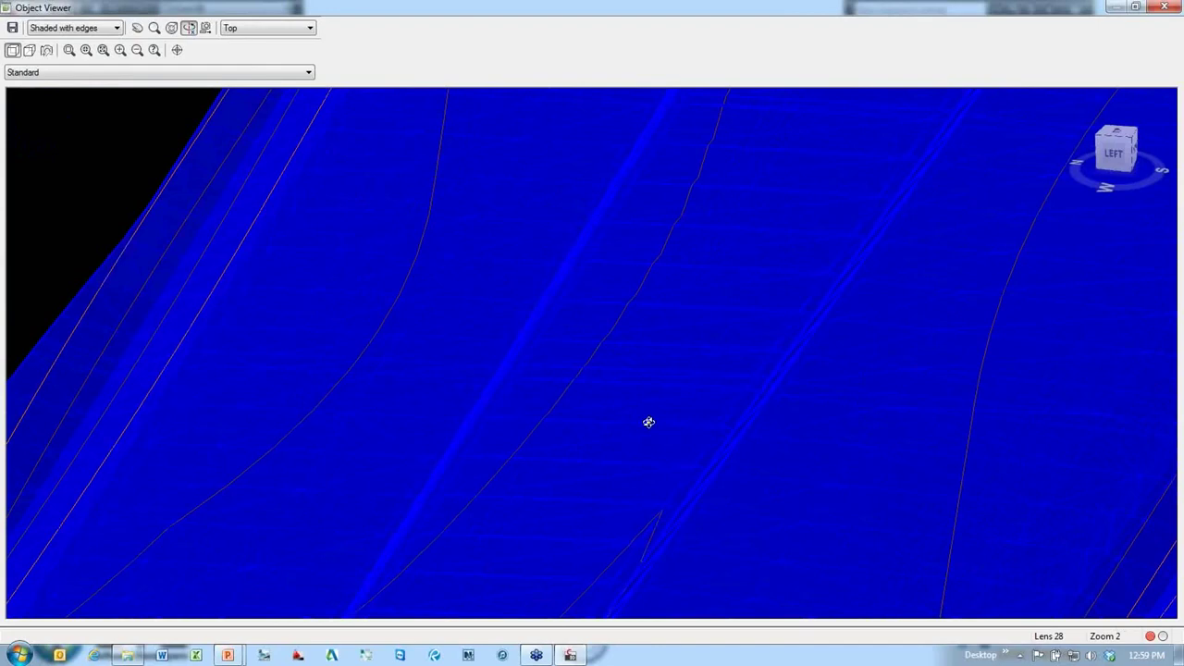
key(Escape)
Step: Review the whole corridor in plan view and the alignments continuing beyond its east end
click(568, 194)
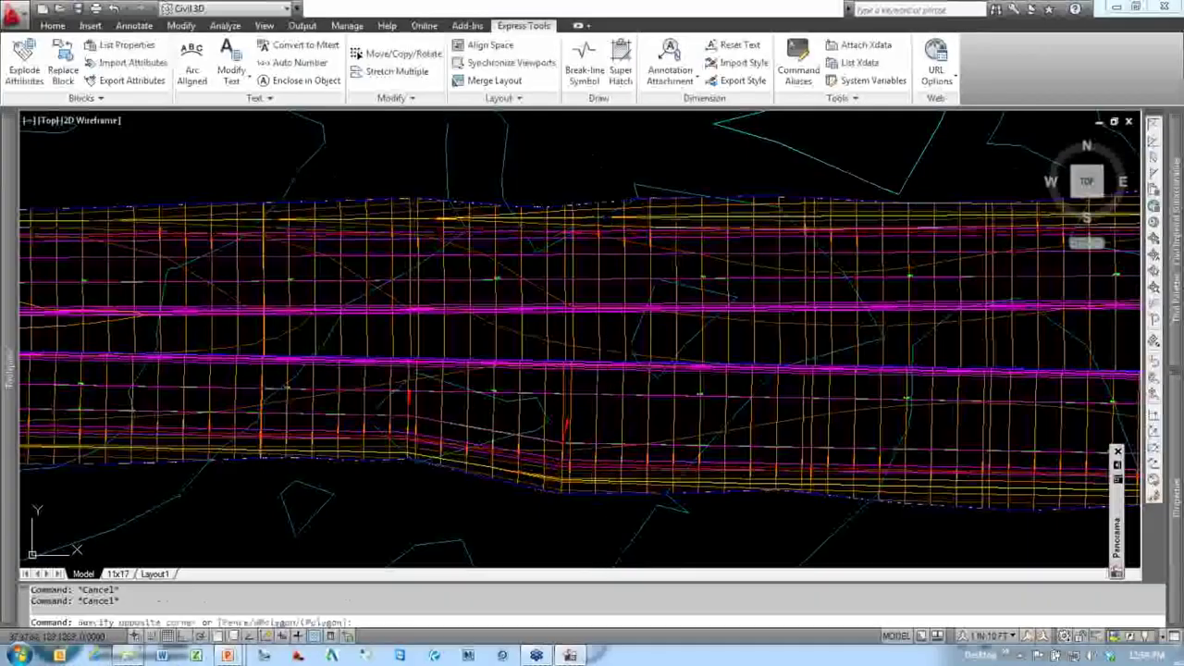
click(568, 194)
scroll(525, 216, down, 2)
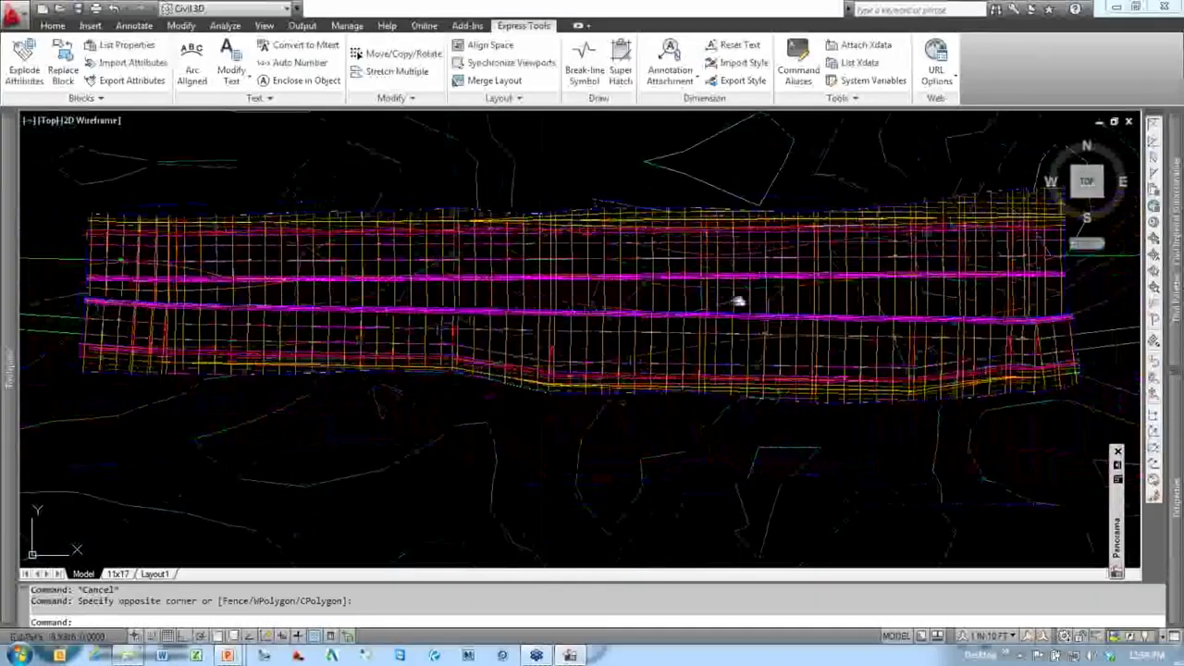
scroll(531, 191, down, 4)
middle_drag(531, 192, 565, 253)
click(565, 253)
click(561, 254)
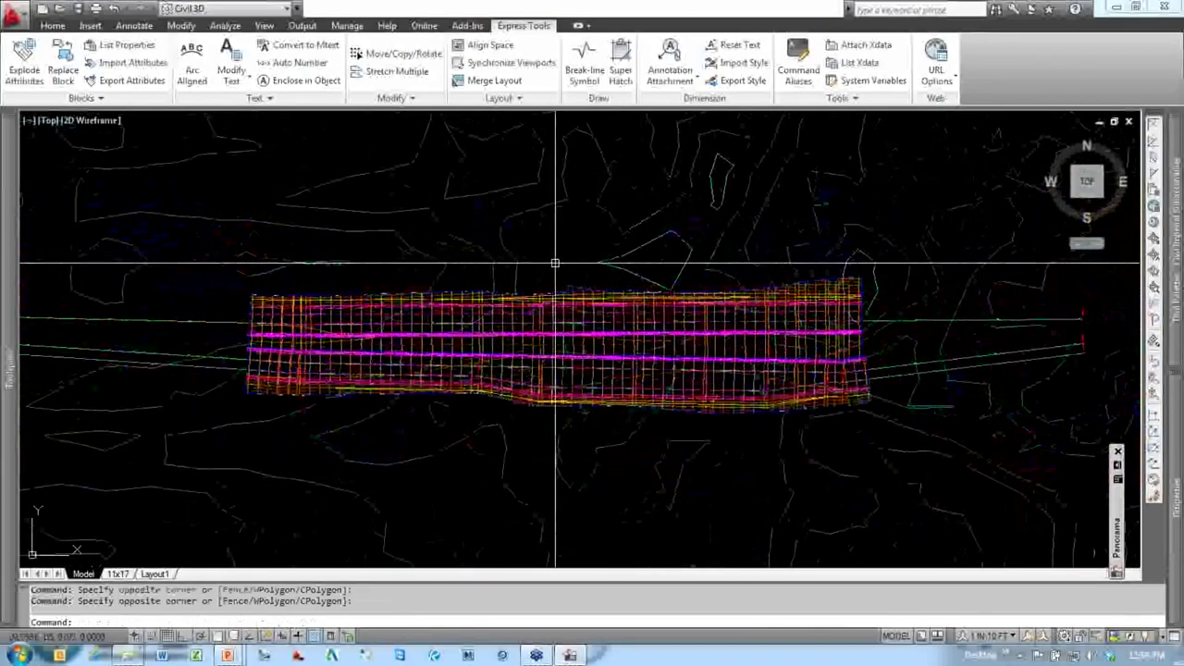
click(552, 266)
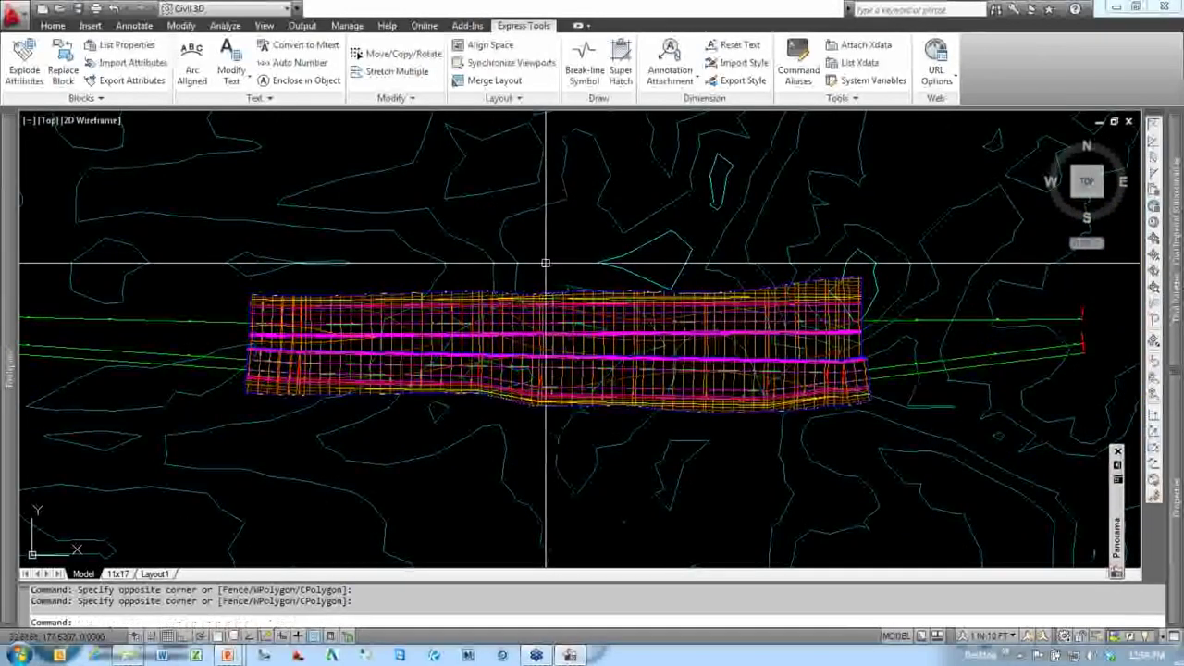
click(547, 311)
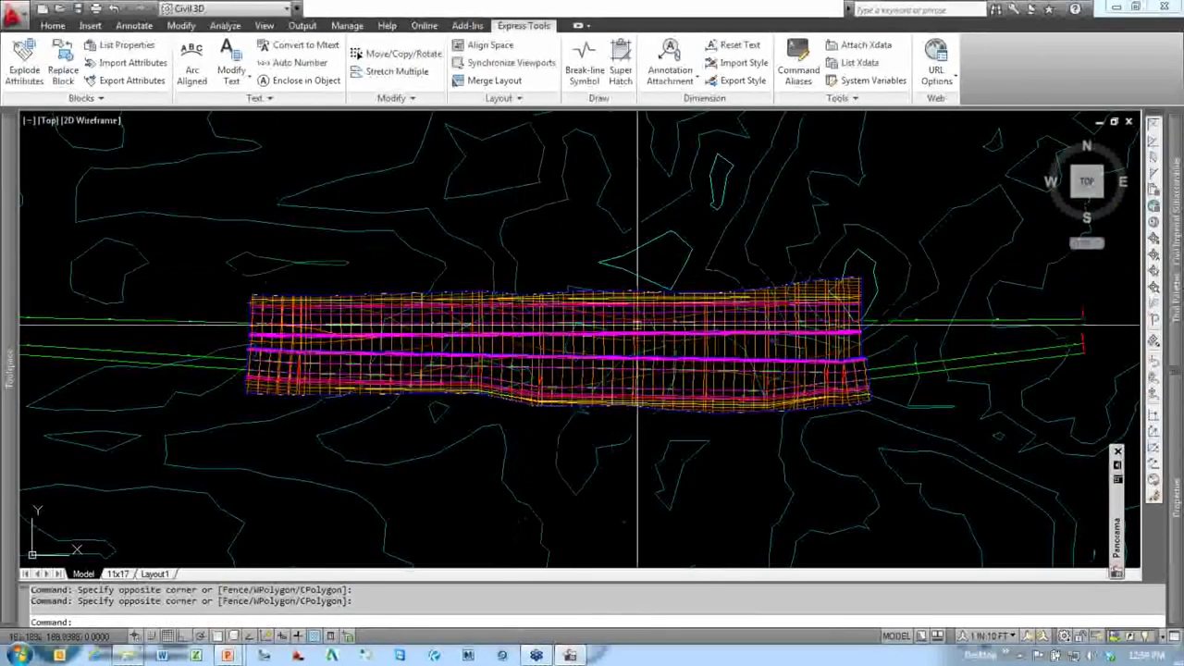
middle_drag(732, 359, 592, 342)
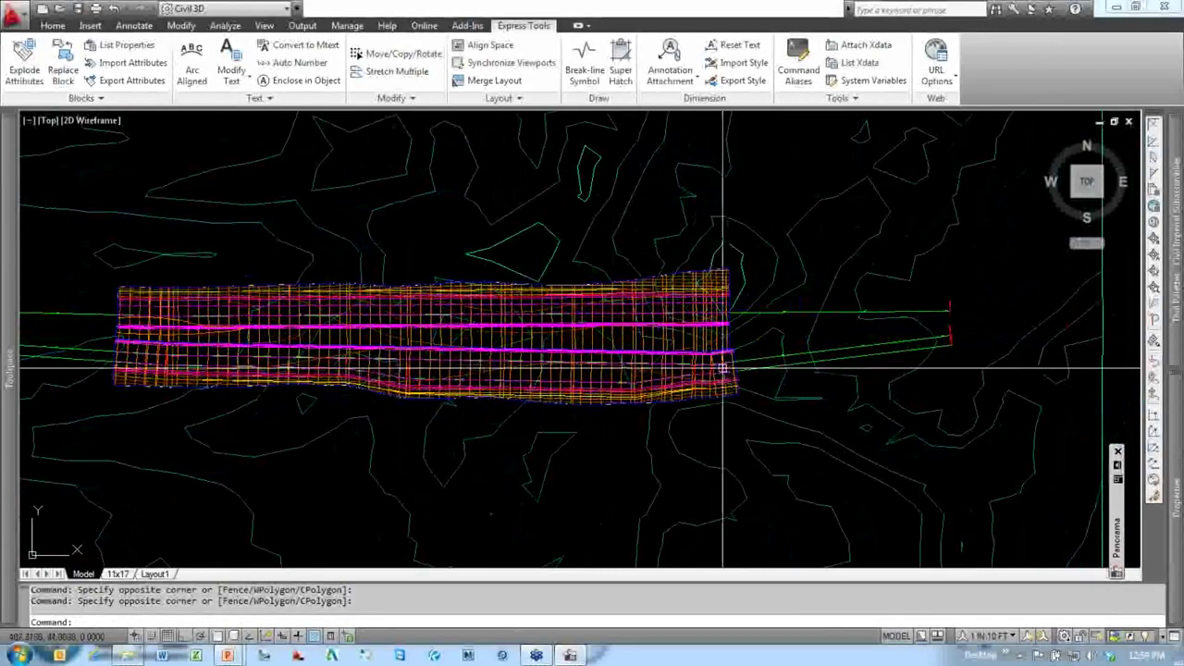
middle_drag(854, 389, 789, 394)
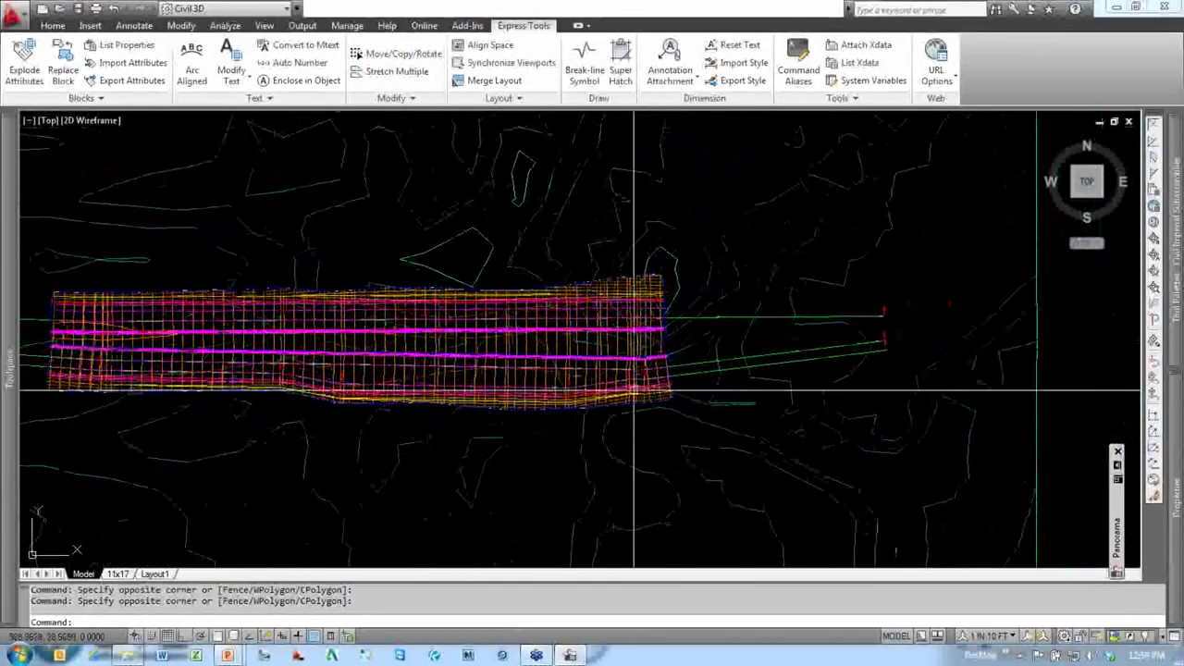
scroll(635, 391, down, 2)
scroll(645, 390, up, 3)
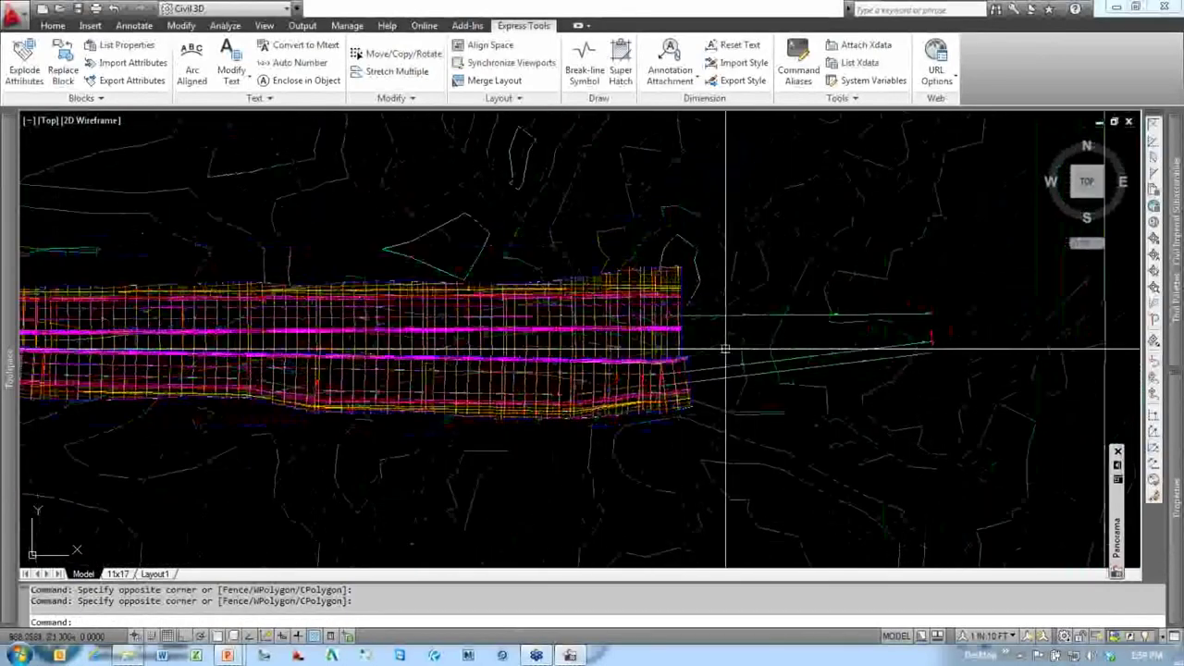
middle_drag(780, 303, 783, 317)
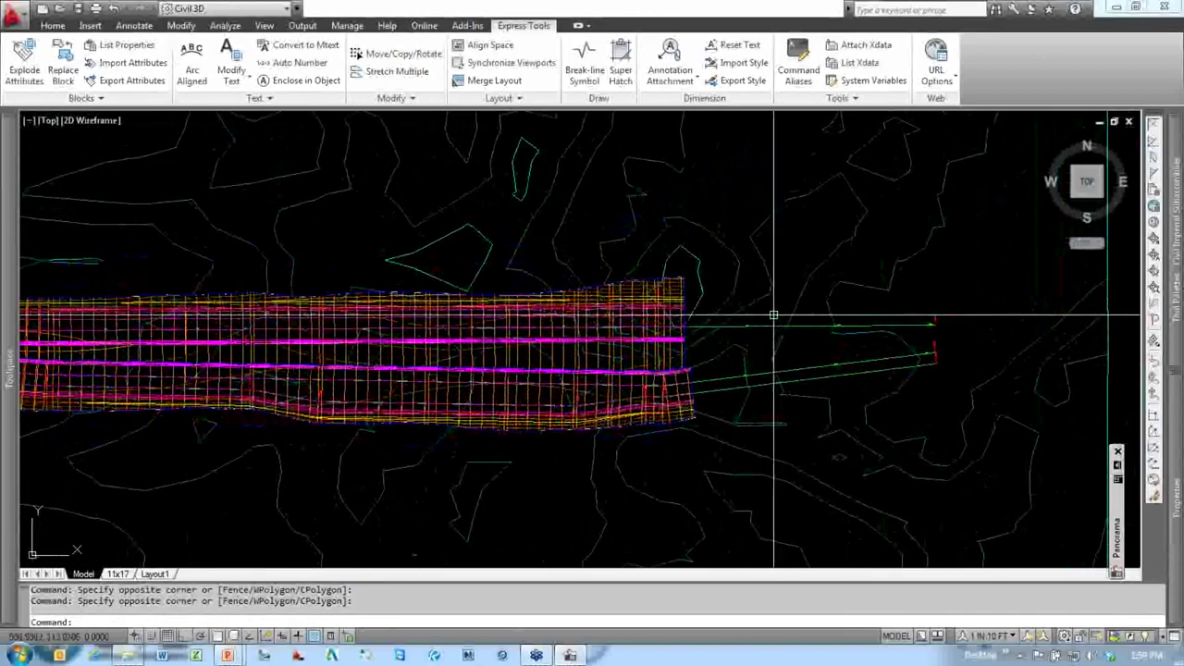
Step: Switch to the PowerPoint slide show and advance to the Civil 3D WisDOT Training and Resources slide
mouse_move(227, 657)
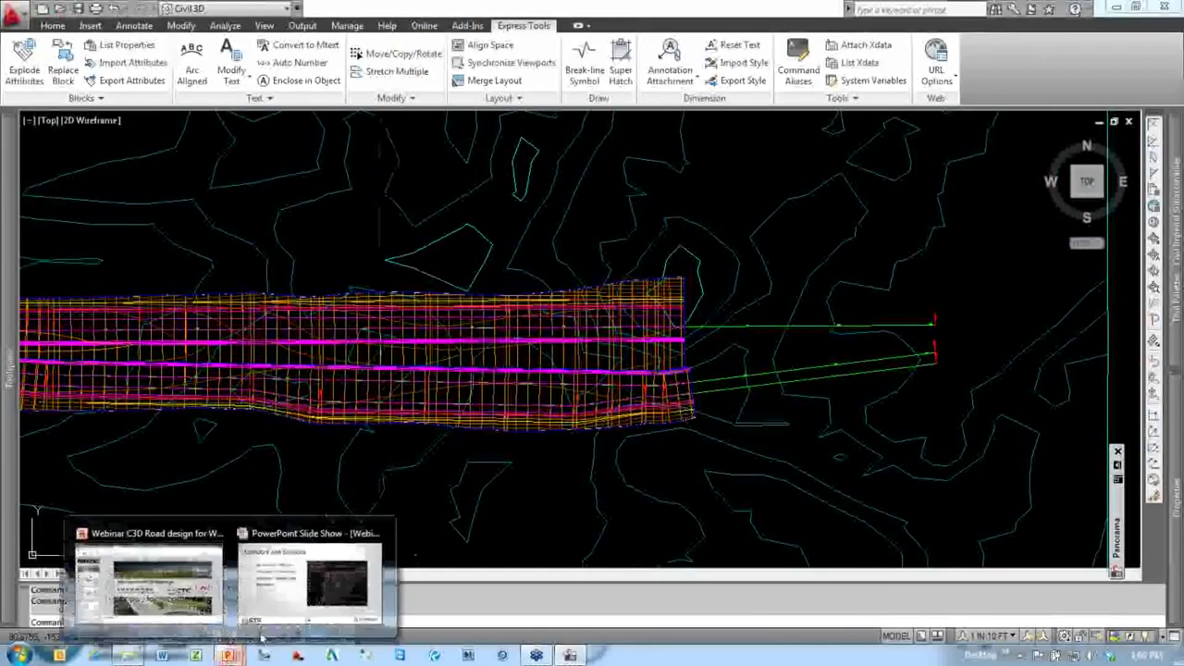
click(261, 601)
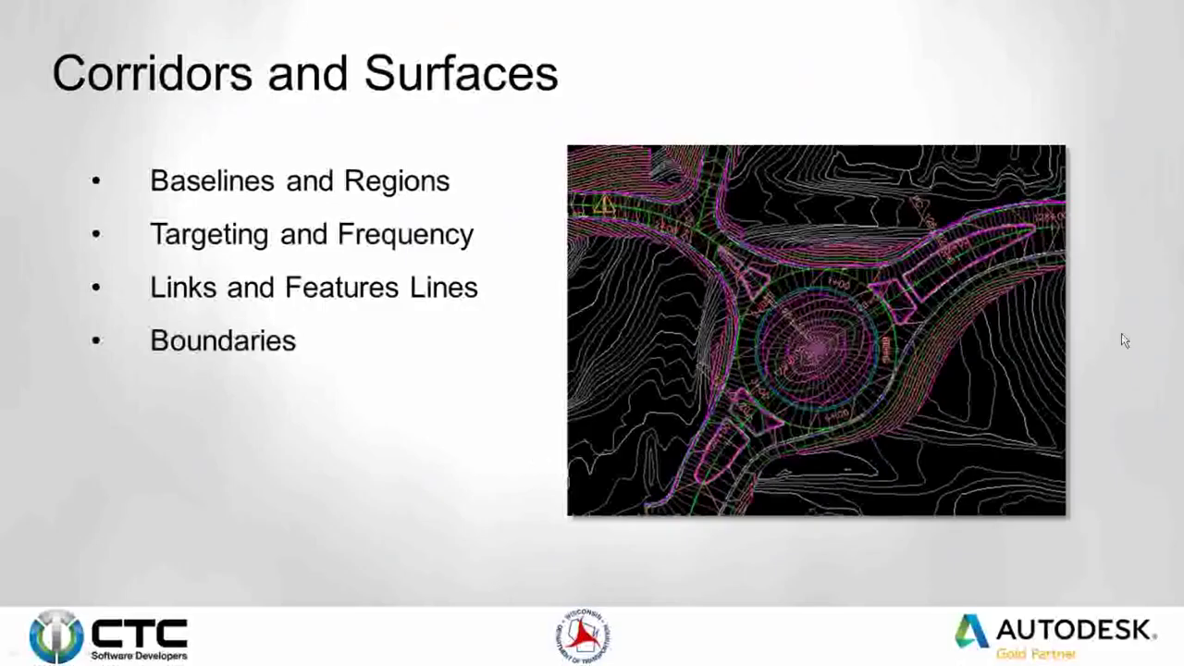
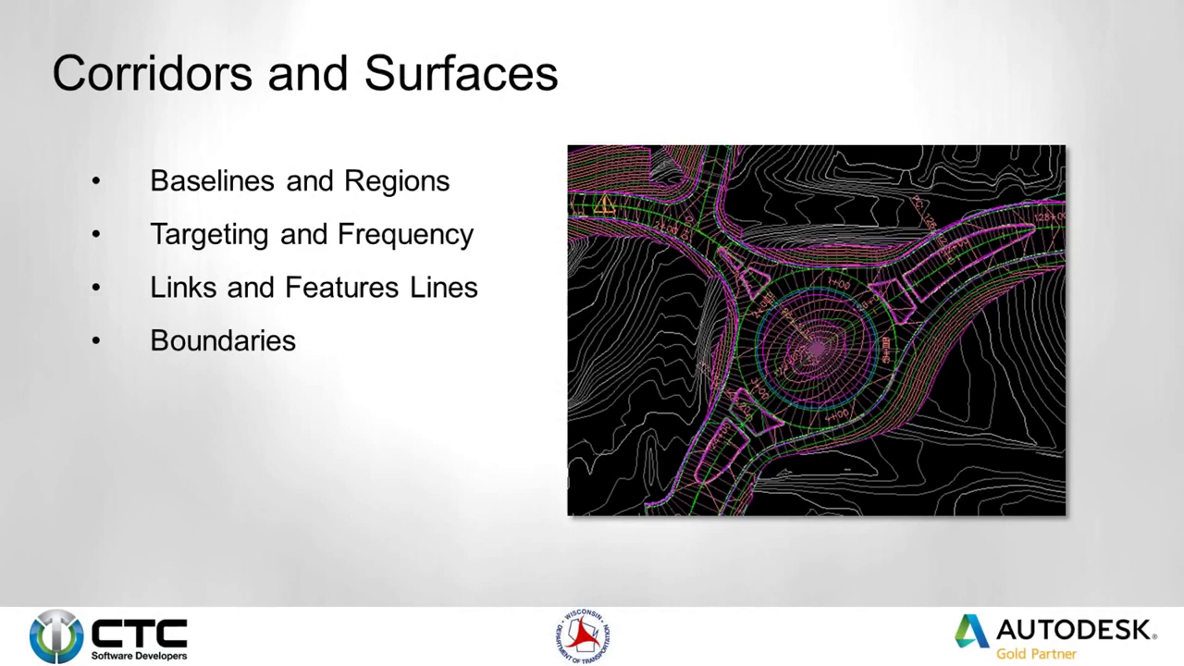
key(Right)
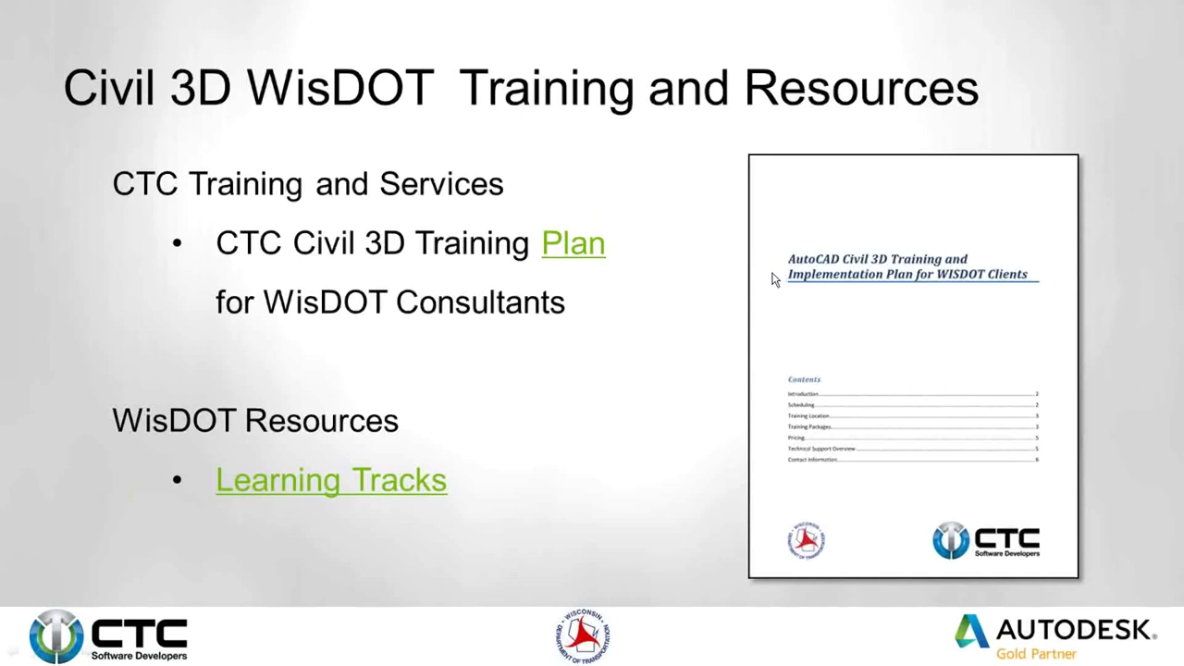
Step: Open the training plan linked on the slide and examine its scheduling, training location and training package sections
click(572, 253)
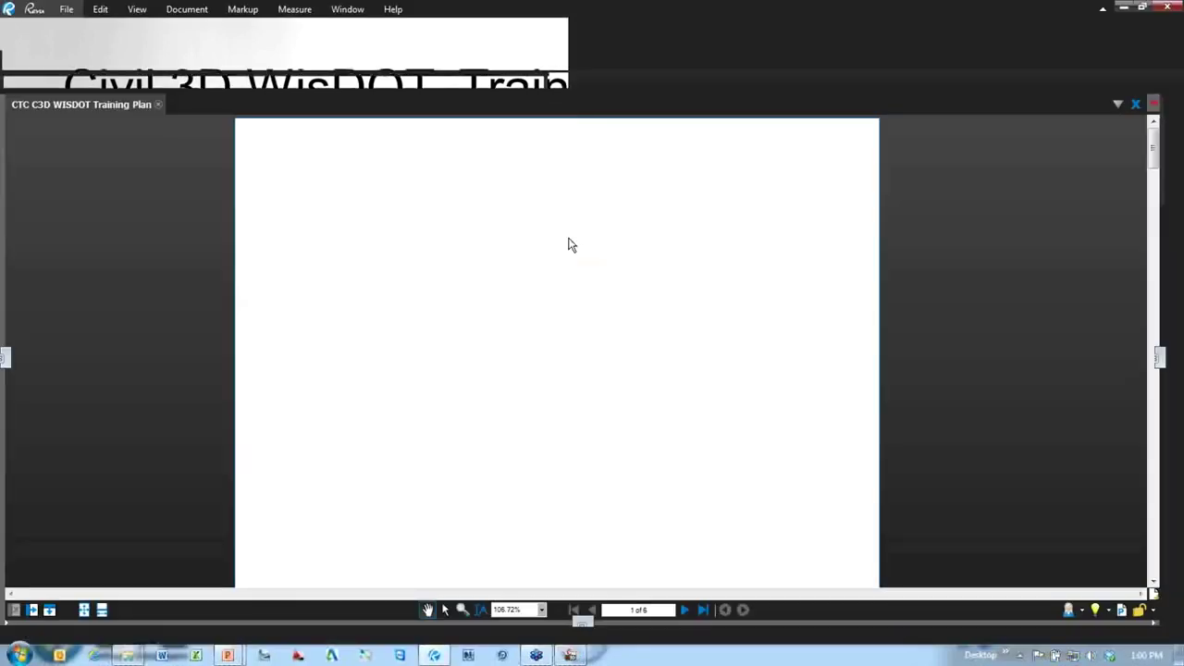
scroll(638, 287, down, 10)
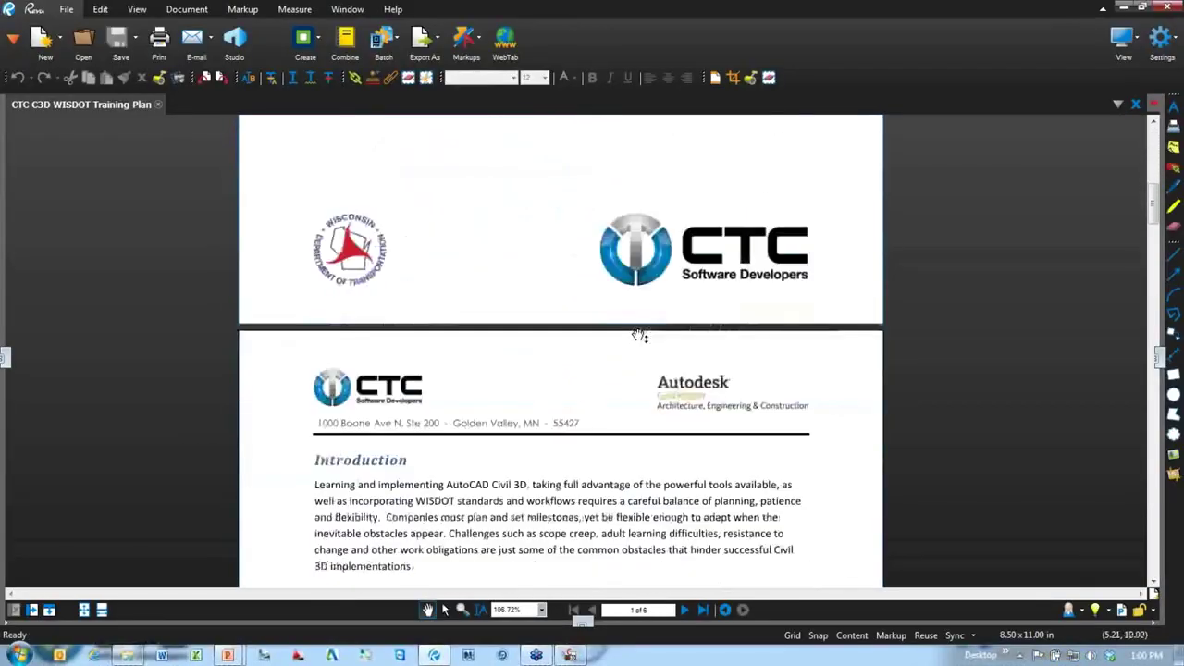
scroll(639, 335, down, 10)
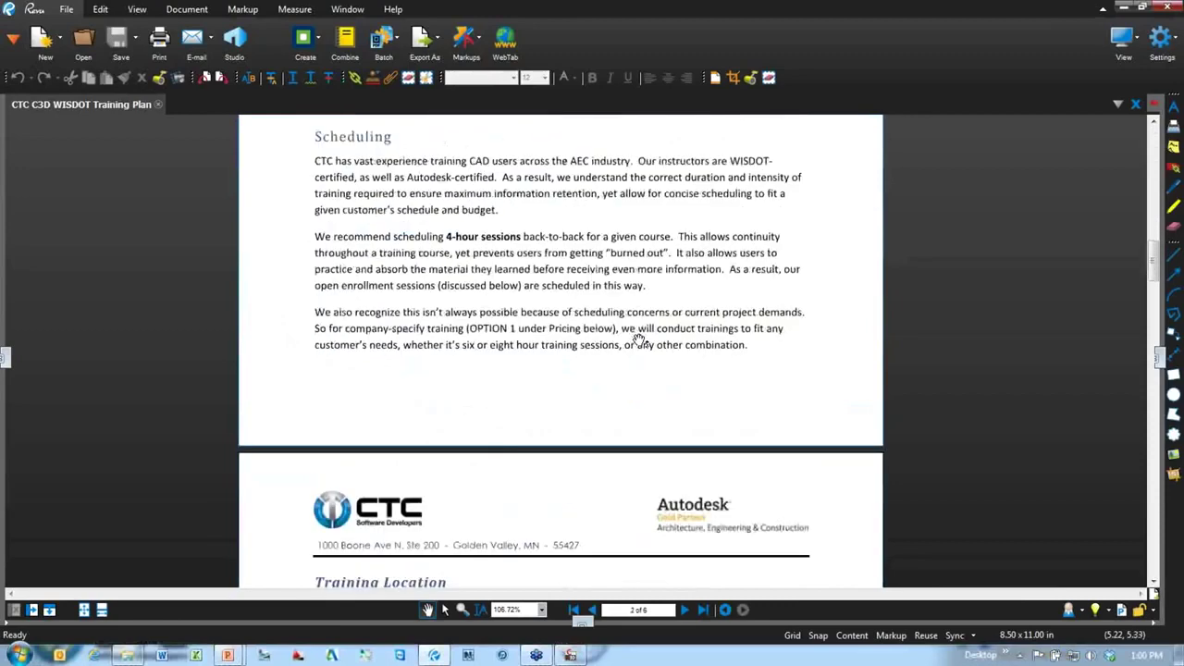
scroll(629, 337, up, 5)
scroll(430, 456, down, 4)
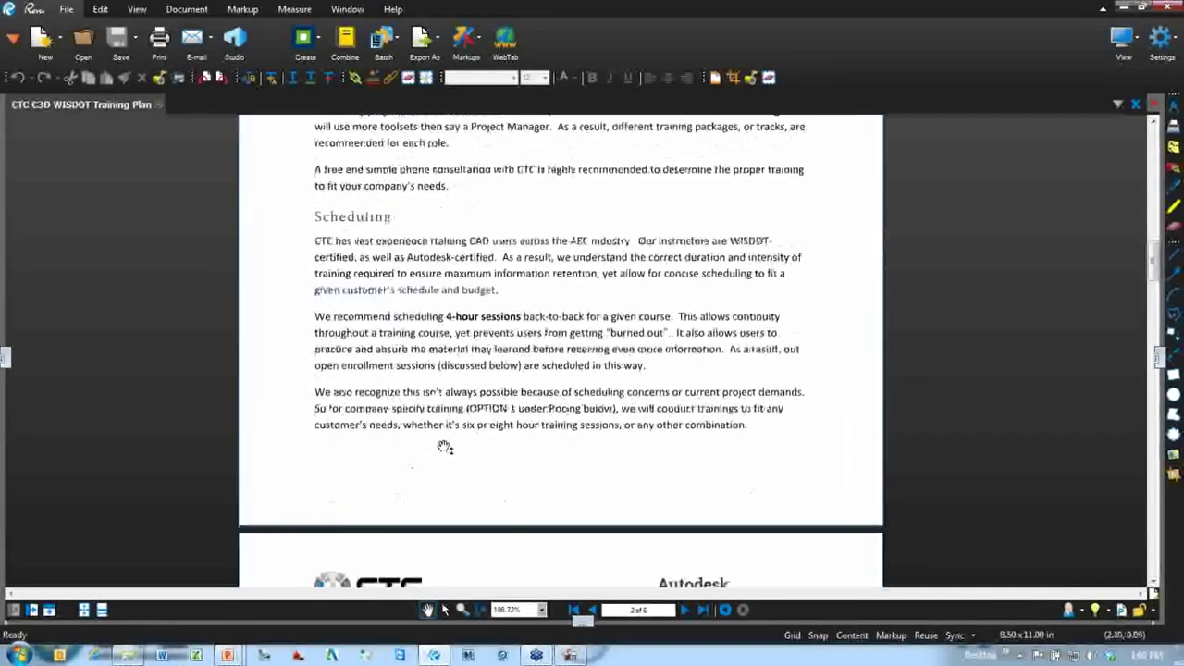
scroll(445, 448, down, 7)
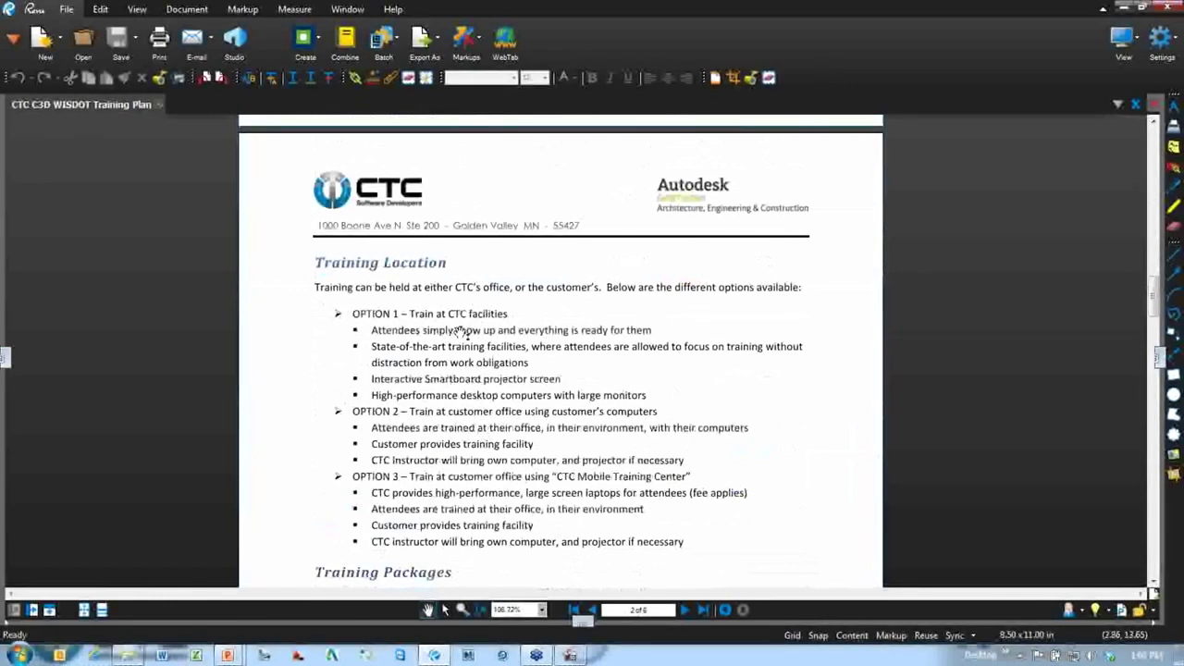
scroll(469, 334, down, 7)
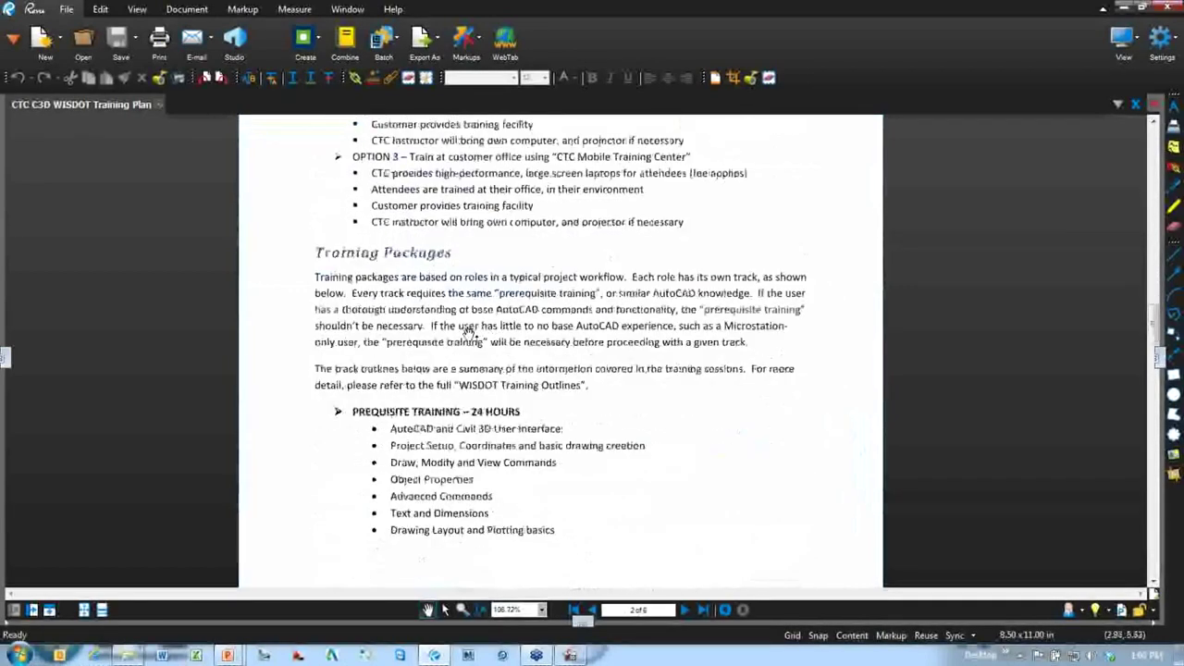
scroll(498, 288, down, 6)
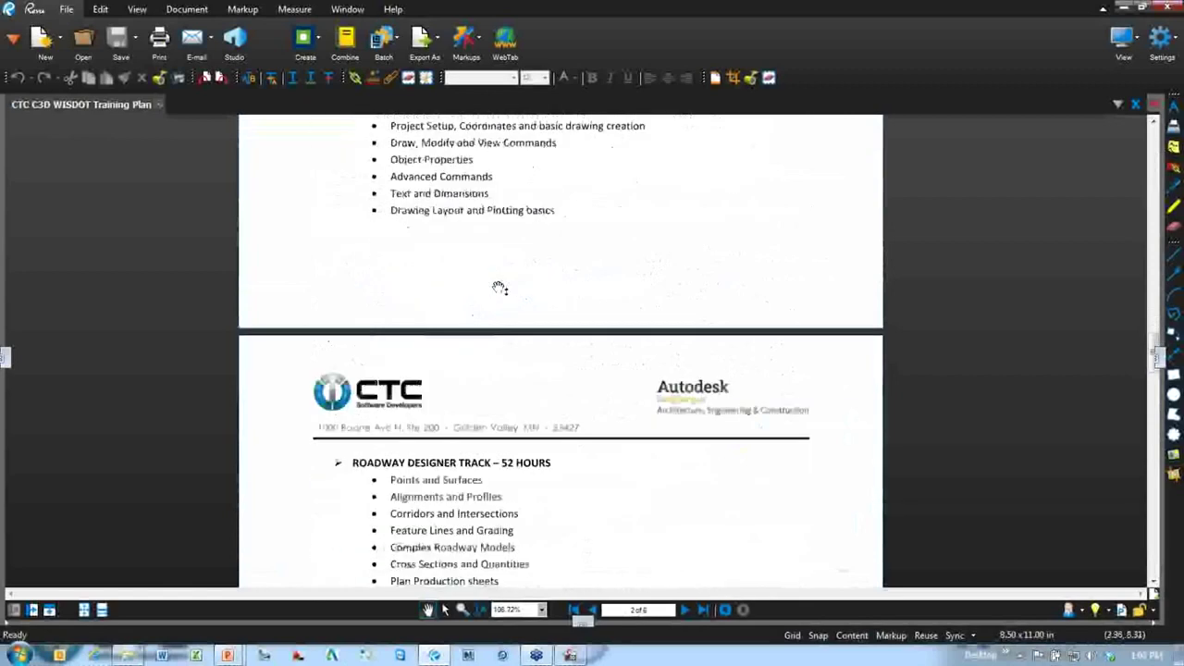
scroll(498, 289, down, 4)
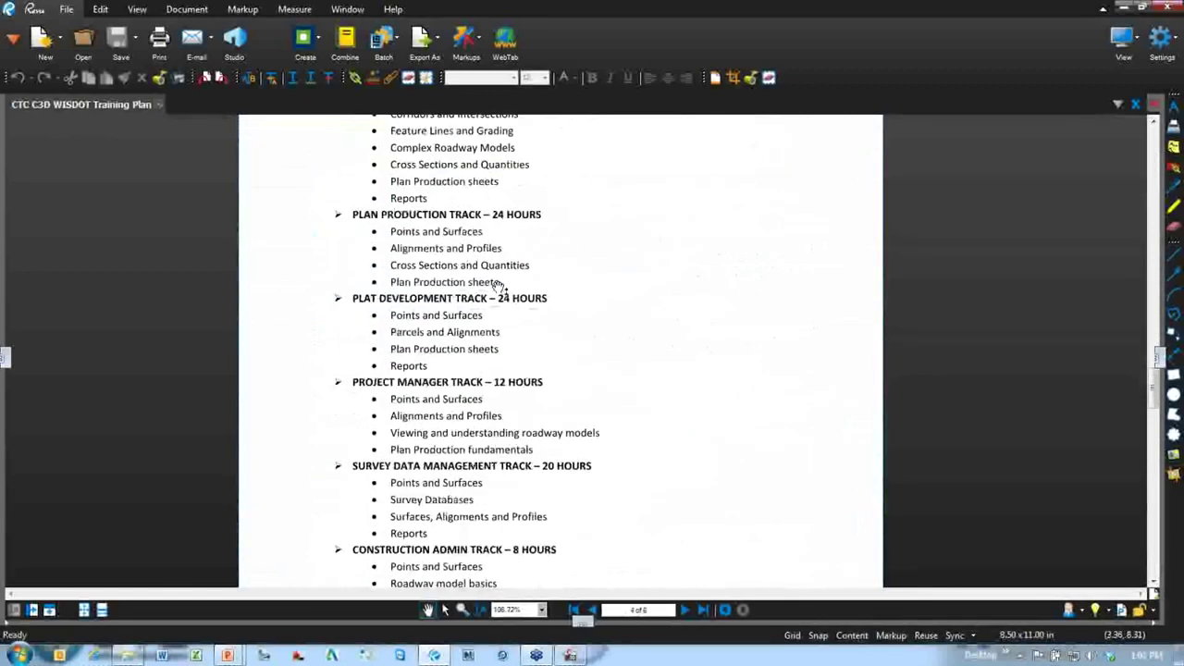
Step: Read the Pricing section's two training options and the start of the Technical Support section in the training plan
scroll(547, 298, down, 10)
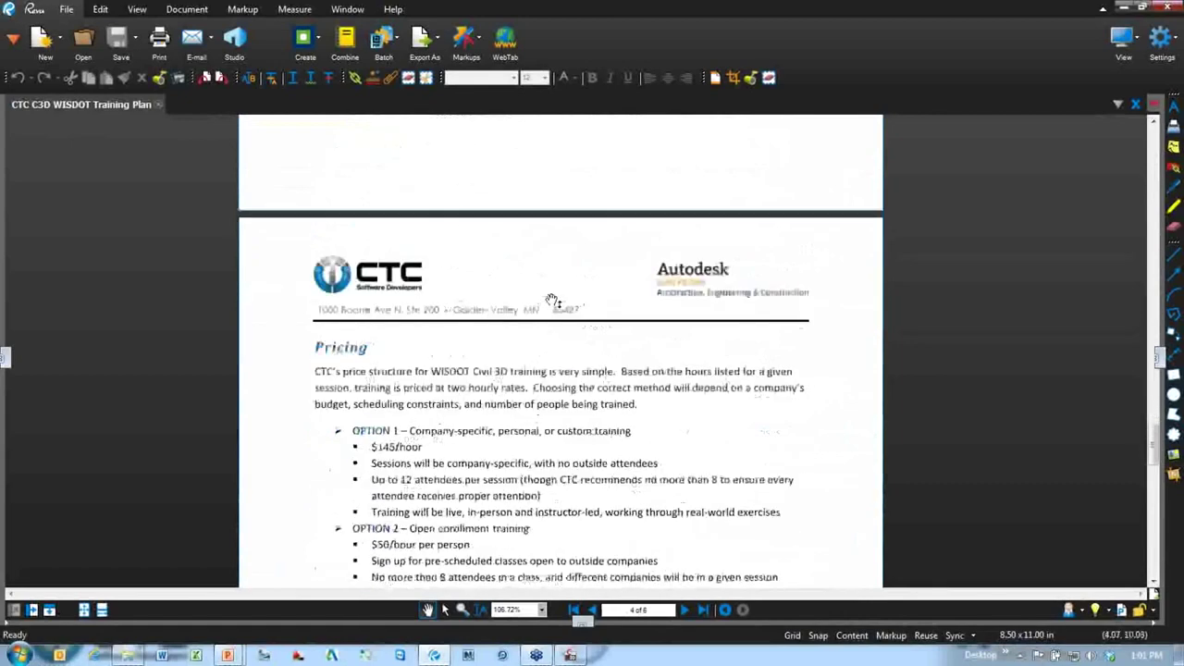
scroll(553, 301, down, 3)
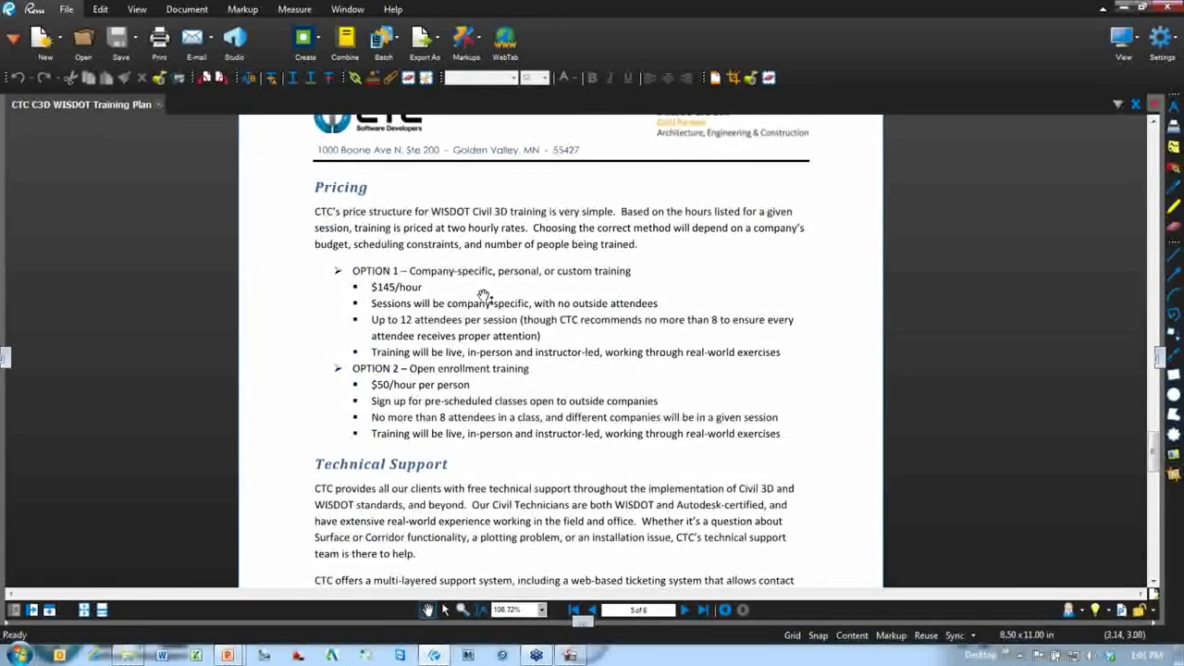
scroll(524, 353, down, 1)
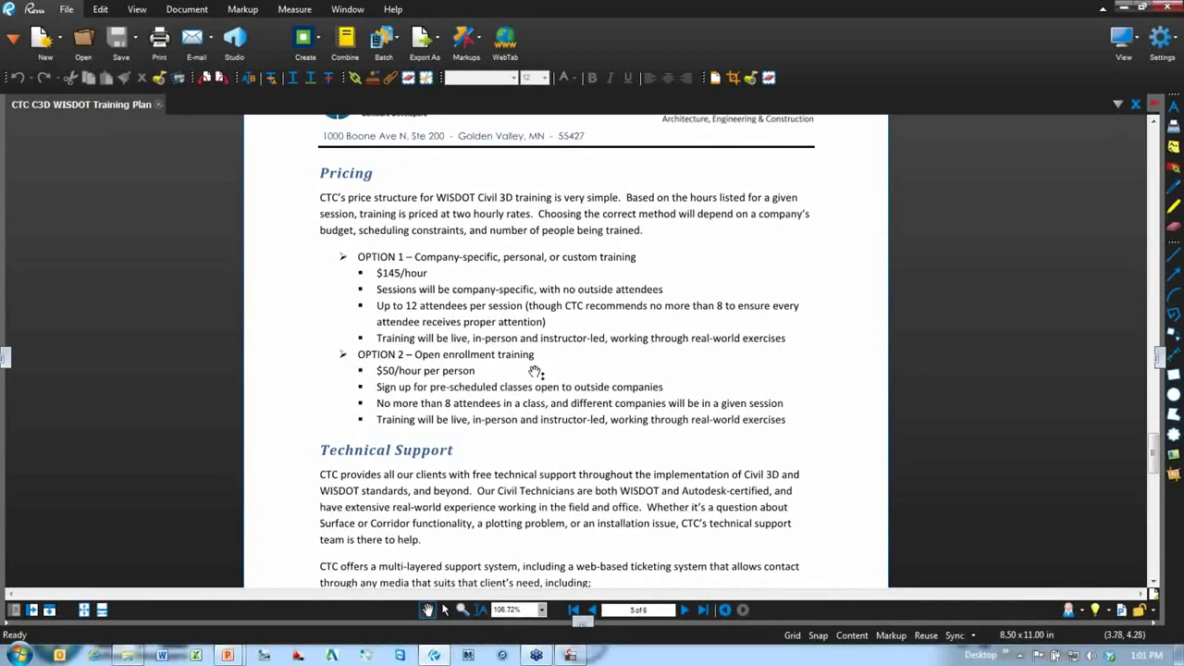
scroll(593, 488, down, 3)
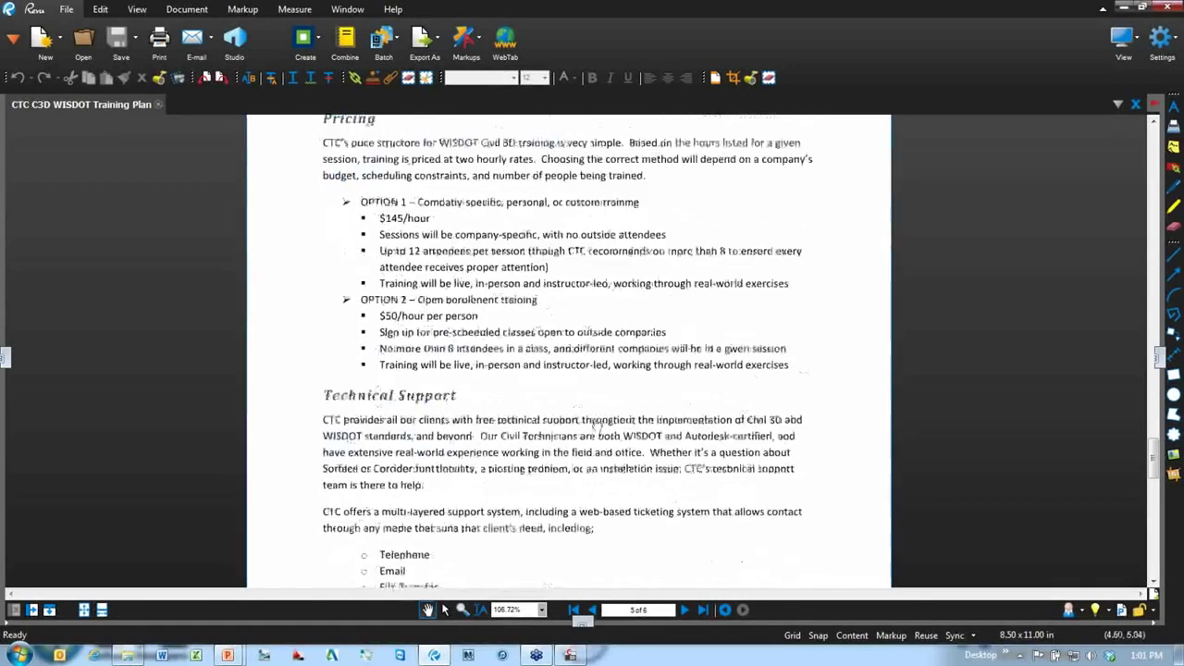
drag(646, 260, 657, 361)
Step: Return to the plan's contents page and skim from the Introduction through to the Training Location section
scroll(611, 362, up, 20)
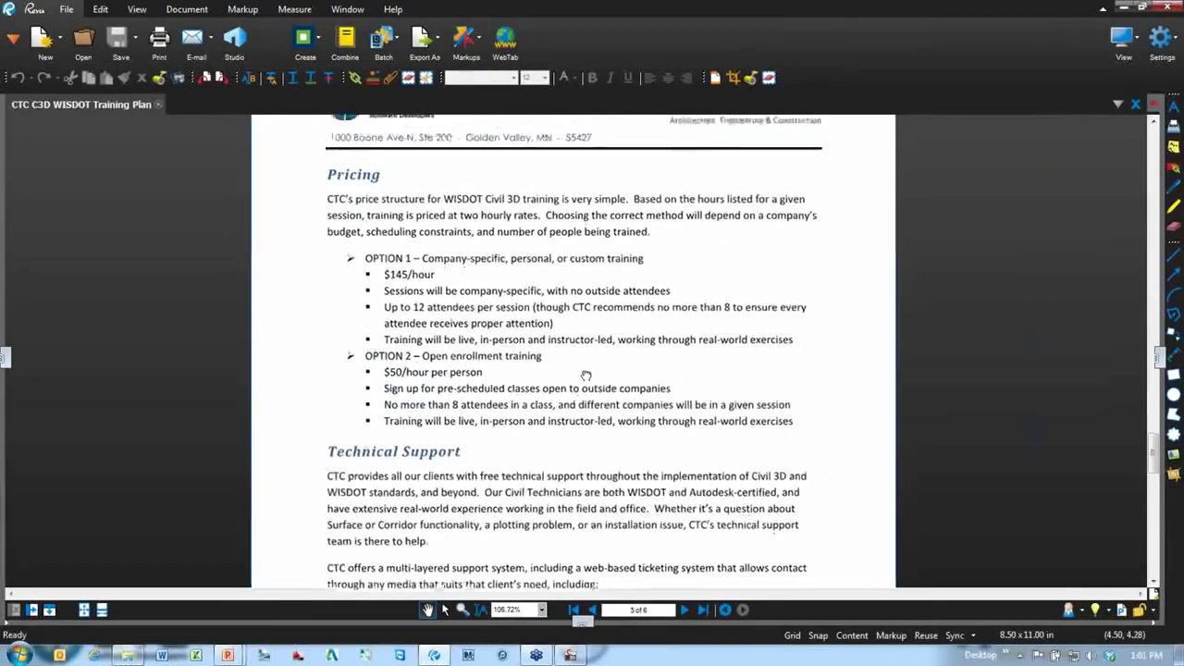
scroll(635, 412, up, 20)
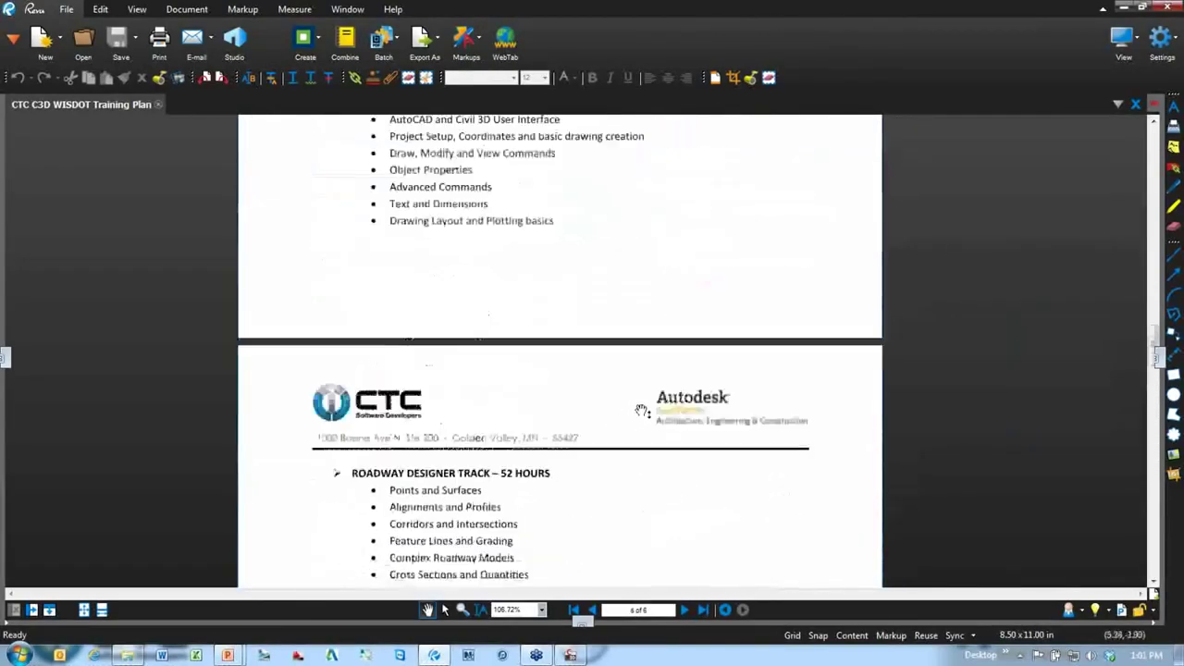
scroll(655, 401, up, 20)
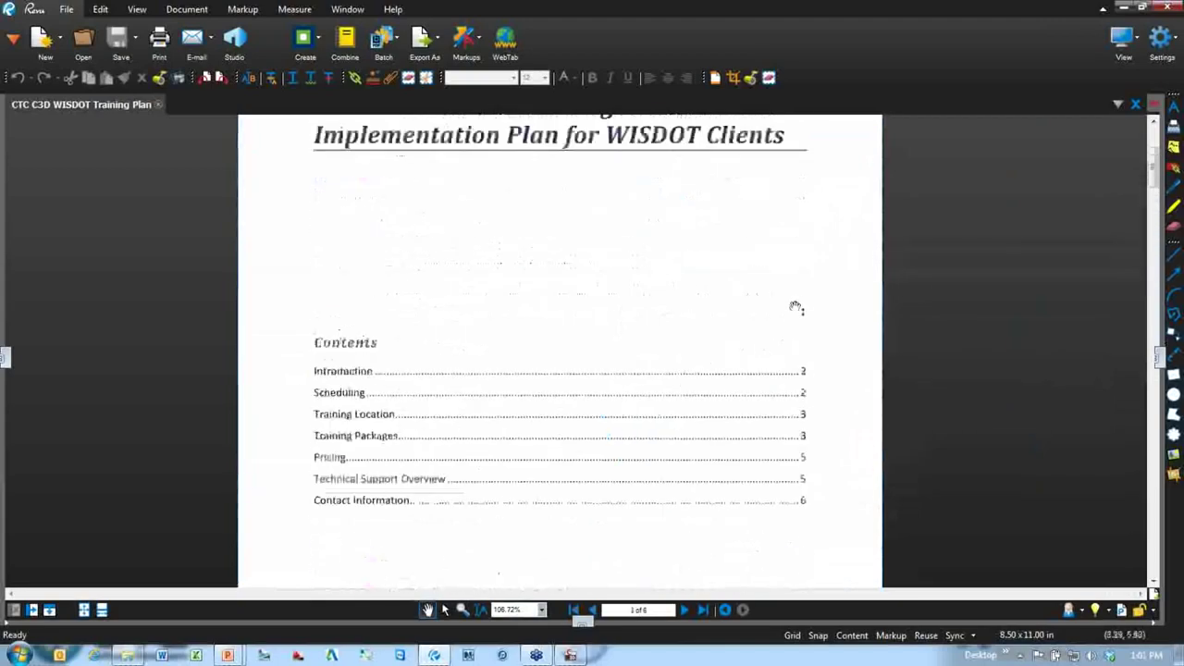
scroll(807, 294, down, 8)
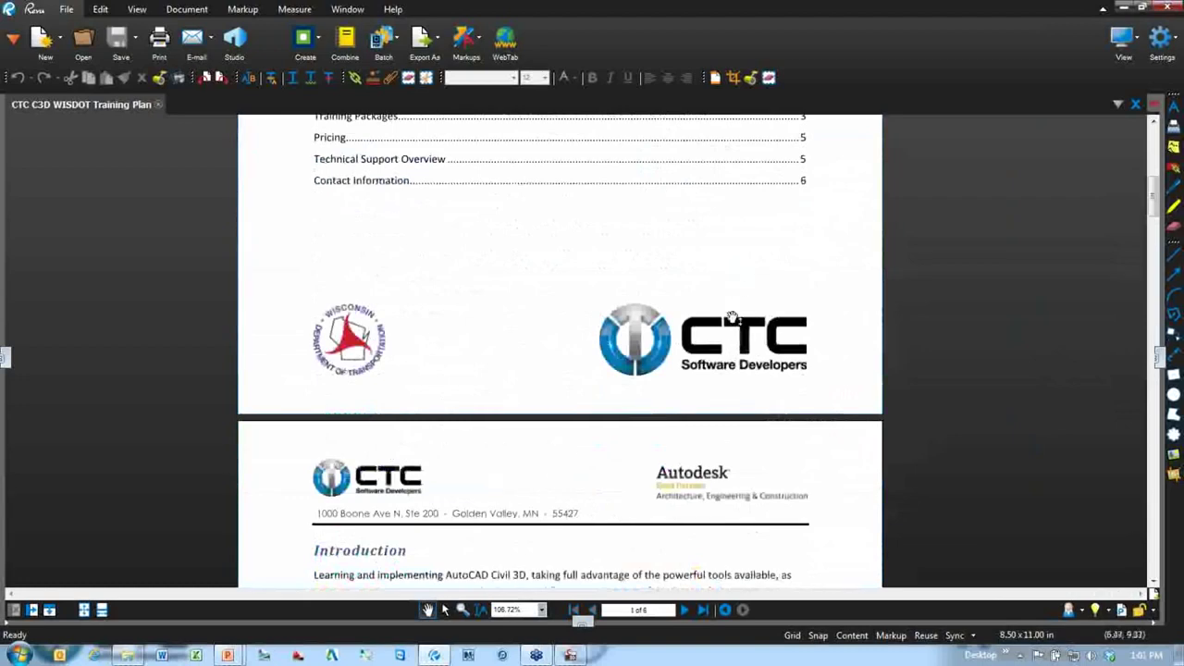
scroll(733, 368, down, 2)
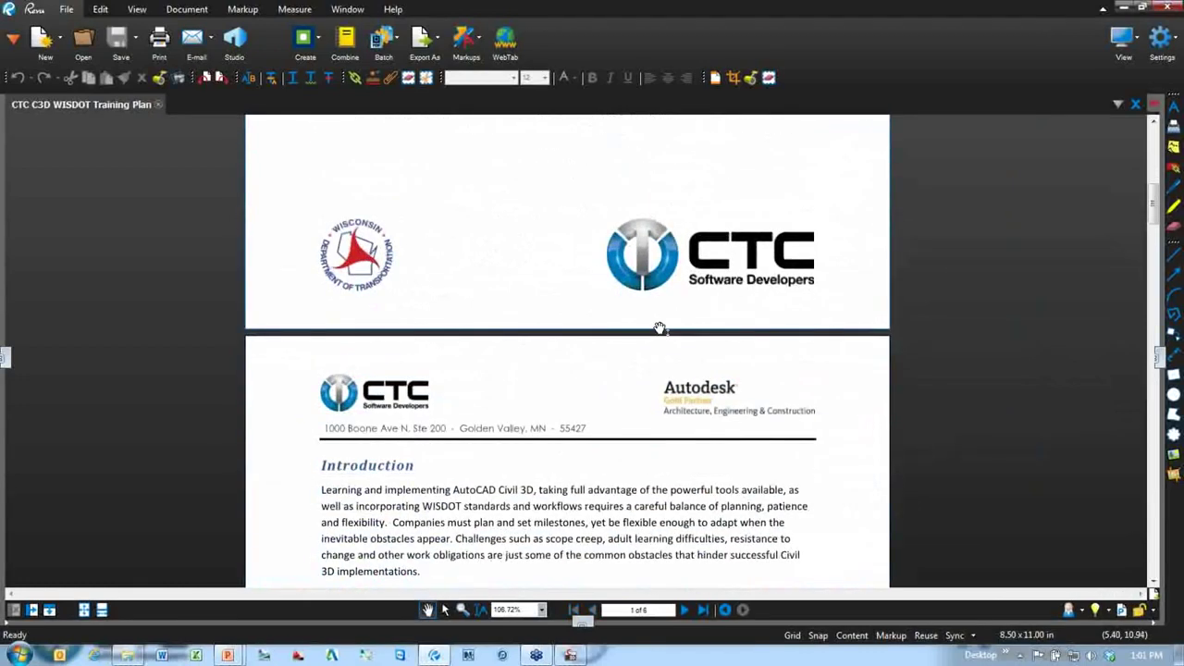
scroll(651, 356, down, 1)
scroll(650, 342, down, 8)
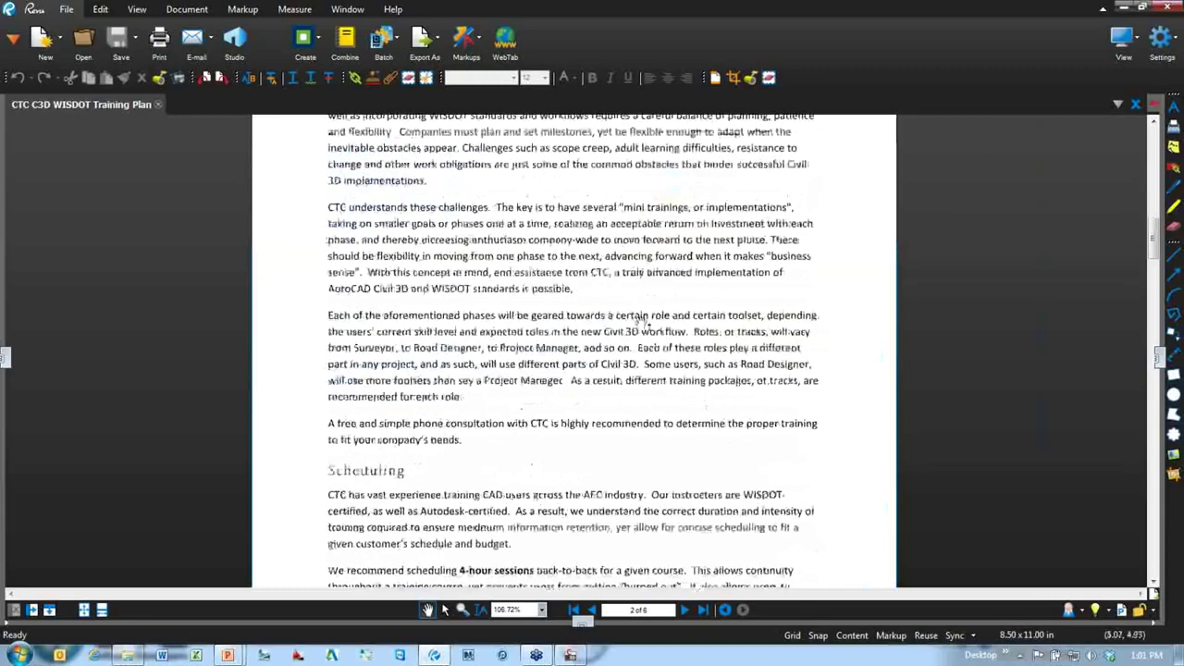
scroll(635, 322, down, 7)
scroll(641, 324, down, 5)
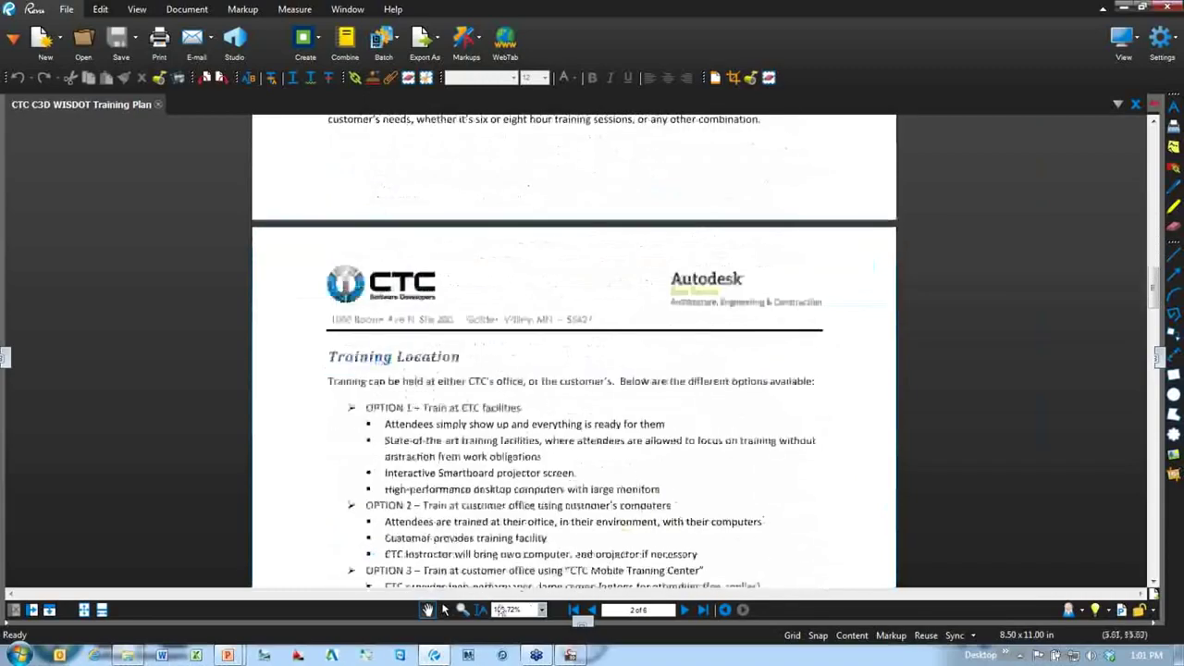
Step: Switch back to the PowerPoint slide show and advance to the CTC Upcoming Events slide
mouse_move(227, 655)
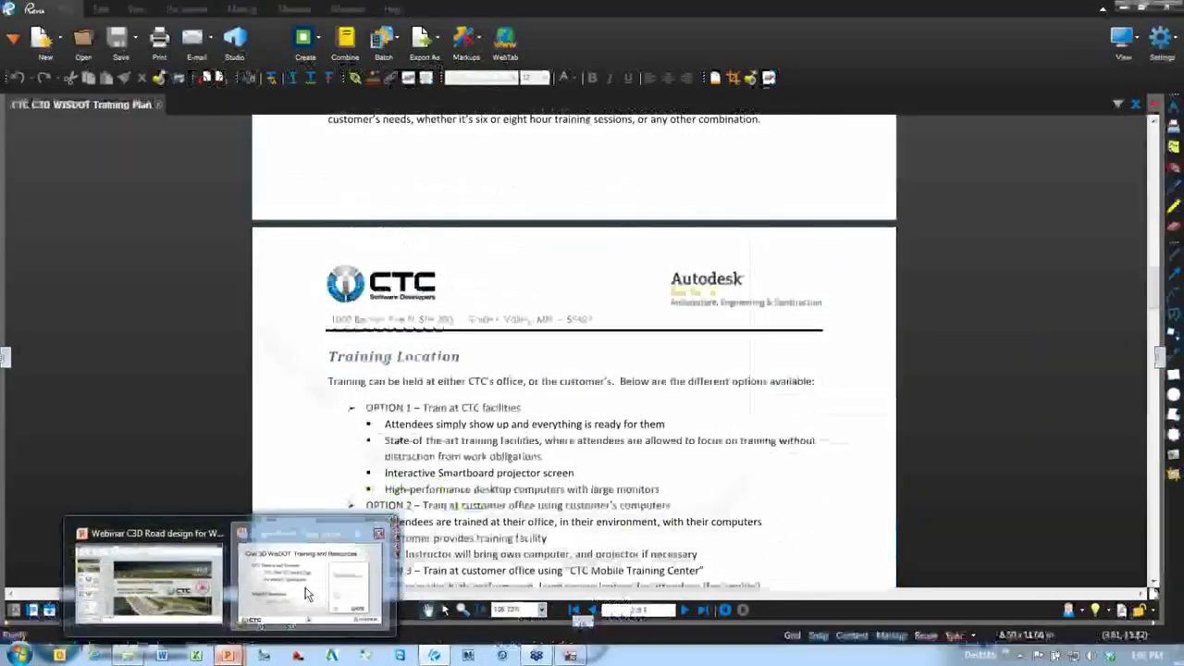
click(299, 583)
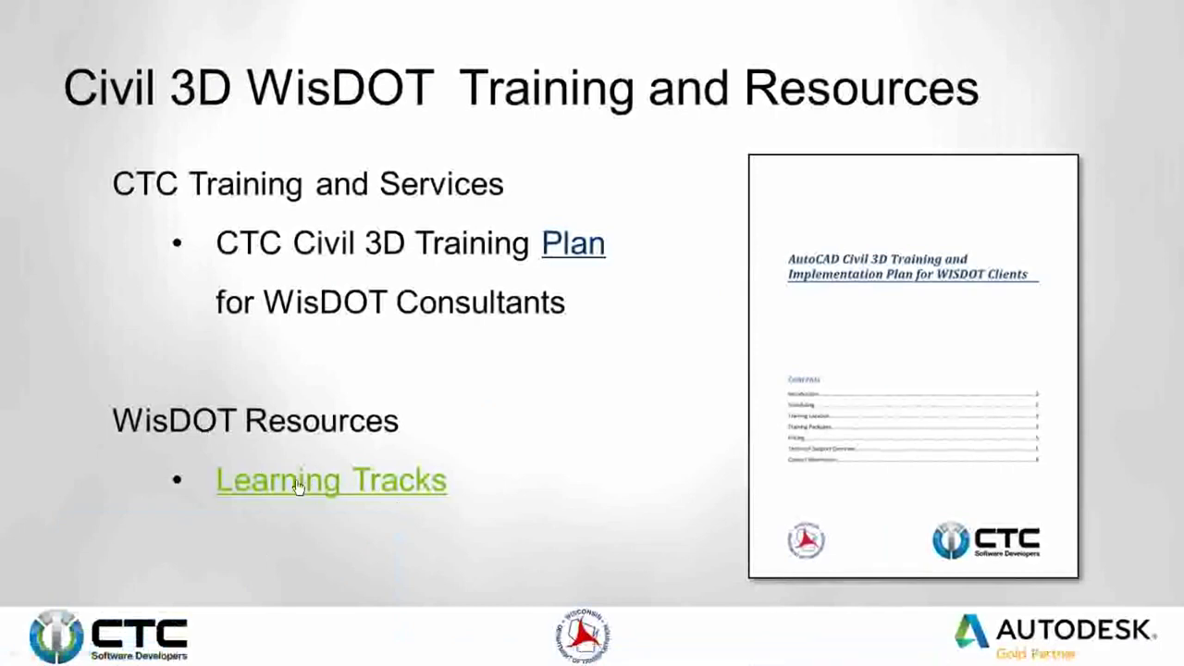
click(486, 405)
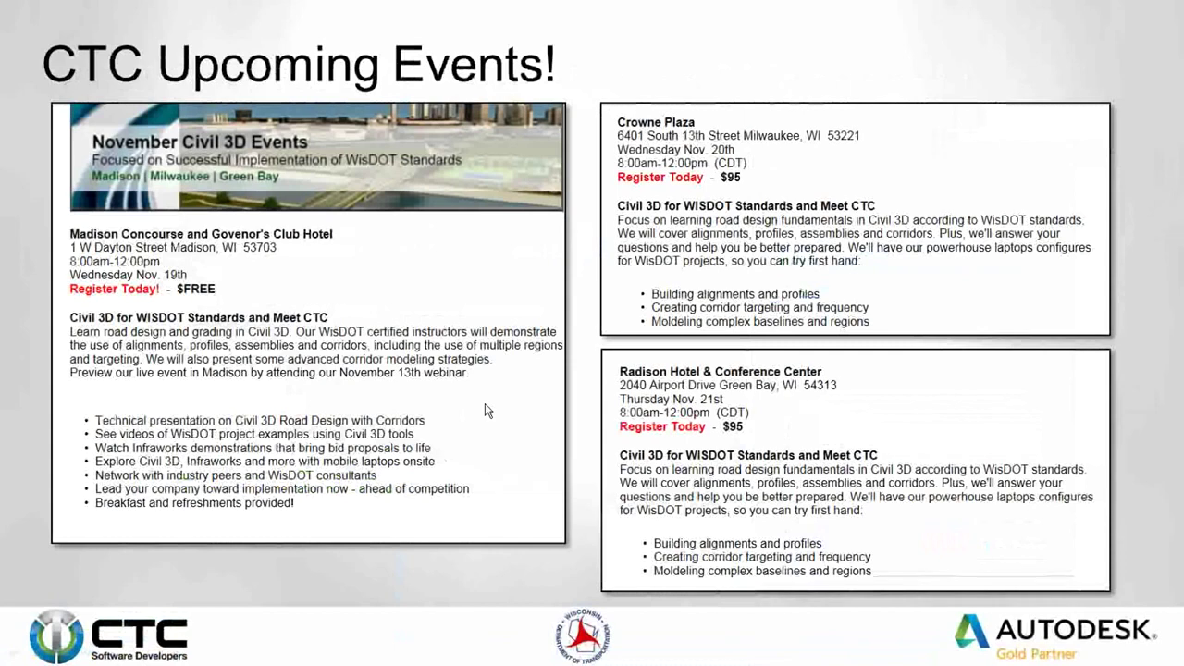